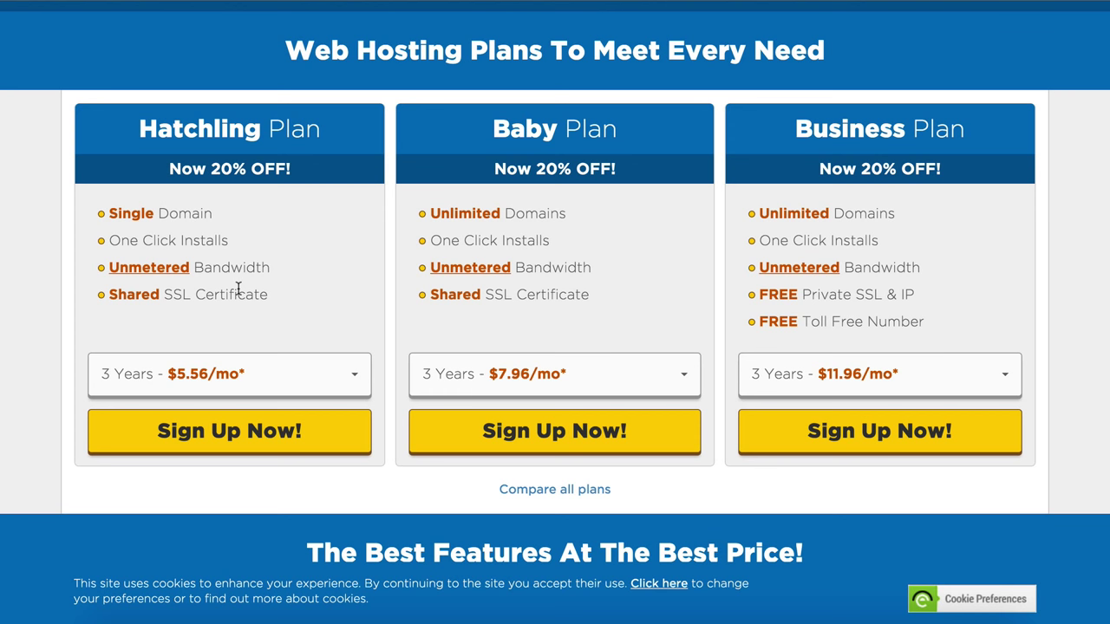
Step: Choose 1-month billing for the Hatchling plan and begin its sign-up
click(303, 374)
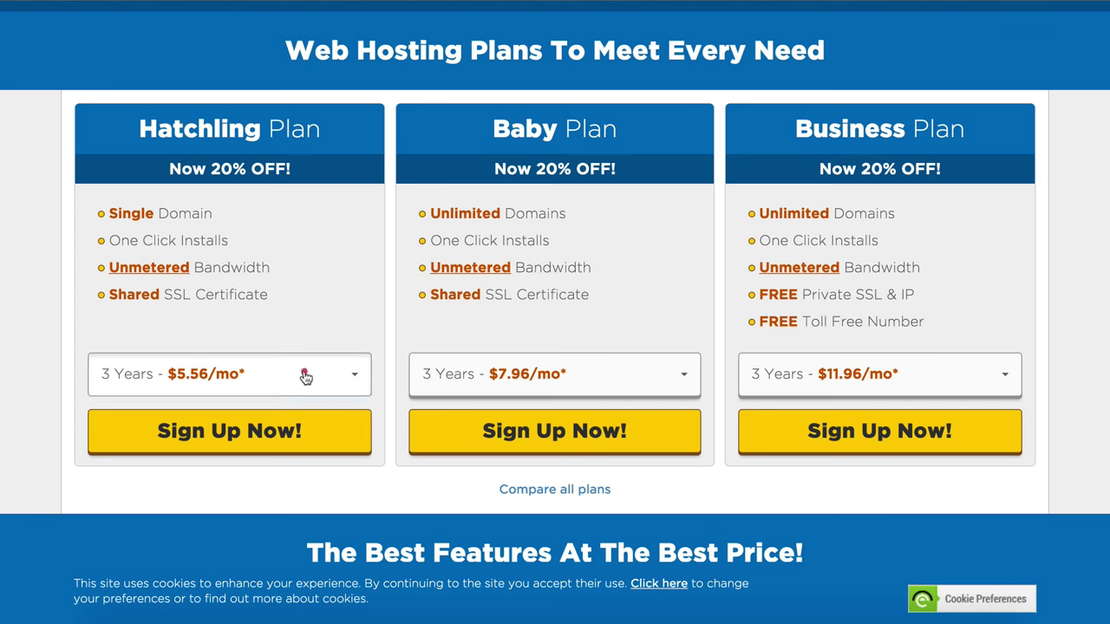
scroll(304, 416, down, 1)
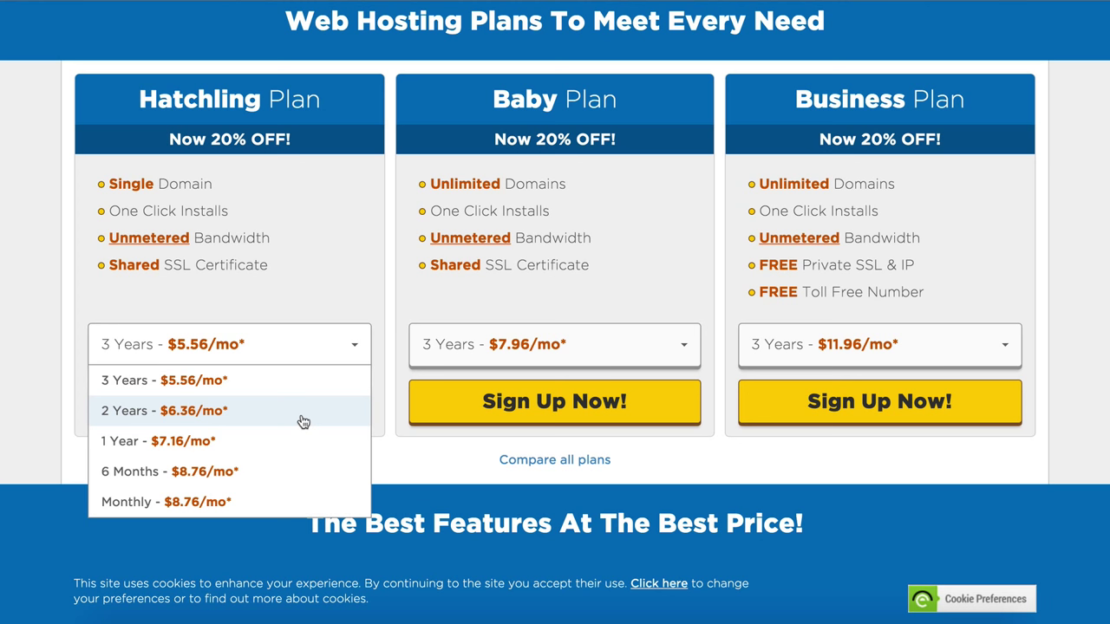
click(171, 501)
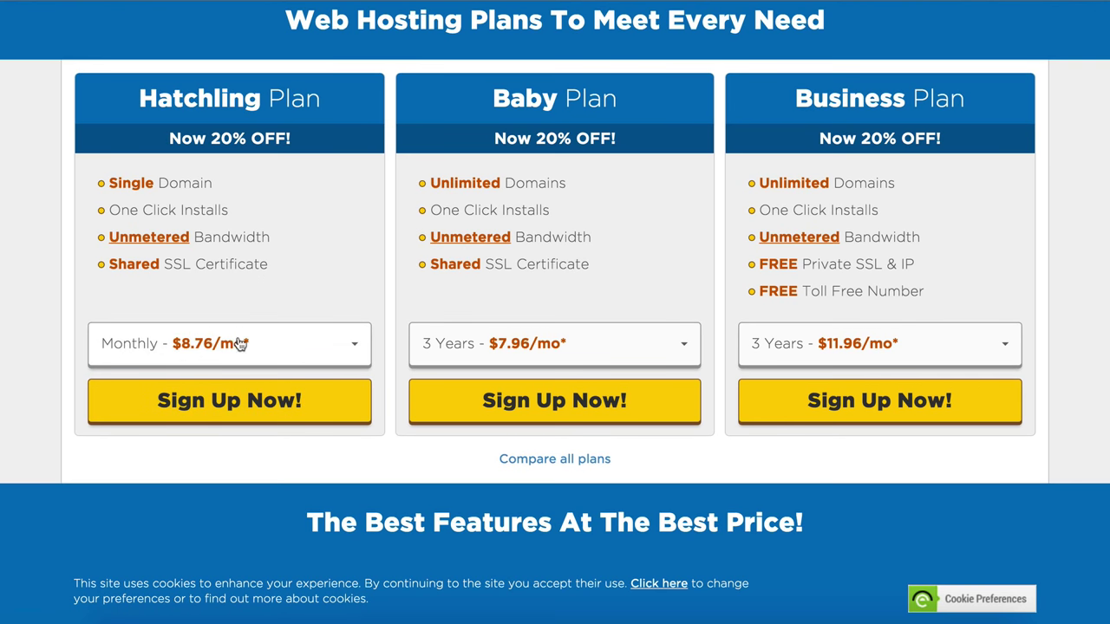
click(234, 399)
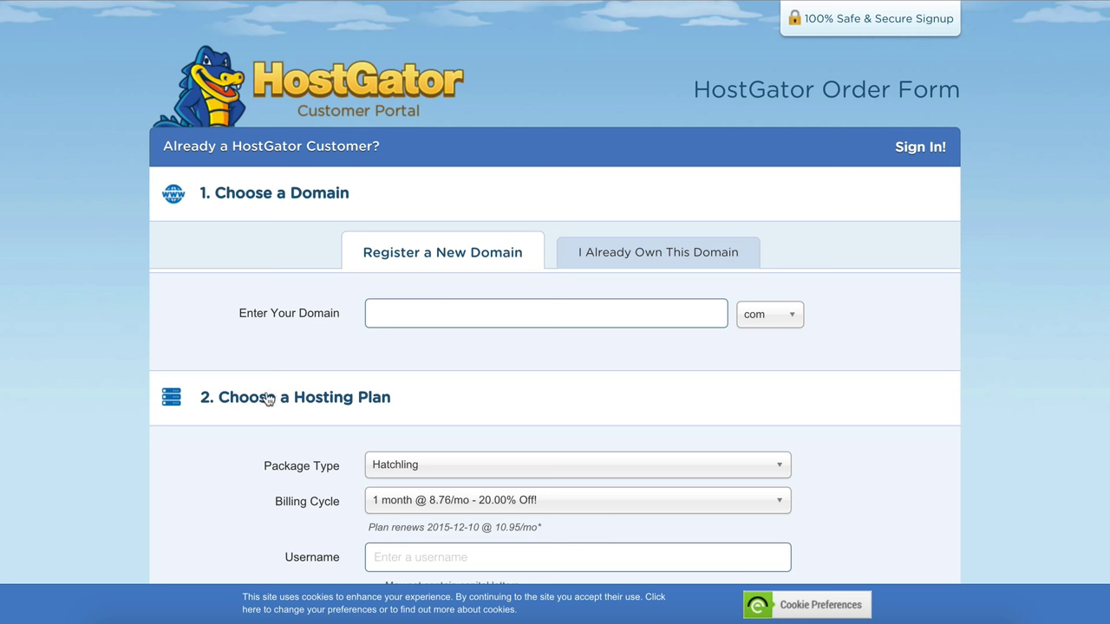
Step: Enter 'mywonderfuldomainname' as a new domain, keeping the .com extension
click(492, 311)
text(mywonderfuldomain)
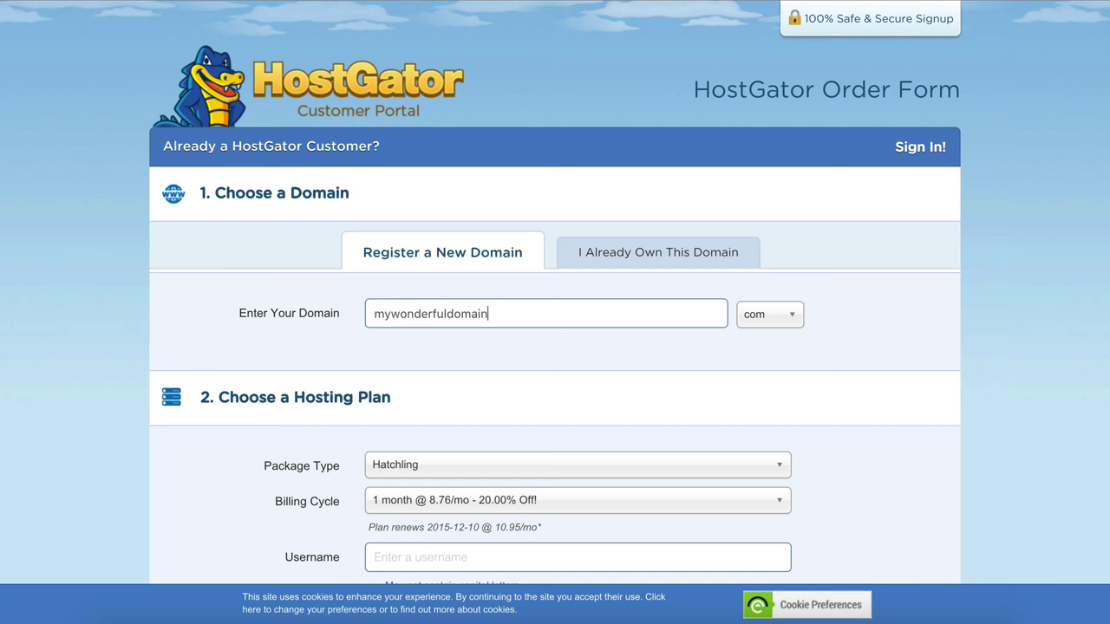
text(name)
click(786, 316)
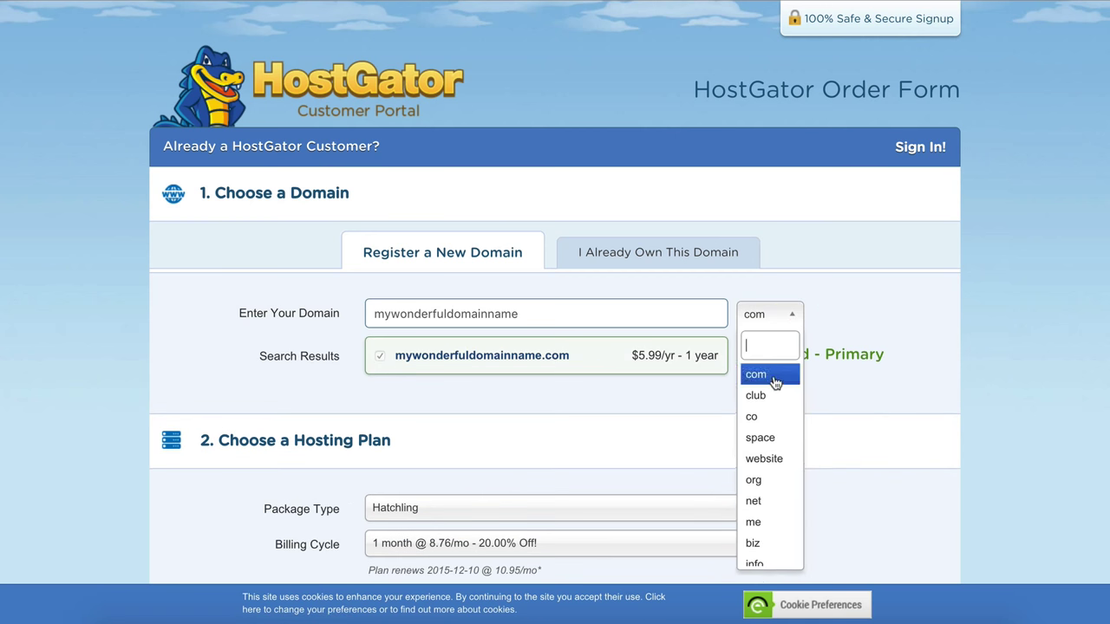
click(774, 382)
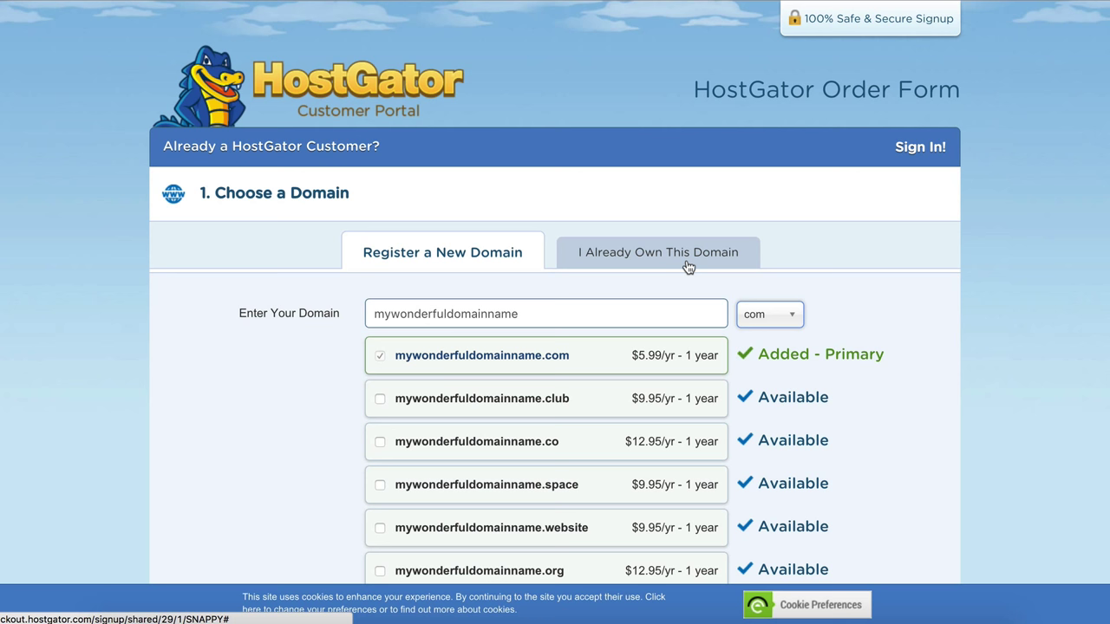
Step: Switch to I Already Own This Domain and submit zombiemerc.com
click(687, 267)
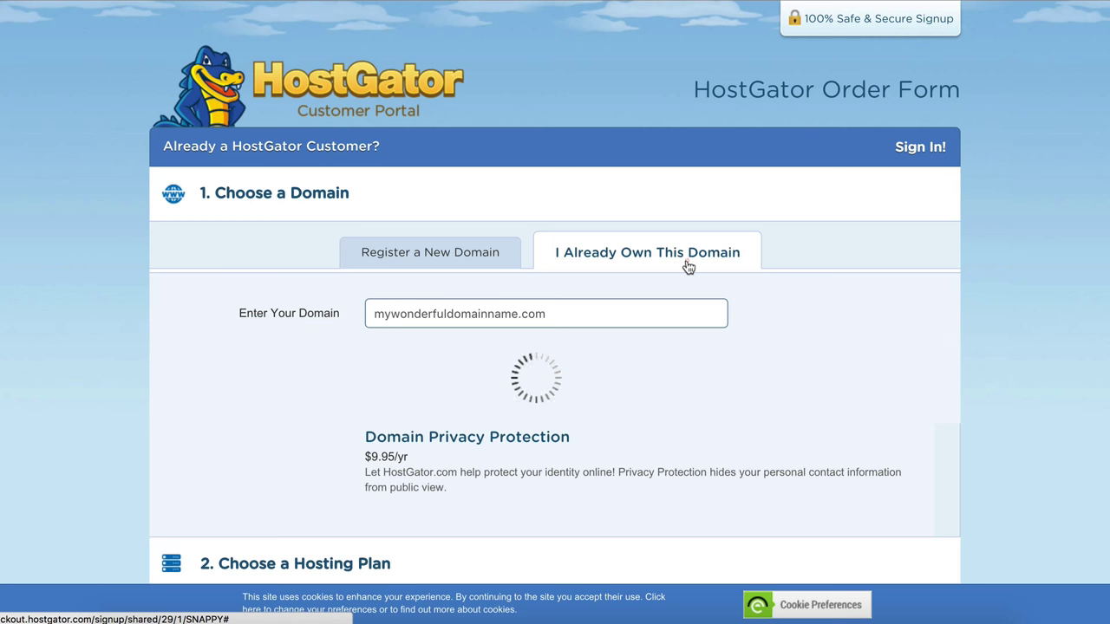
click(301, 322)
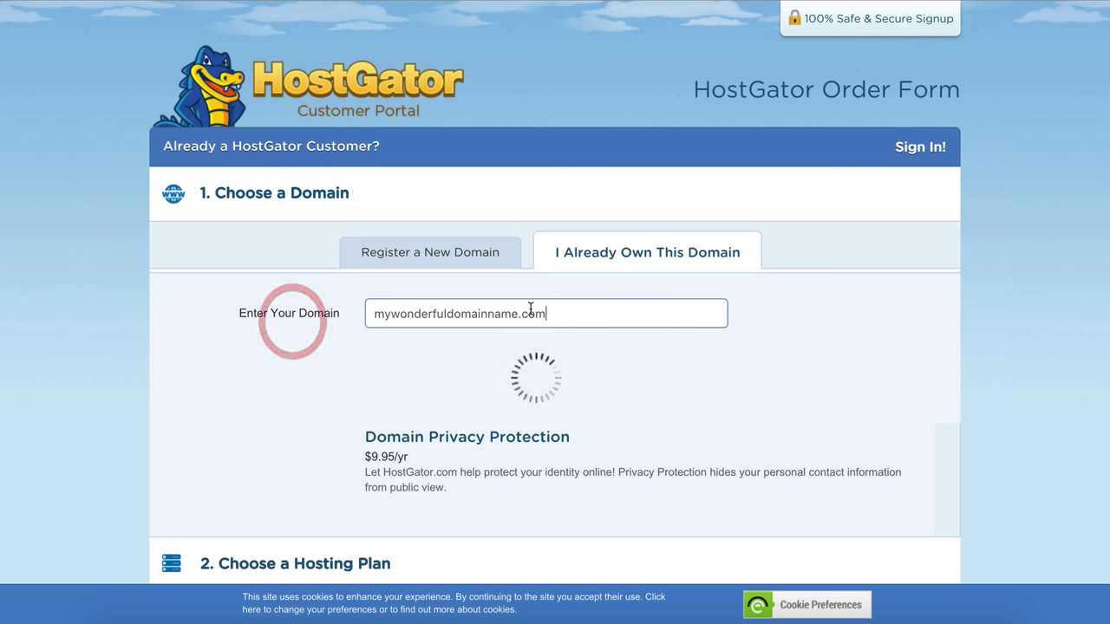
drag(572, 314, 248, 278)
text(zom)
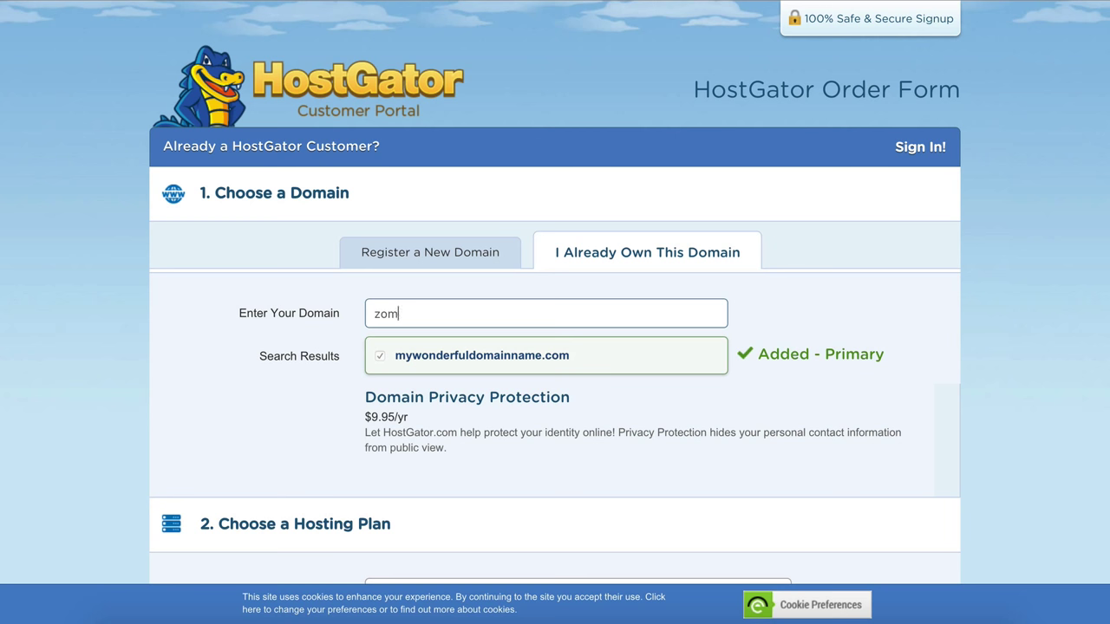
text(biemerc.com)
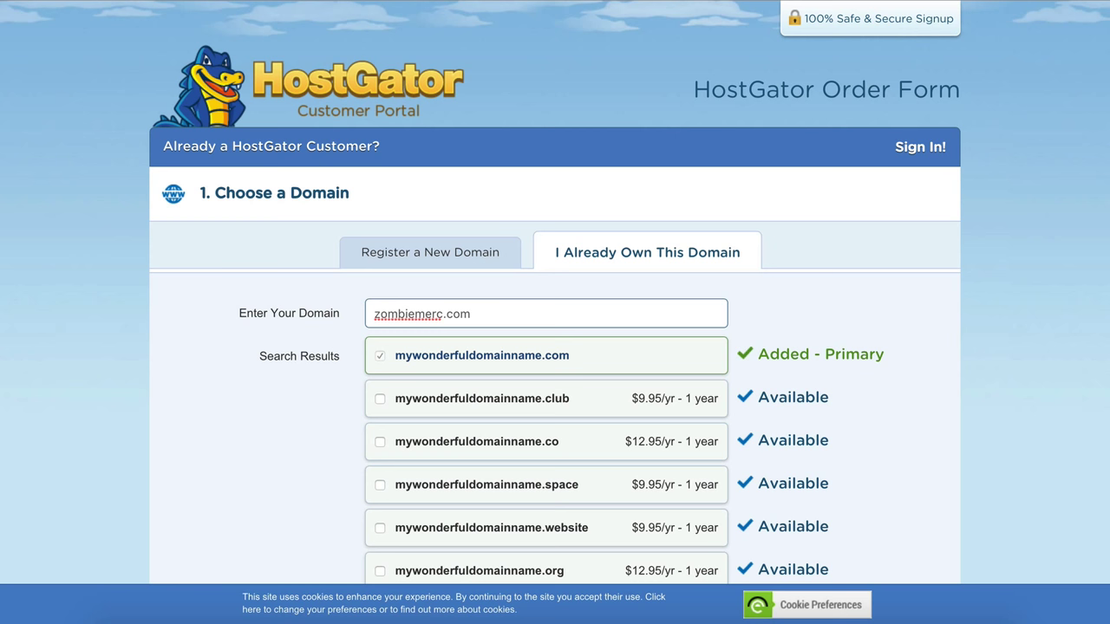
key(Return)
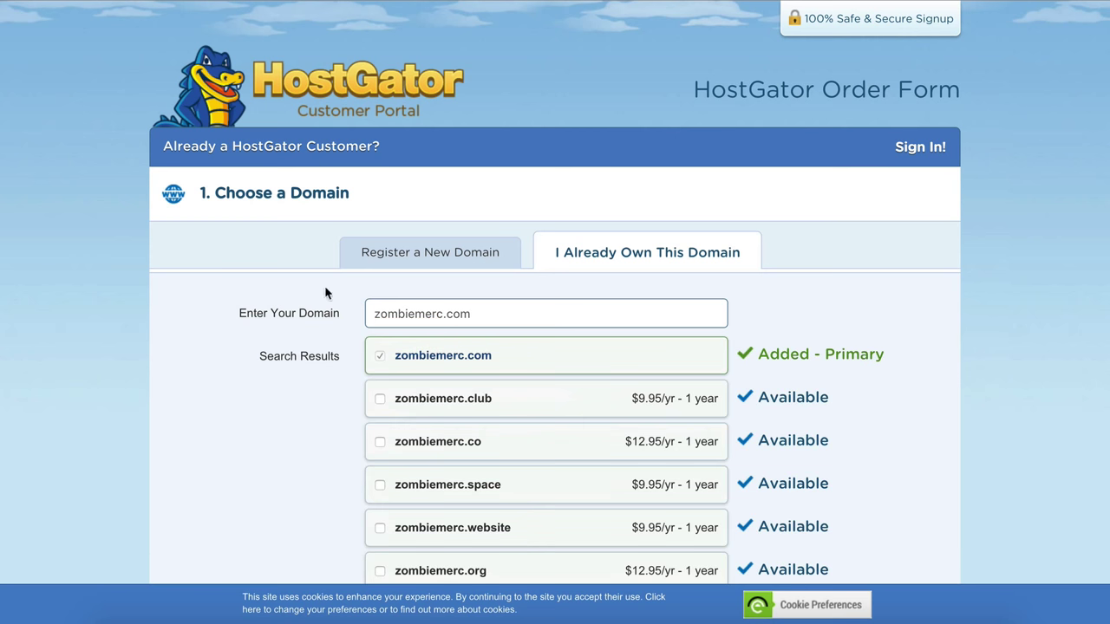
Step: Enter and erase a letter in Username, leaving it empty, then move to Security PIN
scroll(665, 300, down, 1)
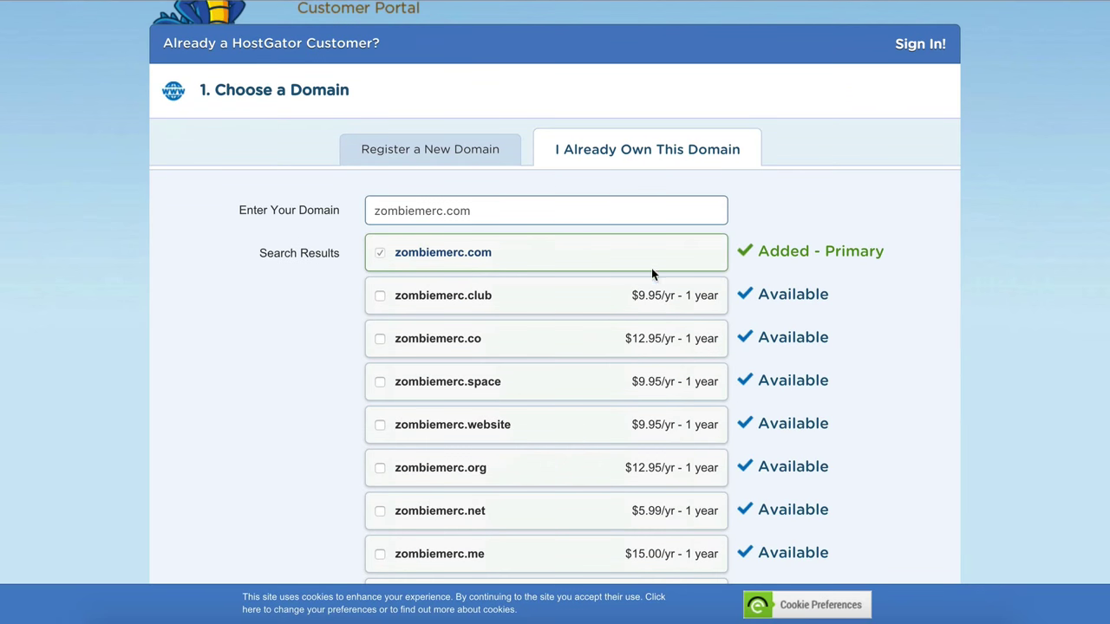
scroll(654, 265, down, 6)
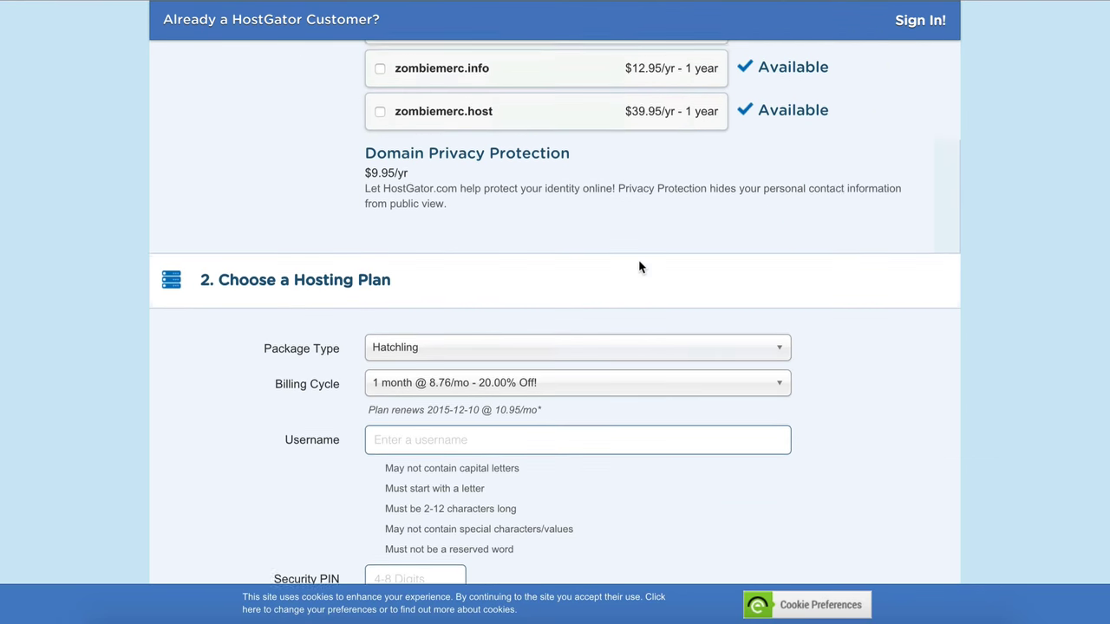
scroll(506, 303, down, 1)
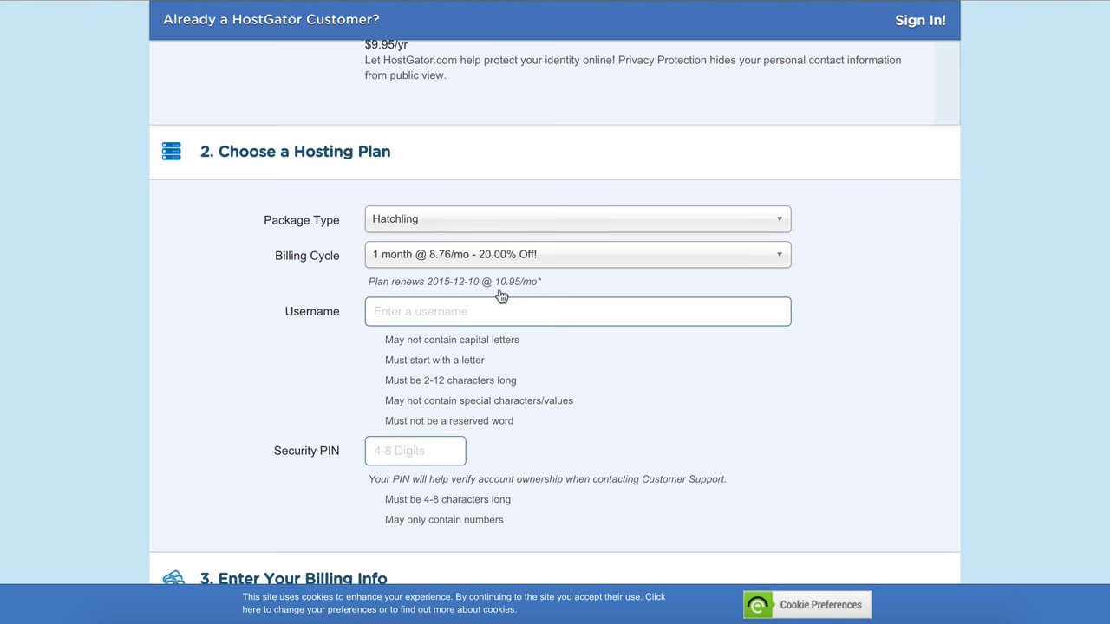
click(523, 311)
text(z)
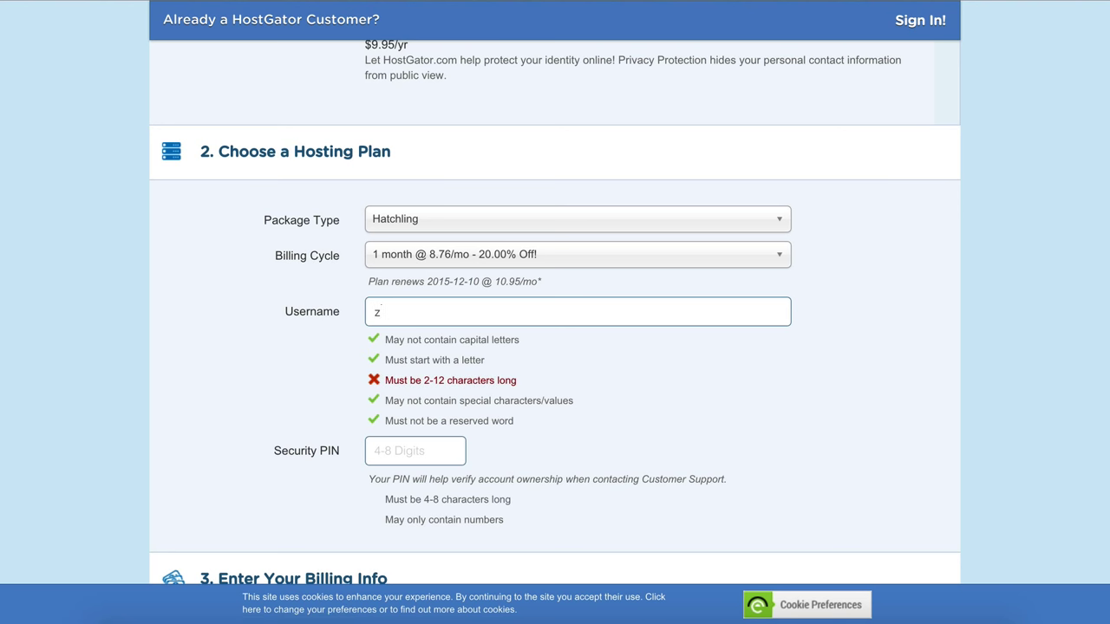
key(BackSpace)
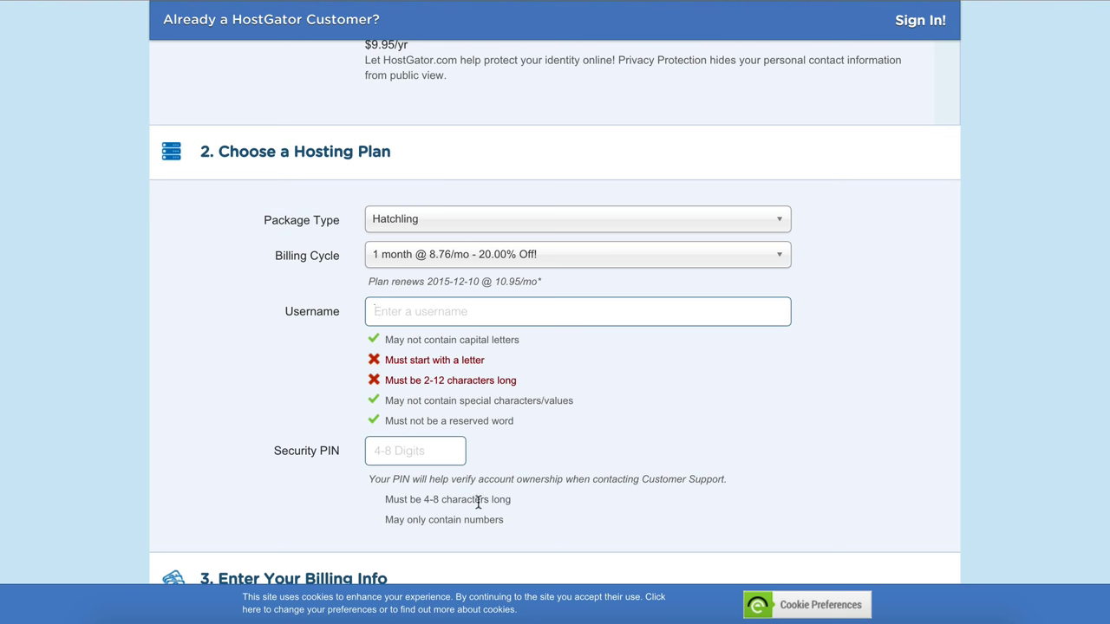
click(416, 453)
Step: Scroll past Billing Info down to the Add Additional Services offers
scroll(521, 429, down, 1)
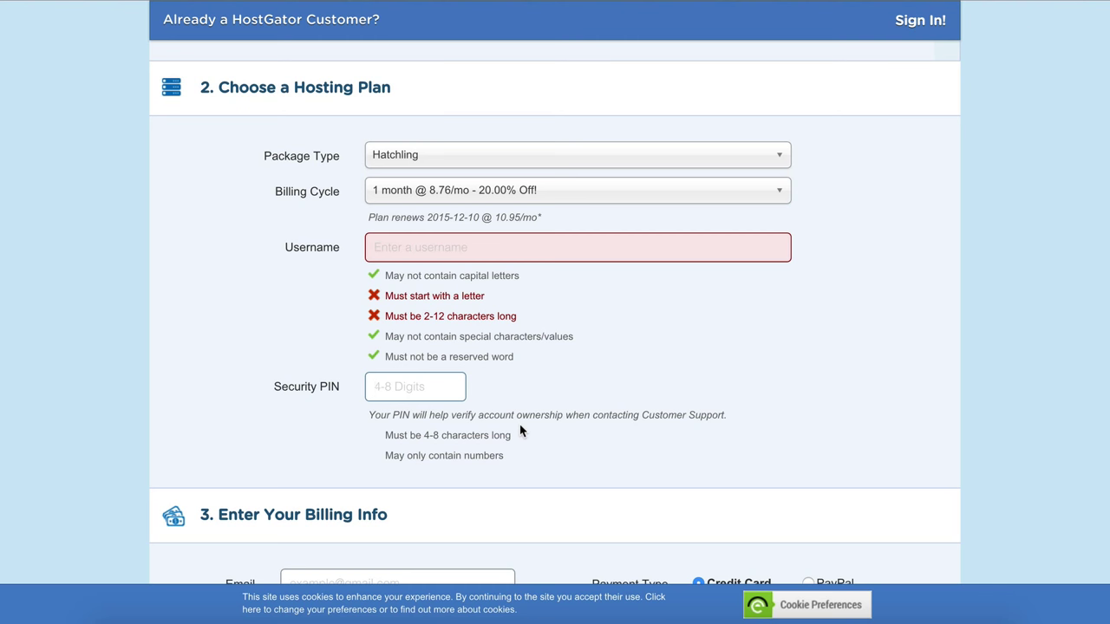
scroll(505, 401, down, 2)
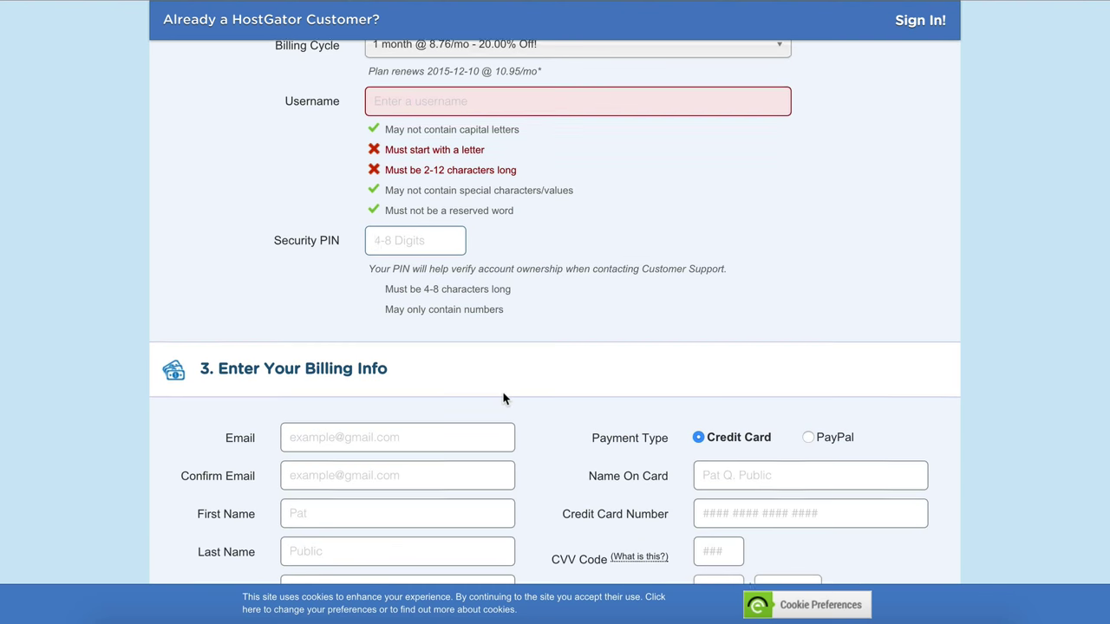
scroll(504, 398, down, 3)
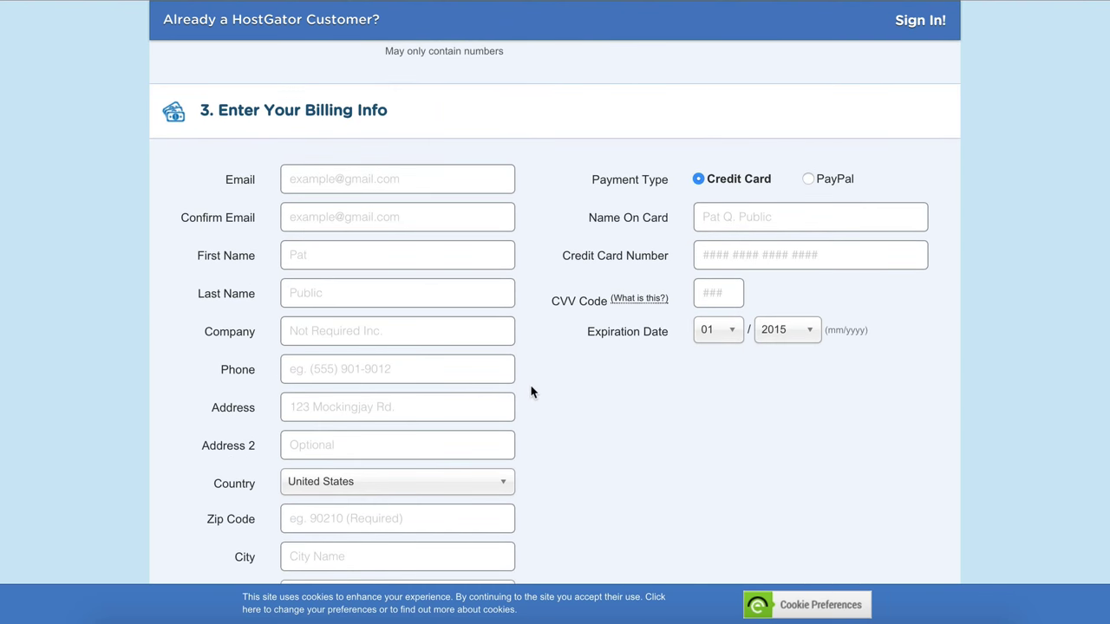
scroll(518, 391, down, 1)
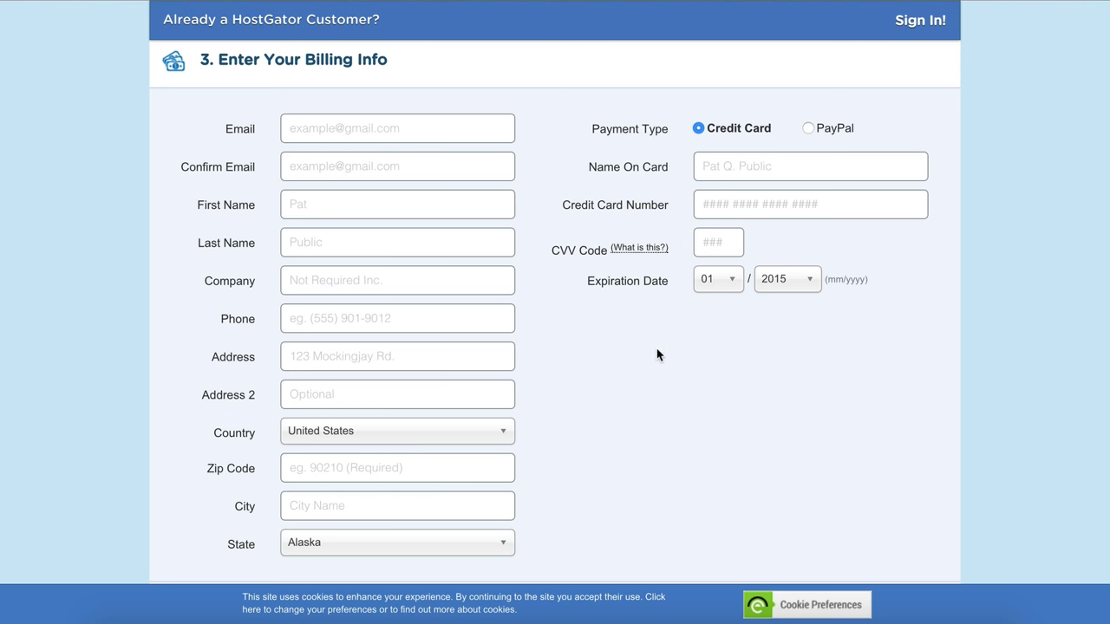
scroll(636, 369, down, 6)
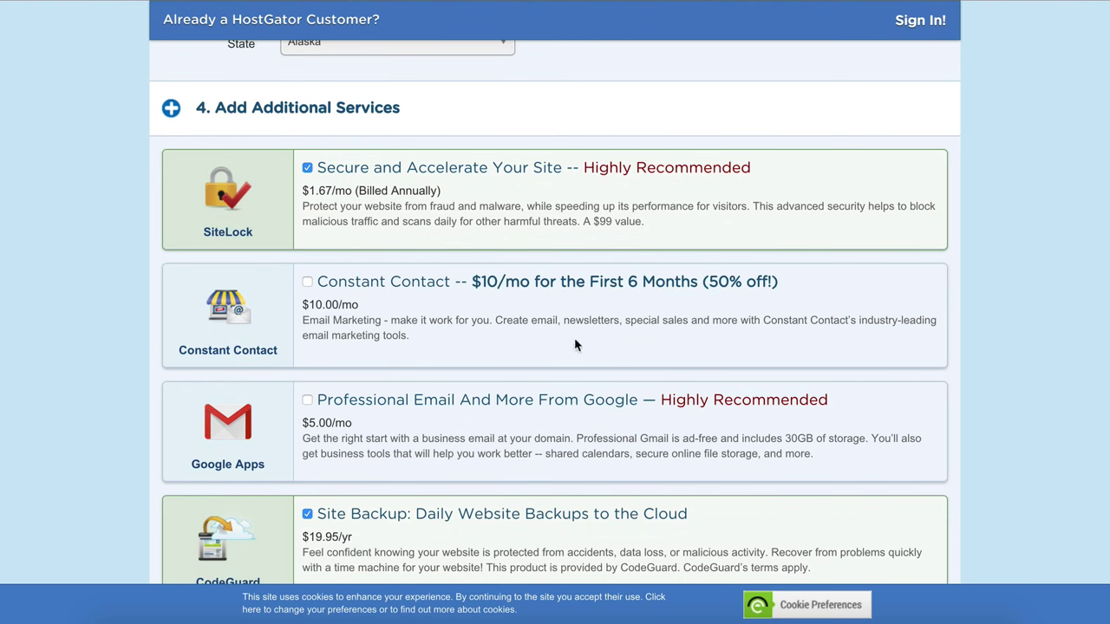
Step: Uncheck the SiteLock and CodeGuard Site Backup add-ons
click(307, 168)
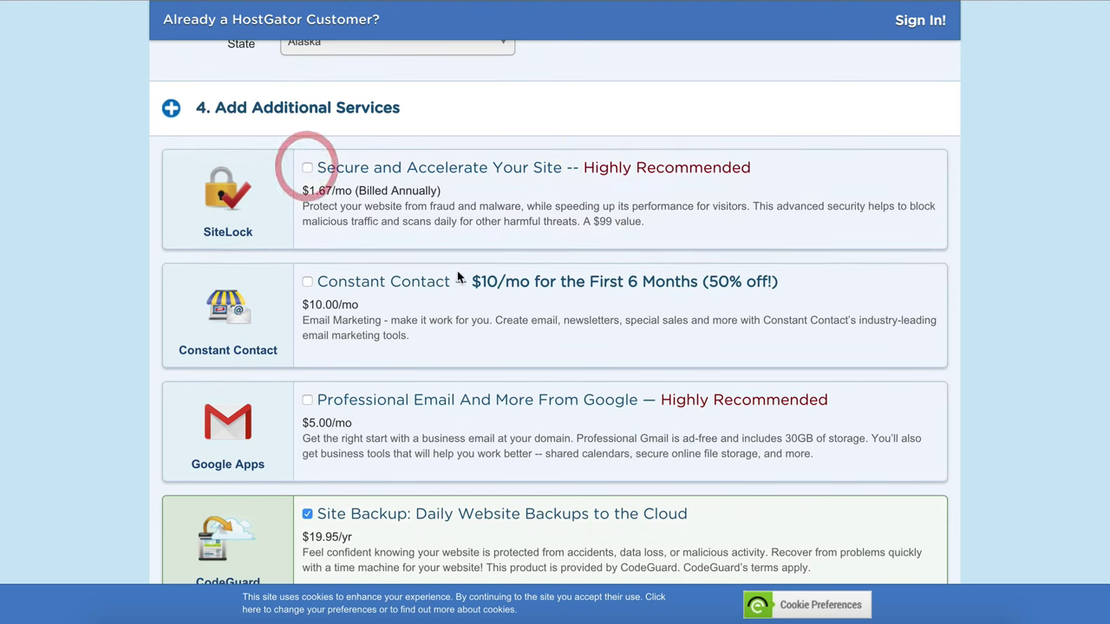
scroll(457, 271, down, 2)
click(309, 391)
Step: Replace the SNAPPY coupon with 'eaglepenny' and validate it, bringing the total to $0.01
scroll(657, 371, down, 3)
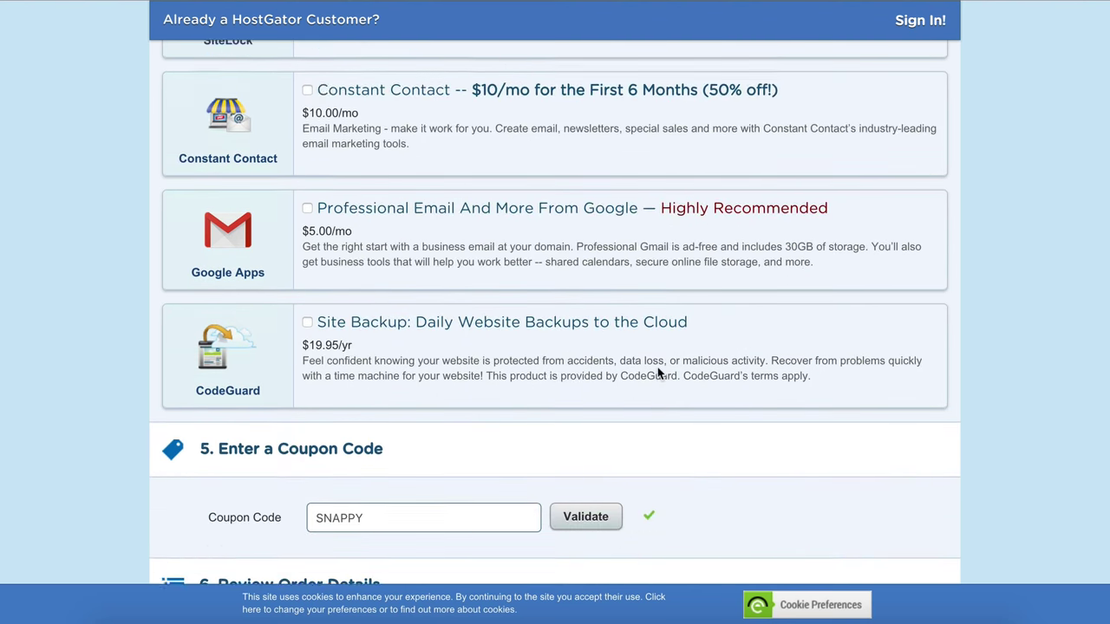
scroll(657, 373, down, 1)
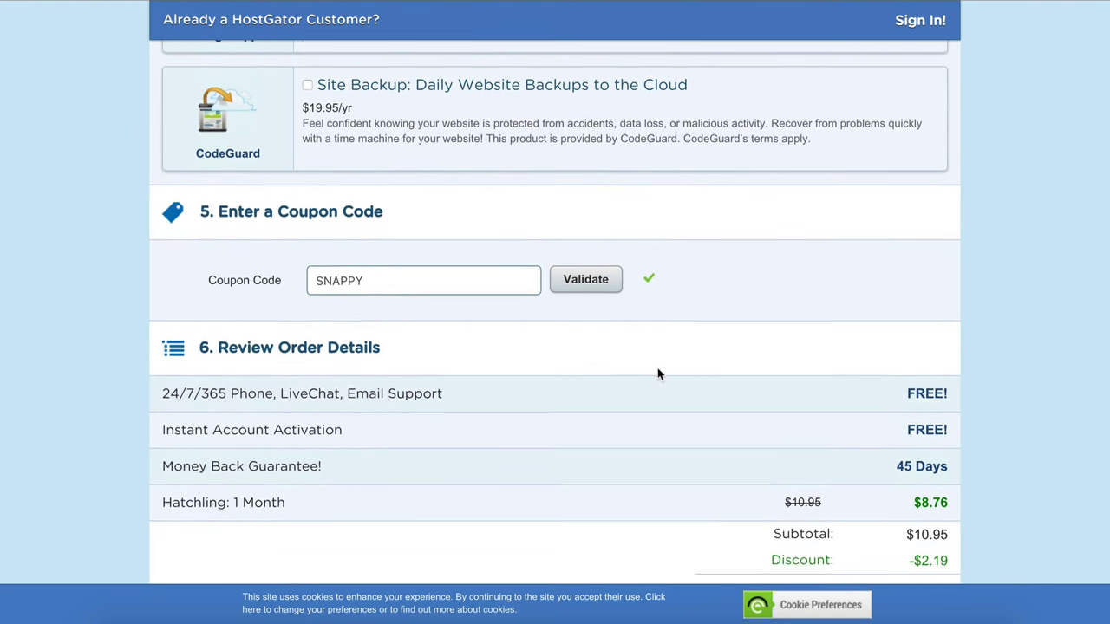
drag(388, 232, 191, 231)
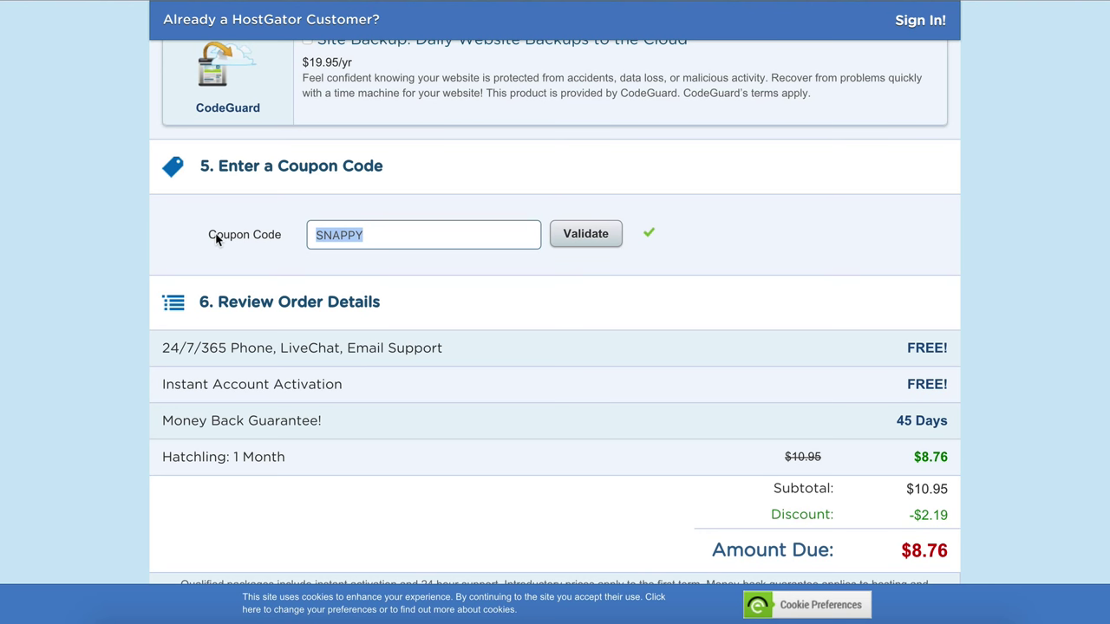
text(eagle)
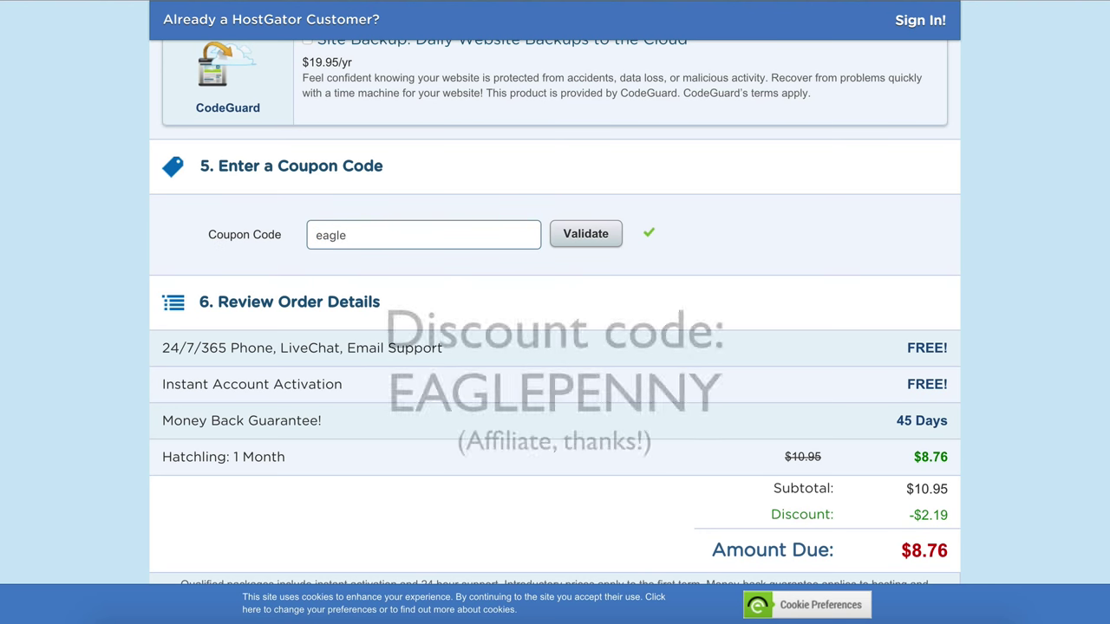
text(penny)
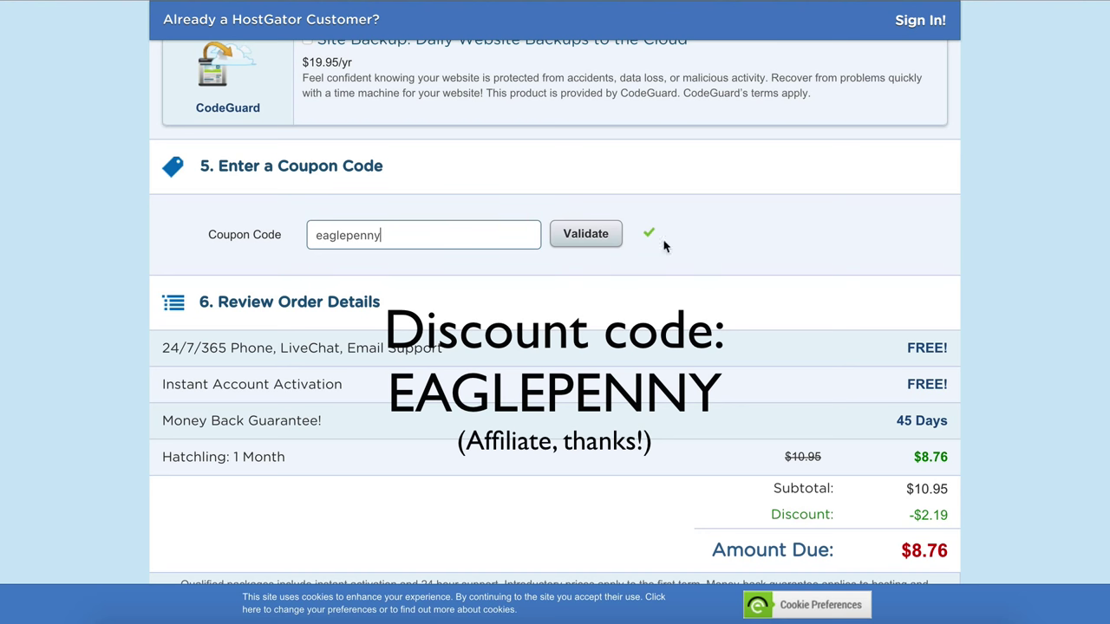
click(589, 234)
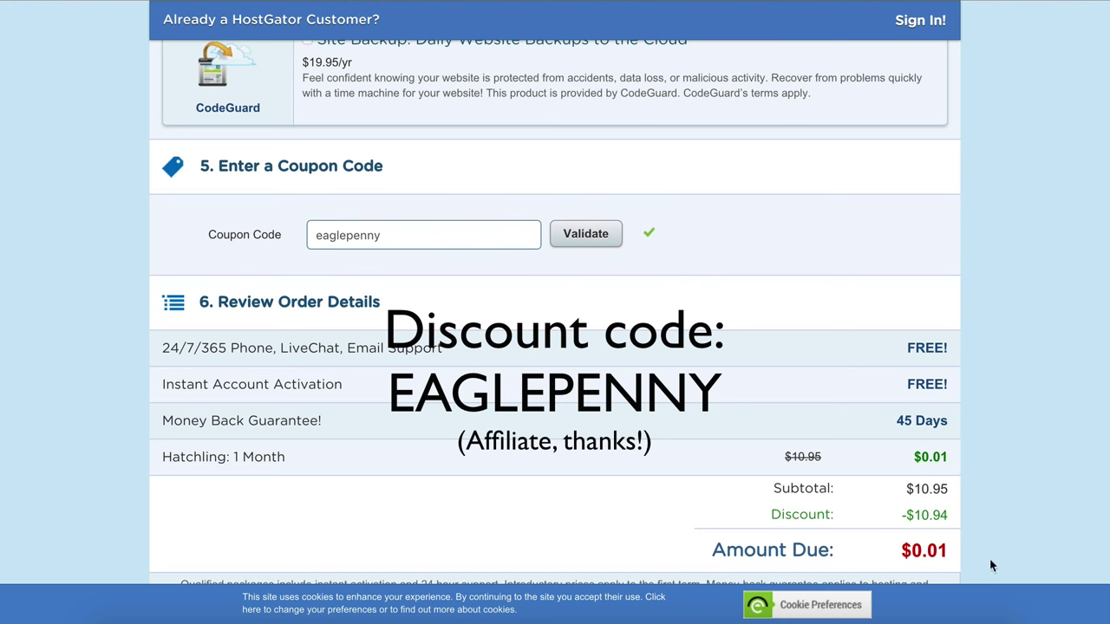
scroll(683, 352, down, 2)
scroll(683, 351, down, 1)
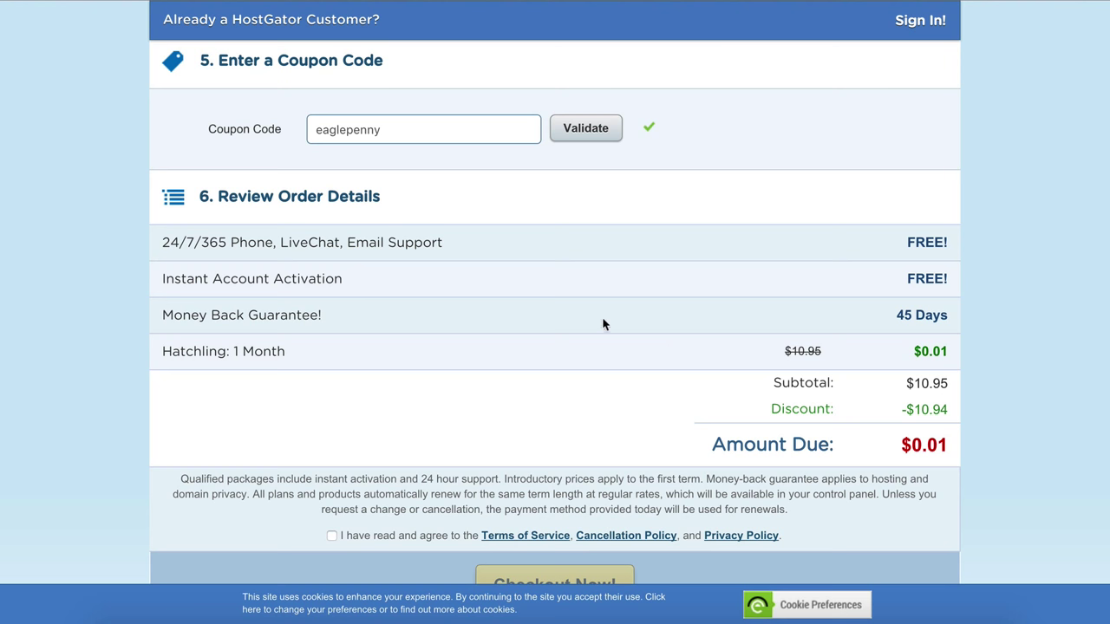
Step: Agree to the terms and policies and review the $0.01 Hatchling order total
scroll(605, 316, down, 1)
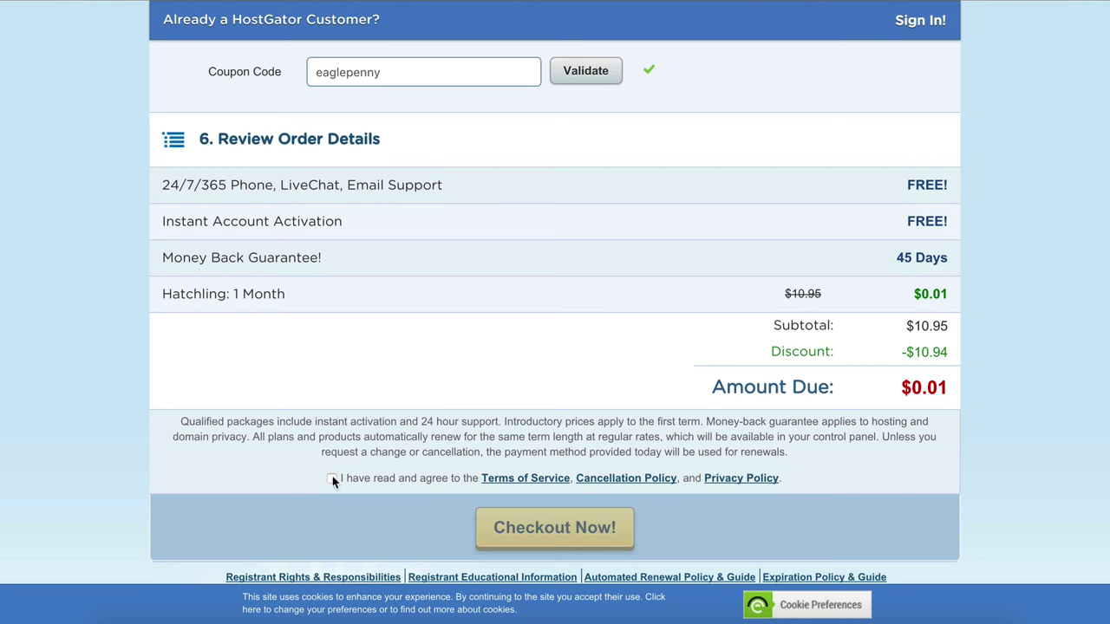
click(331, 478)
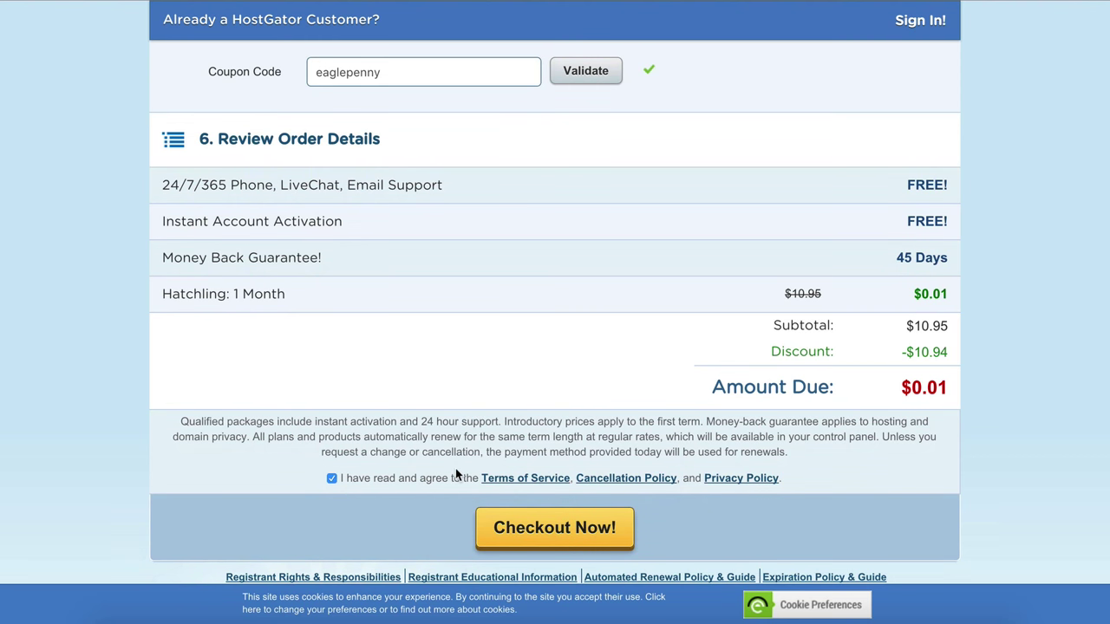
scroll(455, 468, up, 5)
scroll(456, 473, up, 4)
scroll(456, 473, down, 8)
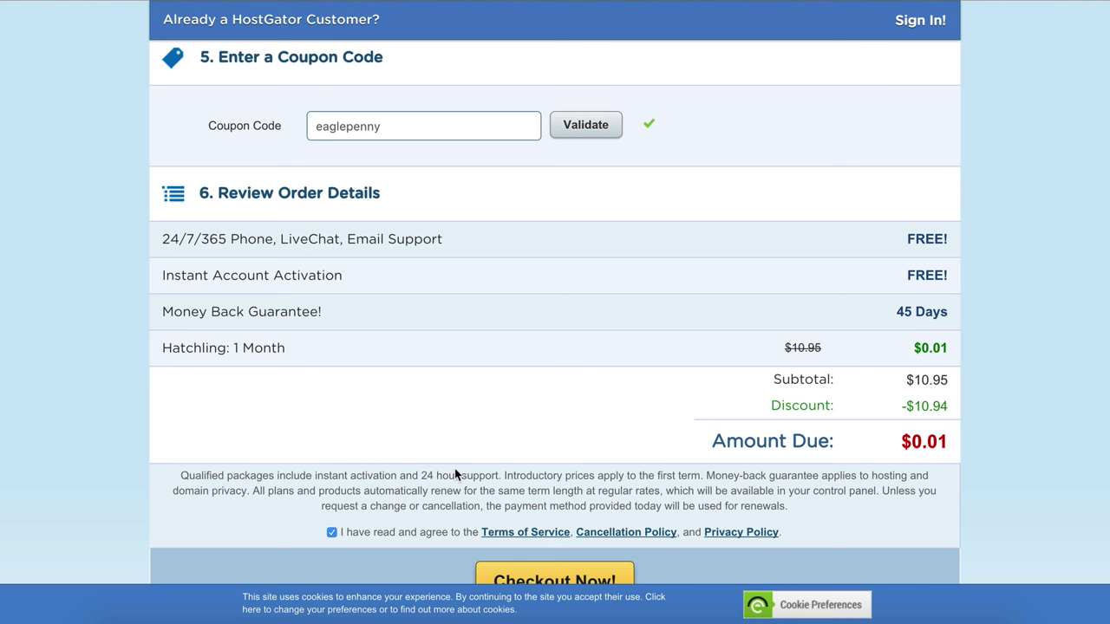
scroll(455, 468, down, 3)
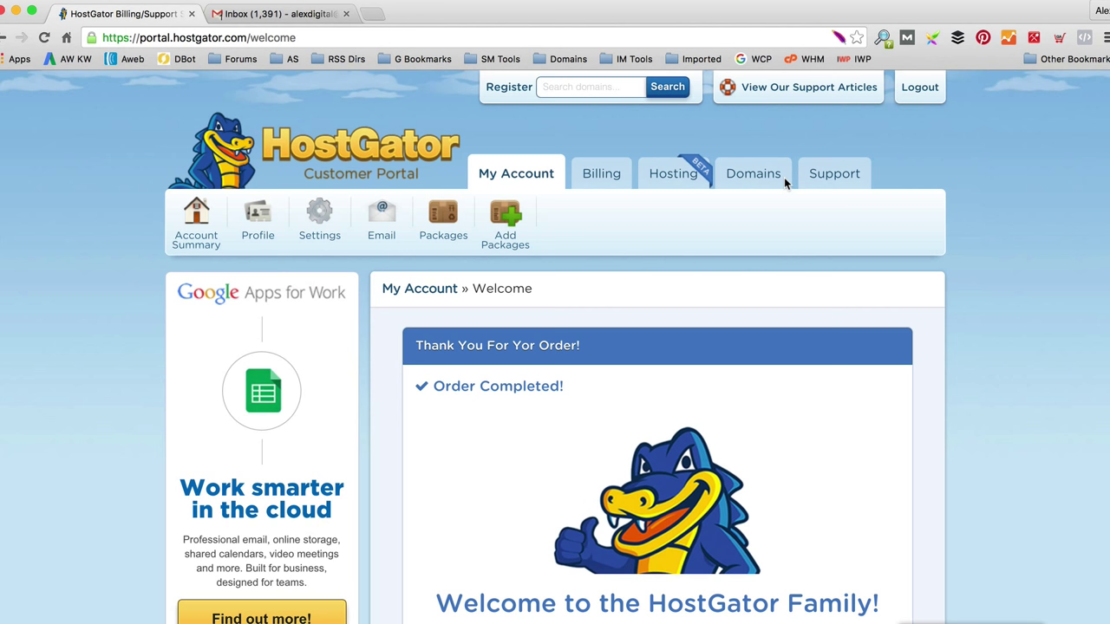
Step: Open the 'HostGator.com :: Your Account Info' email in the Gmail inbox
click(298, 16)
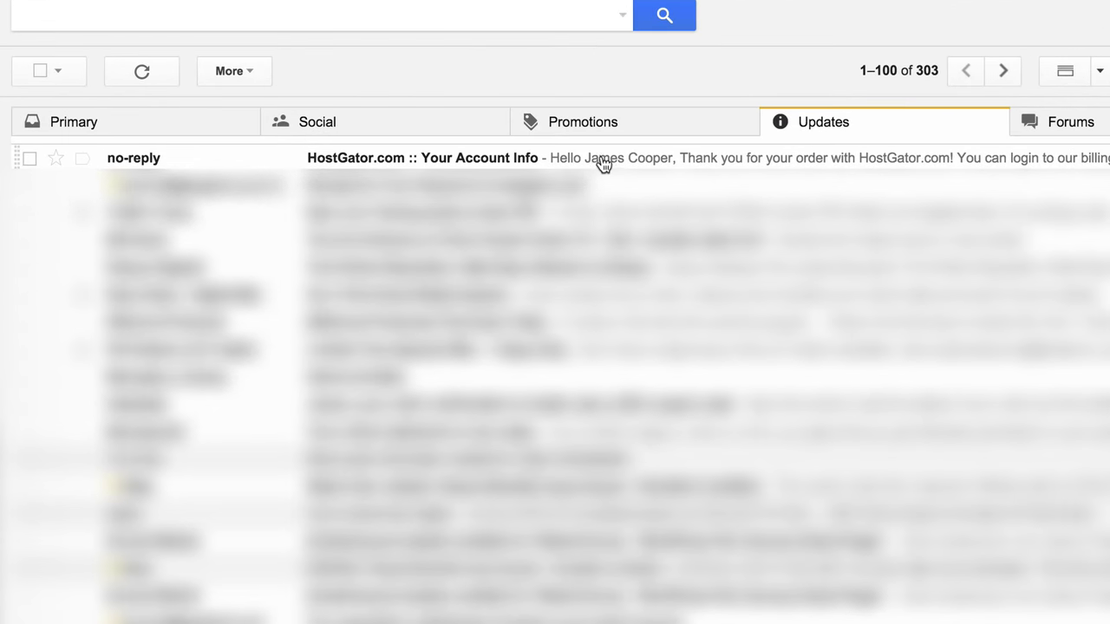
click(590, 201)
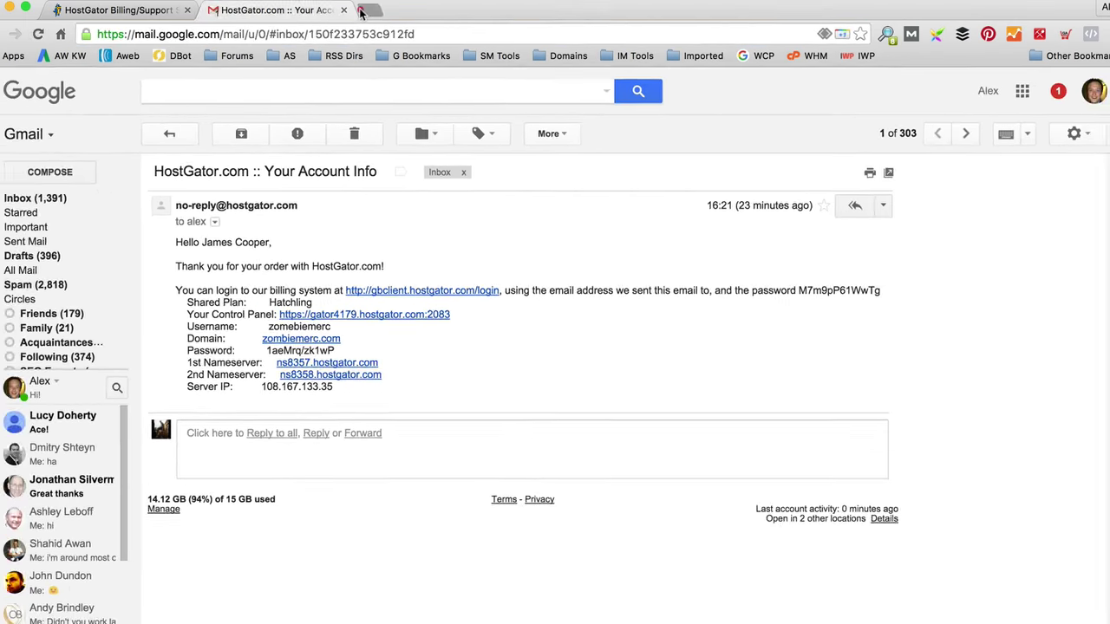
Step: Load godaddy.com in a new tab and sign in to the account overview
click(361, 14)
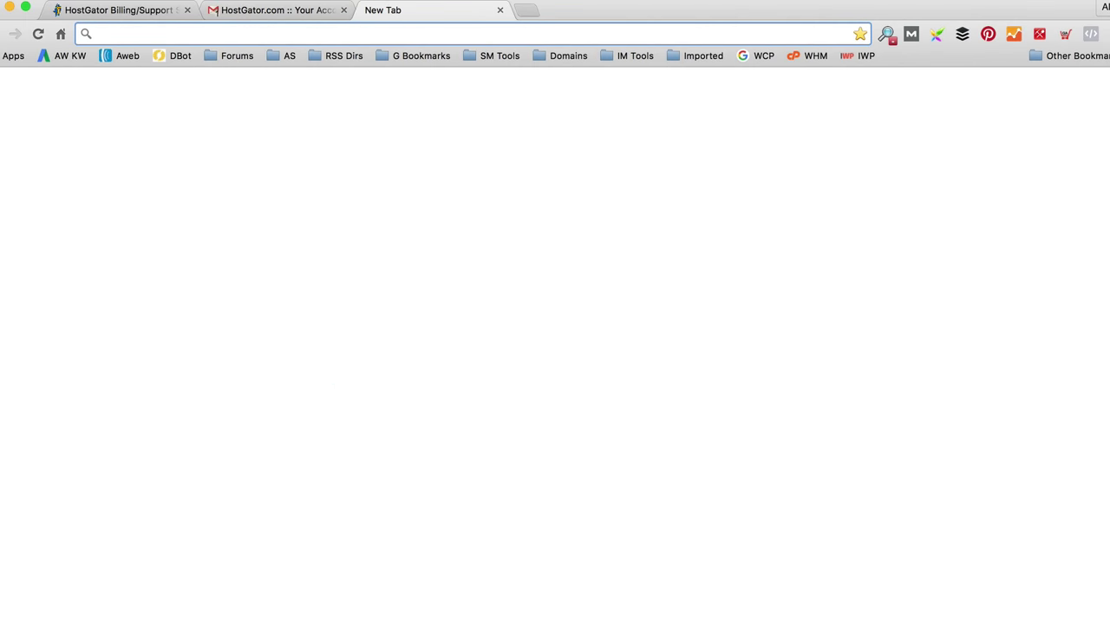
text(godaddy.com)
key(Return)
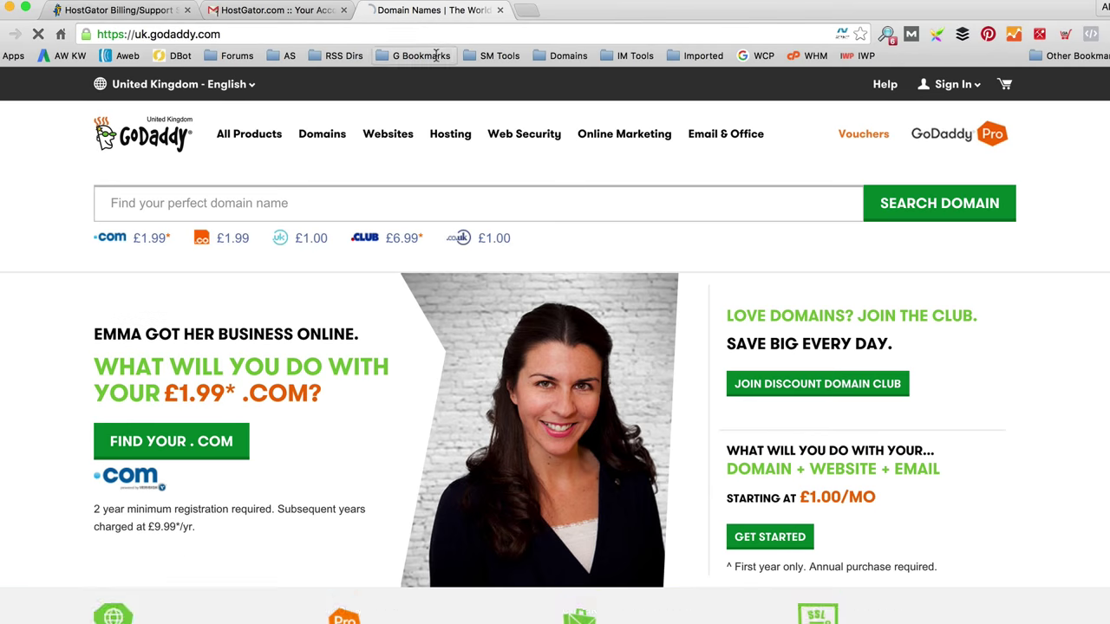
click(953, 84)
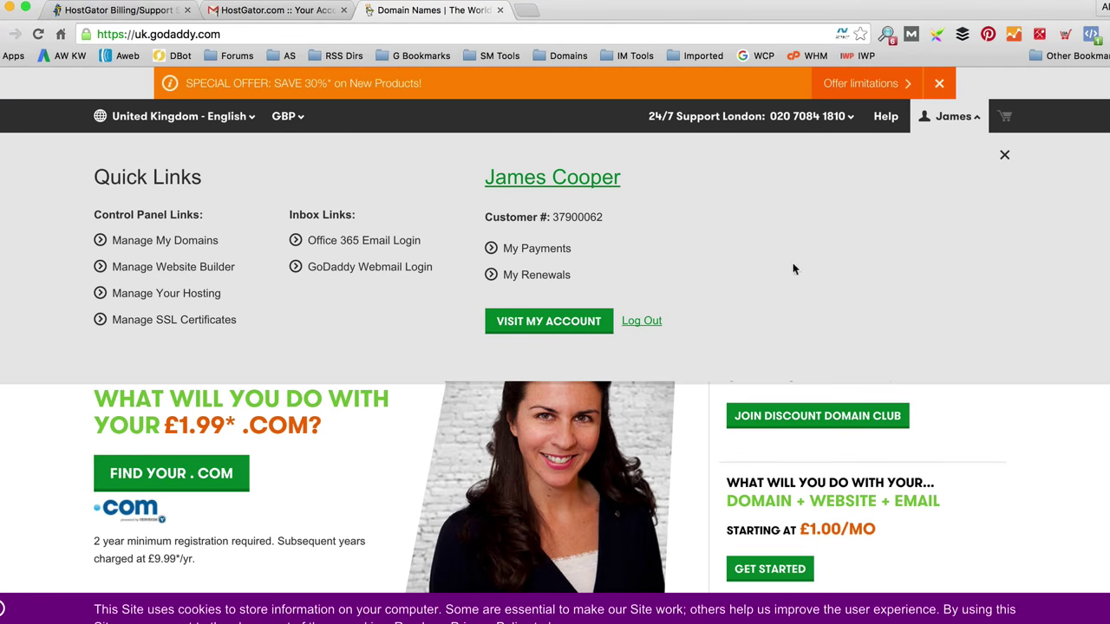
click(560, 328)
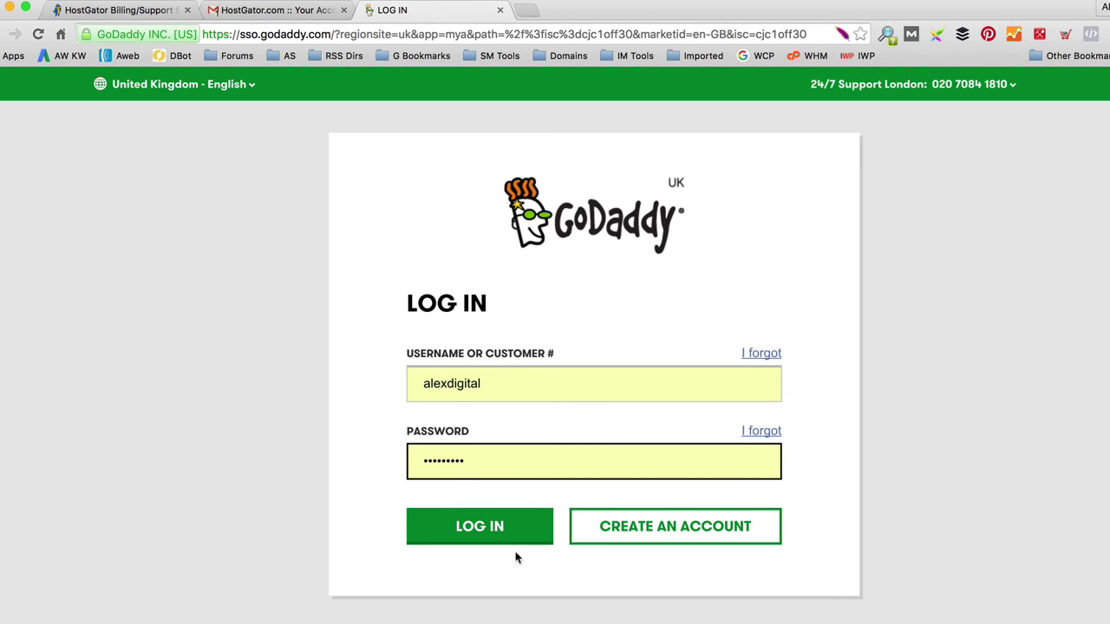
click(506, 545)
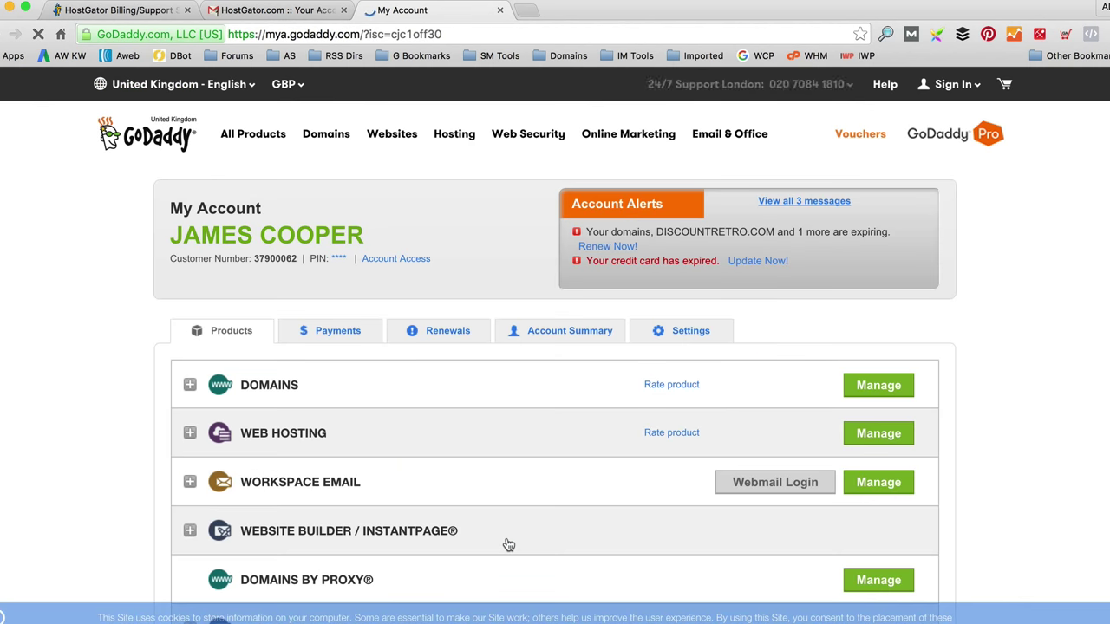
Step: Search the domain list for 'zombie' and open Domain Details for zombiemerc.com
click(189, 384)
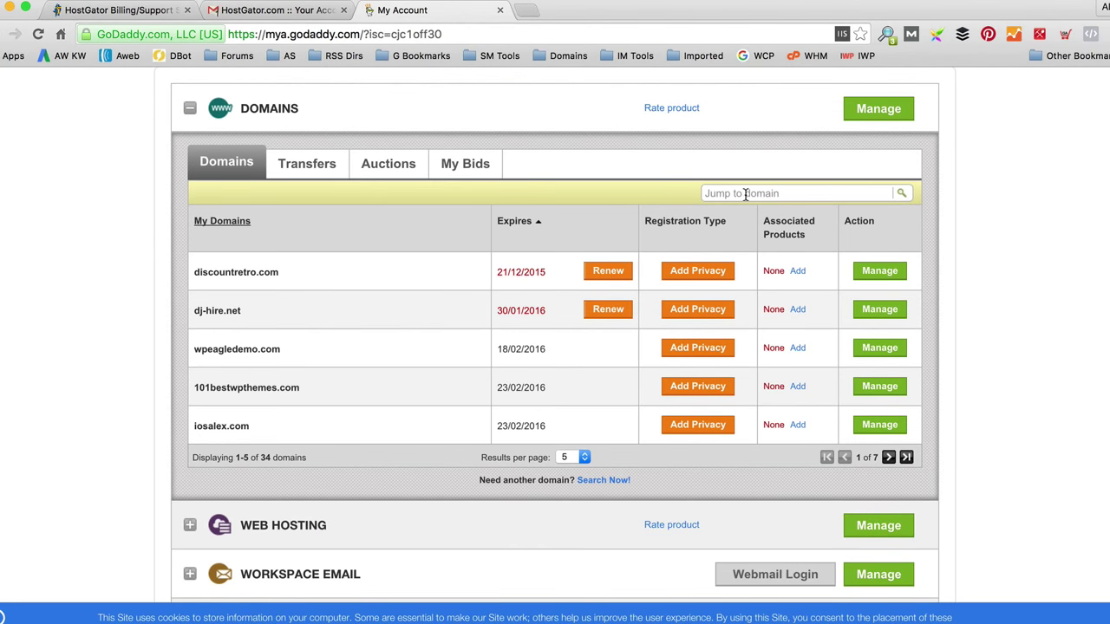
click(751, 193)
text(zombie)
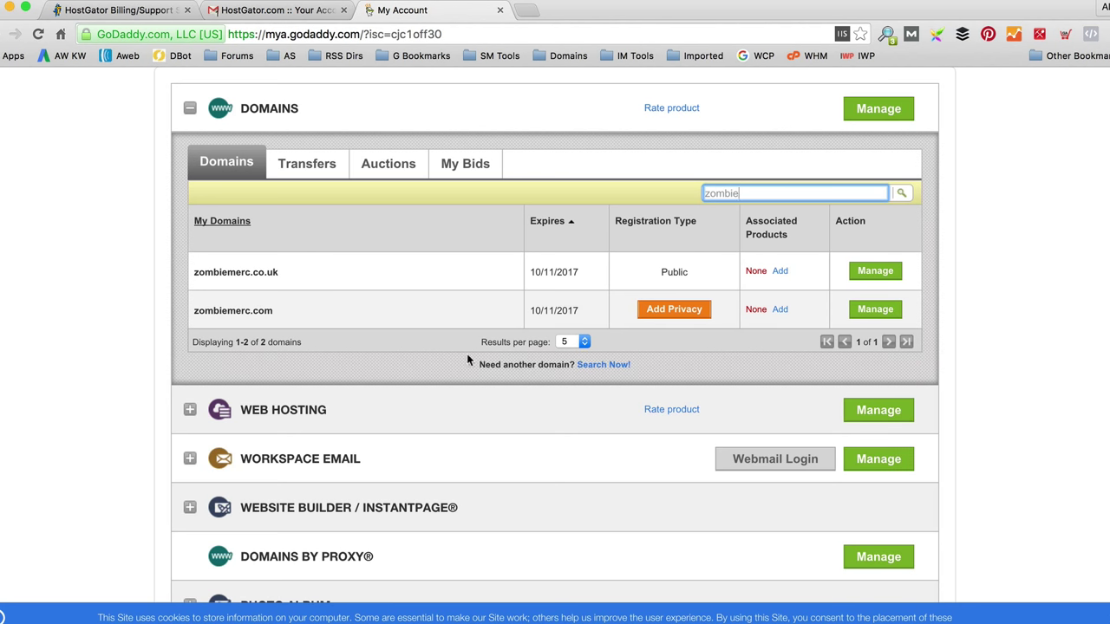
click(894, 319)
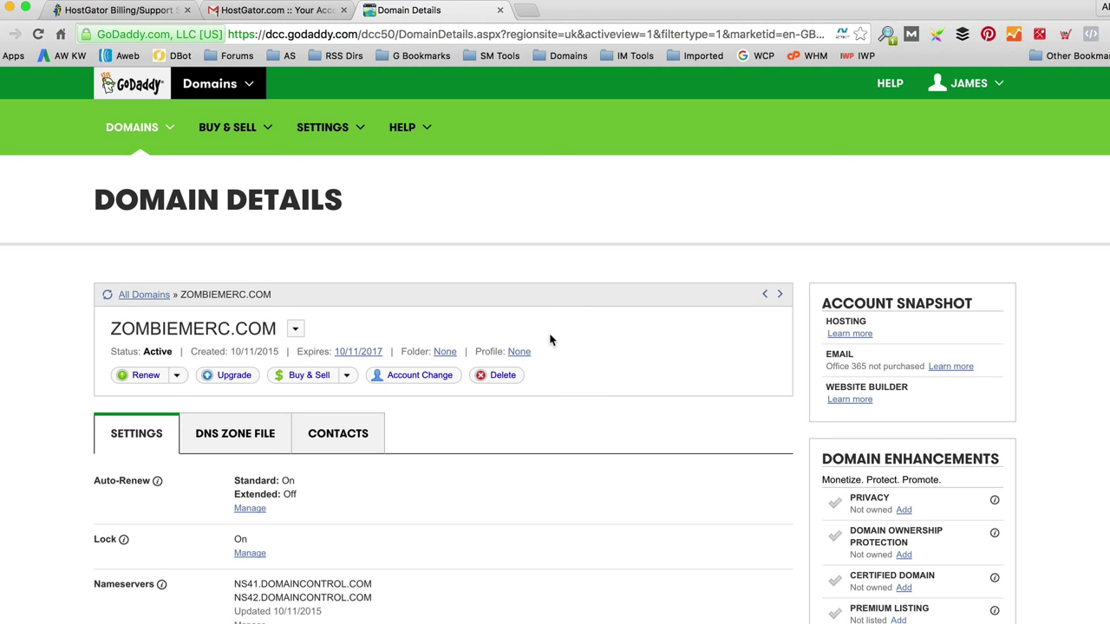
scroll(556, 334, down, 2)
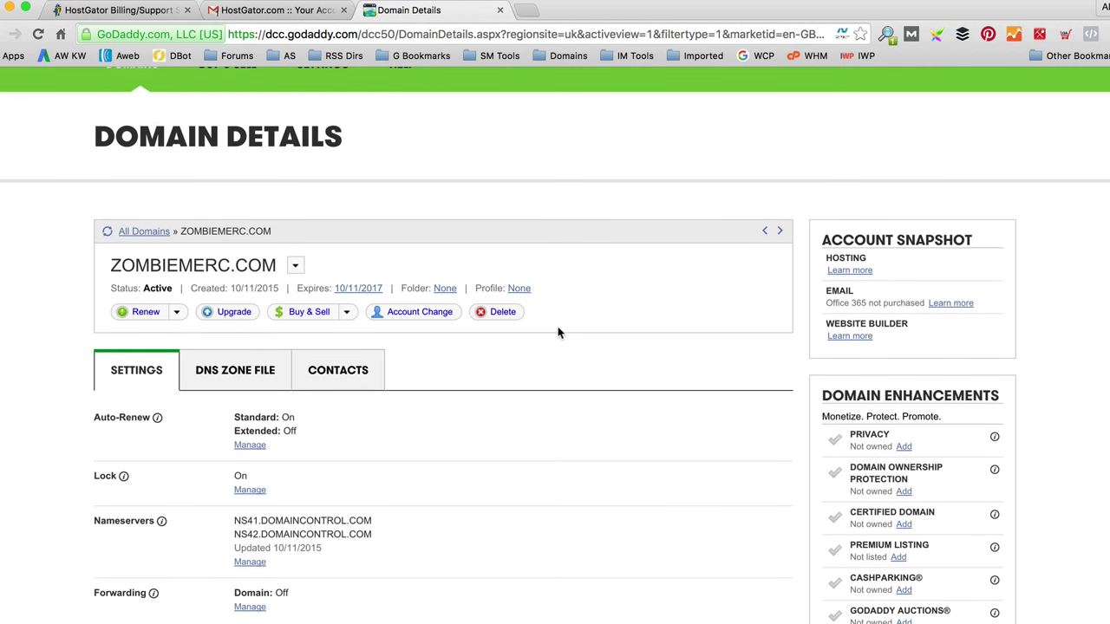
Step: Switch zombiemerc.com to custom nameservers, pasting ns8357.hostgator.com as the first
scroll(564, 355, down, 2)
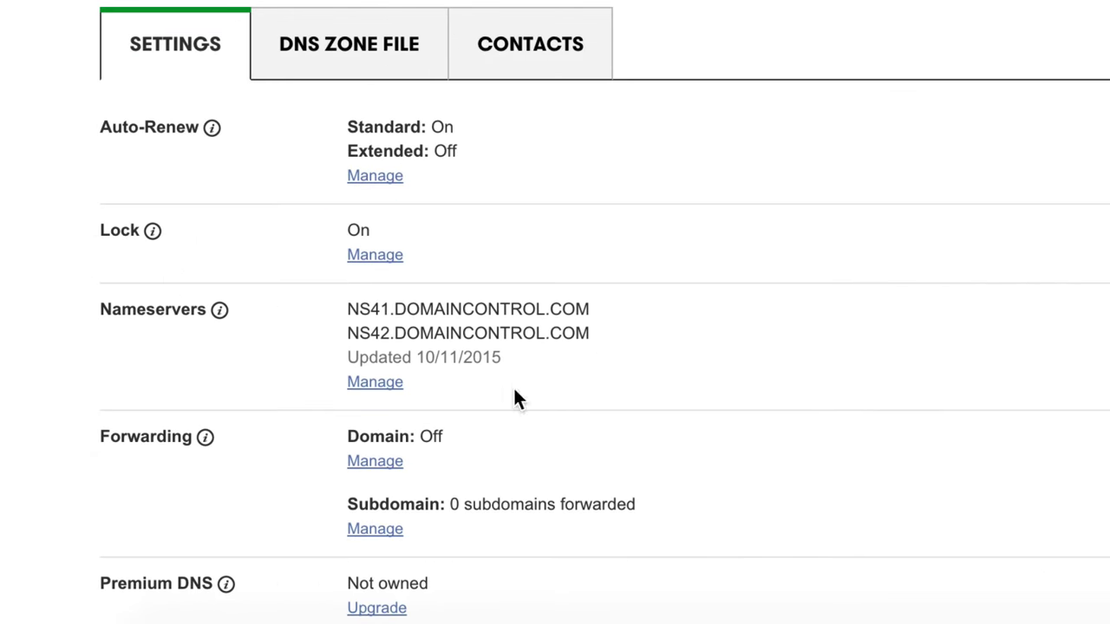
click(379, 387)
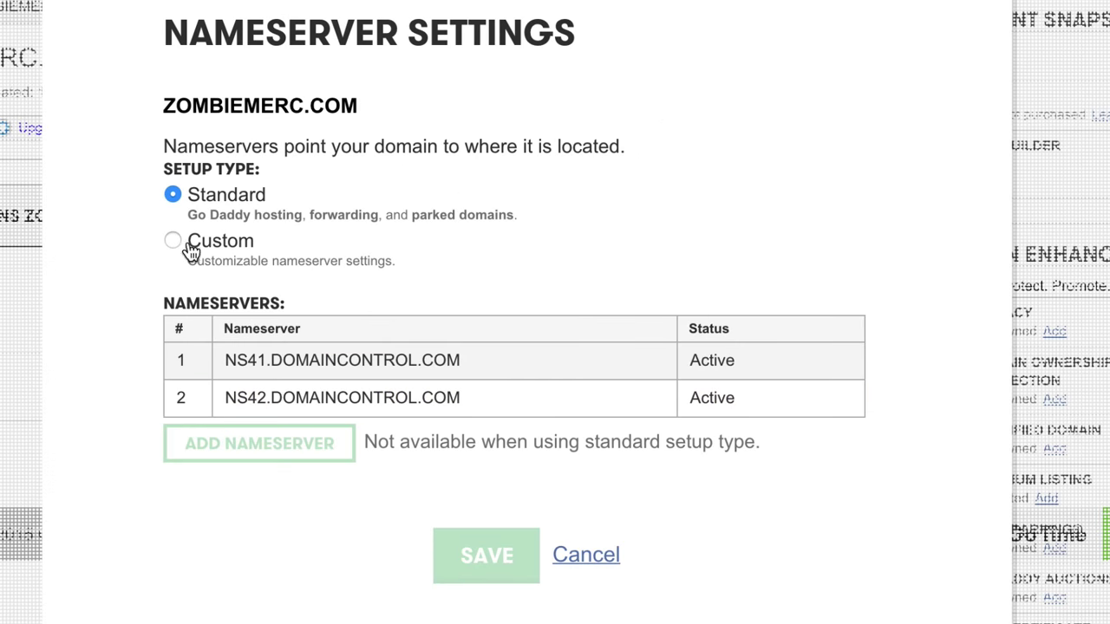
click(288, 181)
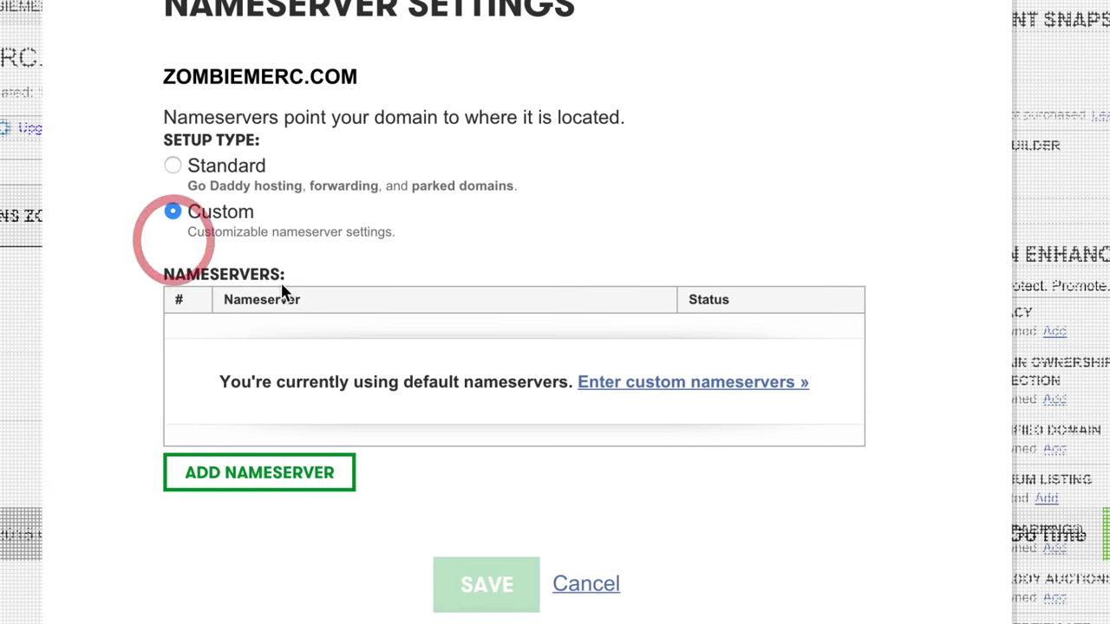
click(622, 387)
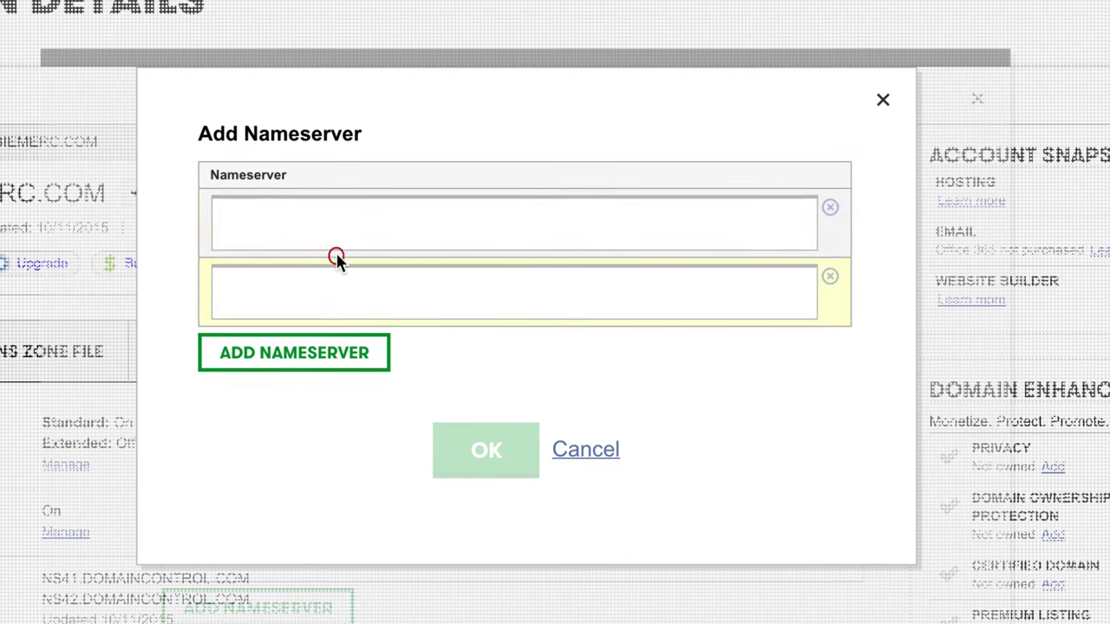
click(339, 105)
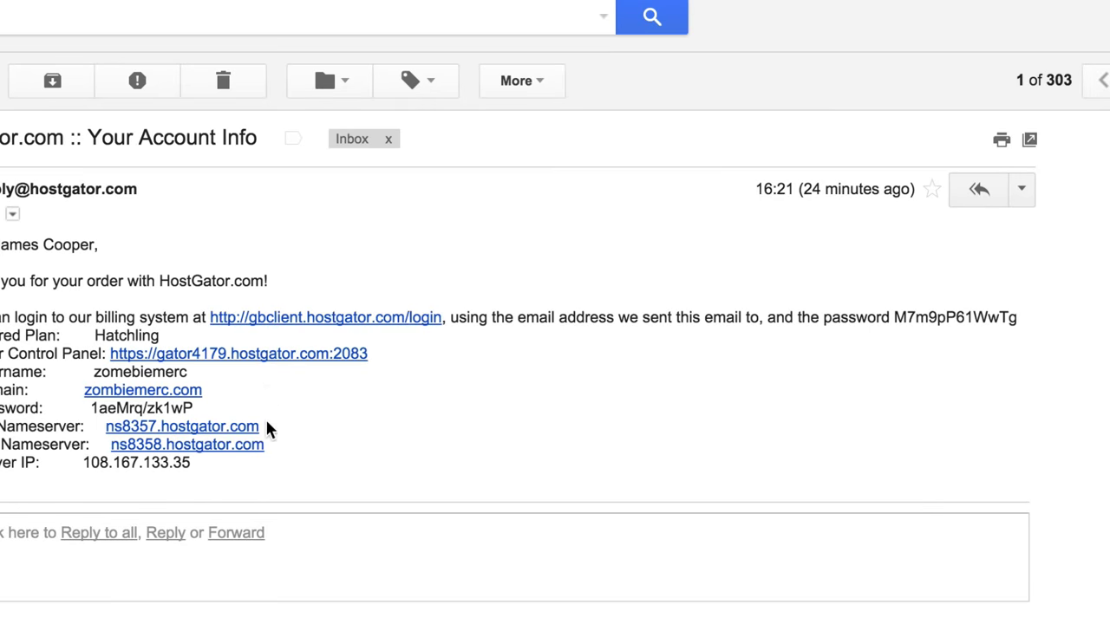
drag(333, 419, 207, 421)
key(super+c)
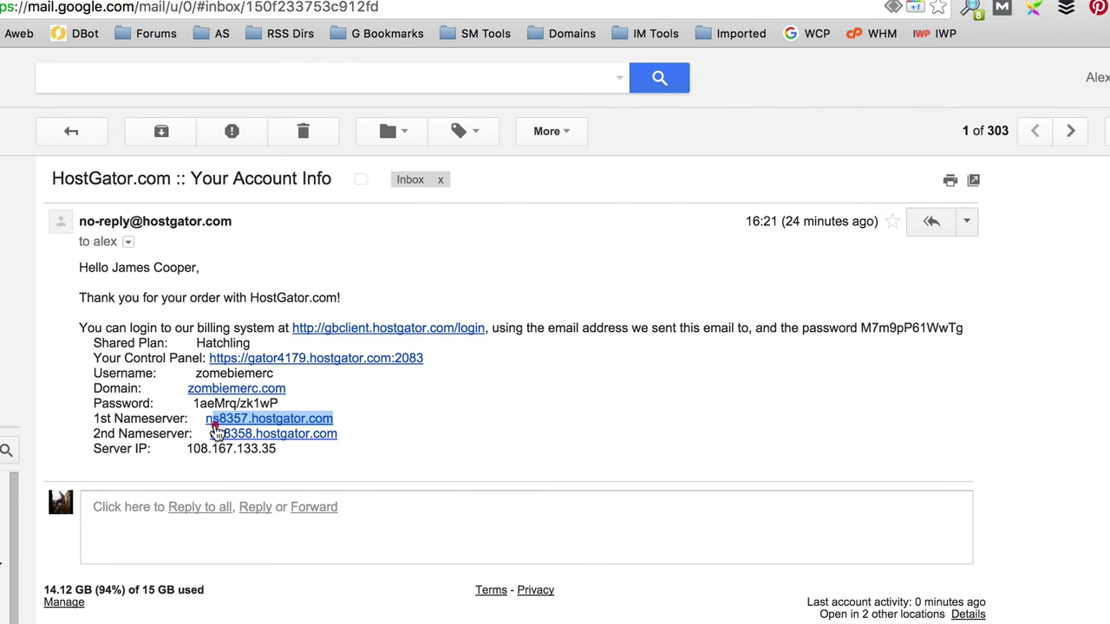
click(397, 0)
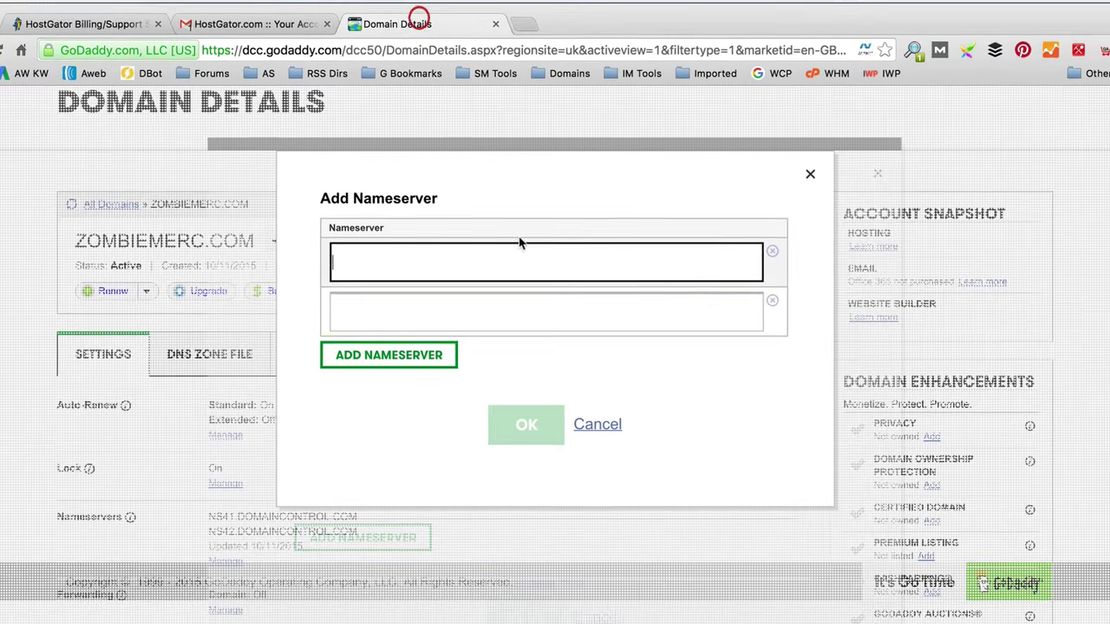
key(super+v)
Step: Paste ns8358.hostgator.com as the second nameserver, confirm and save the settings
click(465, 321)
click(283, 22)
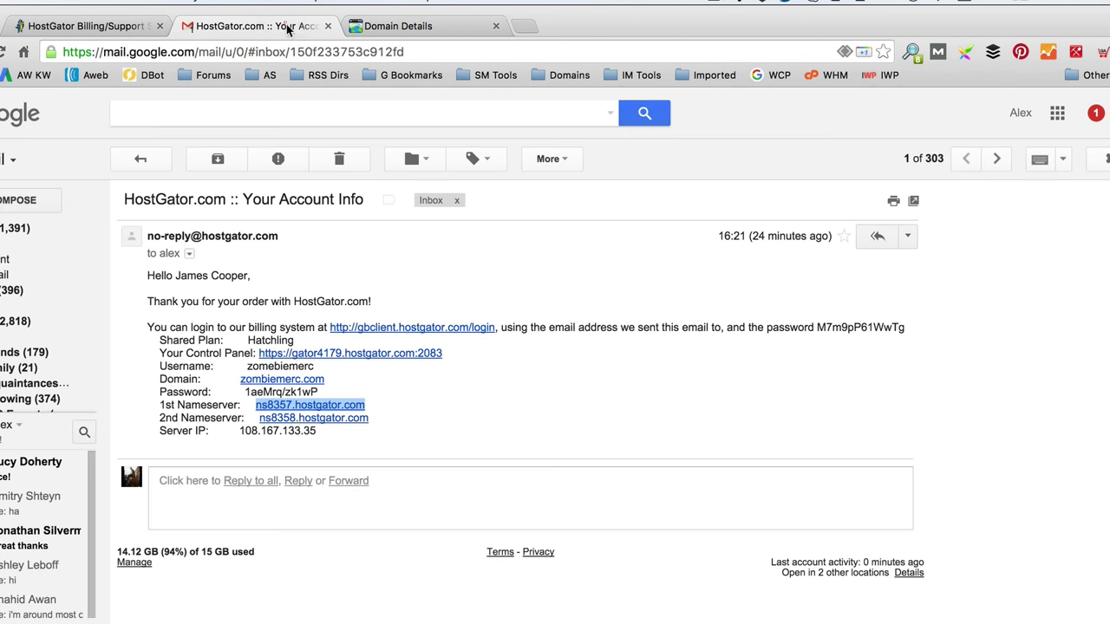
drag(379, 421, 262, 422)
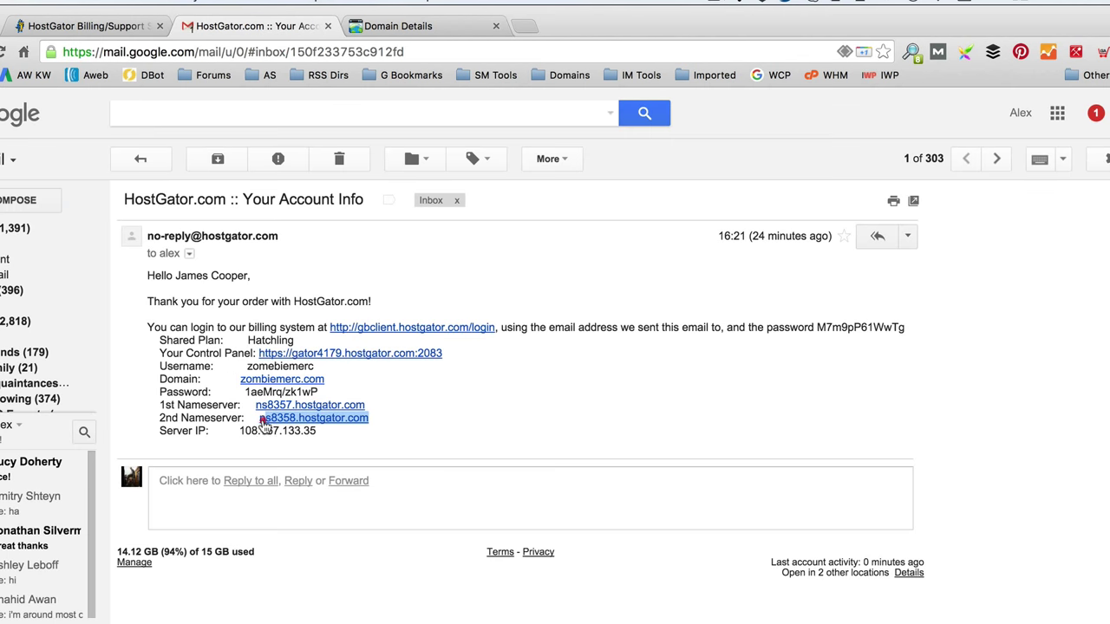
key(super+c)
click(396, 26)
key(super+v)
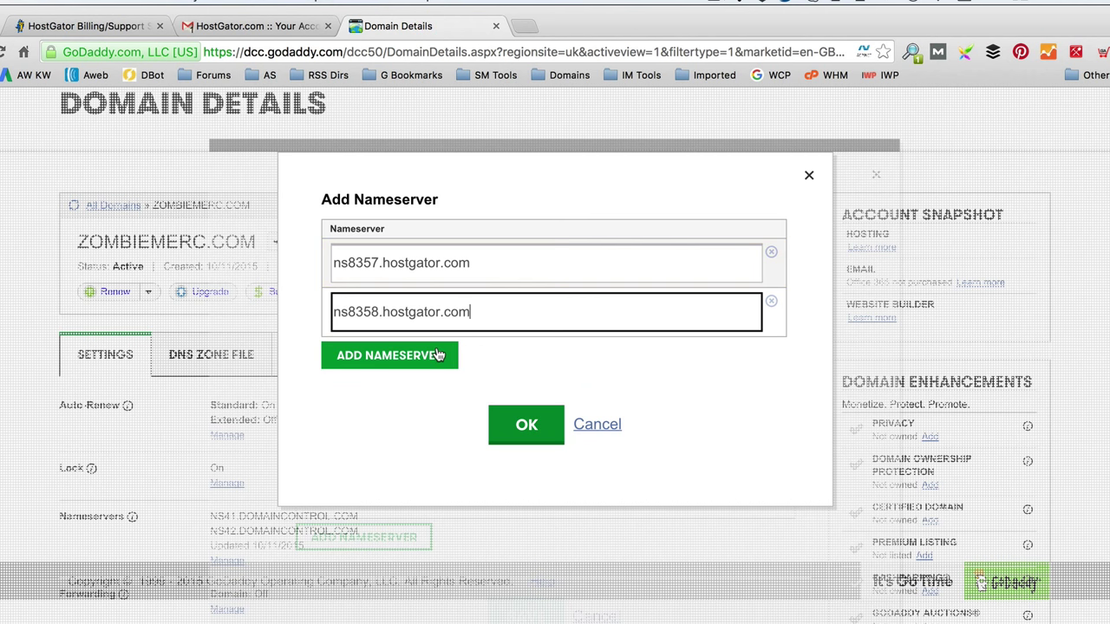
click(530, 424)
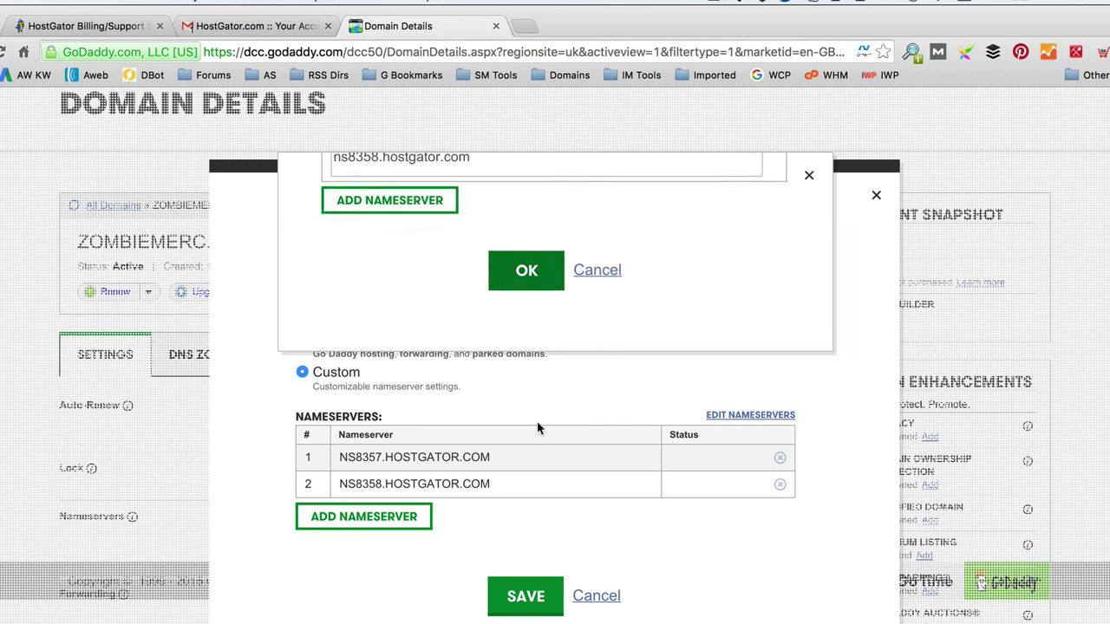
click(526, 596)
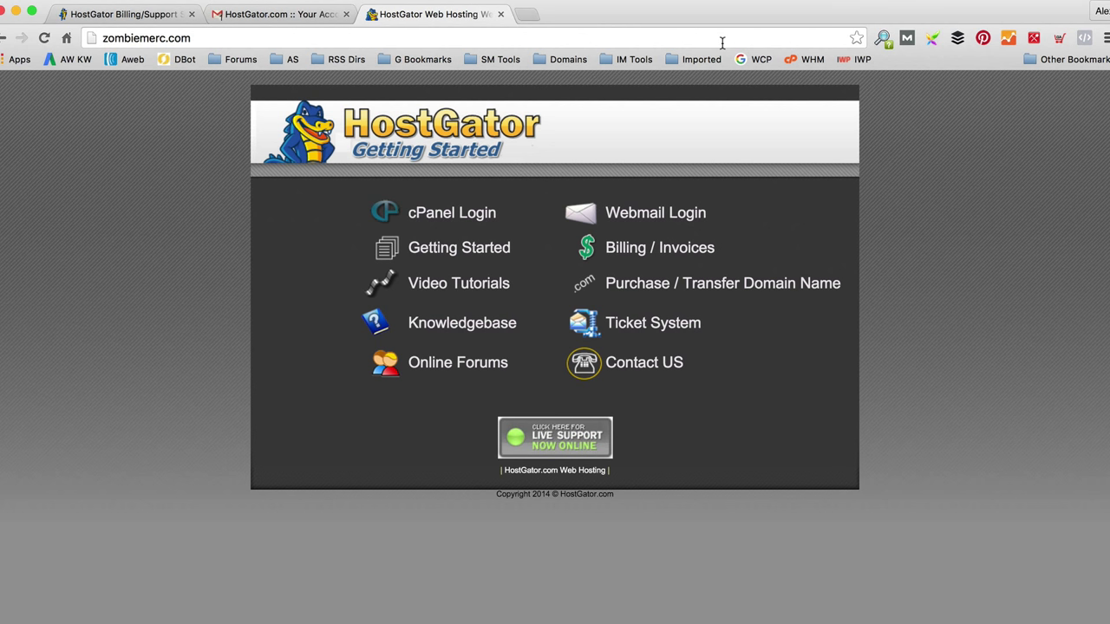
Step: Close the zombiemerc.com HostGator page tab with Cmd+W
key(super+w)
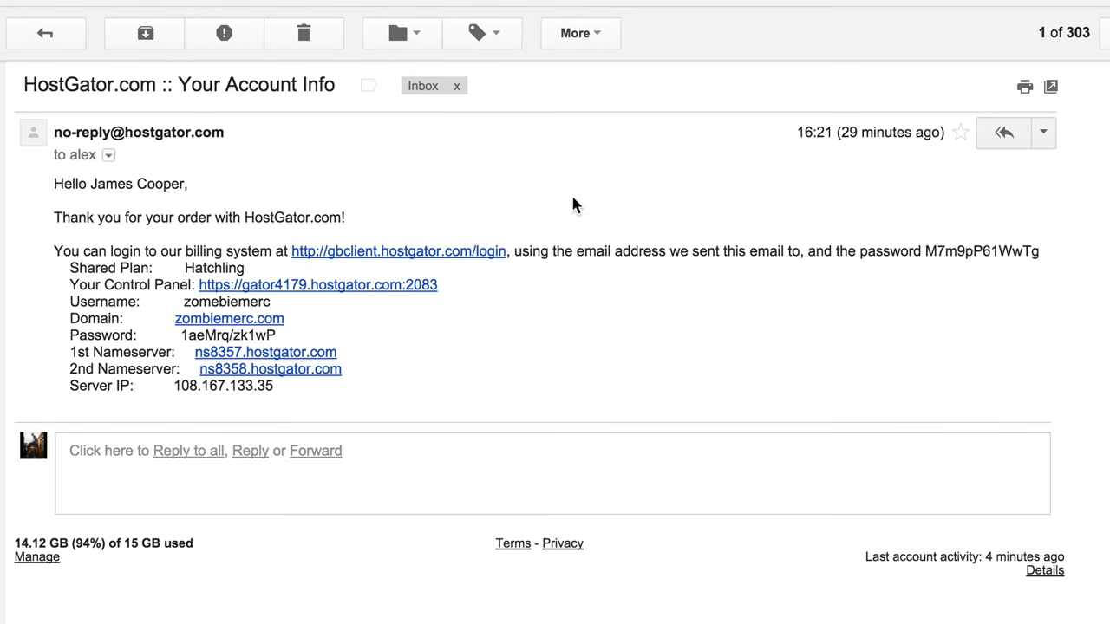
Step: Copy the cPanel username from the welcome email into the control panel login form
scroll(469, 287, down, 1)
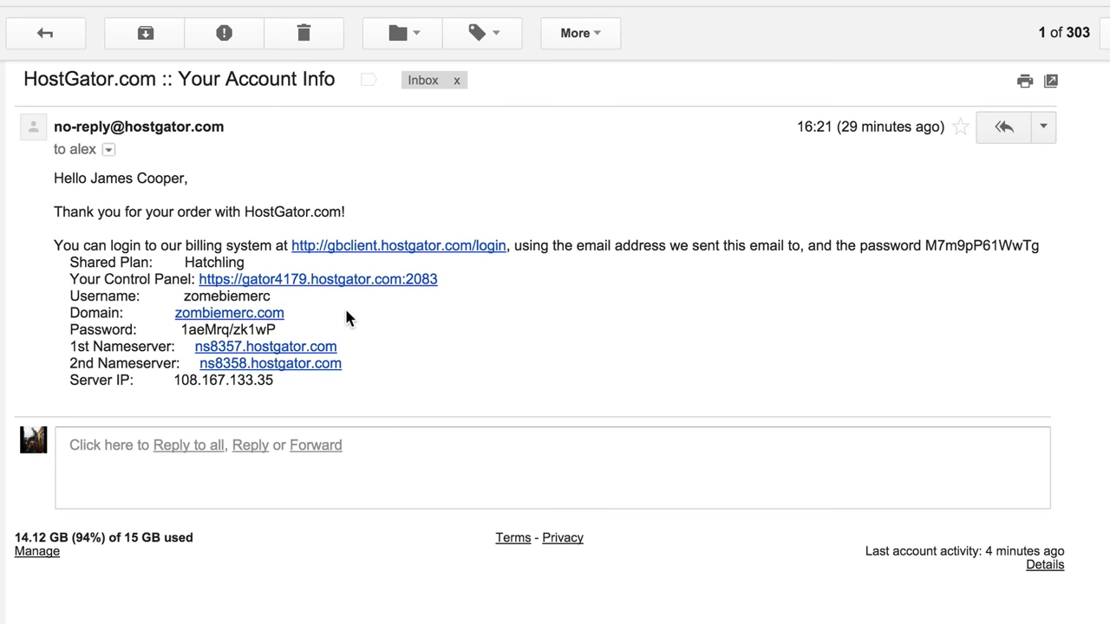
scroll(344, 312, up, 1)
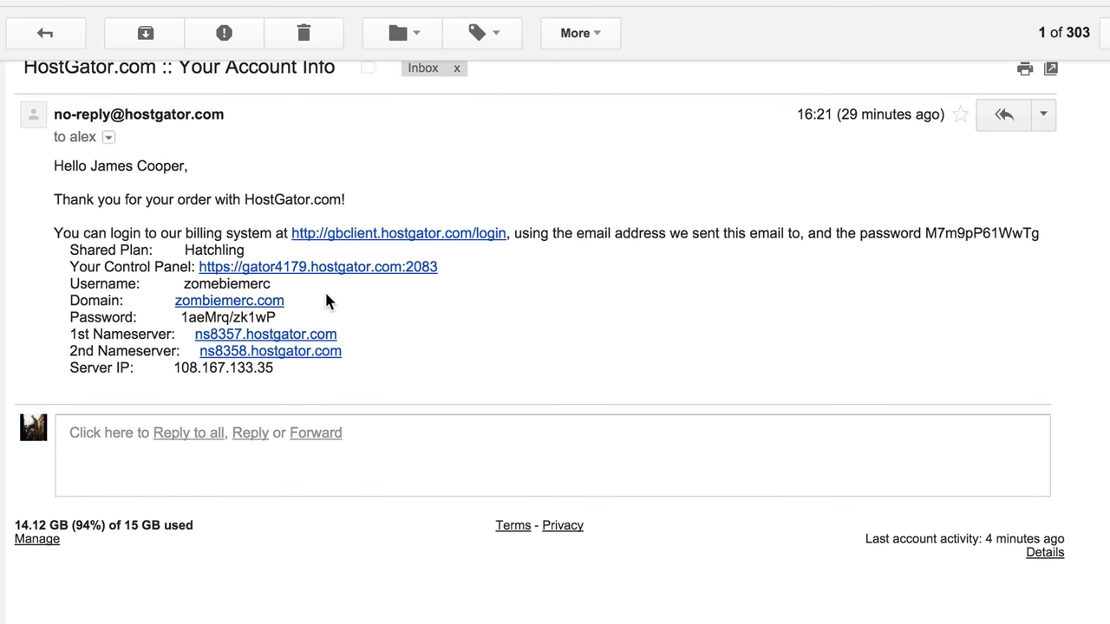
drag(281, 309, 183, 304)
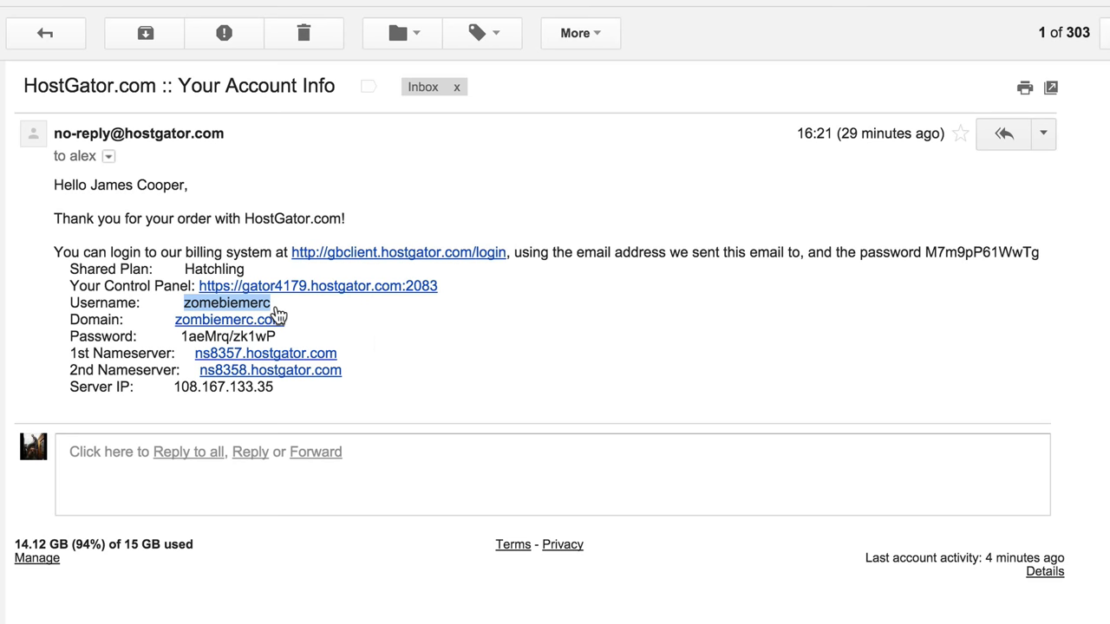
click(357, 285)
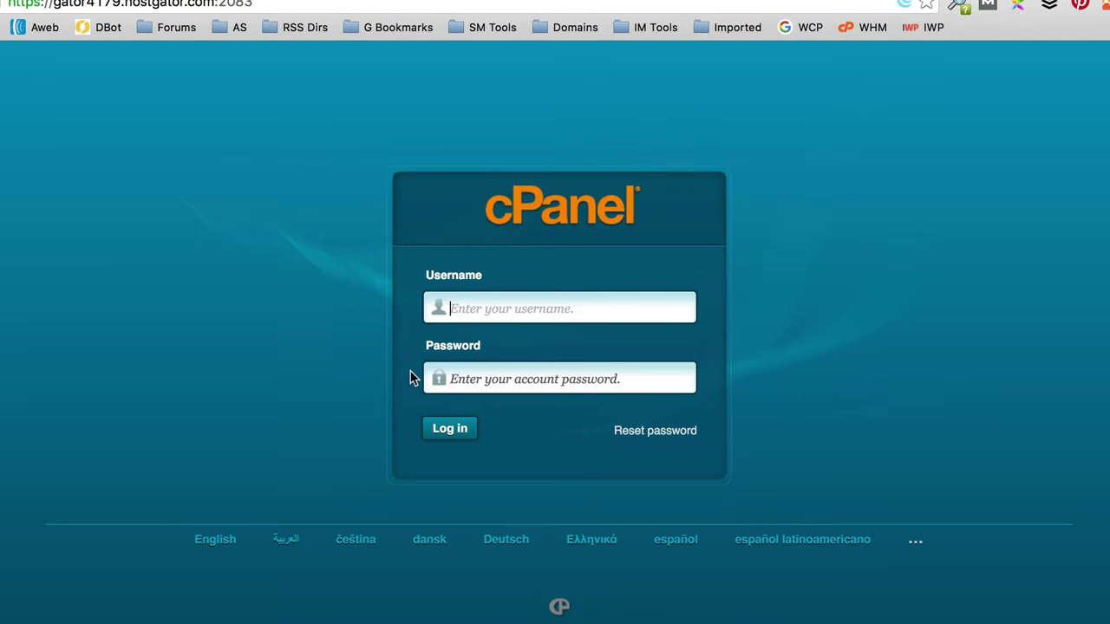
key(super+v)
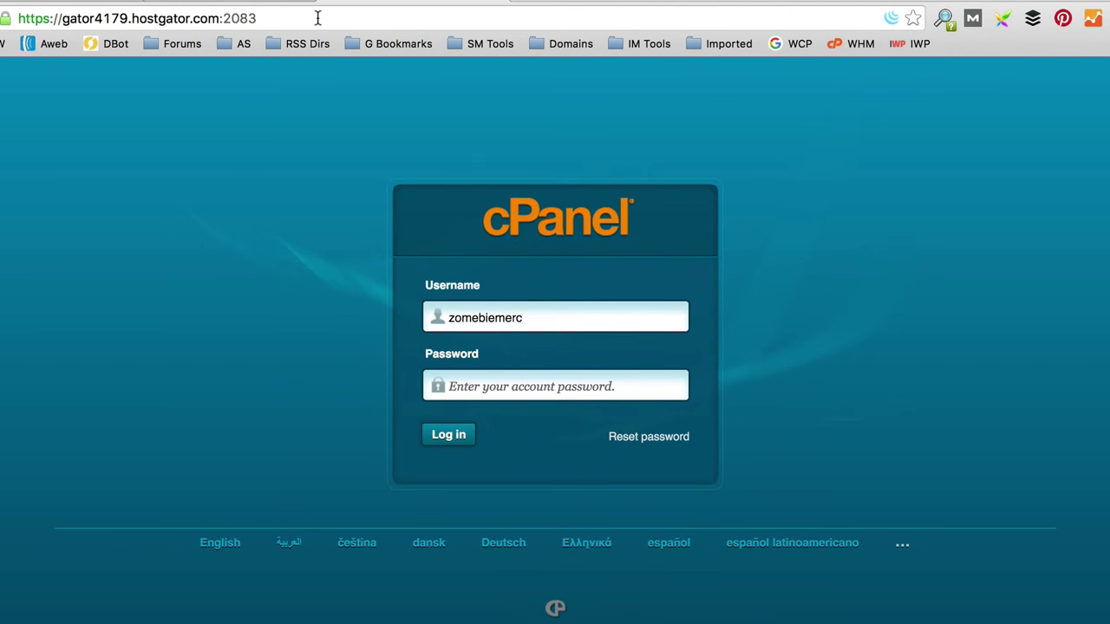
Step: Copy the account password from the email into Password and log in to cPanel
click(258, 3)
drag(297, 389, 216, 389)
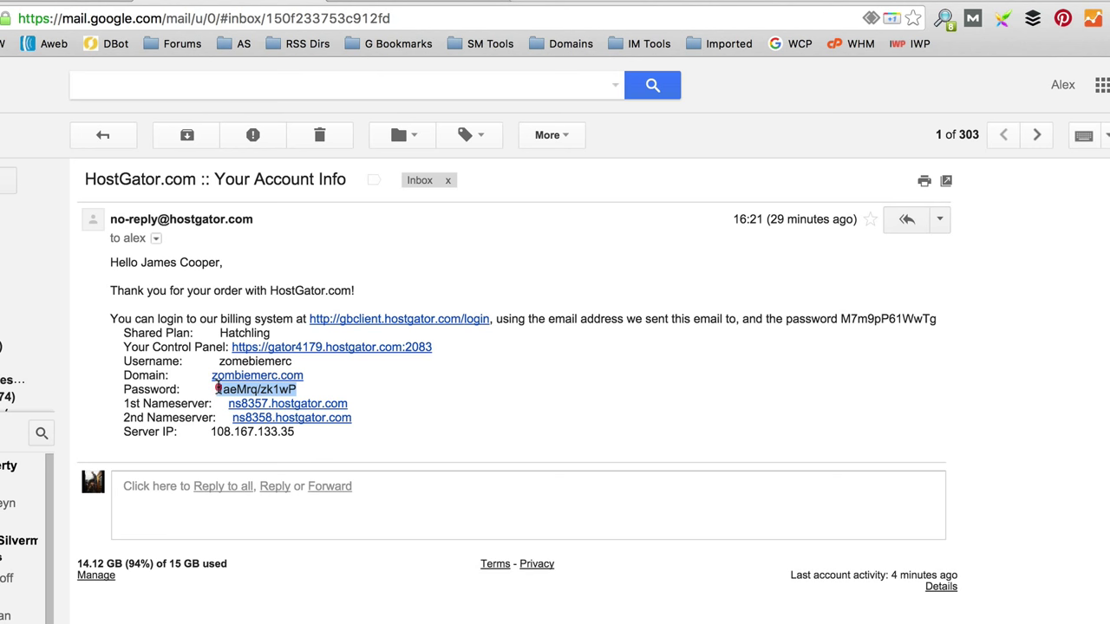
click(408, 4)
click(561, 387)
key(super+v)
click(449, 436)
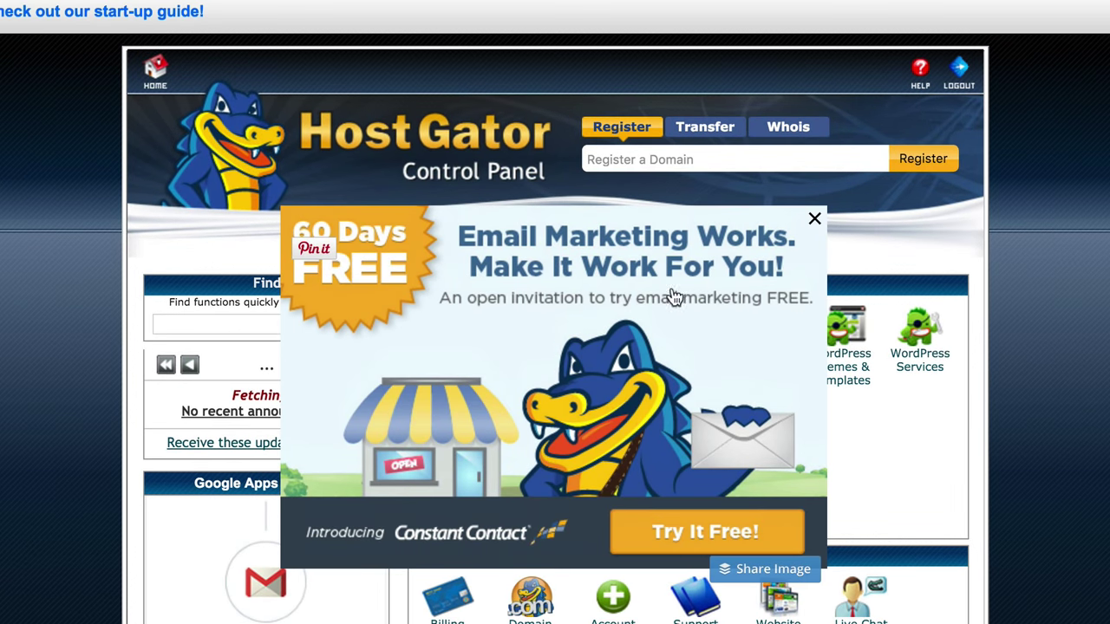
Step: Dismiss the email promo and welcome dialogs and let the browser save the password
click(813, 220)
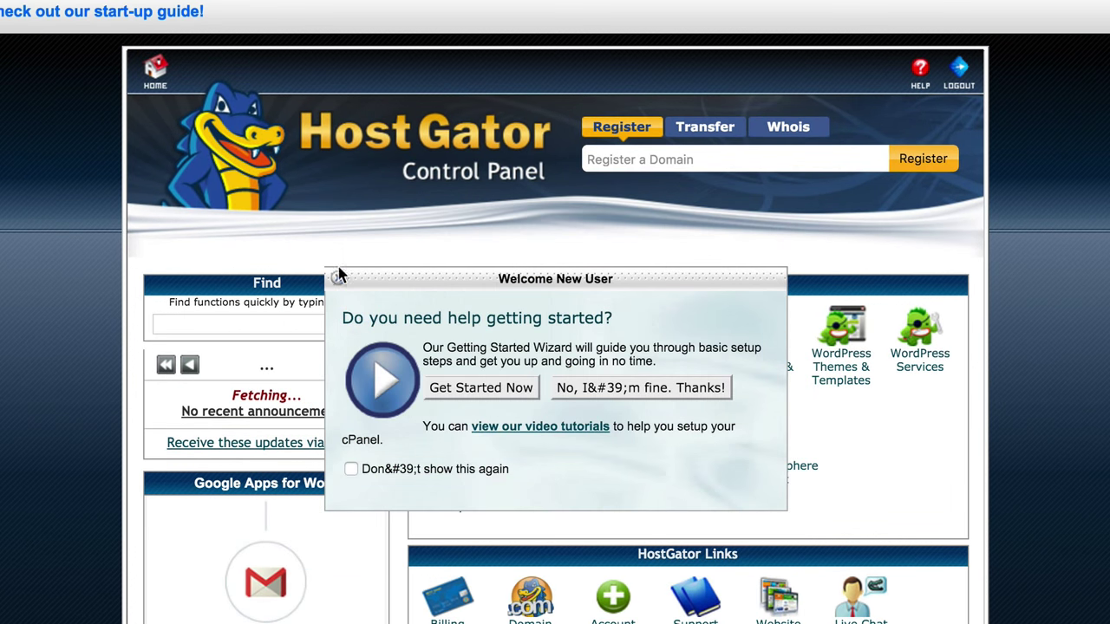
click(338, 280)
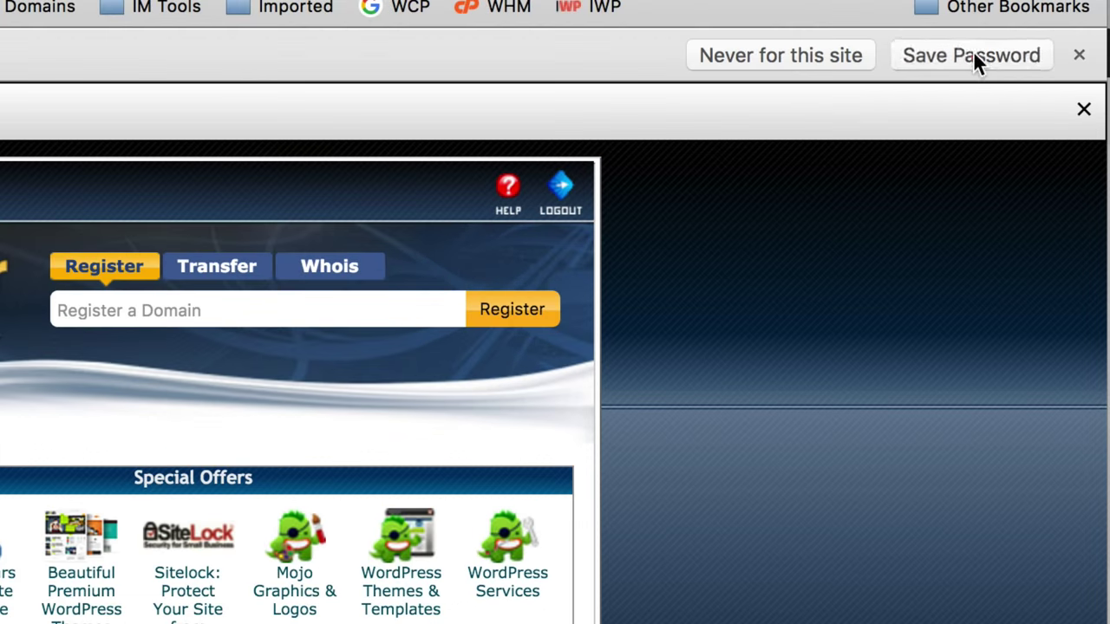
click(972, 53)
Step: Open QuickInstall from cPanel's Software/Services section
scroll(24, 345, down, 2)
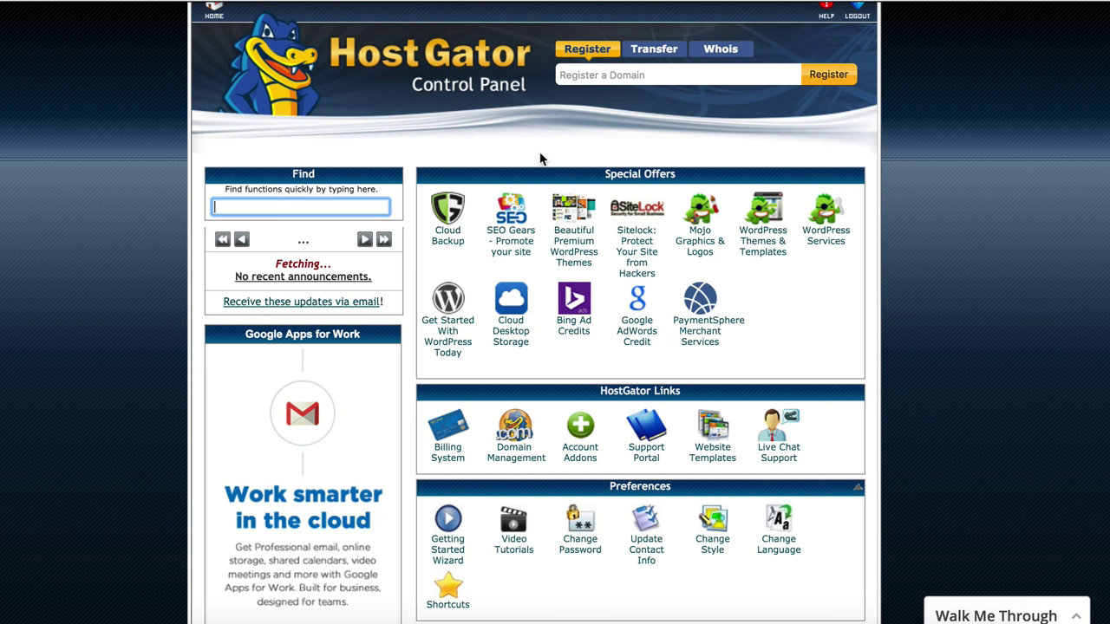
scroll(529, 173, down, 2)
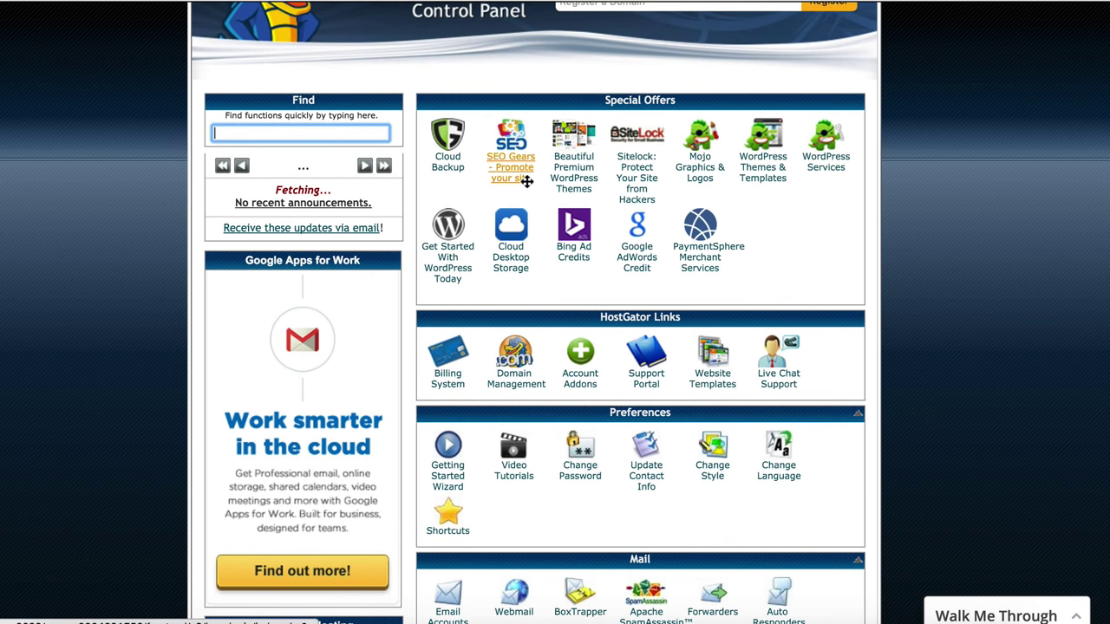
scroll(562, 234, down, 3)
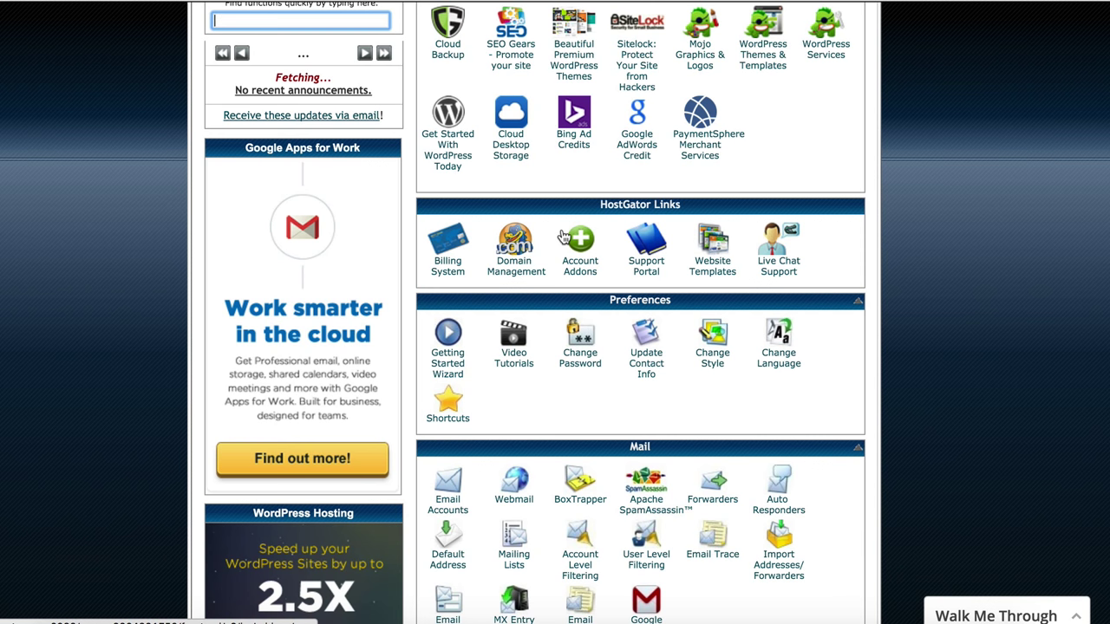
scroll(659, 178, down, 6)
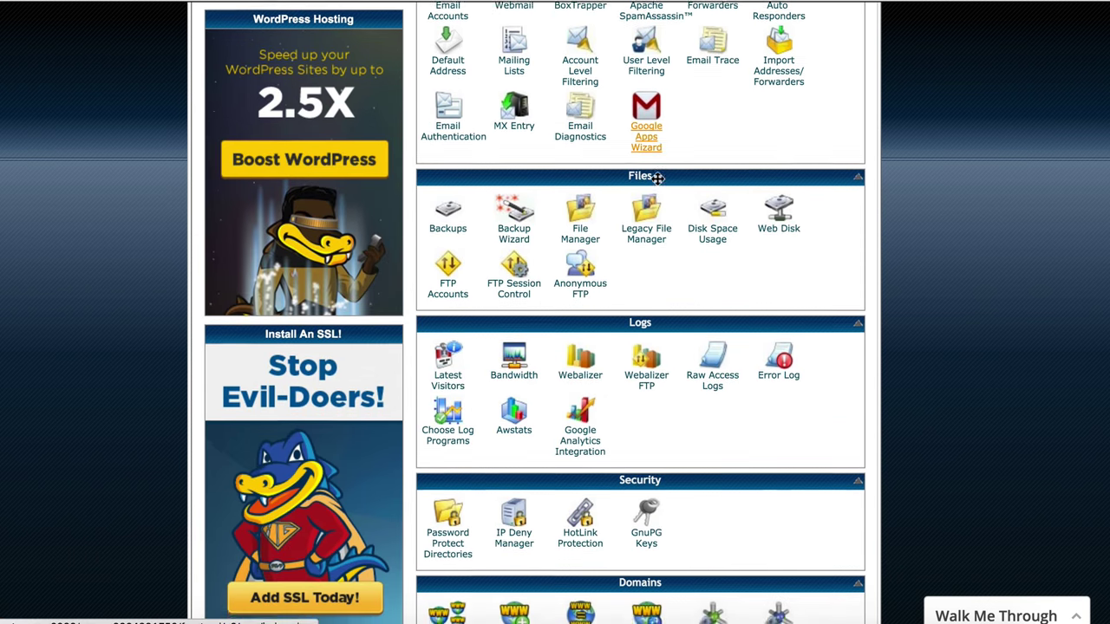
scroll(660, 178, down, 6)
scroll(657, 179, down, 3)
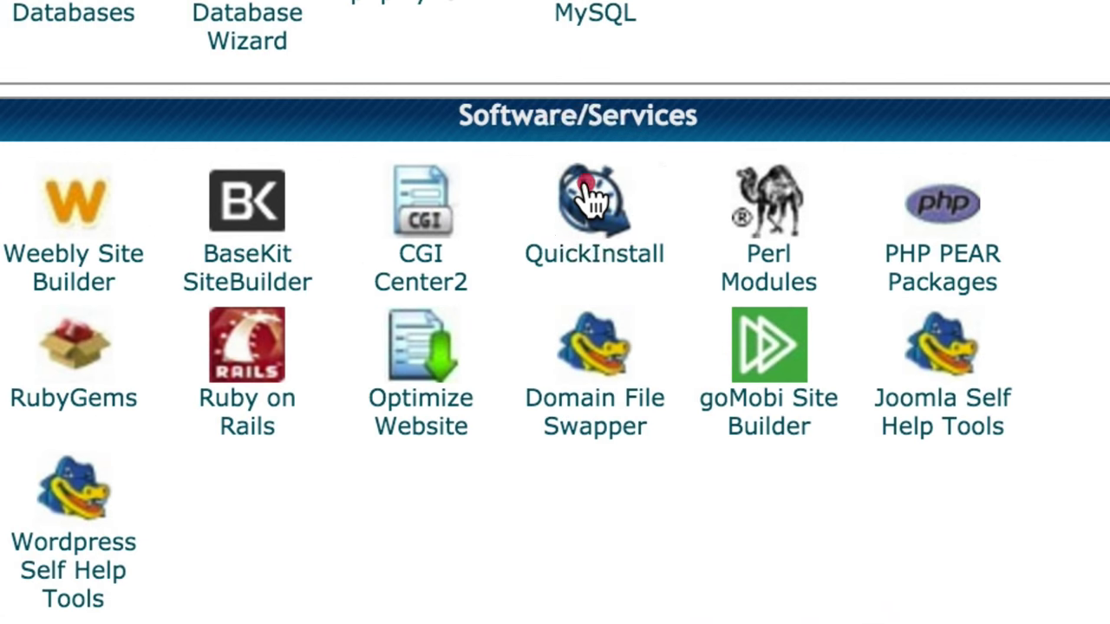
click(645, 190)
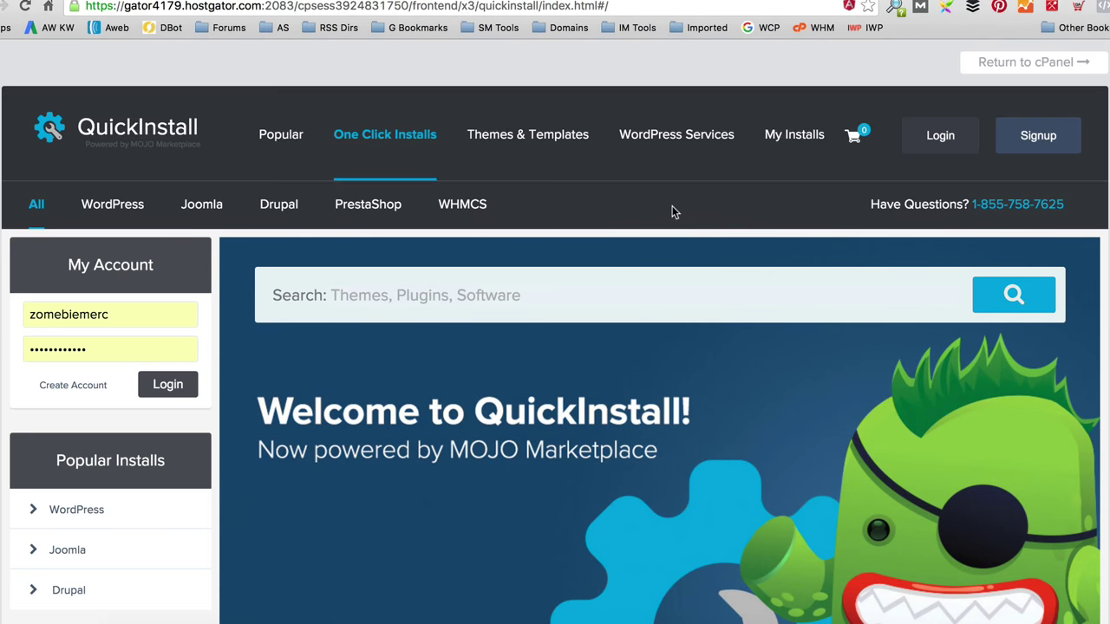
Step: Bring up the free WordPress install form and choose zombiemerc.com as the domain
click(125, 208)
scroll(714, 200, down, 6)
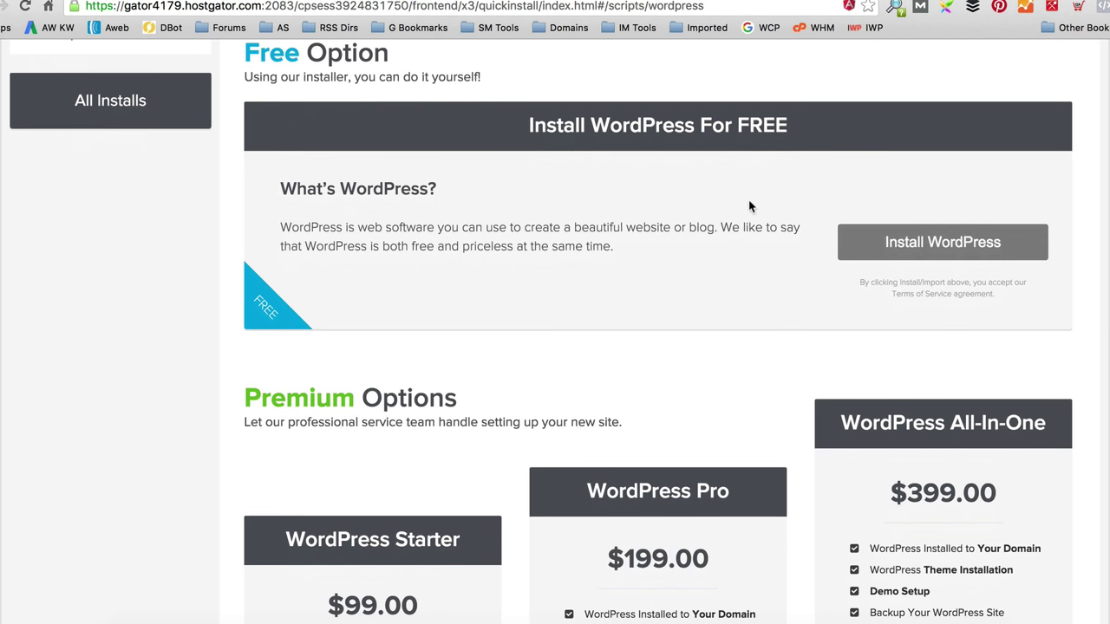
click(922, 243)
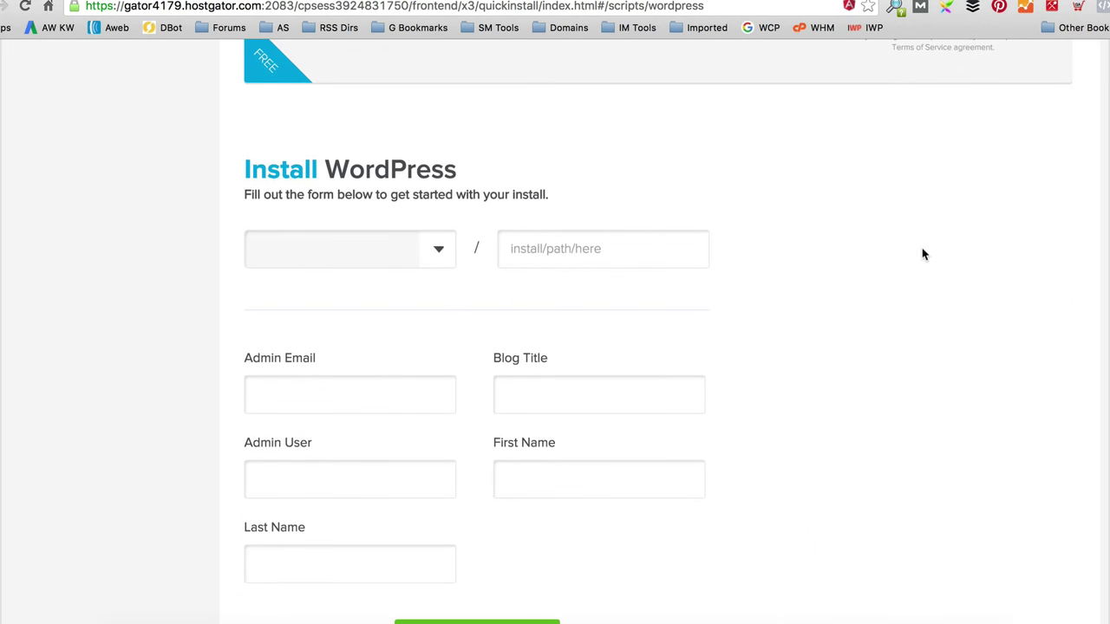
click(442, 251)
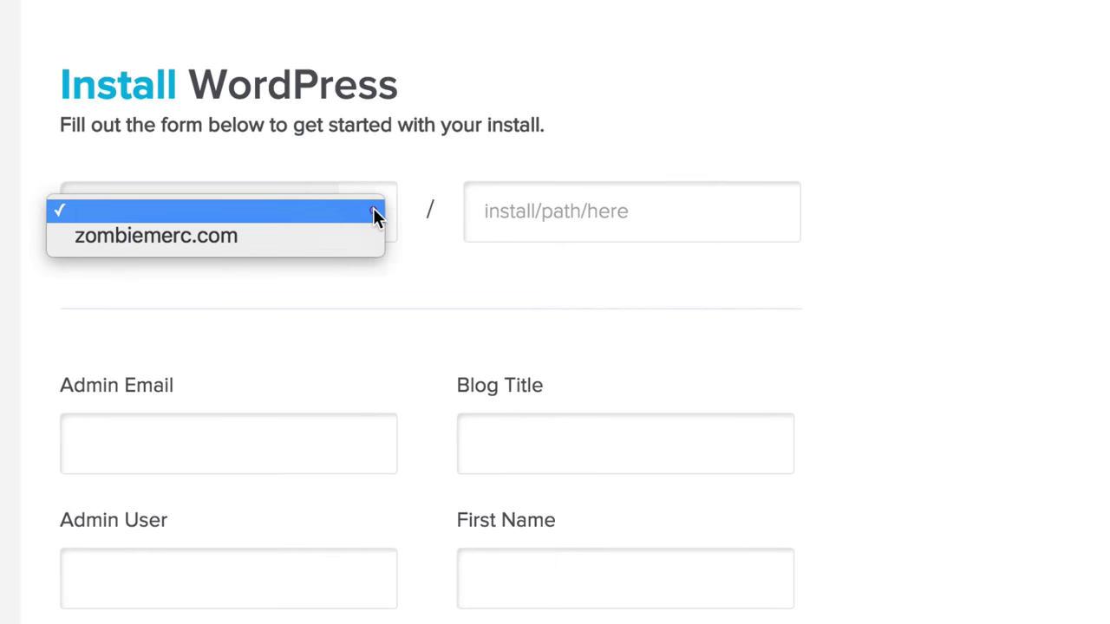
click(354, 232)
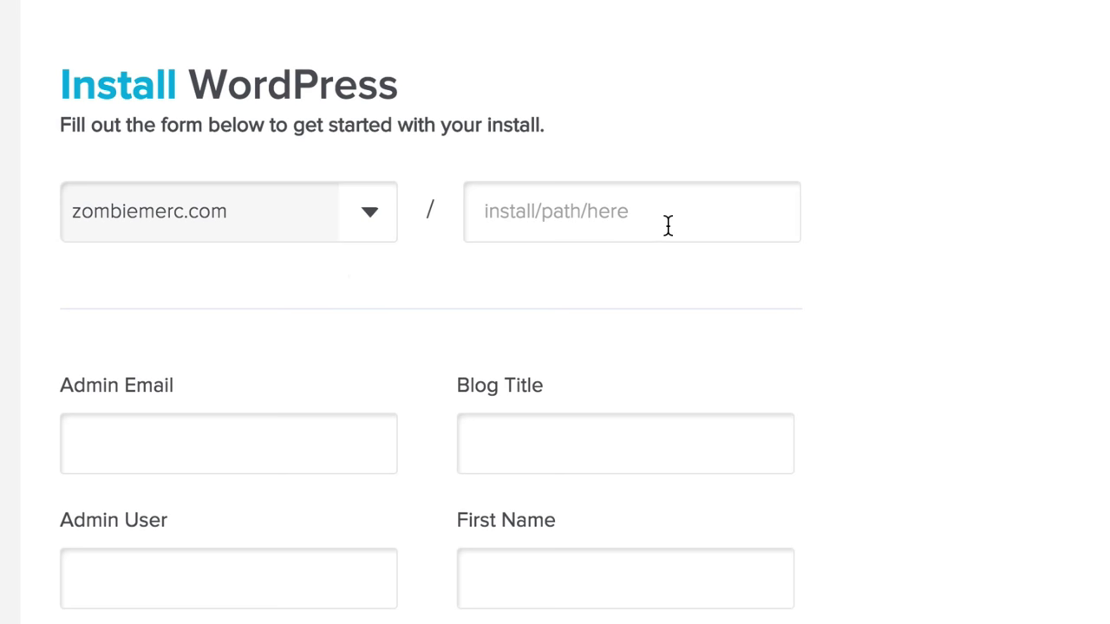
click(550, 230)
Step: Enter the admin email, blog title 'ZombieMerc' and admin username, then start the install
click(212, 445)
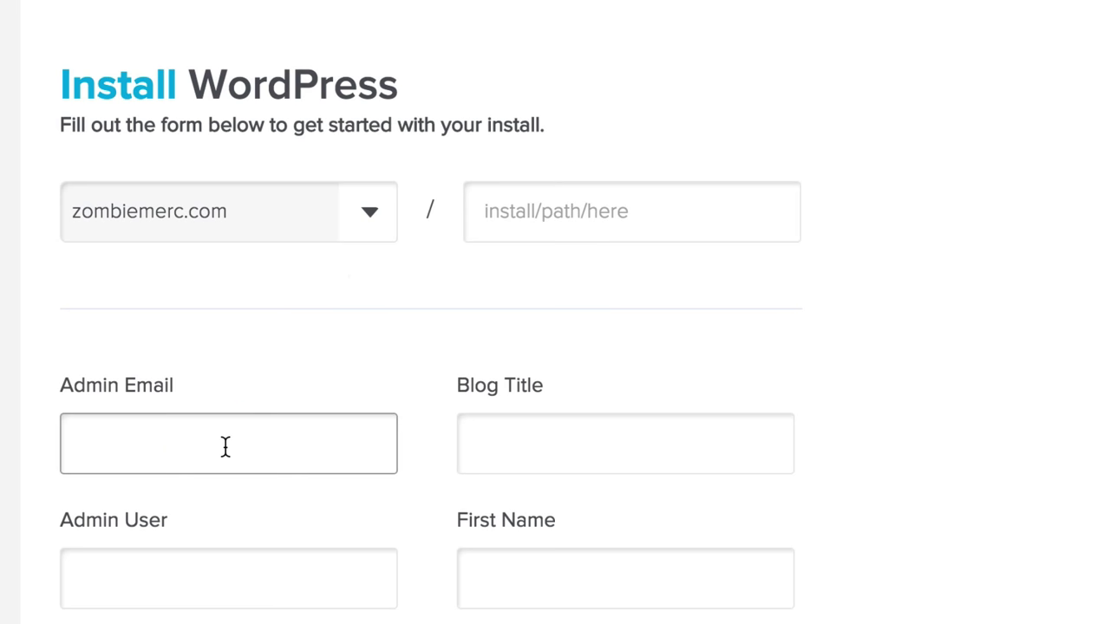
text(alex)
key(Down)
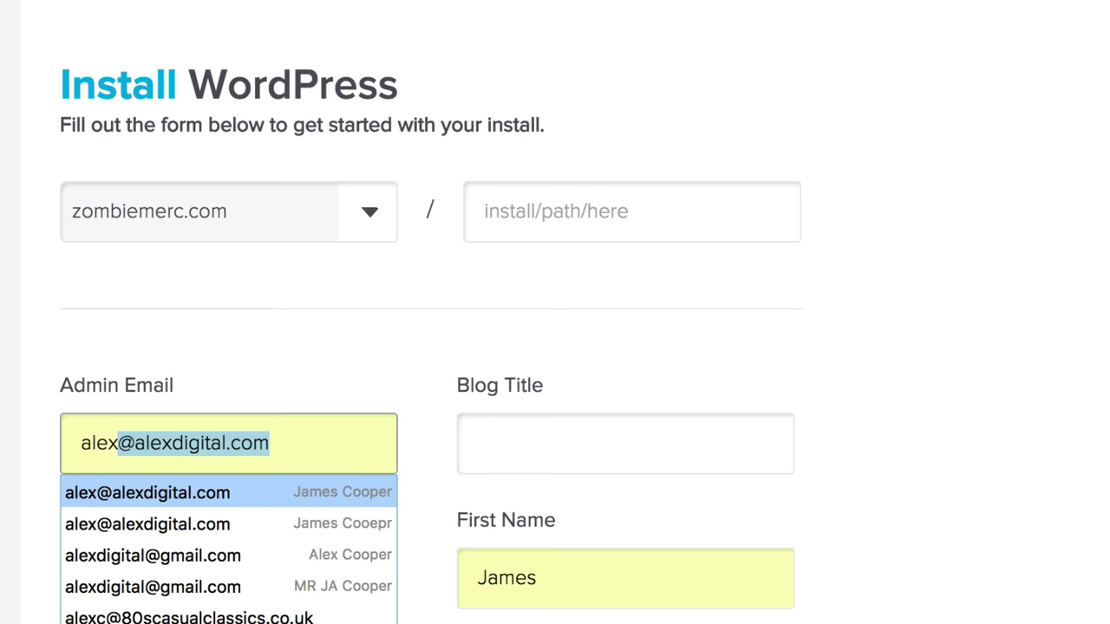
key(Tab)
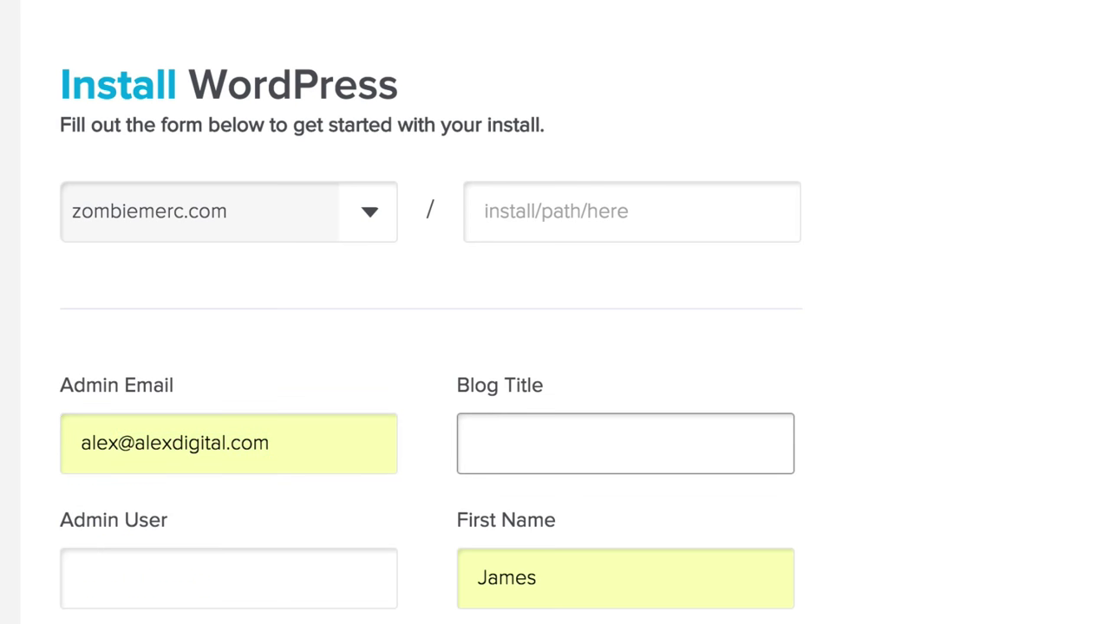
text(ZombieMerc)
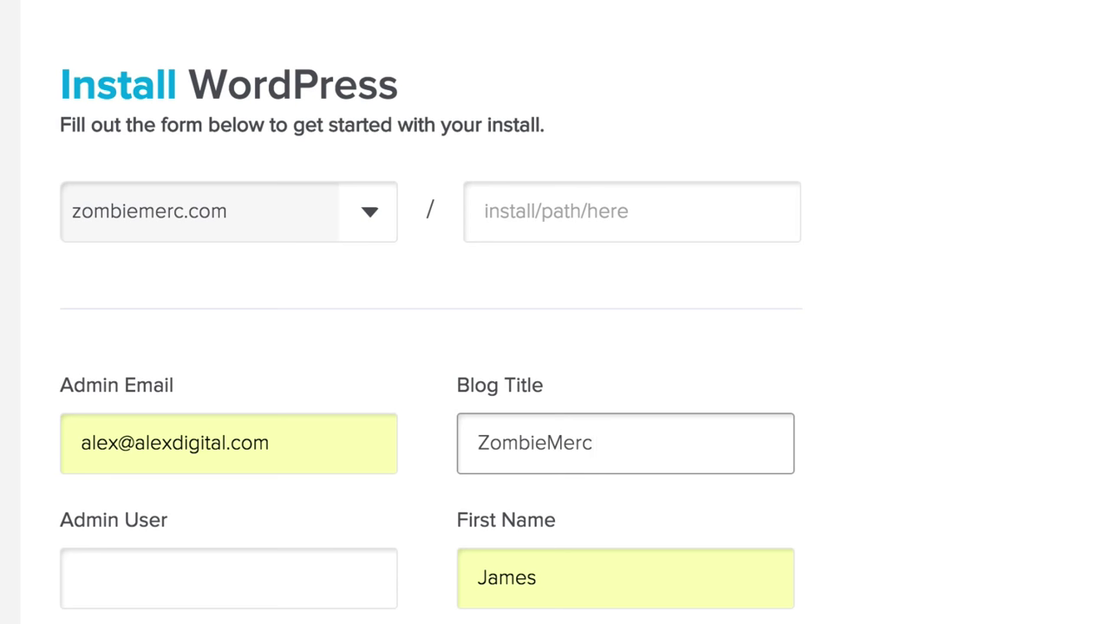
key(Tab)
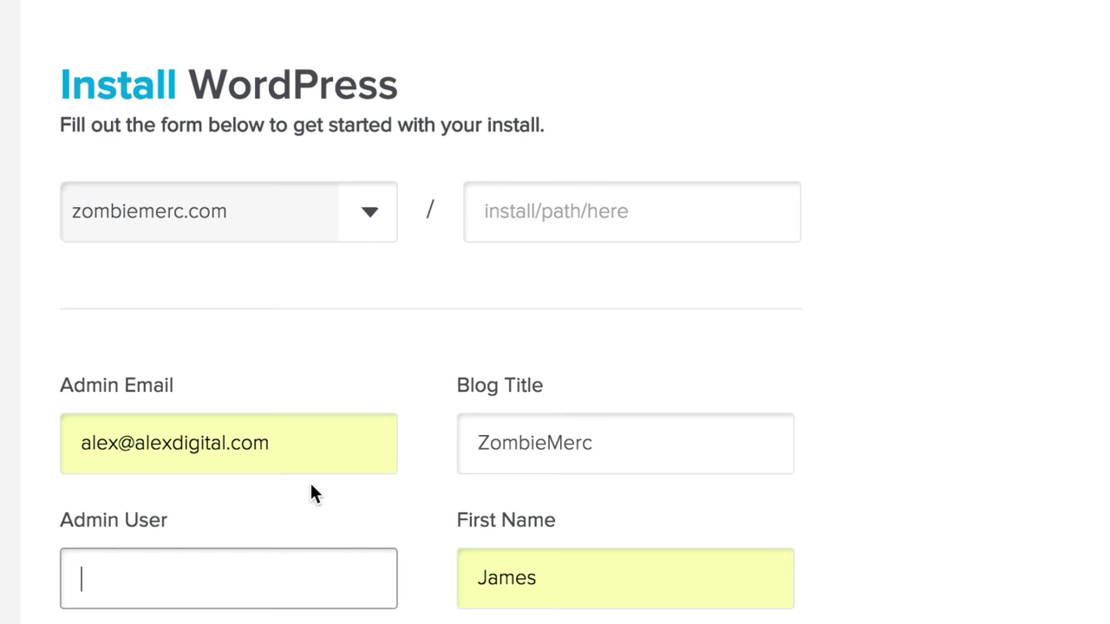
text(alexdig)
key(BackSpace)
key(BackSpace)
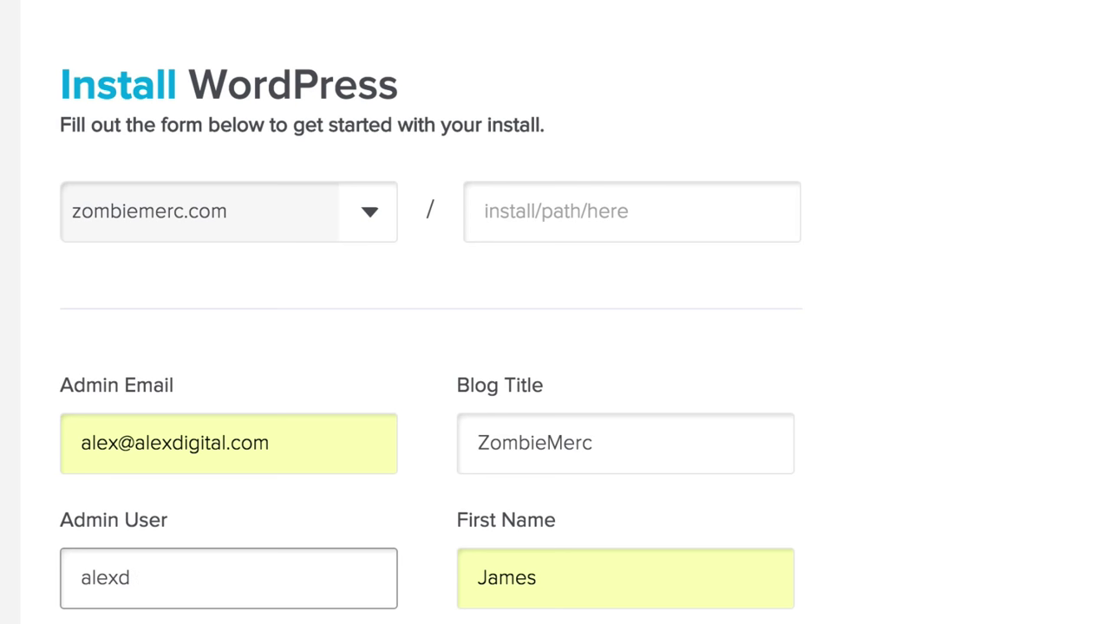
text(igital)
key(Tab)
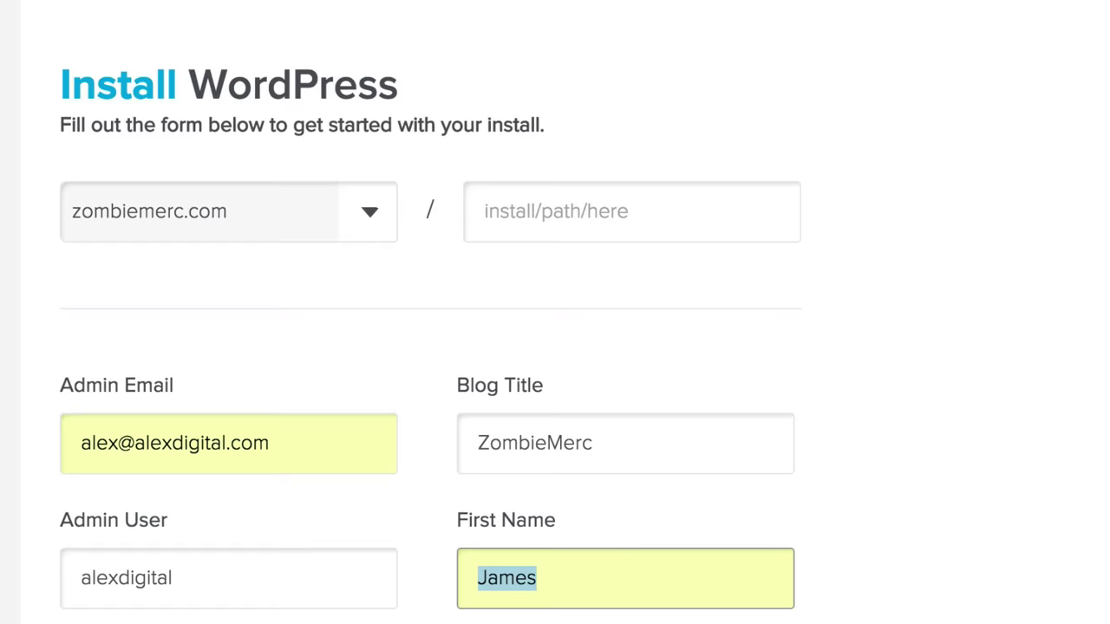
scroll(317, 603, down, 1)
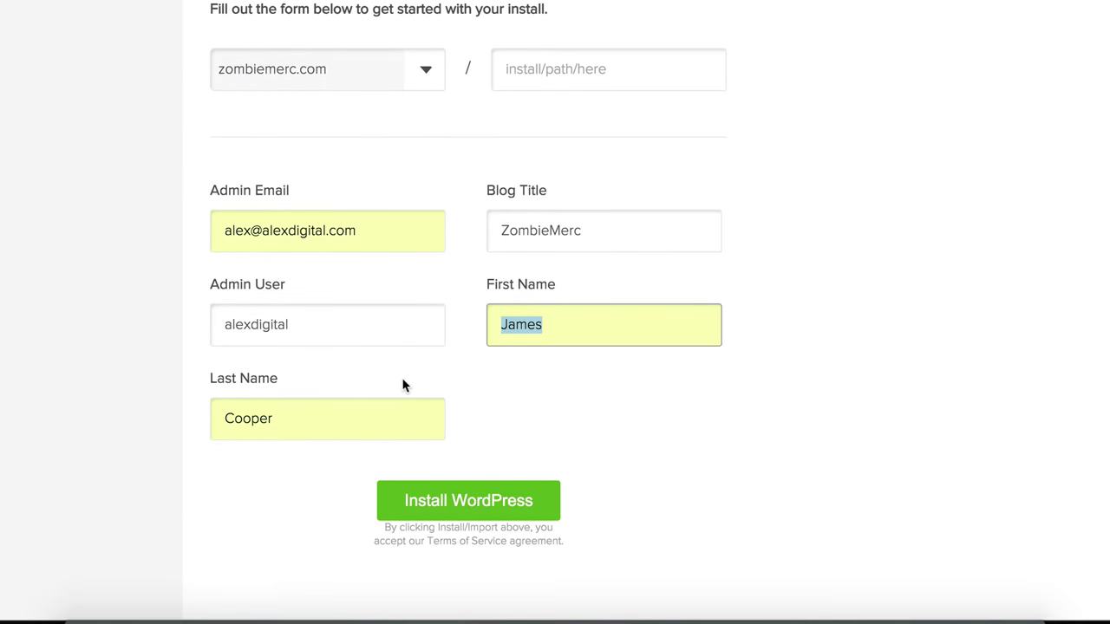
click(511, 498)
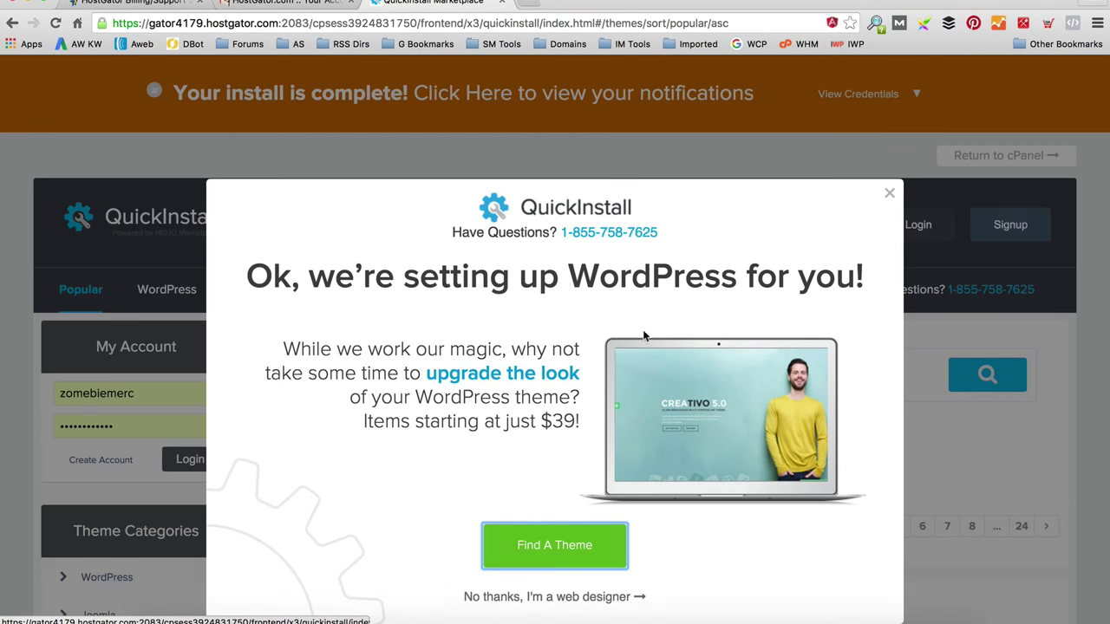
Step: Decline the theme offer, copy the generated admin password, and go to the admin login page
click(554, 598)
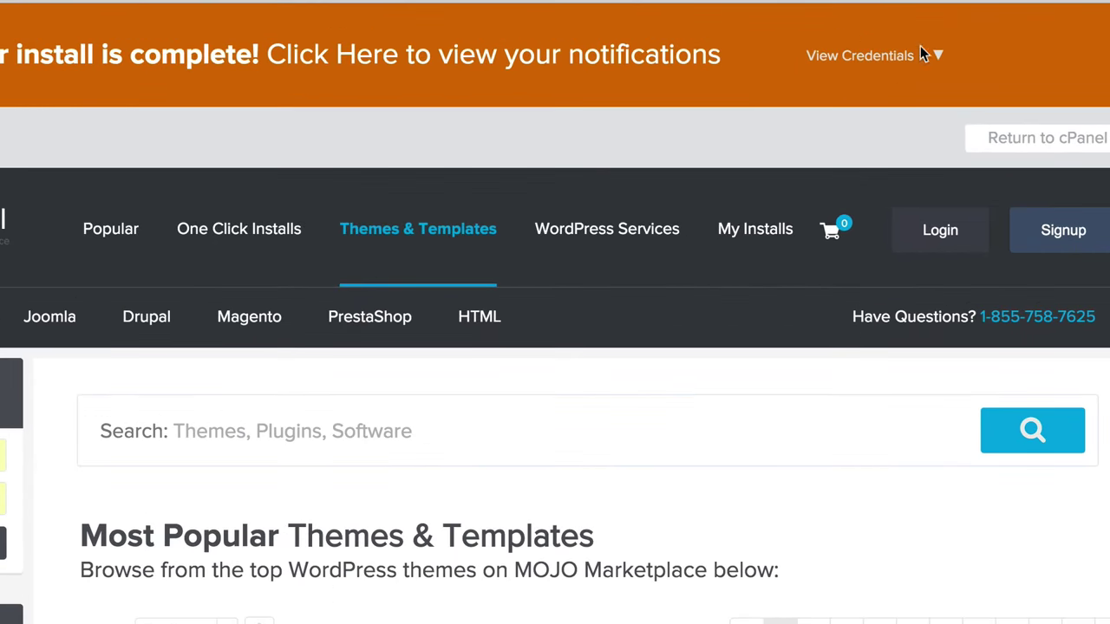
click(925, 83)
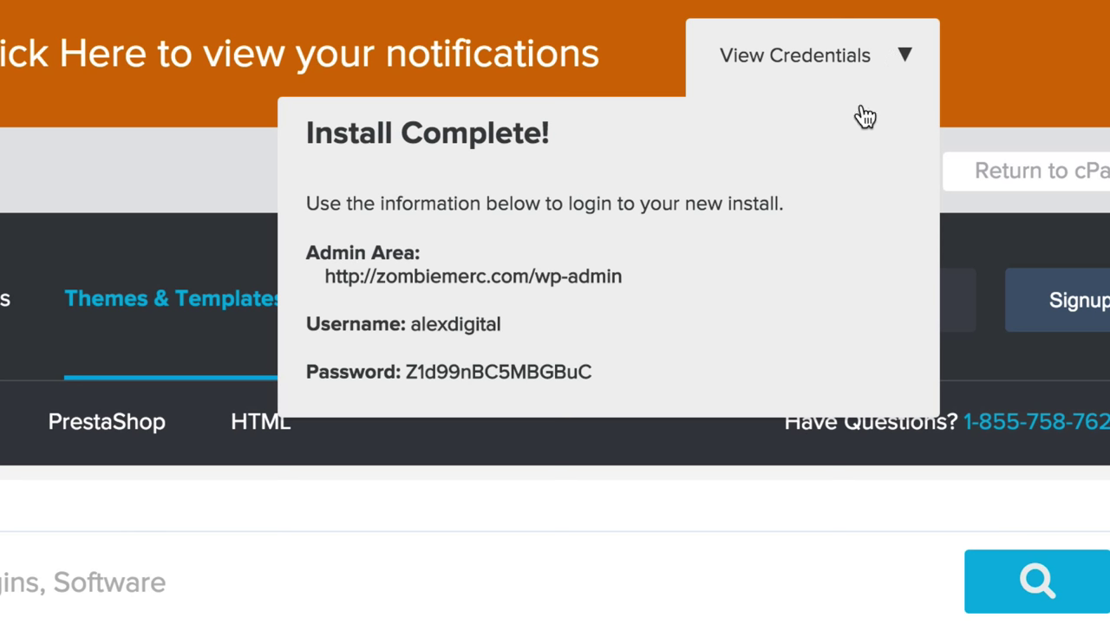
drag(596, 375, 407, 373)
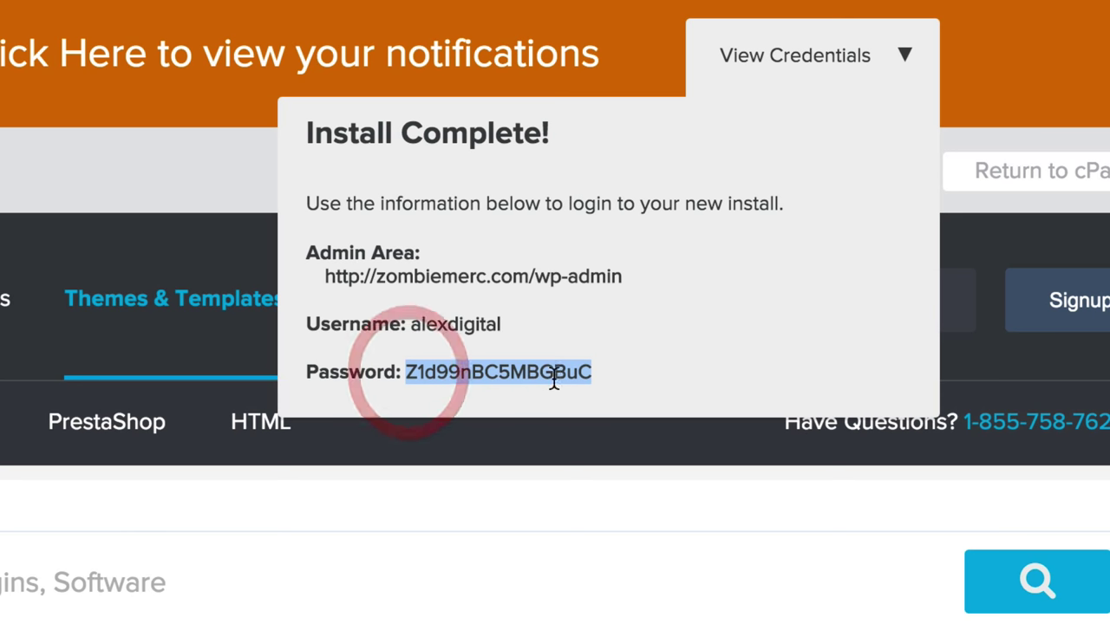
click(559, 278)
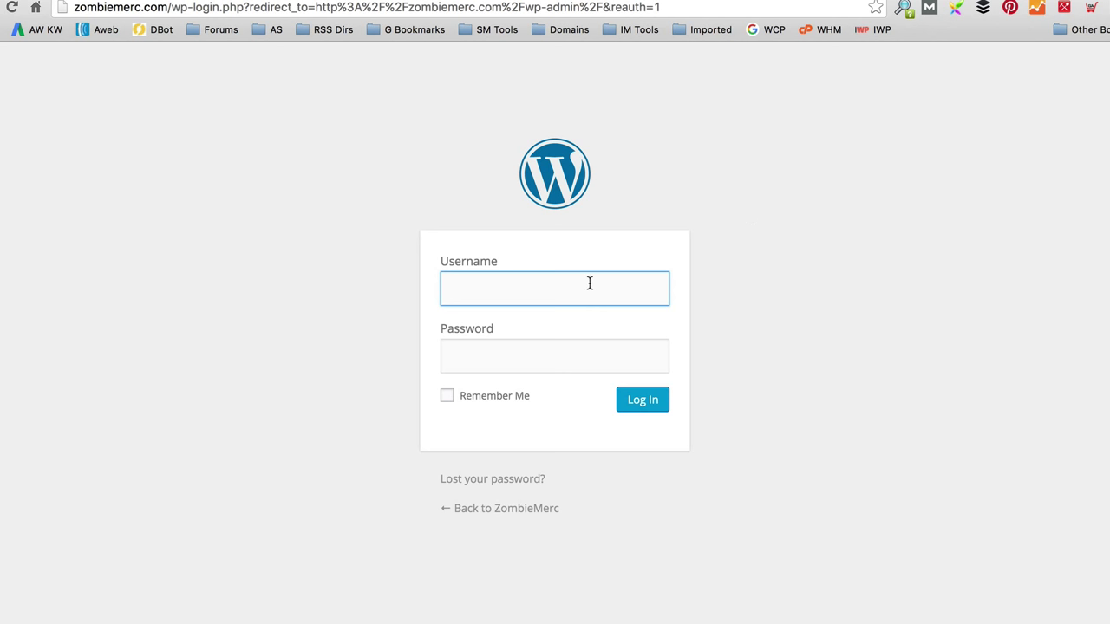
Step: Log in with the admin username and pasted password, with Remember Me ticked
text(alexdigital)
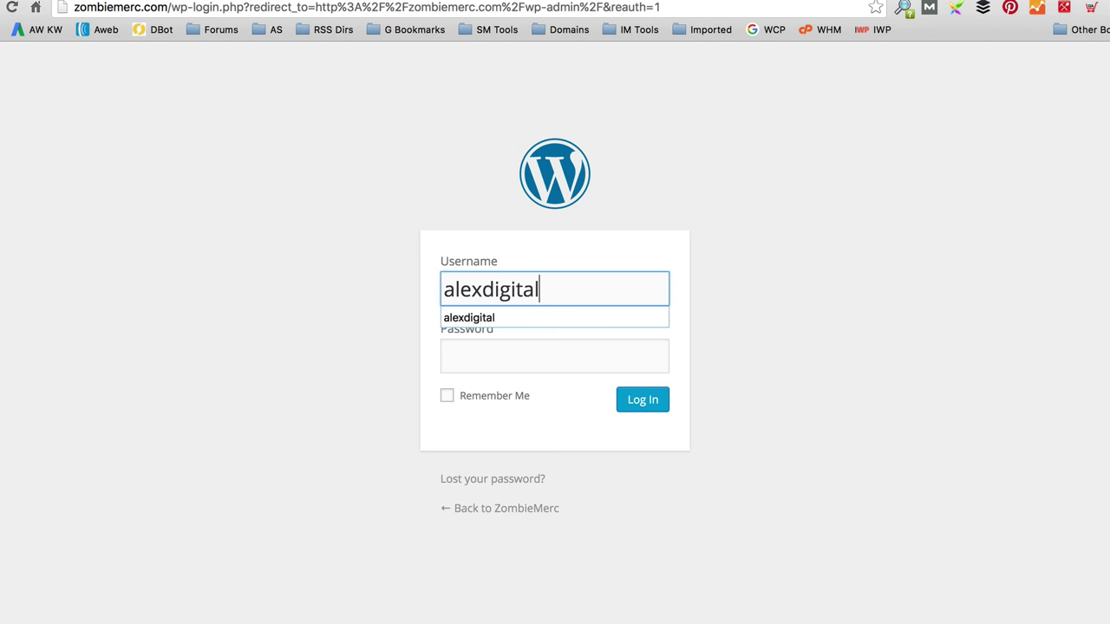
key(Tab)
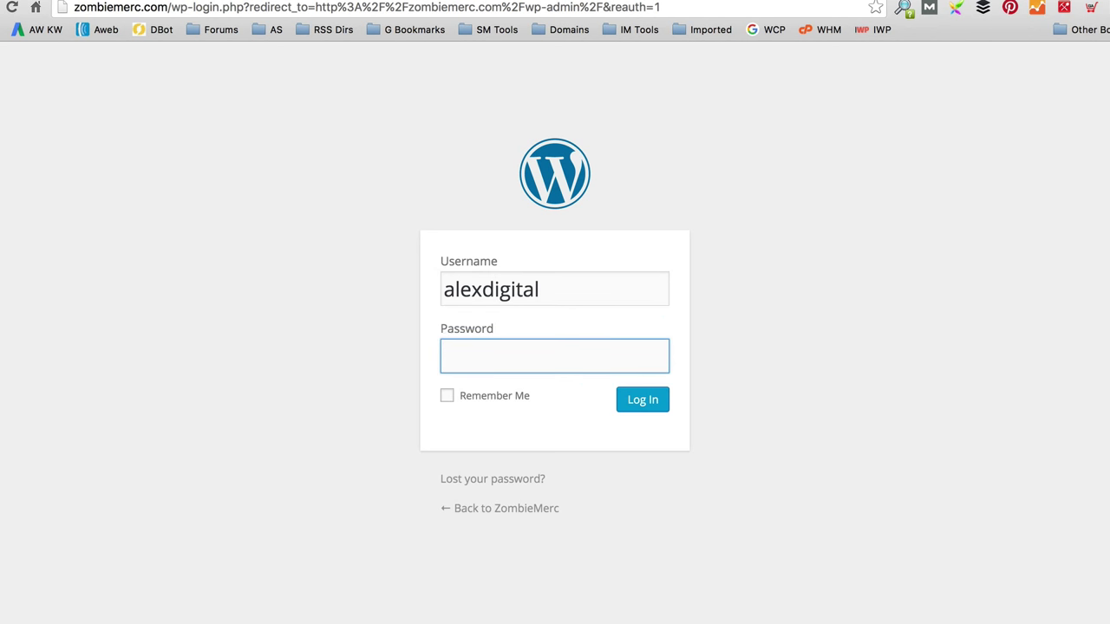
key(super+v)
click(447, 396)
click(655, 405)
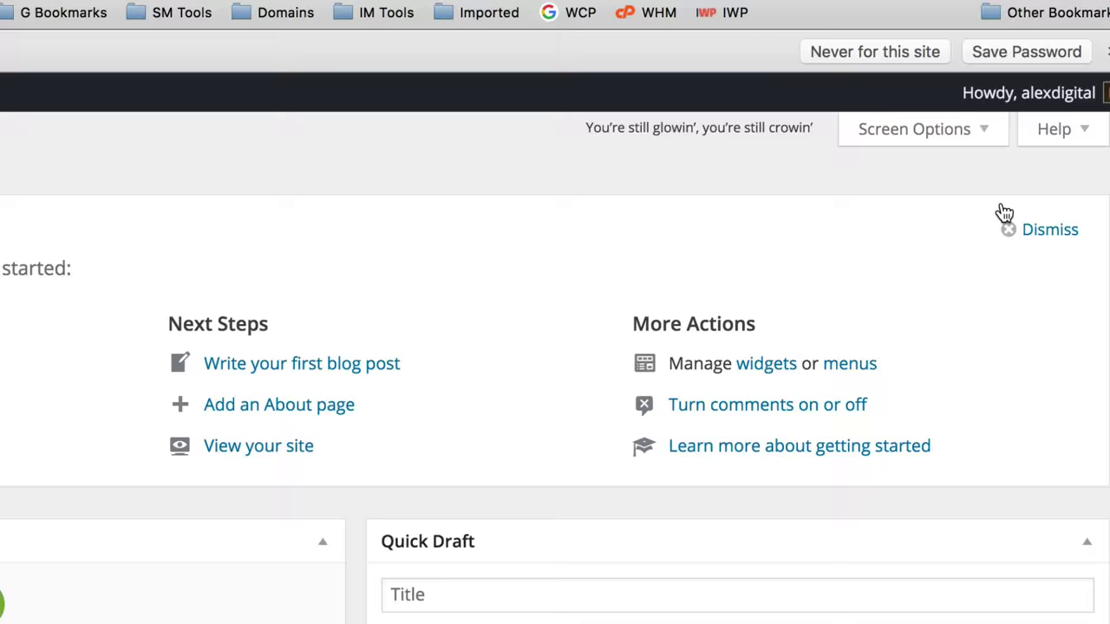
Step: Open the admin account profile and generate a new password
mouse_move(1079, 95)
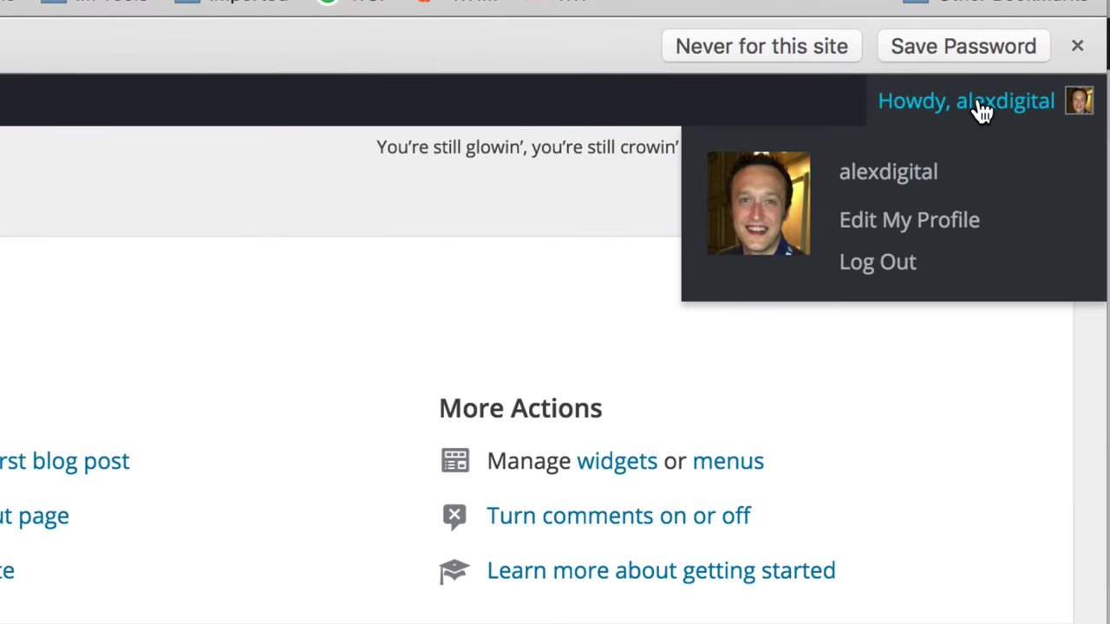
click(916, 229)
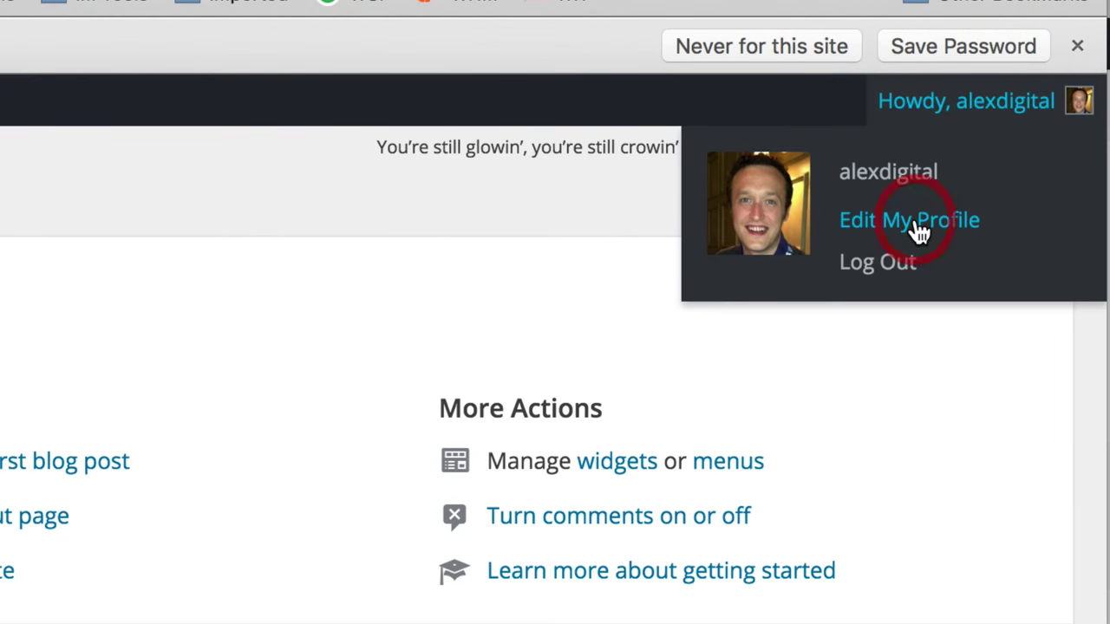
scroll(461, 133, down, 5)
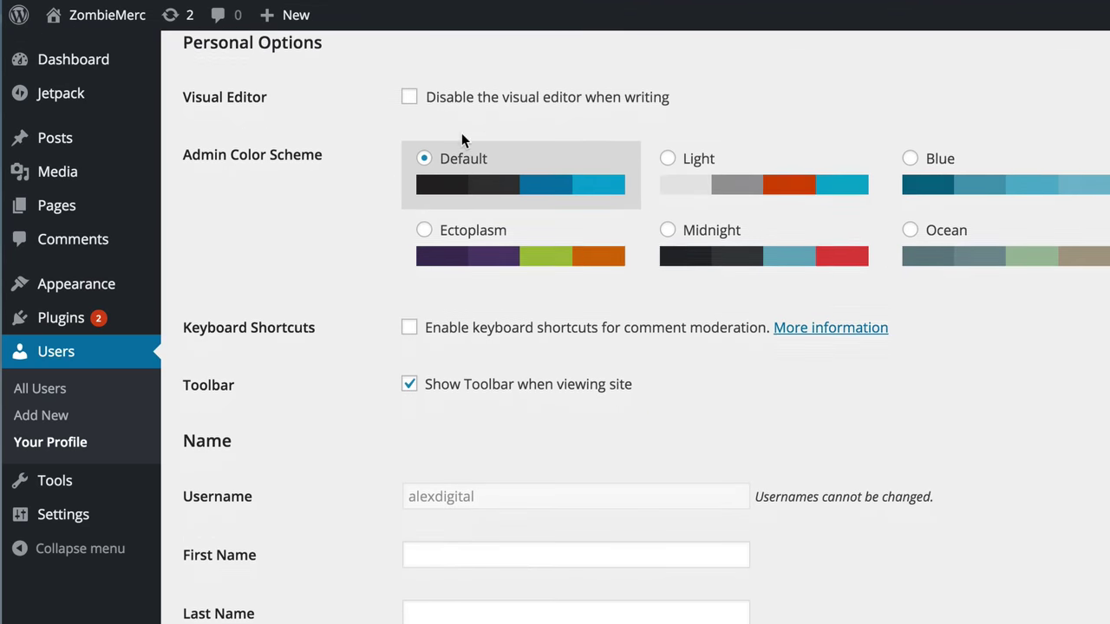
scroll(461, 141, down, 5)
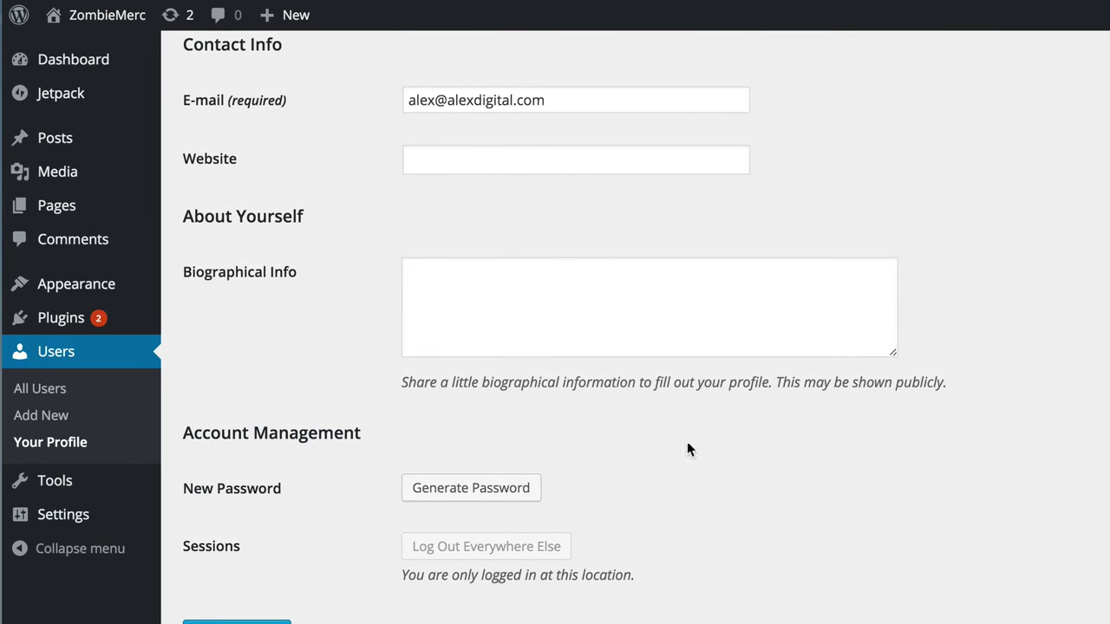
click(516, 488)
click(644, 490)
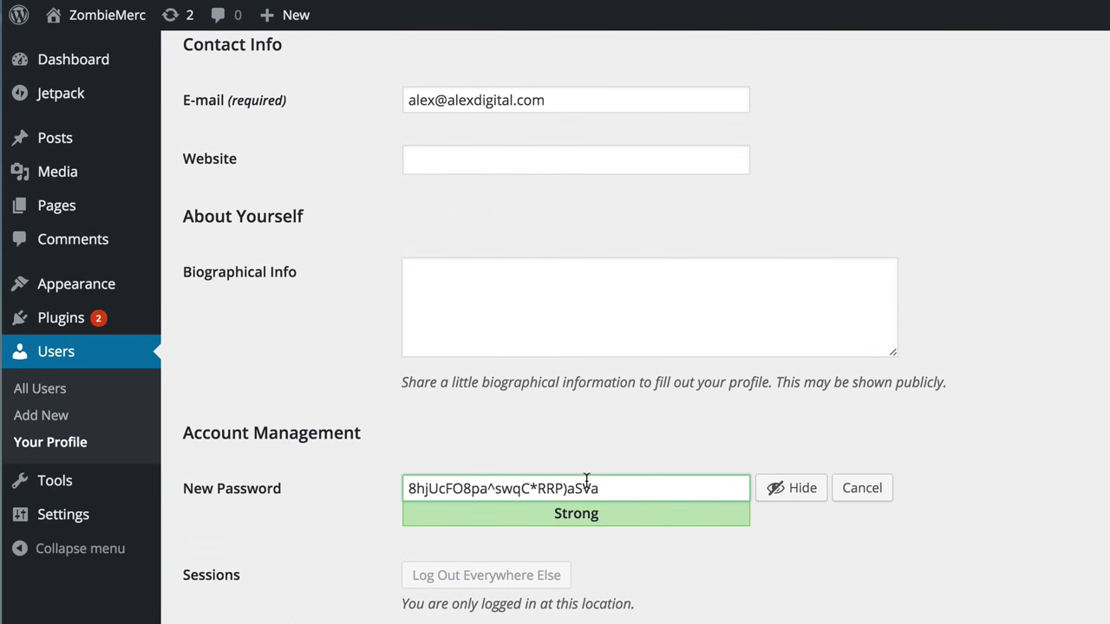
Step: Replace it with a short weak numeric password, confirm weak use, and update the profile
click(673, 491)
triple_click(673, 490)
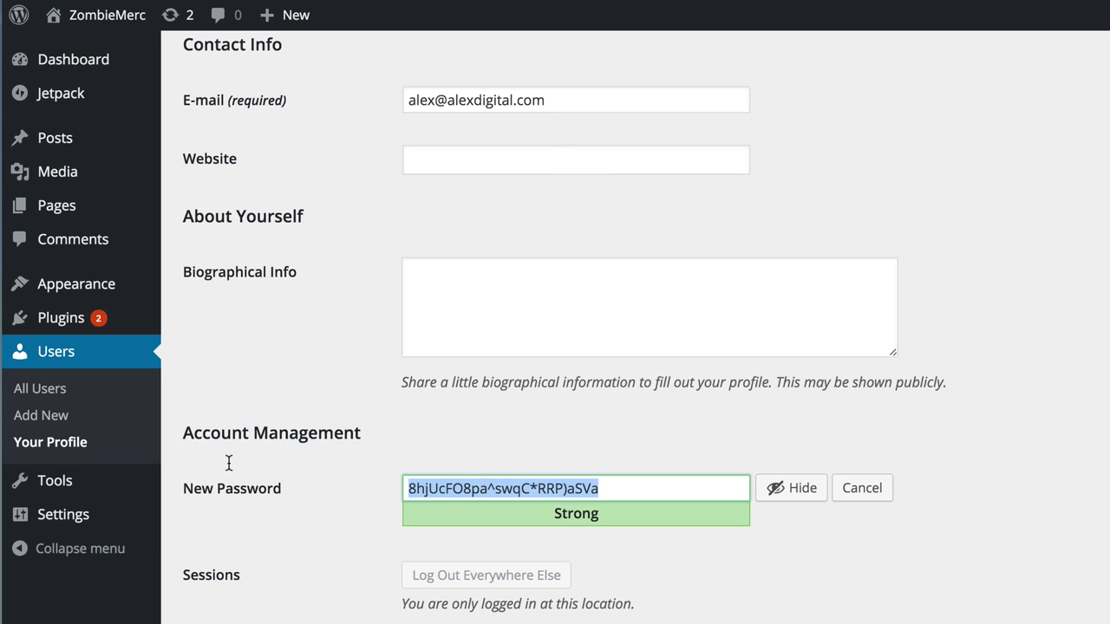
click(791, 488)
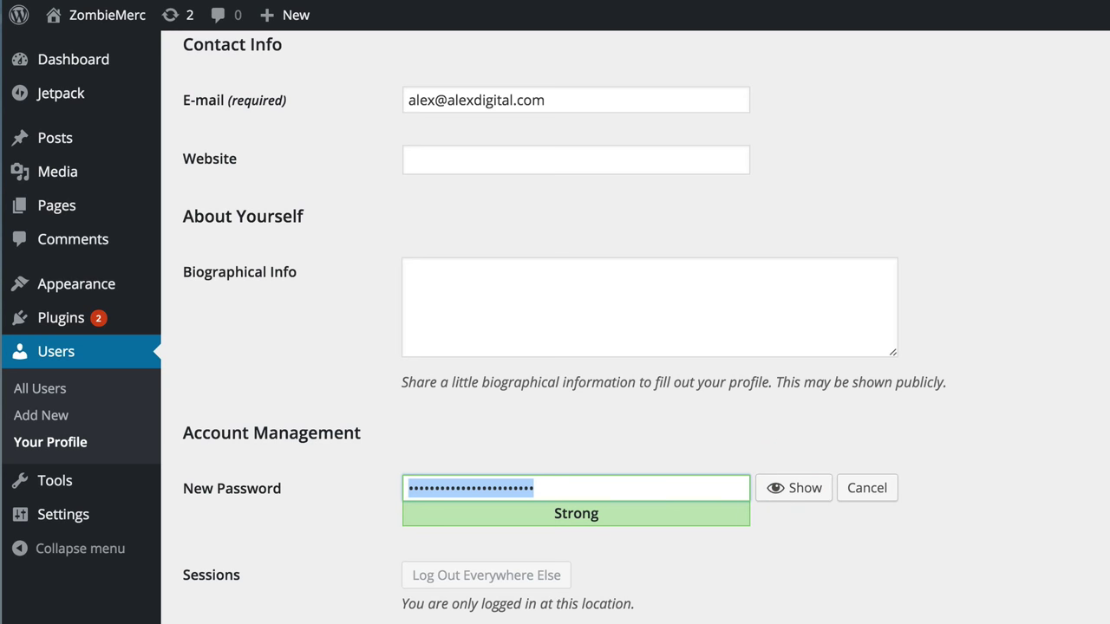
text(123456)
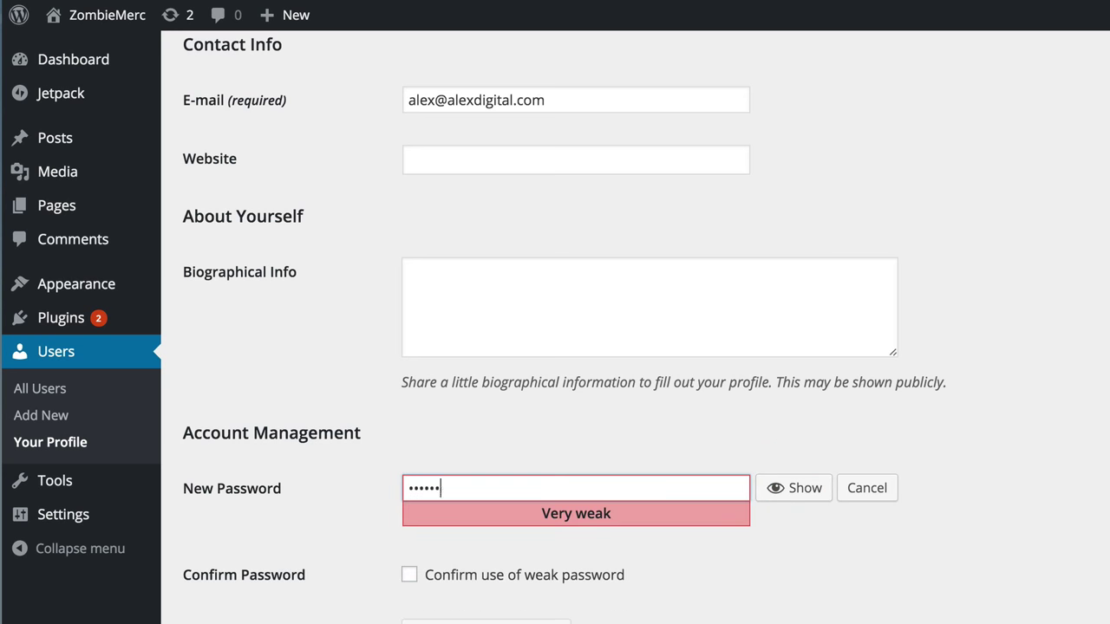
text(789)
scroll(680, 506, down, 2)
click(408, 505)
scroll(344, 533, down, 1)
click(269, 588)
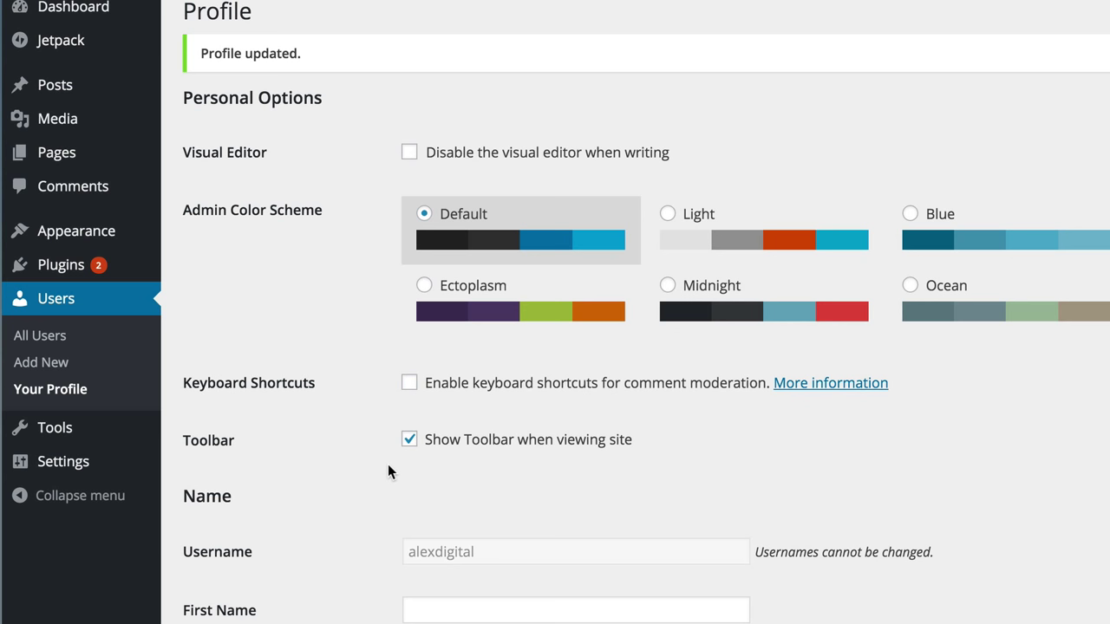
Step: In Installed Plugins, tick Hello Dolly, Hostgator WalkMe Plugin, Jetpack and MOJO Marketplace
mouse_move(147, 267)
click(202, 267)
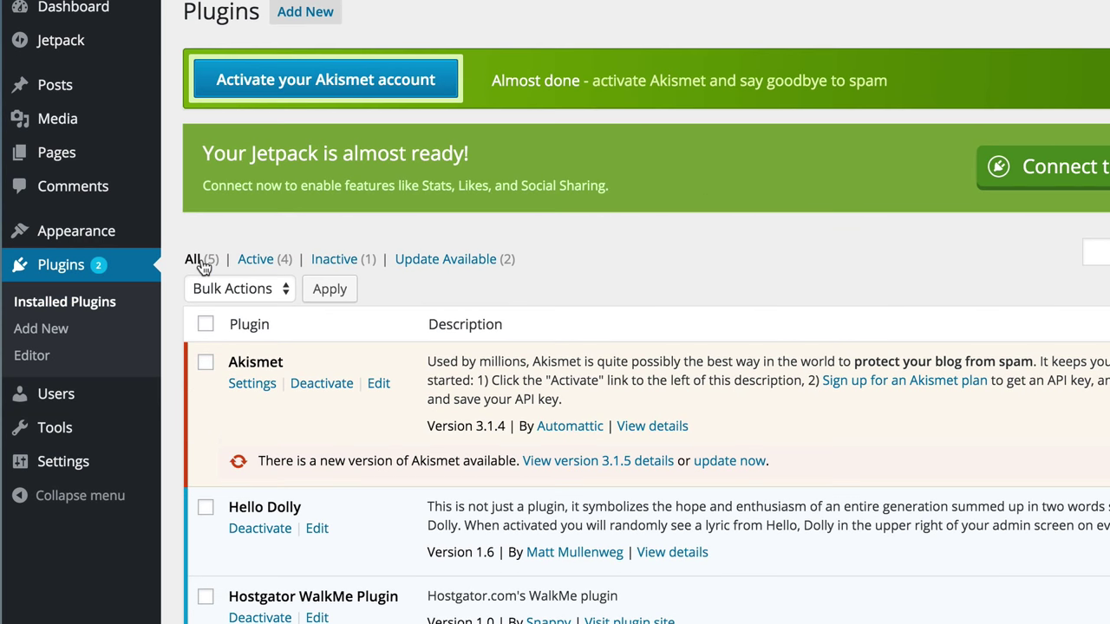
scroll(584, 186, down, 5)
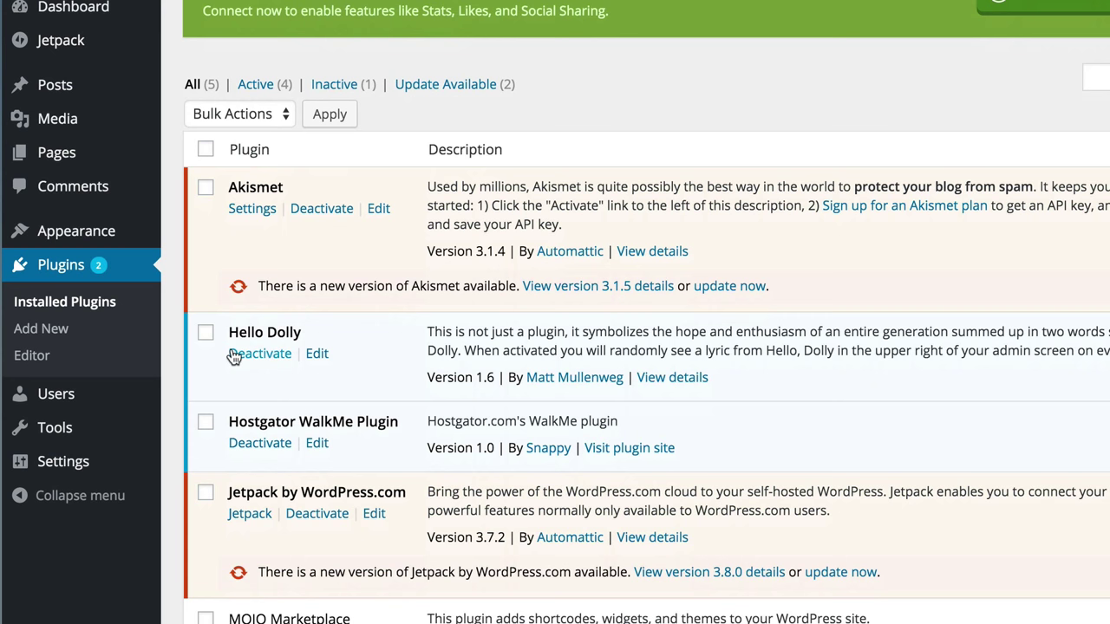
click(206, 337)
scroll(371, 339, down, 1)
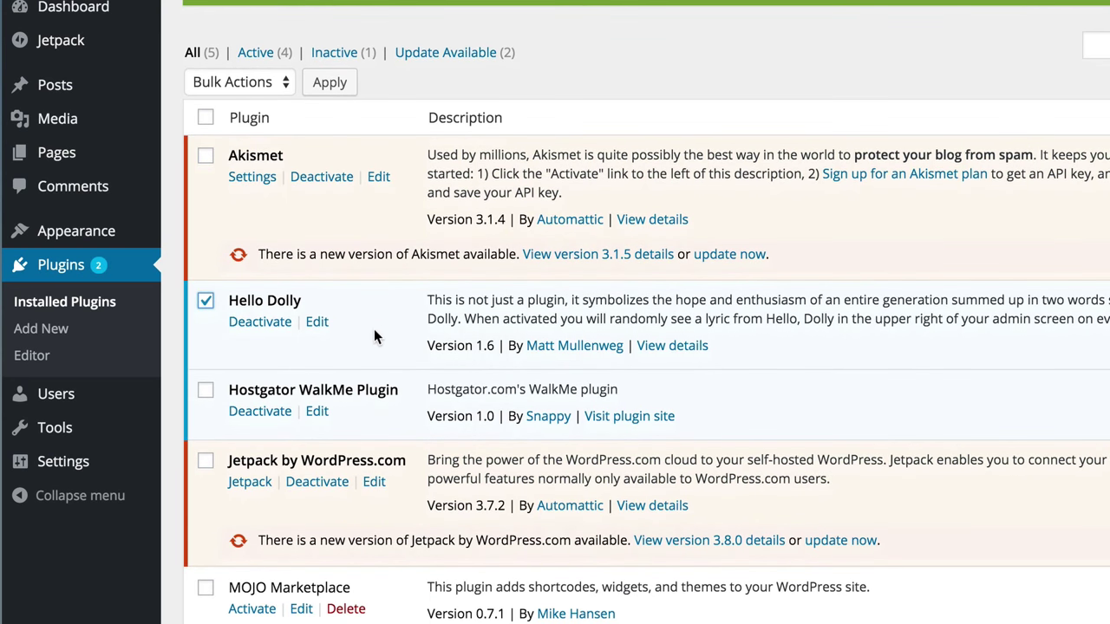
click(206, 390)
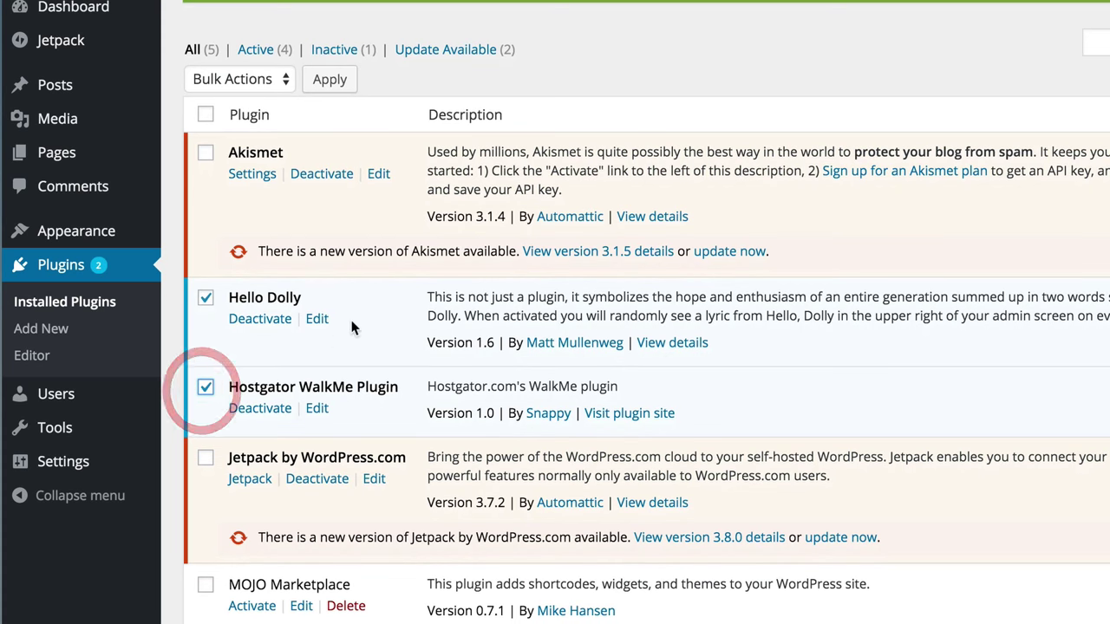
scroll(356, 318, down, 3)
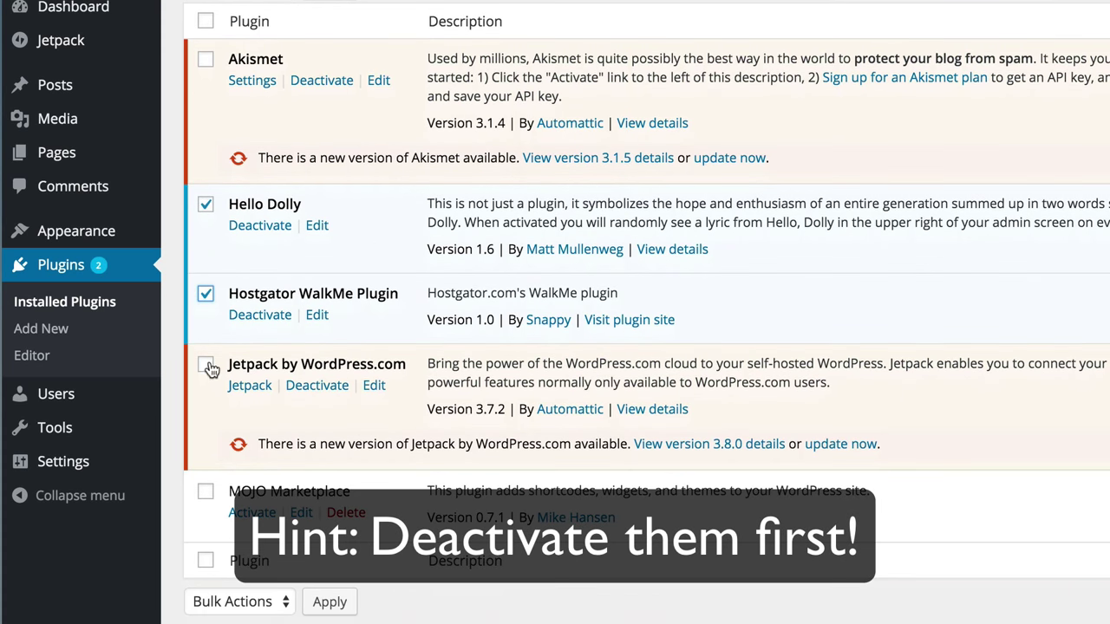
click(206, 364)
scroll(208, 366, up, 1)
scroll(477, 308, down, 1)
click(206, 497)
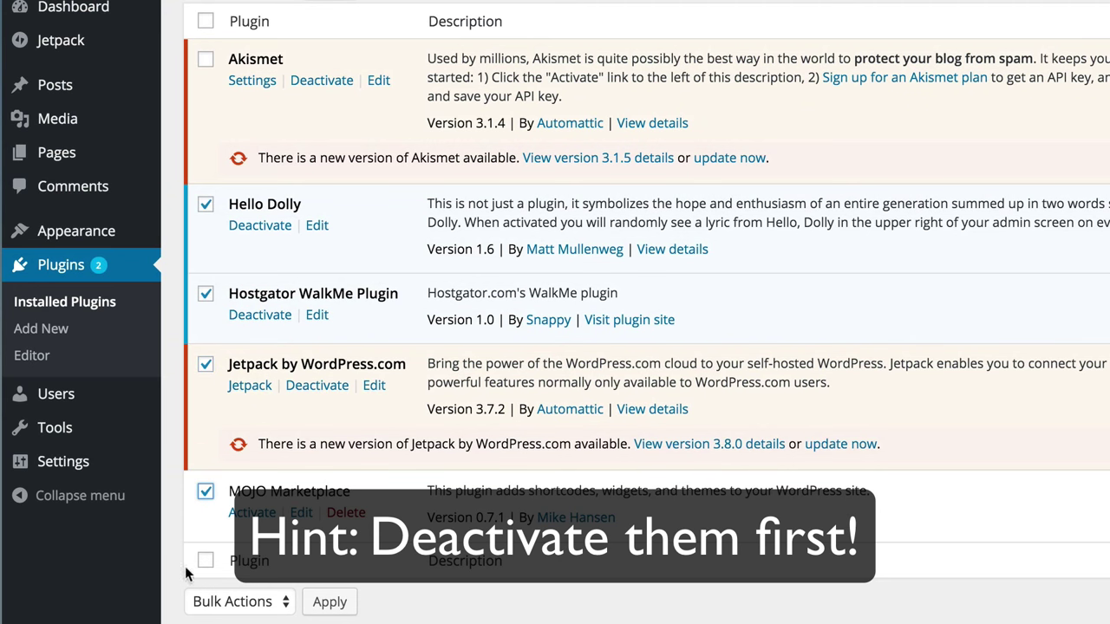
Step: Bulk-delete the four selected plugins and confirm removing their files
click(221, 602)
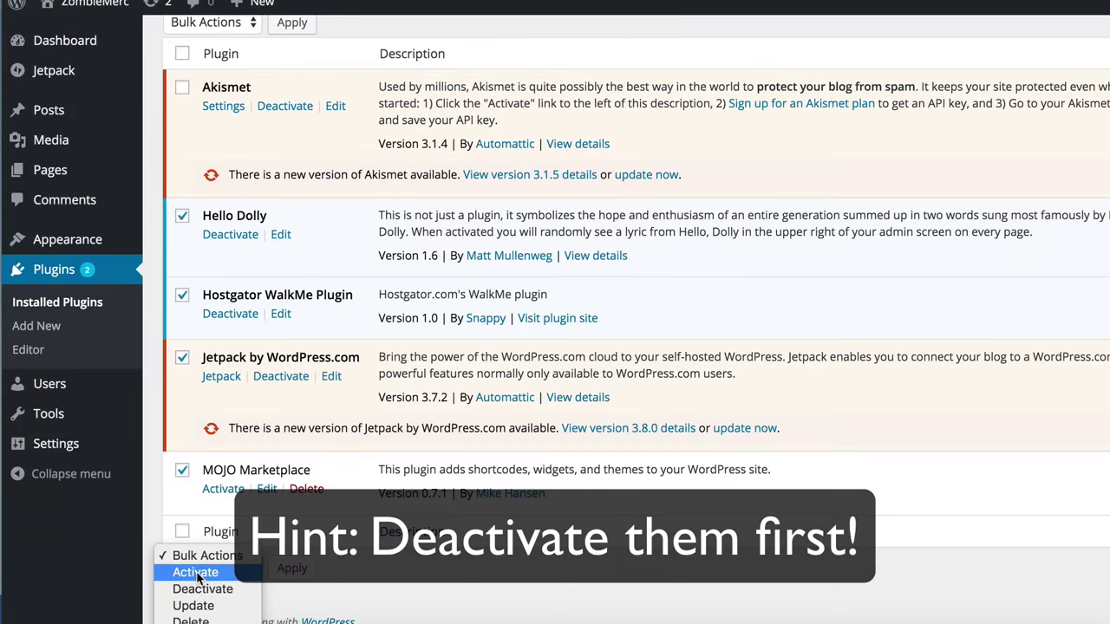
click(217, 622)
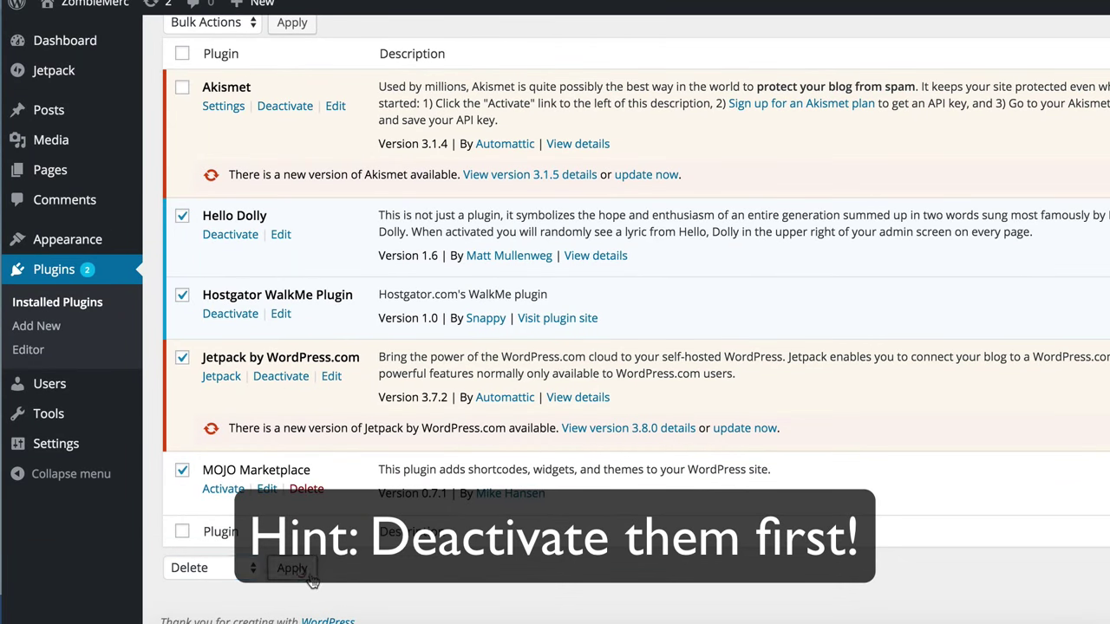
click(295, 569)
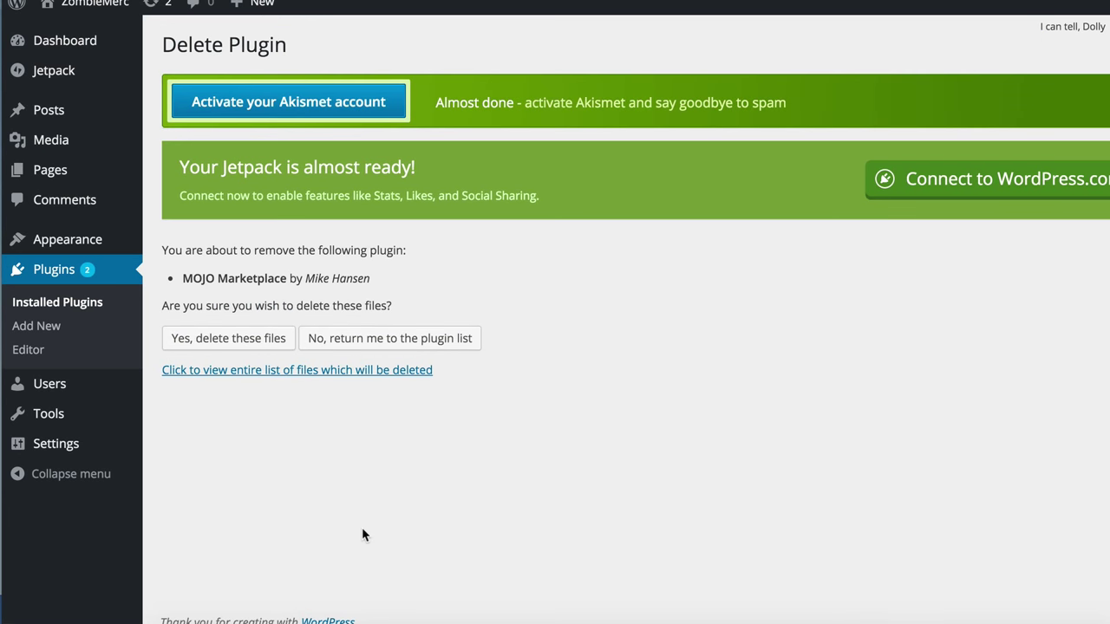
click(227, 339)
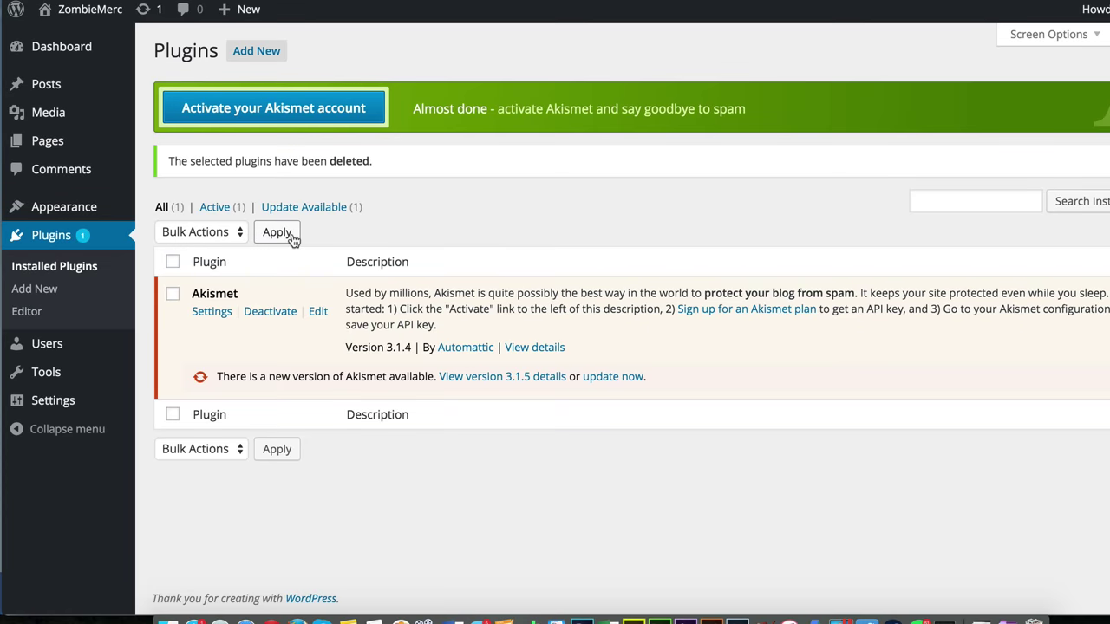
Step: Visit the ZombieMerc front end from the admin bar's site menu
mouse_move(78, 11)
click(90, 35)
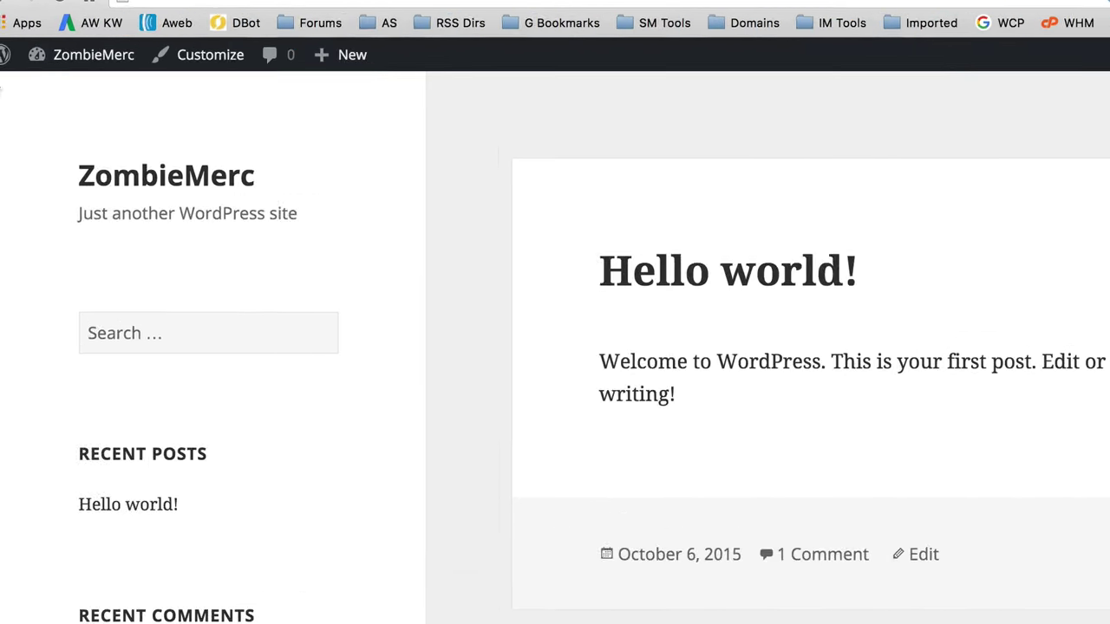
Step: Search the plugin directory for woocommerce, then install and activate WooCommerce
mouse_move(59, 63)
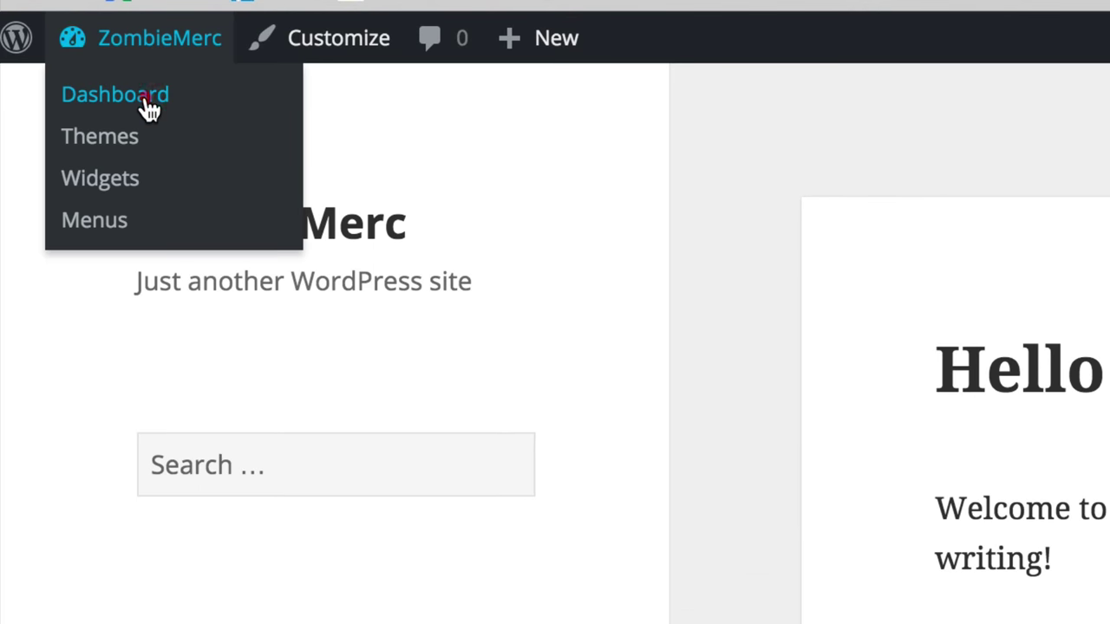
click(56, 94)
mouse_move(163, 258)
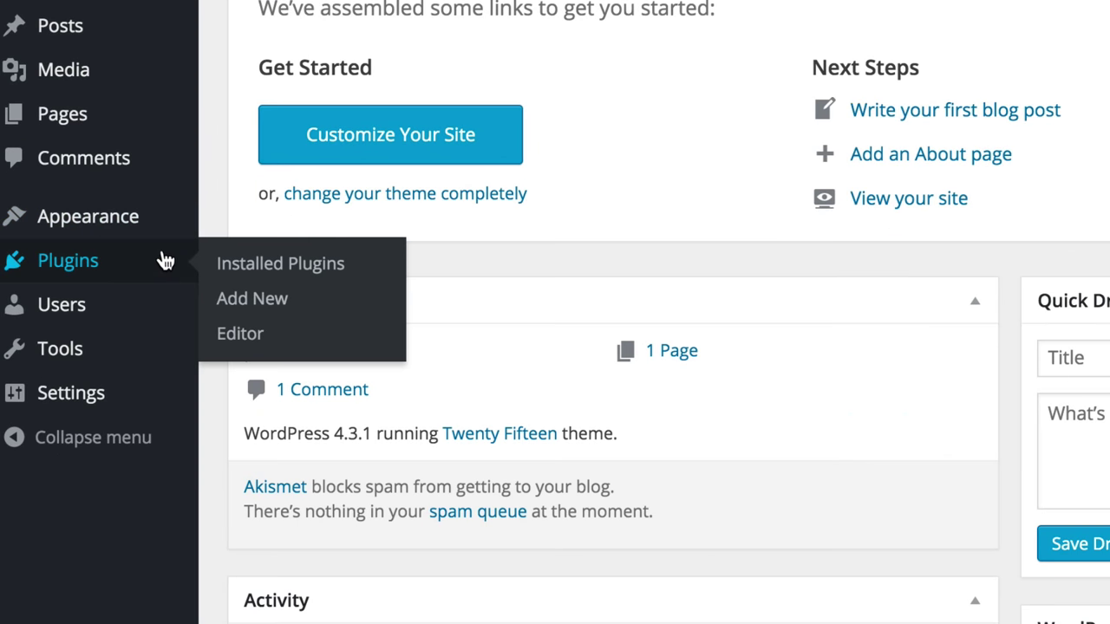
click(303, 304)
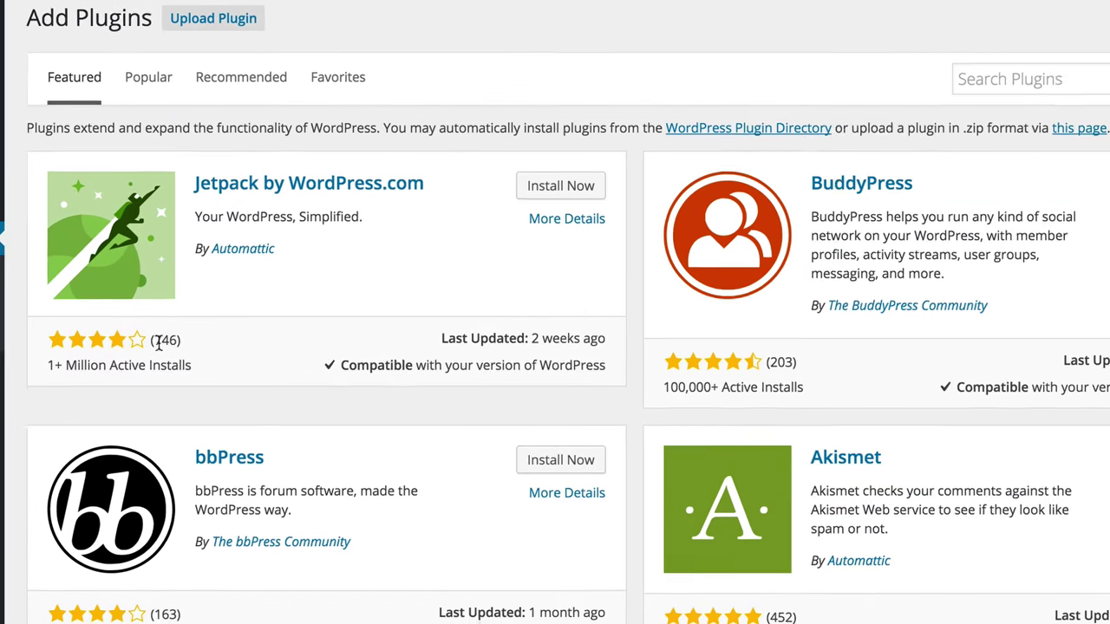
click(982, 77)
text(wo)
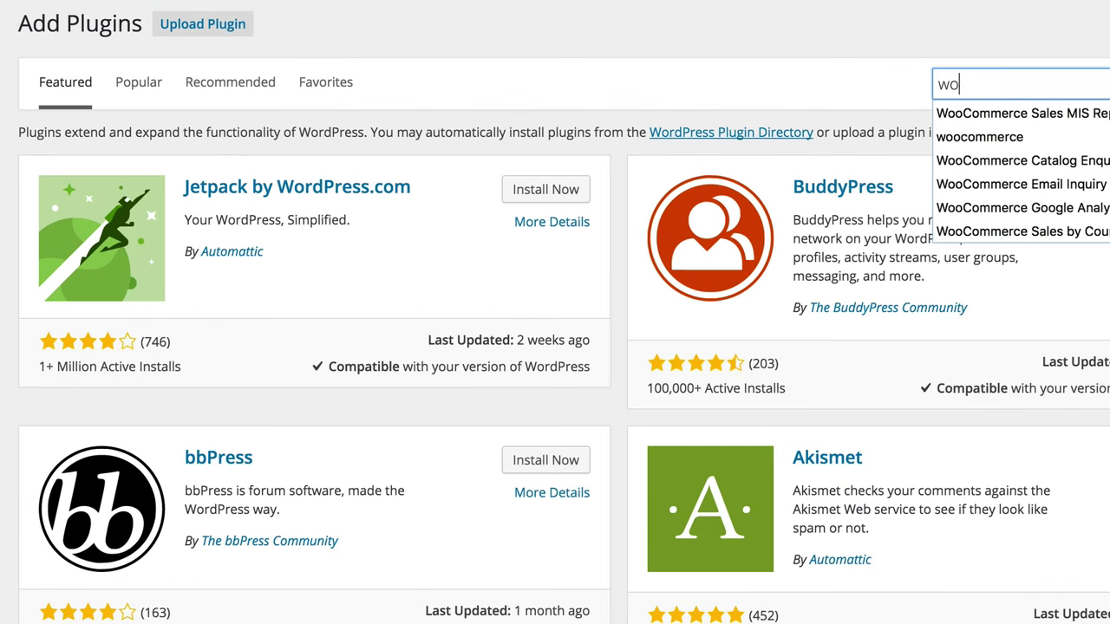
text(ocommerce)
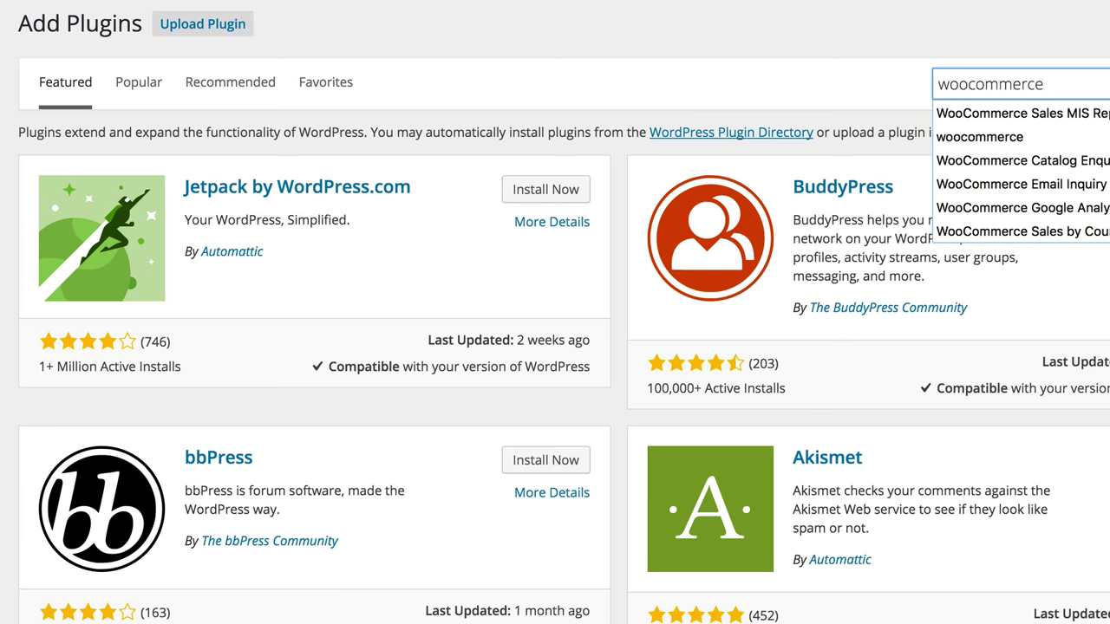
key(Return)
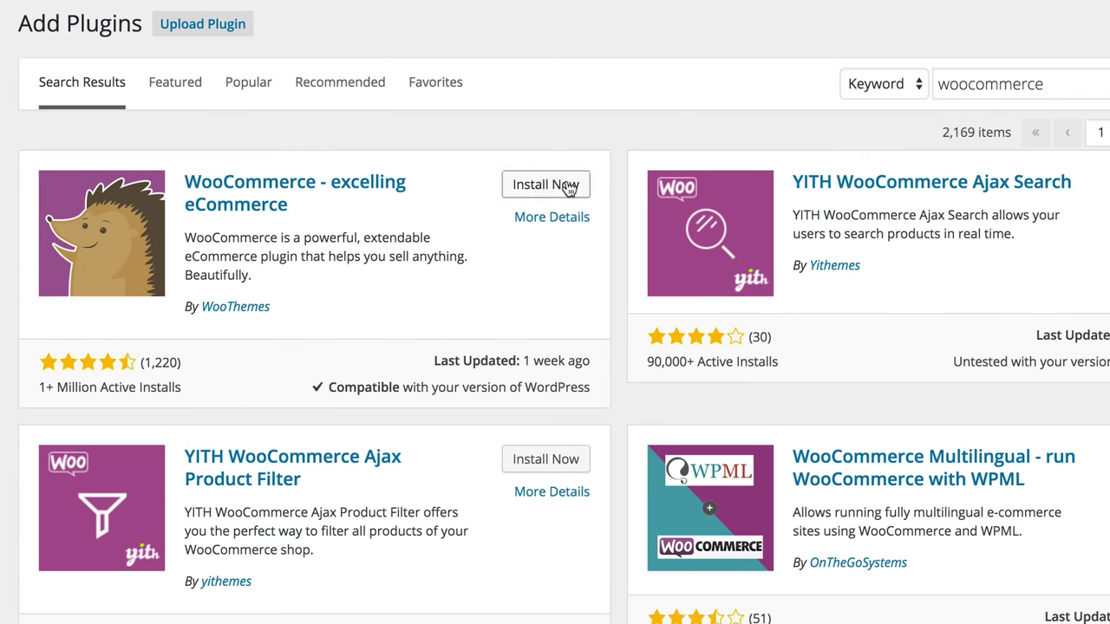
click(549, 185)
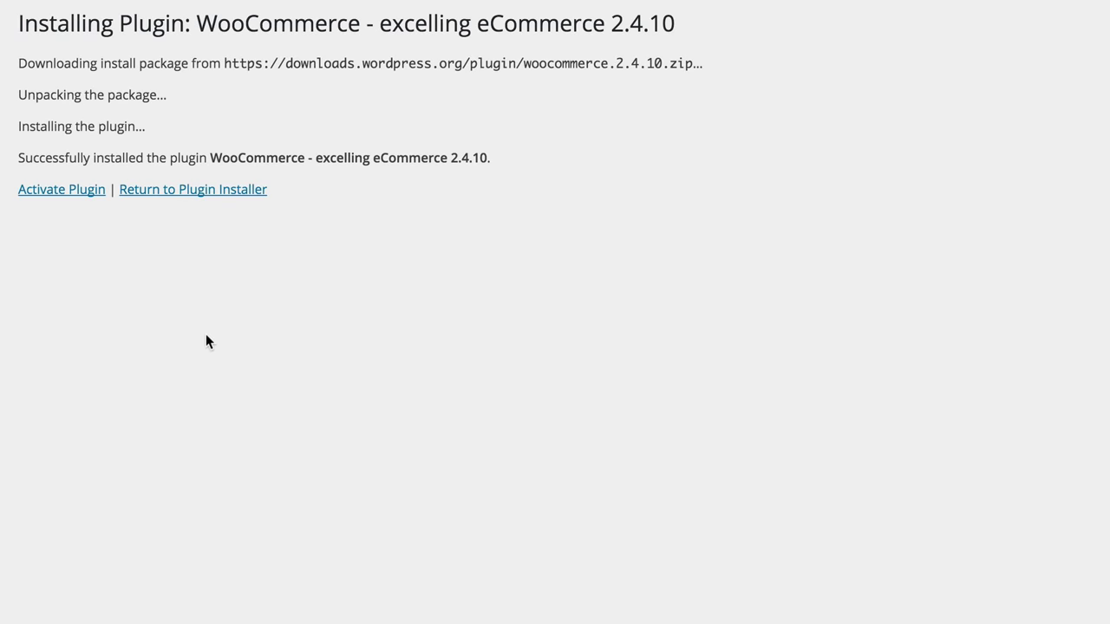
click(132, 197)
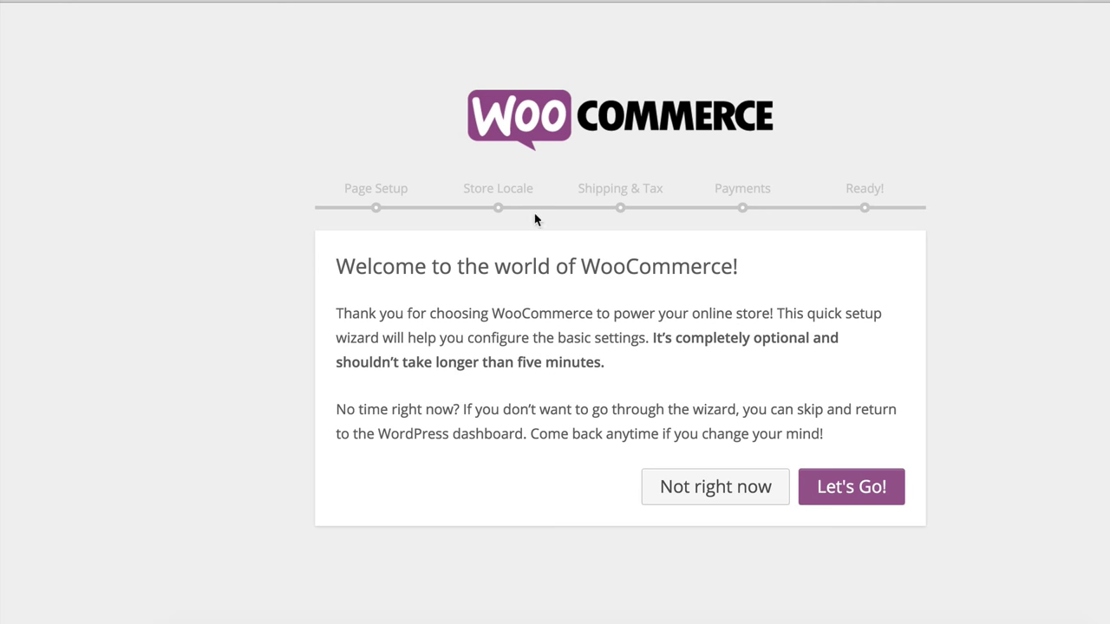
Step: Start the WooCommerce setup wizard, creating the store pages and accepting the locale settings
click(850, 488)
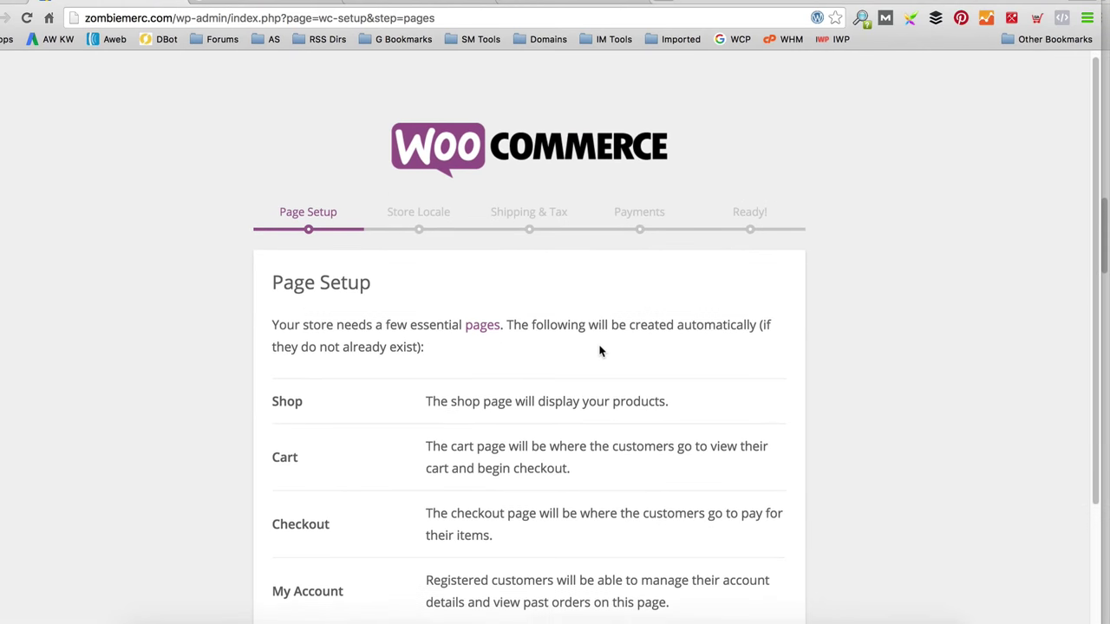
scroll(599, 350, down, 3)
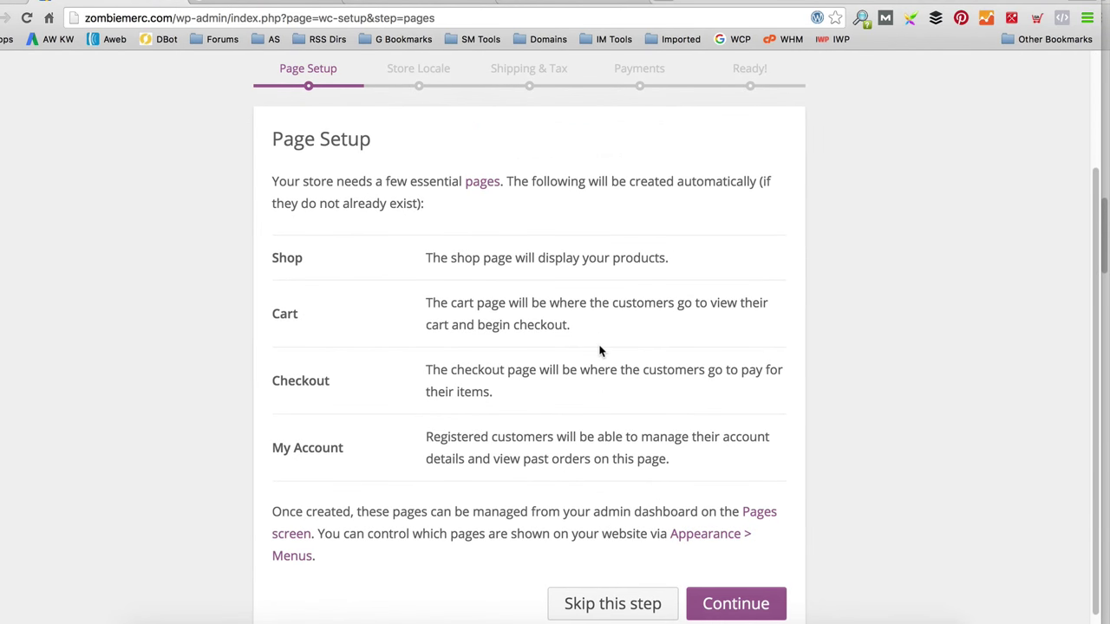
scroll(599, 350, down, 1)
click(753, 581)
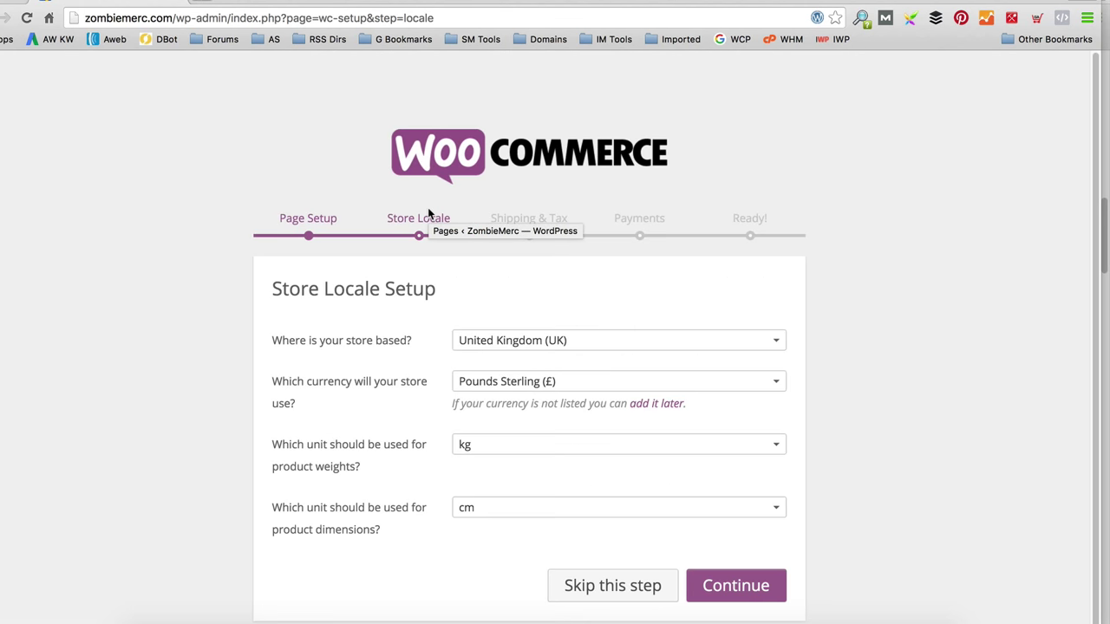
scroll(429, 217, down, 1)
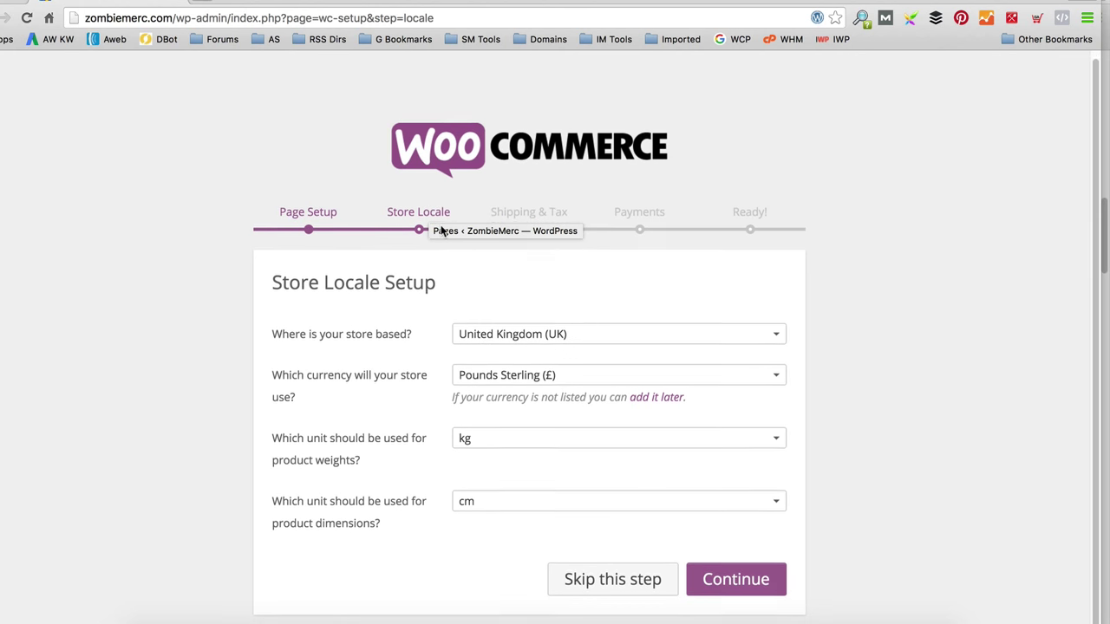
click(741, 579)
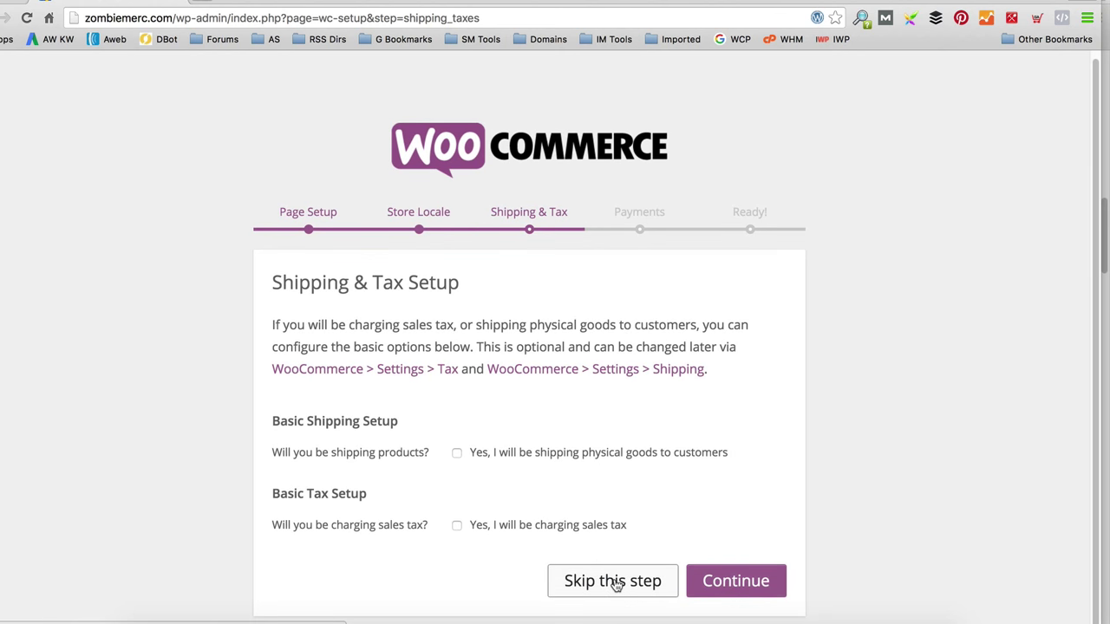
Step: Skip the shipping, tax and payment steps and return to the WordPress dashboard
click(615, 584)
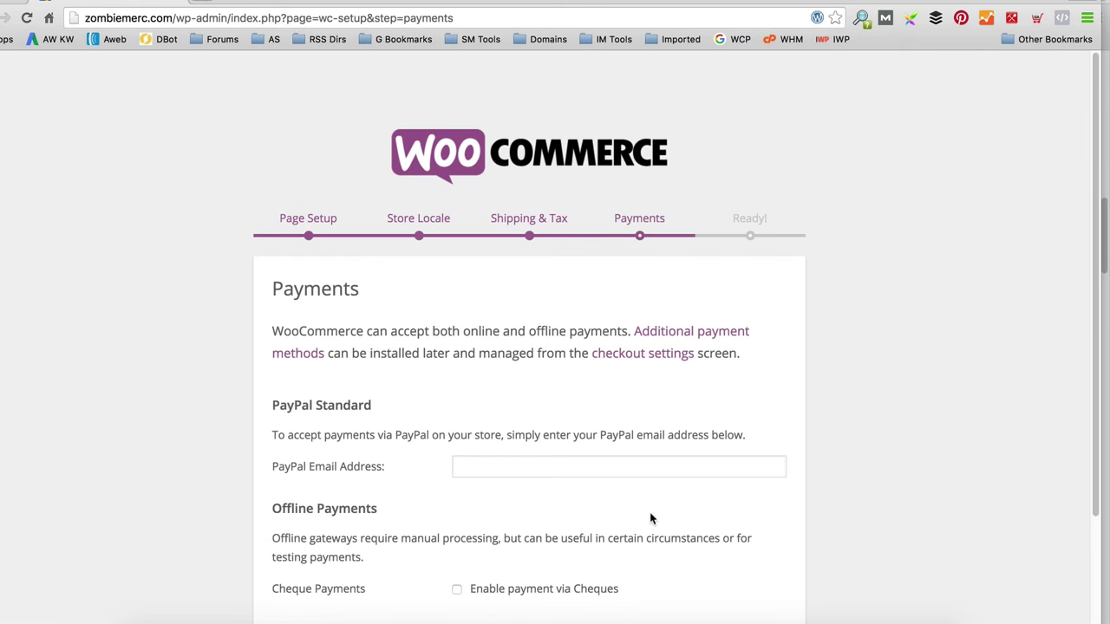
scroll(659, 466, down, 2)
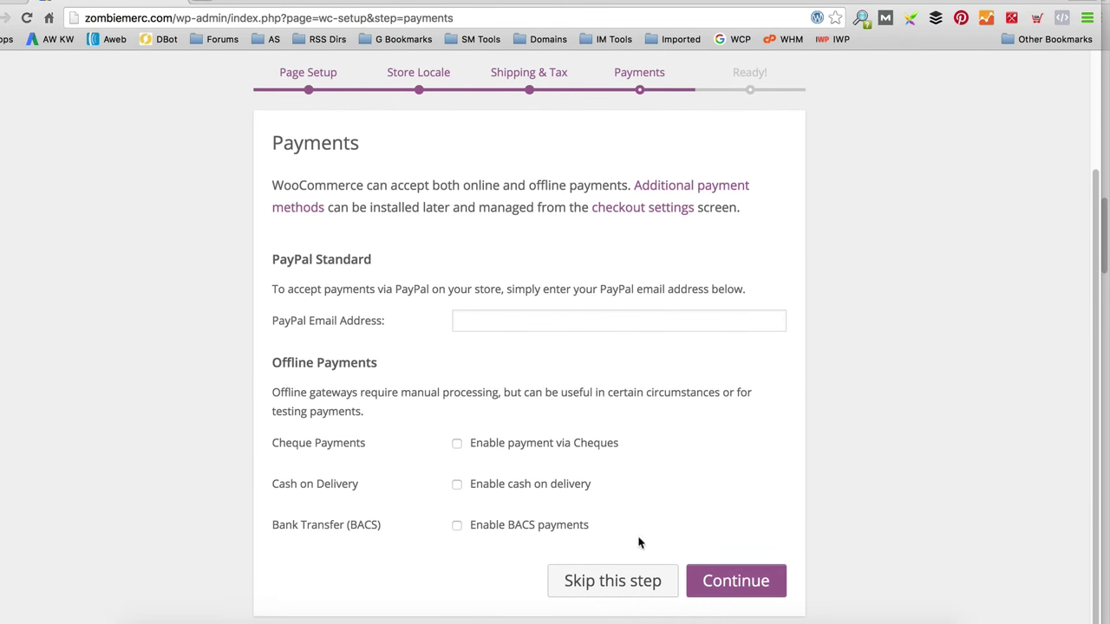
click(615, 583)
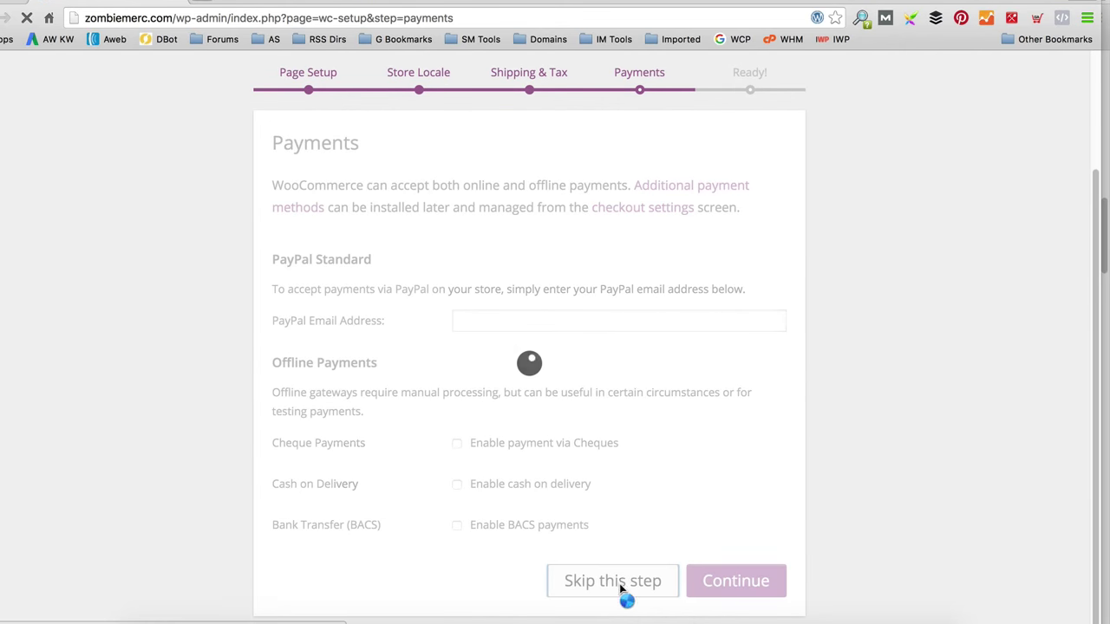
scroll(627, 347, down, 1)
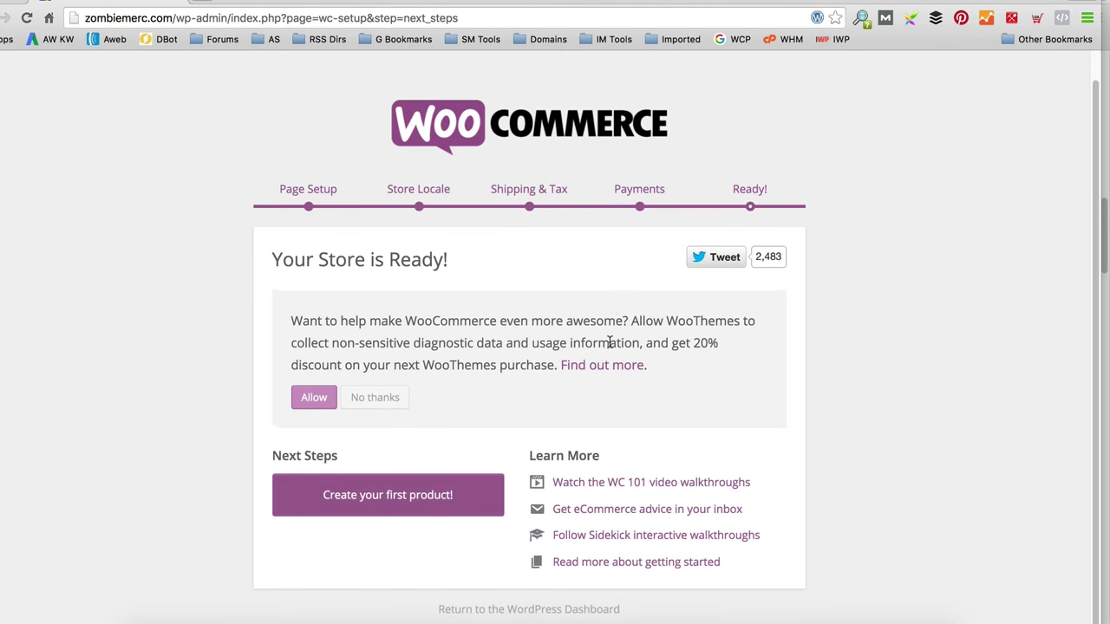
click(520, 611)
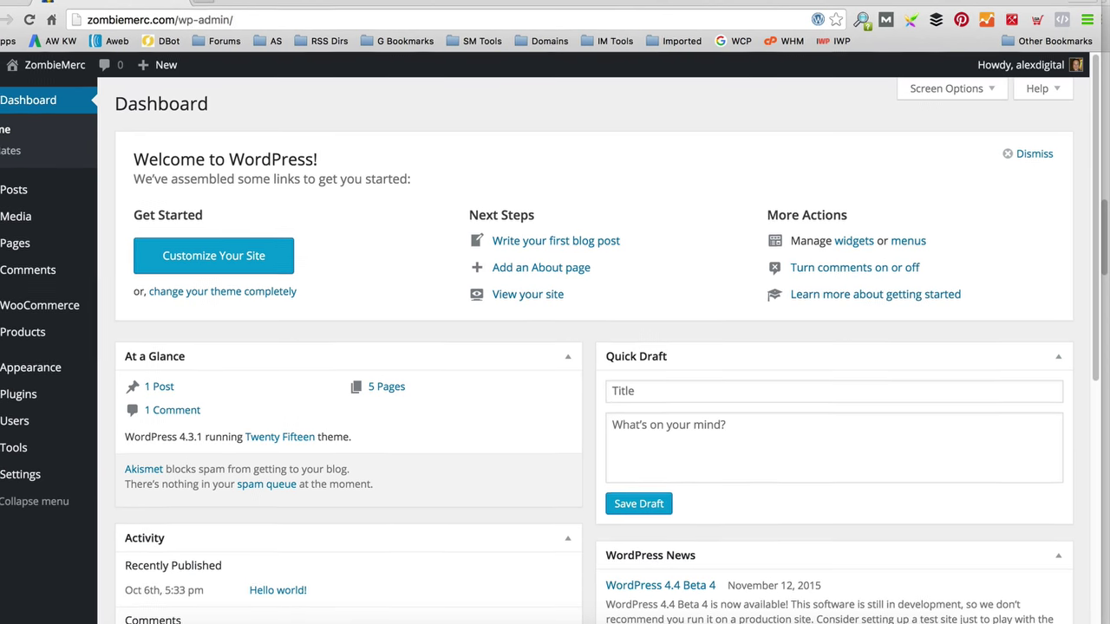
click(221, 12)
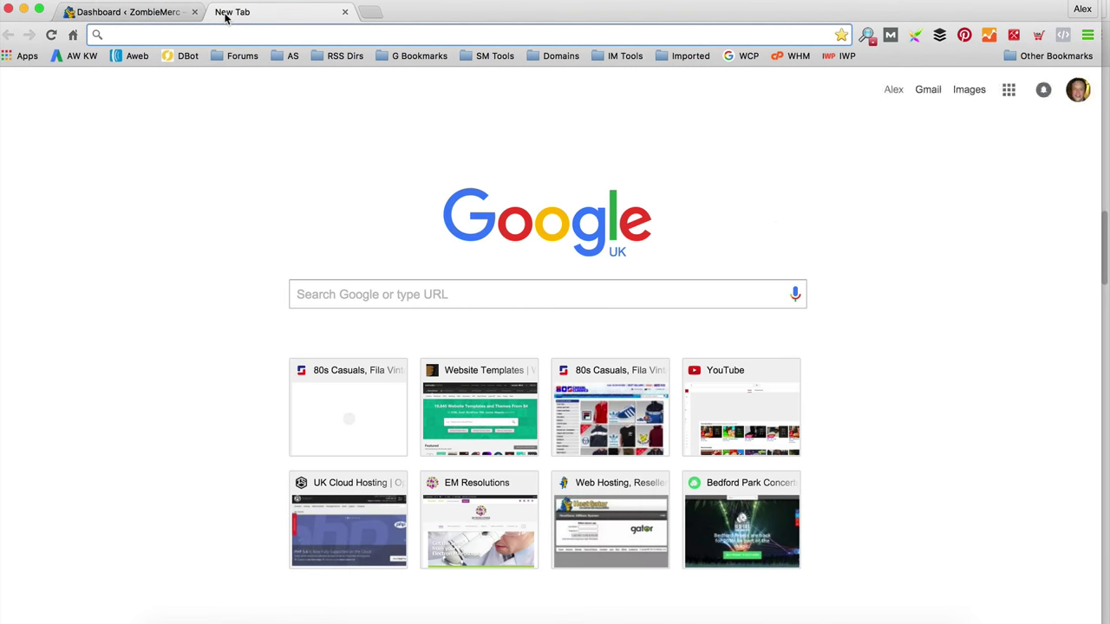
Step: Go to codecanyon.net, search for woozone, and open the WooCommerce Amazon Affiliates plugin page
text(codecanyon.net)
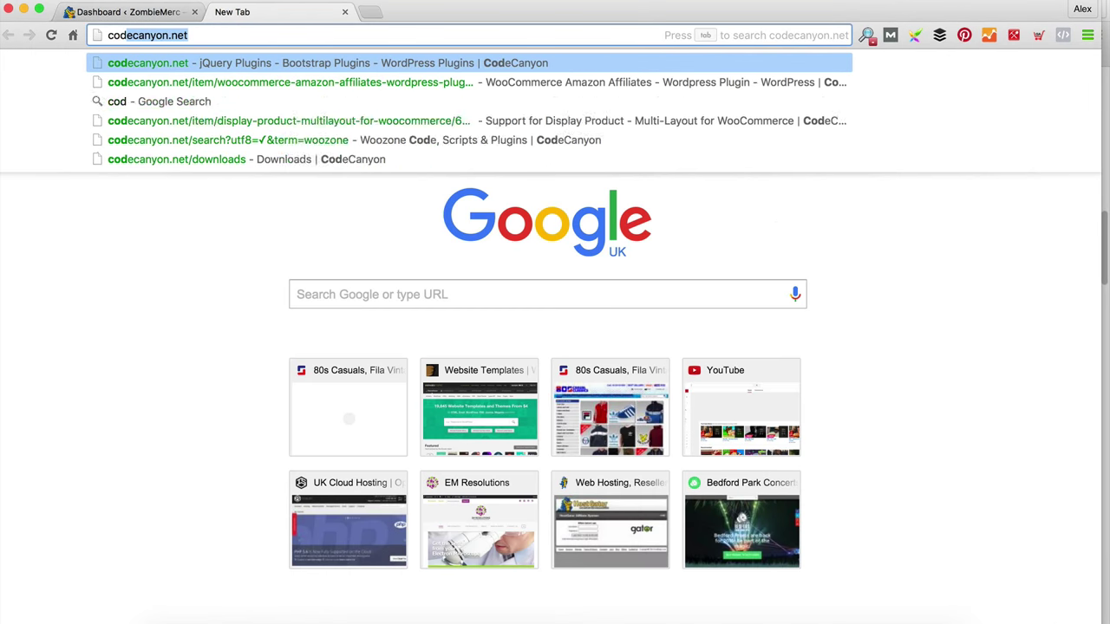
key(Return)
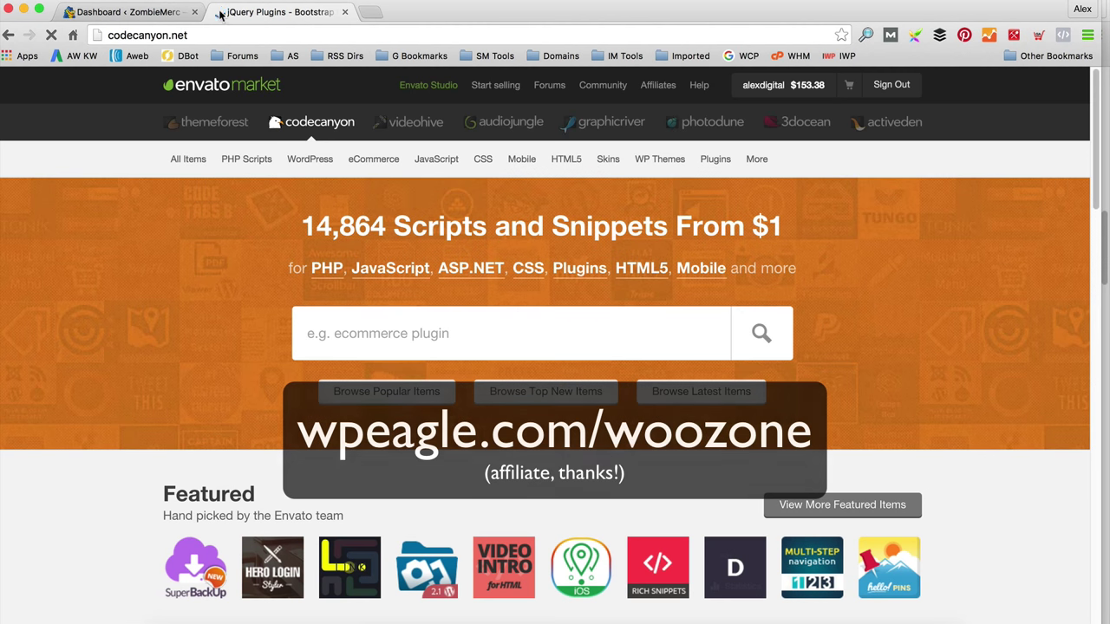
click(490, 348)
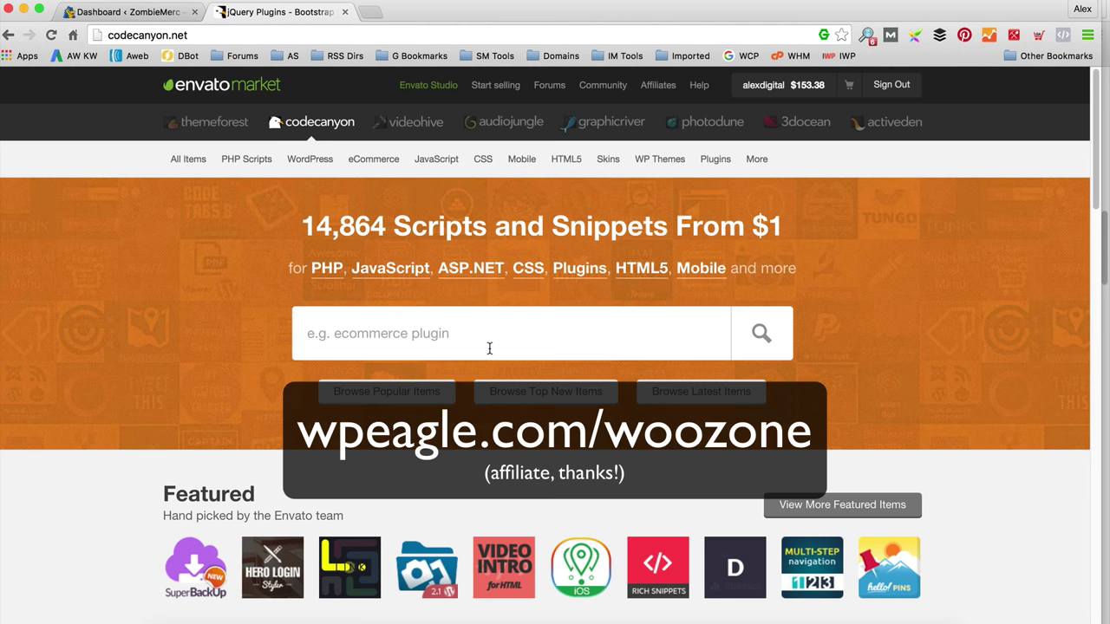
text(woozone)
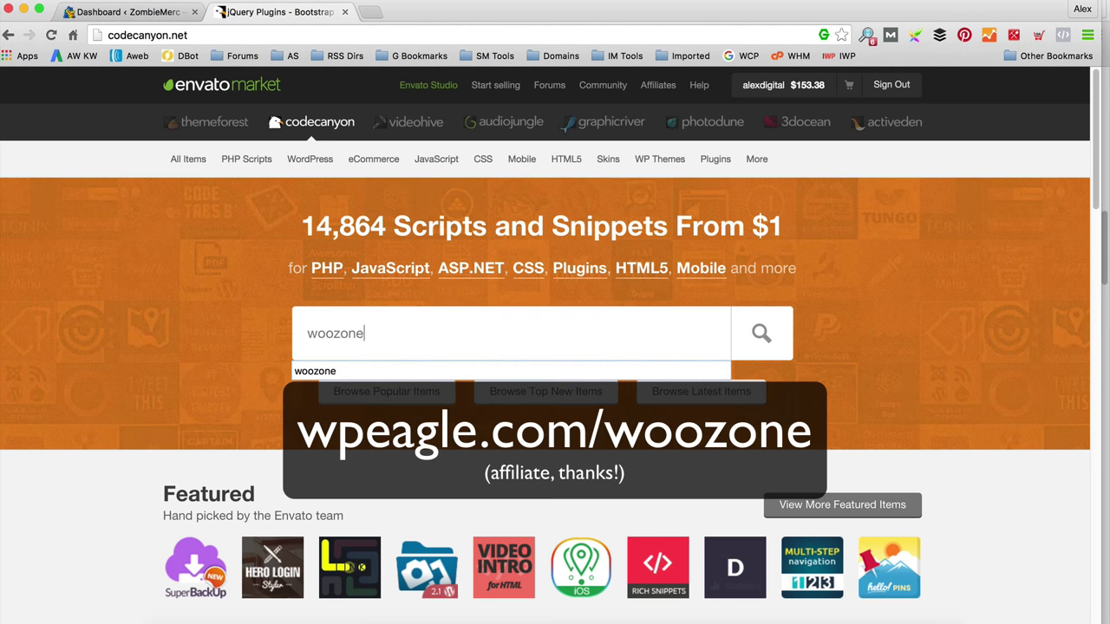
key(Return)
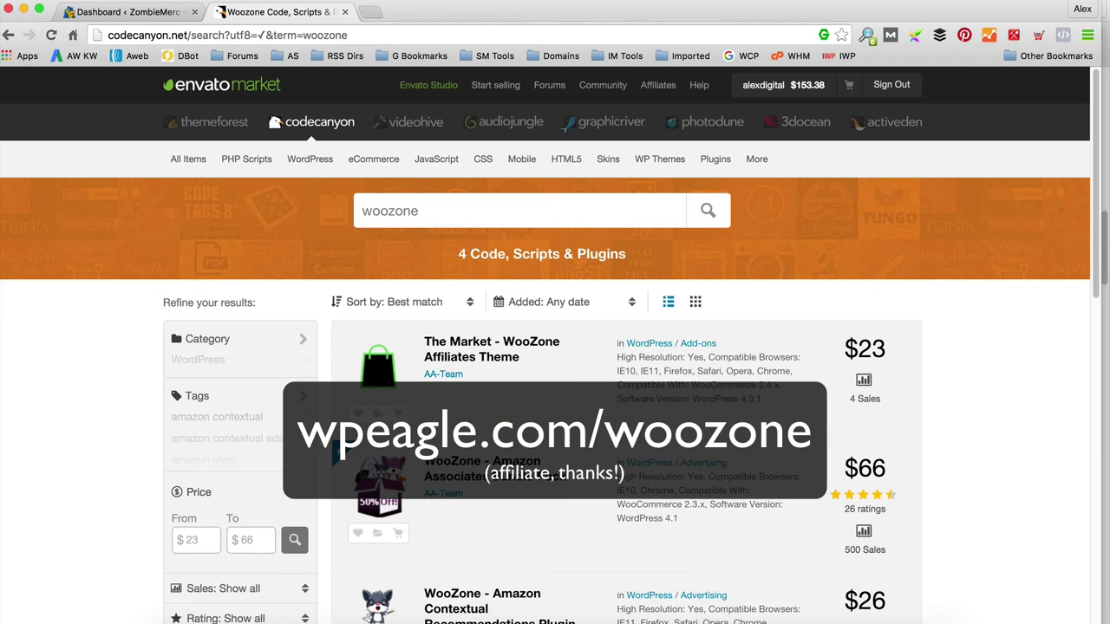
scroll(608, 343, down, 5)
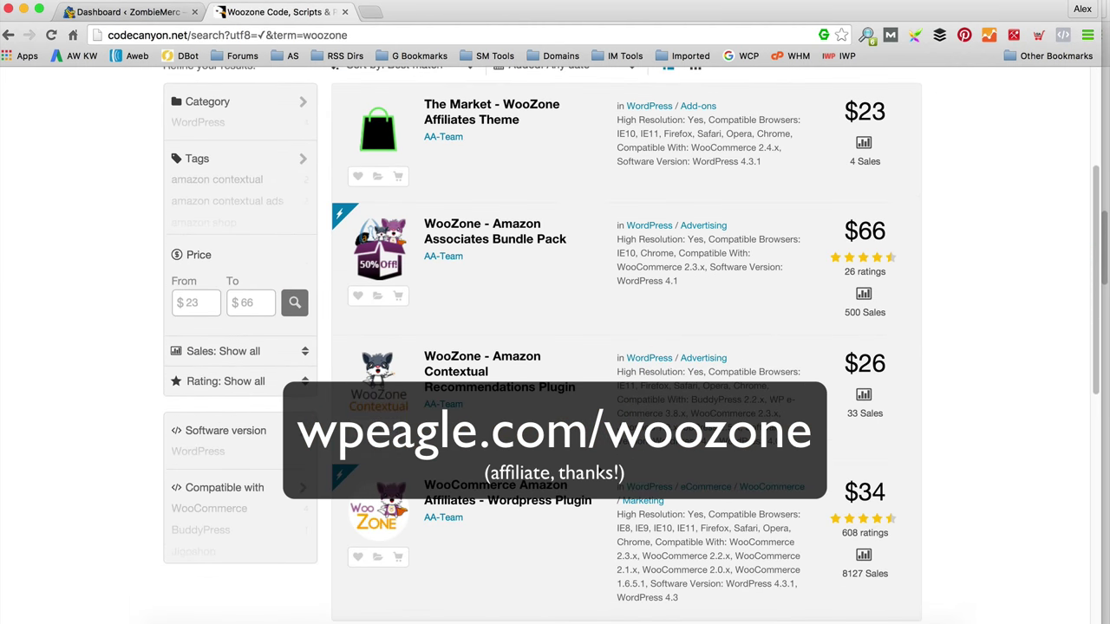
click(491, 501)
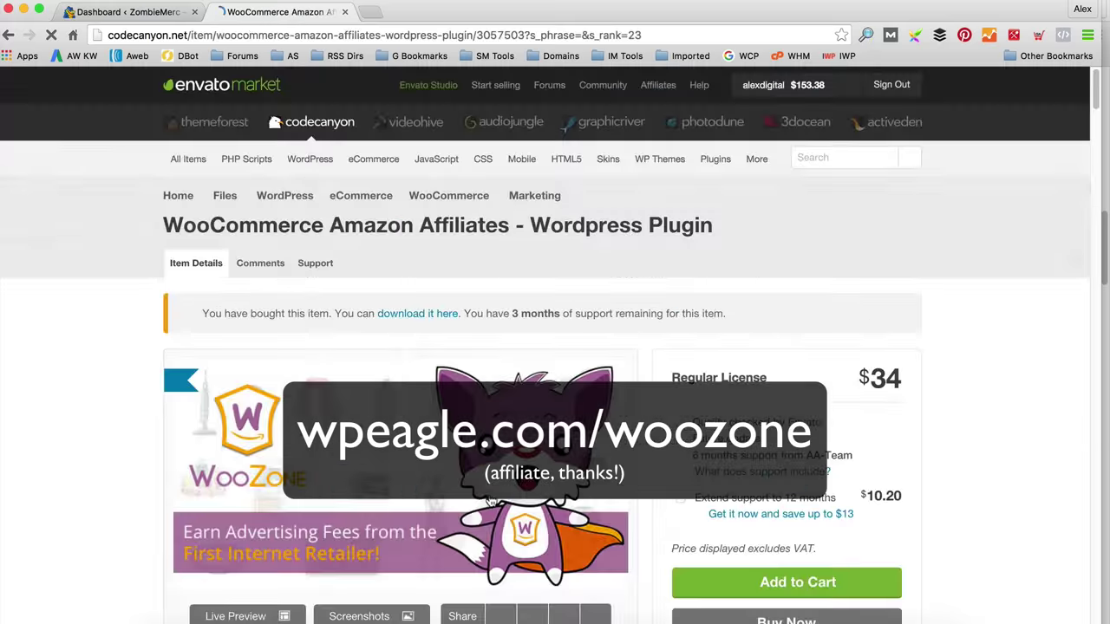
Step: Scroll through the WooCommerce Amazon Affiliates product page to review its details
scroll(666, 287, down, 3)
scroll(666, 291, down, 6)
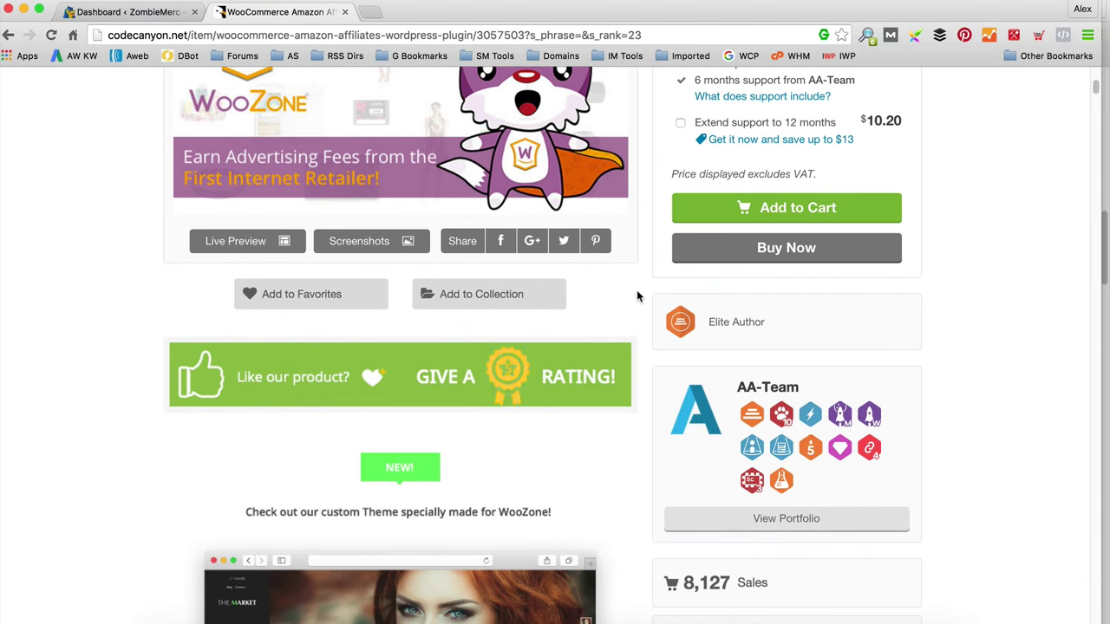
scroll(639, 295, down, 10)
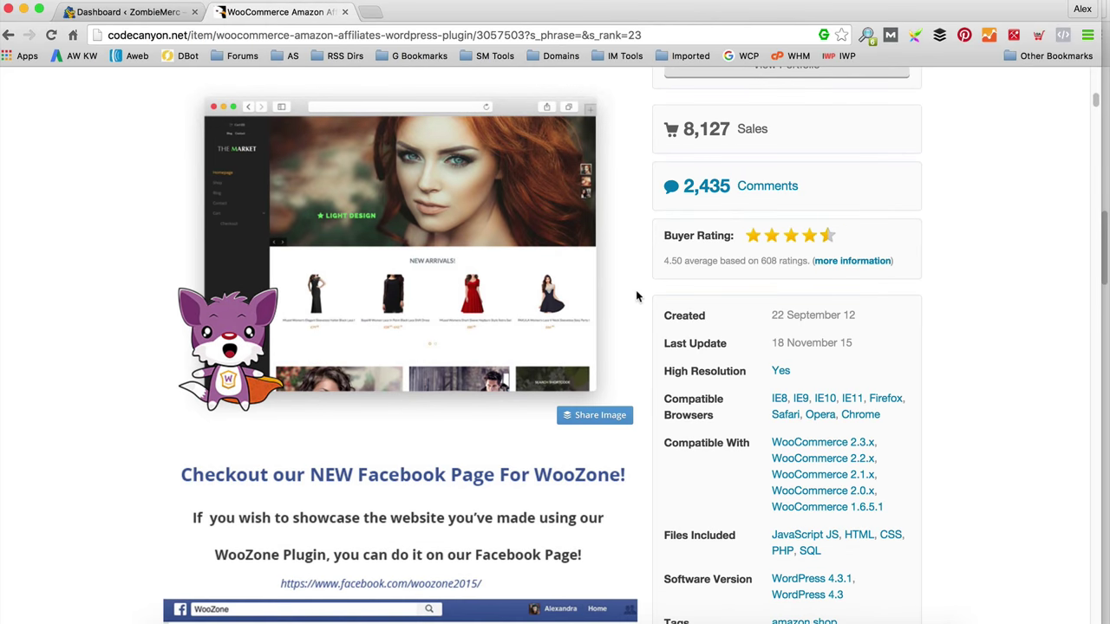
scroll(575, 295, down, 6)
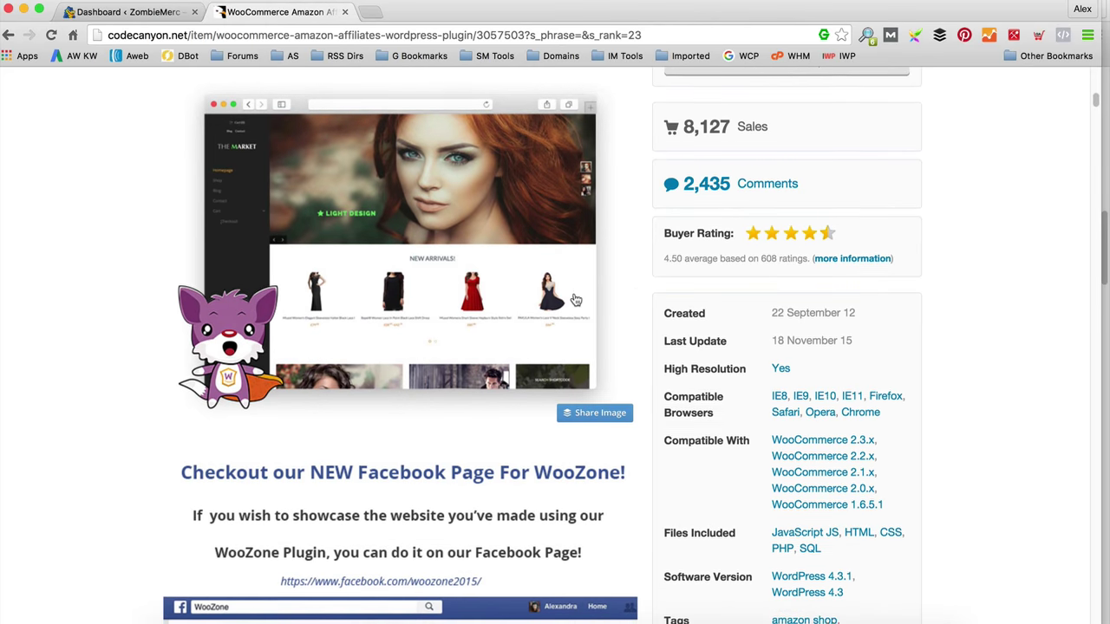
scroll(530, 293, down, 15)
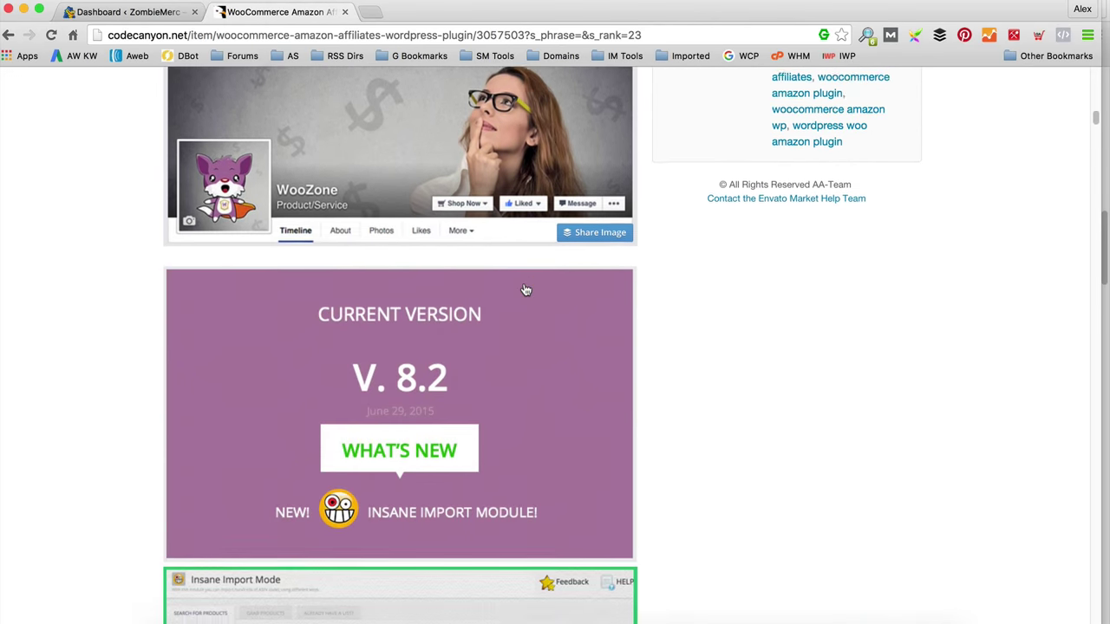
scroll(526, 290, down, 3)
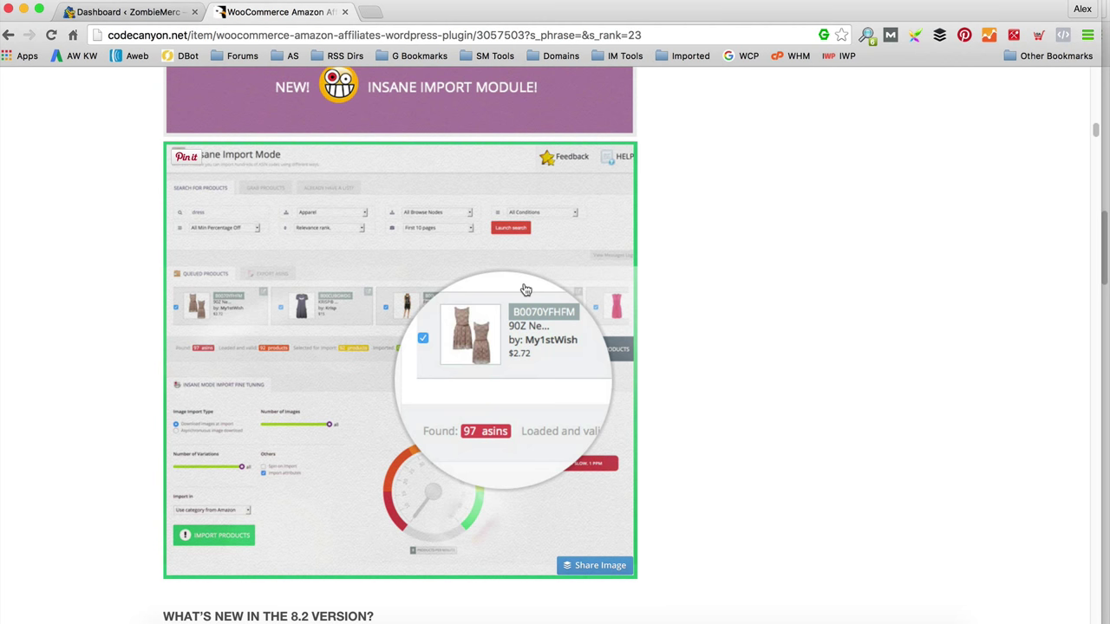
scroll(488, 267, down, 3)
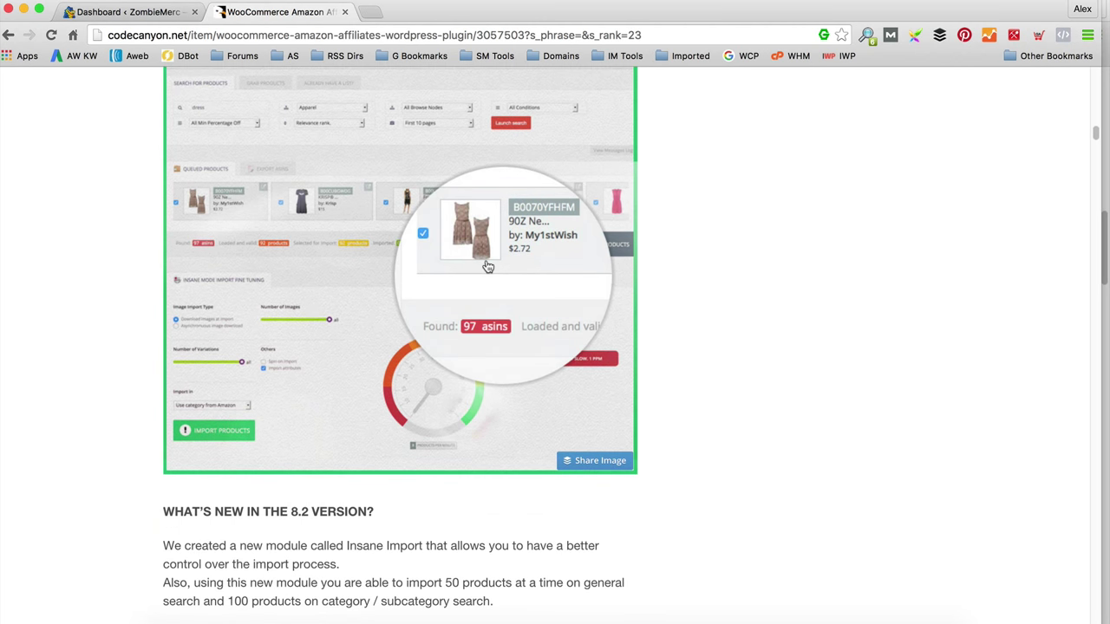
scroll(488, 267, down, 10)
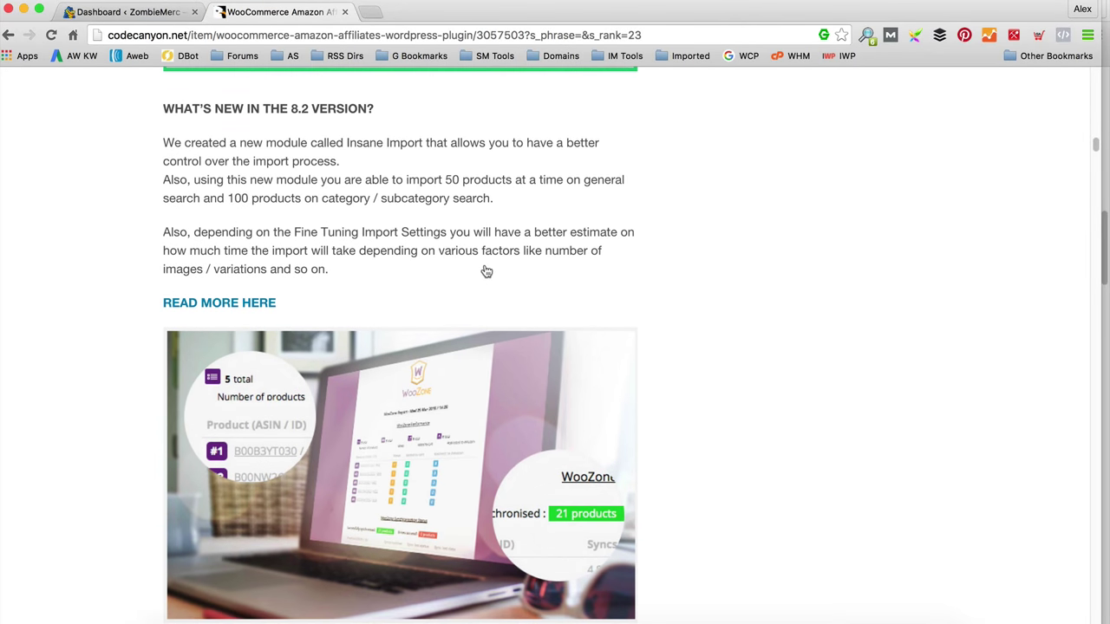
scroll(481, 267, down, 20)
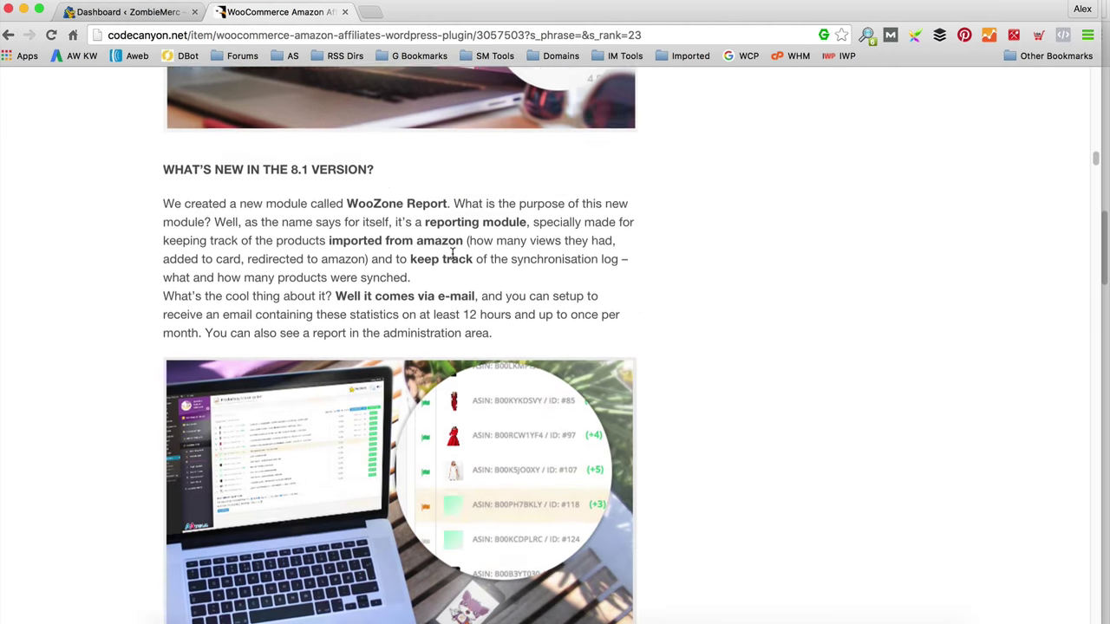
scroll(451, 260, up, 20)
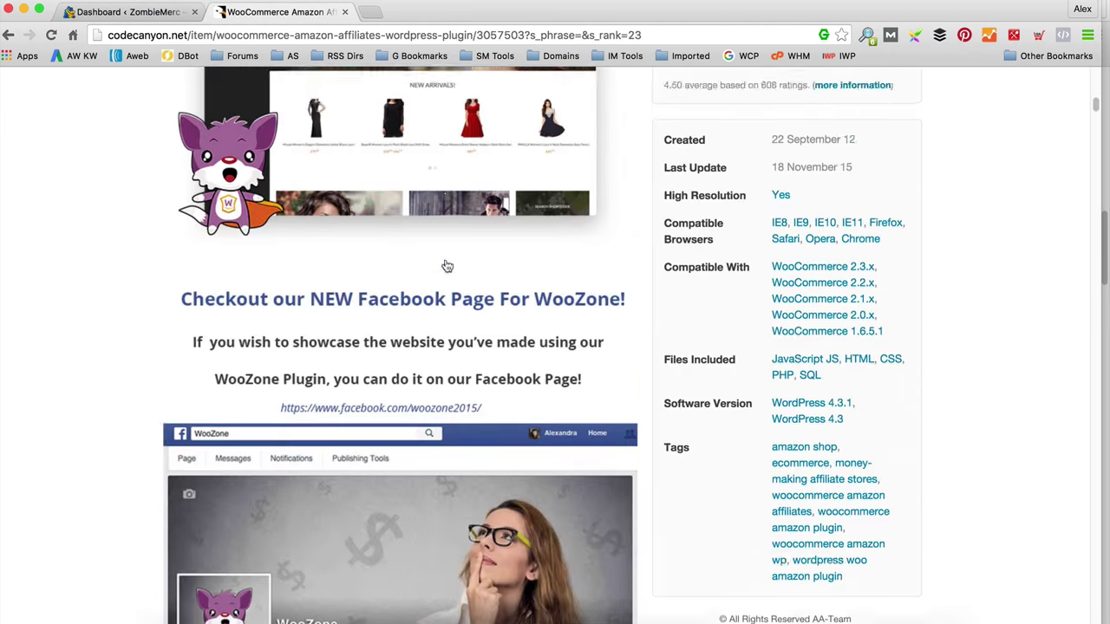
scroll(447, 267, down, 4)
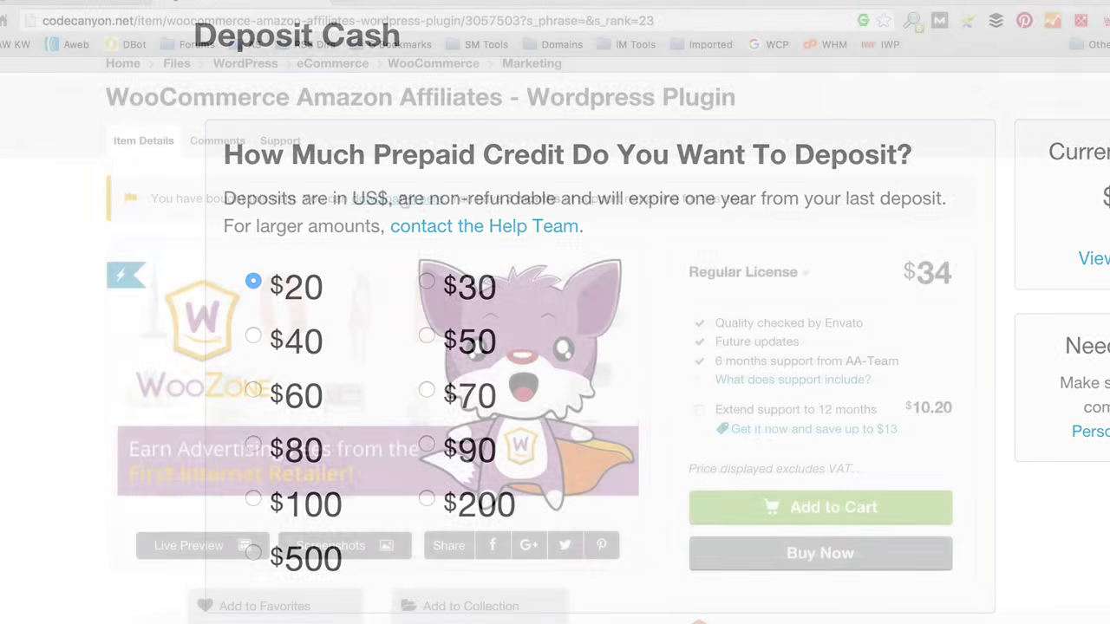
Step: Save the 9 MB WooZone zip into alexdigital stuff > WPEagle, replacing the old copy, and reveal it in Finder
click(384, 199)
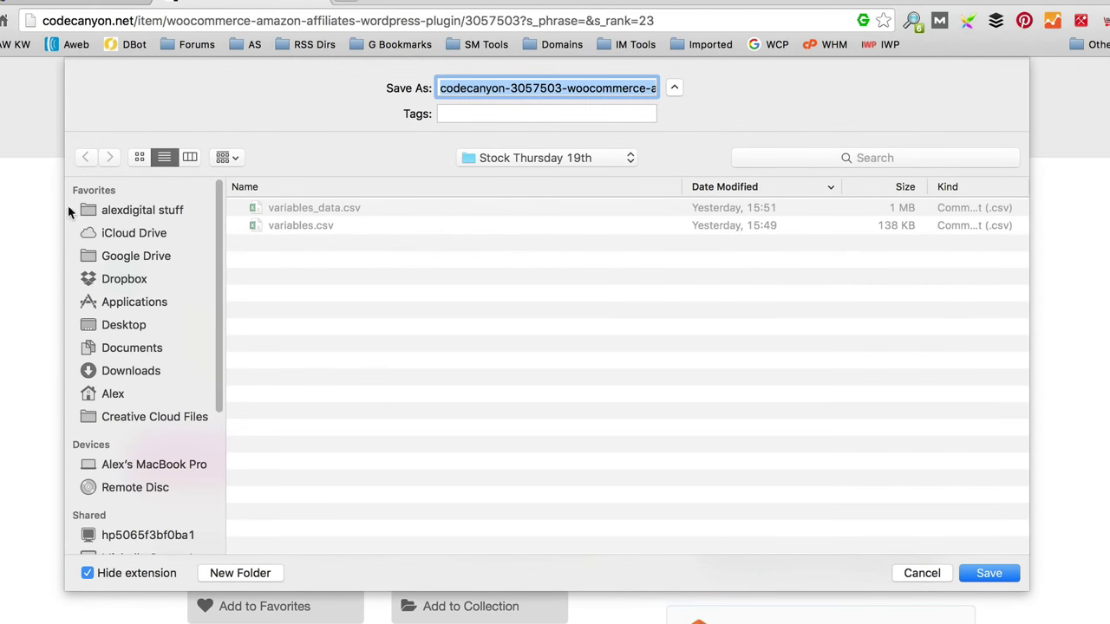
click(130, 215)
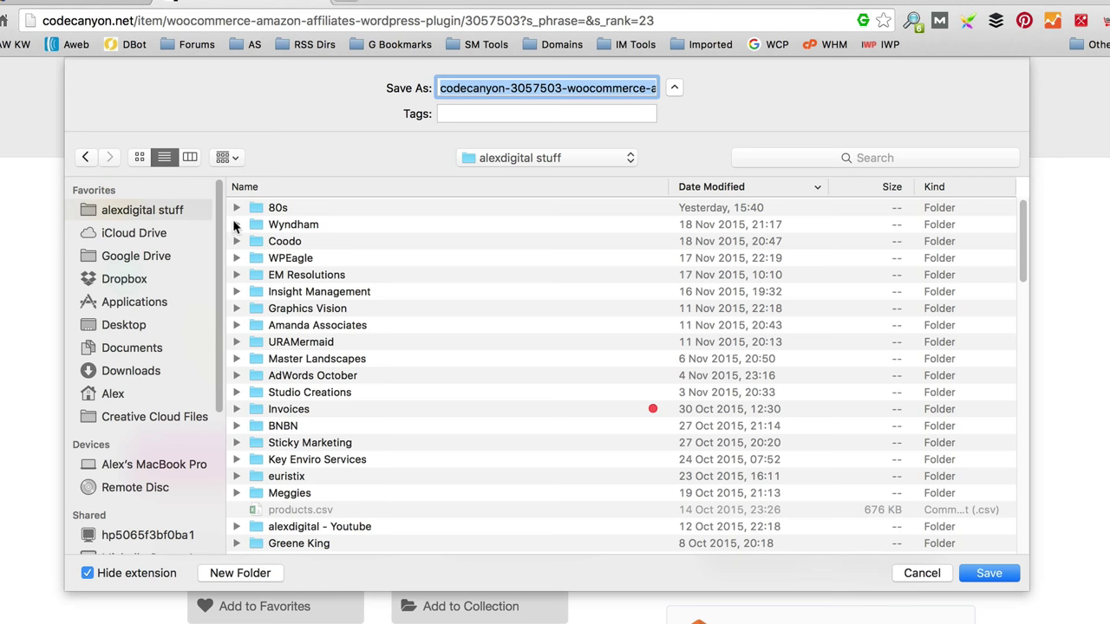
click(299, 257)
double_click(333, 263)
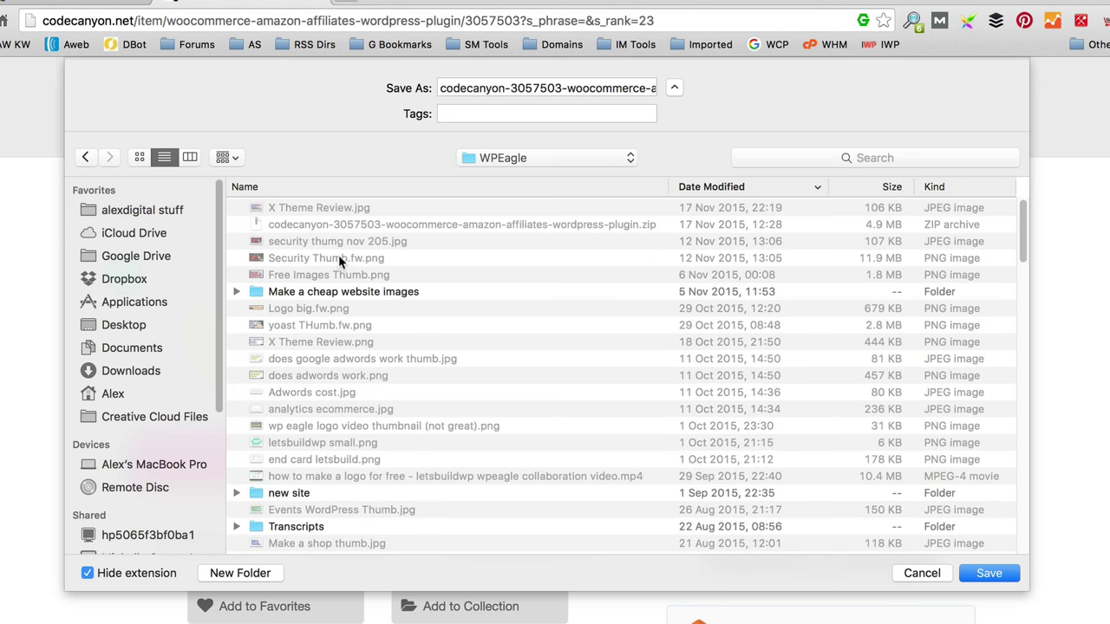
click(992, 574)
click(668, 184)
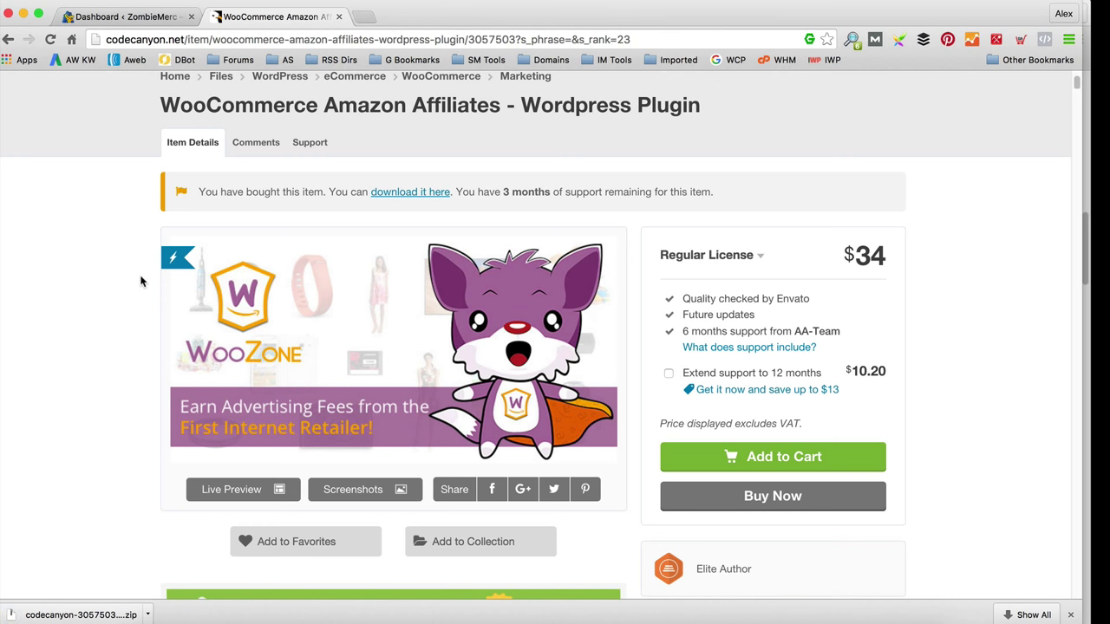
click(148, 615)
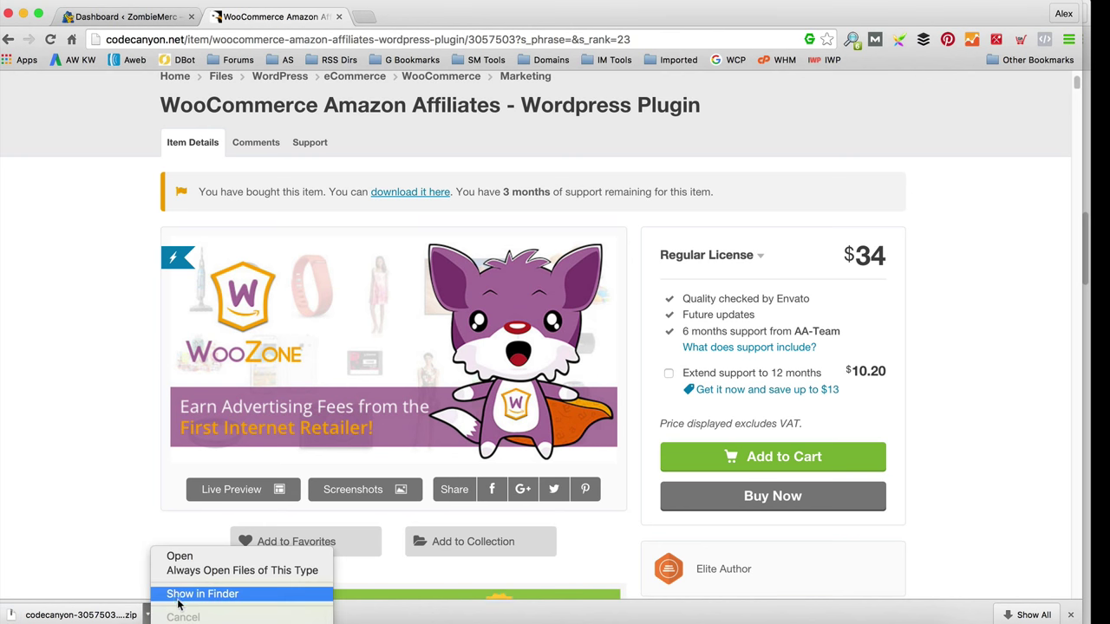
click(178, 597)
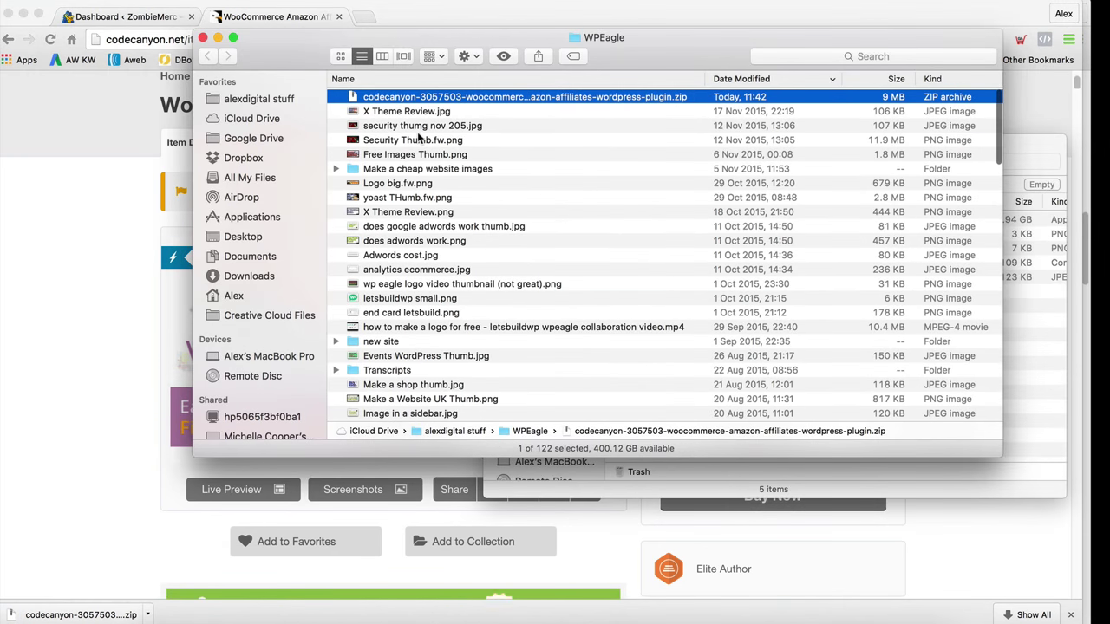
Step: Extract the downloaded plugin zip with Archive Utility
right_click(535, 97)
mouse_move(571, 120)
click(502, 119)
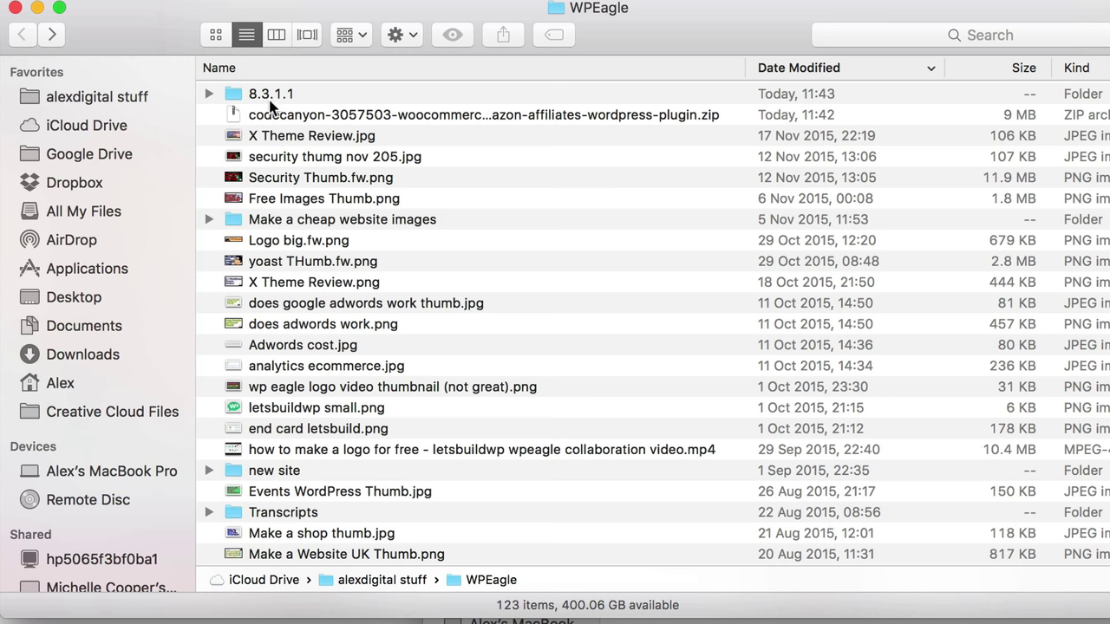
scroll(264, 109, down, 1)
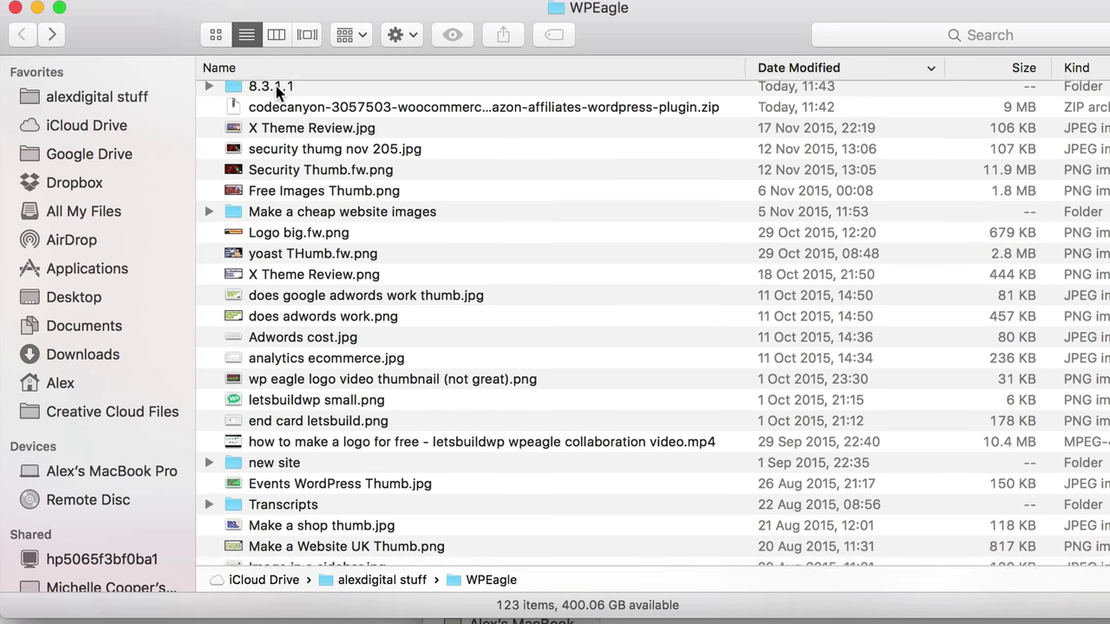
scroll(269, 95, up, 1)
Step: Open the extracted 8.3.1.1 > Plugin folder holding woozone.zip, then return to Chrome
double_click(261, 97)
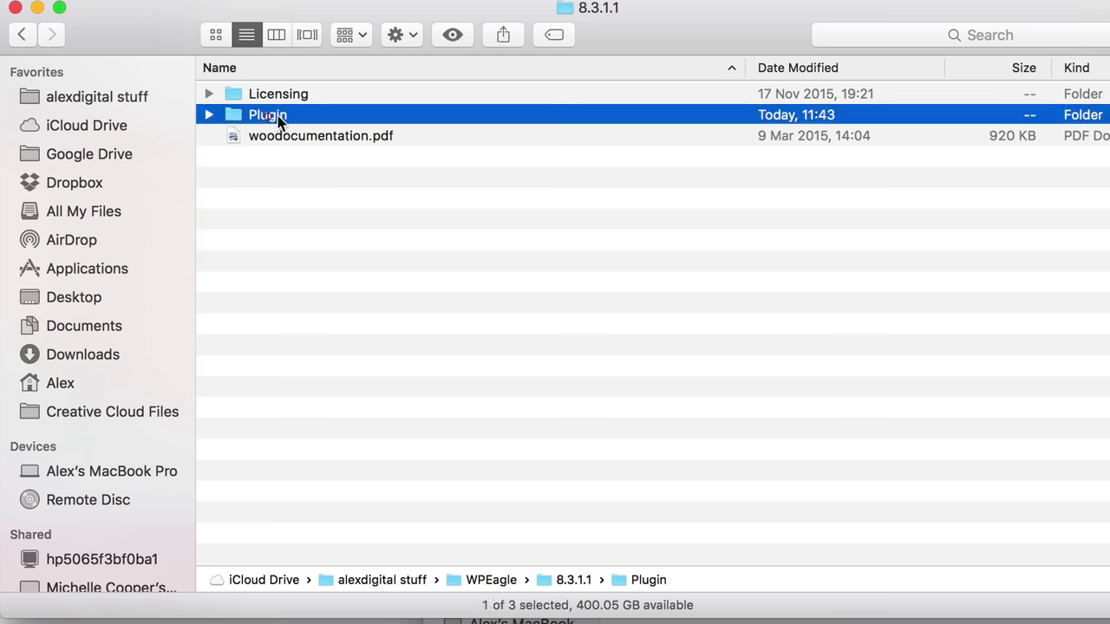
double_click(268, 116)
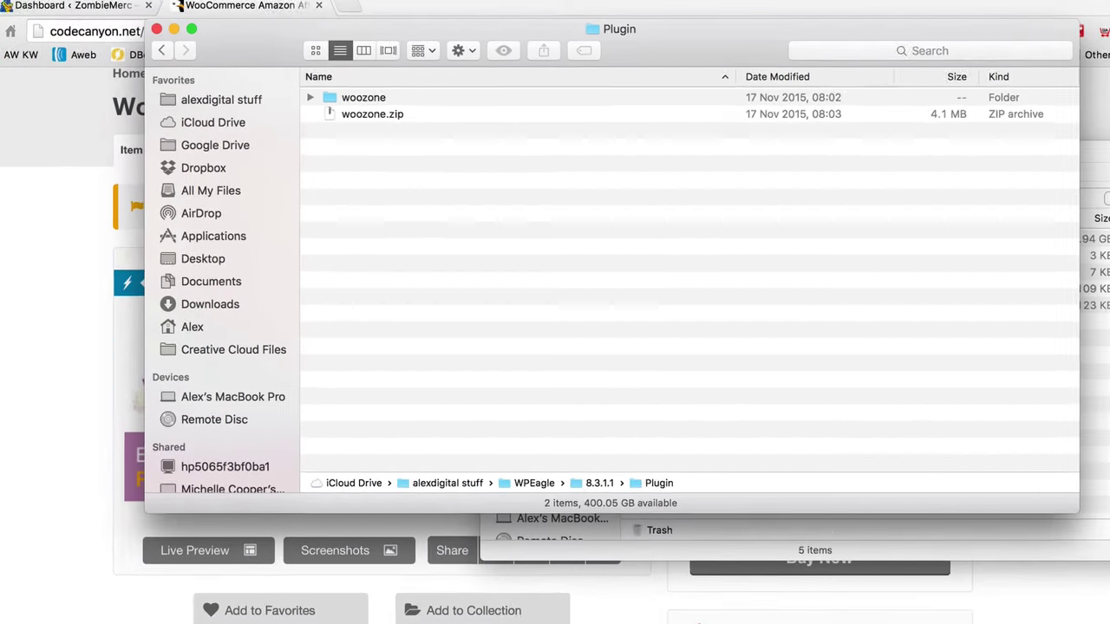
key(super+Tab)
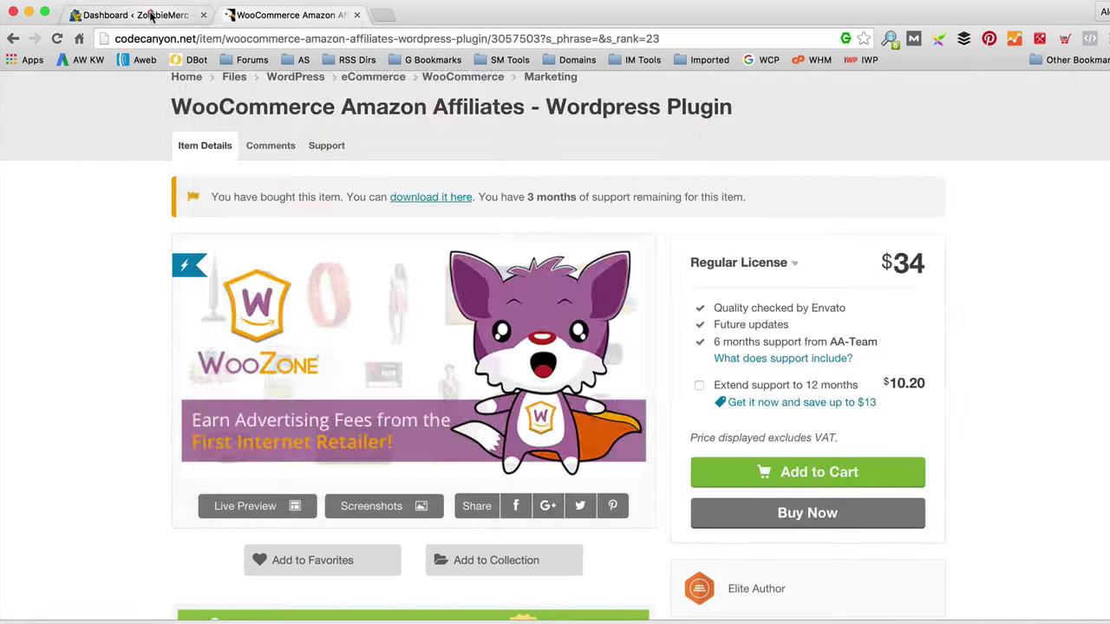
Step: Choose 8.3.1.1/Plugin/woozone.zip for upload under Plugins > Add New > Upload Plugin
click(130, 15)
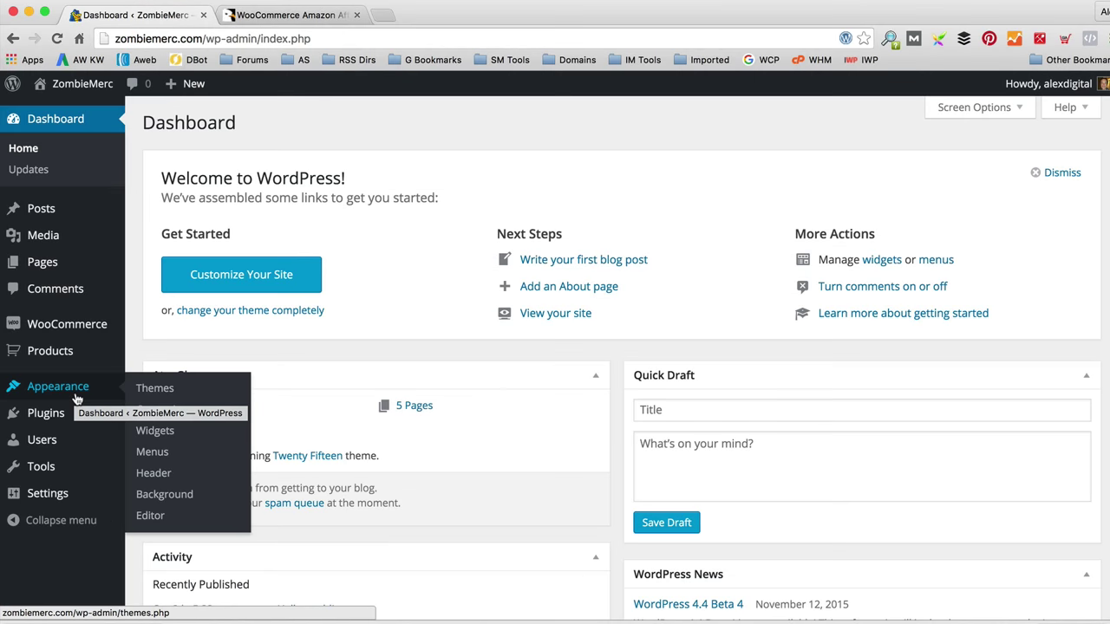
mouse_move(65, 418)
click(158, 437)
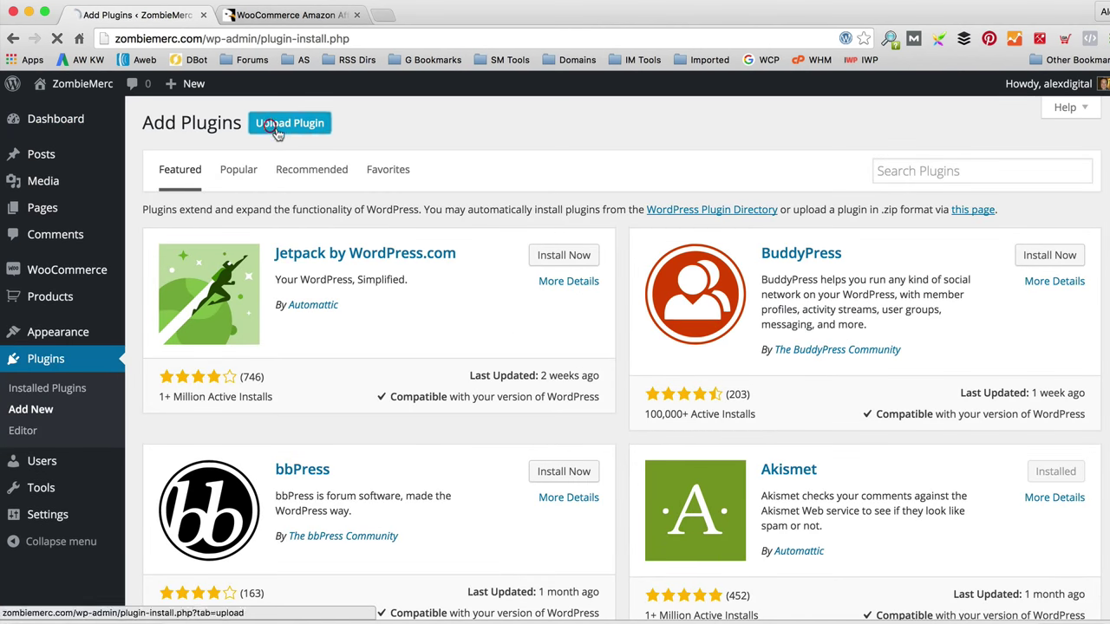
click(284, 122)
click(525, 261)
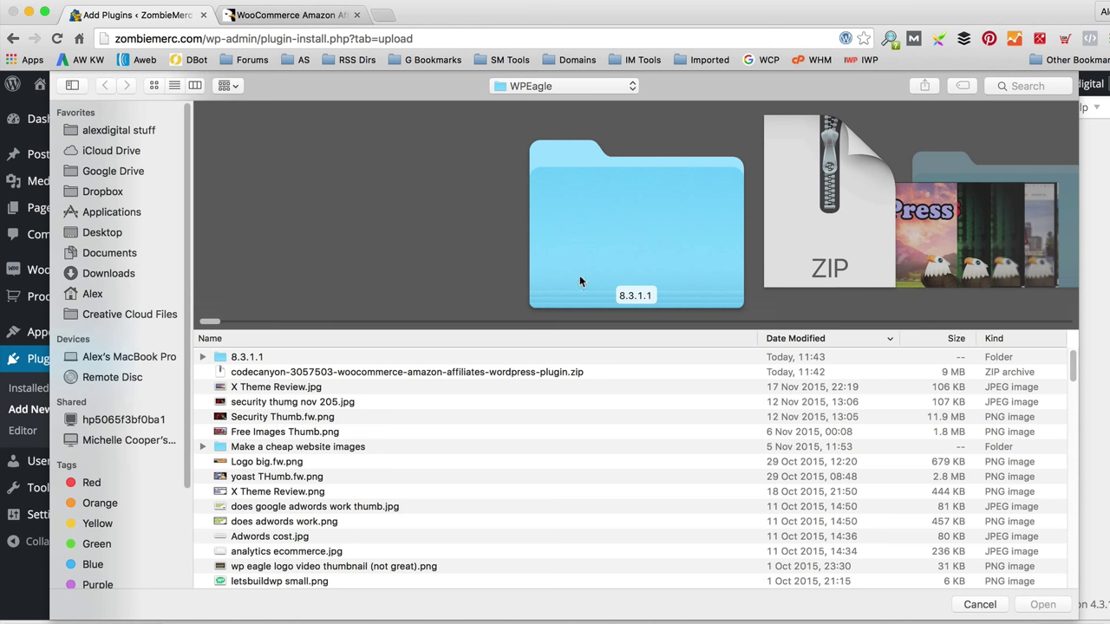
double_click(253, 357)
double_click(251, 358)
click(280, 358)
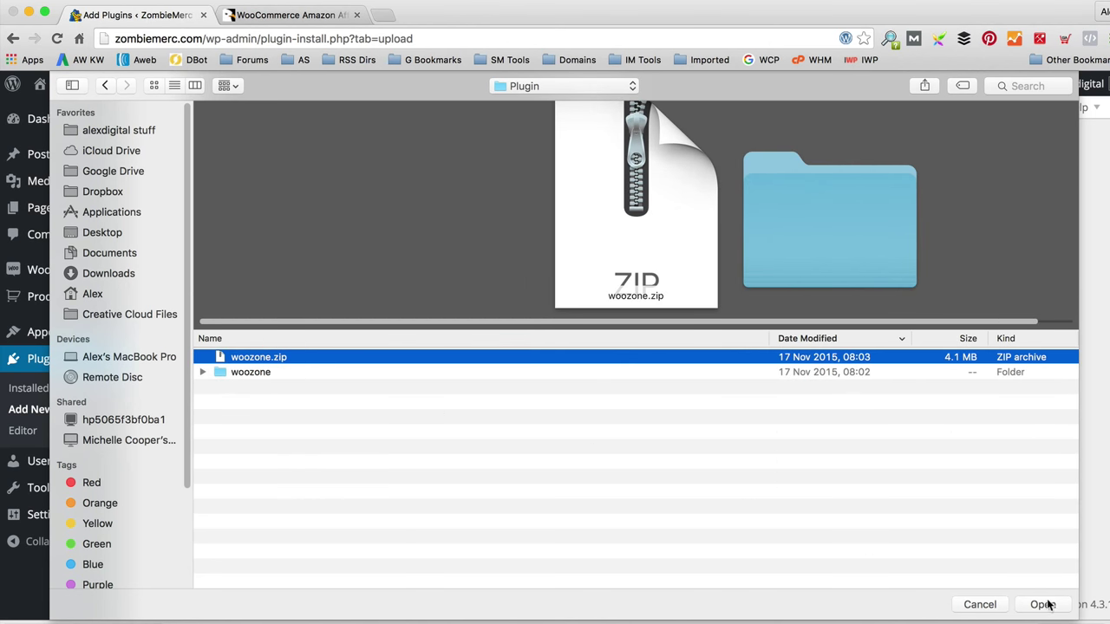
click(1044, 605)
Step: Install and activate WooZone, then select its Item Purchase Code field
click(748, 274)
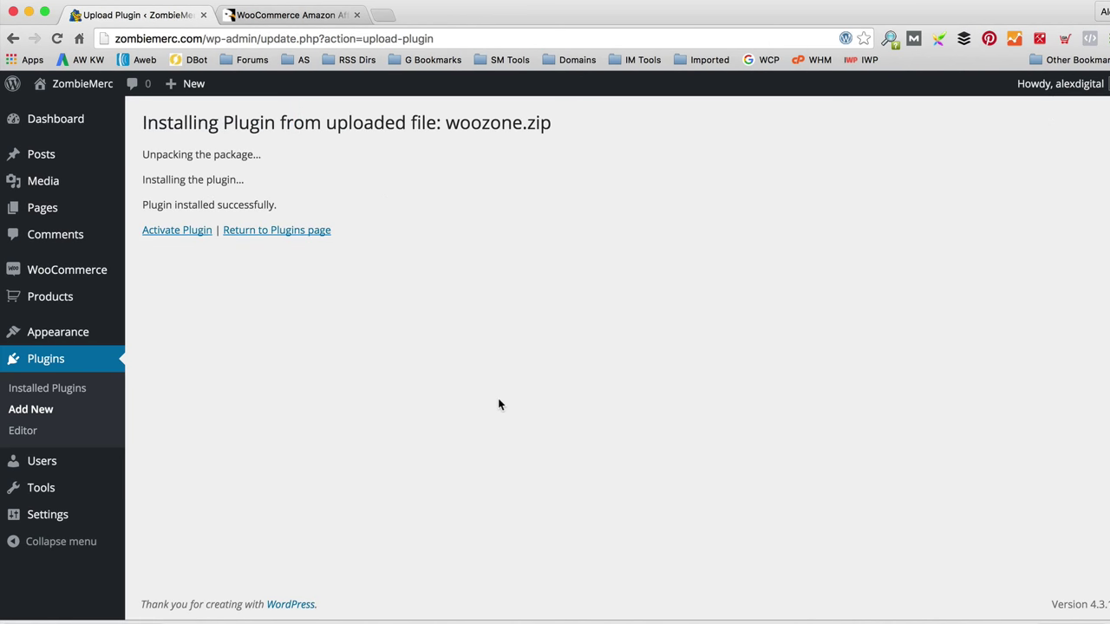
click(182, 230)
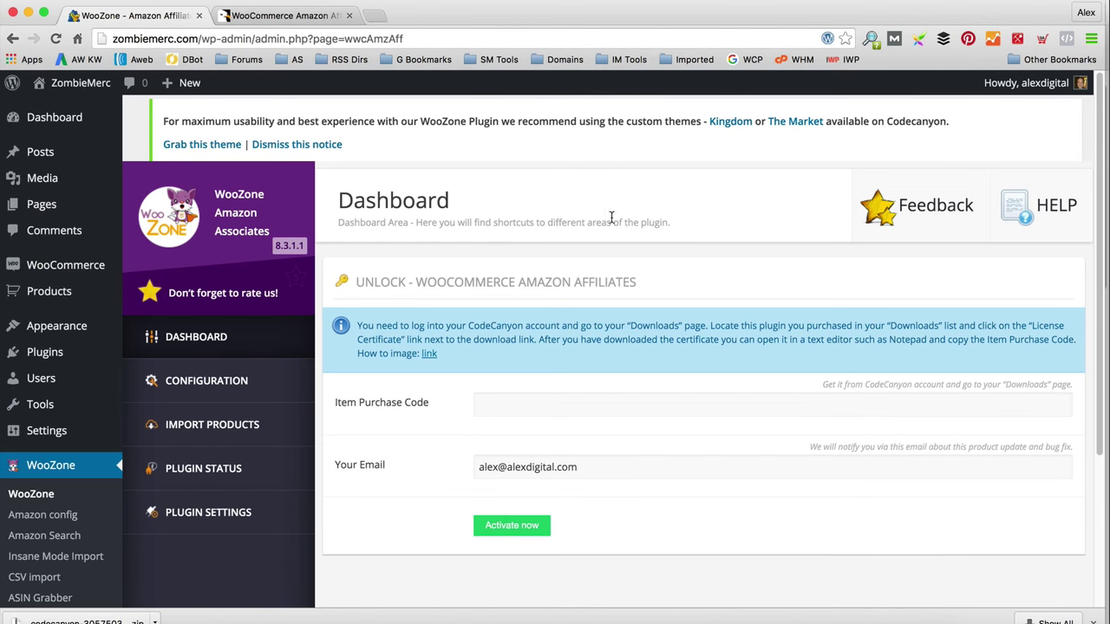
click(510, 409)
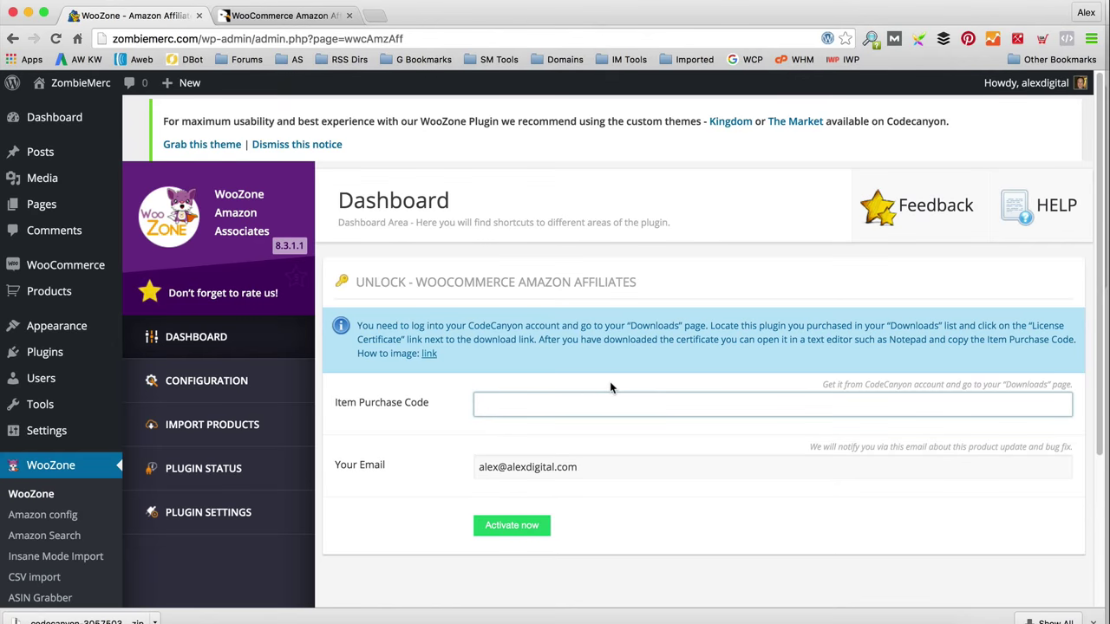
Step: Copy the purchase code from the WooZone item's CodeCanyon Support tab and return to WordPress
click(313, 16)
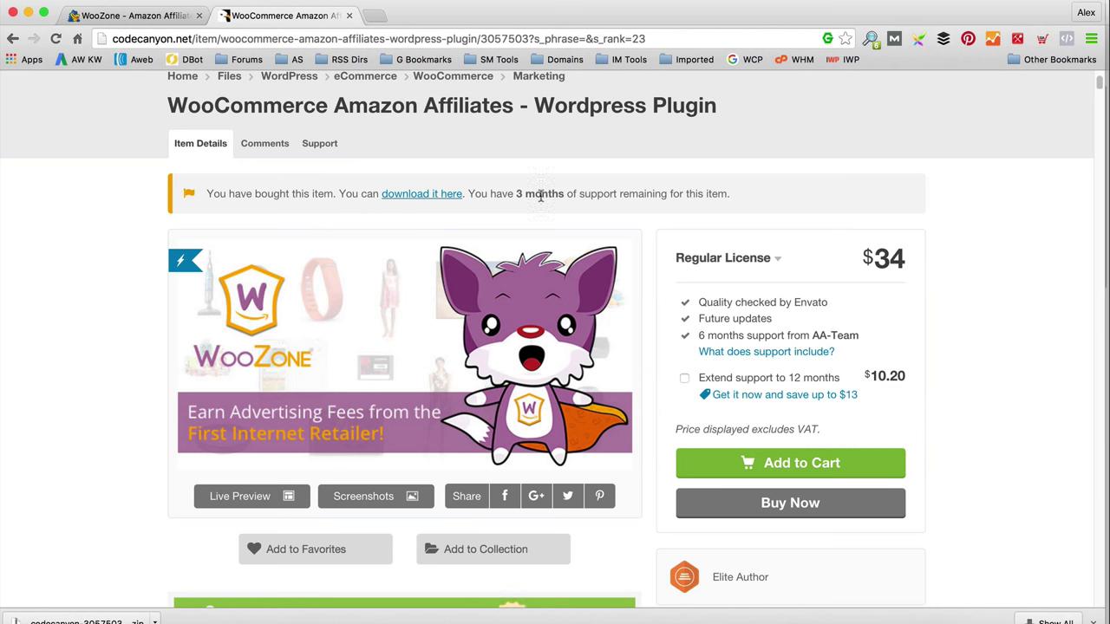
click(320, 144)
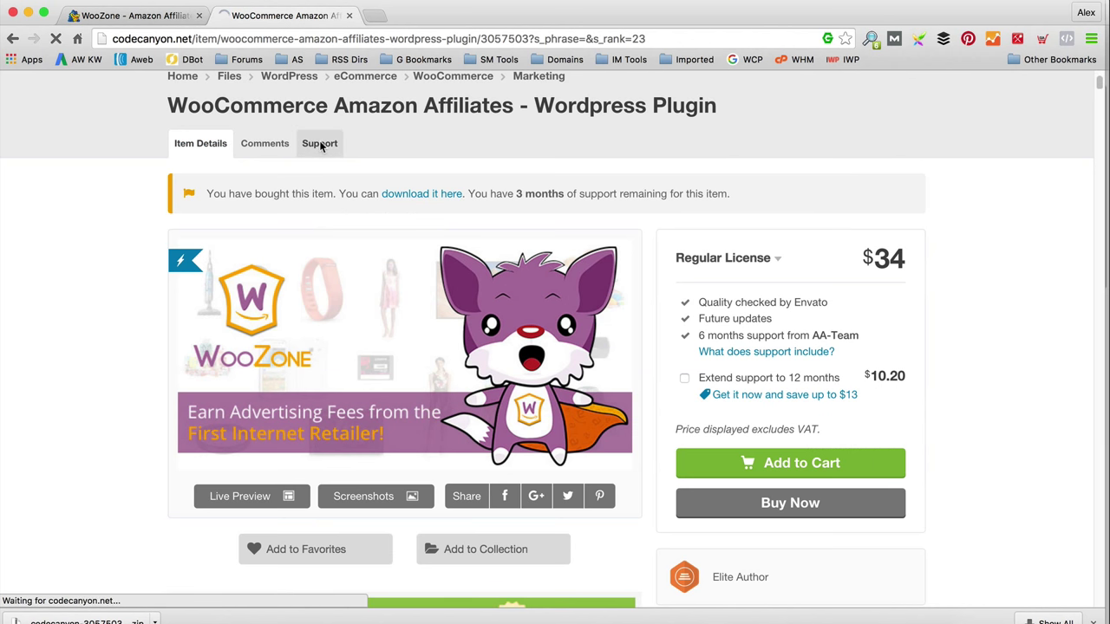
scroll(499, 275, down, 6)
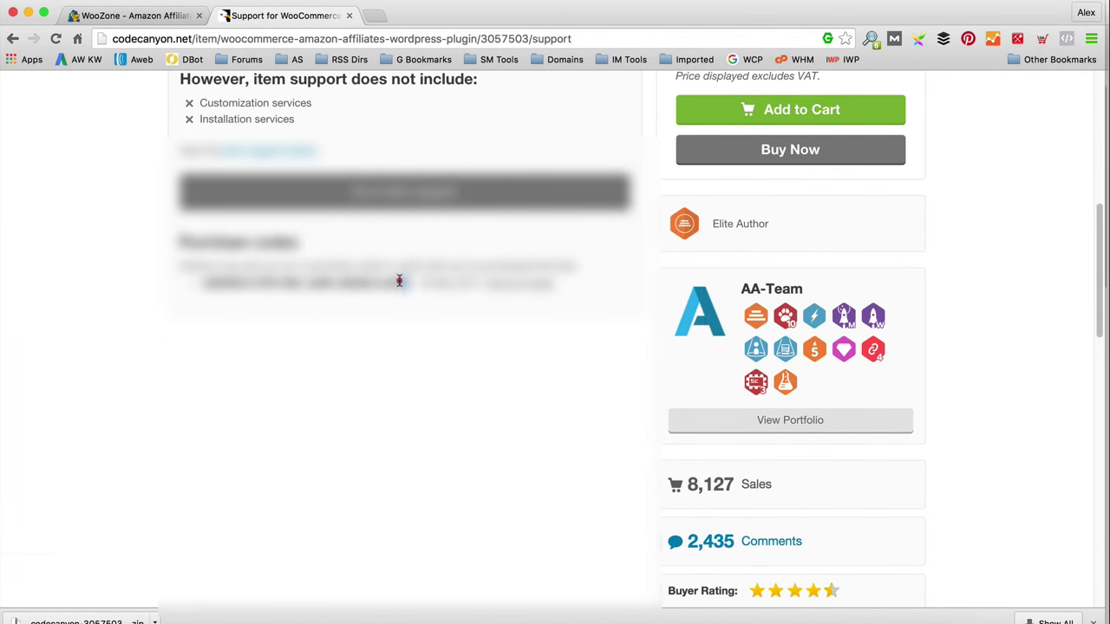
drag(402, 285, 198, 284)
right_click(222, 287)
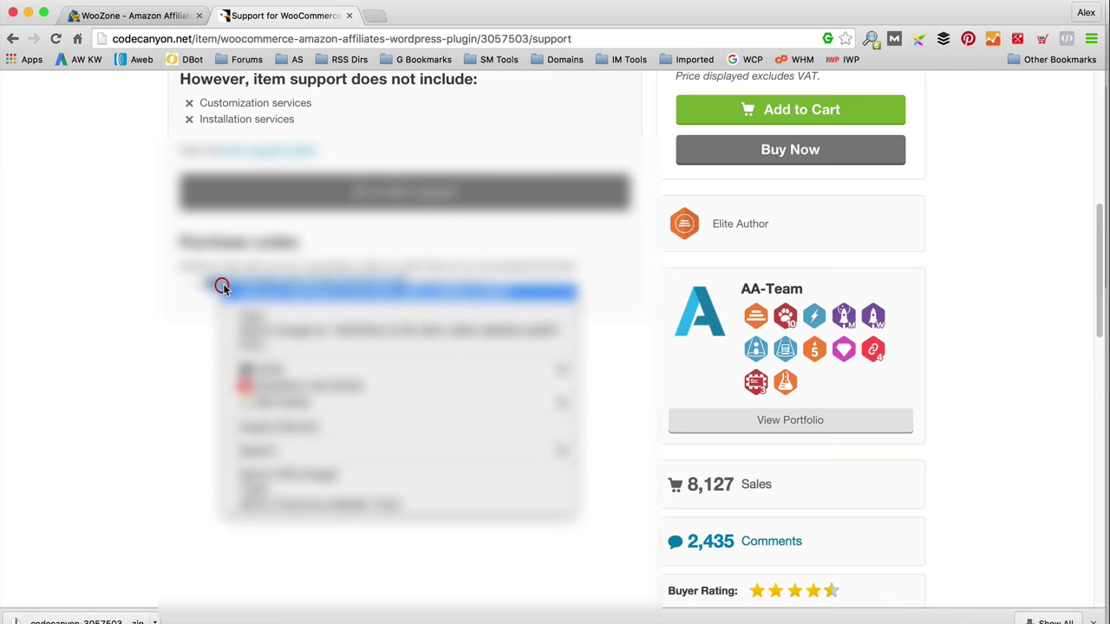
click(258, 314)
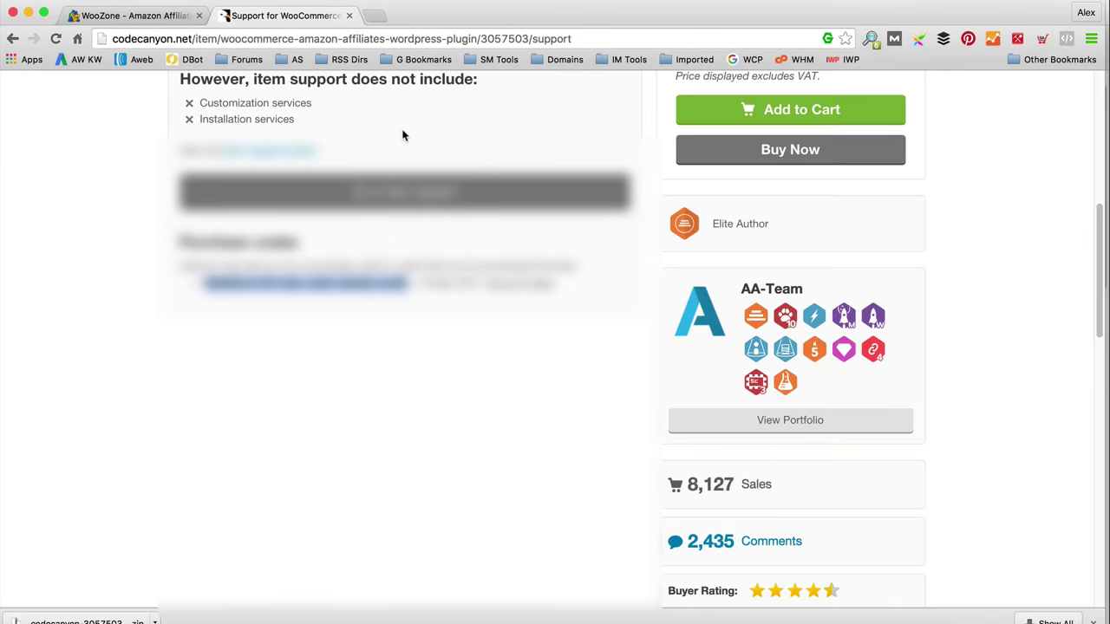
click(143, 15)
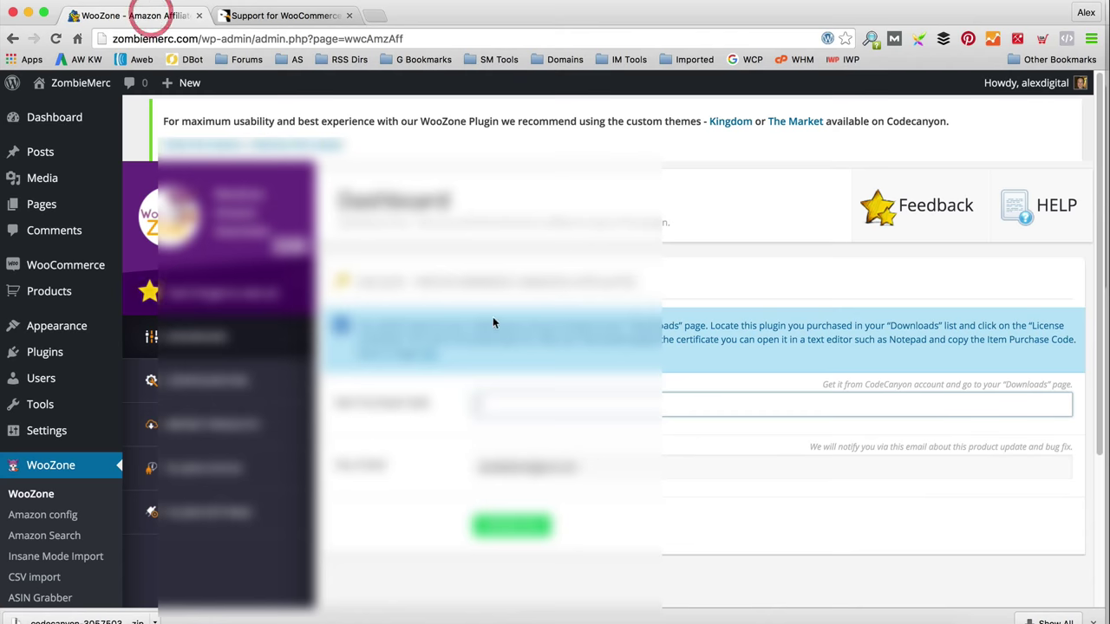
Step: Paste the purchase code into WooZone's Item Purchase Code field to unlock the plugin
right_click(501, 401)
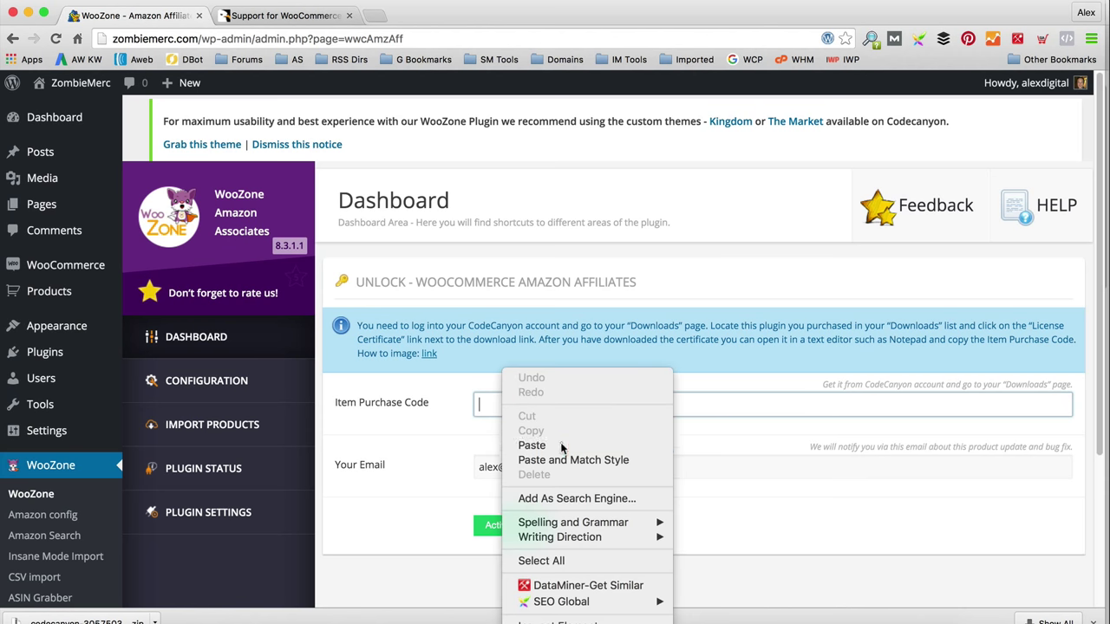
click(561, 439)
scroll(522, 534, down, 1)
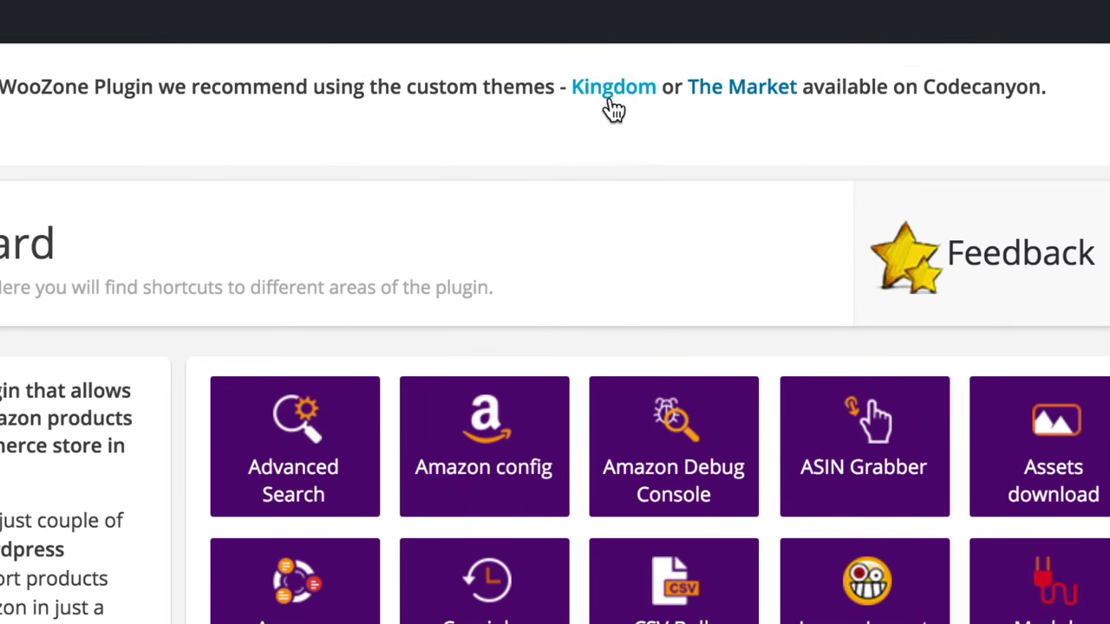
Step: Open the Kingdom theme's CodeCanyon page from the WooZone notice and launch its Live Preview
click(617, 89)
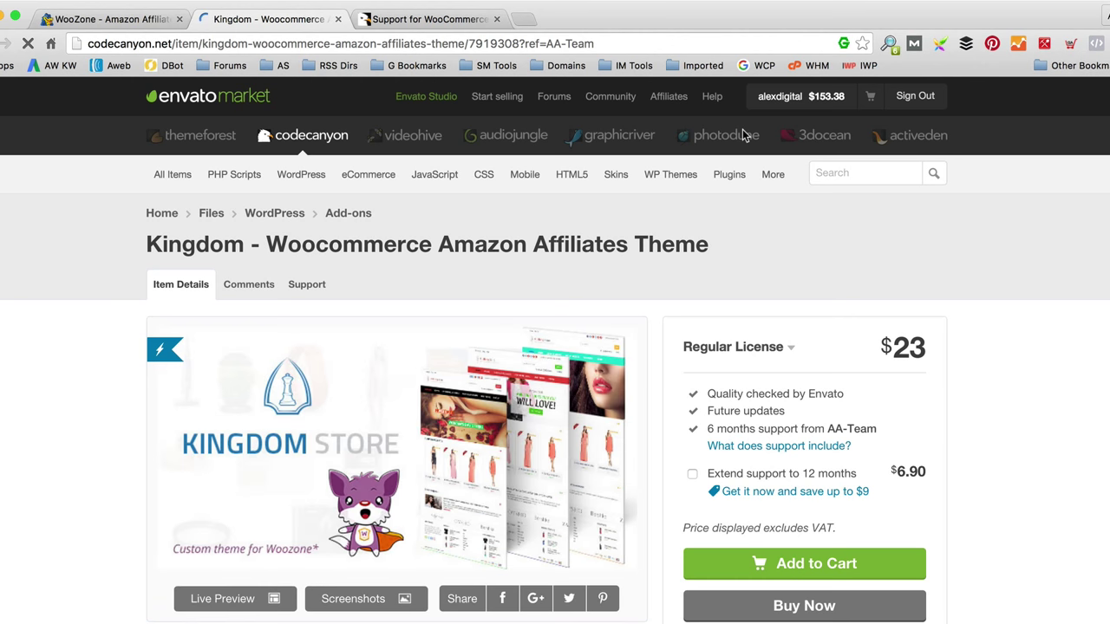
scroll(413, 268, down, 3)
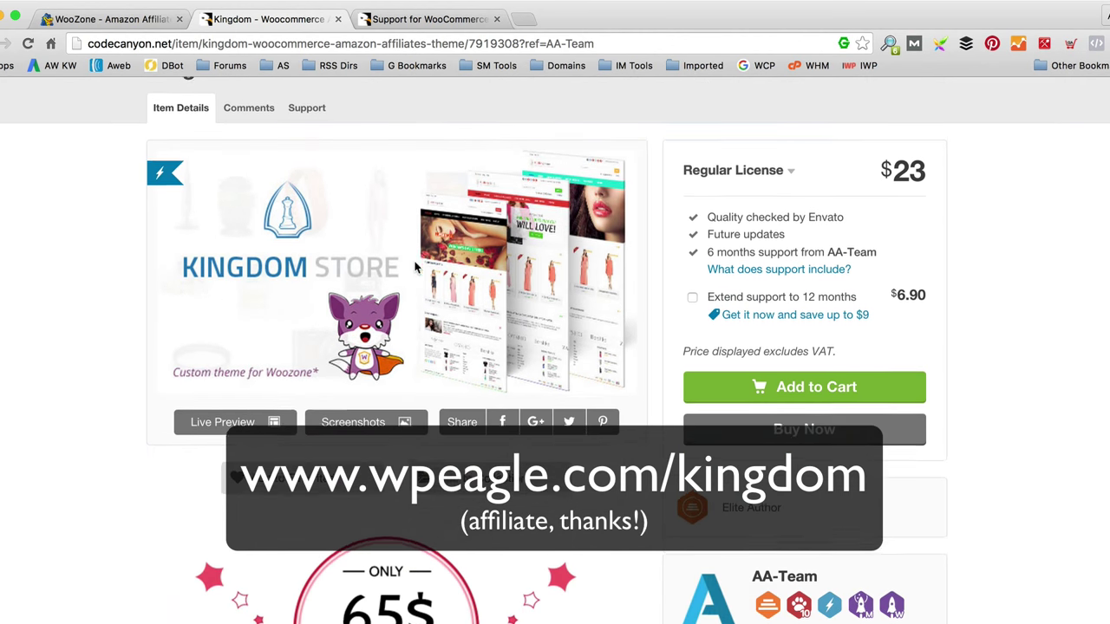
click(227, 418)
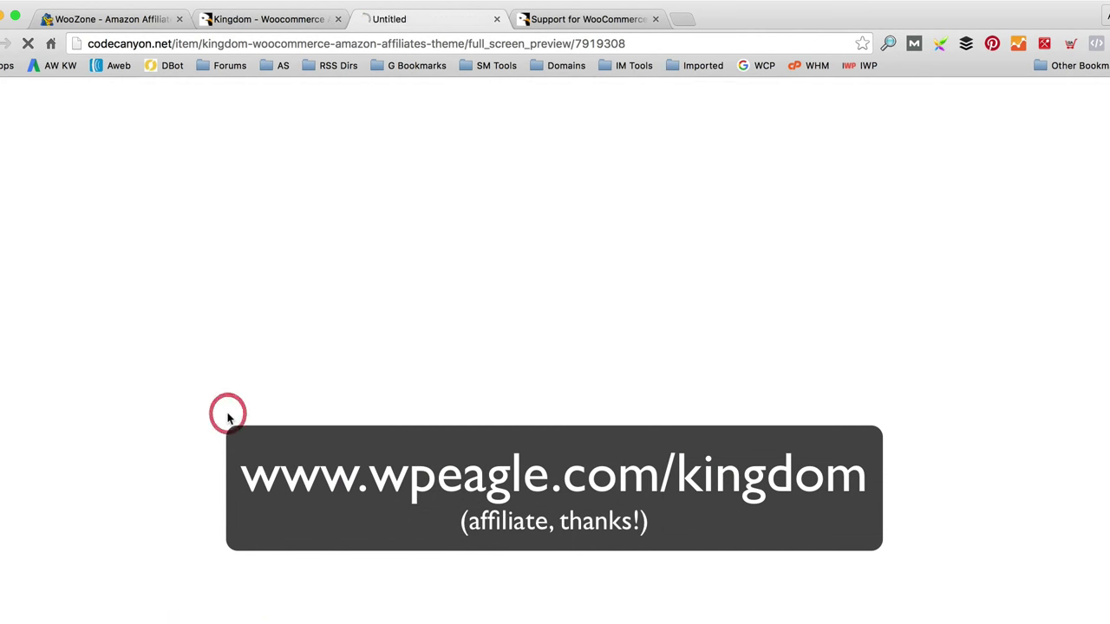
Step: Browse the Gaming Store demo, scrolling through its featured products
scroll(423, 364, down, 3)
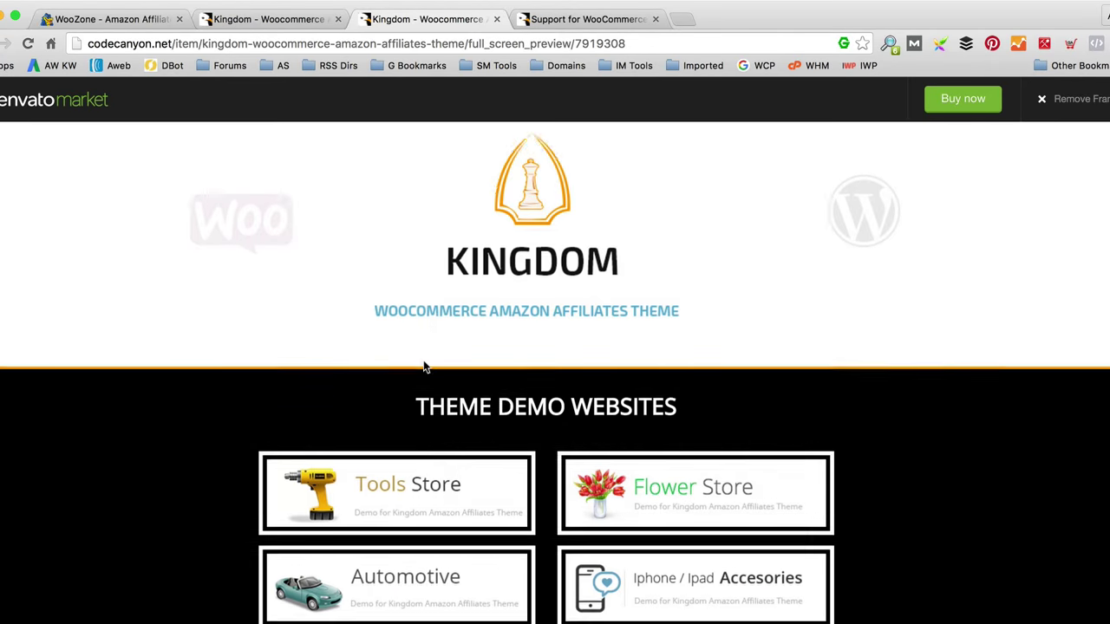
scroll(760, 354, down, 3)
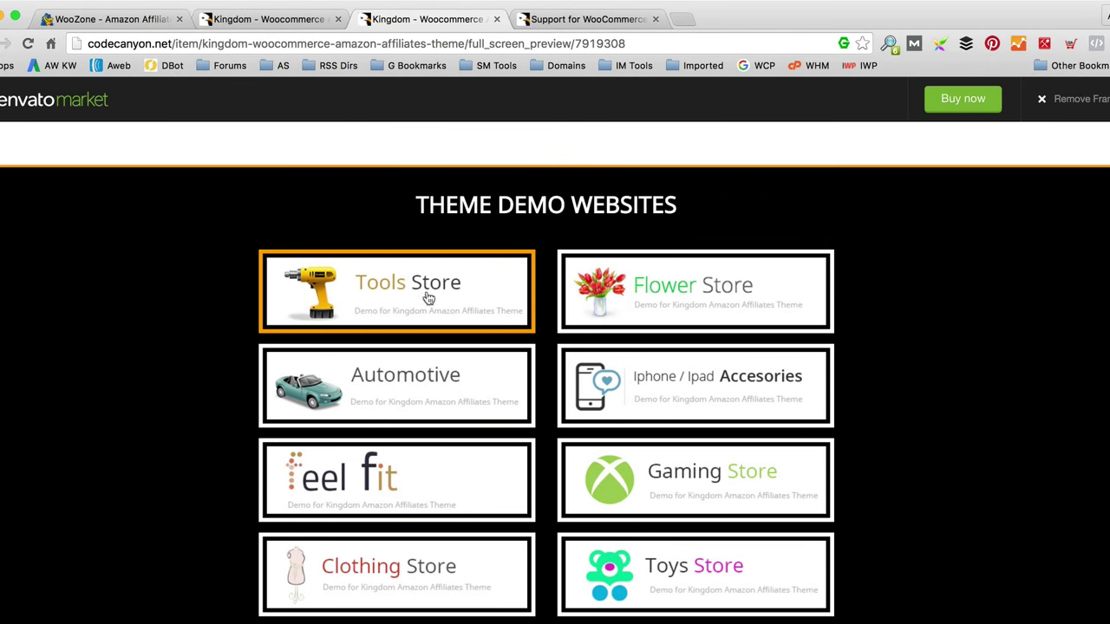
click(642, 509)
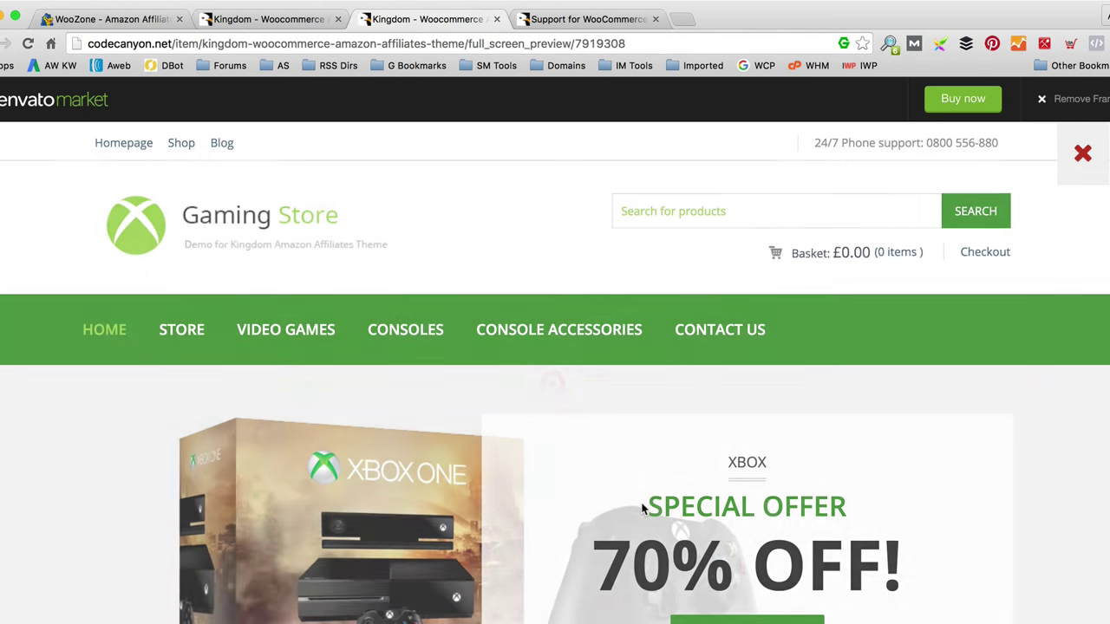
scroll(574, 380, down, 5)
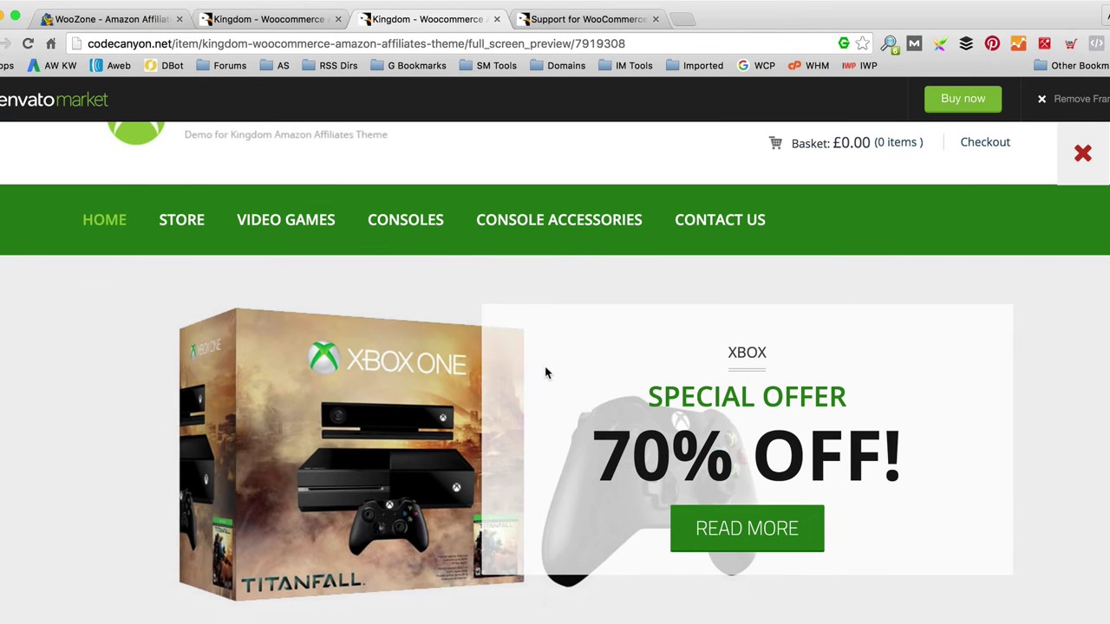
scroll(359, 305, down, 5)
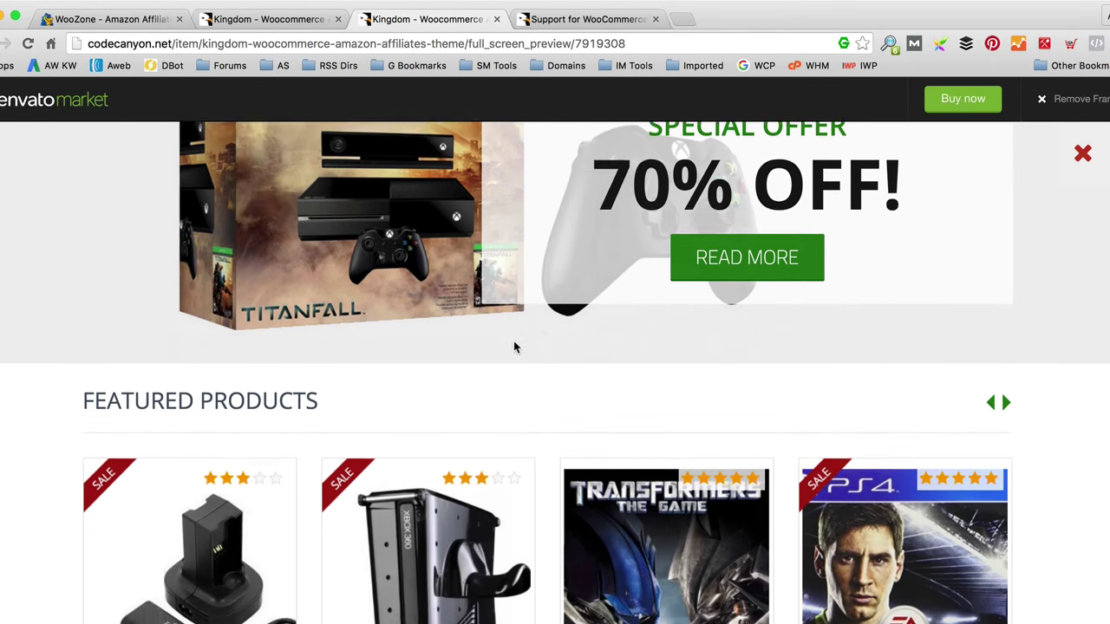
scroll(514, 347, down, 3)
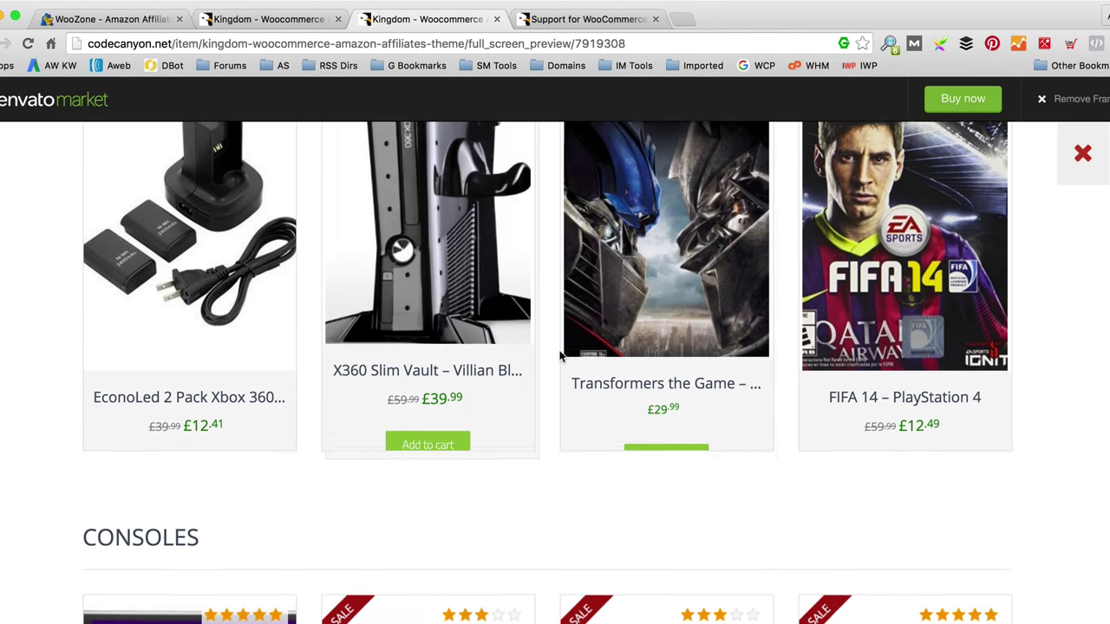
scroll(735, 457, down, 10)
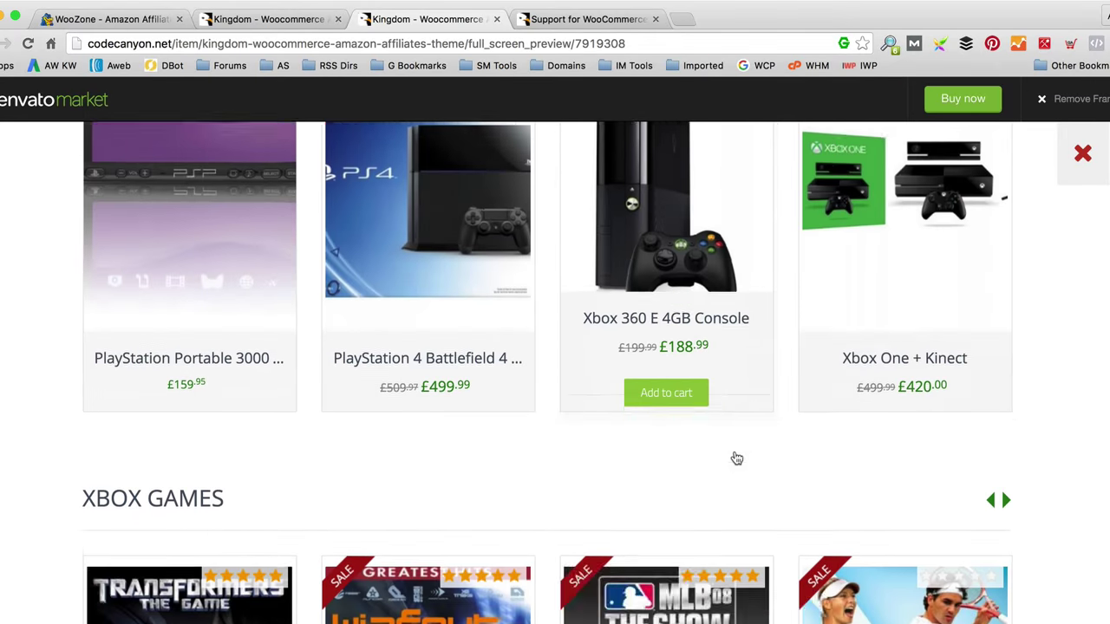
scroll(735, 451, up, 15)
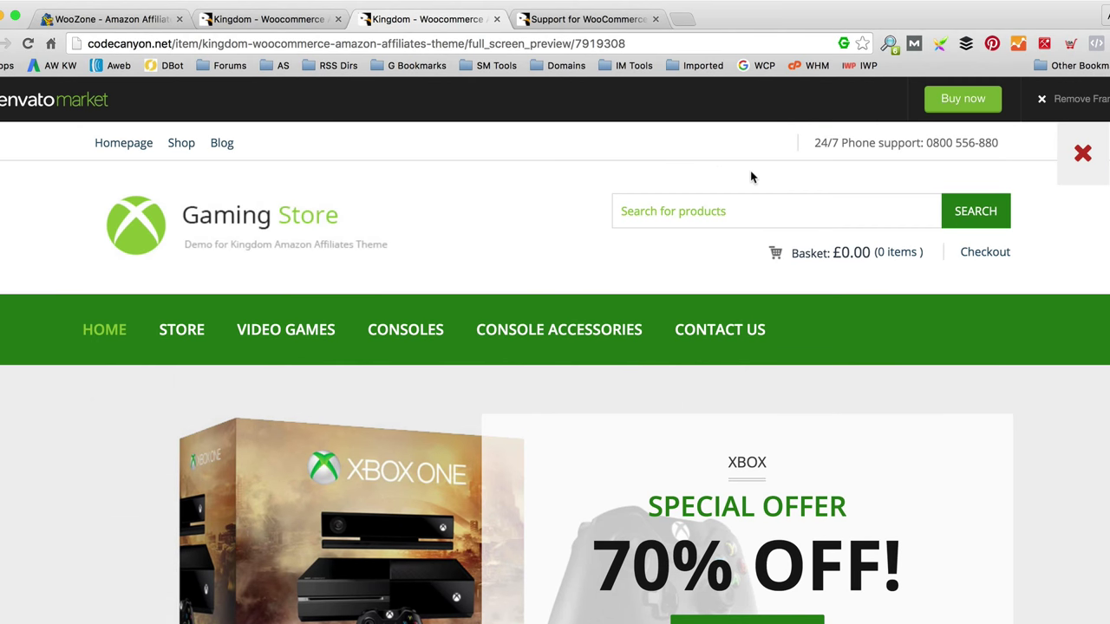
Step: Buy the Kingdom WooCommerce Amazon Affiliates theme for $23 using Envato account credit
click(960, 101)
mouse_move(575, 173)
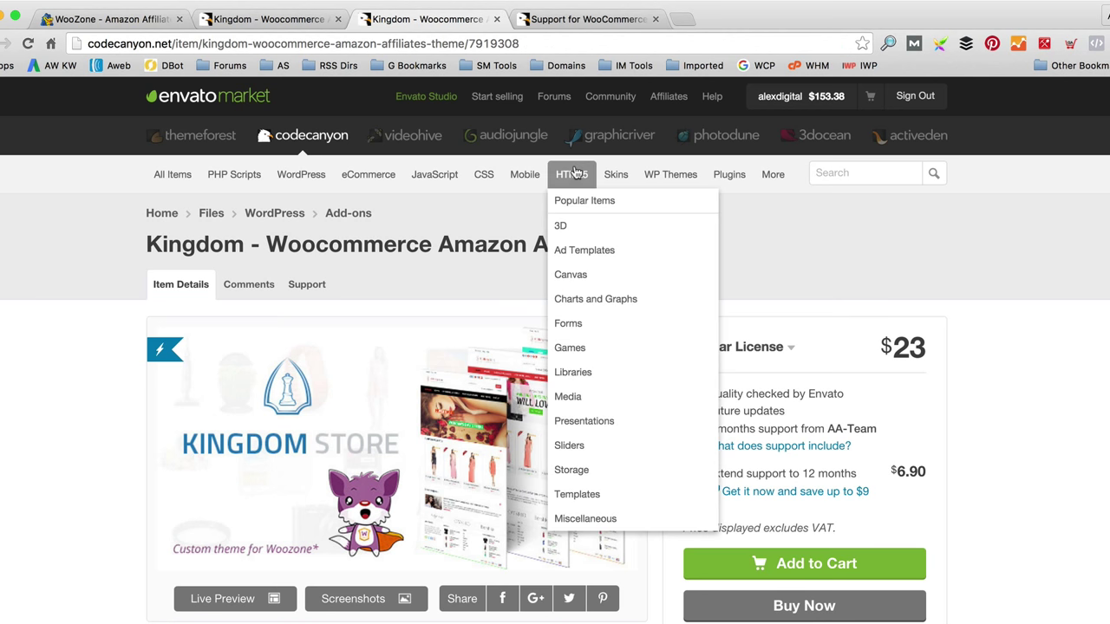
scroll(803, 381, down, 2)
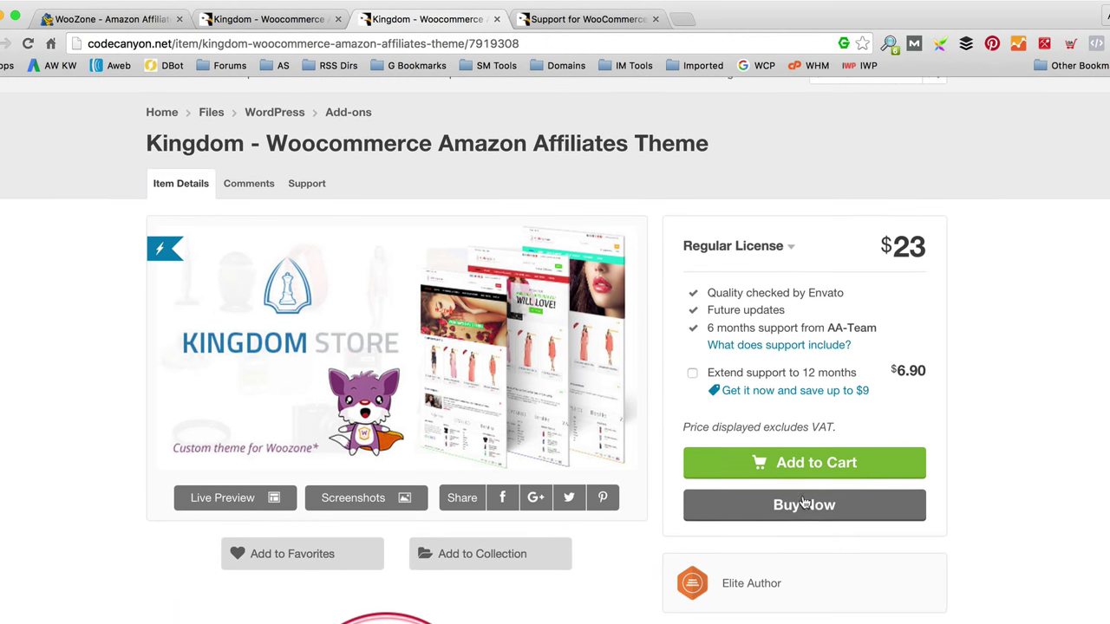
click(803, 504)
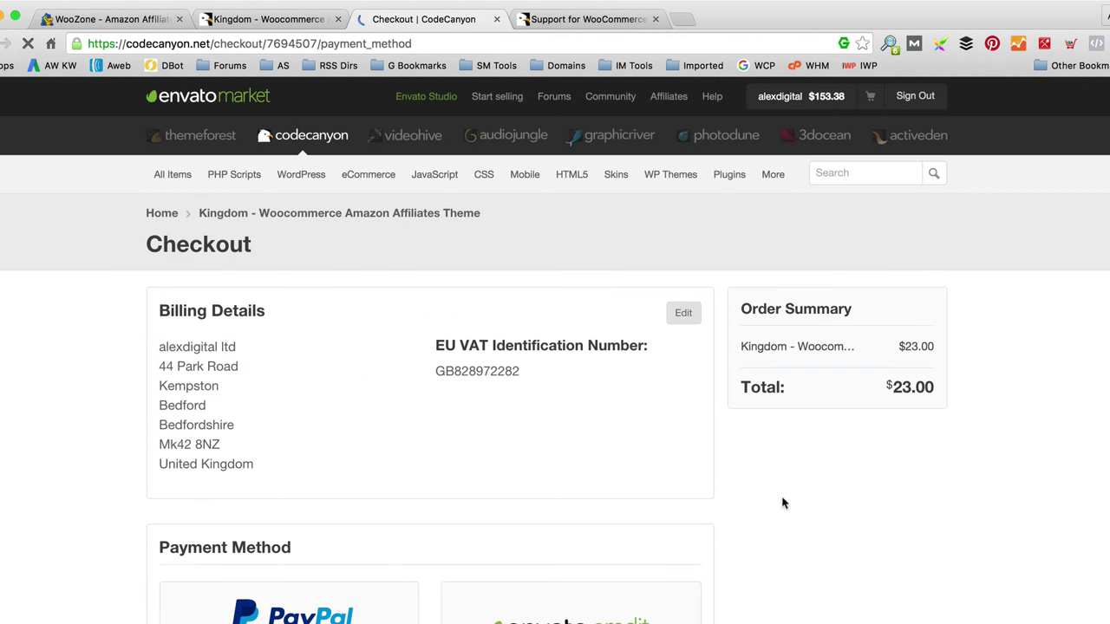
scroll(599, 402, down, 5)
click(471, 448)
scroll(476, 448, down, 5)
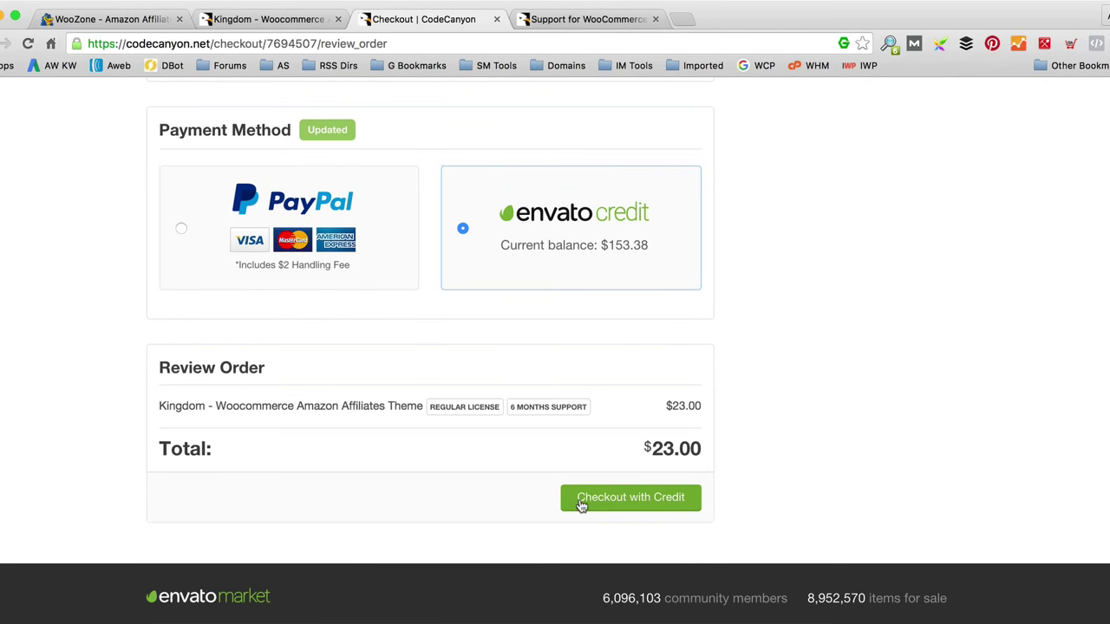
click(603, 499)
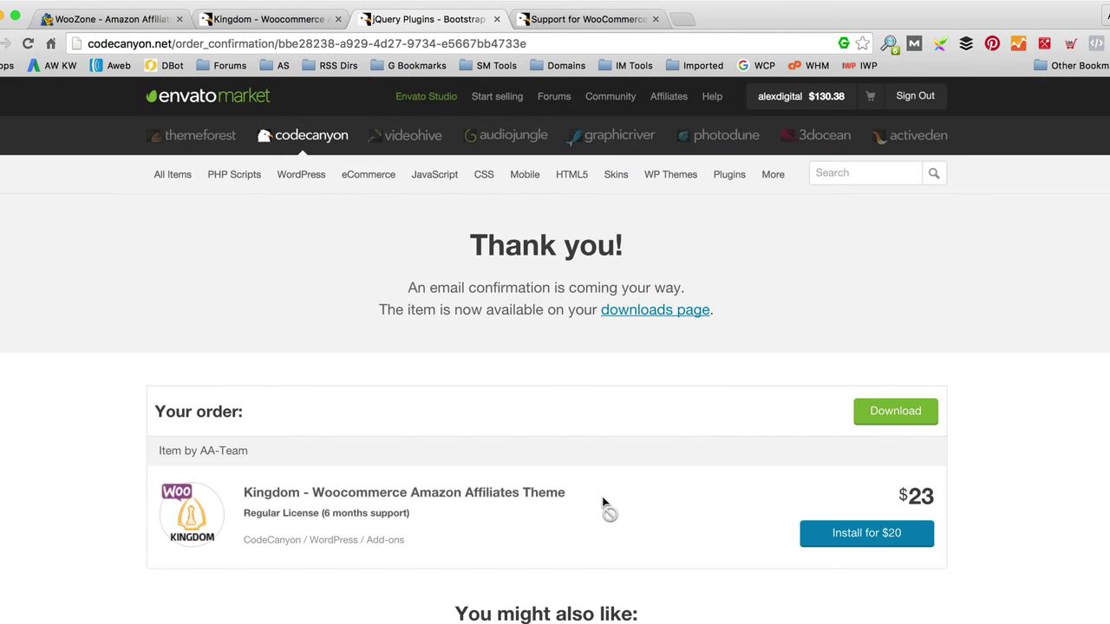
Step: Download the 19.1 MB Kingdom theme zip into WPEagle and show it in Finder
click(874, 414)
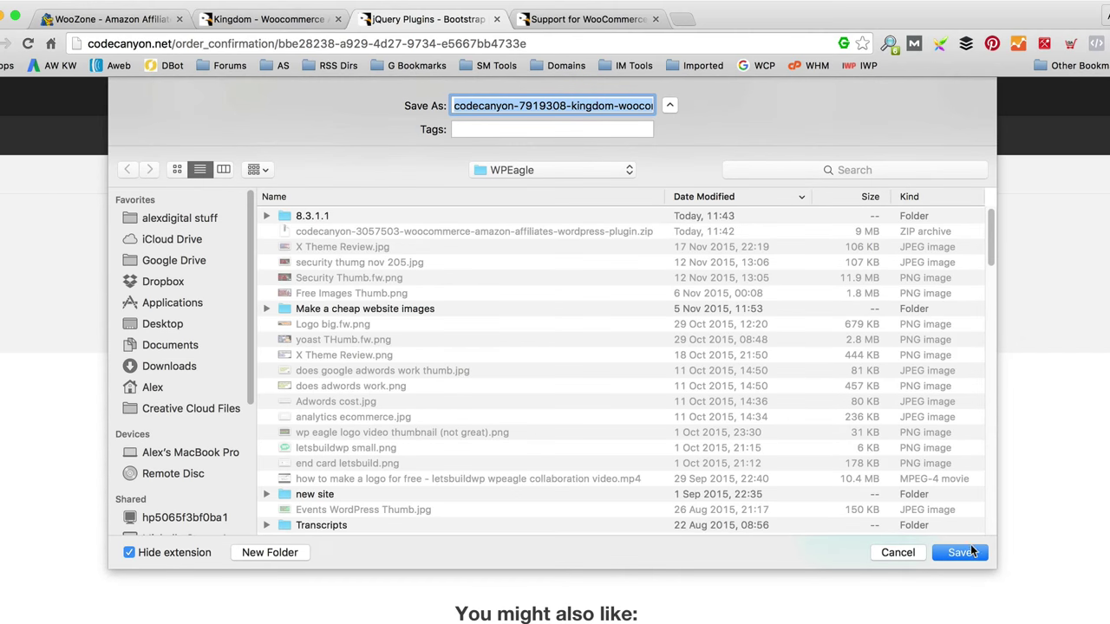
click(965, 548)
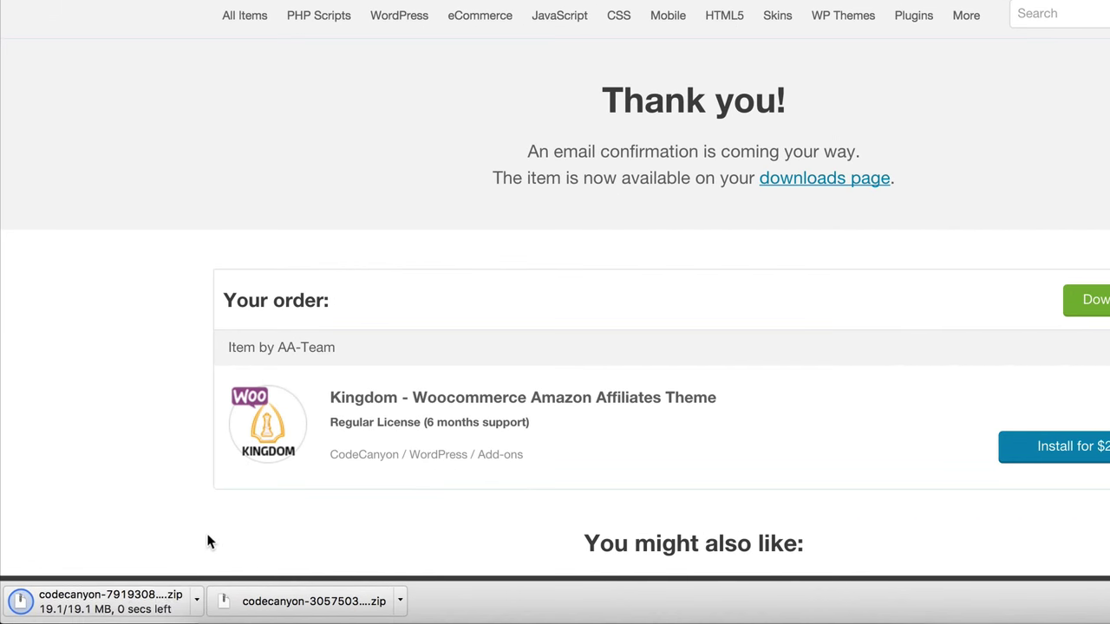
click(197, 601)
click(227, 573)
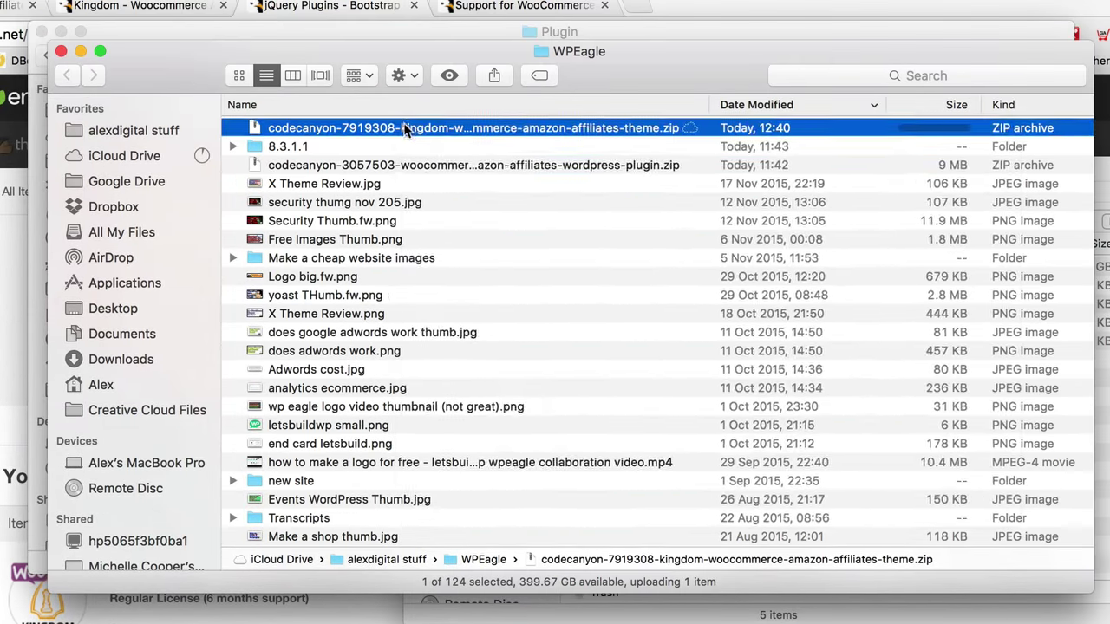
Step: Unzip the Kingdom theme archive with Archive Utility and open the extracted 1.6 folder
right_click(627, 0)
mouse_move(632, 0)
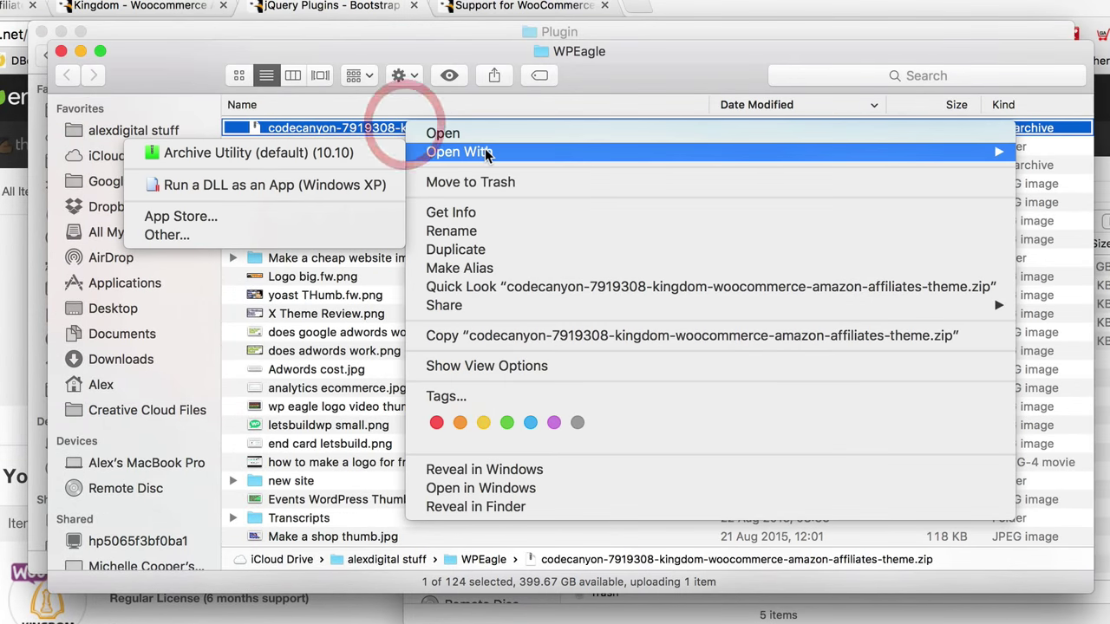
click(209, 152)
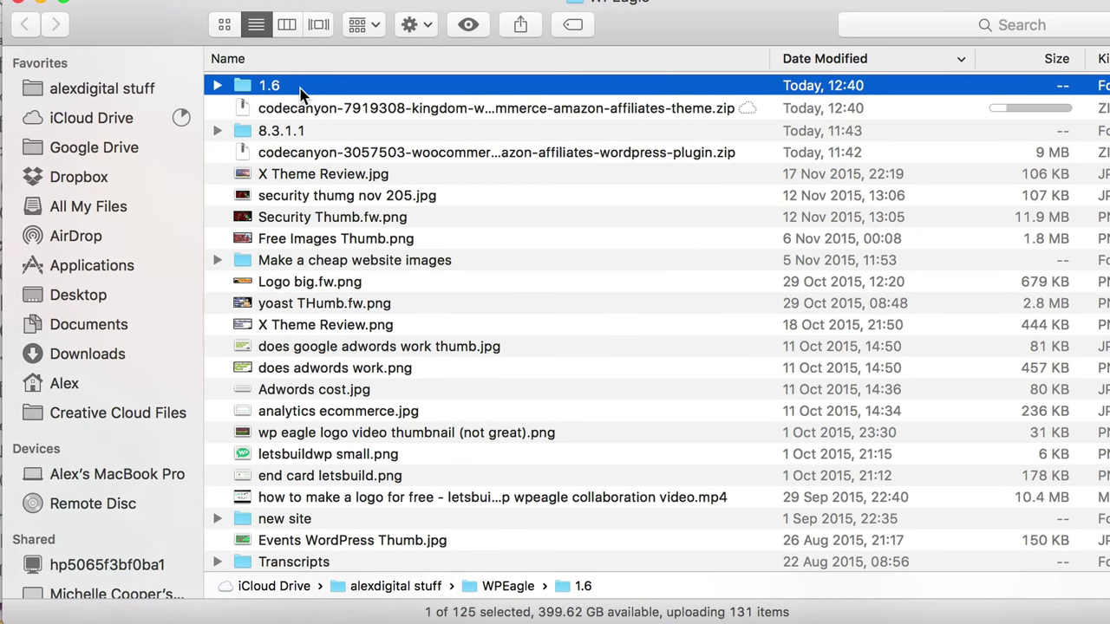
double_click(300, 88)
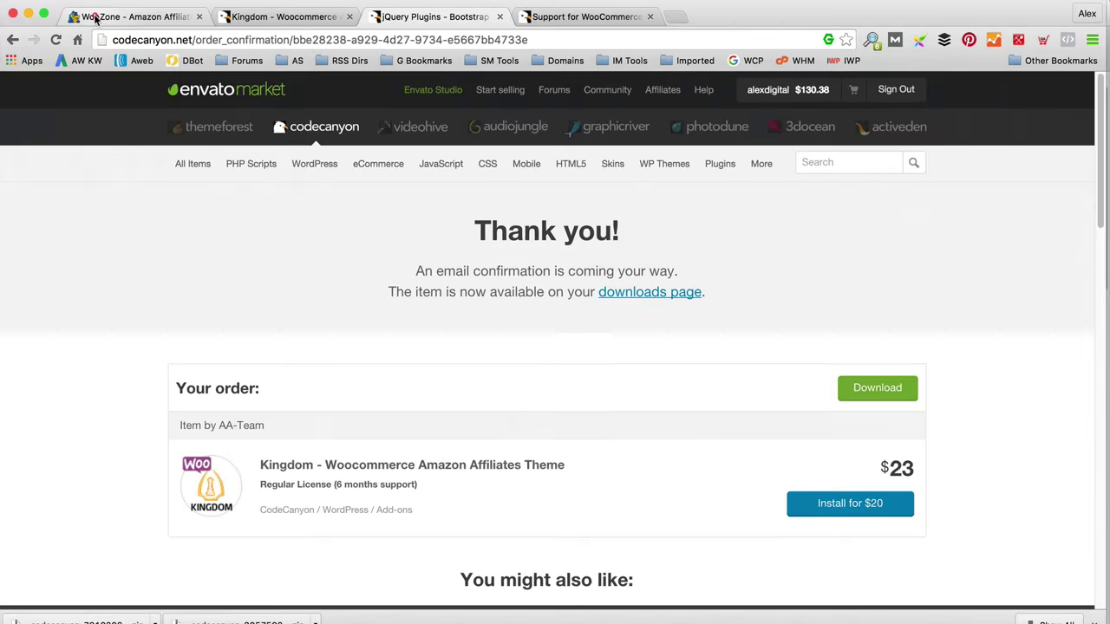
Step: Go to Appearance > Themes > Add New > Upload Theme in WordPress
click(95, 16)
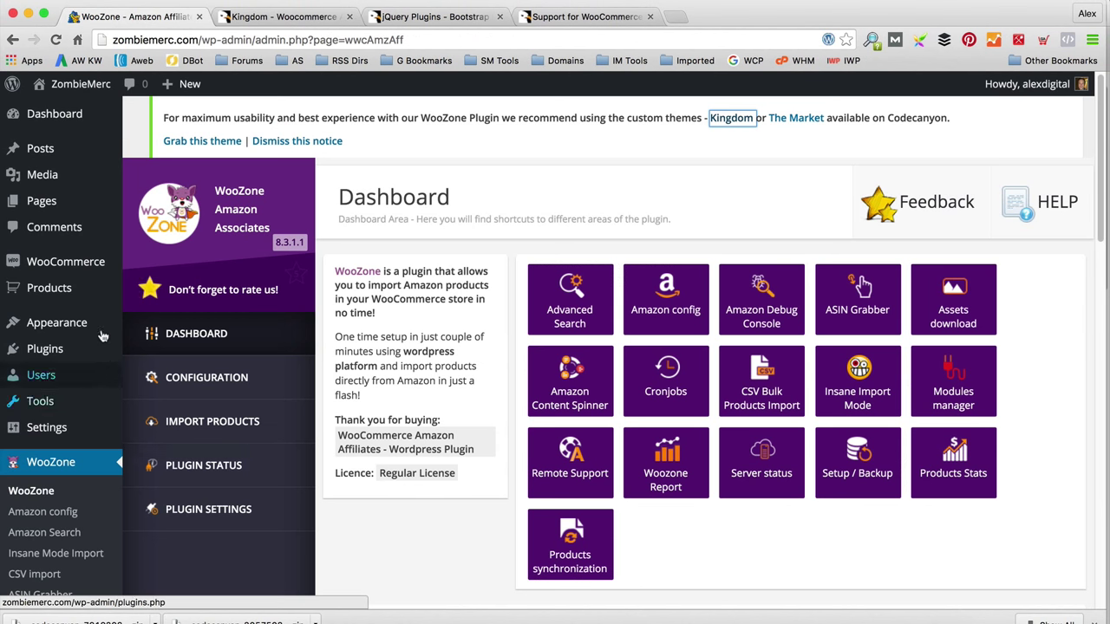
mouse_move(87, 328)
click(189, 330)
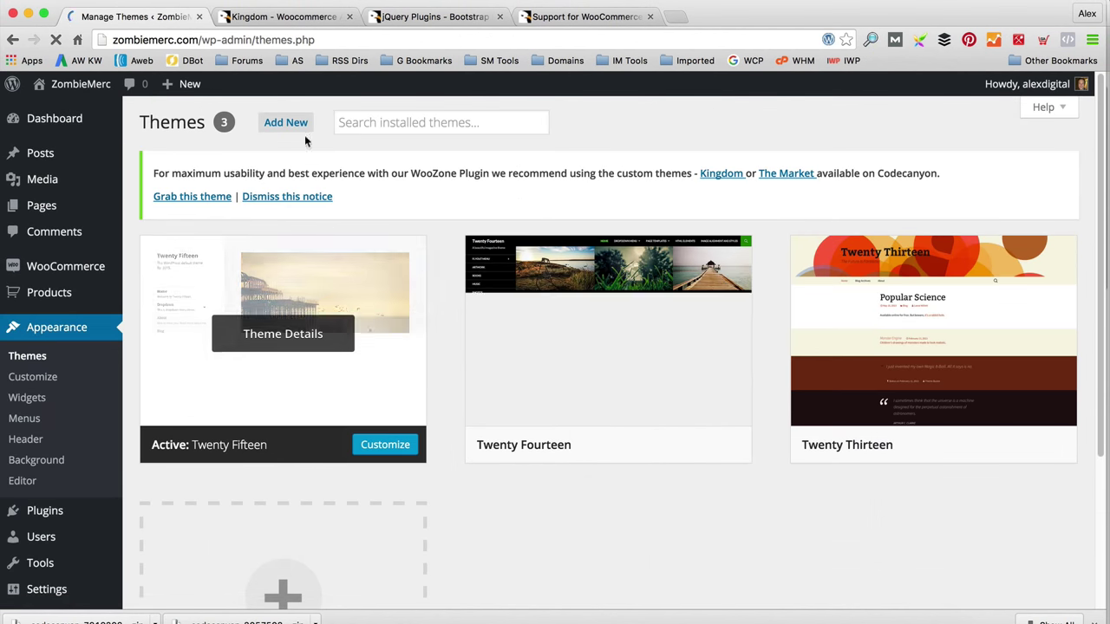
click(286, 122)
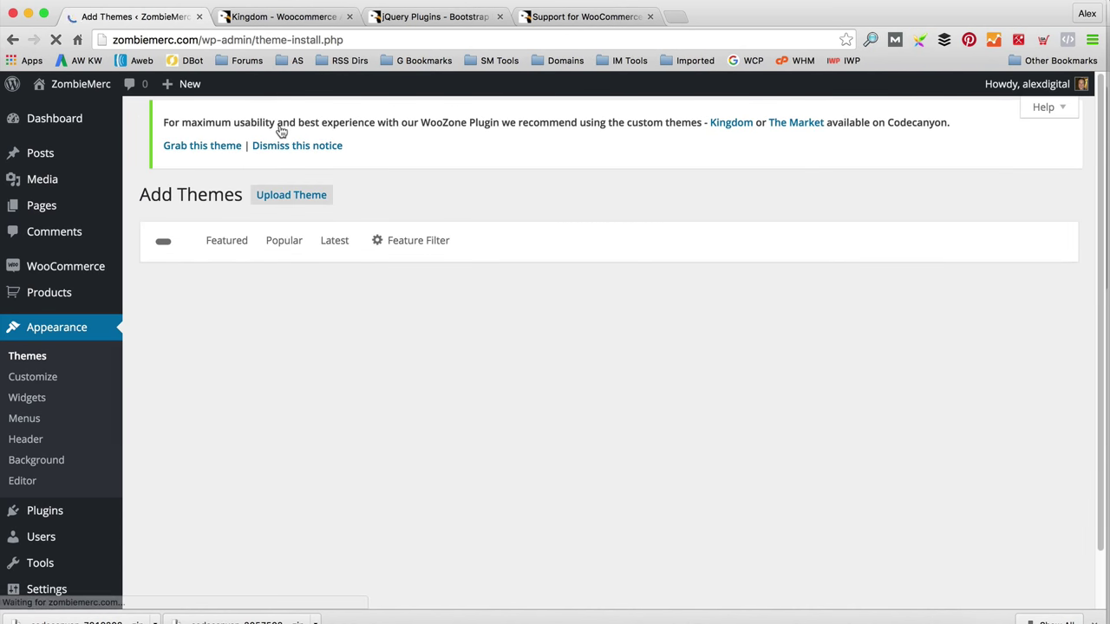
click(293, 124)
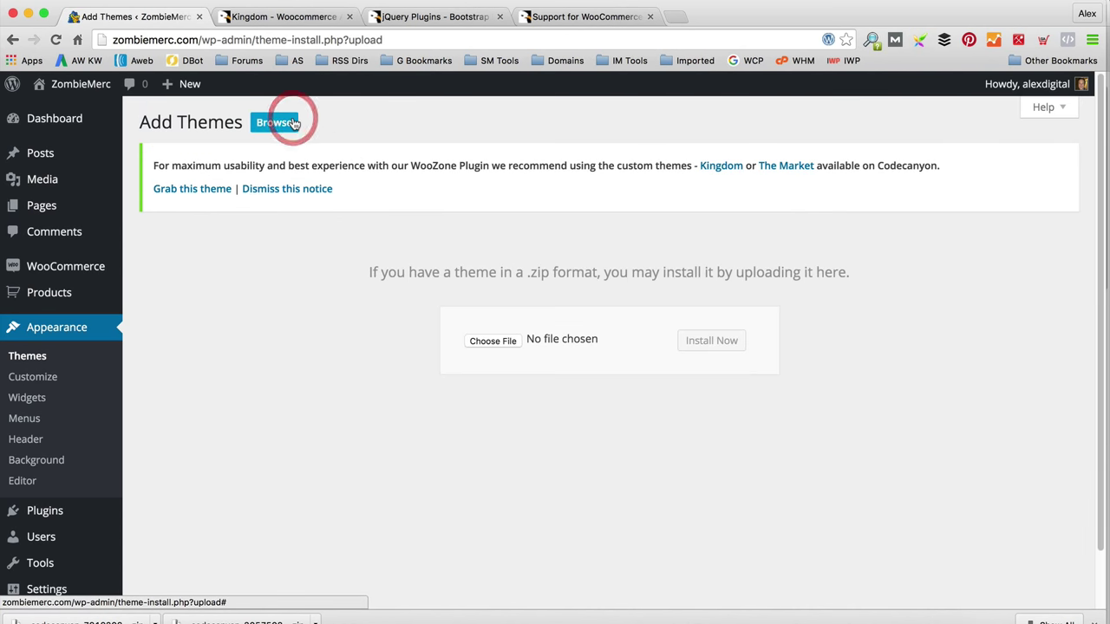
Step: Upload WPEagle/1.6/kingdom.zip and install the Kingdom theme
click(512, 341)
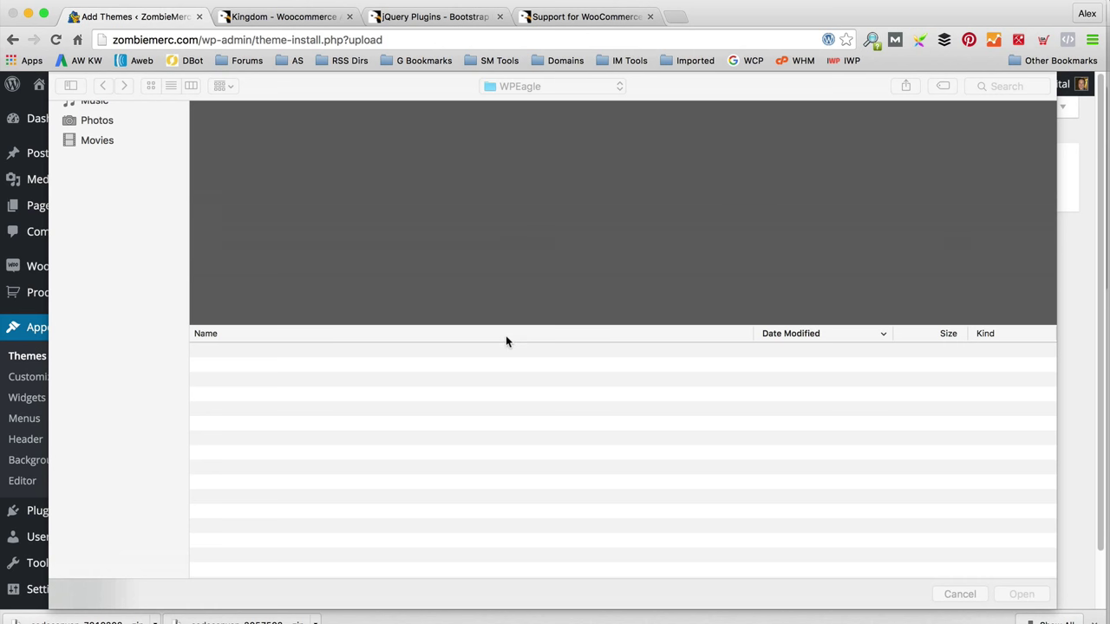
click(587, 87)
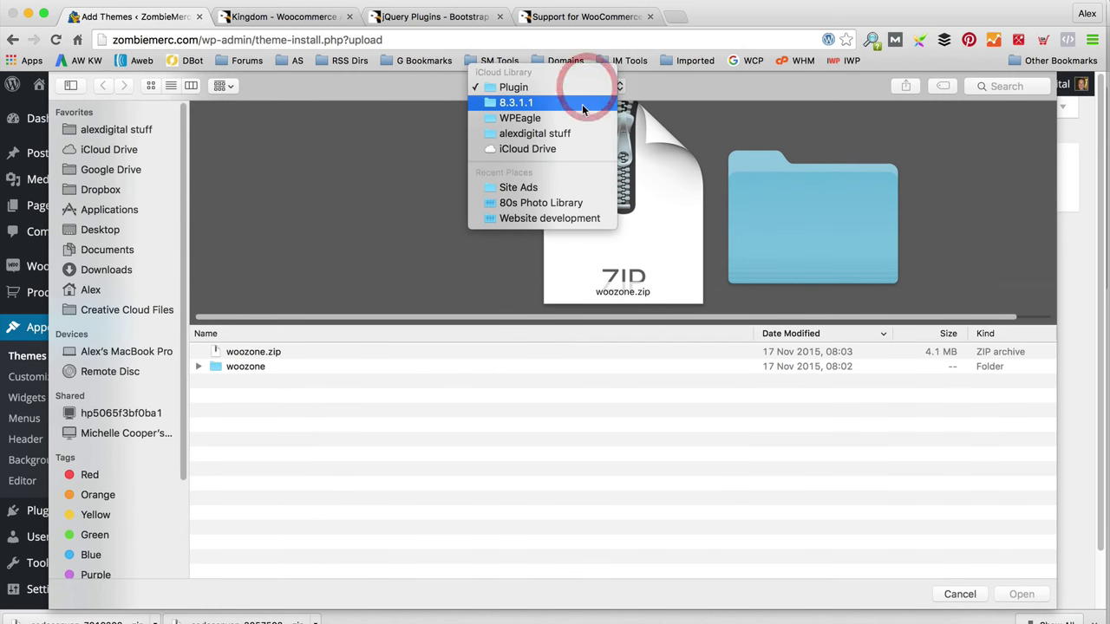
click(577, 111)
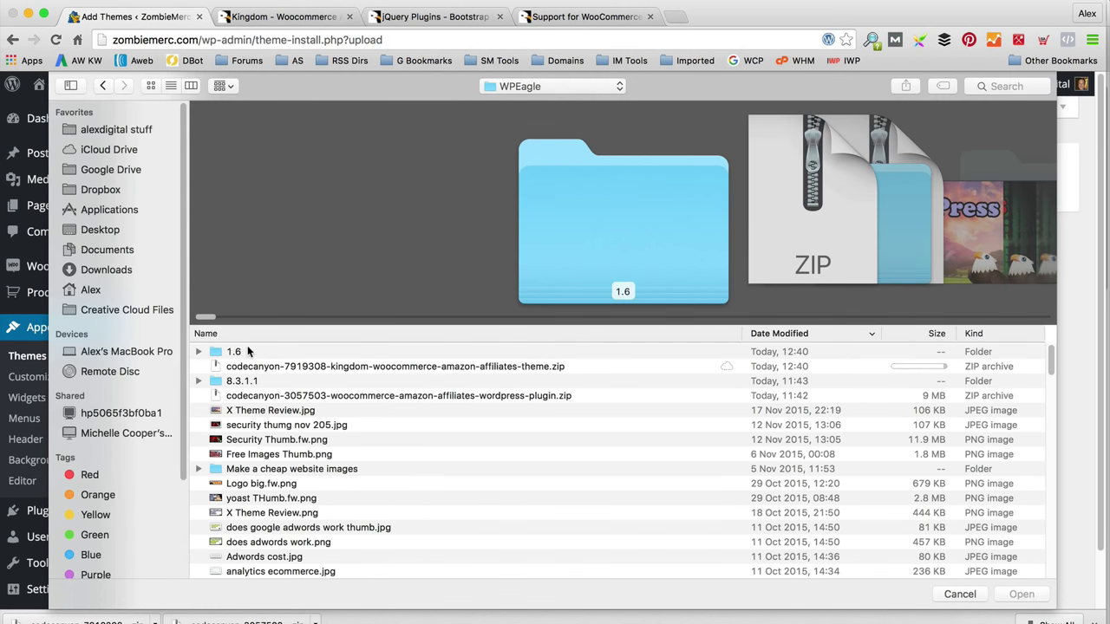
double_click(248, 352)
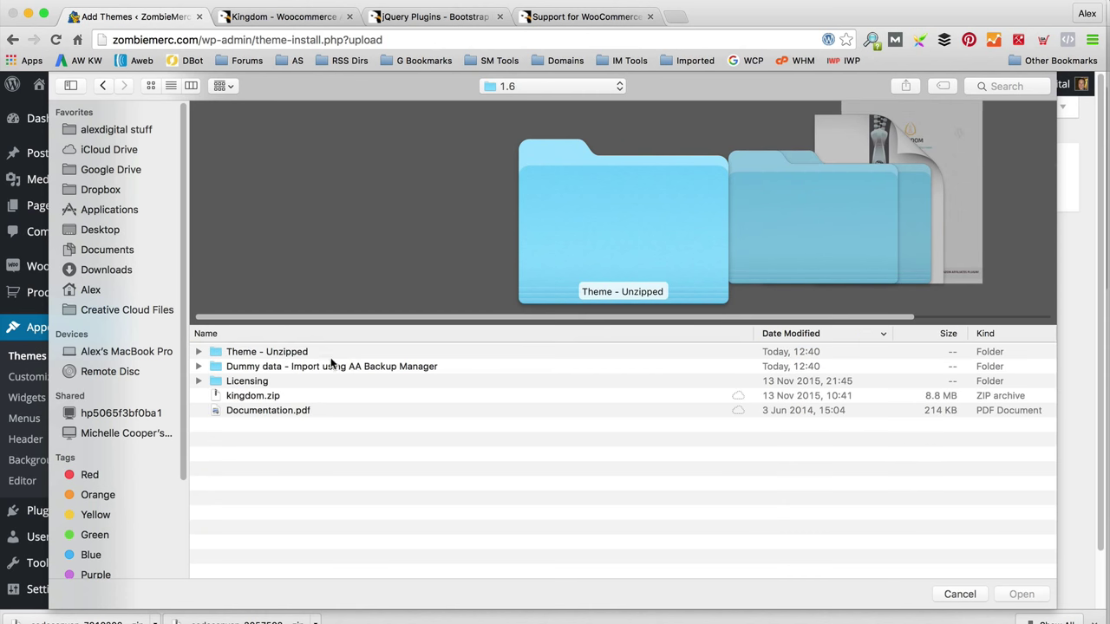
click(252, 395)
key(Return)
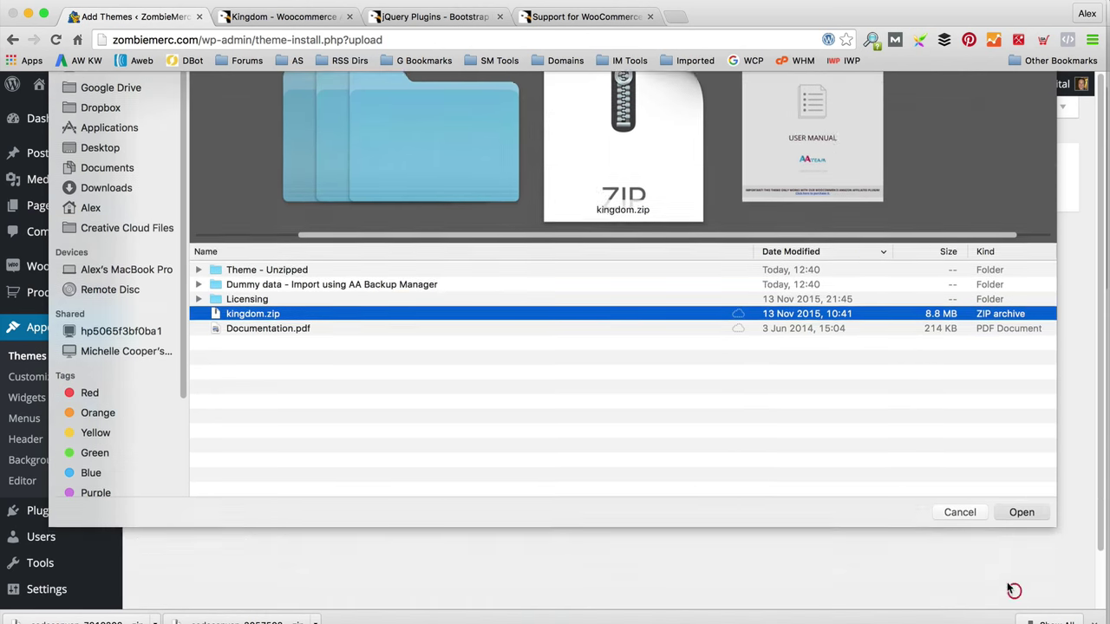
click(710, 342)
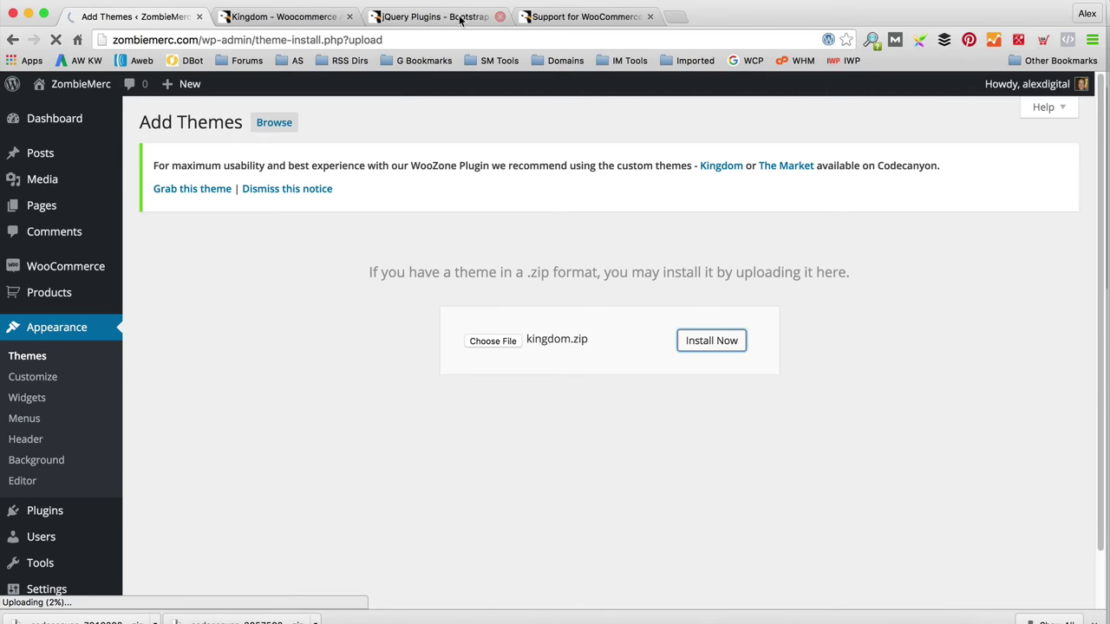
click(299, 17)
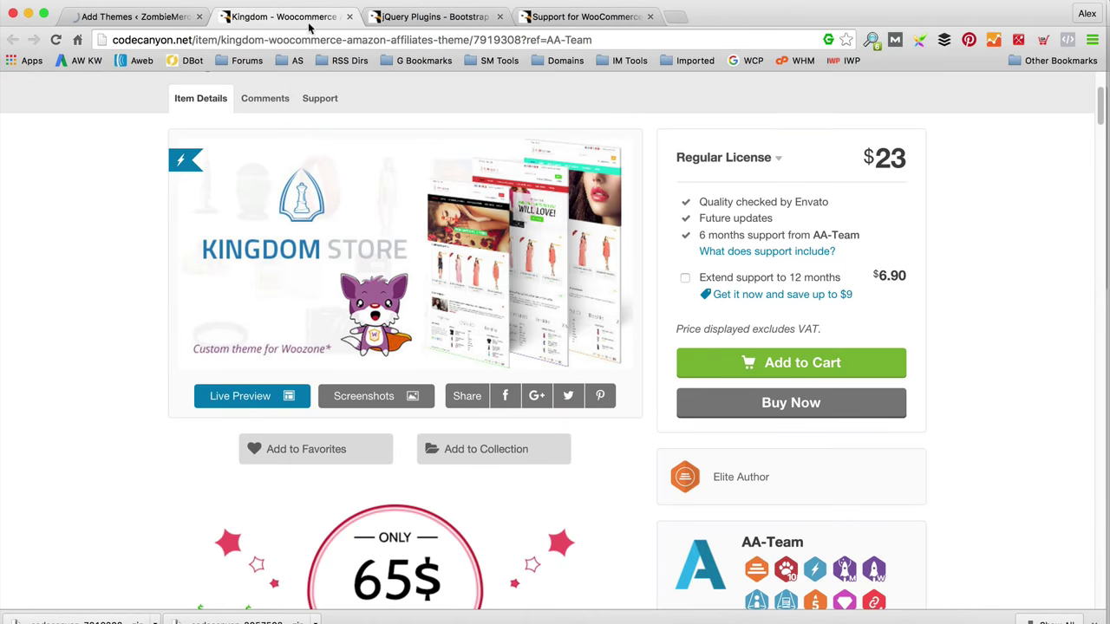
click(165, 17)
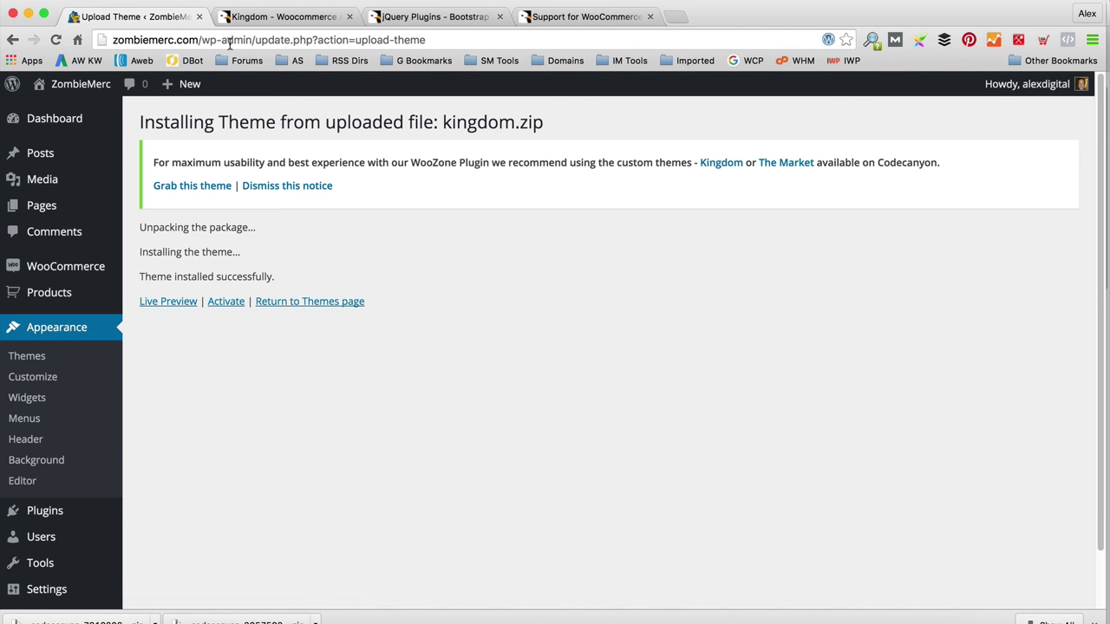
Step: Activate the Kingdom theme and begin installing its six required plugins
click(221, 302)
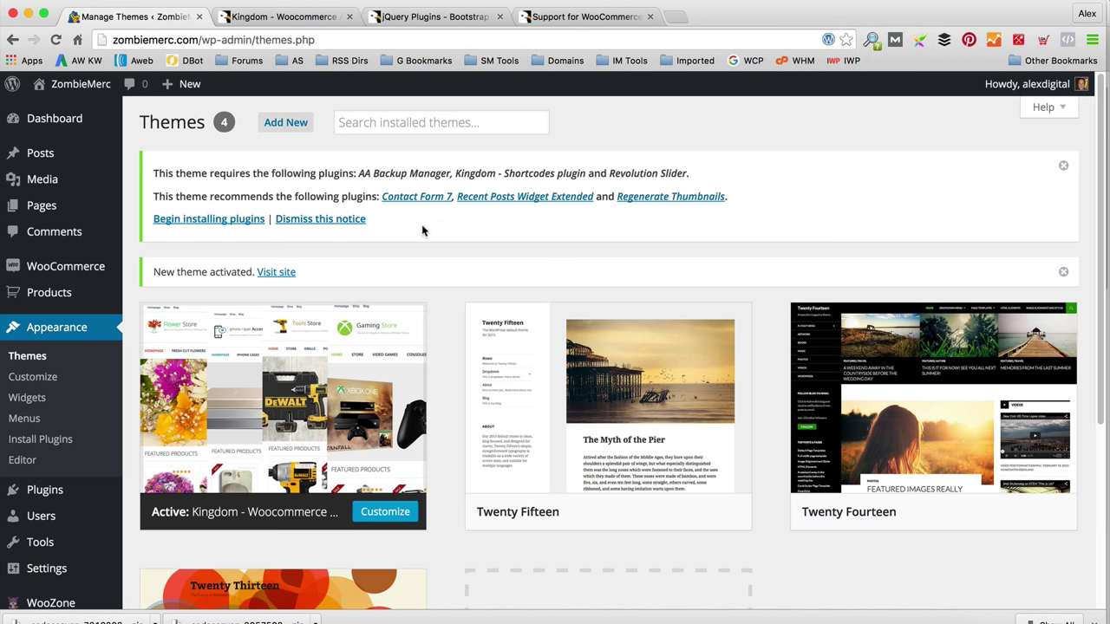
click(164, 223)
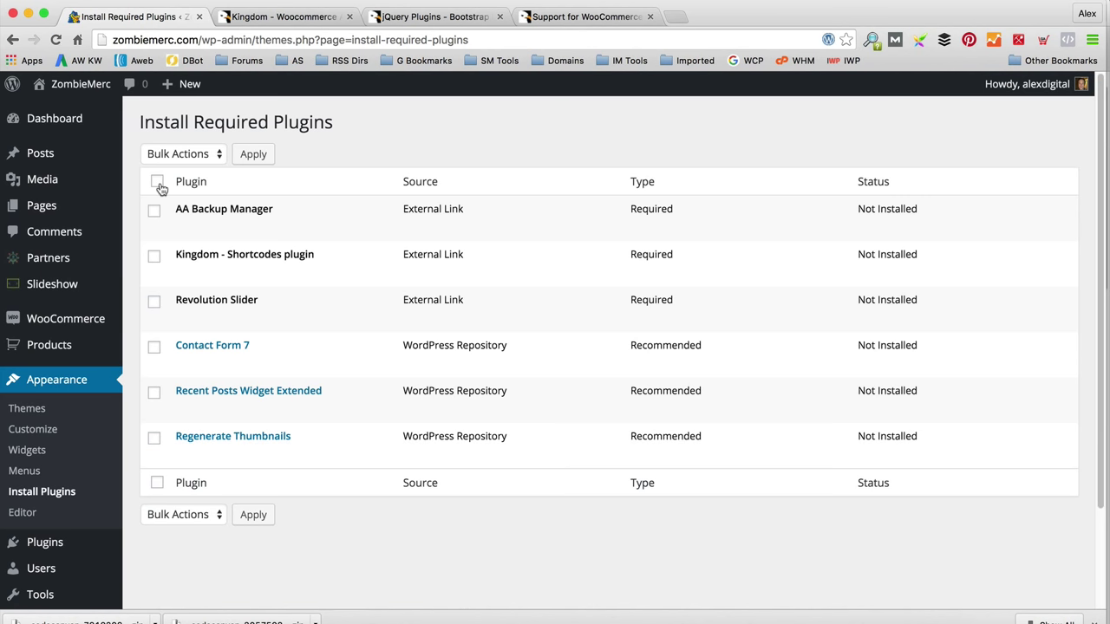
Step: Bulk-install all six required and recommended theme plugins
click(159, 184)
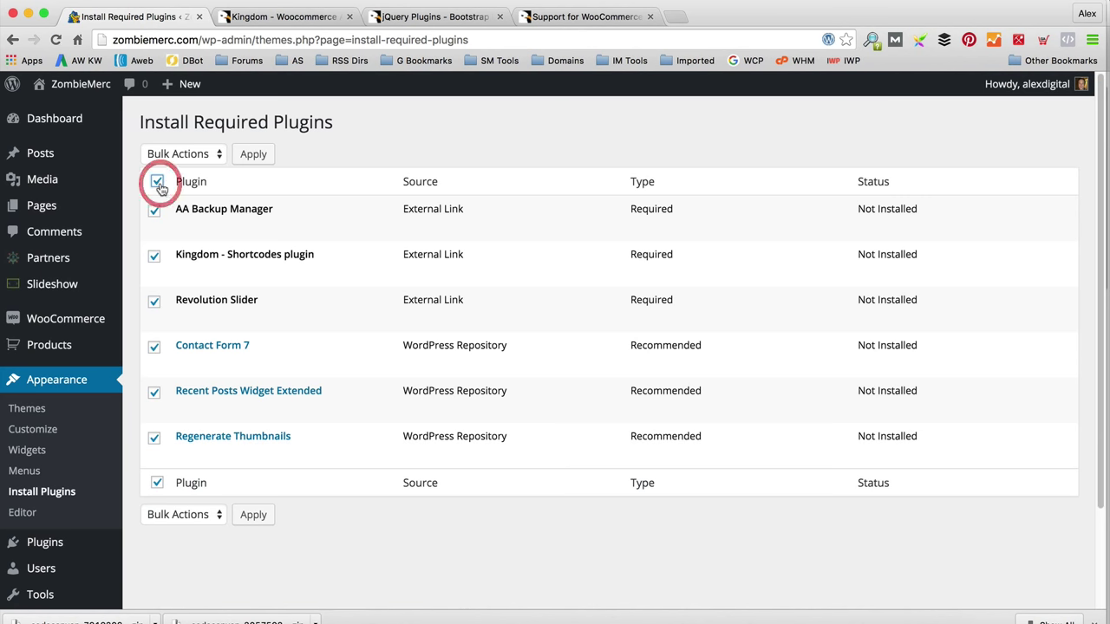
click(208, 154)
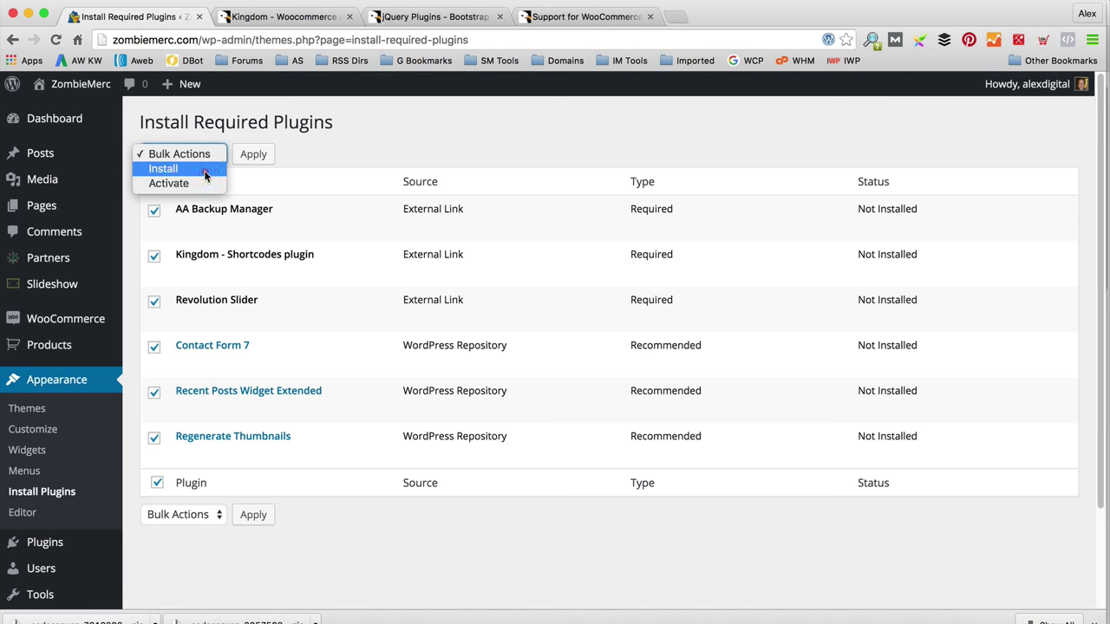
click(204, 170)
click(263, 158)
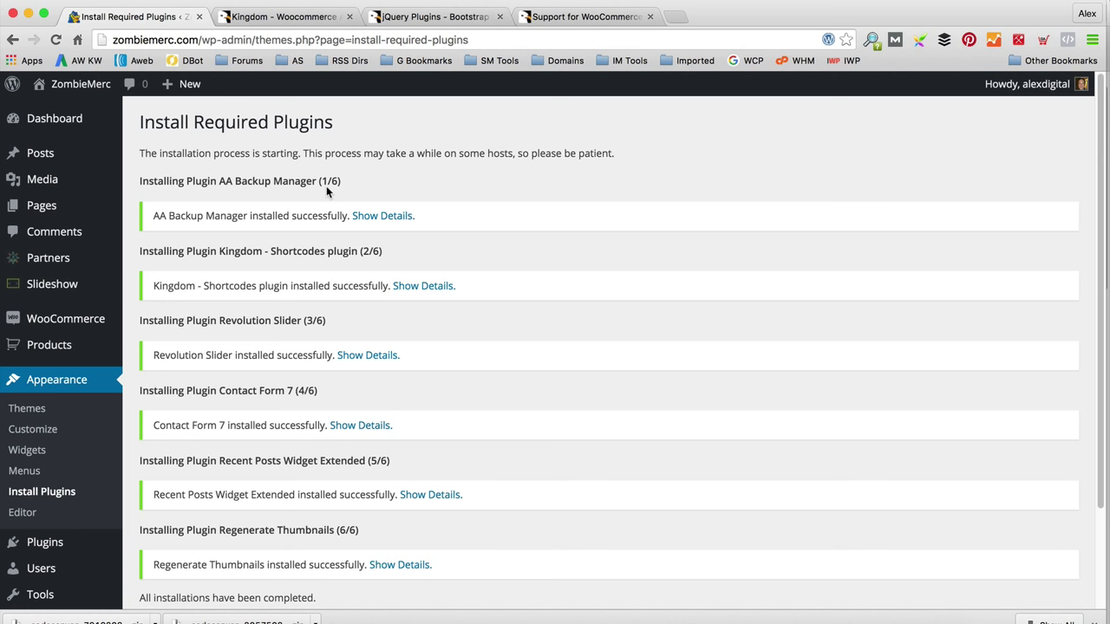
scroll(326, 186, down, 3)
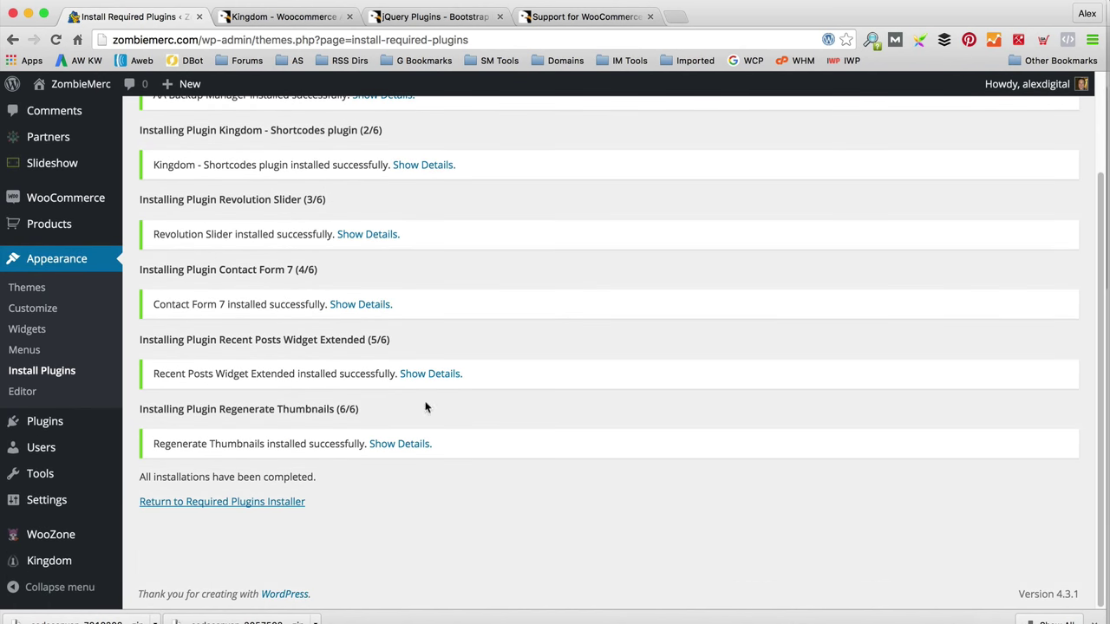
Step: Back in the plugin installer, bulk-activate all the newly installed plugins
click(274, 503)
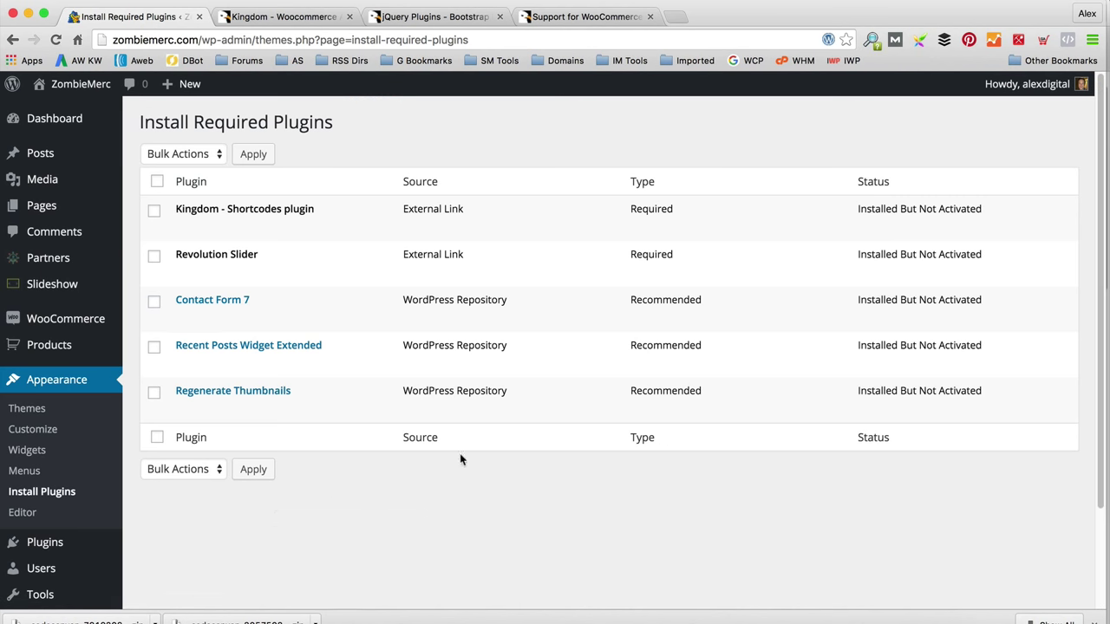
click(157, 183)
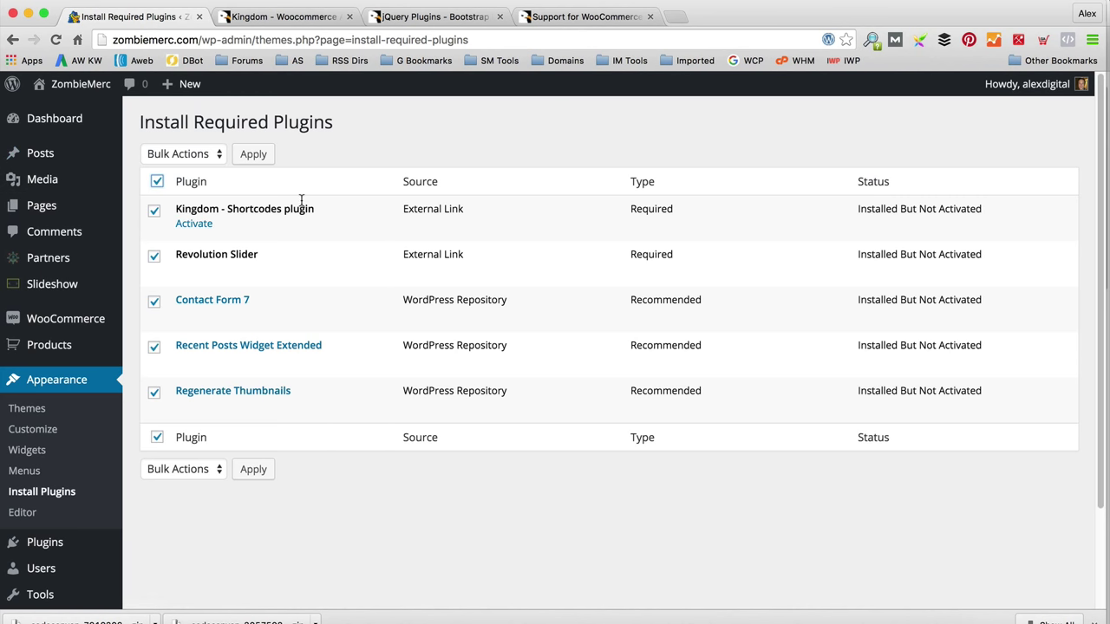
click(196, 154)
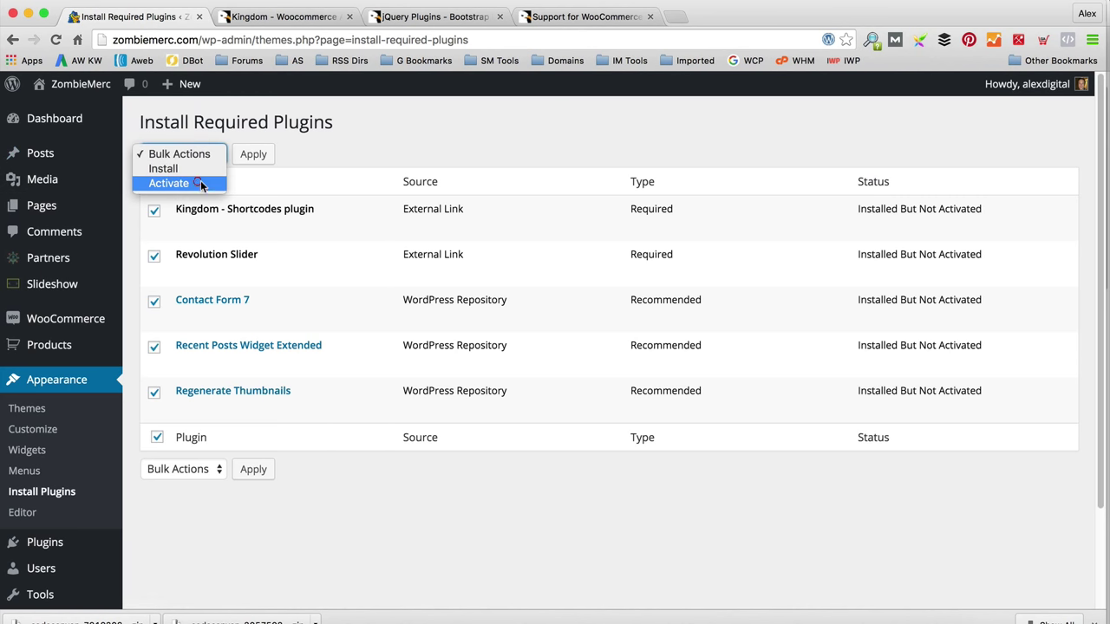
click(196, 184)
click(253, 155)
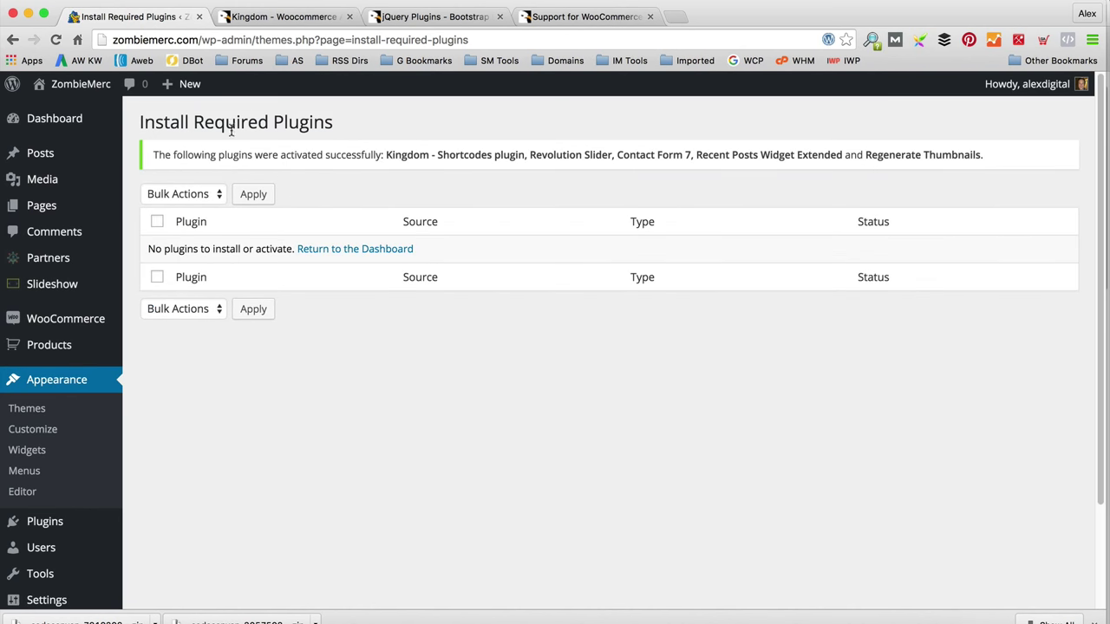
Step: Visit the zombiemerc.com front page and look over the Kingdom Store design
mouse_move(78, 85)
click(76, 114)
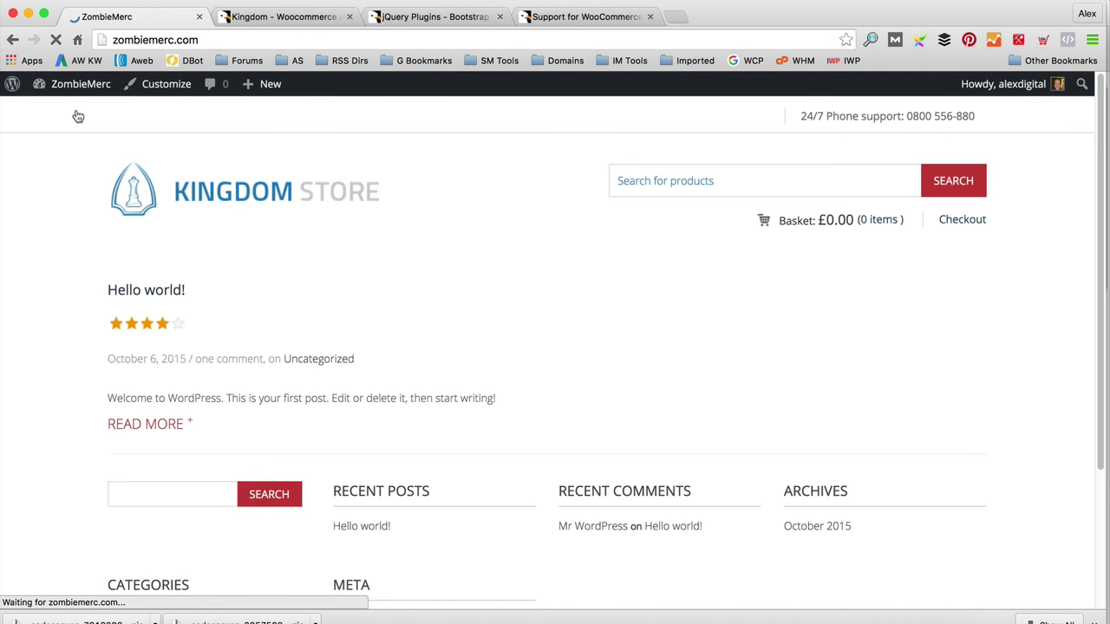
scroll(456, 248, down, 3)
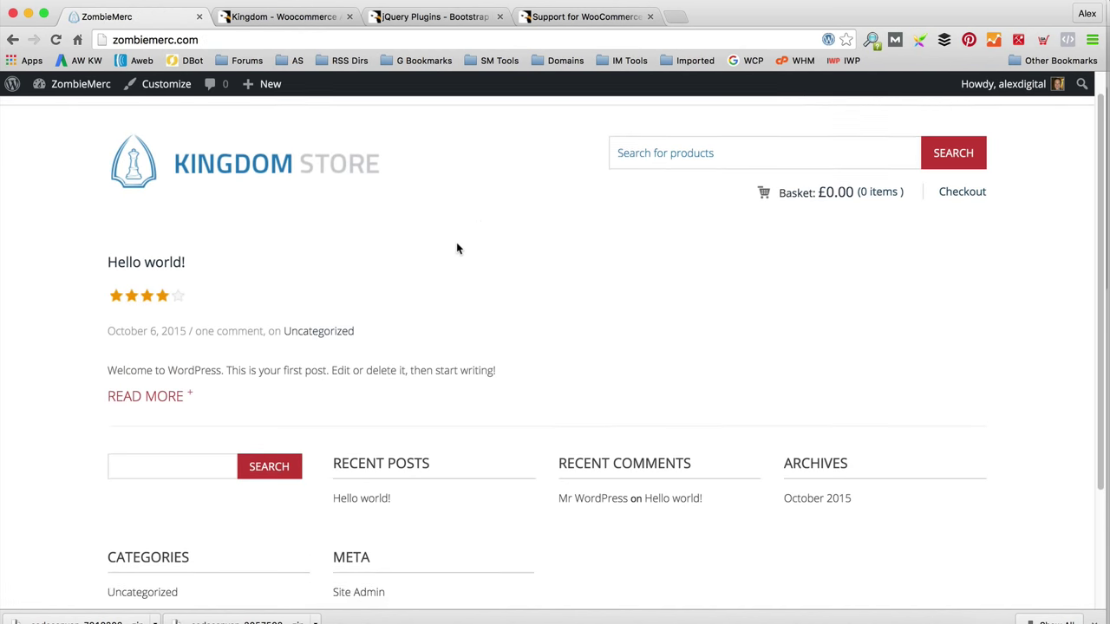
scroll(456, 248, up, 3)
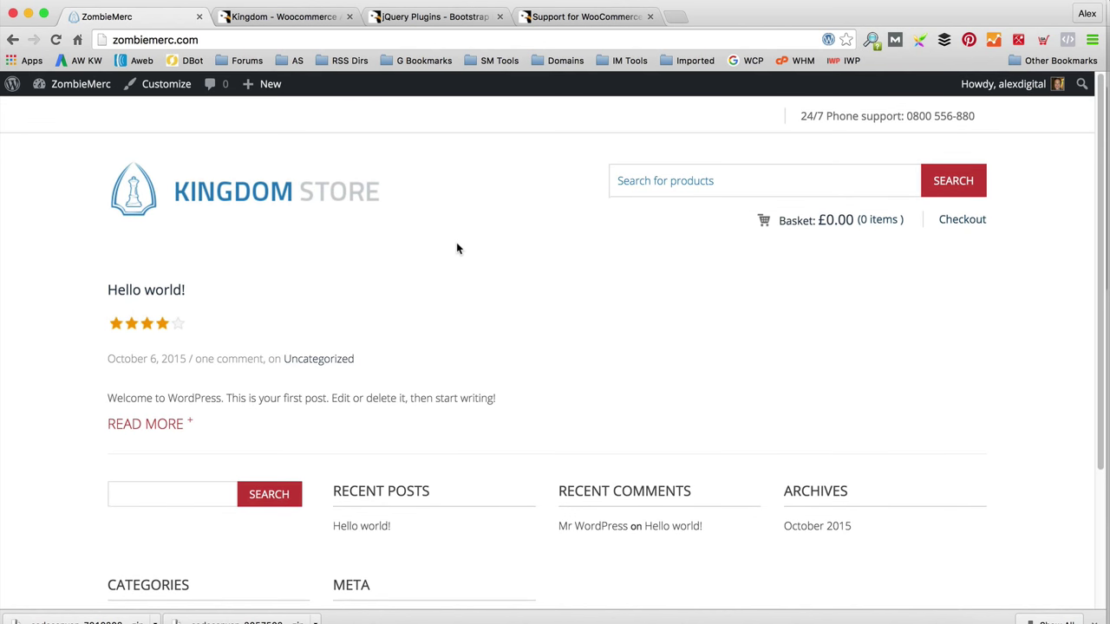
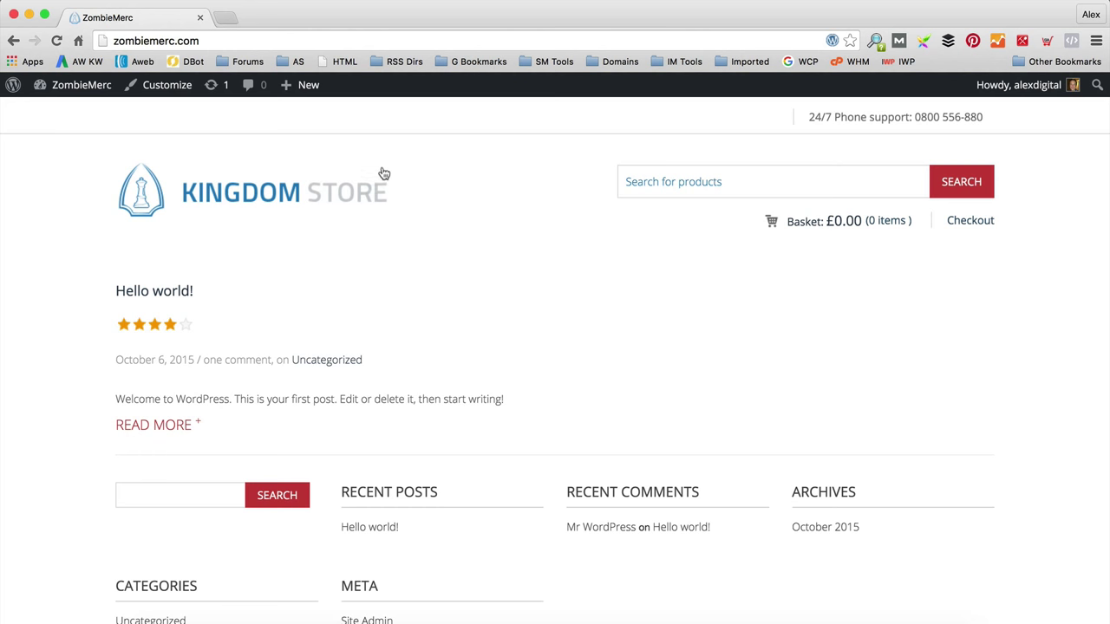
Step: Load graphicriver.net in a new Chrome tab from the 'graphic' address-bar suggestion
click(229, 17)
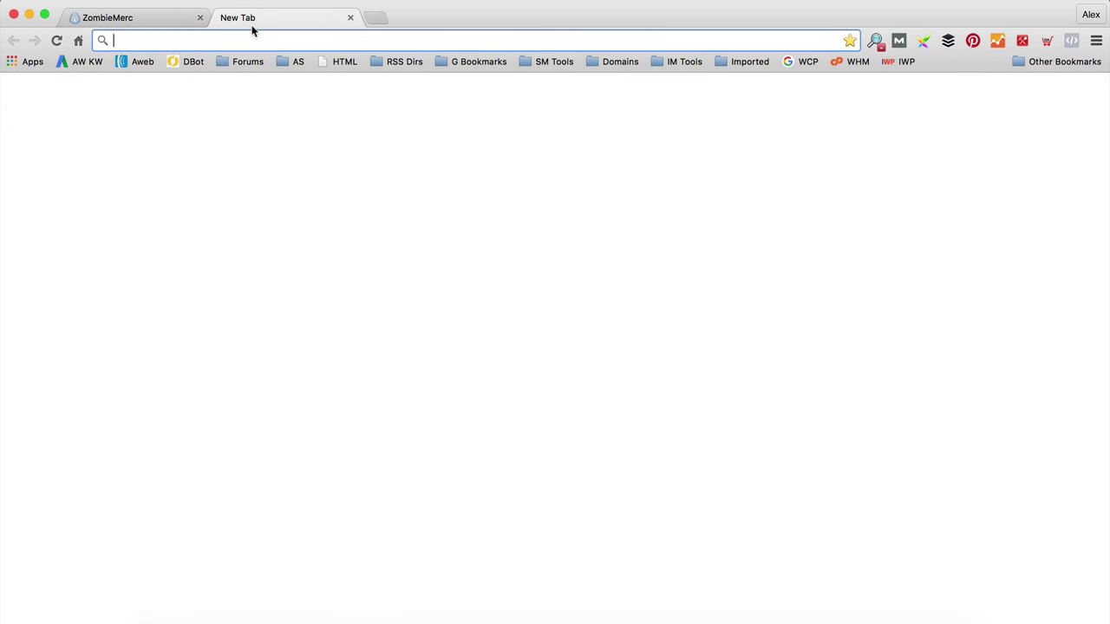
text(graphic)
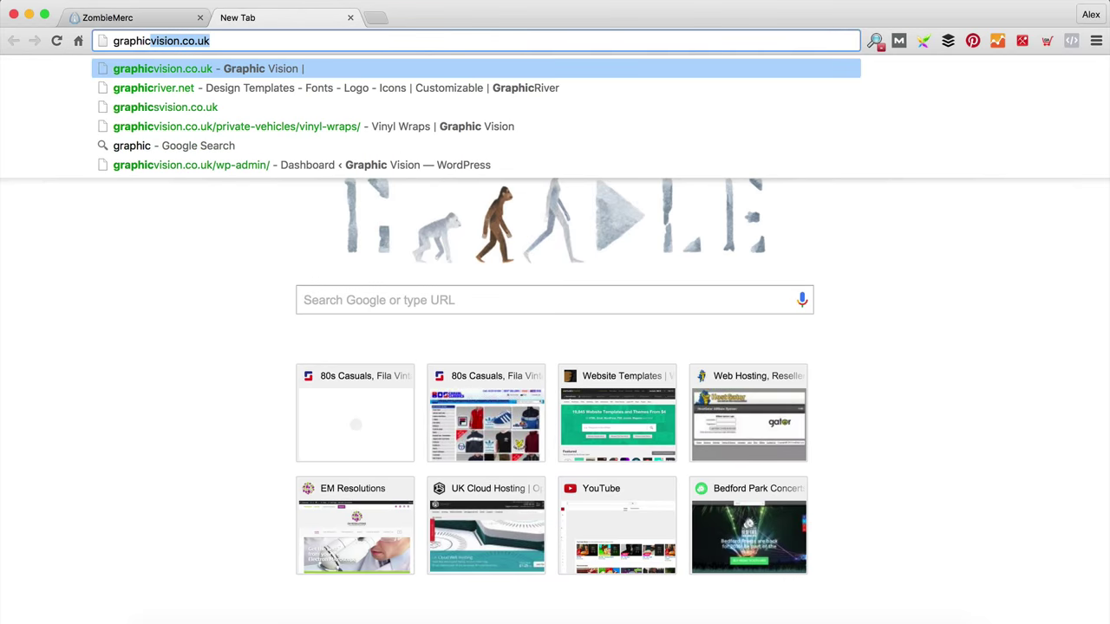
key(Down)
key(Return)
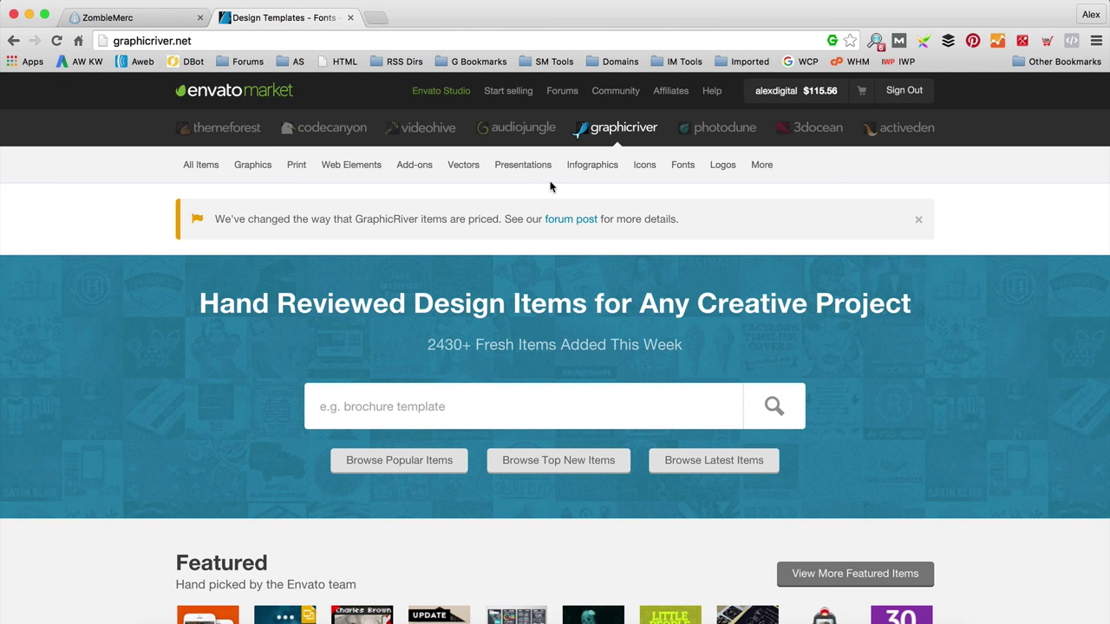
Step: Search GraphicRiver for 'zombie logo', browse the 74 templates, then close that tab
mouse_move(776, 90)
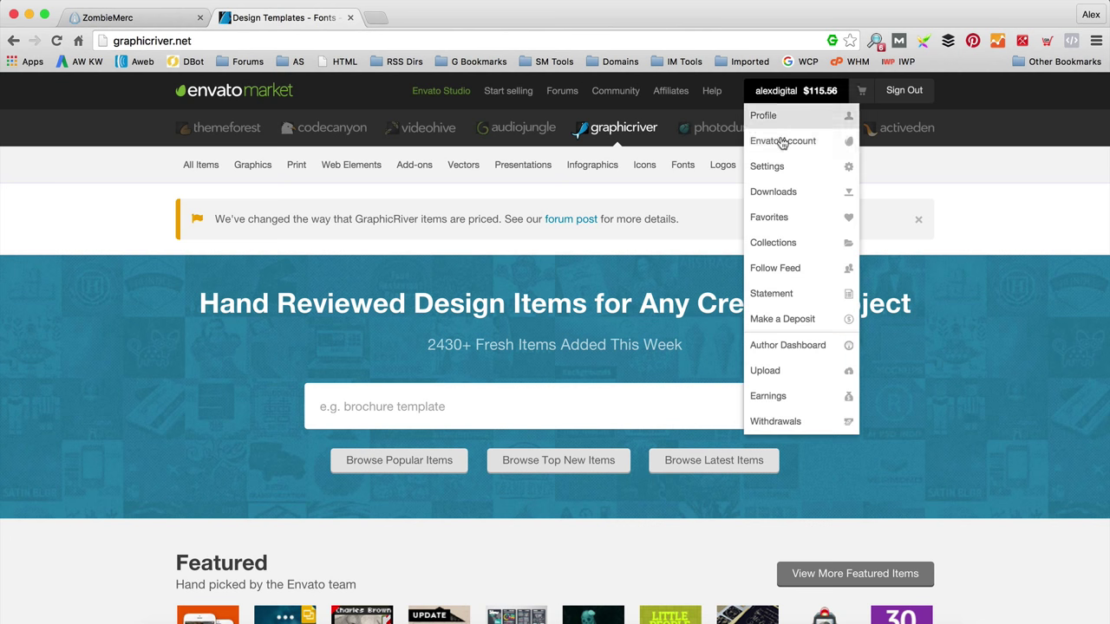
click(445, 417)
text(zombie logpo)
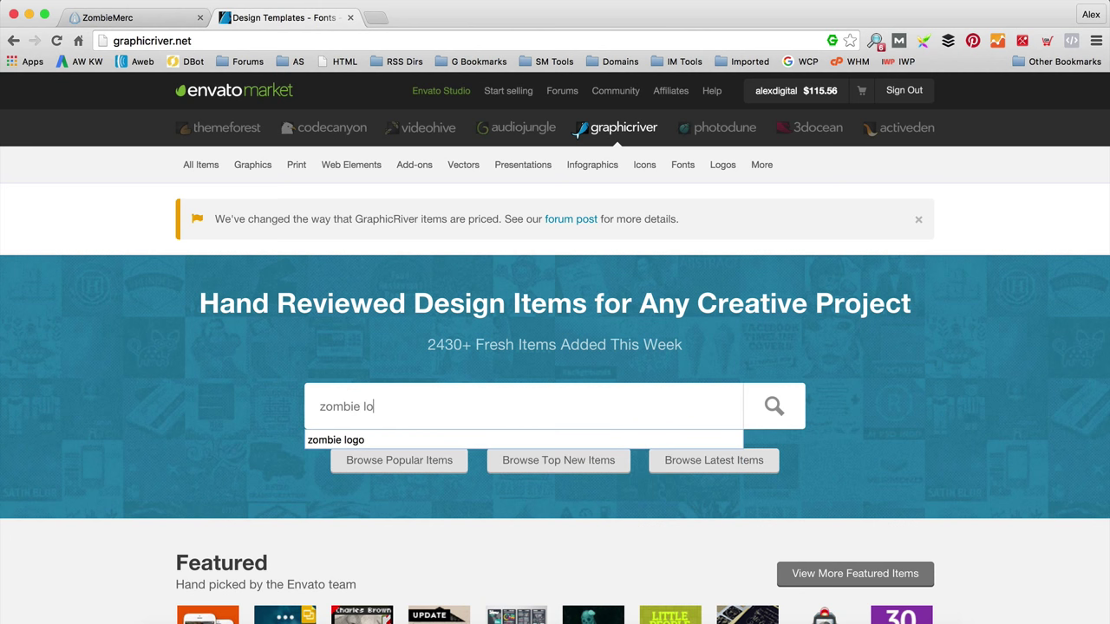
key(BackSpace)
key(BackSpace)
text(o)
key(Return)
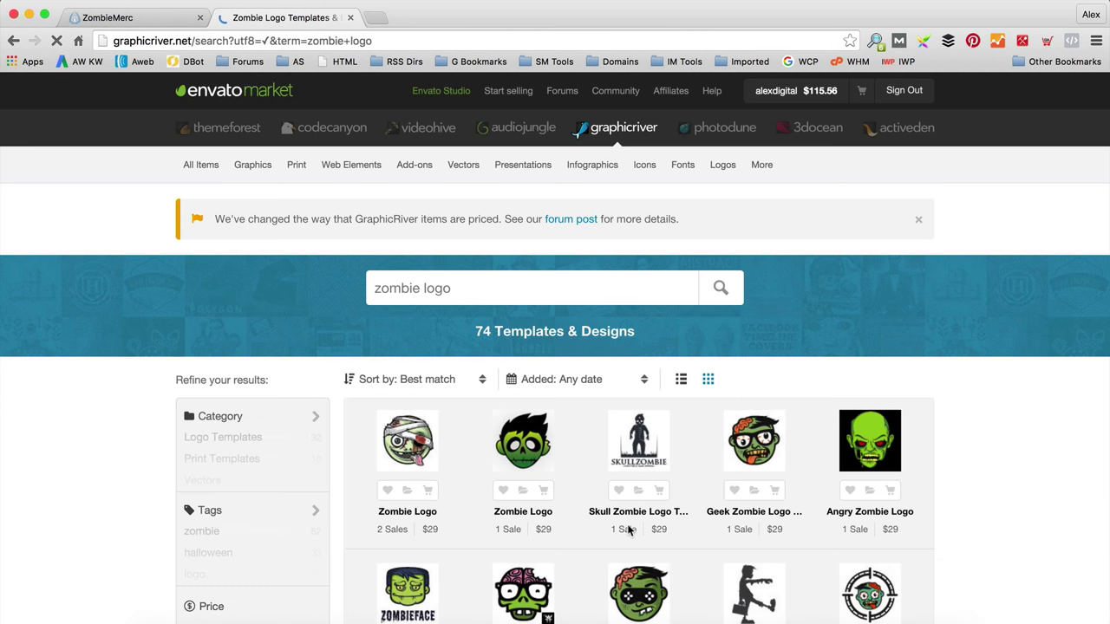
scroll(716, 509, down, 3)
mouse_move(763, 287)
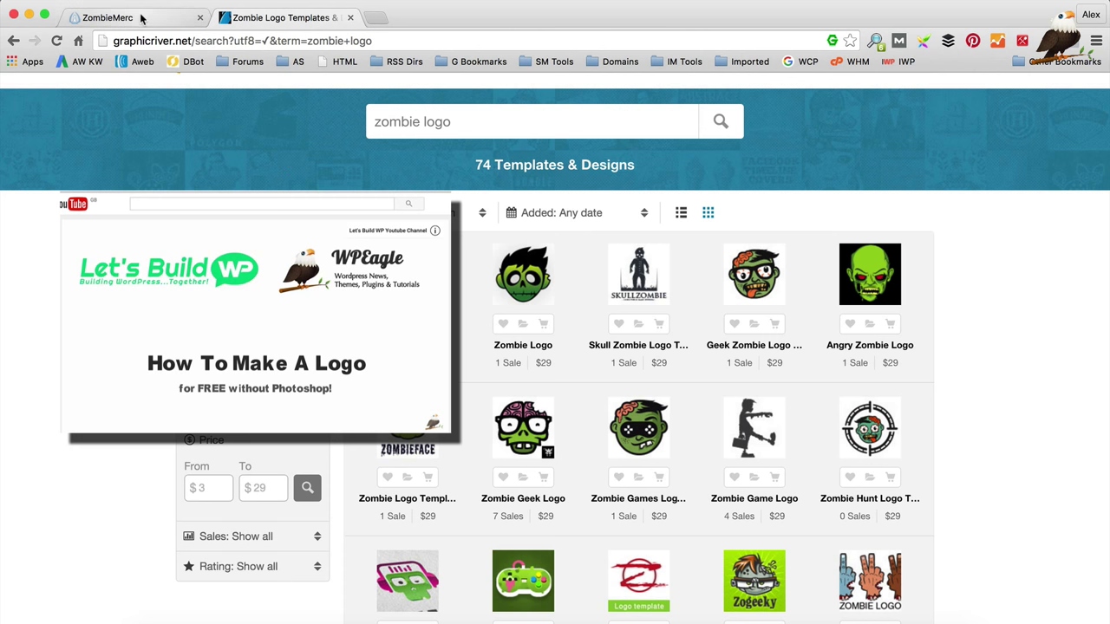
click(350, 18)
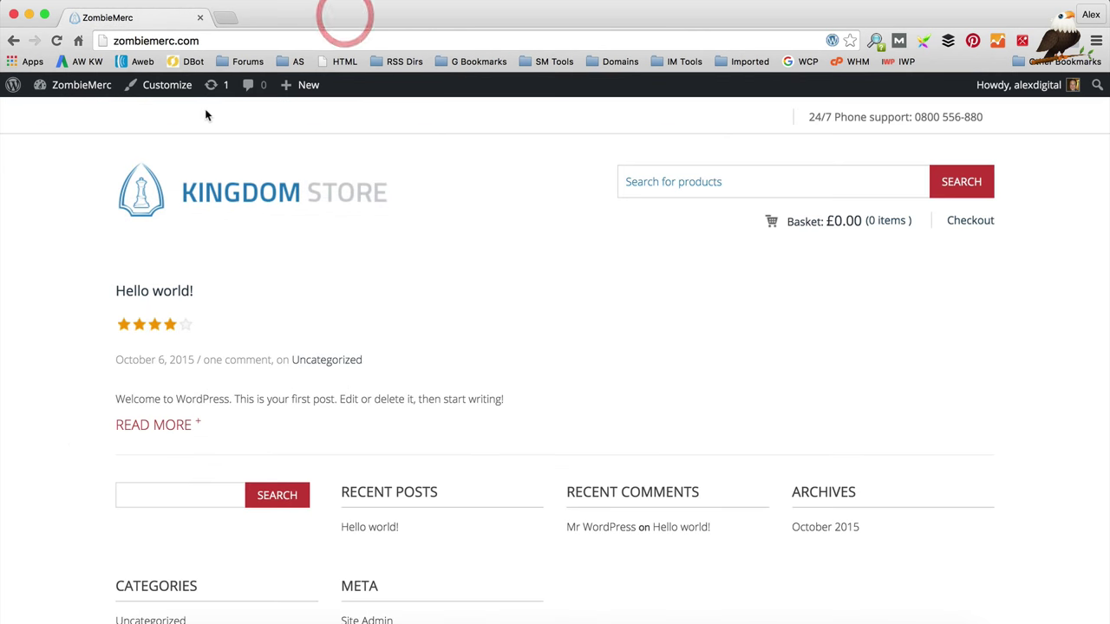
Step: Go to the WordPress dashboard and open the Kingdom theme's Layout settings page
mouse_move(93, 90)
click(89, 112)
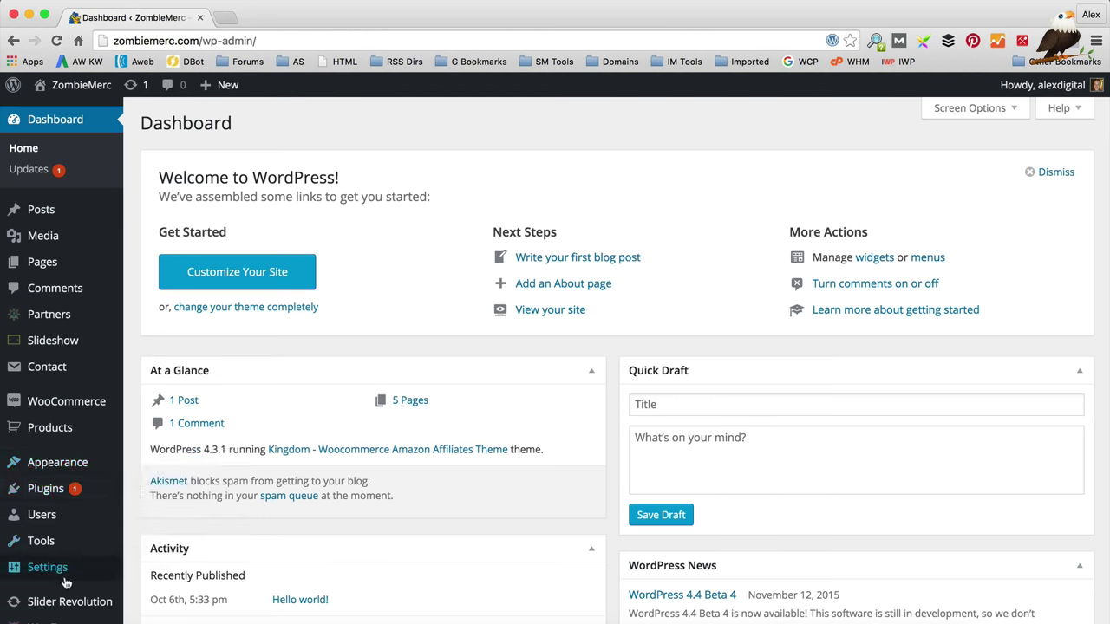
scroll(69, 577, down, 3)
click(72, 576)
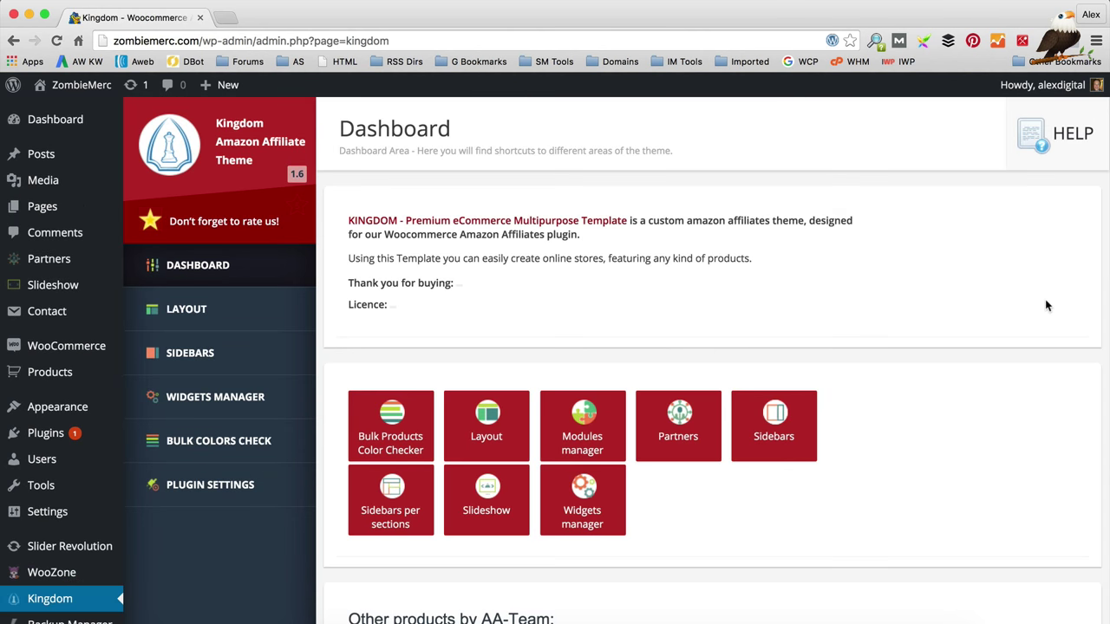
scroll(819, 292, down, 5)
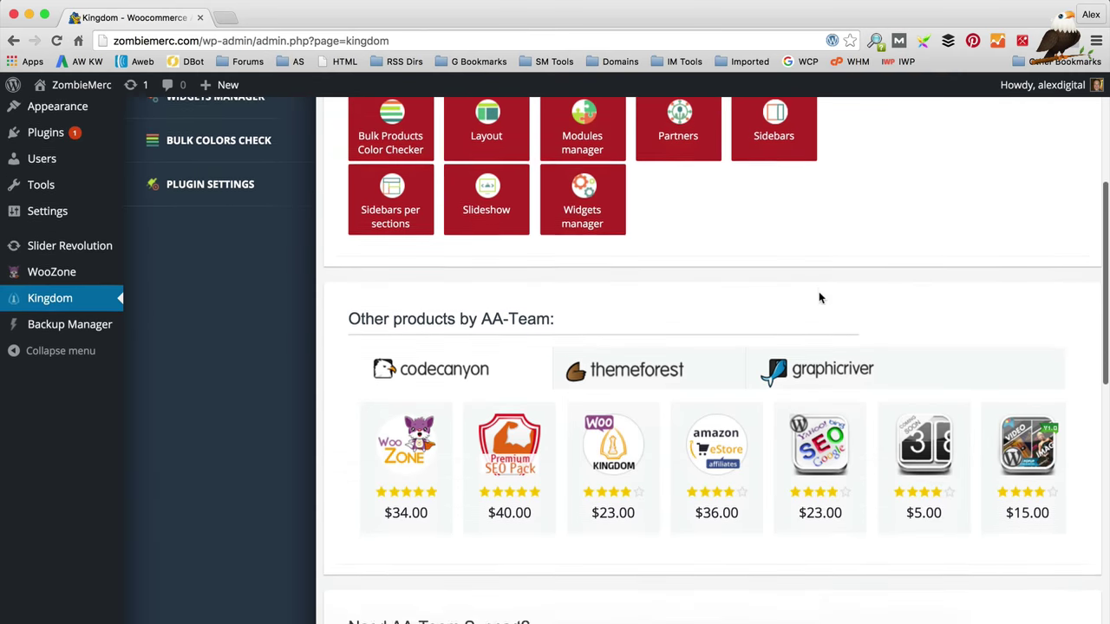
scroll(111, 360, up, 4)
scroll(111, 360, up, 1)
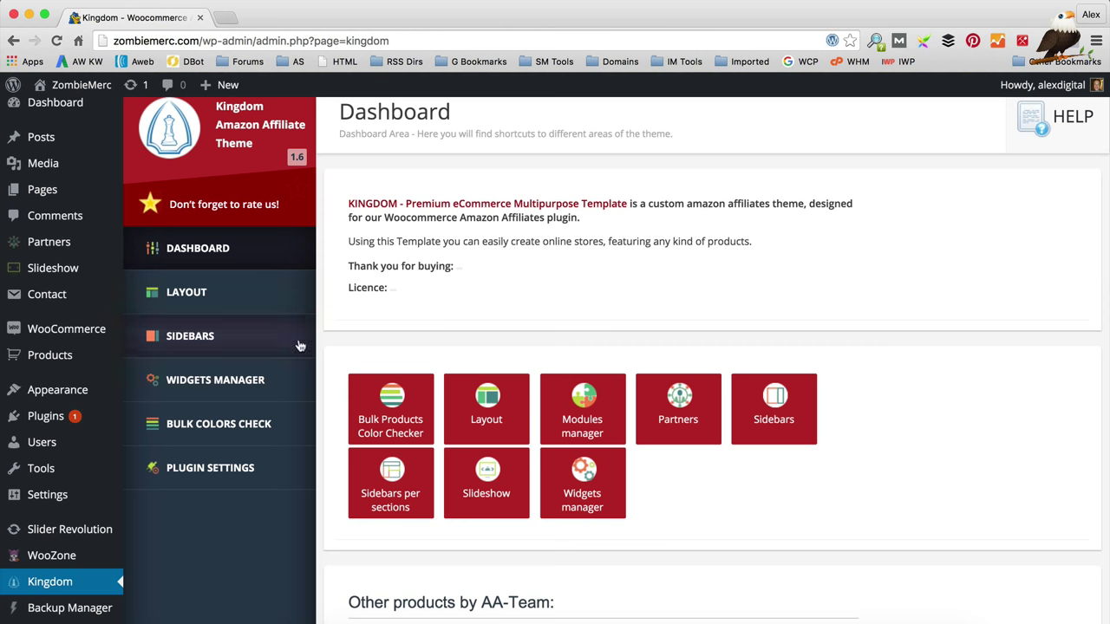
click(276, 309)
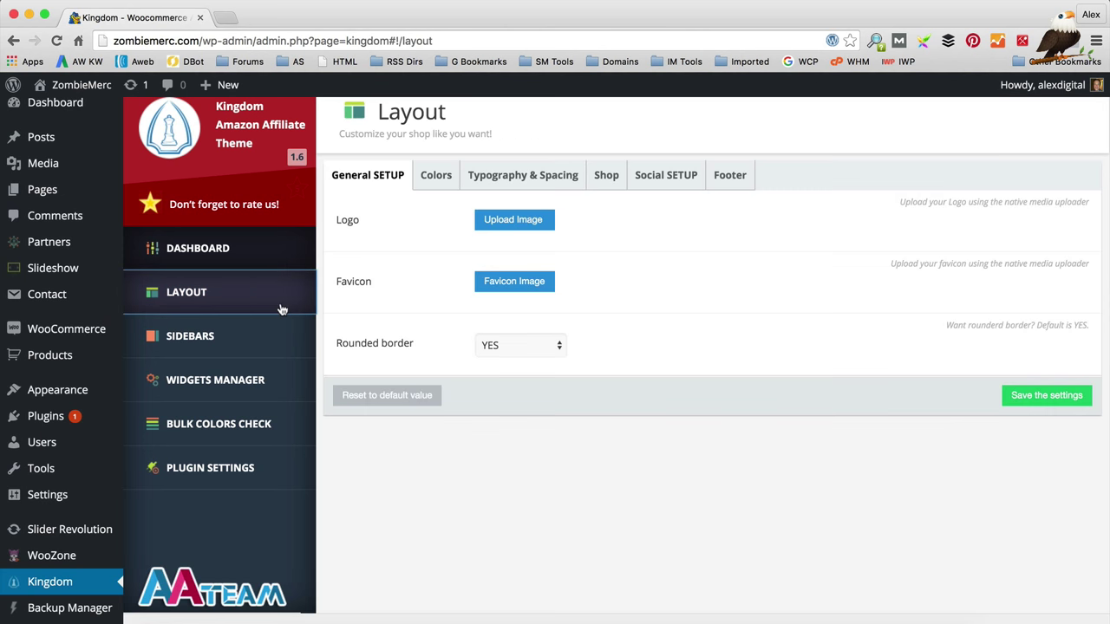
Step: Upload Zombie Merc Logo Normal.png from WPEagle > Amazon Aff Site and insert it as the logo
click(533, 221)
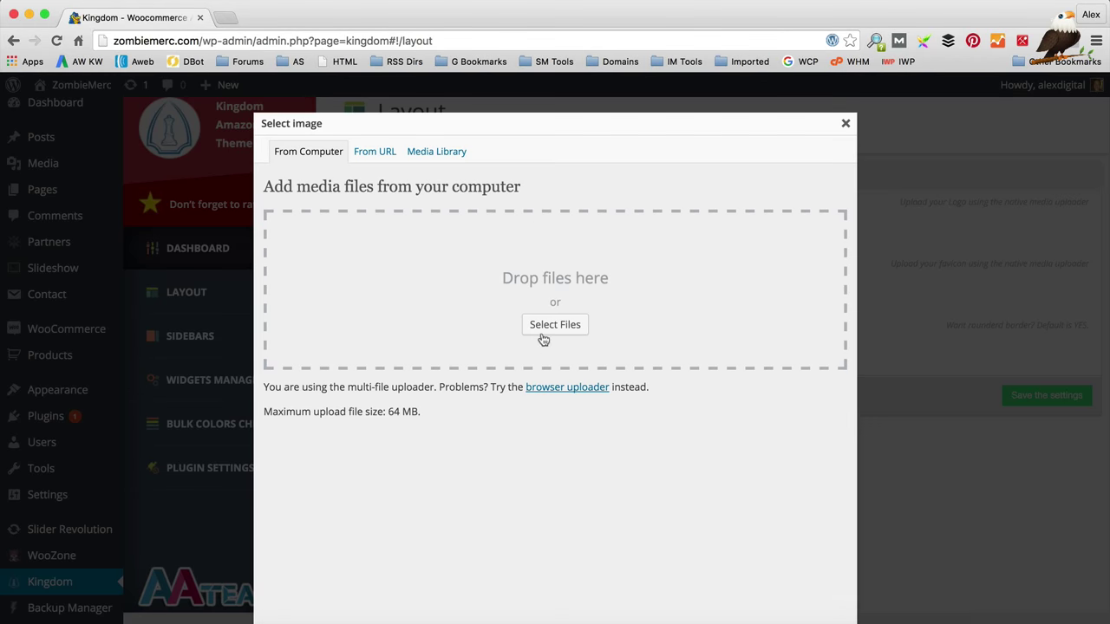
click(539, 333)
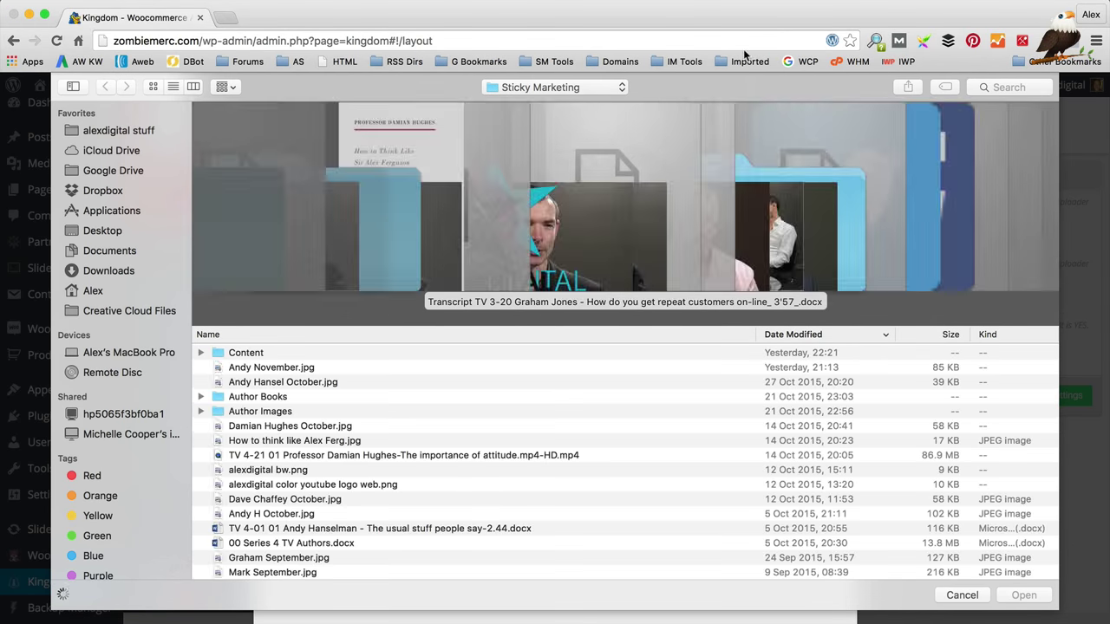
click(558, 87)
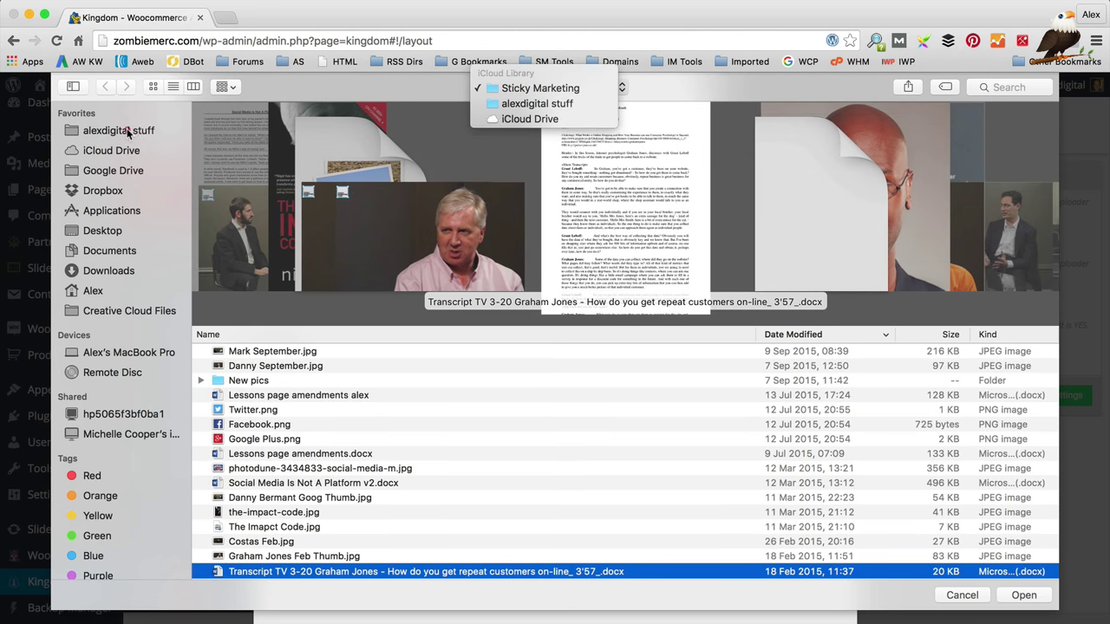
click(130, 131)
click(130, 132)
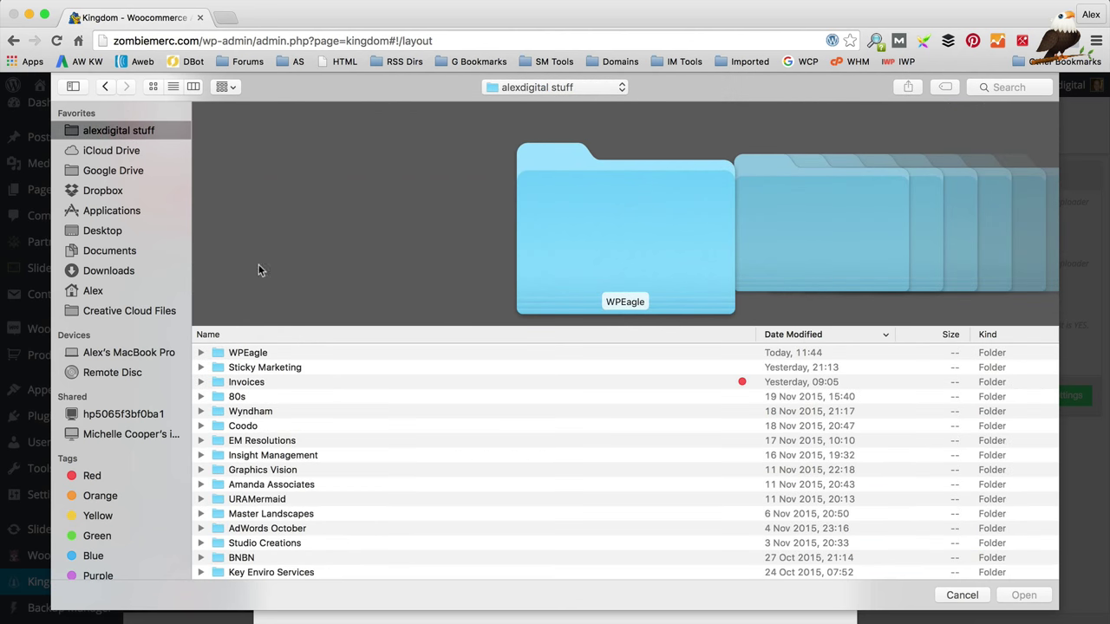
double_click(267, 354)
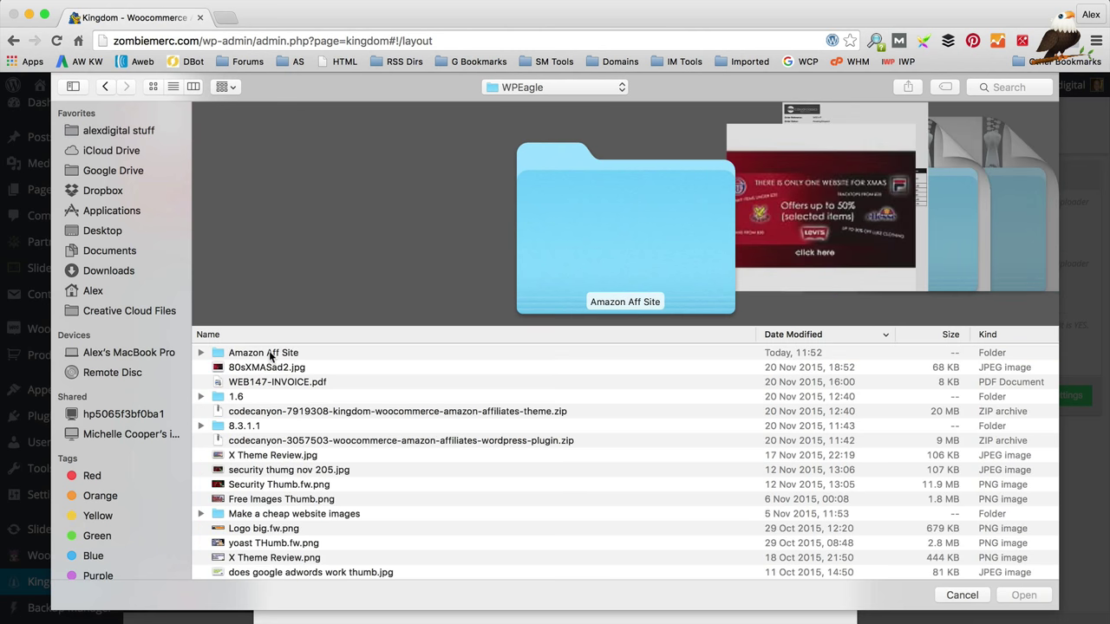
click(269, 351)
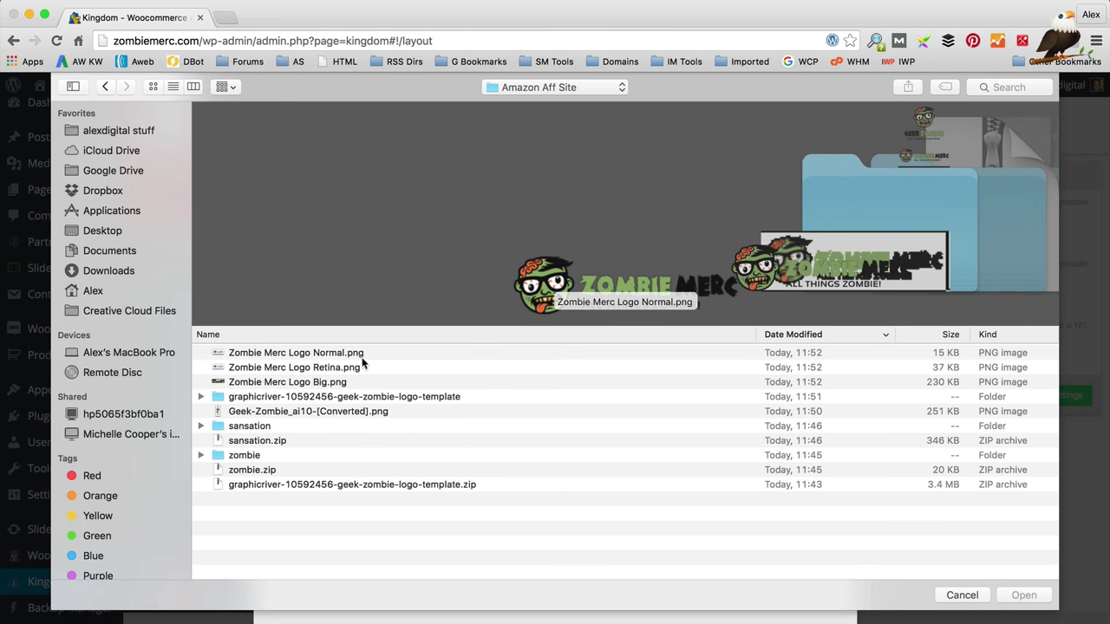
click(363, 357)
click(1024, 597)
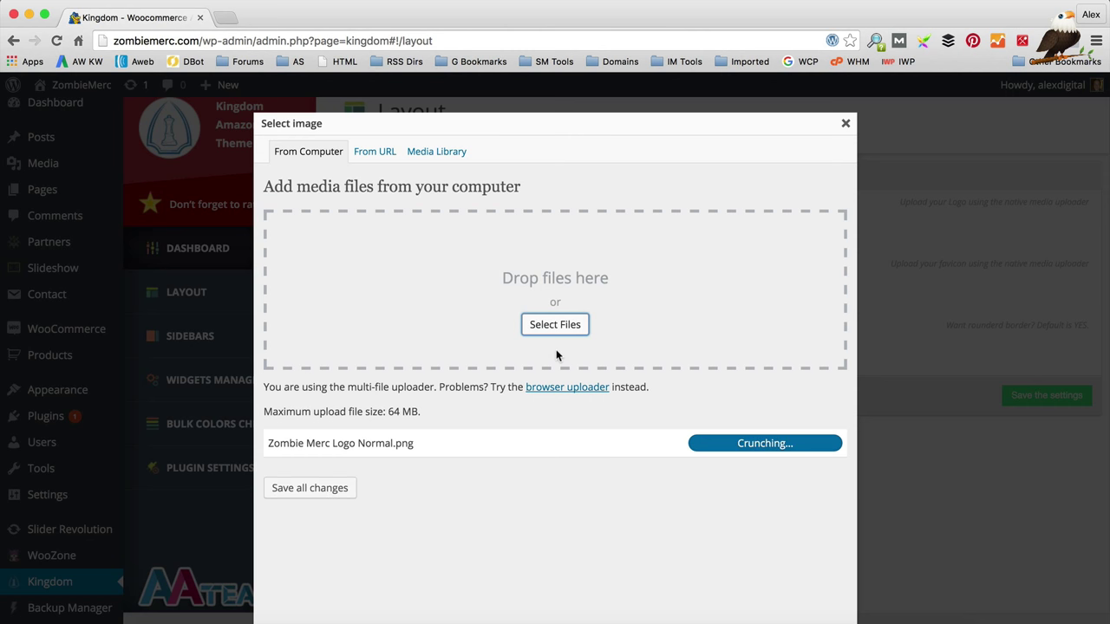
scroll(422, 361, down, 8)
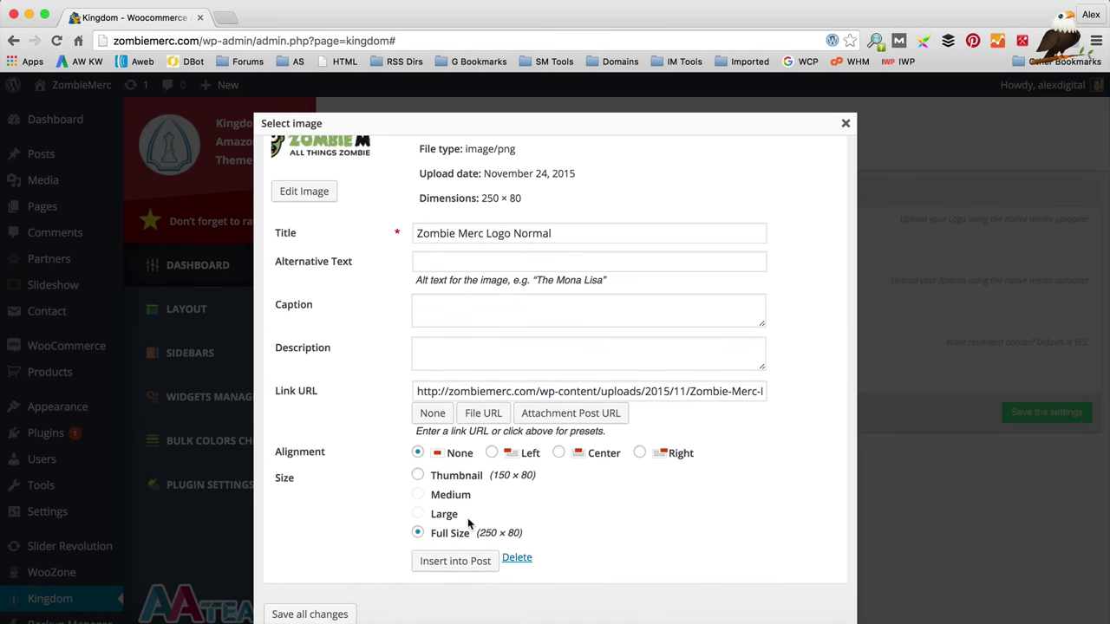
click(440, 563)
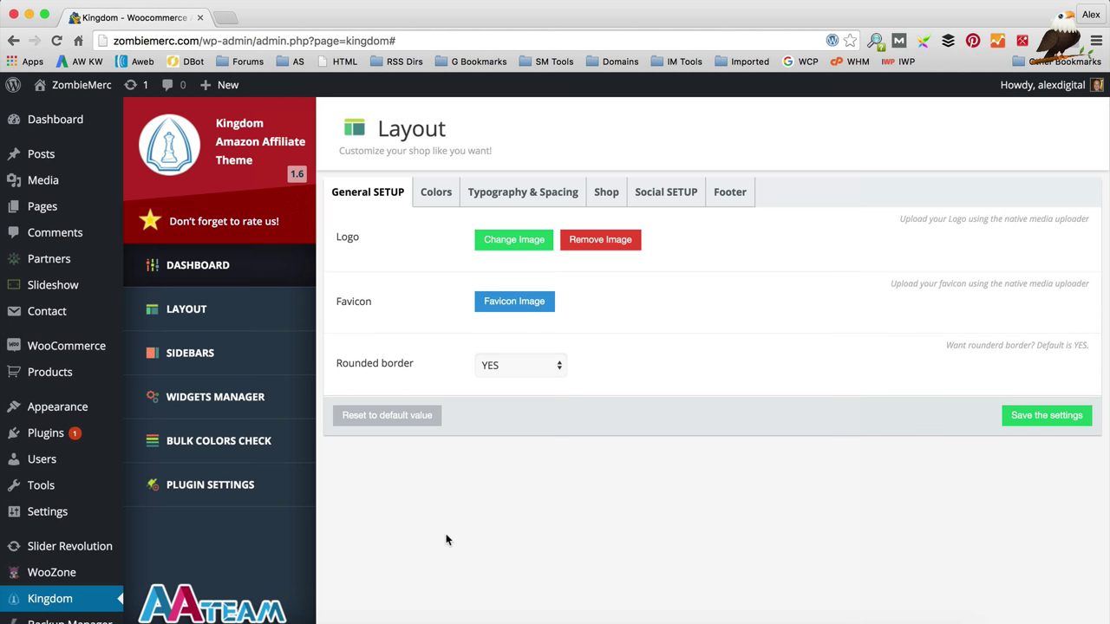
Step: Save the layout settings and view the live storefront showing the new logo
click(1041, 416)
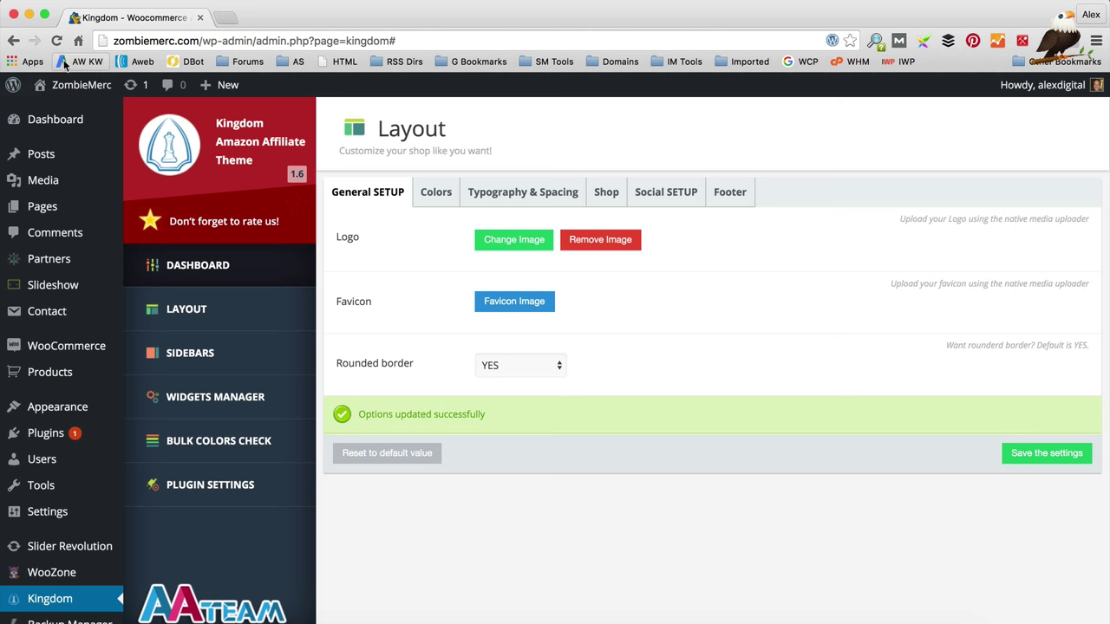
mouse_move(78, 84)
click(39, 111)
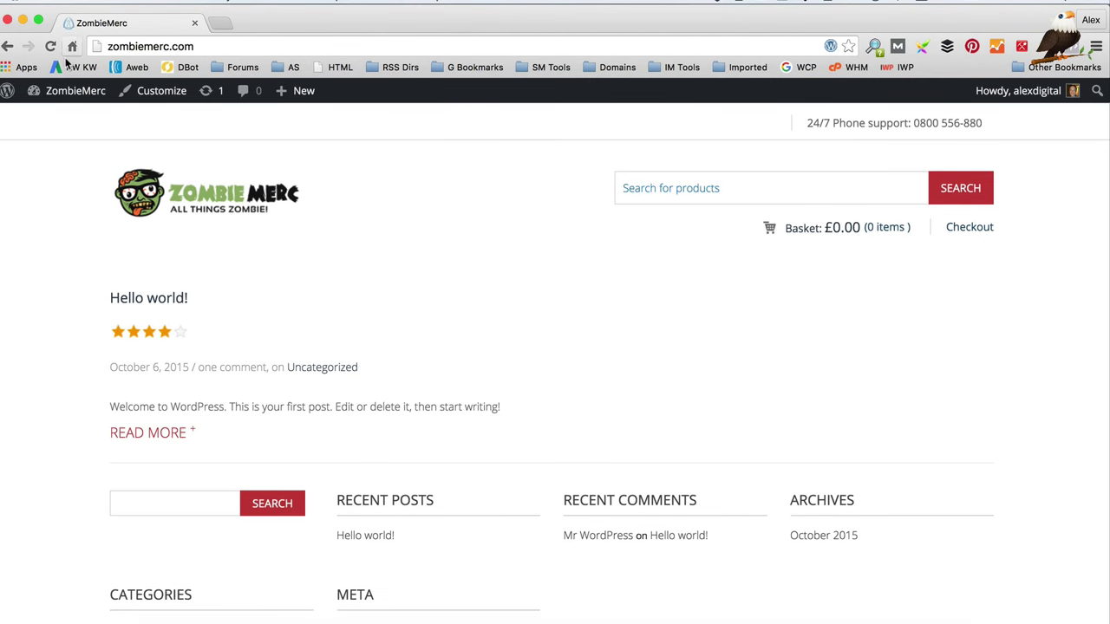
Step: Return to the dashboard and reopen Kingdom > Layout, showing the Zombie Merc logo
mouse_move(73, 92)
click(73, 119)
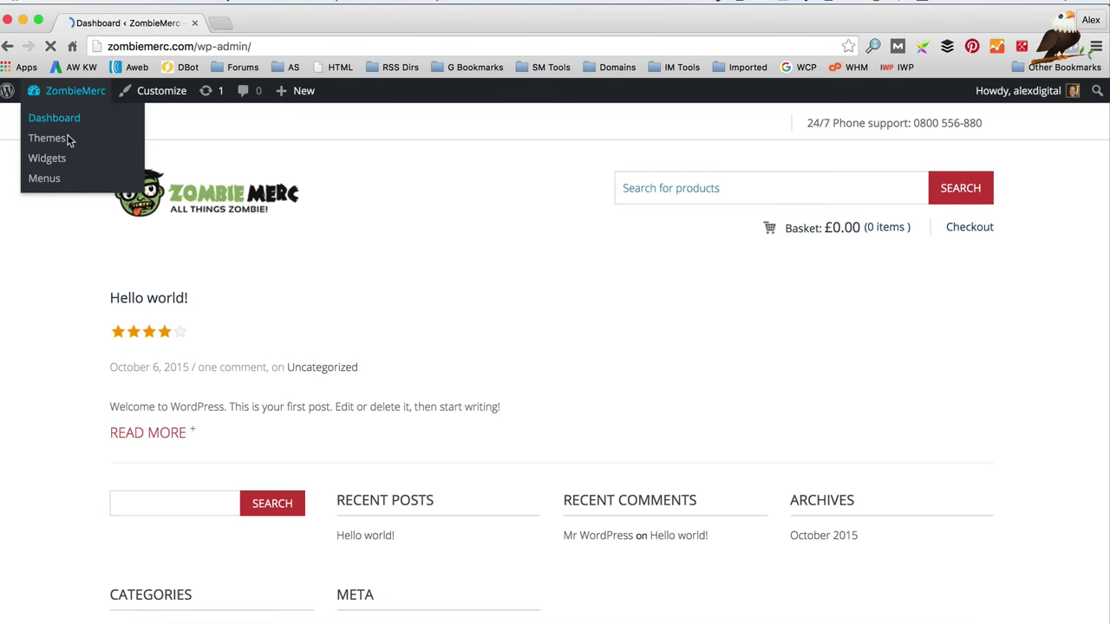
scroll(151, 529, down, 5)
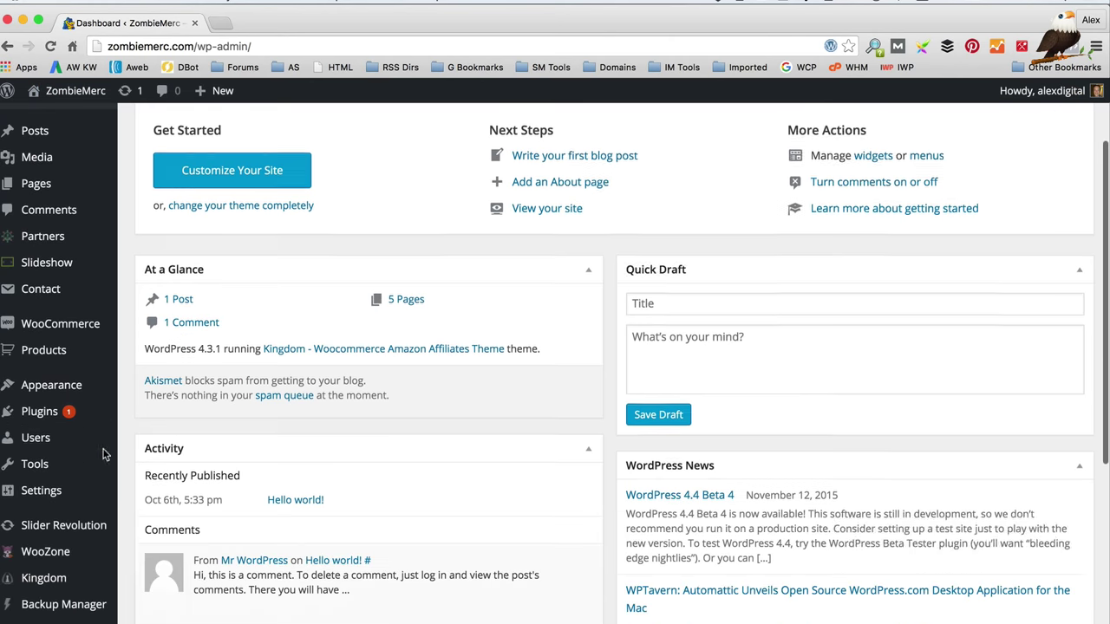
click(44, 578)
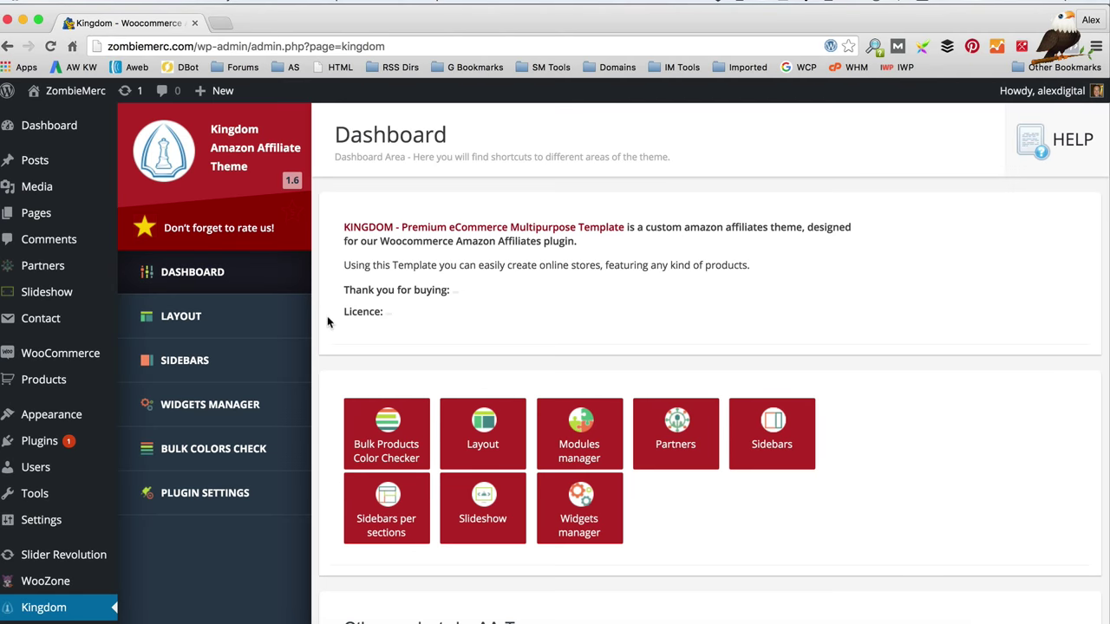
scroll(327, 316, down, 1)
click(244, 316)
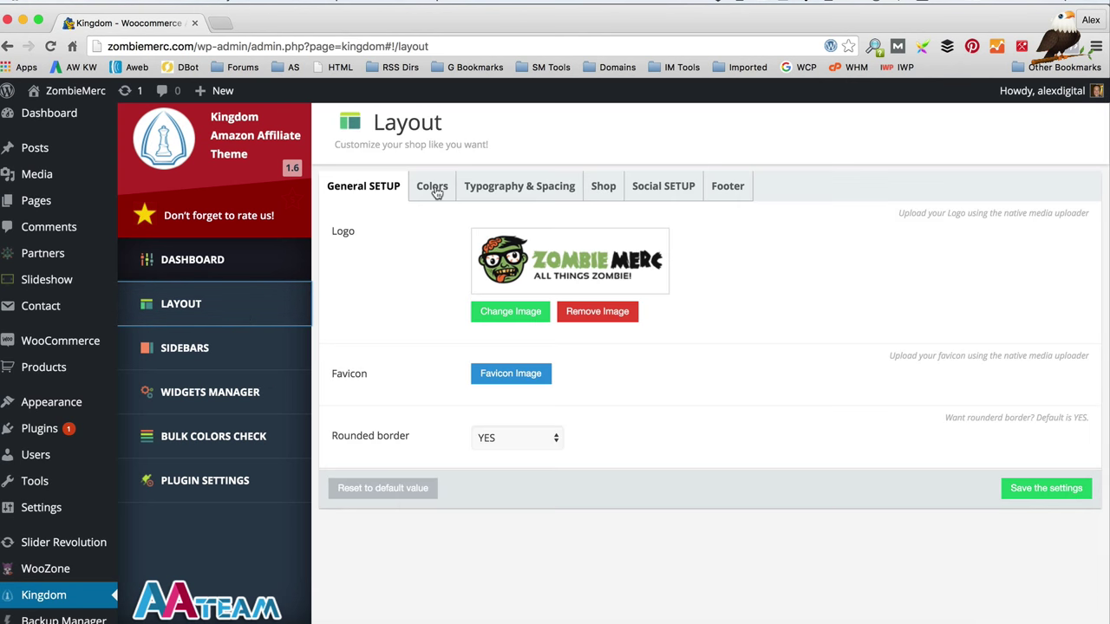
Step: Show the Kingdom Colors tab and copy green #90AF69 from the Zombie Merc Colours note
click(433, 189)
scroll(607, 390, down, 1)
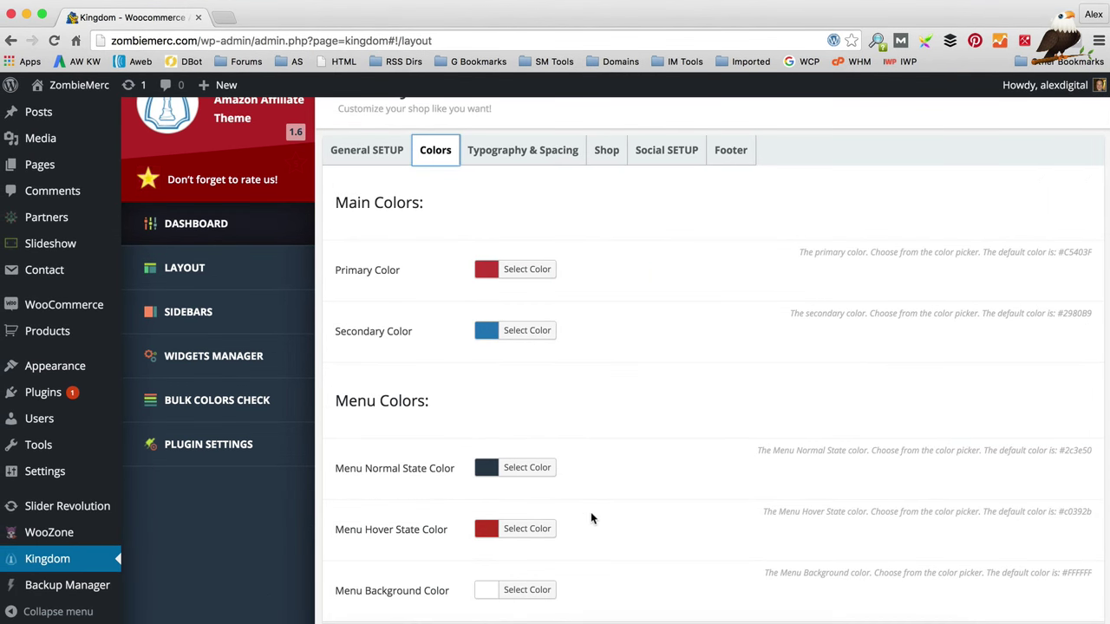
click(331, 610)
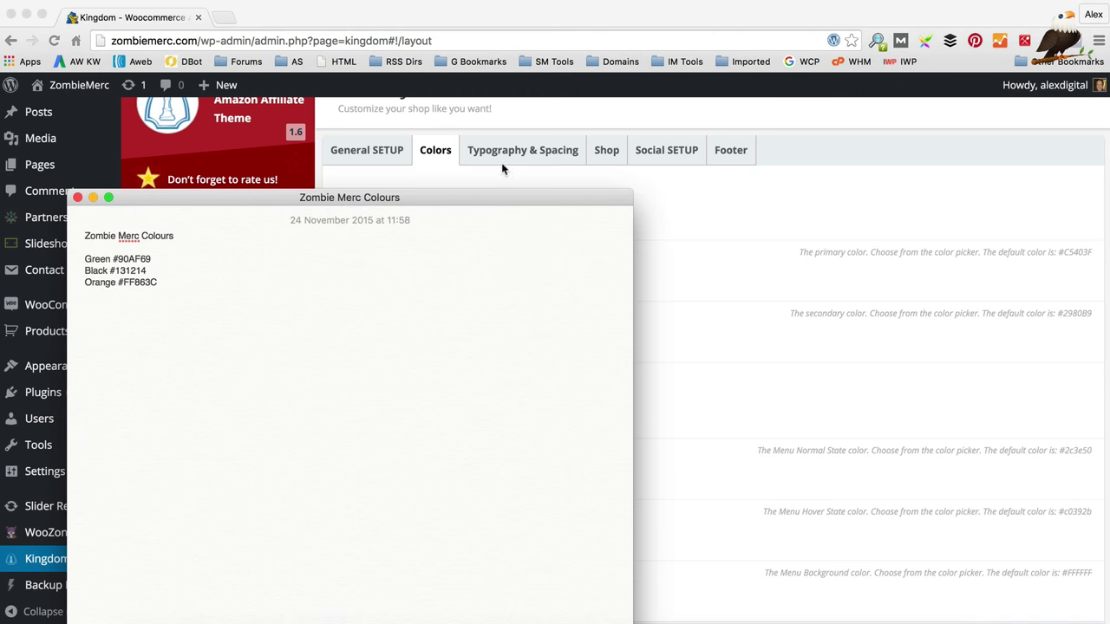
drag(495, 199, 1019, 126)
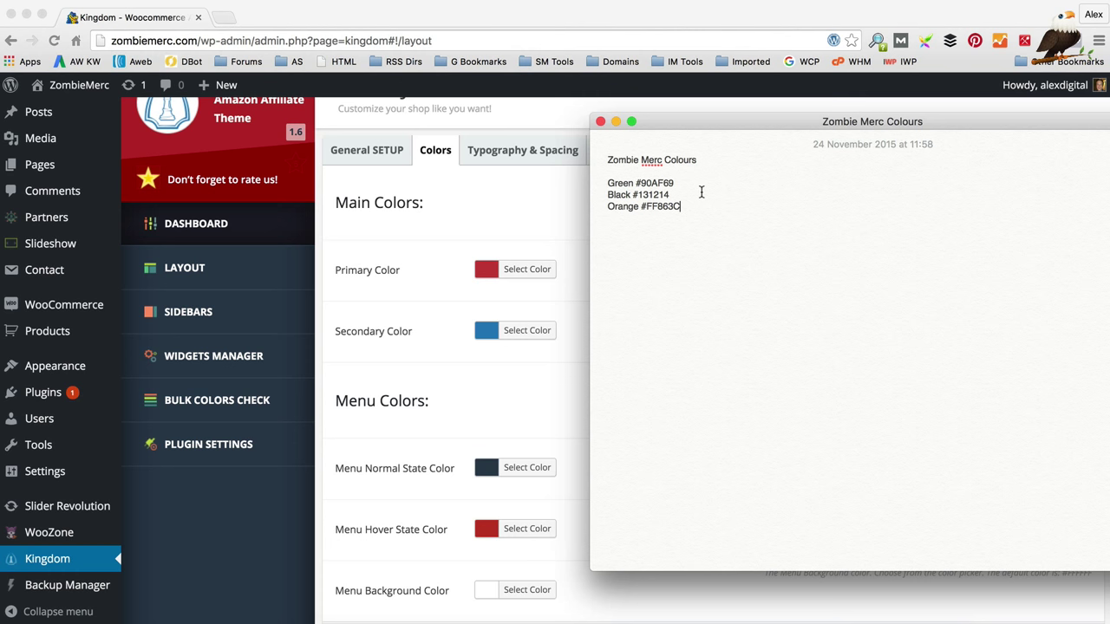
drag(674, 183, 638, 182)
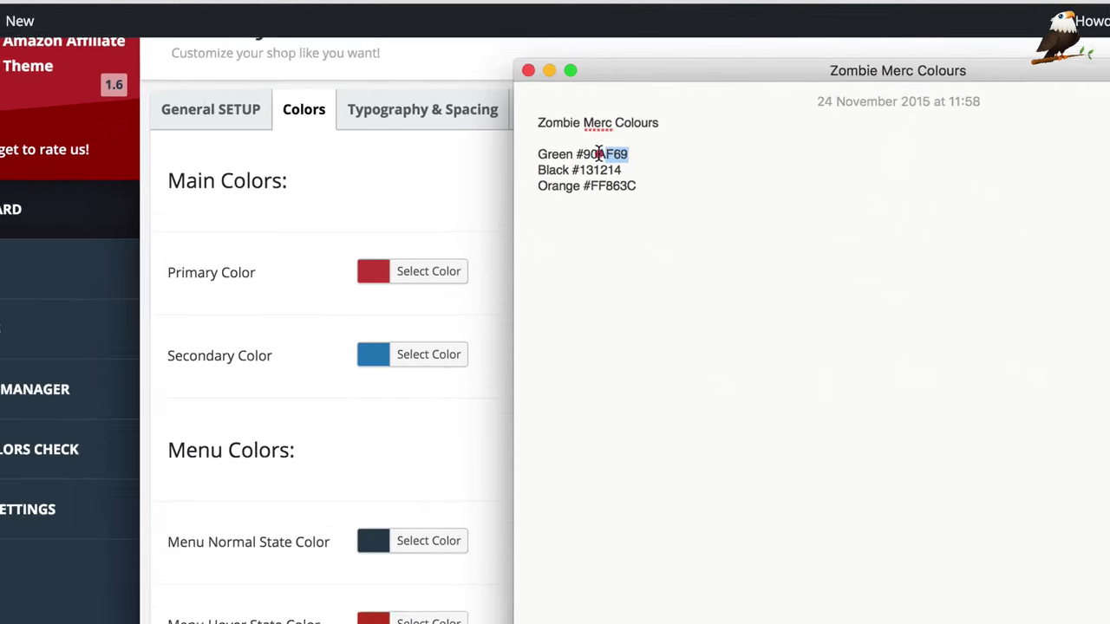
drag(515, 121, 515, 120)
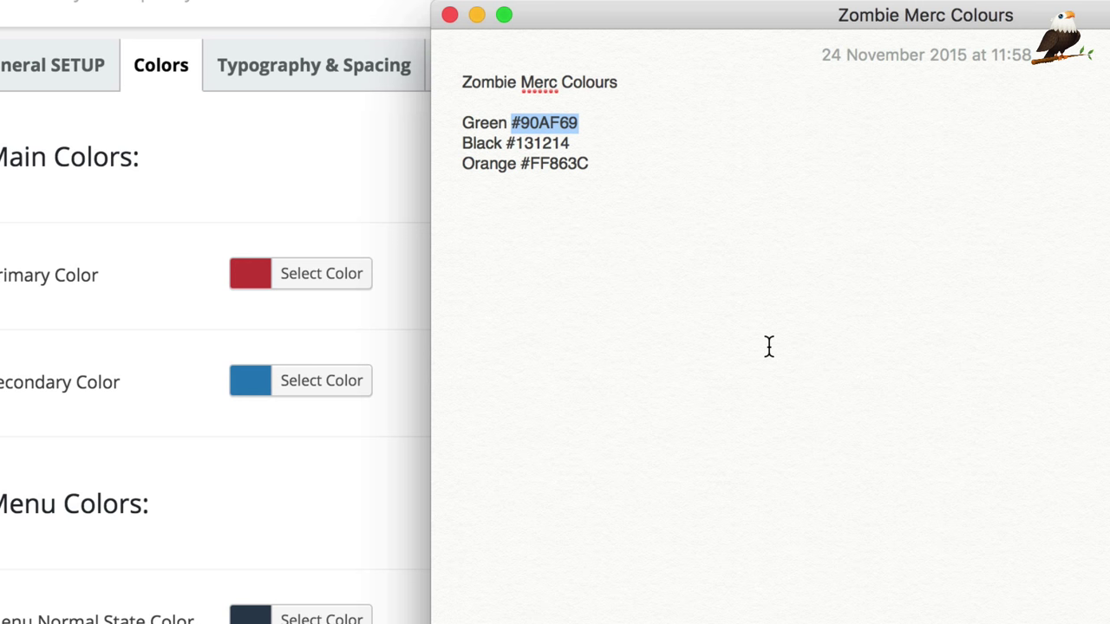
click(338, 275)
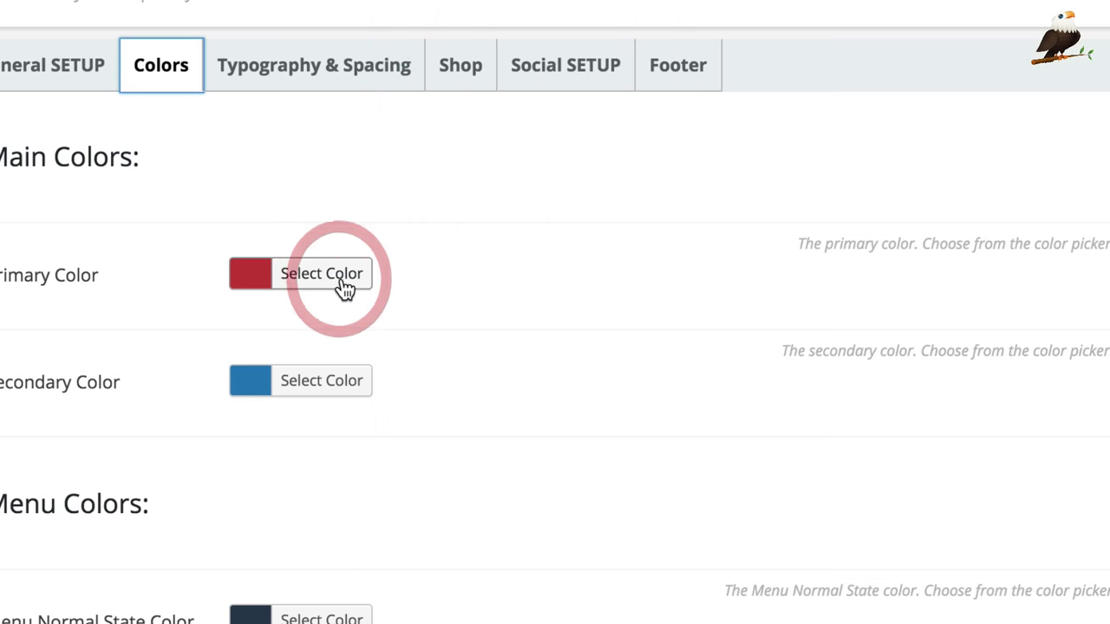
Step: Set the Primary Color to green #90af69
drag(473, 278, 377, 275)
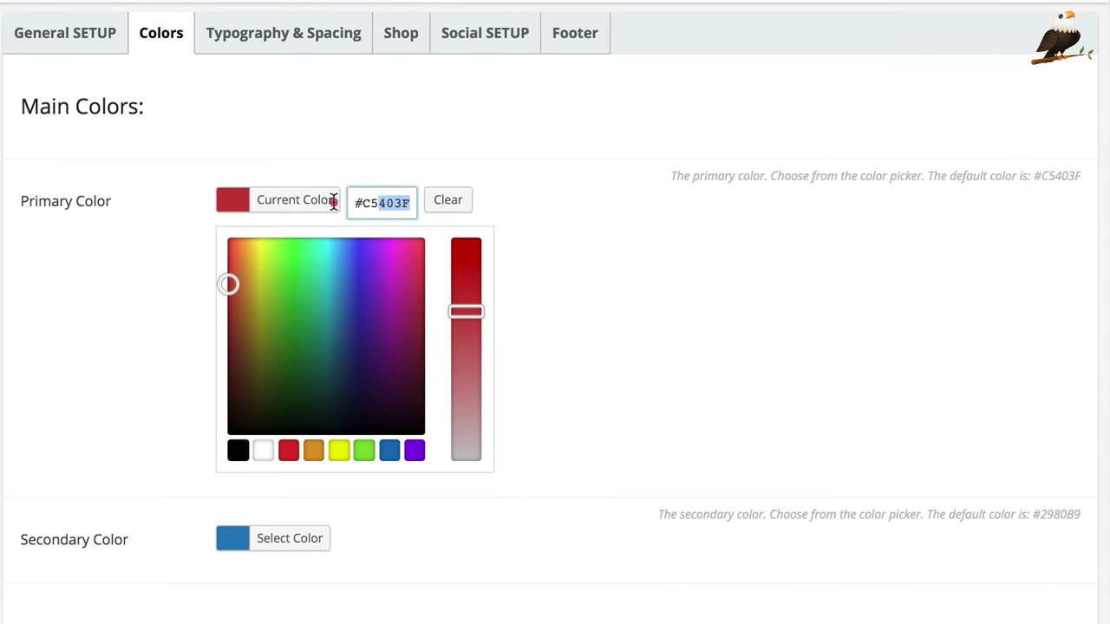
text(#90af69)
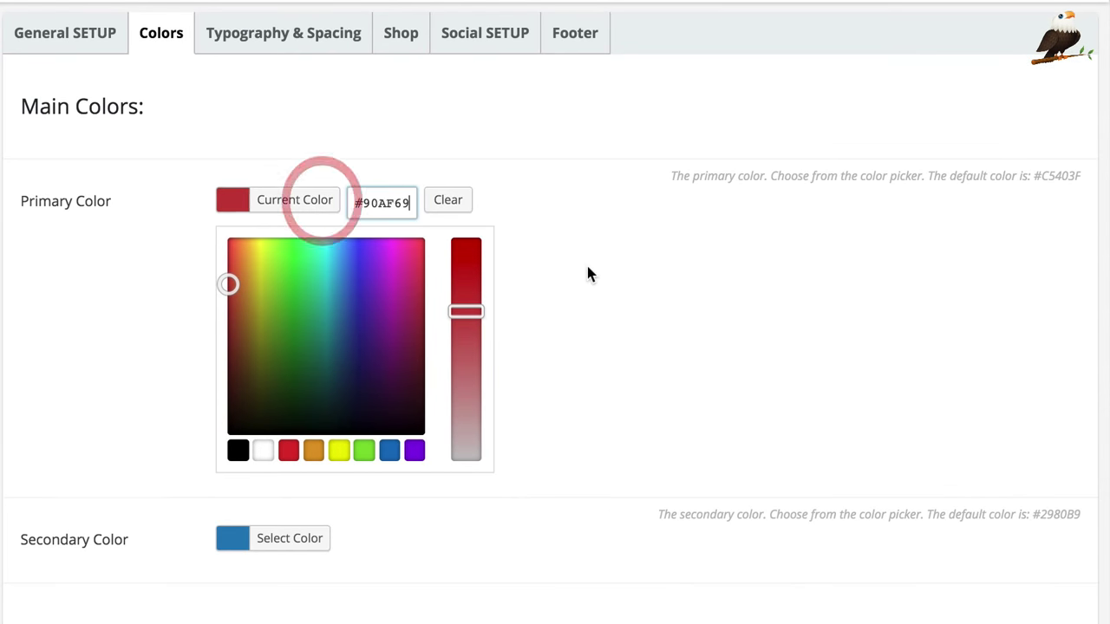
scroll(586, 263, down, 3)
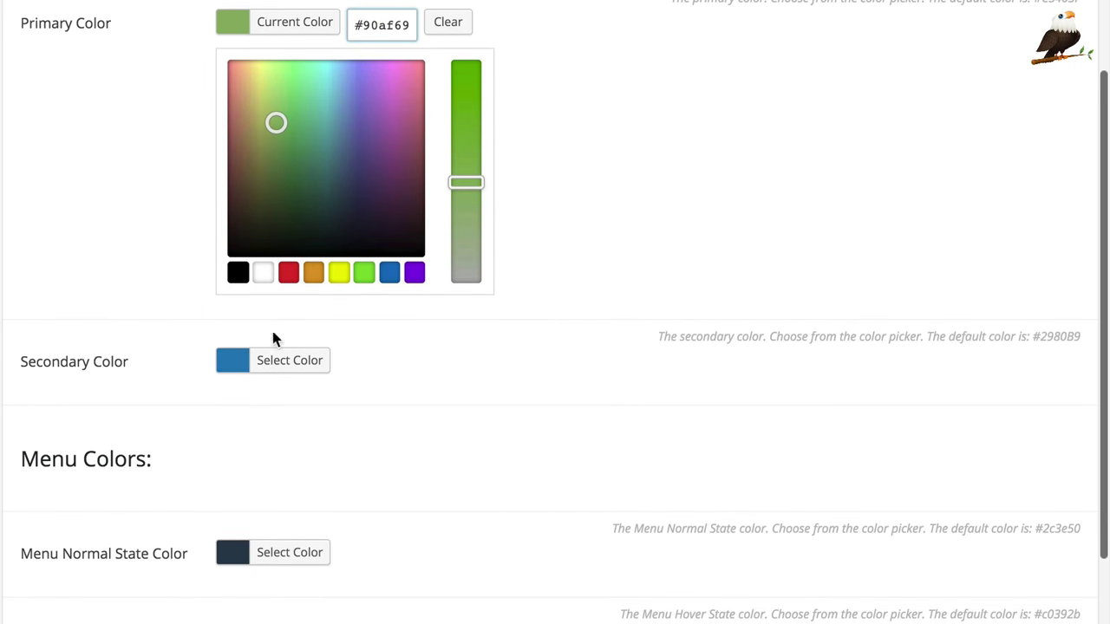
scroll(404, 351, down, 5)
scroll(425, 260, up, 1)
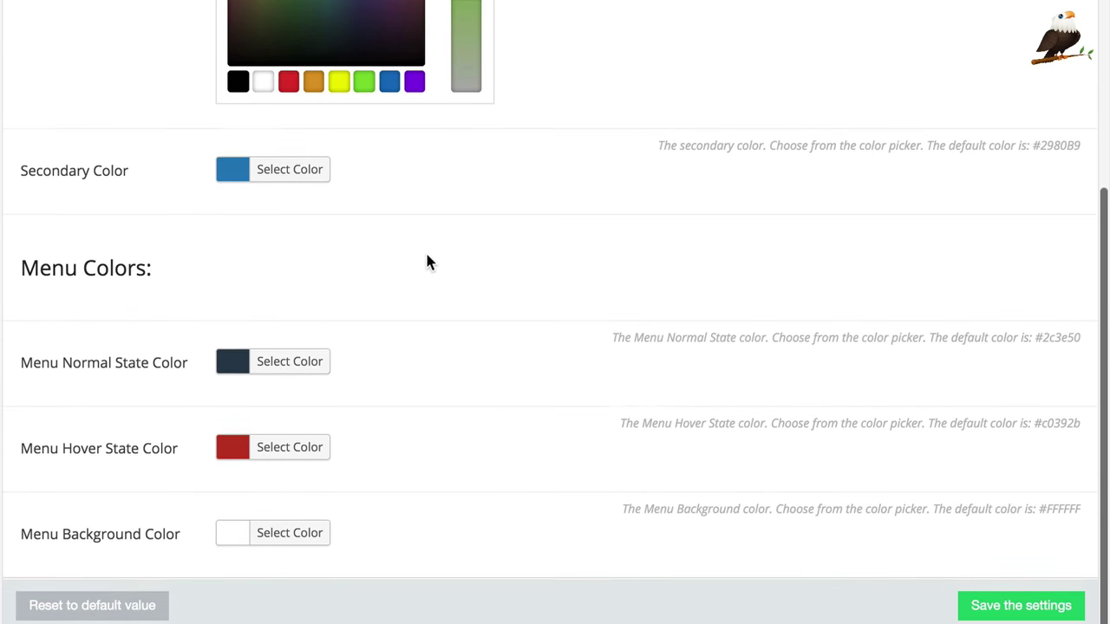
Step: Copy black #131214 from the notes and set it as the Secondary Color
click(285, 178)
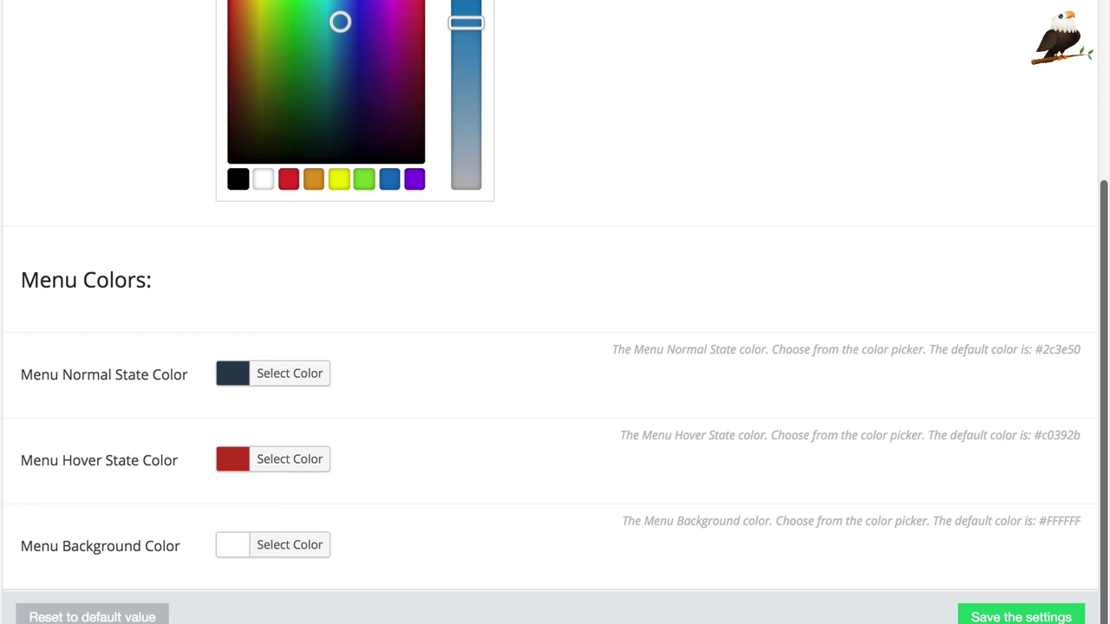
key(super+Tab)
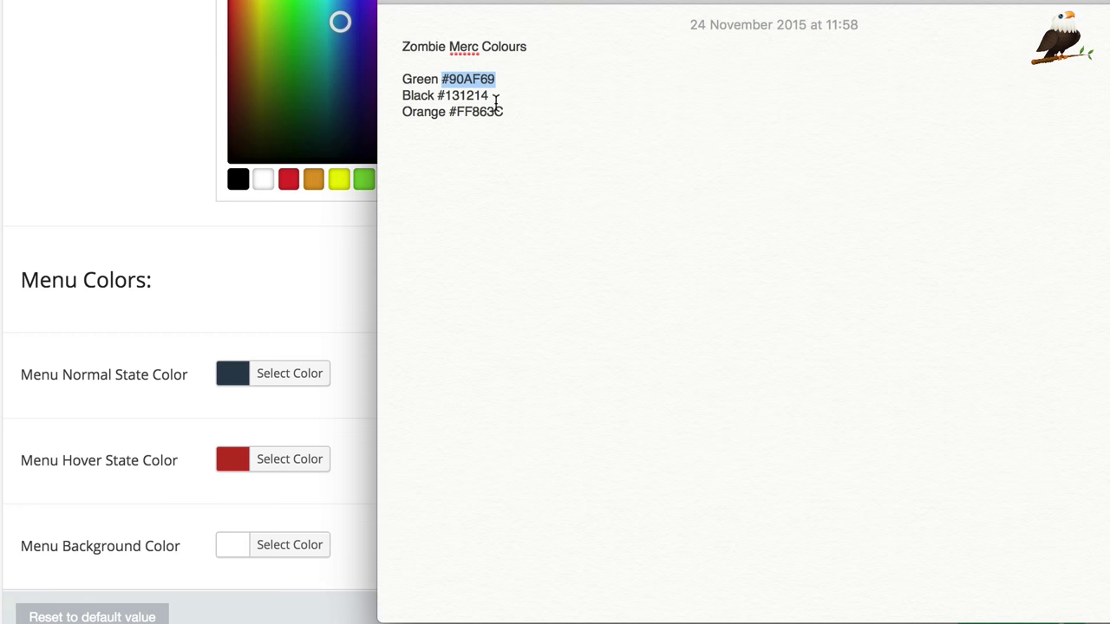
drag(490, 96, 438, 92)
key(ctrl+c)
click(271, 262)
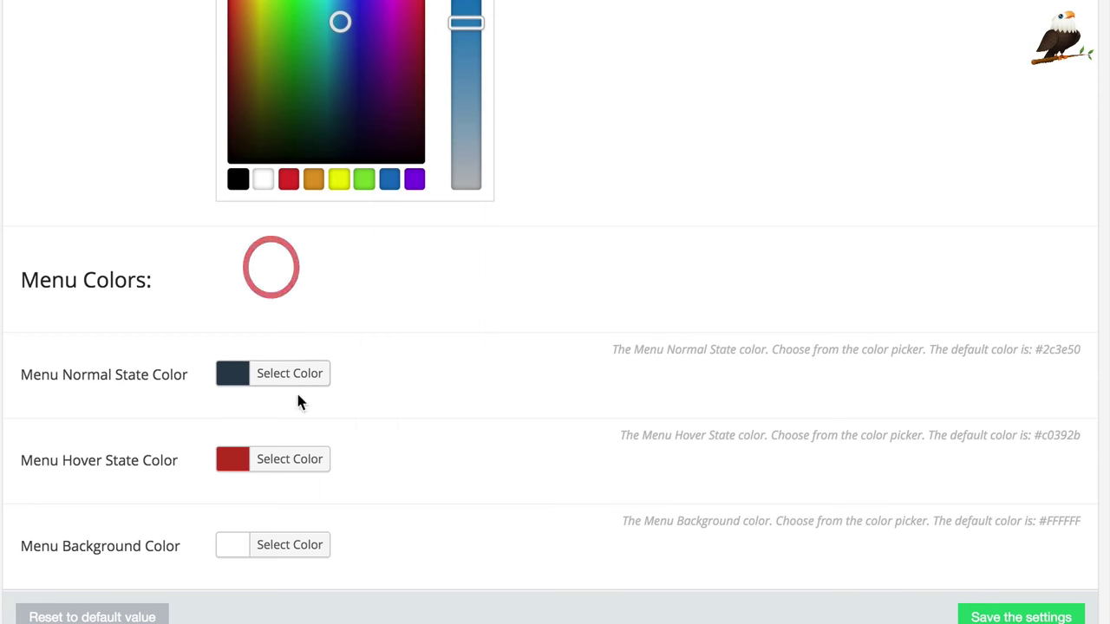
scroll(344, 299, up, 5)
drag(411, 191, 335, 189)
key(ctrl+v)
scroll(740, 273, down, 2)
click(646, 274)
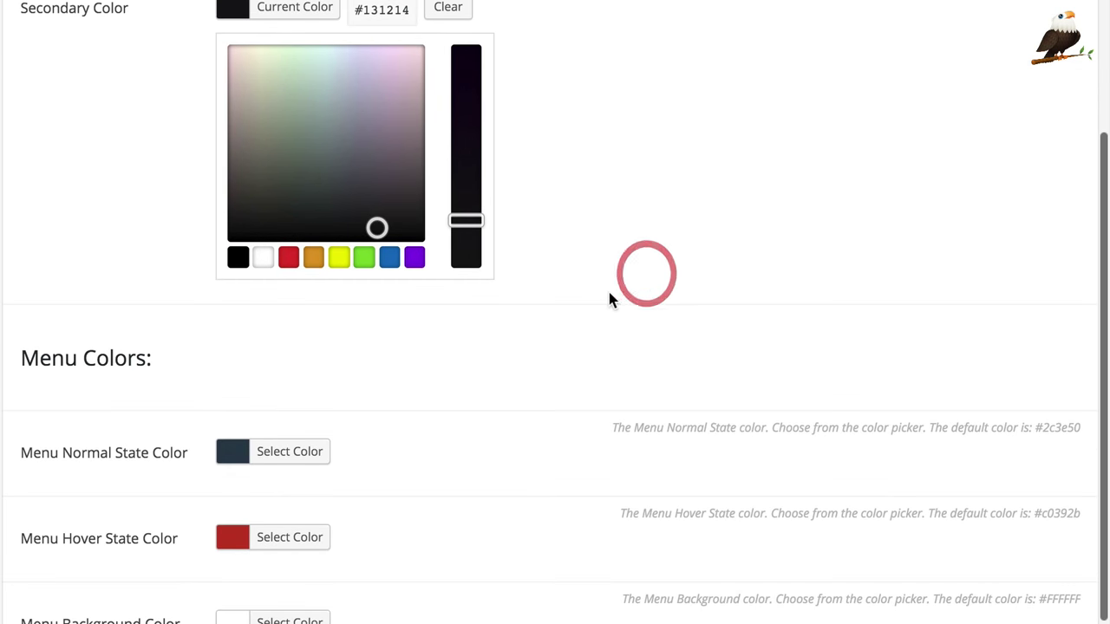
Step: Set the Menu Normal State Color to the same black #131214
click(302, 453)
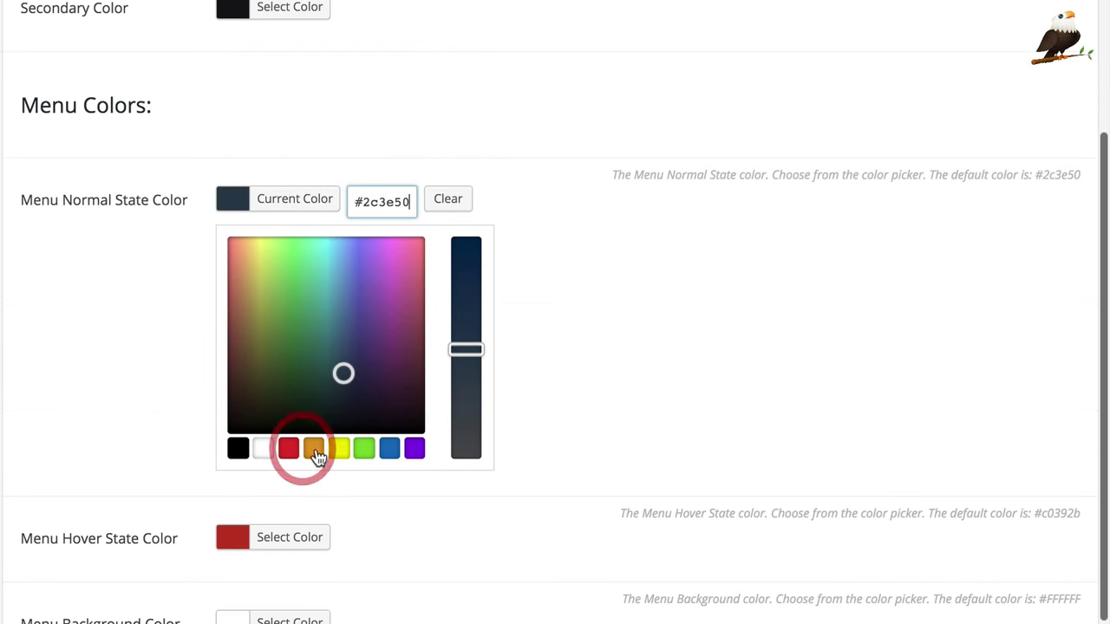
click(408, 200)
drag(409, 200, 320, 199)
key(ctrl+v)
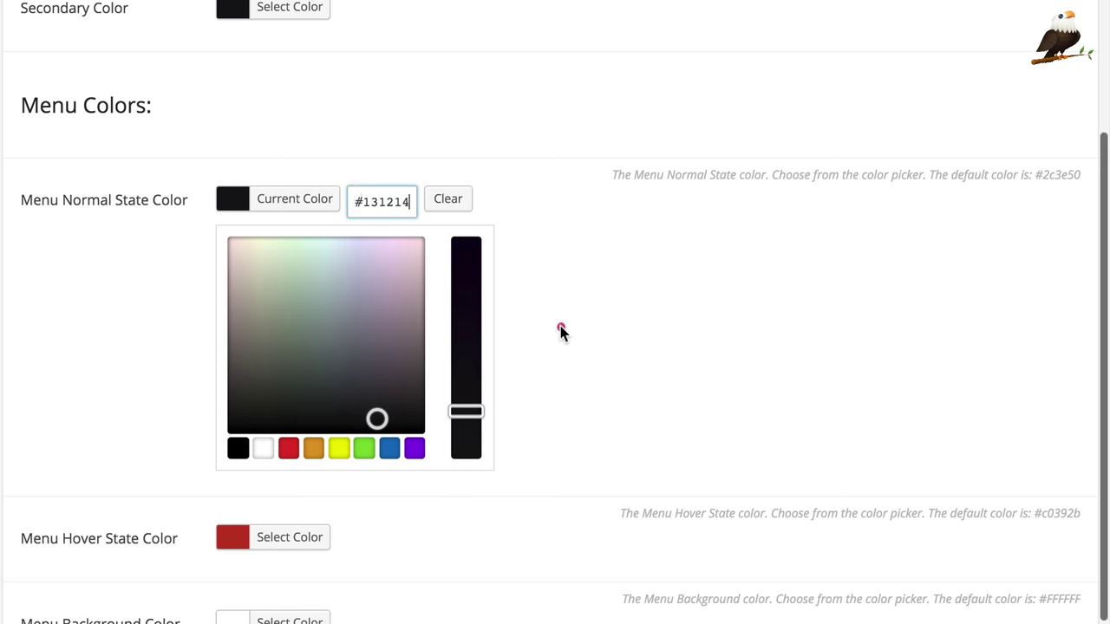
click(560, 327)
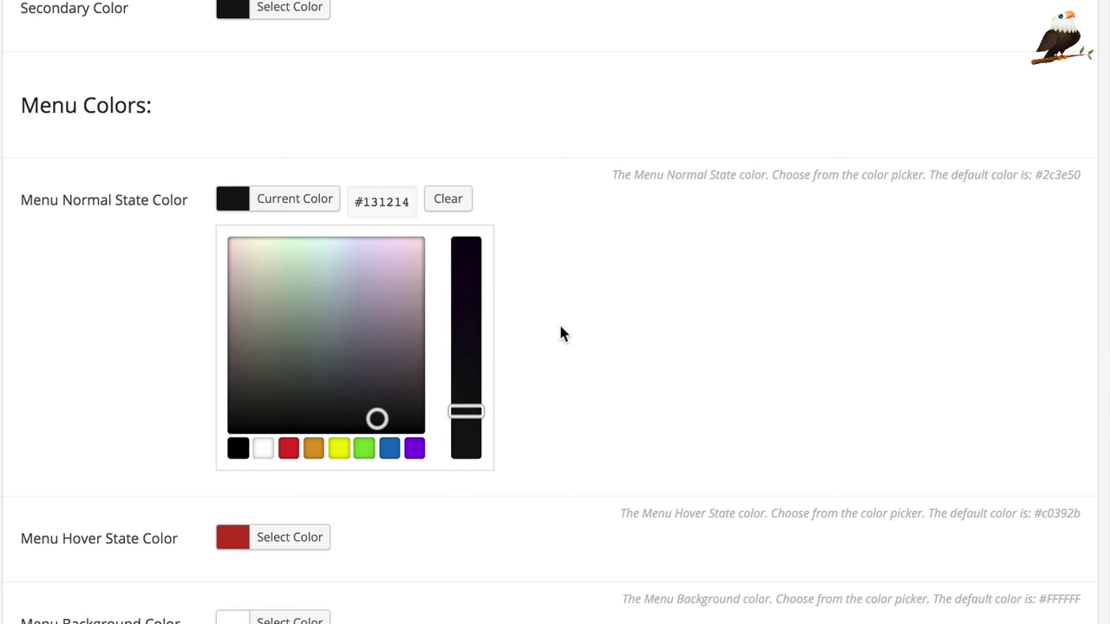
Step: Set the Menu Hover State Color to orange #ff863c, save the colours, and view the site
click(312, 543)
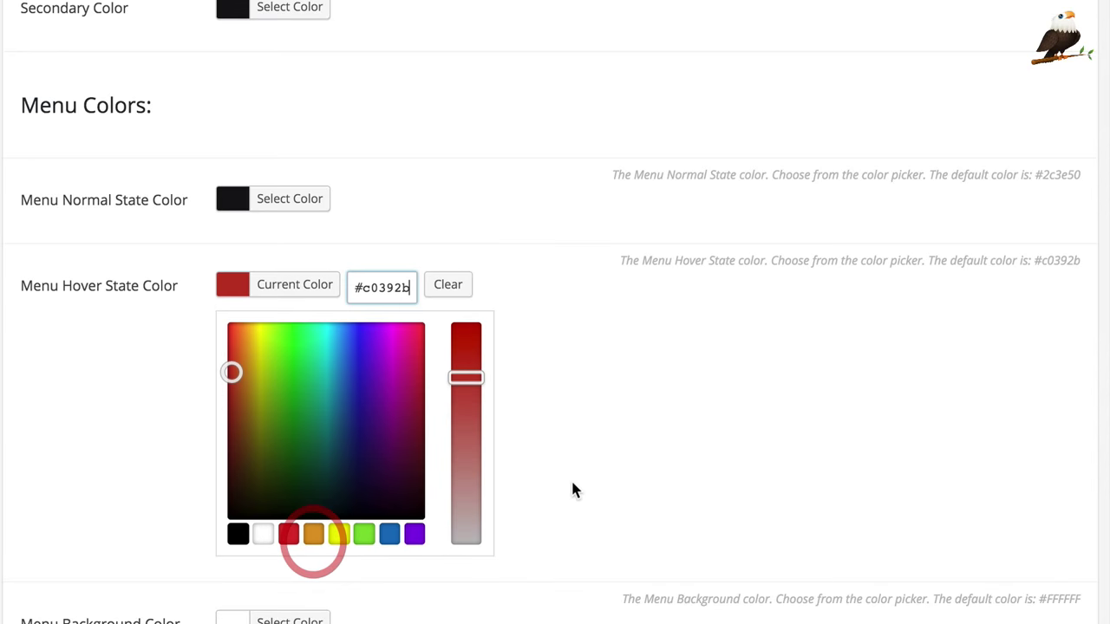
scroll(572, 488, up, 2)
scroll(569, 488, down, 2)
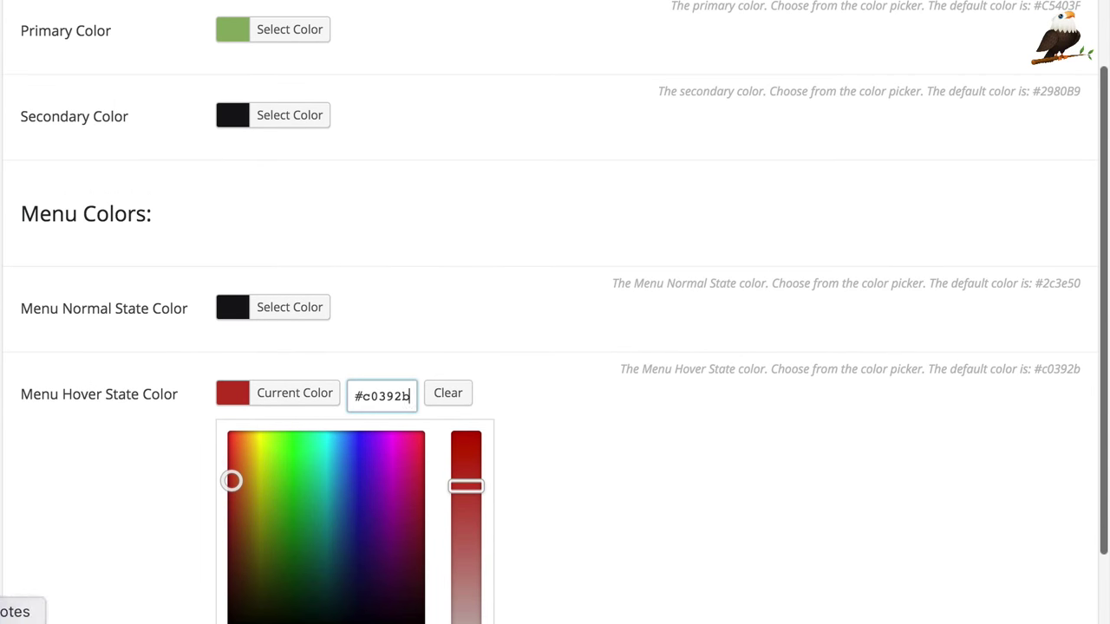
click(18, 621)
drag(511, 111, 449, 111)
click(275, 220)
drag(411, 395, 280, 396)
text(#ff863c)
scroll(227, 501, down, 6)
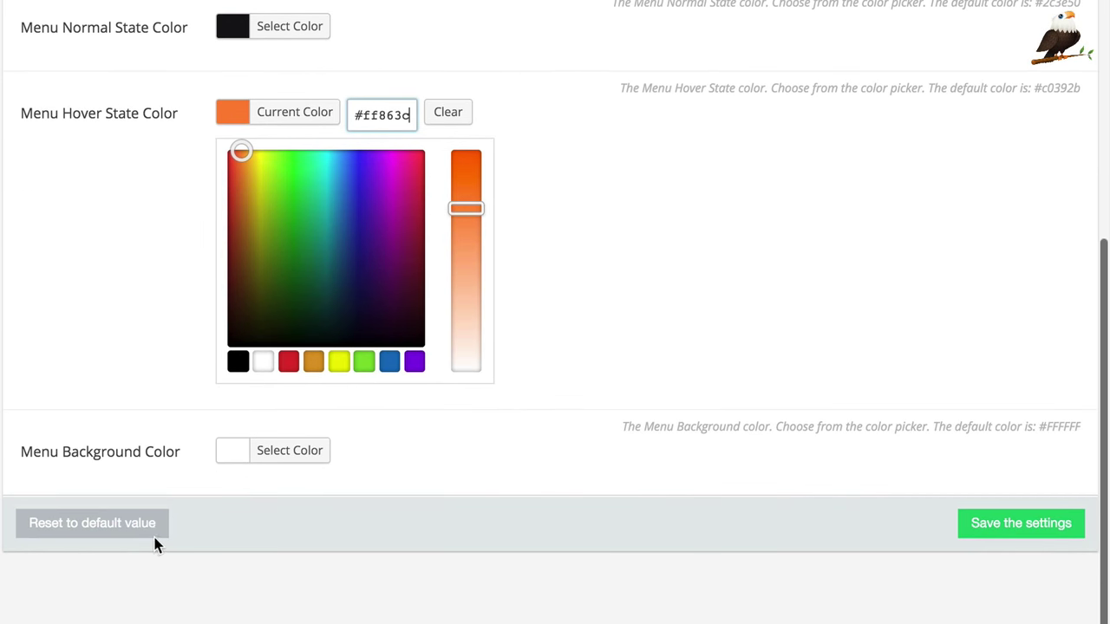
click(1057, 533)
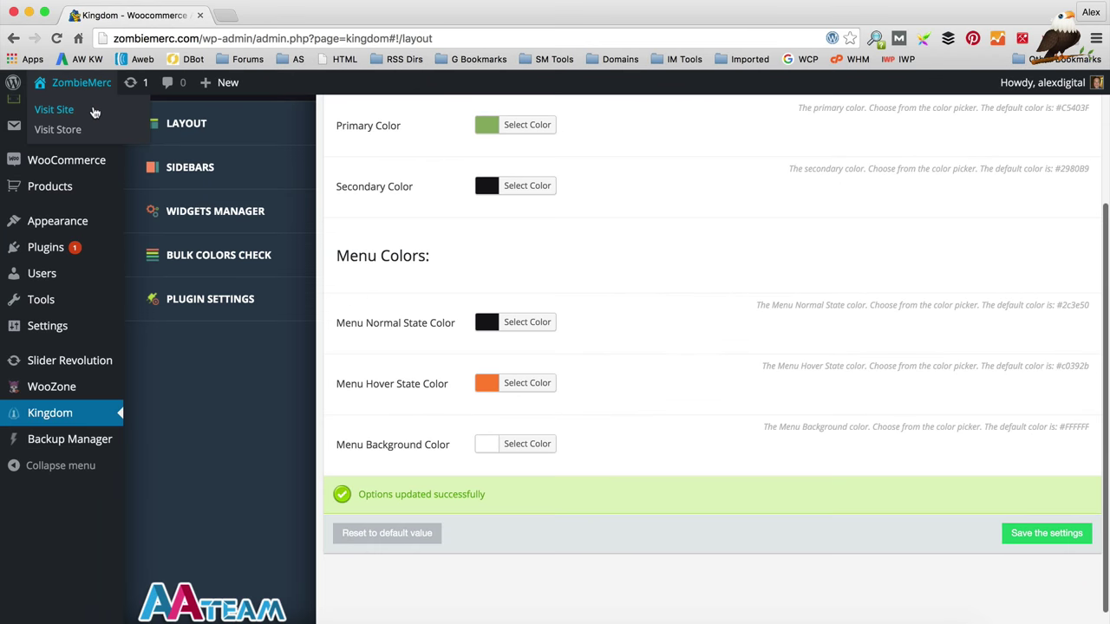
click(94, 111)
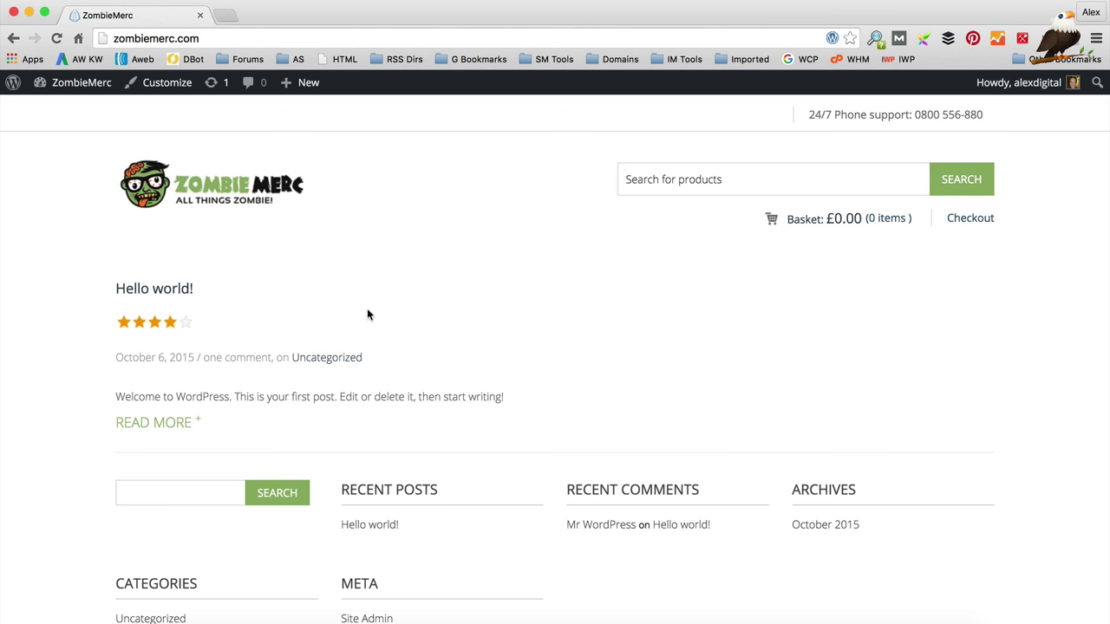
Step: Scroll through the ZombieMerc storefront home page in its new green theme
scroll(325, 248, down, 3)
scroll(324, 248, up, 3)
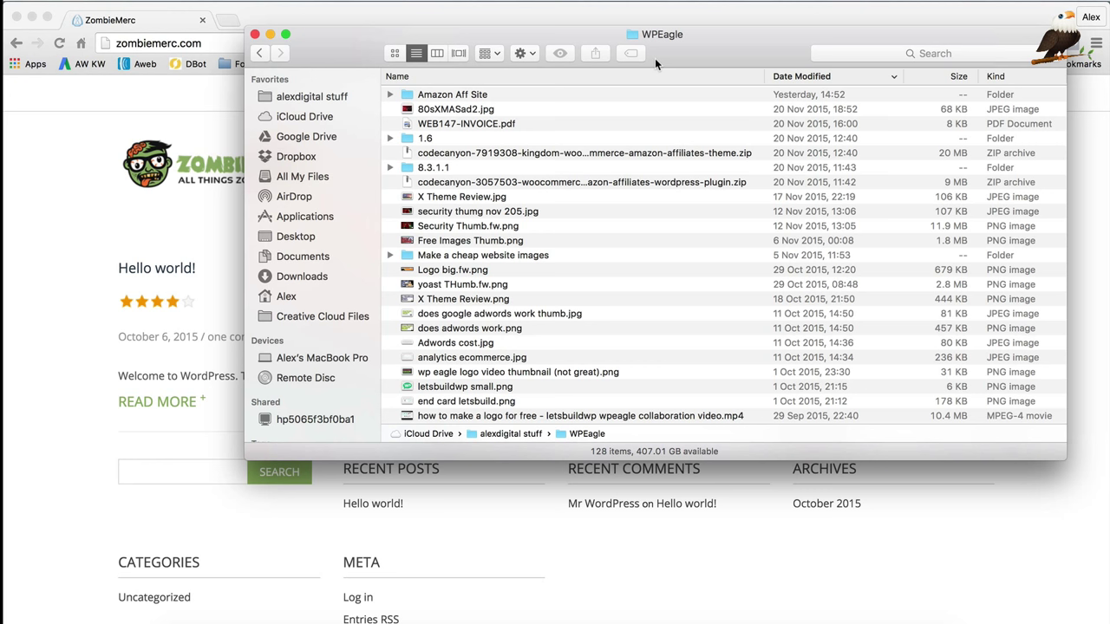
Step: Open the 1.6 theme folder in Finder and launch its Documentation.pdf
click(445, 139)
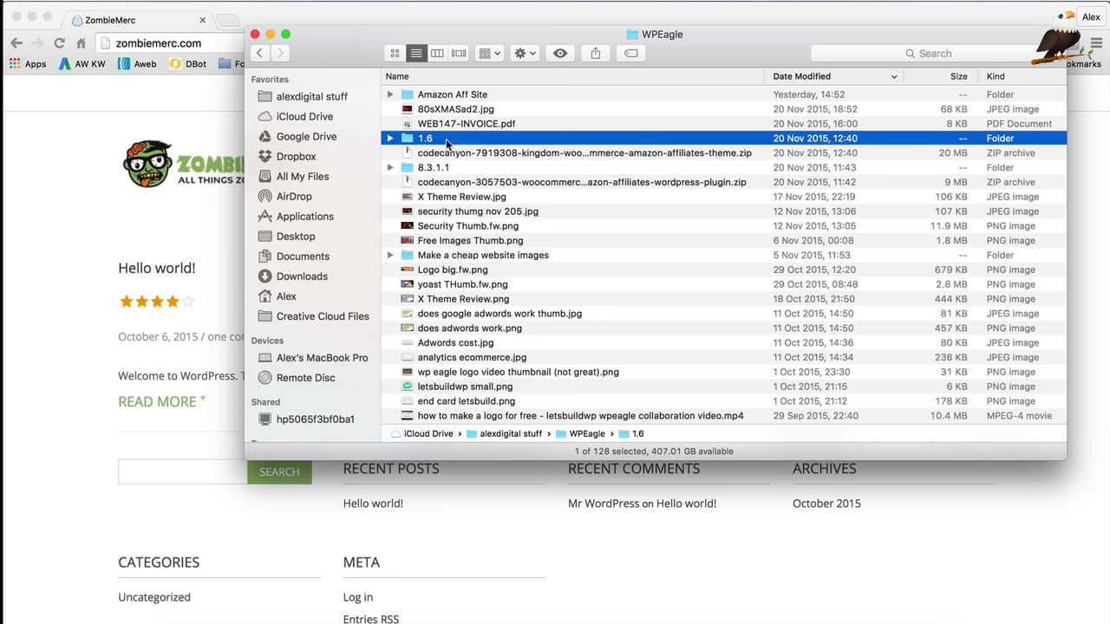
double_click(450, 139)
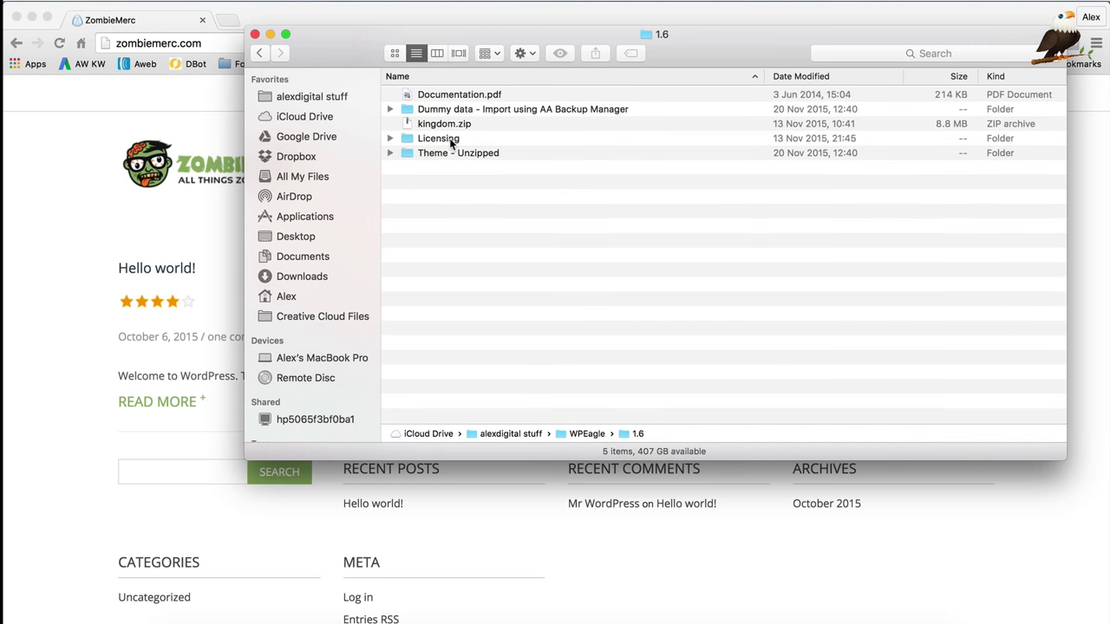
double_click(479, 96)
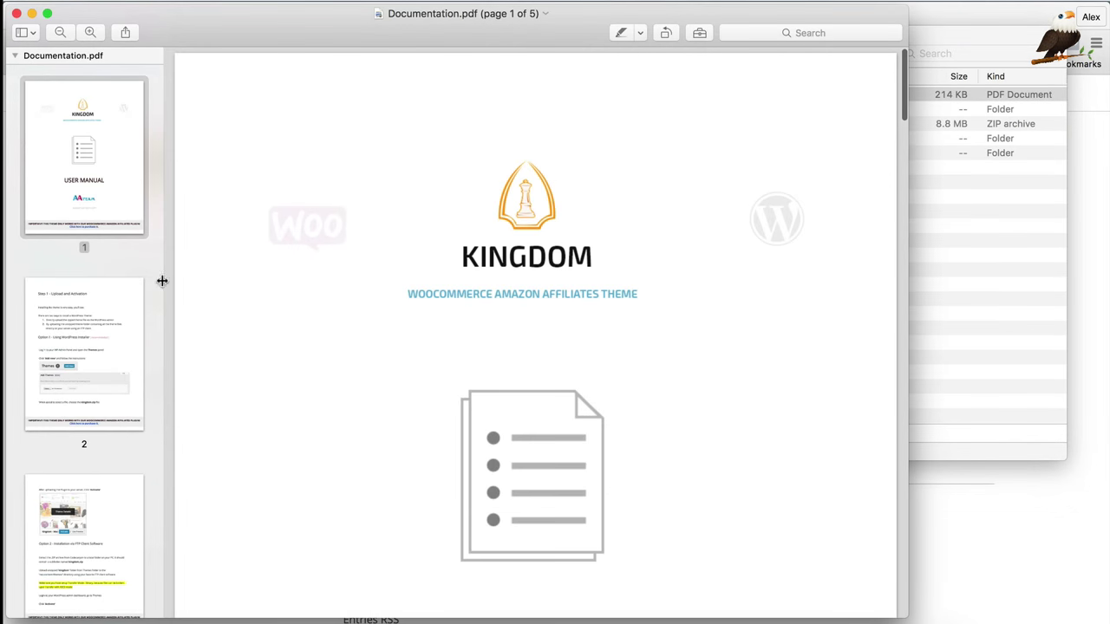
Step: Follow the Homepage link on page 5 of the Kingdom manual to its online documentation
click(49, 326)
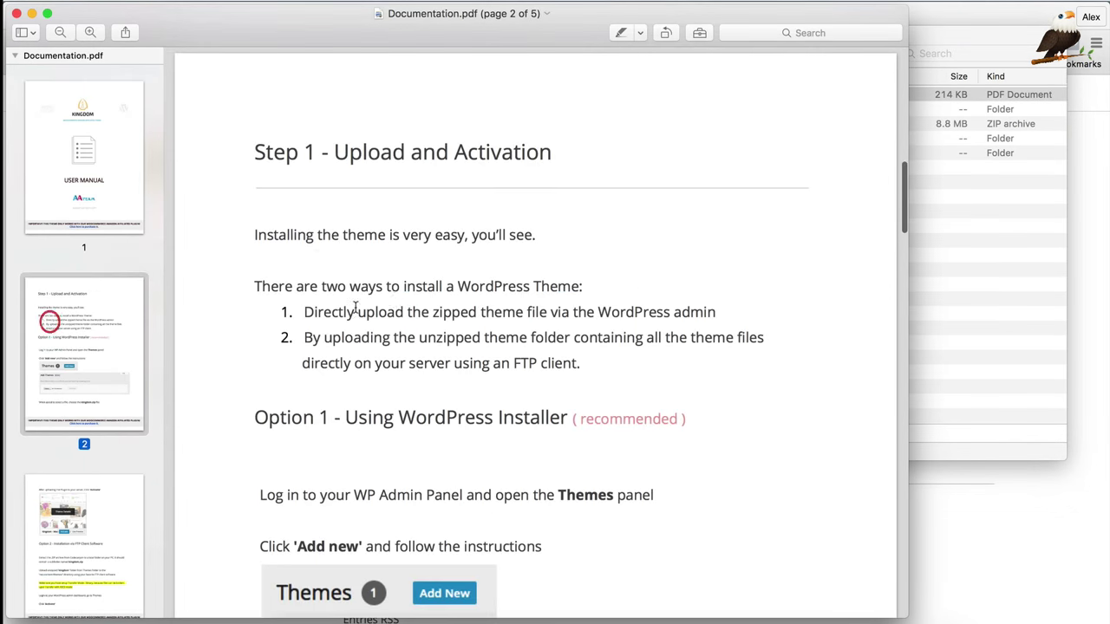
scroll(540, 295, down, 15)
scroll(404, 295, down, 20)
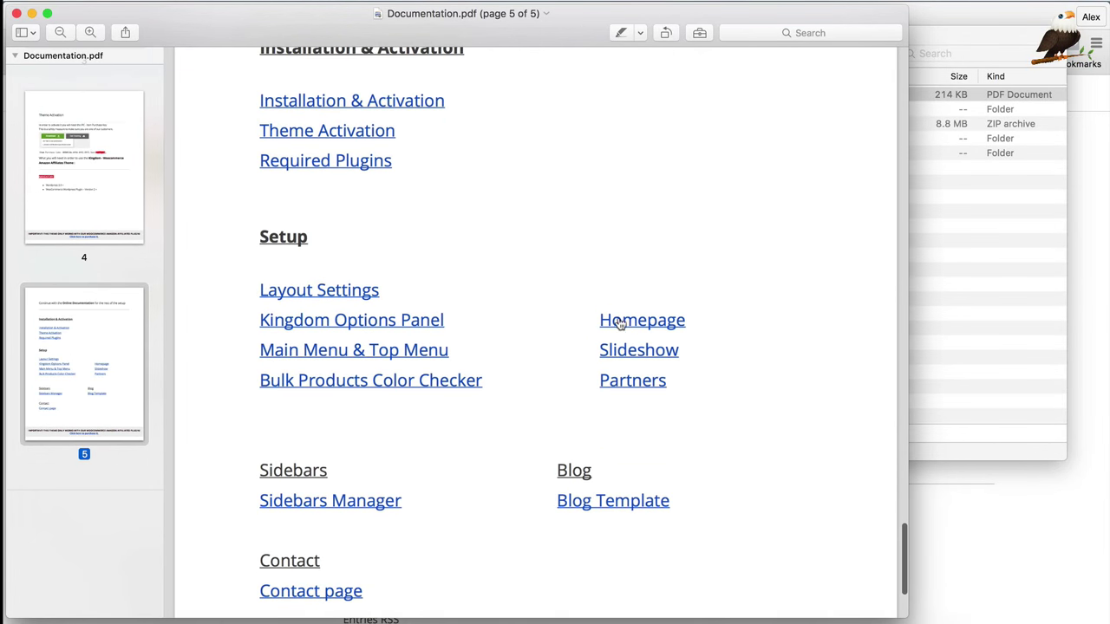
click(621, 323)
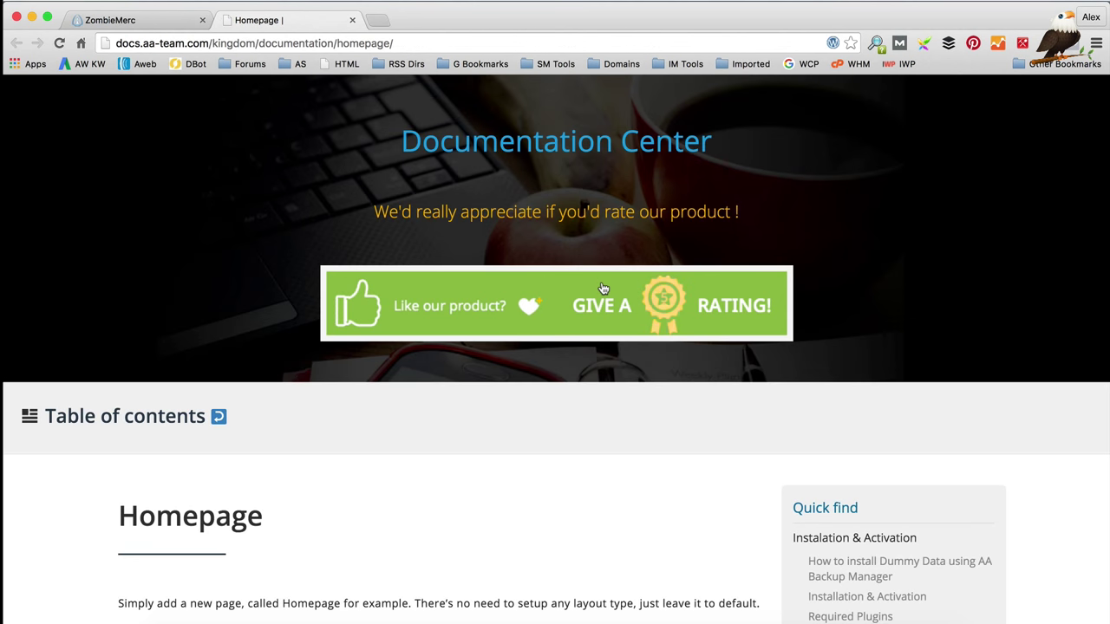
Step: Read the Featured Products shortcode example in the Homepage docs, then return to the ZombieMerc shop
scroll(530, 335, down, 5)
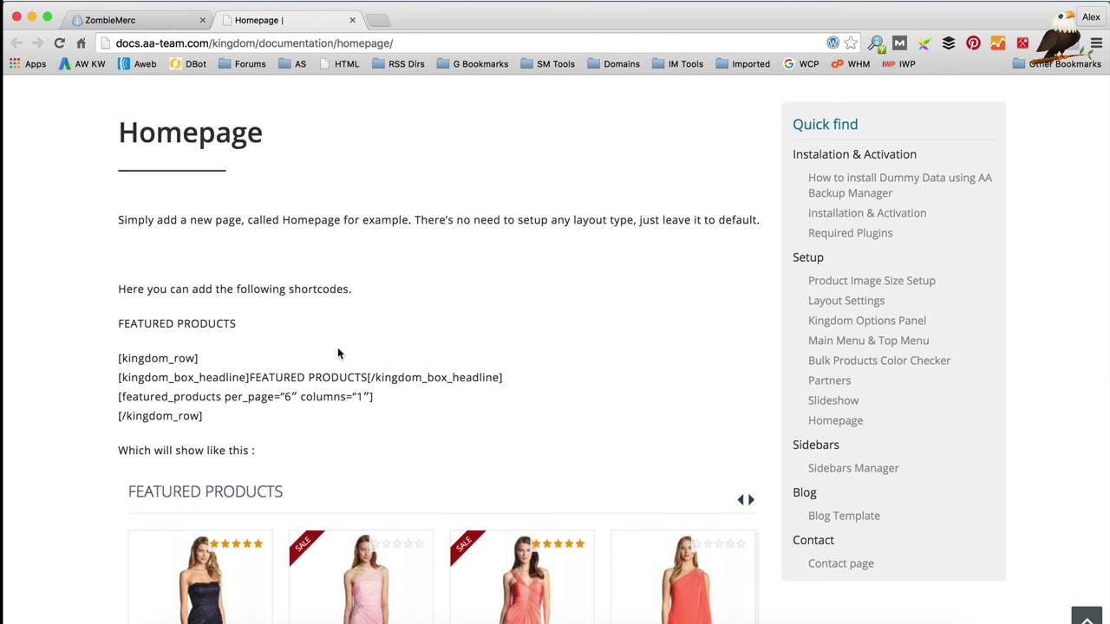
scroll(364, 353, down, 2)
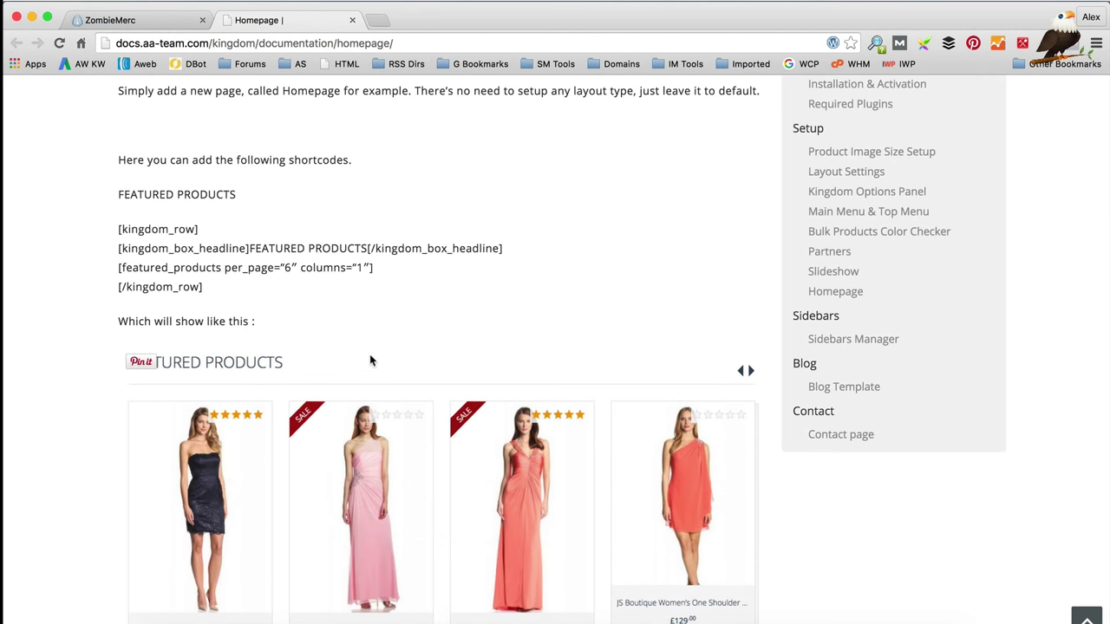
scroll(370, 356, down, 3)
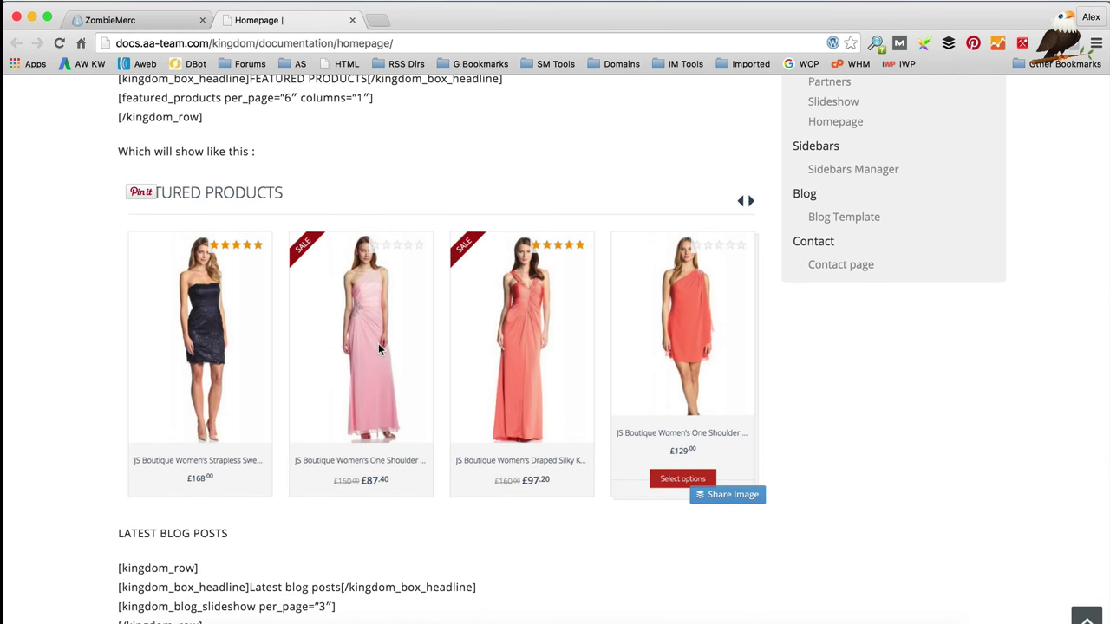
scroll(358, 193, up, 1)
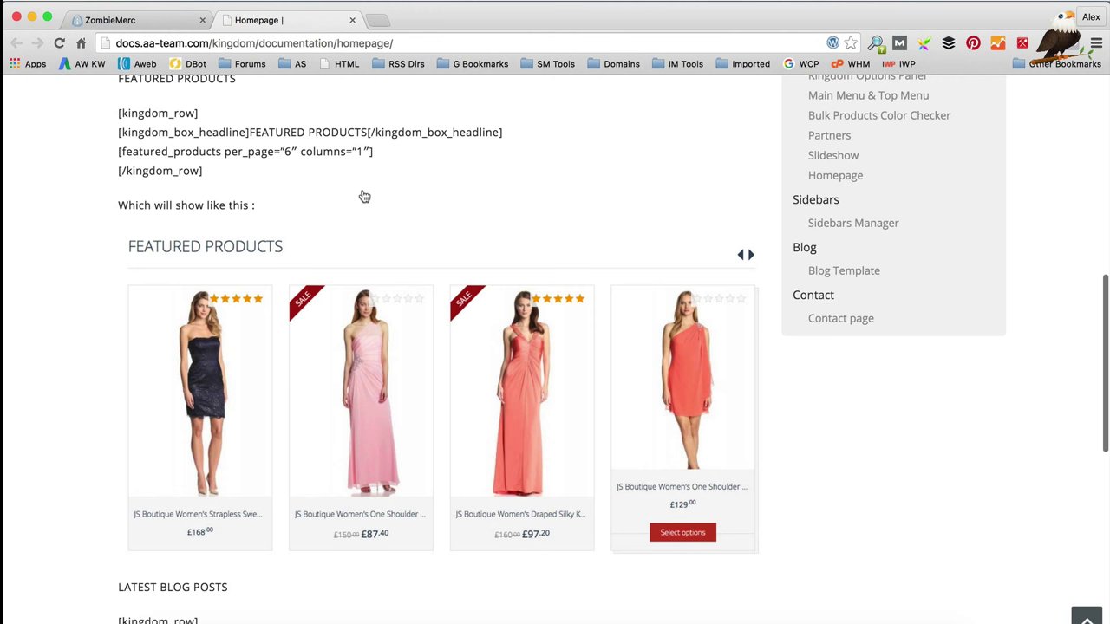
scroll(363, 194, up, 3)
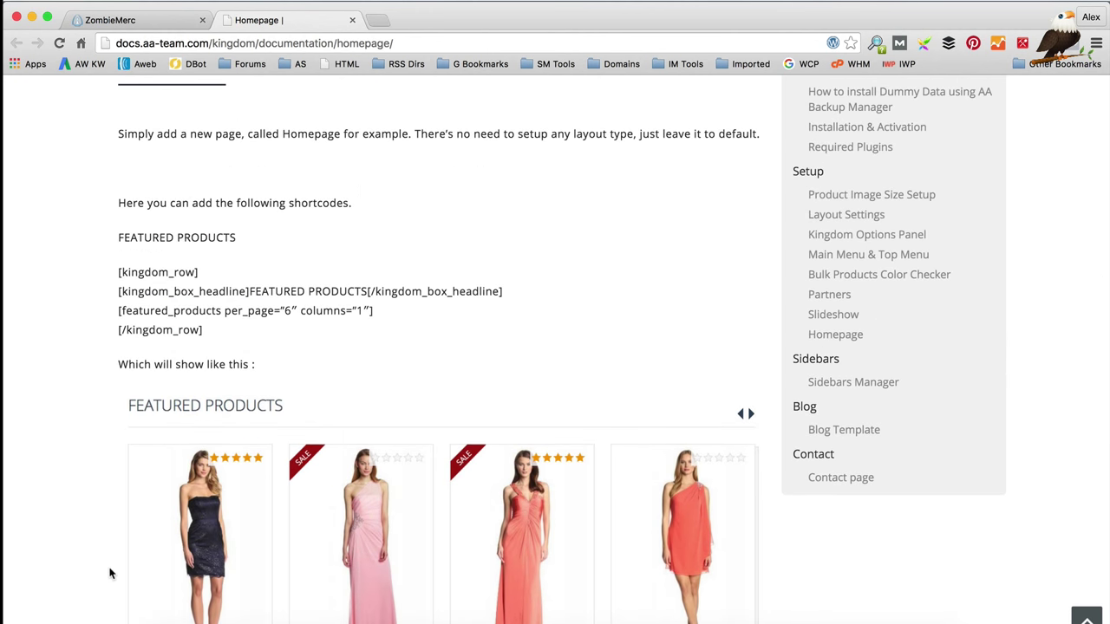
scroll(391, 409, down, 2)
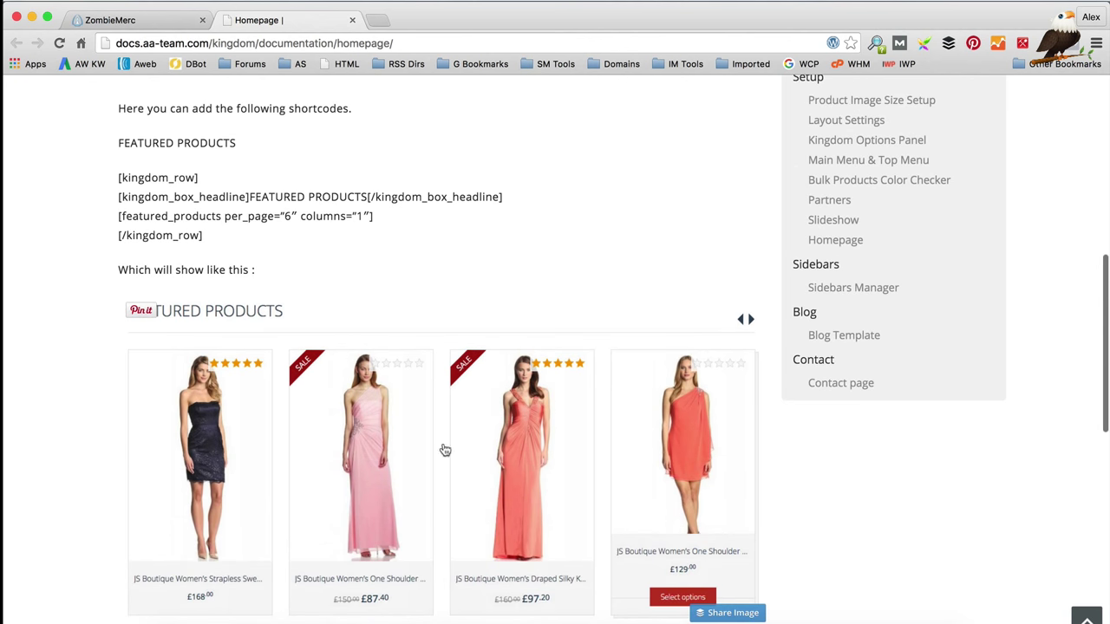
scroll(503, 319, down, 2)
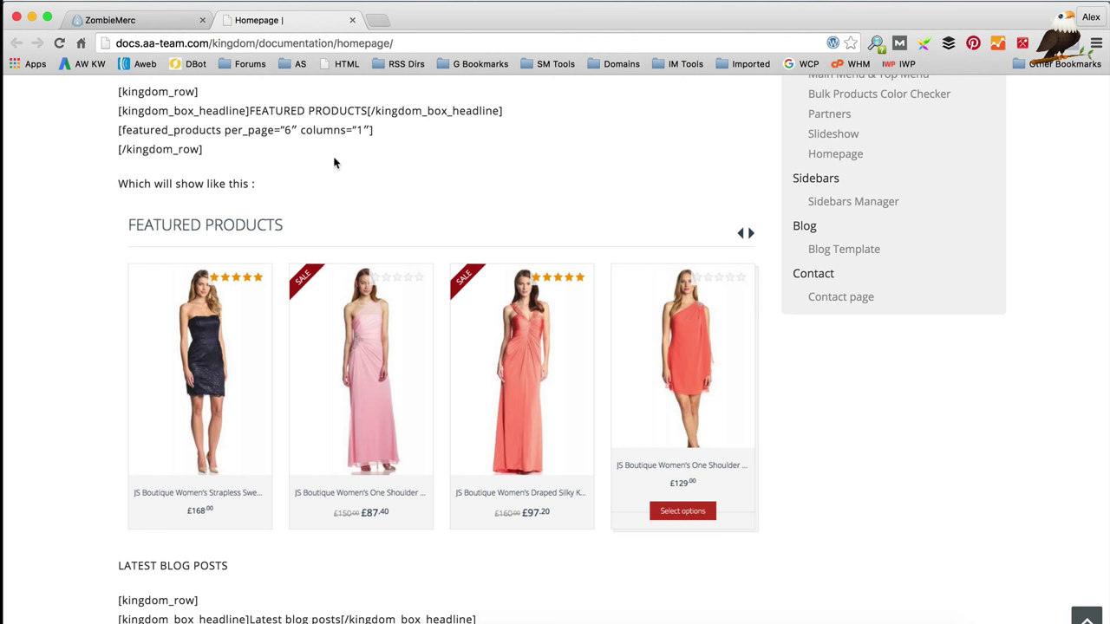
scroll(336, 161, up, 1)
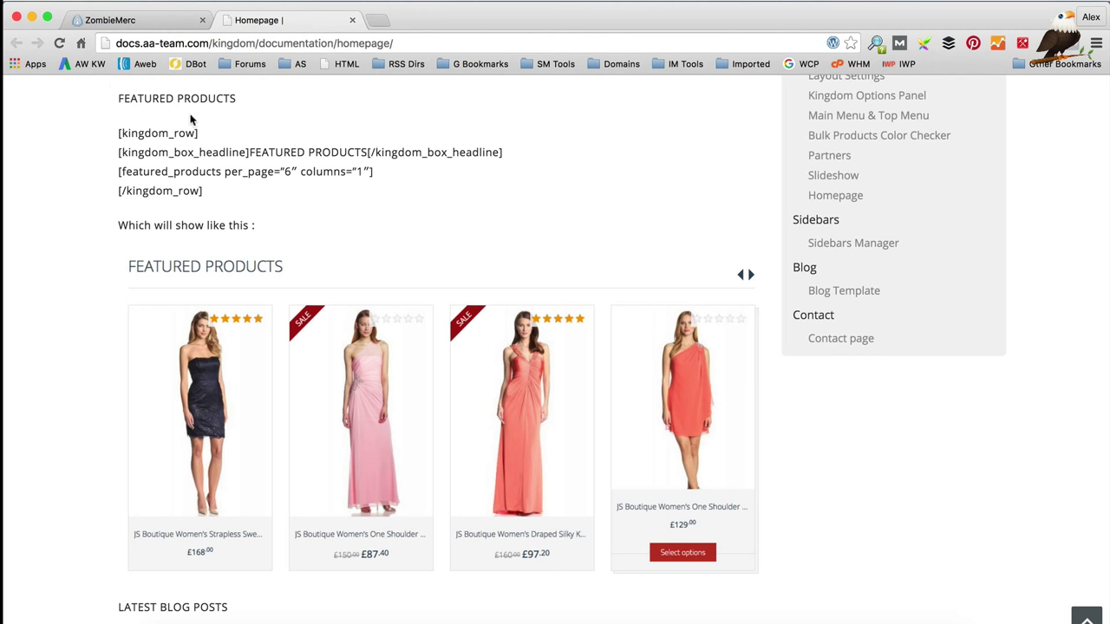
click(146, 20)
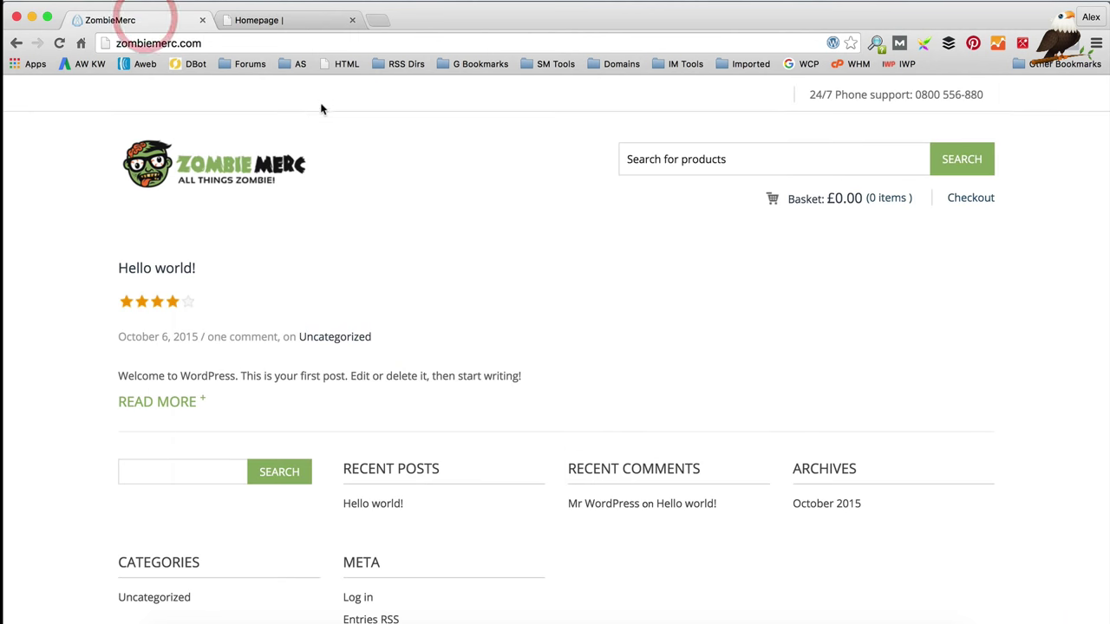
Step: Create a draft WordPress page titled 'Homepage', then go back to the Kingdom homepage docs
key(super+r)
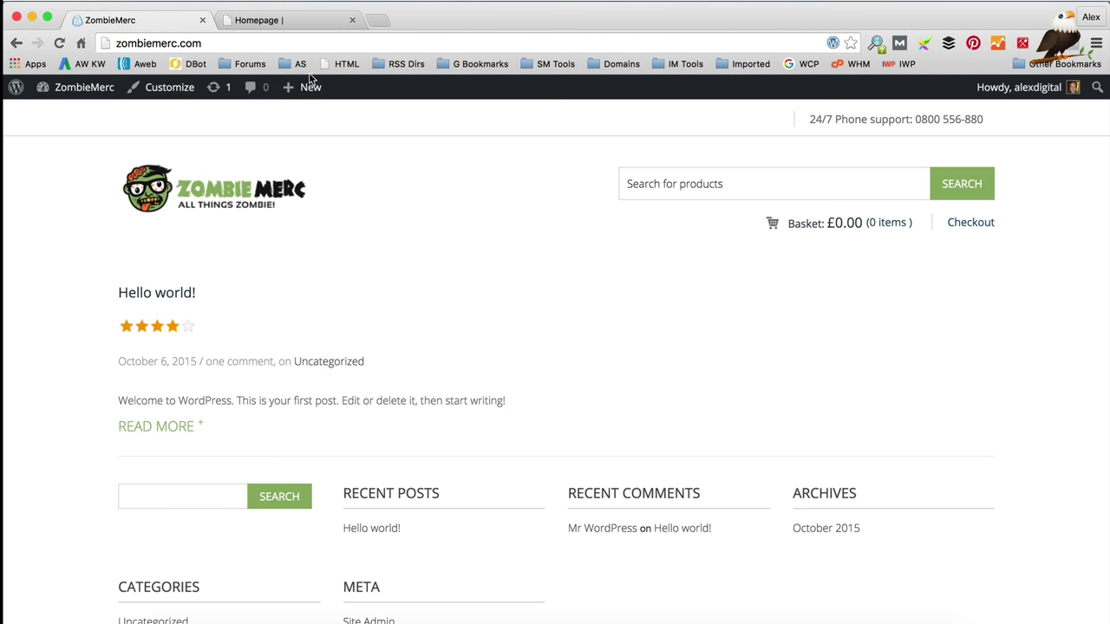
mouse_move(312, 87)
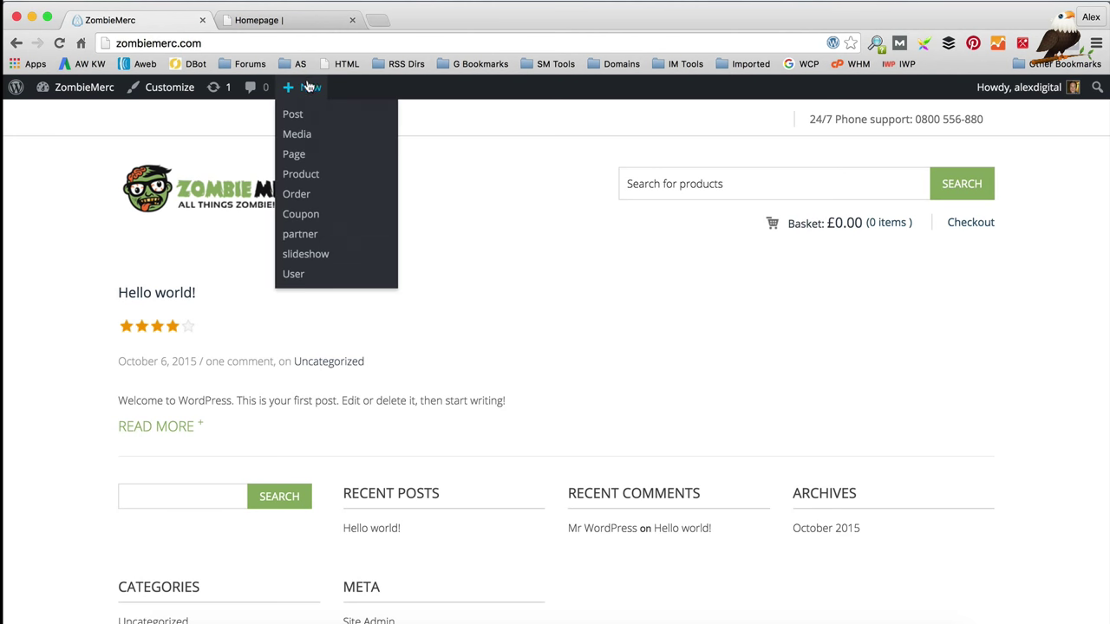
click(294, 155)
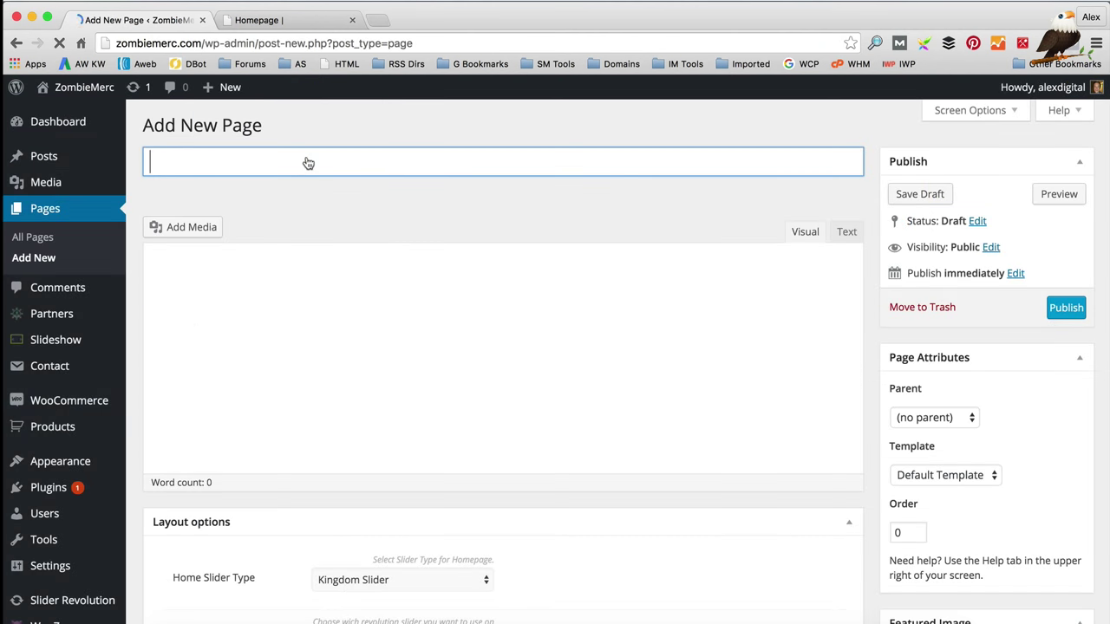
click(232, 165)
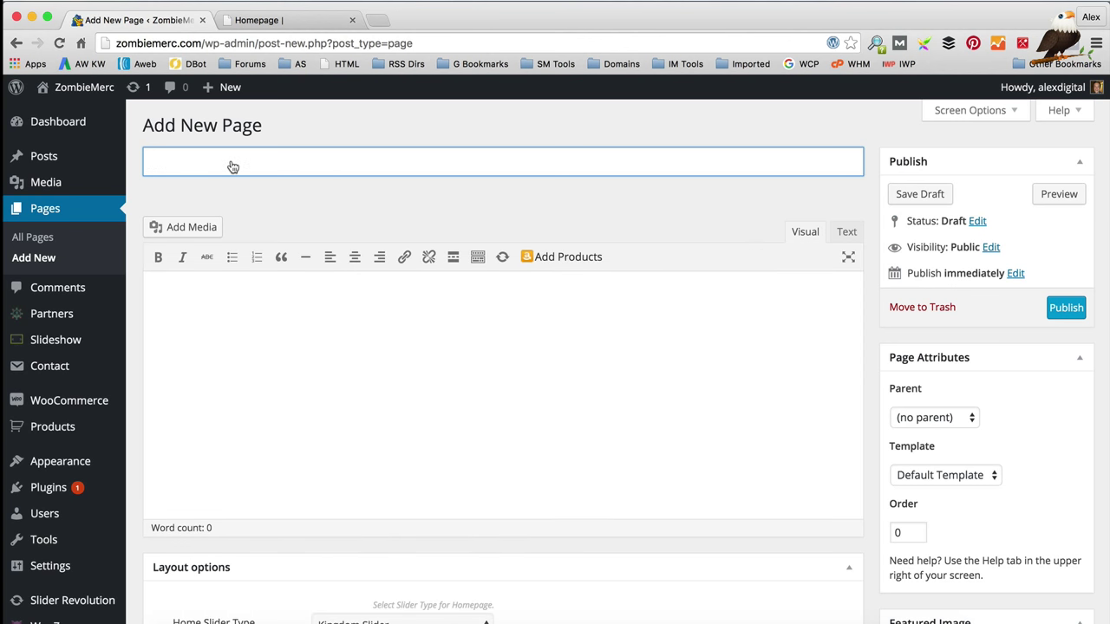
text(Homepage)
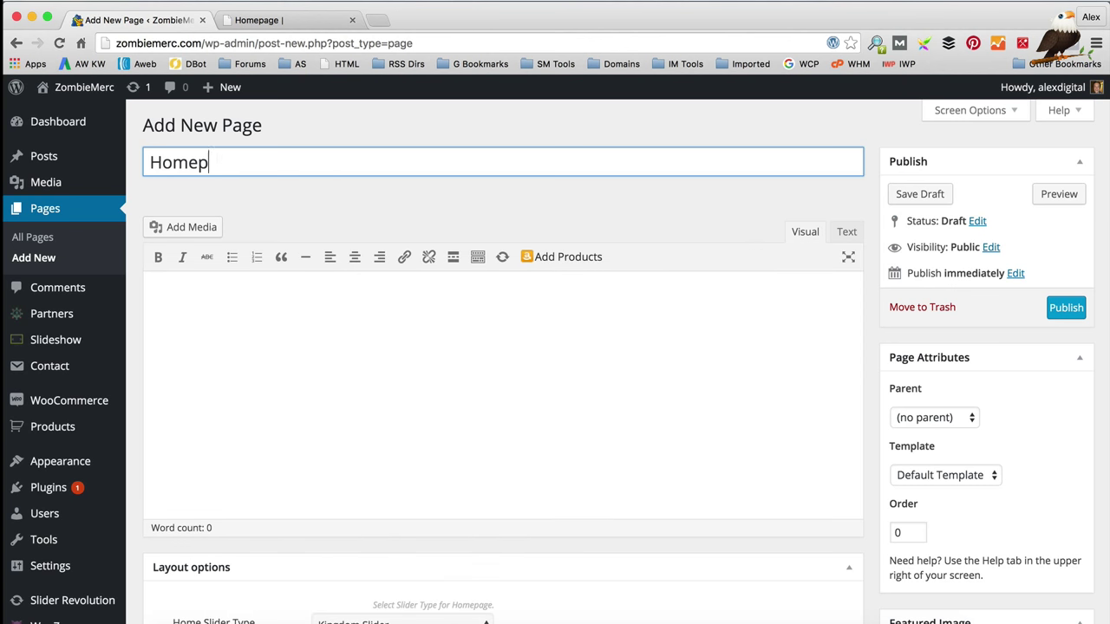
click(264, 332)
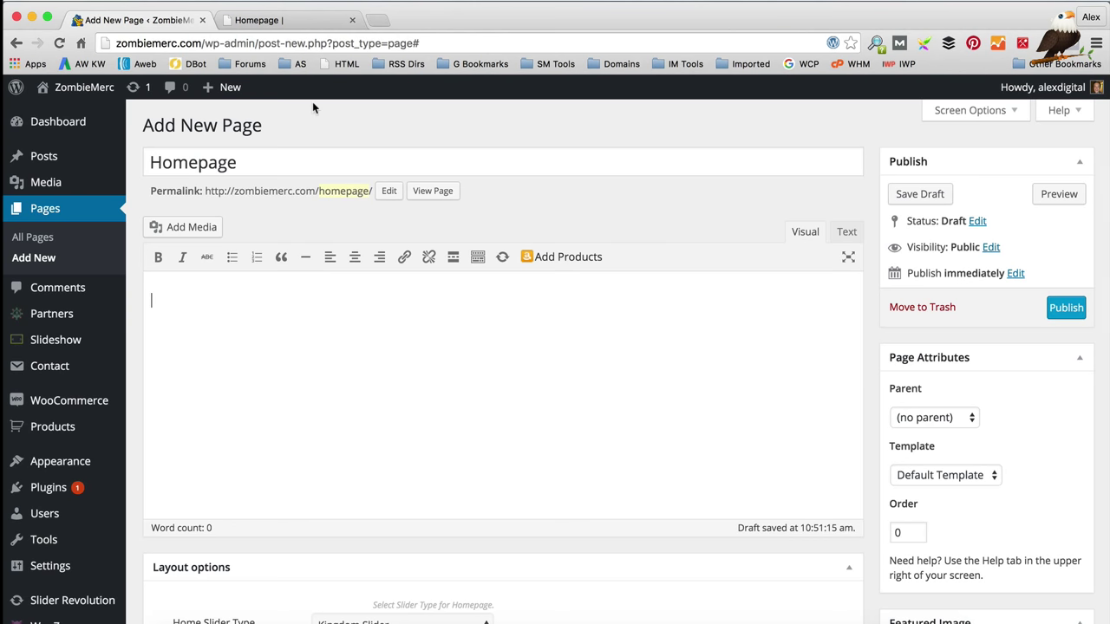
click(291, 20)
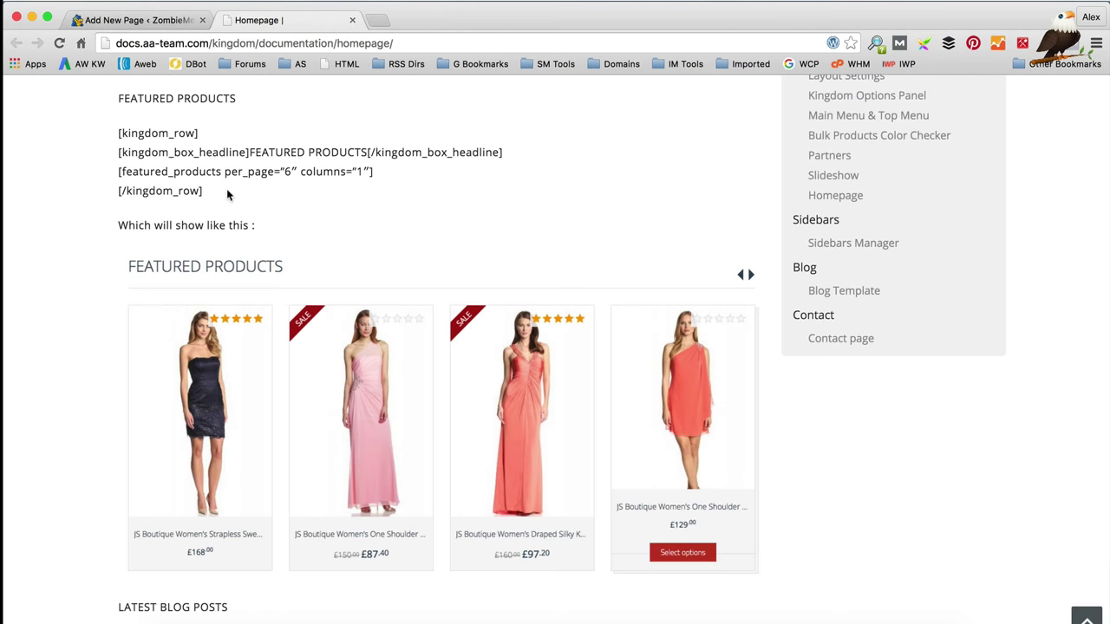
Step: Copy the four-line Featured Products shortcode from the docs into the Homepage page body
drag(227, 190, 119, 136)
key(super+c)
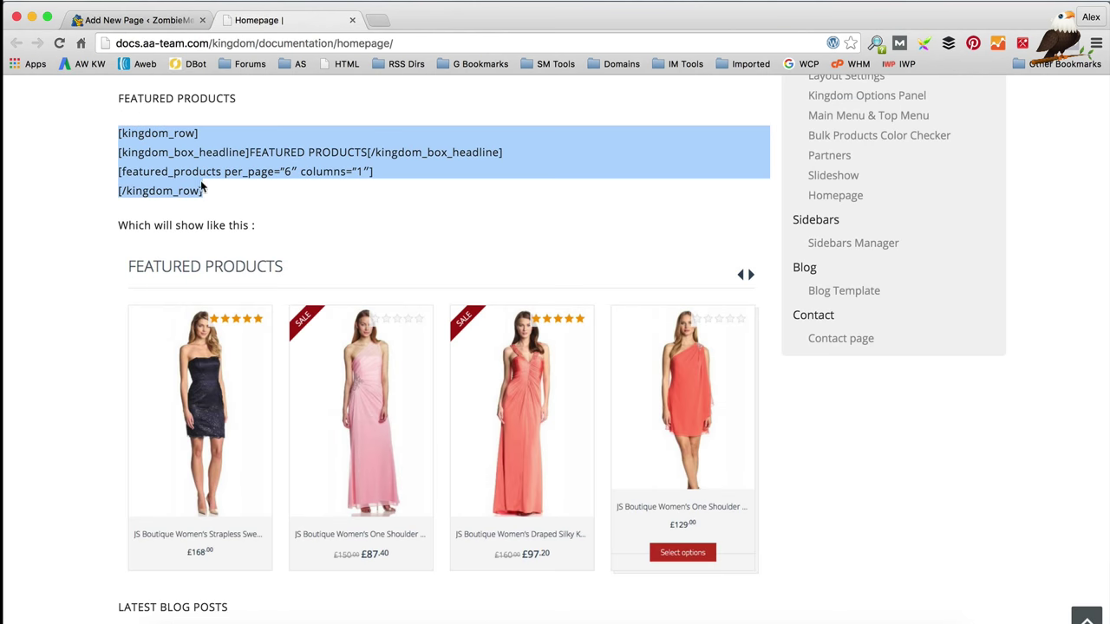
scroll(217, 111, down, 1)
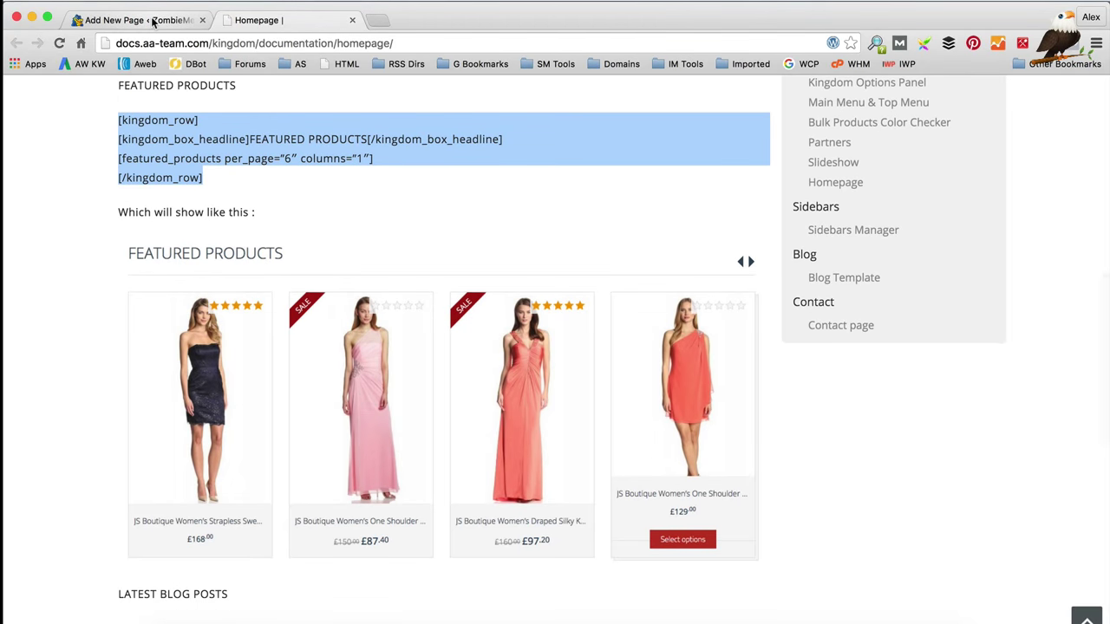
click(148, 19)
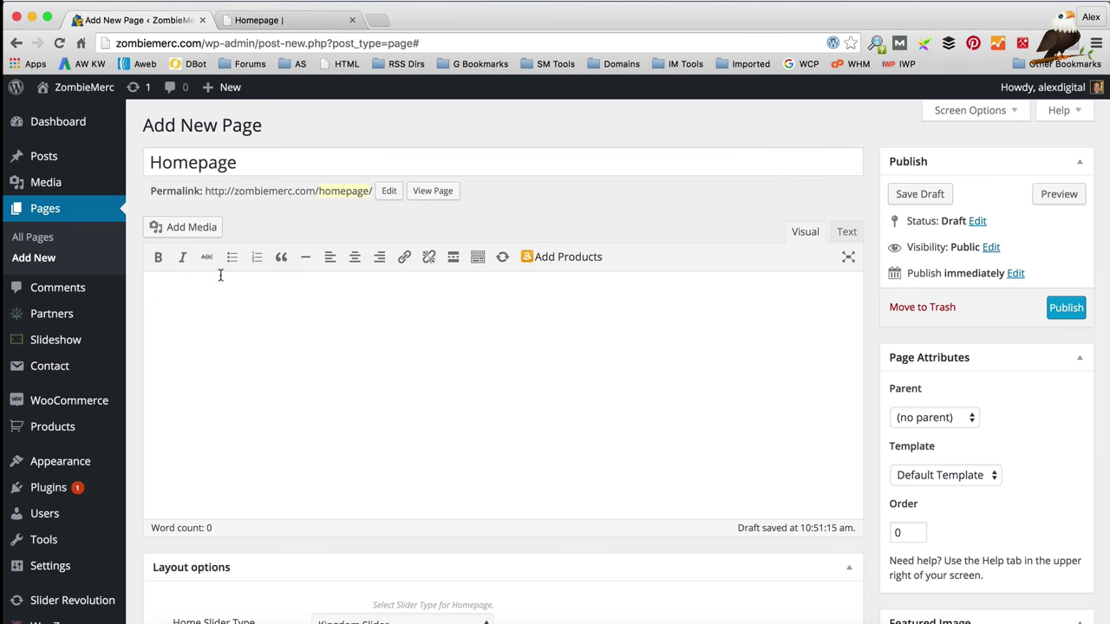
key(super+v)
scroll(297, 331, down, 1)
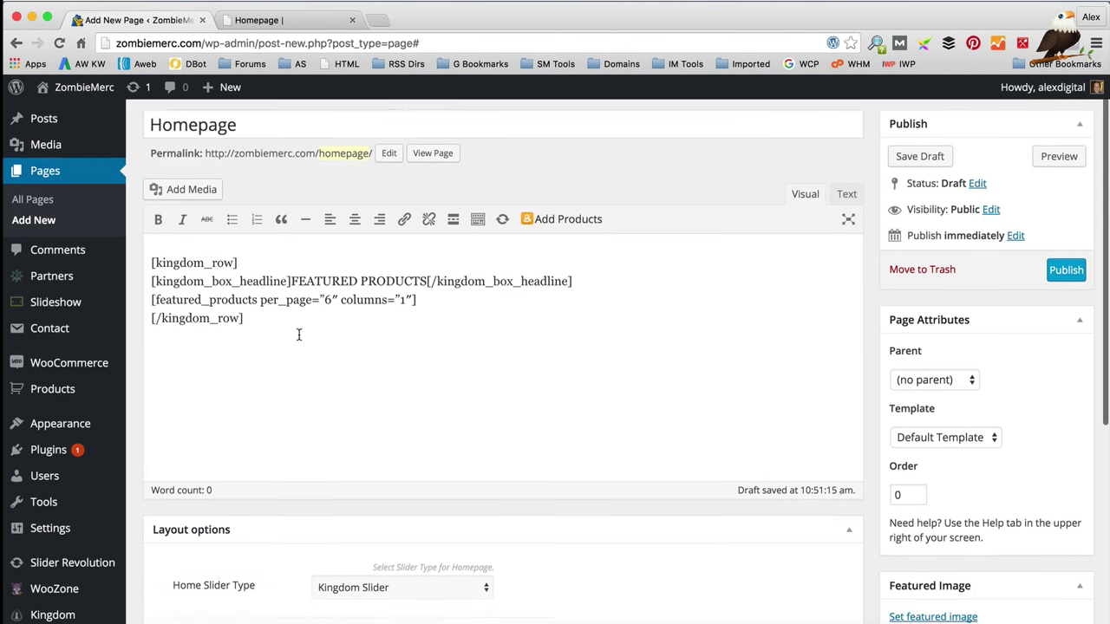
scroll(303, 334, down, 8)
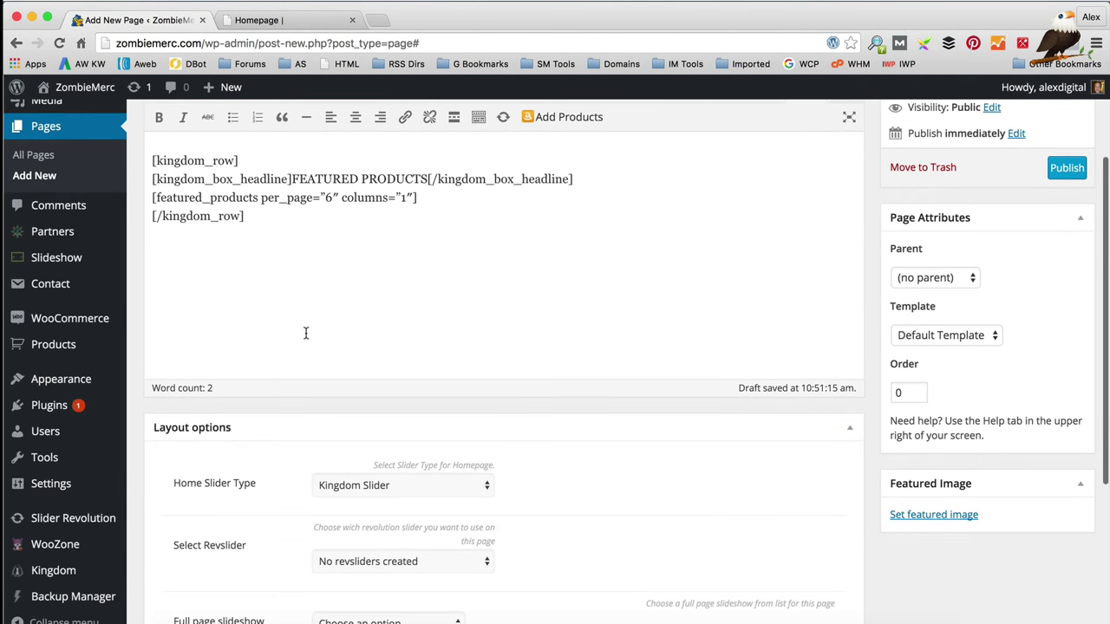
Step: Set Home Slider Type to Revolution Slider and Show post title to NO, then publish the page
click(434, 211)
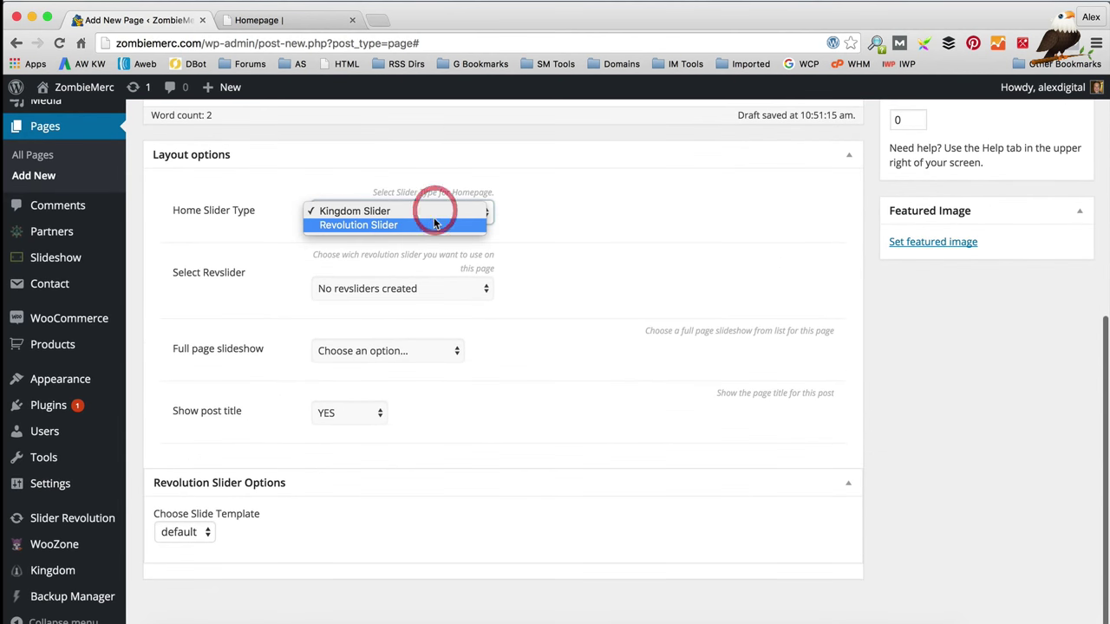
click(431, 220)
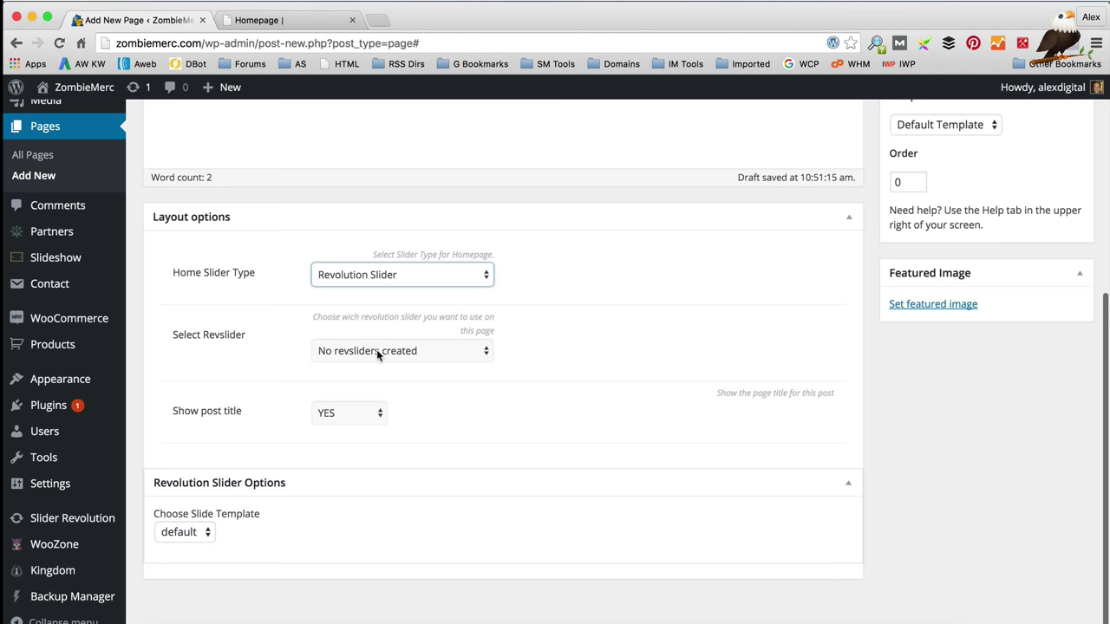
click(377, 350)
click(416, 351)
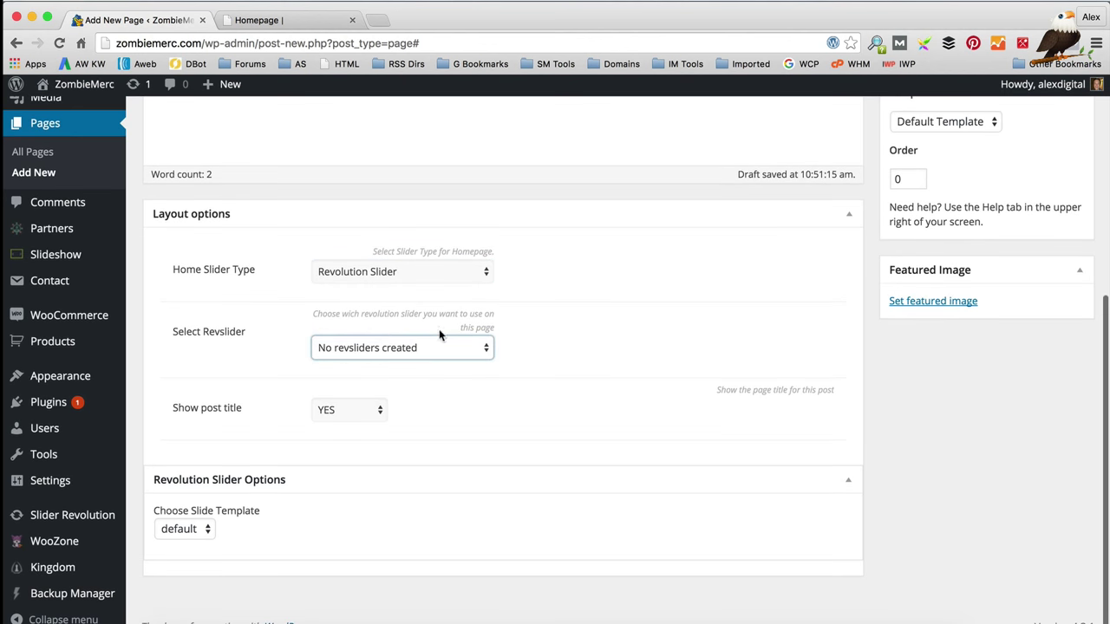
click(368, 415)
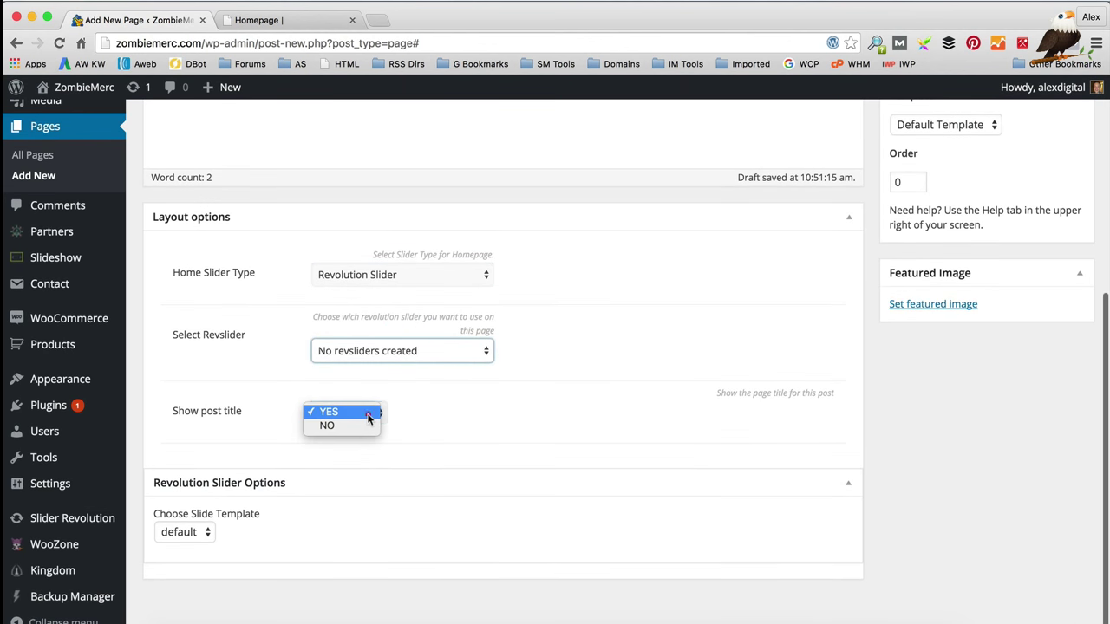
click(366, 425)
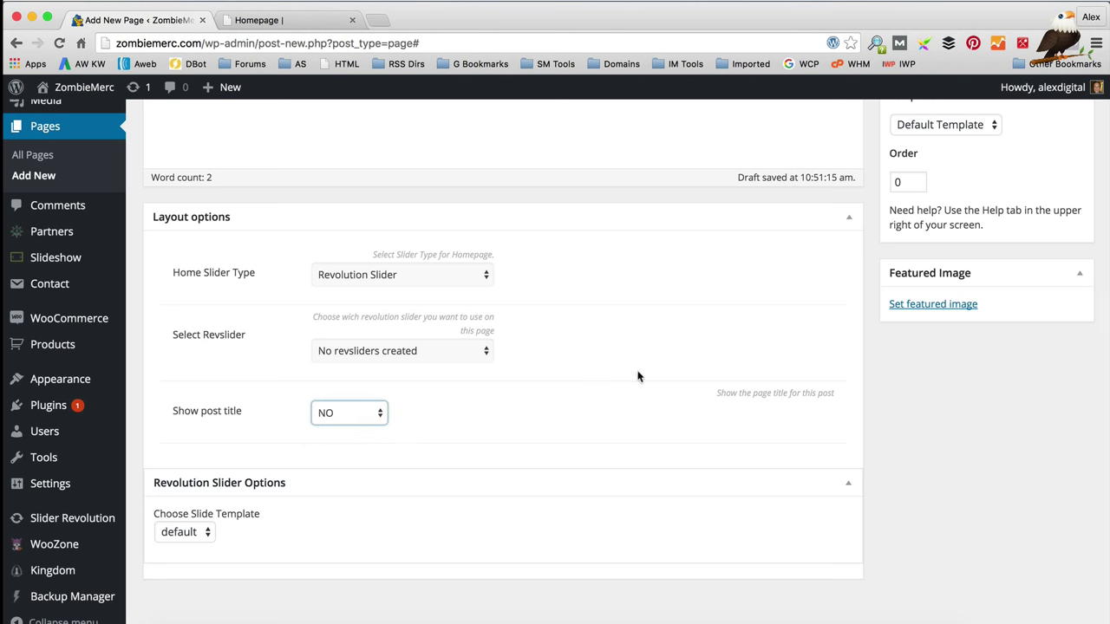
scroll(605, 390, up, 8)
click(1067, 309)
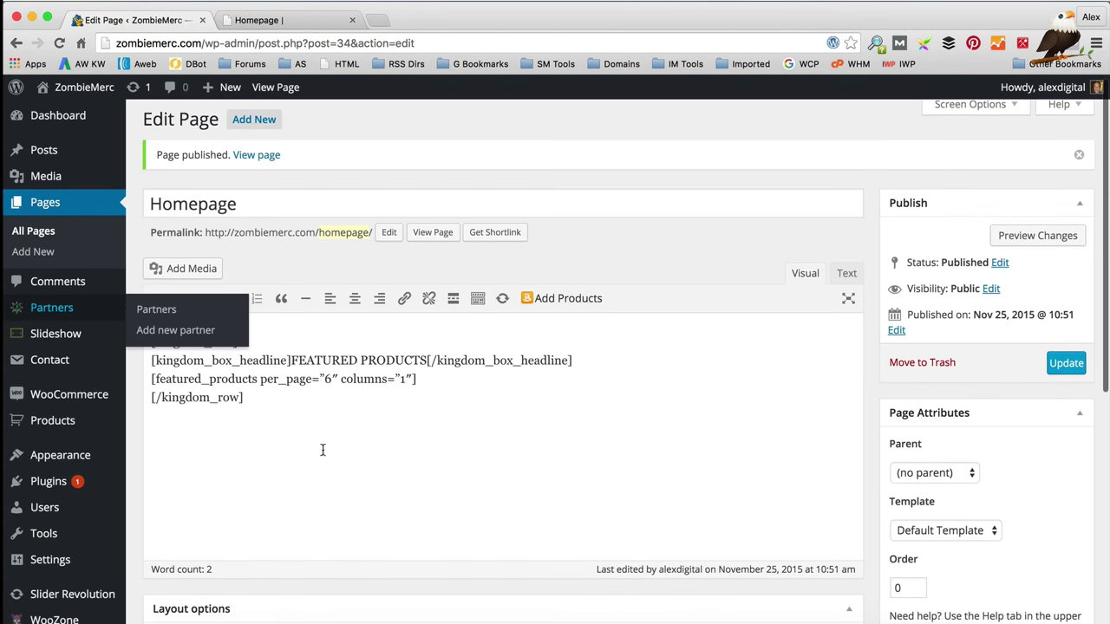
scroll(300, 408, down, 2)
Step: Make the static 'Homepage' page the front page in Reading Settings, save, and visit the site
scroll(300, 409, down, 2)
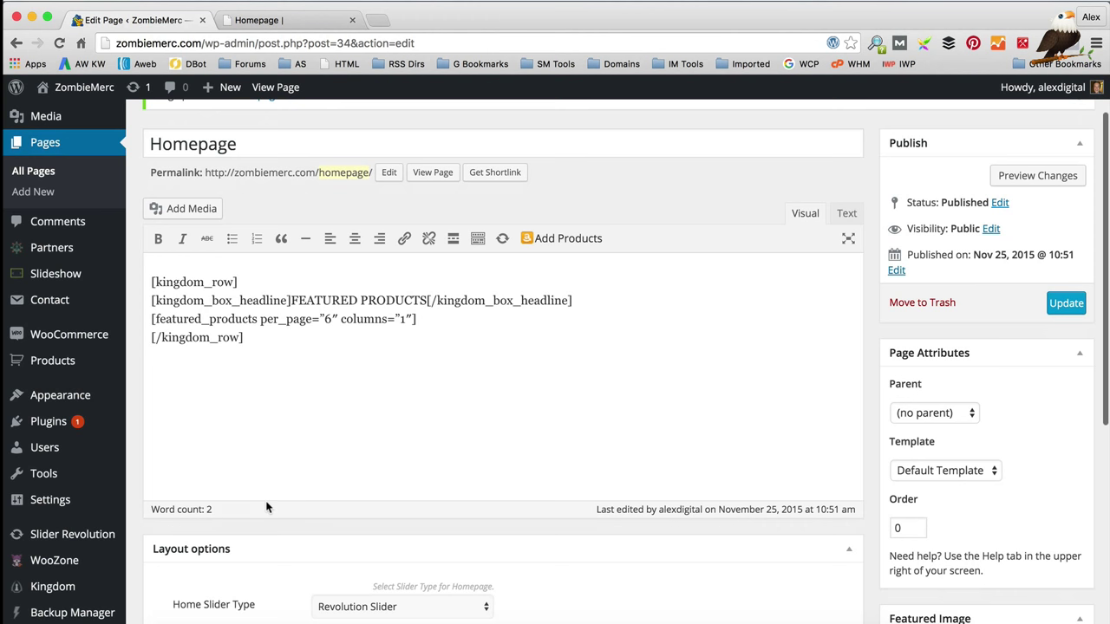
mouse_move(54, 497)
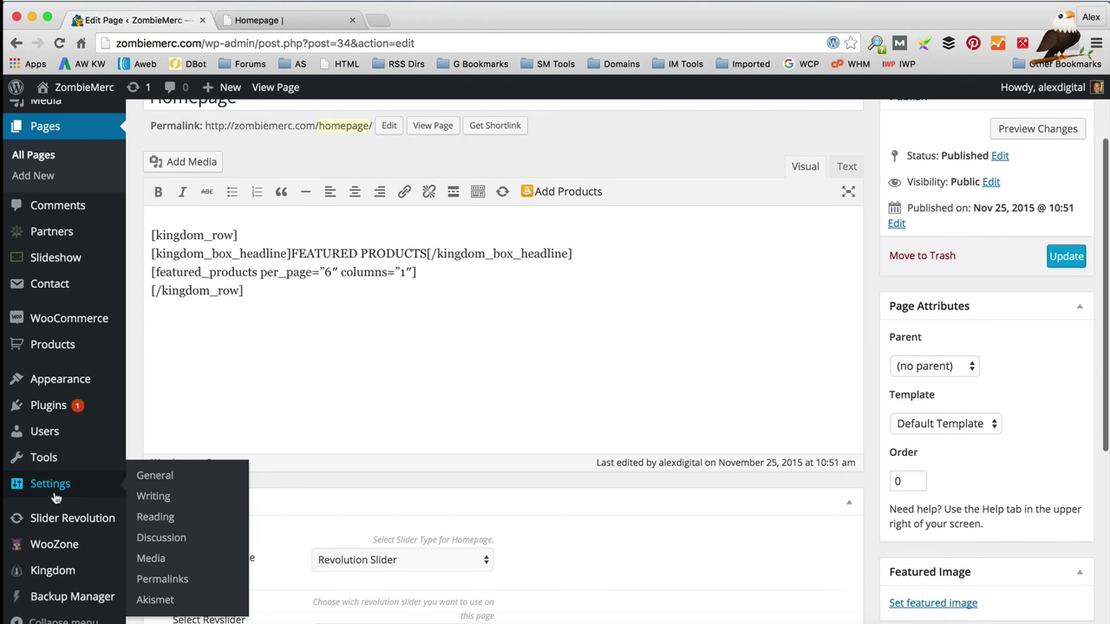
click(188, 521)
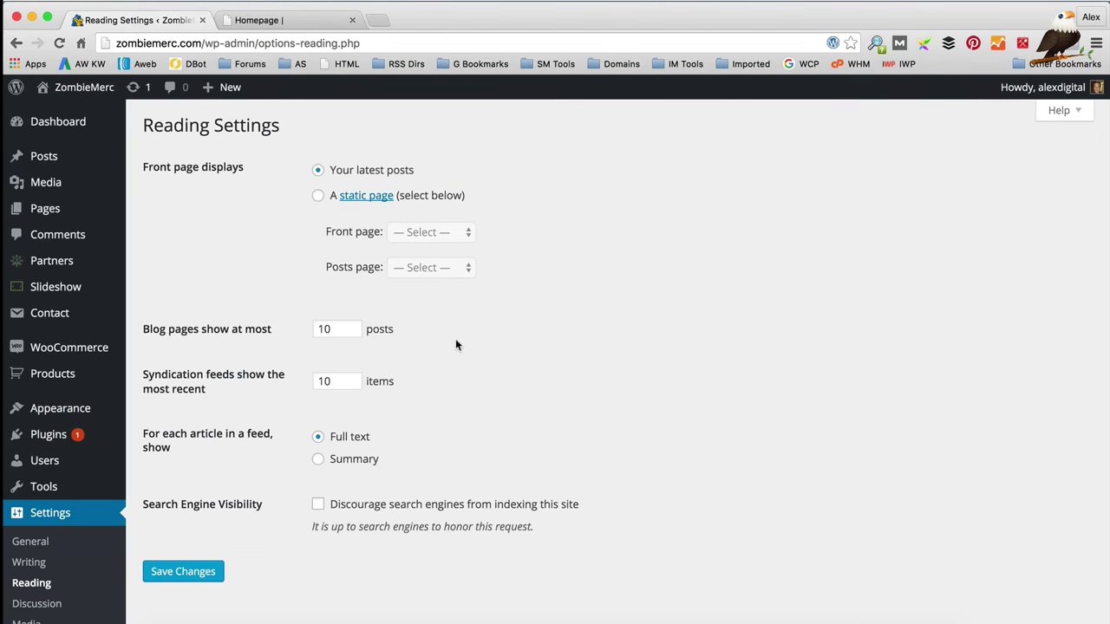
click(319, 196)
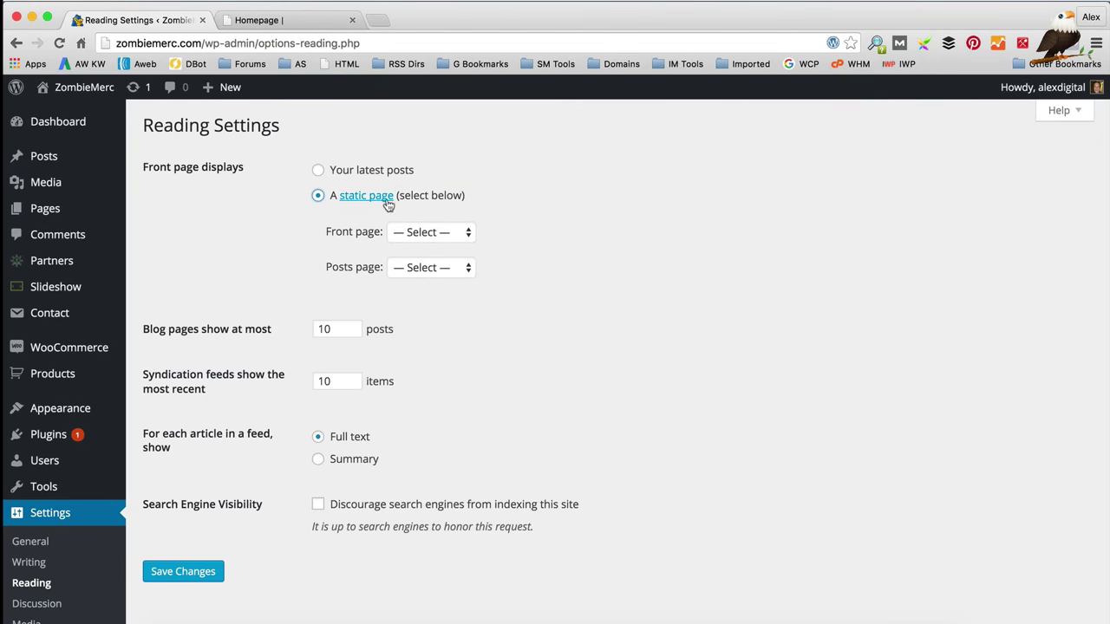
click(440, 232)
click(439, 276)
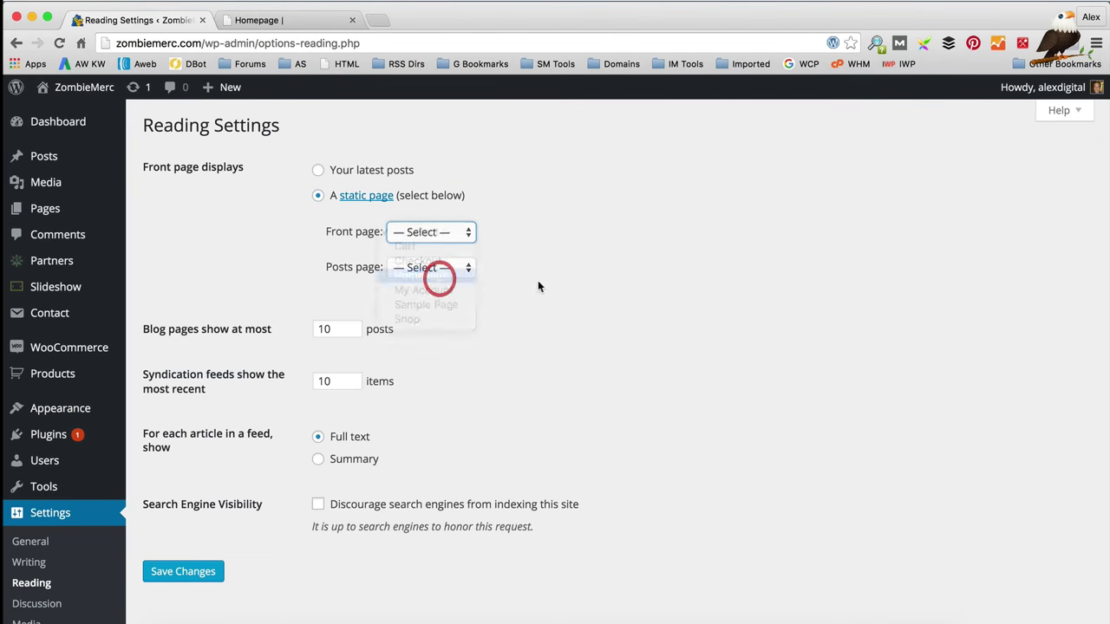
scroll(465, 311, down, 1)
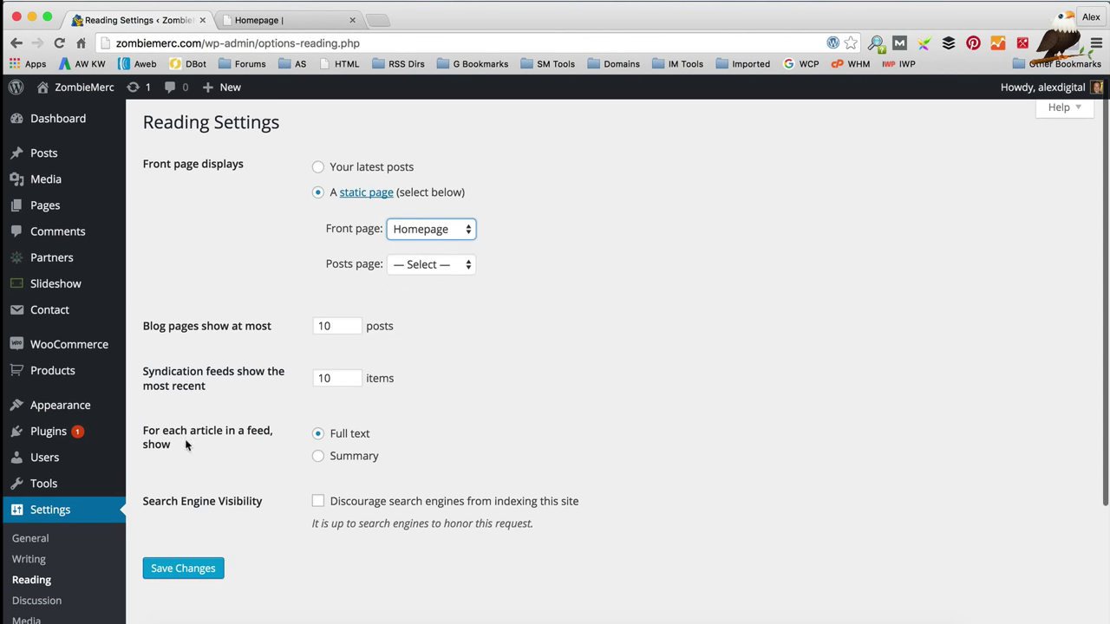
click(179, 571)
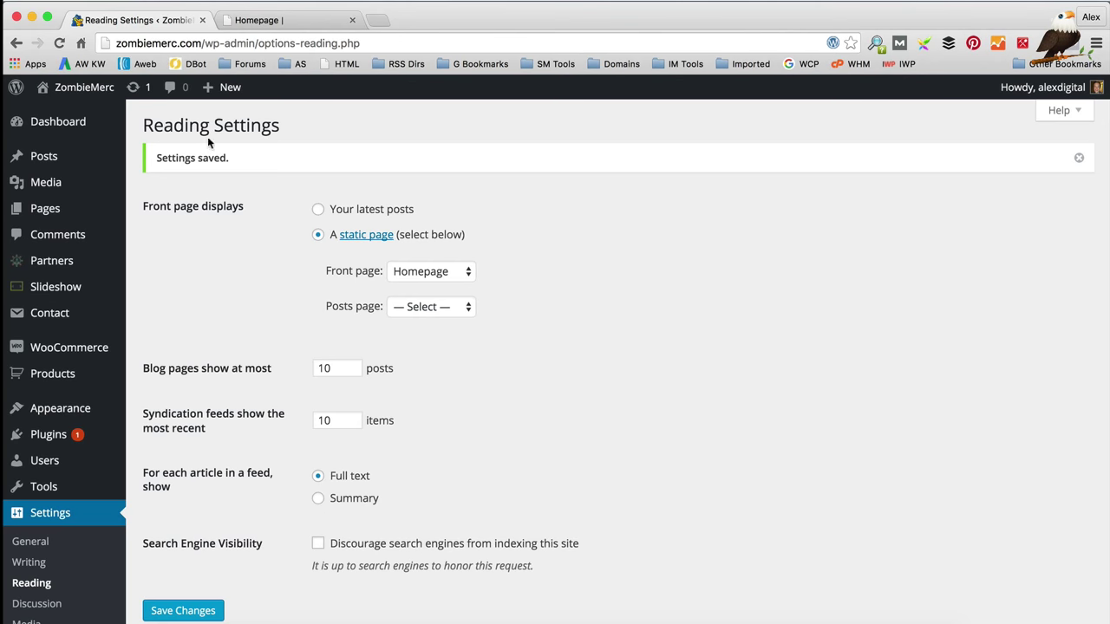
mouse_move(78, 86)
click(97, 116)
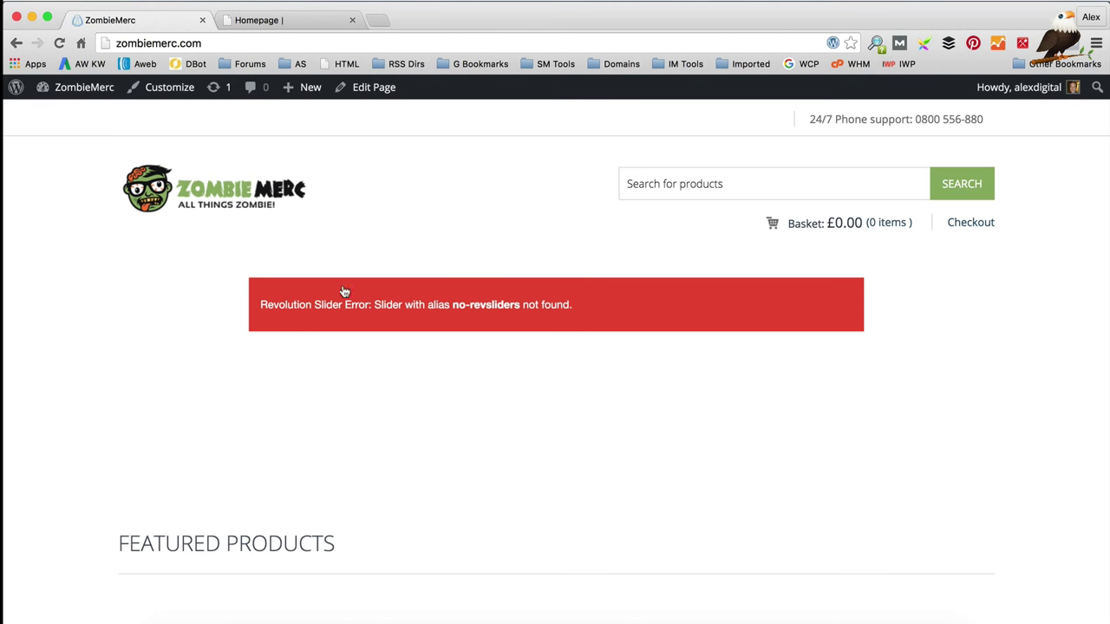
Step: Check the Revolution Slider error above Featured Products on the live homepage, then return to the Dashboard
scroll(517, 397, down, 3)
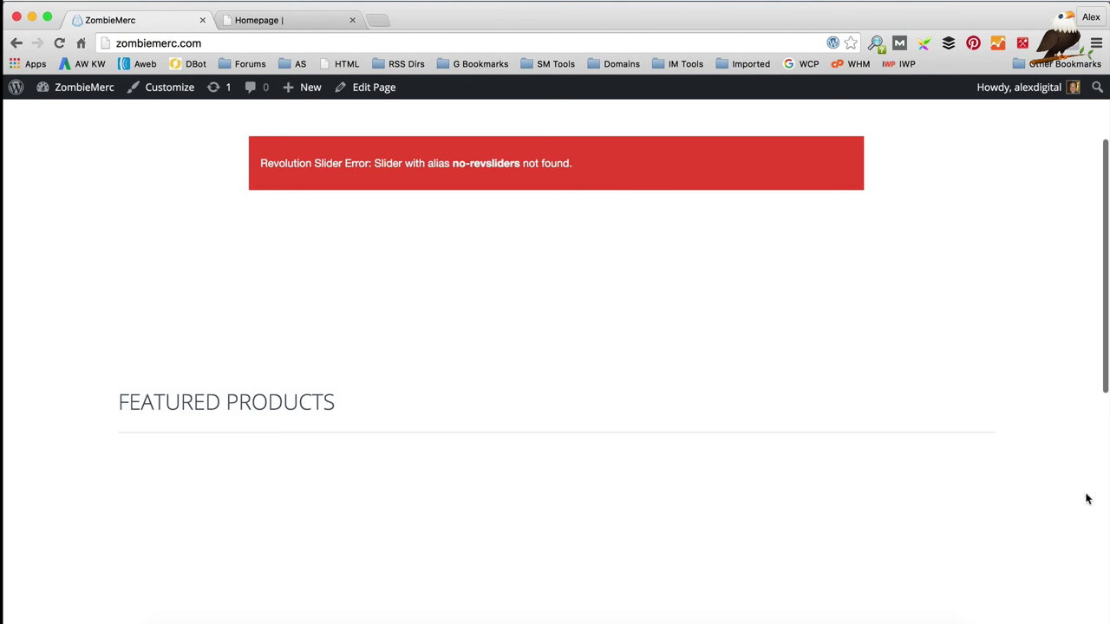
scroll(595, 210, up, 3)
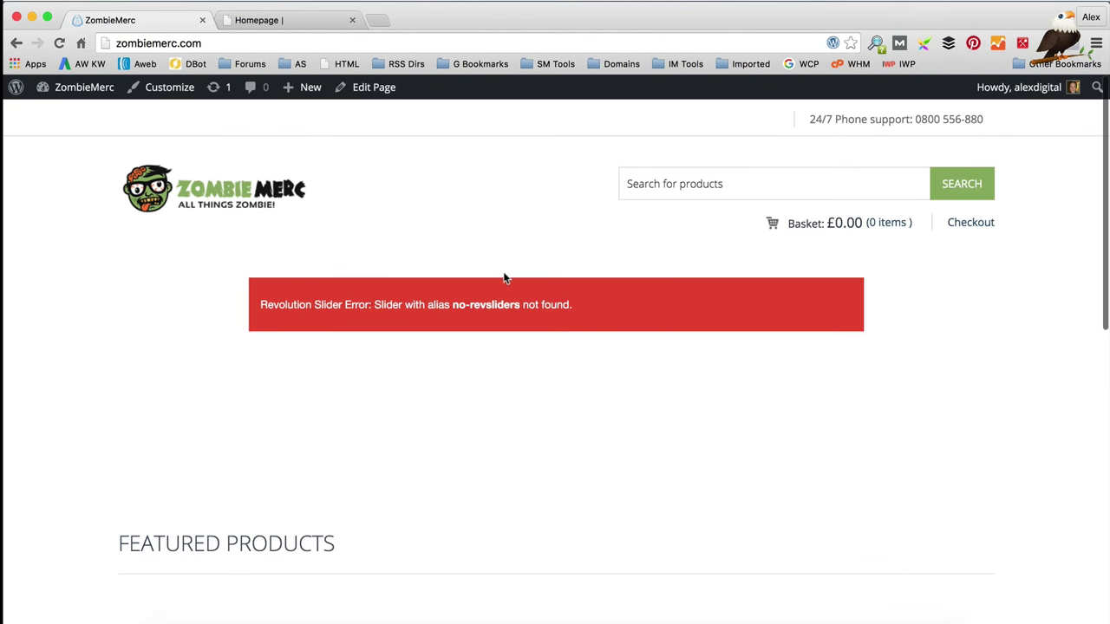
mouse_move(80, 92)
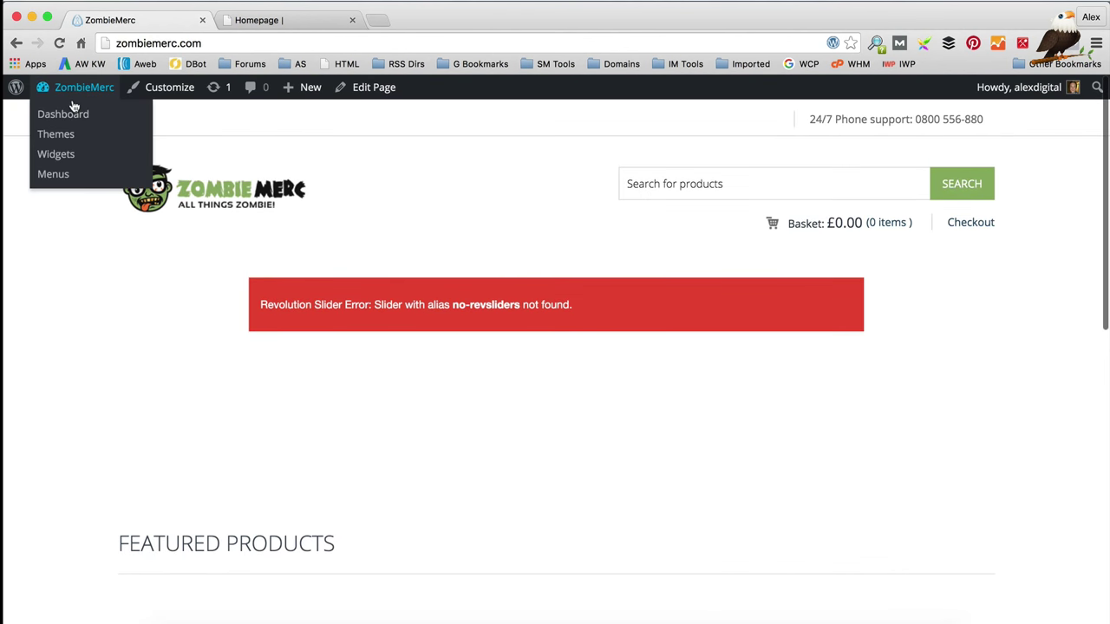
click(68, 115)
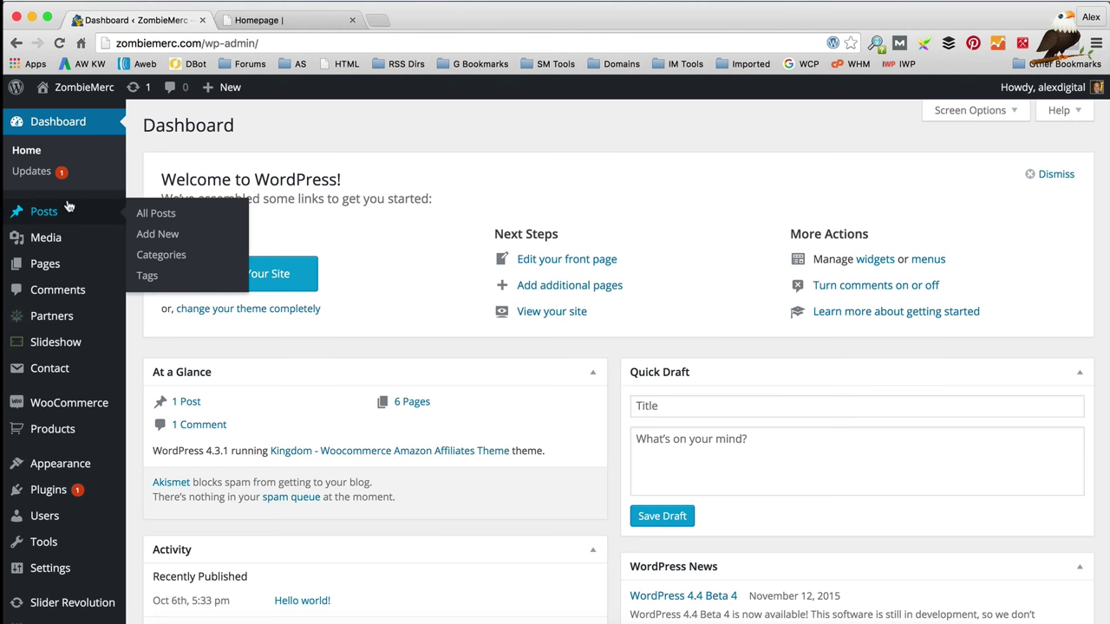
Step: Start a new slider from the Slider Revolution overview
scroll(69, 209, down, 5)
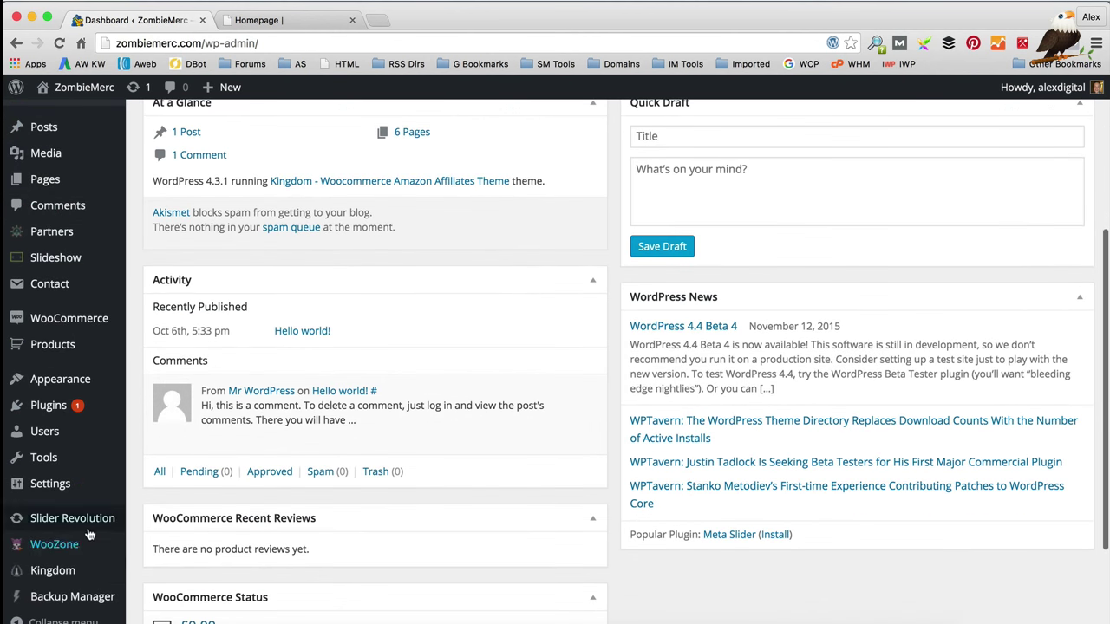
mouse_move(87, 529)
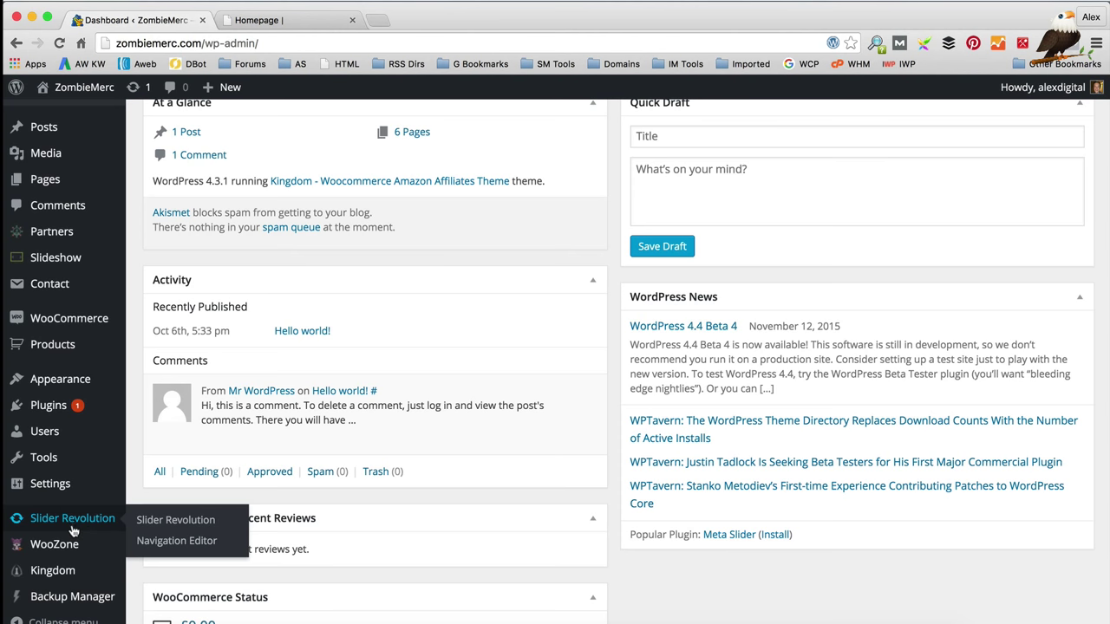
click(170, 520)
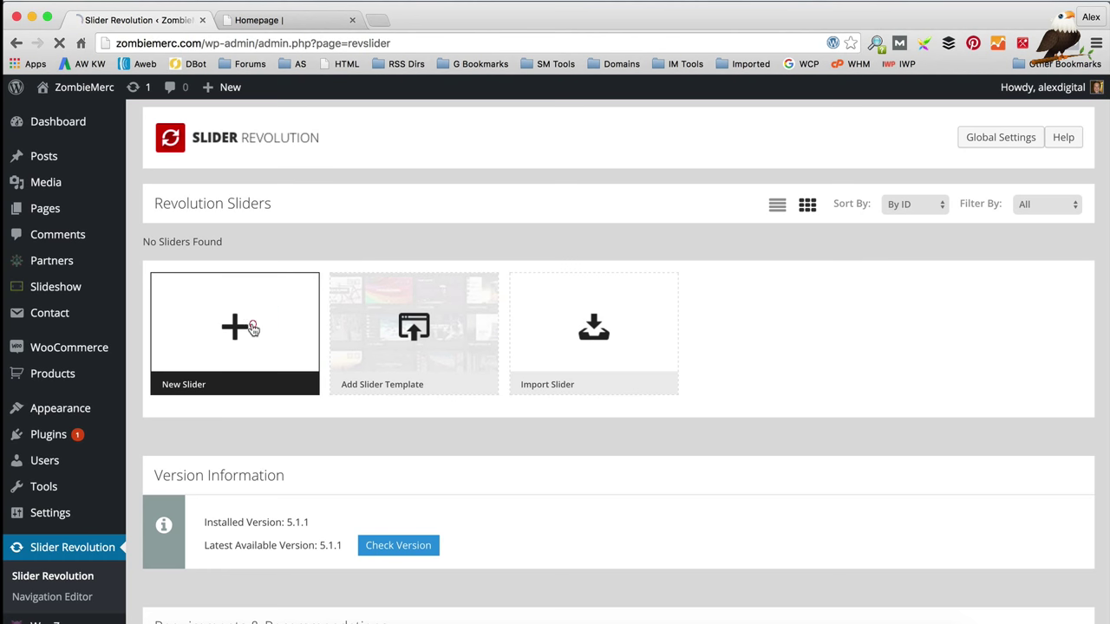
click(253, 328)
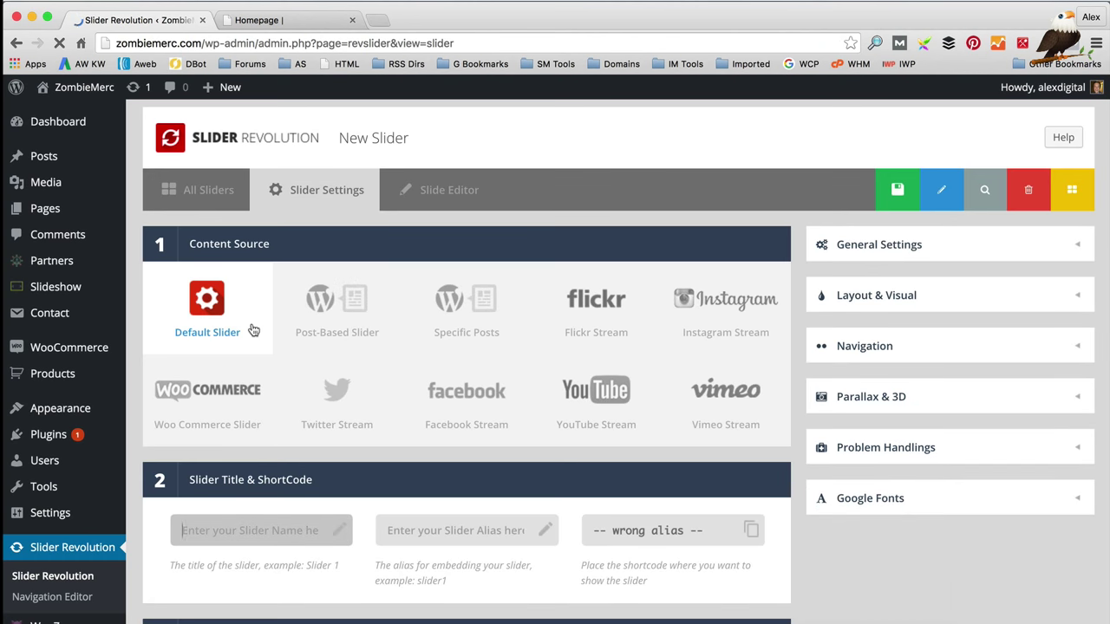
Step: Title the new slider 'Homepage' with the alias 'homepage'
scroll(269, 320, down, 4)
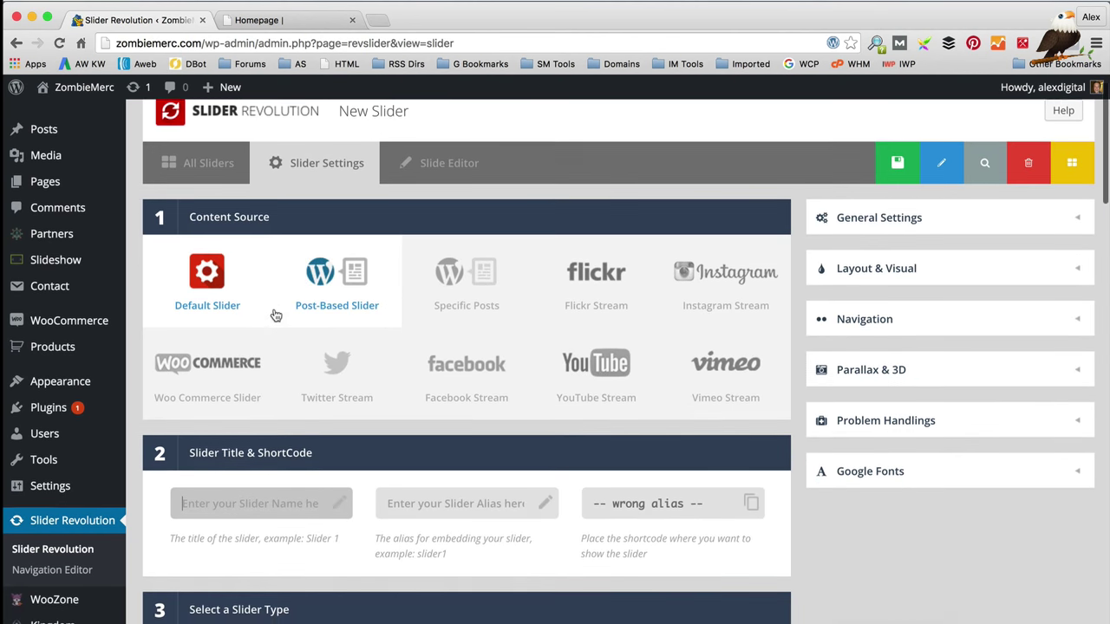
scroll(269, 329, down, 2)
text(H)
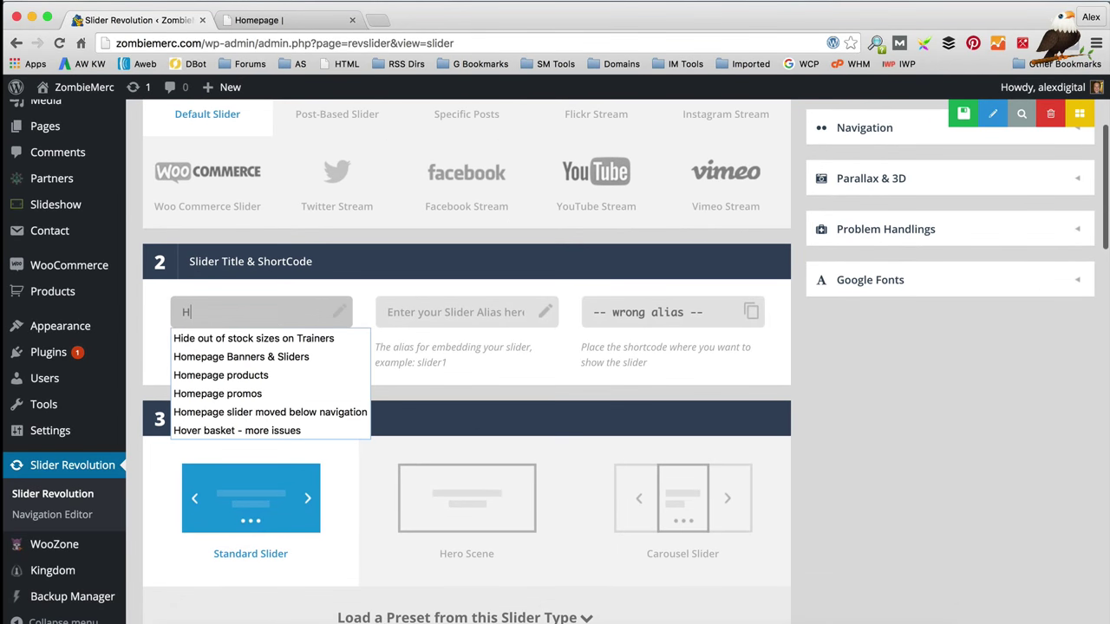
text(omepage)
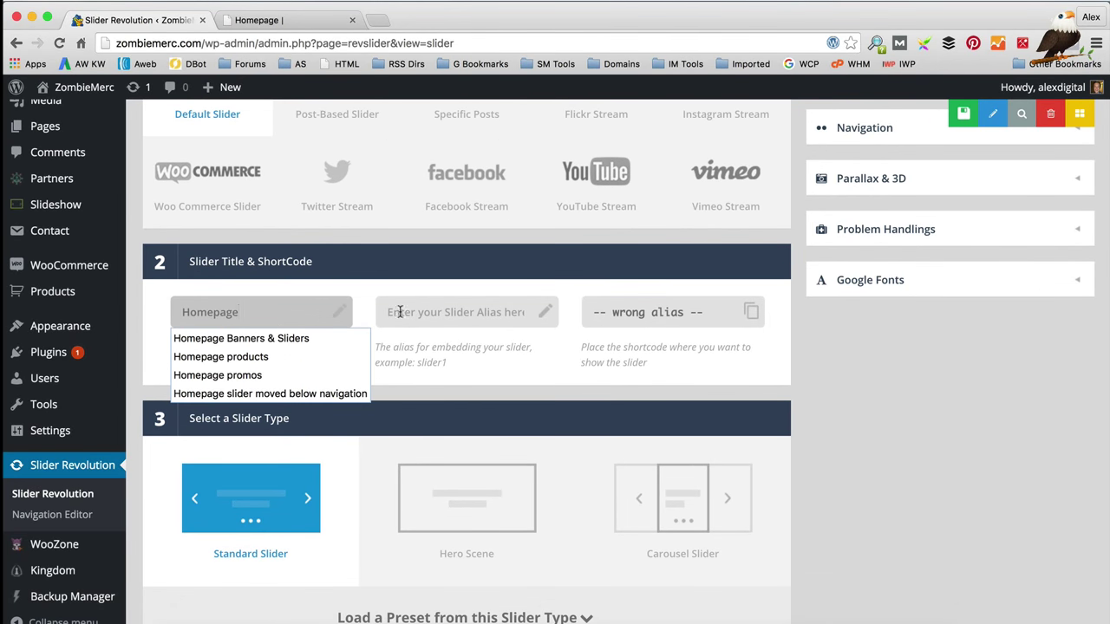
click(449, 312)
text(homepage)
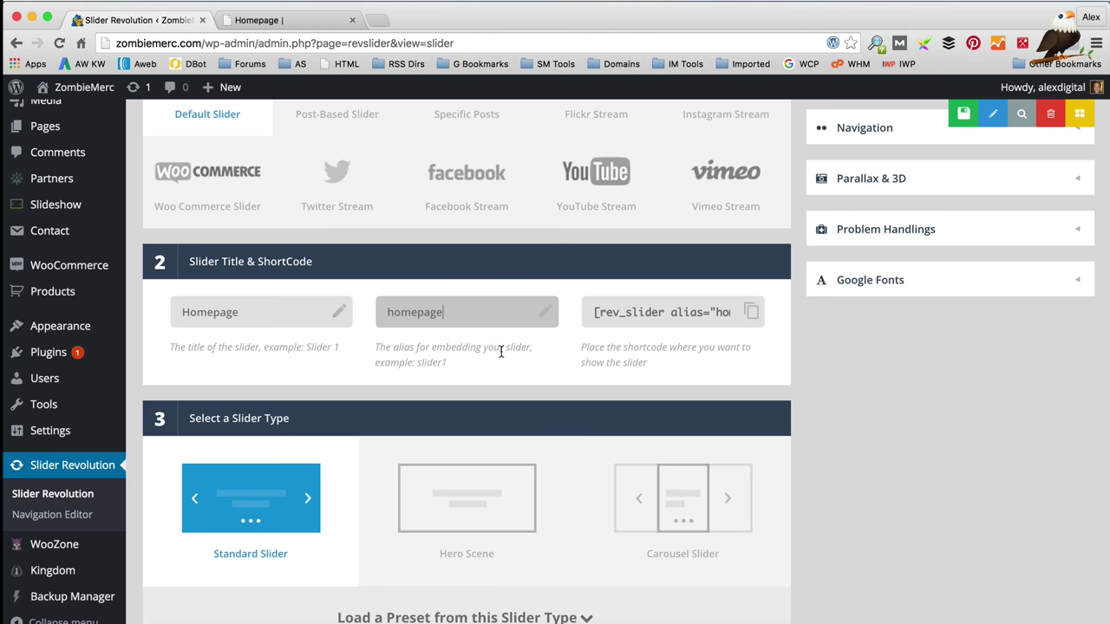
scroll(501, 352, down, 1)
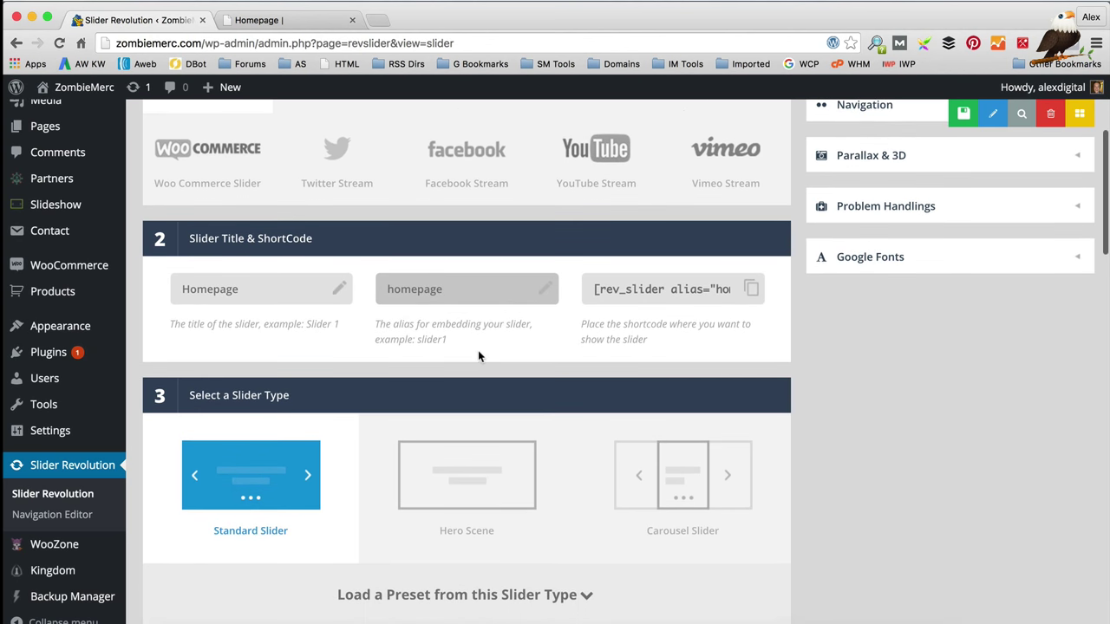
scroll(472, 350, down, 3)
scroll(331, 312, down, 2)
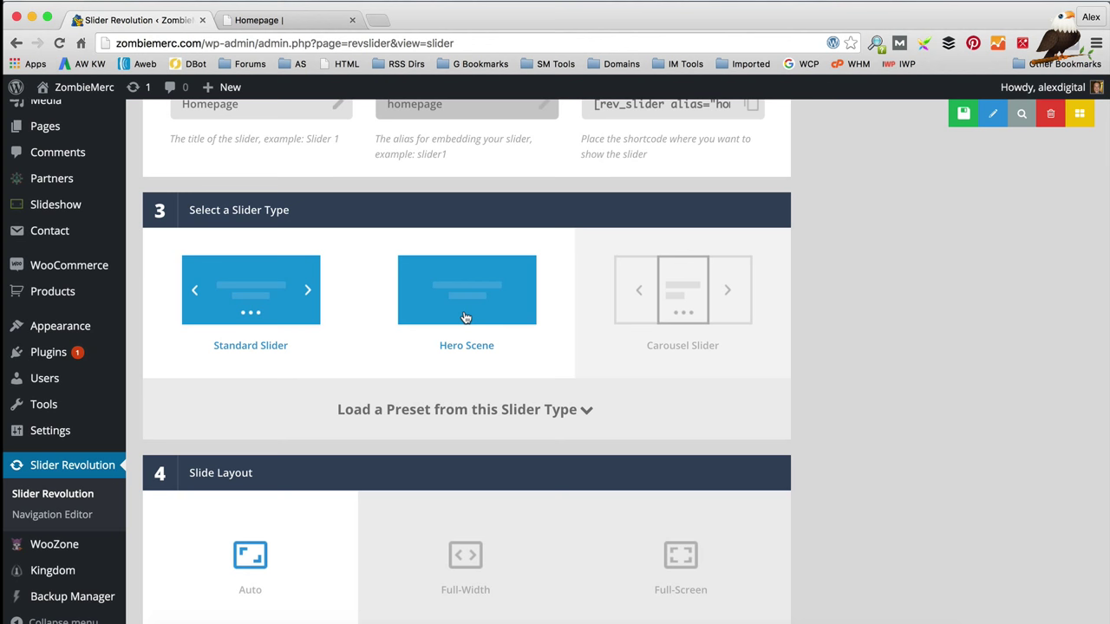
Step: Make the slider a Hero Scene and change the Desktop Large layer grid height from 868px to 400px
click(466, 318)
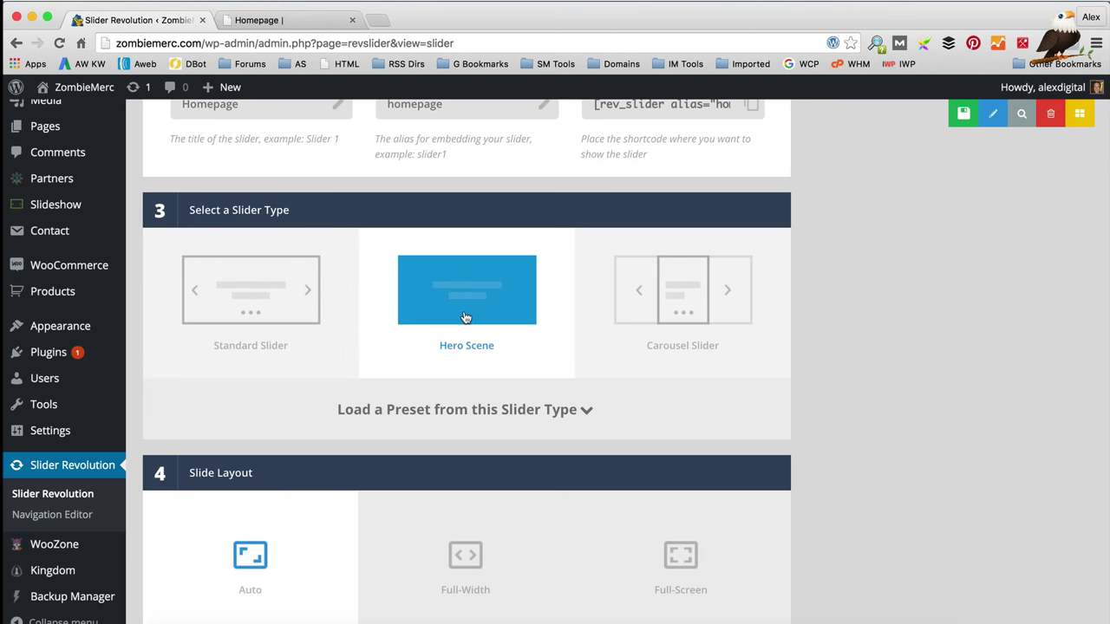
scroll(466, 319, down, 5)
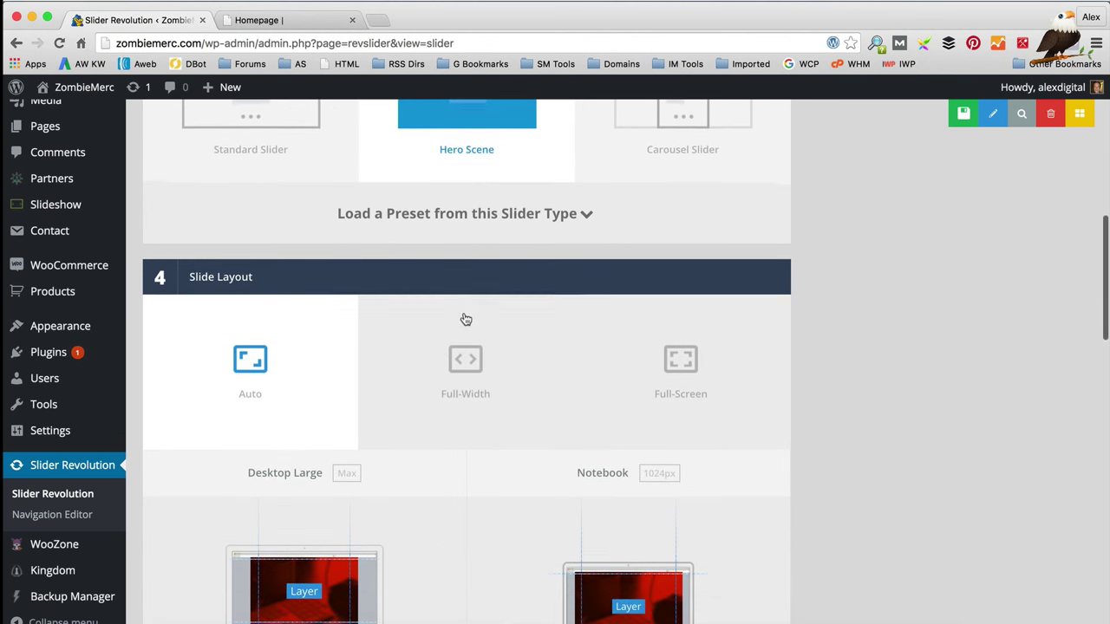
scroll(465, 318, down, 5)
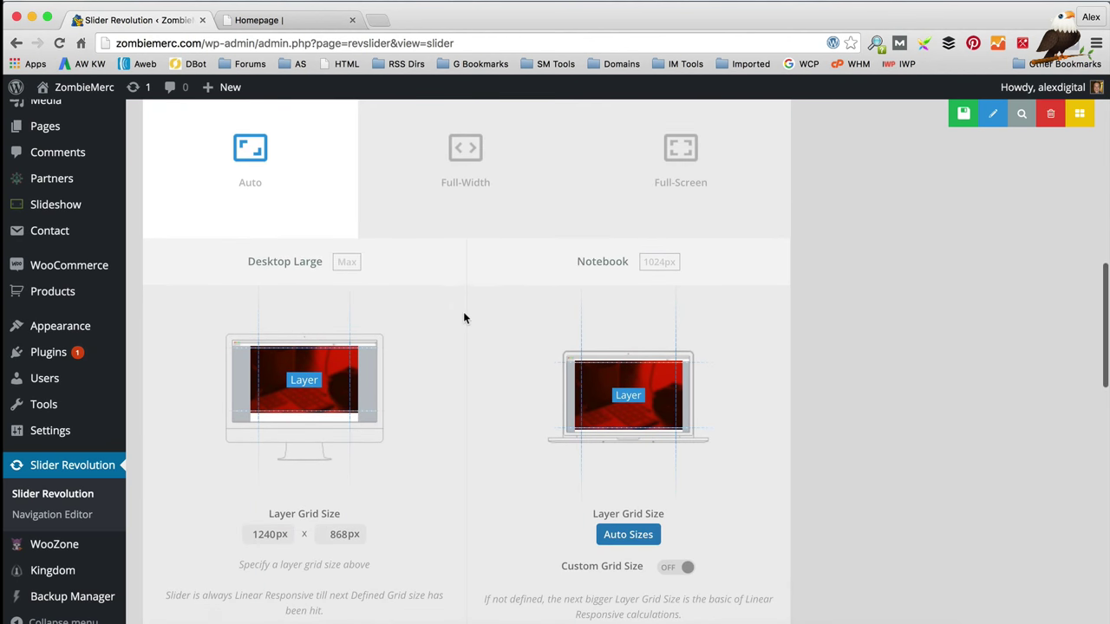
scroll(461, 338, down, 1)
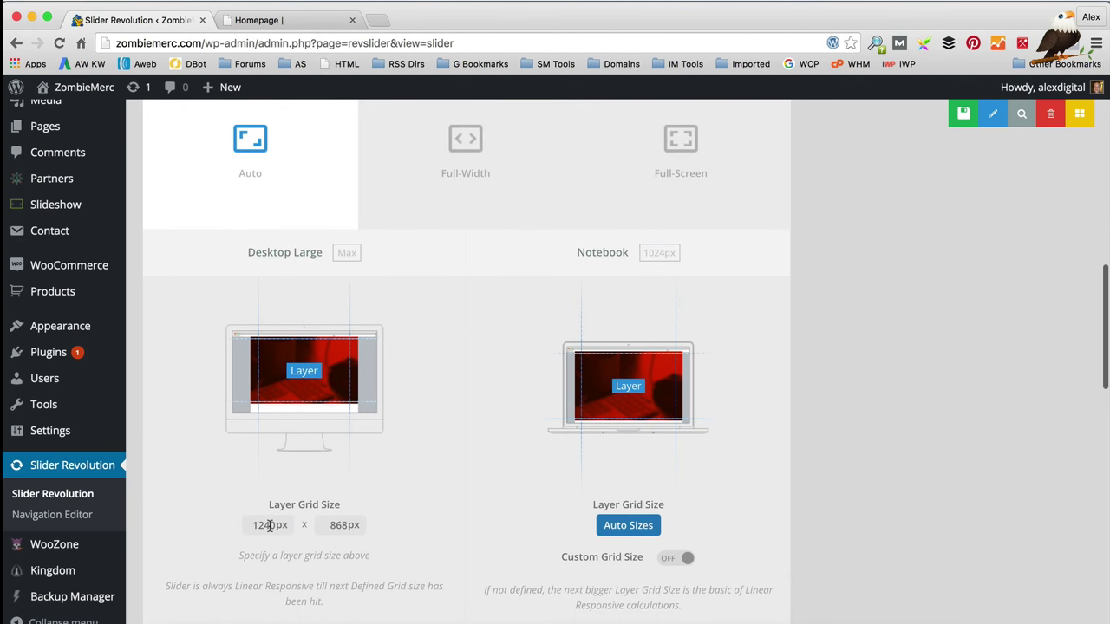
scroll(270, 526, down, 1)
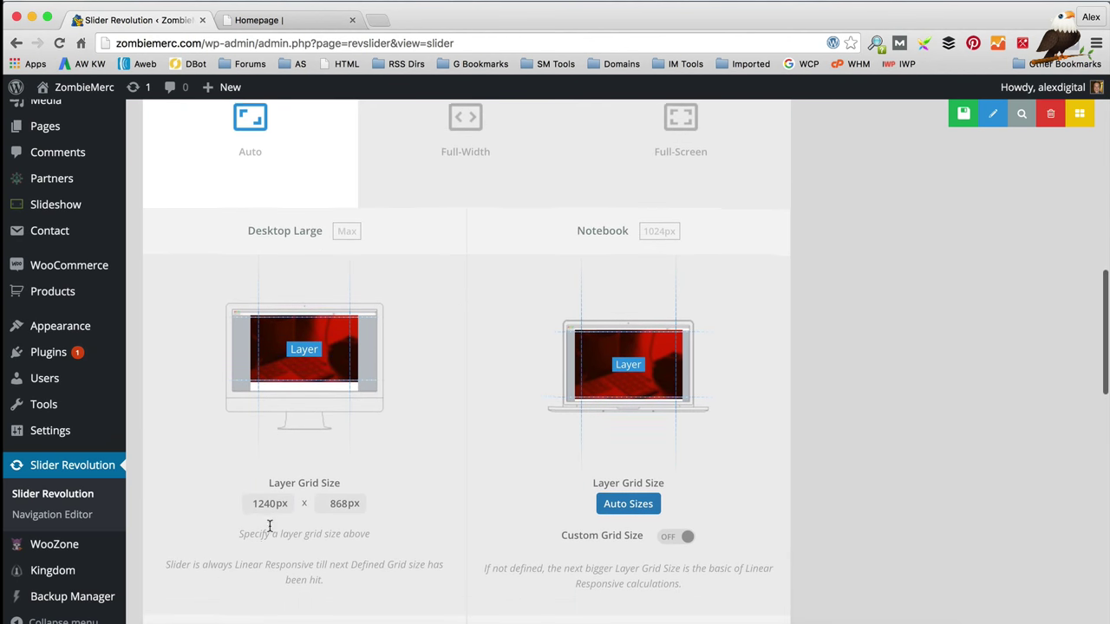
double_click(348, 503)
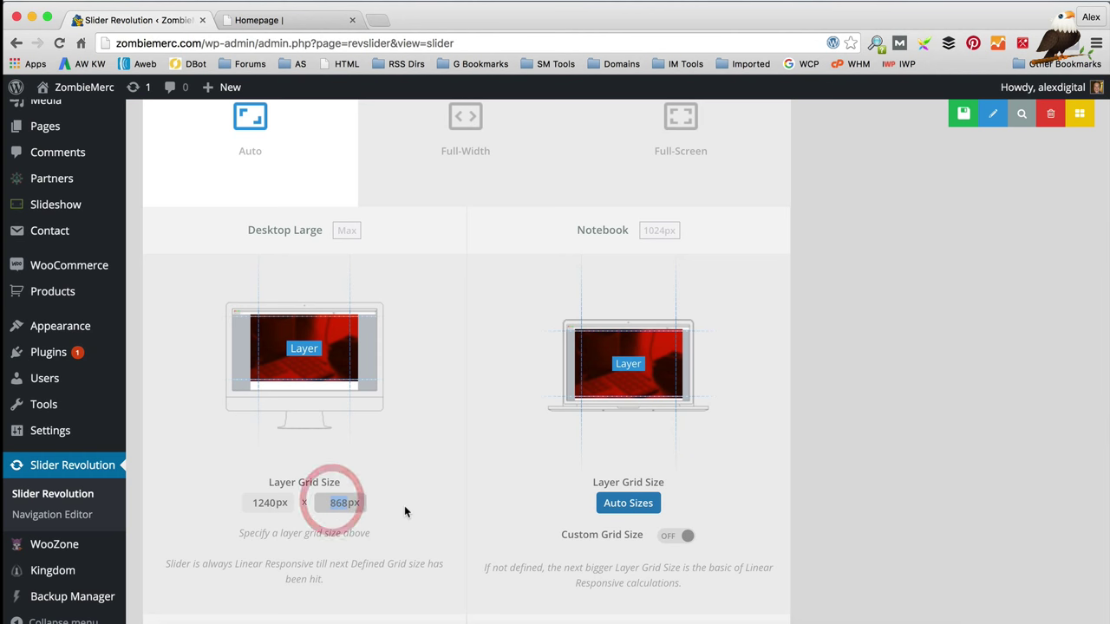
text(400)
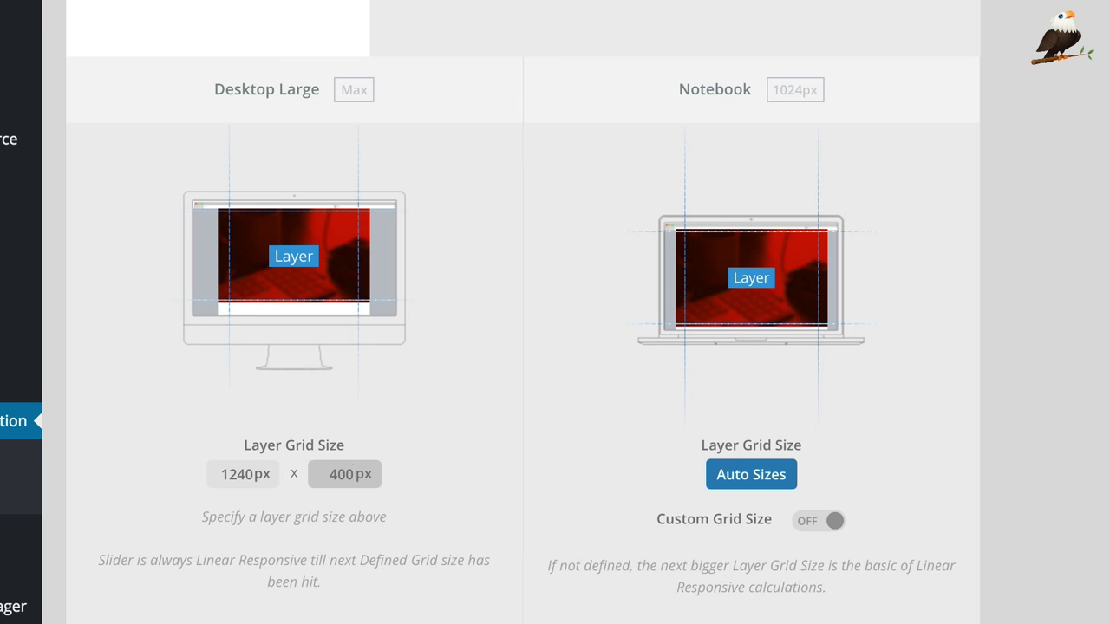
scroll(413, 394, down, 1)
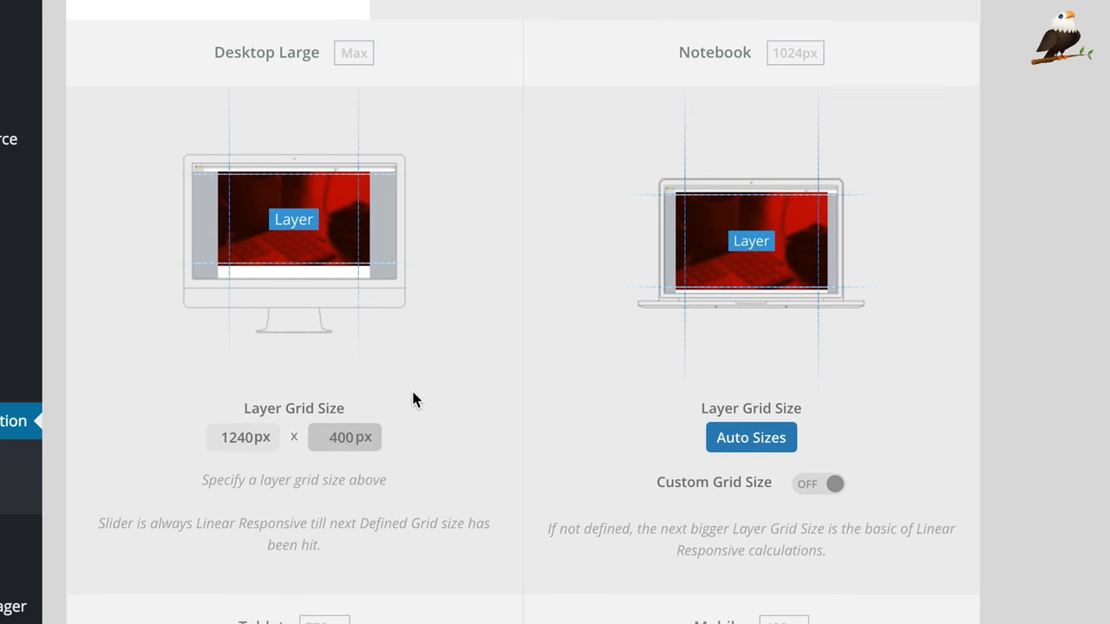
scroll(410, 388, down, 1)
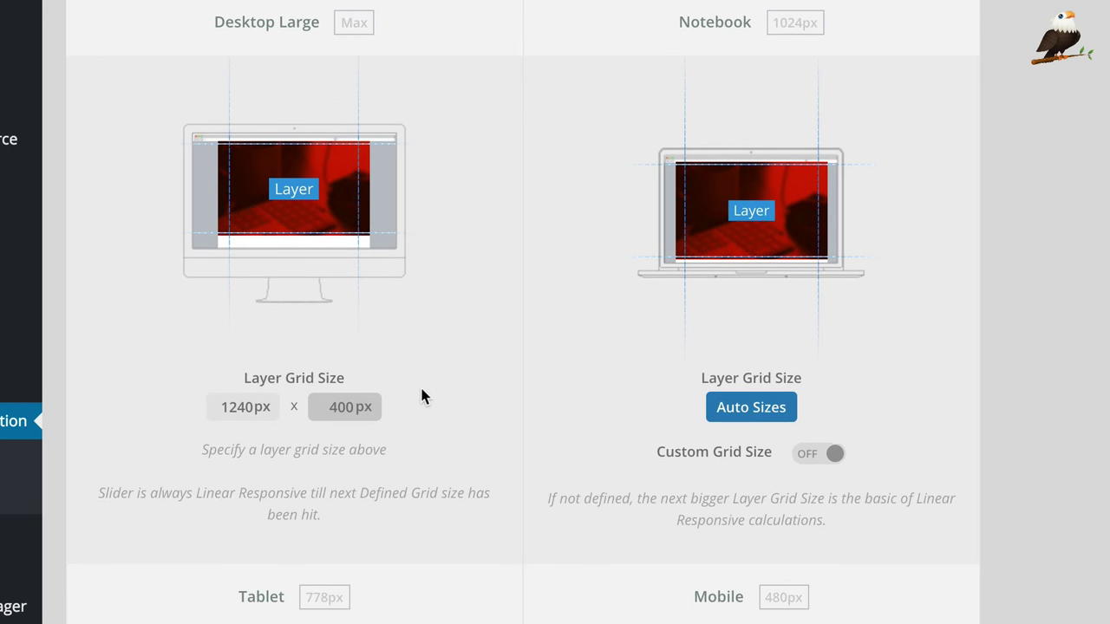
click(570, 347)
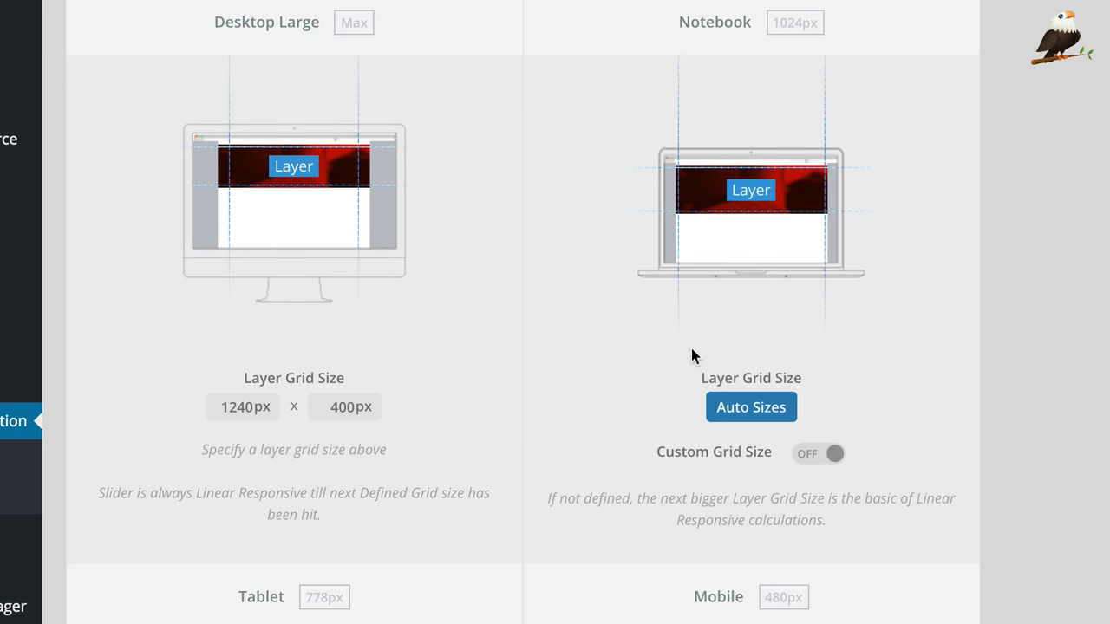
Step: Save the new Homepage slider's settings
scroll(533, 319, down, 5)
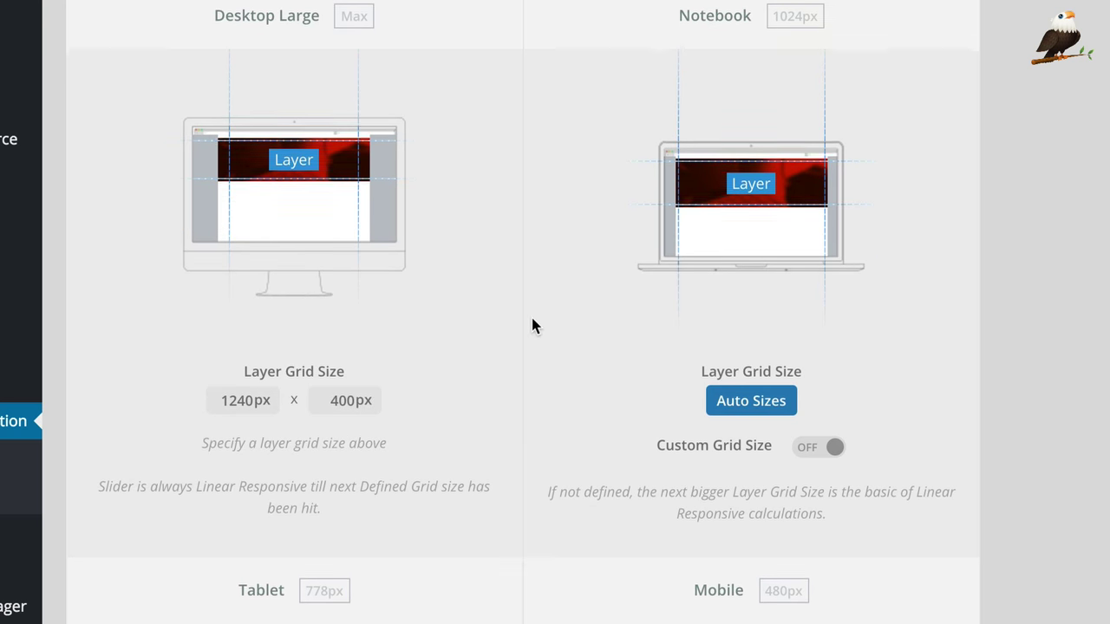
scroll(532, 325, down, 6)
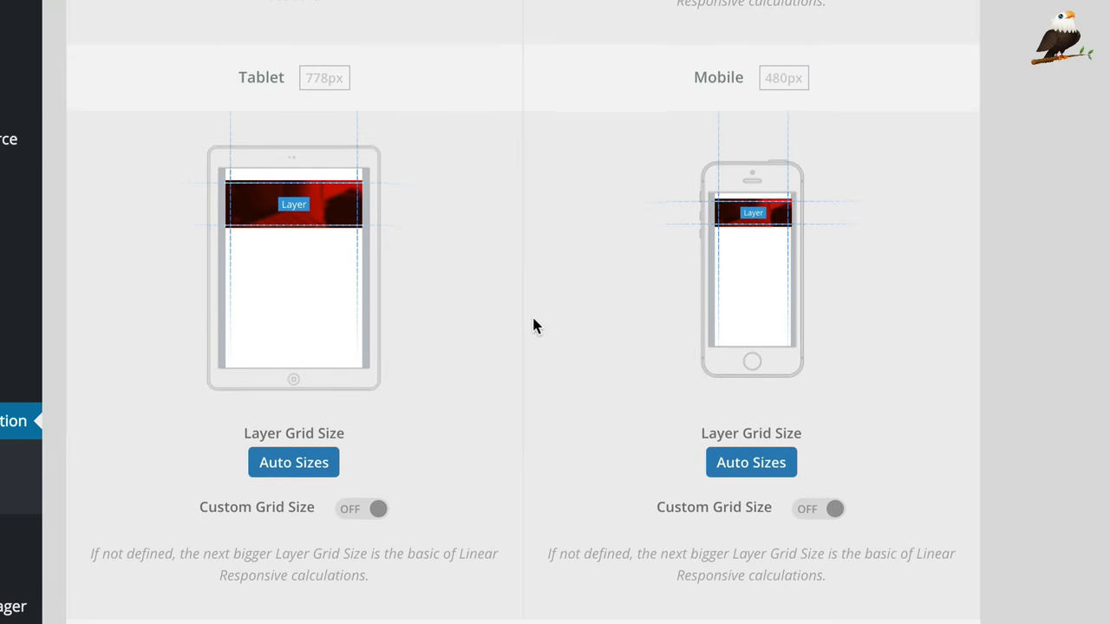
scroll(532, 322, down, 4)
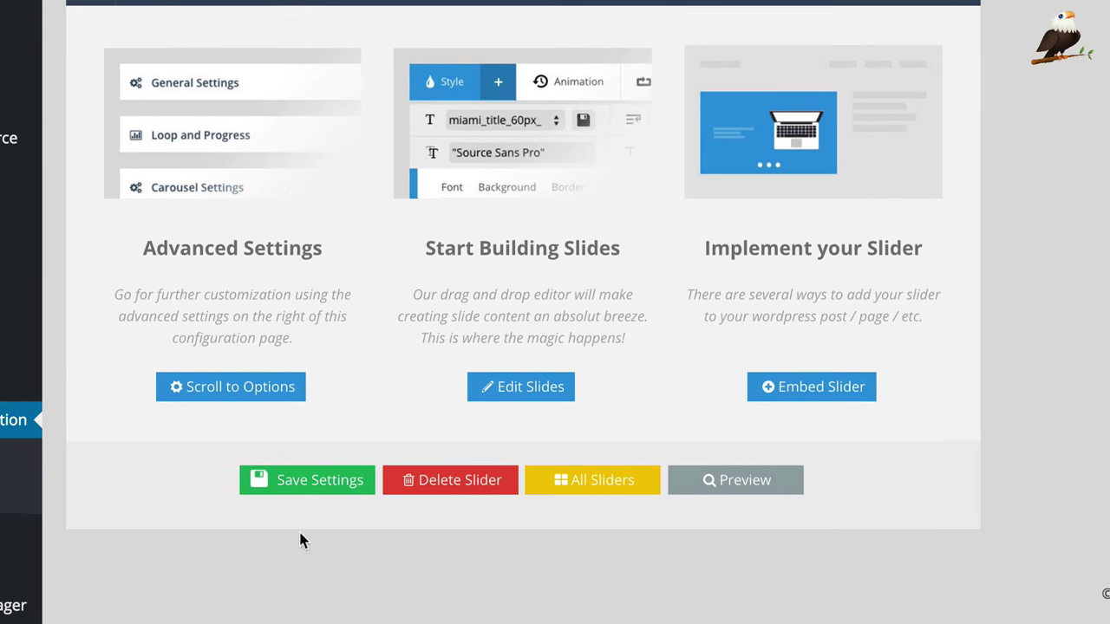
click(326, 482)
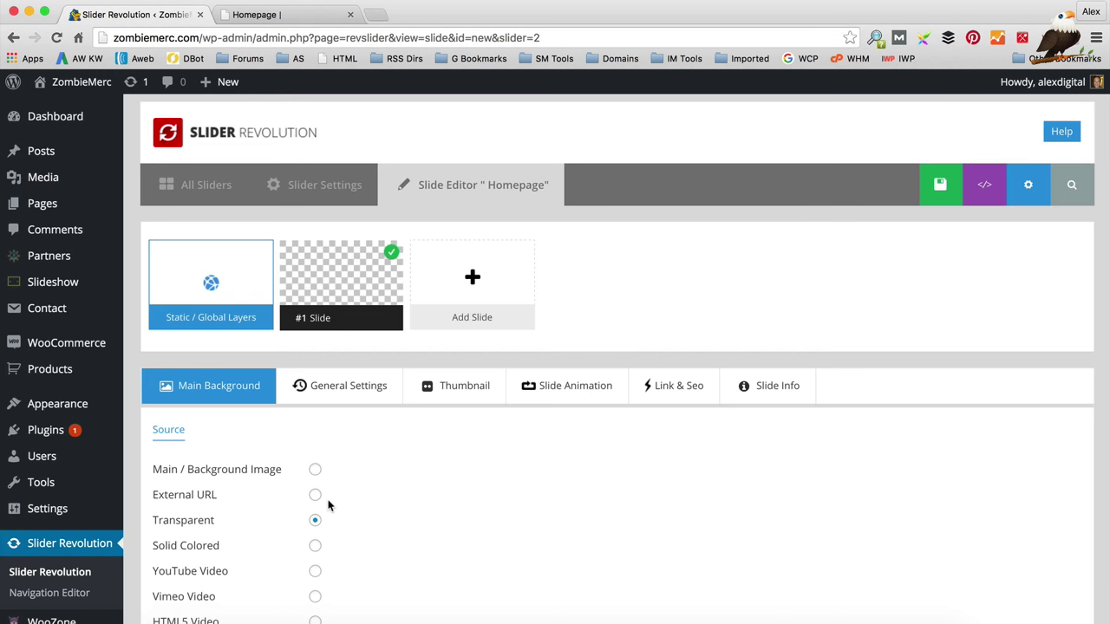
Step: Upload Zombie Slider 1.jpg from the Amazon Aff Site folder and use it as #1 Slide's main background
scroll(389, 465, down, 2)
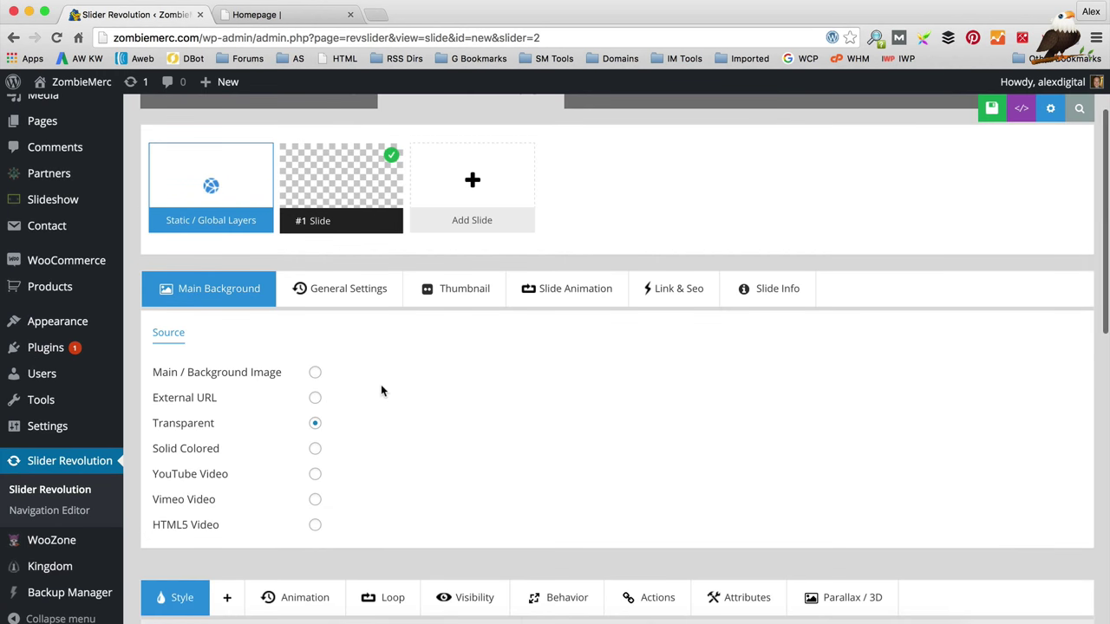
click(316, 374)
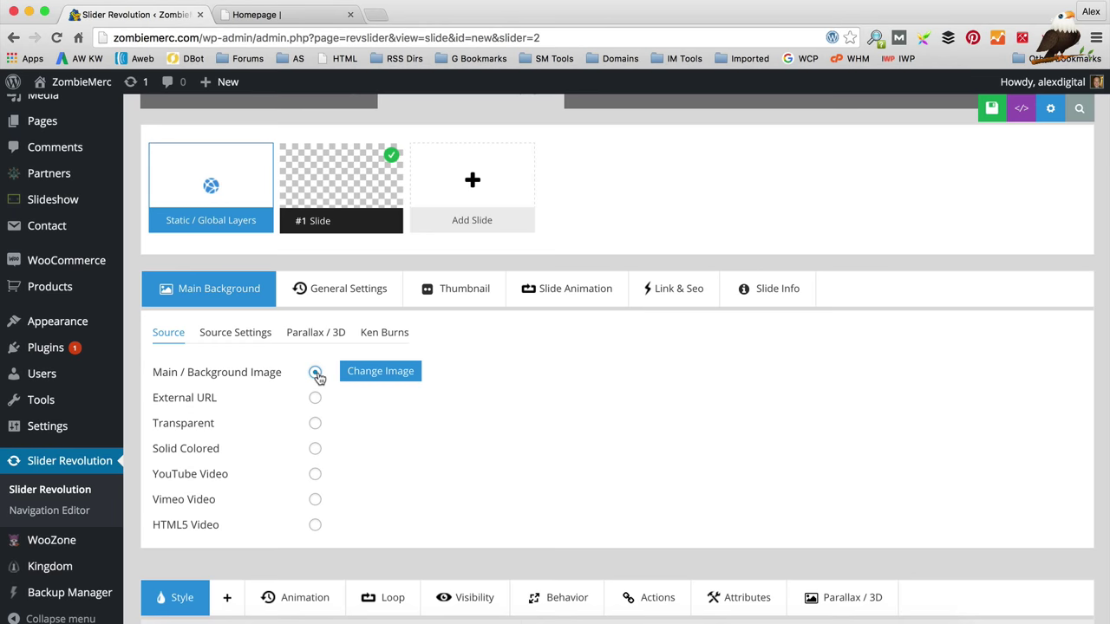
click(408, 373)
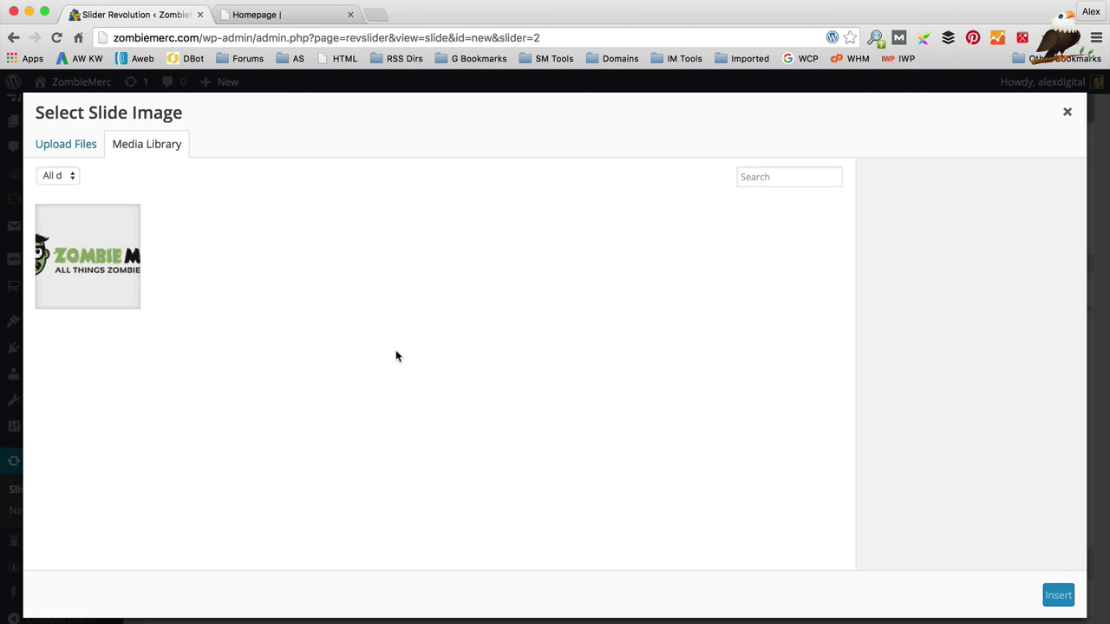
click(50, 148)
click(568, 362)
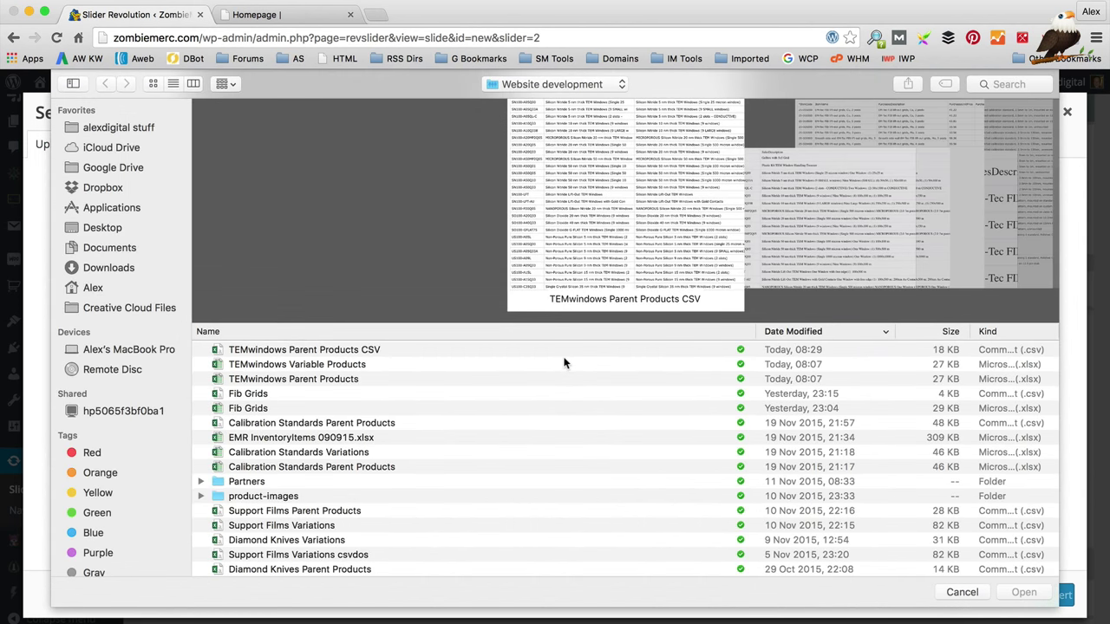
click(156, 128)
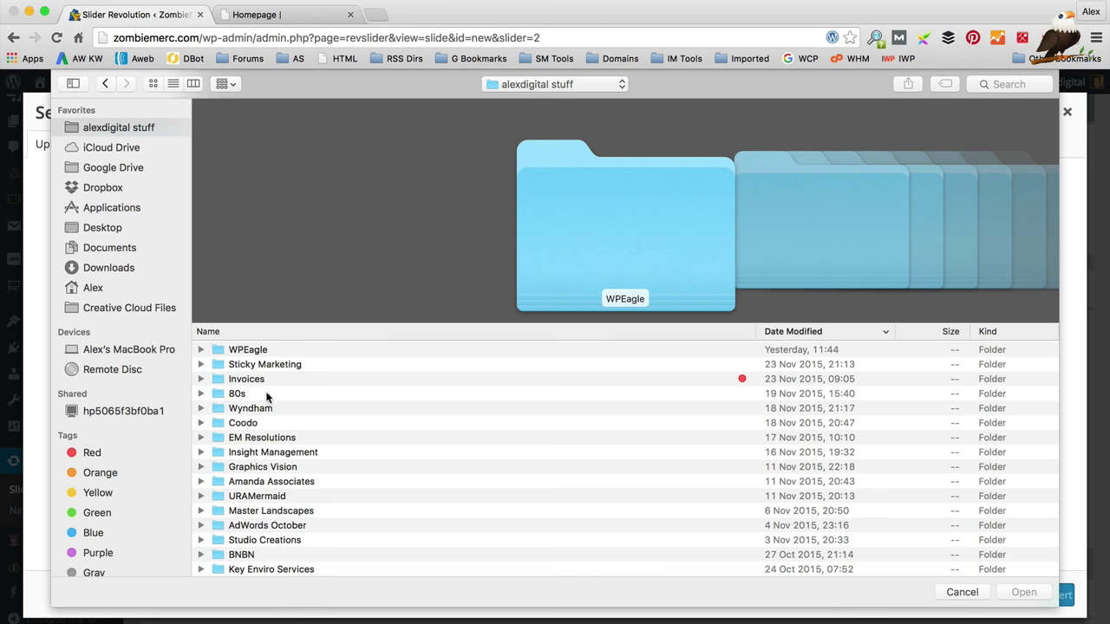
double_click(272, 352)
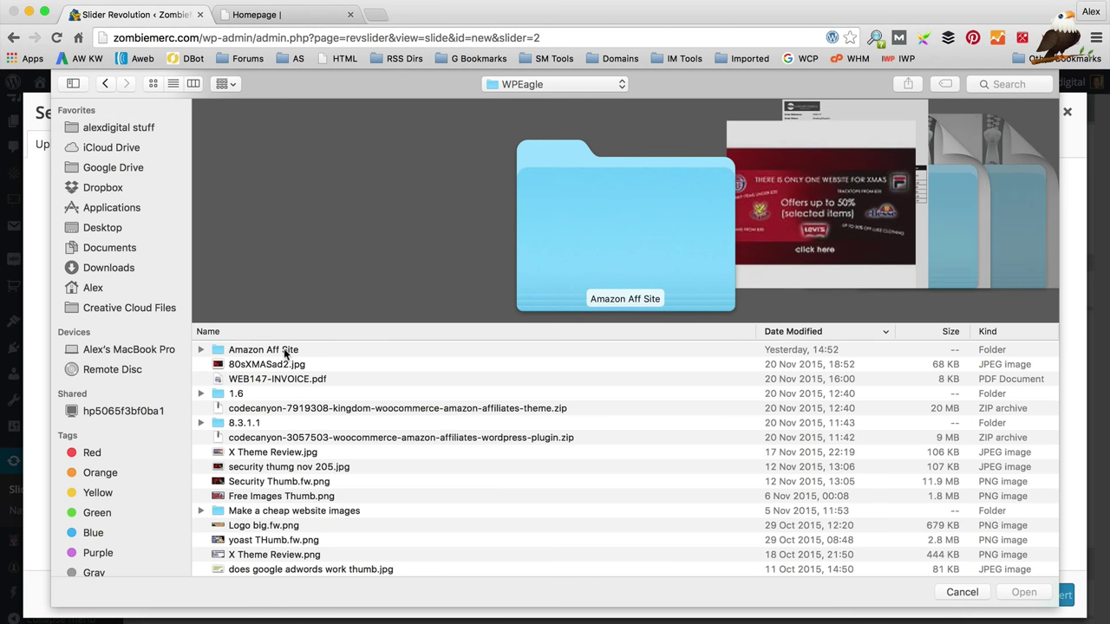
click(286, 350)
double_click(300, 351)
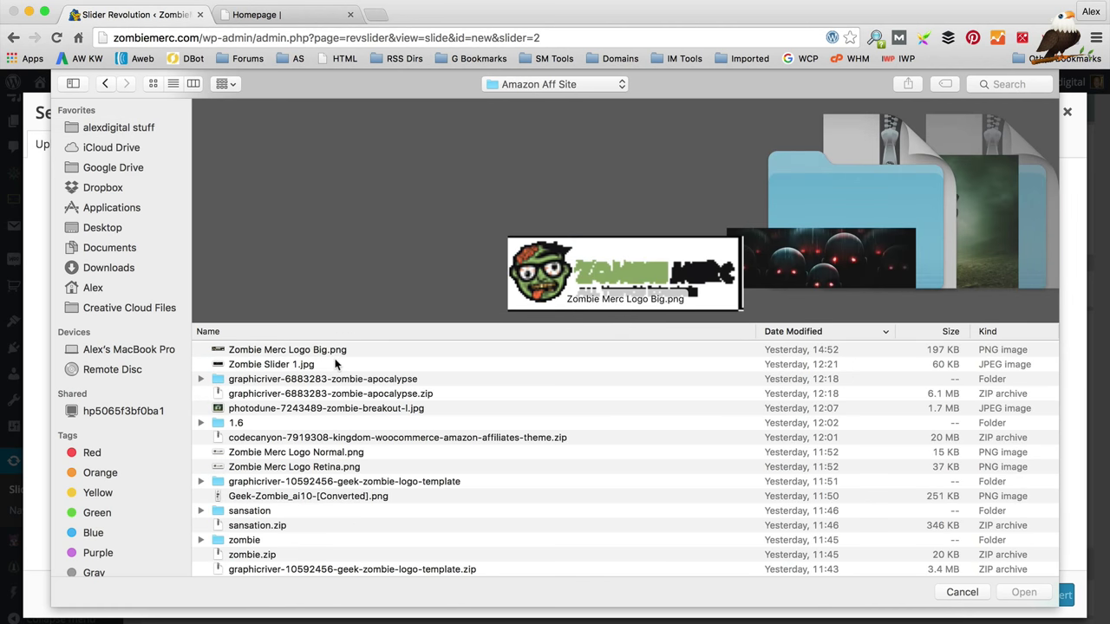
click(335, 364)
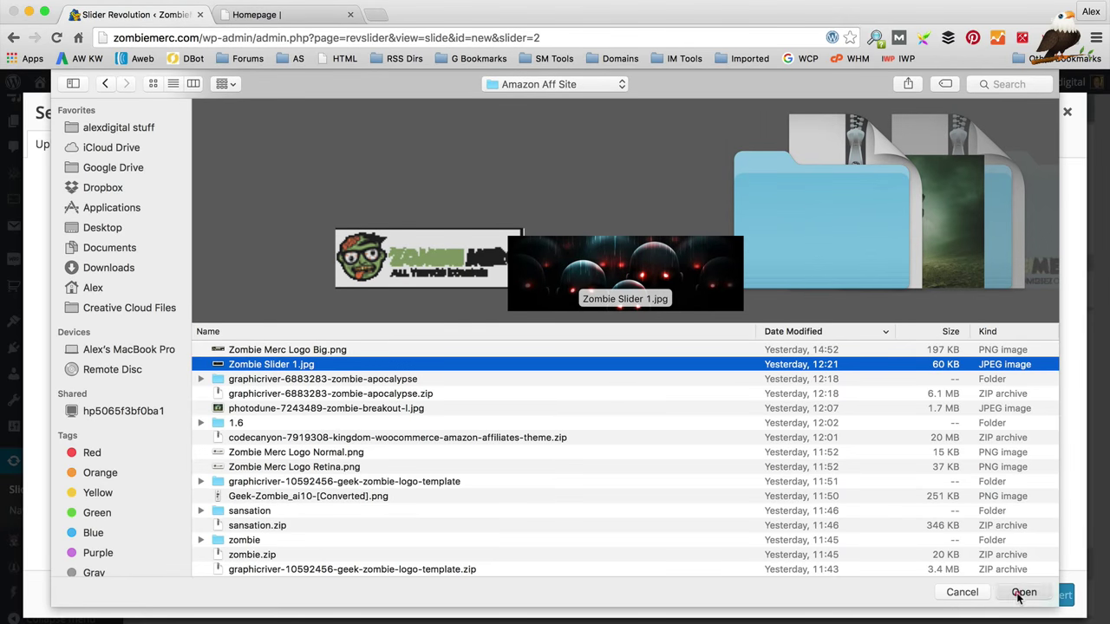
click(1024, 593)
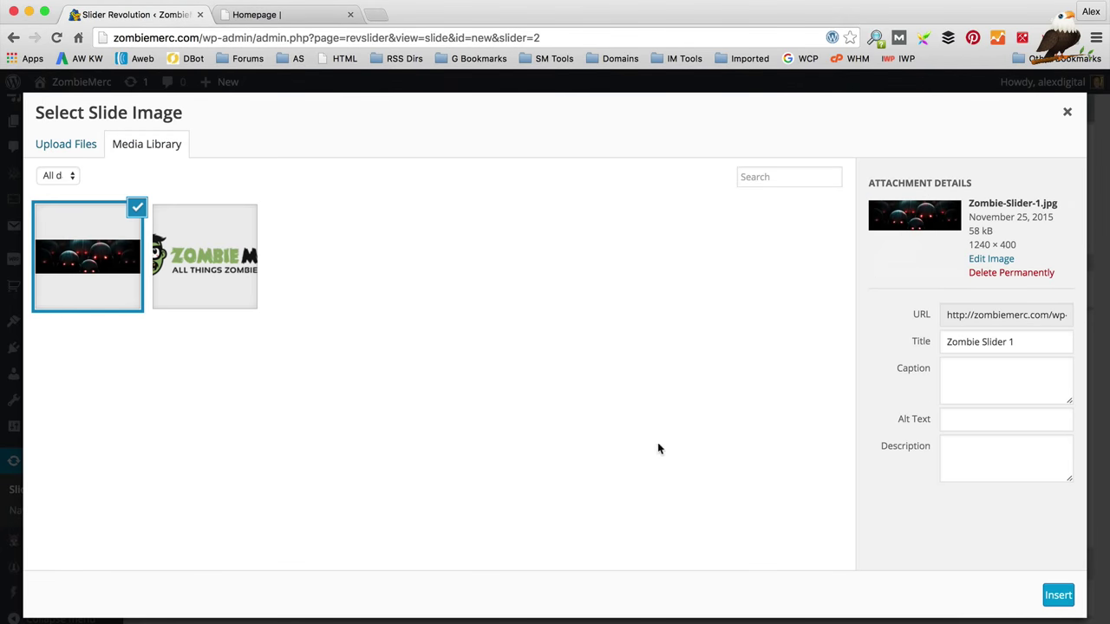
click(1051, 593)
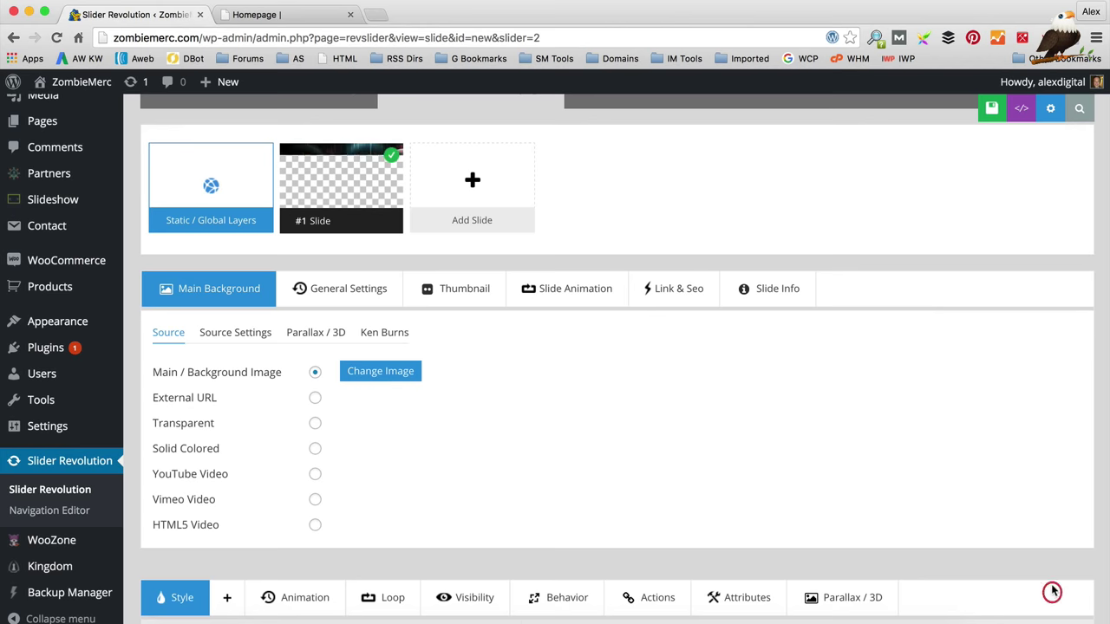
Step: Add a text layer to #1 Slide reading 'The Only Place For Zombie Merchandise'
scroll(662, 384, down, 5)
scroll(659, 391, down, 3)
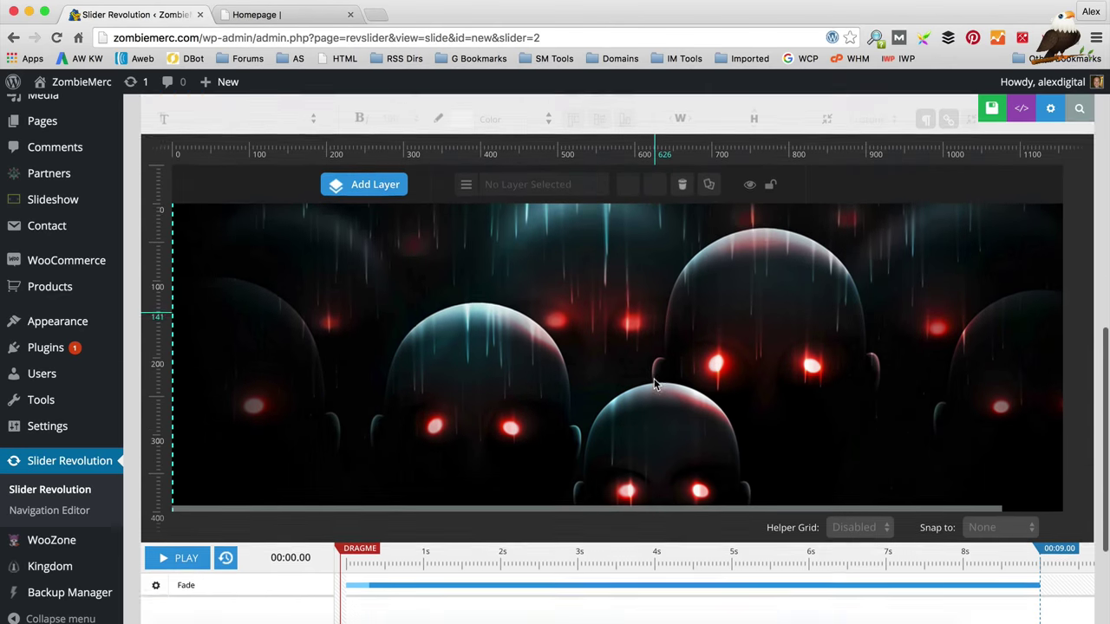
scroll(512, 316, up, 2)
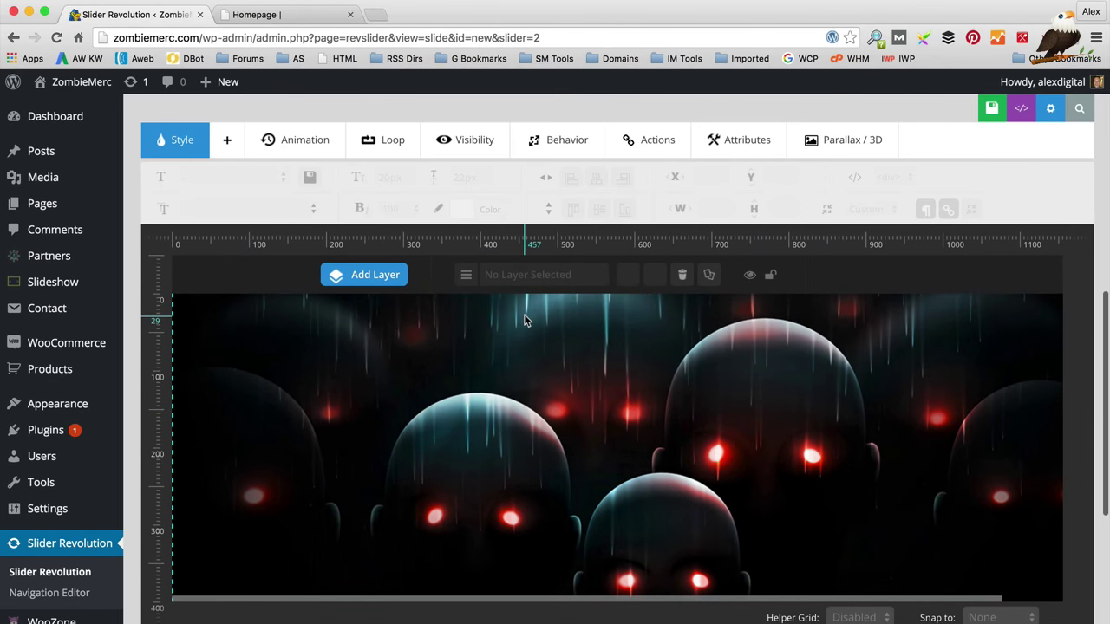
scroll(347, 309, down, 1)
mouse_move(382, 243)
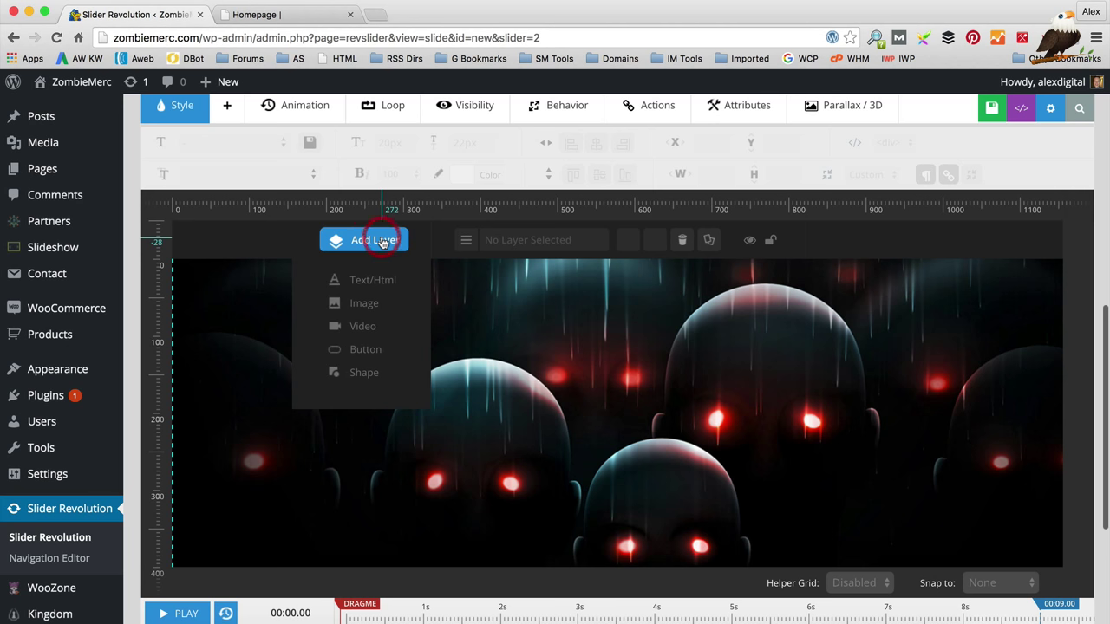
click(373, 282)
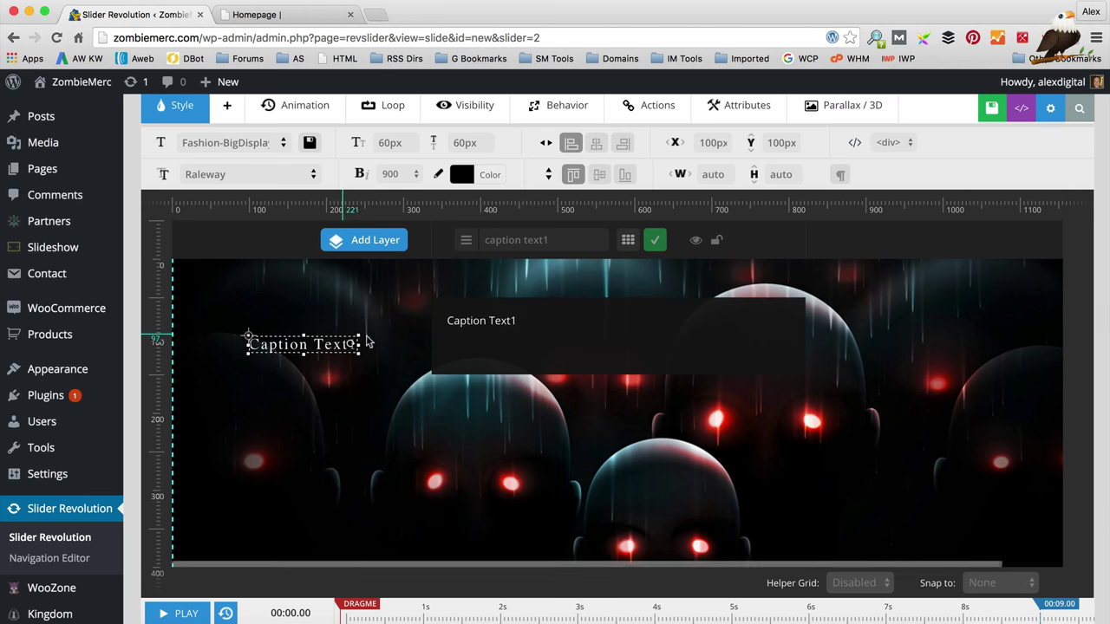
click(308, 347)
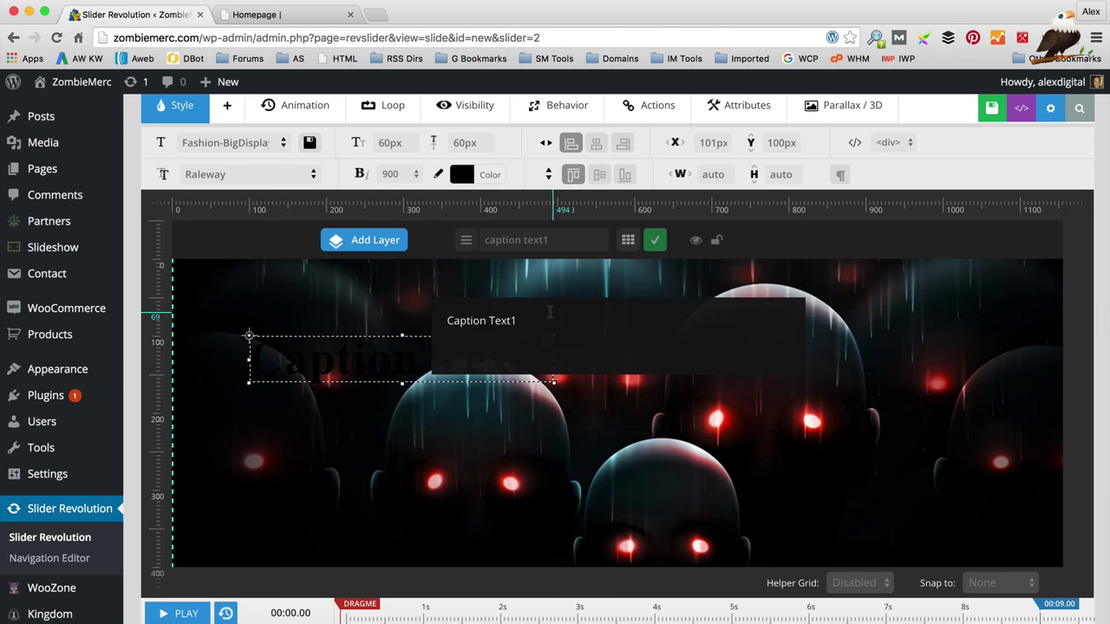
triple_click(441, 321)
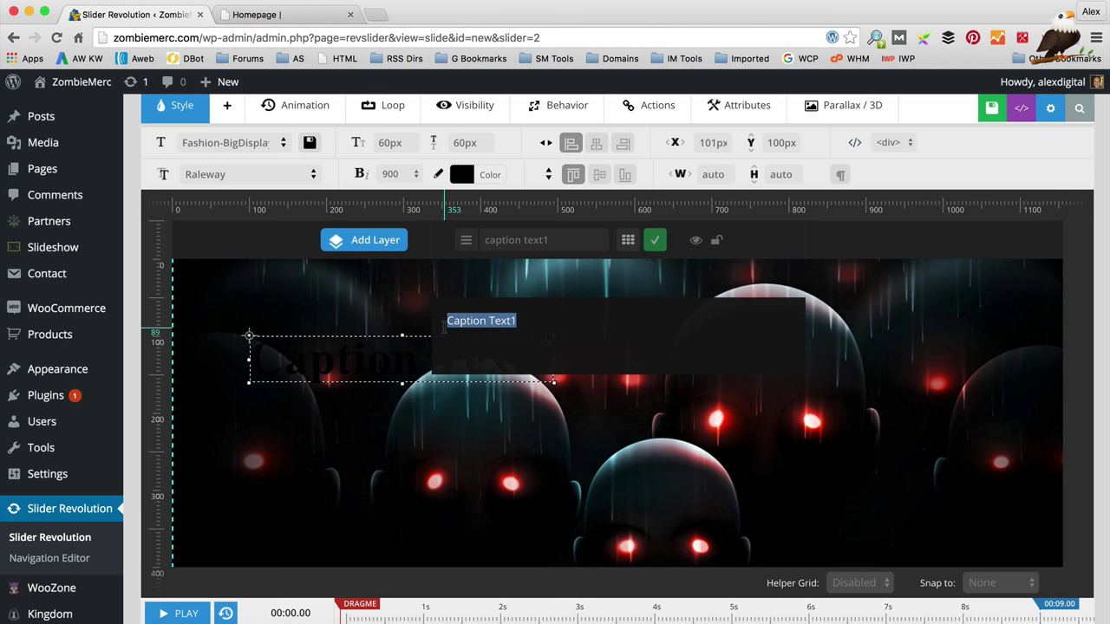
text(Th)
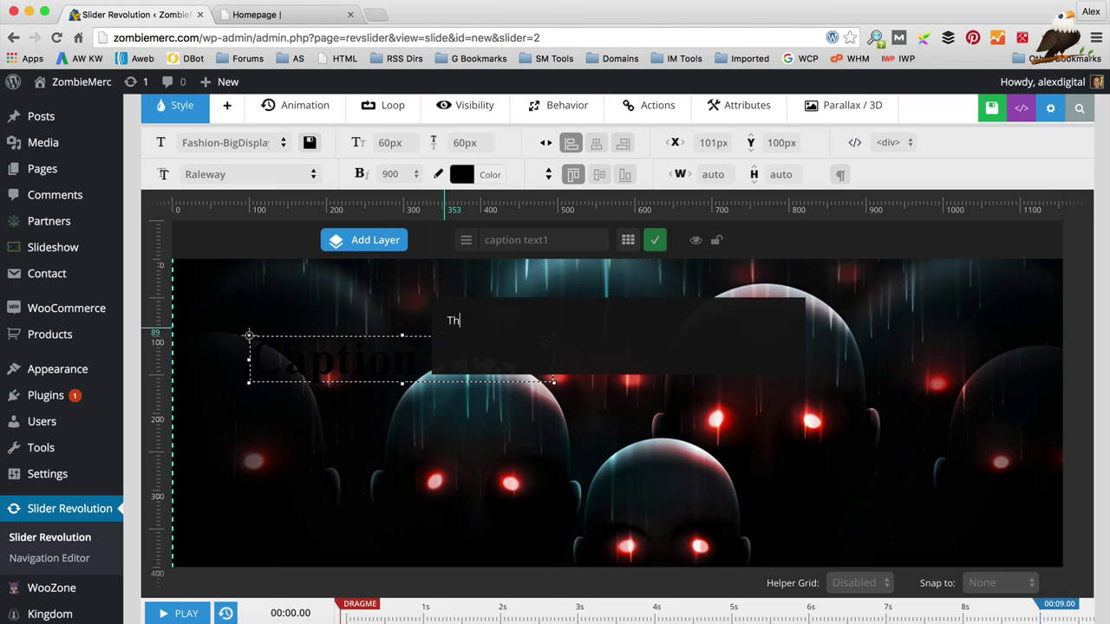
text(e Only Place )
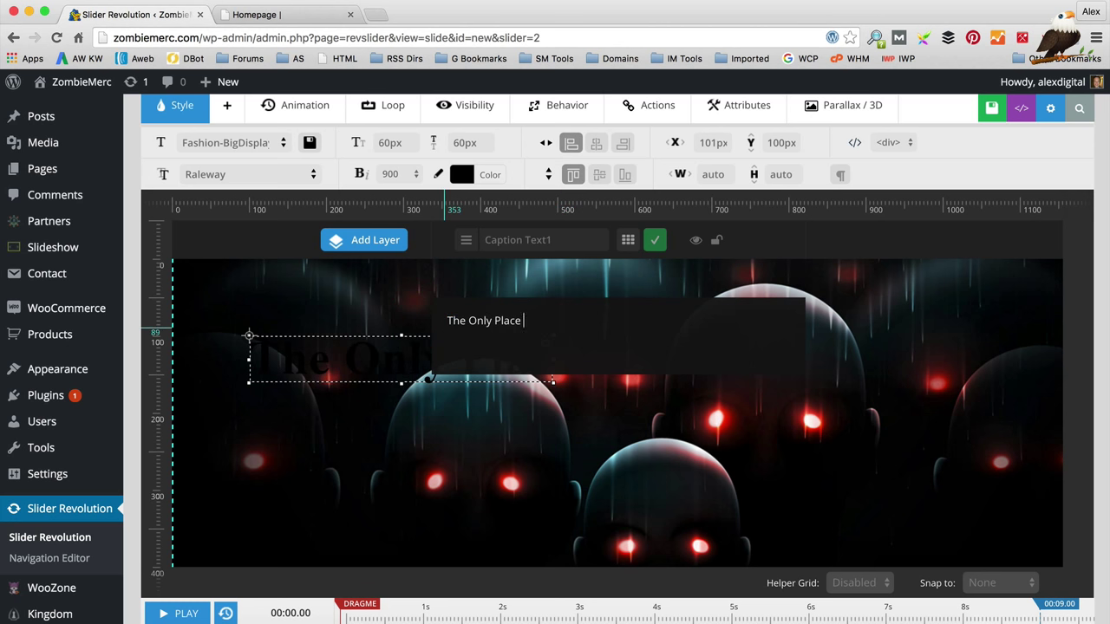
text(For Z)
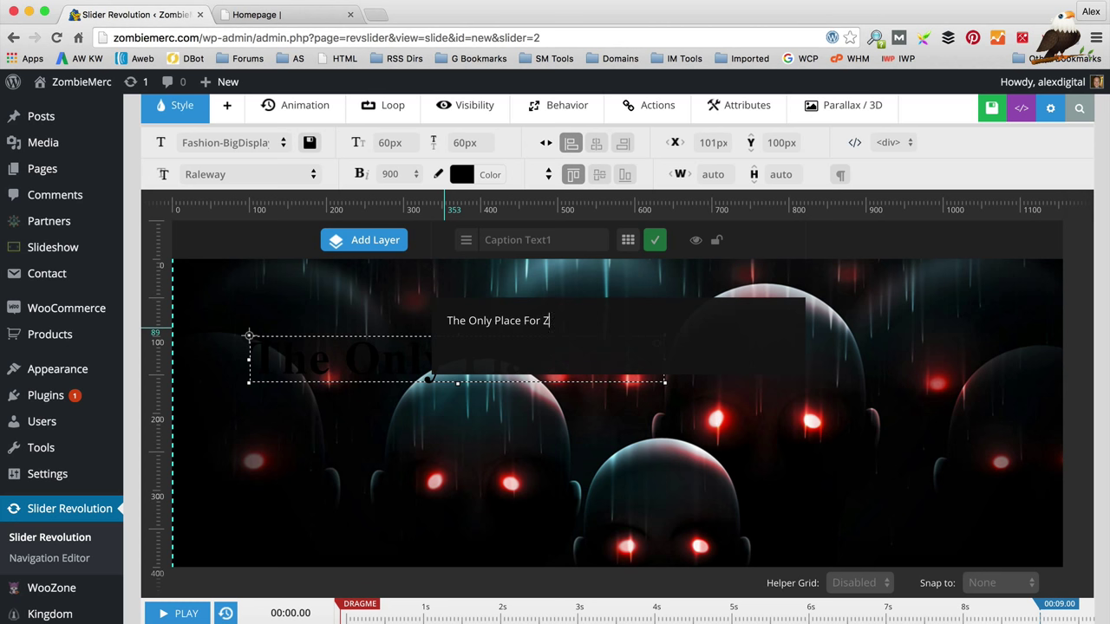
text(ombie Merchandise)
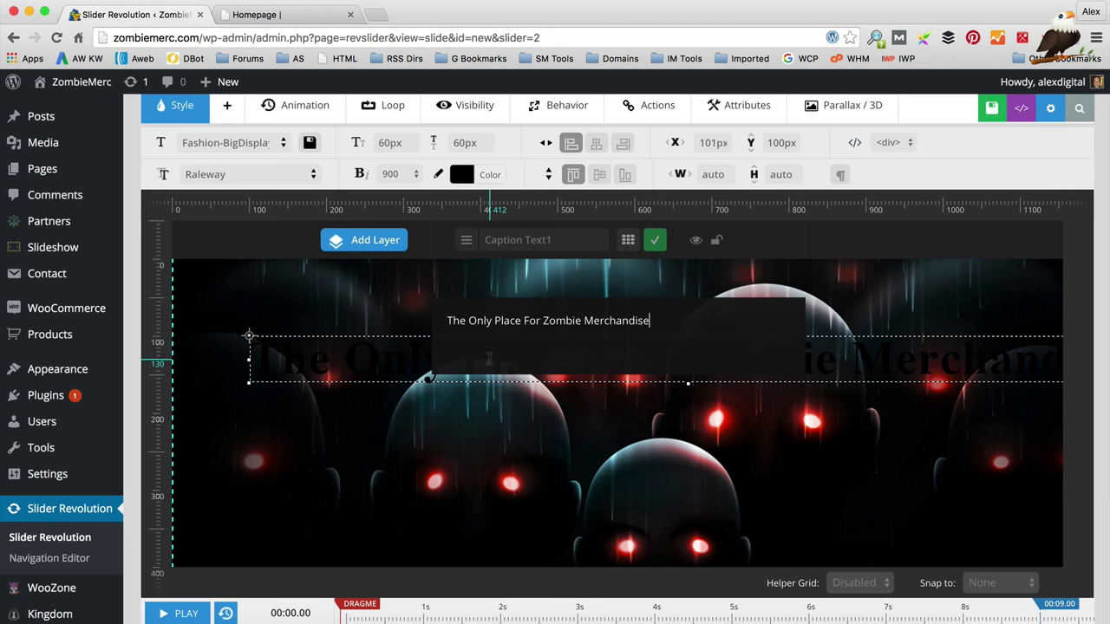
click(523, 457)
Step: Move the caption down to Y 263 and apply the WebProduct-Title-Light style template
drag(564, 350, 510, 487)
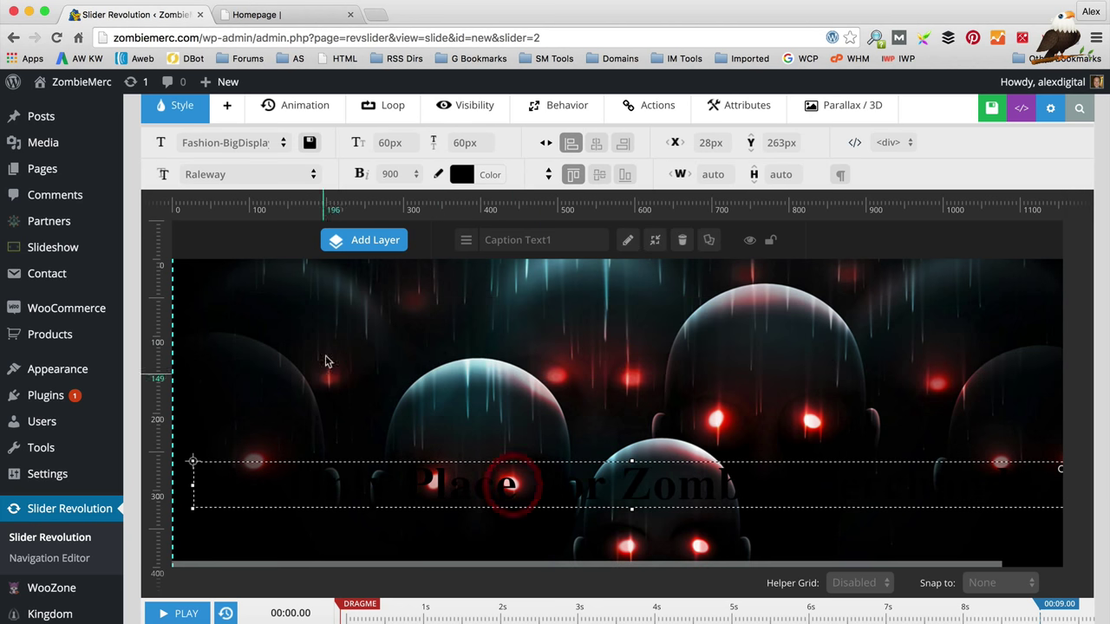
click(284, 146)
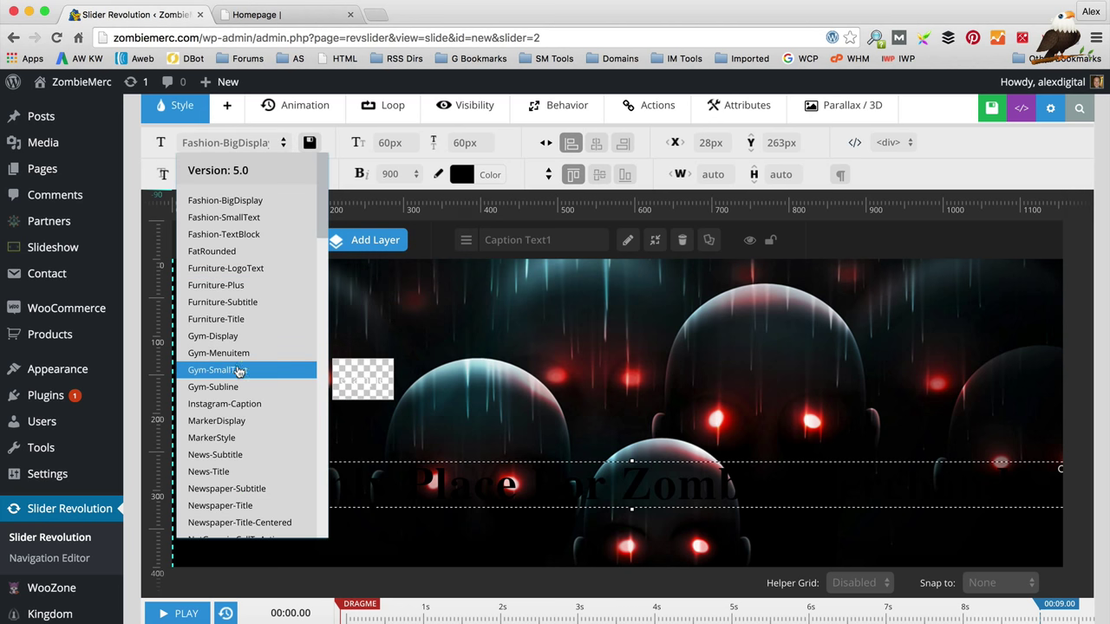
click(235, 404)
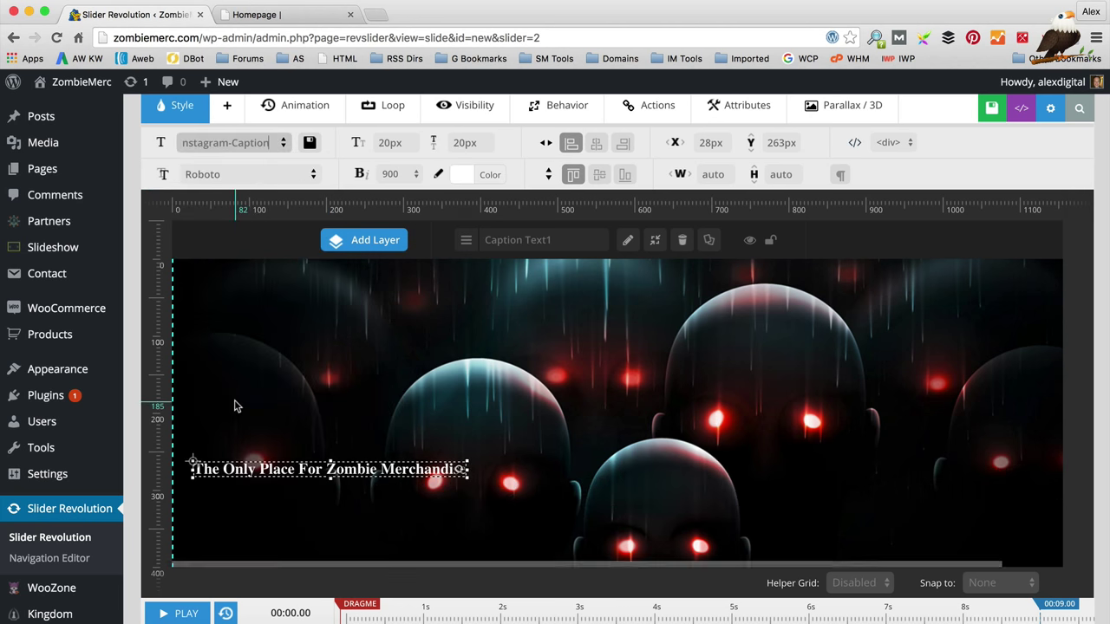
click(278, 142)
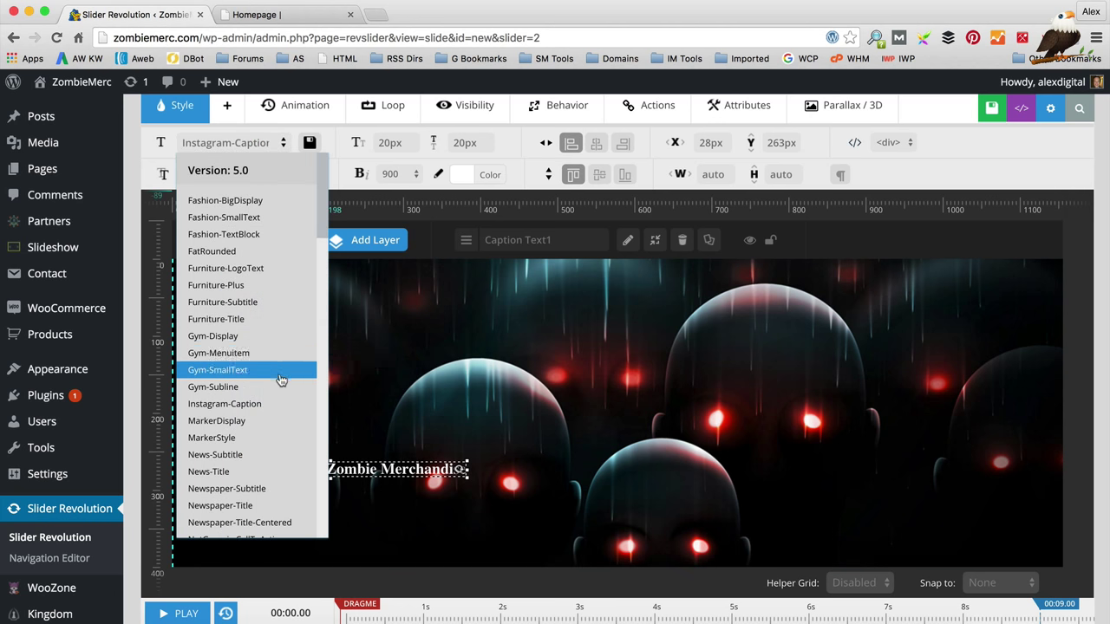
scroll(239, 386, down, 3)
scroll(241, 479, down, 10)
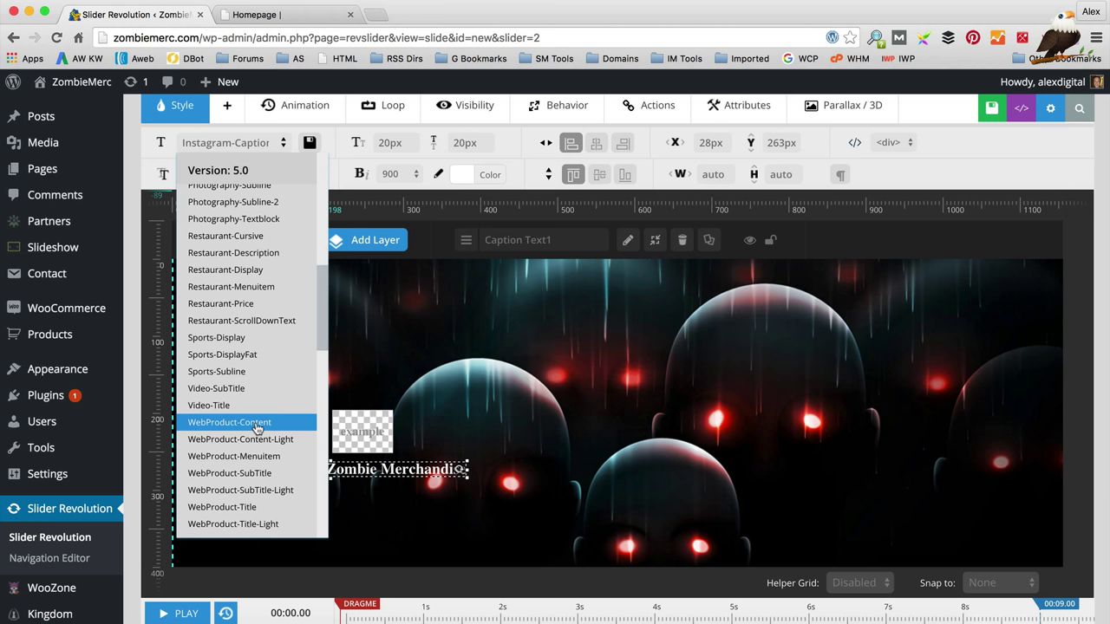
scroll(256, 433, down, 4)
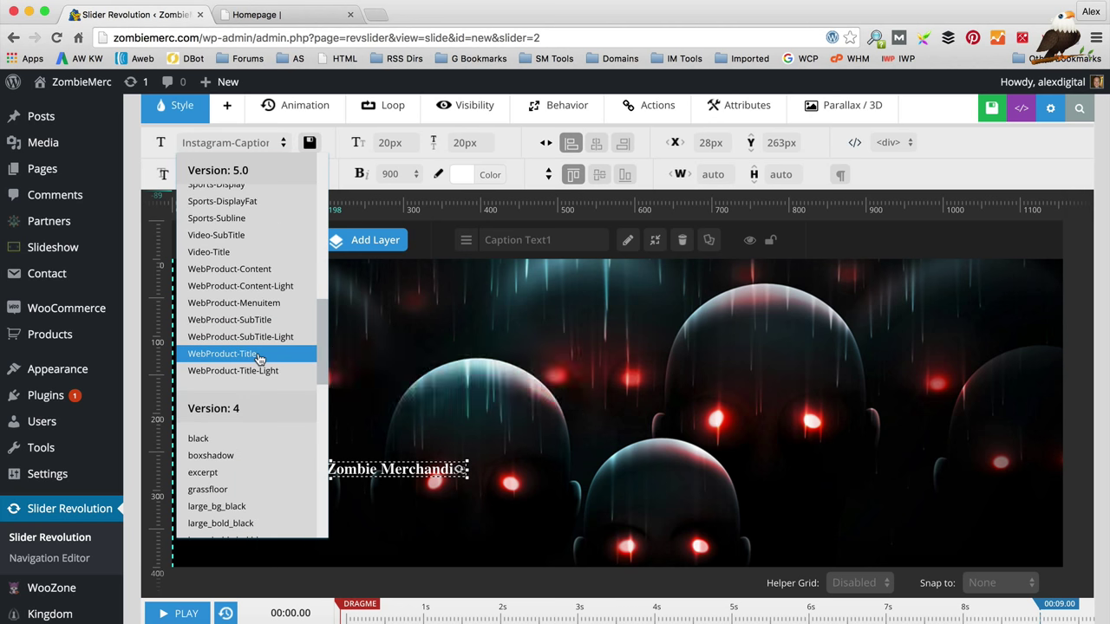
click(259, 372)
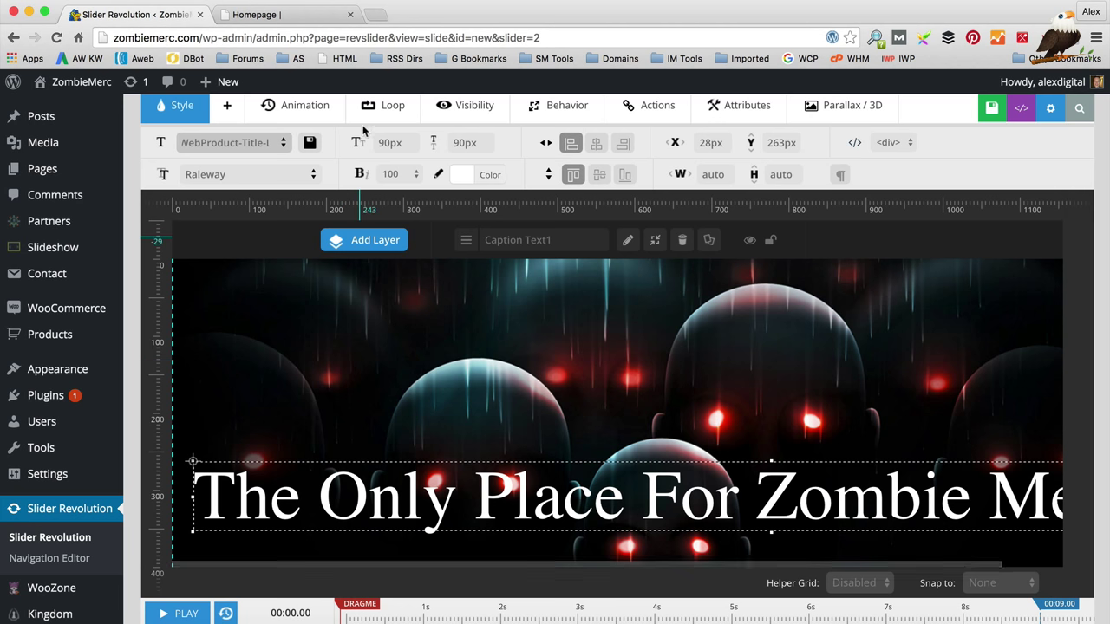
Step: Try Georgia and Arial, then settle on Arial Black as the caption font
click(315, 178)
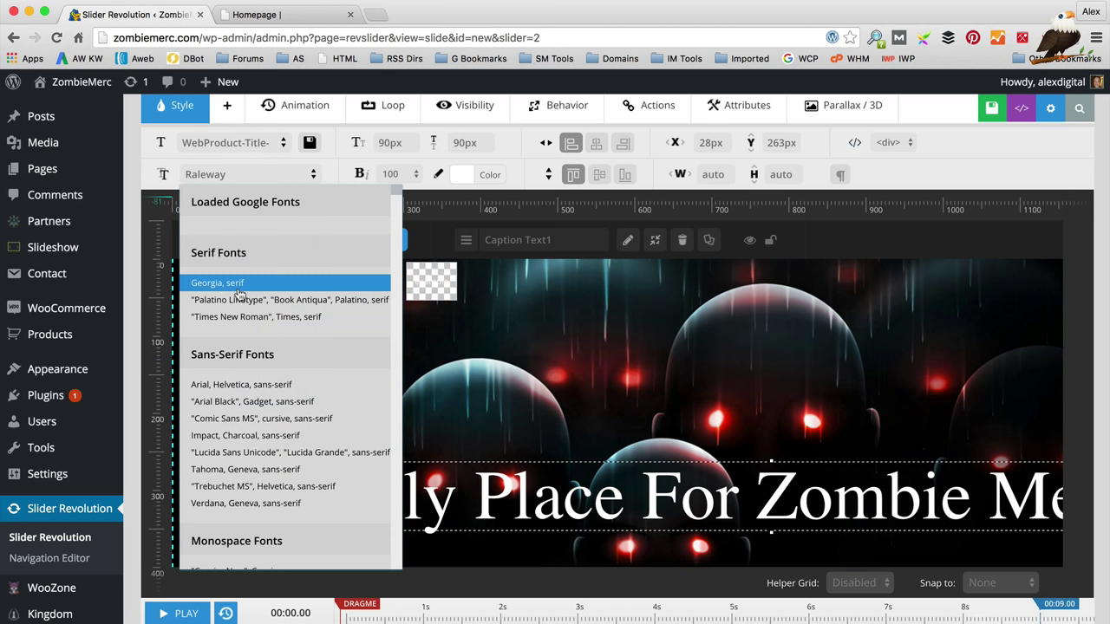
click(237, 288)
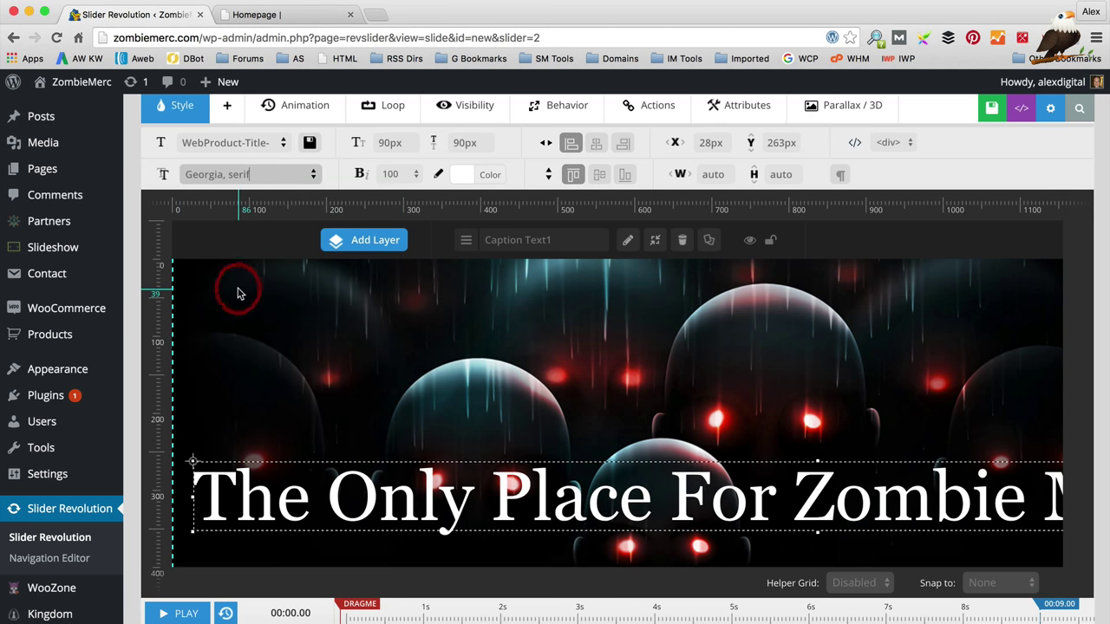
click(316, 176)
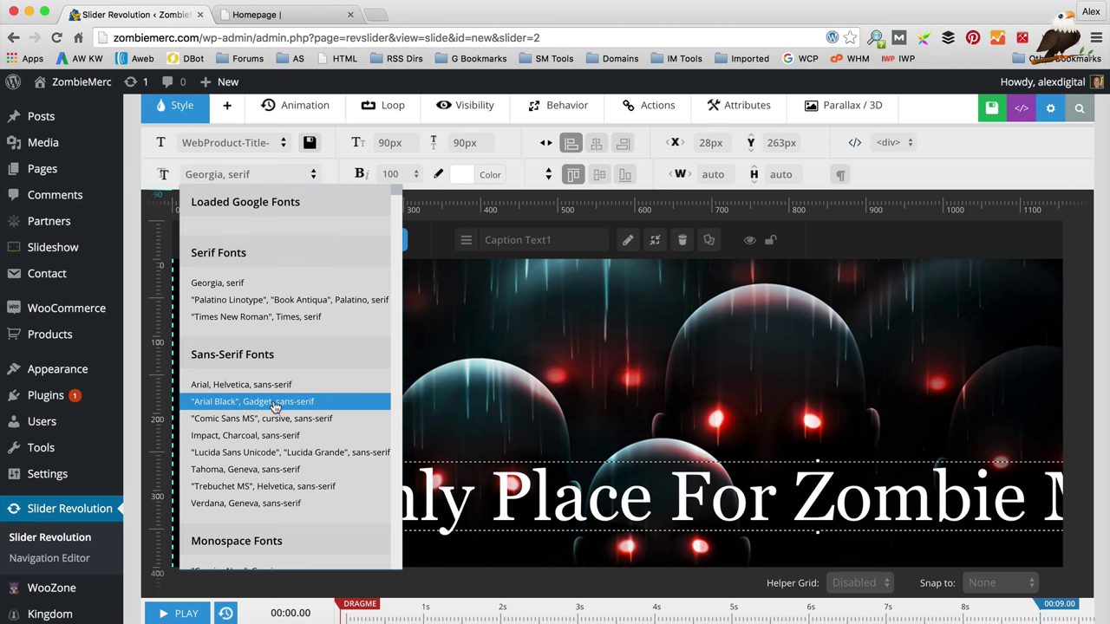
scroll(278, 395, down, 1)
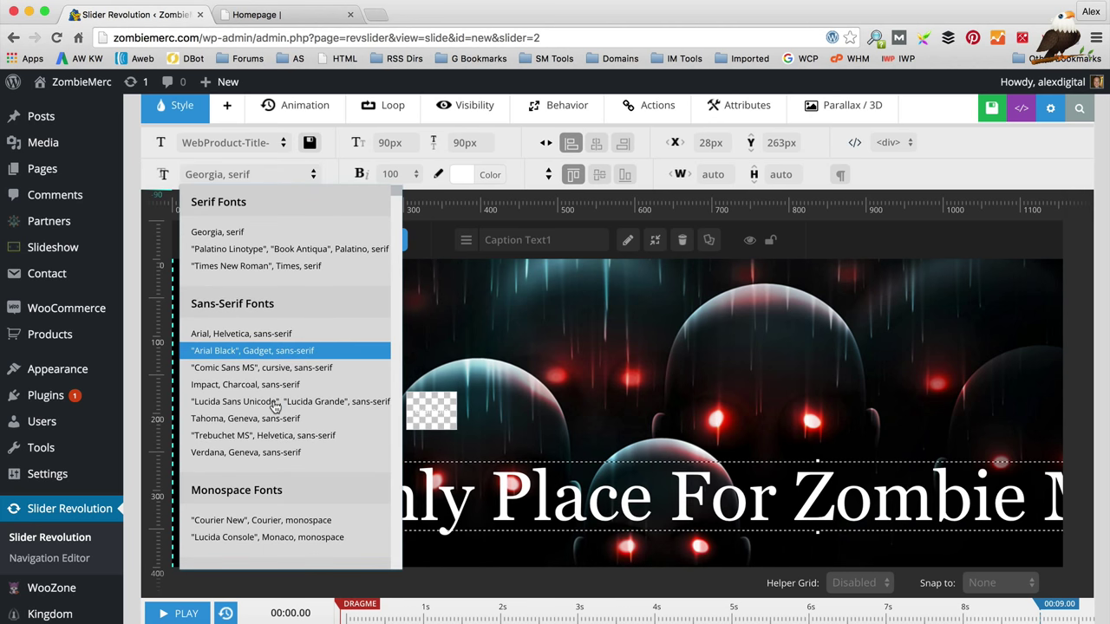
click(275, 336)
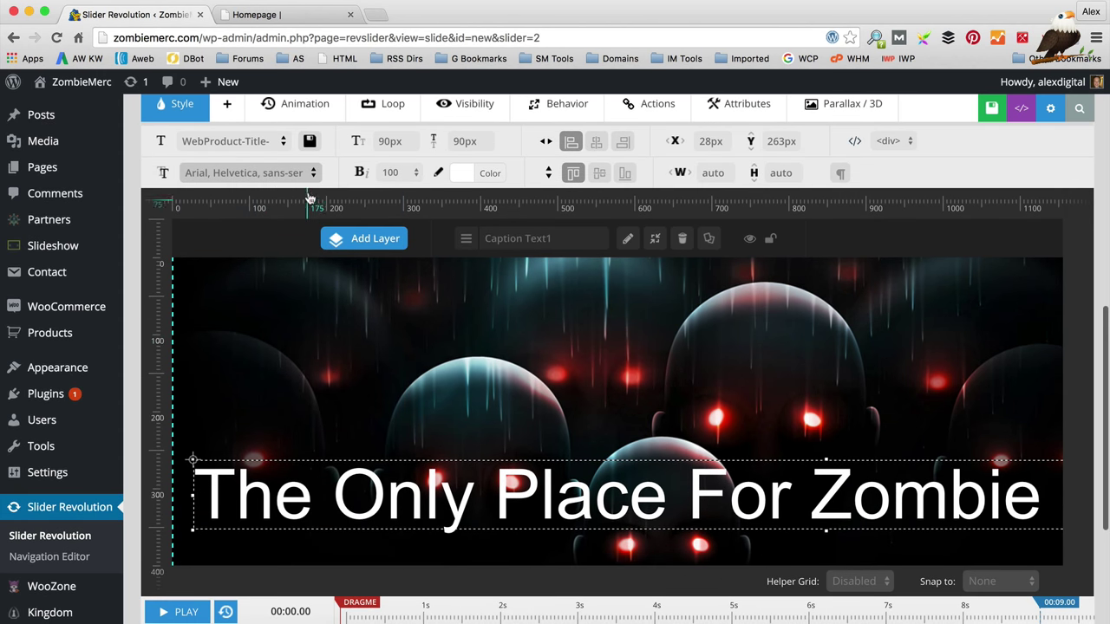
click(314, 175)
scroll(272, 460, down, 2)
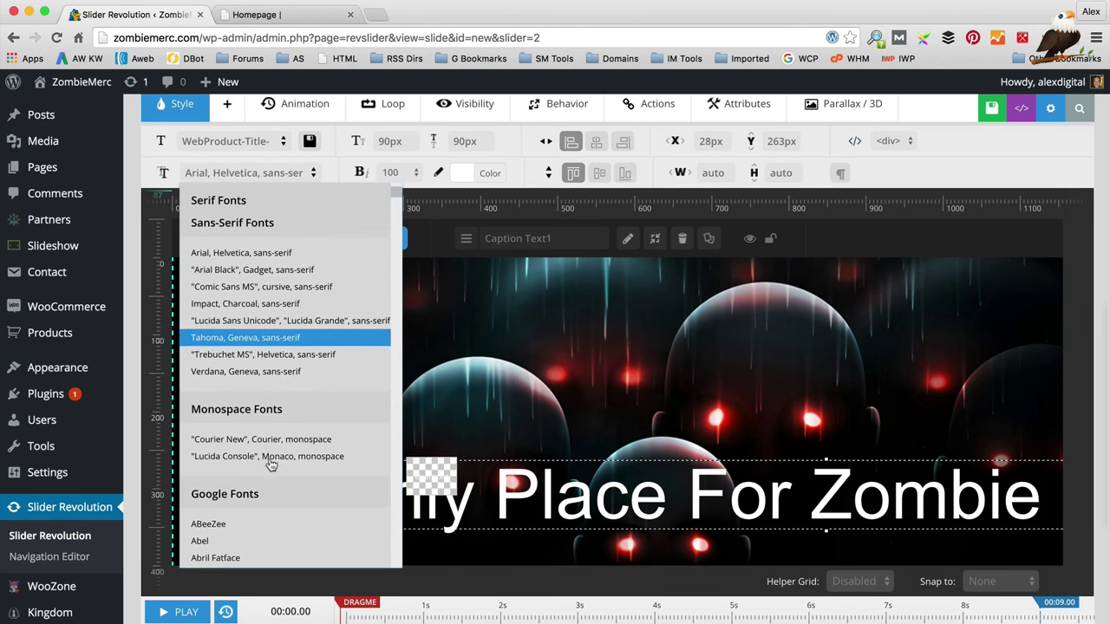
click(295, 267)
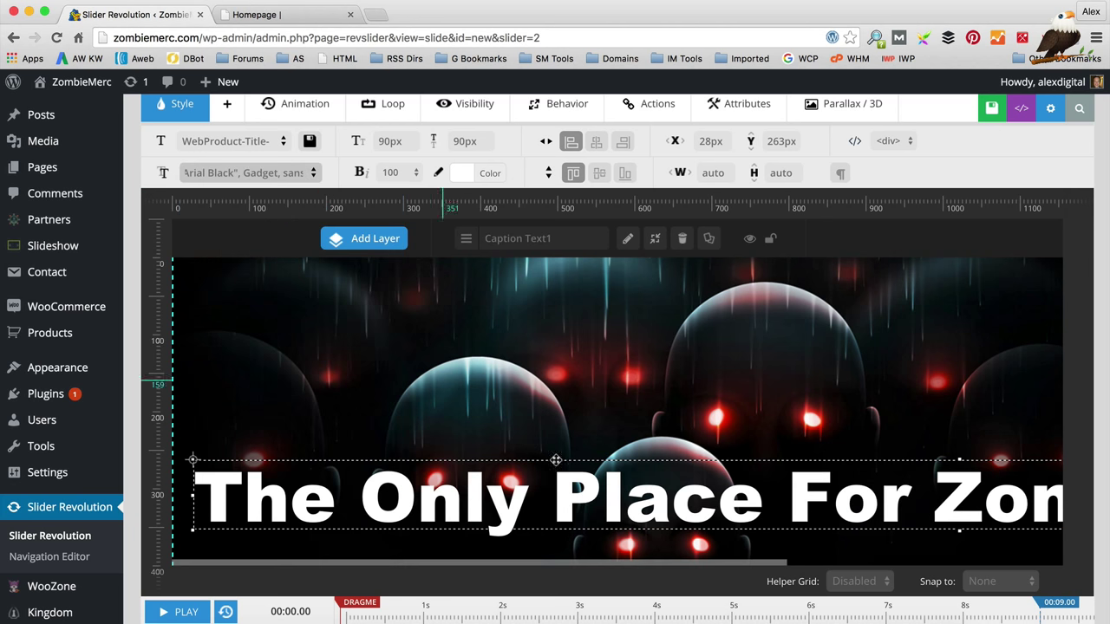
Step: Reduce the caption font size from 60px to 50px and nudge it on the slide
click(390, 142)
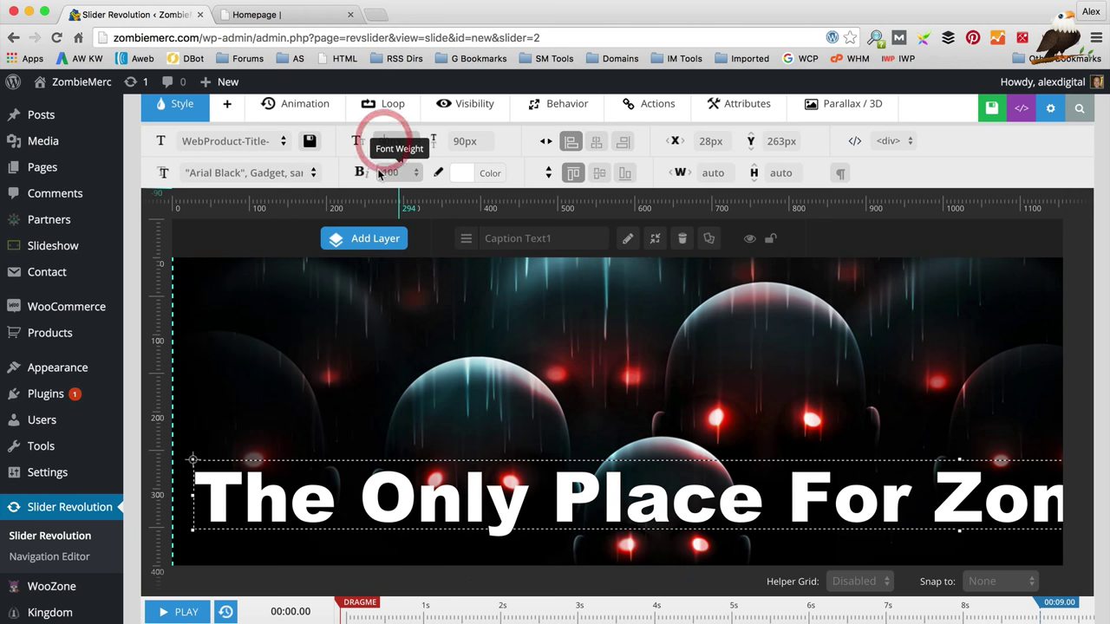
key(Tab)
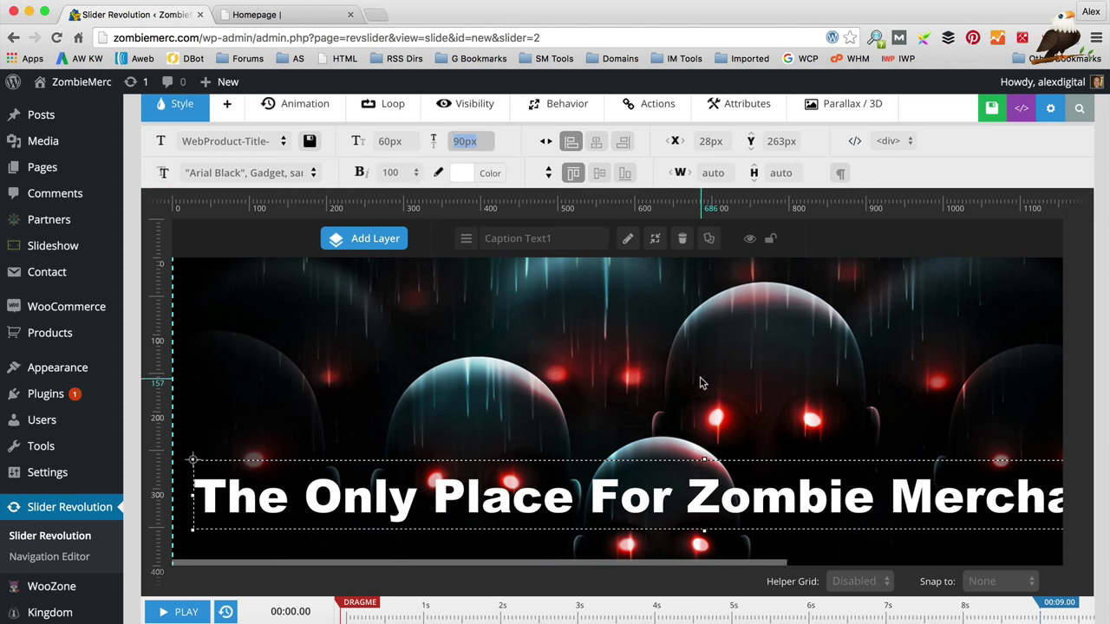
scroll(700, 385, down, 1)
click(382, 141)
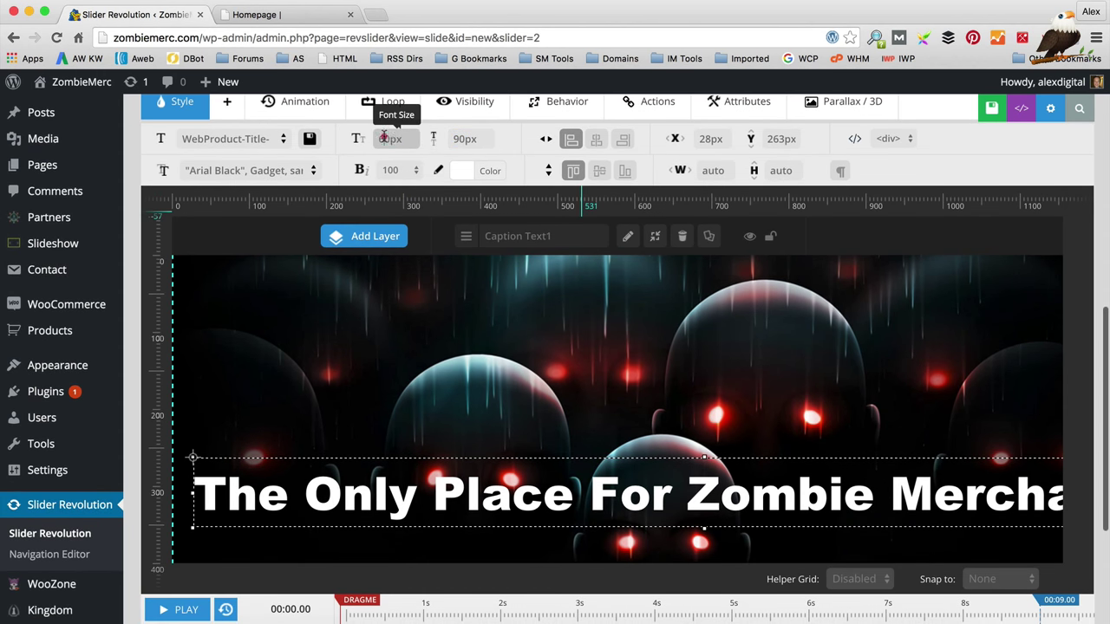
key(BackSpace)
text(5)
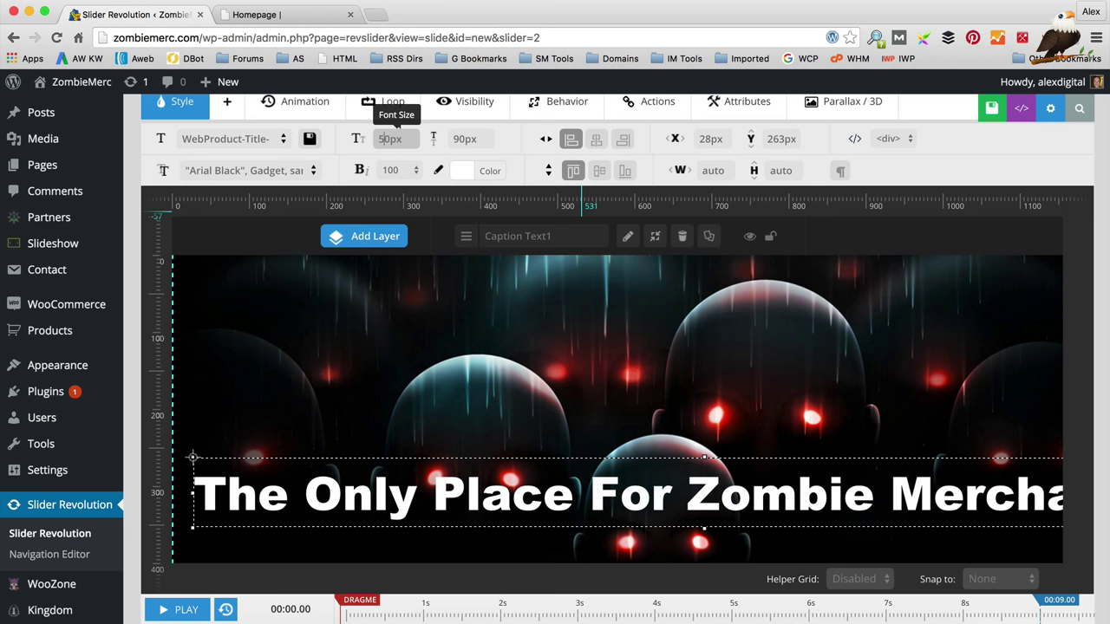
key(Tab)
drag(563, 482, 568, 480)
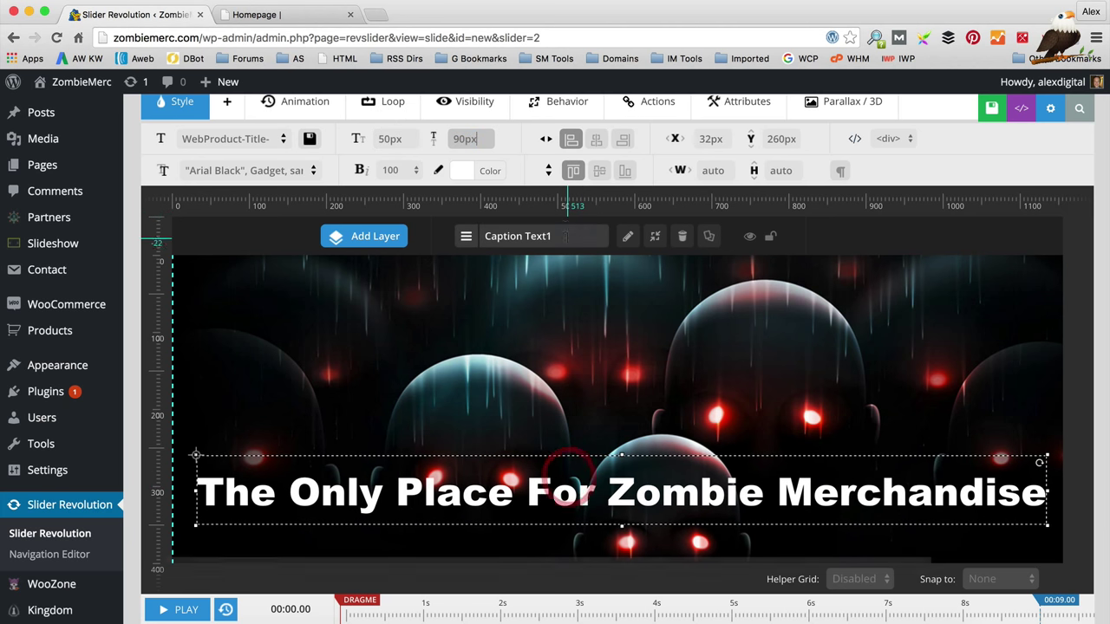
Step: Centre the caption horizontally and vertically on the slide
click(598, 141)
click(599, 170)
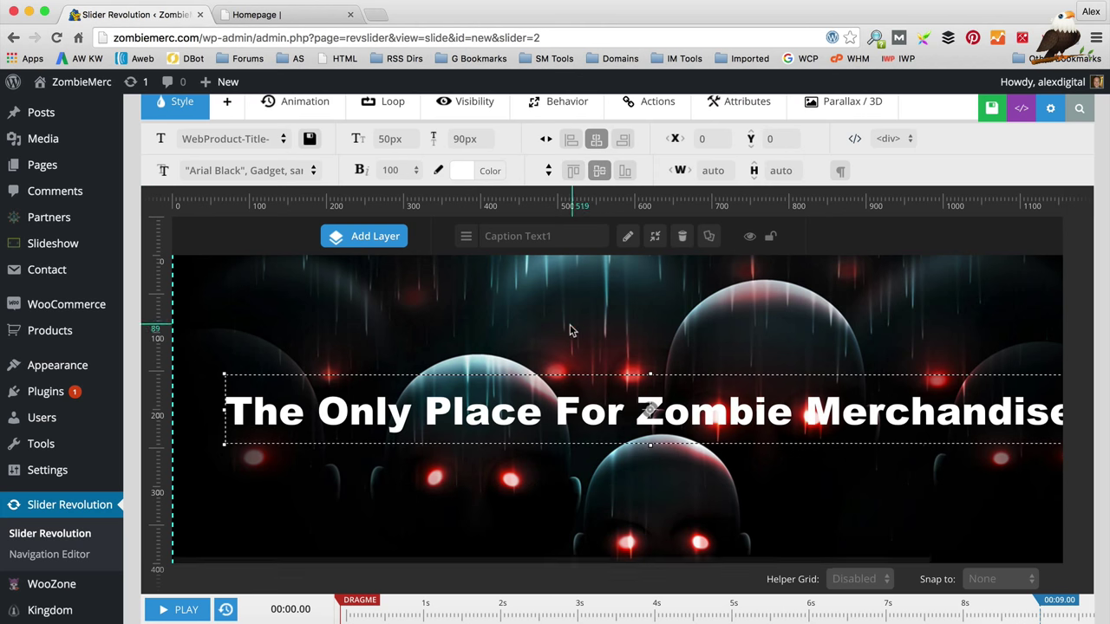
scroll(570, 347, down, 5)
scroll(569, 347, up, 4)
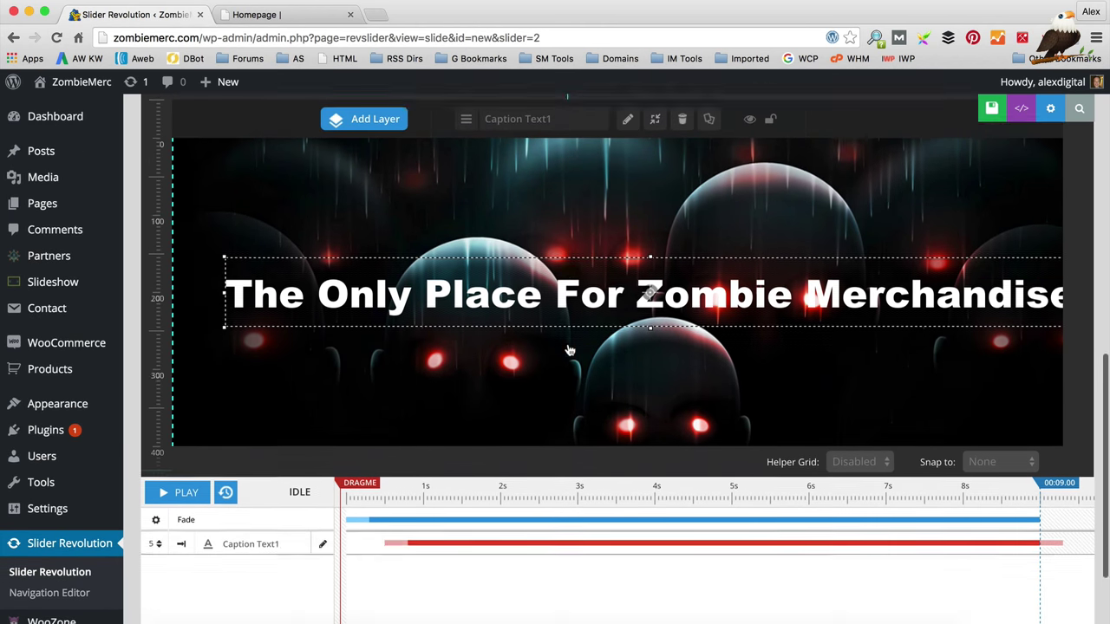
scroll(570, 347, up, 5)
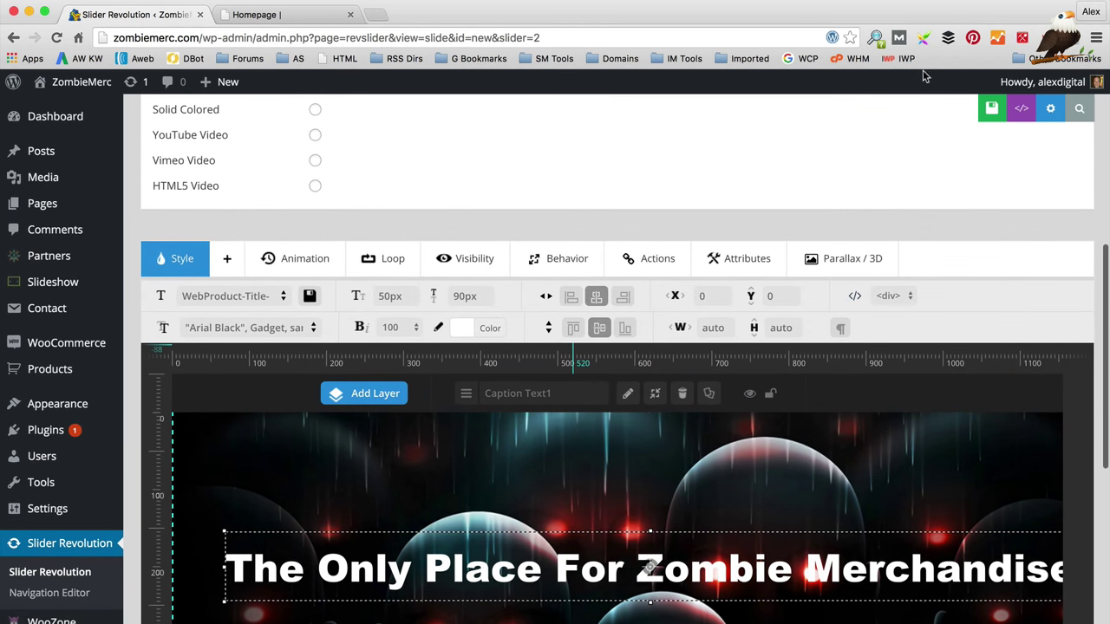
Step: Save the #1 Slide with its caption edits
click(968, 110)
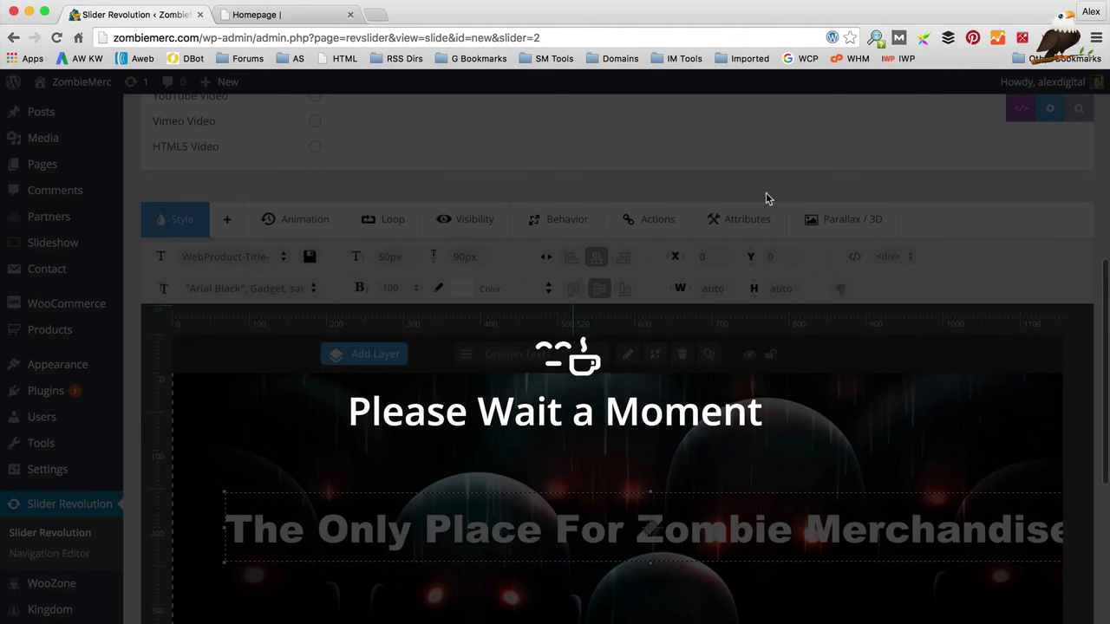
scroll(690, 224, up, 2)
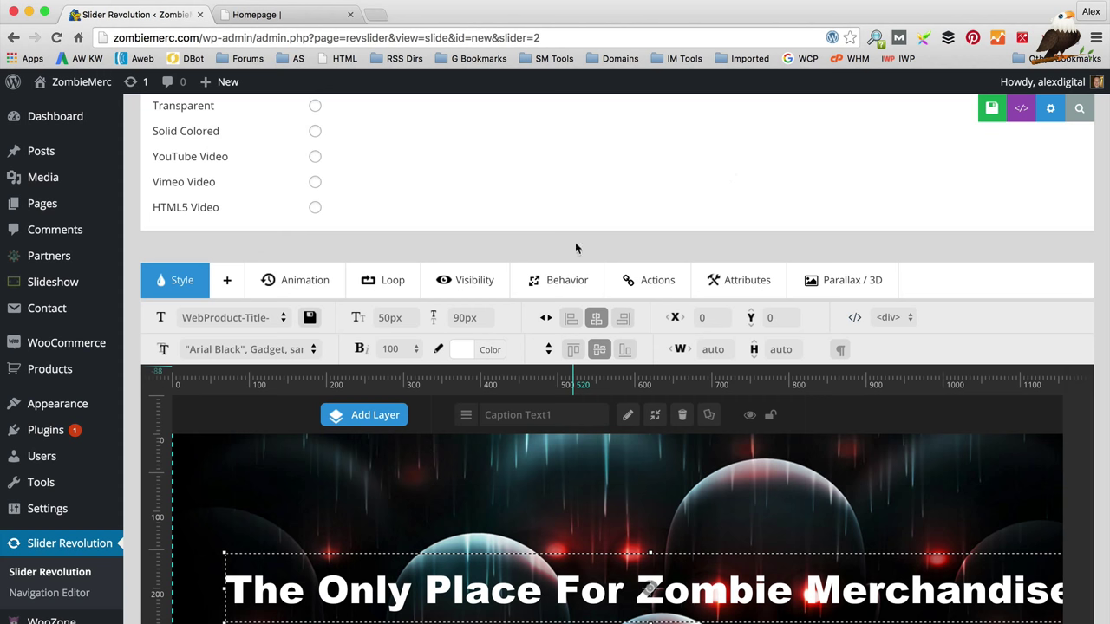
scroll(565, 126, up, 8)
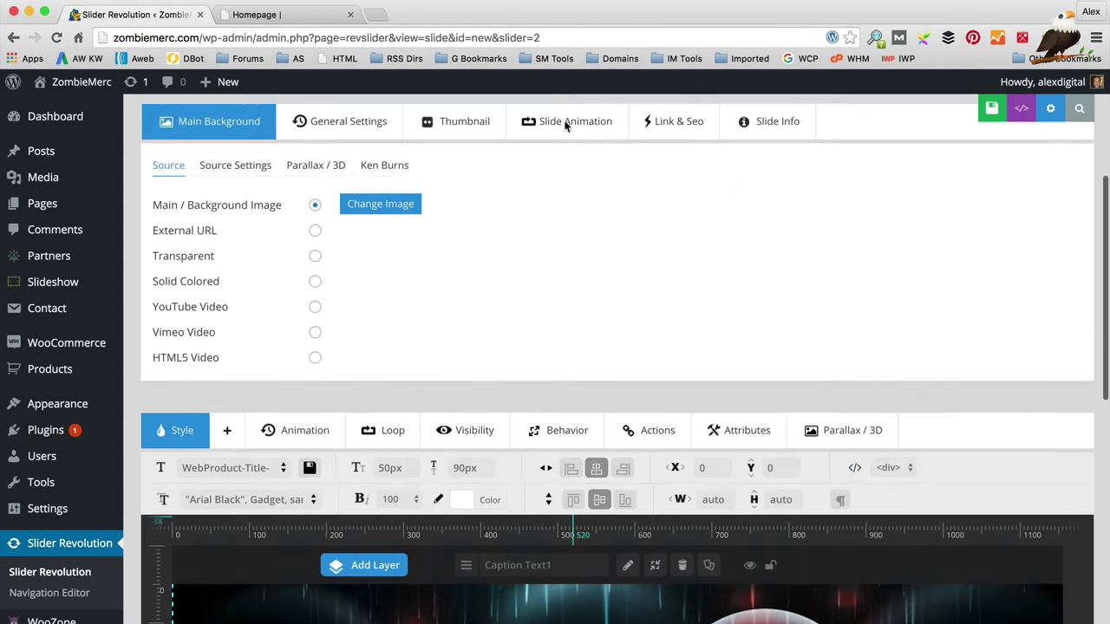
scroll(569, 131, up, 3)
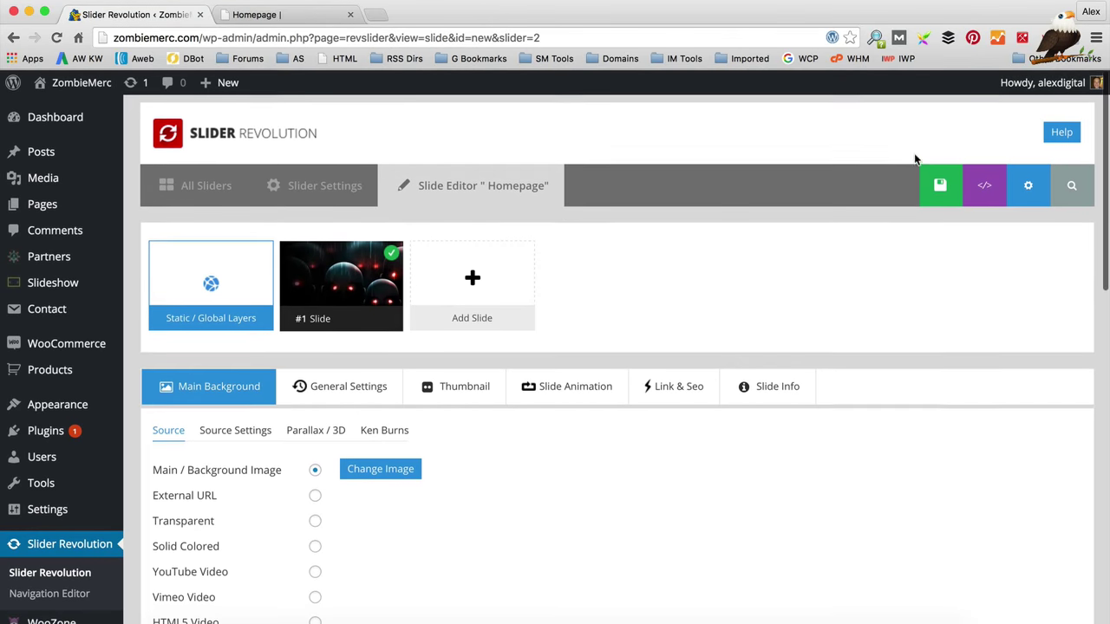
click(281, 15)
Step: Visit the live site from the slide editor's admin bar
click(126, 15)
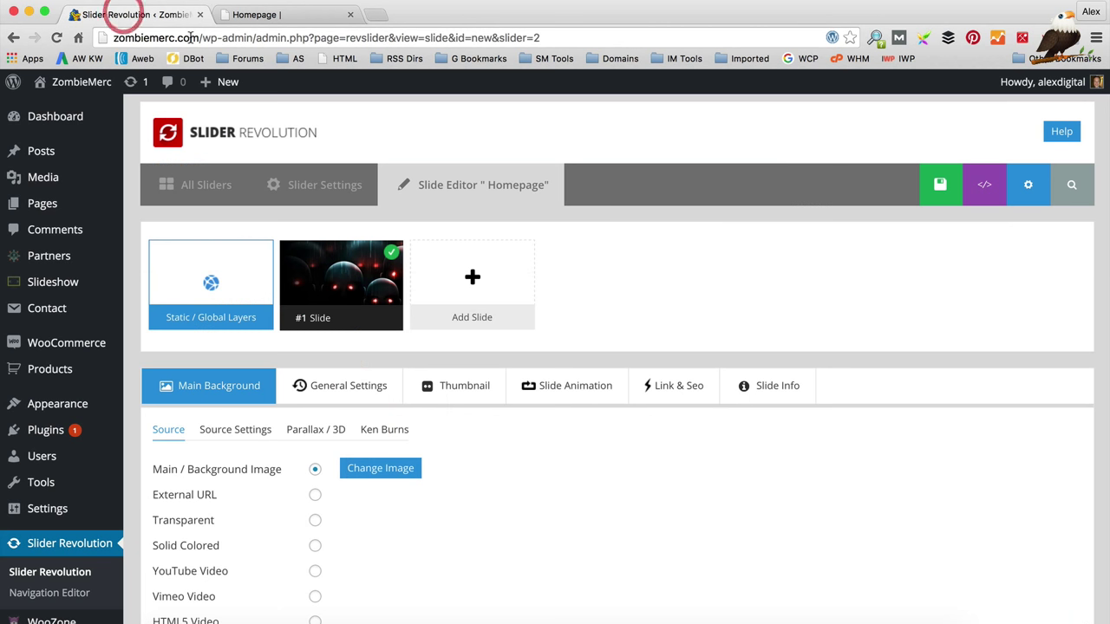
mouse_move(117, 145)
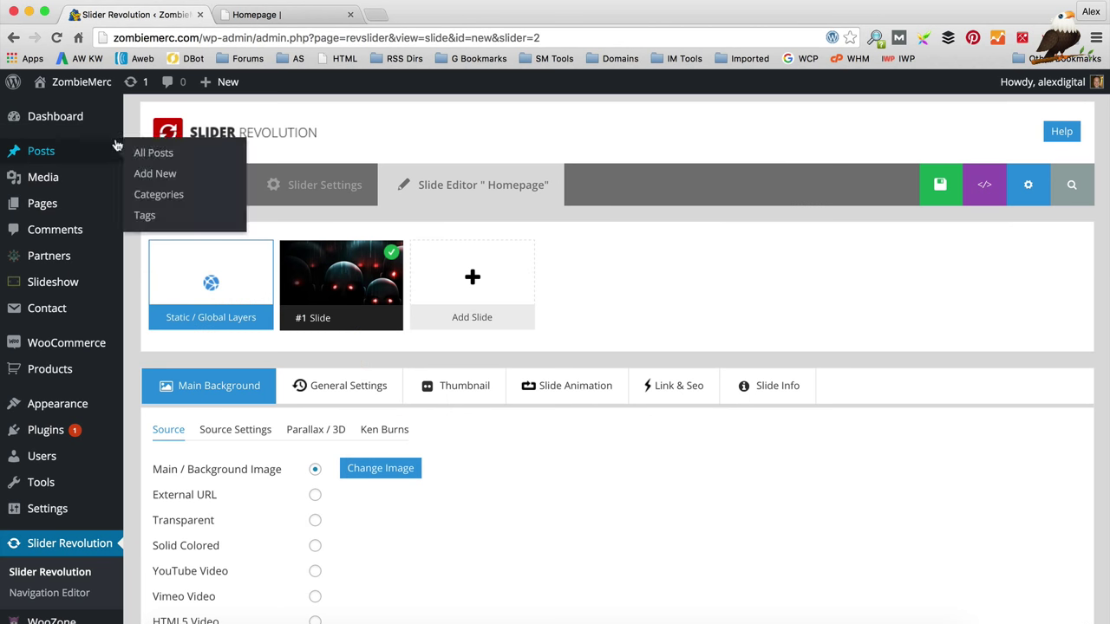
mouse_move(82, 84)
click(83, 110)
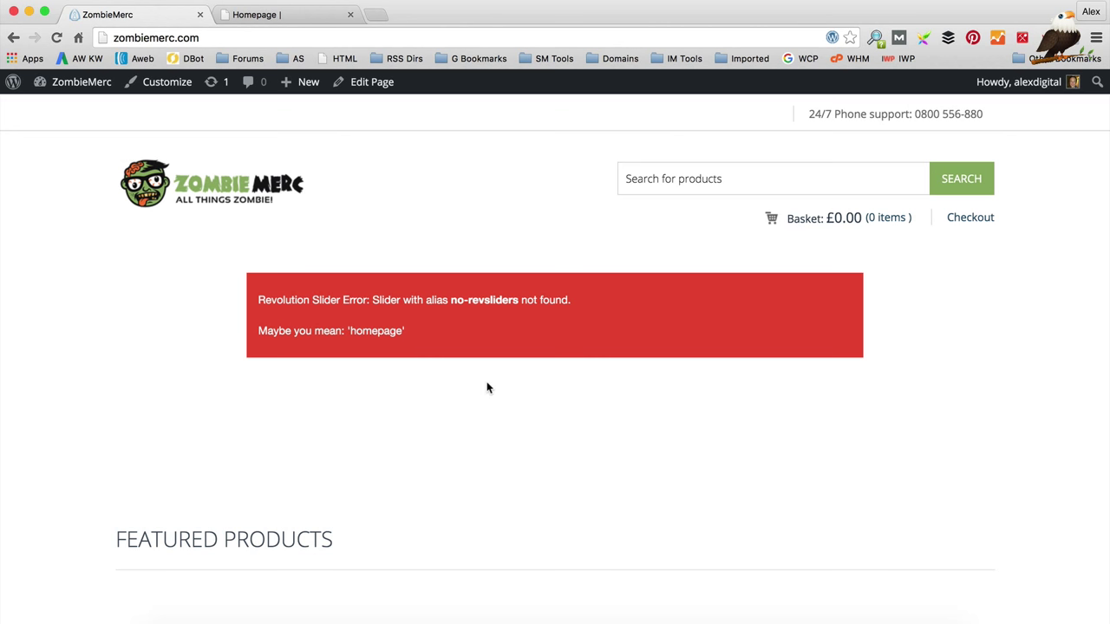
Step: Set the Homepage page's Select Revslider to Homepage and update the page
click(377, 97)
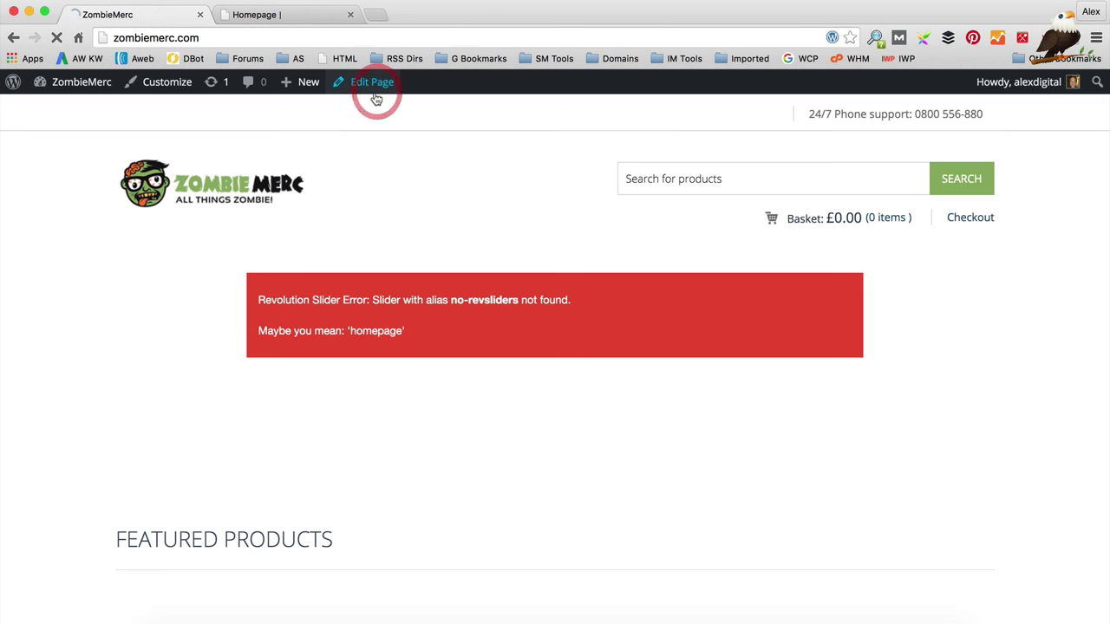
scroll(498, 359, down, 8)
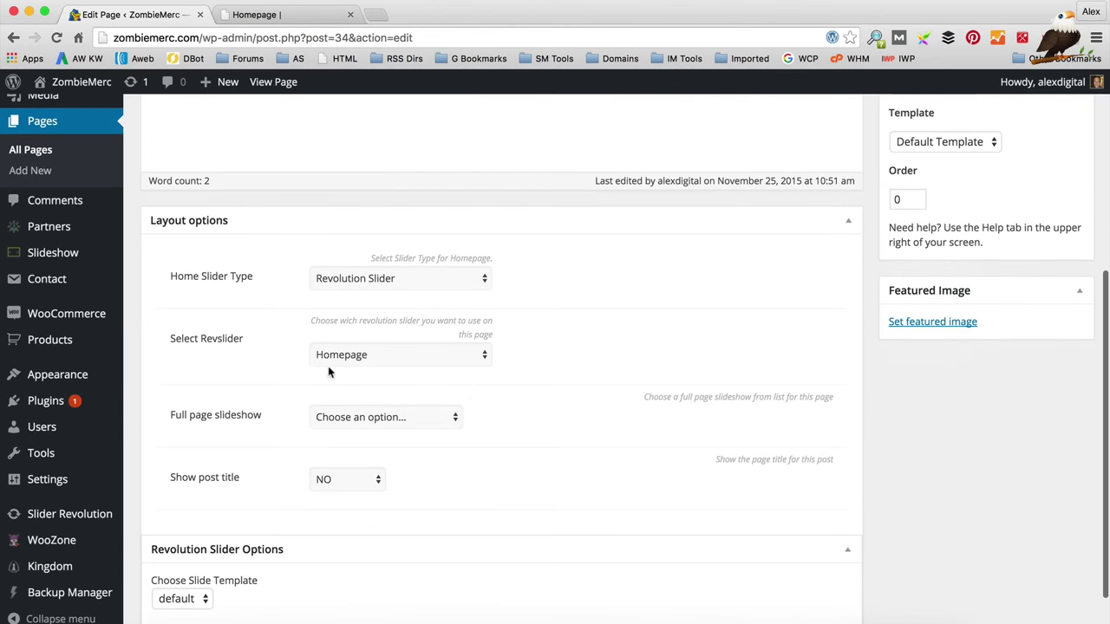
scroll(1106, 332, up, 5)
click(1069, 321)
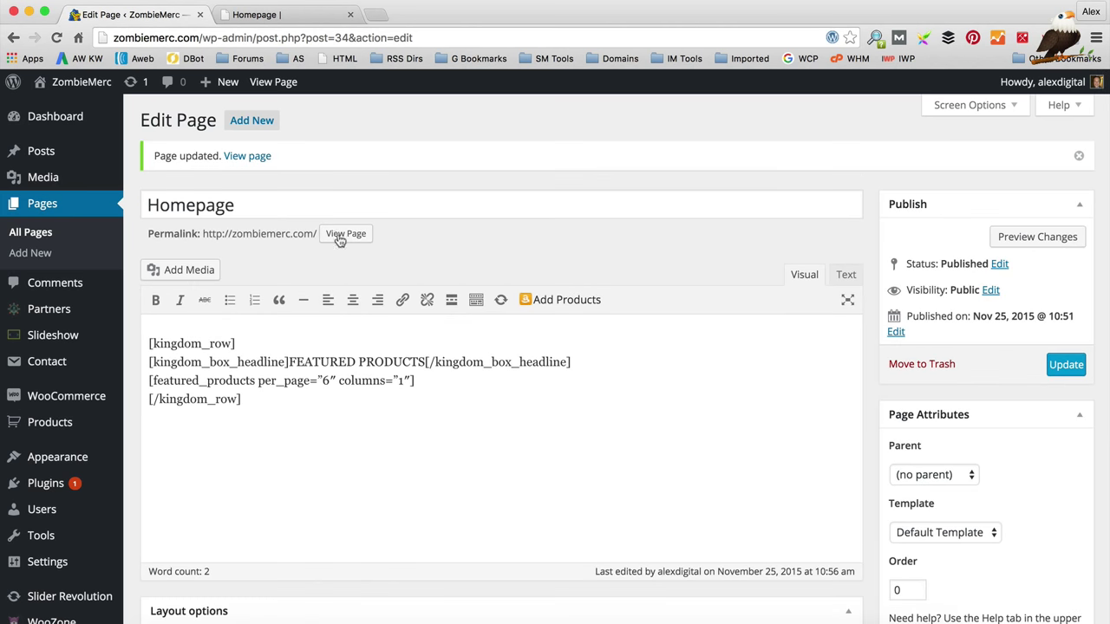
click(347, 236)
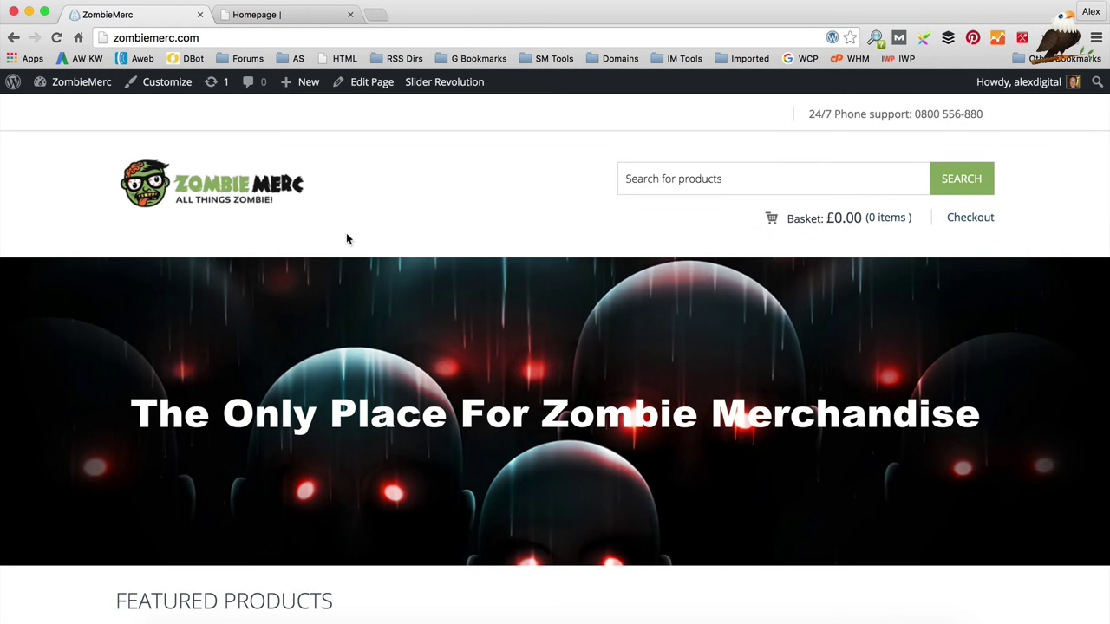
Step: Scroll through the live ZombieMerc homepage to check the zombie slider above Featured Products
scroll(346, 232, down, 1)
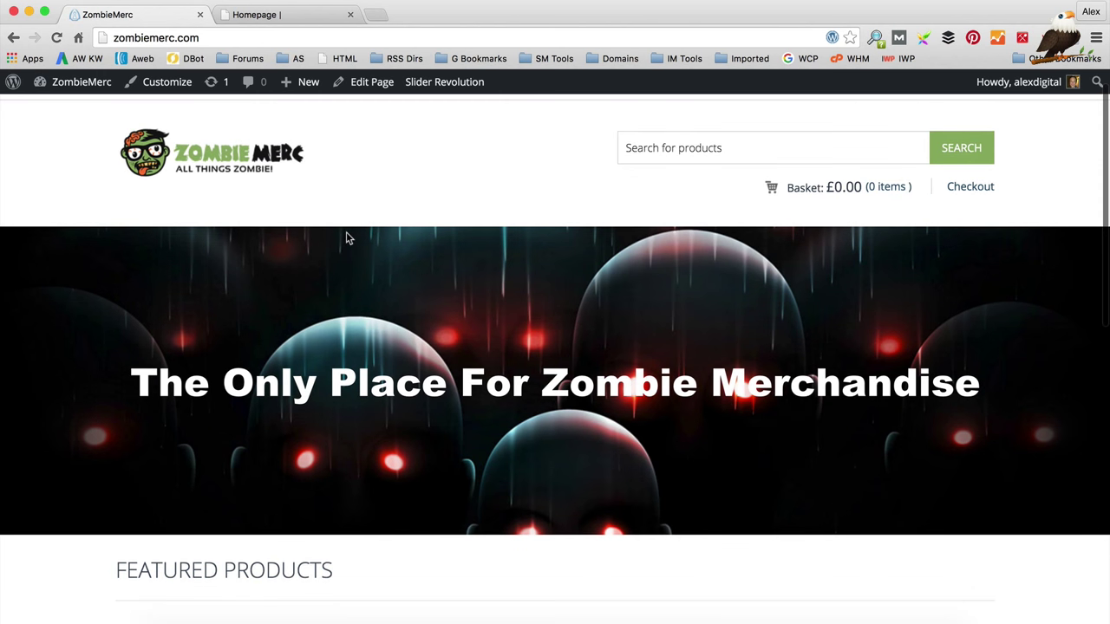
scroll(356, 238, down, 5)
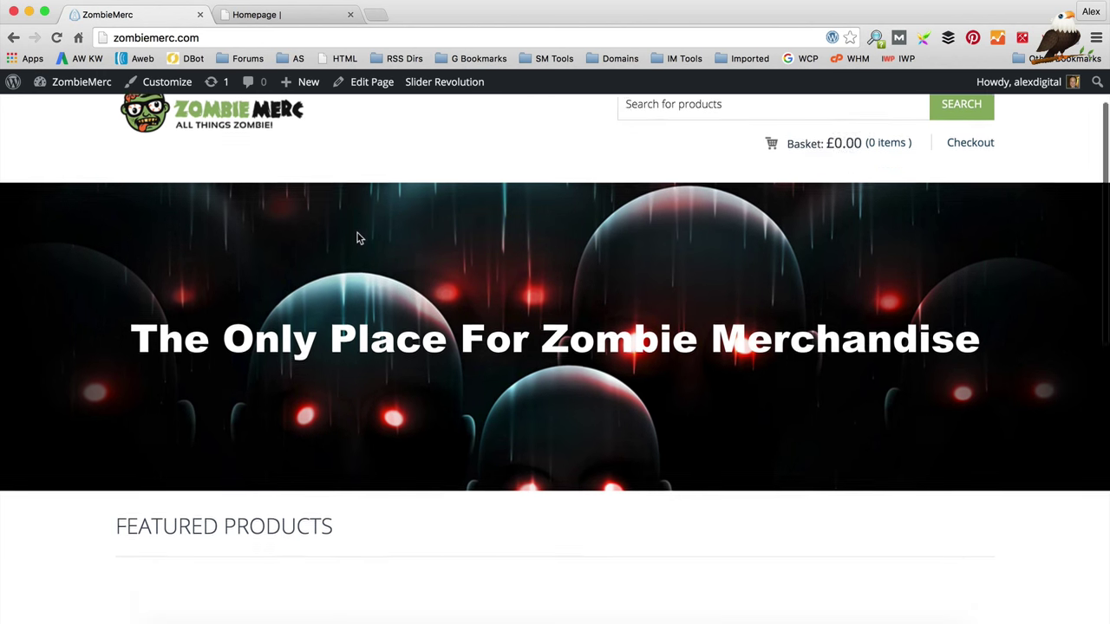
scroll(360, 240, down, 2)
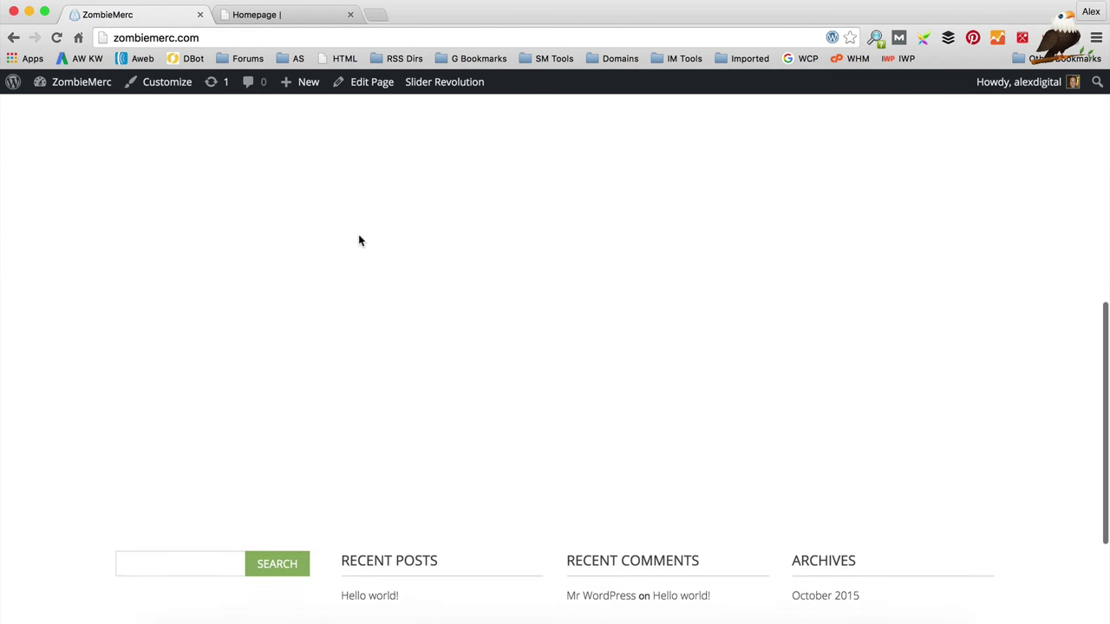
scroll(360, 240, up, 3)
scroll(361, 240, up, 2)
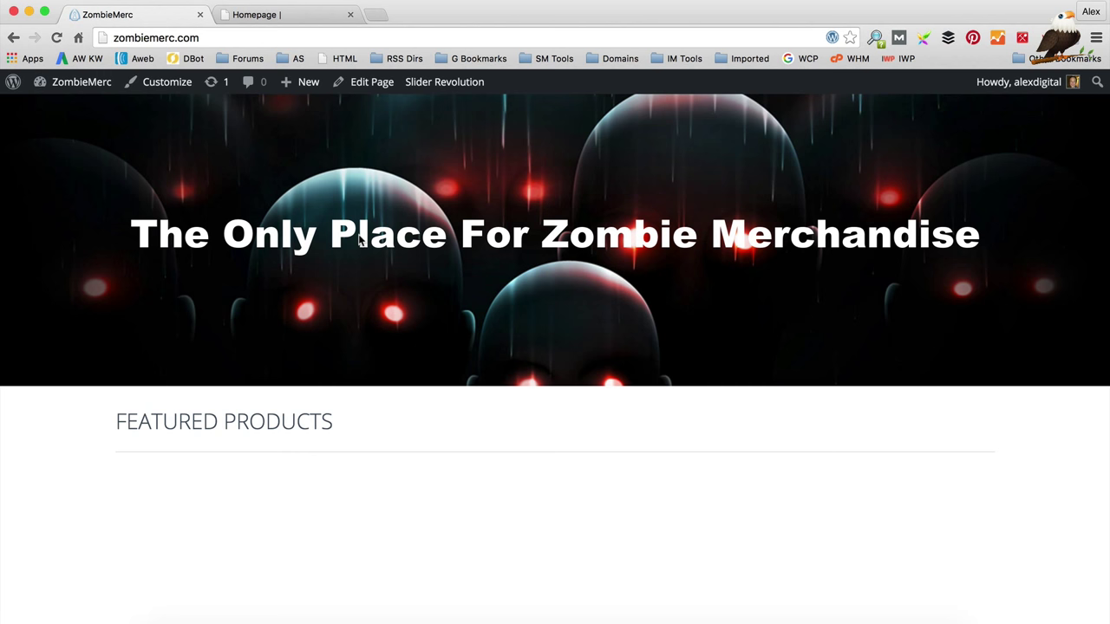
scroll(454, 310, down, 3)
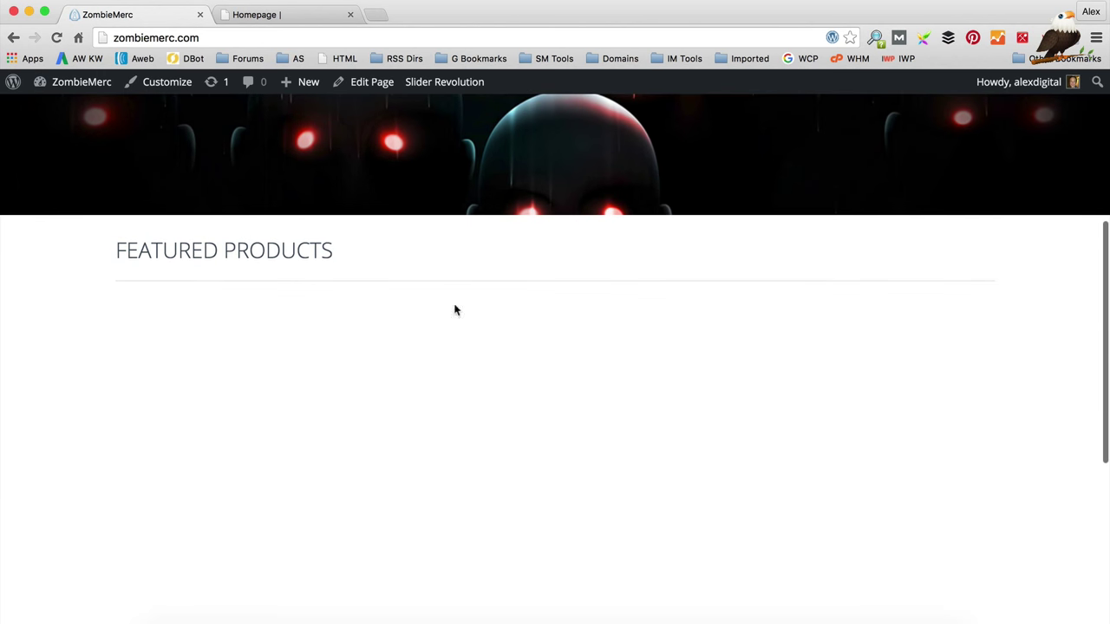
scroll(610, 344, up, 6)
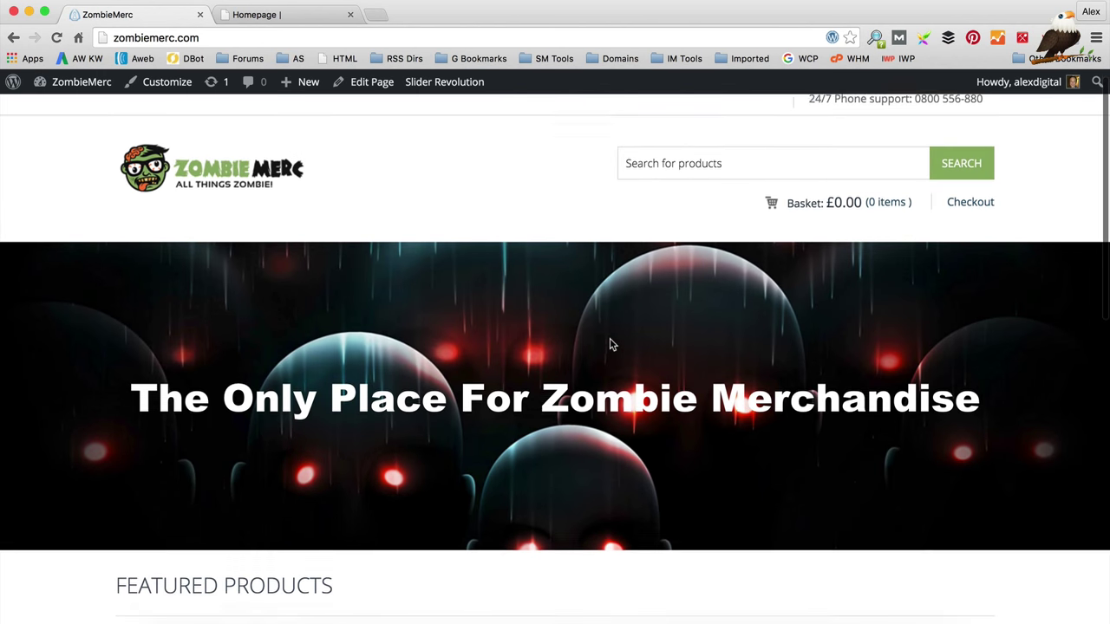
mouse_move(748, 213)
scroll(595, 240, down, 1)
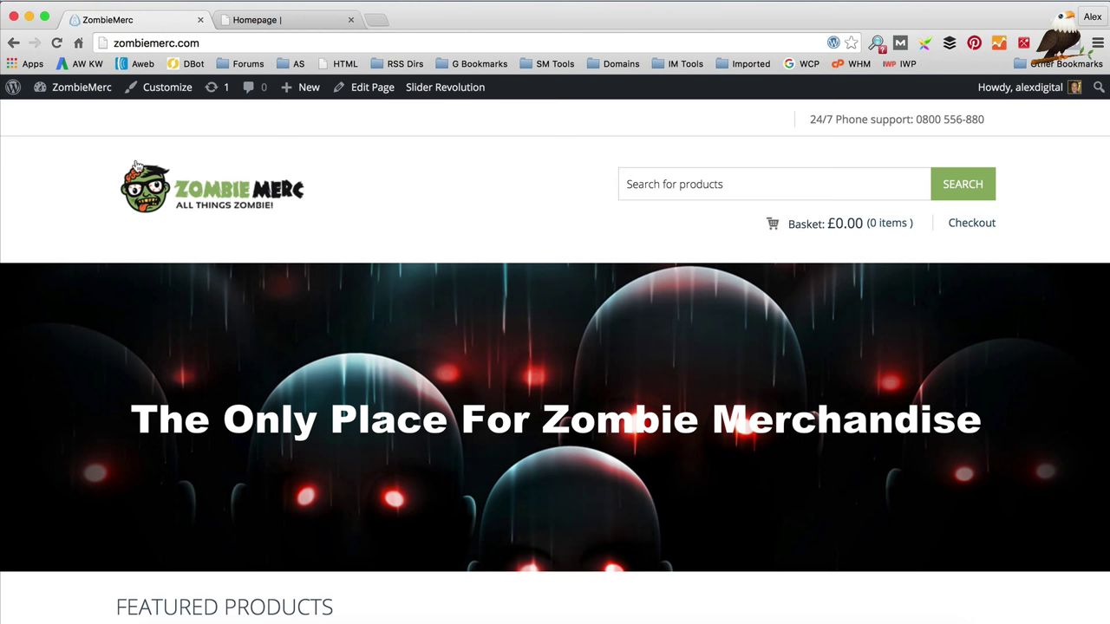
Step: Open amazon.co.uk's Associates Programme page in a new tab, then return to the ZombieMerc tab
click(379, 22)
text(ama)
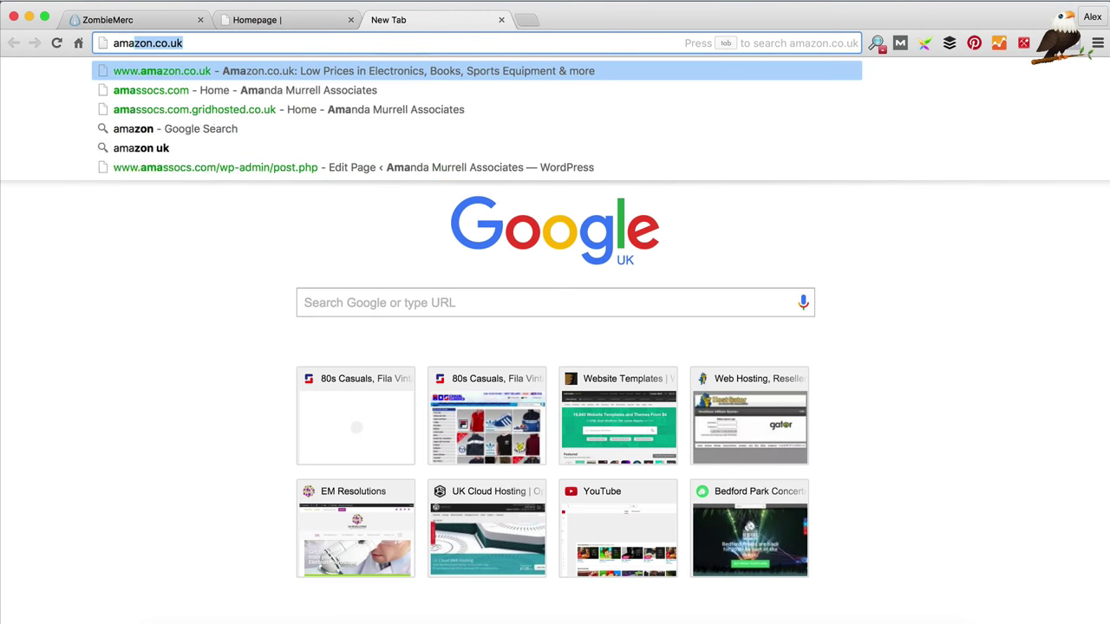
key(Return)
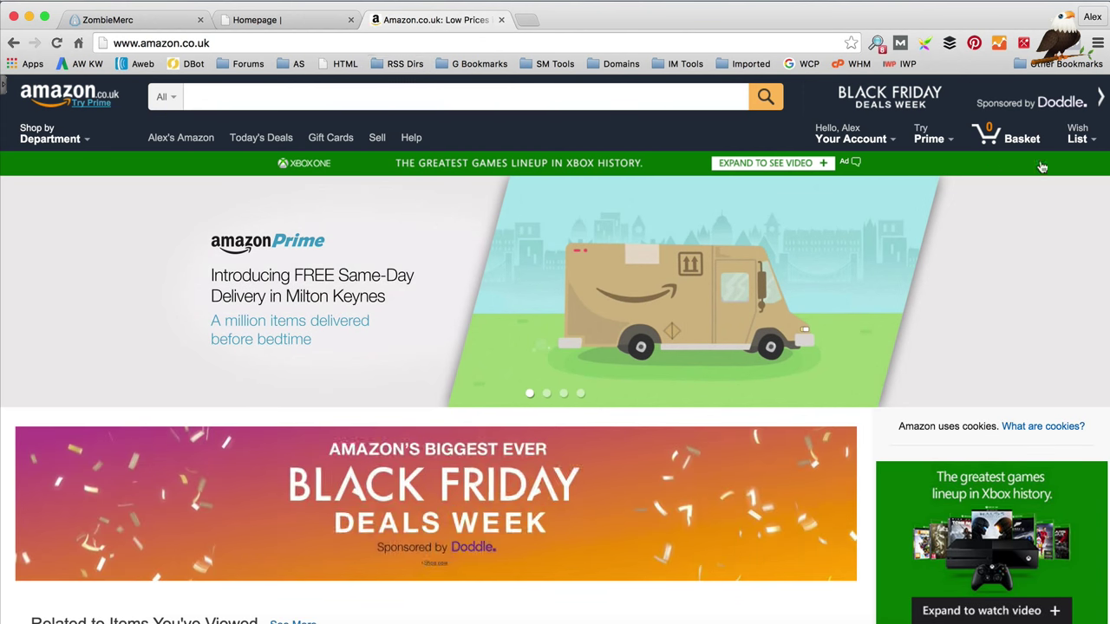
scroll(547, 275, down, 20)
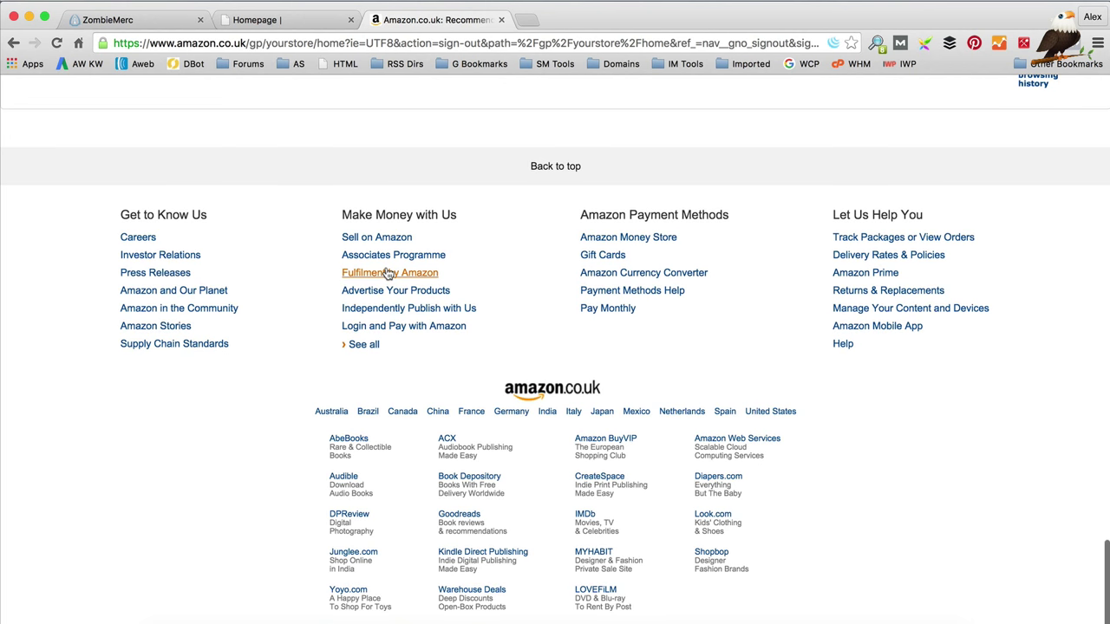
click(396, 256)
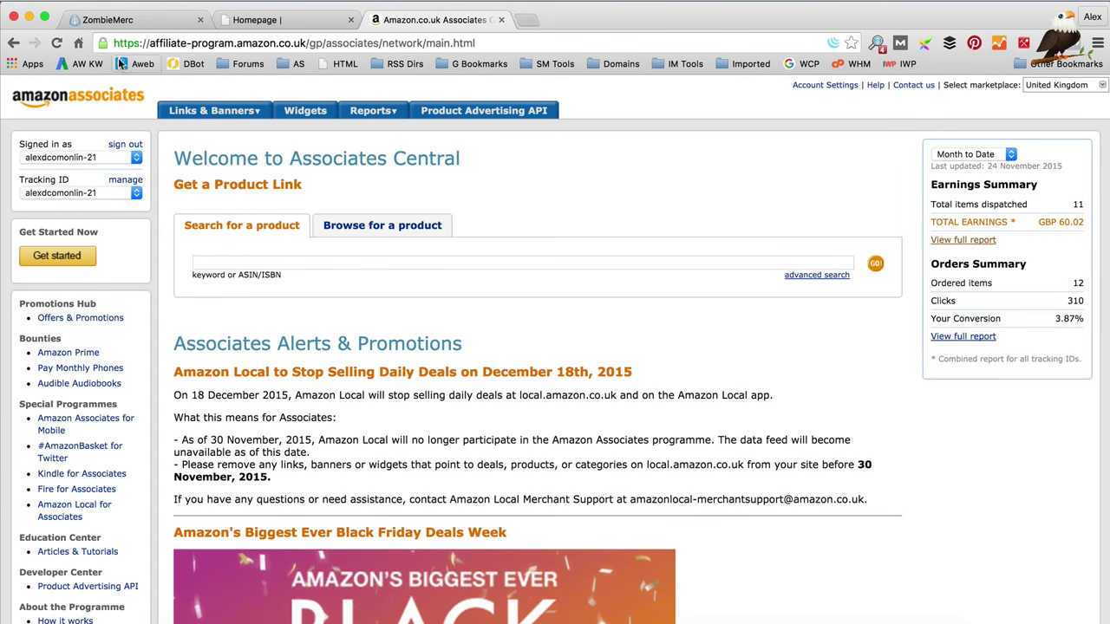
click(138, 21)
Step: Go to the WordPress dashboard and open WooZone's Amazon config settings
mouse_move(81, 87)
click(85, 114)
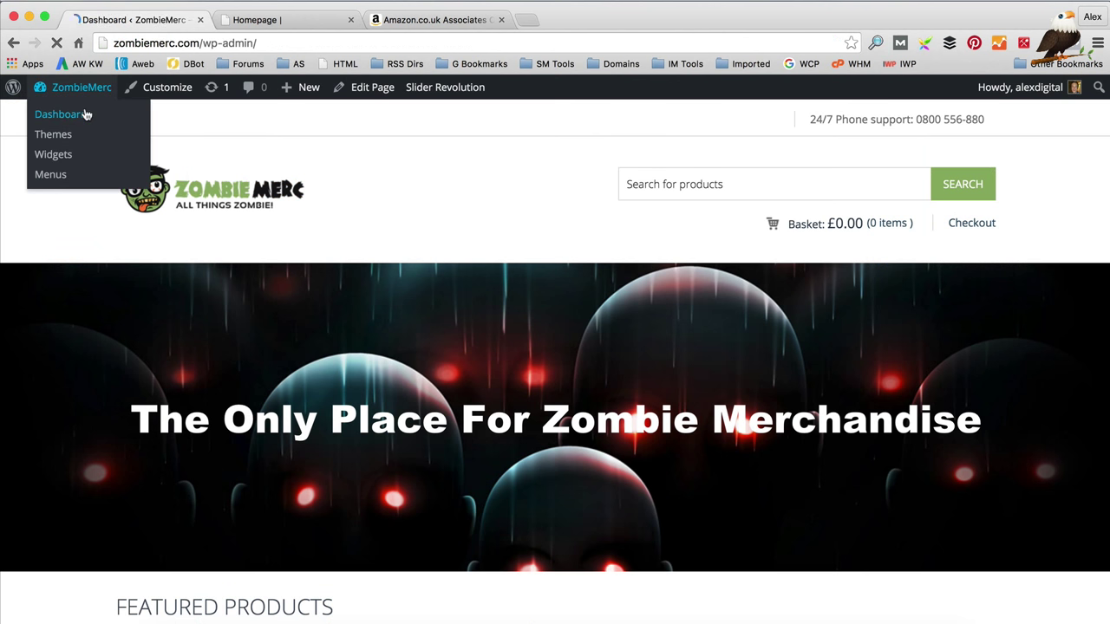
scroll(45, 297, down, 2)
scroll(45, 297, down, 5)
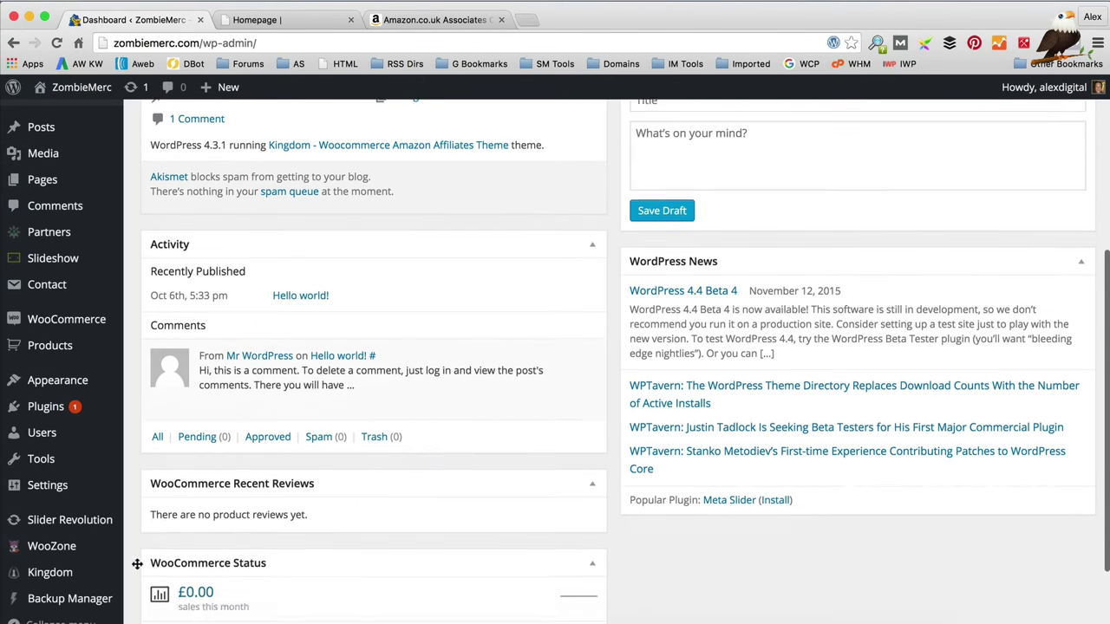
mouse_move(91, 546)
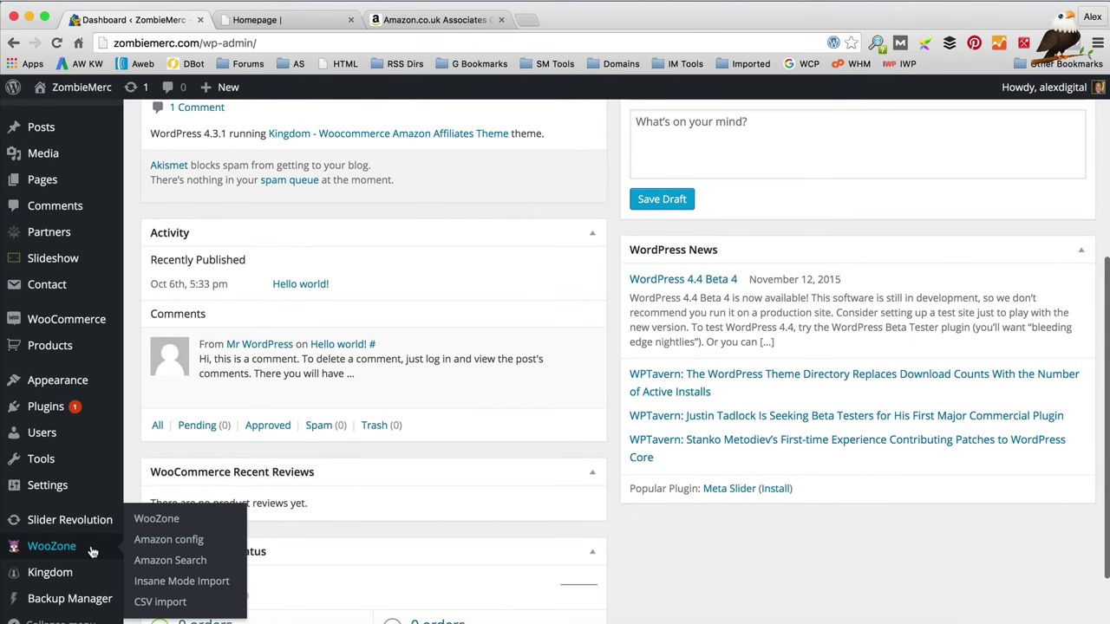
click(173, 541)
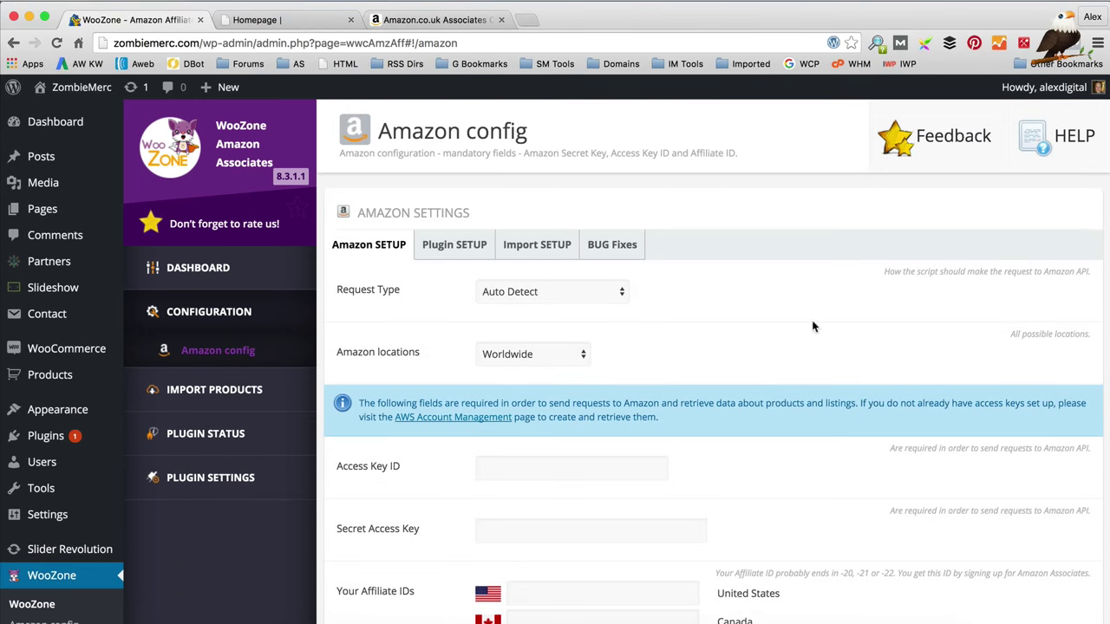
Step: Keep Amazon locations at Worldwide and place the cursor in the Access Key ID field
scroll(789, 299, down, 1)
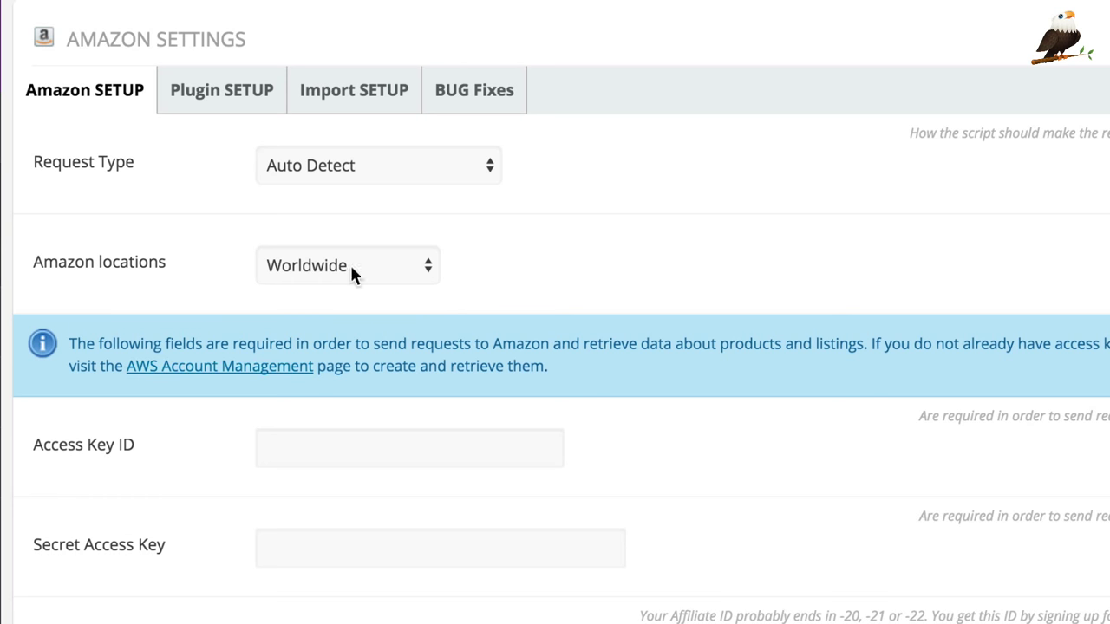
scroll(704, 275, down, 1)
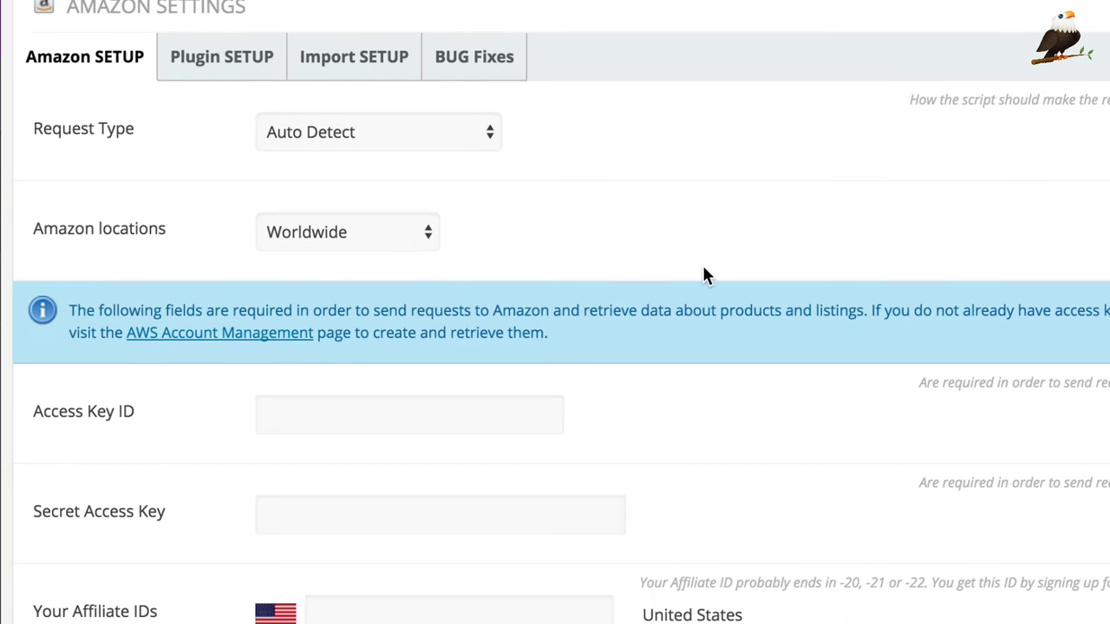
click(376, 229)
click(408, 231)
scroll(676, 260, down, 1)
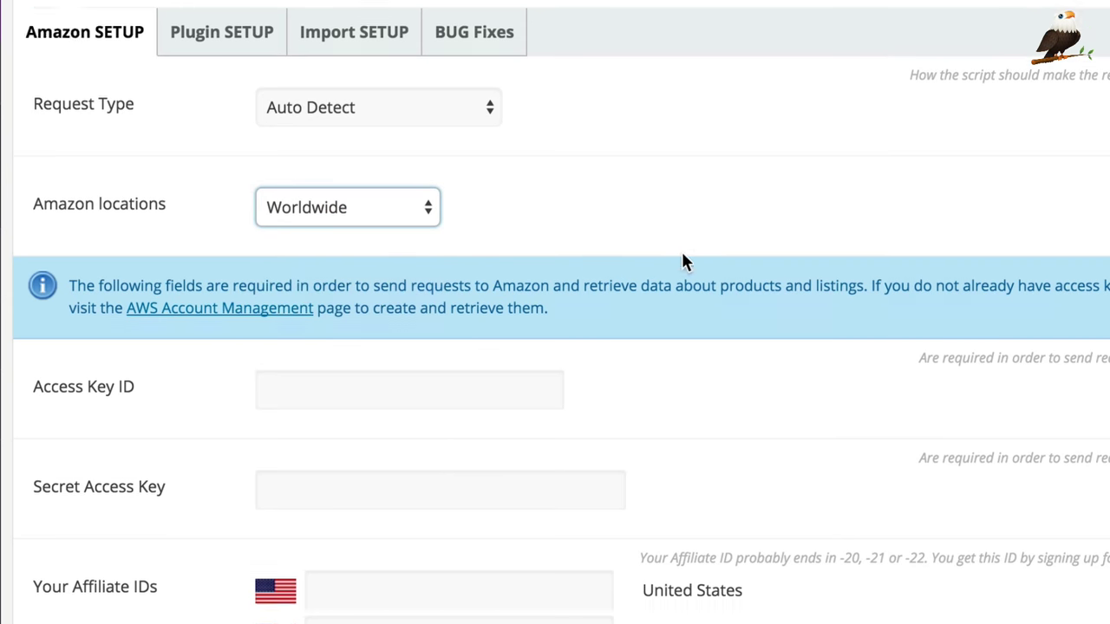
scroll(681, 260, down, 2)
click(439, 327)
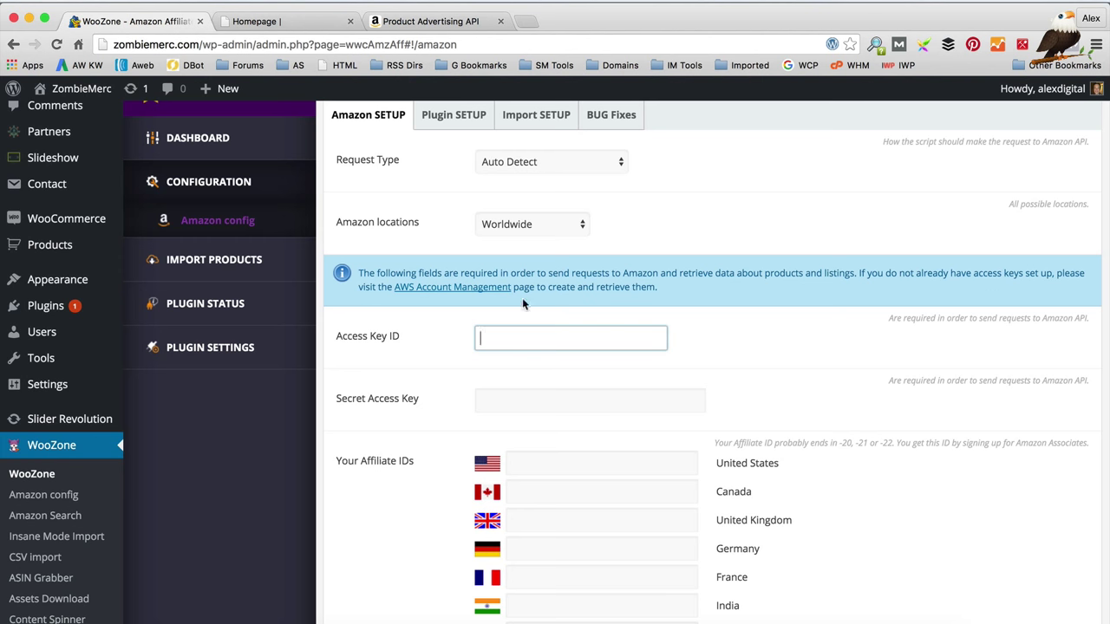
Step: Sign in to AWS Account Management and select the active Access Key ID under Security Credentials
click(453, 293)
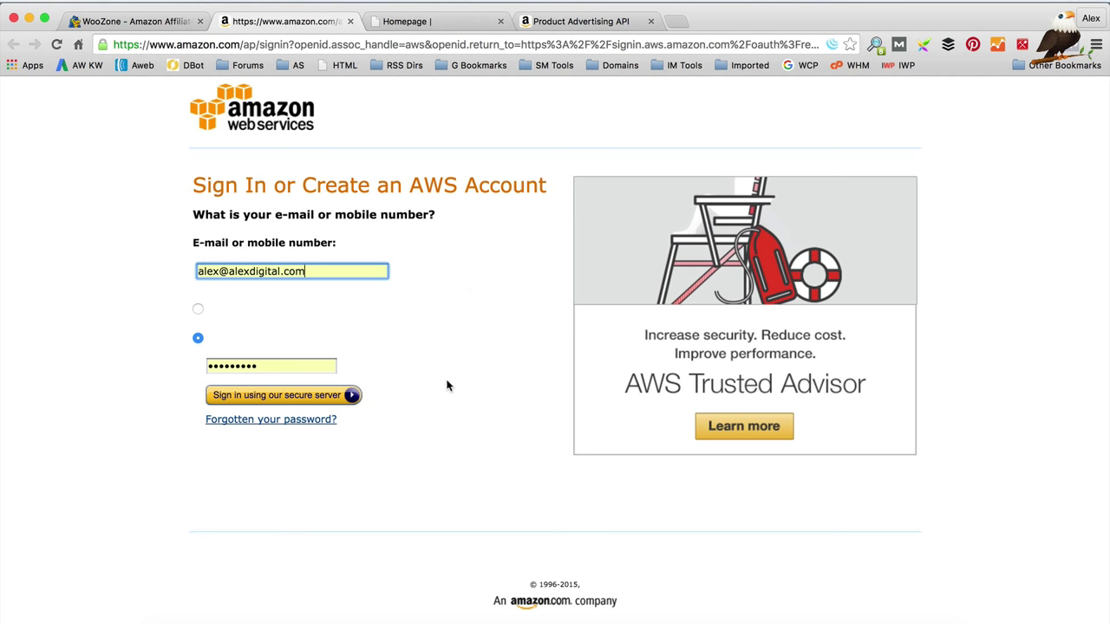
click(347, 395)
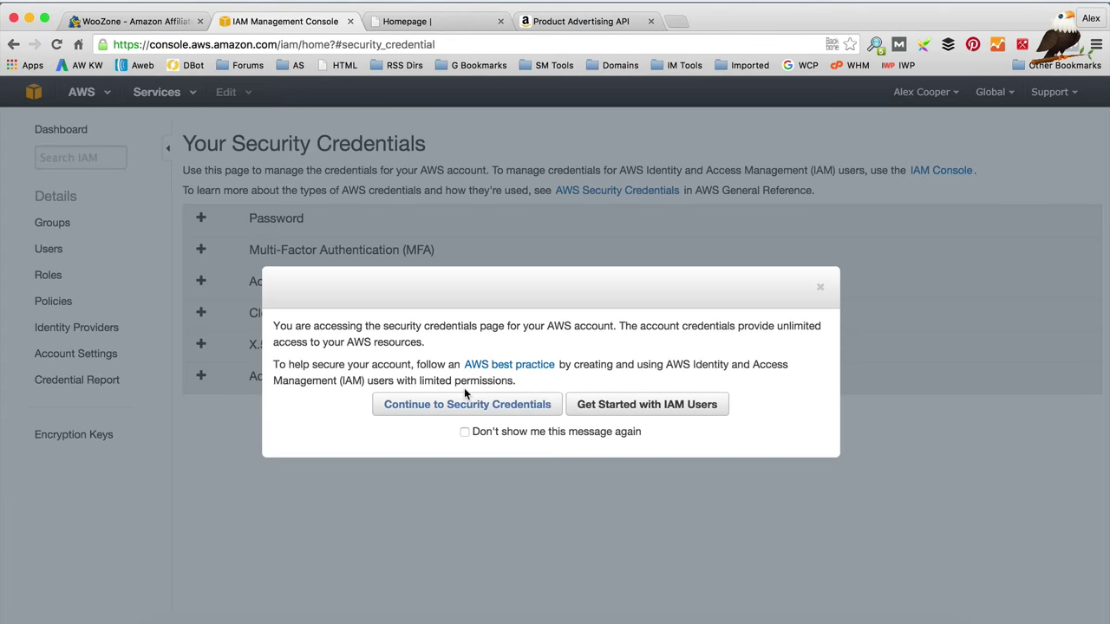
click(495, 408)
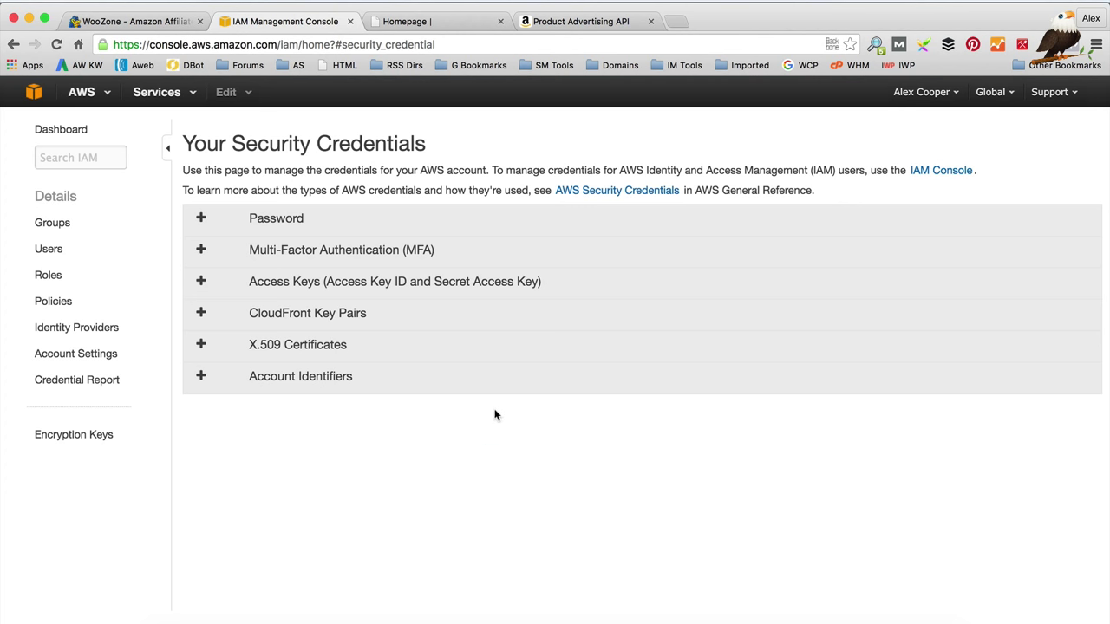
click(202, 281)
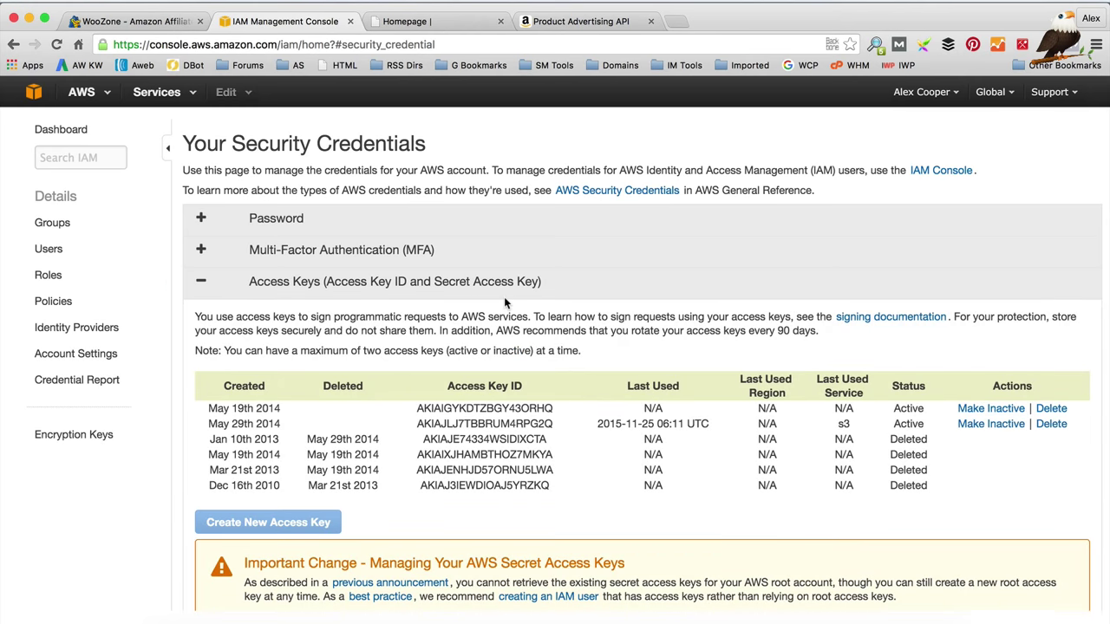
scroll(504, 296, down, 1)
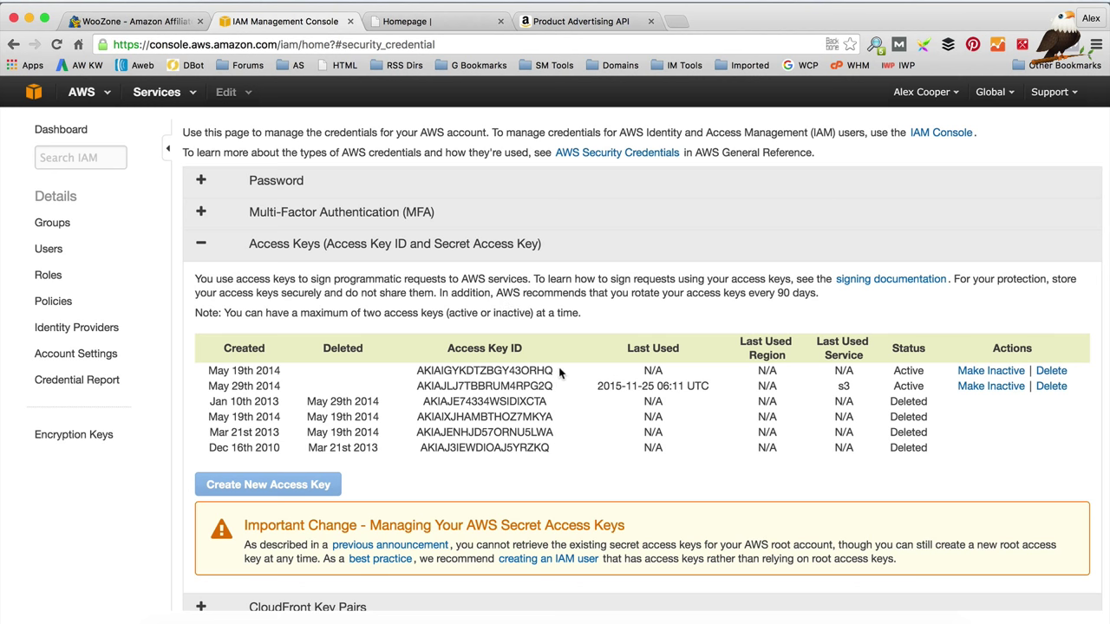
drag(560, 372, 404, 371)
key(super+c)
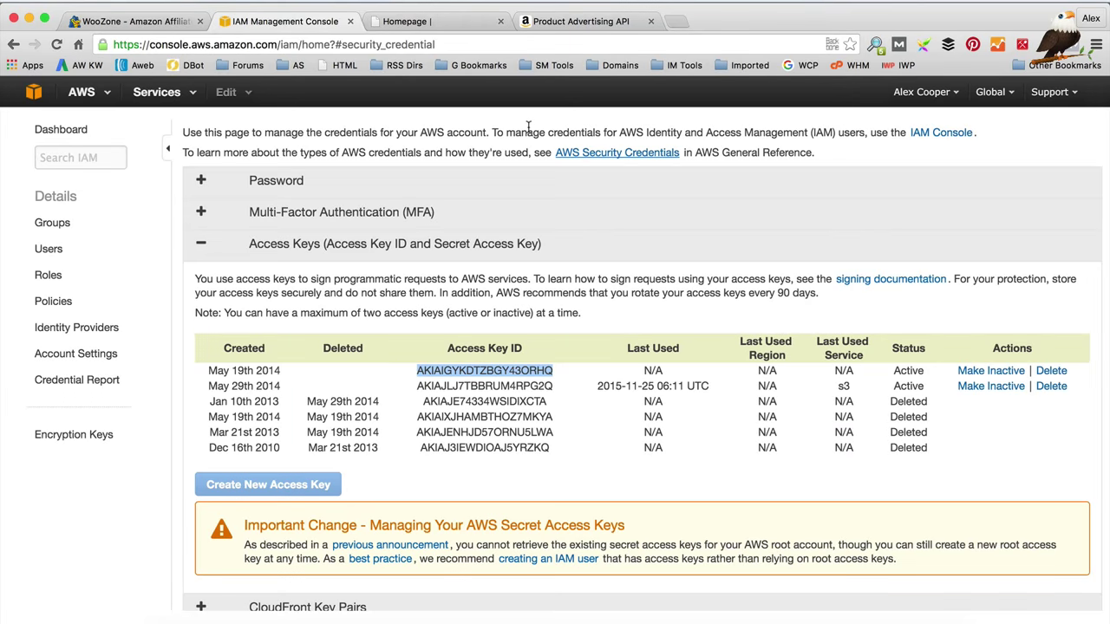
click(443, 19)
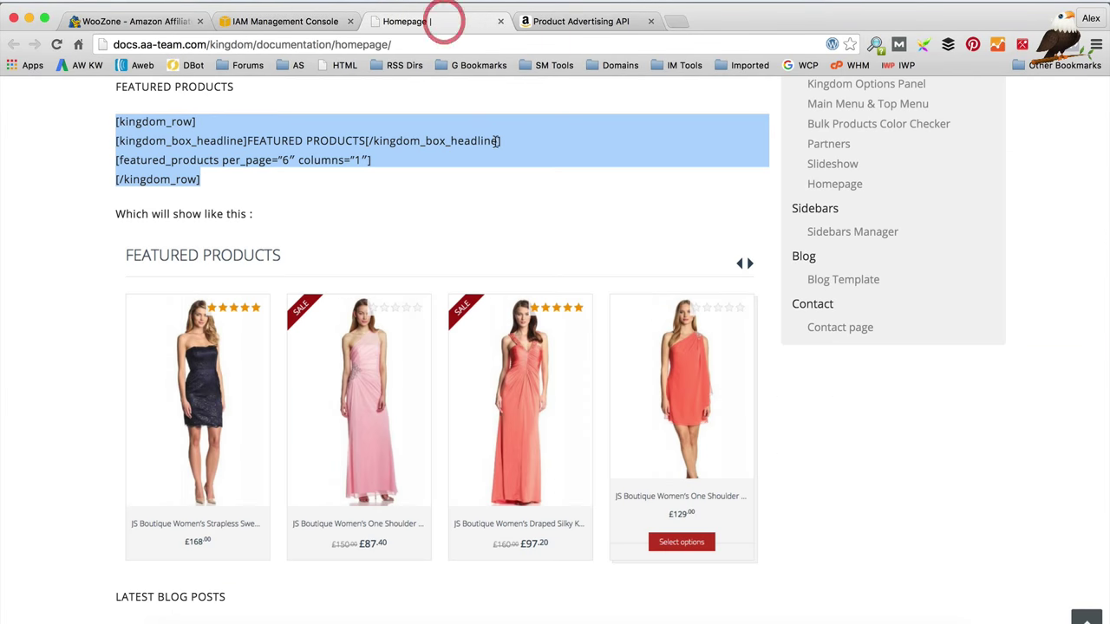
Step: Paste the copied AWS key into WooZone's Access Key ID field
click(149, 23)
click(511, 338)
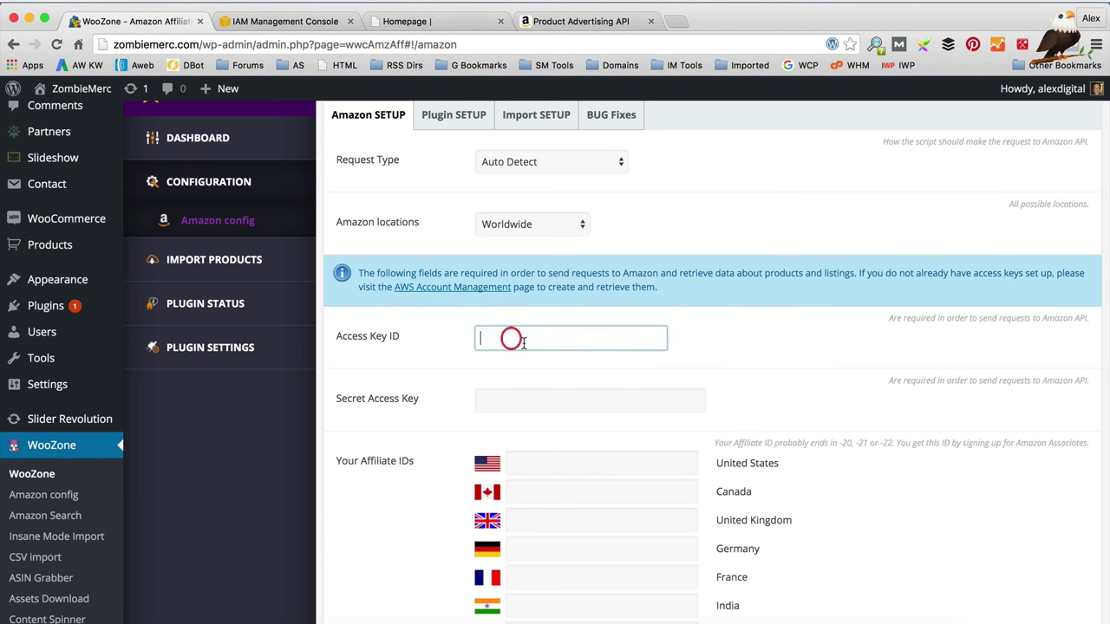
key(super+v)
click(613, 399)
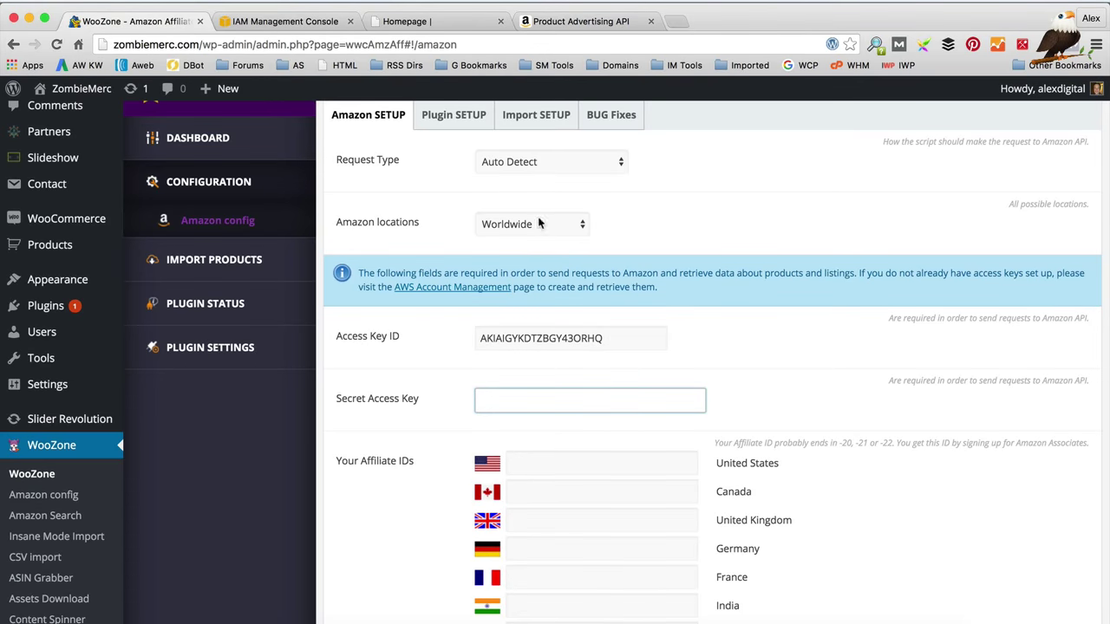
Step: Copy the Secret Access Key from the AWS tab and paste it into WooZone's Secret Access Key field
click(262, 10)
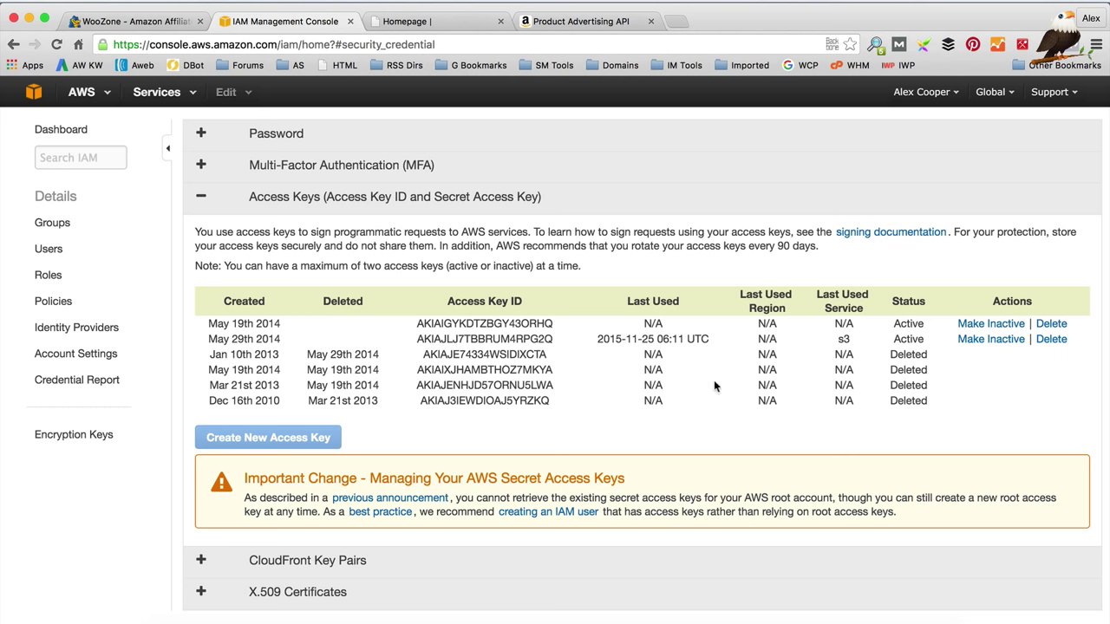
scroll(654, 361, up, 1)
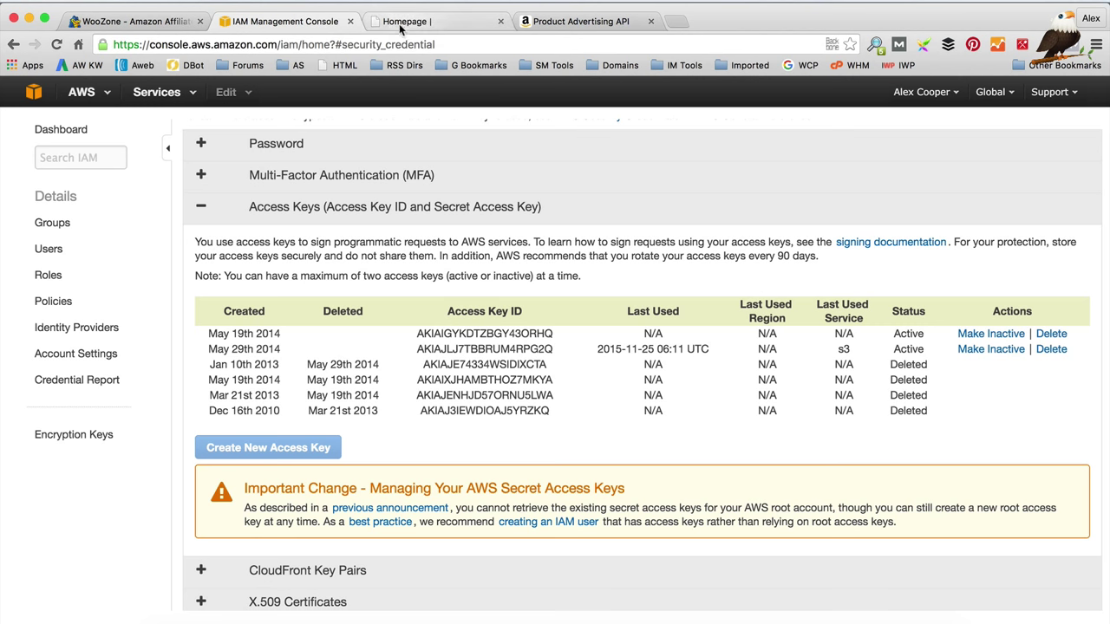
click(152, 28)
click(531, 399)
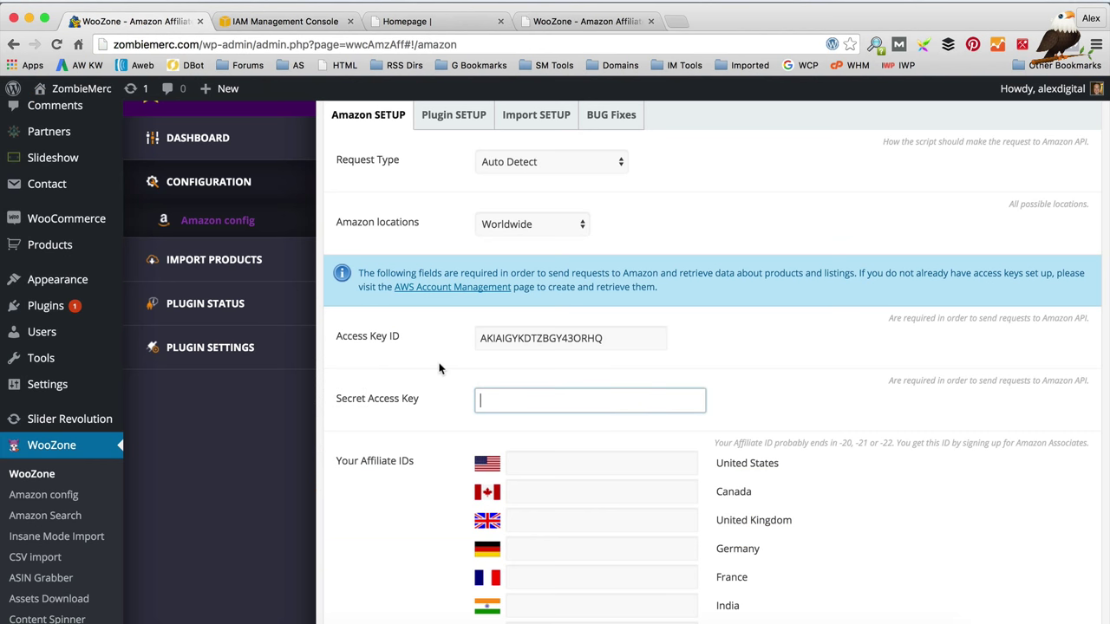
key(super+v)
scroll(593, 434, down, 1)
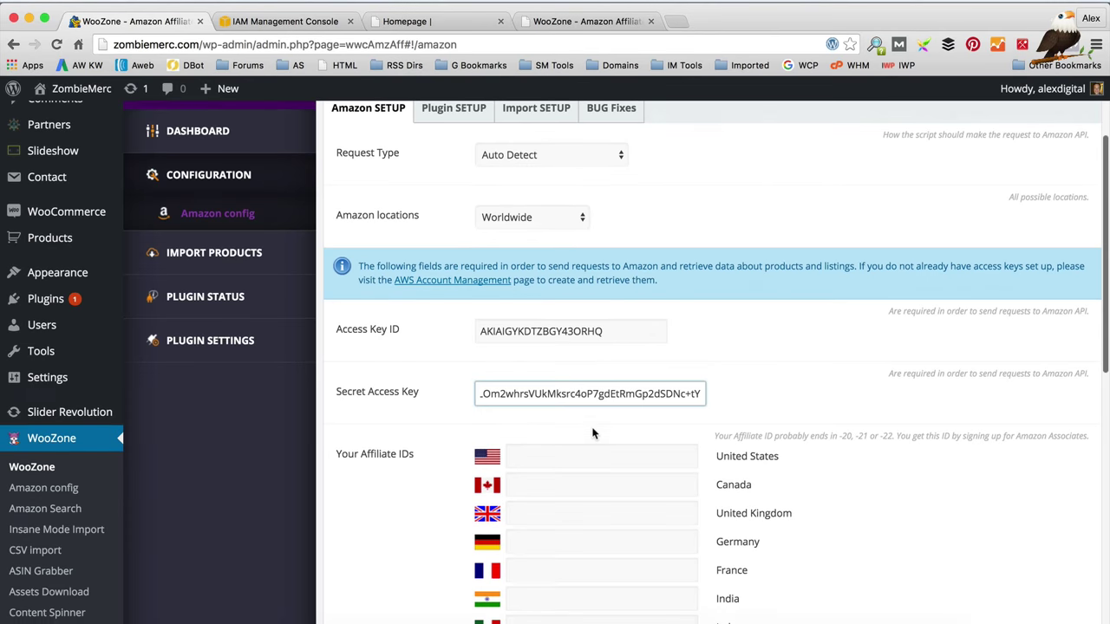
scroll(593, 433, down, 3)
click(555, 411)
scroll(706, 396, down, 2)
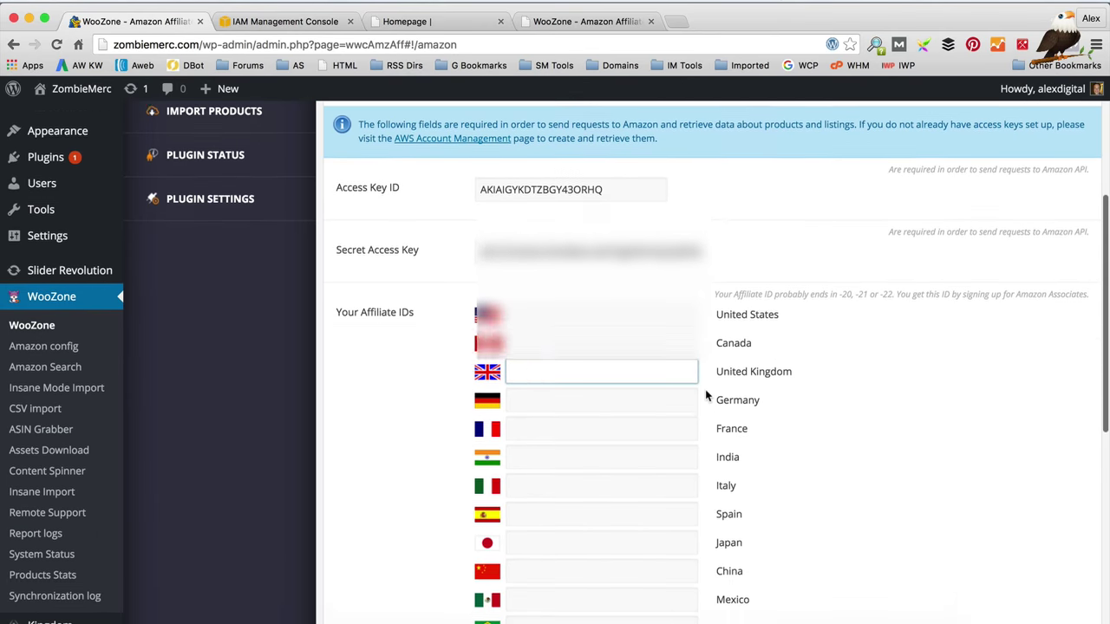
scroll(706, 397, down, 1)
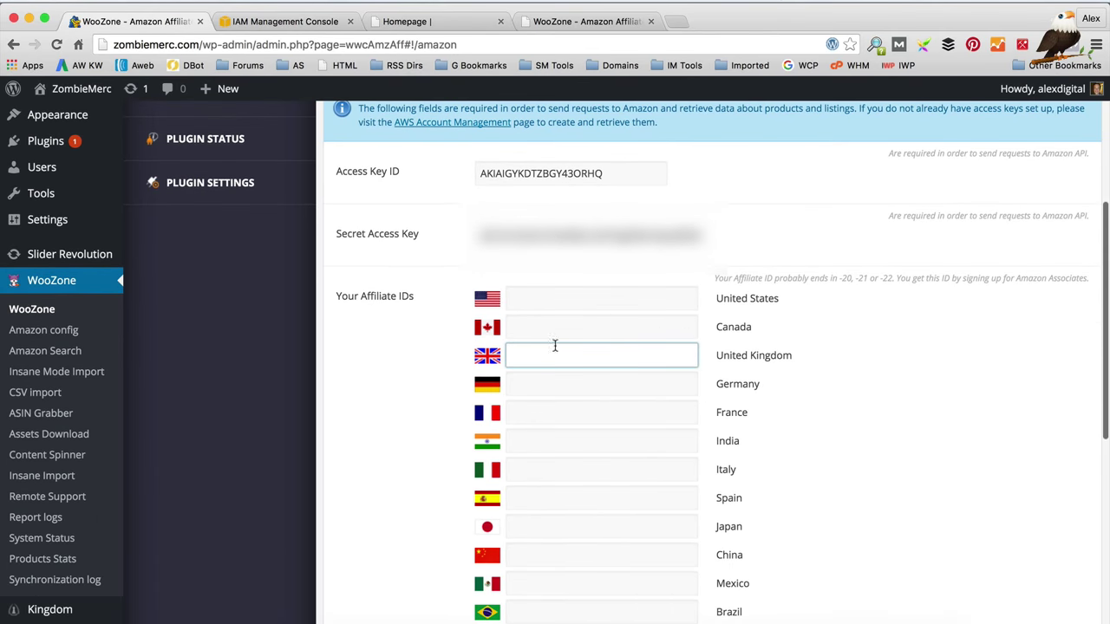
click(282, 12)
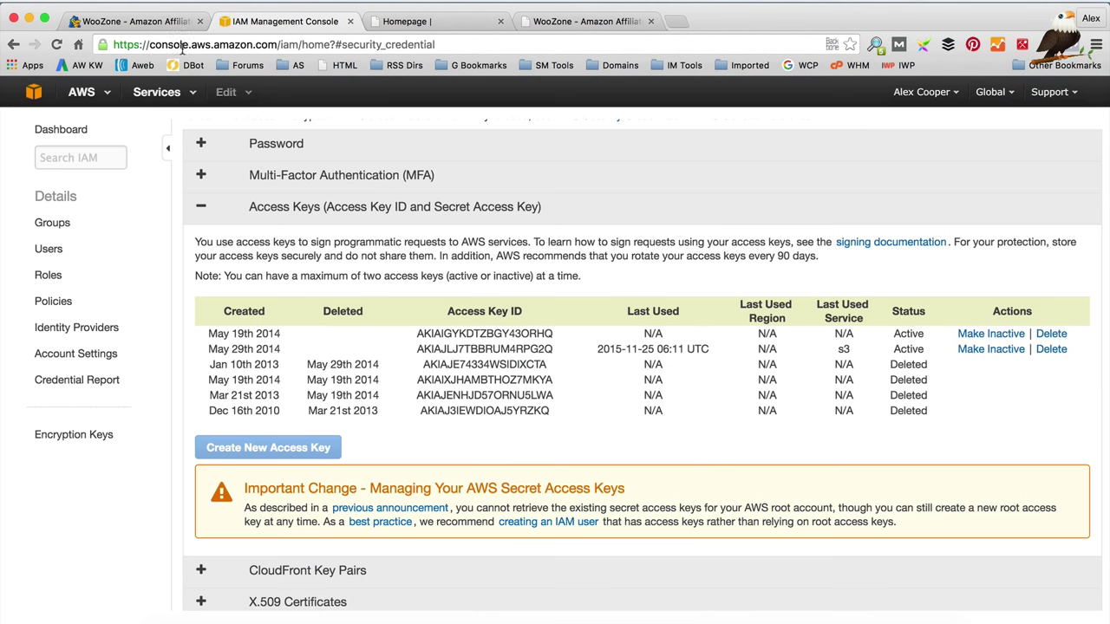
Step: Load amazon.co.uk in the AWS tab and open the Associates Programme from its footer
click(188, 46)
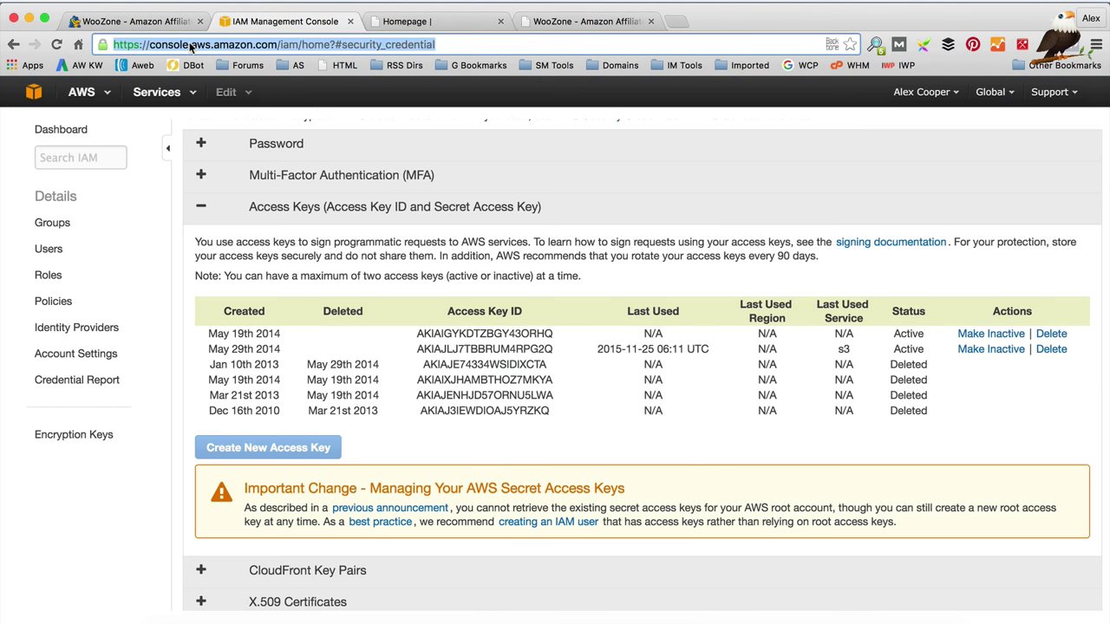
text(amazon.co.uk)
key(Return)
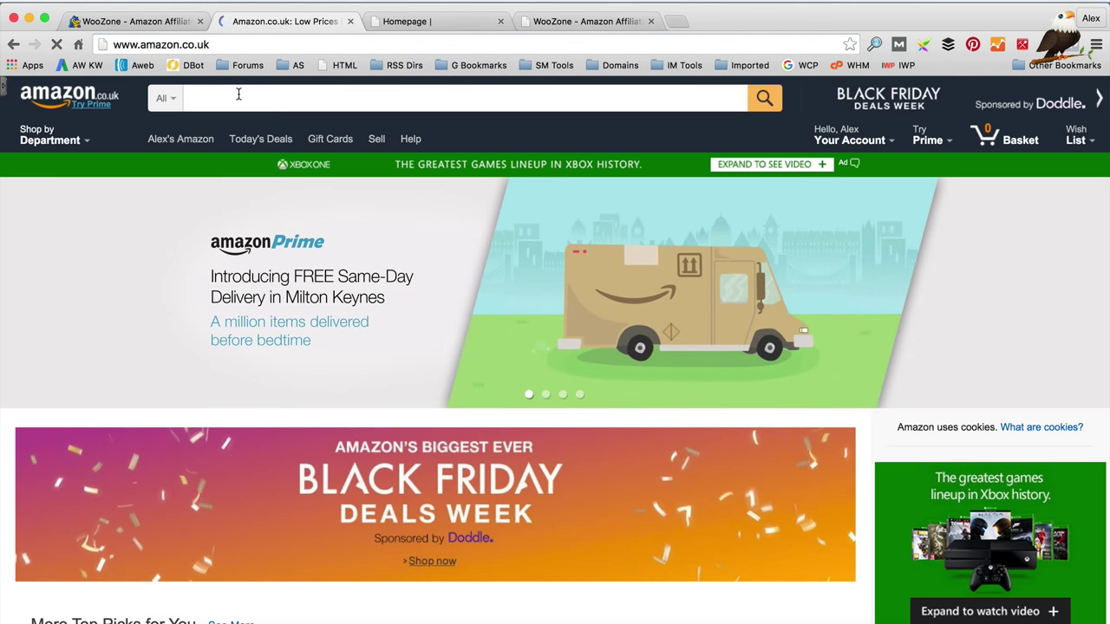
scroll(453, 184, down, 15)
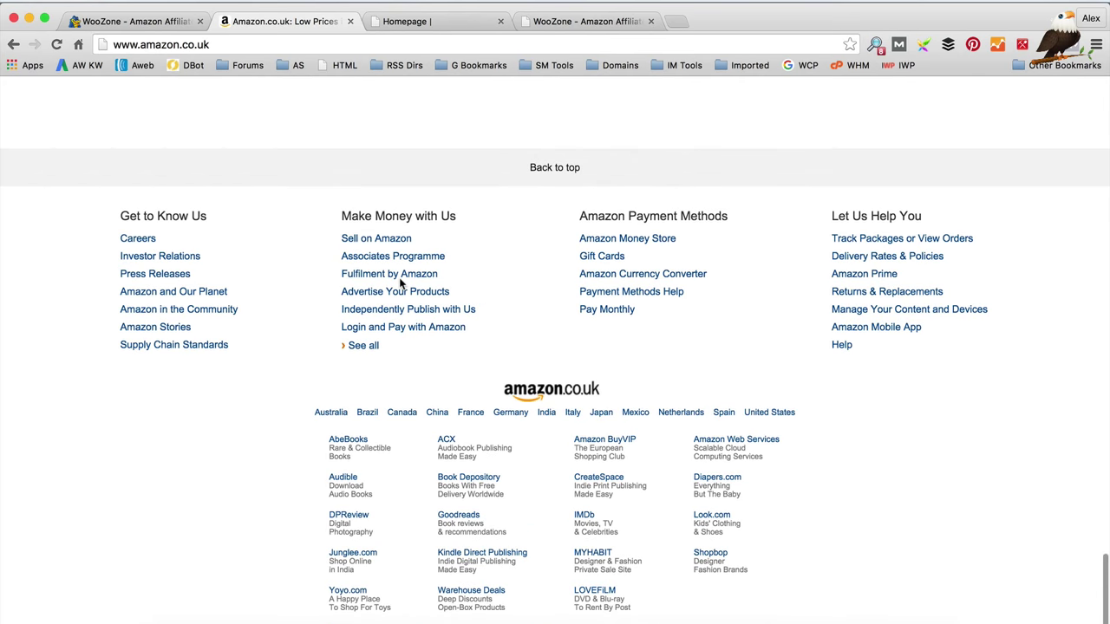
click(383, 415)
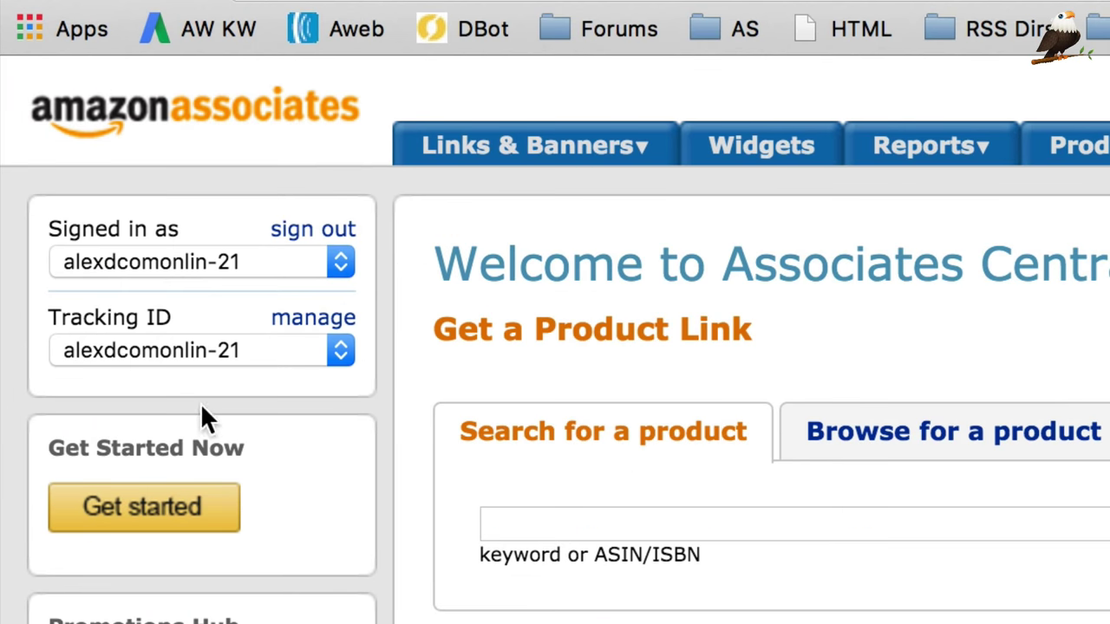
Step: From Manage Your Tracking IDs, start a new tracking ID named zombiemerc
click(338, 353)
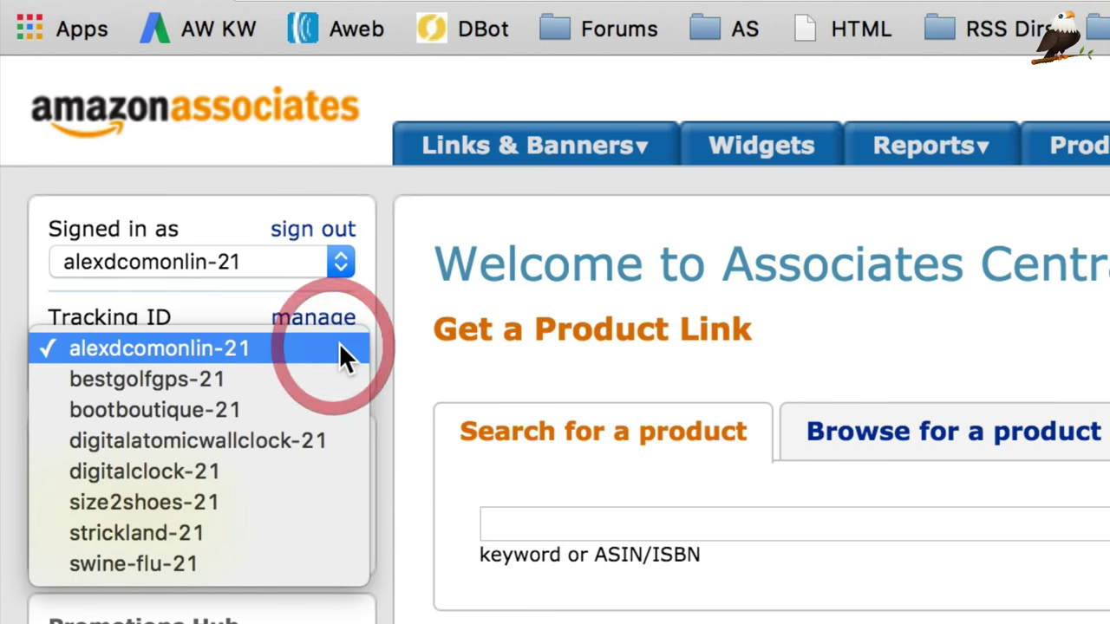
click(372, 335)
click(314, 319)
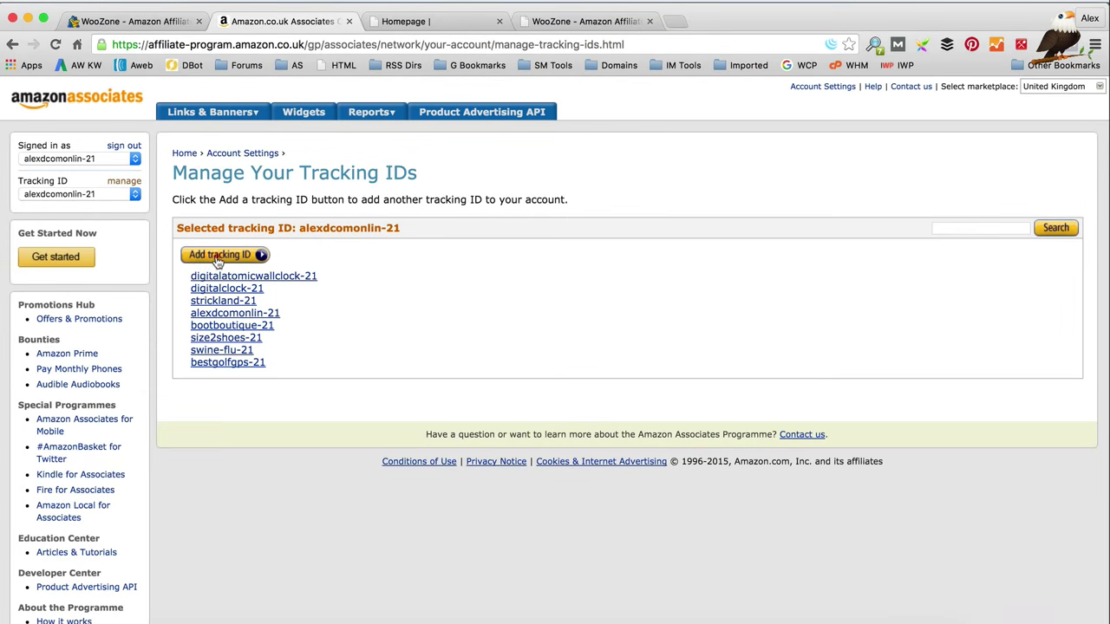
click(217, 254)
click(270, 281)
text(zombiemerc)
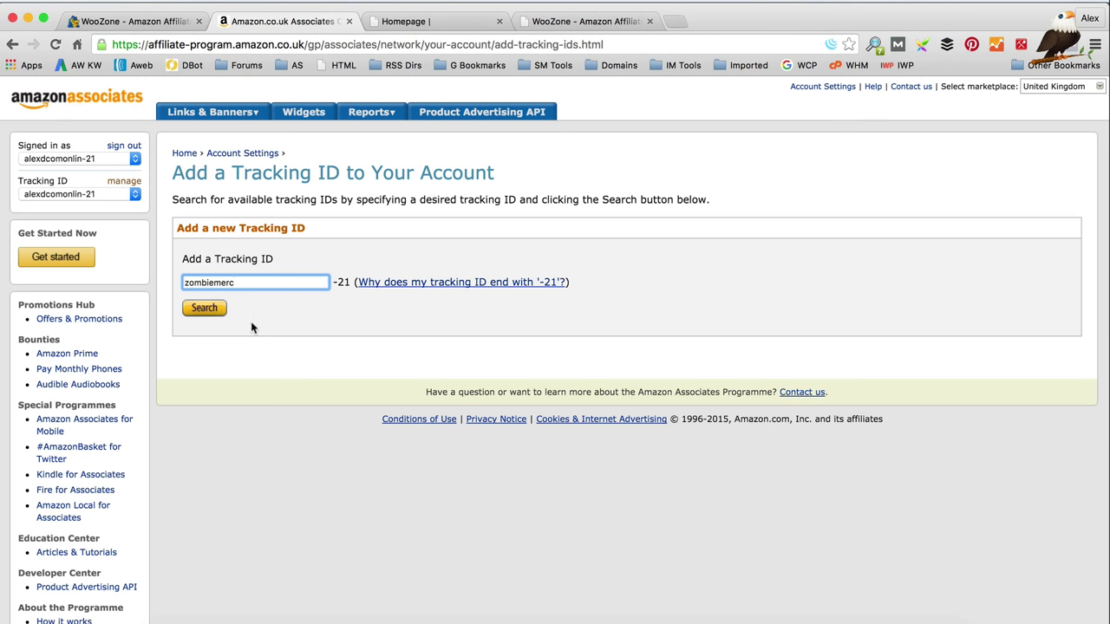
Step: Confirm zombiemerc-21 is available, add it, and select its text for copying
click(218, 311)
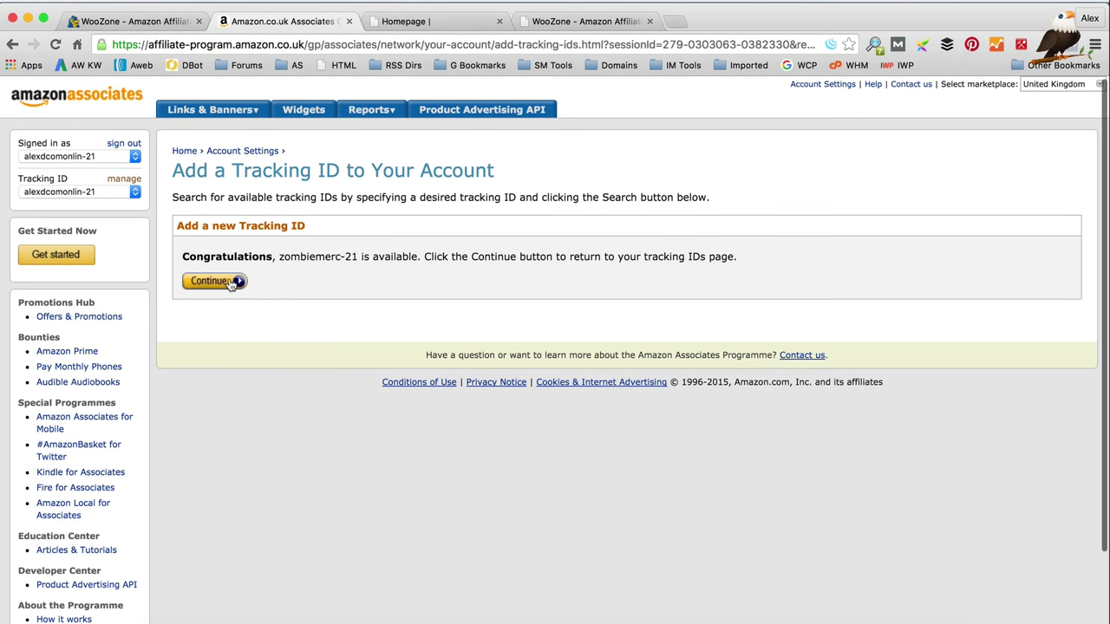
click(211, 283)
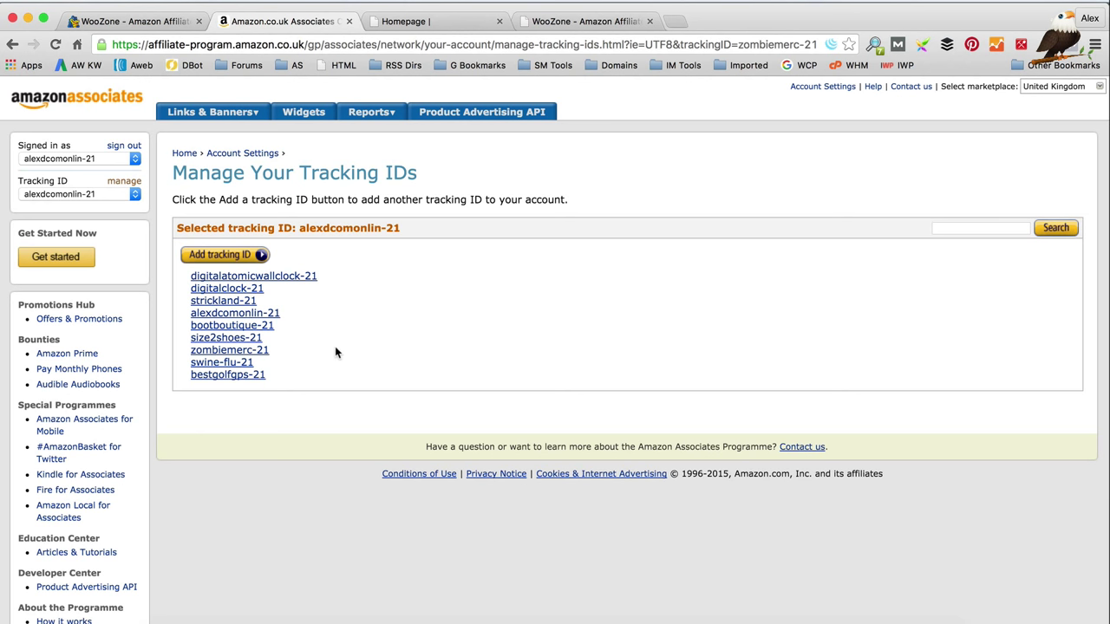
drag(276, 351, 194, 354)
key(ctrl+c)
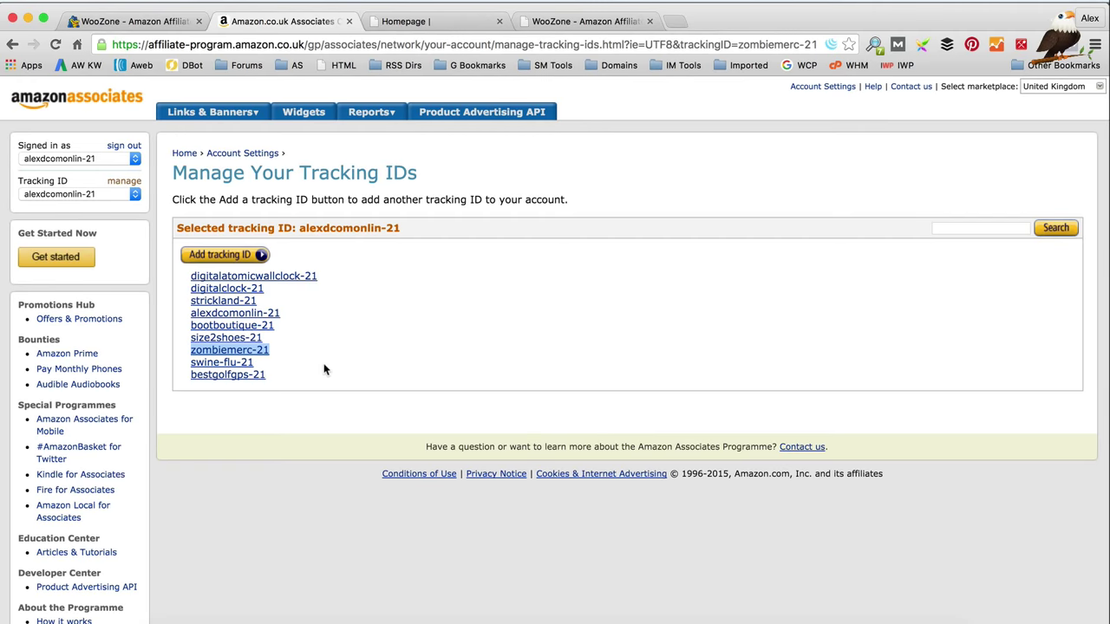
Step: Paste zombiemerc-21 into the United Kingdom and United States affiliate ID fields in WooZone
click(153, 19)
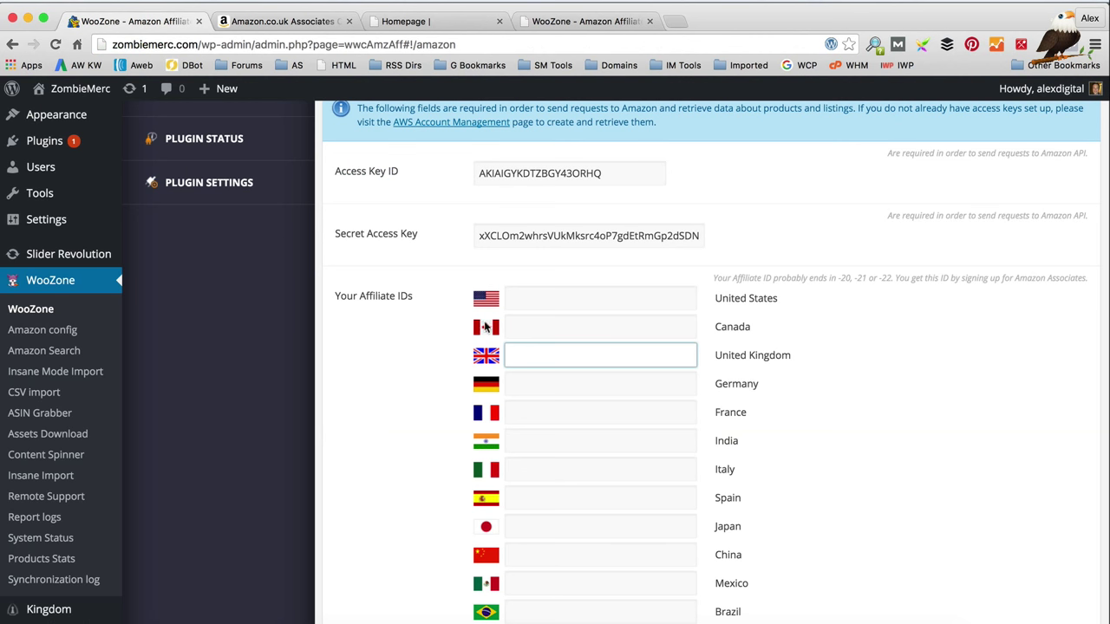
click(531, 354)
key(ctrl+v)
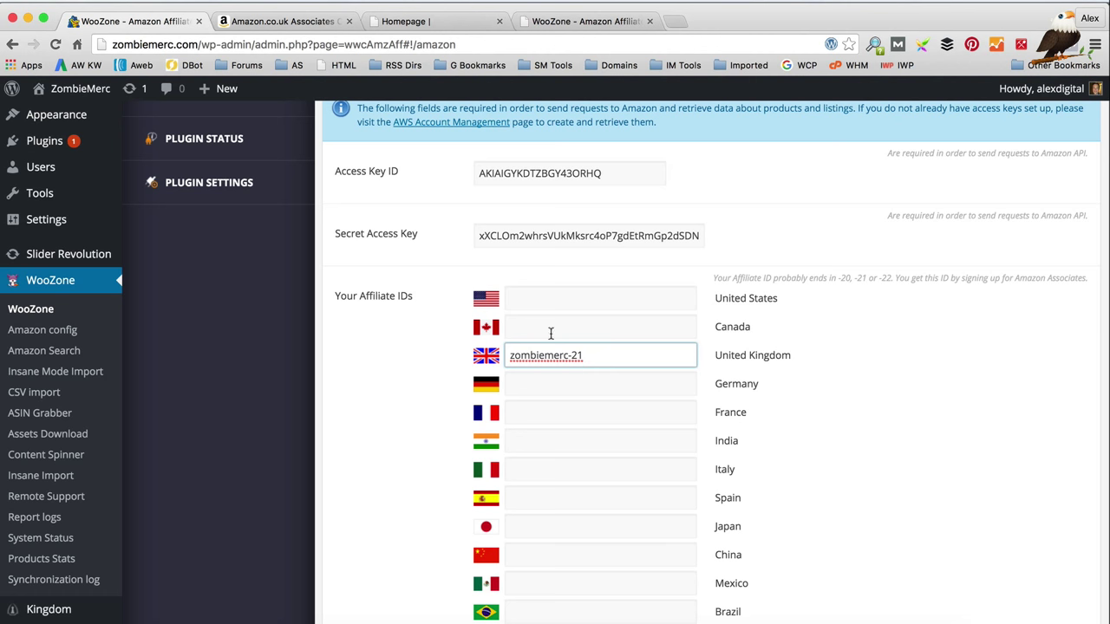
click(547, 298)
key(ctrl+v)
Step: Set the Main Affiliate ID country to United Kingdom
scroll(377, 308, down, 5)
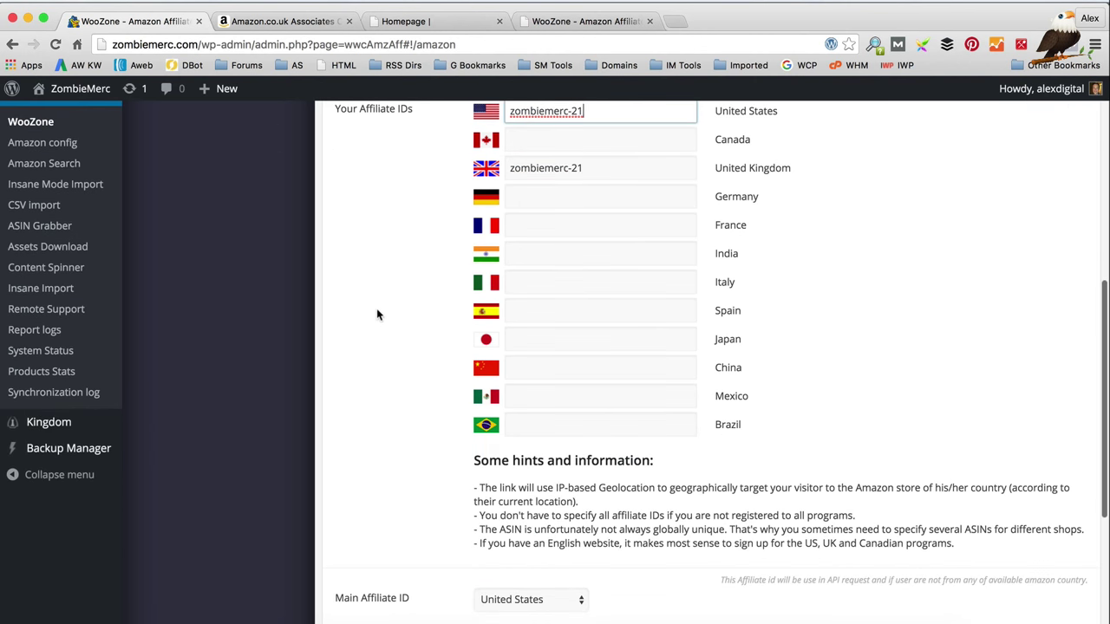
scroll(377, 314, down, 3)
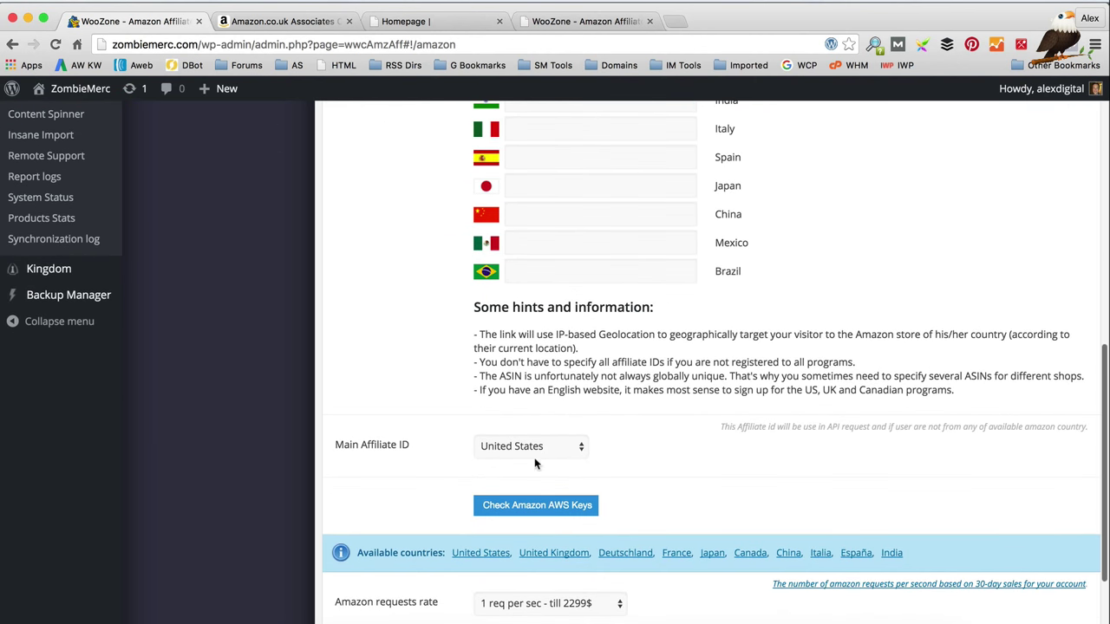
click(546, 446)
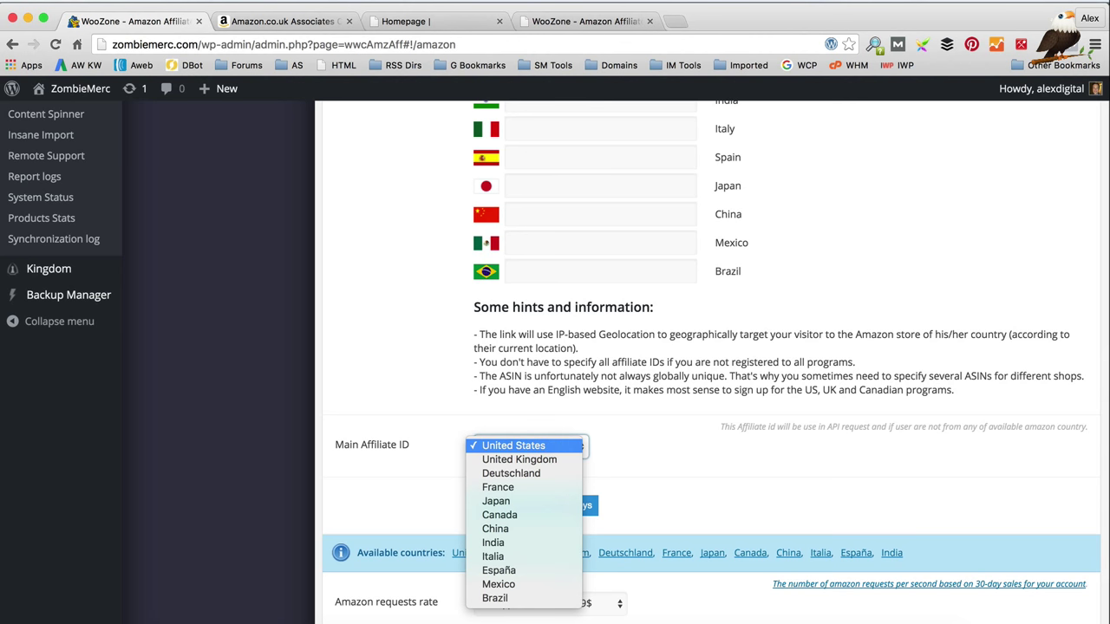
click(519, 460)
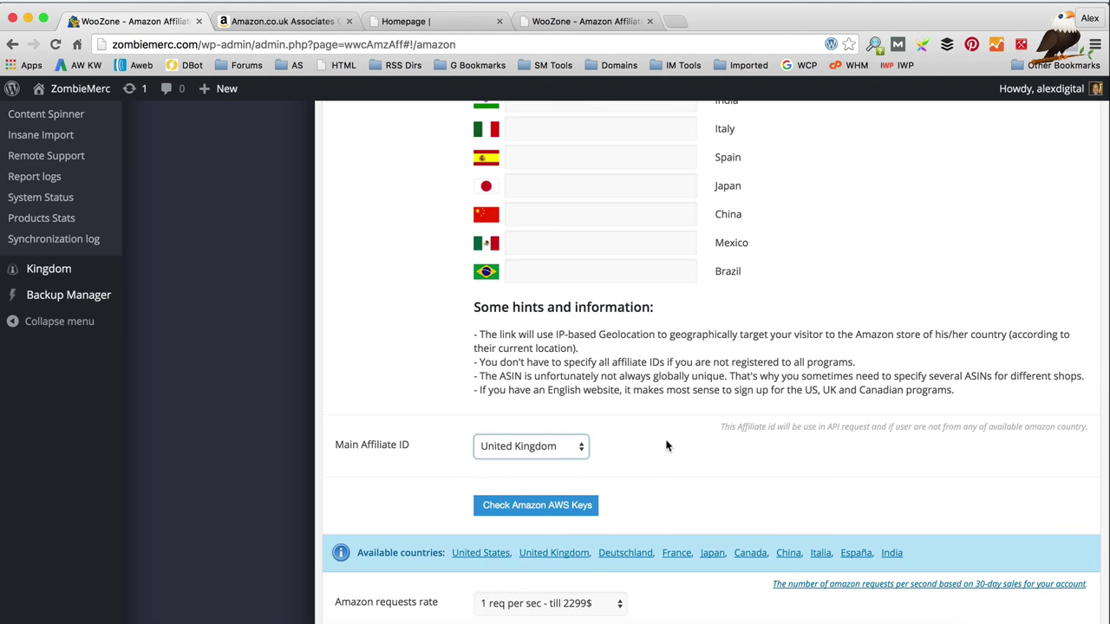
Step: Verify the Amazon AWS keys, dismiss the success message, and save the settings
scroll(665, 451, down, 2)
click(561, 427)
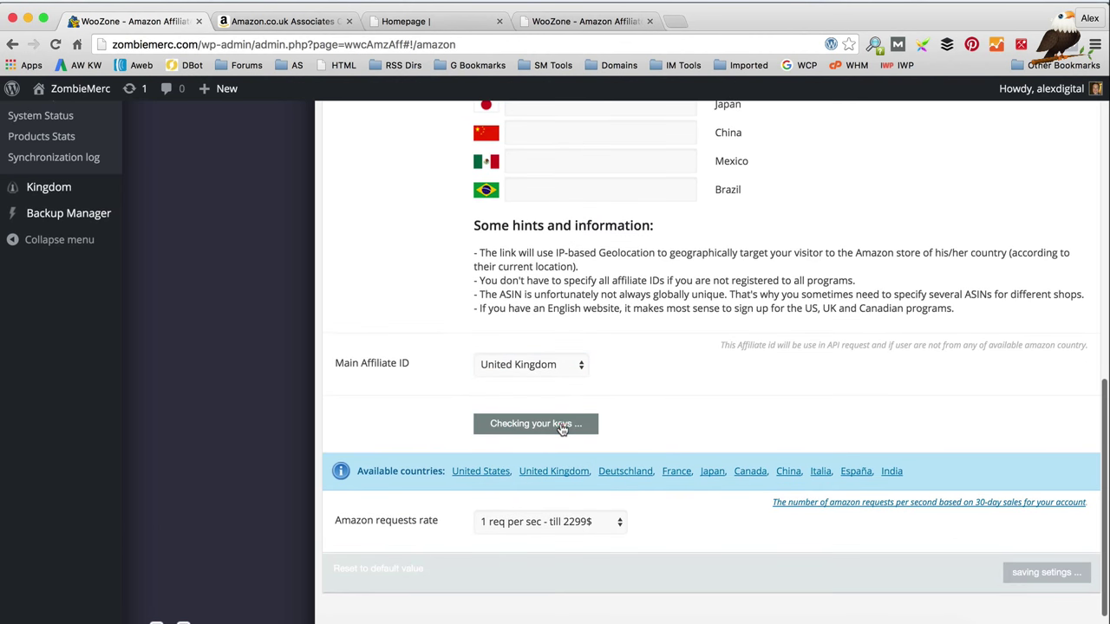
scroll(635, 418, down, 1)
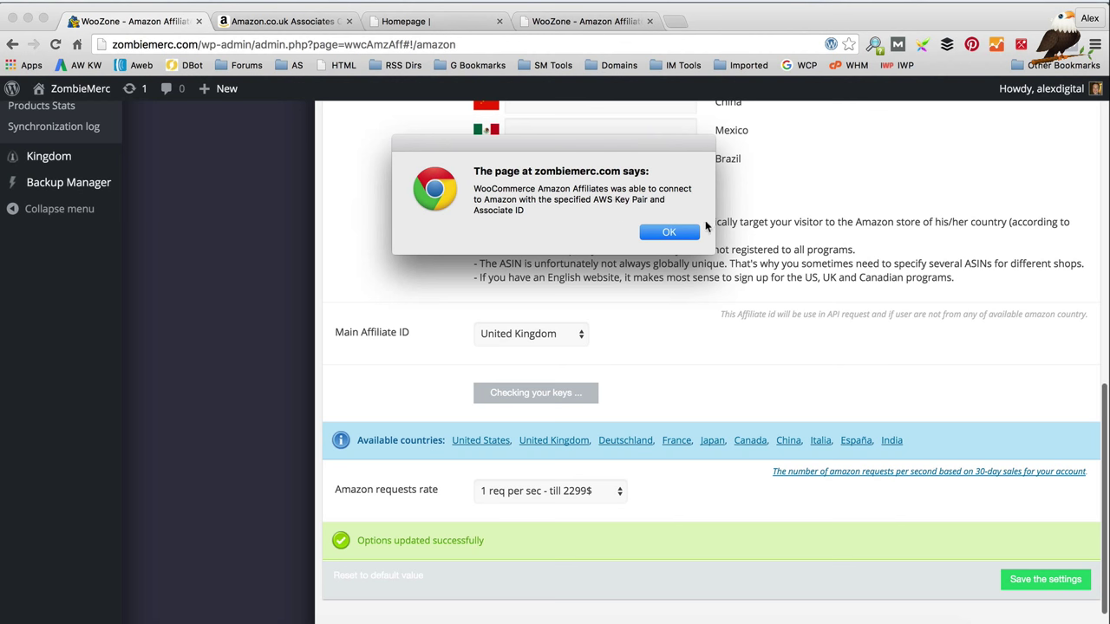
click(676, 234)
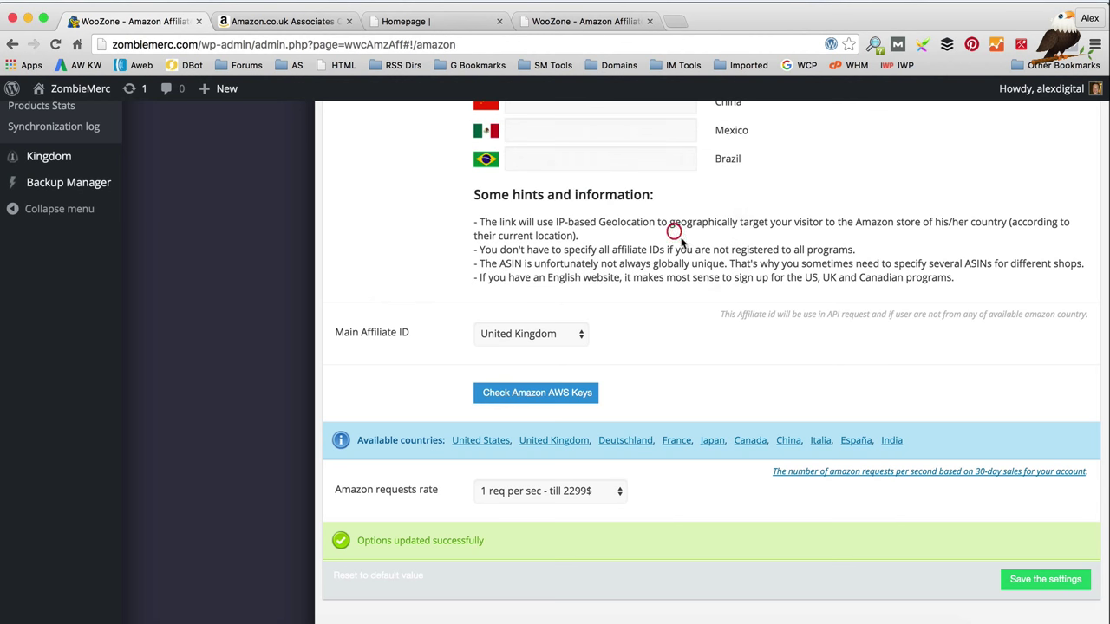
click(1026, 578)
Step: Paste zombiemerc-21 into the Germany, France and Japan affiliate ID fields
scroll(793, 500, up, 3)
scroll(795, 503, up, 1)
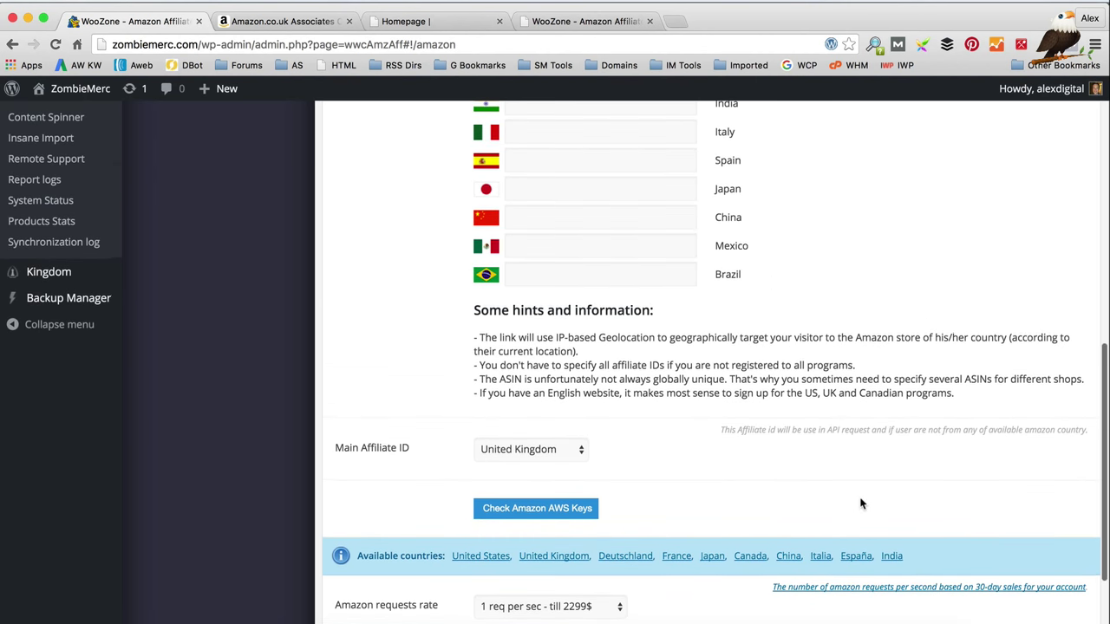
scroll(859, 500, up, 5)
drag(603, 180, 468, 176)
key(super+c)
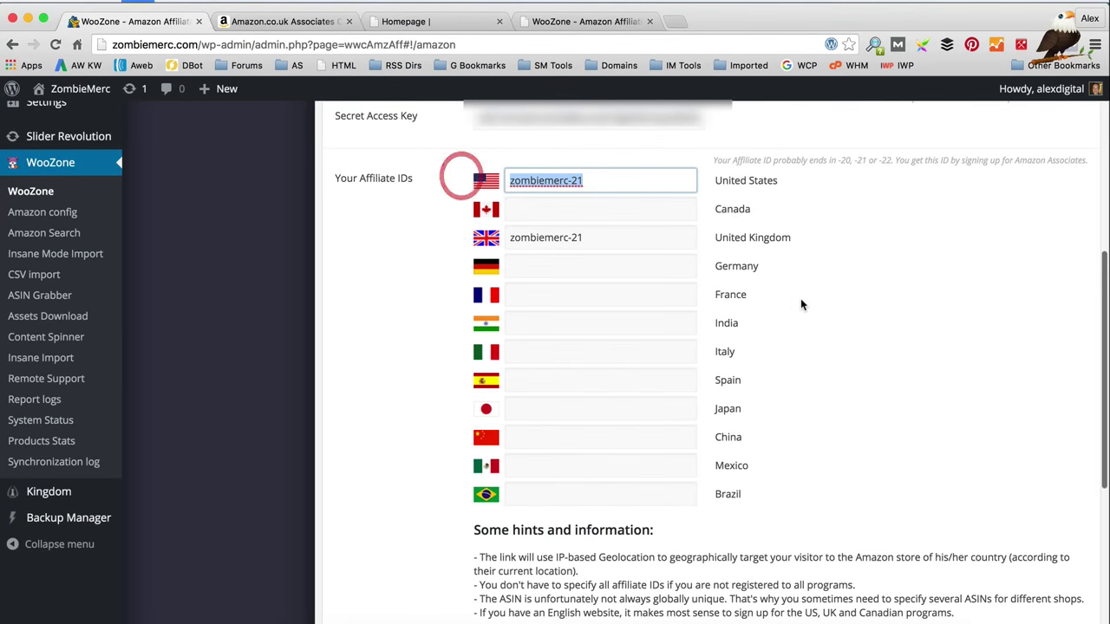
scroll(801, 298, down, 5)
scroll(801, 298, up, 1)
scroll(801, 301, up, 3)
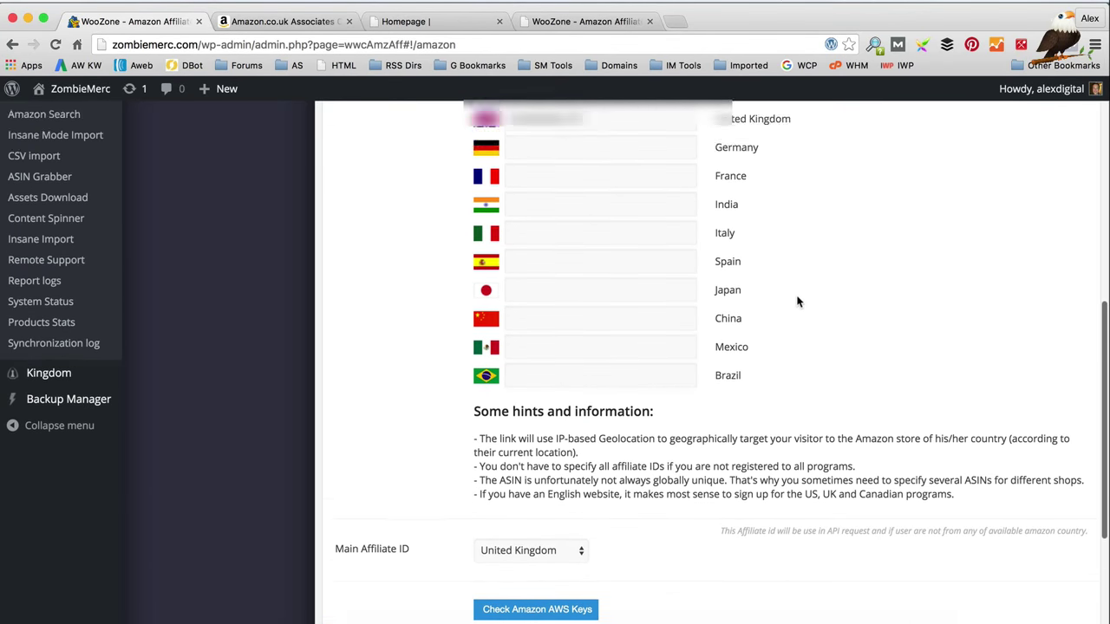
click(597, 243)
key(super+v)
scroll(649, 250, down, 3)
scroll(648, 252, up, 1)
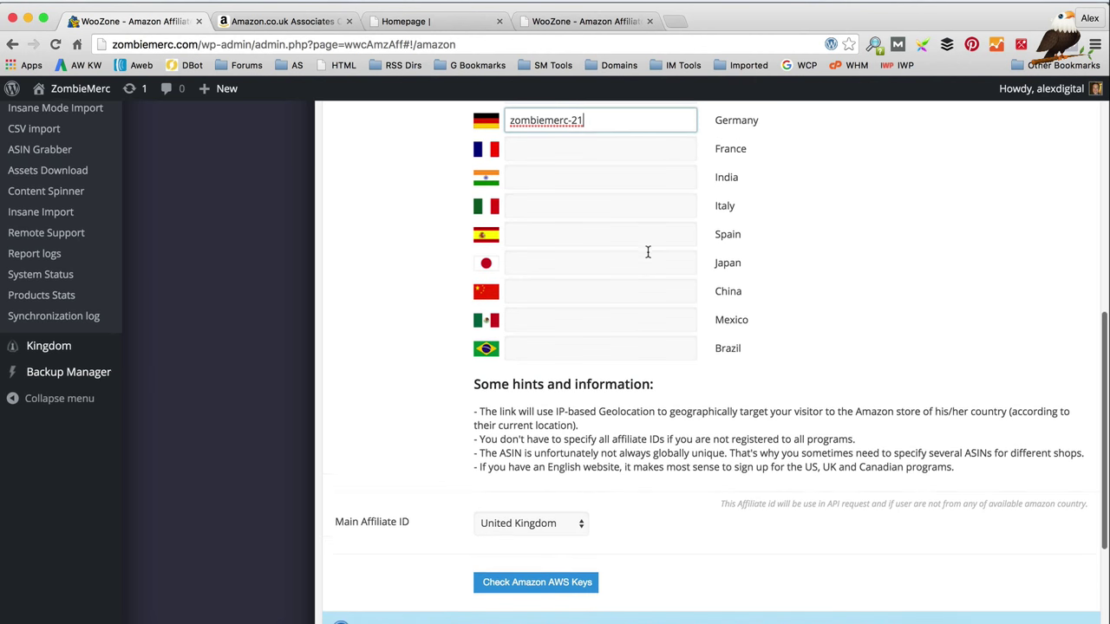
click(564, 161)
scroll(672, 177, down, 1)
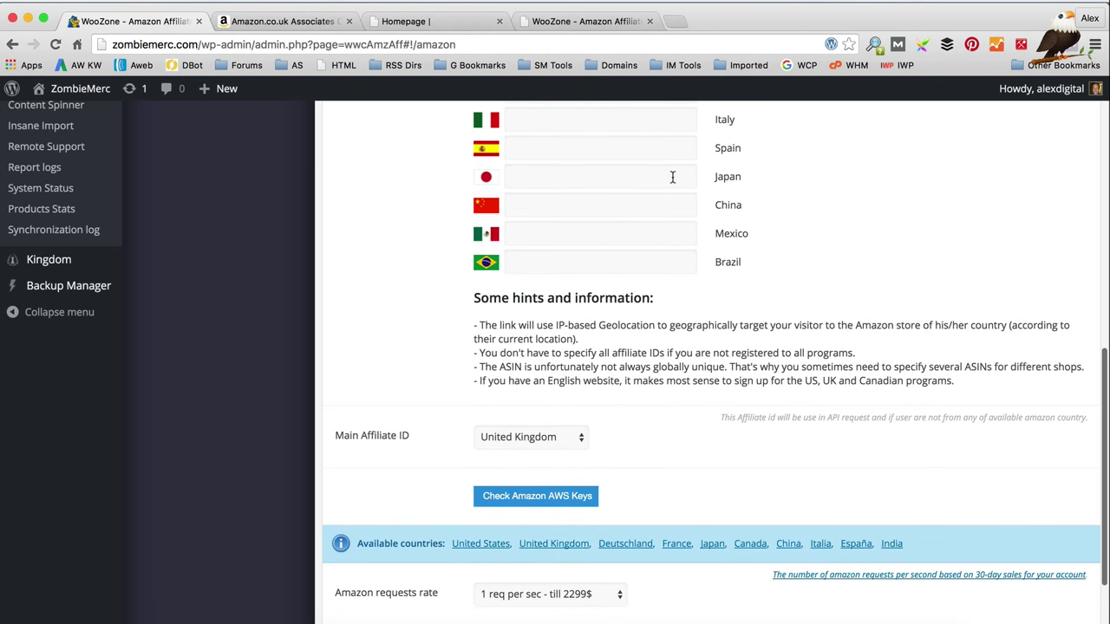
scroll(669, 179, up, 1)
click(544, 205)
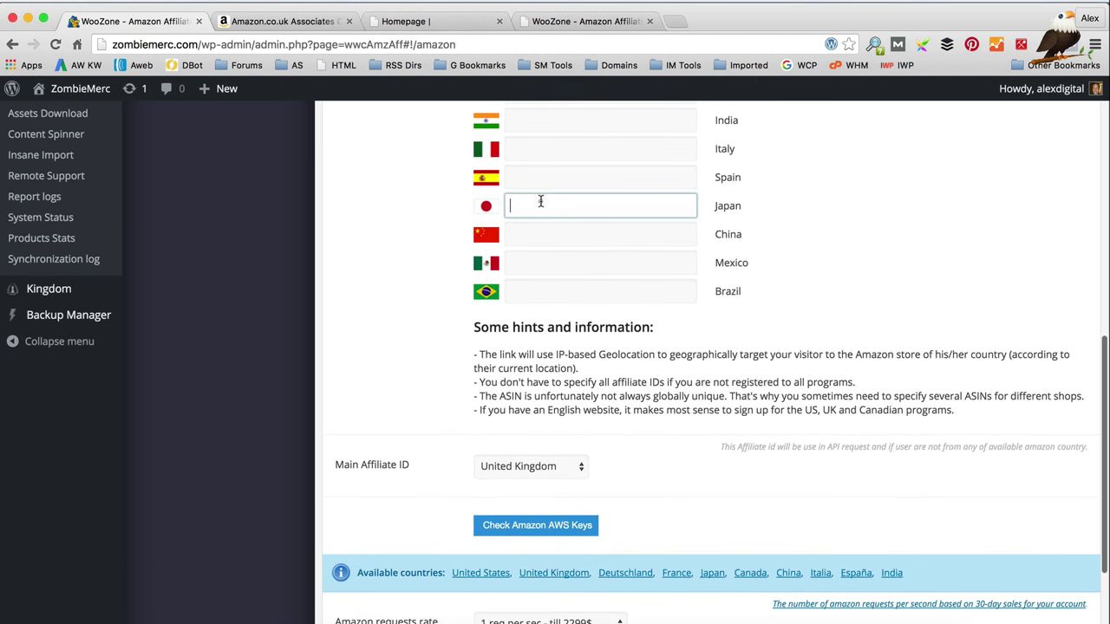
key(super+v)
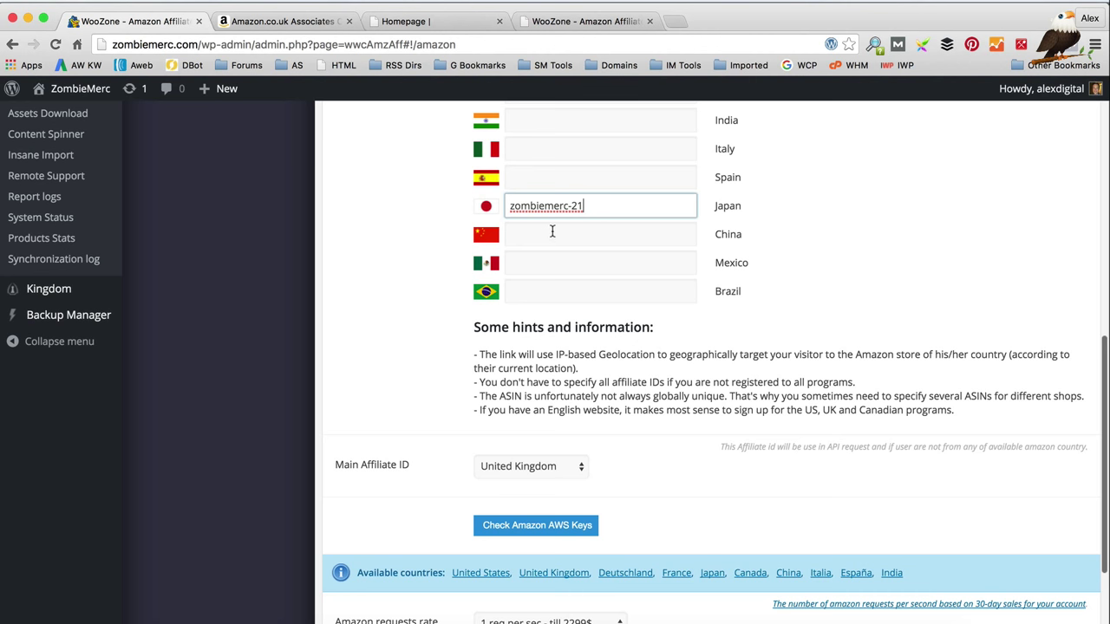
Step: Paste zombiemerc-21 into the Canada, China, Italy, Spain and India fields, then save
scroll(553, 231, up, 2)
scroll(552, 231, up, 1)
click(561, 138)
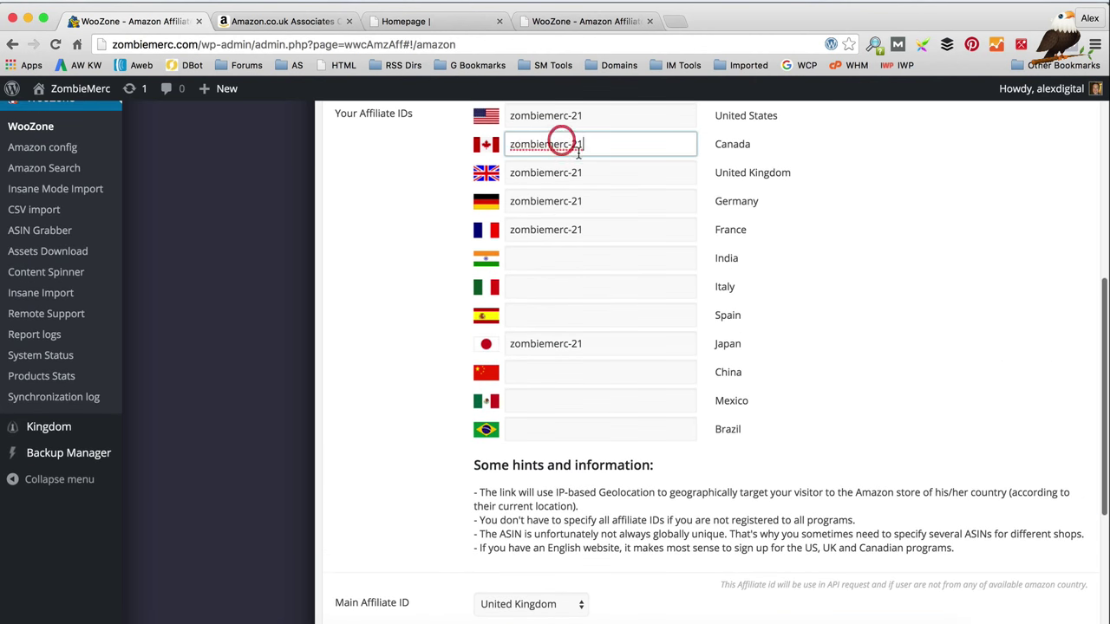
scroll(577, 153, down, 3)
scroll(556, 272, up, 2)
click(543, 324)
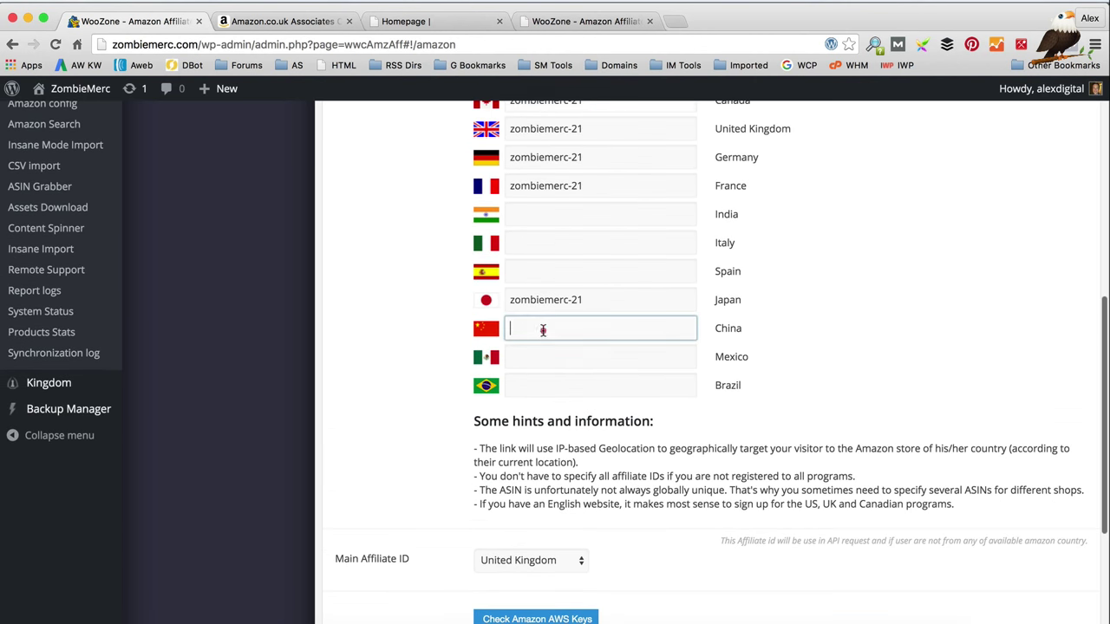
key(super+v)
scroll(545, 322, down, 3)
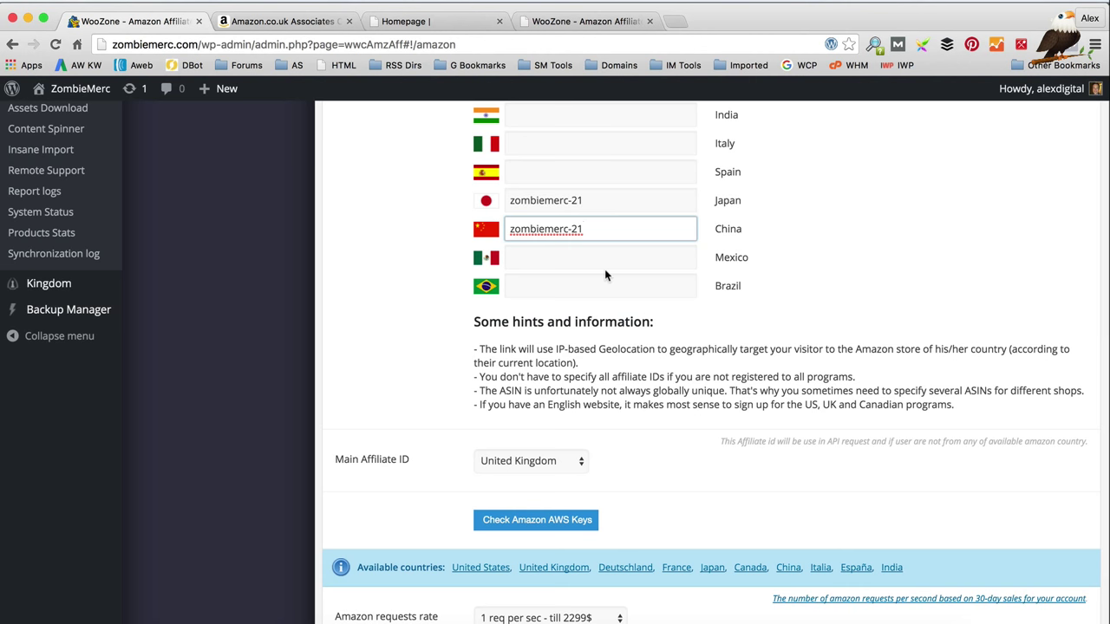
click(555, 143)
key(super+v)
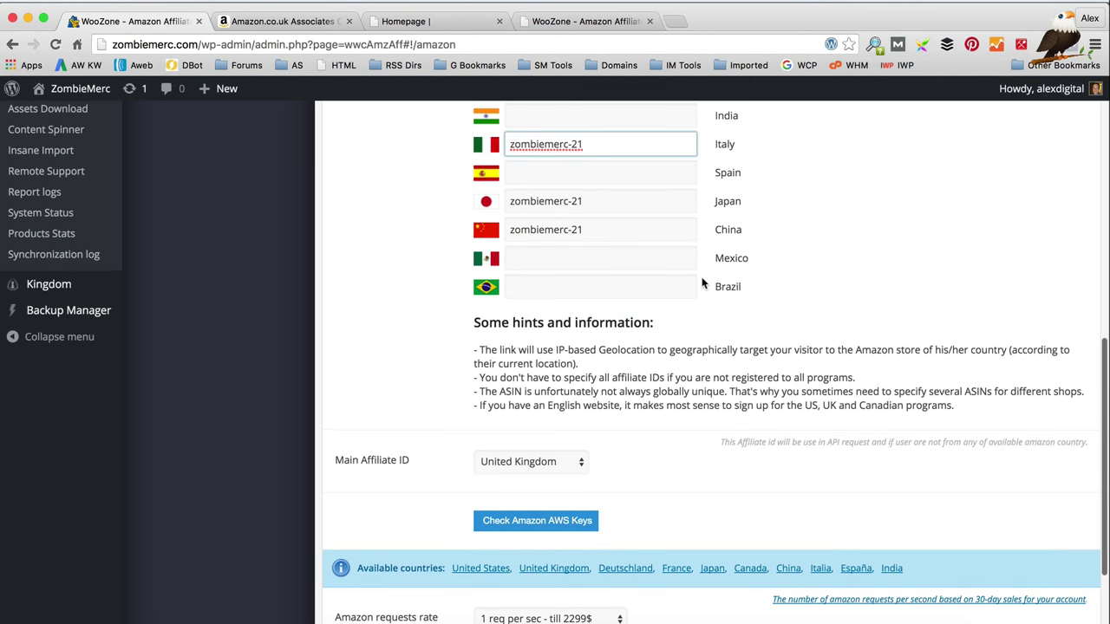
scroll(705, 279, up, 3)
scroll(587, 342, up, 3)
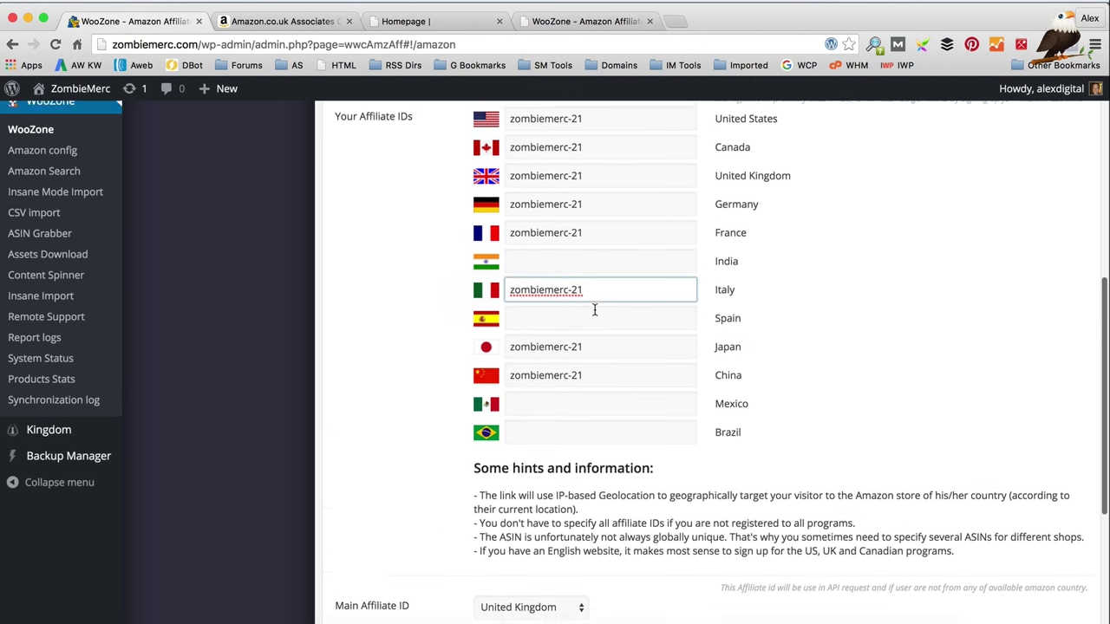
click(612, 328)
key(super+v)
scroll(614, 322, down, 3)
scroll(615, 322, down, 1)
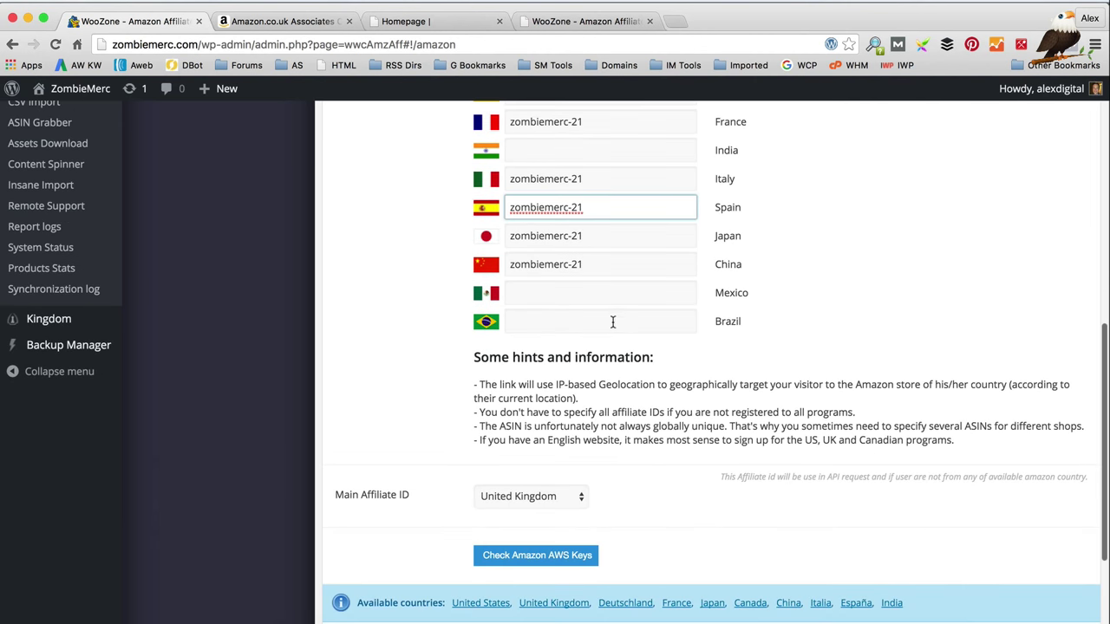
scroll(571, 293, up, 2)
click(532, 208)
key(super+v)
scroll(849, 286, down, 4)
scroll(843, 290, down, 1)
click(1051, 553)
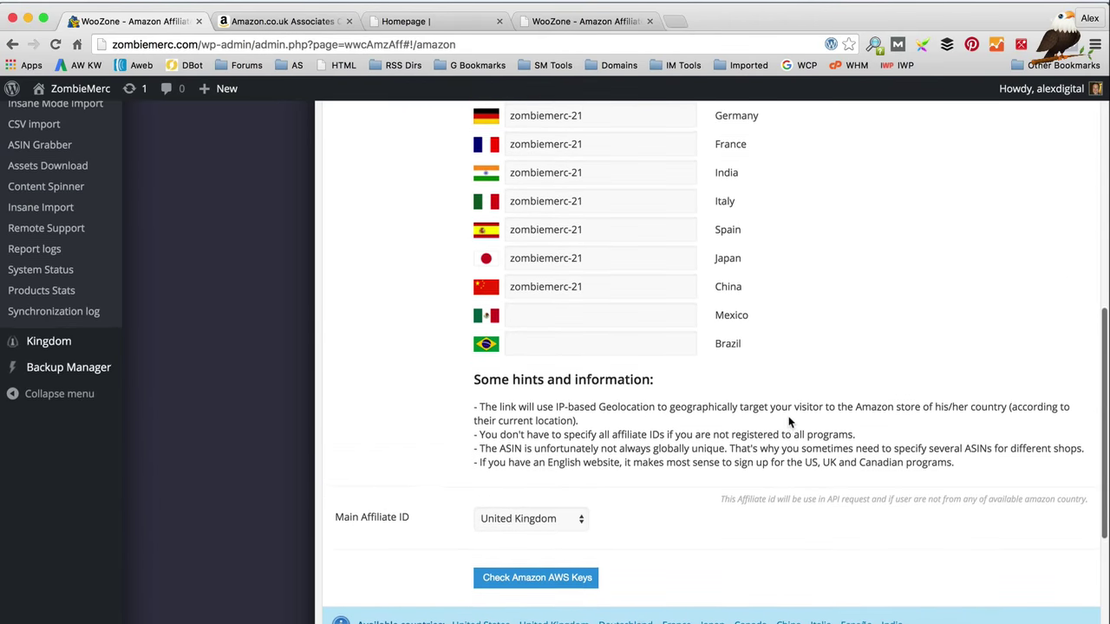
scroll(765, 401, down, 2)
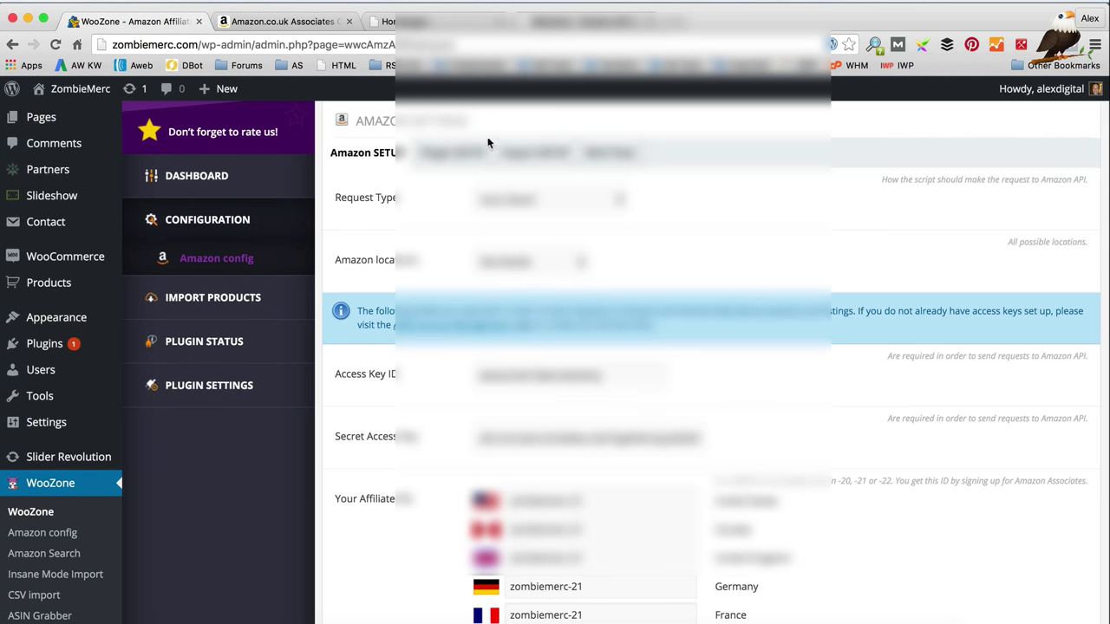
Step: Review WooZone's Plugin SETUP options: geoplugin country detection, Amazon buy URL, free shipping, coupons, on-site cart
click(456, 154)
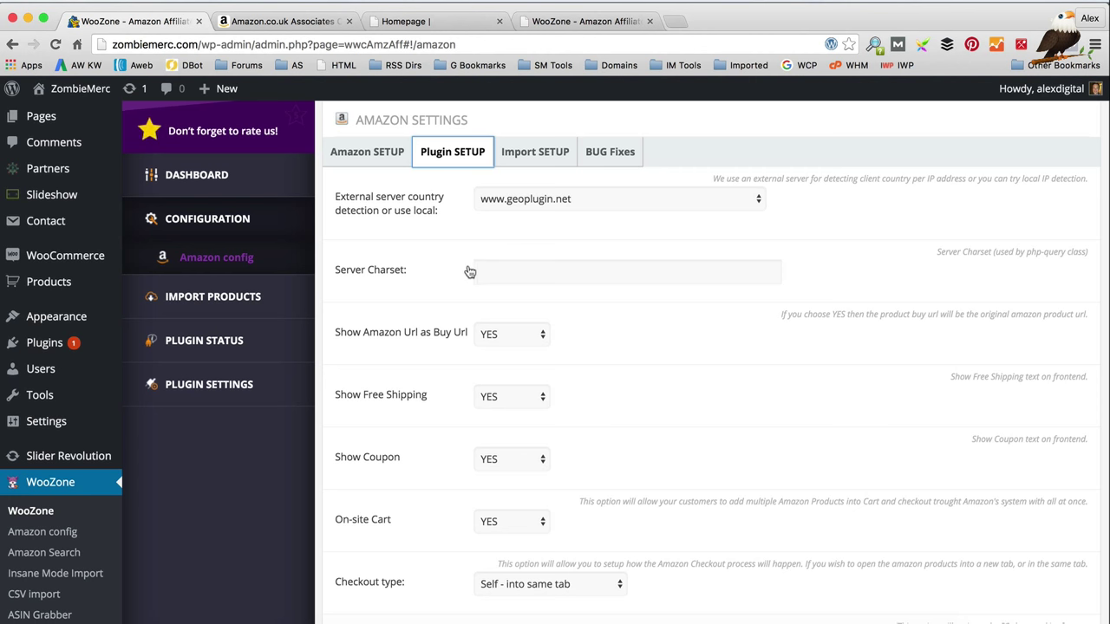
scroll(468, 276, down, 1)
scroll(557, 265, down, 1)
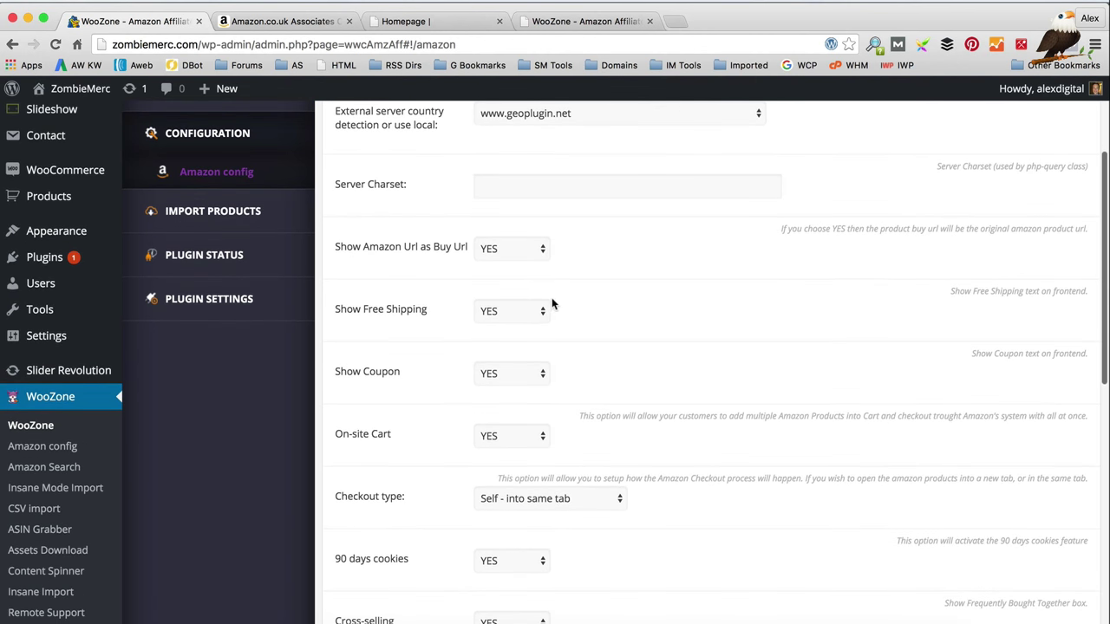
scroll(572, 307, down, 1)
scroll(693, 368, down, 1)
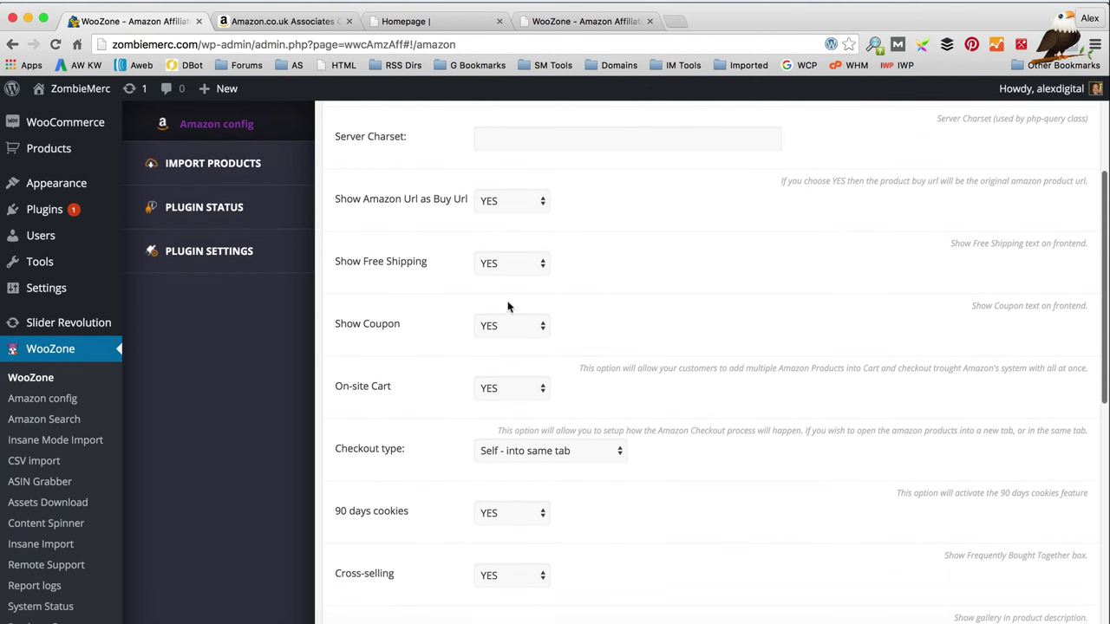
scroll(510, 299, up, 4)
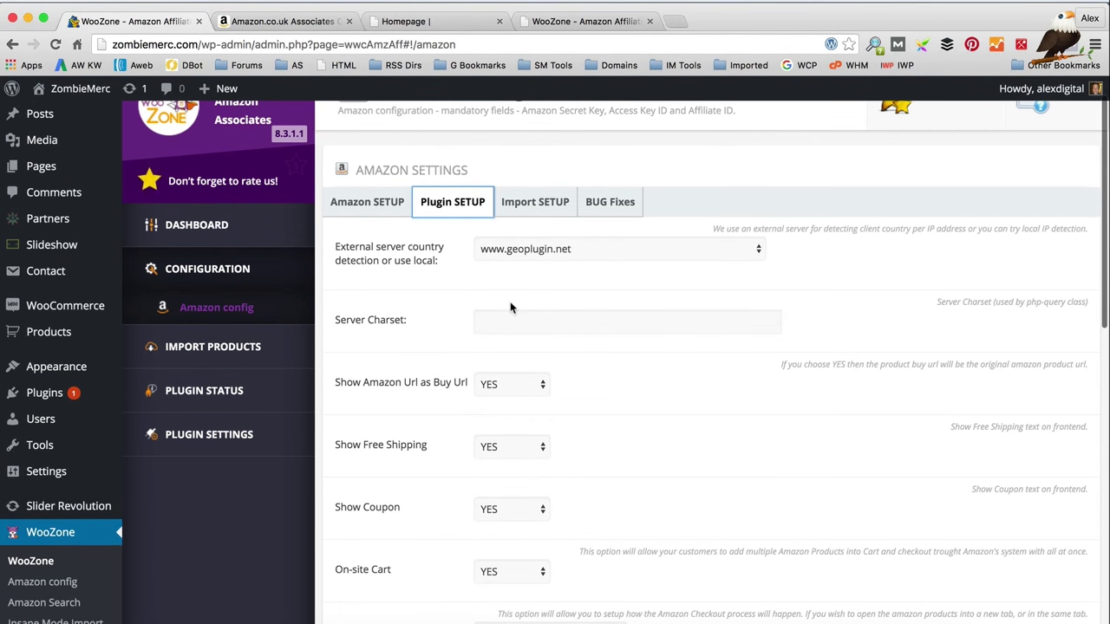
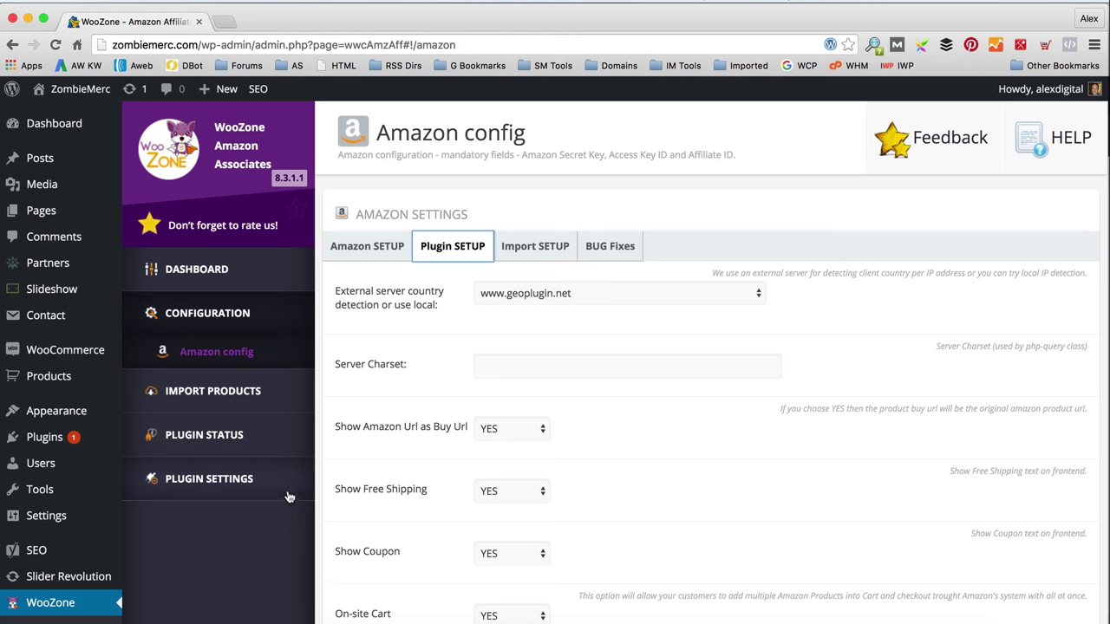
Step: Go to Products > Categories to view the seven existing product categories
mouse_move(87, 371)
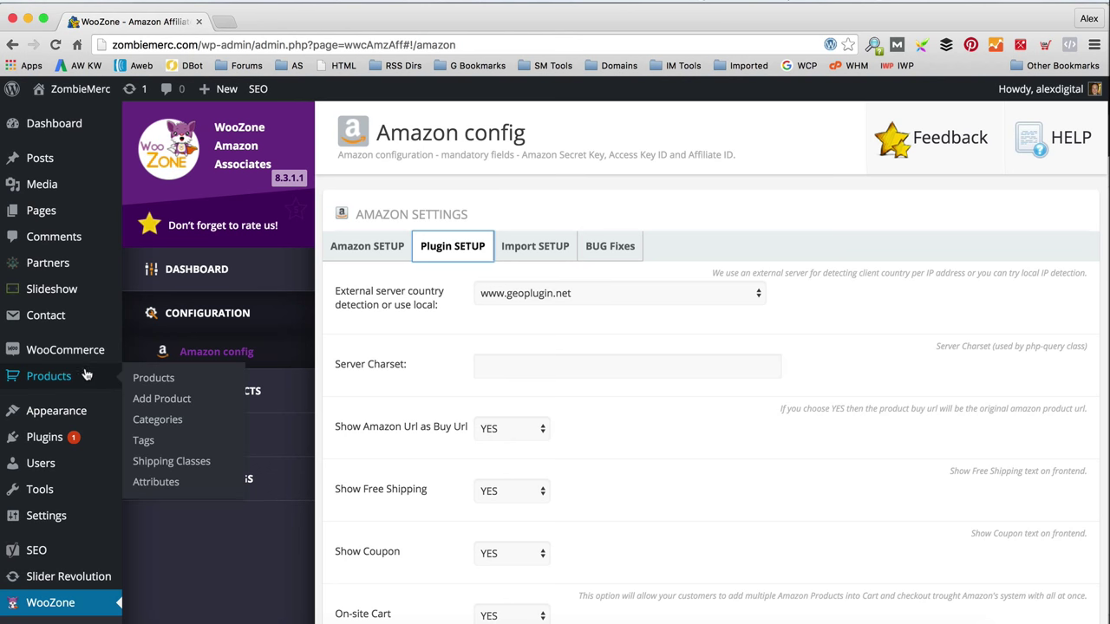
click(157, 420)
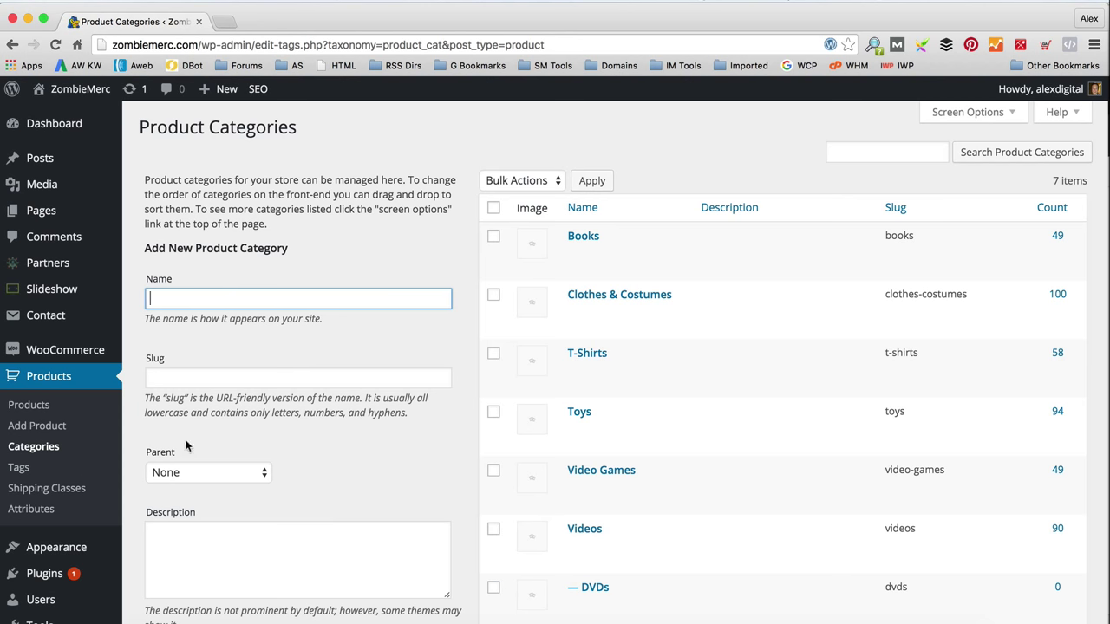
Step: Enter 'Book' as the new category name, leave the slug empty, and scroll down the form
scroll(315, 421, down, 1)
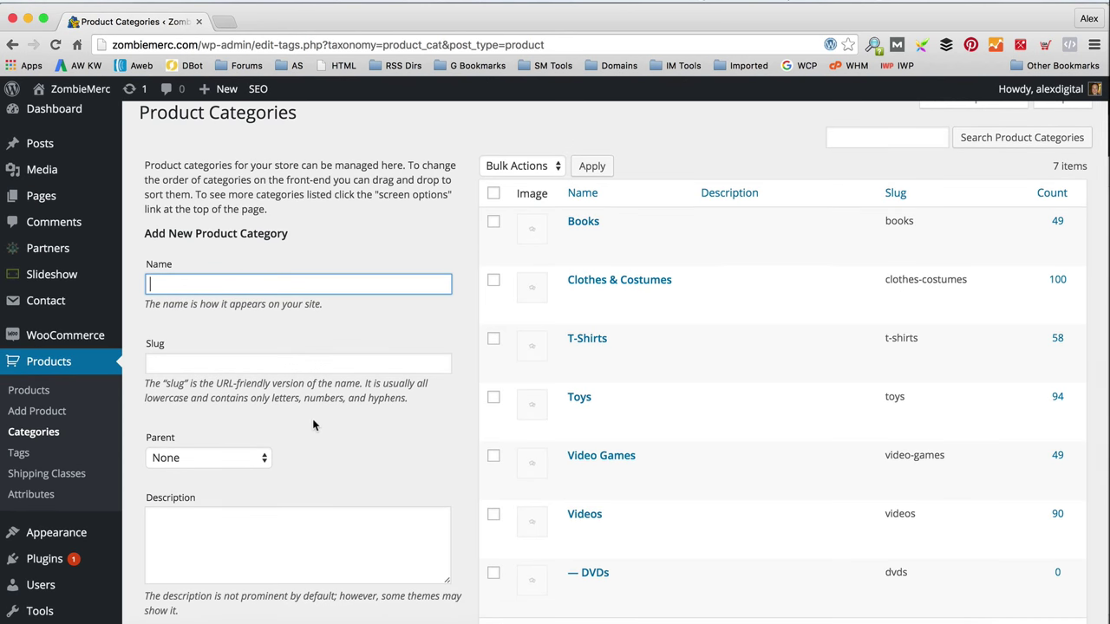
text(Books)
click(297, 363)
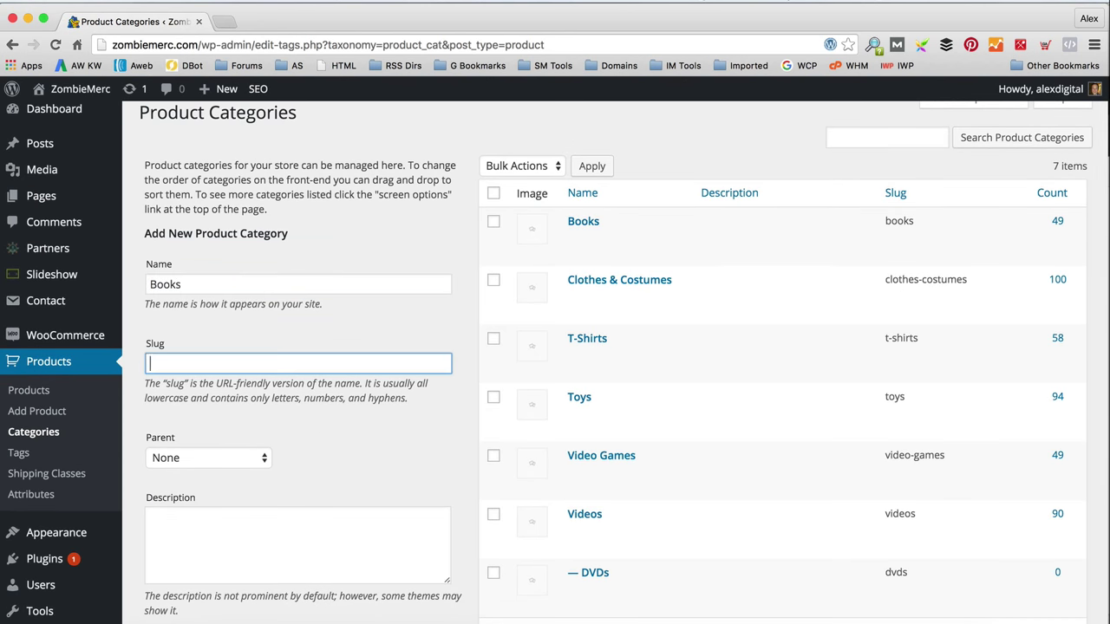
scroll(286, 395, down, 3)
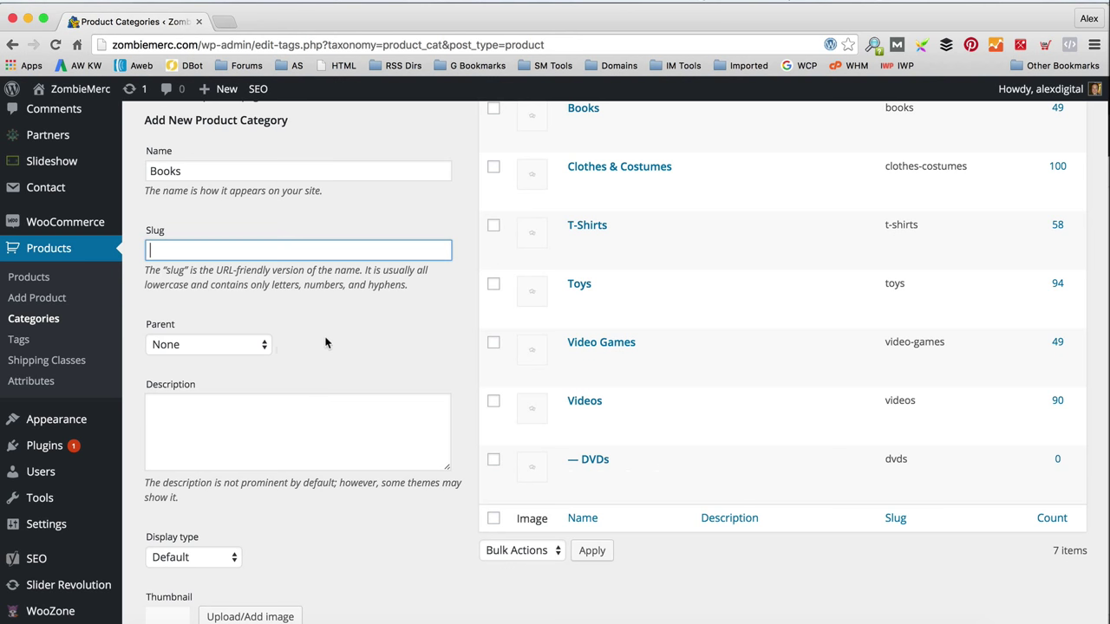
scroll(323, 338, down, 2)
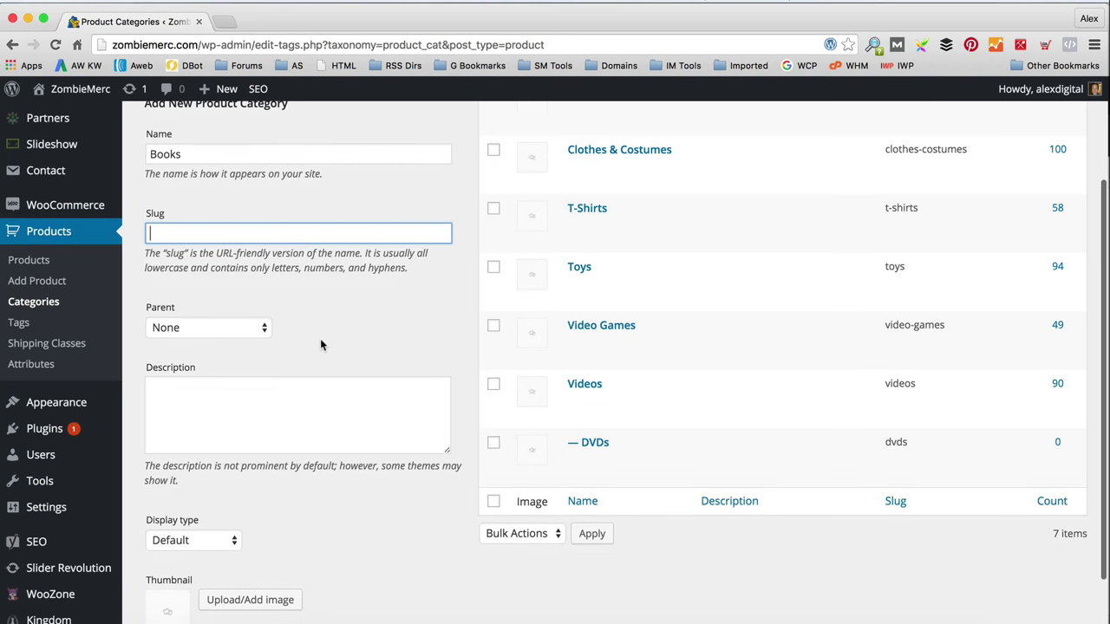
scroll(305, 392, down, 1)
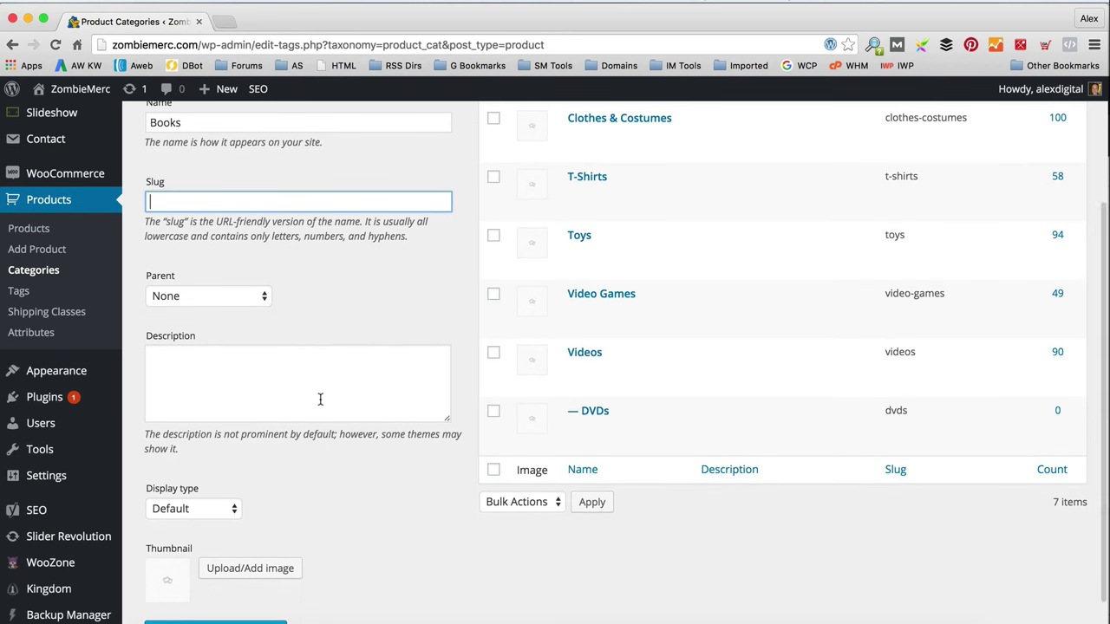
scroll(320, 399, down, 3)
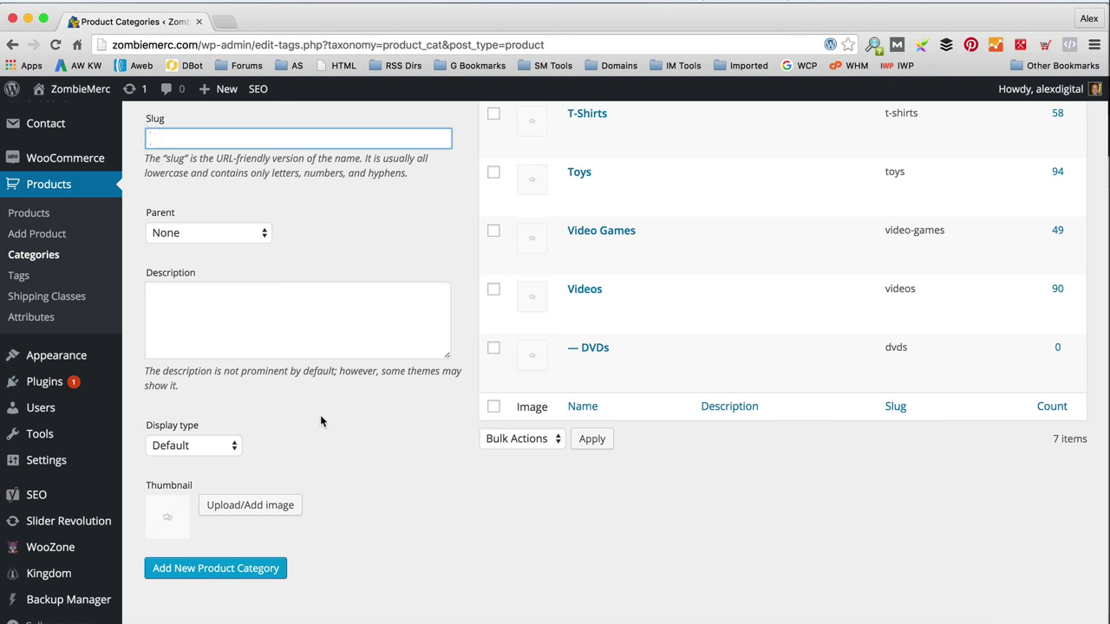
Step: On WooZone's Insane Mode Import page, search for keyword 'Zombie' in the Books category
mouse_move(86, 552)
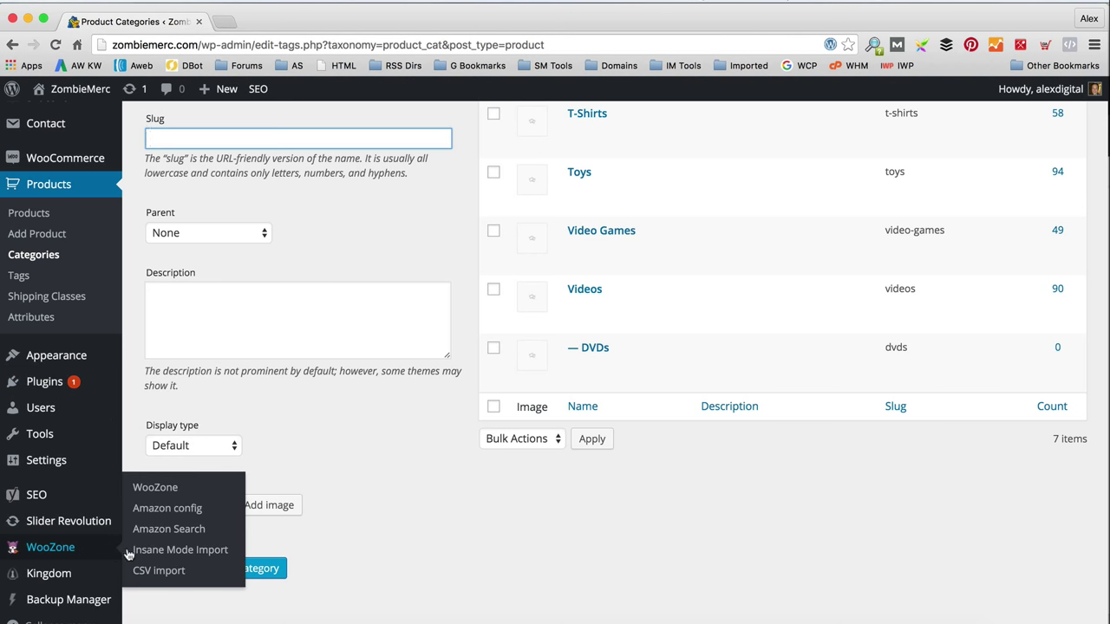
click(169, 552)
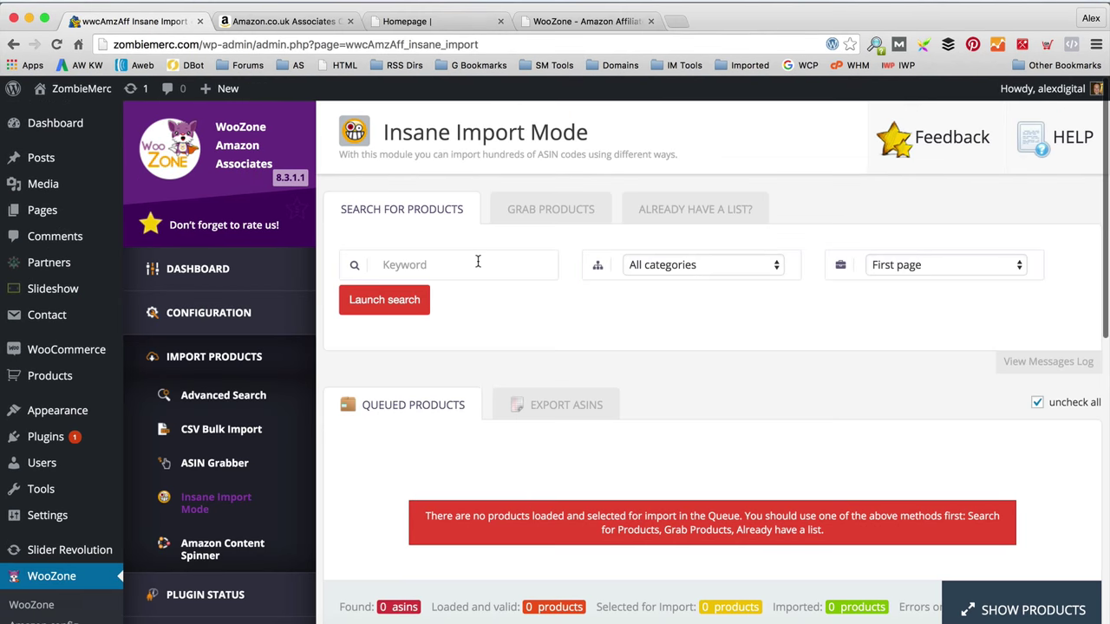
click(478, 262)
text(Zombiu)
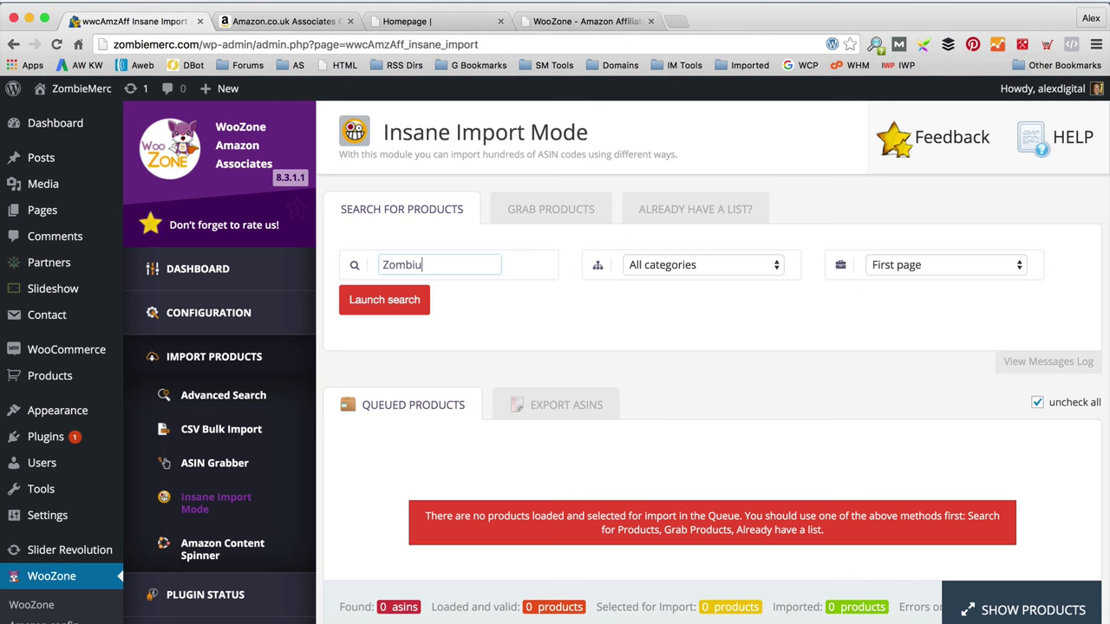
key(BackSpace)
text(e)
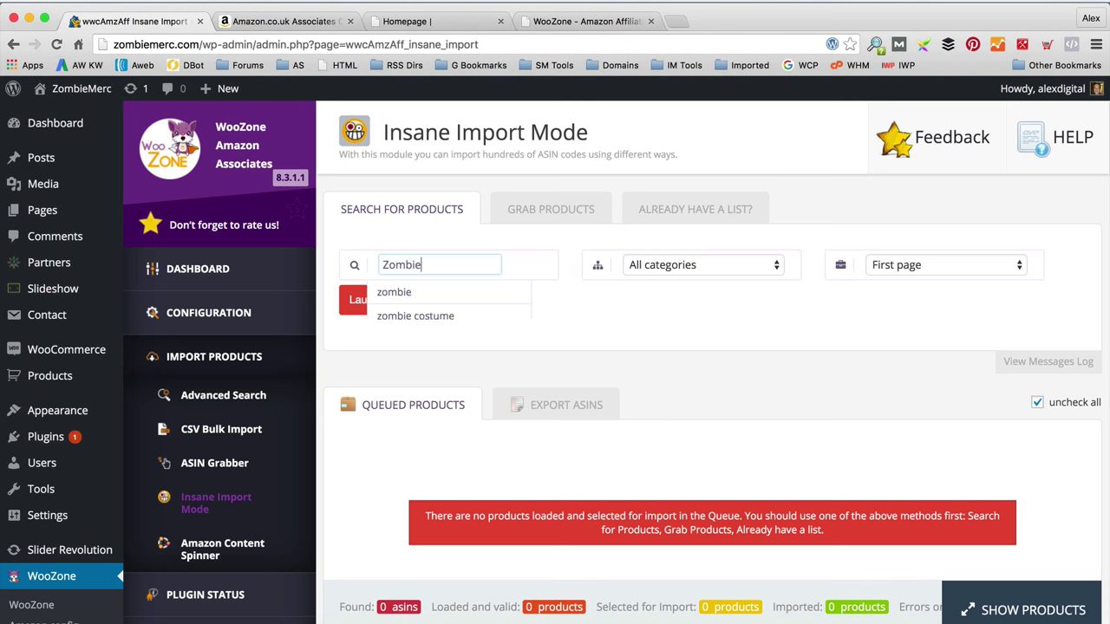
click(602, 299)
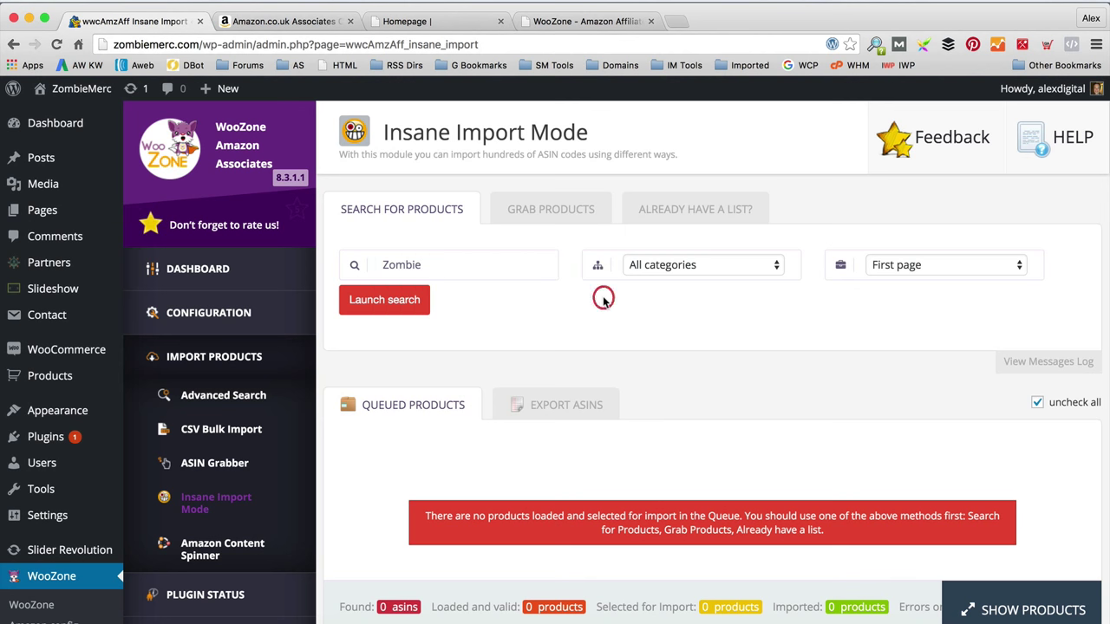
click(687, 267)
click(704, 352)
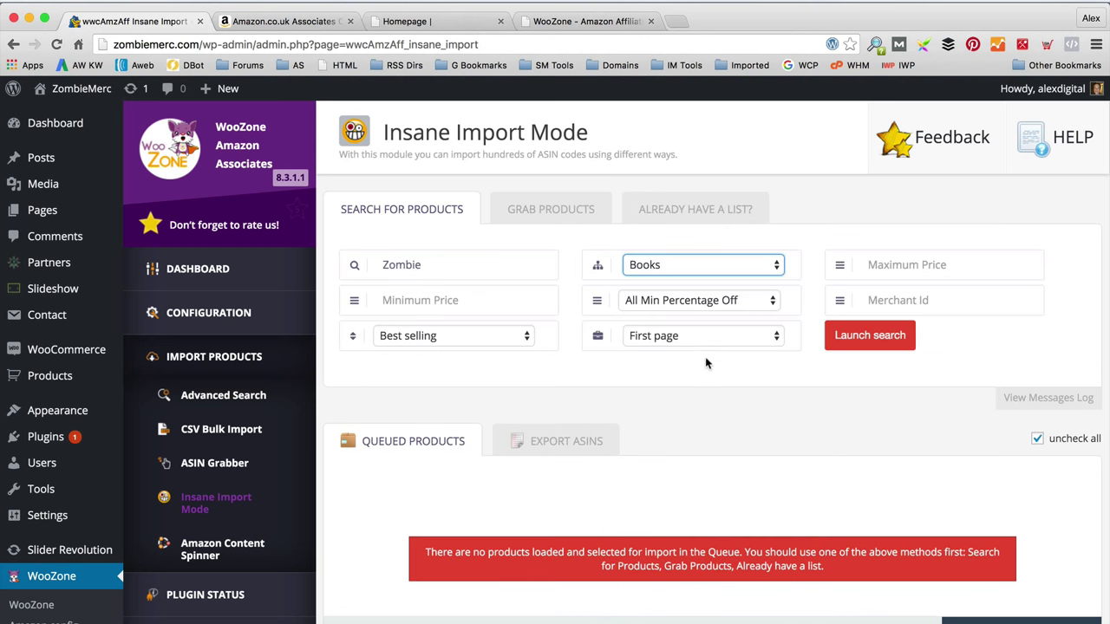
Step: Keep Best selling sorting and set the search to grab the first 5 pages
scroll(706, 367, down, 1)
scroll(706, 373, down, 1)
scroll(701, 371, down, 1)
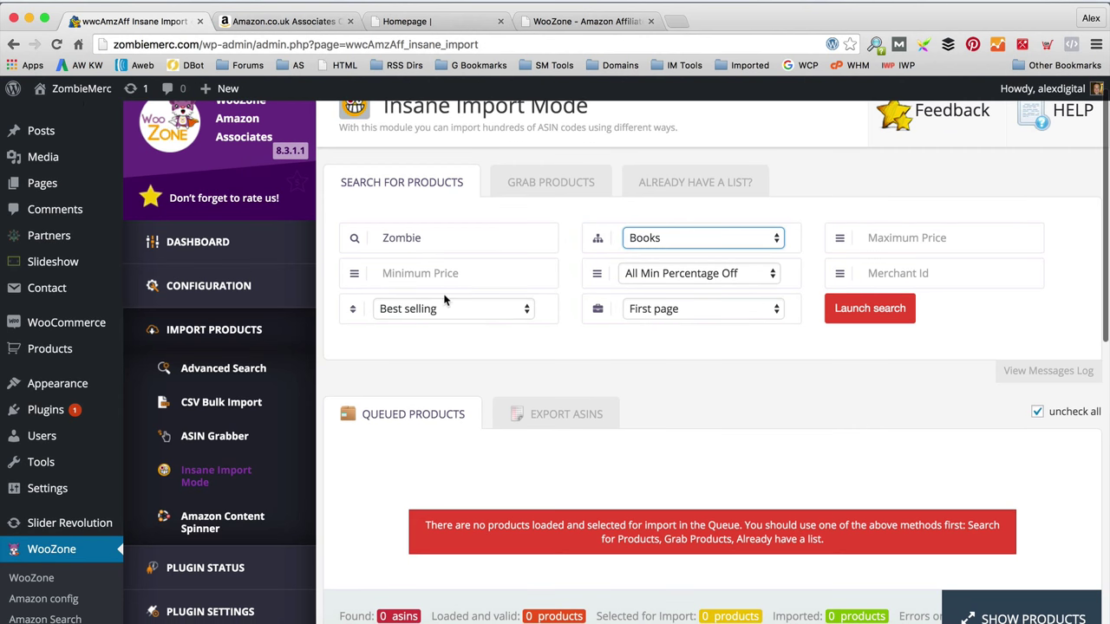
click(467, 311)
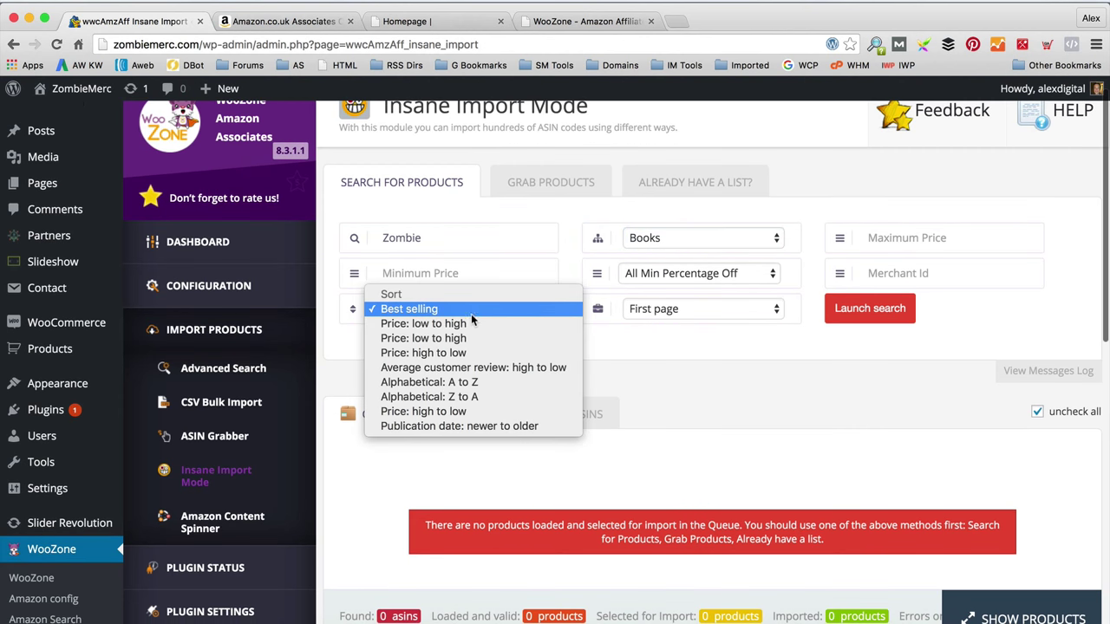
click(649, 334)
click(743, 303)
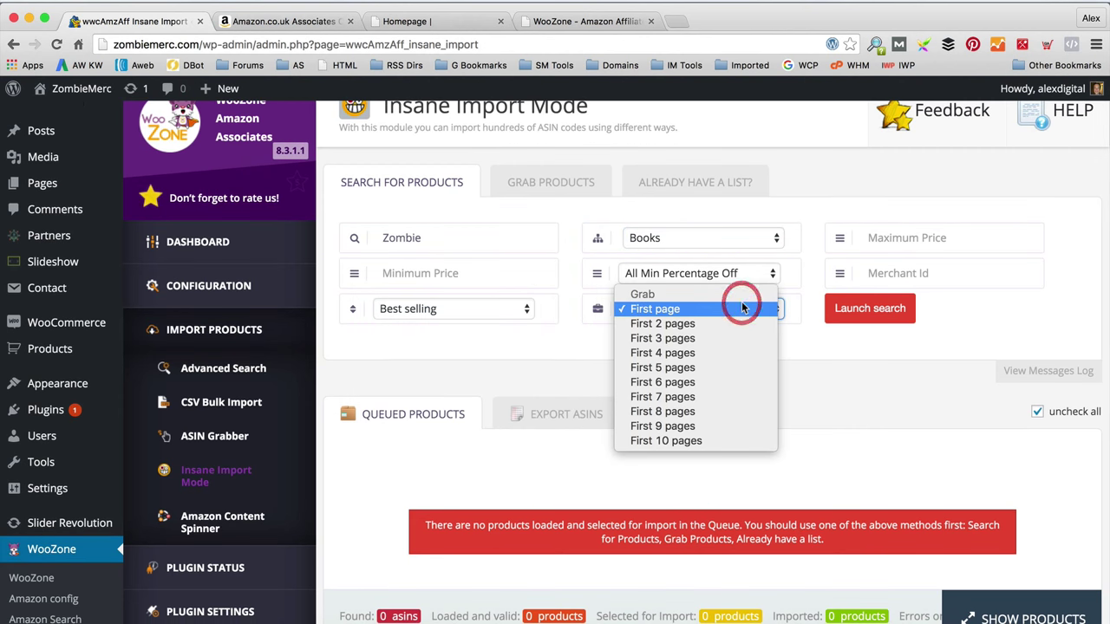
click(725, 368)
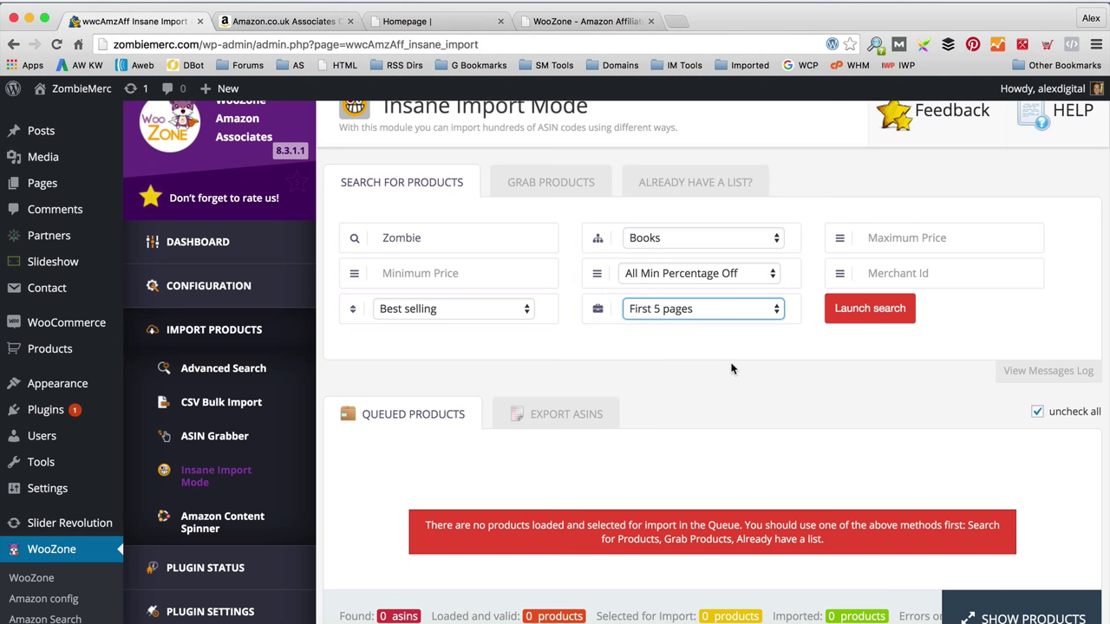
scroll(729, 363, down, 2)
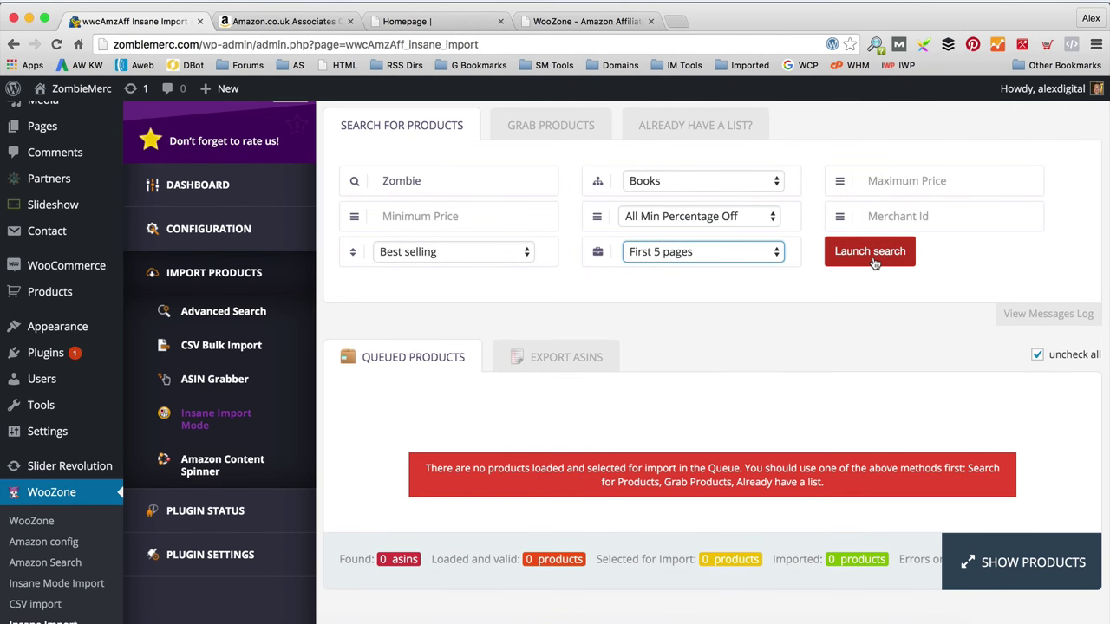
Step: Launch the Zombie search and review the 50 queued ASINs down to the Fine Tuning section
click(870, 256)
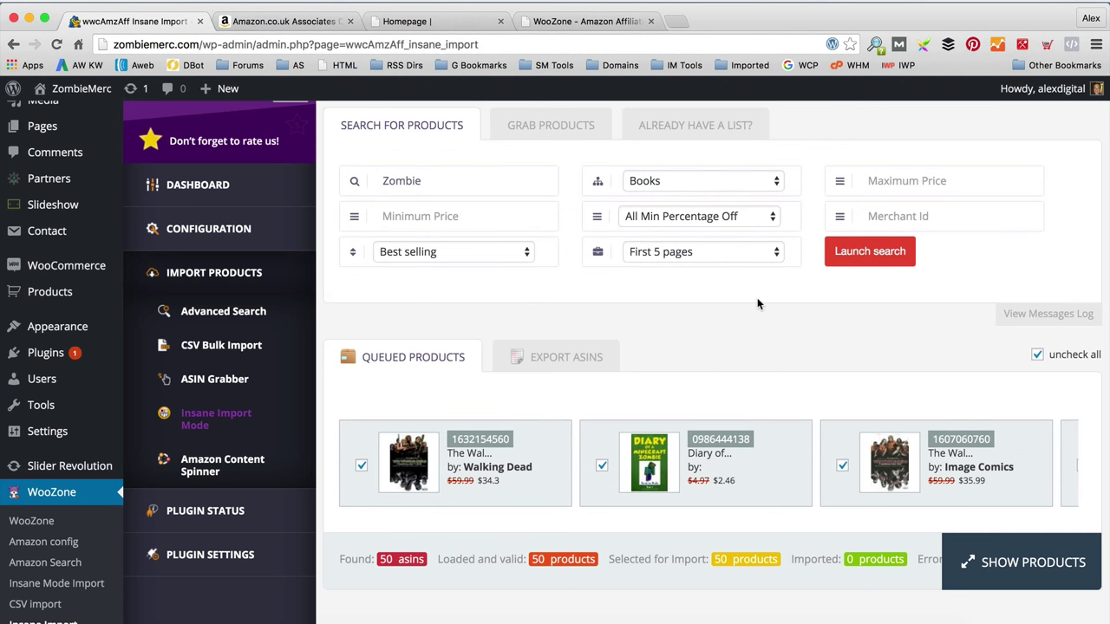
scroll(757, 297, down, 3)
scroll(645, 373, right, 5)
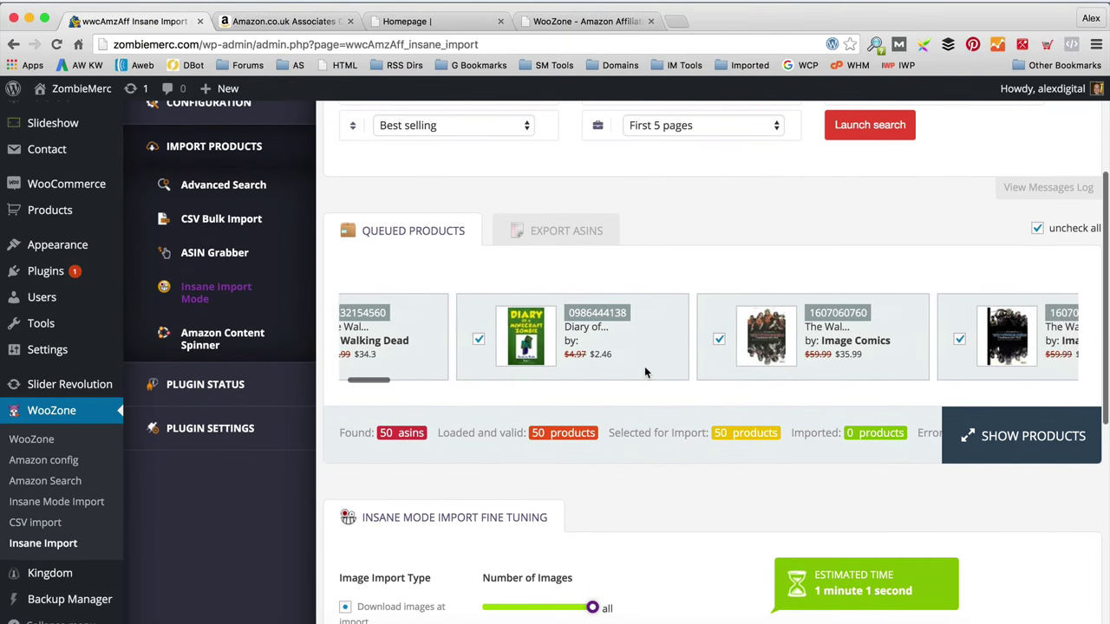
scroll(644, 372, right, 3)
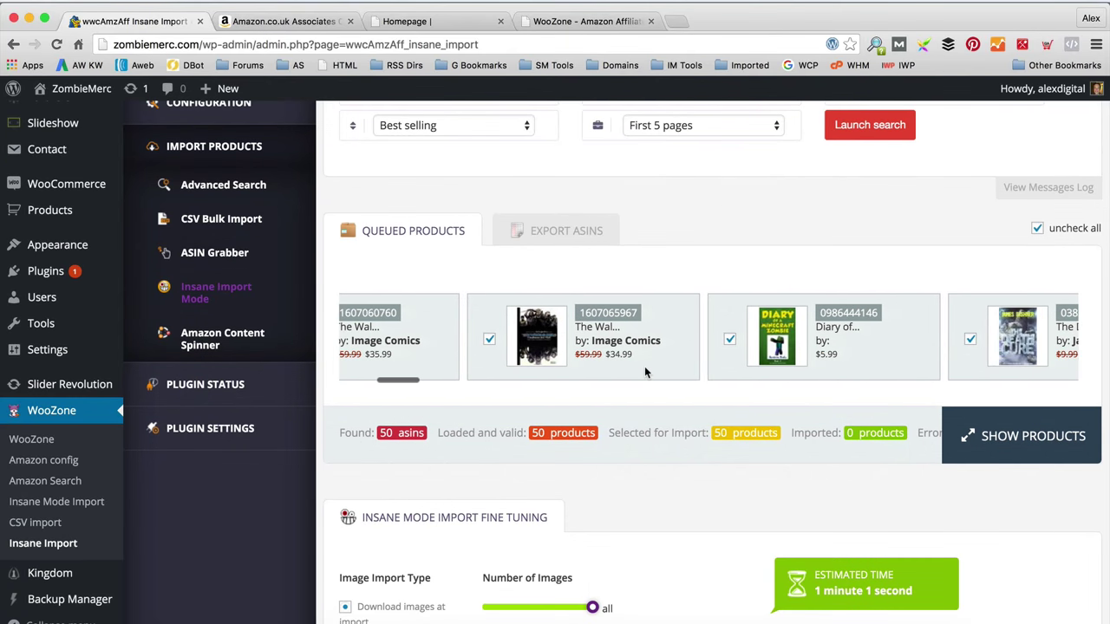
scroll(644, 373, right, 3)
scroll(647, 372, down, 4)
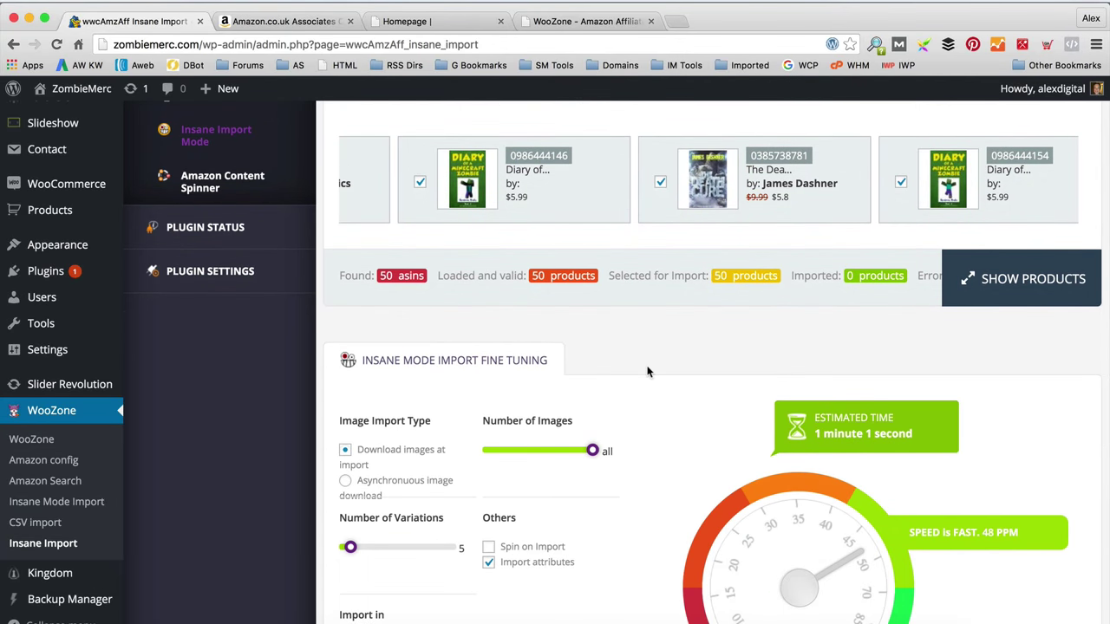
scroll(646, 371, down, 2)
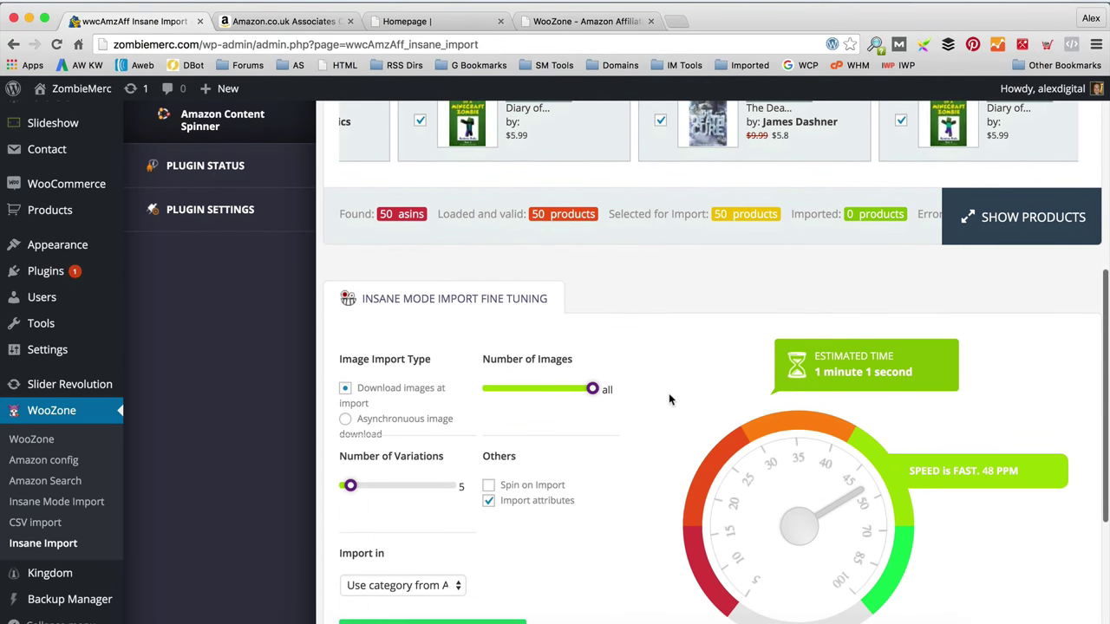
scroll(648, 398, down, 1)
scroll(644, 382, down, 2)
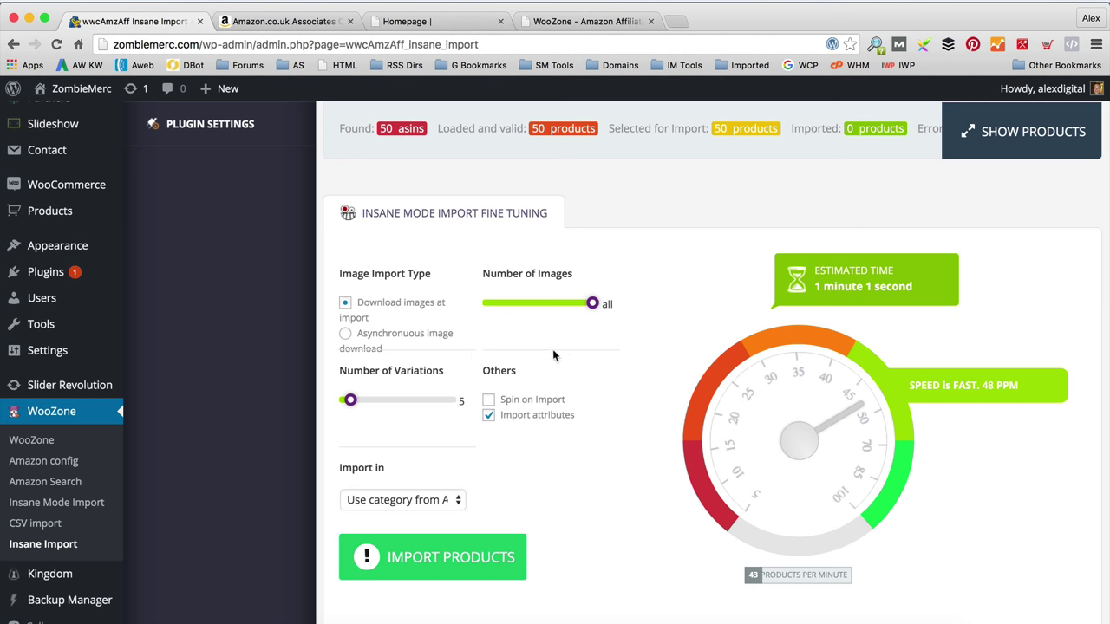
scroll(566, 356, down, 1)
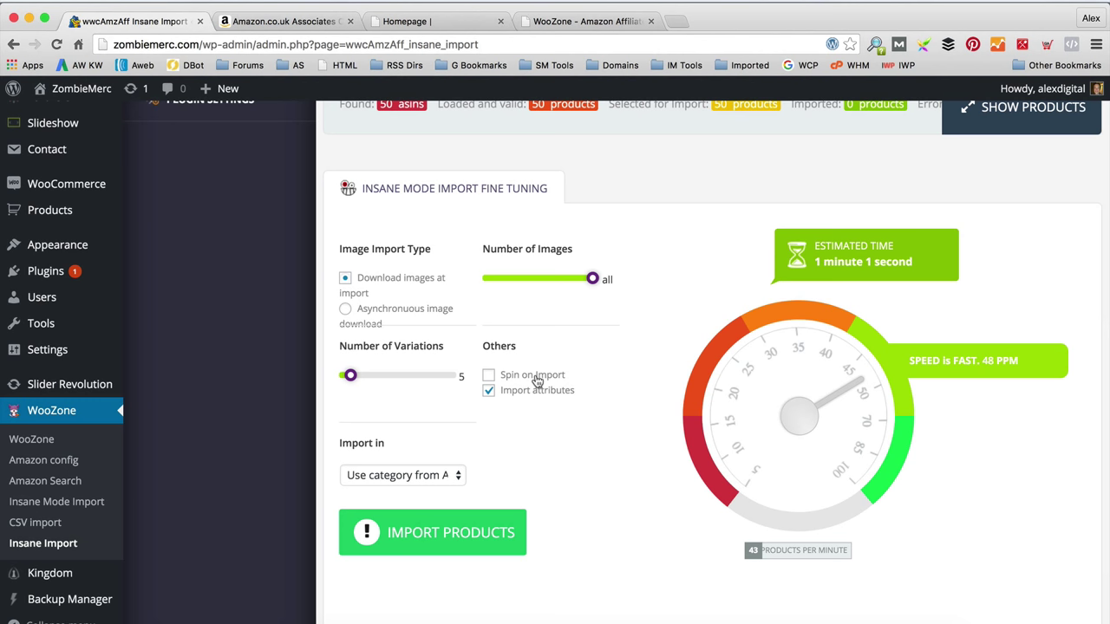
Step: Enable spin on import and set the import destination category to Books
click(535, 378)
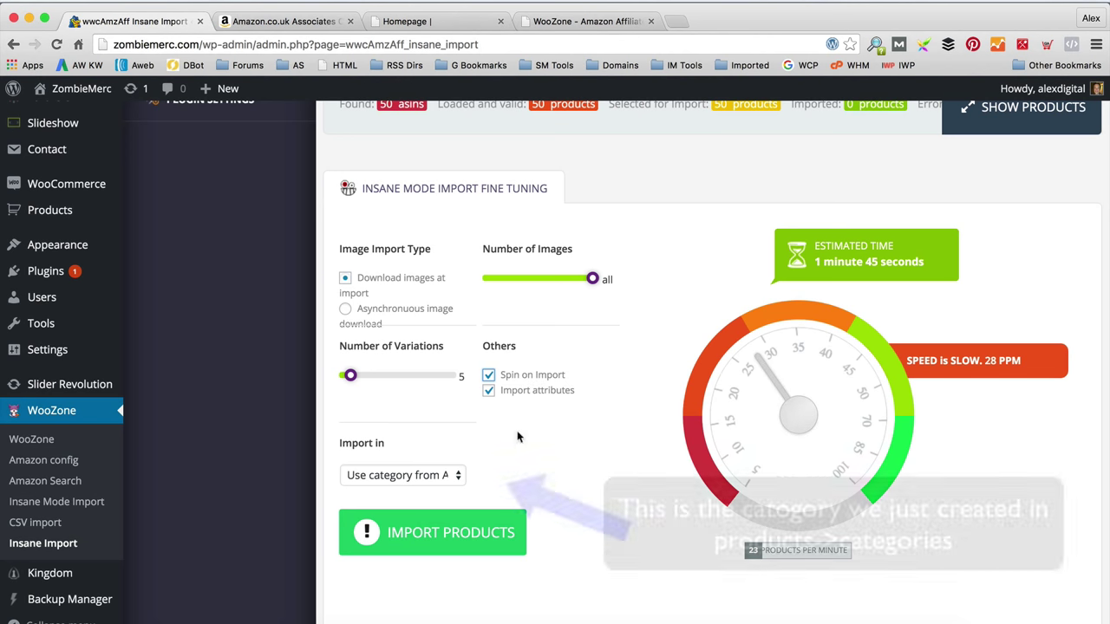
scroll(485, 457, up, 1)
click(440, 479)
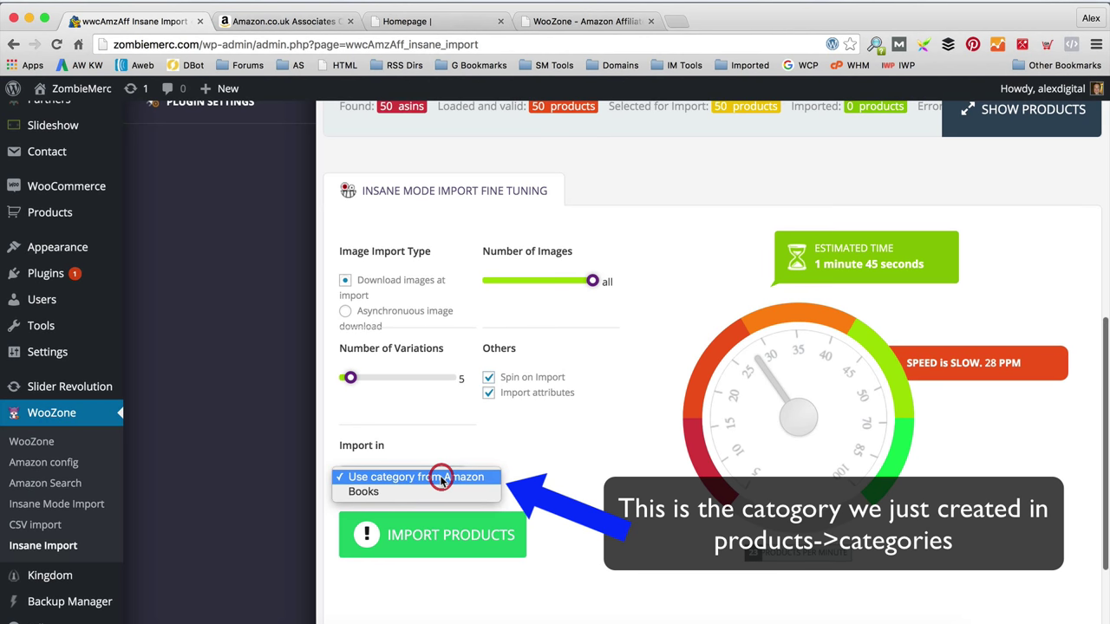
click(416, 491)
Step: Review the fine-tuning settings and attempt to start the product import
scroll(609, 492, up, 3)
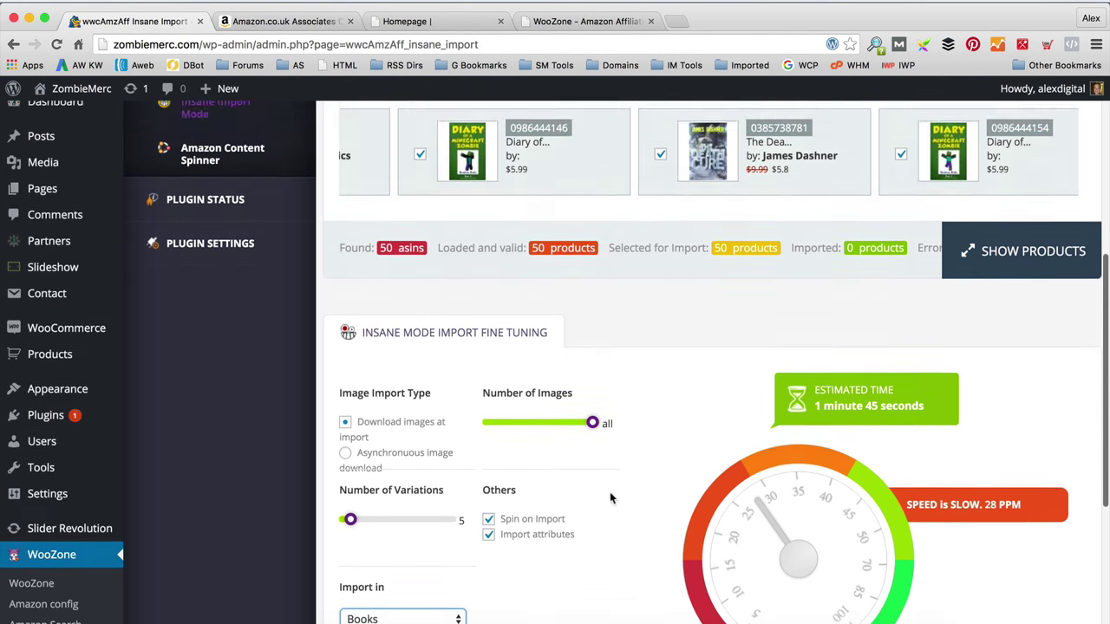
scroll(609, 492, down, 1)
scroll(584, 529, up, 4)
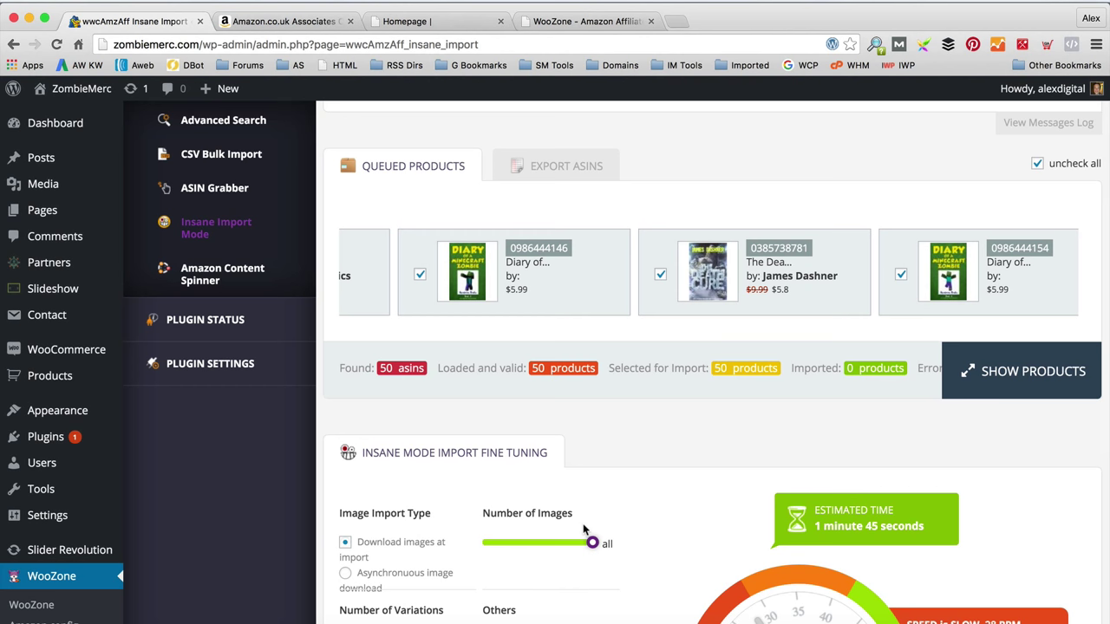
scroll(678, 392, down, 6)
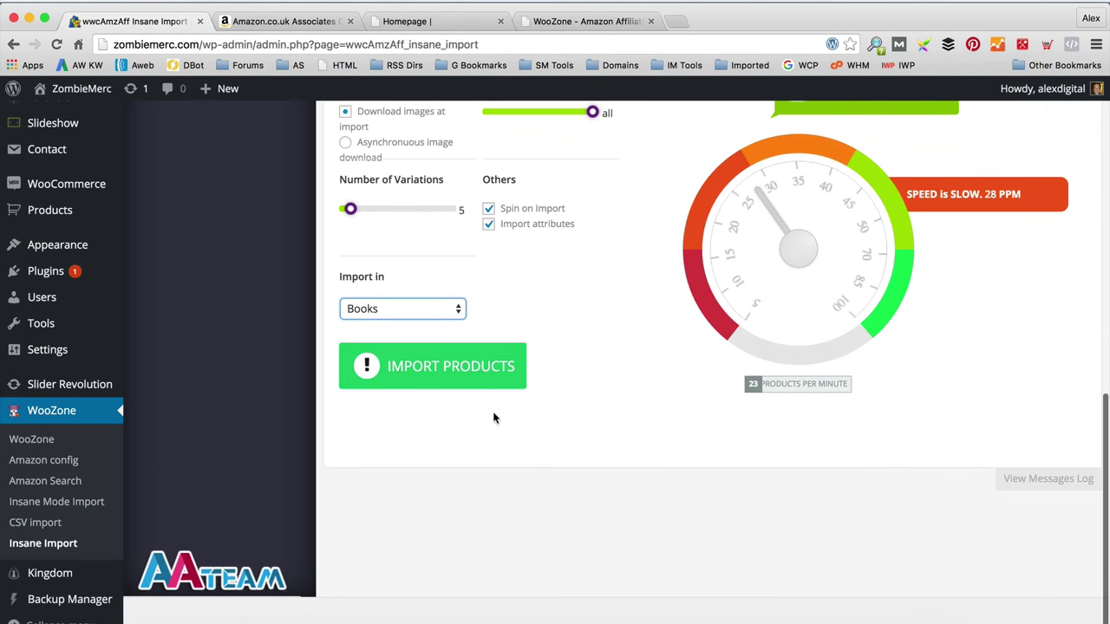
click(486, 392)
scroll(616, 396, up, 2)
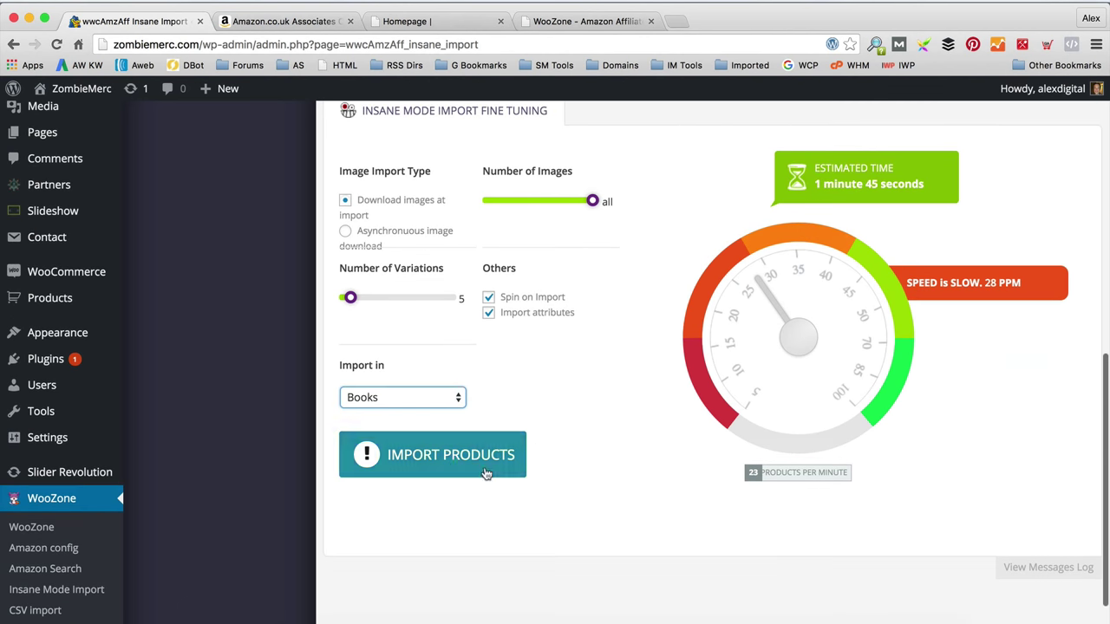
Step: Import the 50 queued products and wait until all 127 images finish at 100%
click(487, 473)
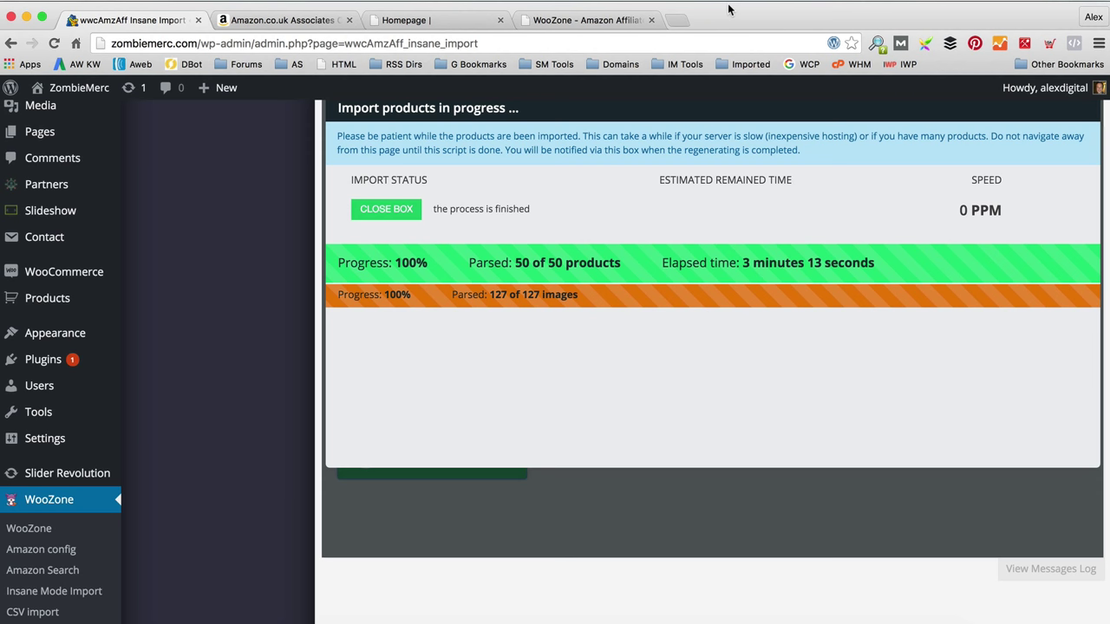
scroll(754, 137, down, 2)
scroll(750, 200, up, 5)
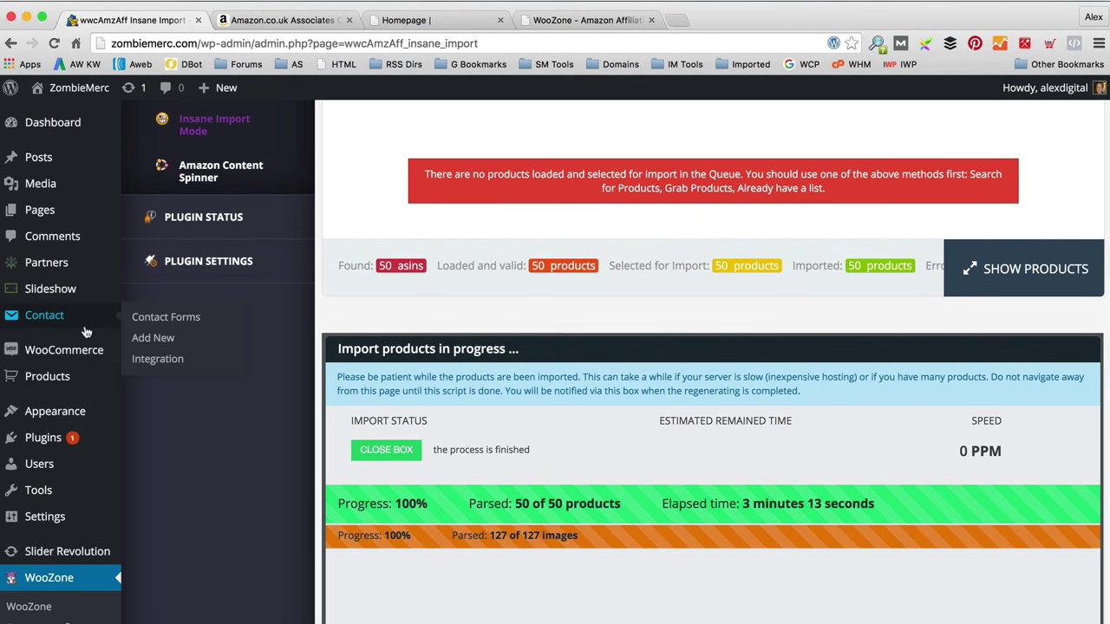
mouse_move(68, 420)
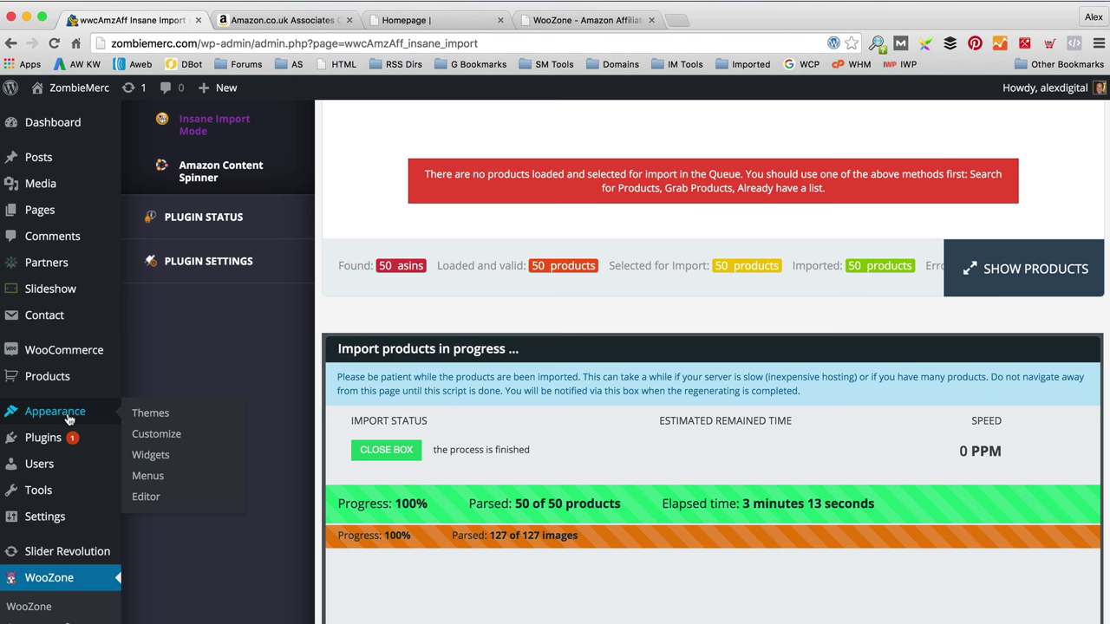
Step: Create a menu named 'Main menu' and assign it to Main Navigation
click(157, 479)
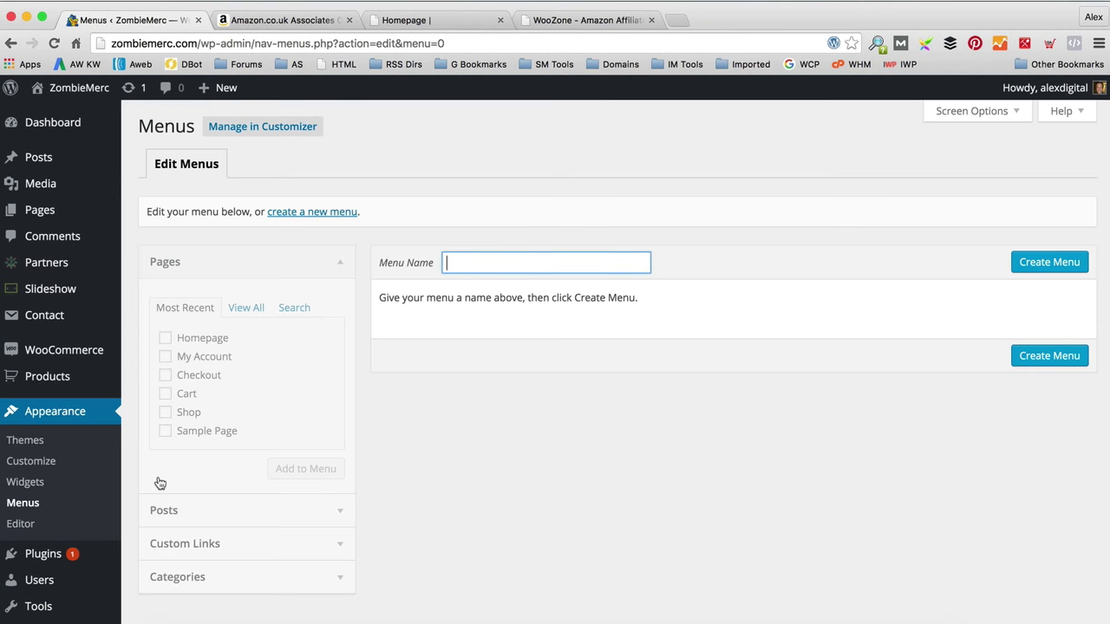
text(Main)
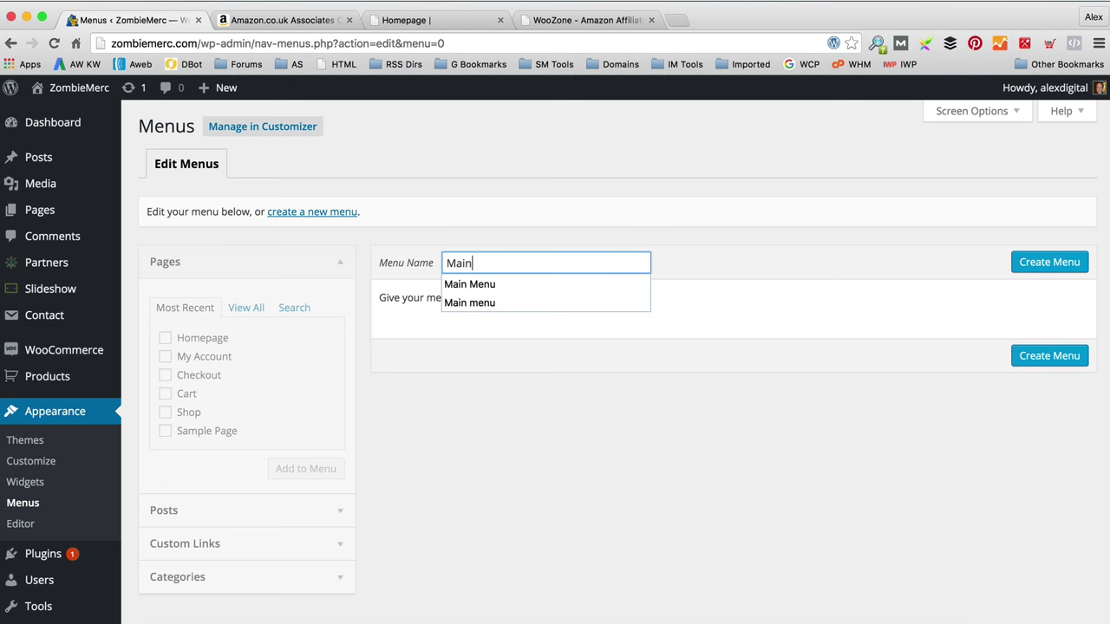
text( menu)
click(797, 297)
click(1024, 262)
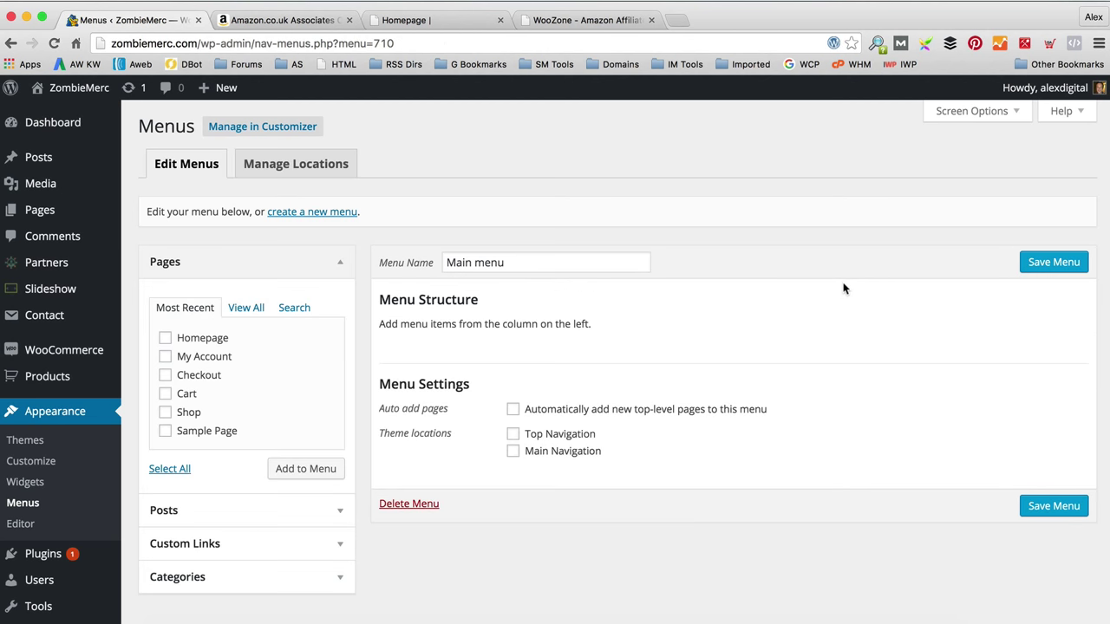
scroll(807, 313, down, 1)
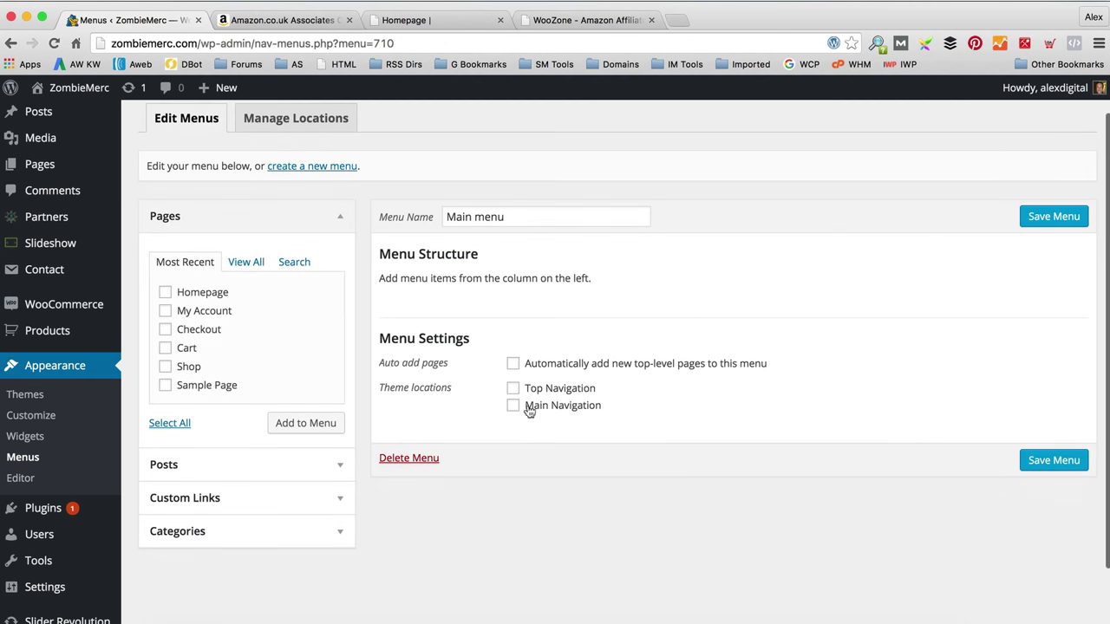
click(513, 405)
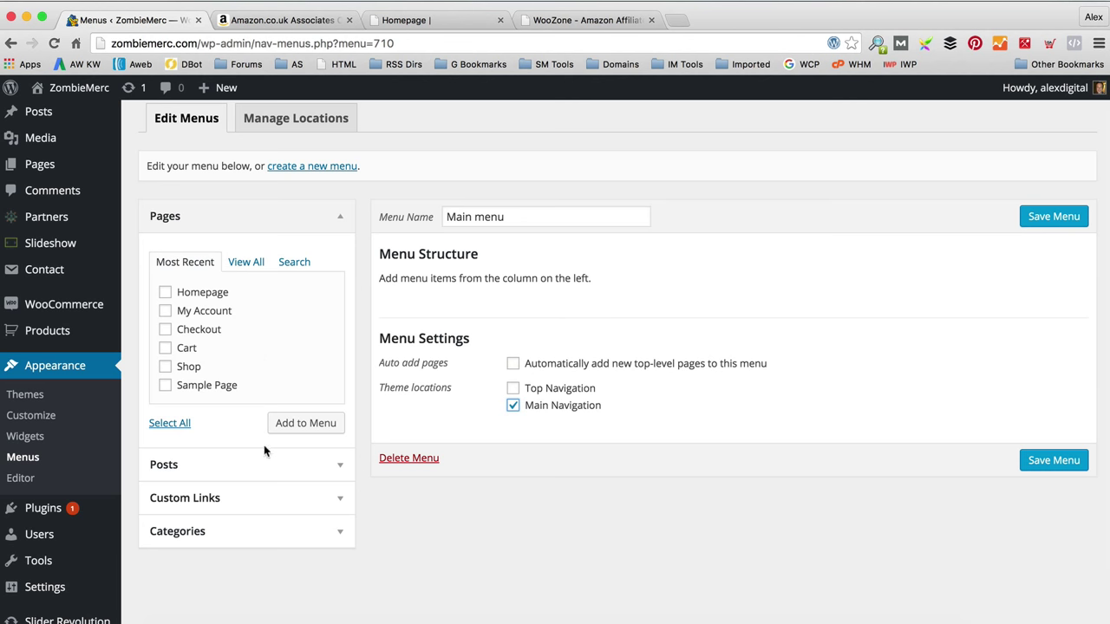
Step: Enable Product Categories in Screen Options so categories can be added to menus
scroll(264, 445, down, 1)
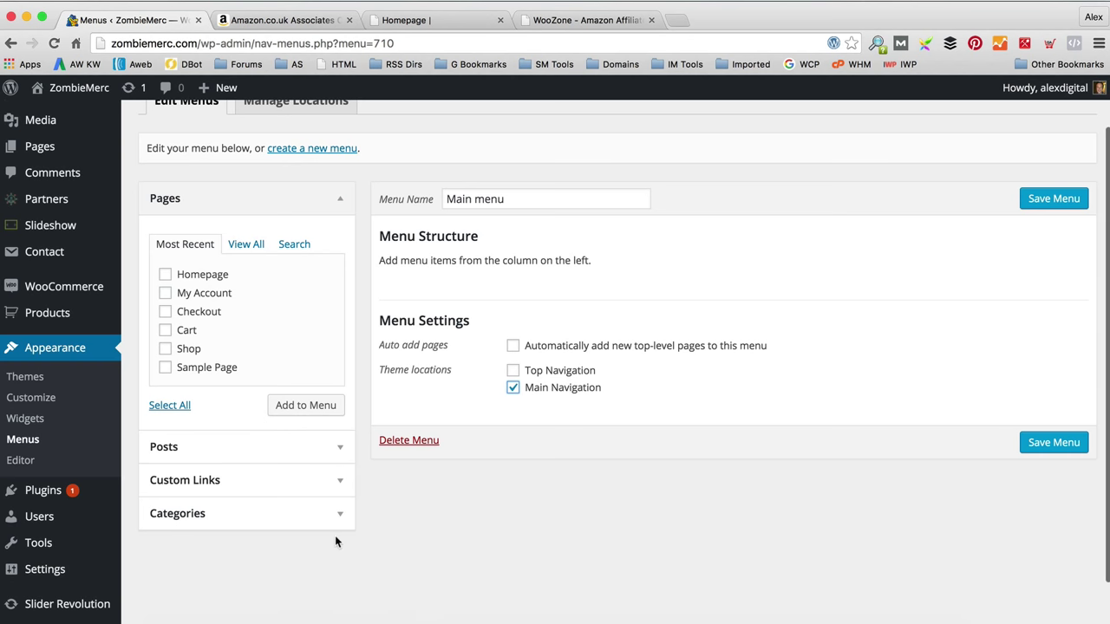
scroll(335, 535, up, 4)
click(977, 112)
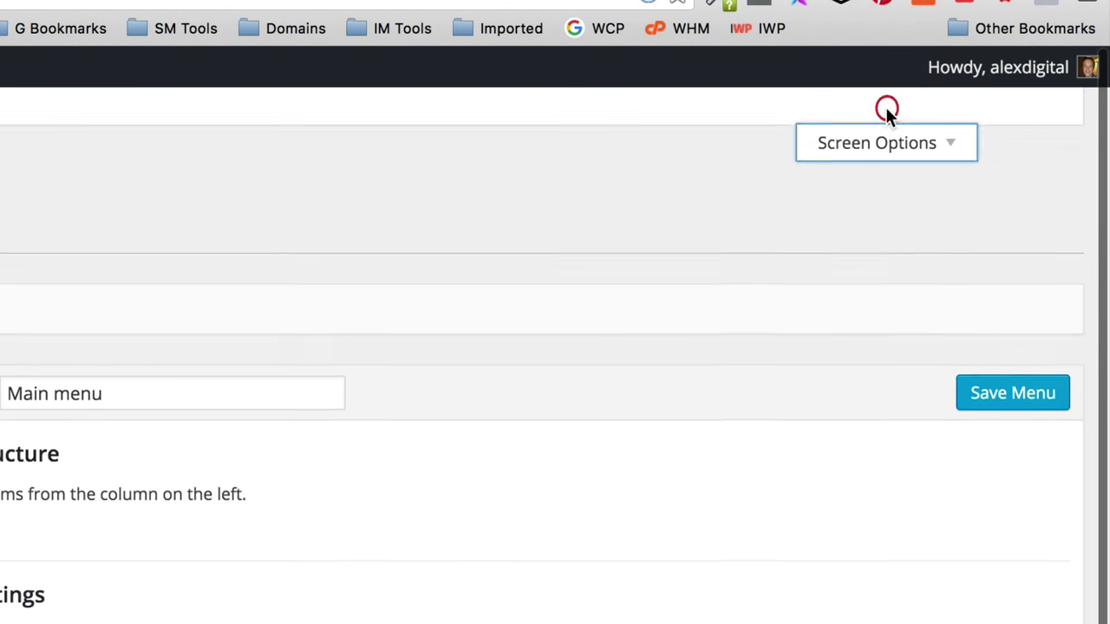
click(239, 161)
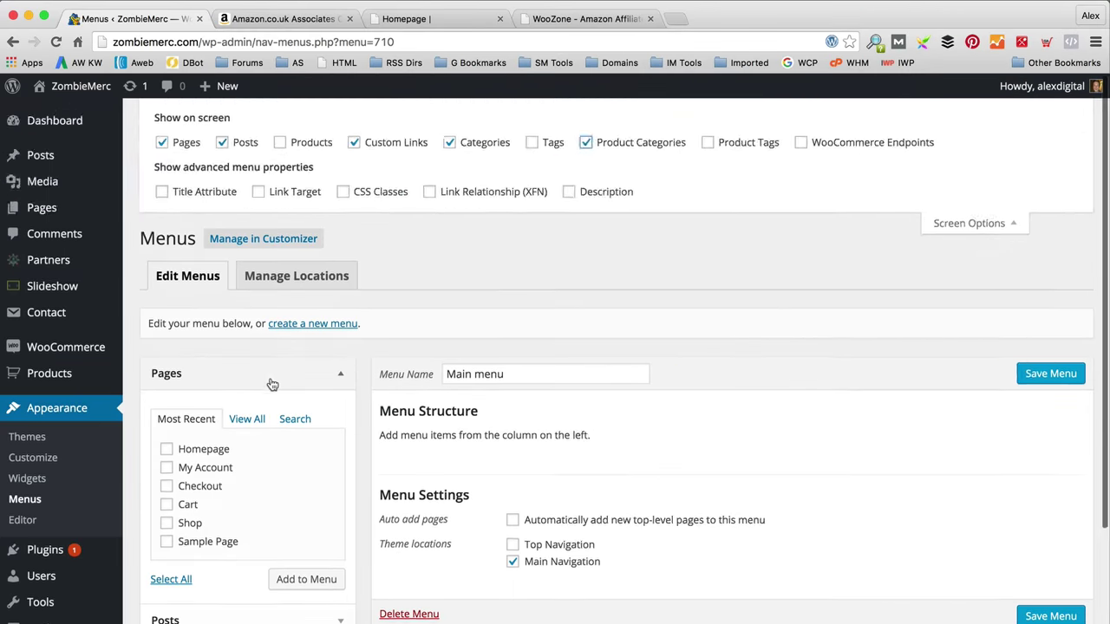
scroll(273, 384, down, 3)
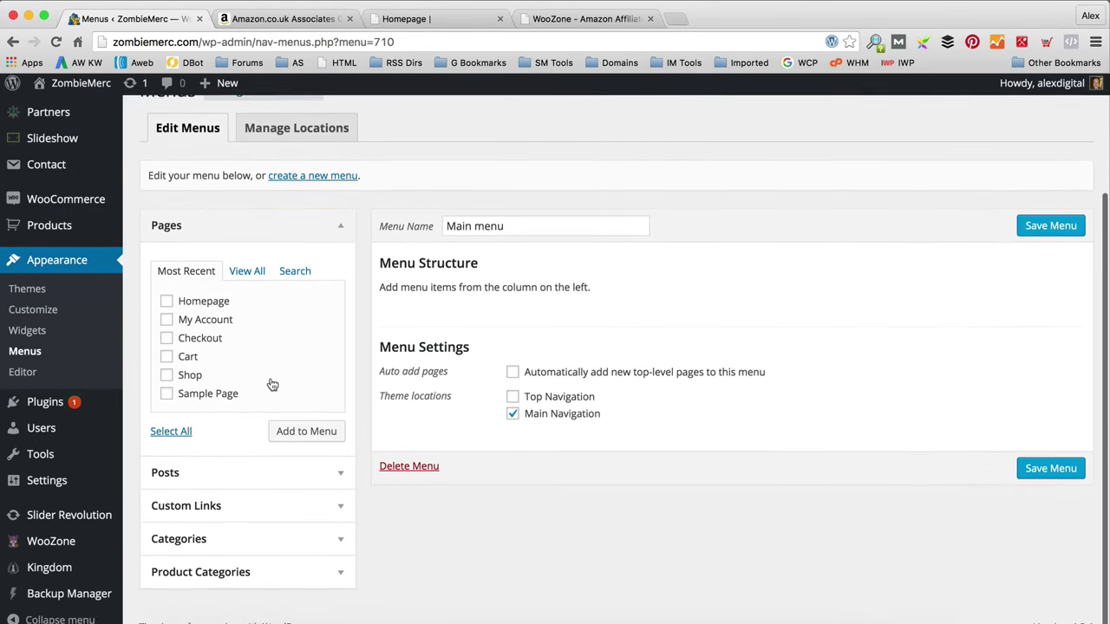
scroll(272, 384, up, 3)
scroll(273, 385, down, 3)
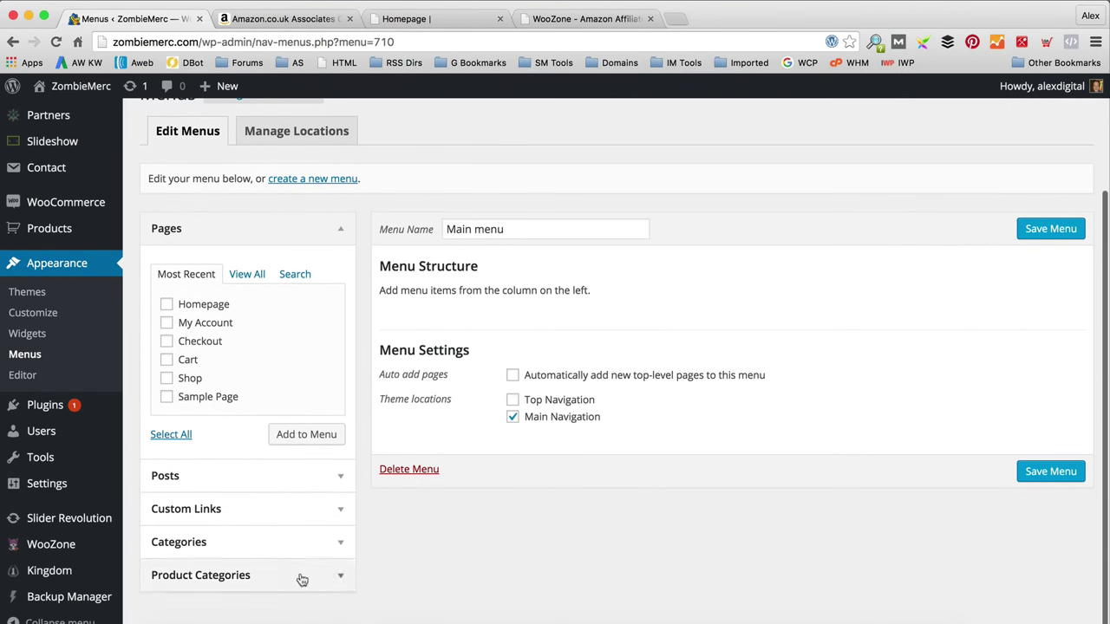
Step: Add the Books category to Main menu, save it, and view the live site
click(334, 583)
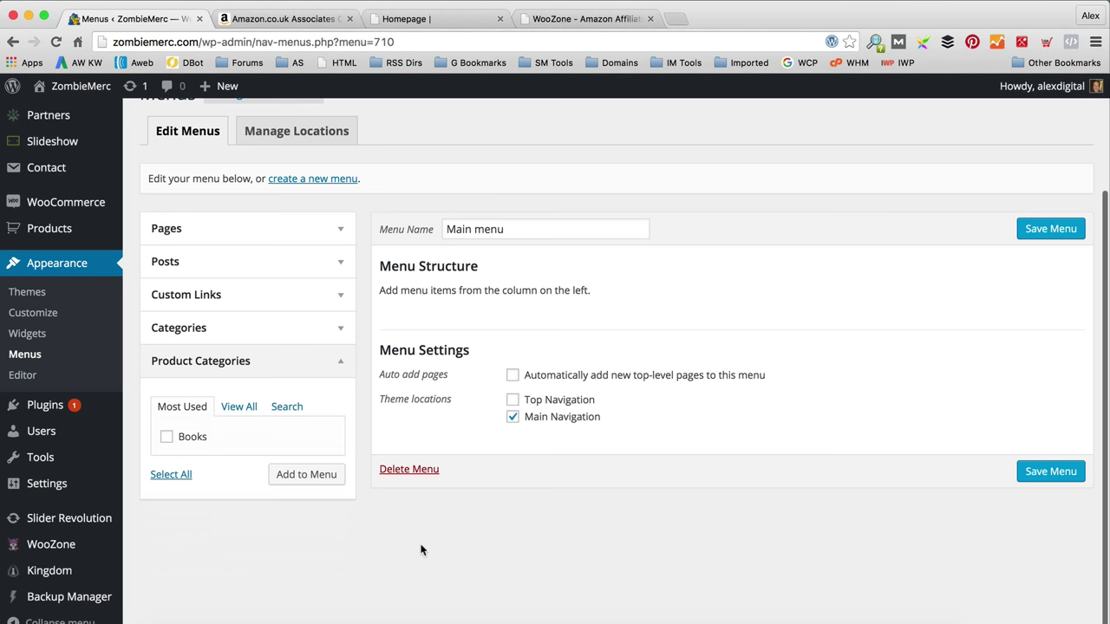
click(167, 439)
click(310, 477)
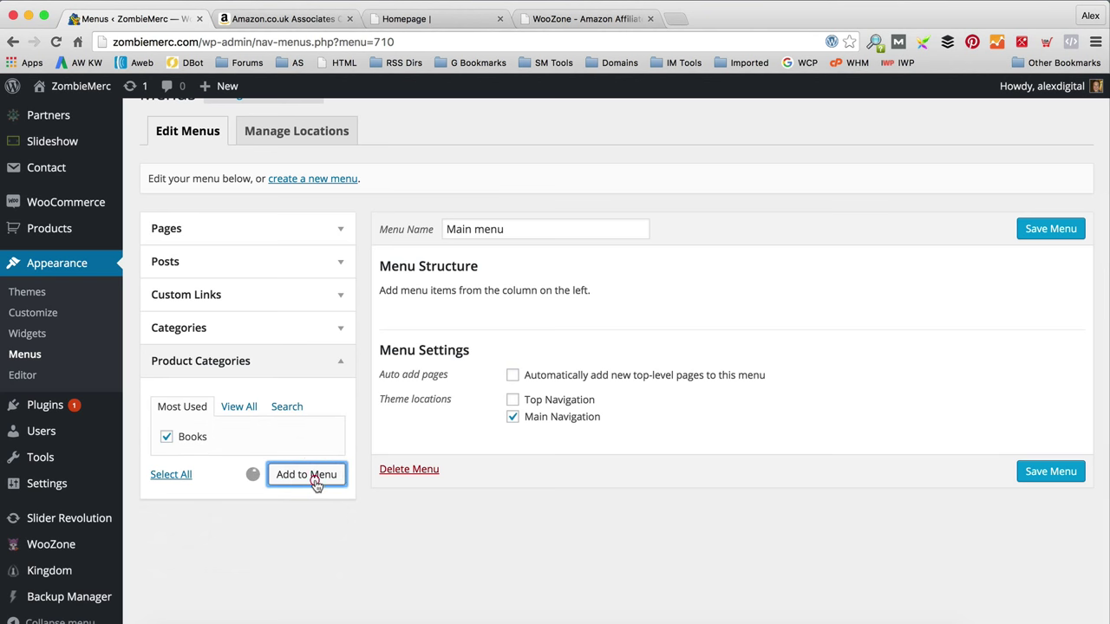
click(1061, 239)
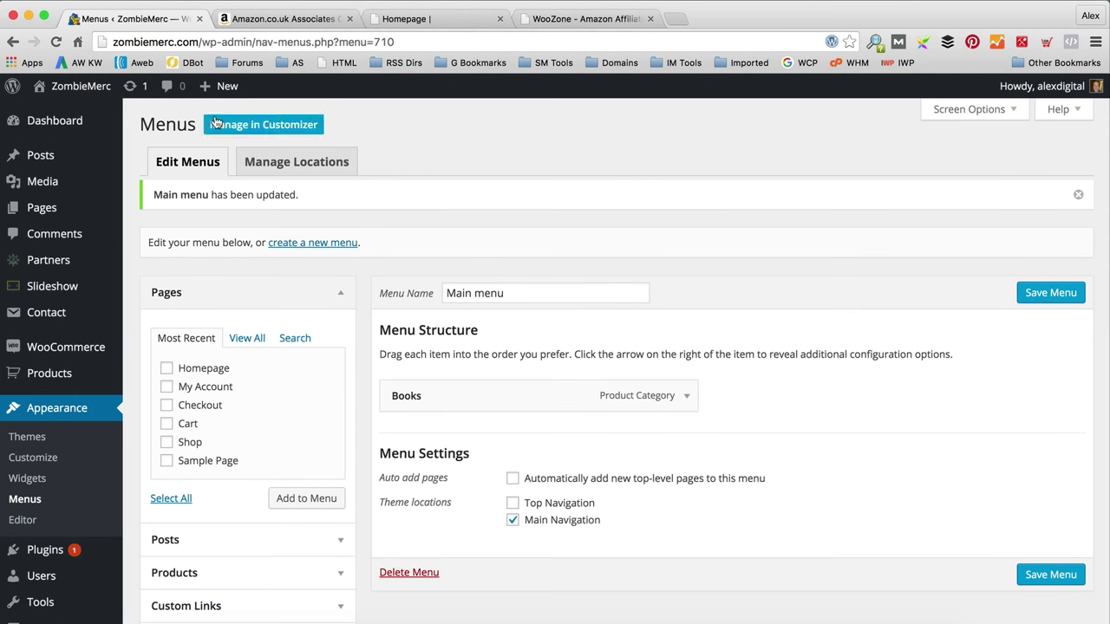
mouse_move(70, 86)
click(67, 114)
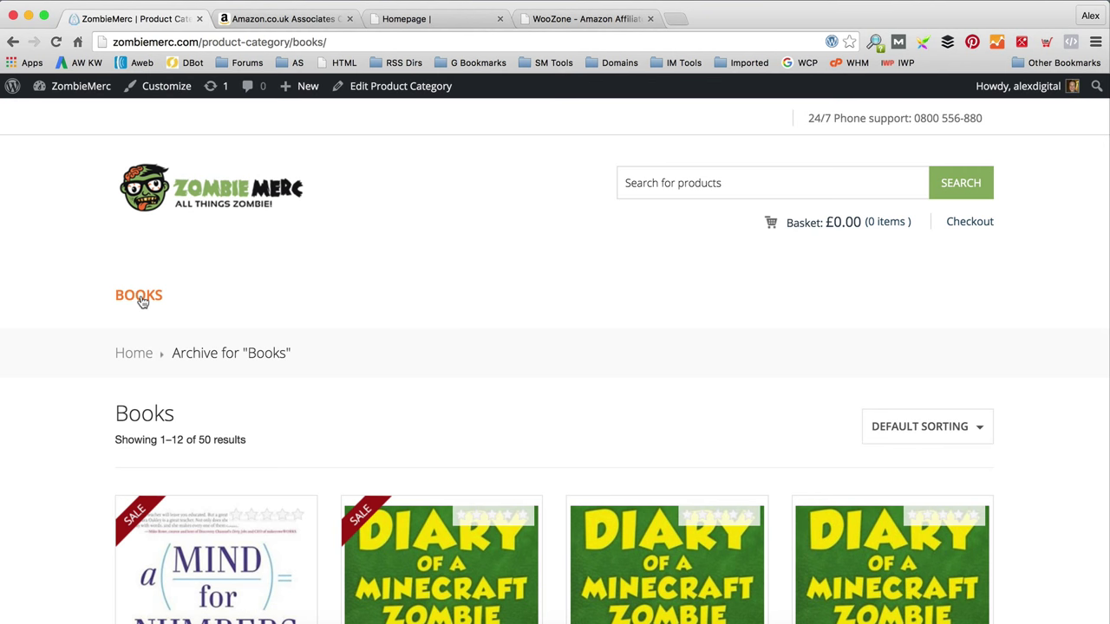
scroll(367, 305, down, 5)
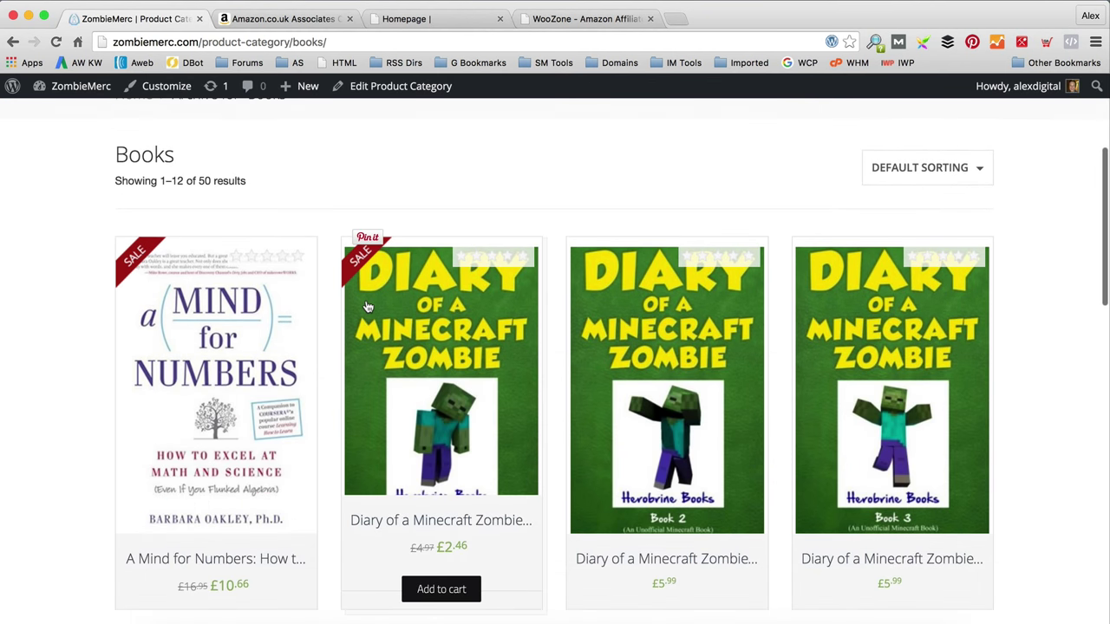
scroll(367, 307, down, 5)
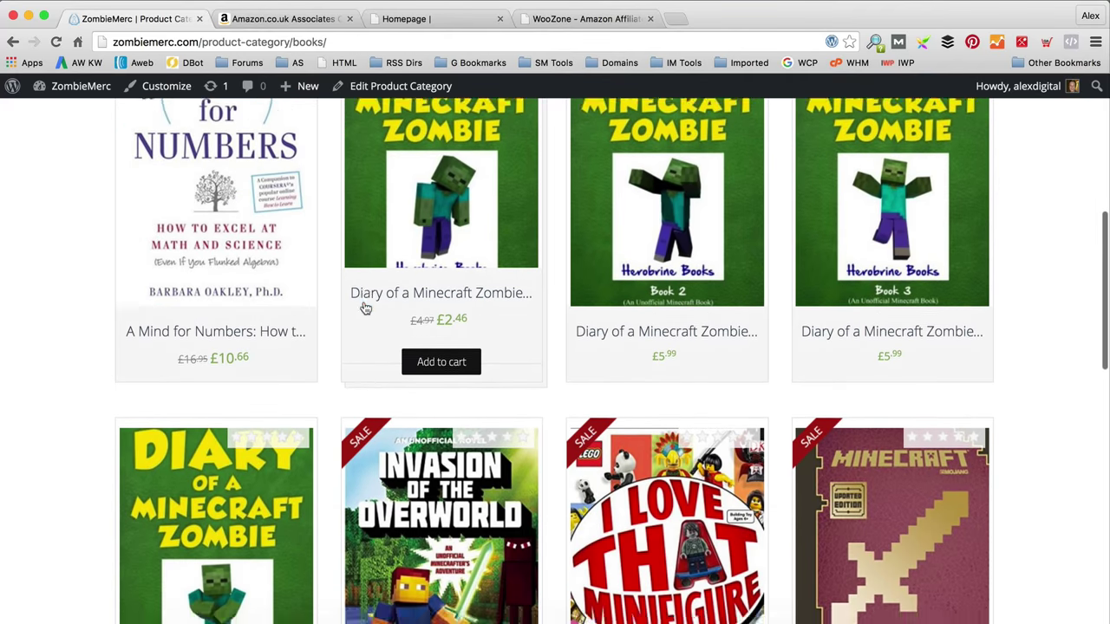
scroll(365, 308, down, 8)
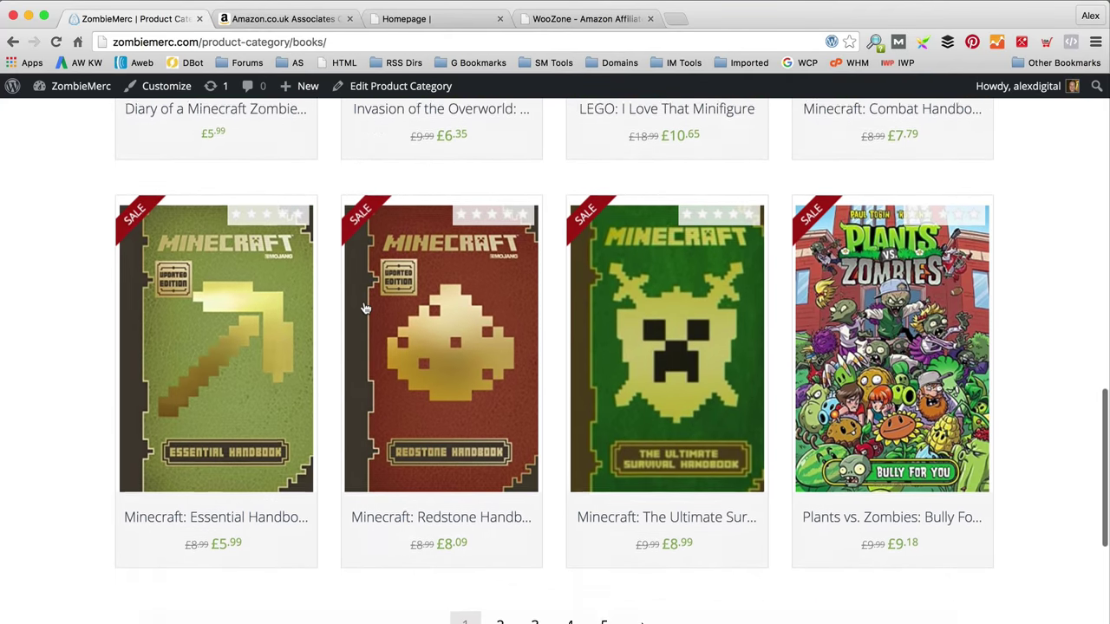
scroll(365, 308, up, 12)
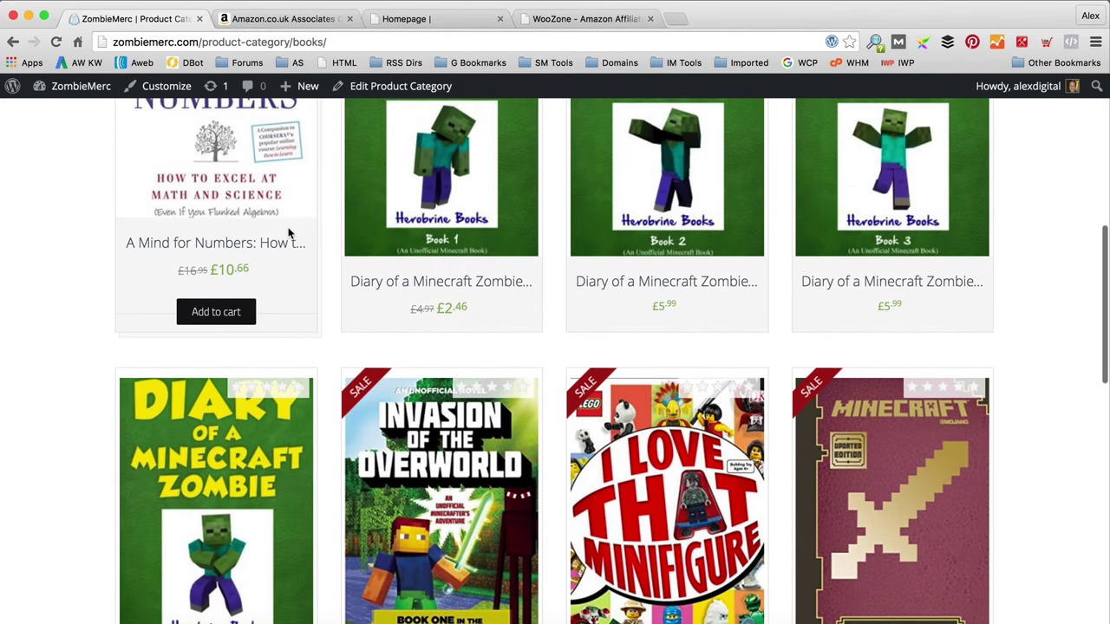
scroll(407, 266, down, 4)
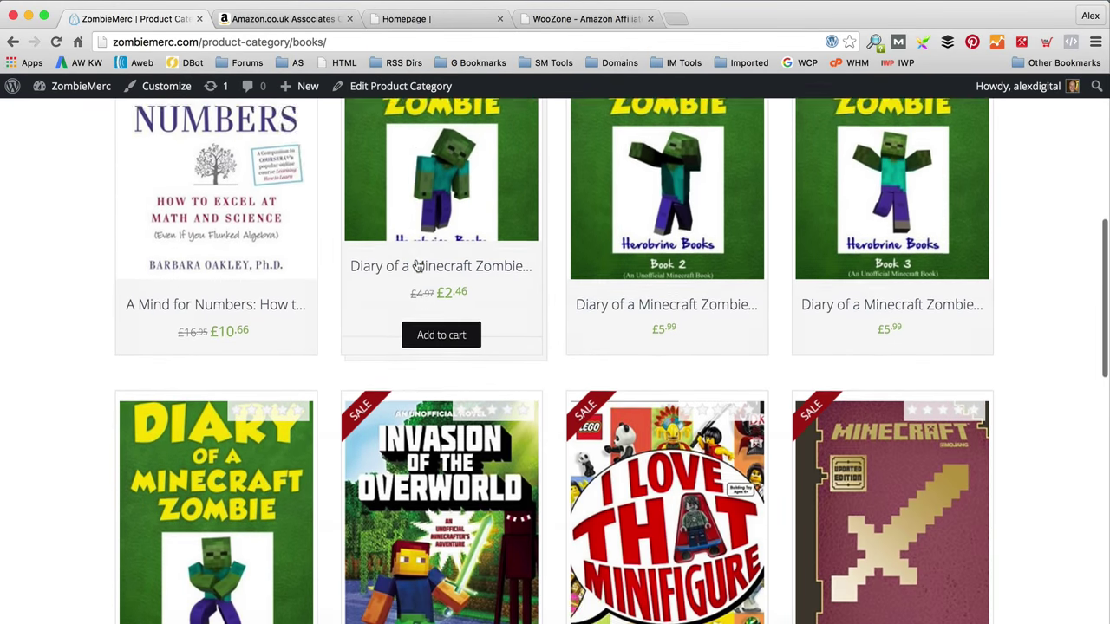
scroll(417, 265, up, 4)
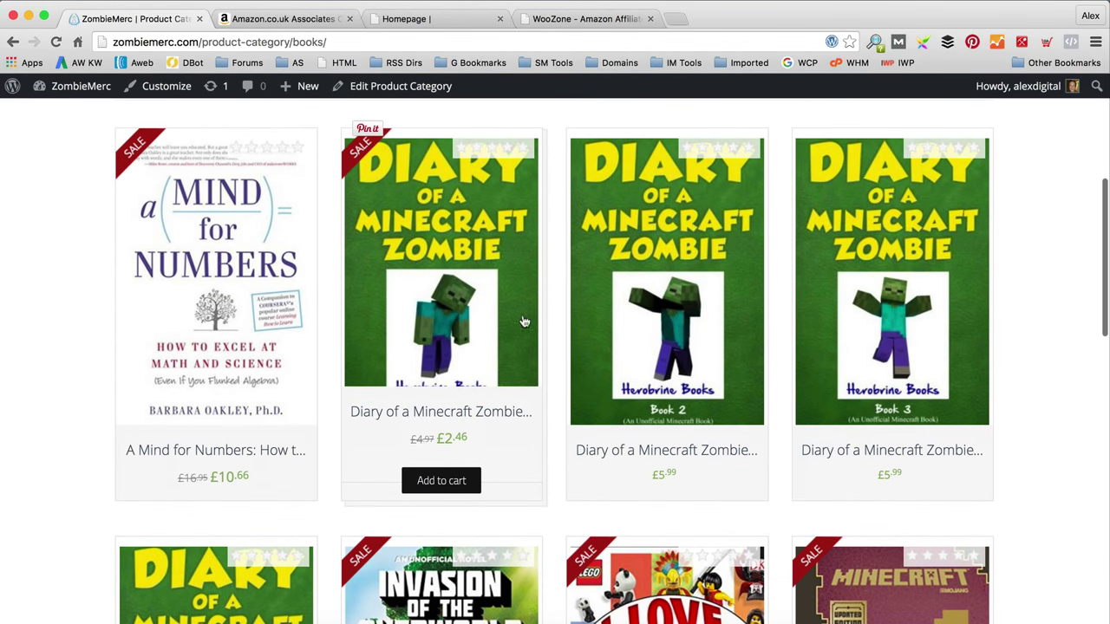
click(490, 285)
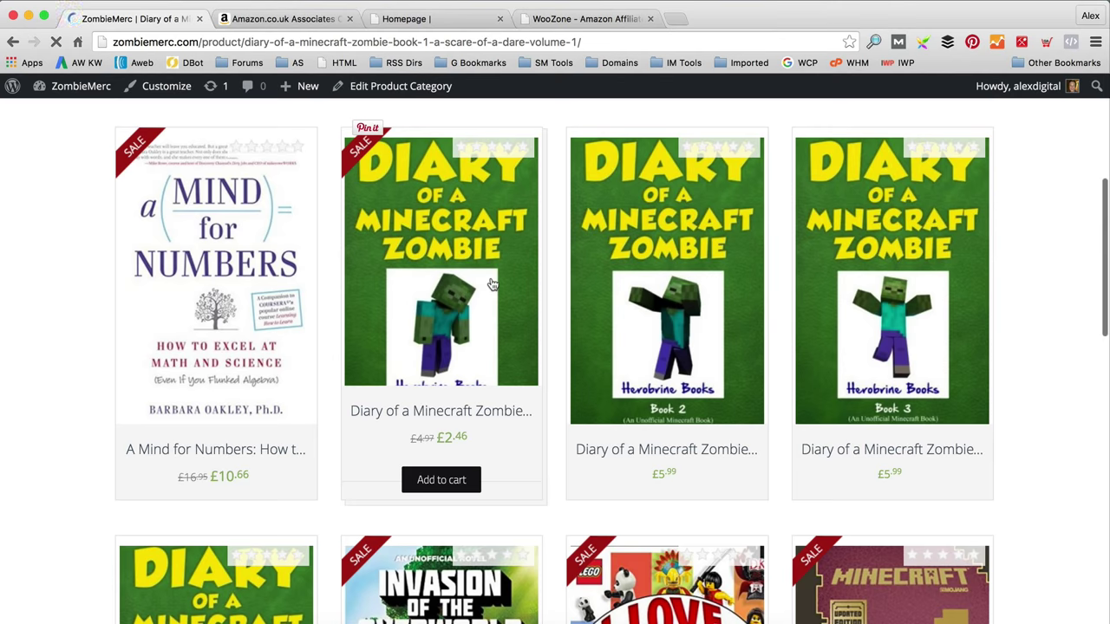
scroll(491, 284, down, 3)
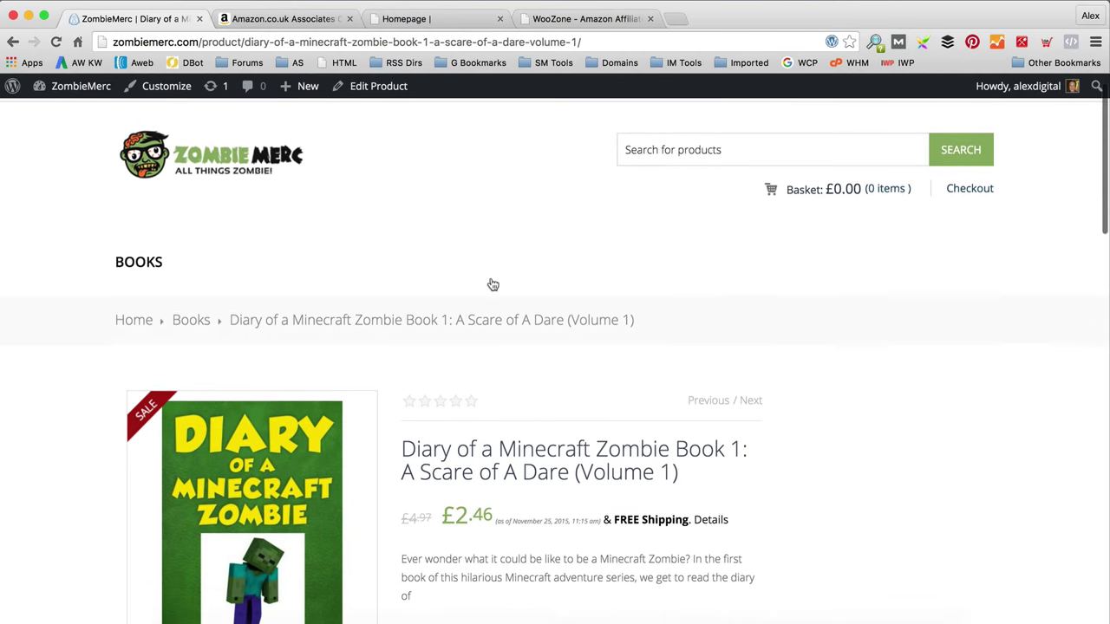
scroll(492, 285, down, 5)
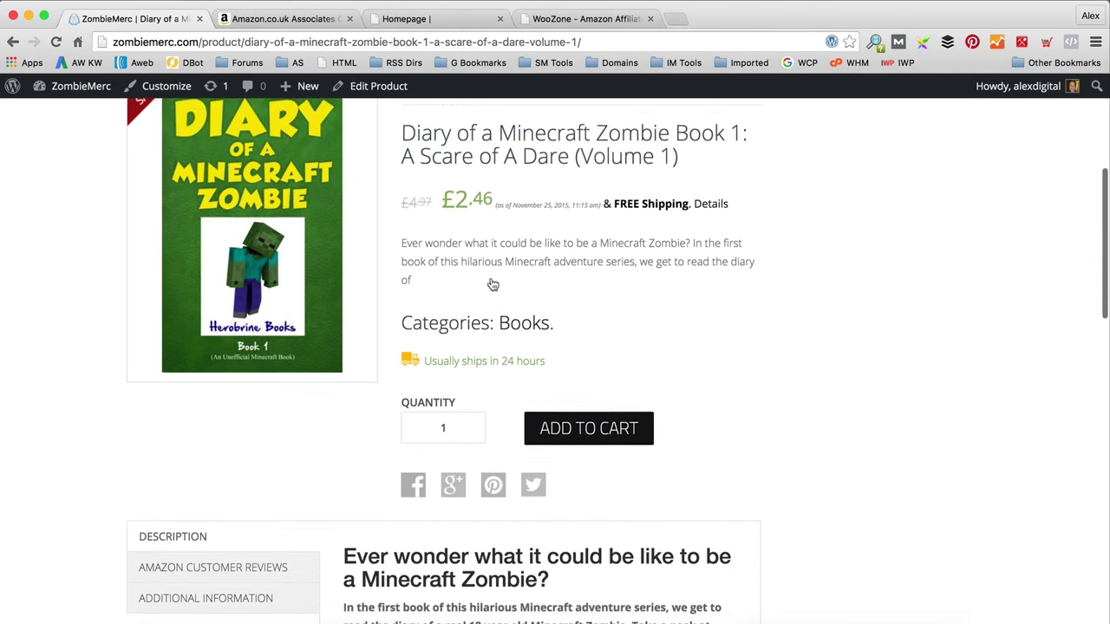
scroll(491, 284, down, 8)
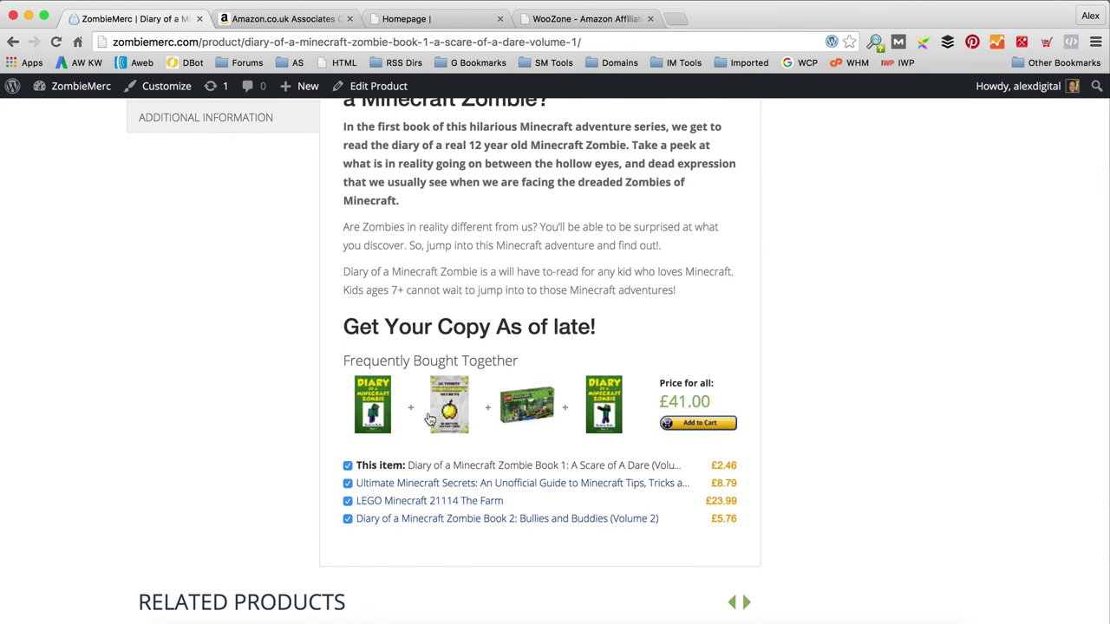
scroll(479, 344, down, 2)
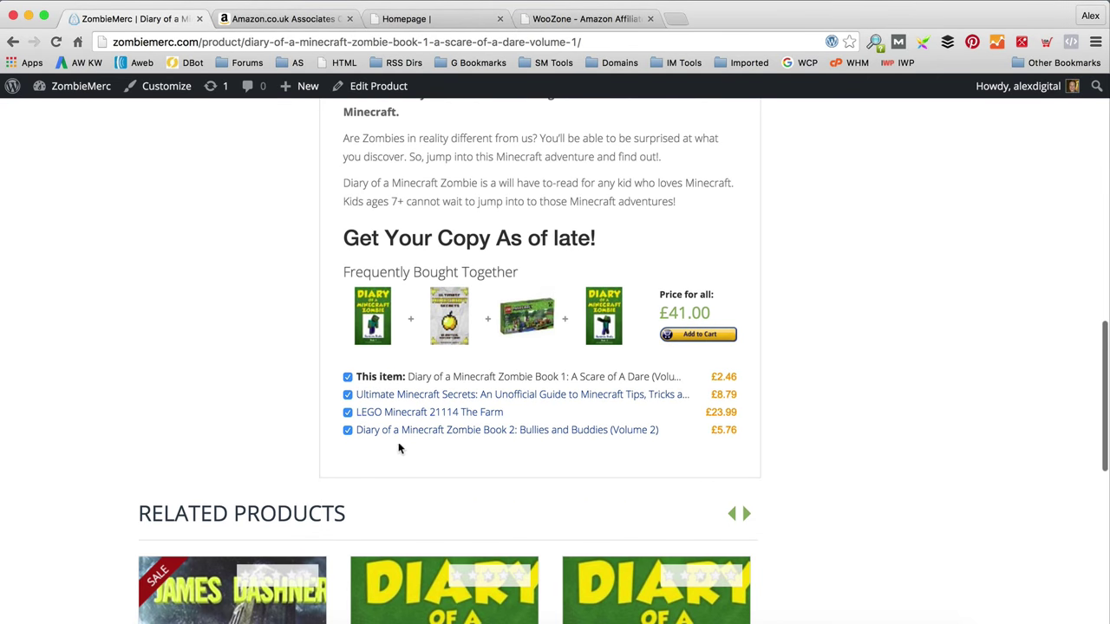
scroll(397, 298, up, 1)
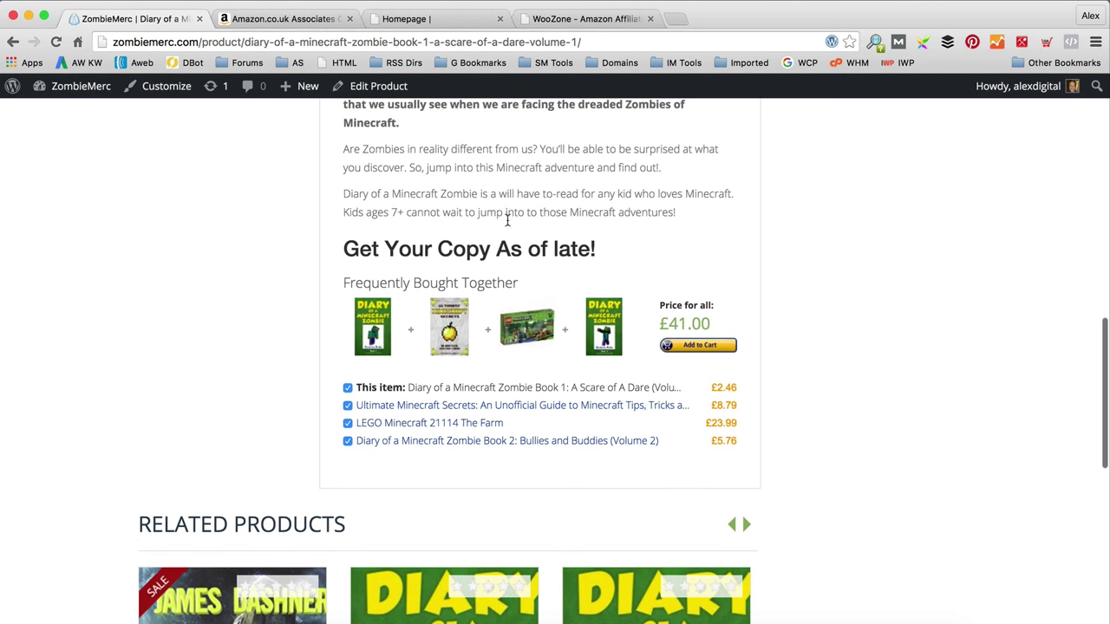
scroll(481, 387, down, 9)
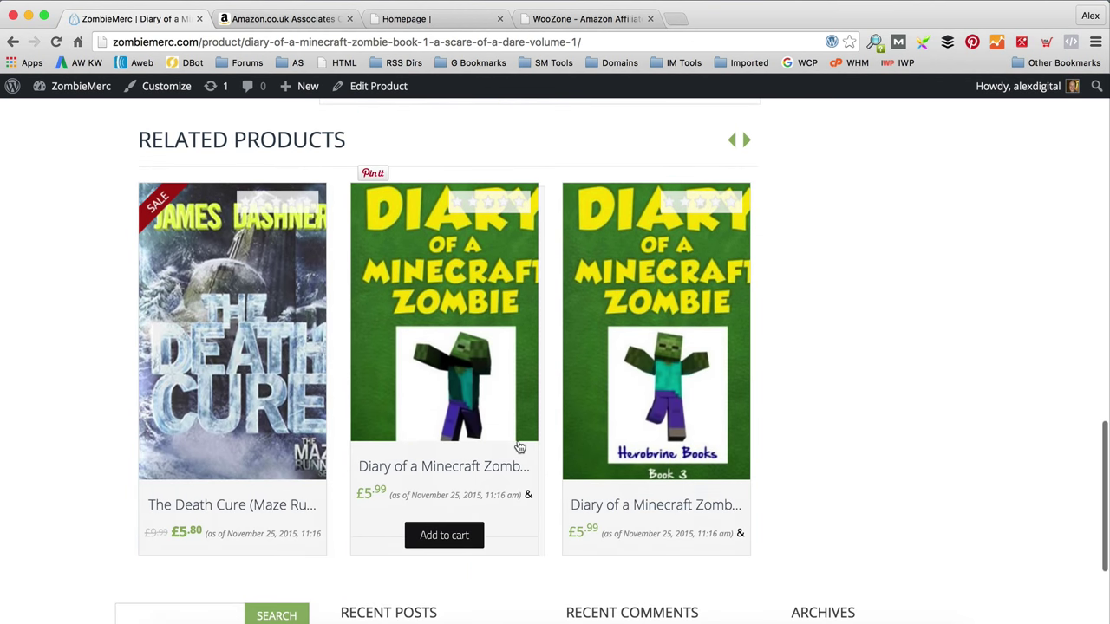
scroll(517, 445, up, 13)
scroll(517, 445, up, 10)
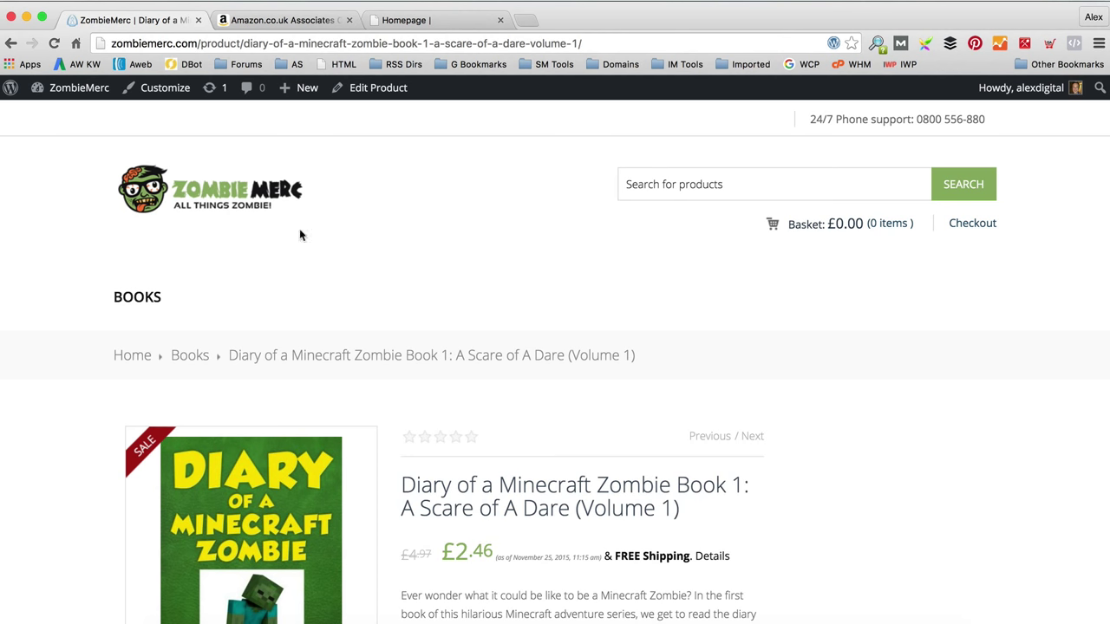
Step: Go to the Product Categories page under Products
mouse_move(47, 94)
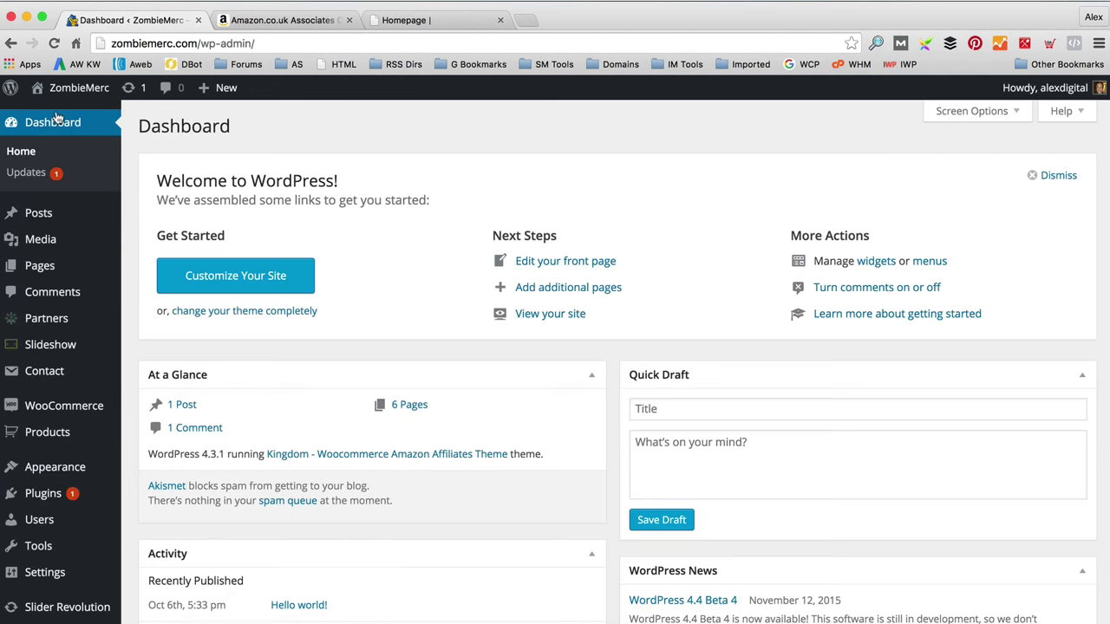
mouse_move(73, 433)
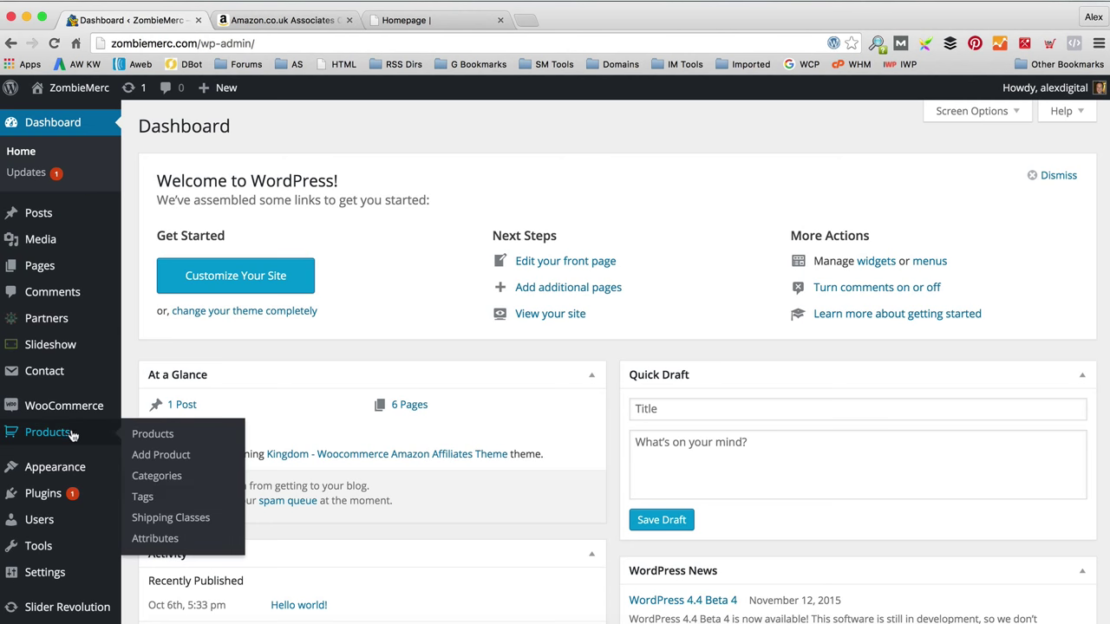
click(192, 477)
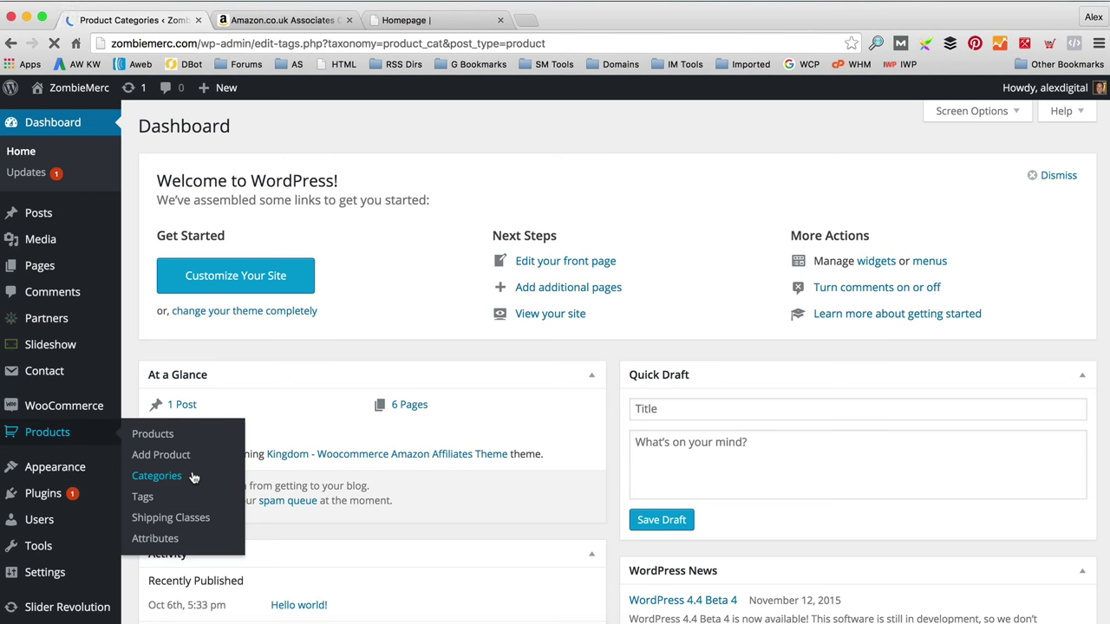
Step: Add a Video Games category (slug video-games) and check it beside Books' 50 products
text(Video Games)
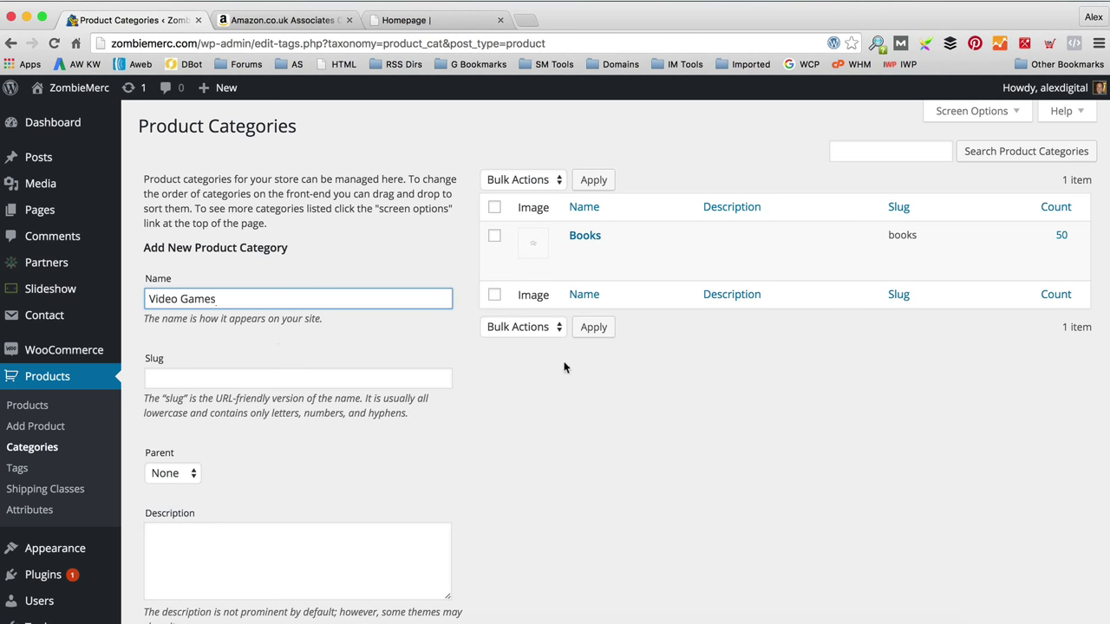
scroll(297, 461, down, 5)
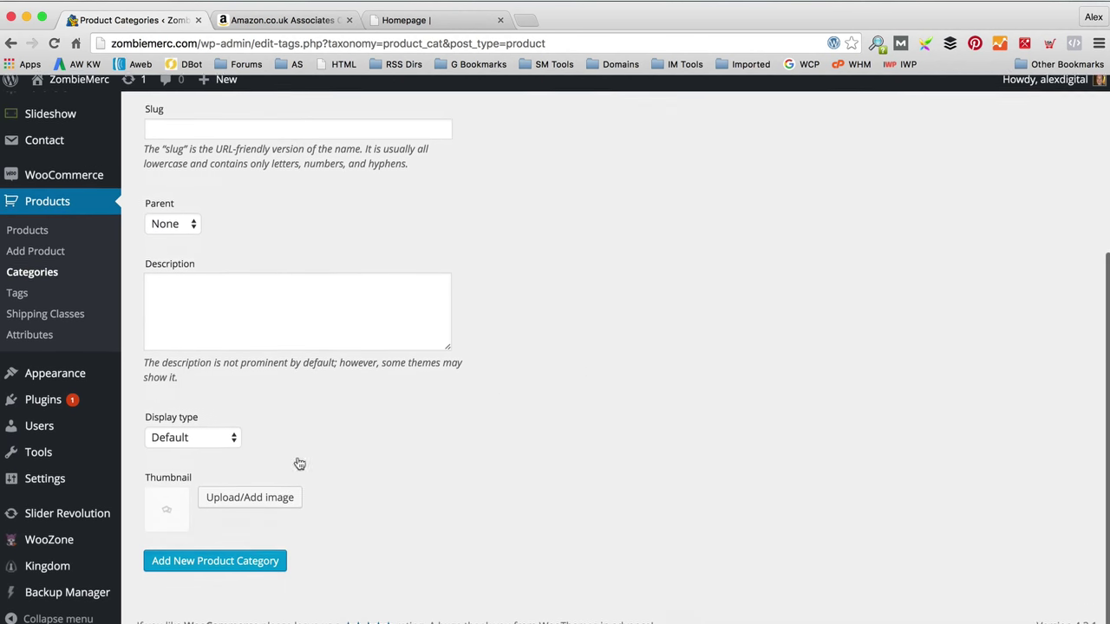
click(263, 555)
scroll(345, 489, up, 4)
scroll(345, 489, up, 2)
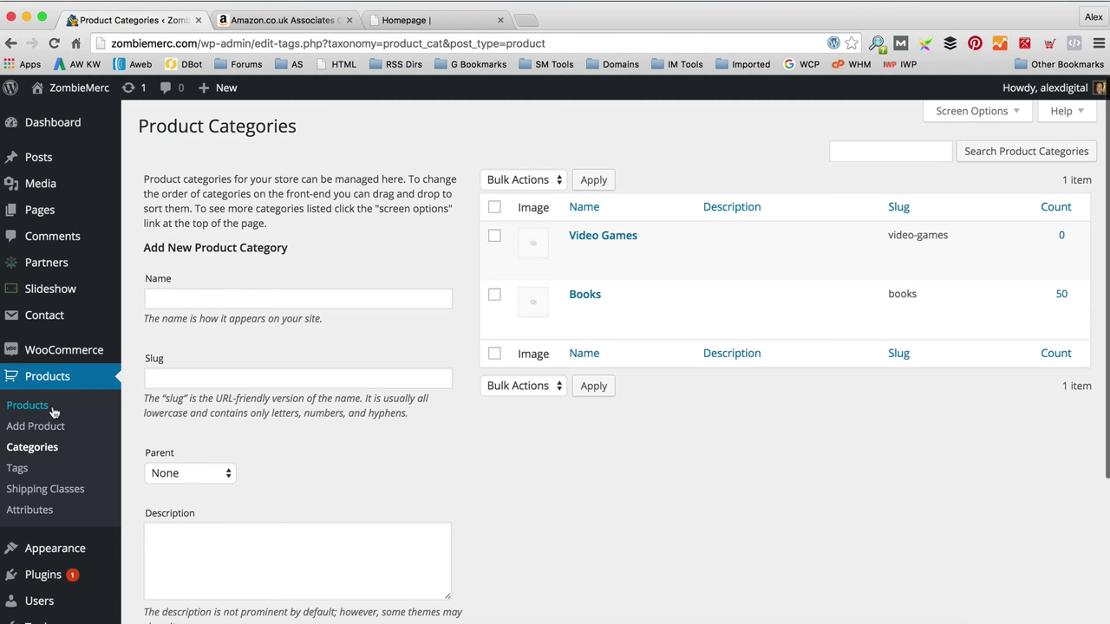
scroll(107, 411, down, 4)
scroll(745, 370, up, 3)
scroll(90, 353, down, 1)
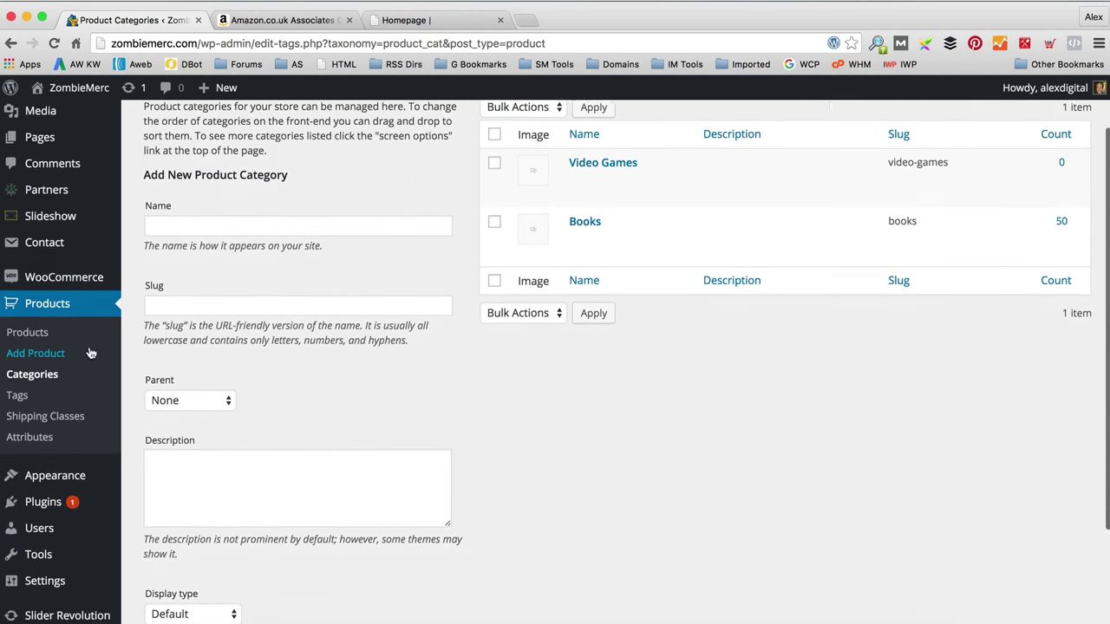
scroll(90, 353, down, 3)
mouse_move(63, 574)
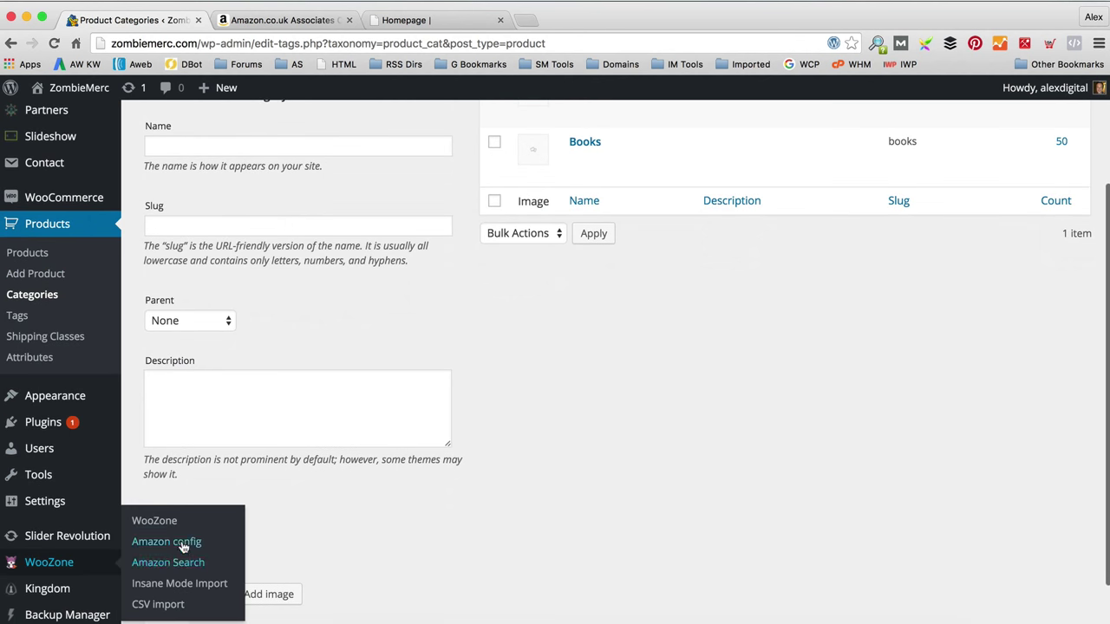
Step: On Insane Mode Import, enter keyword 'Zombie' limited to the Video Games category
click(192, 590)
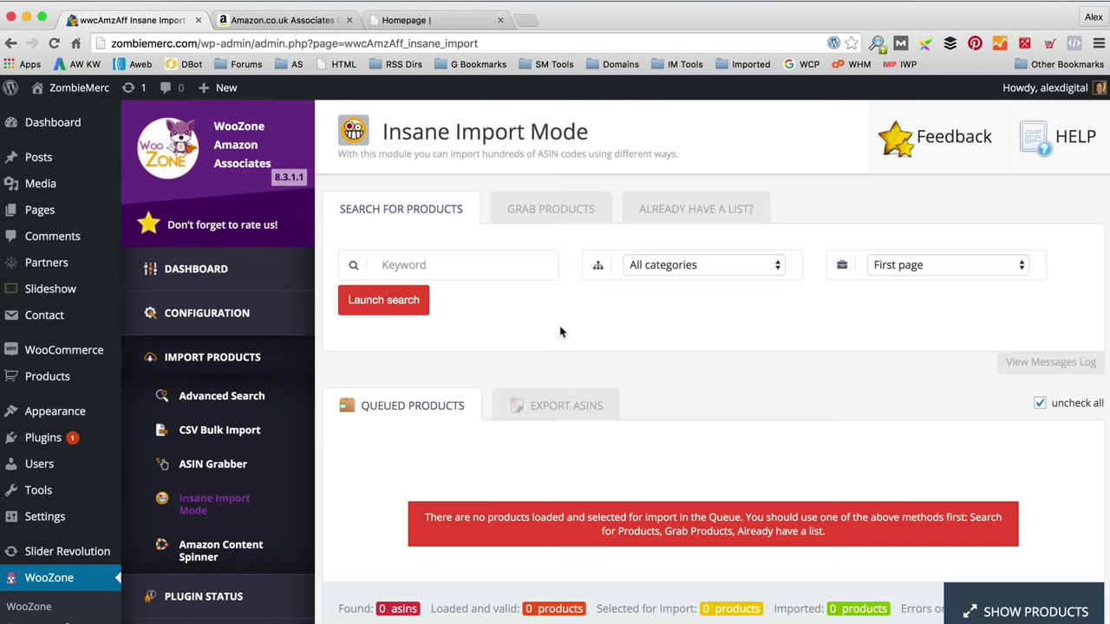
click(438, 265)
text(Zomb)
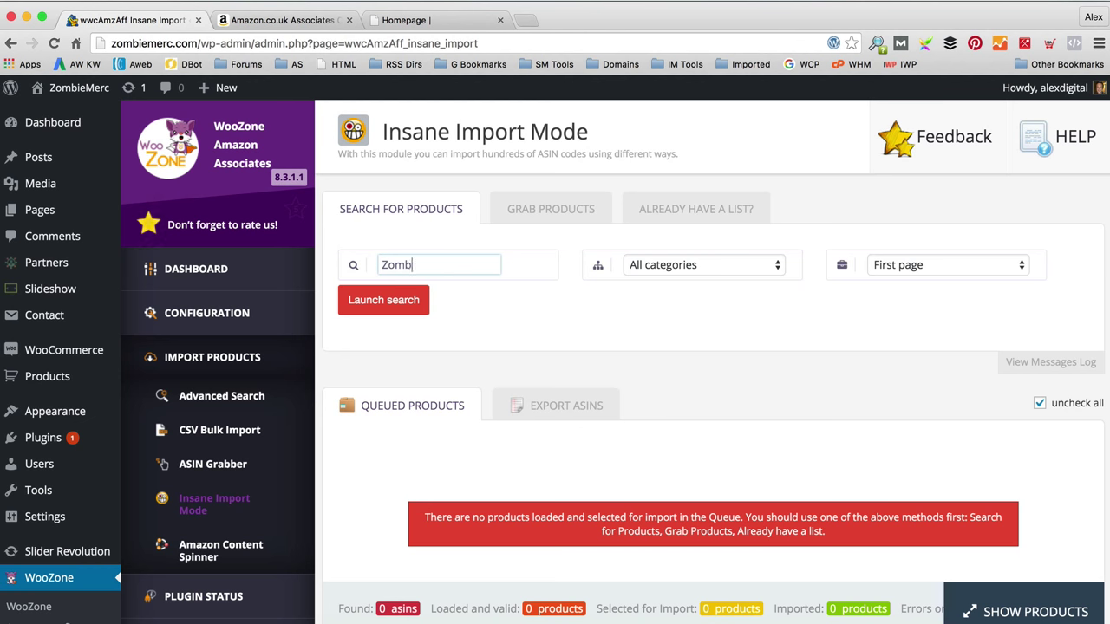
text(ie)
click(677, 266)
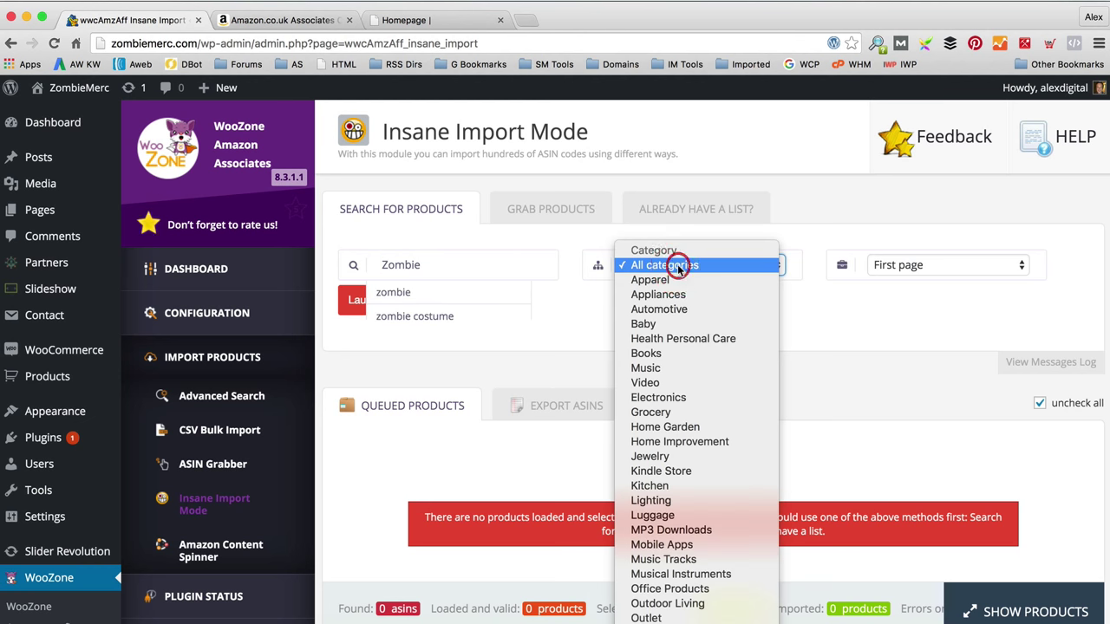
scroll(685, 329, down, 3)
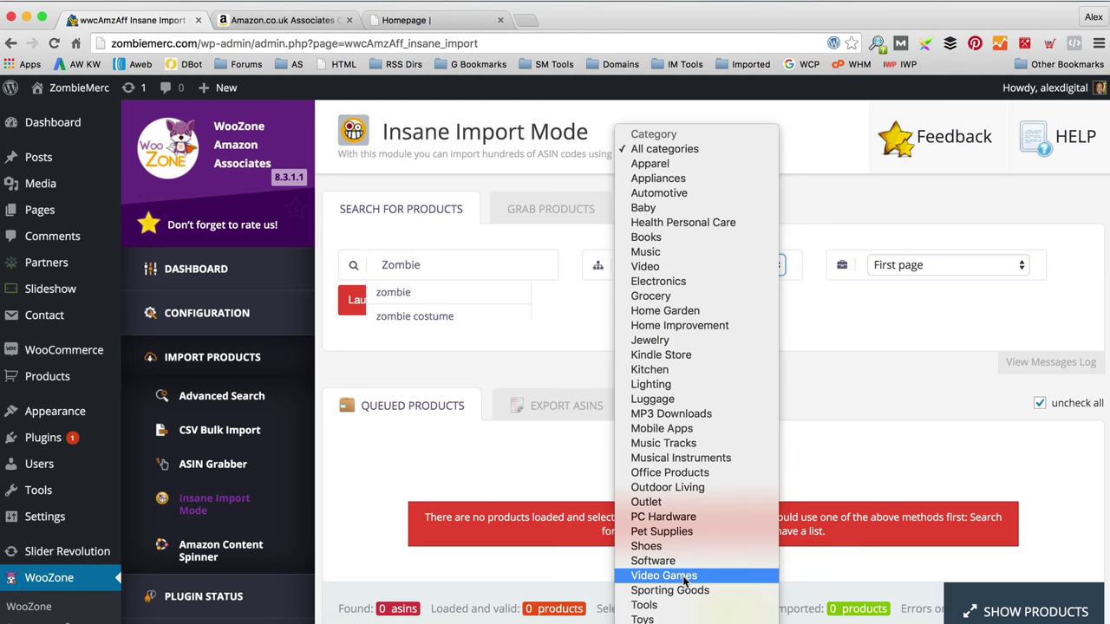
click(685, 576)
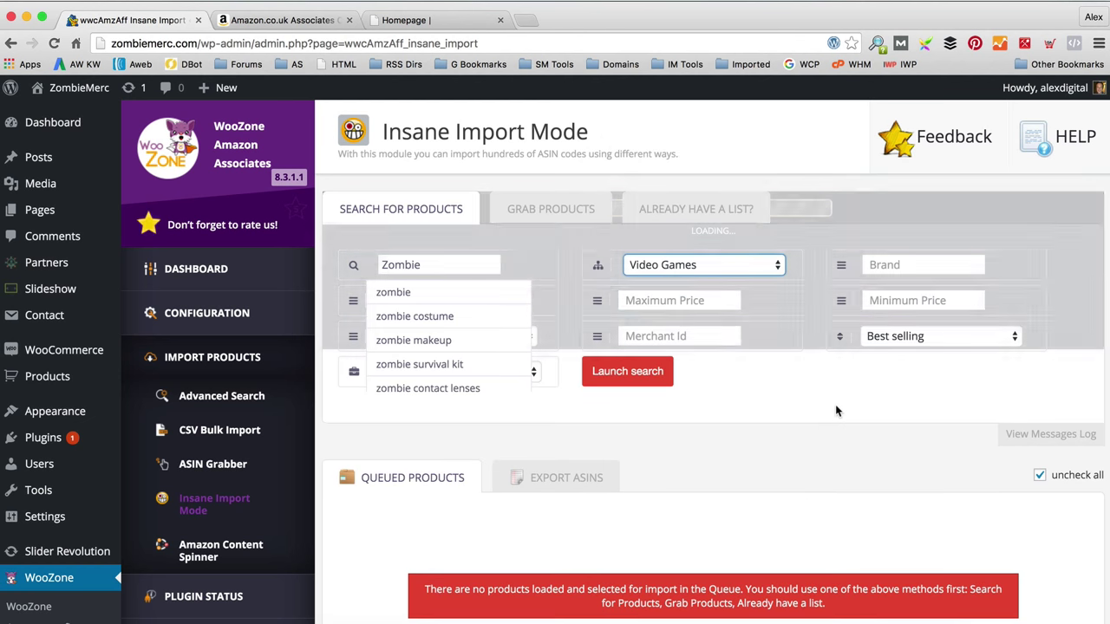
click(726, 298)
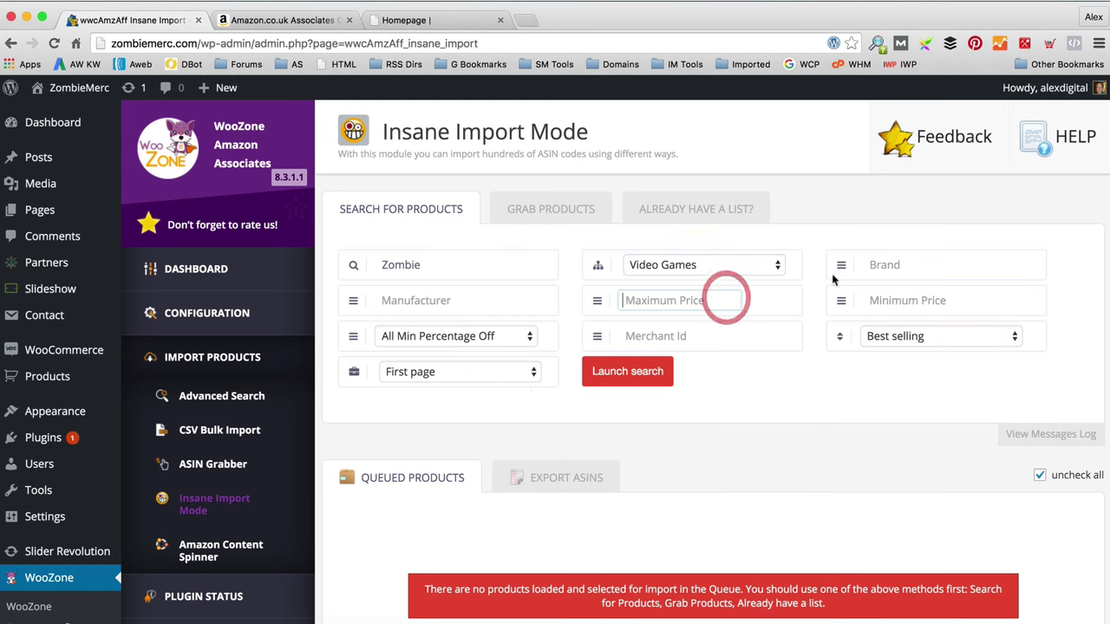
Step: Set the search to grab the first 10 pages and launch it
click(950, 262)
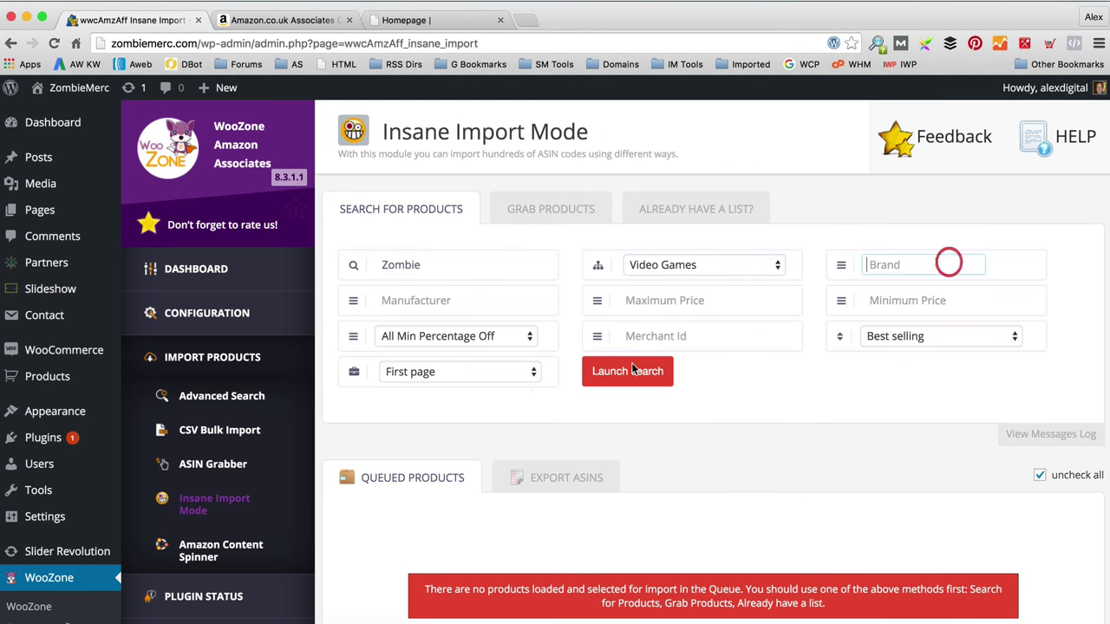
click(457, 372)
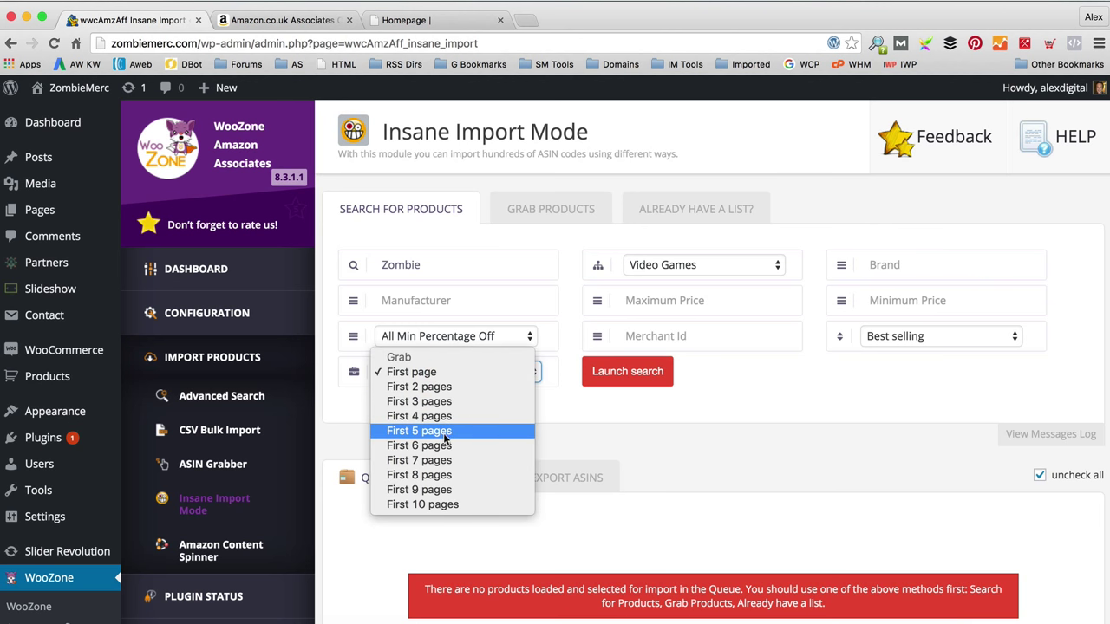
click(434, 505)
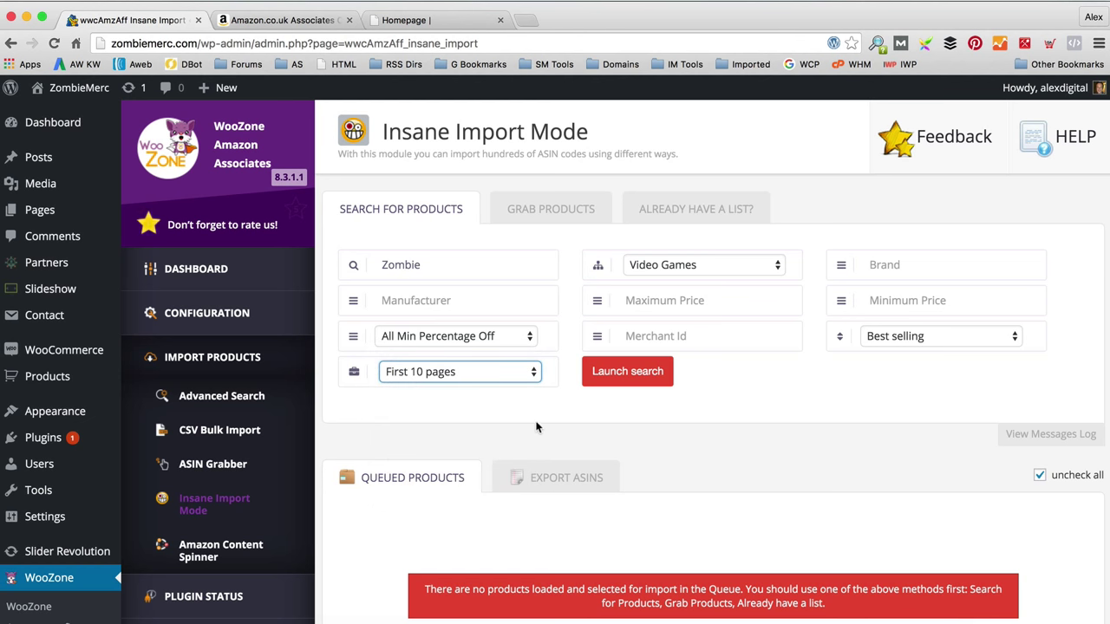
click(614, 373)
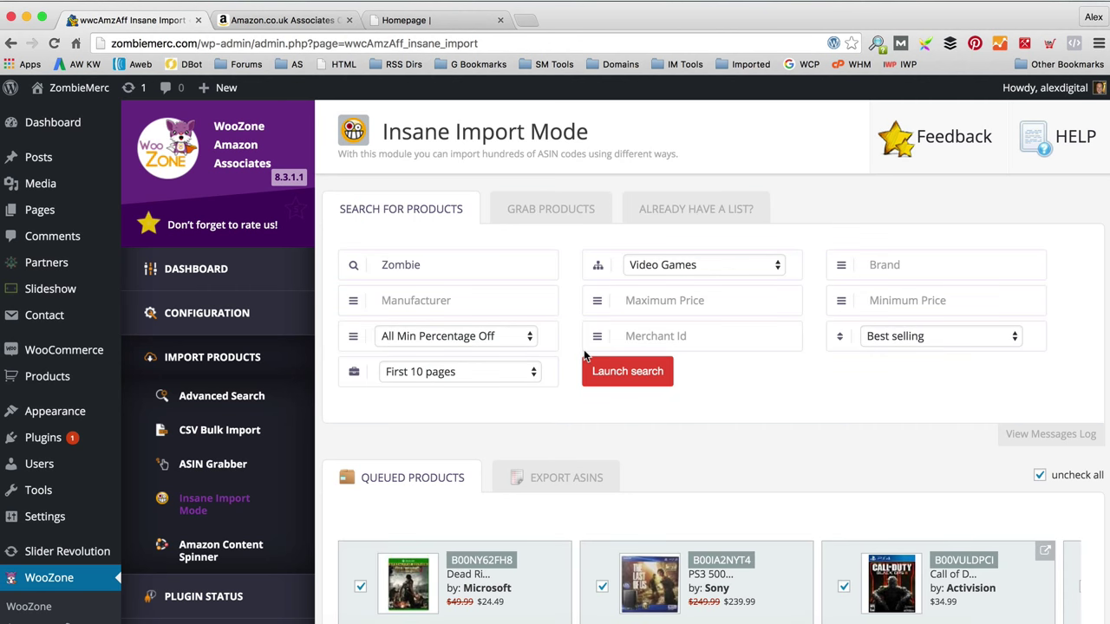
Step: Enable spin on import, target the Video Games category, and import the 82 queued products
scroll(577, 371, down, 4)
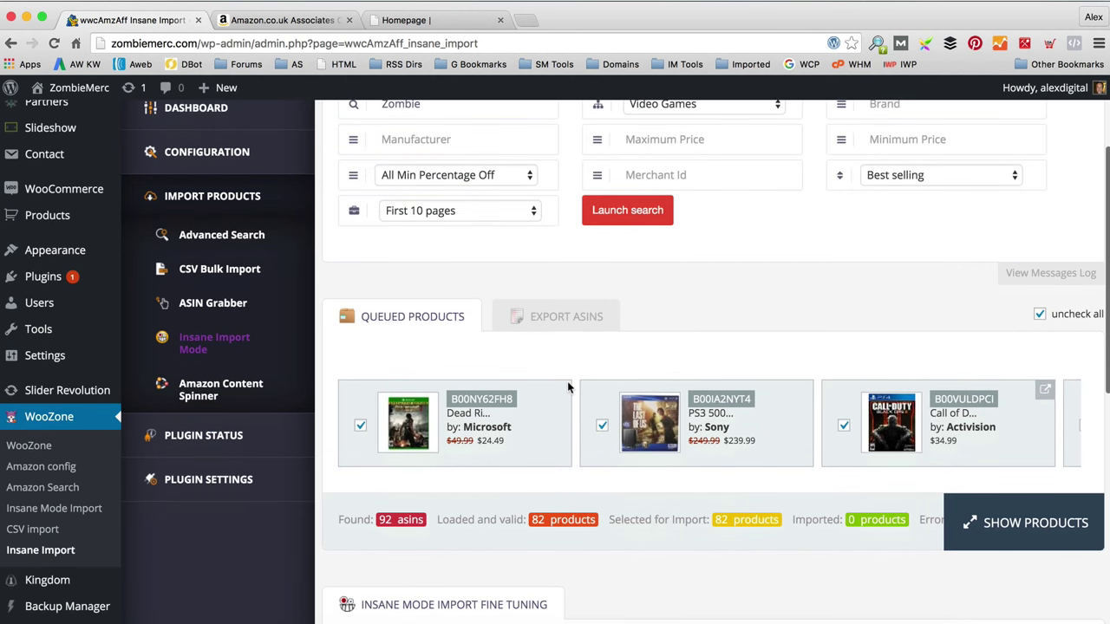
scroll(569, 387, down, 1)
scroll(567, 380, down, 1)
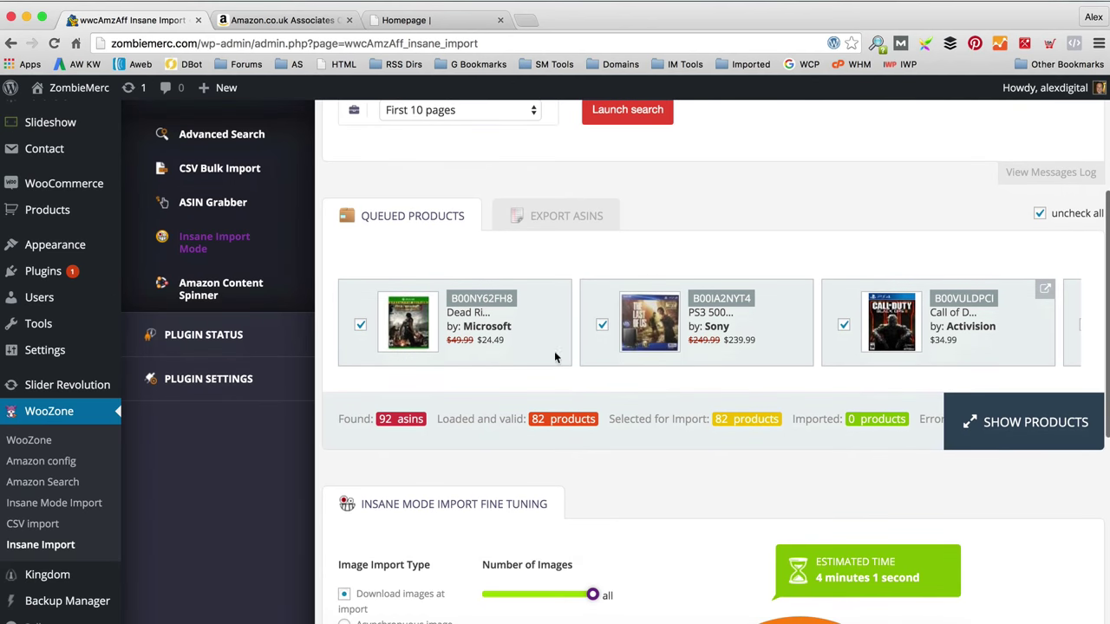
scroll(562, 356, down, 3)
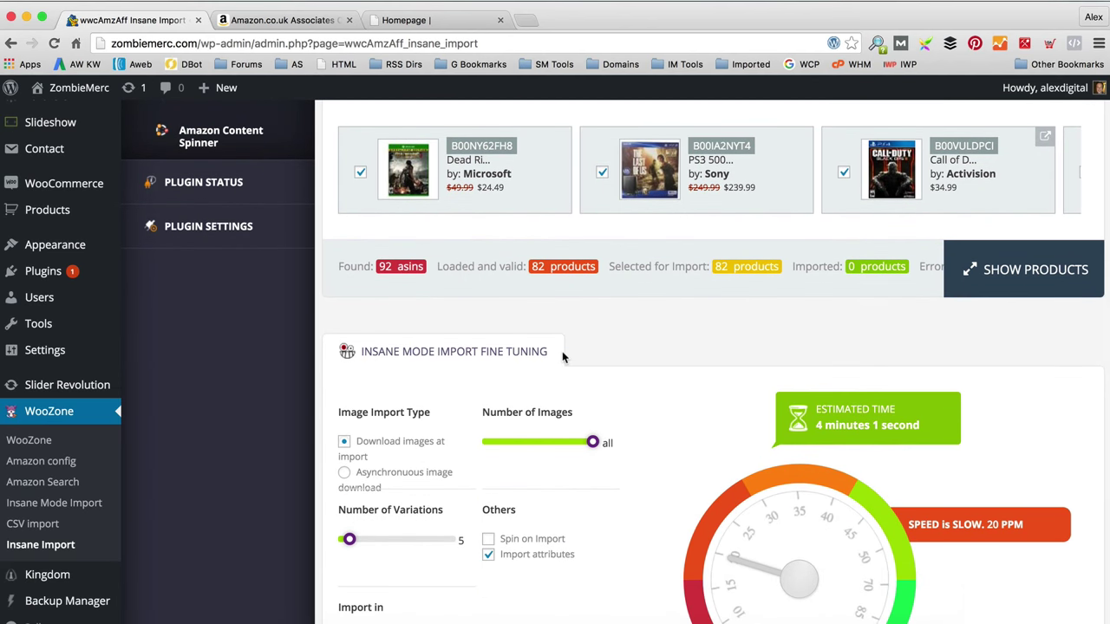
scroll(562, 357, down, 2)
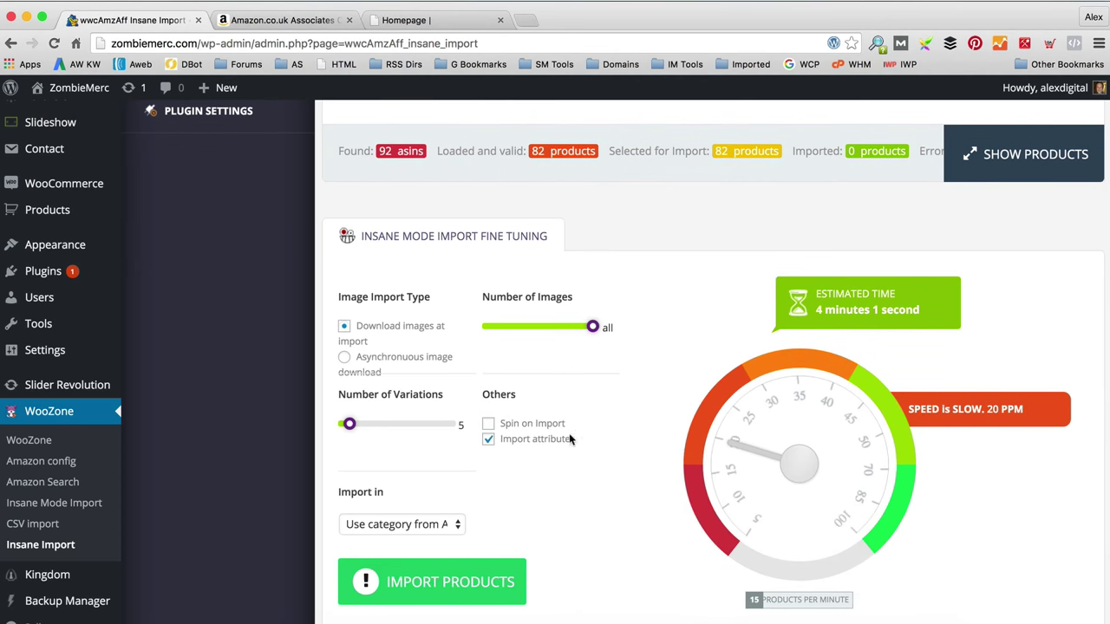
click(490, 424)
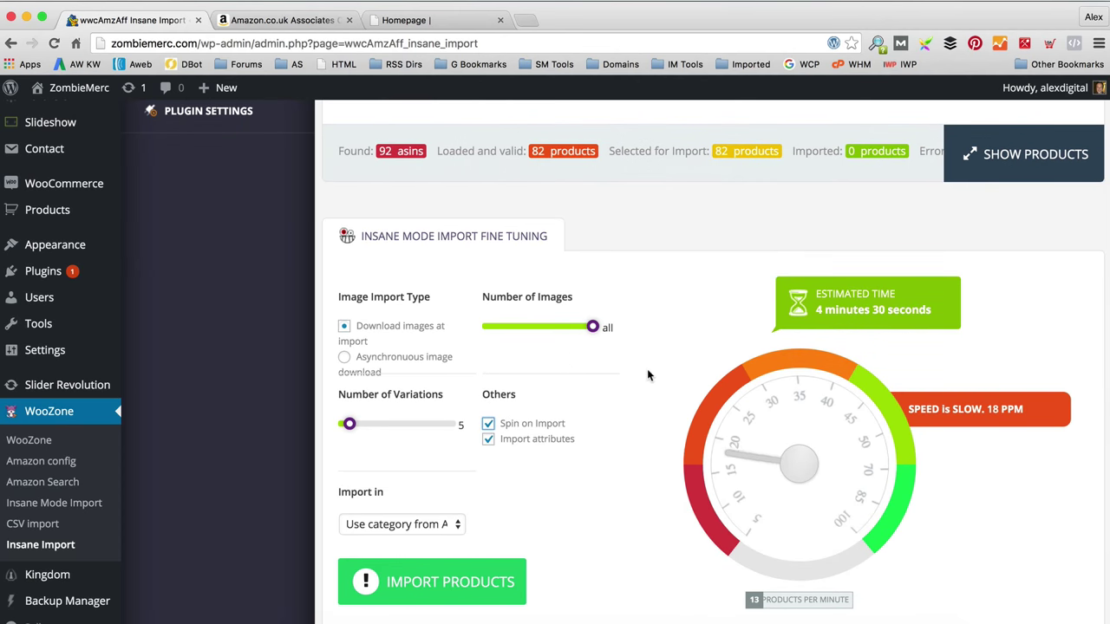
scroll(647, 368, down, 1)
click(418, 464)
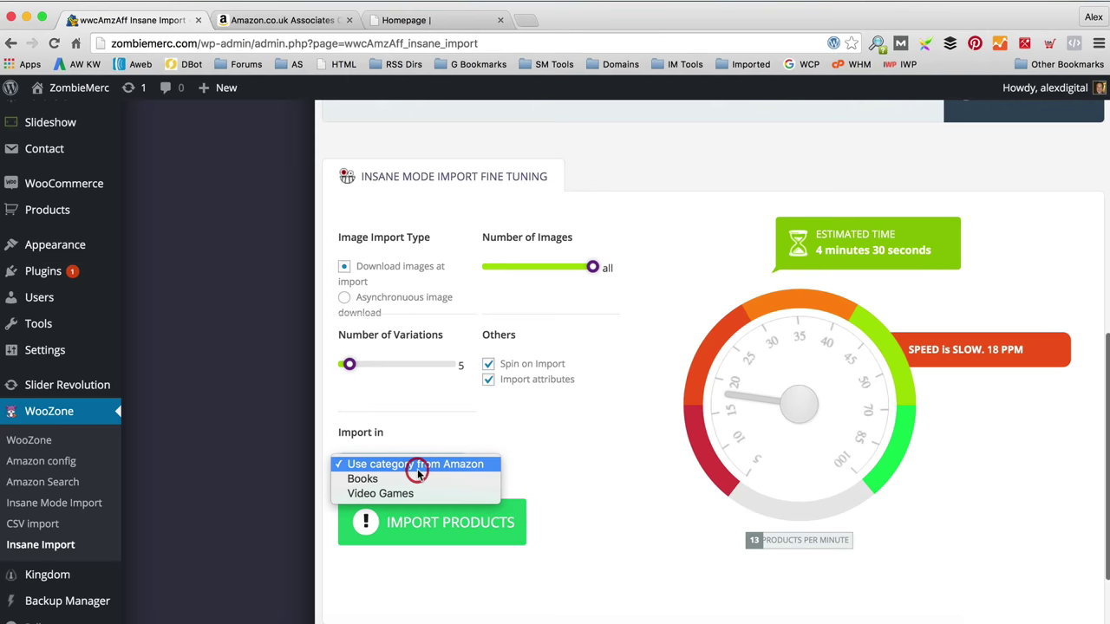
click(413, 495)
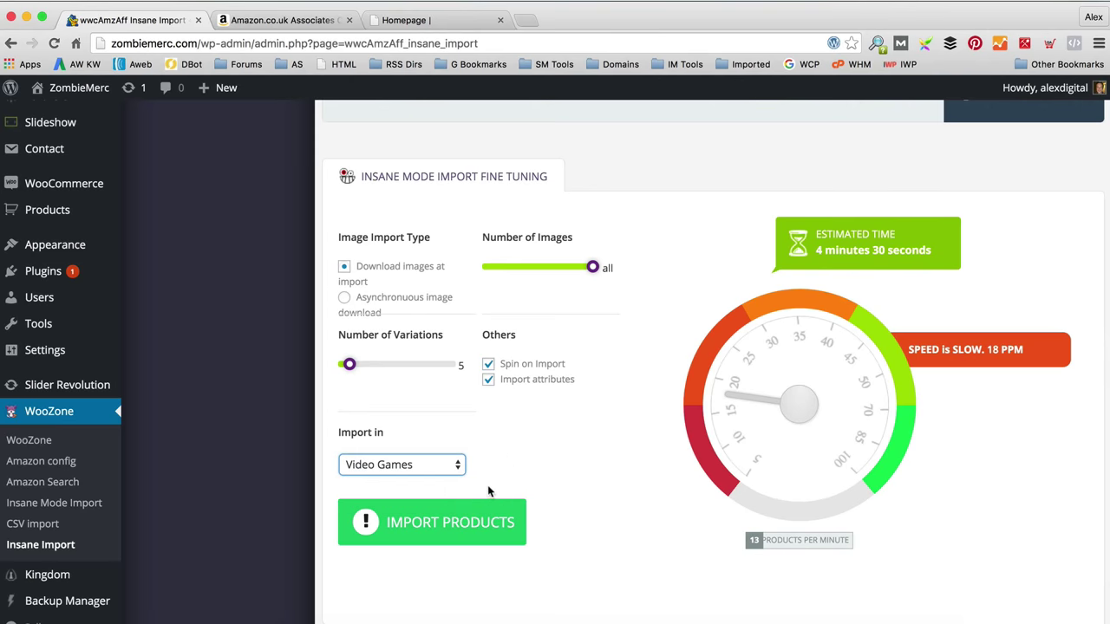
click(475, 530)
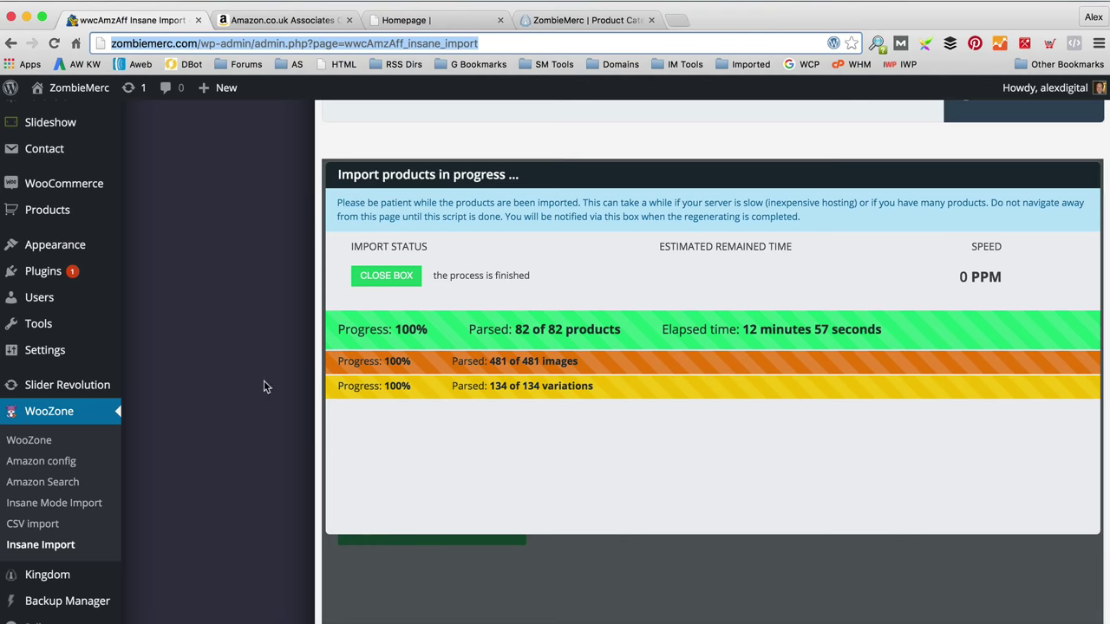
Step: Add the Video Games product category to the Main menu after Books and save the menu
mouse_move(92, 248)
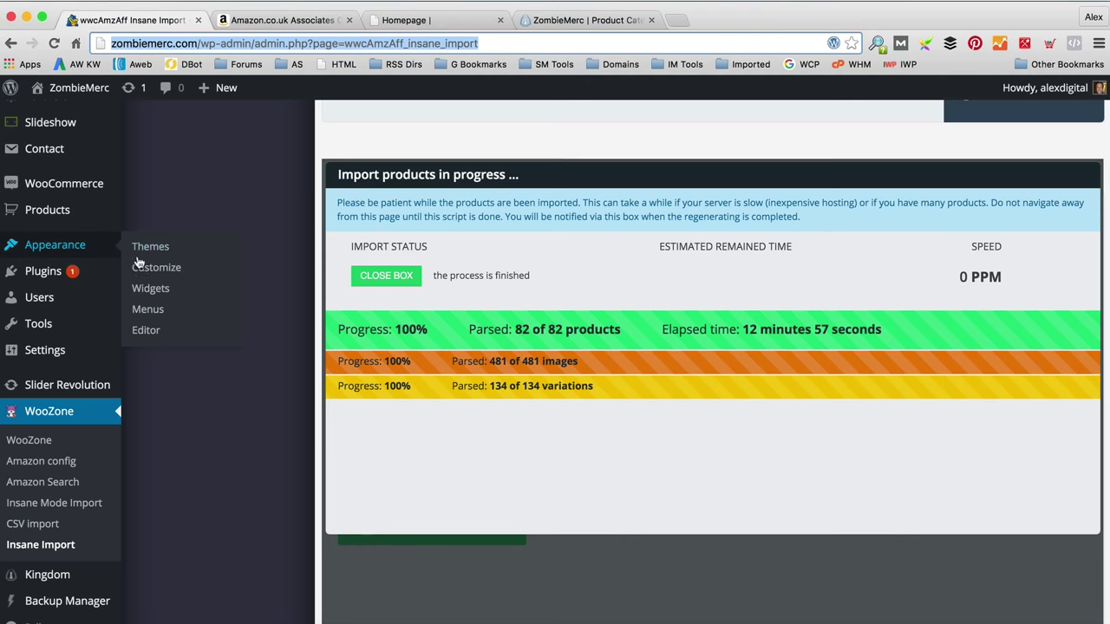
click(138, 312)
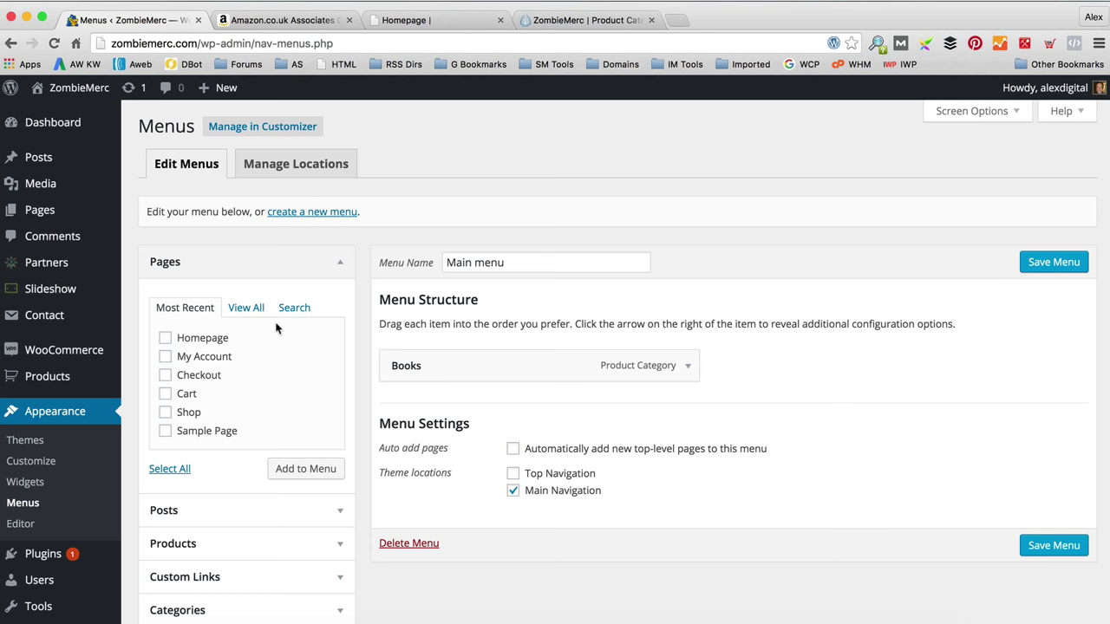
scroll(278, 325, down, 3)
click(266, 593)
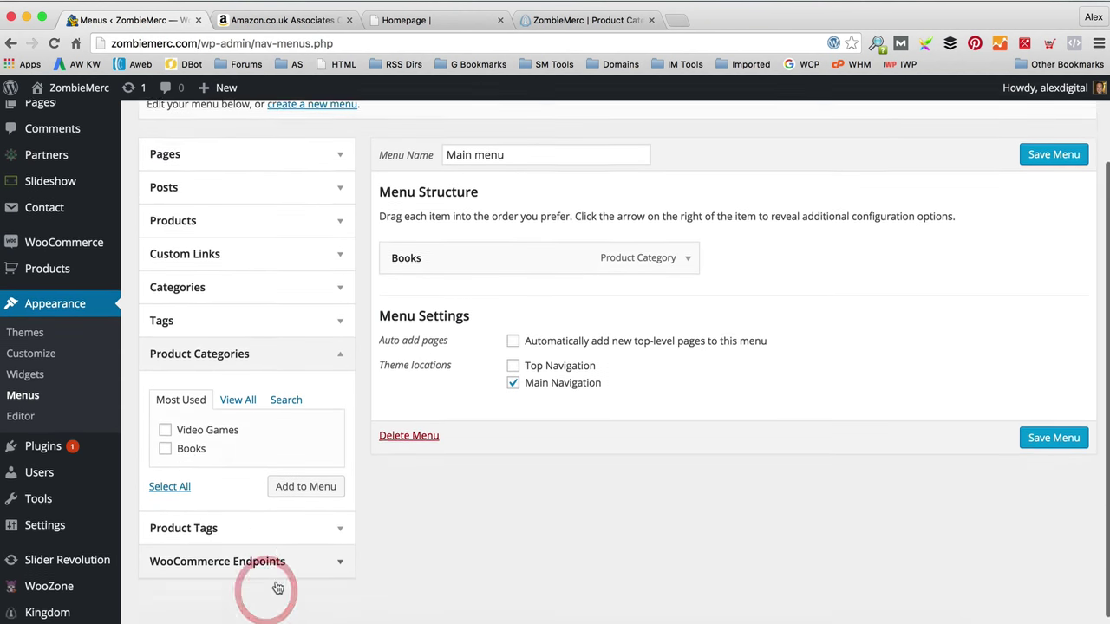
scroll(260, 520, down, 1)
click(166, 410)
click(315, 466)
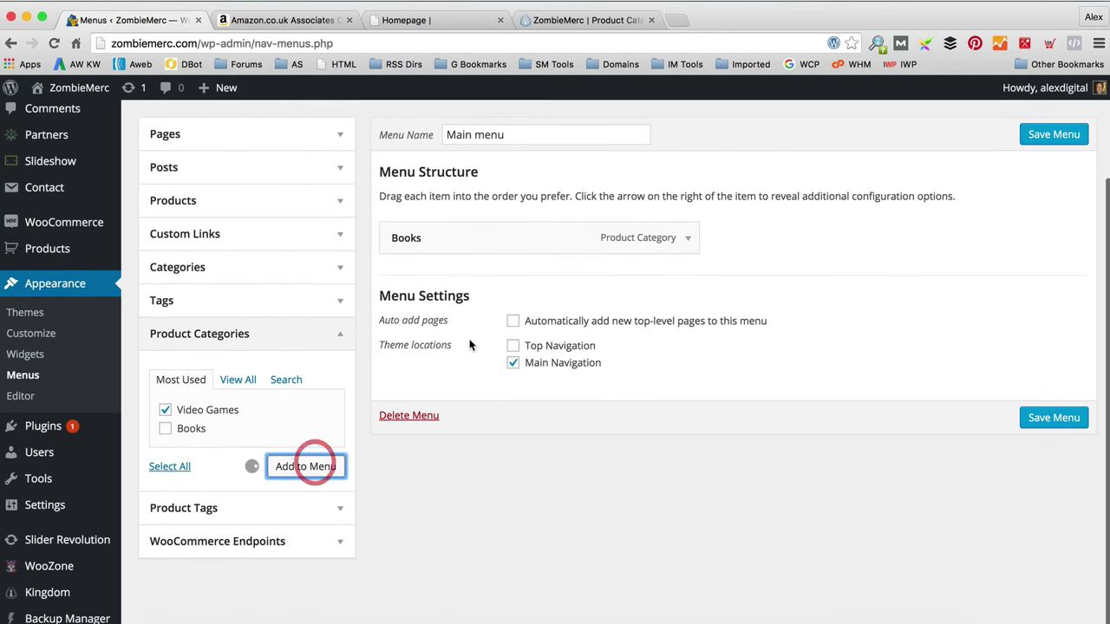
click(1041, 459)
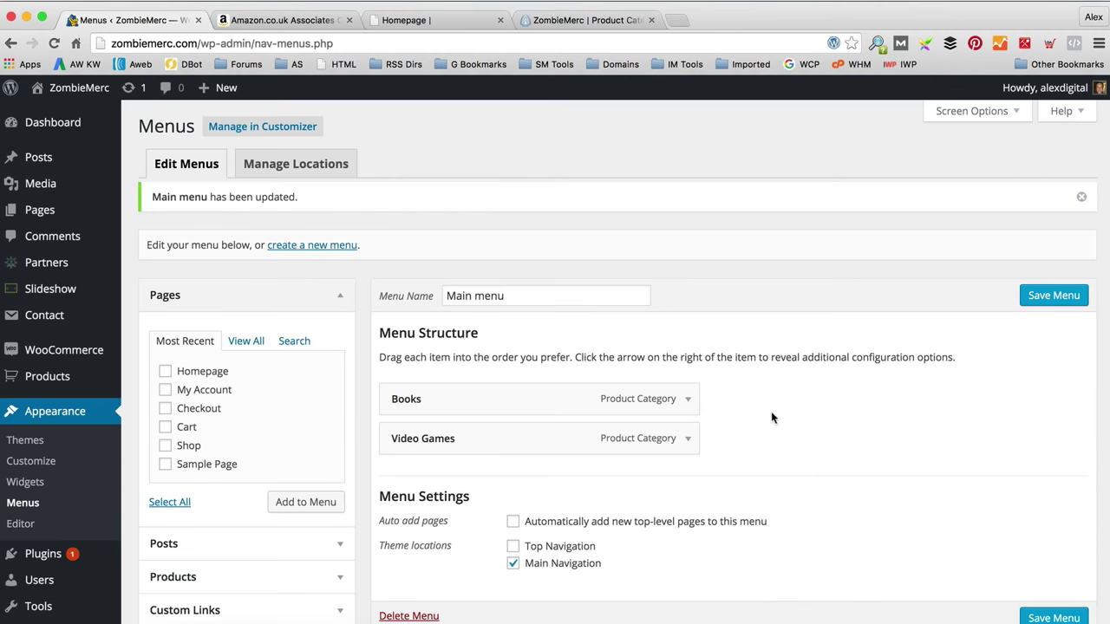
mouse_move(71, 102)
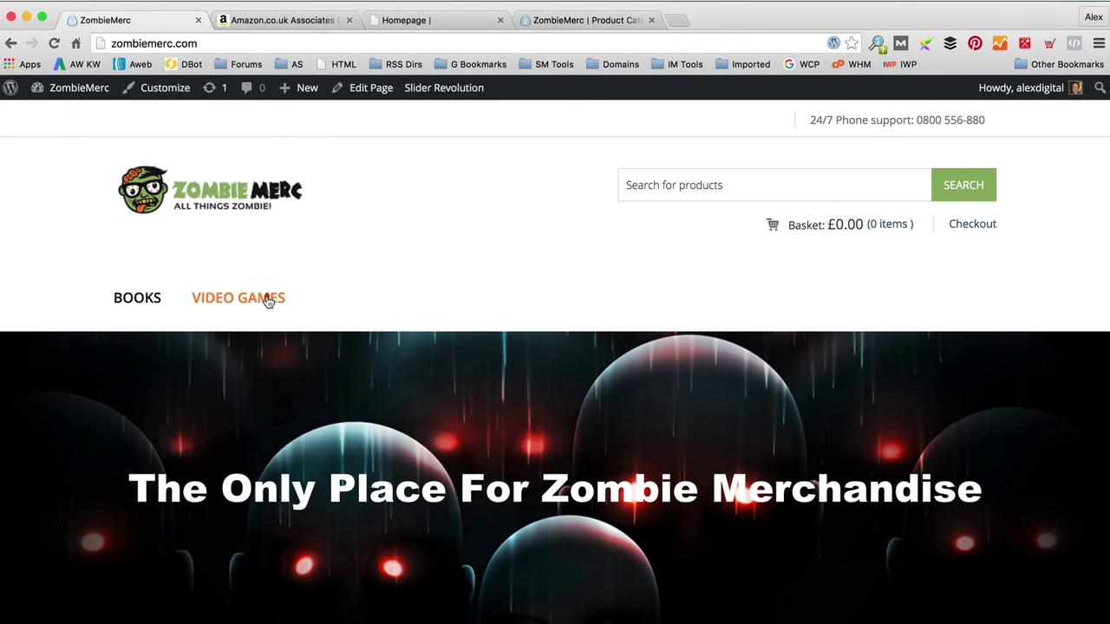
Step: Browse the storefront's Video Games category grid of 77 products, then head back to the Dashboard
click(271, 301)
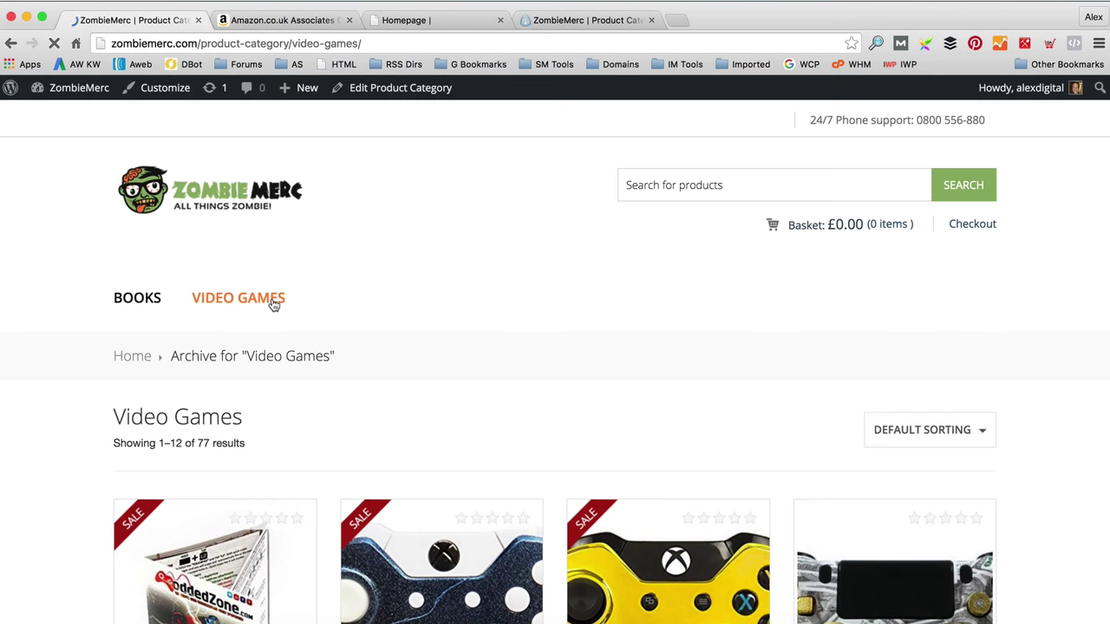
scroll(276, 303, down, 5)
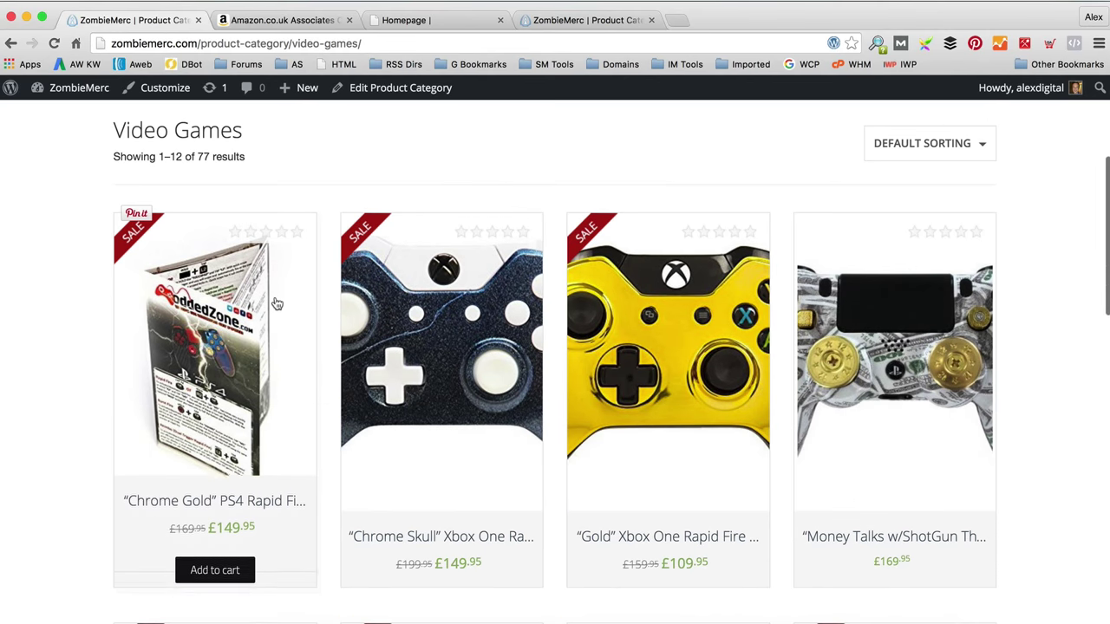
scroll(664, 269, down, 1)
scroll(665, 269, down, 5)
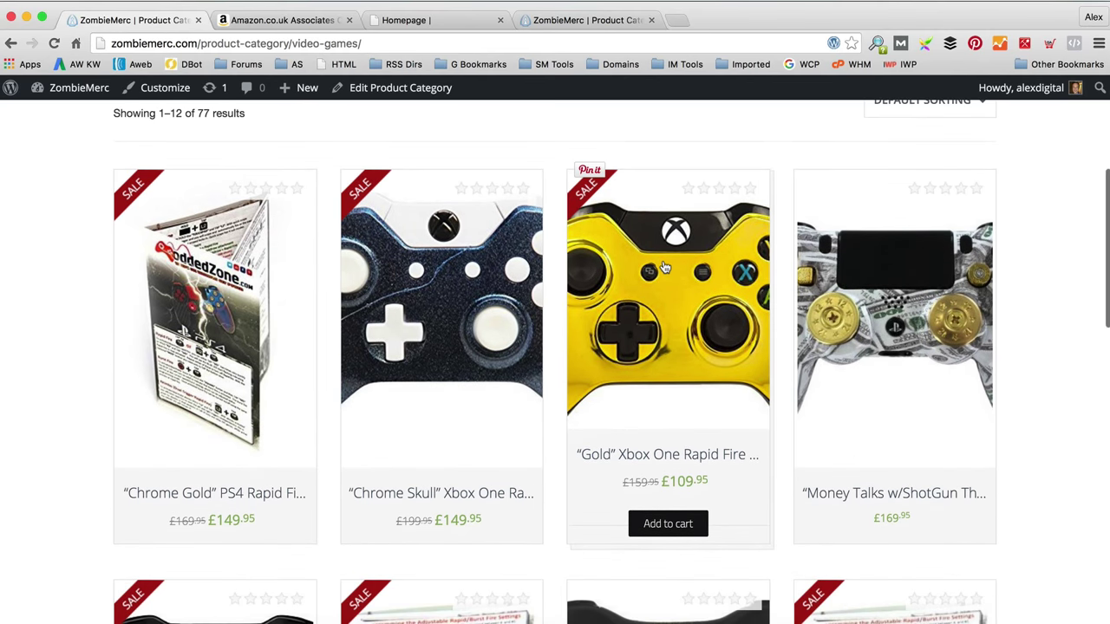
scroll(663, 268, down, 5)
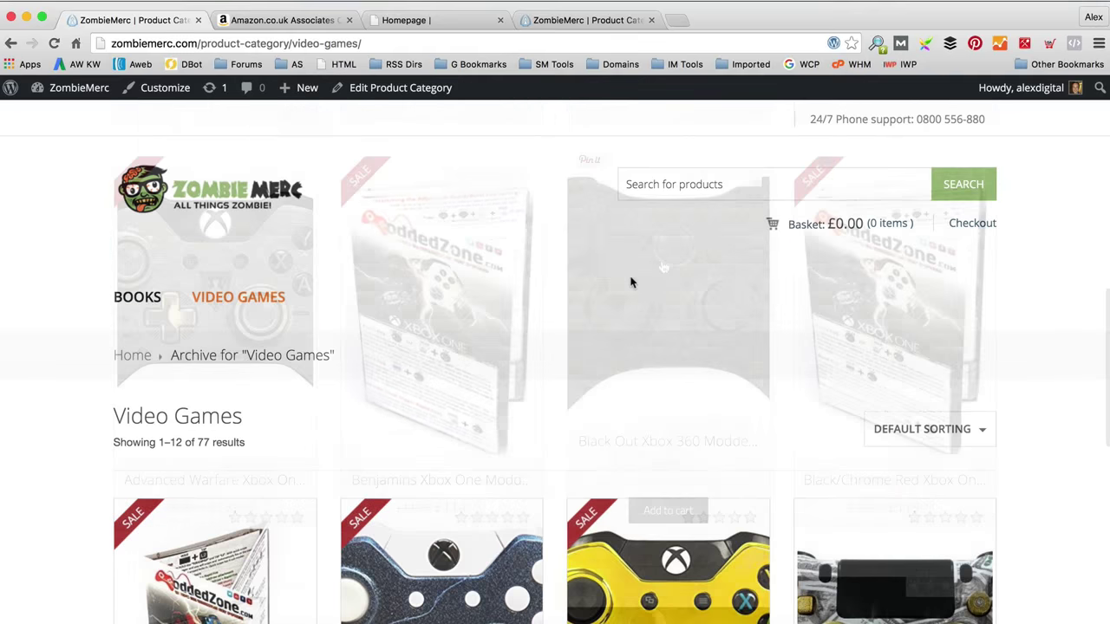
scroll(630, 281, down, 5)
scroll(612, 302, down, 5)
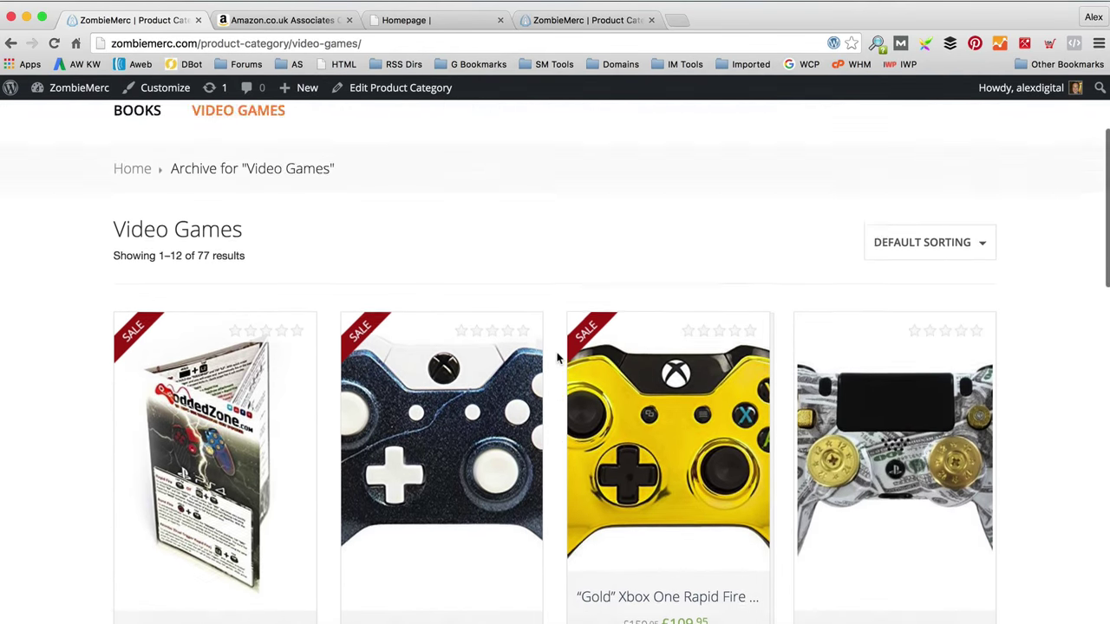
scroll(558, 358, up, 5)
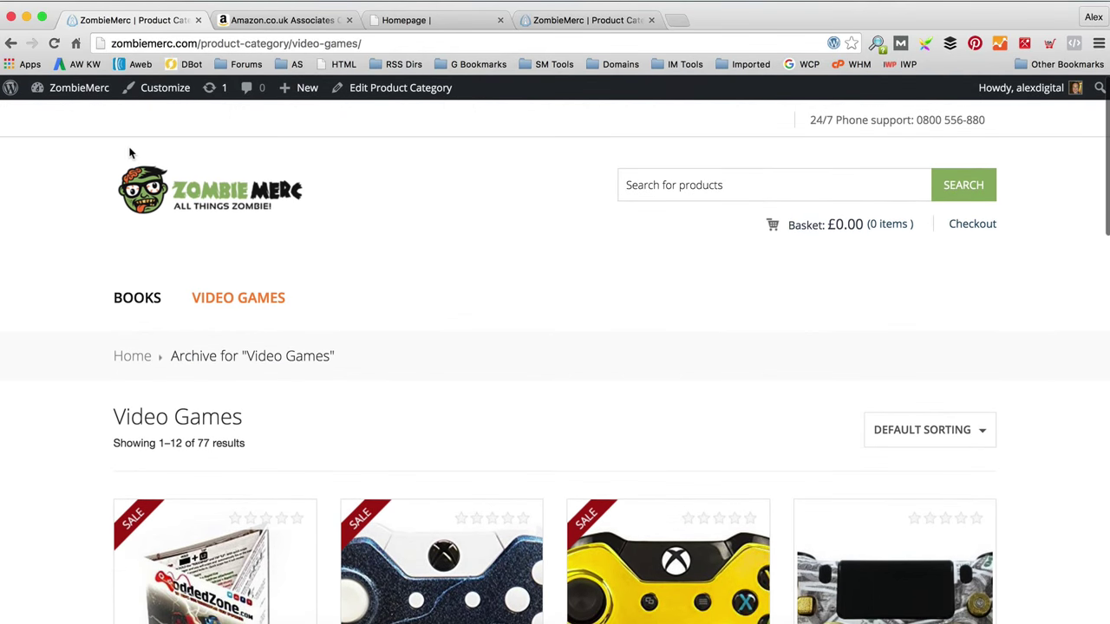
mouse_move(83, 89)
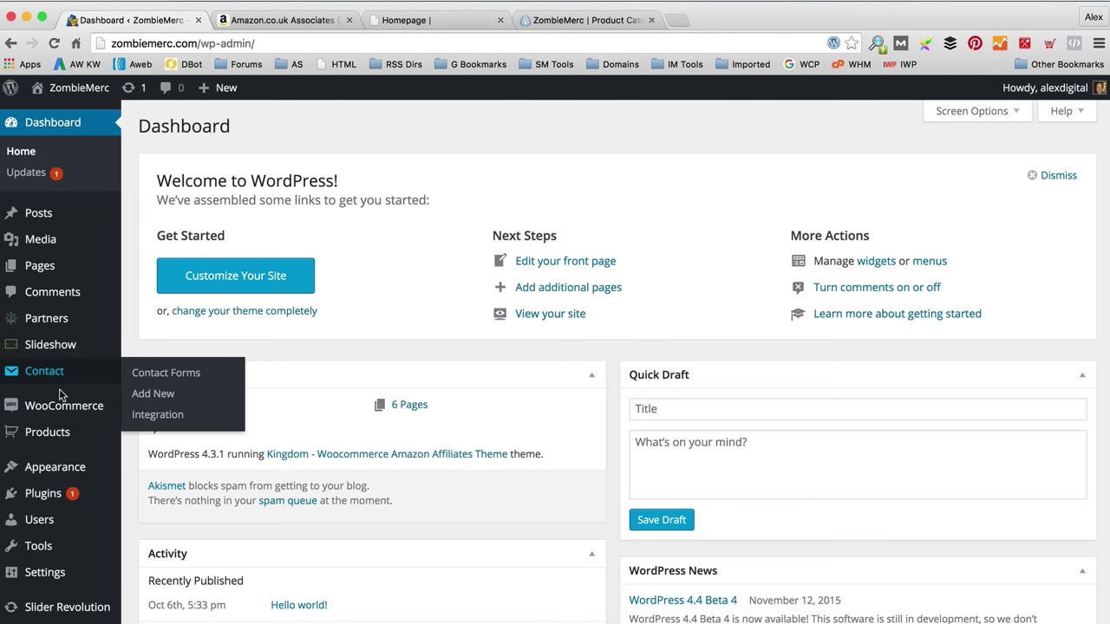
Step: Open the all-products list and scroll down to the Urban Camo PS4 modded controller
mouse_move(89, 436)
click(149, 434)
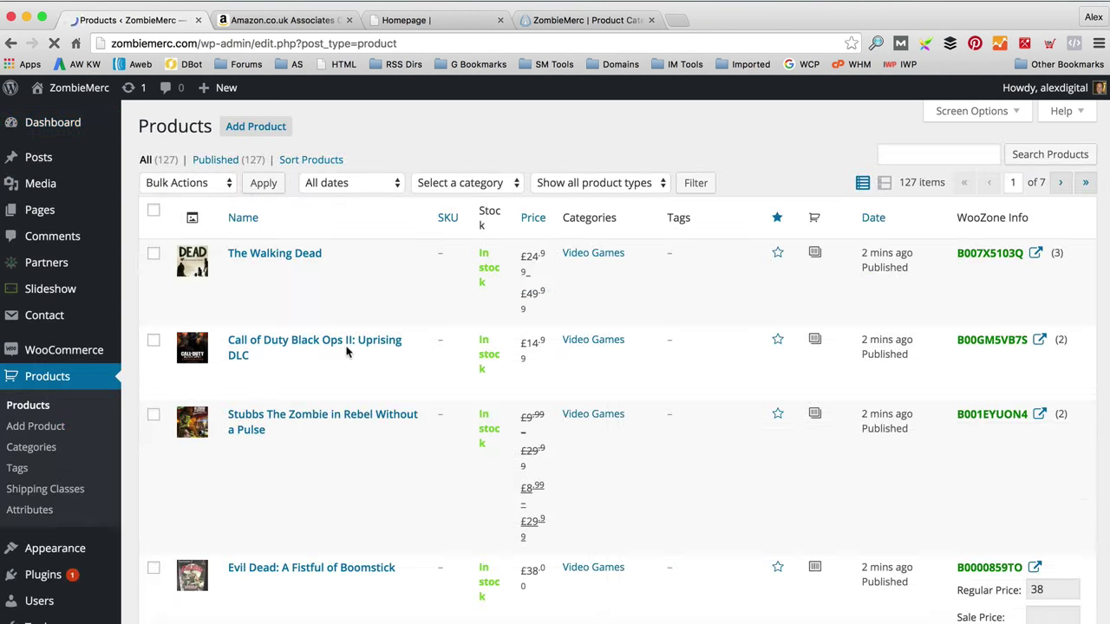
scroll(391, 284, down, 3)
scroll(391, 283, down, 15)
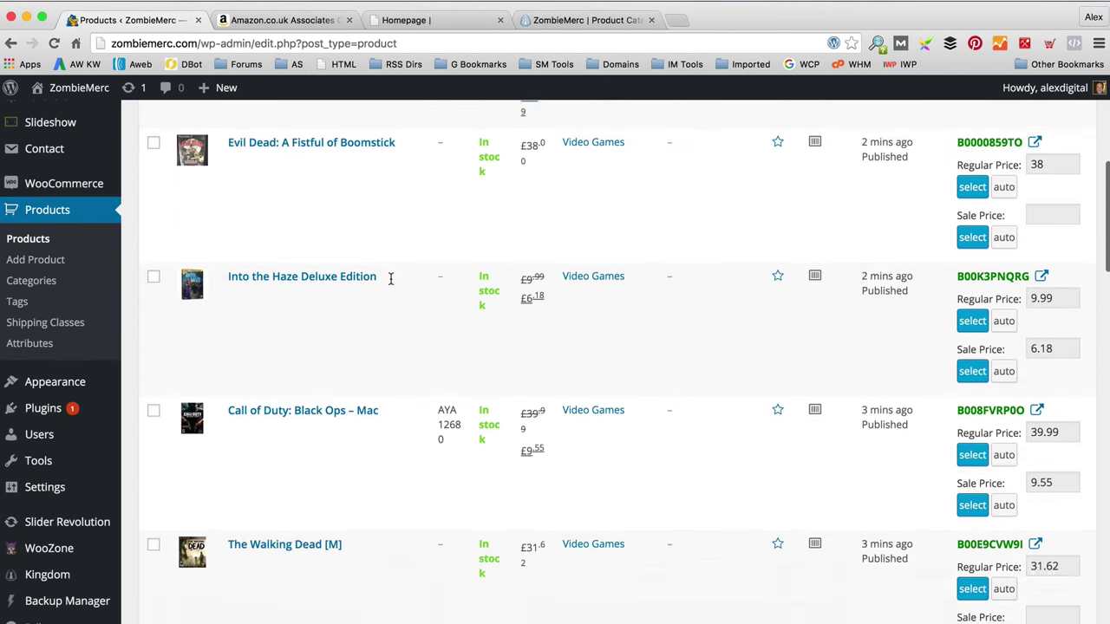
scroll(347, 374, down, 1)
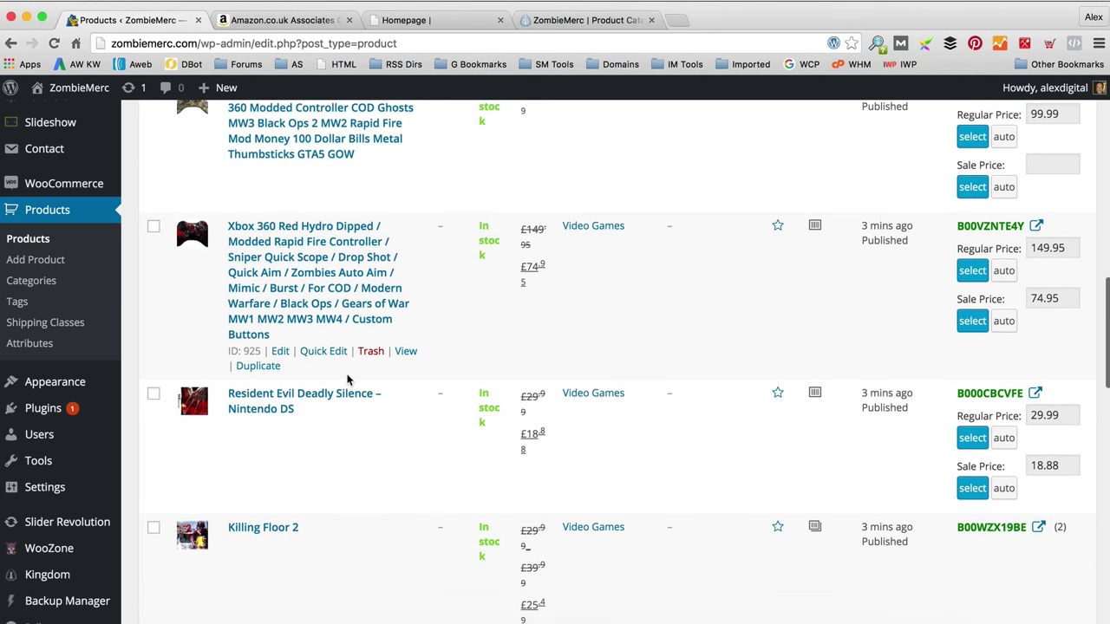
scroll(372, 392, up, 2)
scroll(372, 392, down, 2)
scroll(371, 392, down, 10)
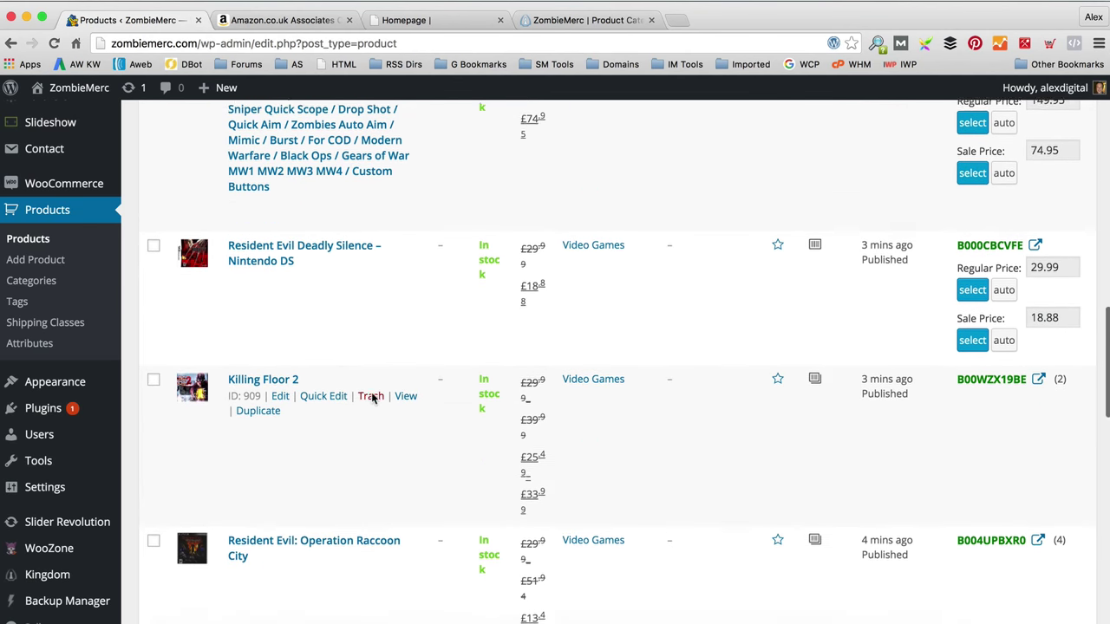
scroll(371, 397, down, 8)
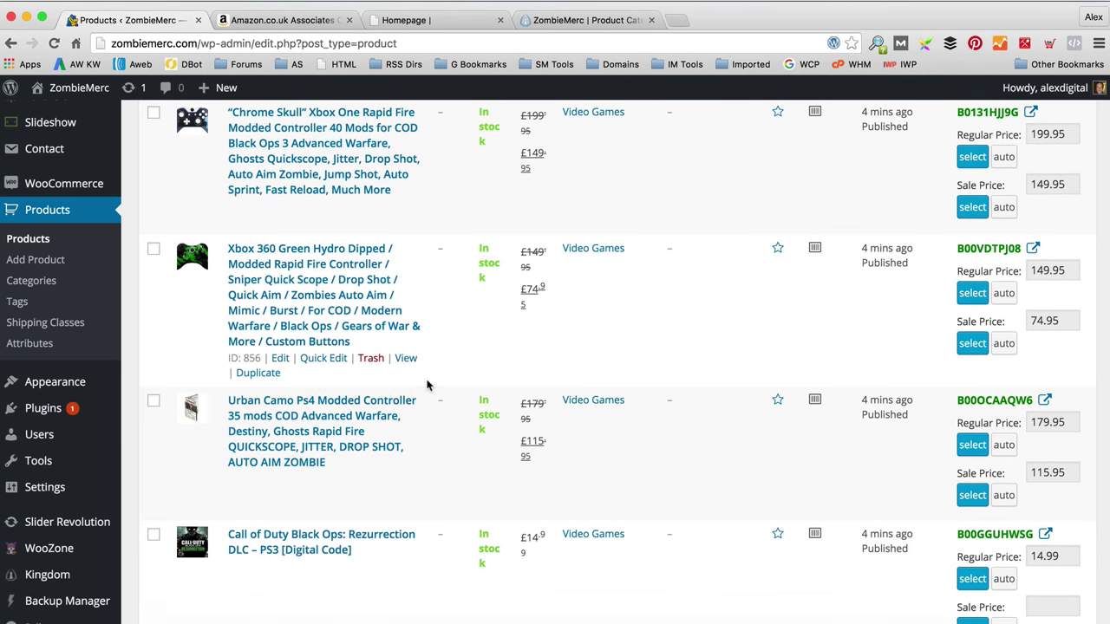
scroll(428, 388, down, 1)
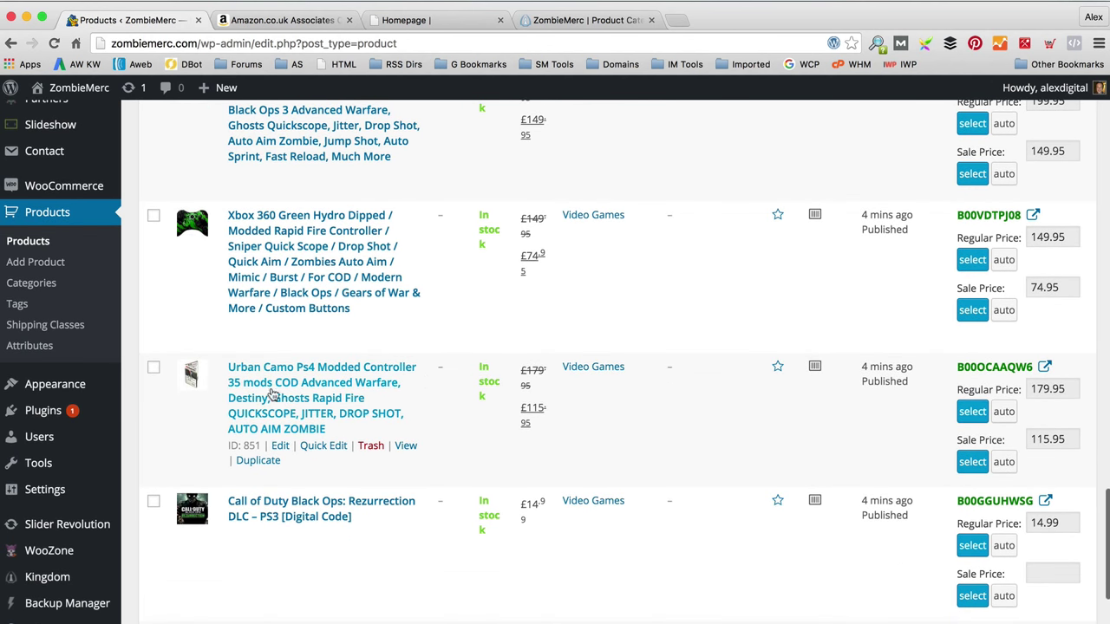
scroll(208, 424, down, 1)
scroll(208, 424, down, 1)
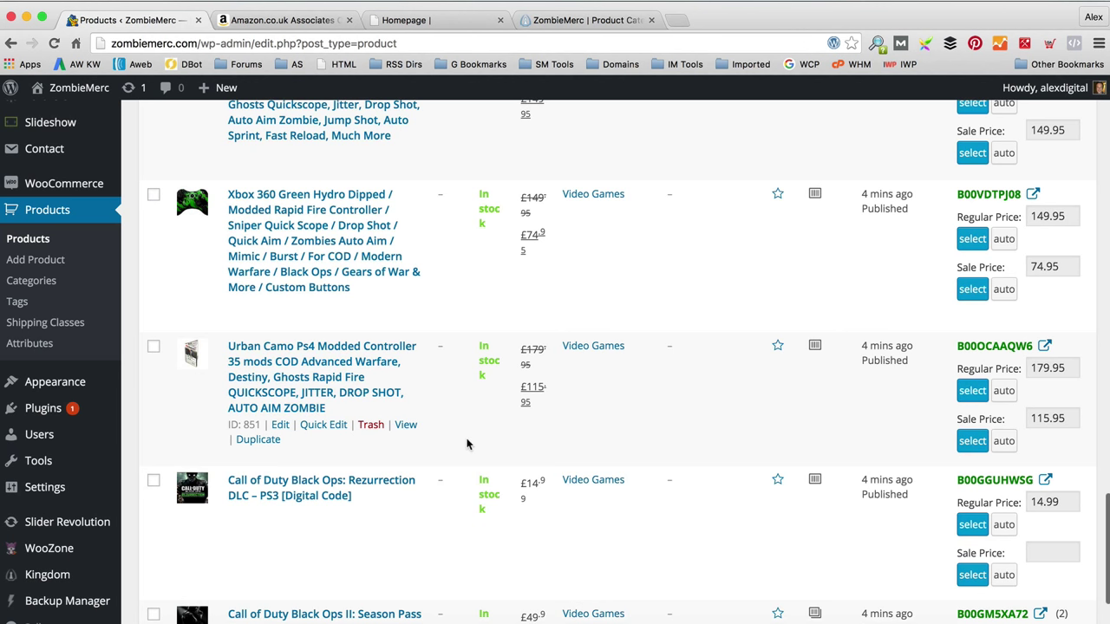
Step: Trash the Urban Camo PS4 modded controller, leaving 126 products, and view the storefront
click(371, 425)
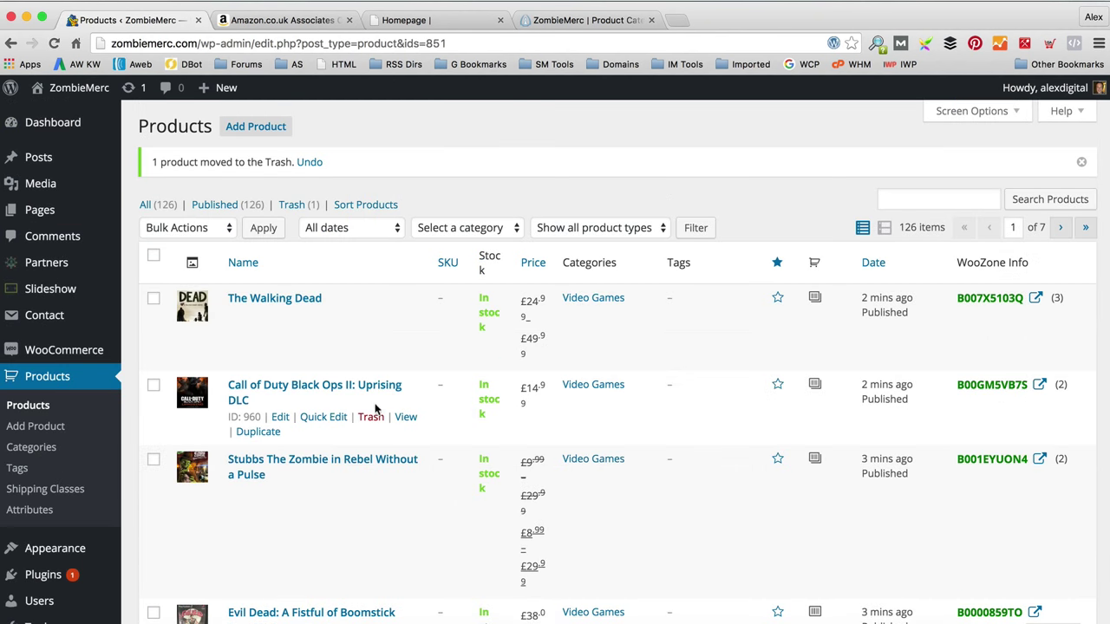
mouse_move(61, 87)
click(74, 116)
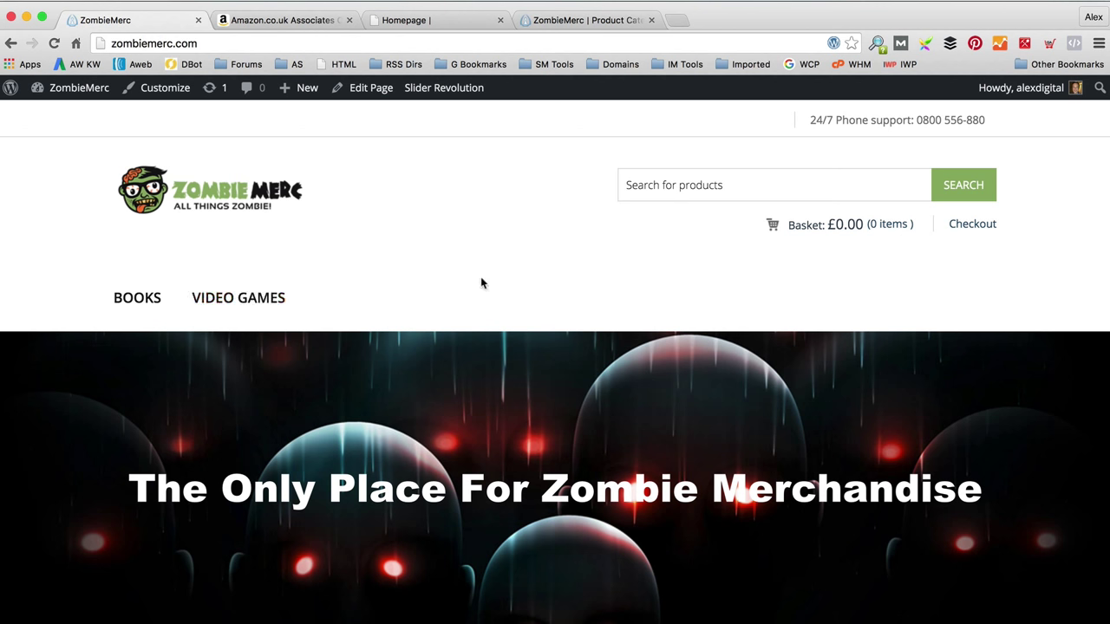
Step: Go to the Kingdom theme's Layout > Colors settings
mouse_move(87, 90)
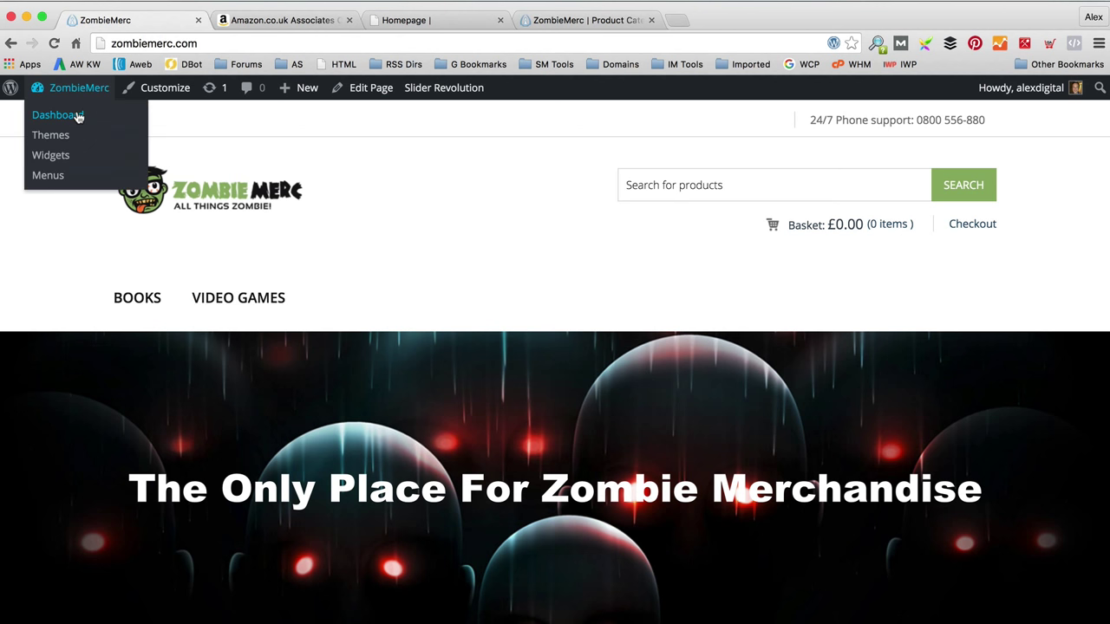
click(78, 116)
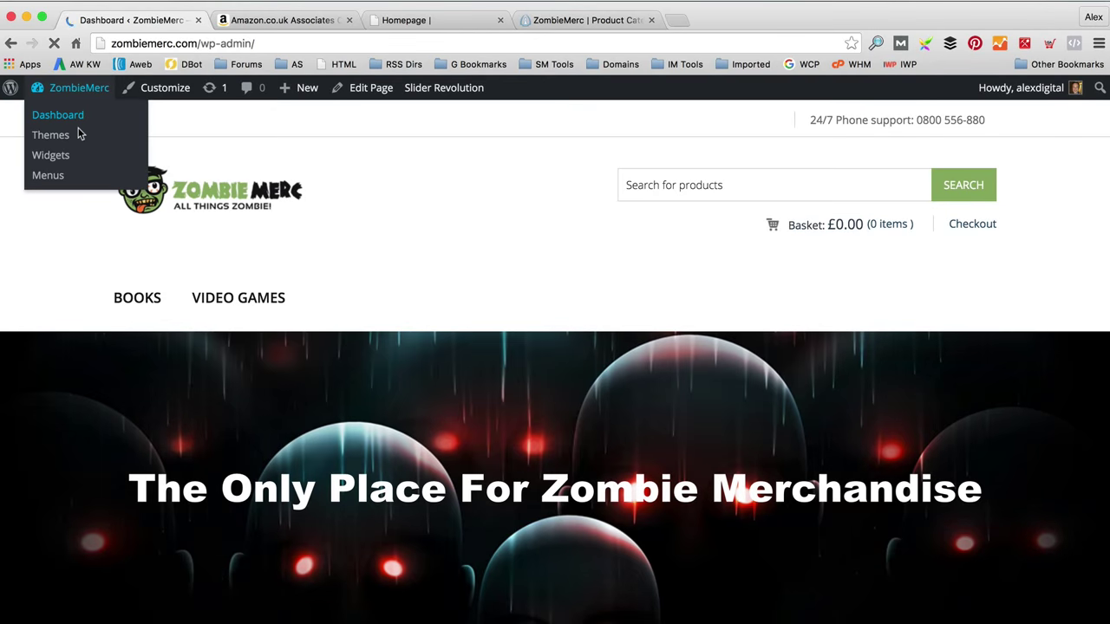
scroll(87, 234, down, 4)
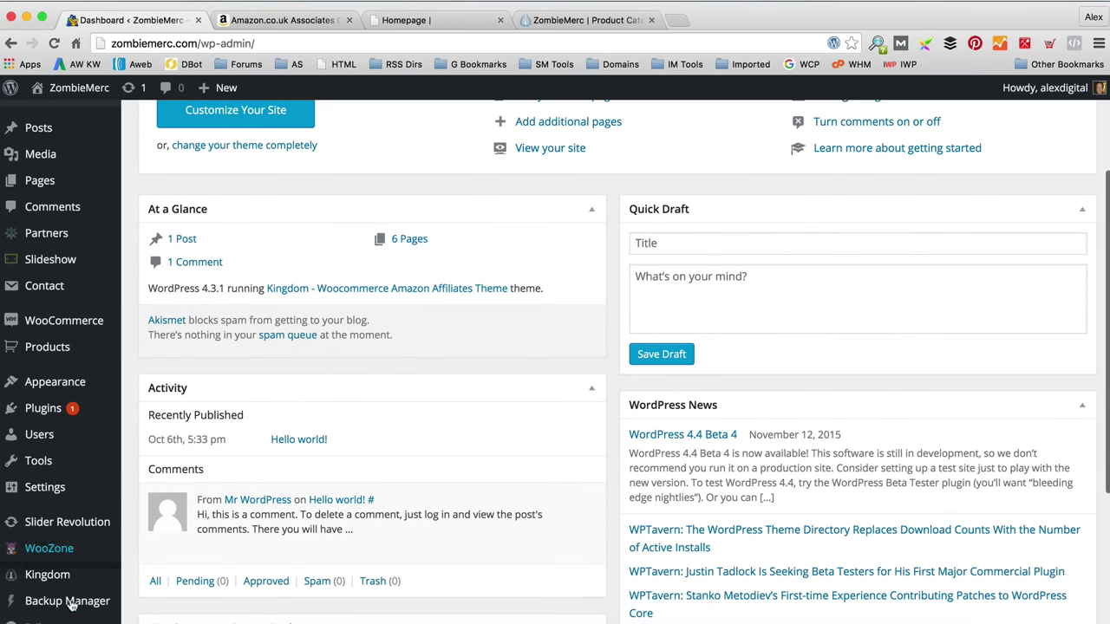
click(79, 586)
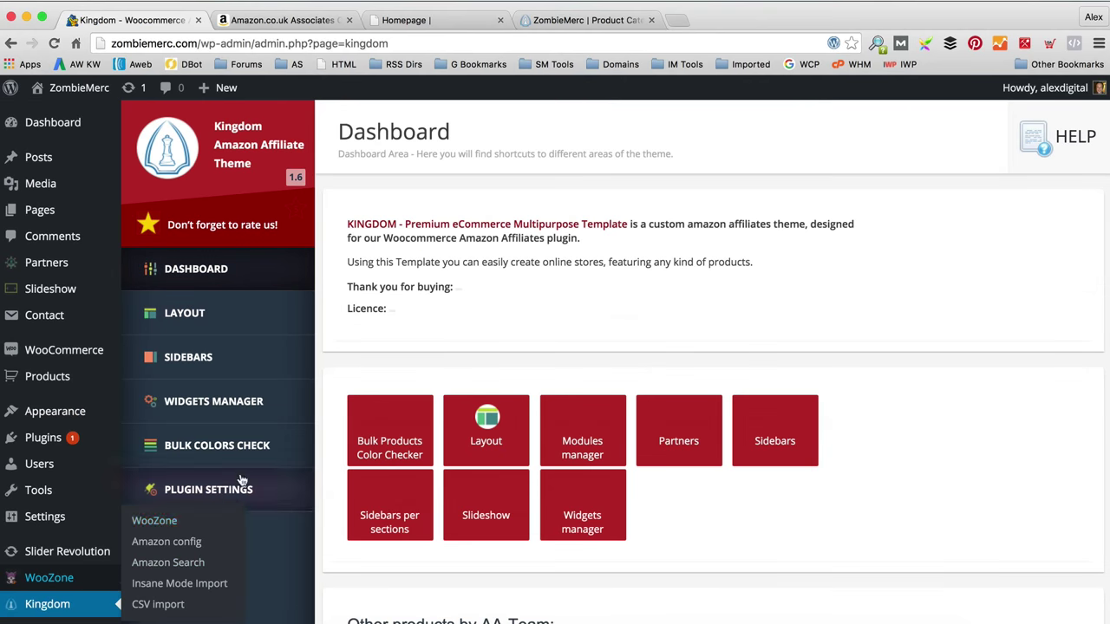
click(257, 315)
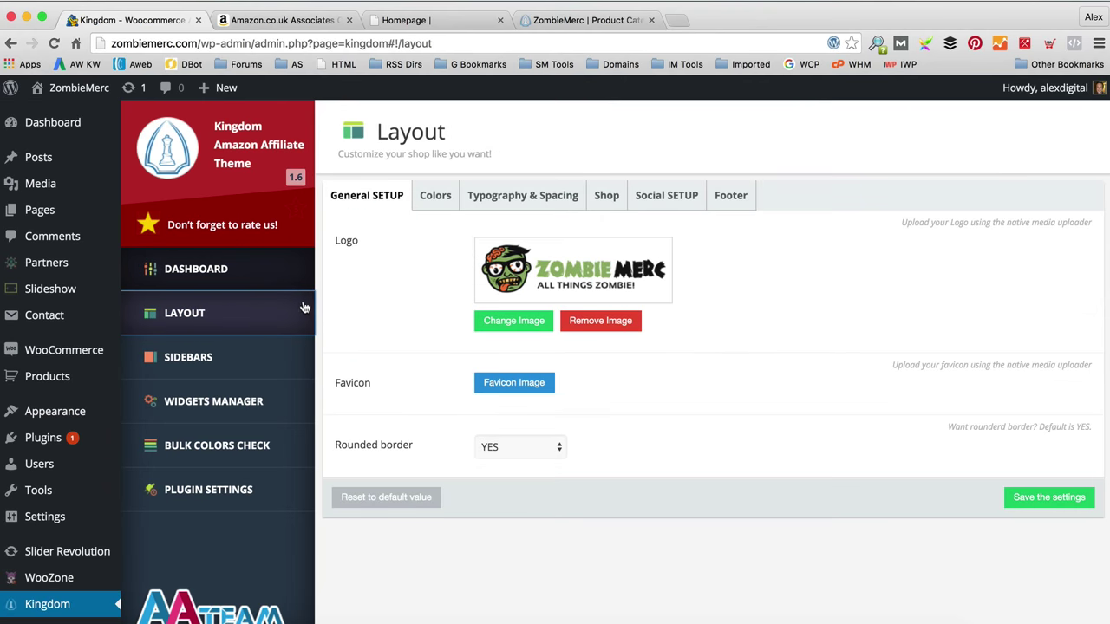
click(436, 198)
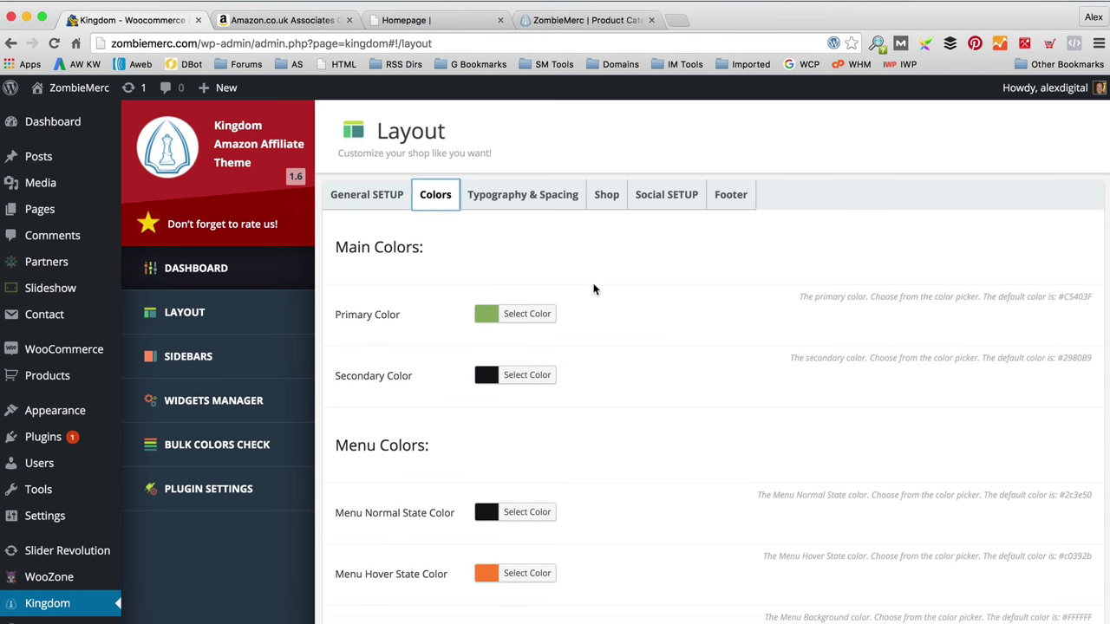
scroll(595, 291, down, 5)
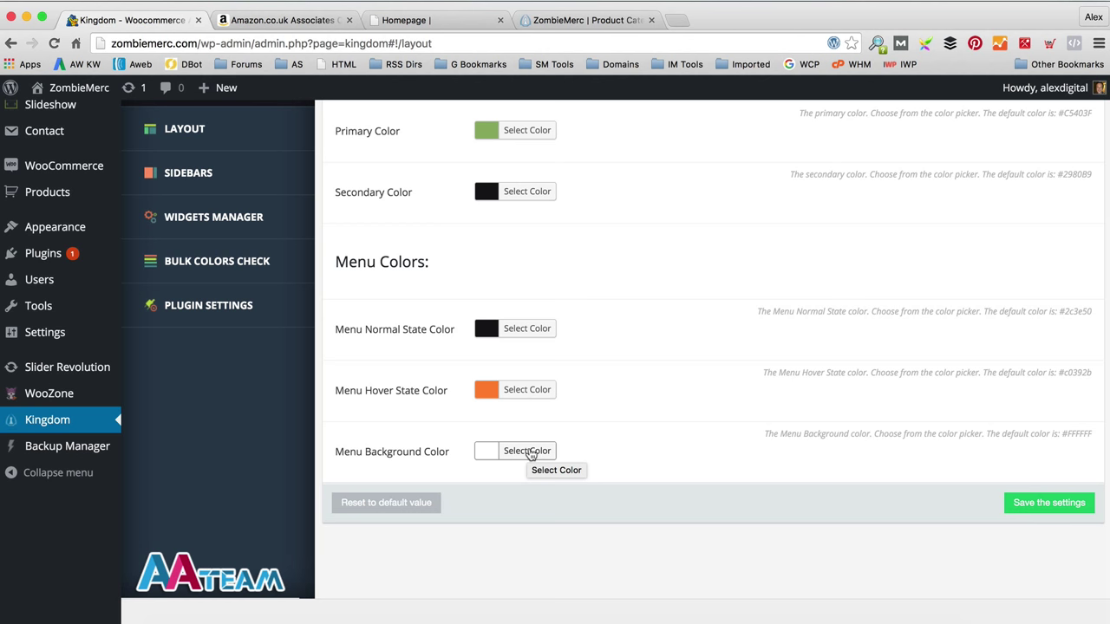
Step: Set Menu Background Color to #90AF69, copied from the brand colour notes, and save
click(527, 451)
scroll(292, 614, down, 1)
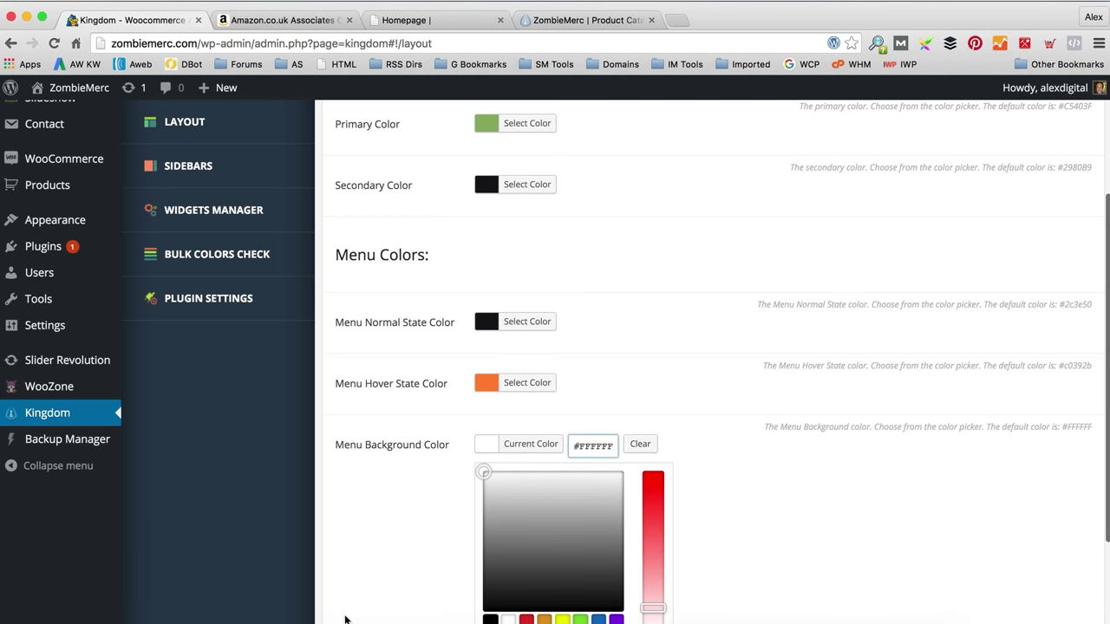
click(322, 607)
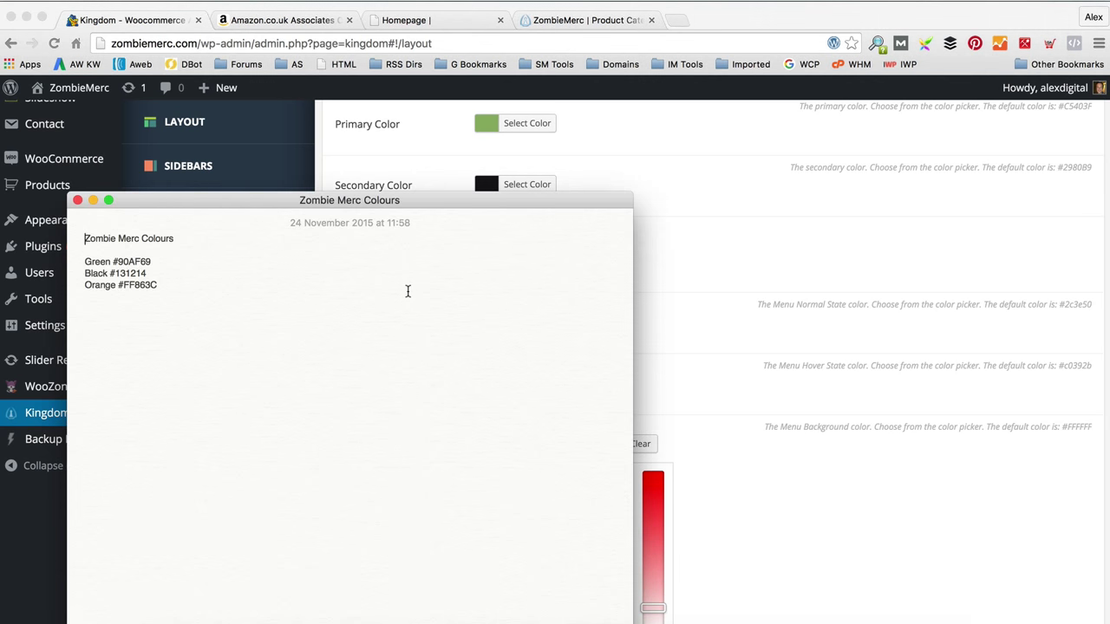
drag(158, 261, 113, 262)
key(super+c)
click(694, 265)
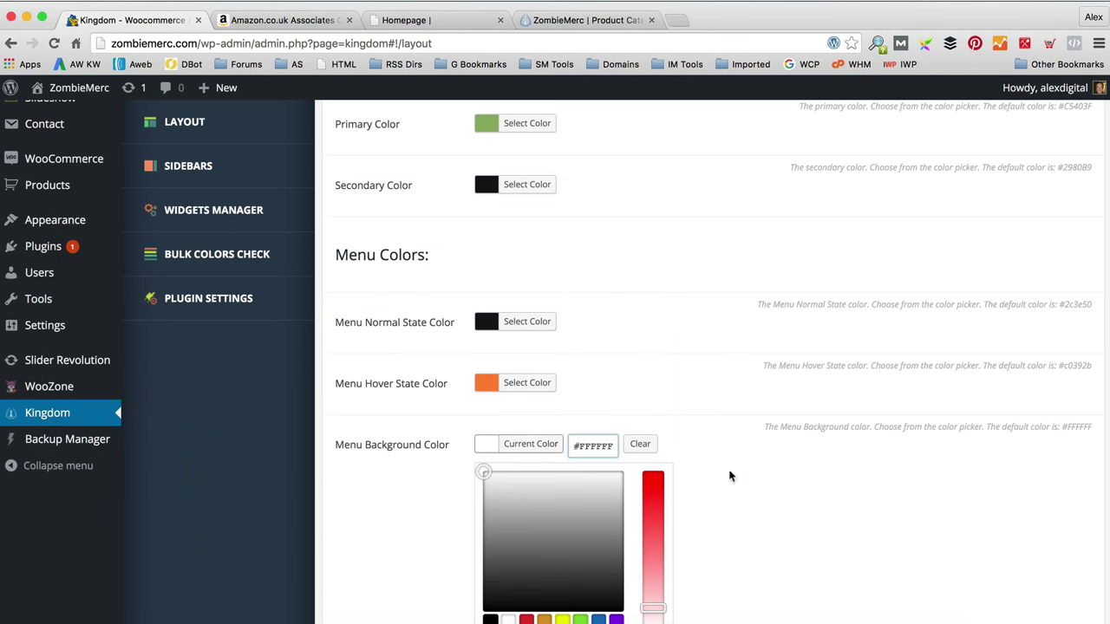
key(super+a)
key(super+v)
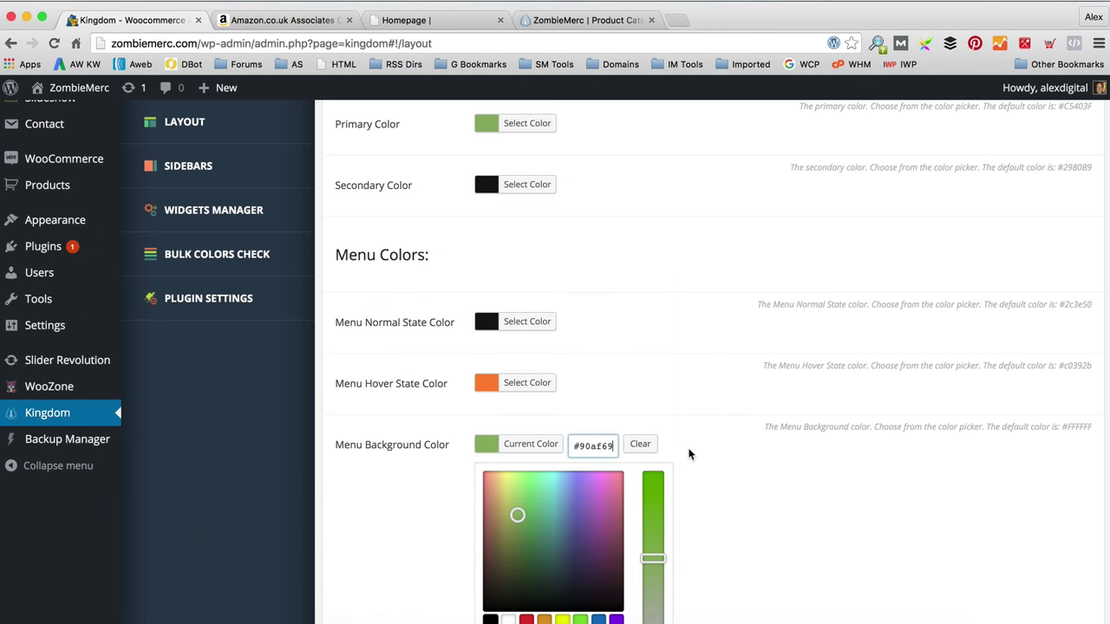
scroll(677, 453, down, 4)
click(1050, 503)
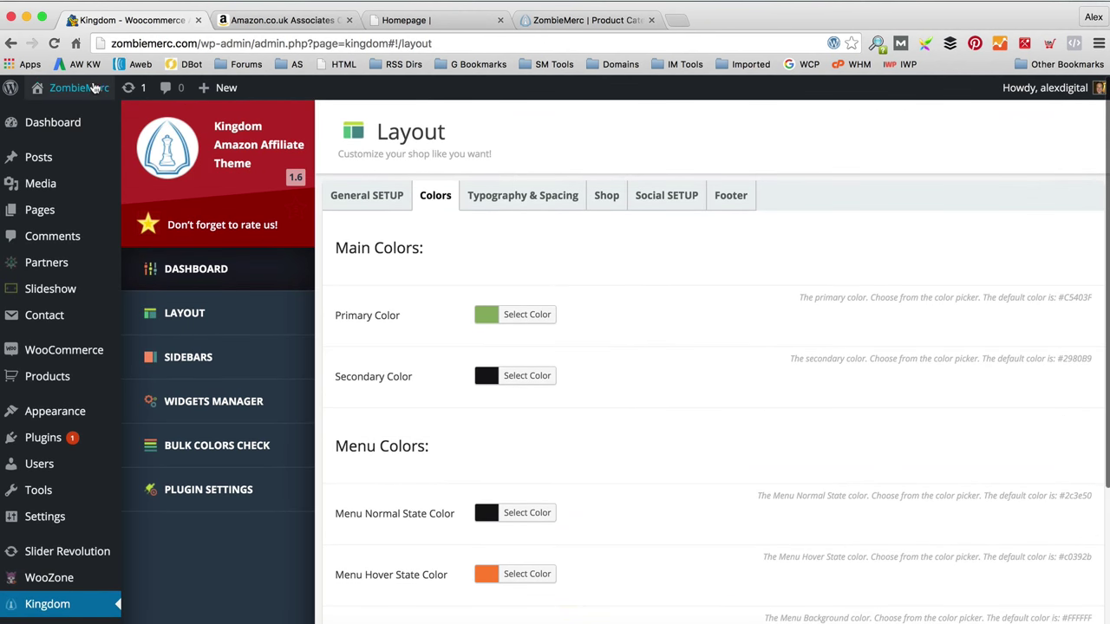
Step: Check the storefront, then go back to the Kingdom layout settings
mouse_move(96, 89)
click(94, 122)
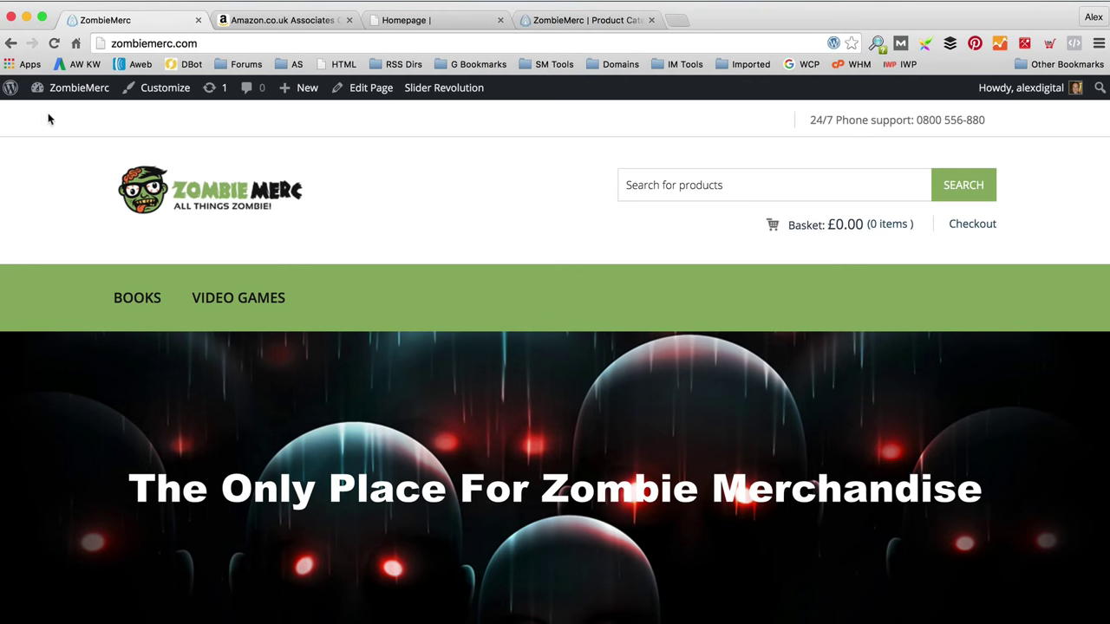
click(12, 43)
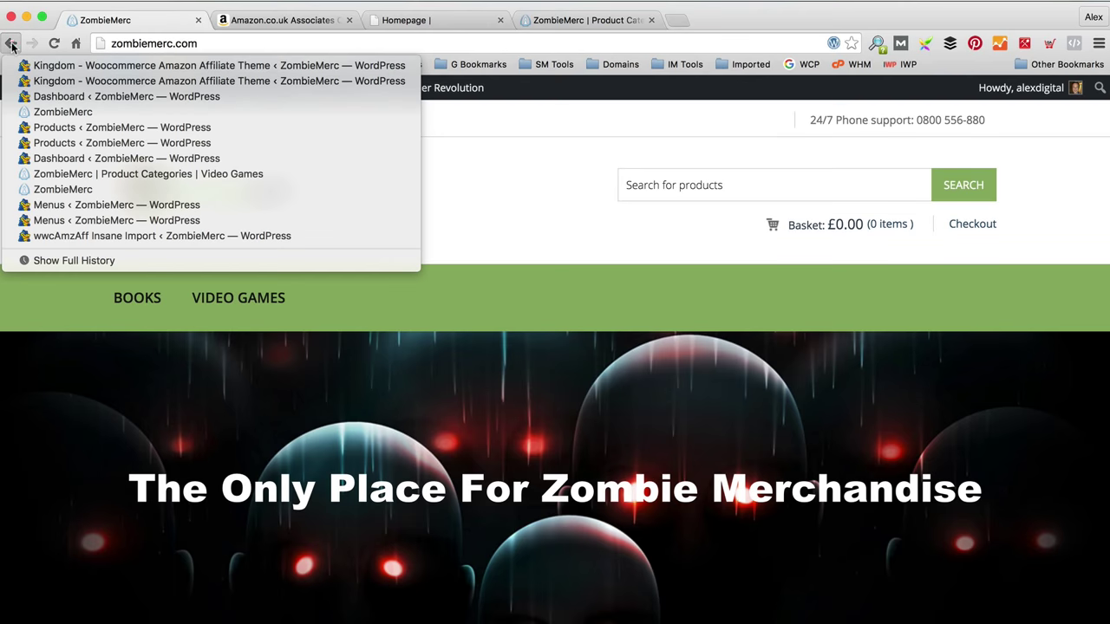
click(12, 43)
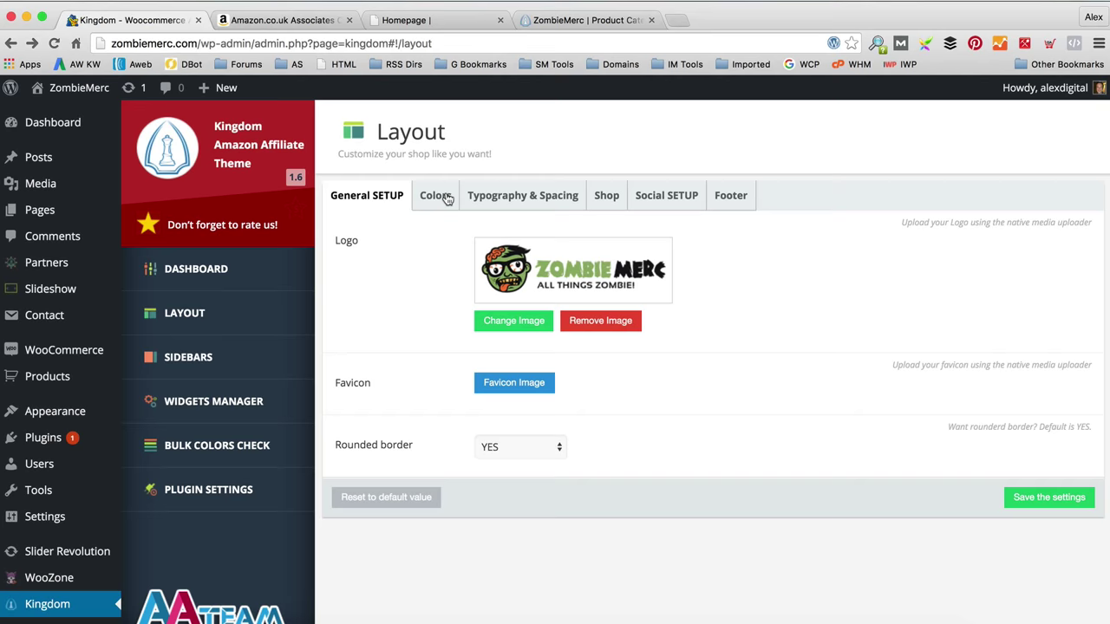
Step: Set Menu Normal State Color to white, save the colour settings, and open the storefront
click(438, 195)
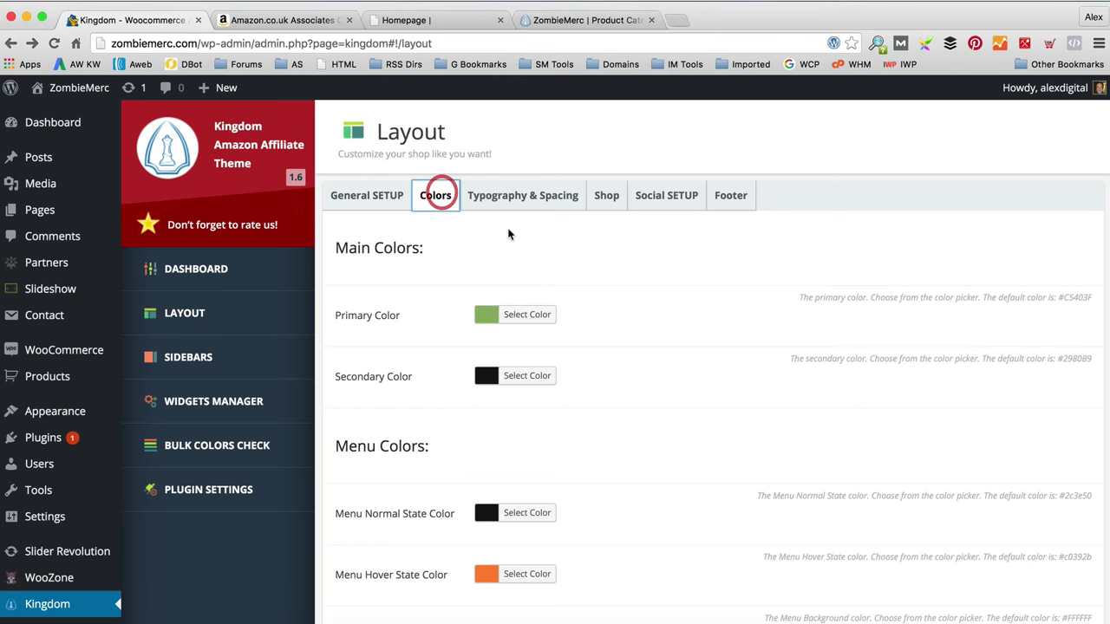
scroll(580, 259, down, 5)
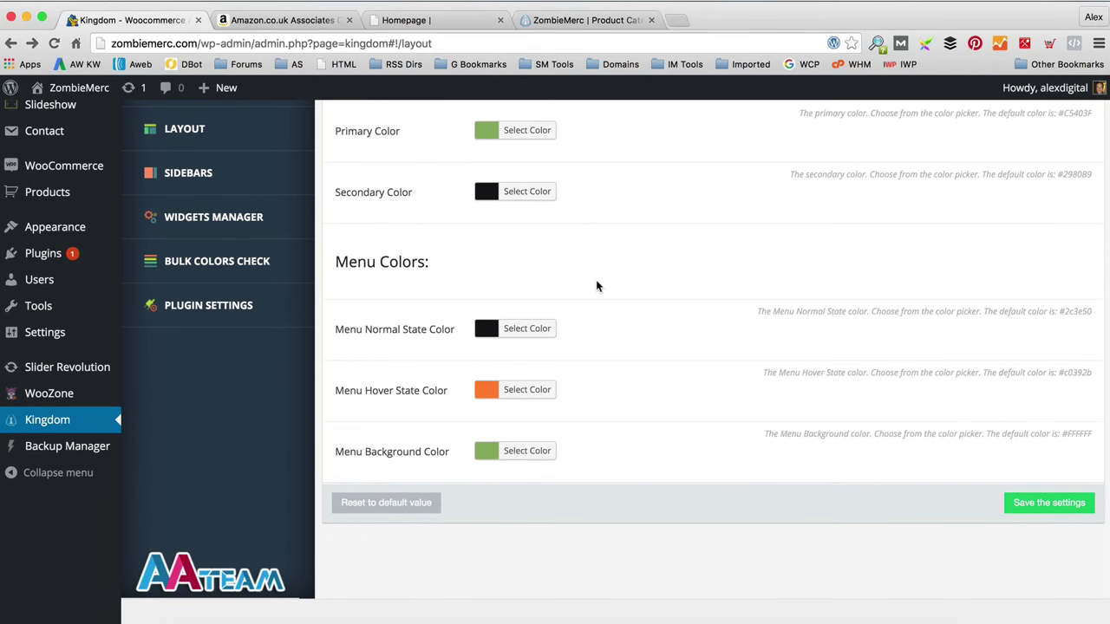
click(527, 329)
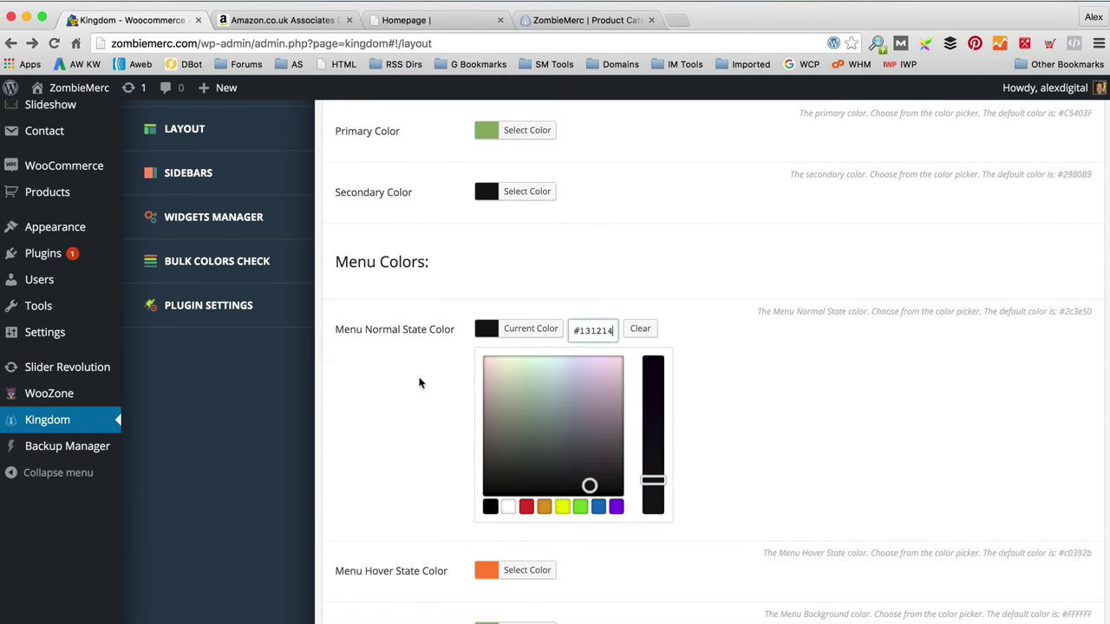
click(509, 507)
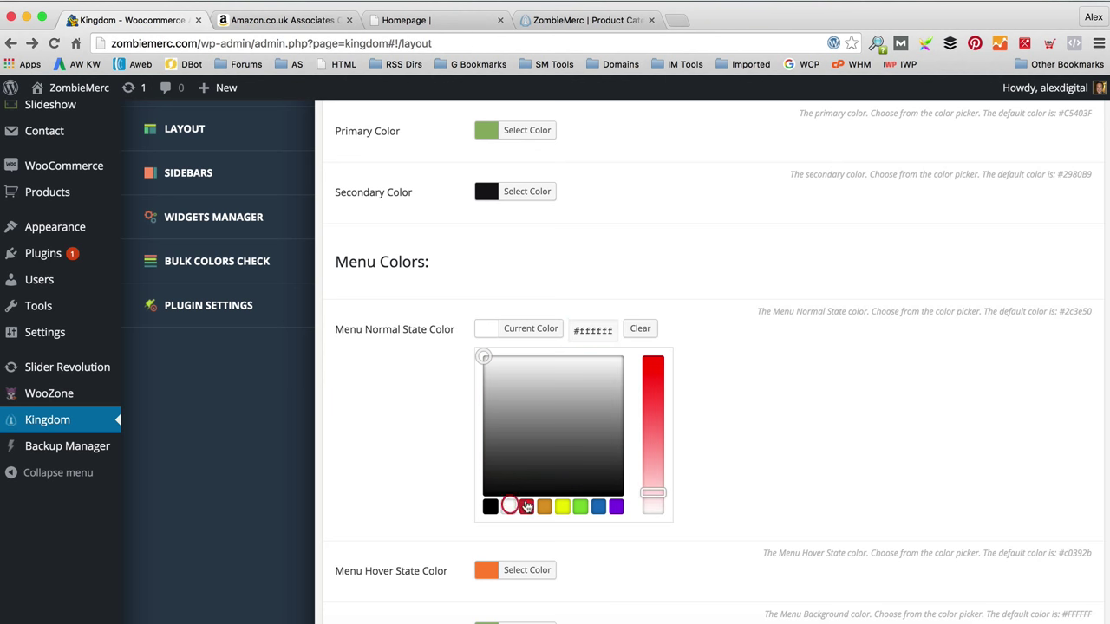
scroll(779, 347, down, 5)
click(1052, 505)
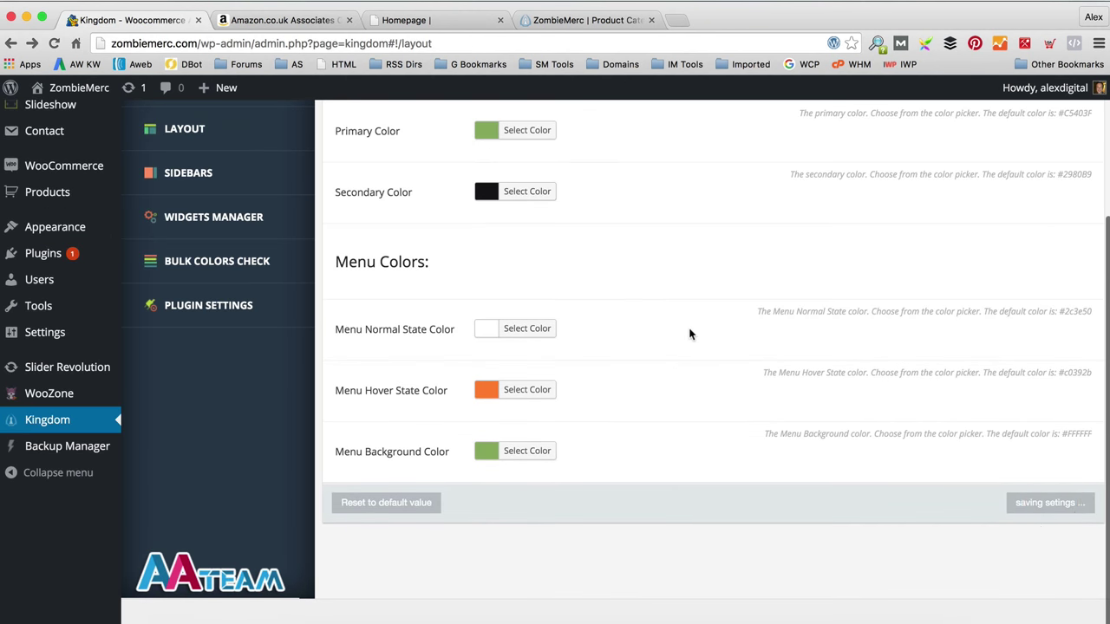
click(72, 114)
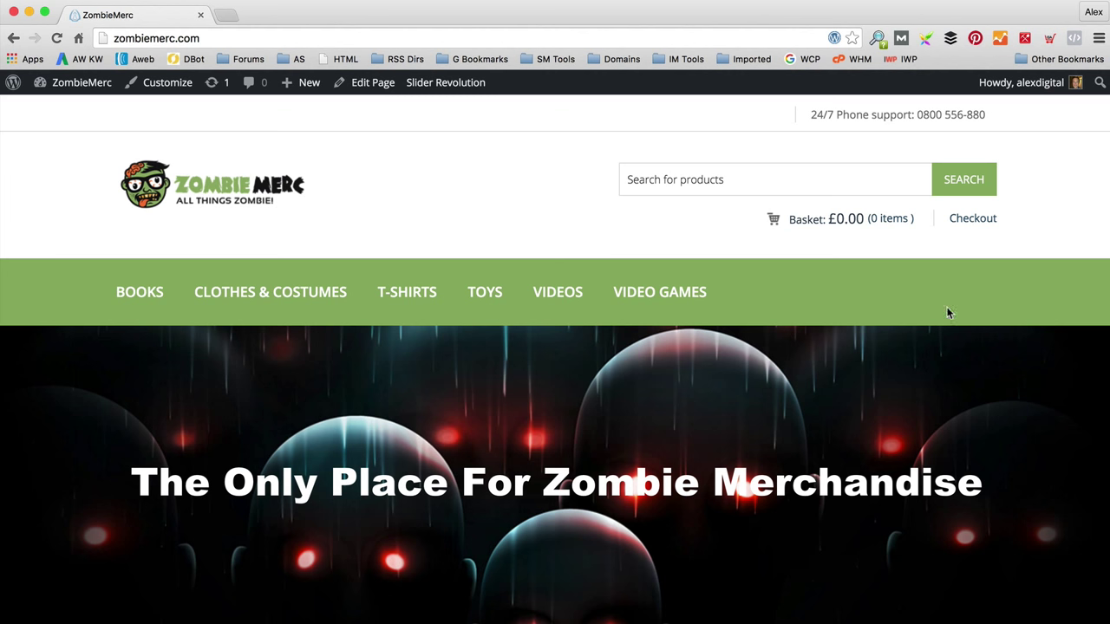
Step: Open the T-Shirts category, go to page 2, and open the KEEP CALM AND KILL ZOMBIES kids t-shirt
click(401, 296)
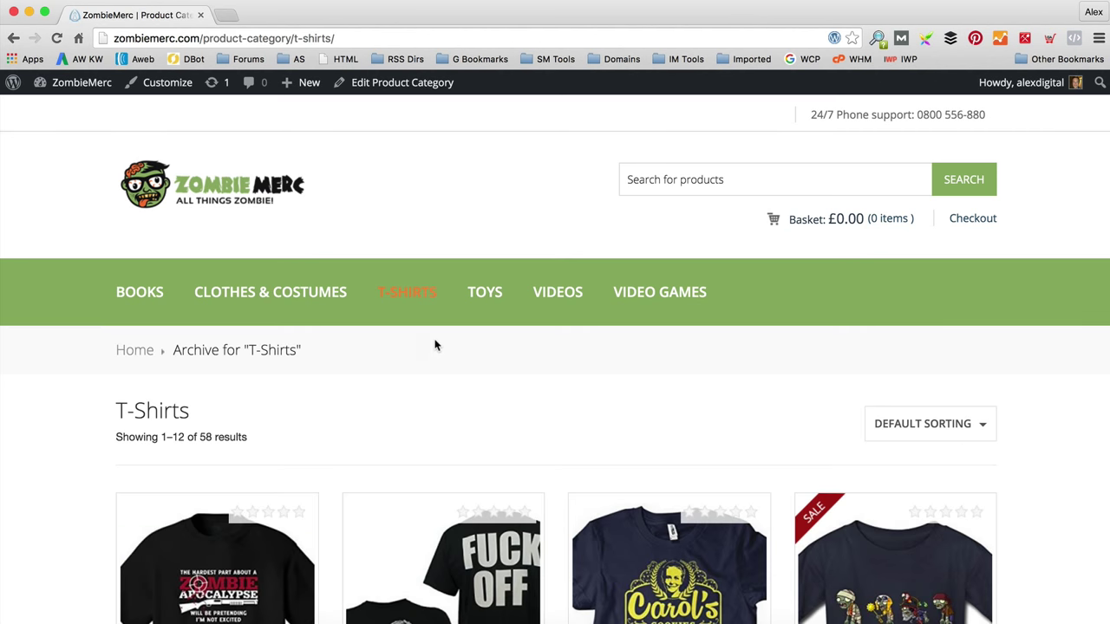
scroll(435, 342, down, 3)
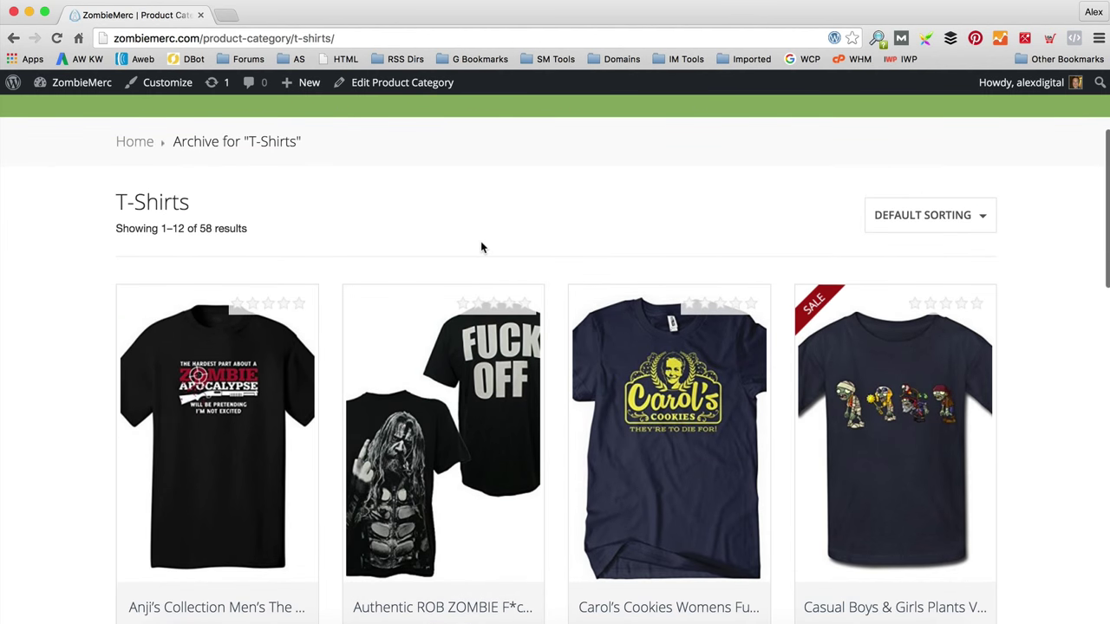
scroll(481, 241, down, 1)
scroll(452, 320, down, 5)
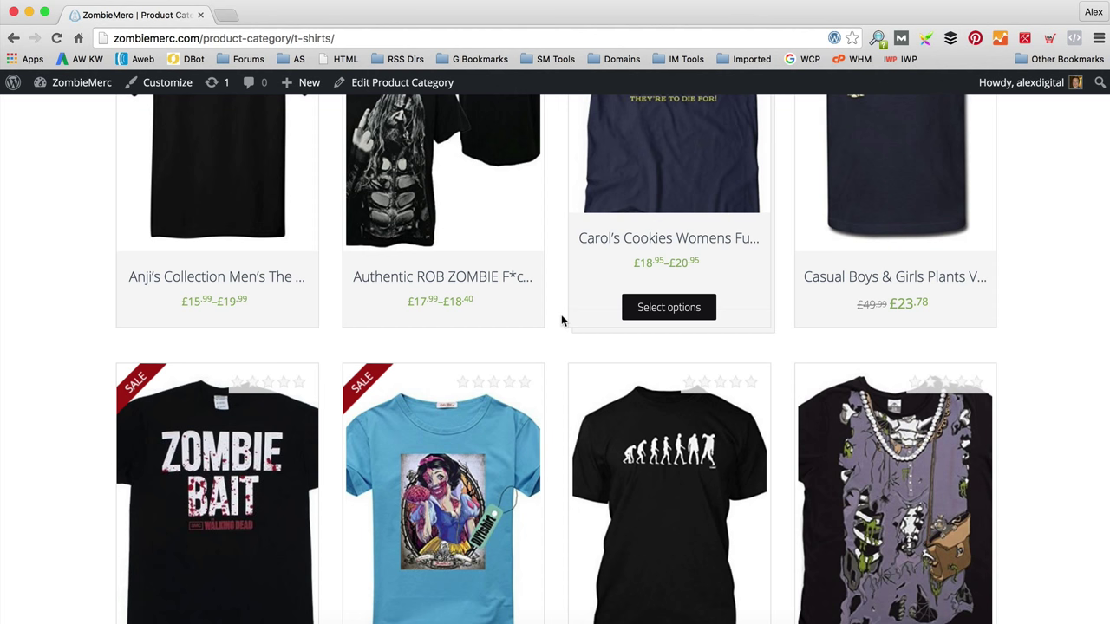
scroll(561, 321, down, 8)
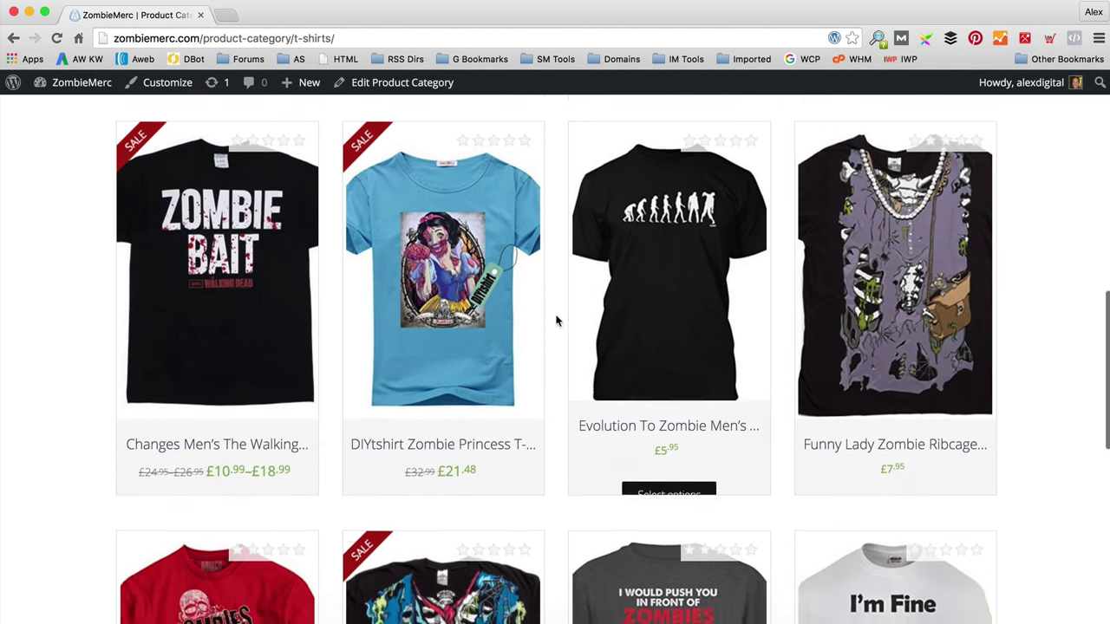
scroll(559, 319, down, 4)
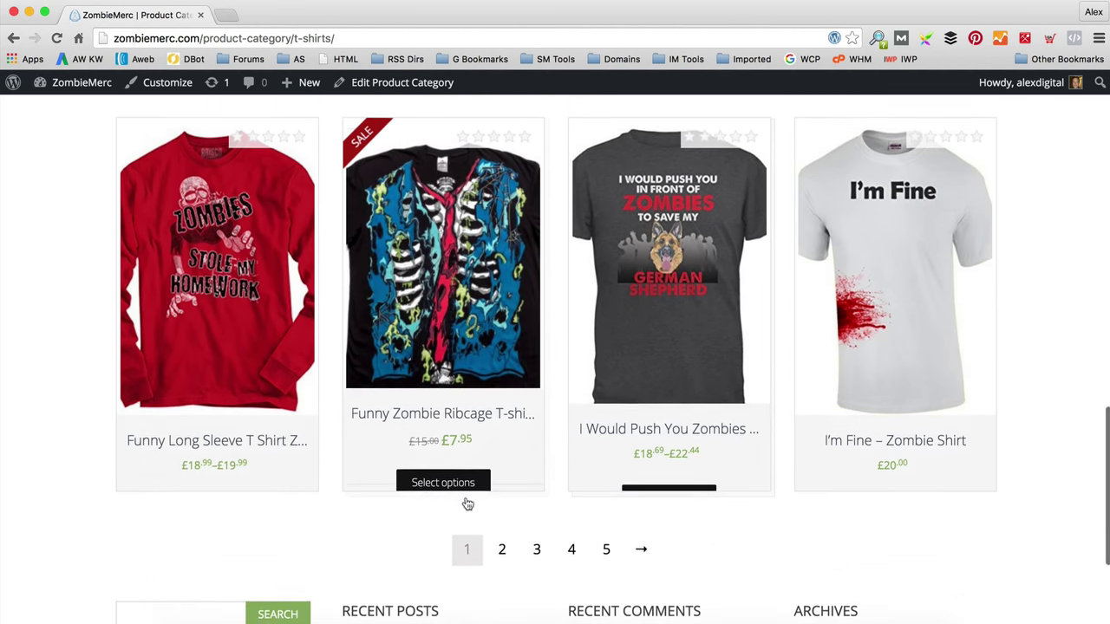
click(503, 552)
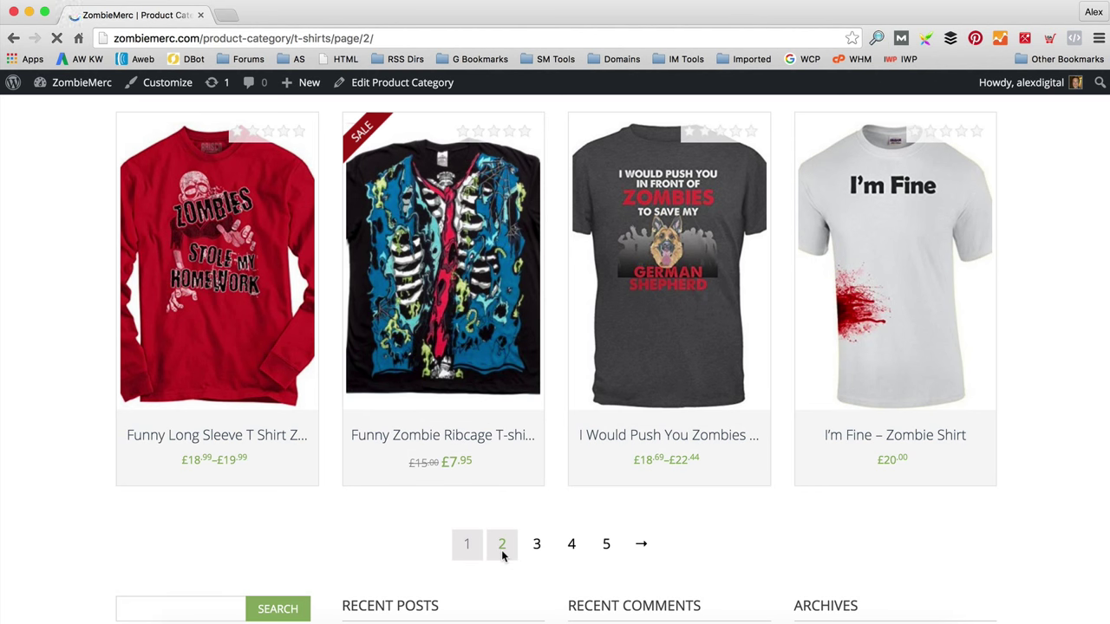
scroll(552, 380, down, 3)
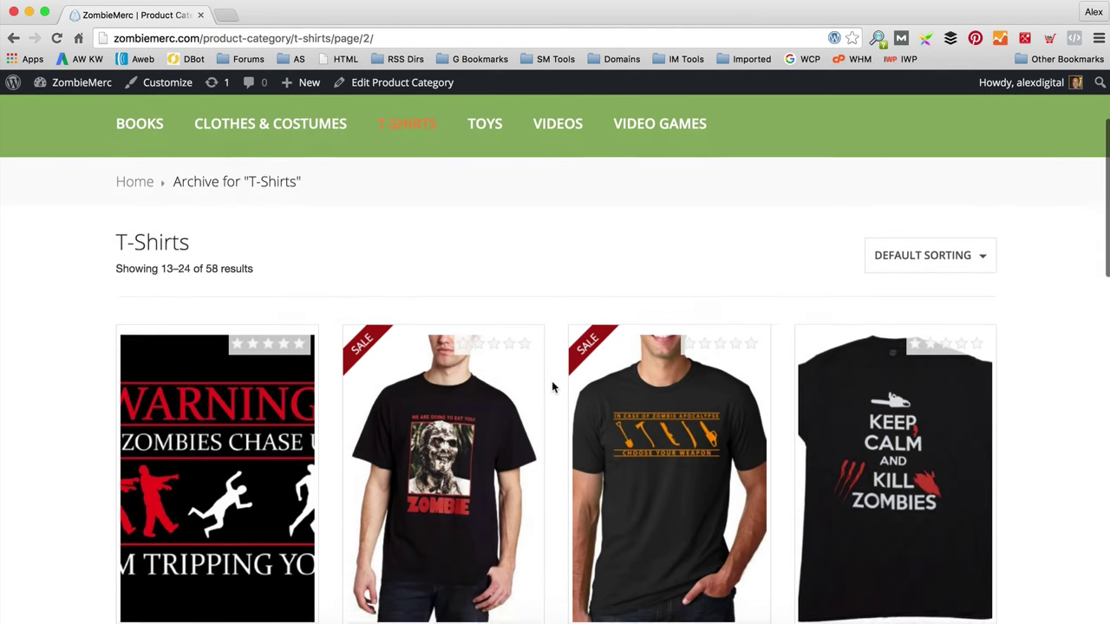
scroll(552, 386, down, 10)
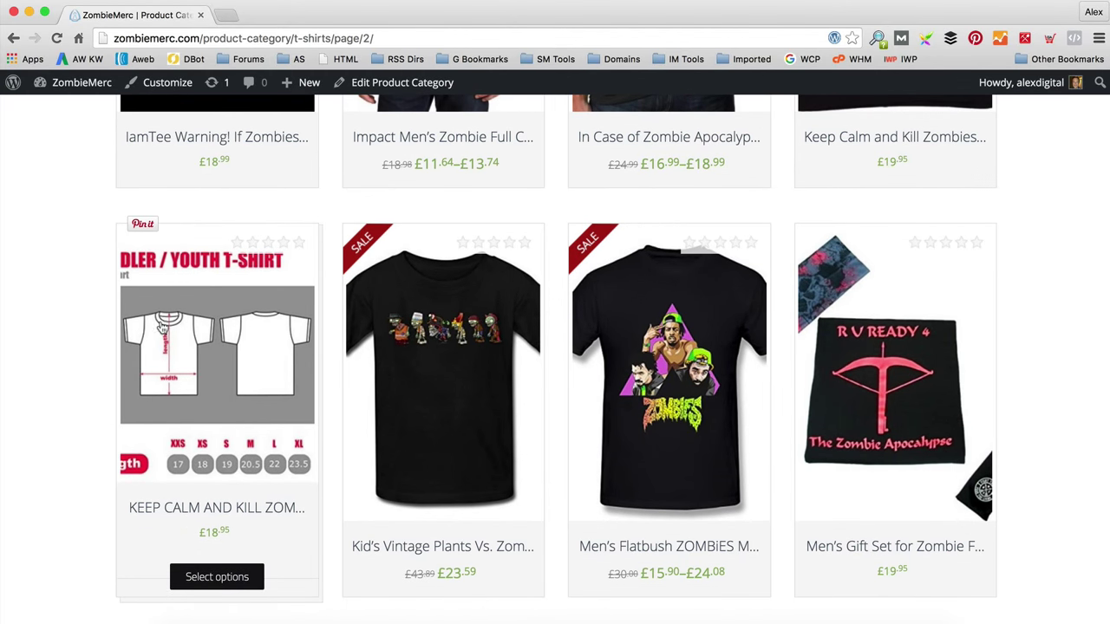
click(224, 386)
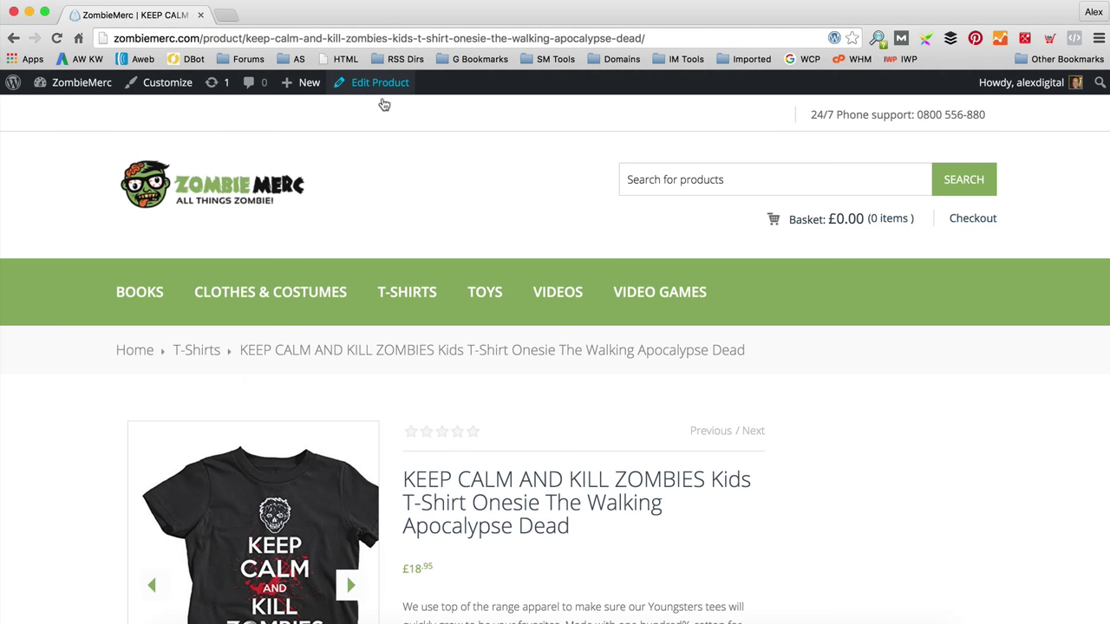
Step: Open the t-shirt in the admin editor and remove its current product image
click(383, 90)
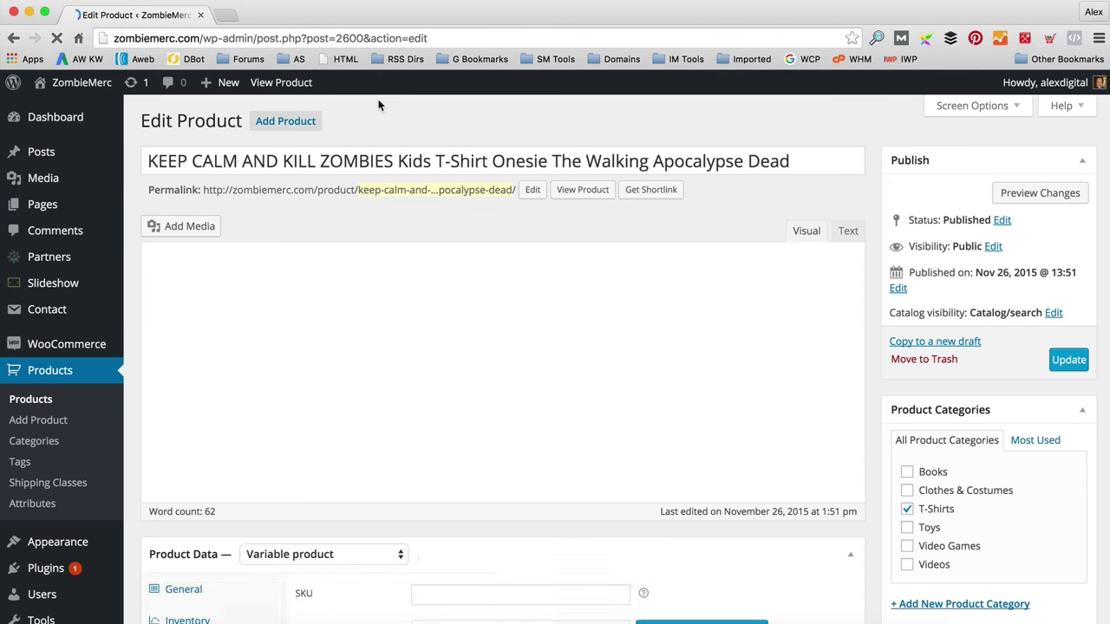
scroll(478, 200, down, 3)
scroll(478, 200, down, 5)
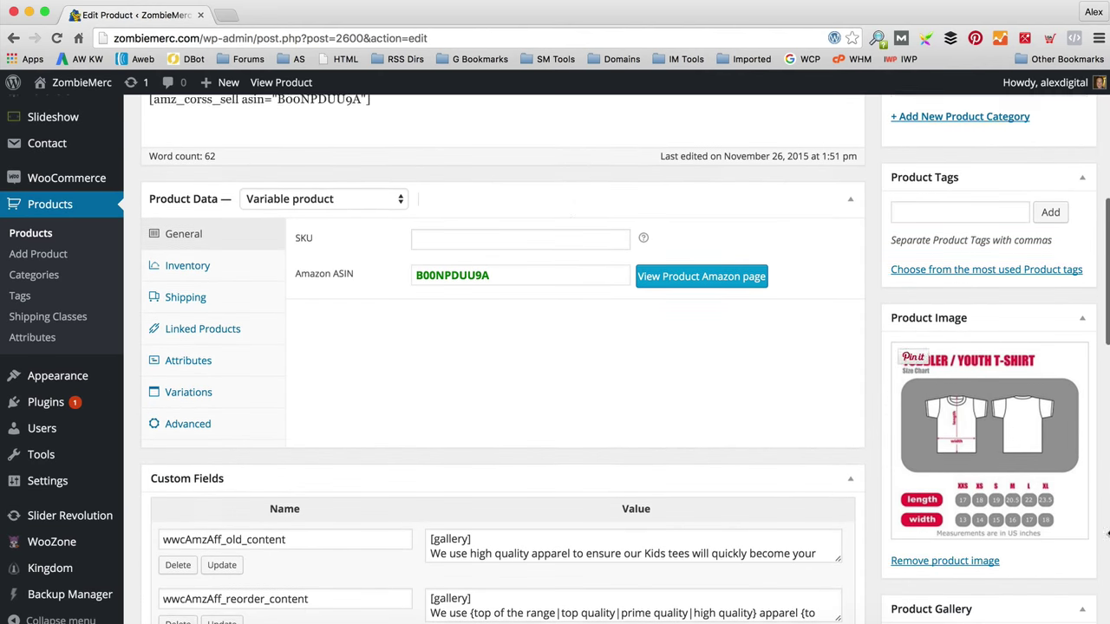
scroll(924, 374, down, 1)
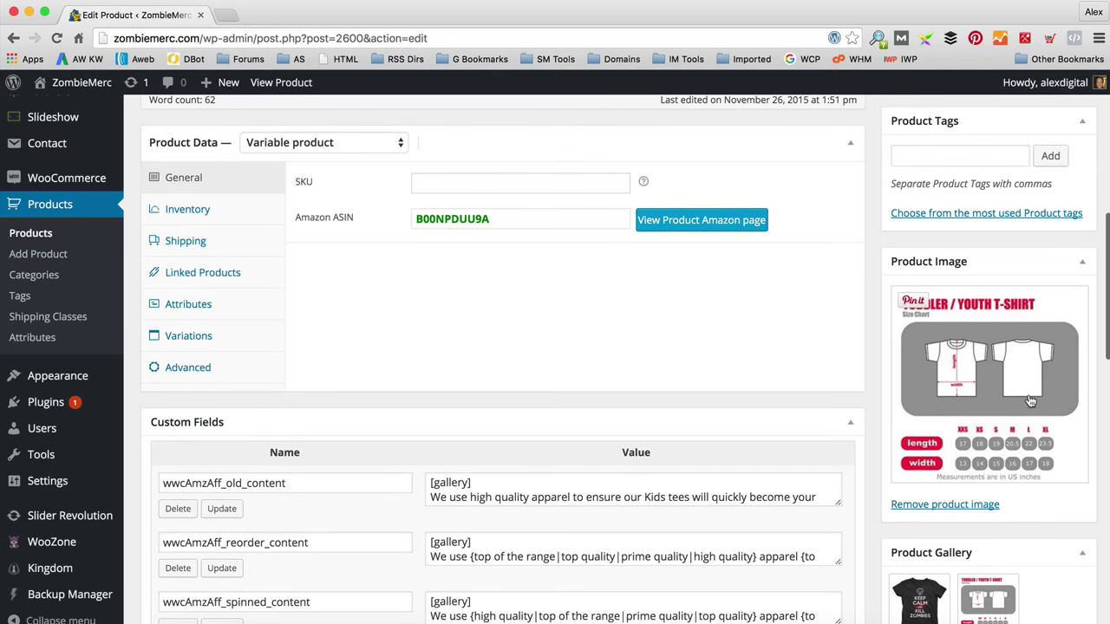
scroll(893, 395, down, 1)
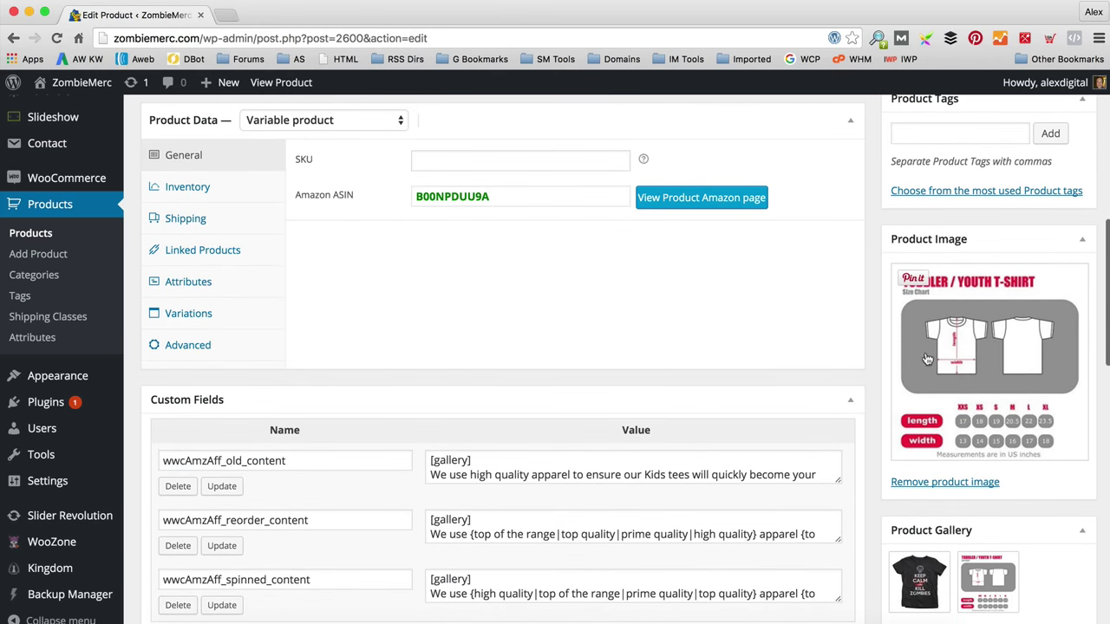
click(970, 484)
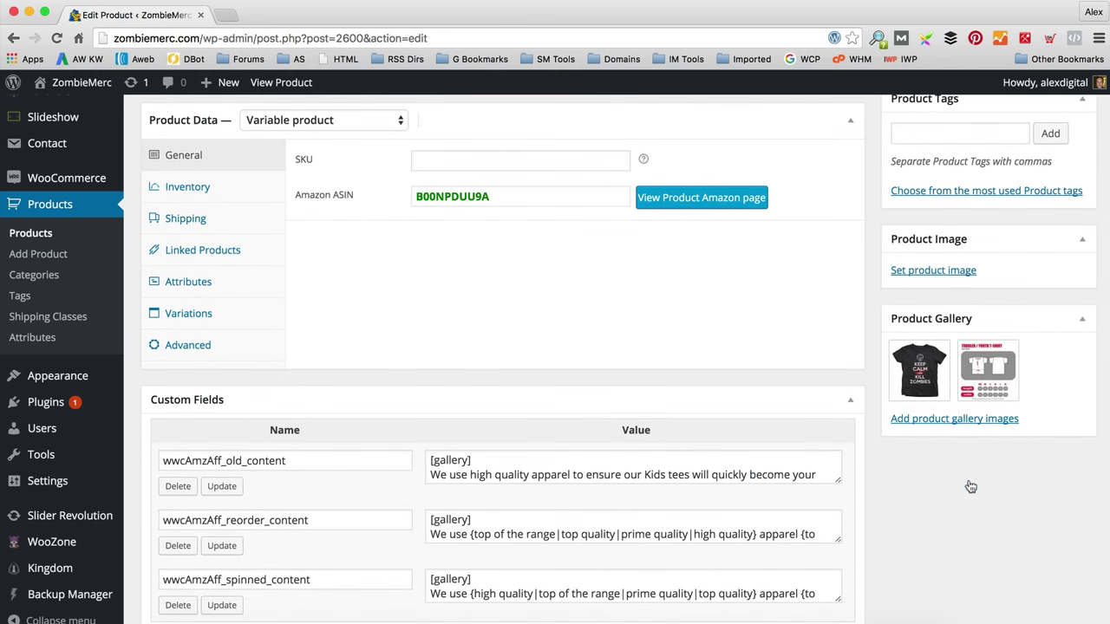
Step: Set the Keep Calm tee, filtered to this product's uploads, as the product image and update
mouse_move(947, 344)
click(944, 272)
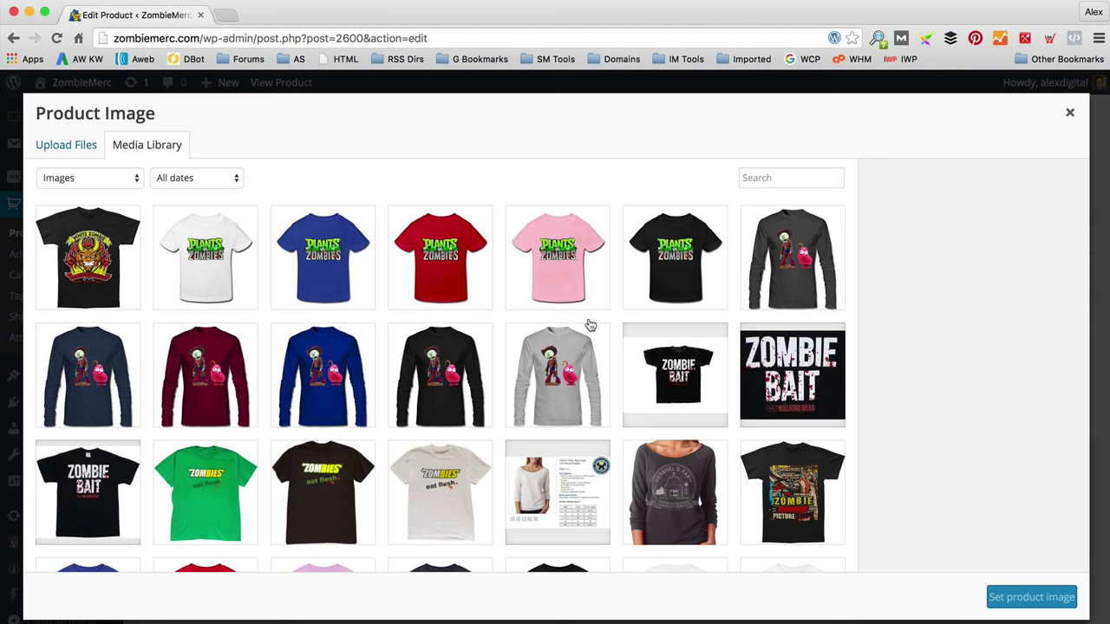
click(92, 178)
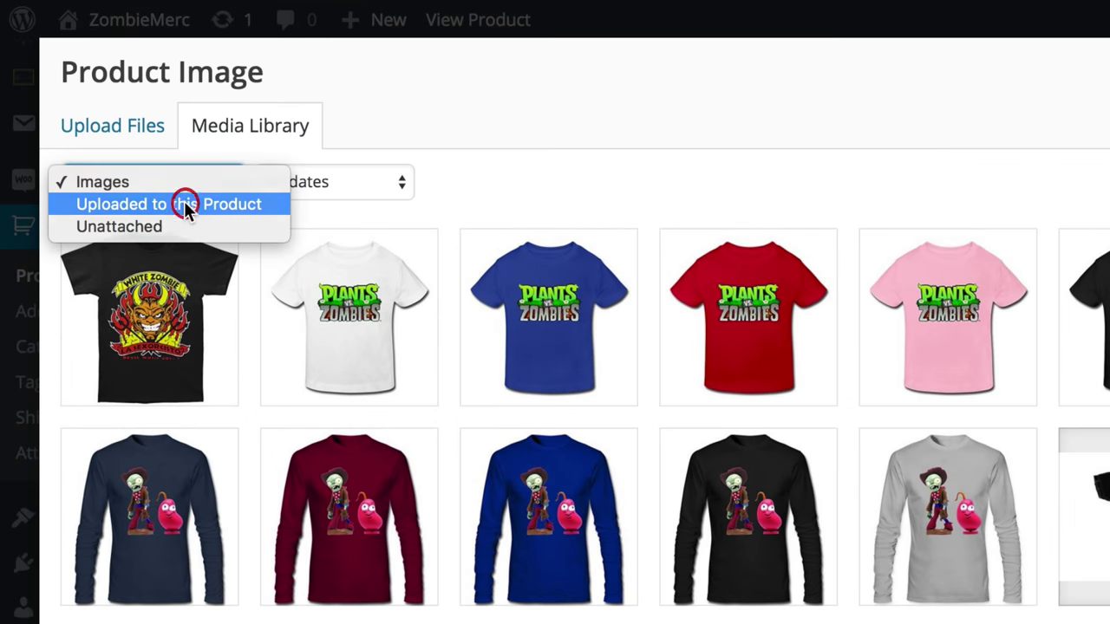
click(184, 204)
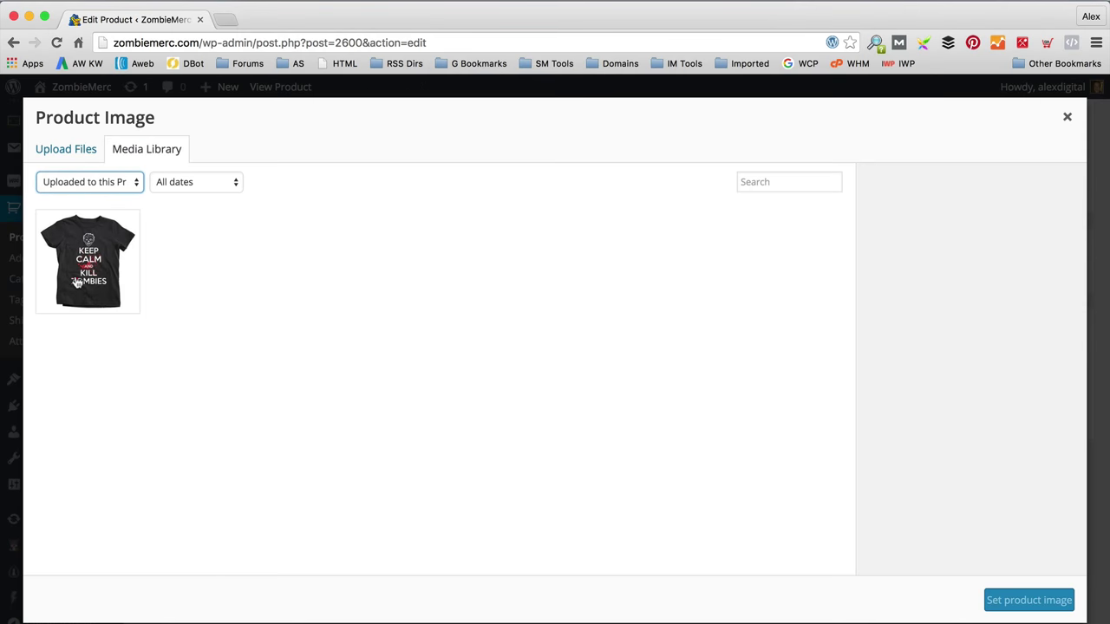
click(78, 285)
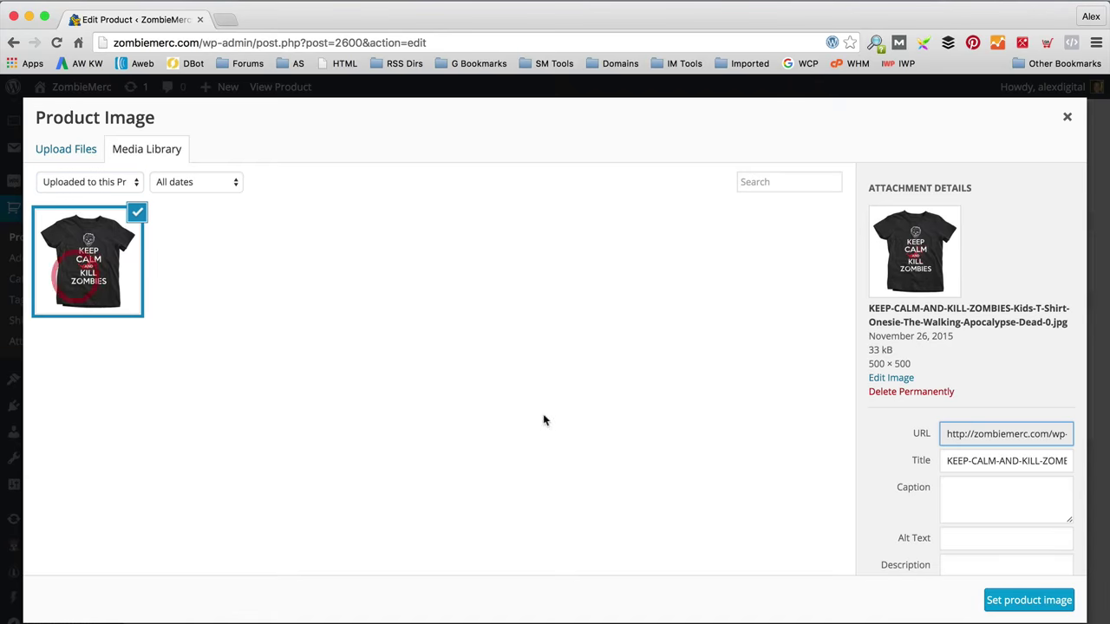
click(1019, 600)
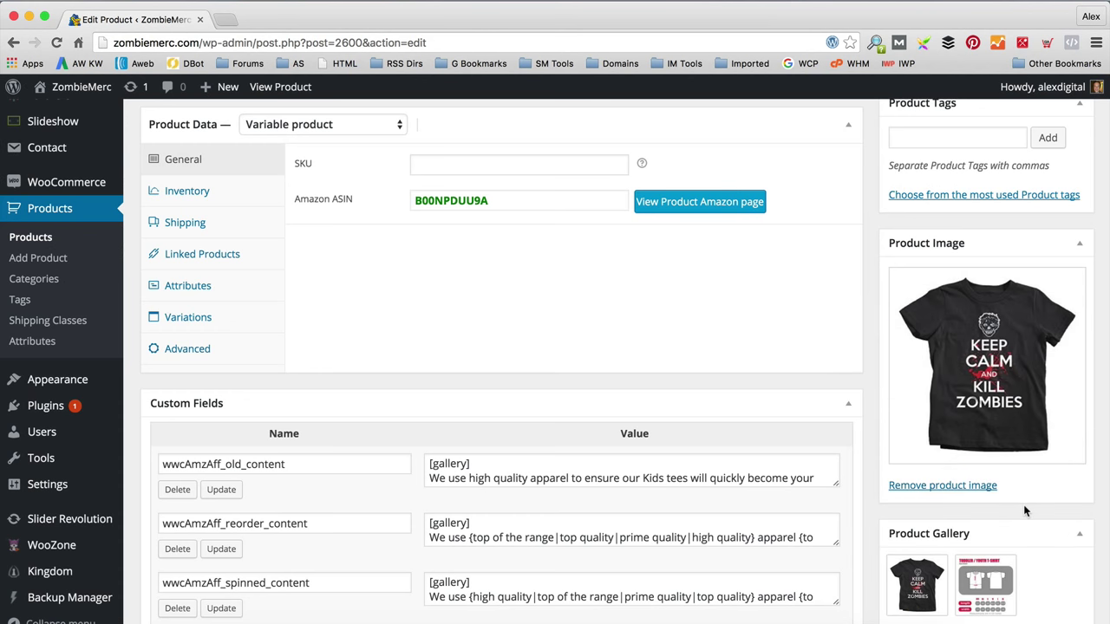
scroll(1025, 510, up, 5)
scroll(974, 341, up, 5)
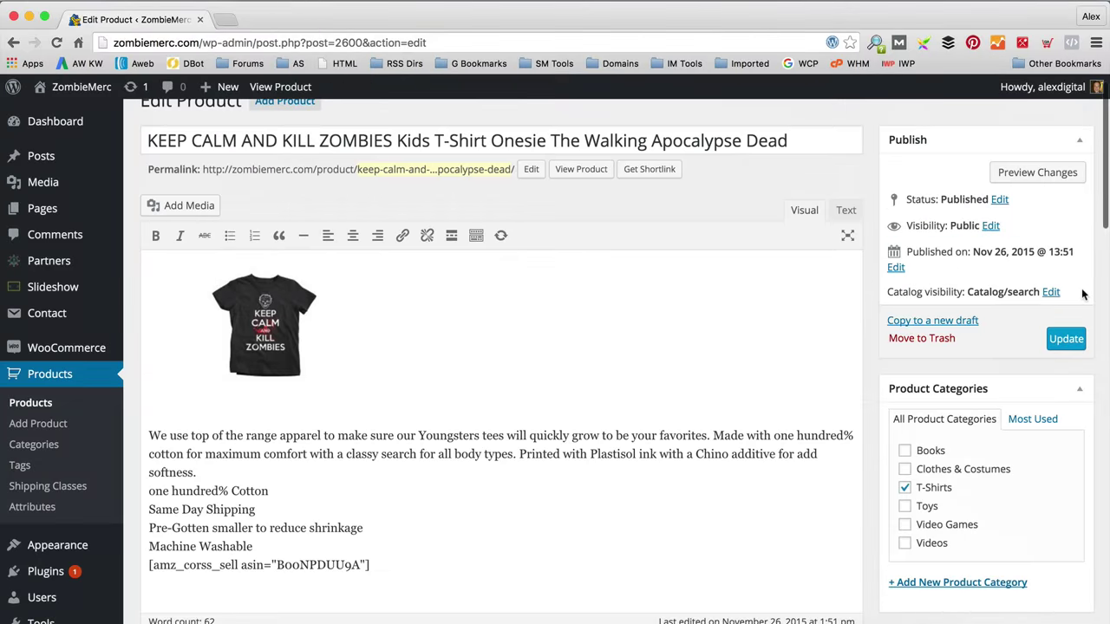
click(1066, 339)
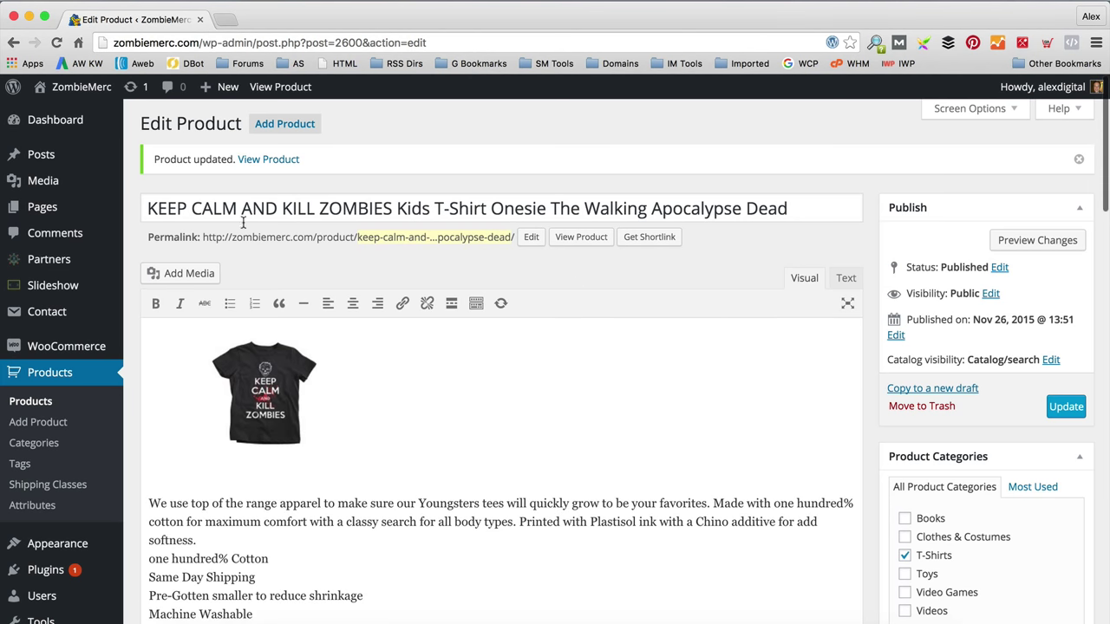
click(283, 90)
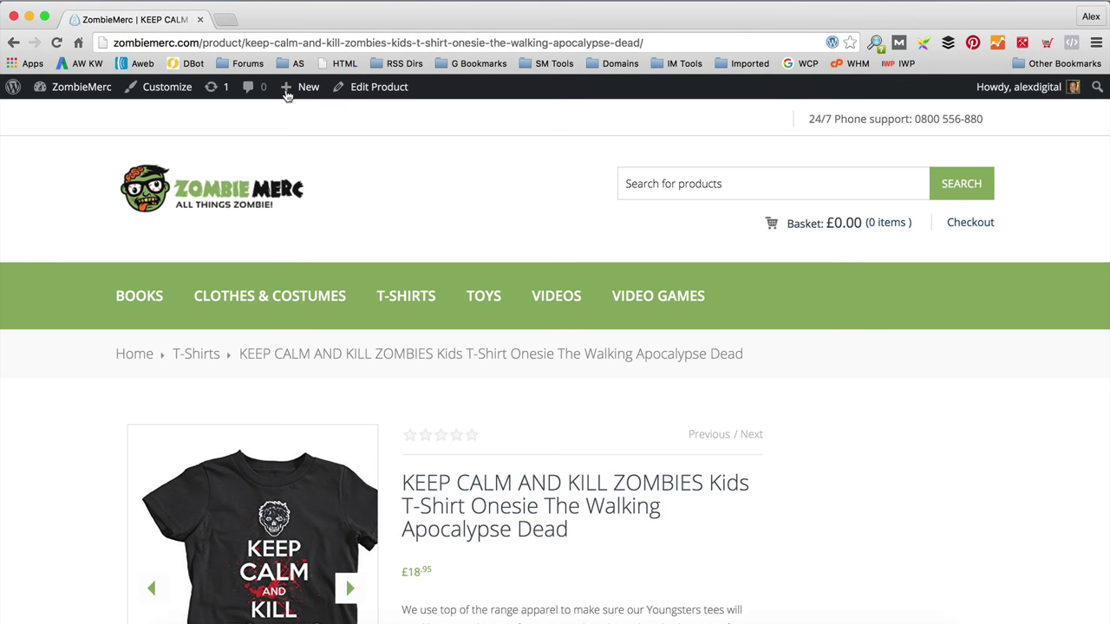
Step: Choose Small as the tee's size, after briefly picking Large
scroll(785, 401, down, 3)
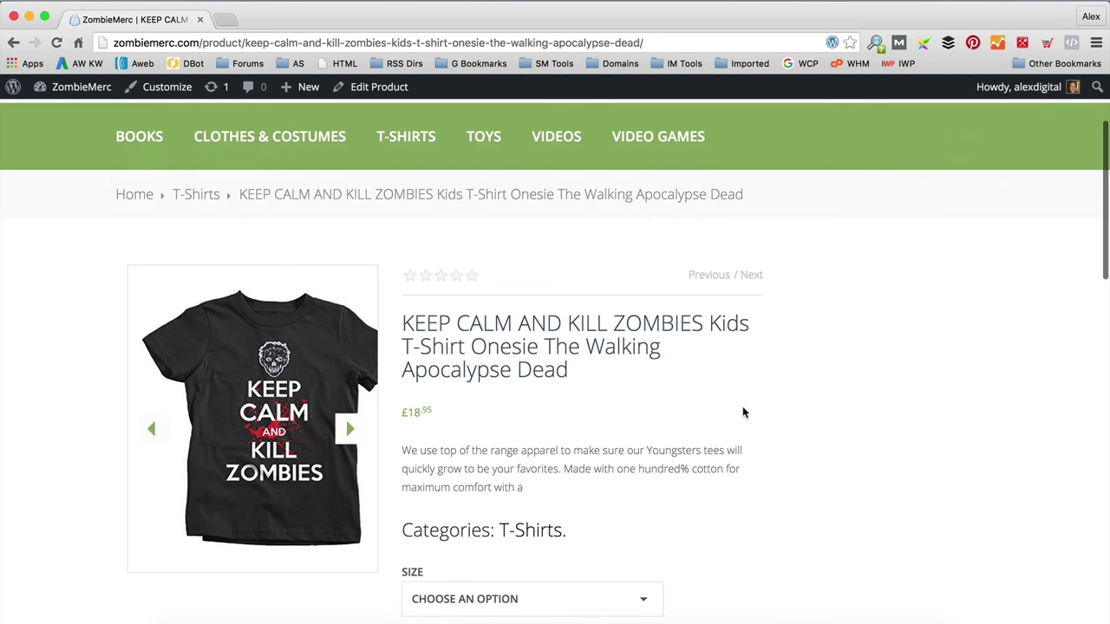
scroll(746, 414, down, 5)
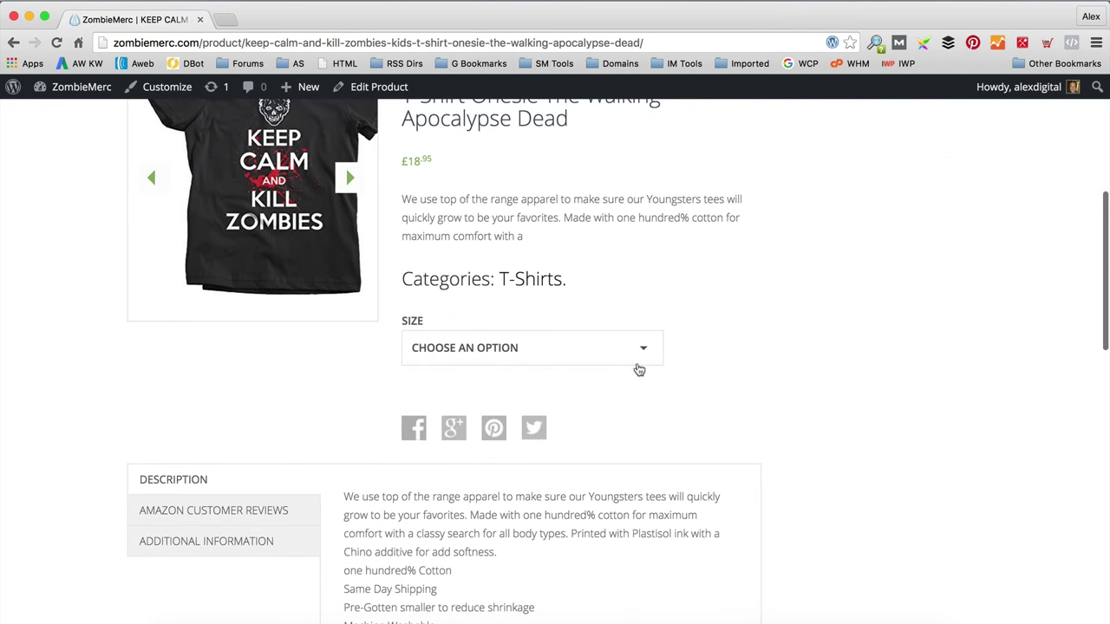
click(638, 365)
click(572, 459)
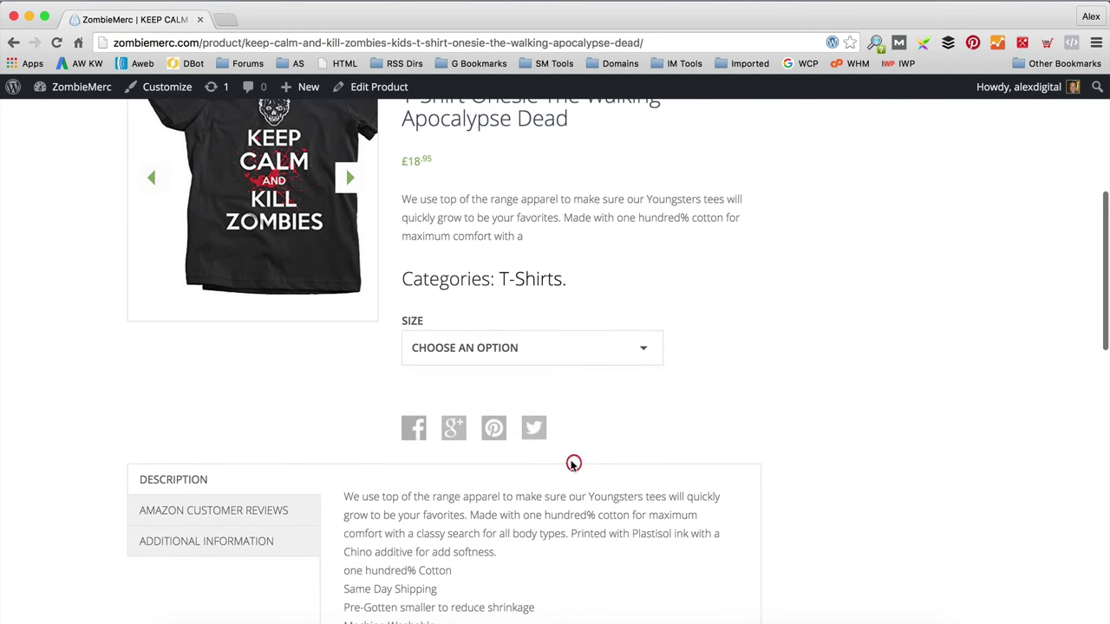
click(603, 357)
click(467, 427)
click(567, 355)
click(471, 484)
scroll(670, 457, up, 1)
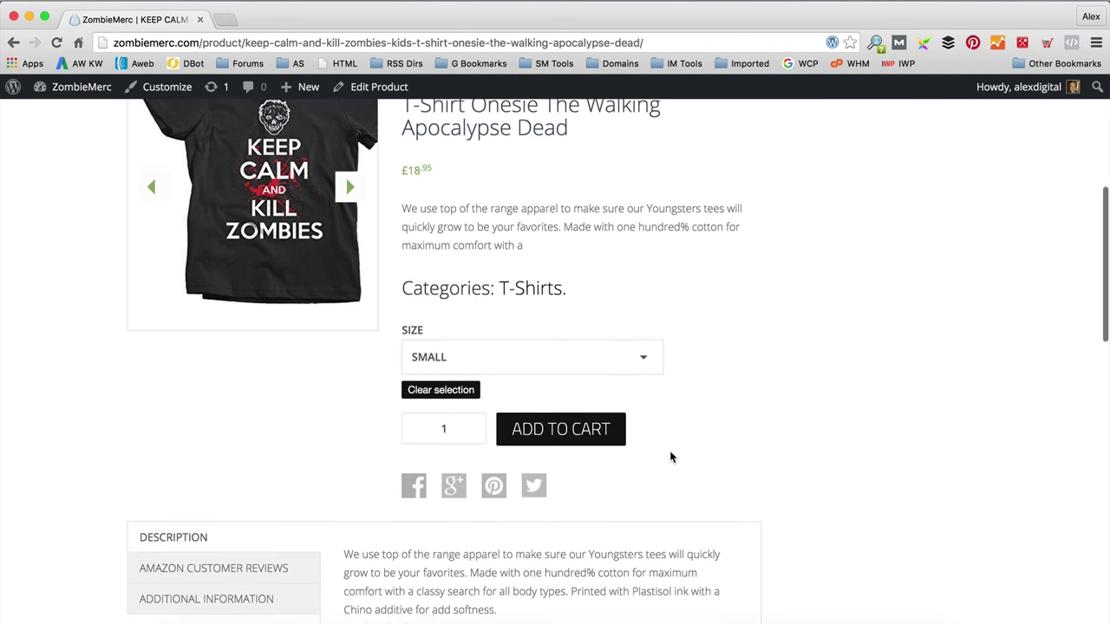
scroll(673, 451, up, 5)
scroll(672, 450, down, 4)
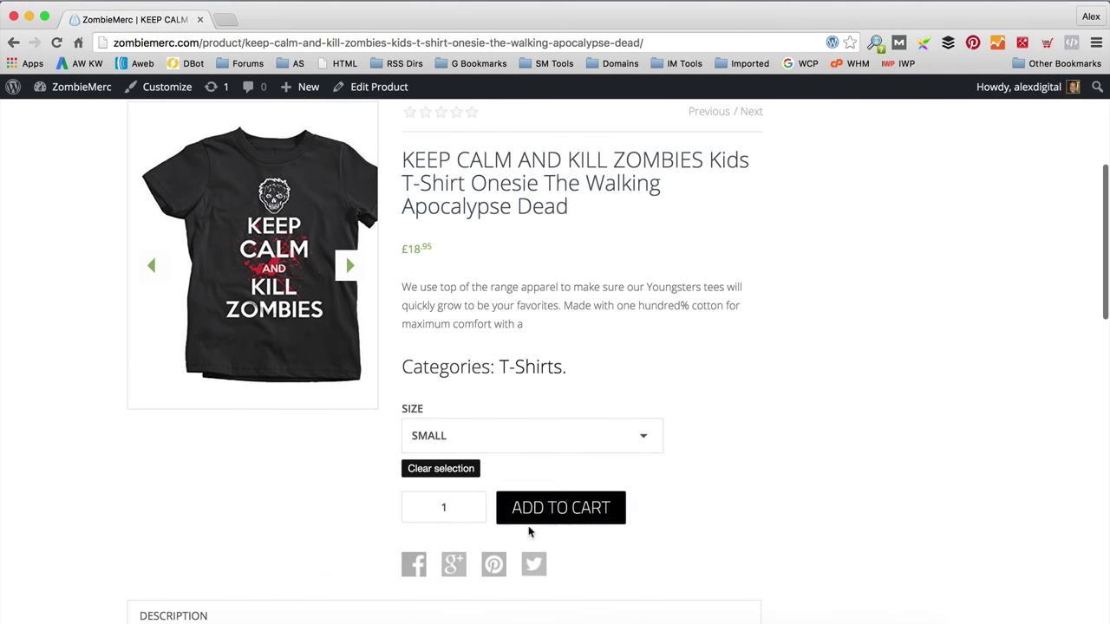
Step: Add the Small tee to the cart, view the cart, and proceed to checkout
click(546, 518)
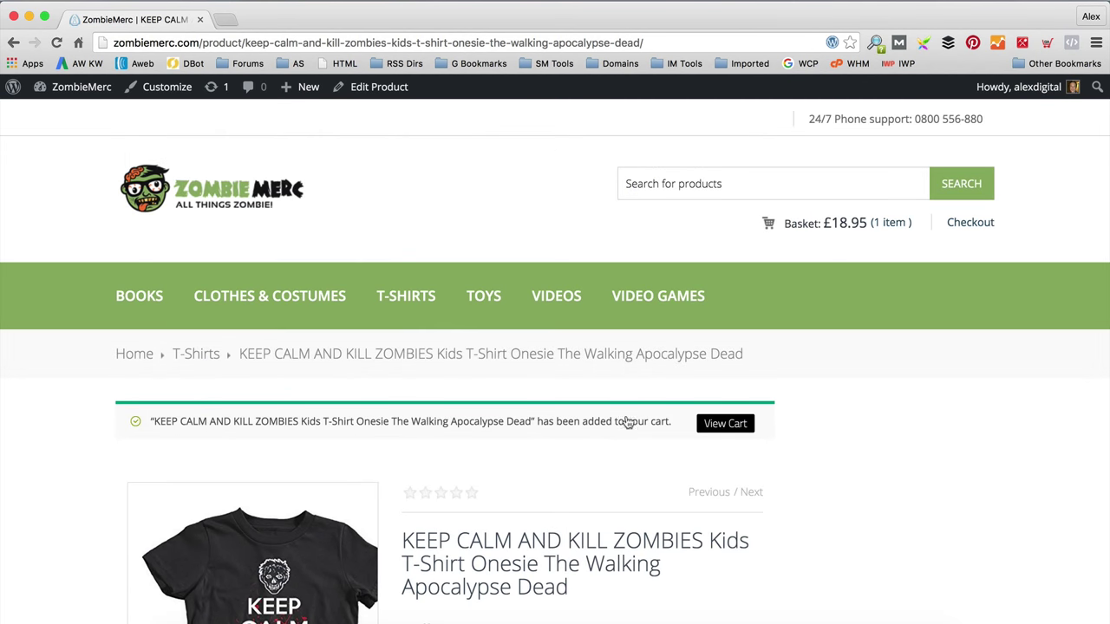
click(720, 423)
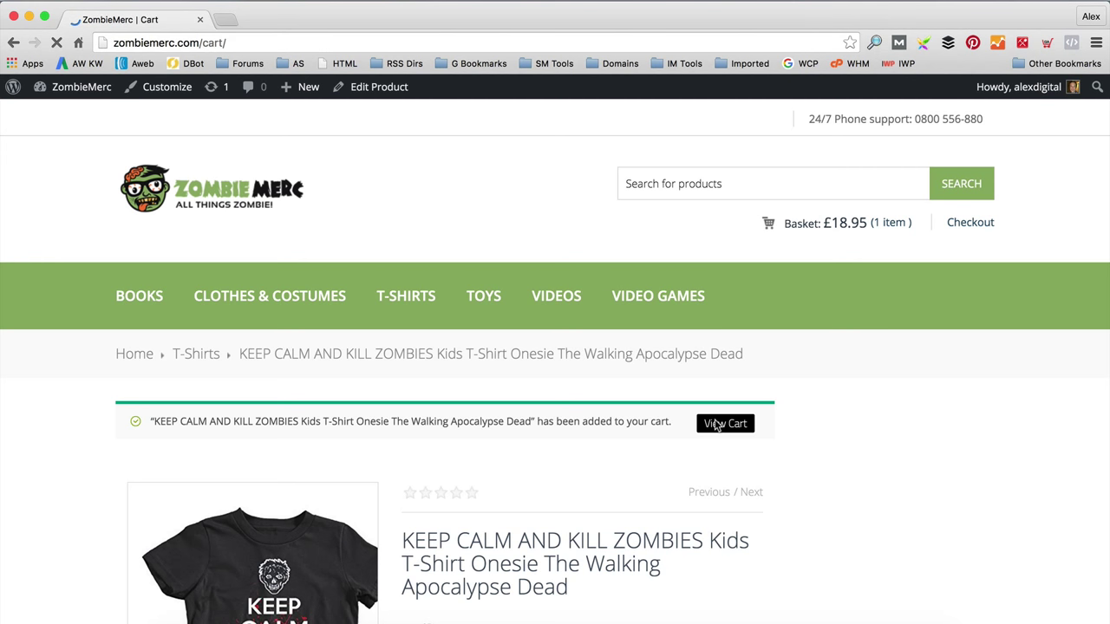
scroll(610, 408, down, 5)
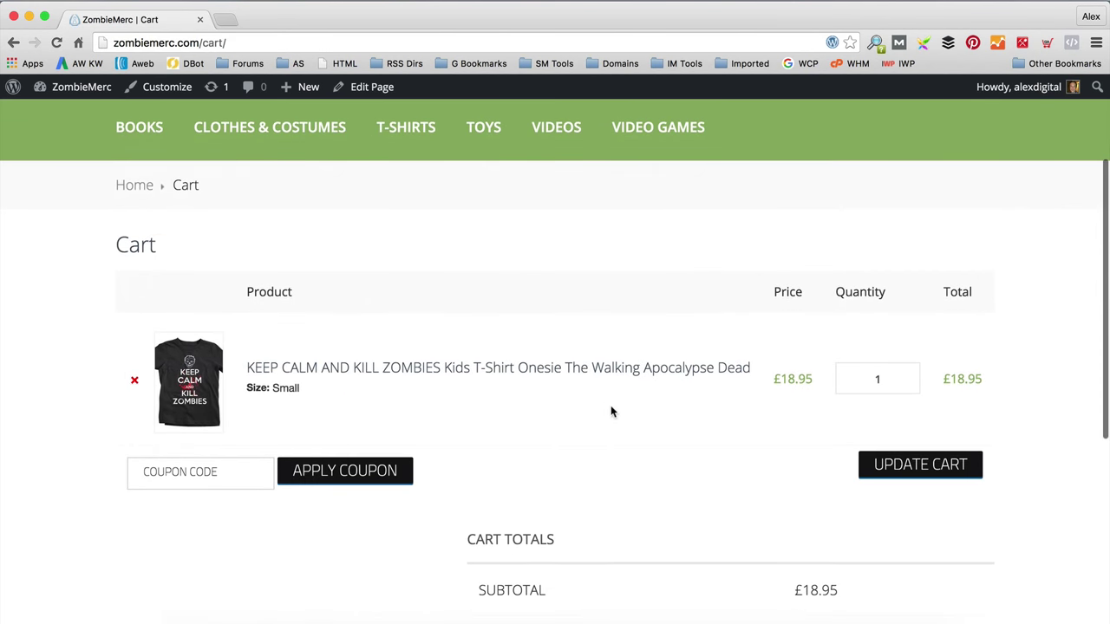
scroll(610, 412, down, 5)
click(737, 491)
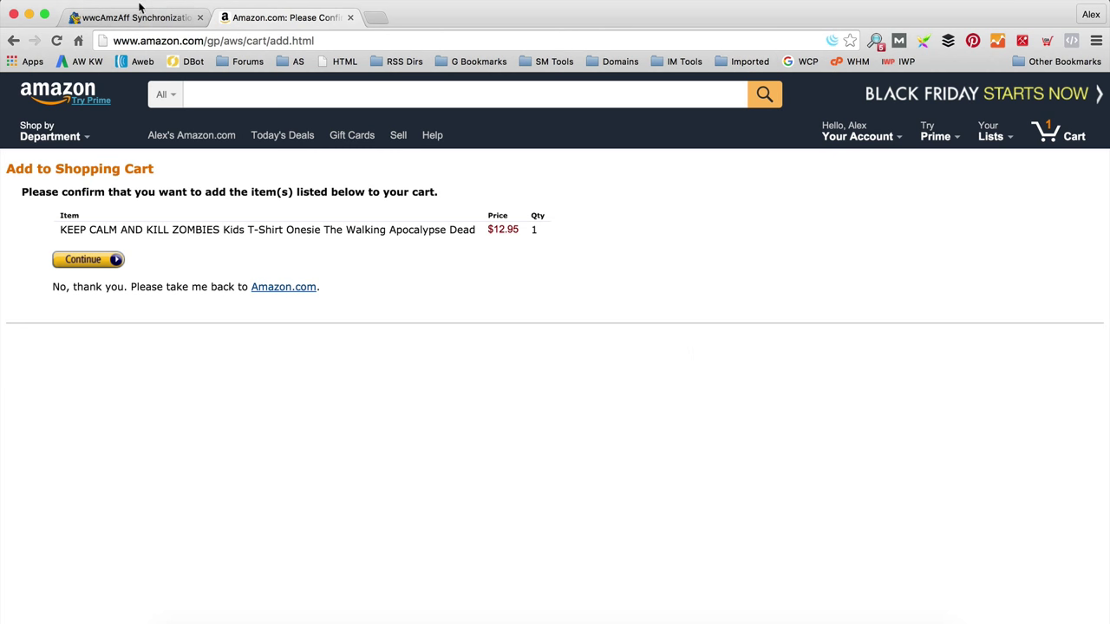
Step: Switch back to the wwcAmzAff Synchronization log browser tab
click(139, 17)
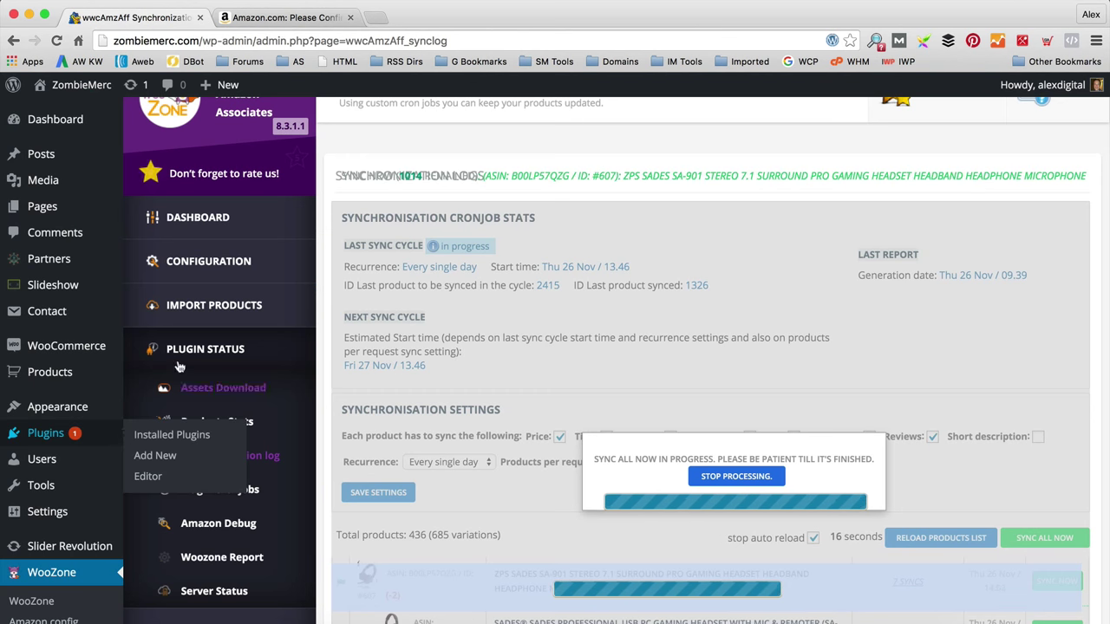
Step: Check the US Dollar currency in WooCommerce Settings in a new tab, then return to the sync log
mouse_move(94, 348)
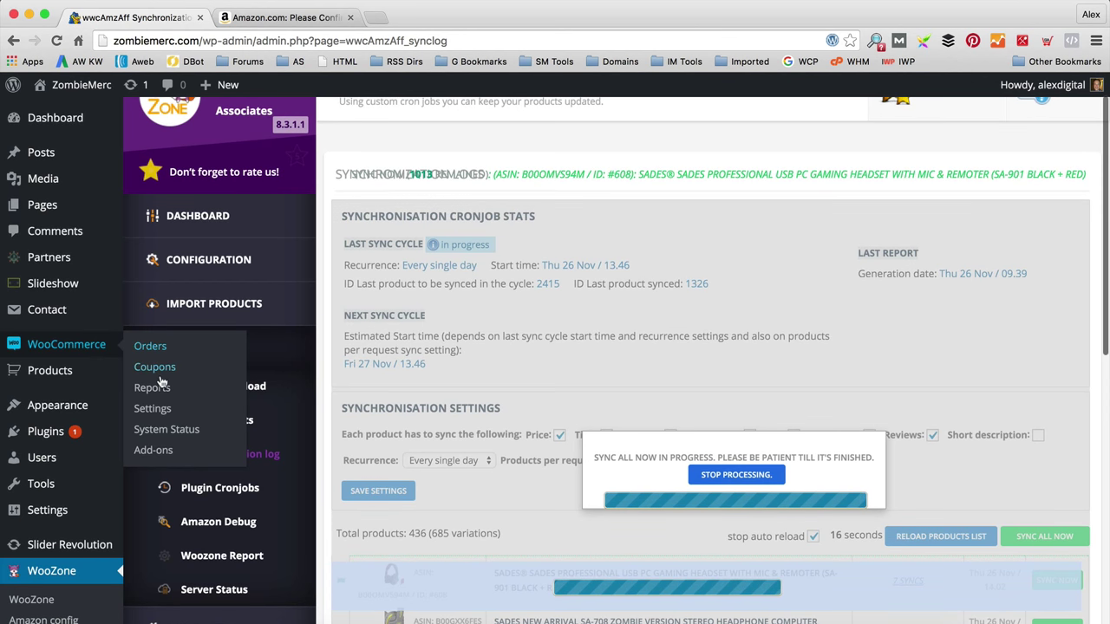
right_click(164, 412)
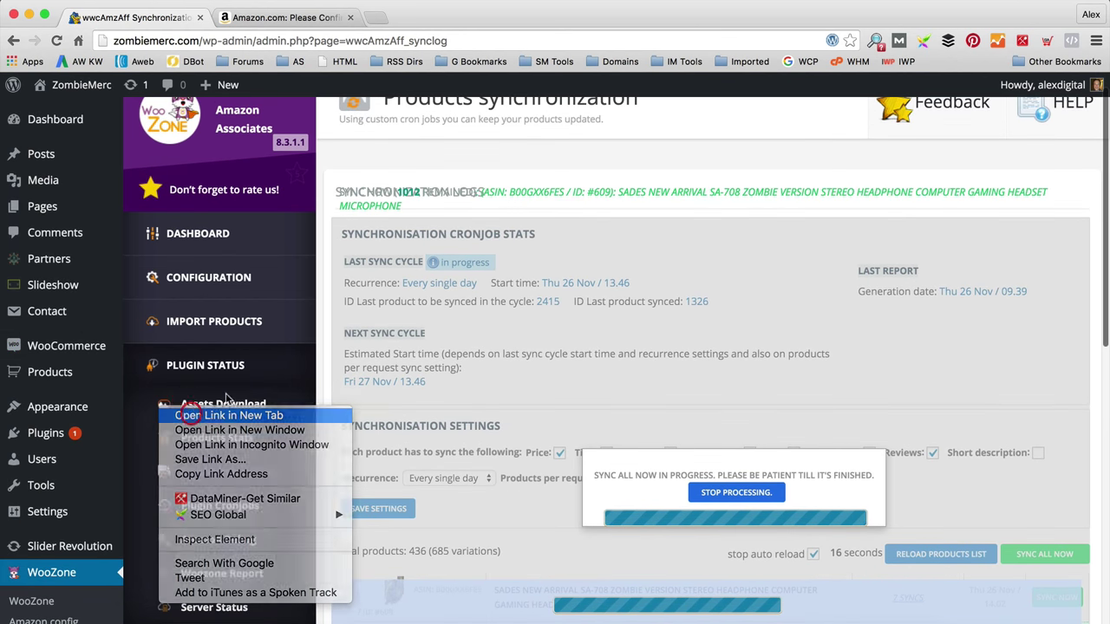
click(169, 415)
click(279, 17)
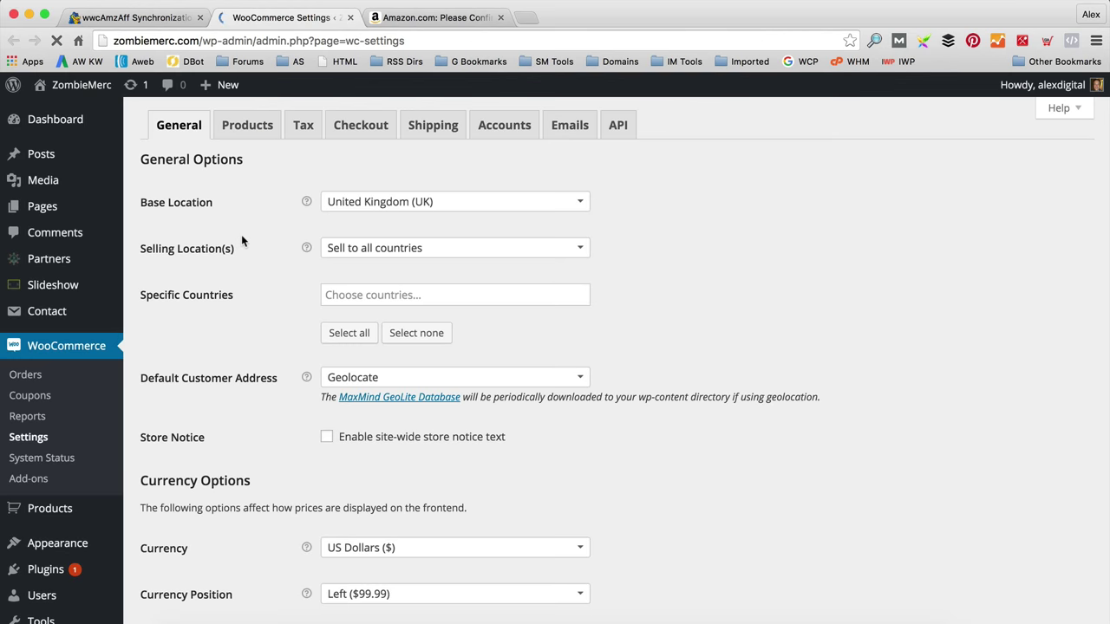
scroll(241, 240, down, 3)
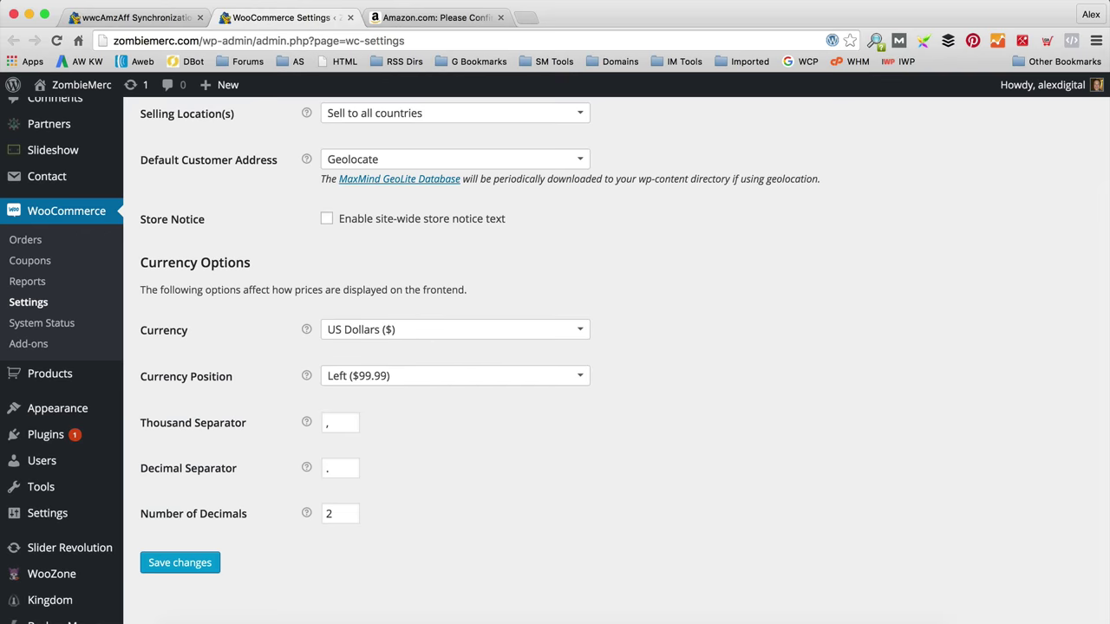
click(168, 22)
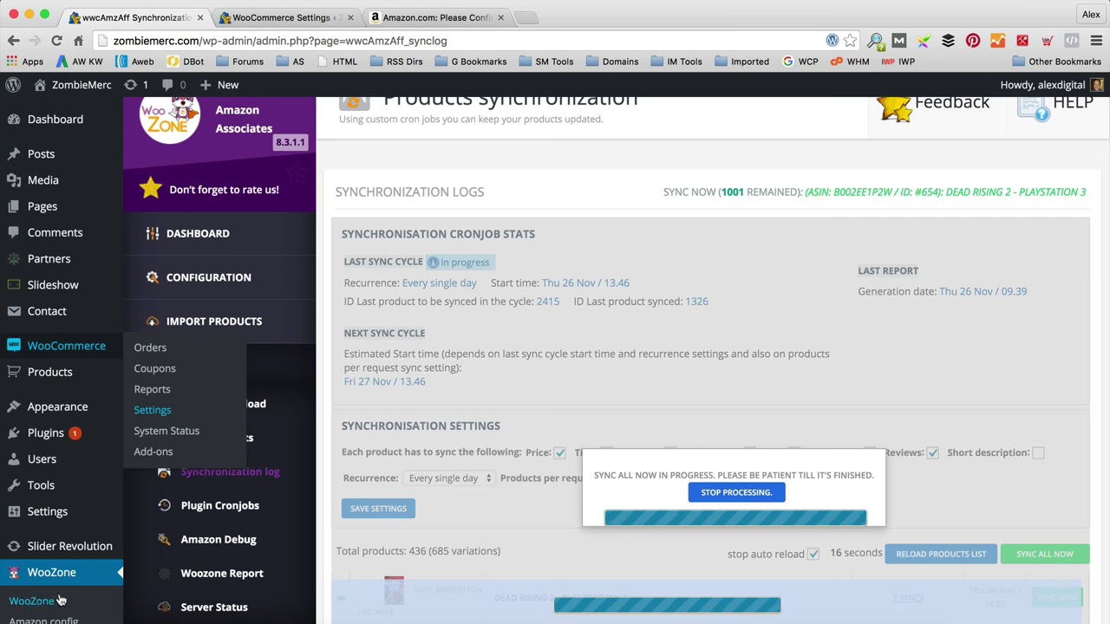
scroll(188, 254, down, 10)
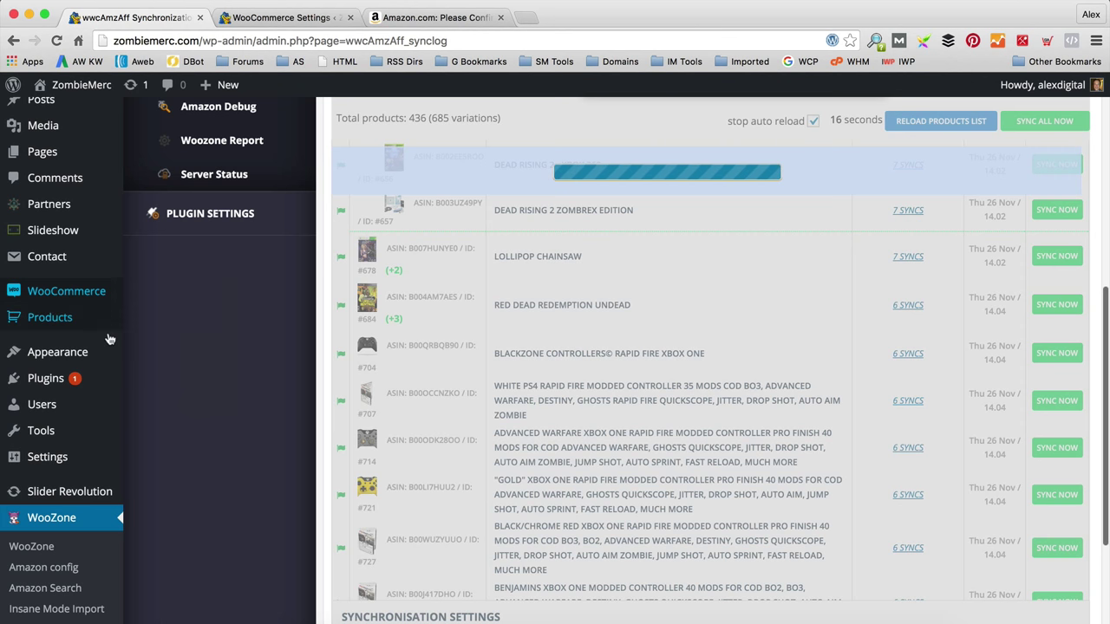
scroll(337, 489, up, 4)
scroll(327, 487, up, 2)
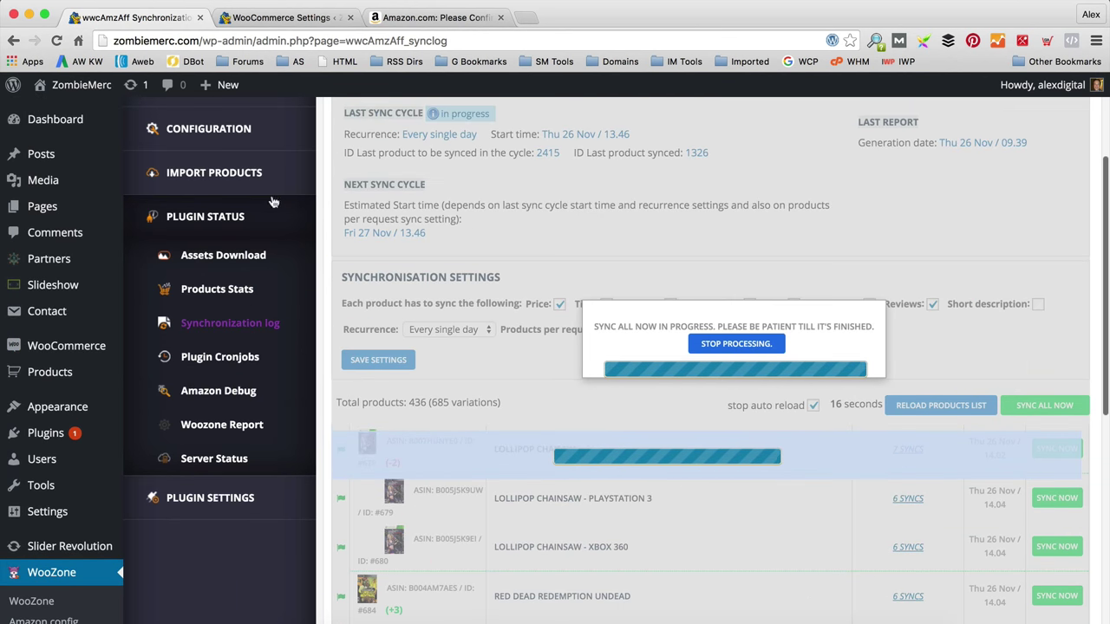
mouse_move(217, 333)
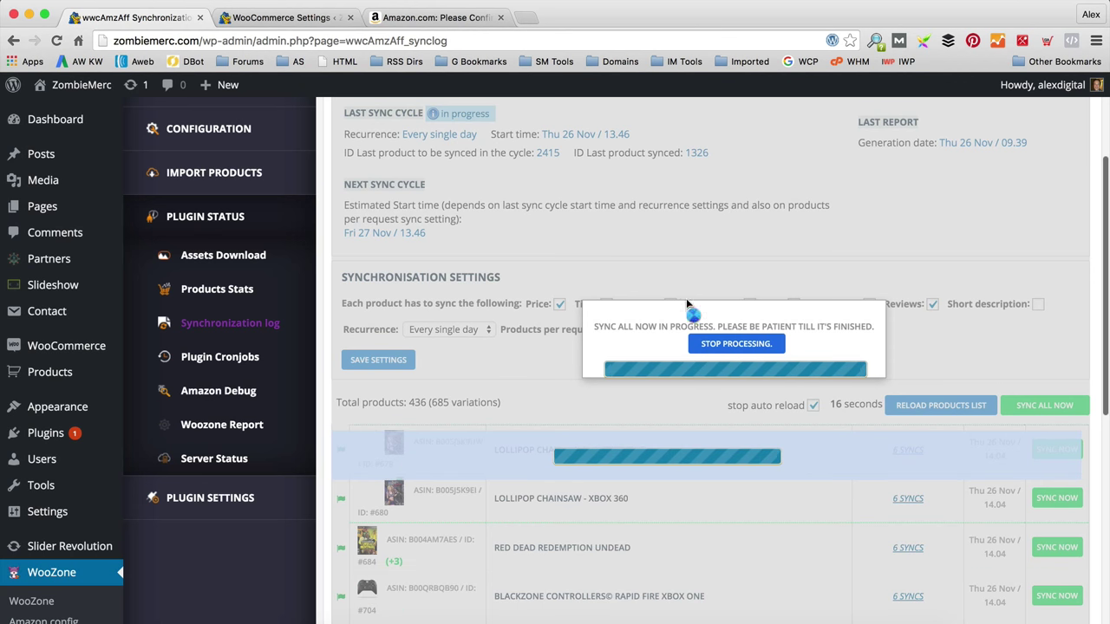
scroll(751, 260, up, 1)
scroll(746, 271, up, 1)
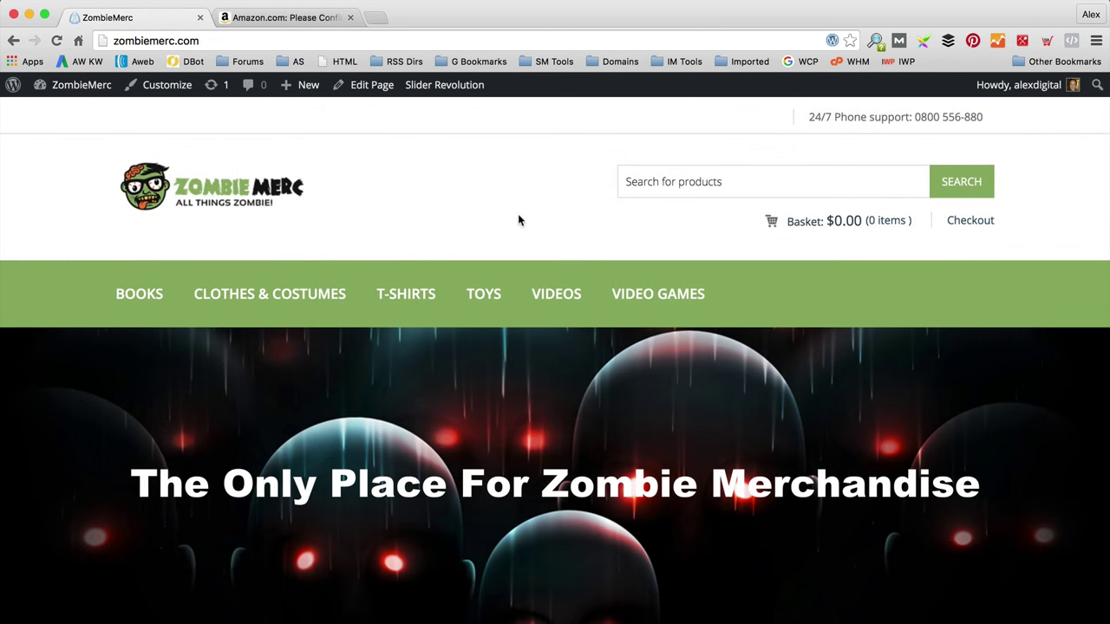
Step: Go from the ZombieMerc storefront back to the WordPress admin Dashboard via the admin-bar site menu
scroll(517, 220, down, 4)
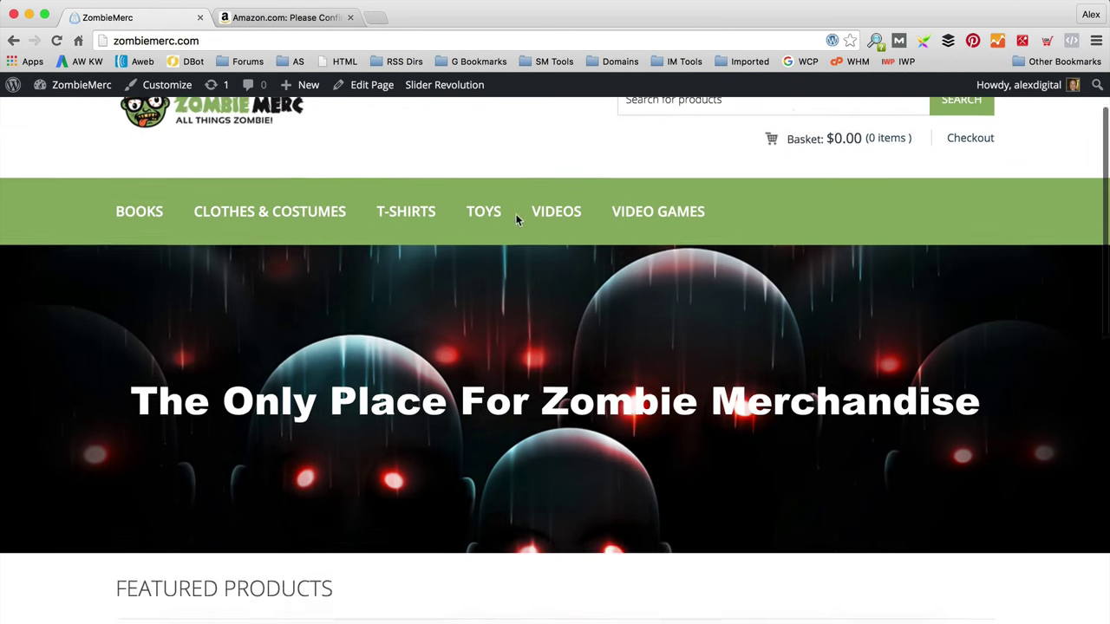
scroll(280, 379, down, 2)
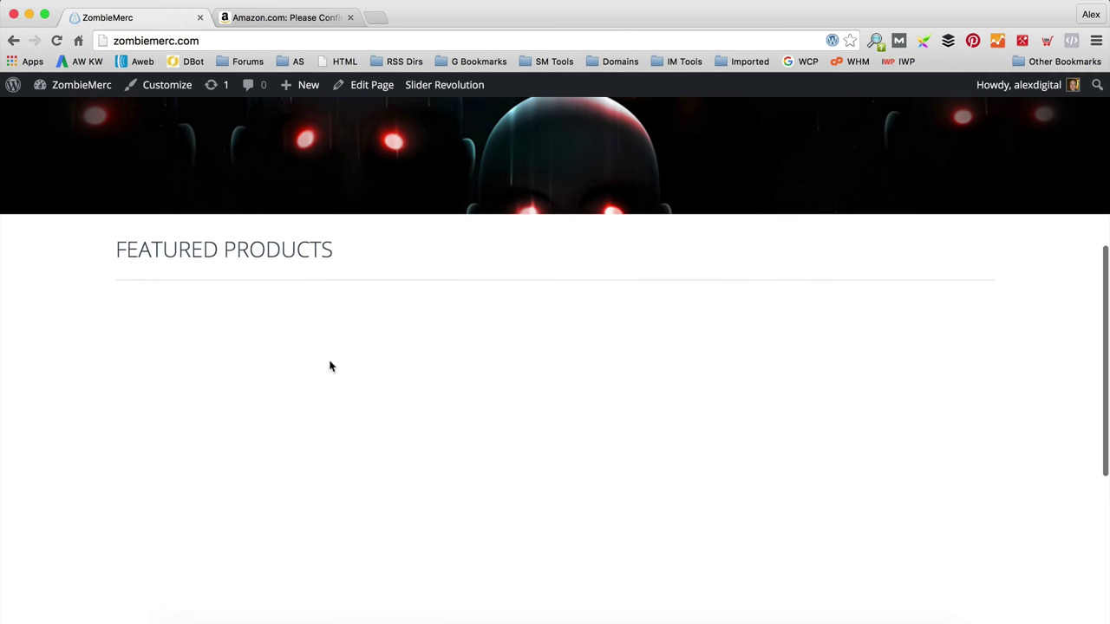
scroll(613, 406, up, 3)
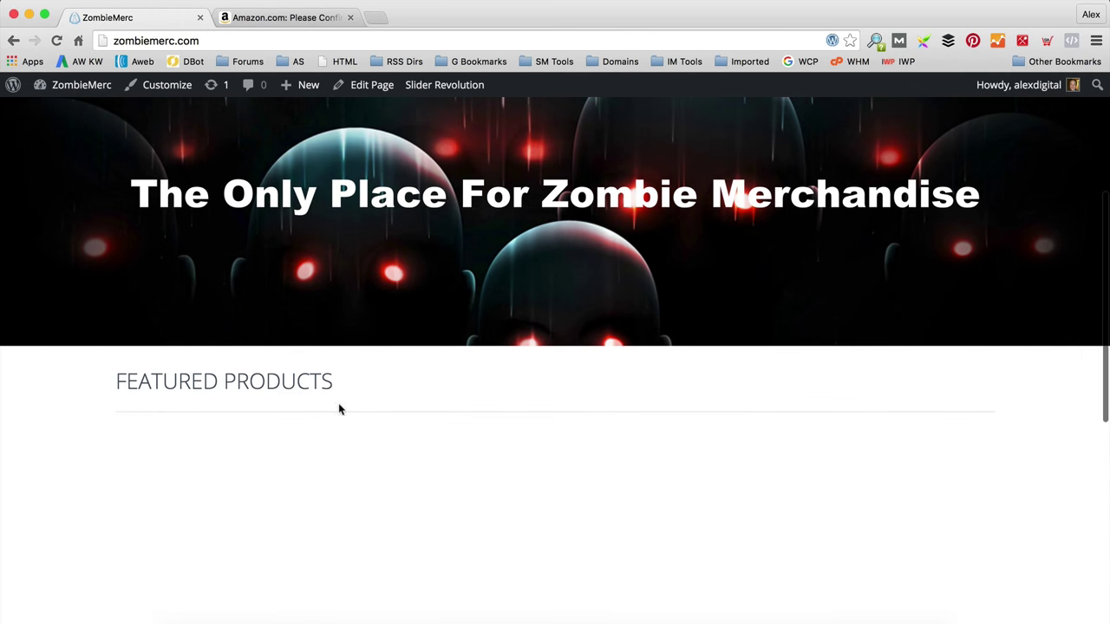
scroll(440, 414, up, 4)
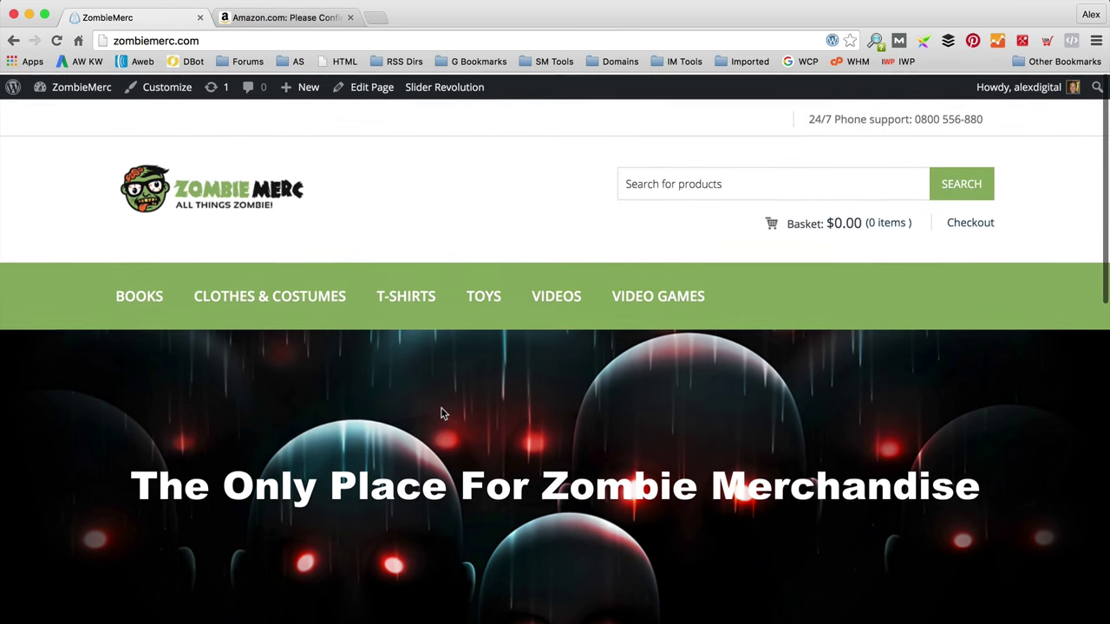
scroll(442, 412, down, 3)
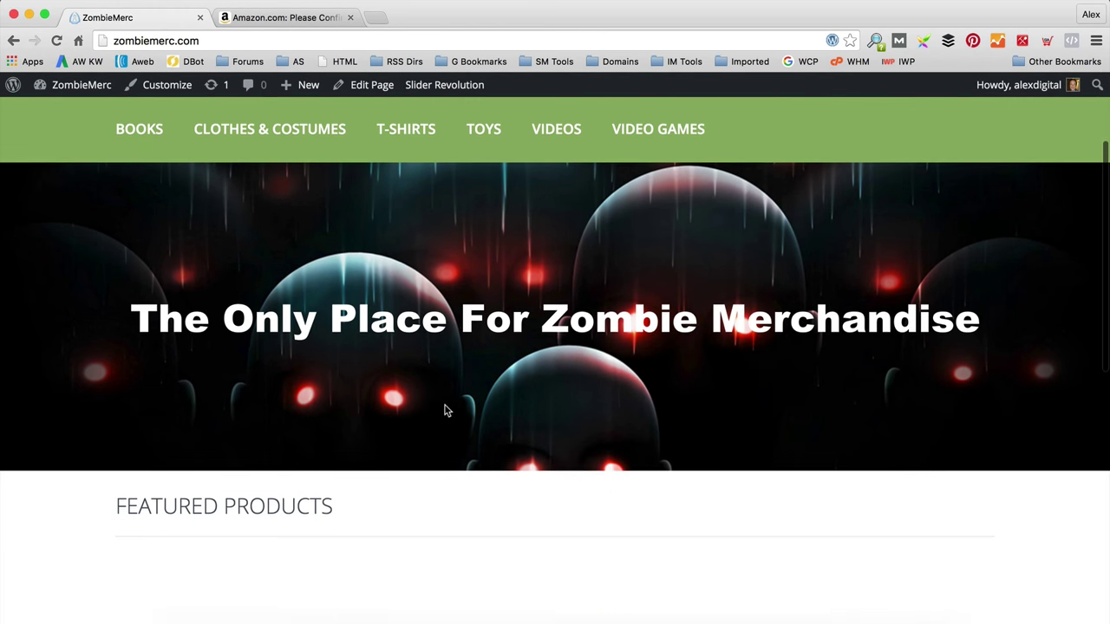
scroll(446, 408, up, 3)
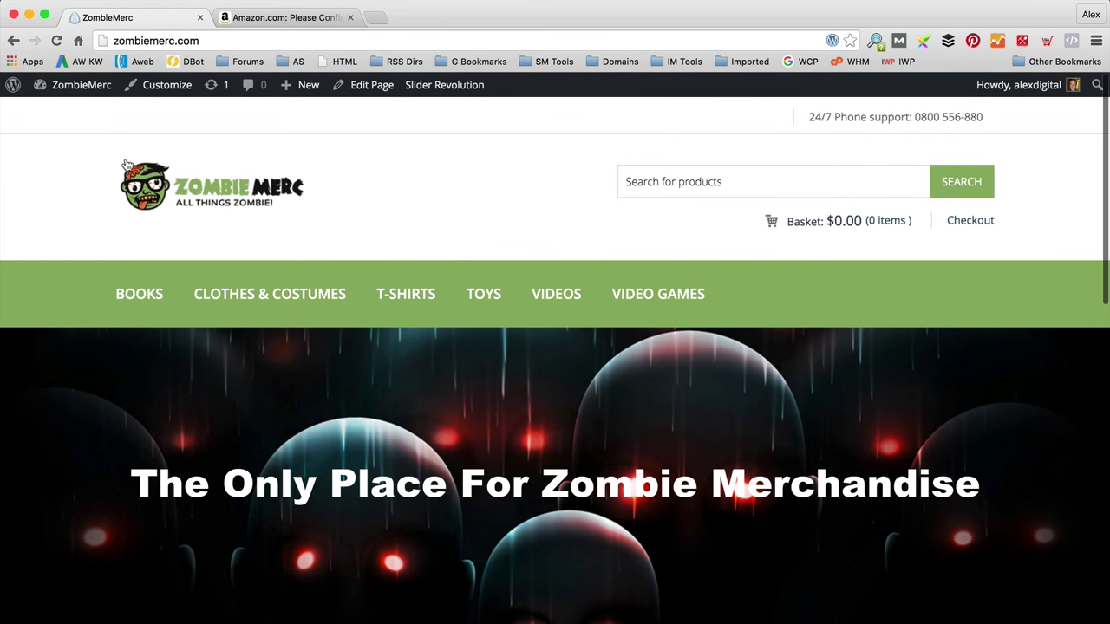
mouse_move(65, 86)
click(69, 116)
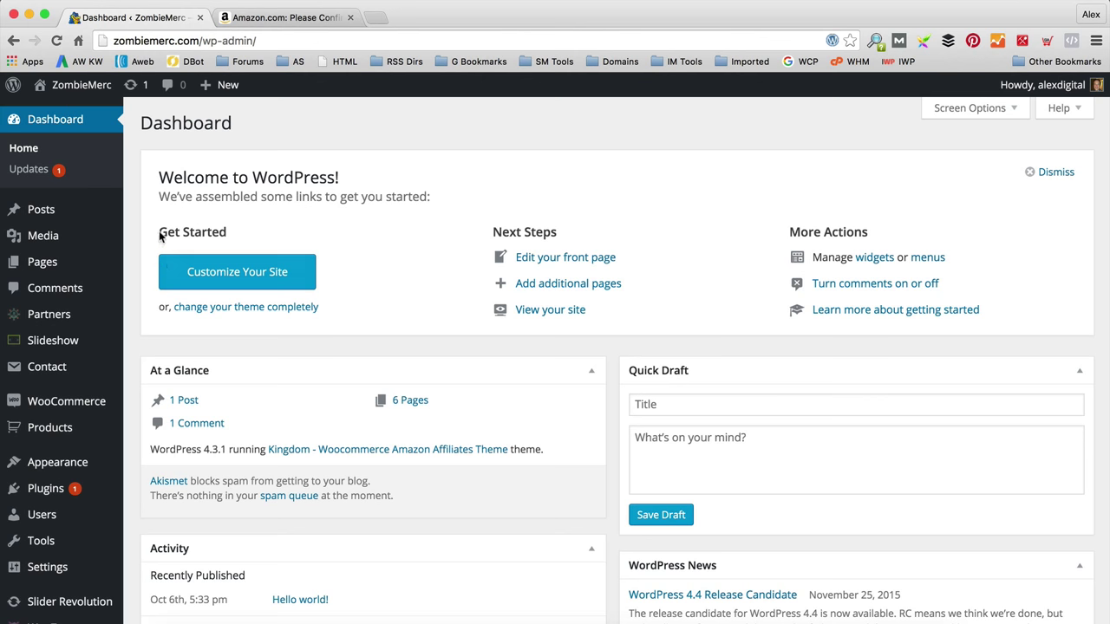
Step: Open the all-products list and try starring the first T-shirt as featured
scroll(158, 239, down, 5)
mouse_move(101, 350)
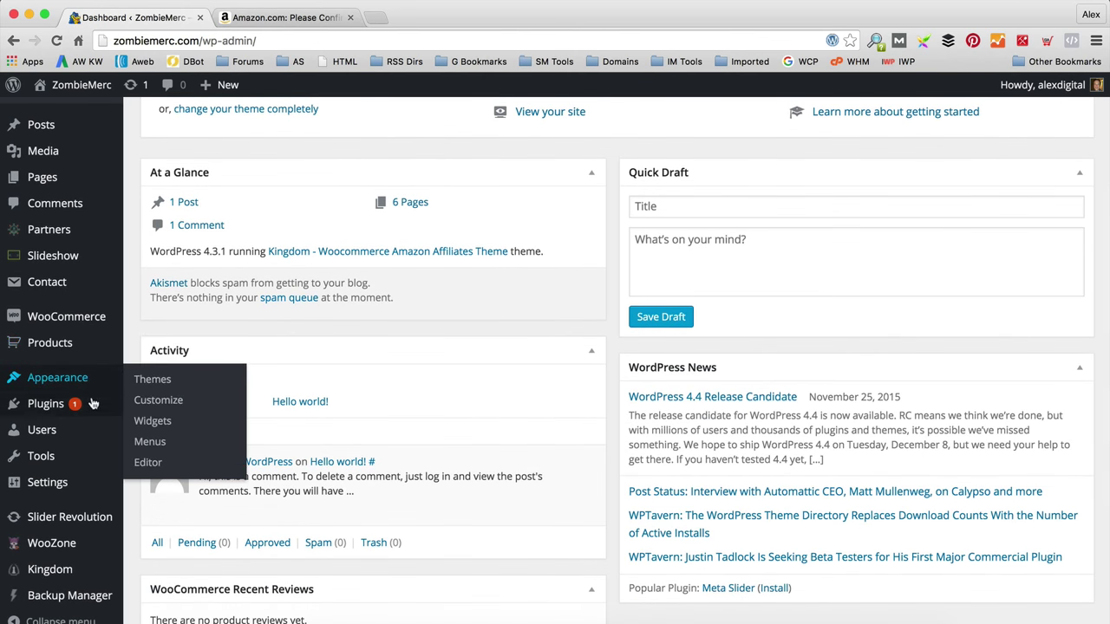
click(189, 351)
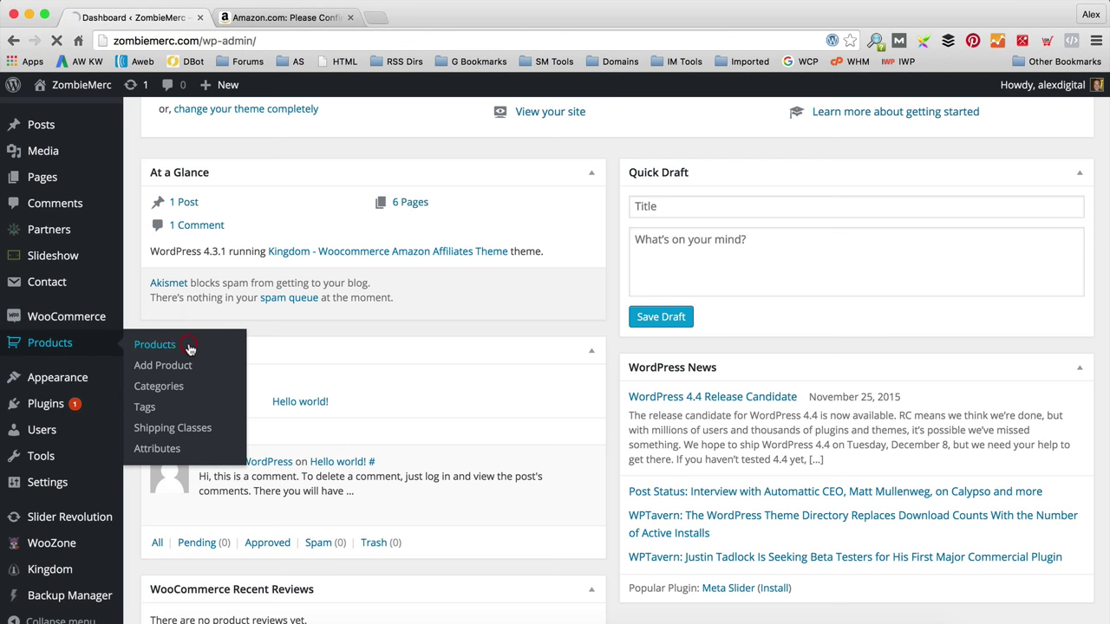
scroll(190, 351, down, 1)
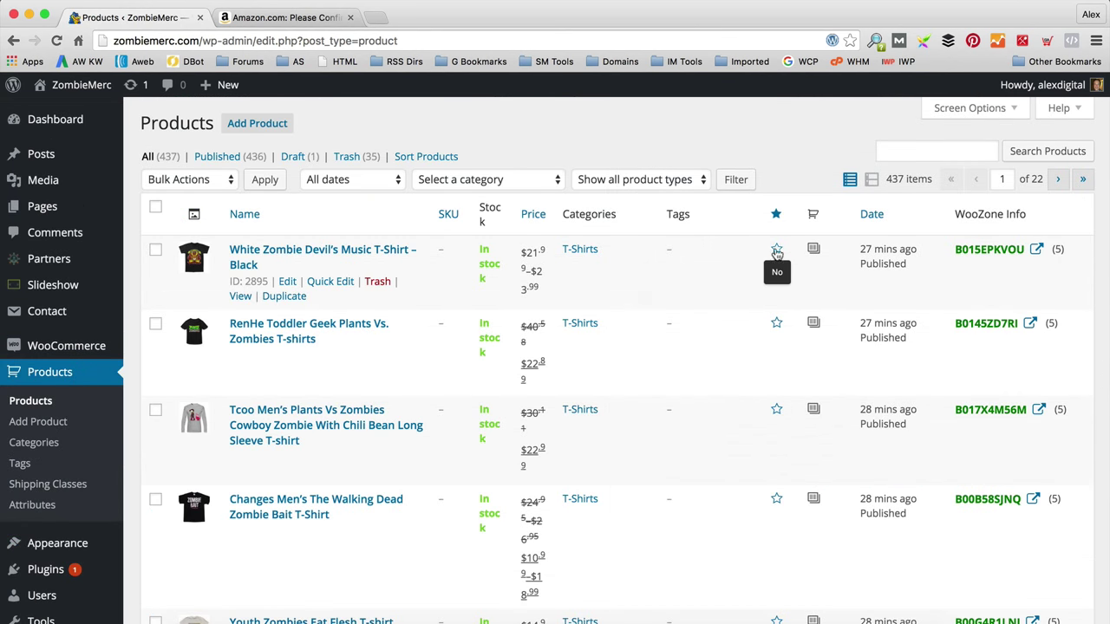
scroll(716, 405, down, 1)
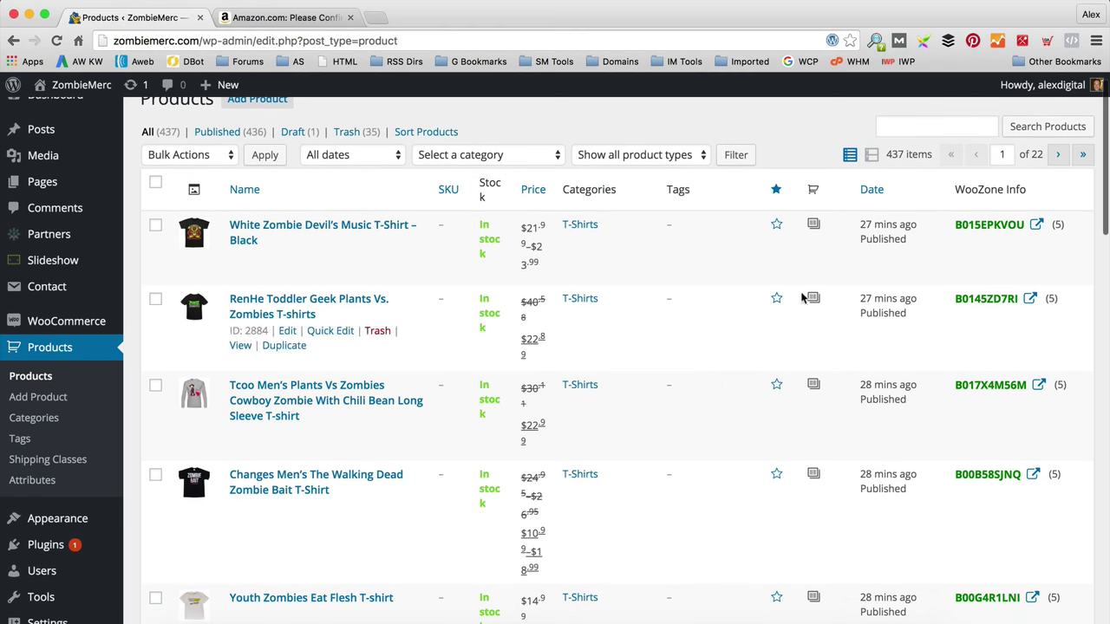
click(777, 226)
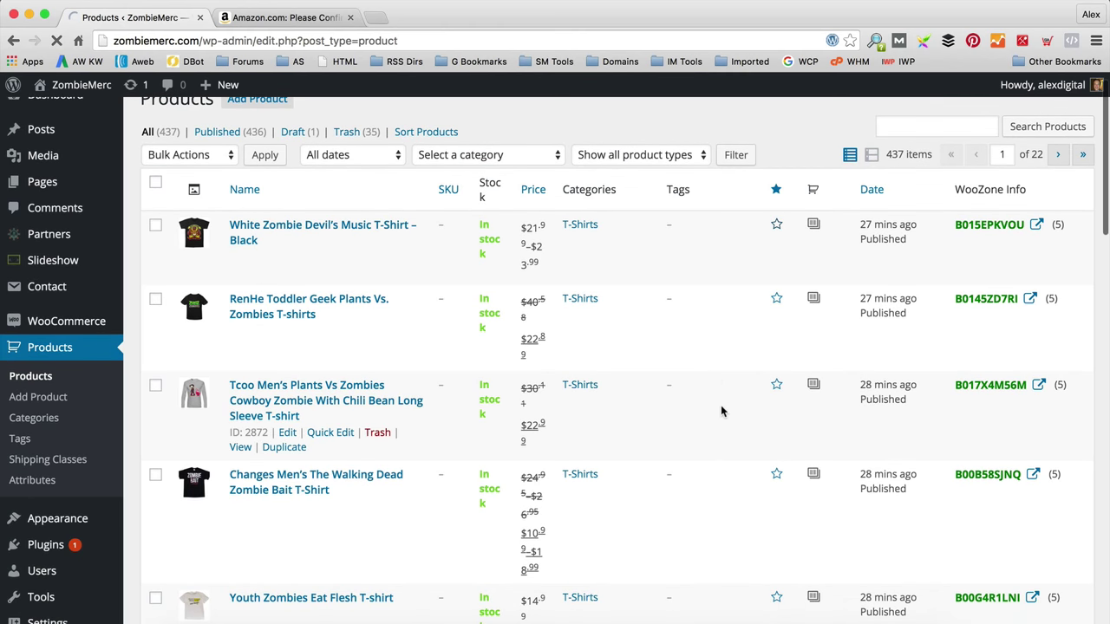
Step: Star the Men's Gift Set for Zombie Fan product as featured
scroll(721, 412, down, 2)
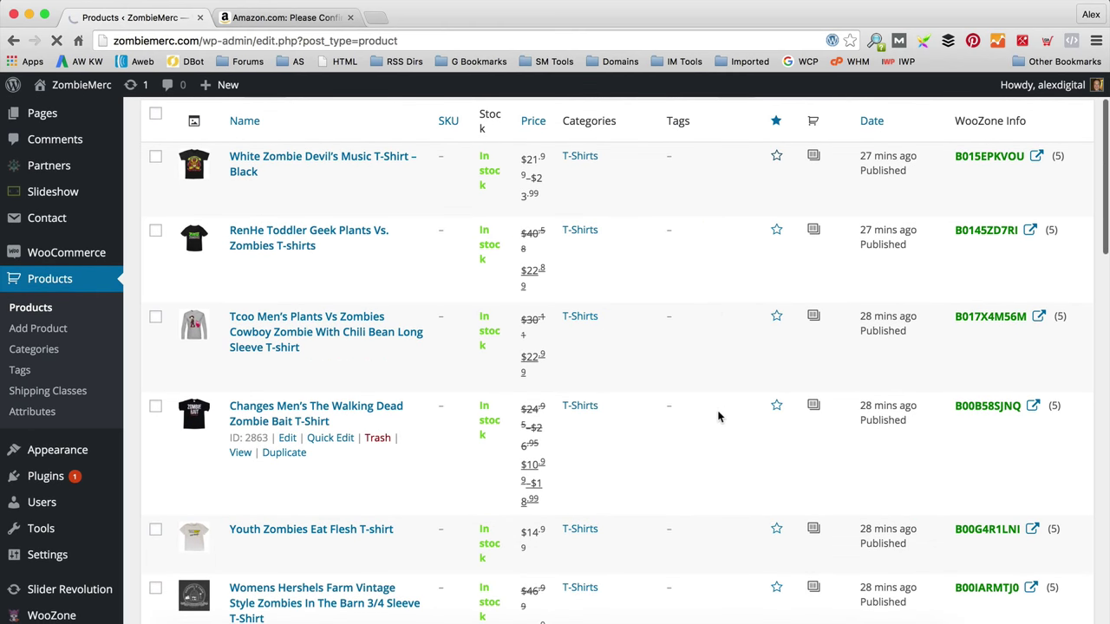
scroll(718, 415, up, 2)
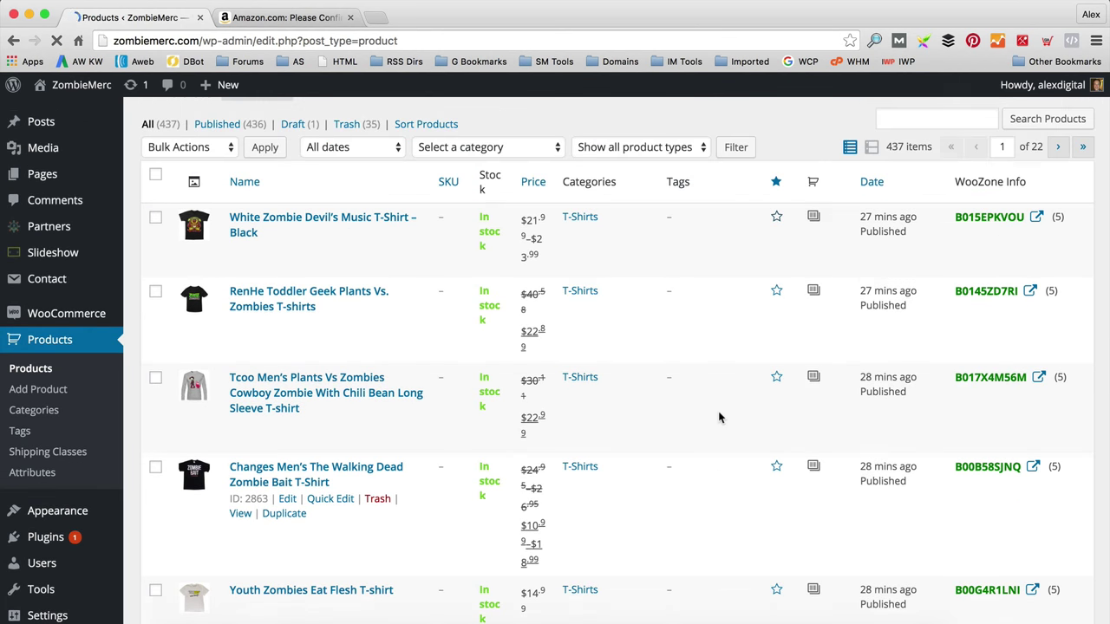
scroll(718, 411, up, 1)
scroll(719, 409, down, 10)
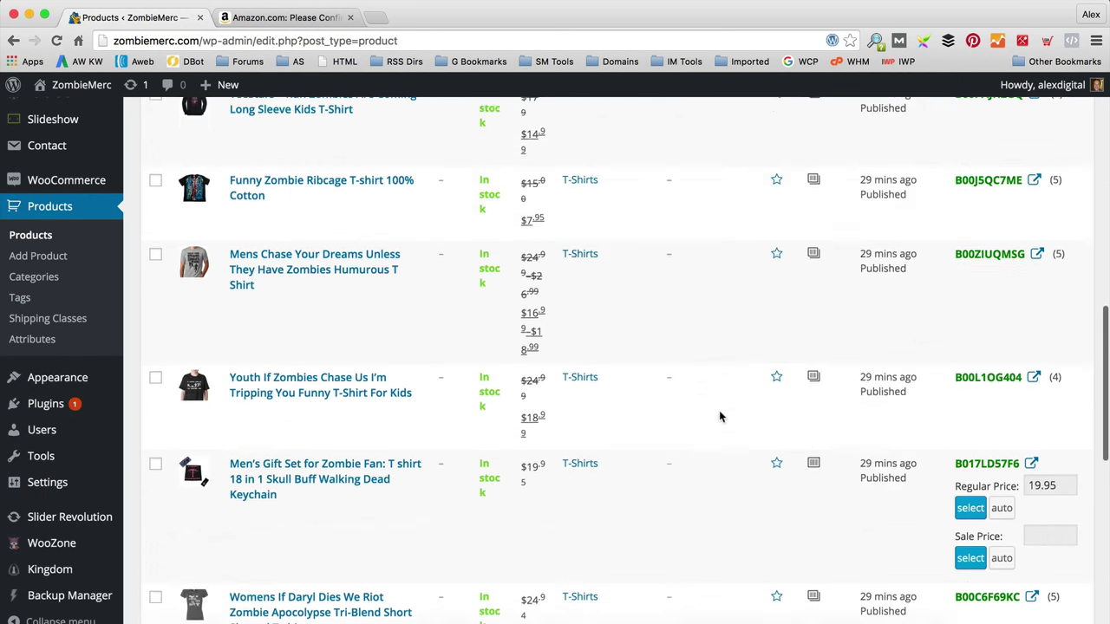
scroll(719, 417, down, 2)
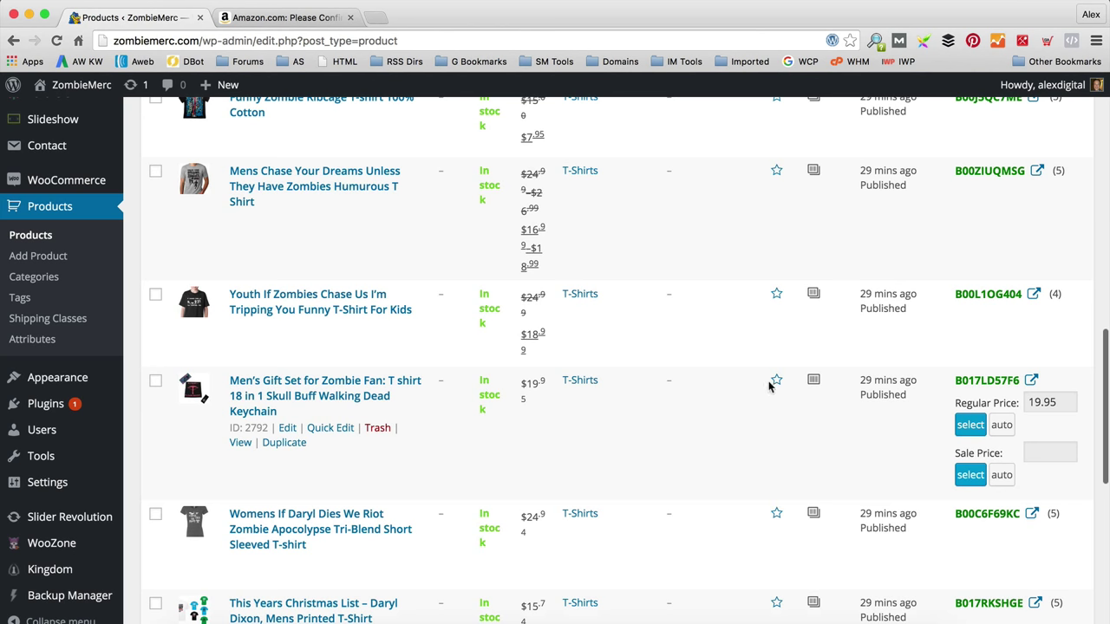
click(775, 381)
Step: Move to page 2 of the 437-product list
scroll(669, 419, down, 3)
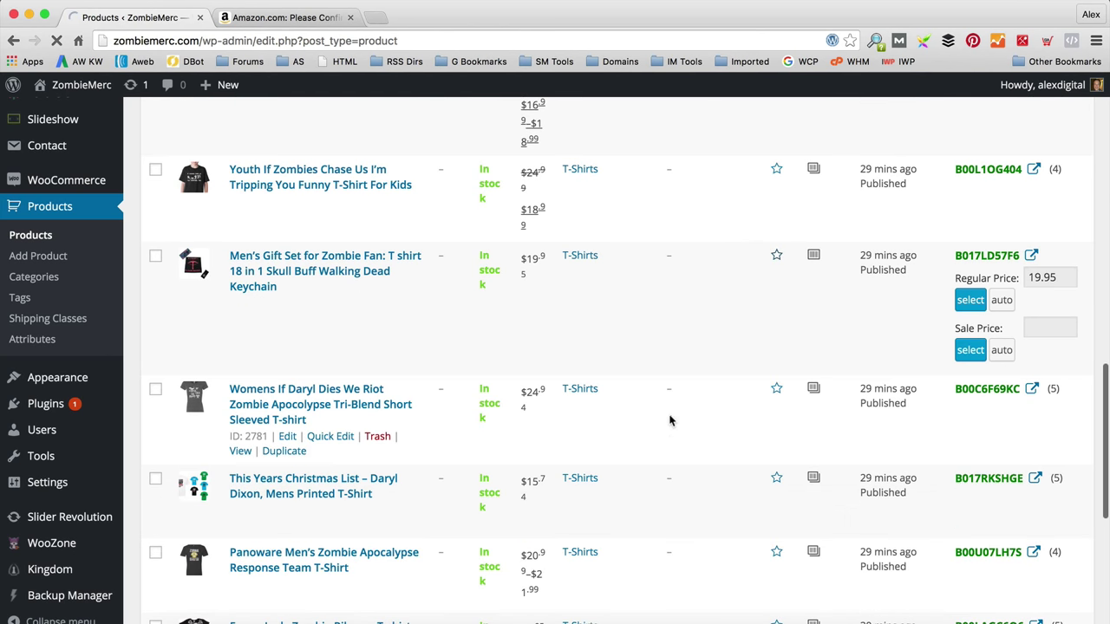
scroll(672, 421, down, 2)
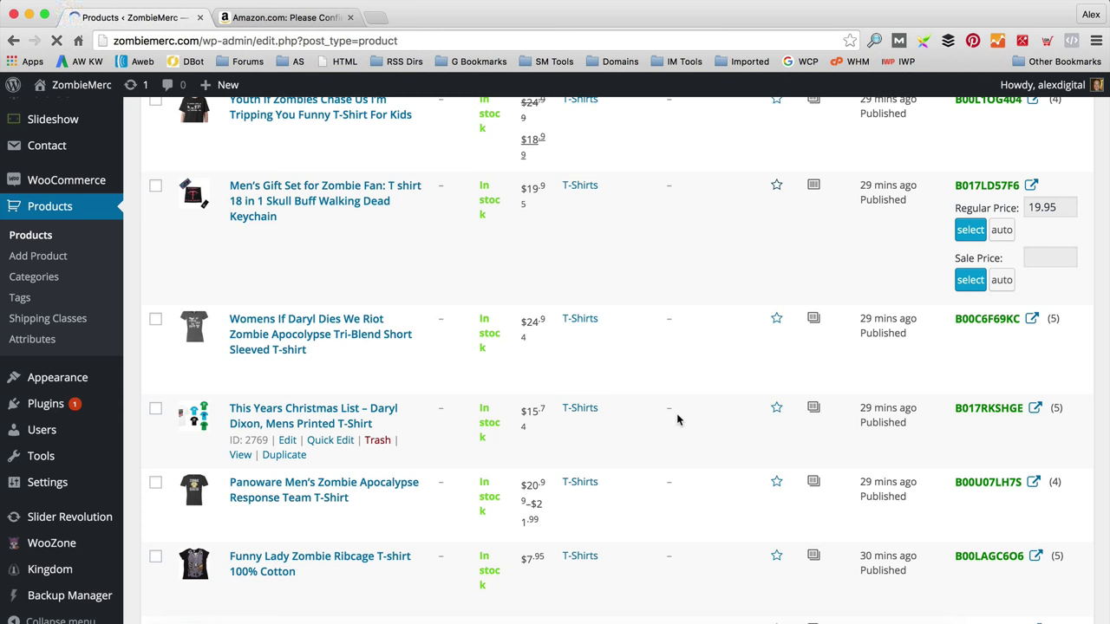
scroll(678, 421, down, 15)
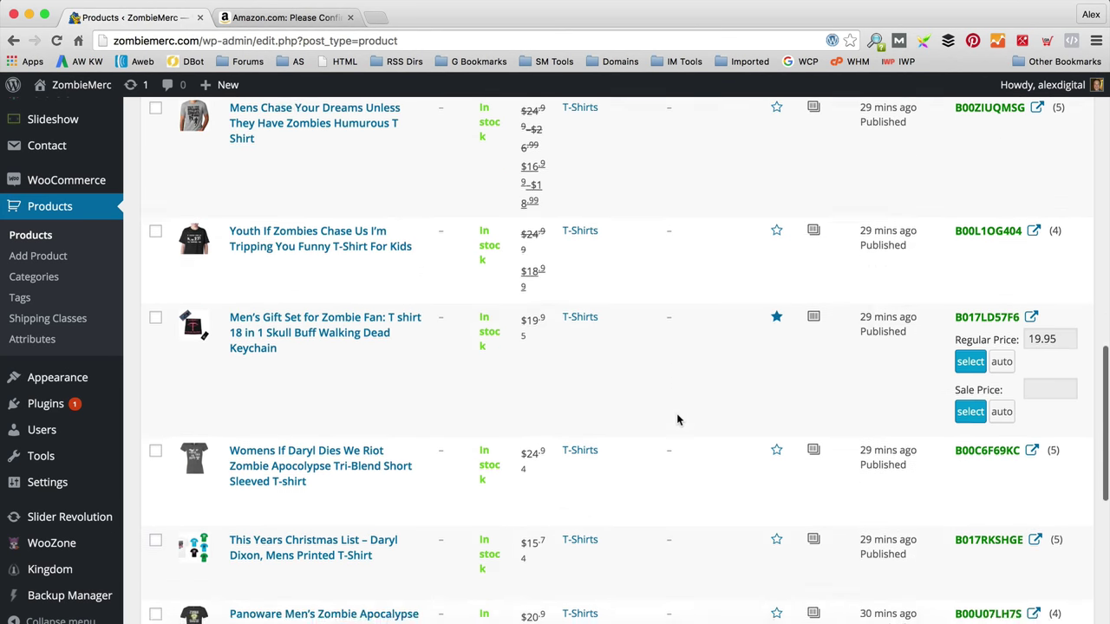
scroll(678, 421, down, 5)
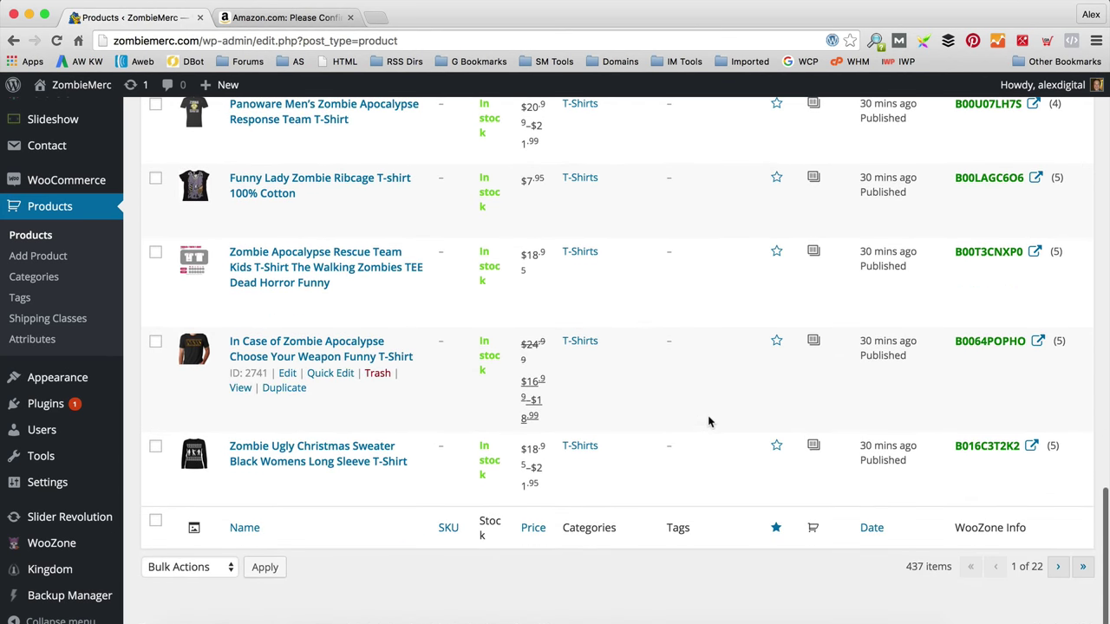
click(1059, 568)
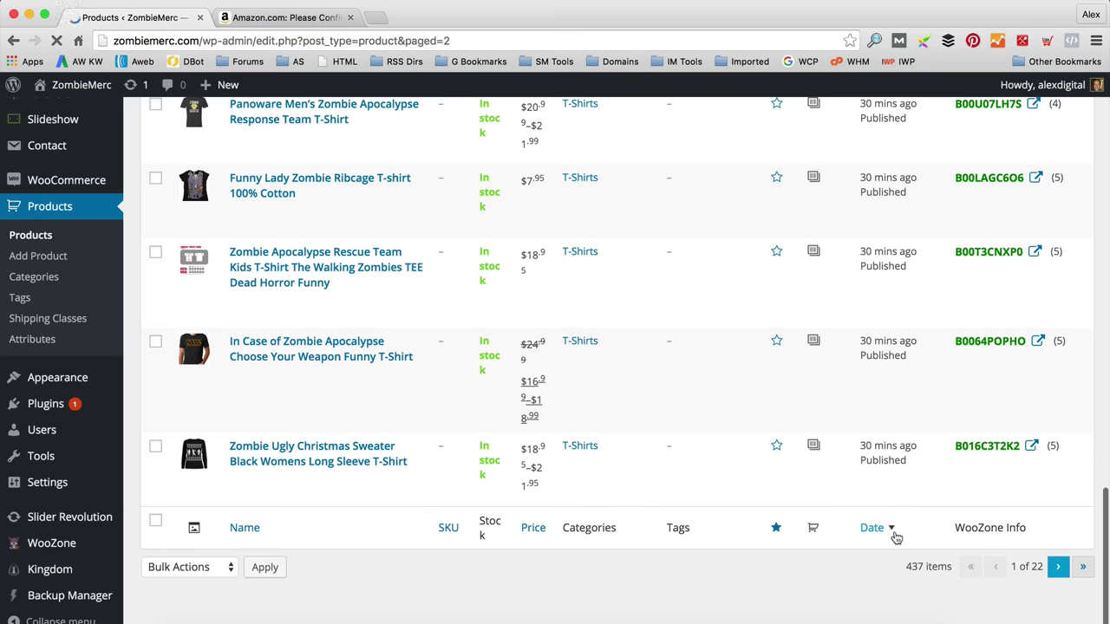
scroll(555, 323, down, 10)
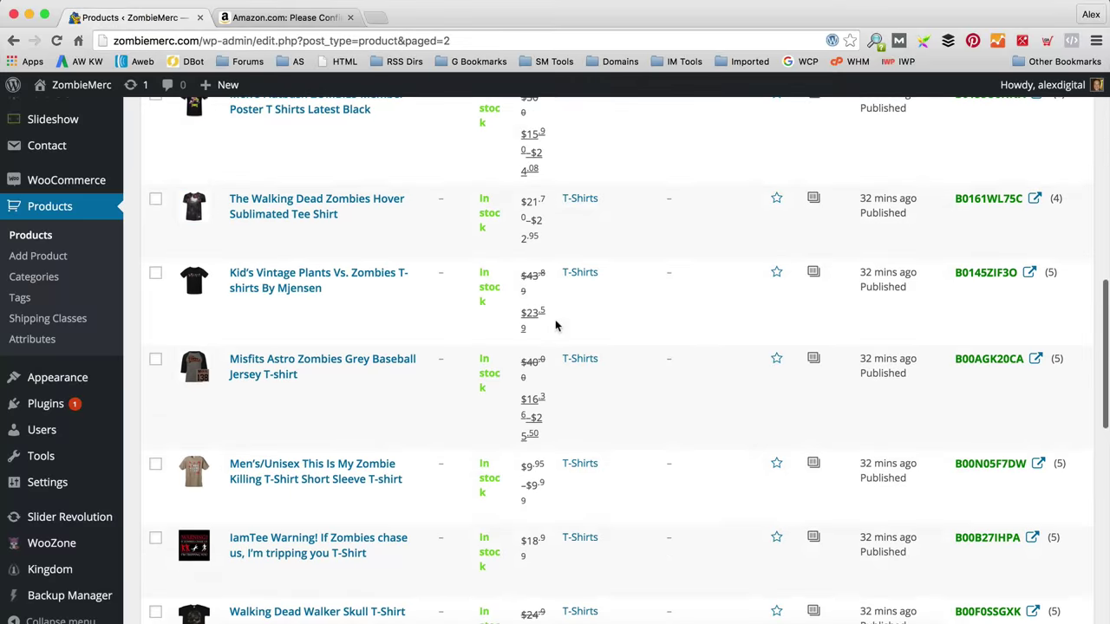
scroll(556, 325, down, 3)
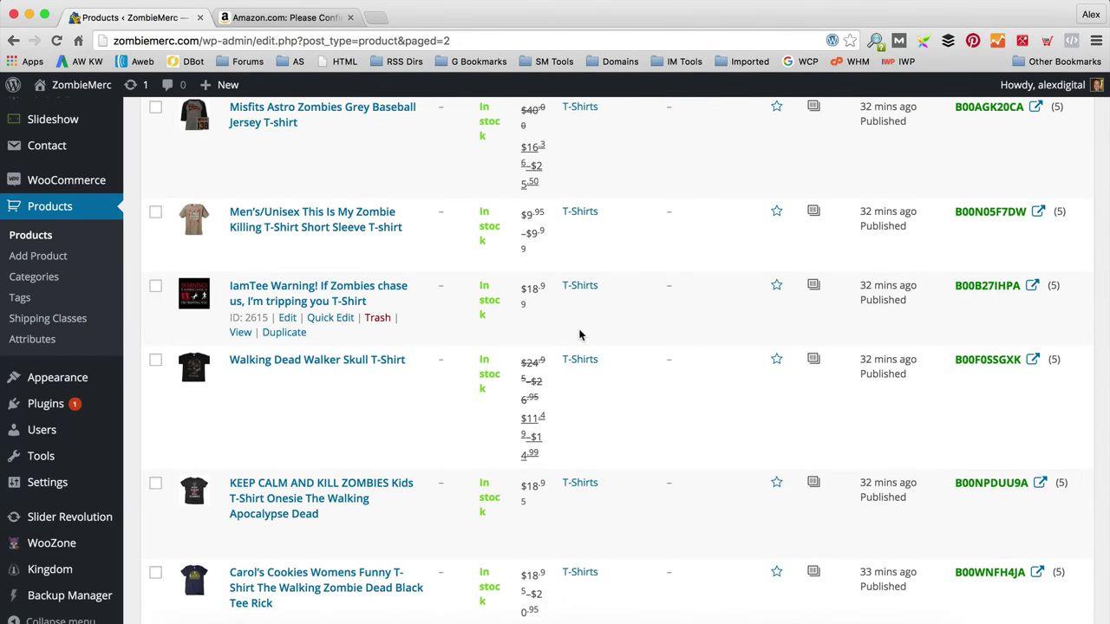
scroll(574, 335, down, 6)
scroll(580, 336, up, 20)
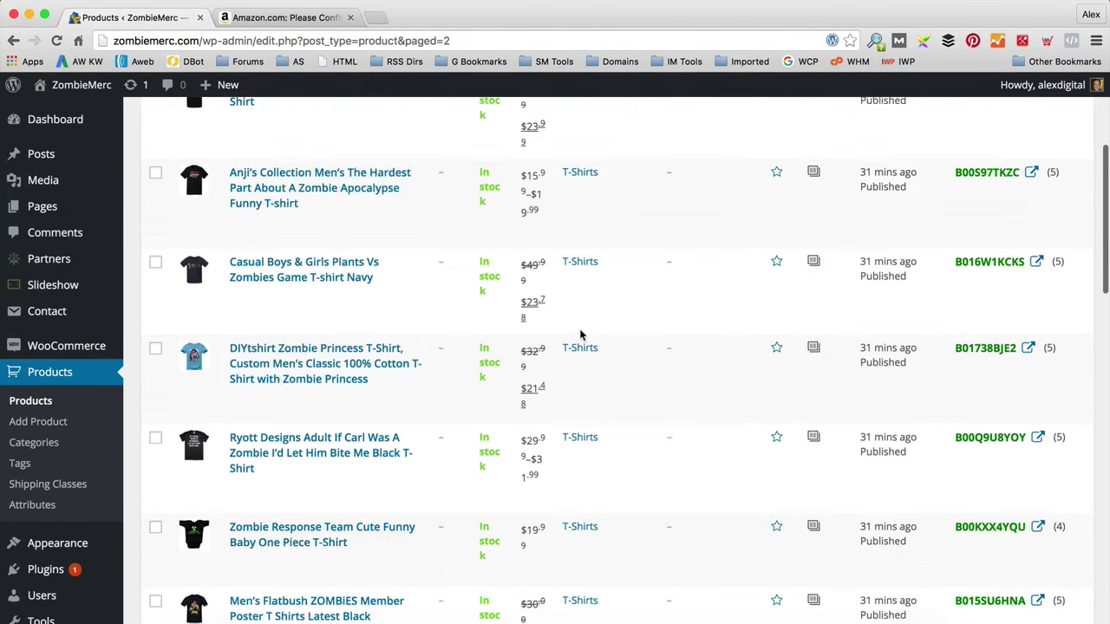
Step: Filter products to the Books category (49) and star The New Order as featured
click(39, 446)
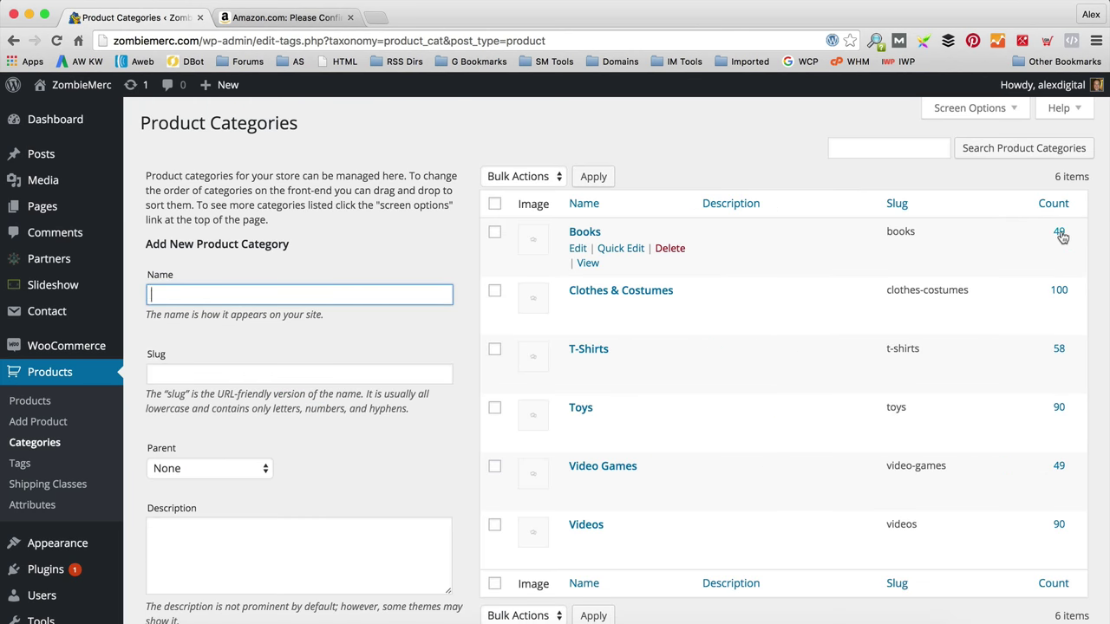
click(1060, 232)
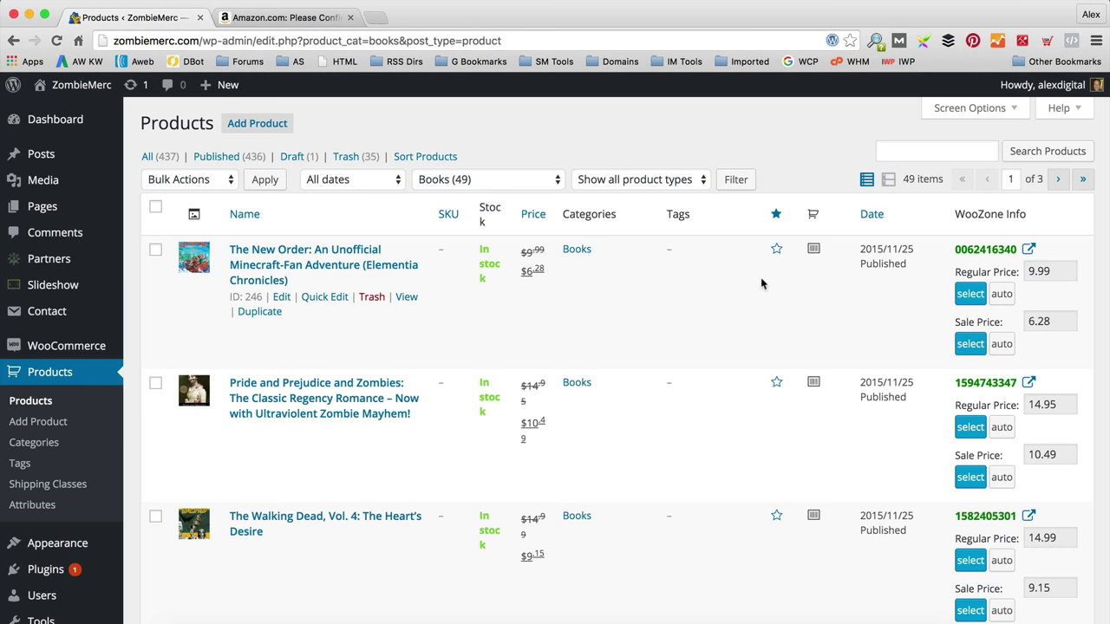
click(776, 248)
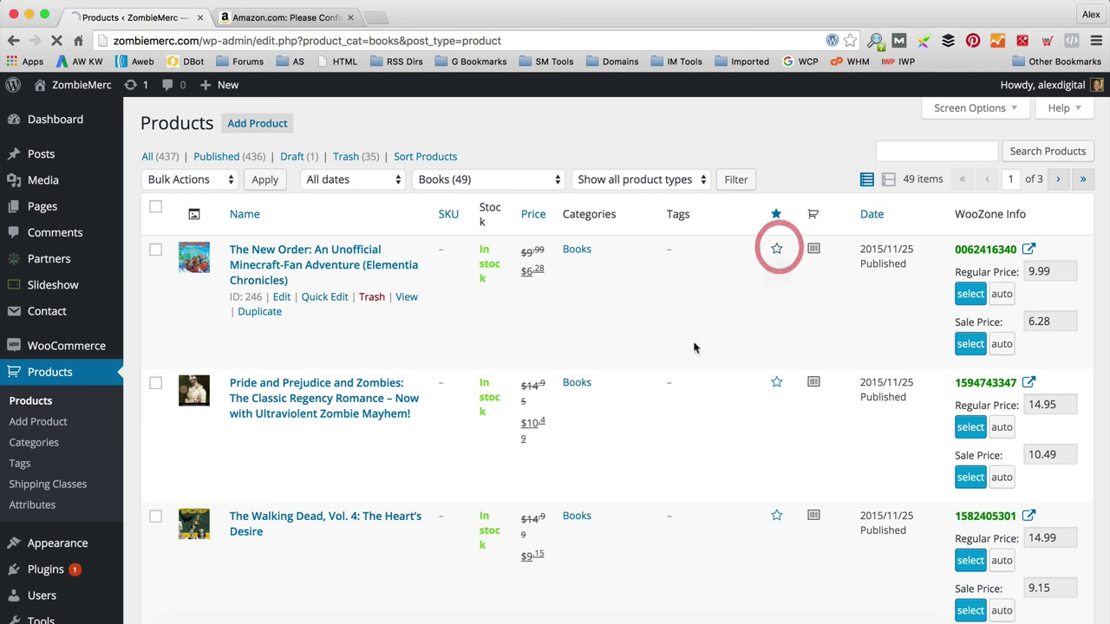
Step: Star The Walking Dead, Book 4 as featured too
scroll(670, 346, down, 1)
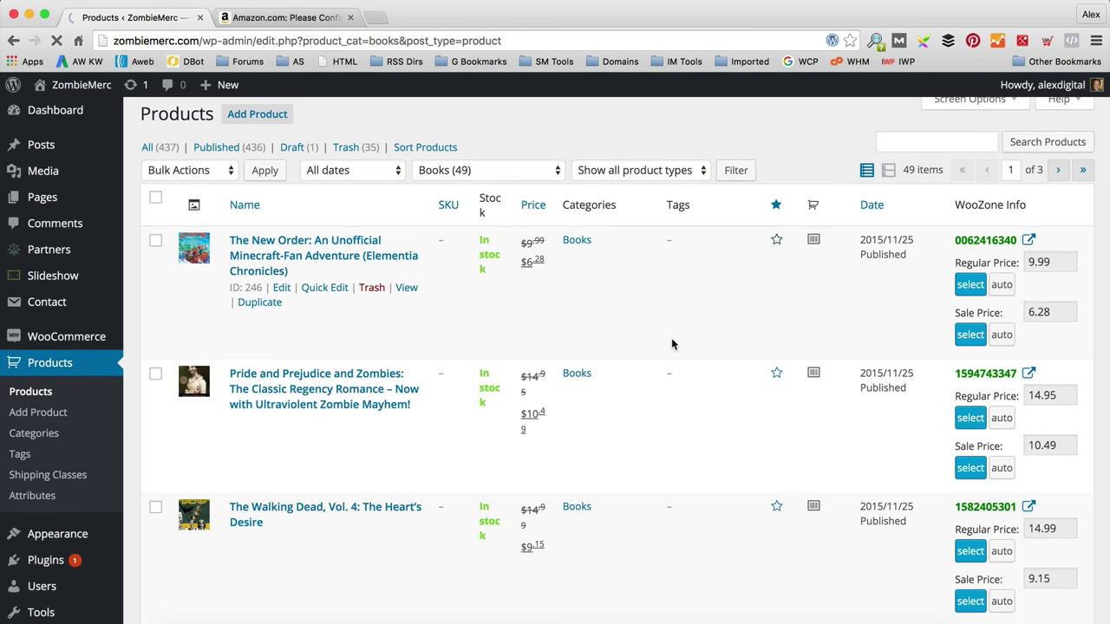
scroll(670, 345, down, 7)
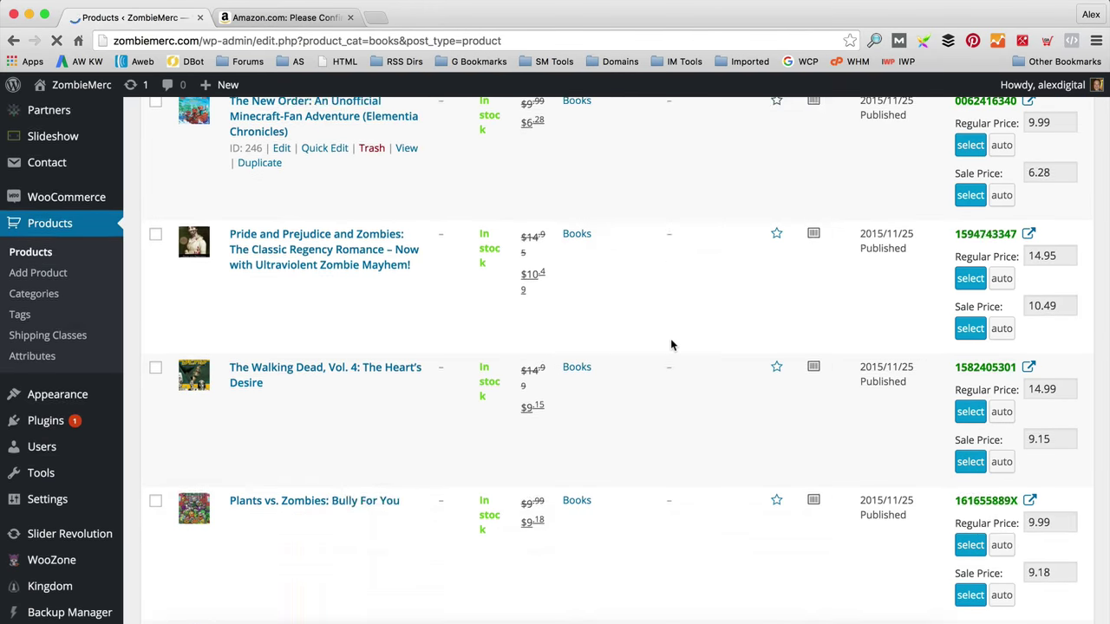
scroll(671, 345, up, 7)
scroll(670, 345, down, 6)
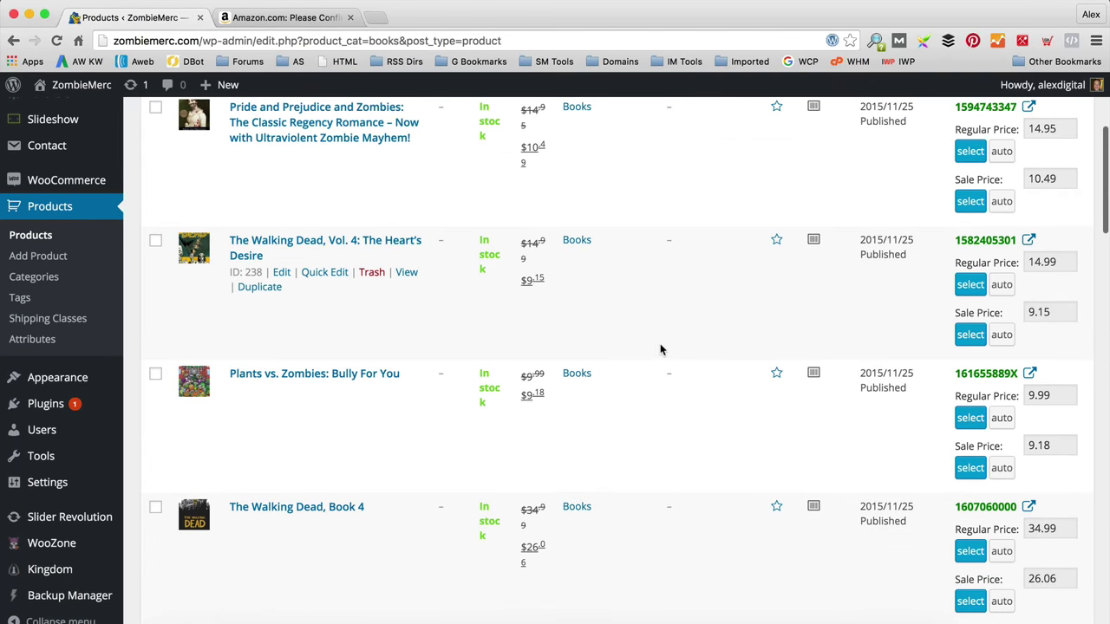
click(776, 505)
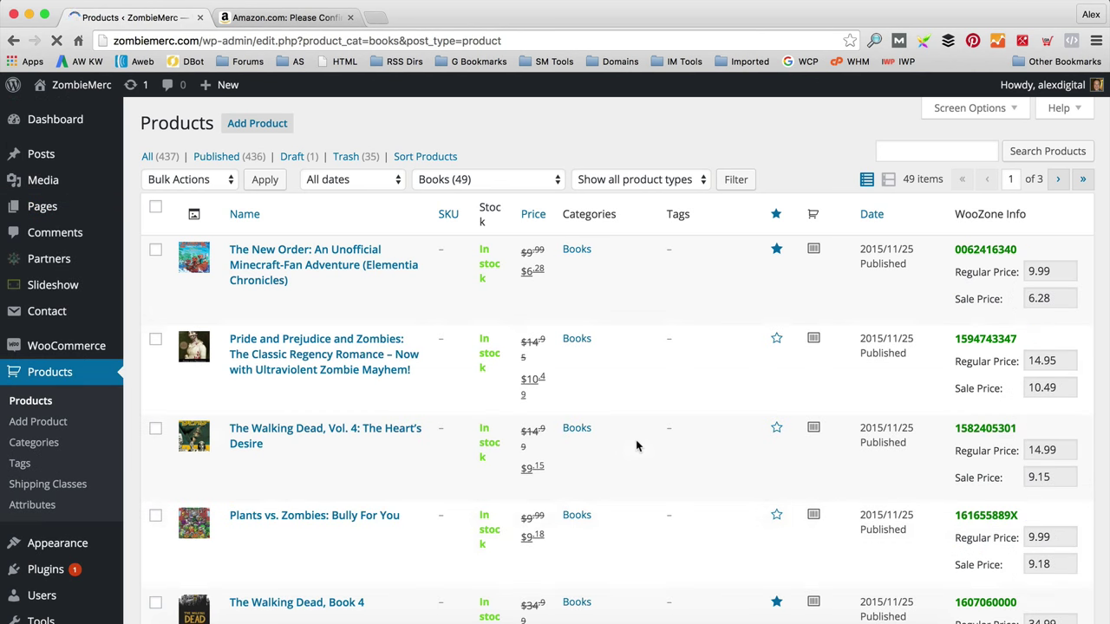
click(523, 180)
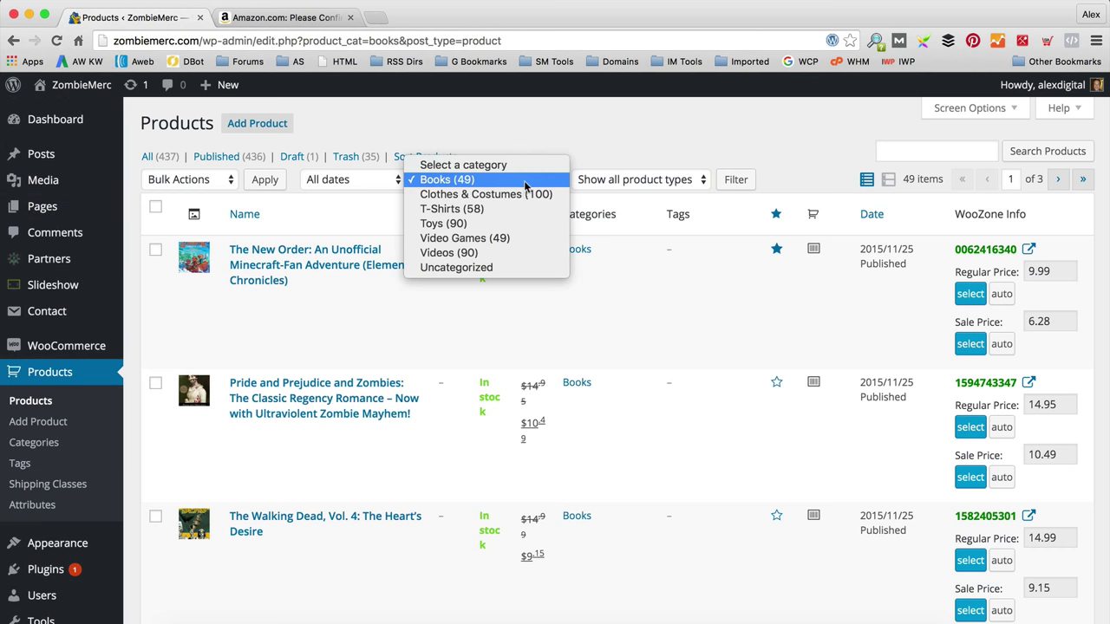
Step: Filter products to Toys and star Terraria Enemy Collectors Pack as featured
click(511, 224)
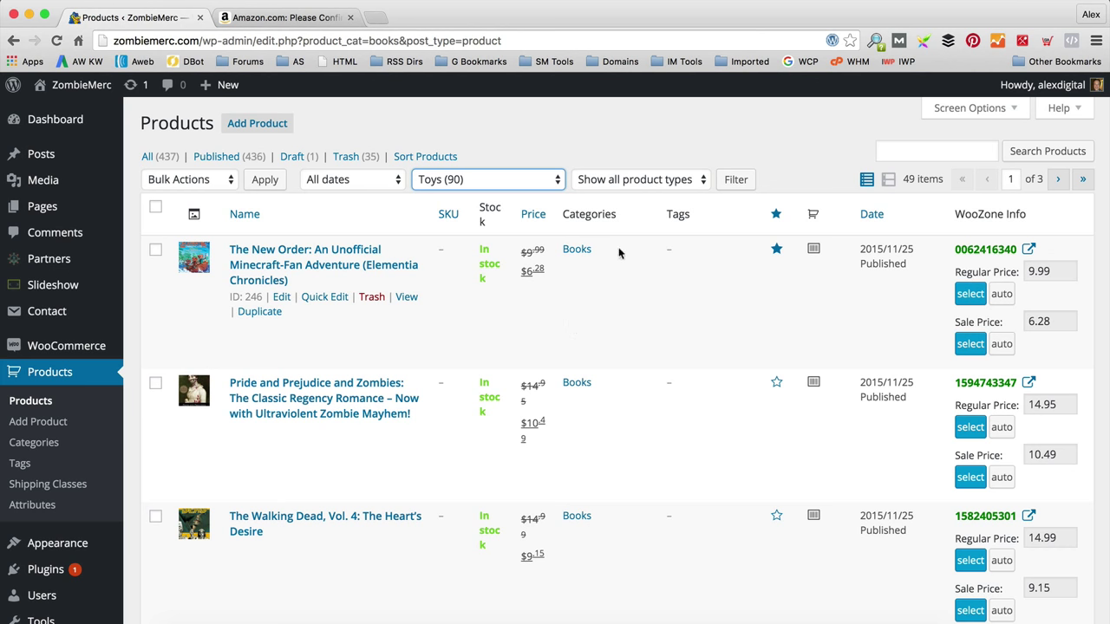
click(751, 183)
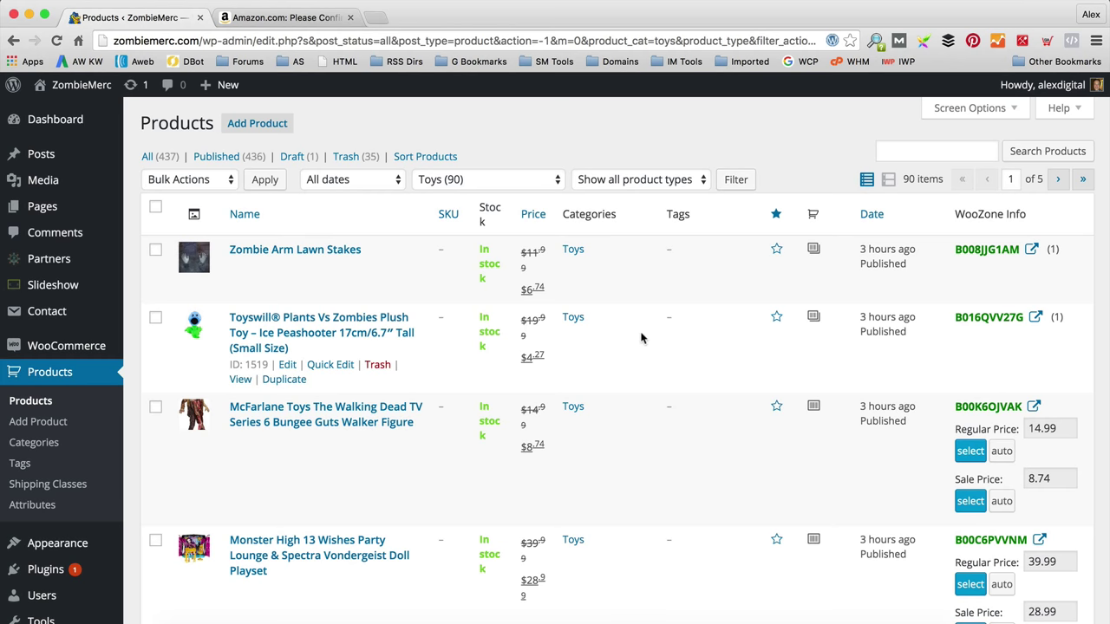
scroll(642, 338, down, 5)
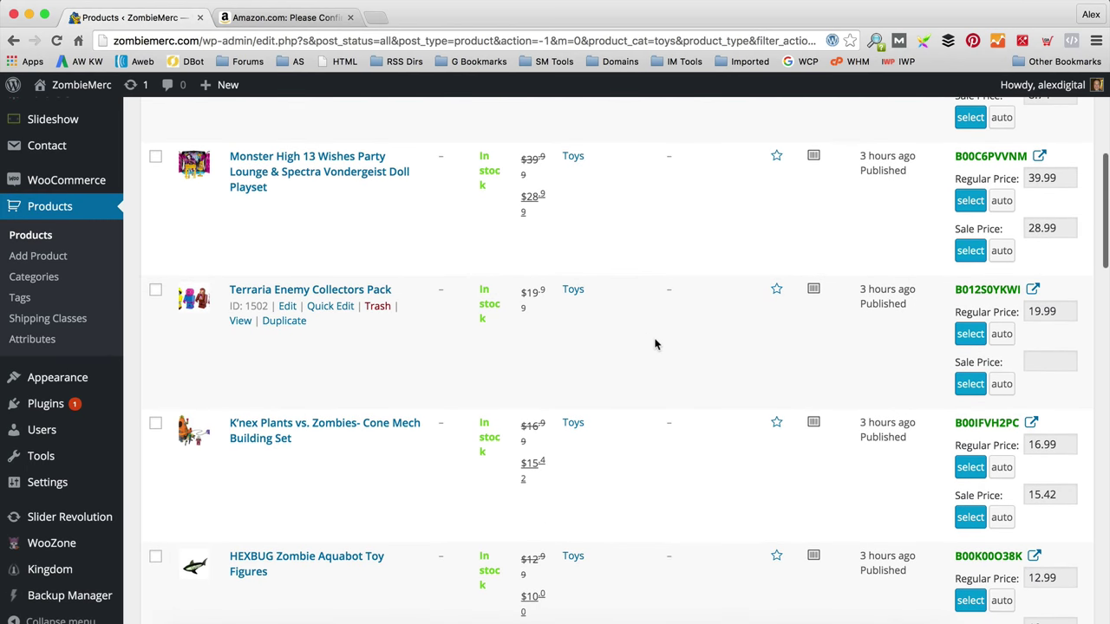
click(776, 289)
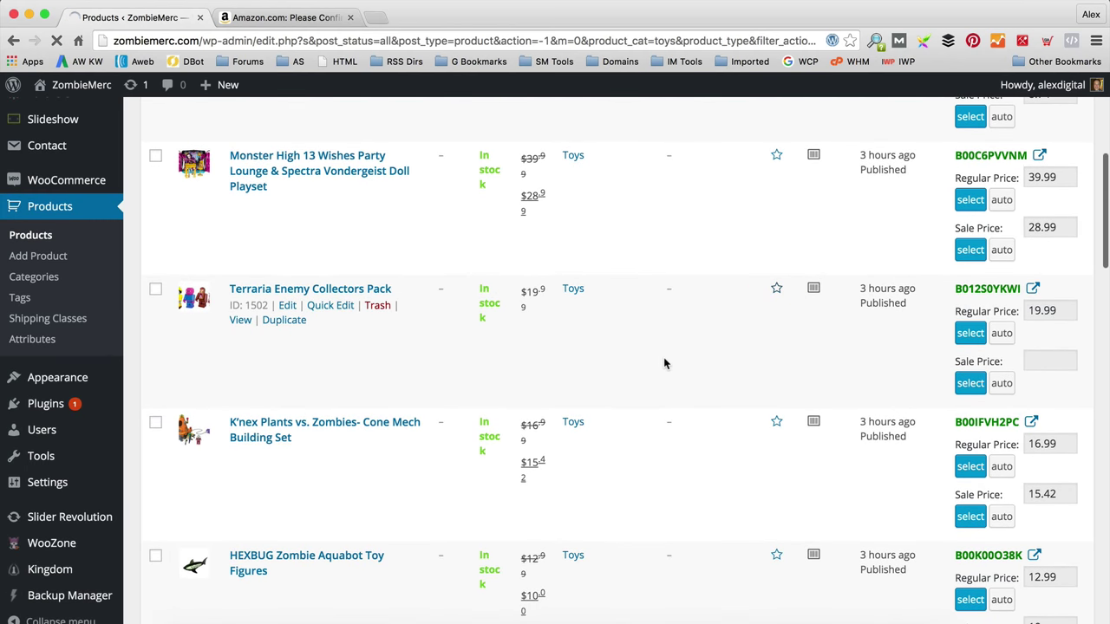
Step: Star HEXBUG Zombie Aquabot Toy Figures as featured and open the live ZombieMerc storefront
scroll(666, 364, down, 2)
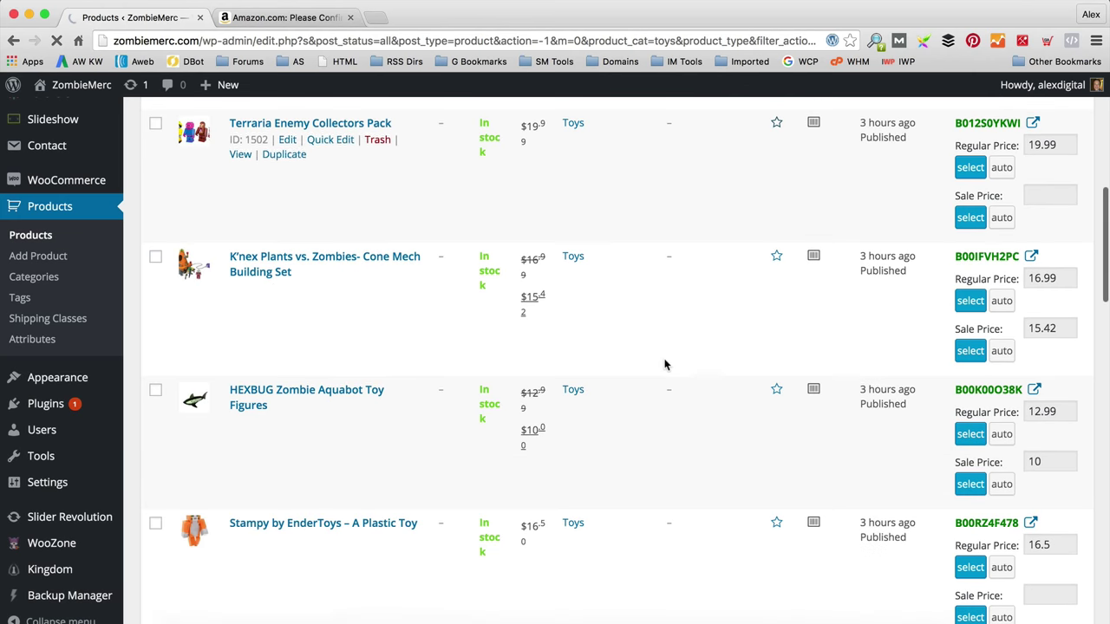
click(777, 383)
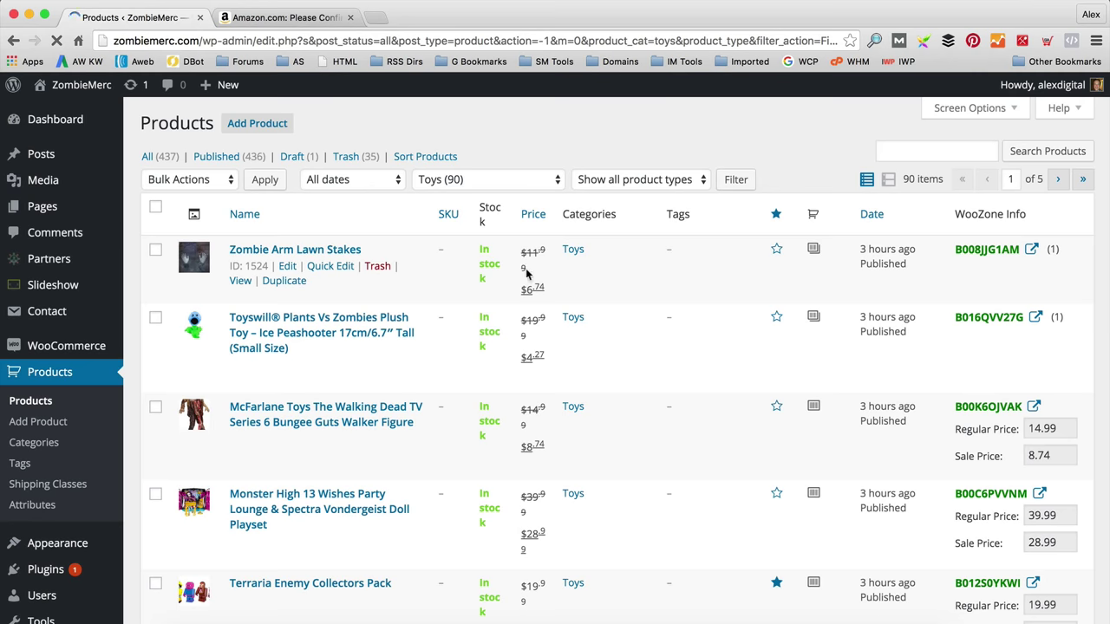
mouse_move(67, 86)
click(67, 113)
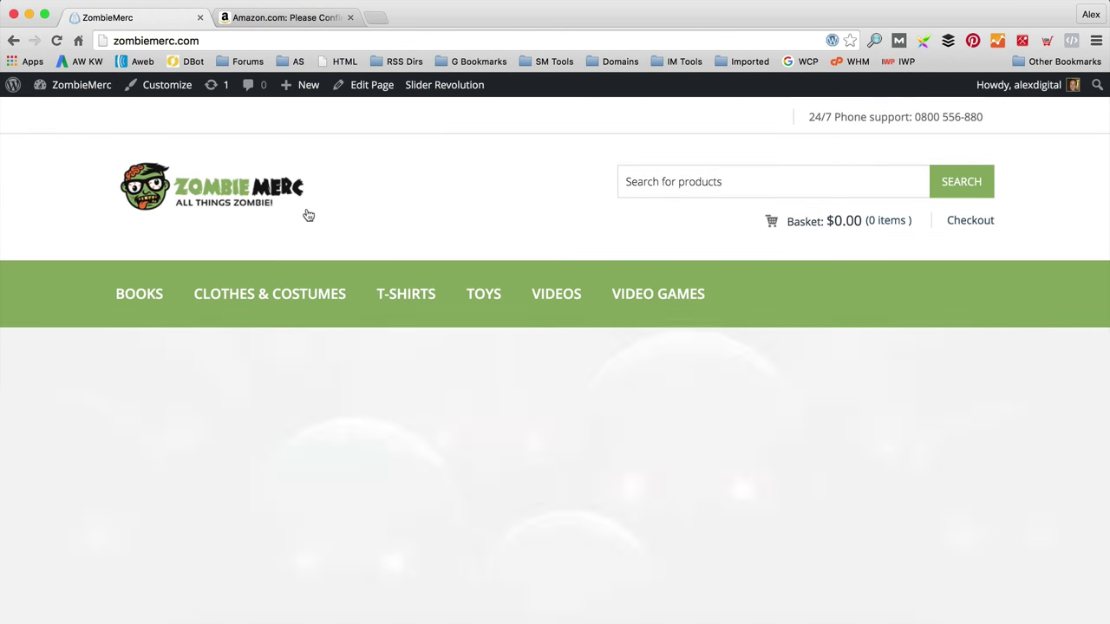
Step: Review the storefront's Featured Products section, then open the Homepage in the page editor
scroll(308, 215, down, 5)
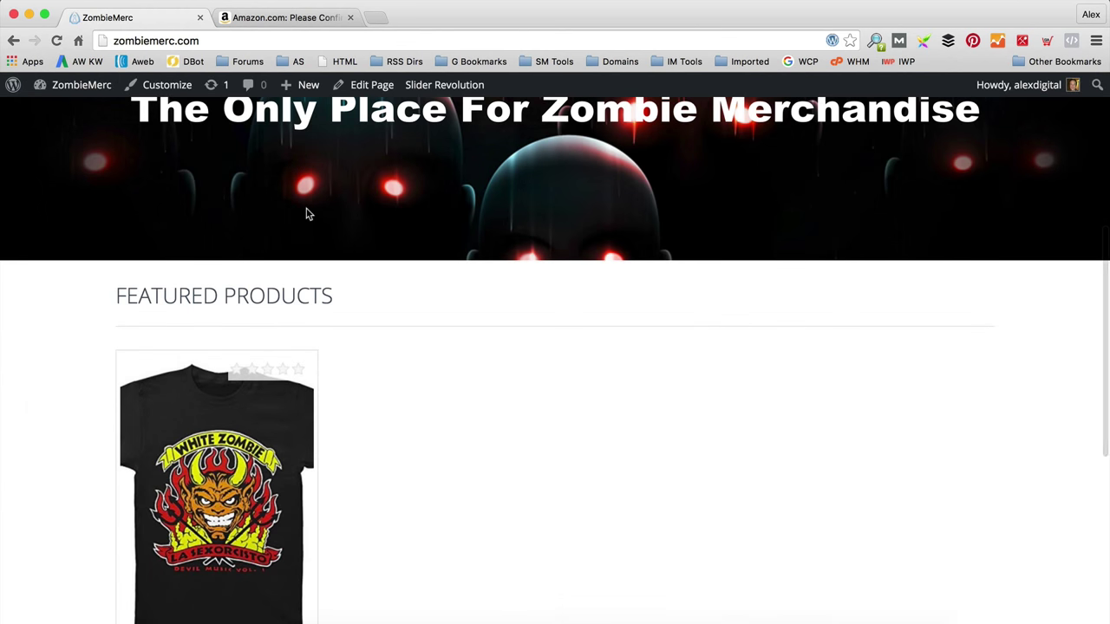
scroll(308, 215, down, 5)
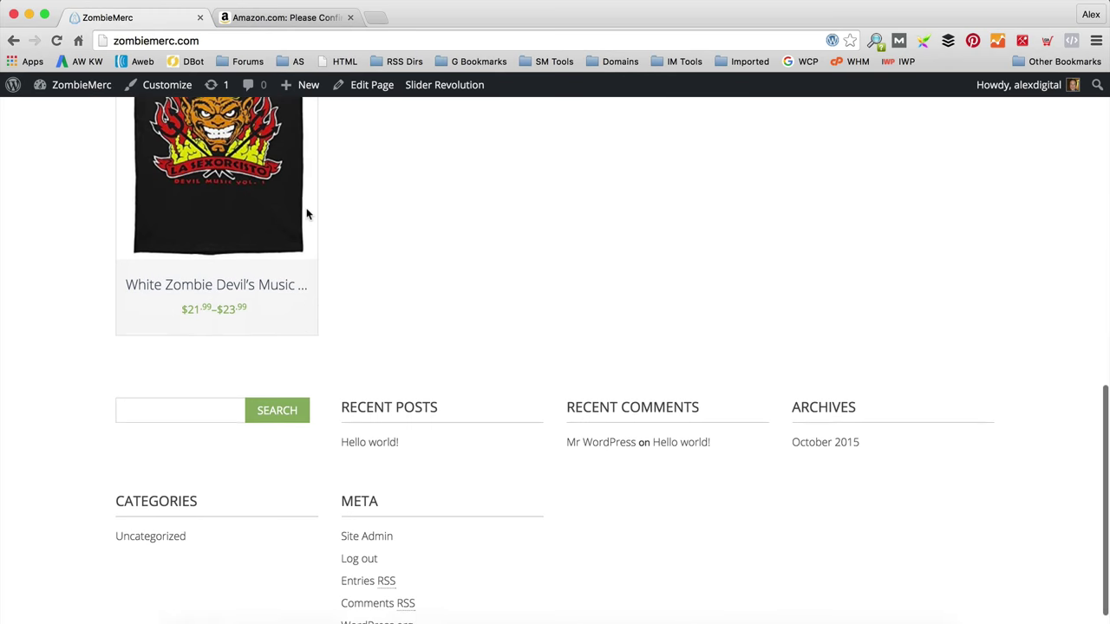
scroll(308, 215, up, 2)
scroll(308, 215, up, 2)
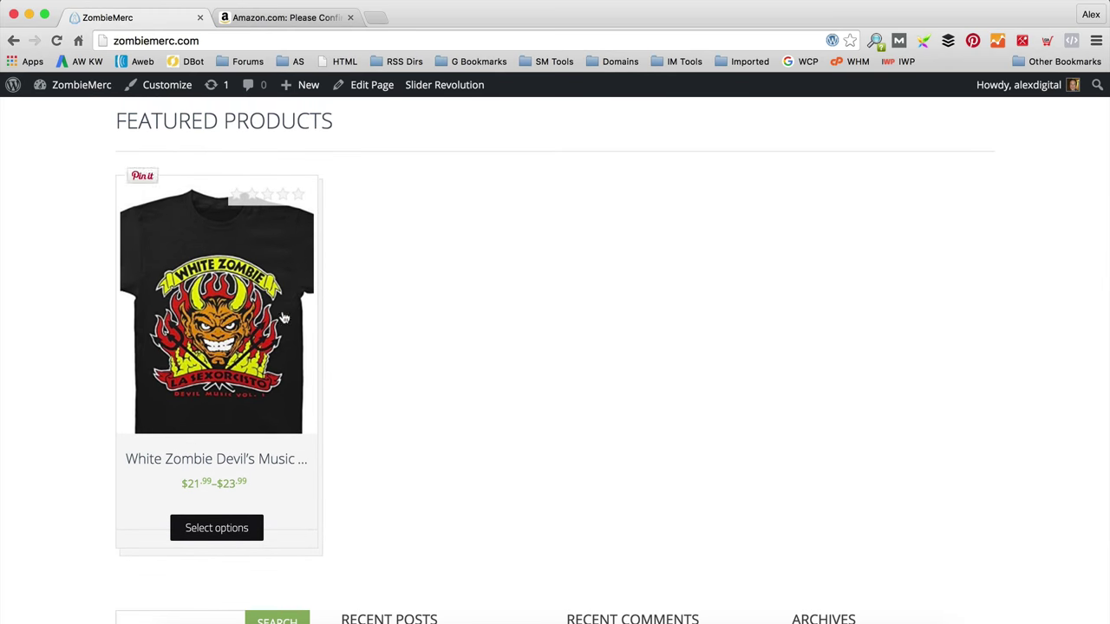
scroll(329, 339, up, 2)
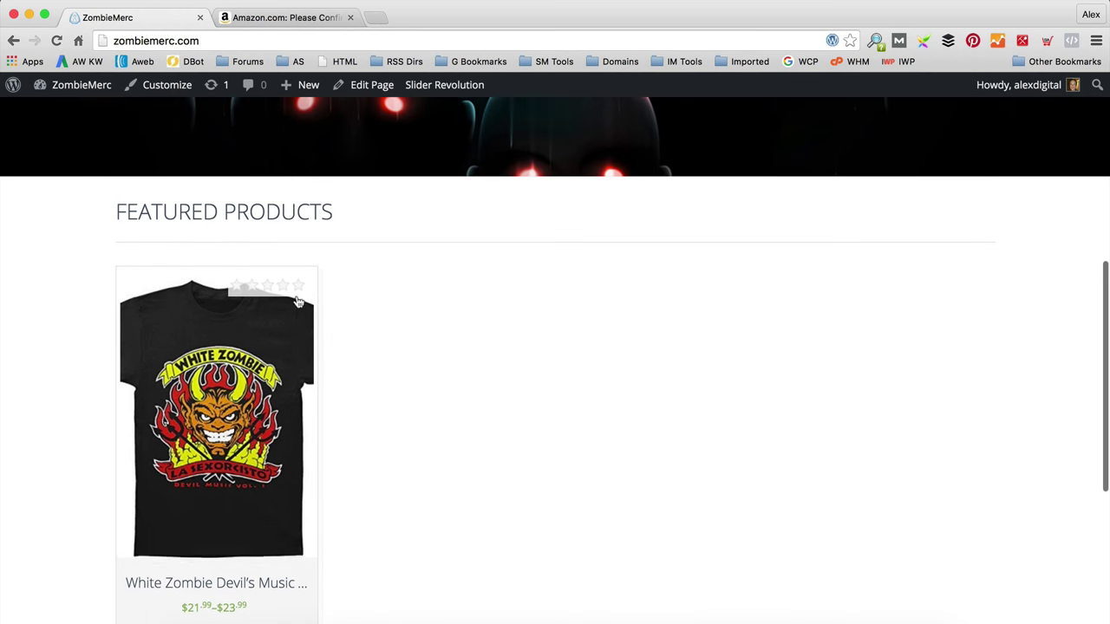
click(368, 89)
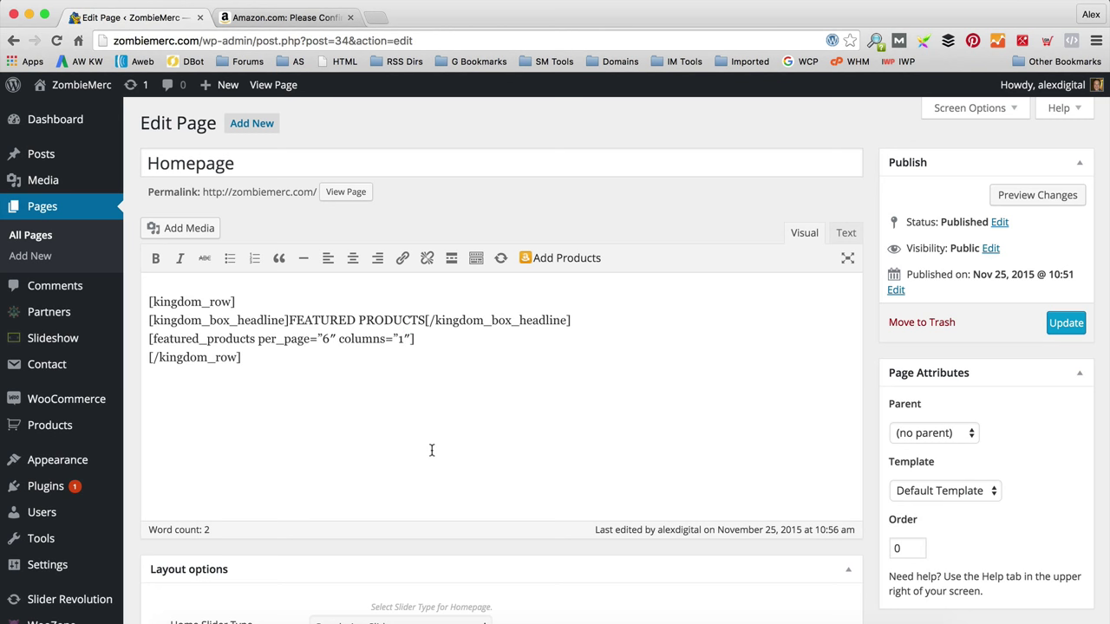
Step: Change the featured_products shortcode to columns="4" and update the Homepage
key(BackSpace)
text(4)
click(1066, 325)
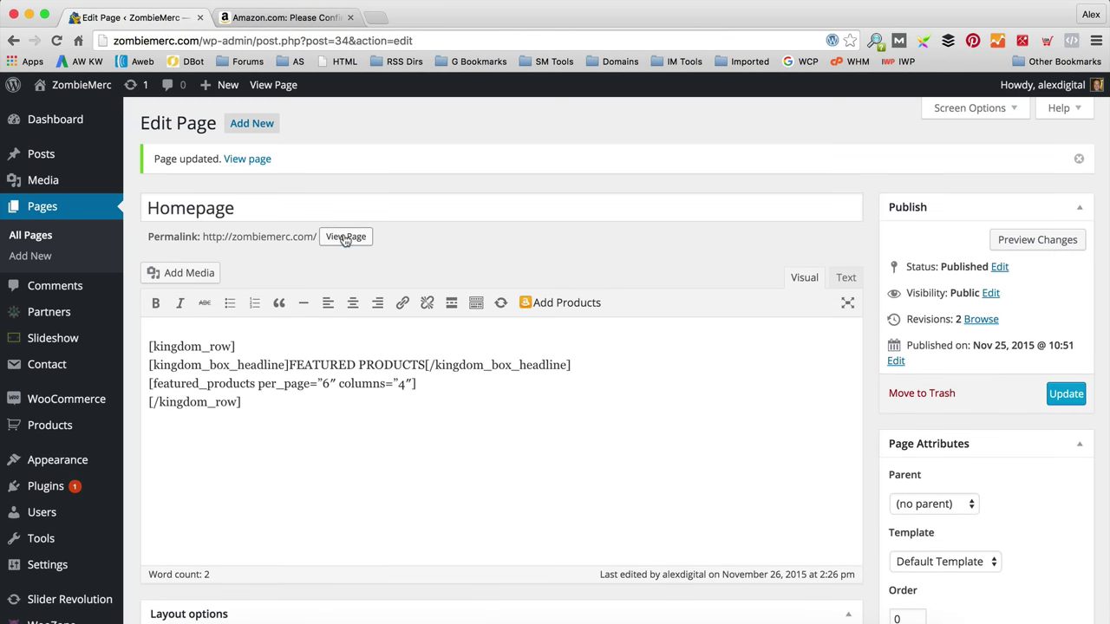
Step: View the updated homepage's Featured Products row, then return to the Homepage editor
click(345, 239)
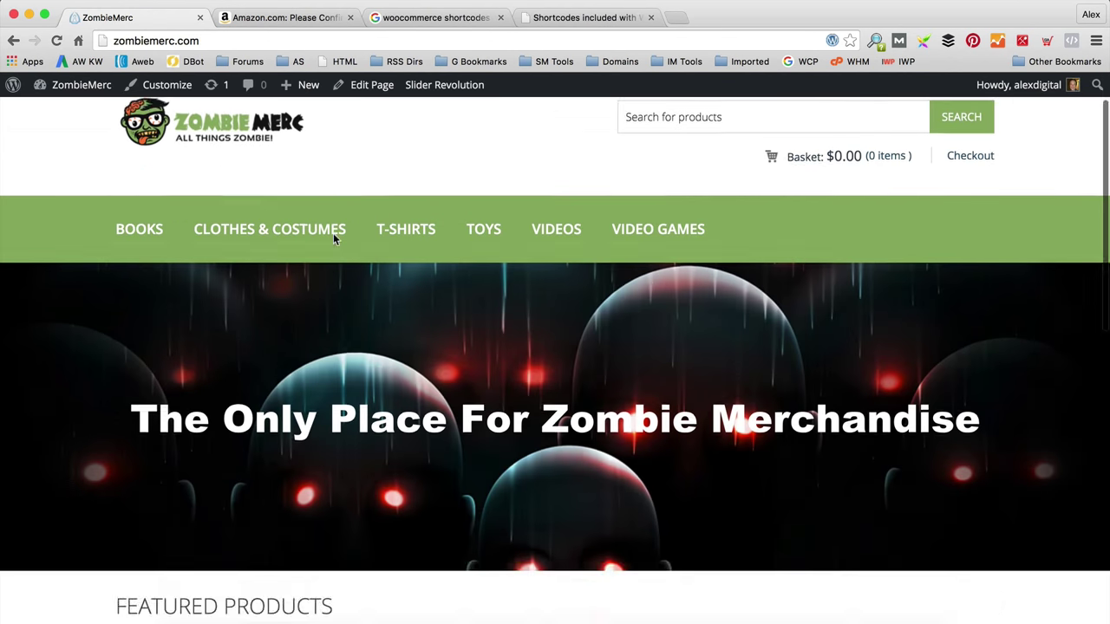
scroll(338, 238, down, 5)
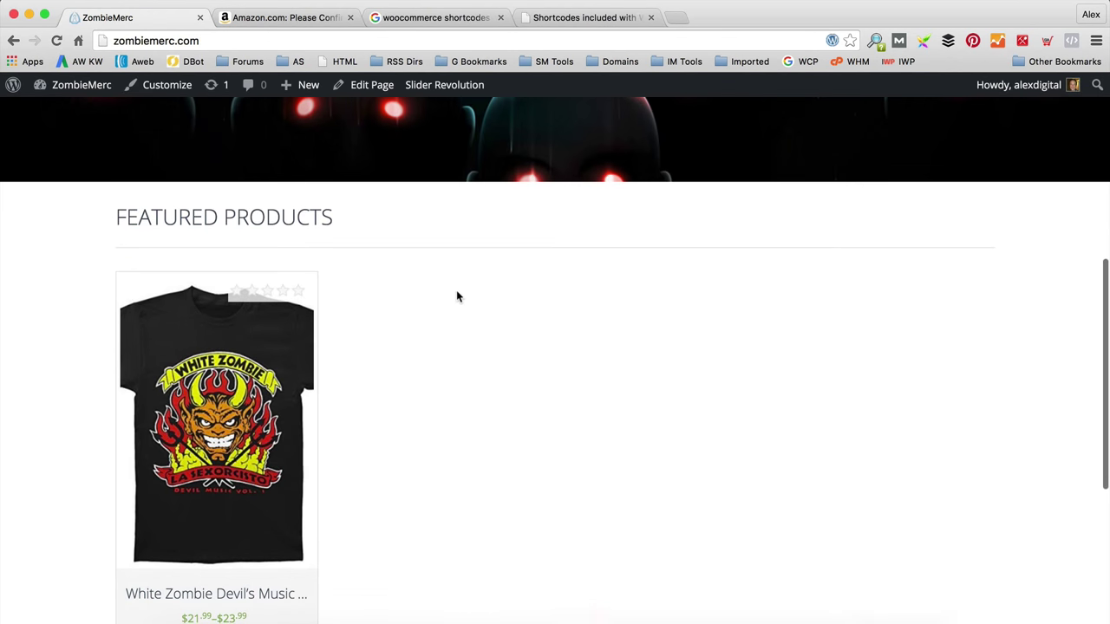
scroll(457, 296, down, 2)
click(374, 90)
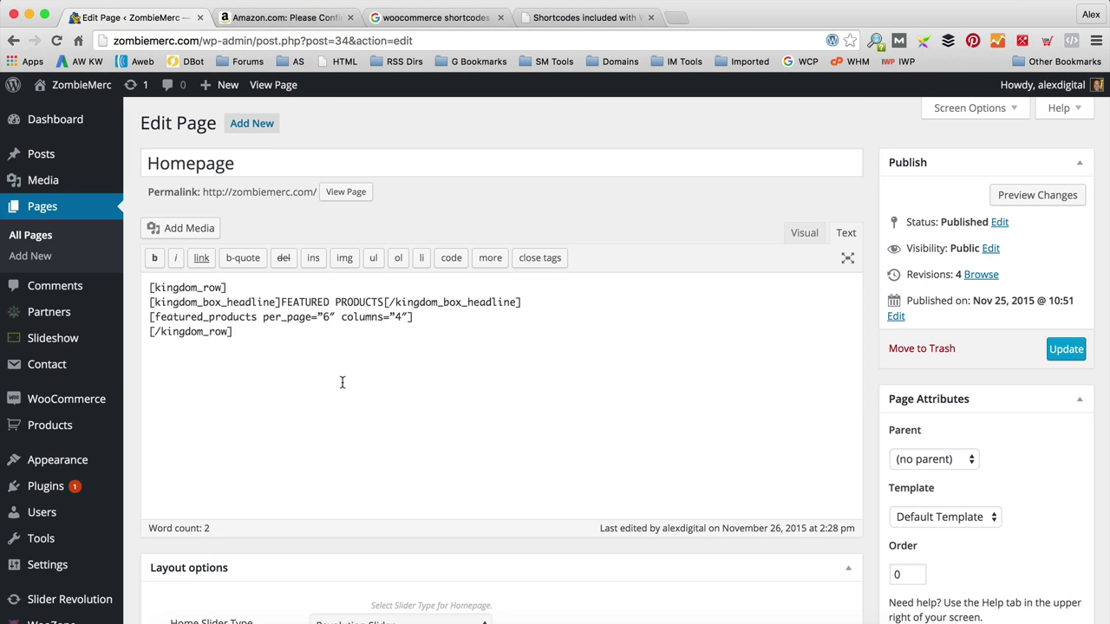
Step: Retype the quotes around 6 in per_page as plain quotes, update the Homepage and view it
click(323, 317)
key(Right)
key(BackSpace)
key(Right)
key(Right)
key(BackSpace)
text("6")
click(1079, 350)
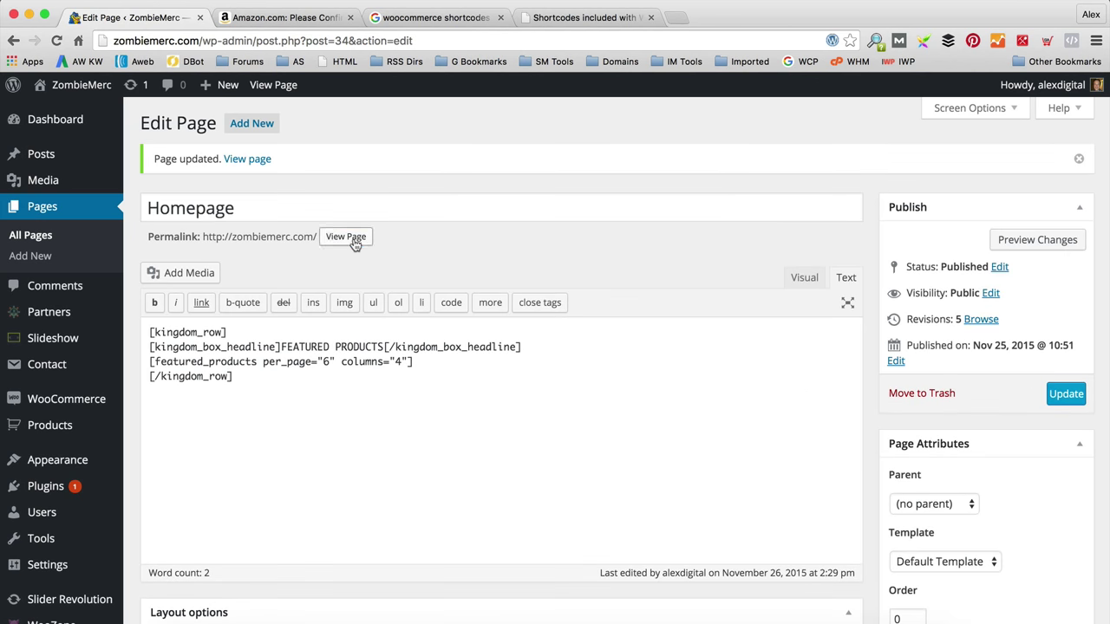
click(352, 239)
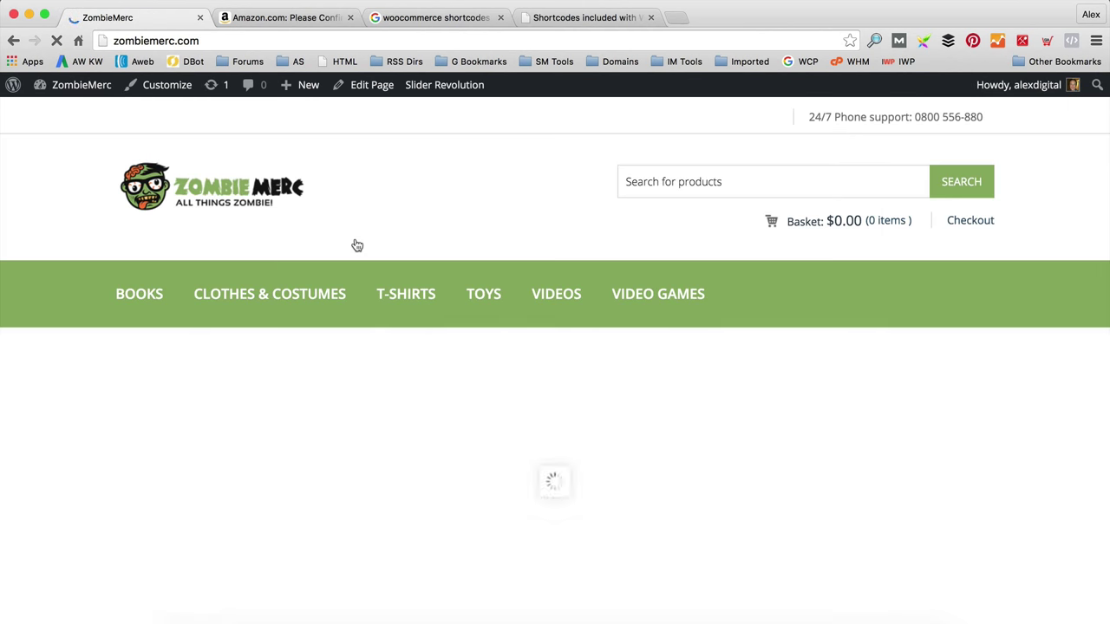
Step: Advance the four-column Featured Products carousel by two products
scroll(605, 316, down, 5)
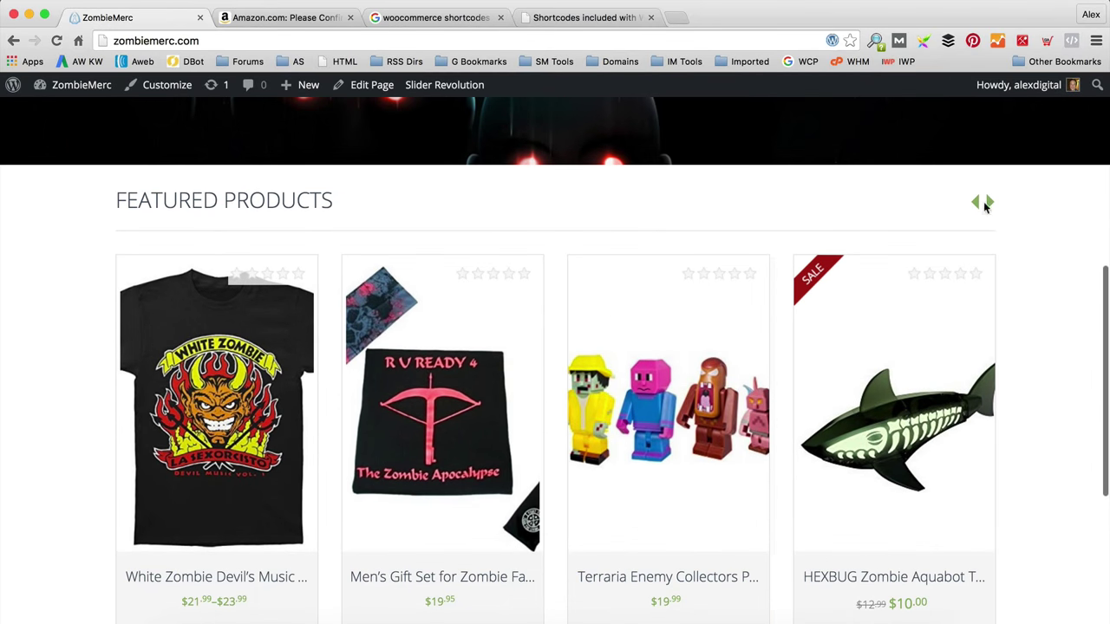
click(990, 202)
click(990, 203)
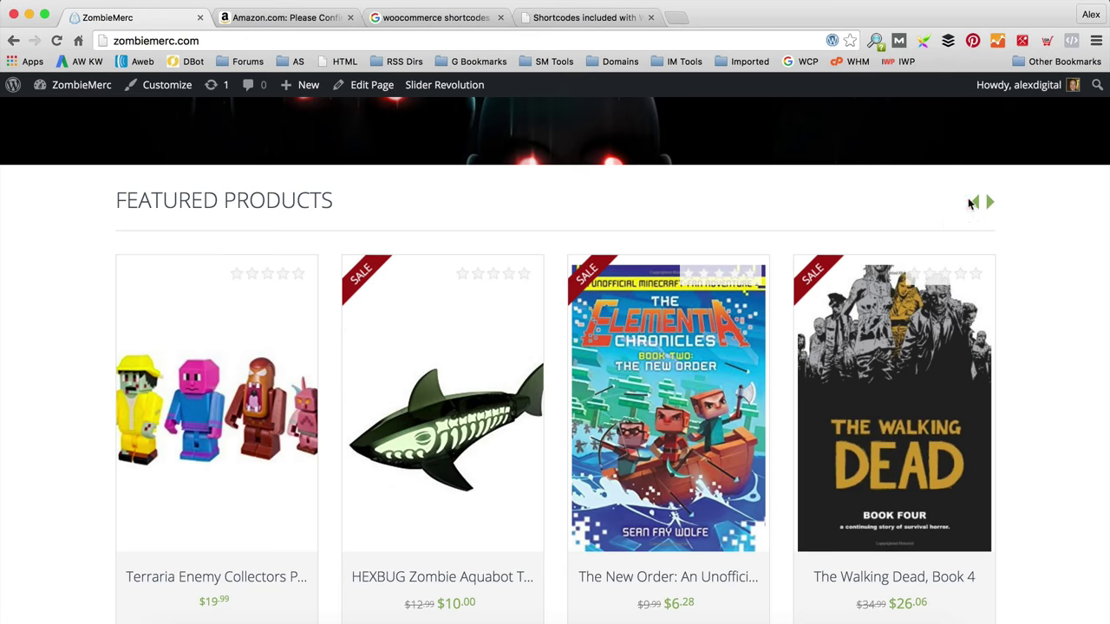
Step: Return to the Homepage editor, then switch to the 'woocommerce shortcodes' Google results
scroll(867, 243, down, 3)
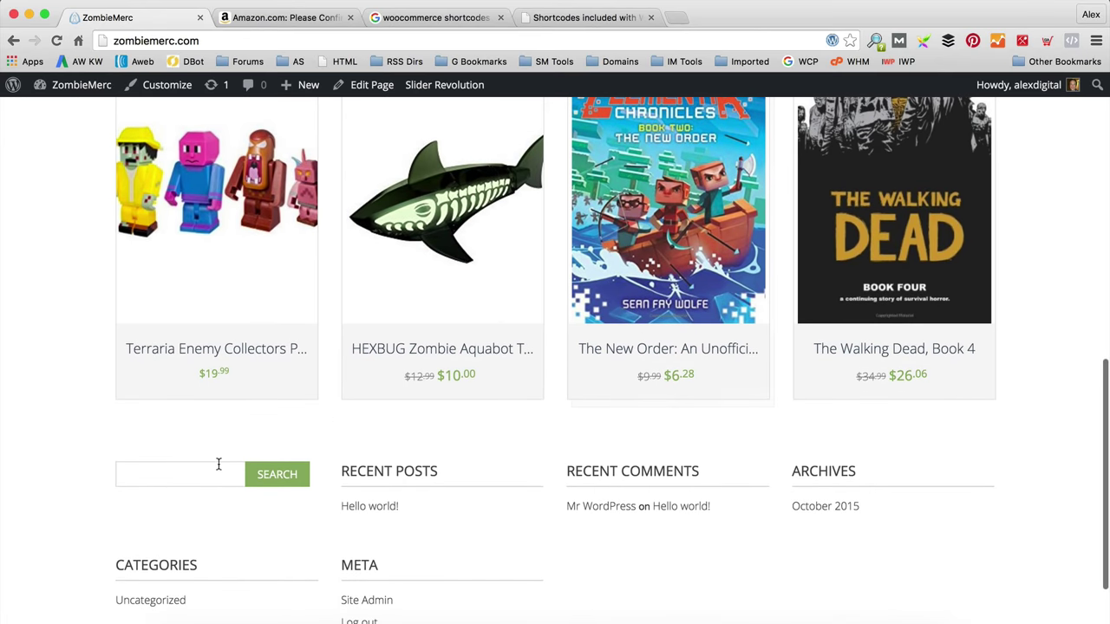
scroll(257, 444, up, 3)
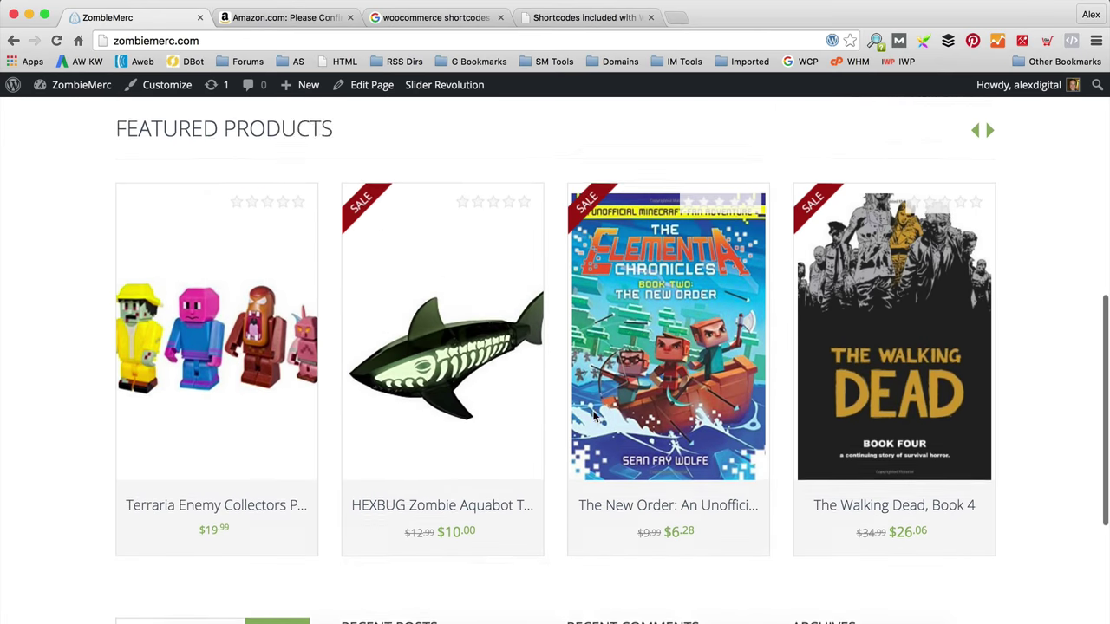
scroll(291, 446, down, 2)
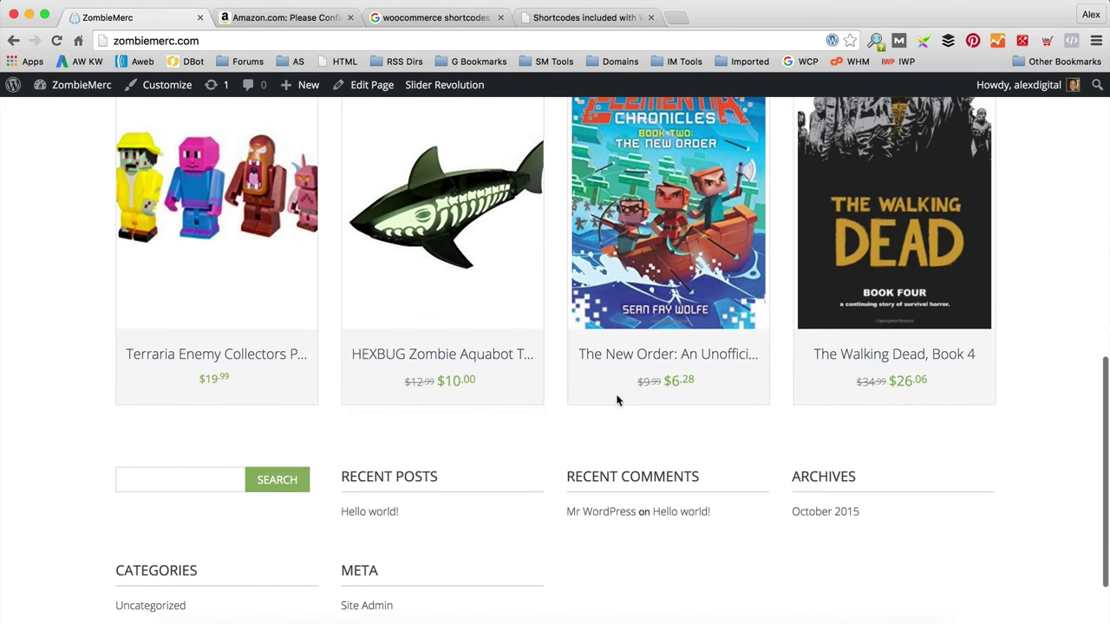
scroll(723, 434, up, 5)
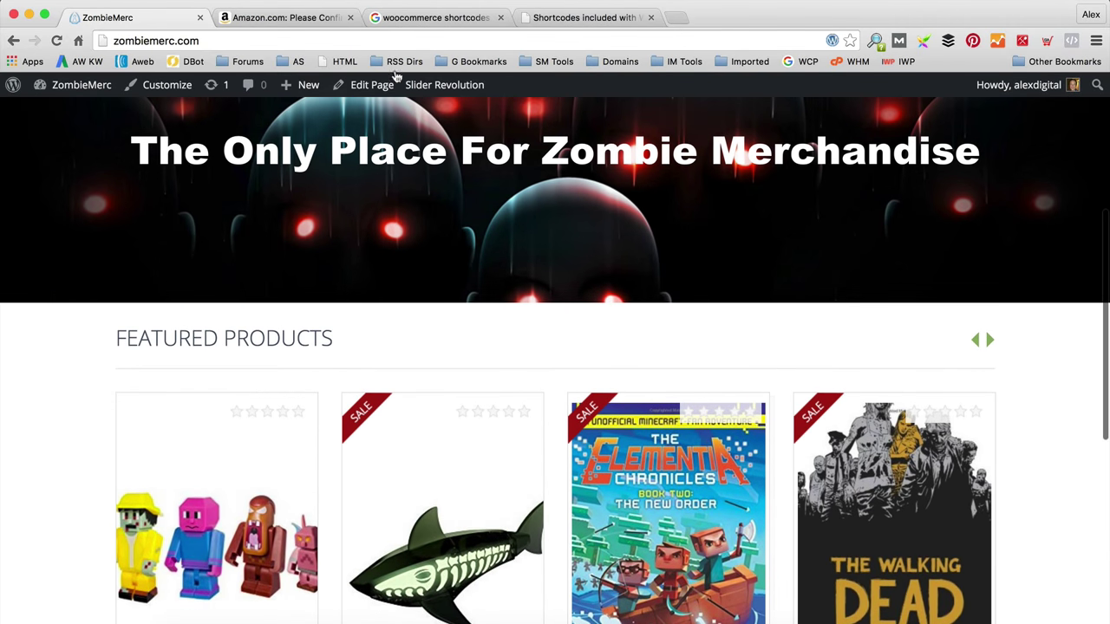
click(373, 85)
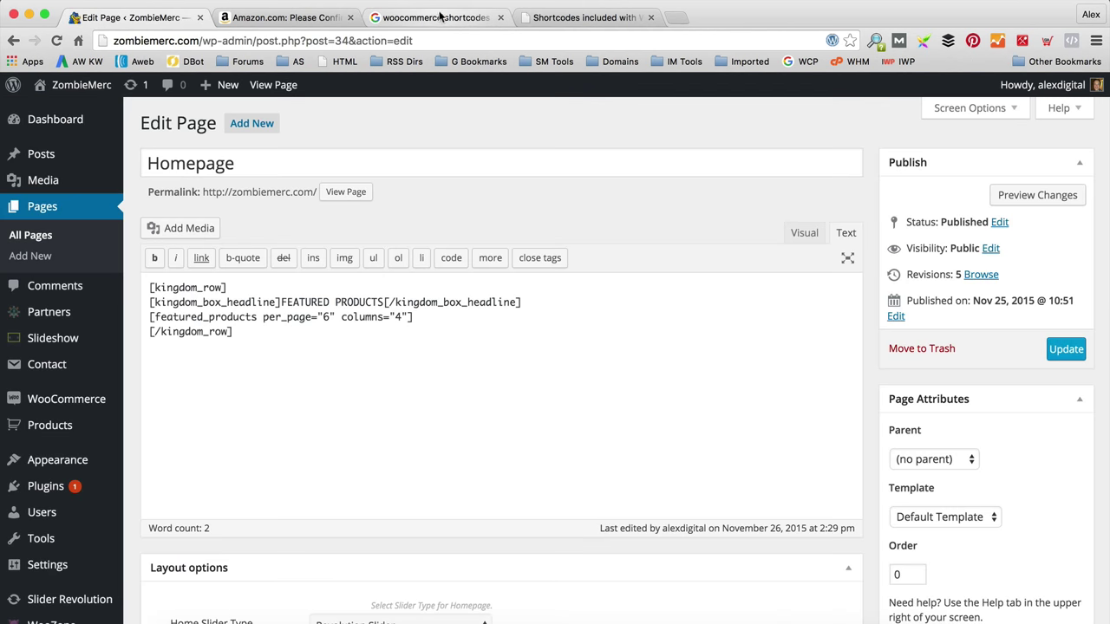
click(439, 19)
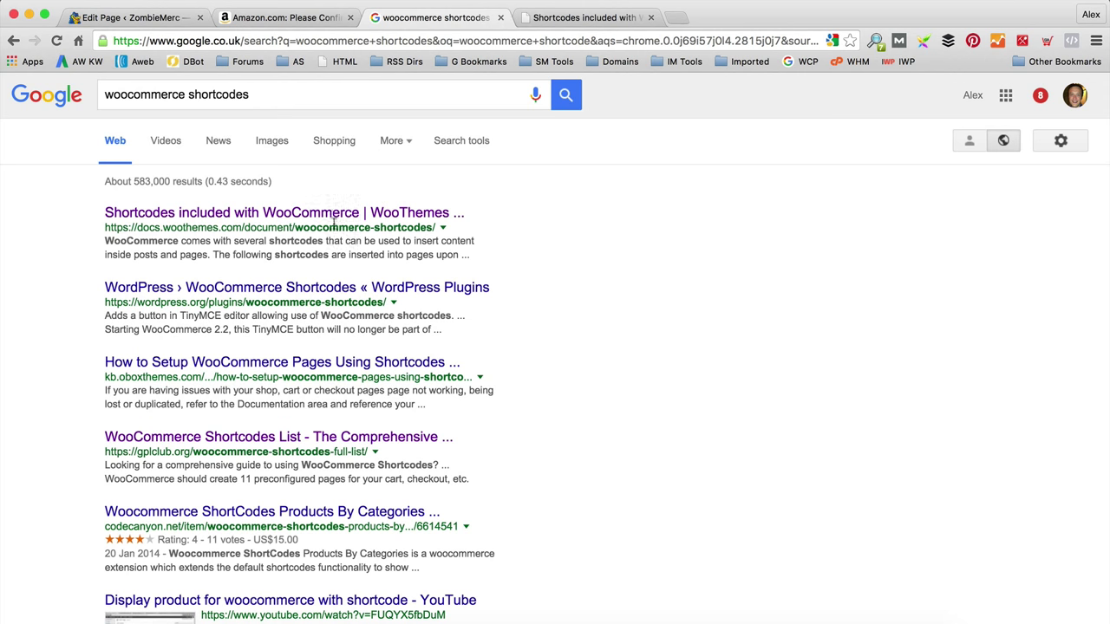
Step: In the WooThemes shortcode docs, select the featured_products example, then deselect it
click(579, 16)
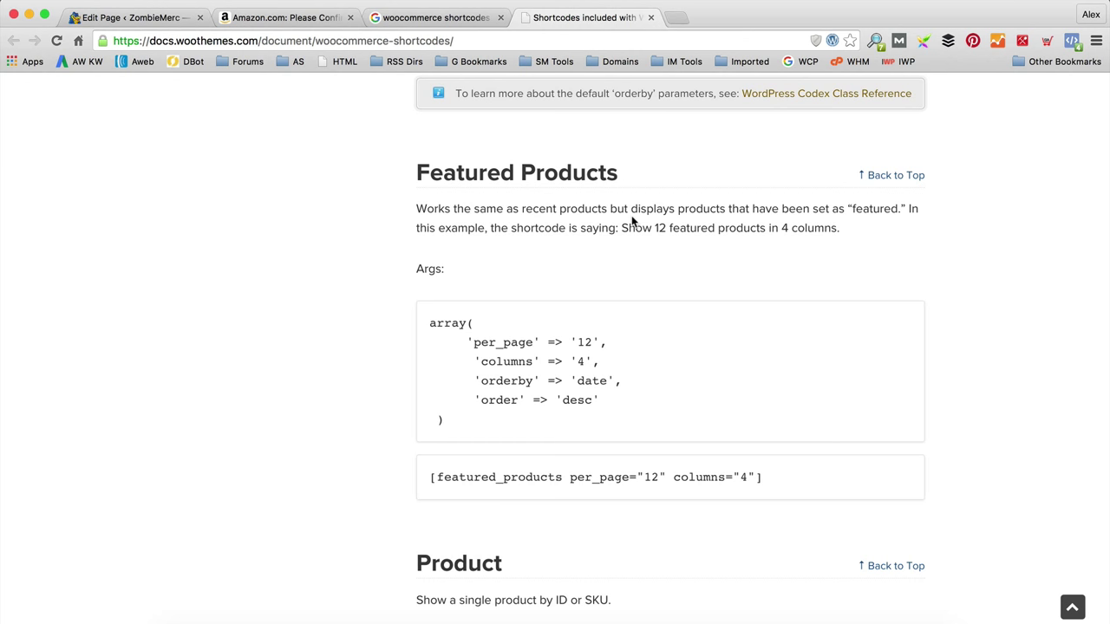
scroll(632, 221, down, 1)
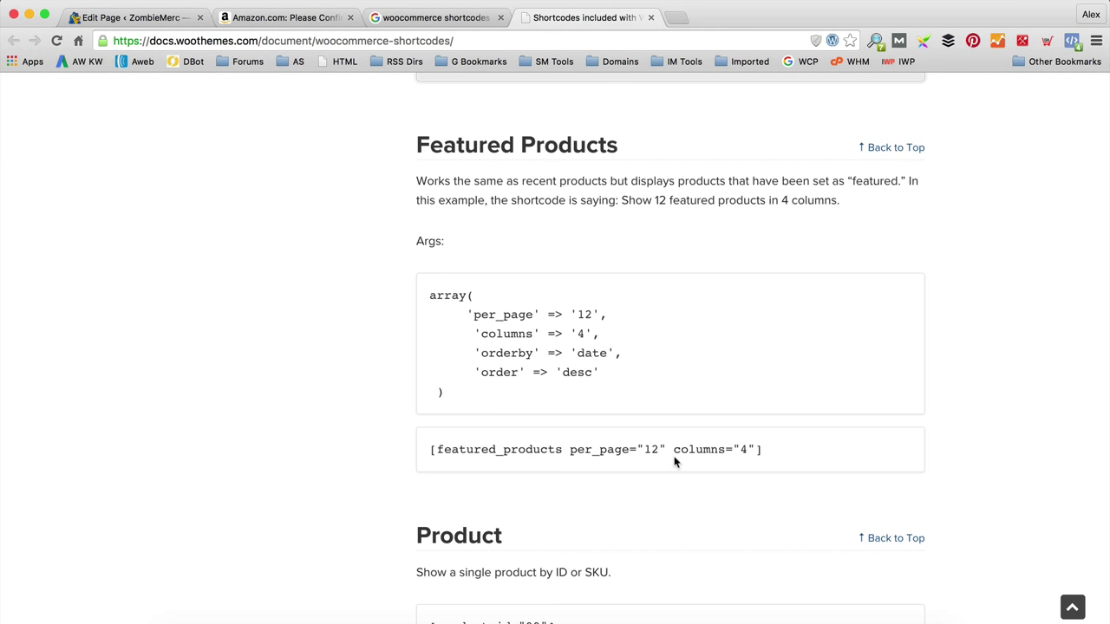
drag(754, 447, 422, 449)
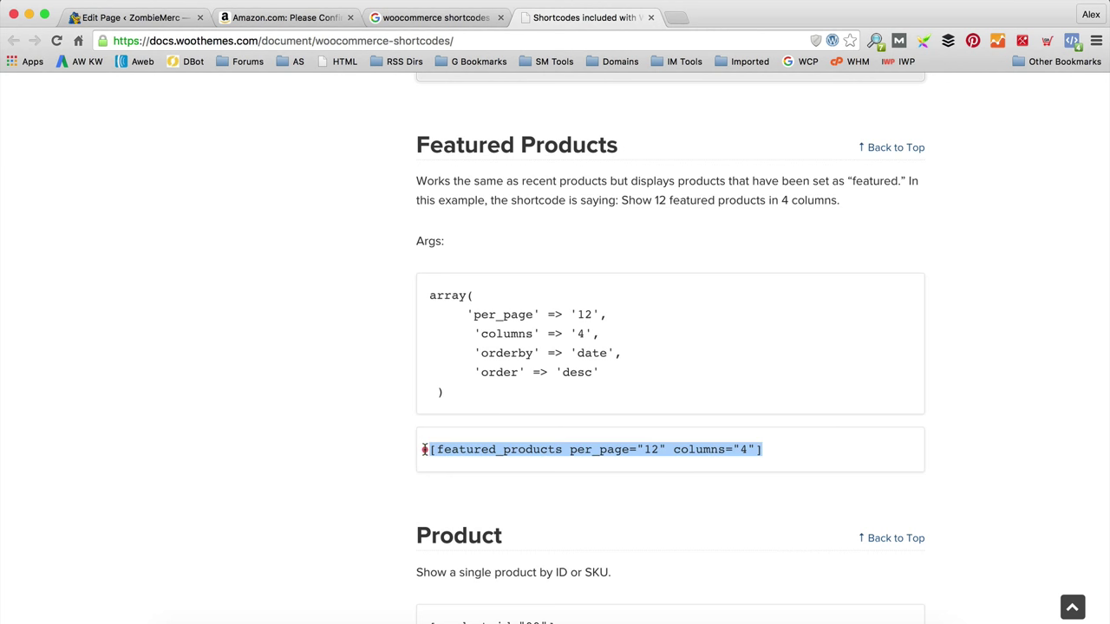
click(541, 449)
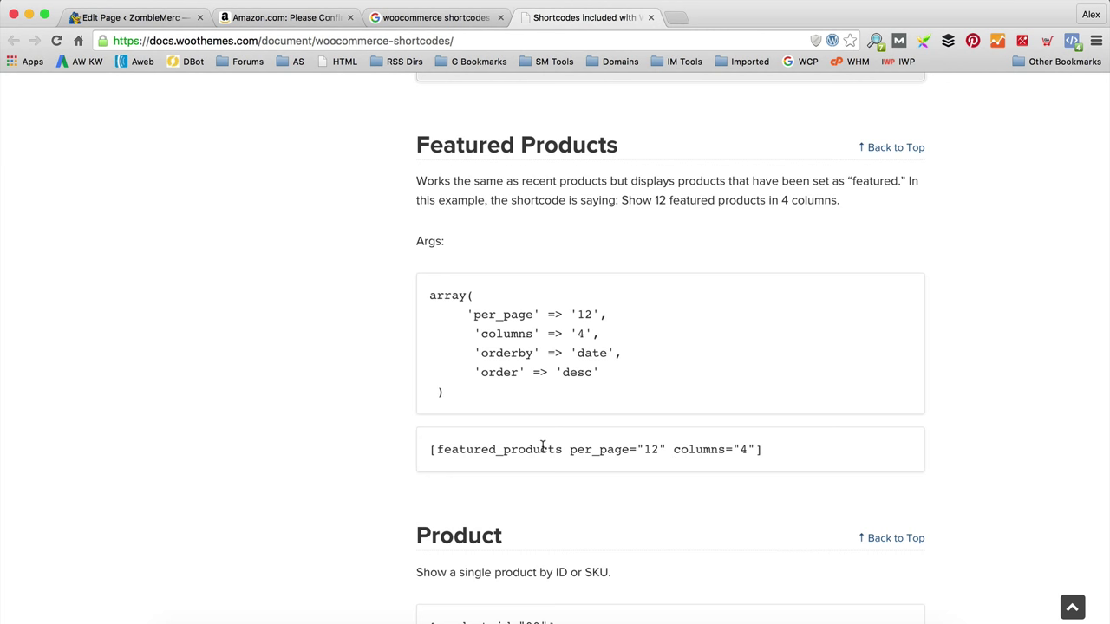
Step: Find the Product Category example, select its 'appliances' shortcode, and return to the Homepage editor
scroll(550, 445, down, 10)
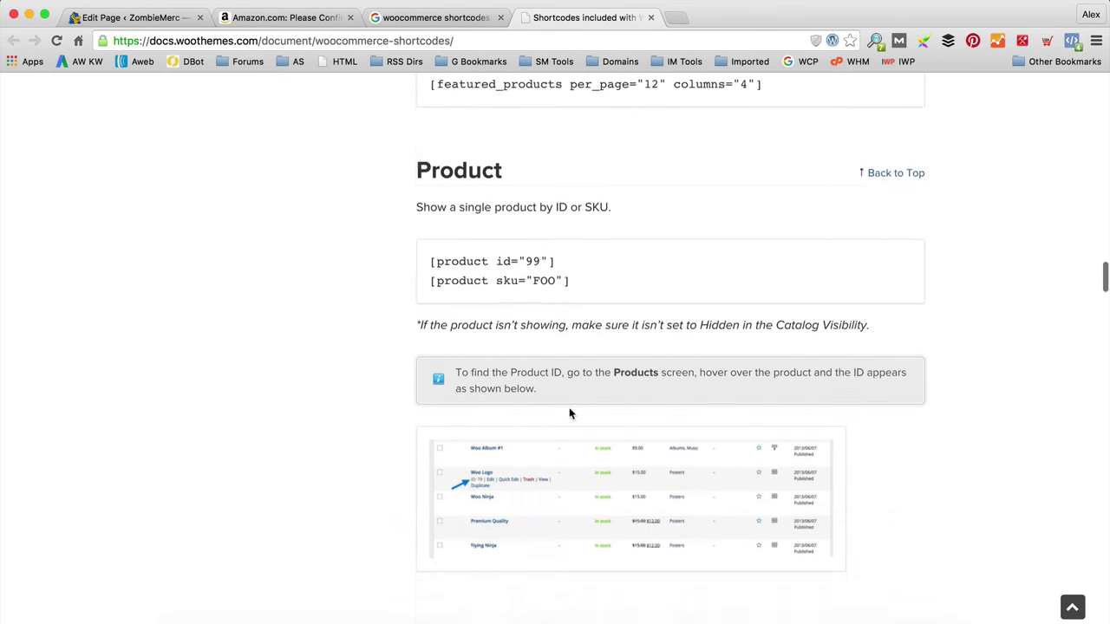
scroll(570, 414, up, 5)
scroll(572, 159, up, 2)
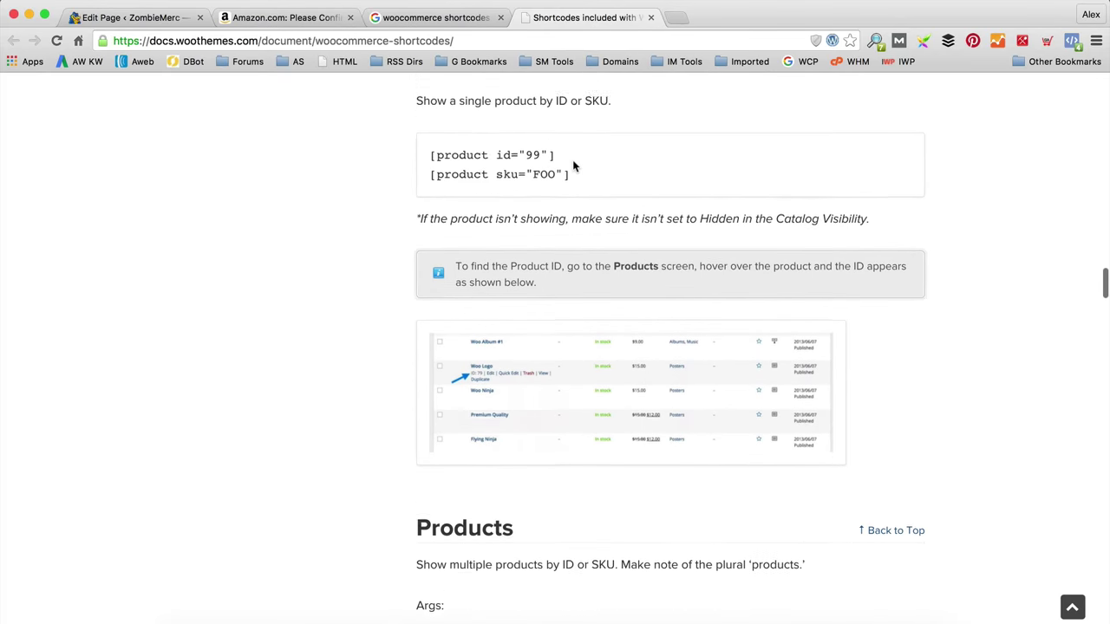
scroll(564, 192, down, 6)
scroll(521, 255, down, 20)
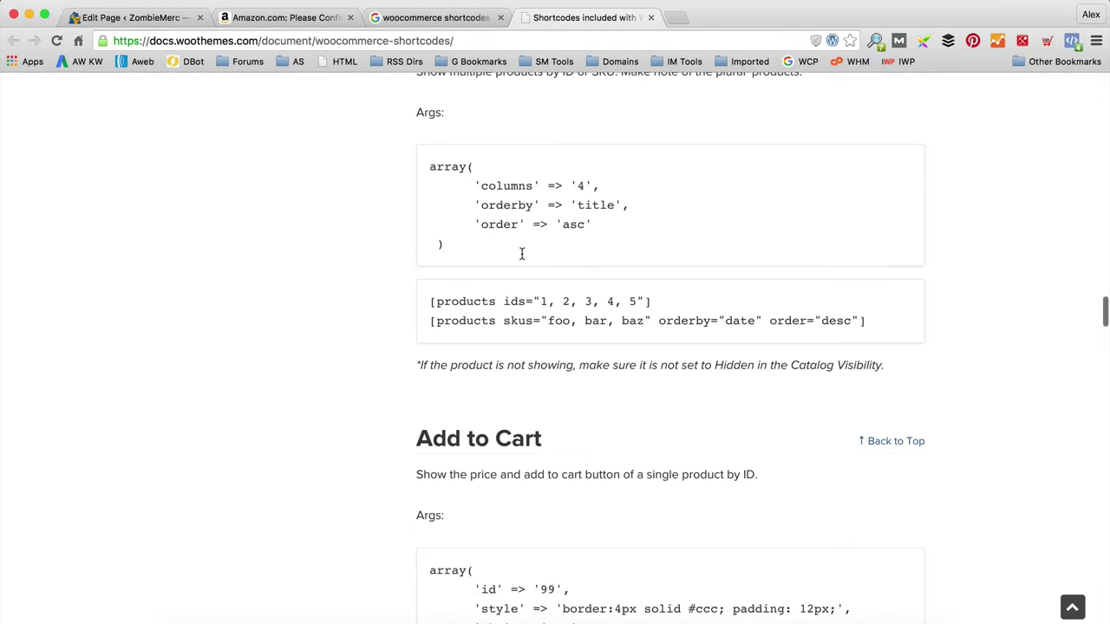
scroll(526, 275, down, 17)
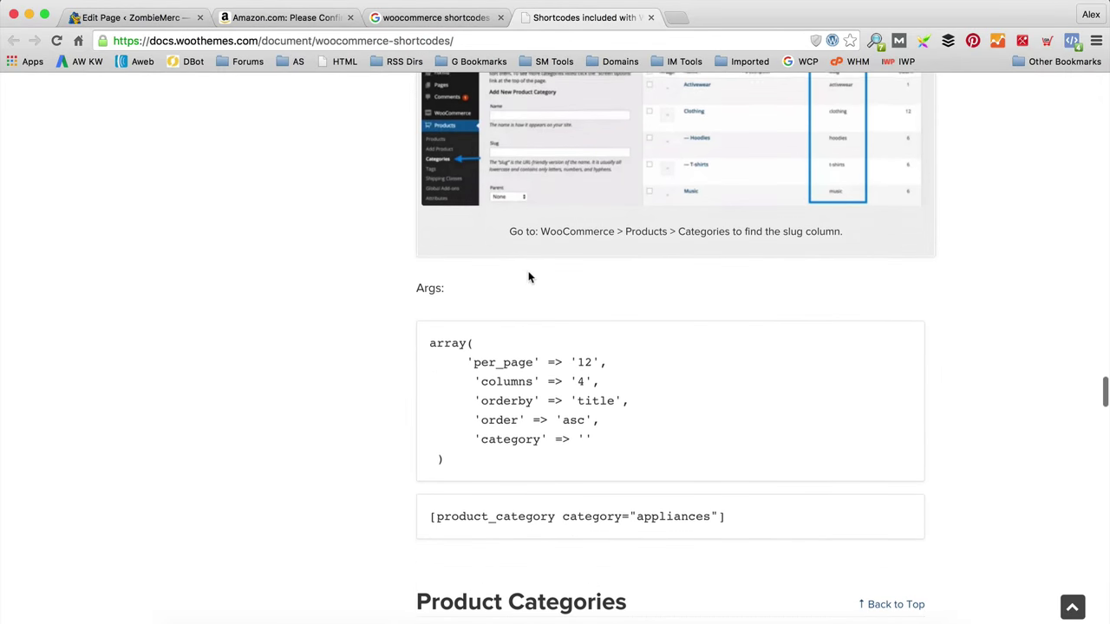
scroll(527, 276, up, 5)
scroll(528, 278, down, 5)
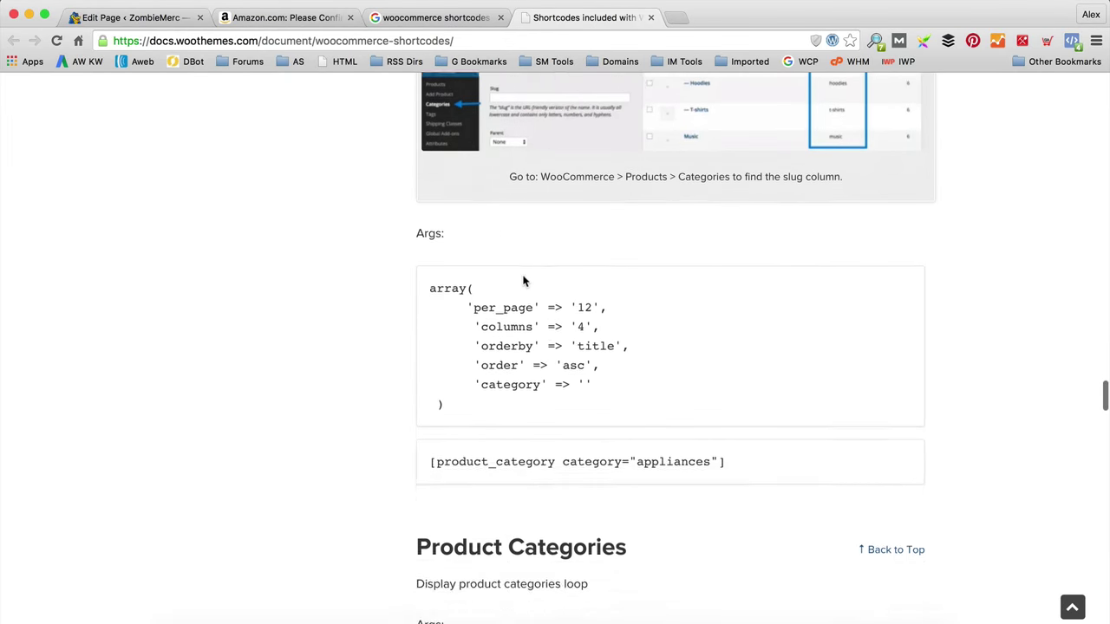
scroll(525, 277, up, 8)
scroll(543, 234, down, 2)
scroll(573, 312, down, 3)
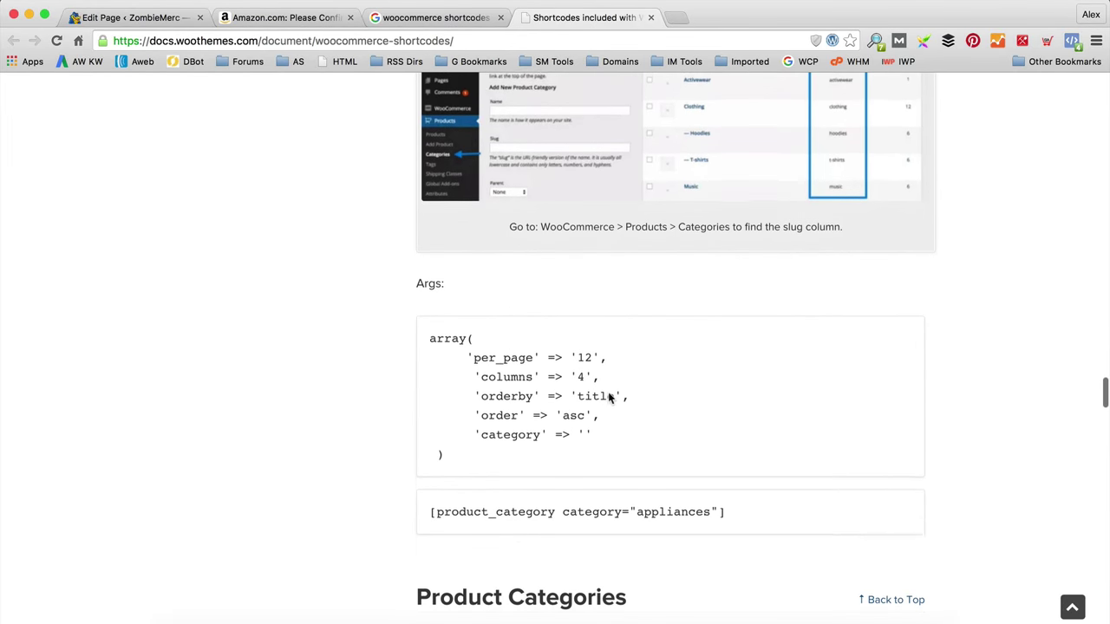
drag(727, 504, 422, 506)
key(super+c)
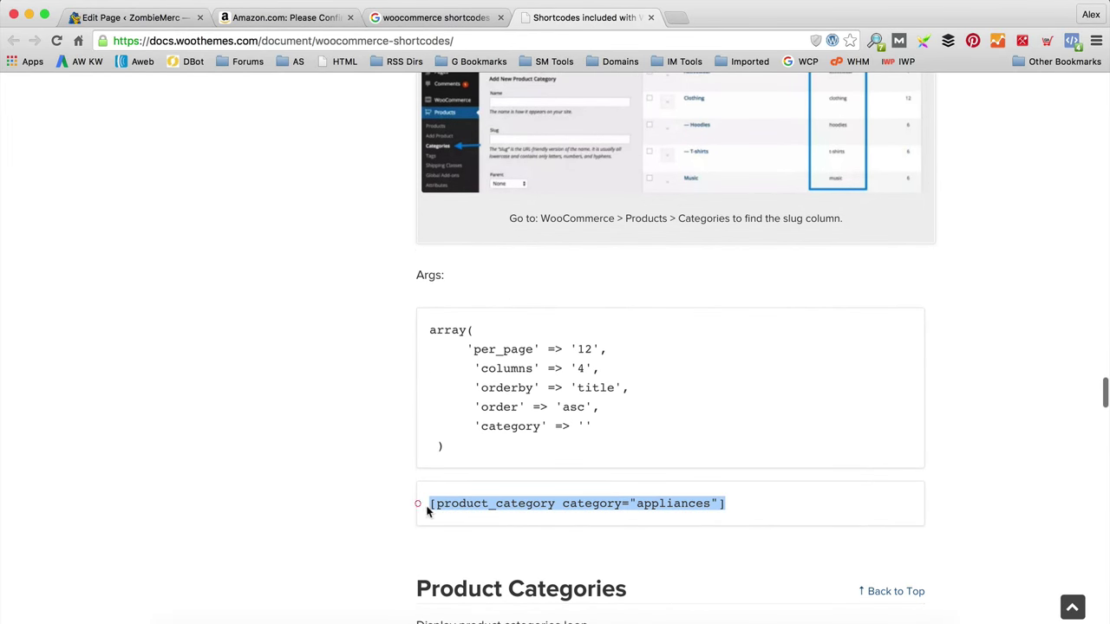
click(146, 17)
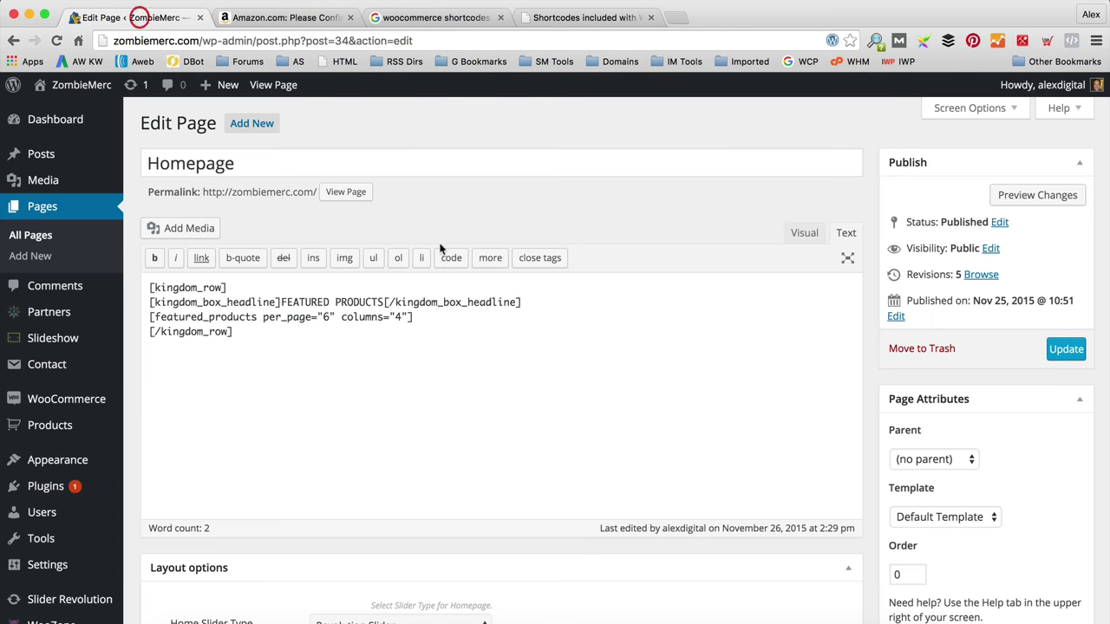
Step: Paste the product_category shortcode below the row and duplicate the kingdom_row and headline lines above it
click(272, 396)
key(super+v)
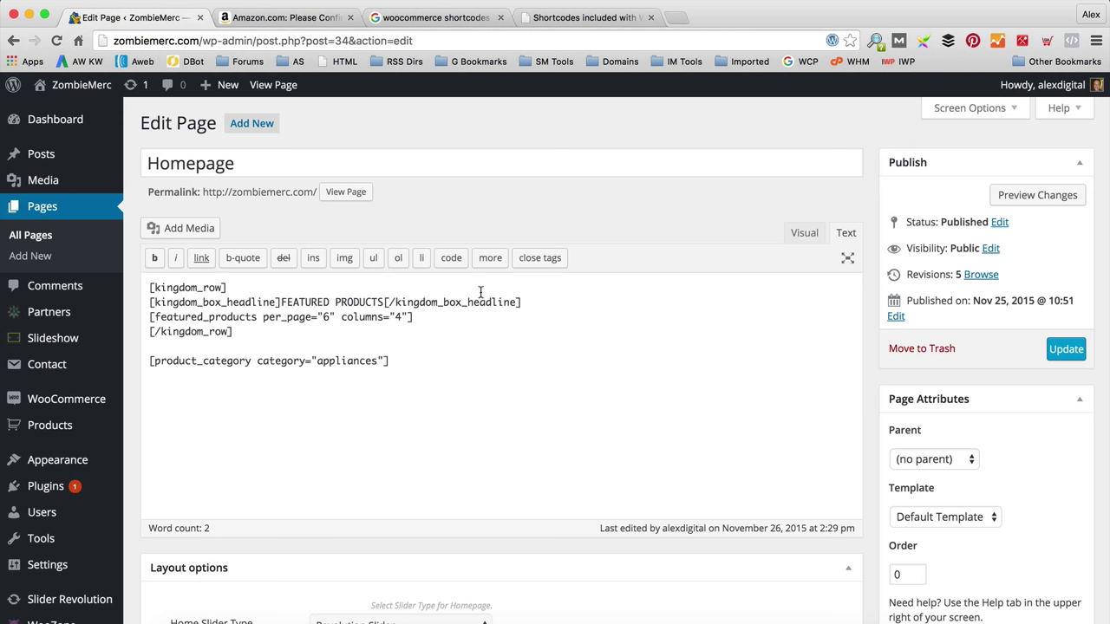
drag(547, 303, 141, 286)
key(super+c)
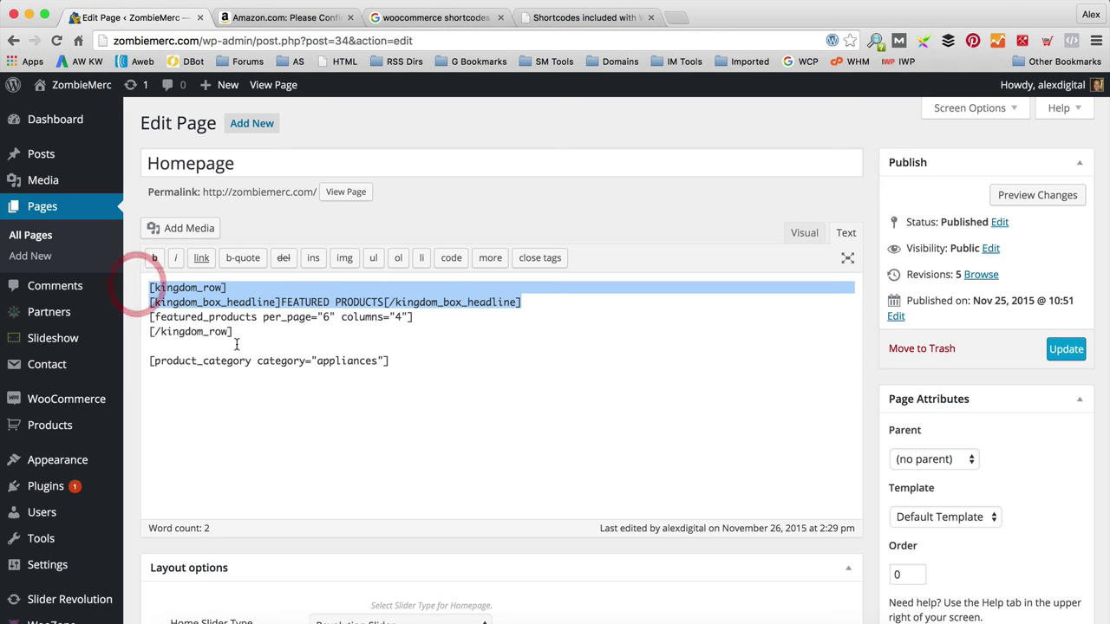
click(175, 345)
key(super+v)
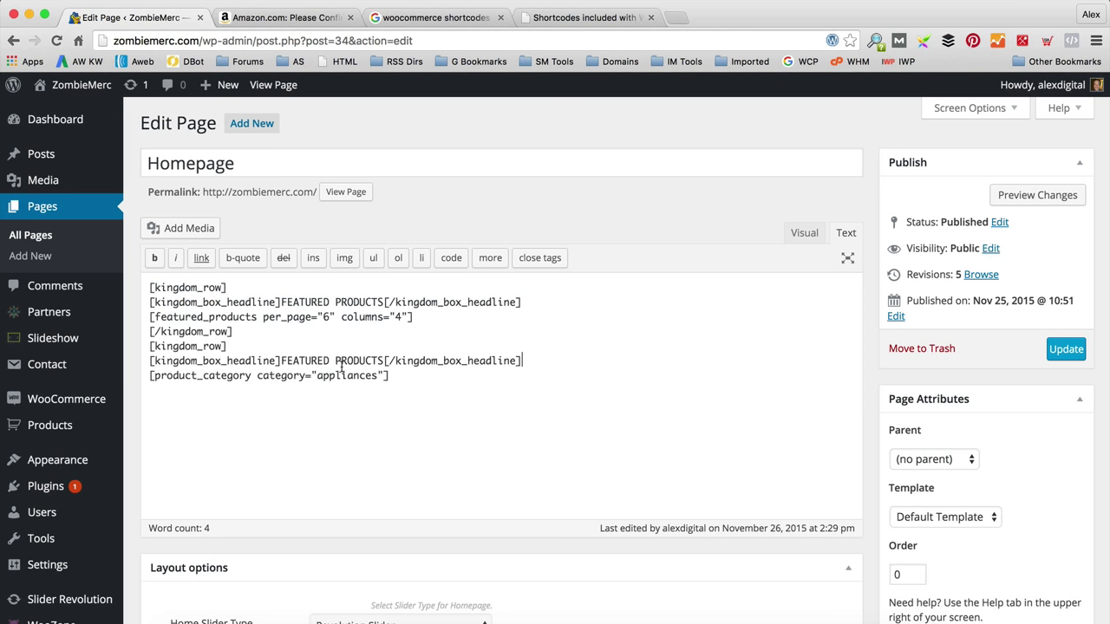
Step: Change the new shortcode's category from 'appliances' to 'toys'
drag(330, 361, 283, 360)
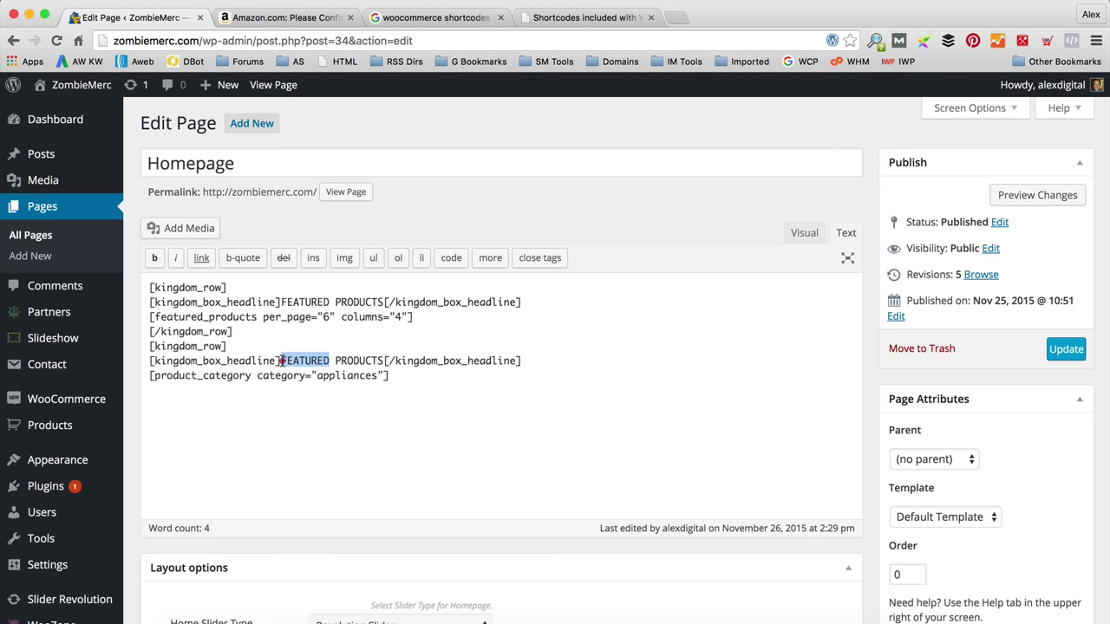
drag(383, 361, 281, 361)
drag(378, 376, 316, 375)
key(BackSpace)
text(toys)
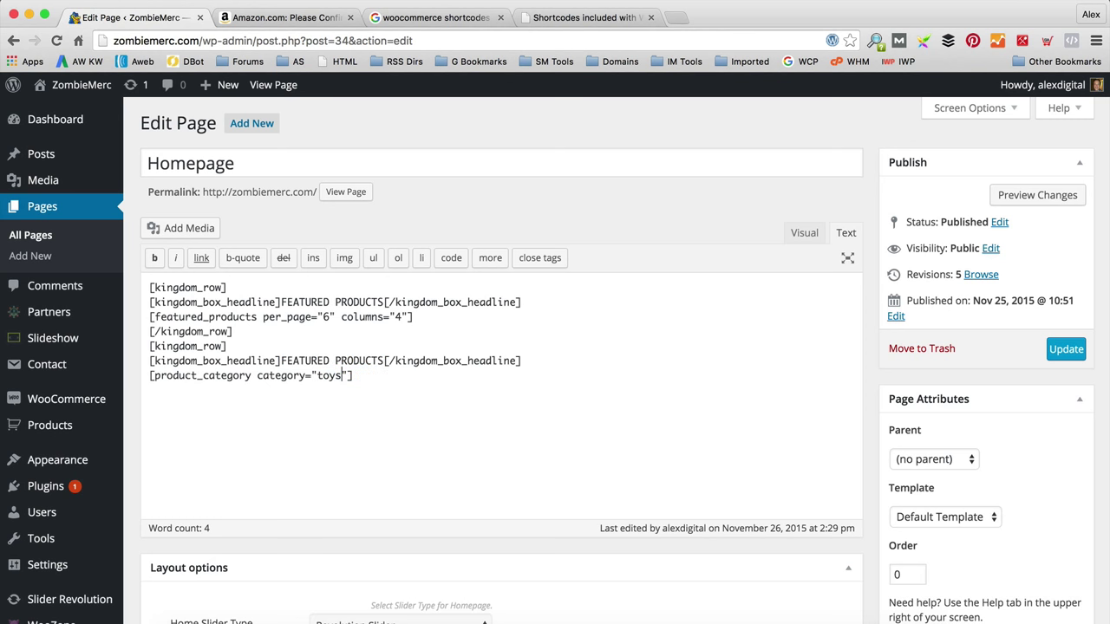
drag(330, 361, 305, 361)
Step: Open Product Categories in a new tab to confirm the Toys slug 'toys', then return to the Homepage editor
mouse_move(98, 437)
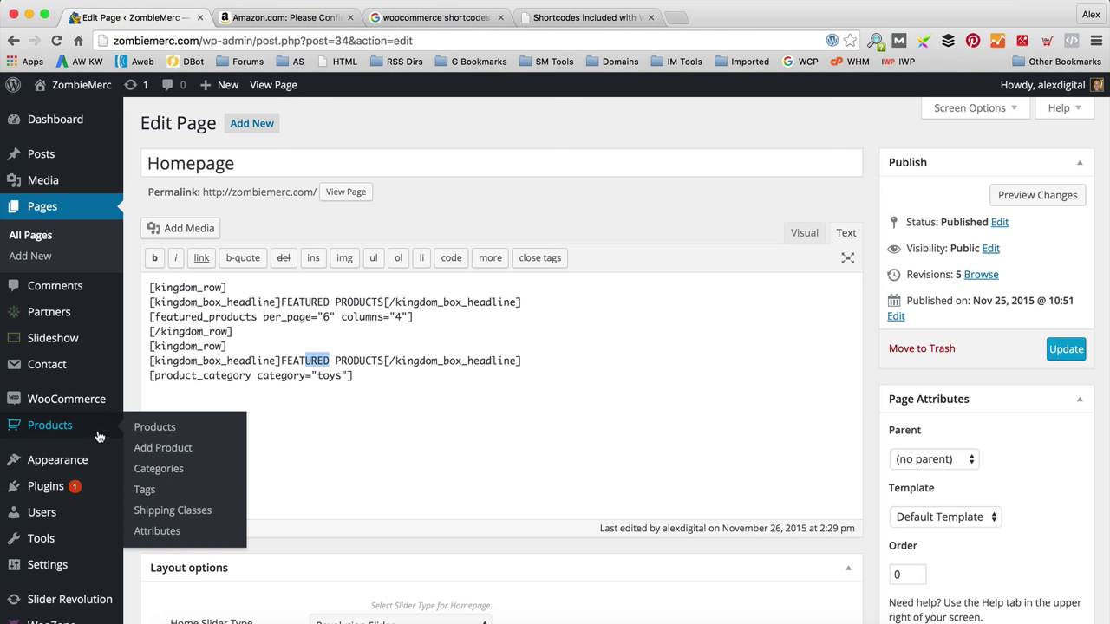
right_click(173, 469)
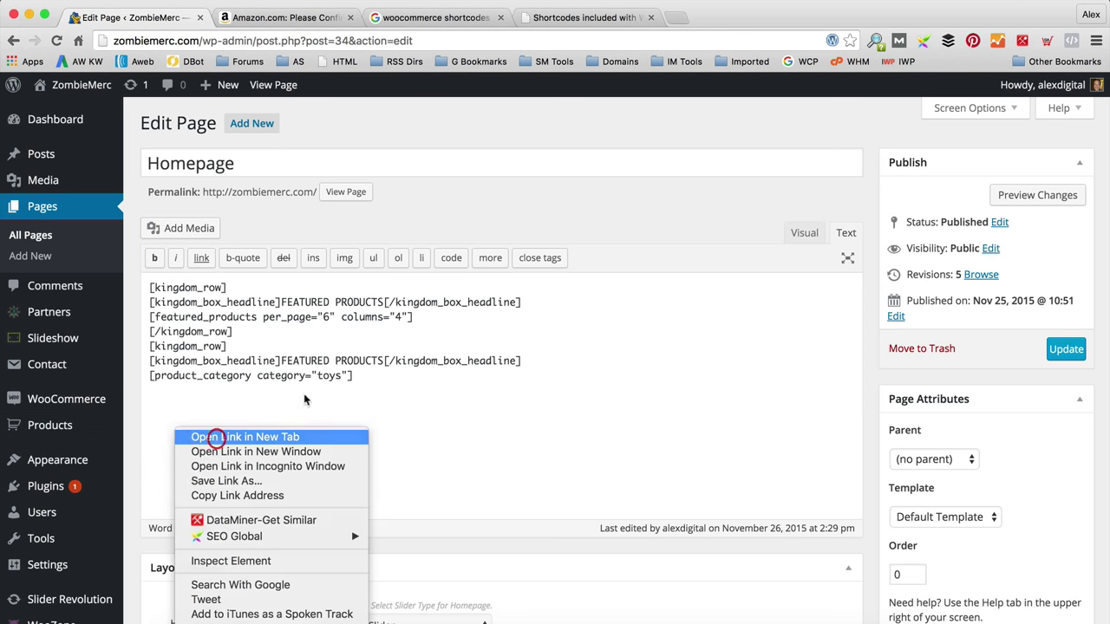
click(215, 438)
click(285, 17)
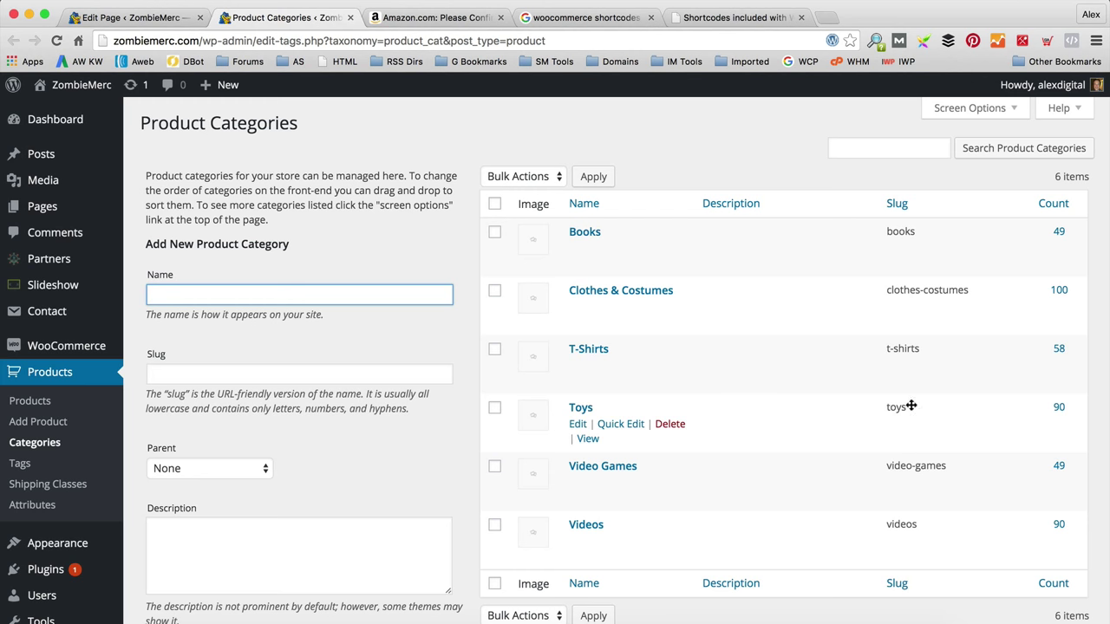
click(148, 17)
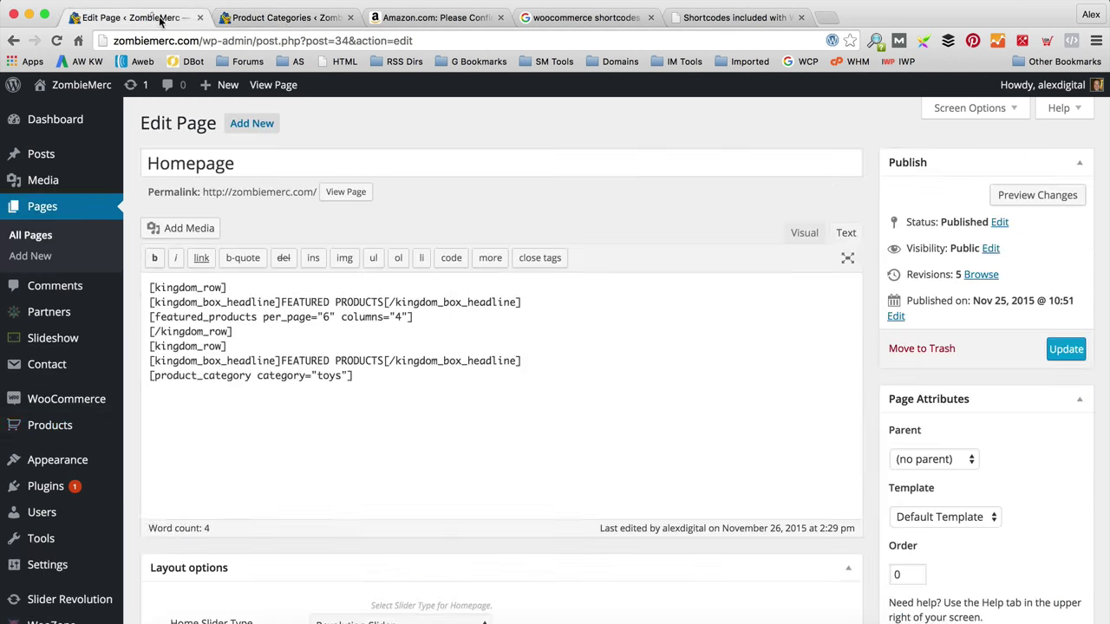
Step: Rename the second FEATURED PRODUCTS headline to ZOMBIE TOYS
click(347, 412)
drag(384, 360, 282, 359)
text(ZOMBIE T)
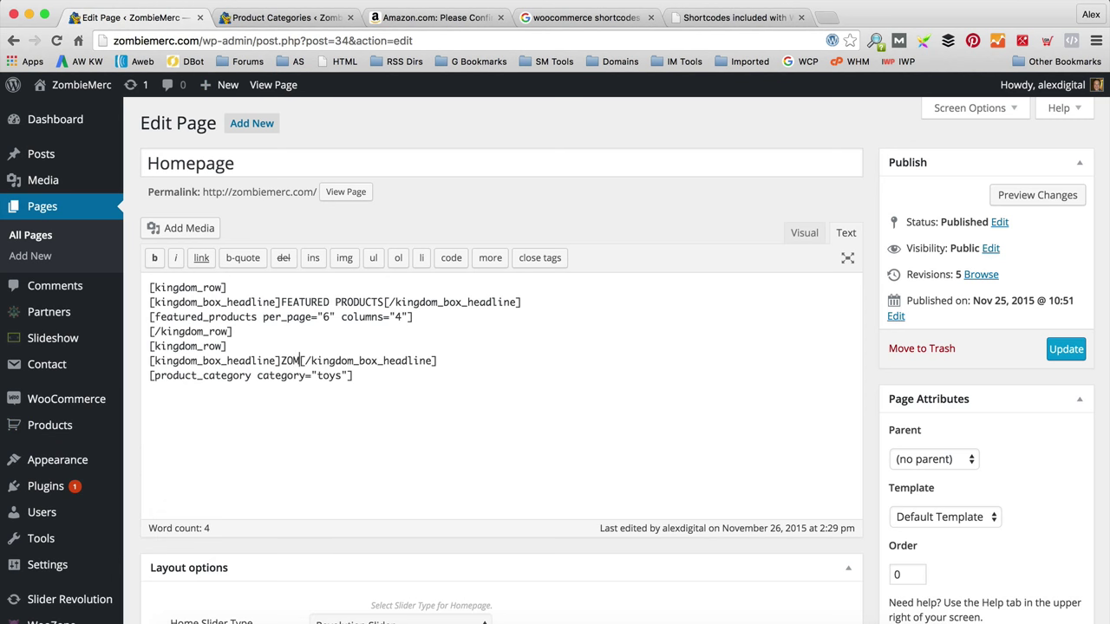
text(OYS)
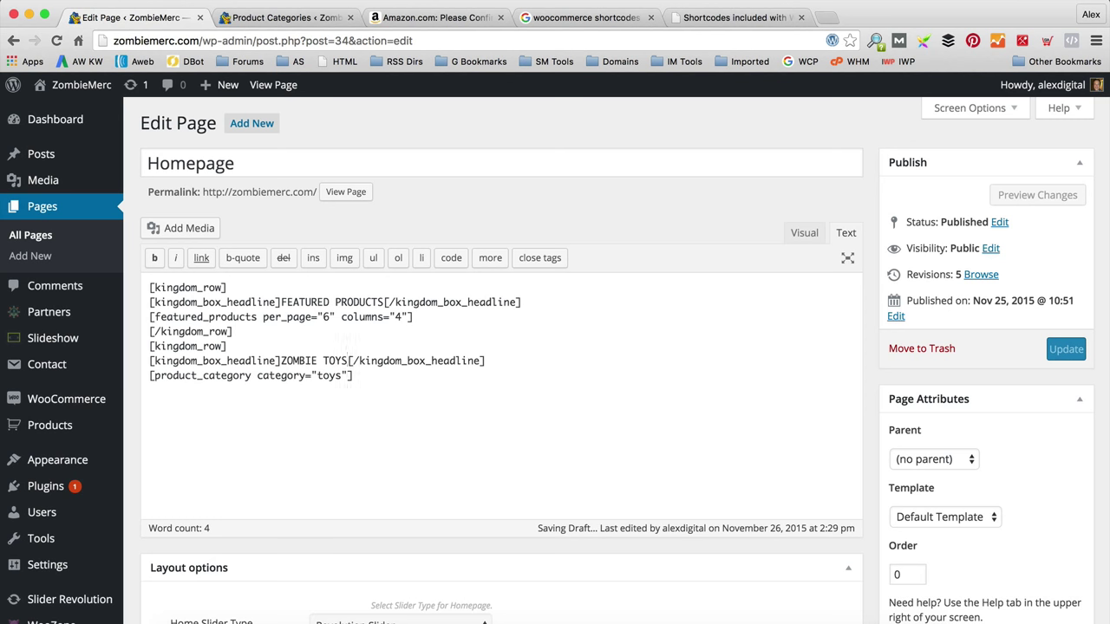
Step: Give product_category the same per_page and columns settings, with per_page 12 on both shortcodes
click(253, 375)
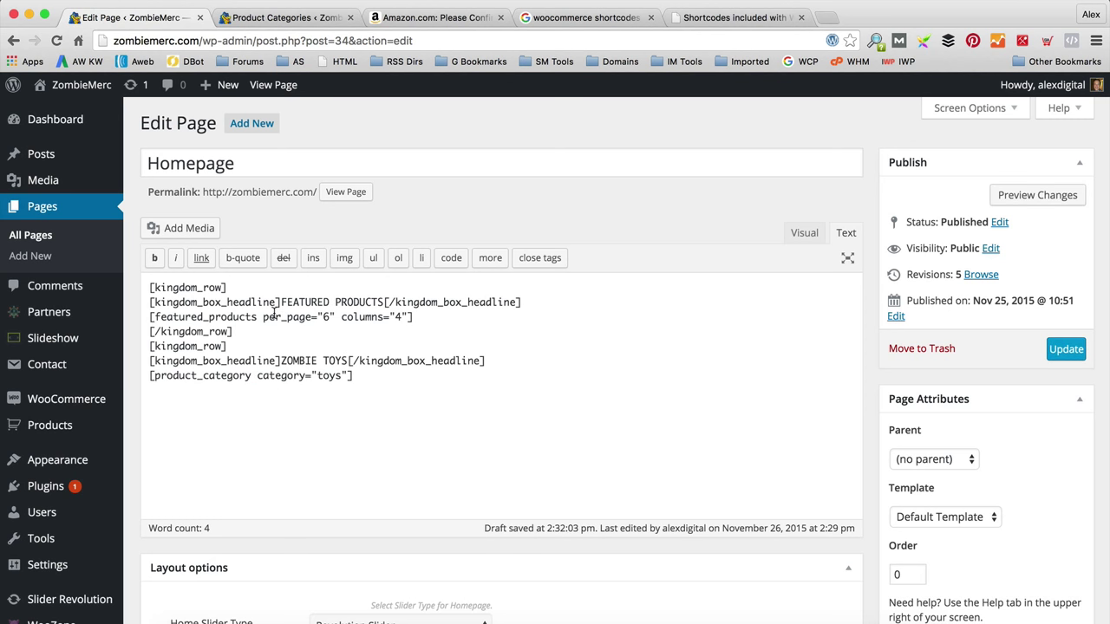
drag(262, 316, 408, 318)
key(cmd+c)
click(250, 376)
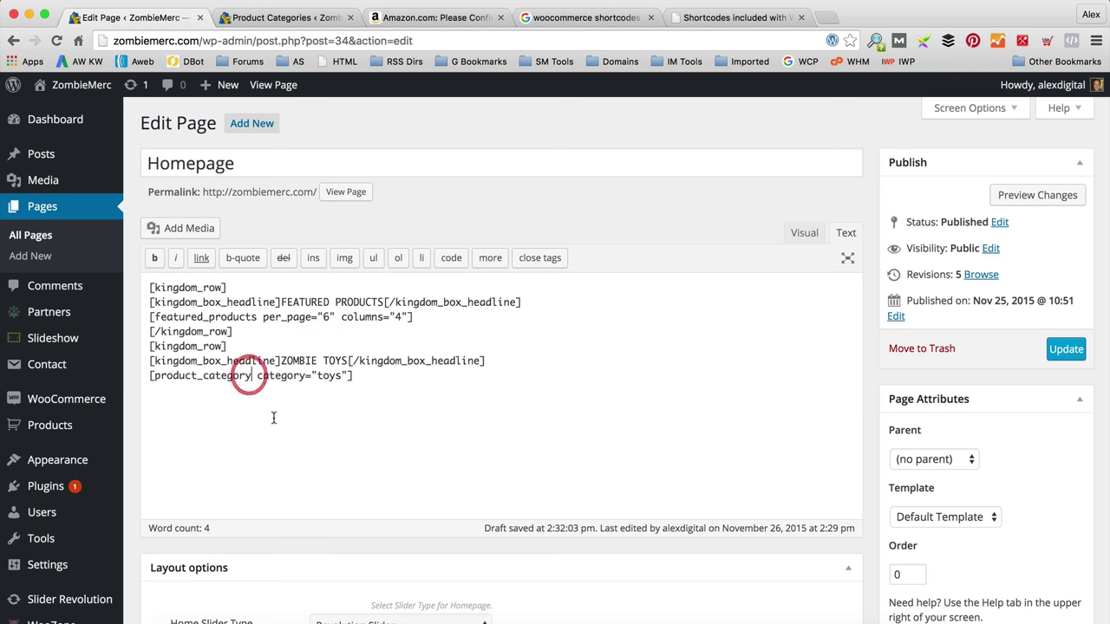
key(cmd+v)
click(322, 375)
key(BackSpace)
text(12)
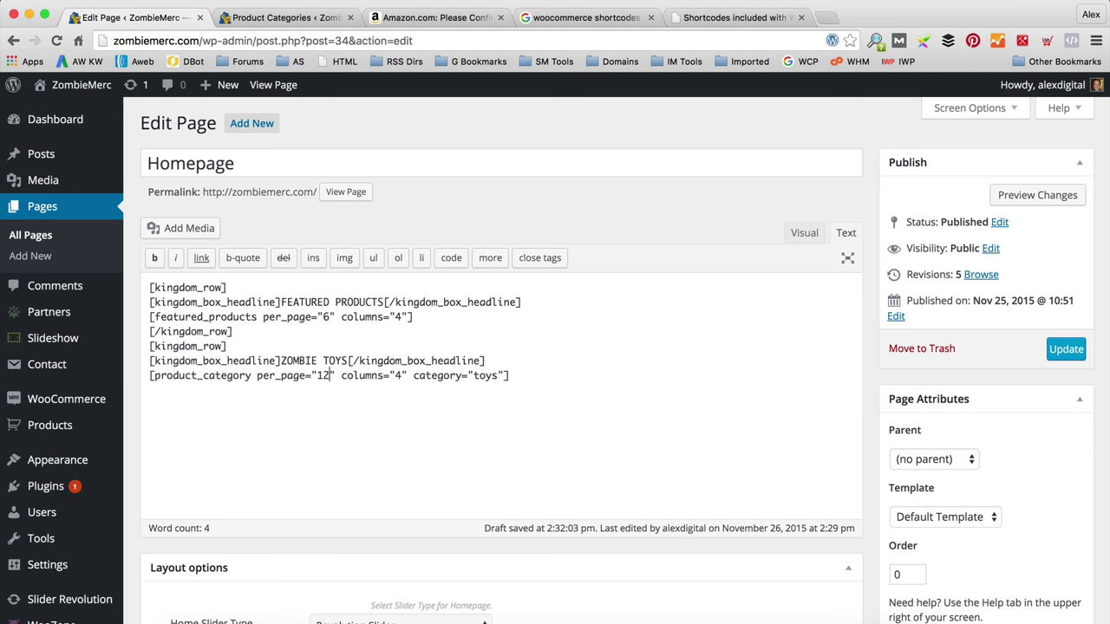
click(332, 317)
key(BackSpace)
text(12)
Step: Close the toys row by adding a [/kingdom_row] line after the product_category shortcode
scroll(405, 364, down, 1)
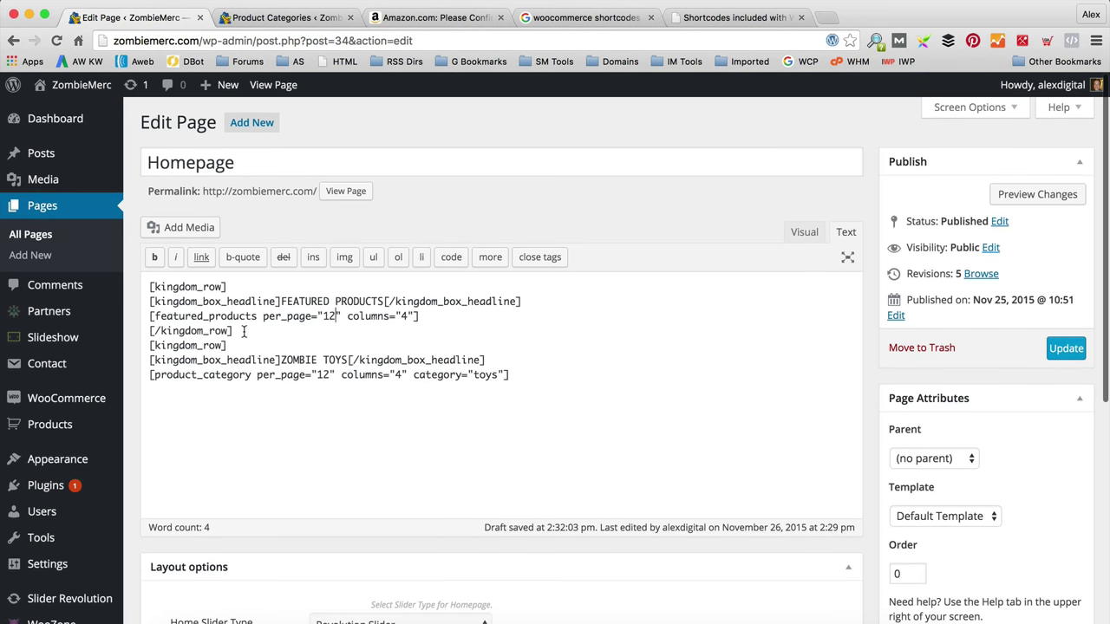
drag(233, 331, 144, 330)
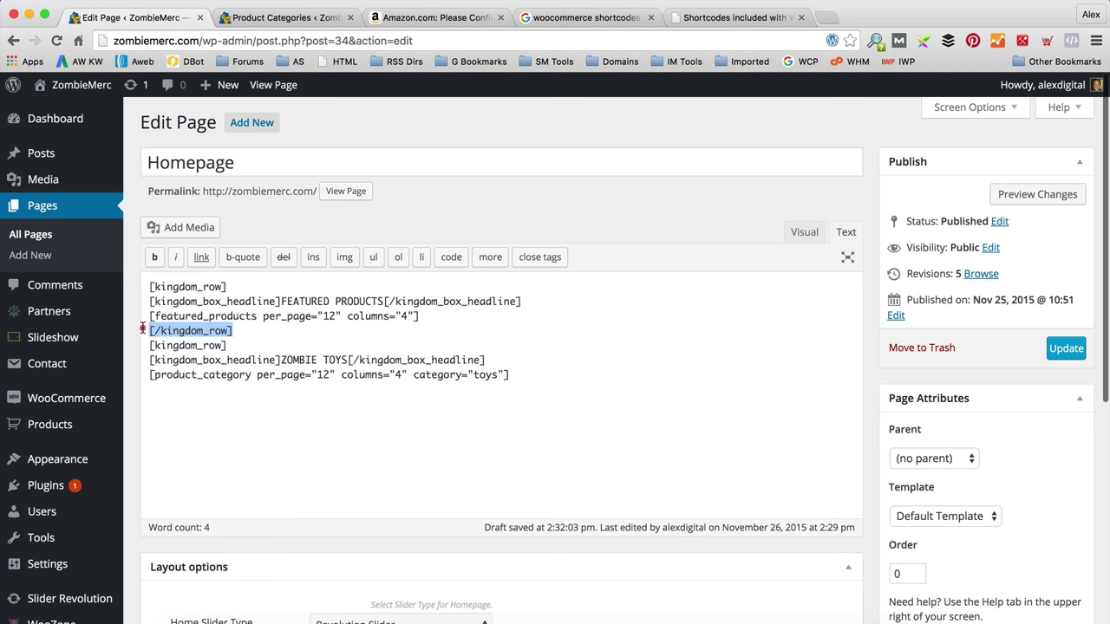
key(ctrl+c)
click(208, 384)
key(Return)
key(ctrl+v)
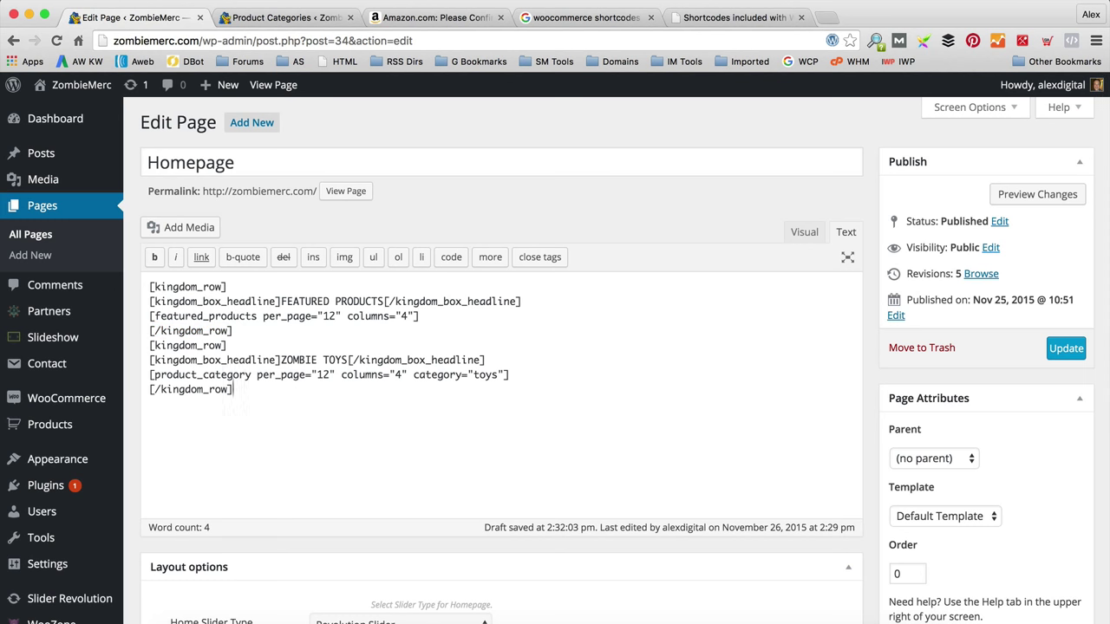
Step: Update the Homepage and view the live page
scroll(524, 336, down, 1)
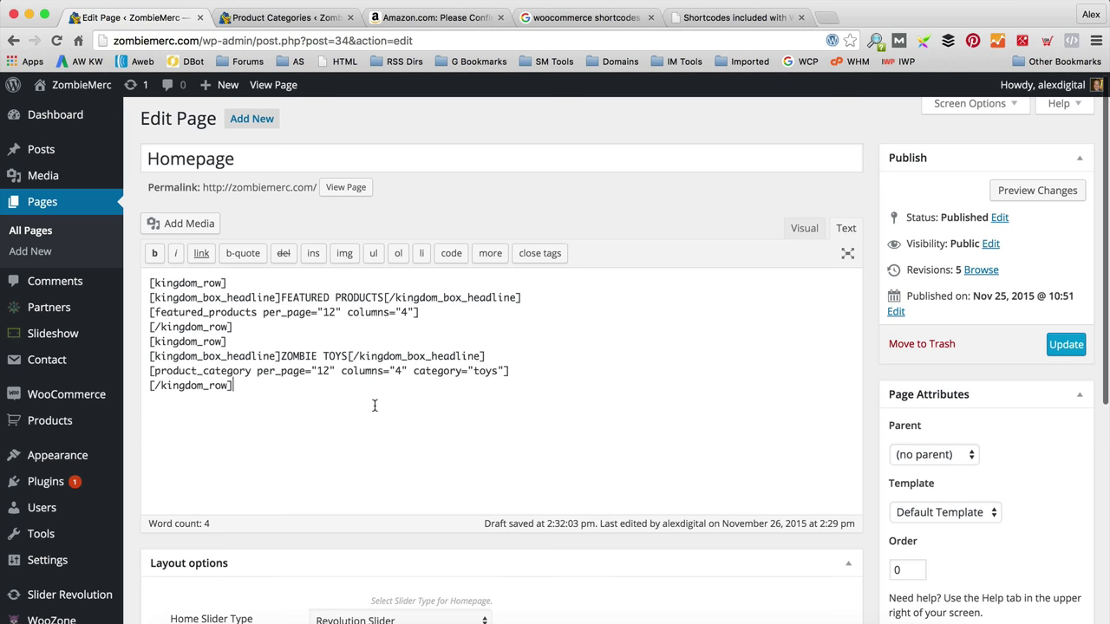
click(1069, 345)
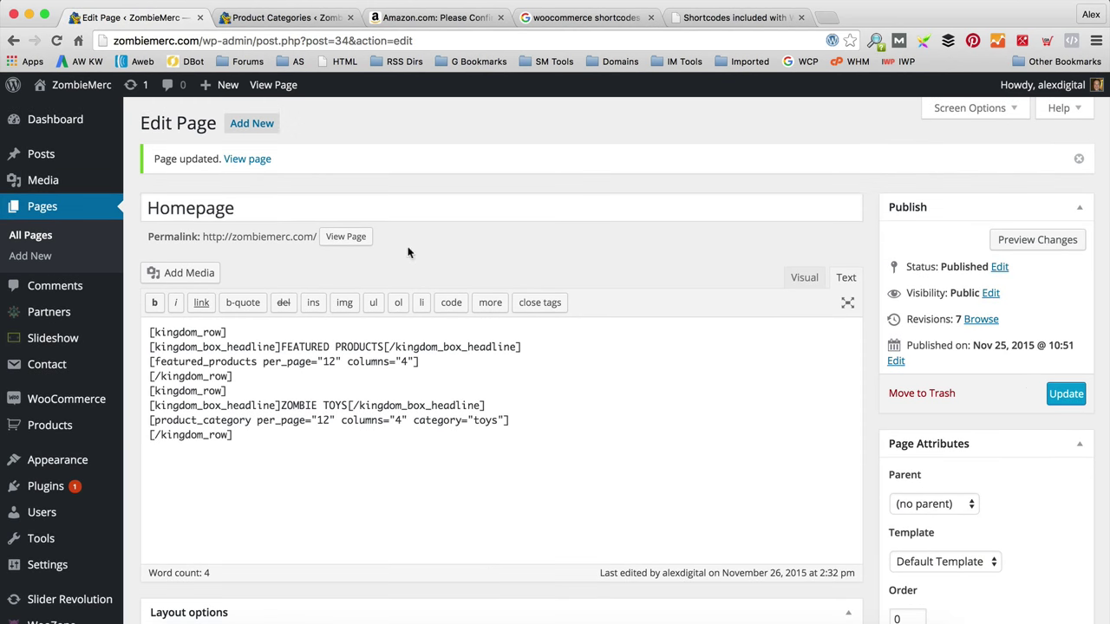
click(353, 241)
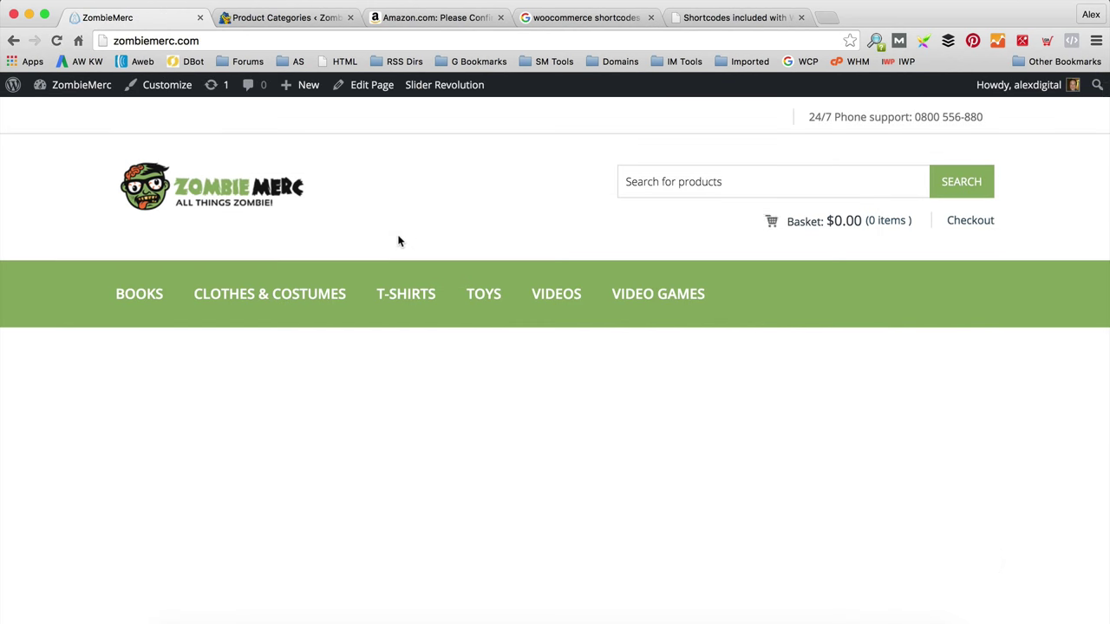
Step: Scroll the live homepage to review the Zombie Toys row, then go back to editing the Homepage
scroll(399, 241, down, 2)
scroll(399, 241, down, 10)
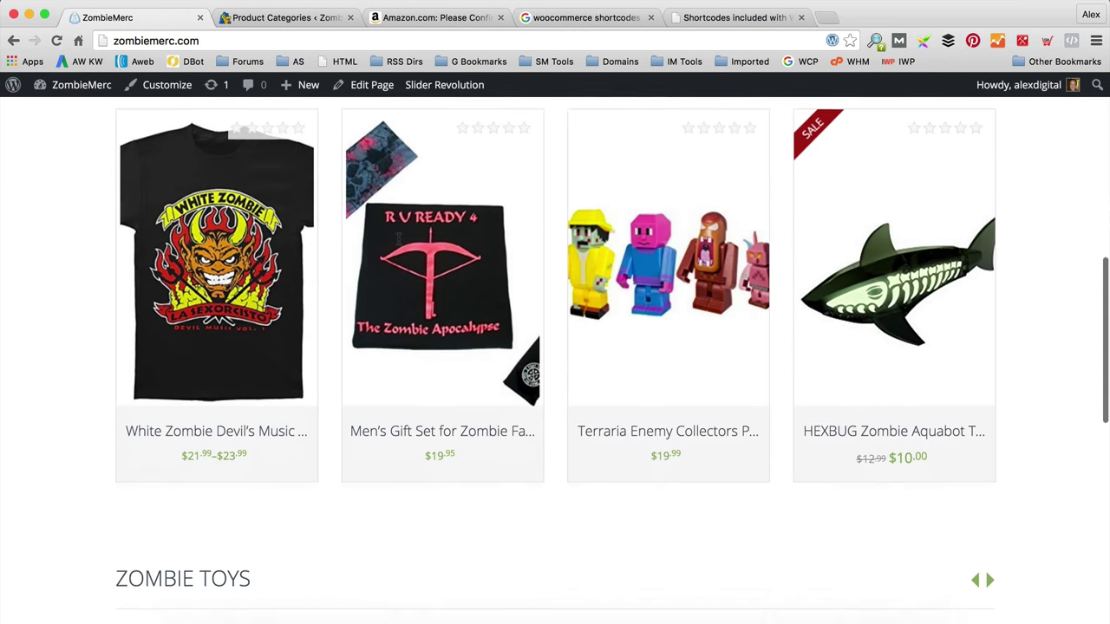
scroll(399, 240, down, 4)
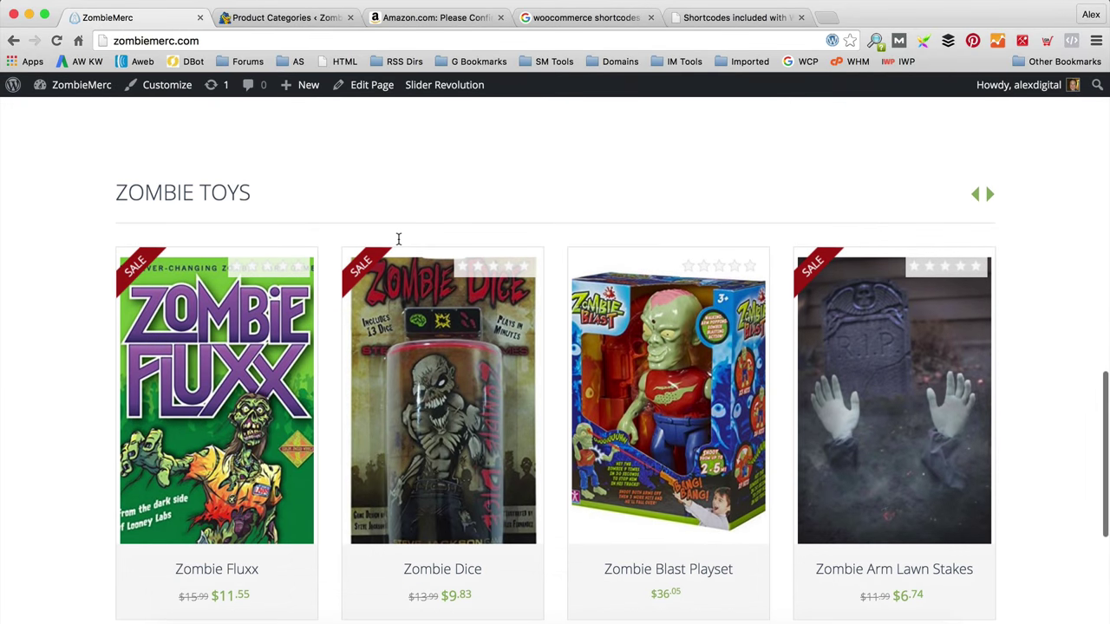
scroll(399, 242, up, 2)
scroll(403, 241, down, 8)
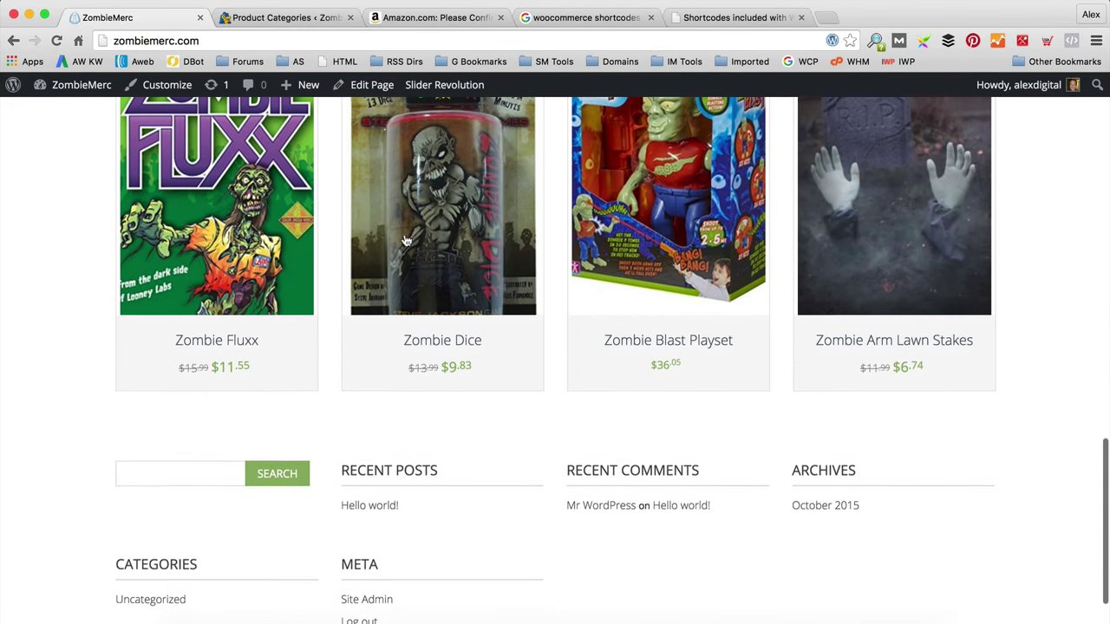
scroll(404, 240, up, 3)
scroll(407, 241, down, 3)
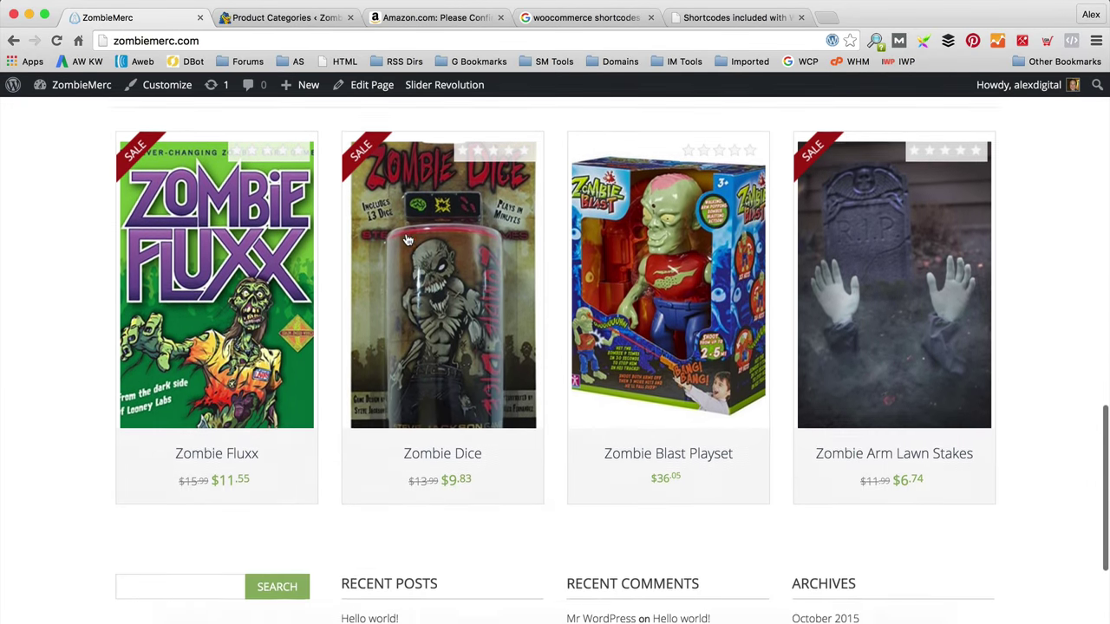
scroll(412, 241, up, 10)
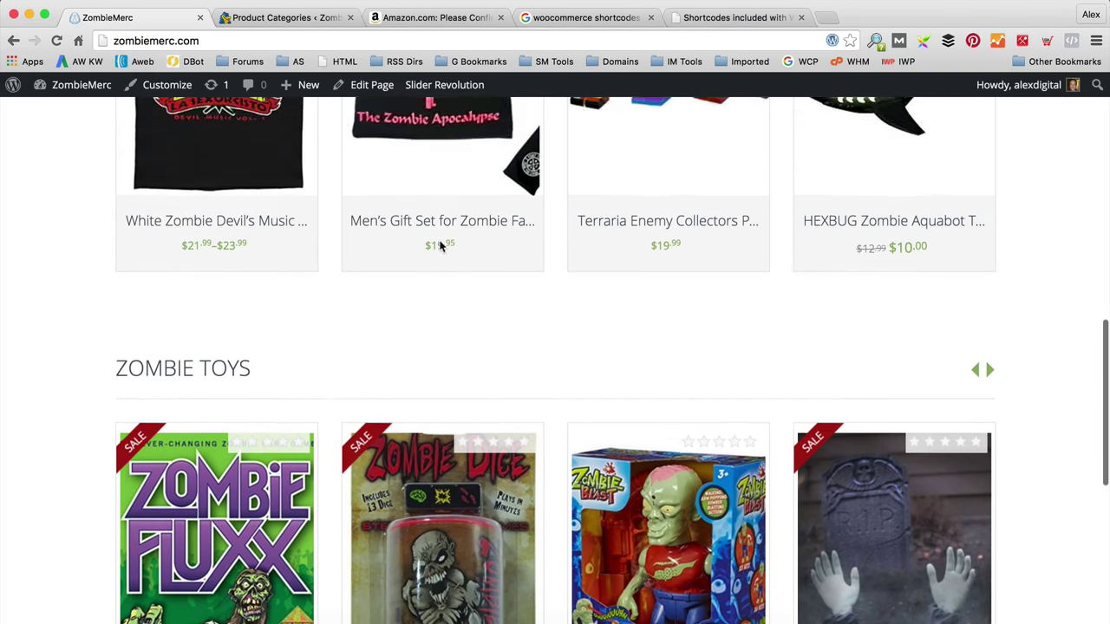
scroll(438, 243, up, 10)
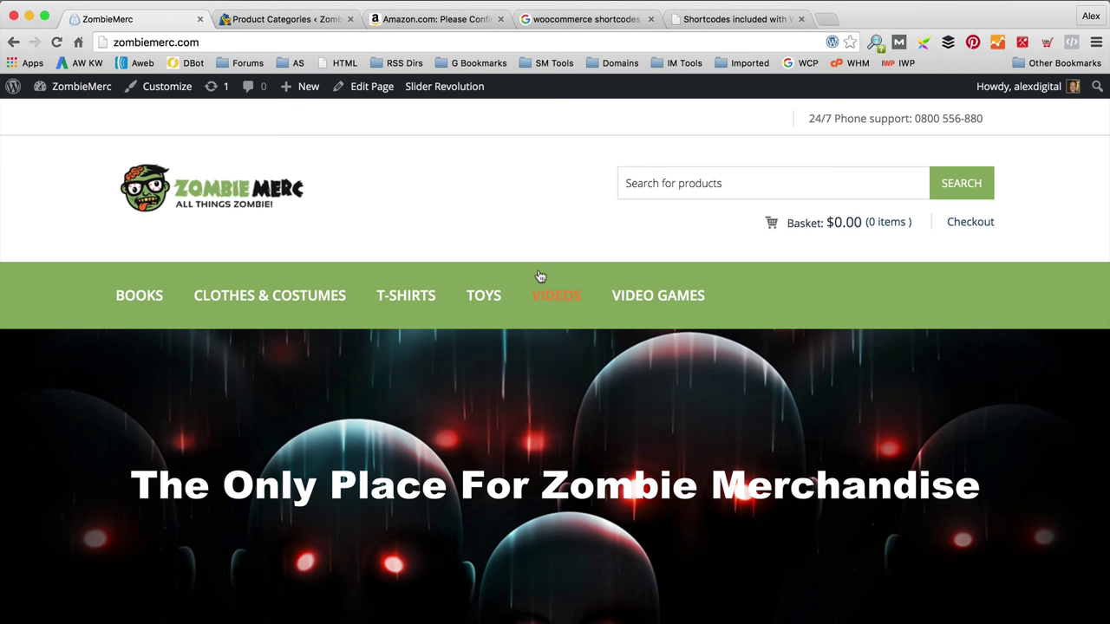
click(373, 90)
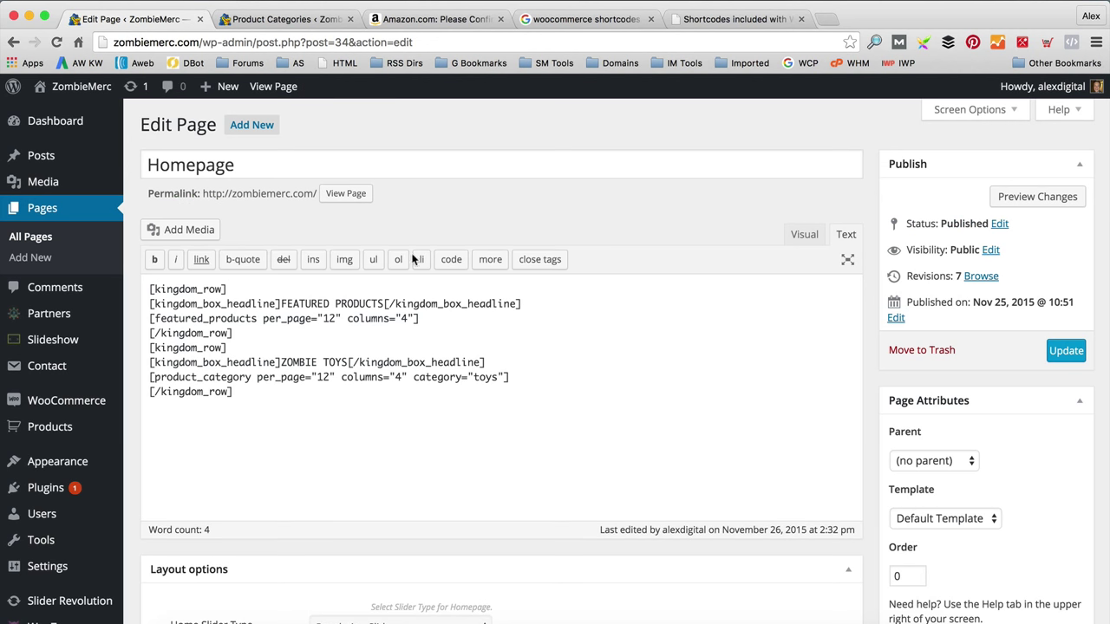
Step: Duplicate the four-line Zombie Toys row below itself
drag(245, 380, 136, 333)
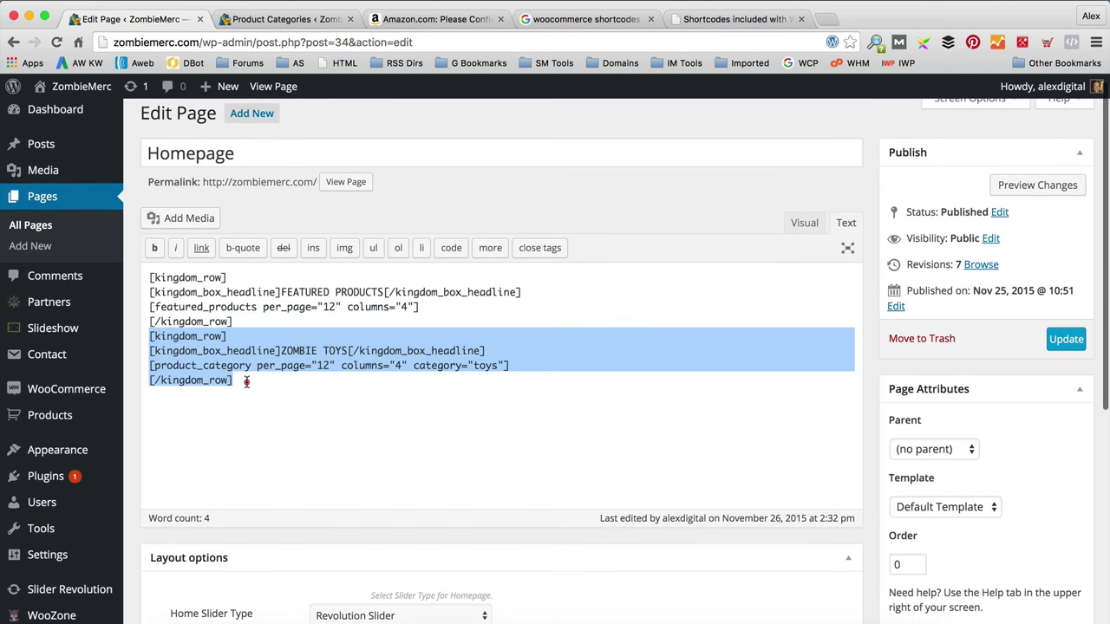
key(super+c)
click(246, 381)
key(Return)
key(super+v)
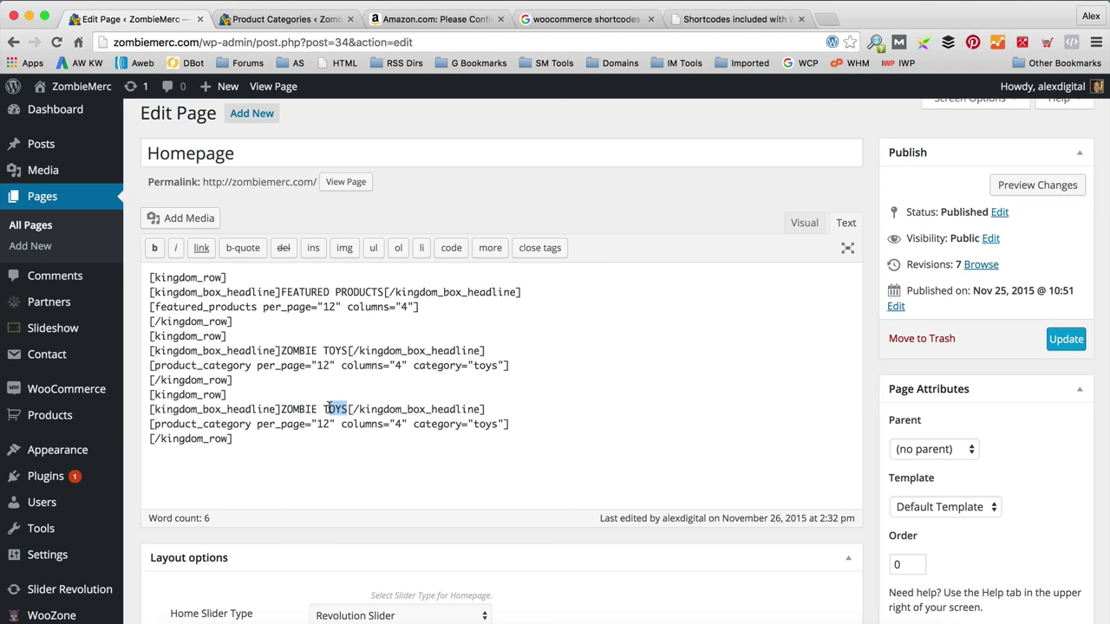
Step: Change the copy's headline to ZOMBIE BOOKS and its category to books, then view the page
key(BackSpace)
text(BOOKS)
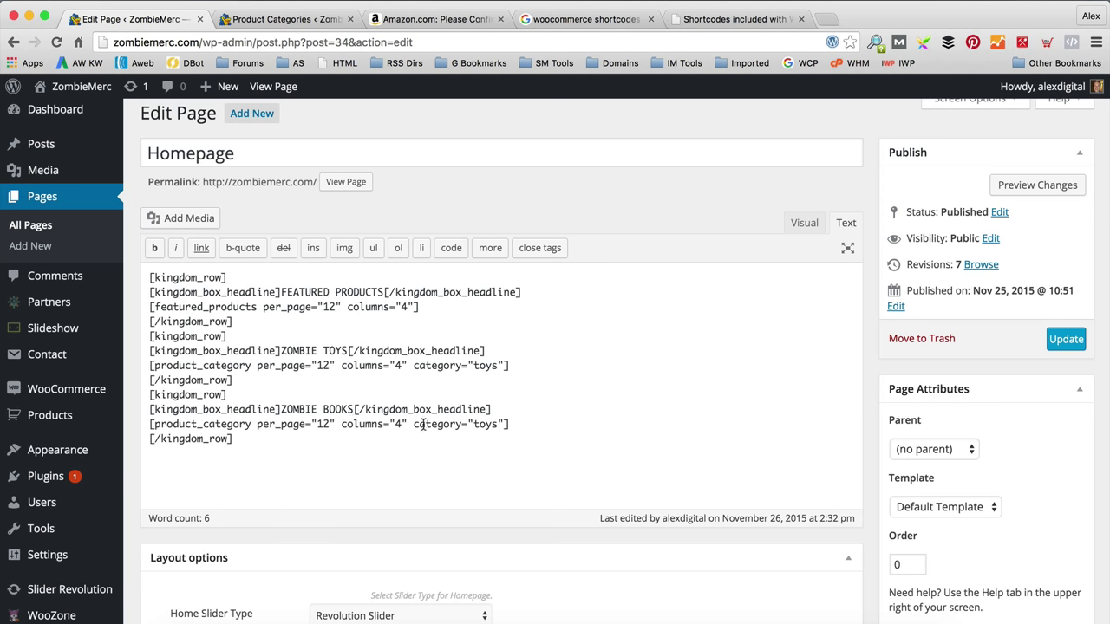
click(494, 426)
key(BackSpace)
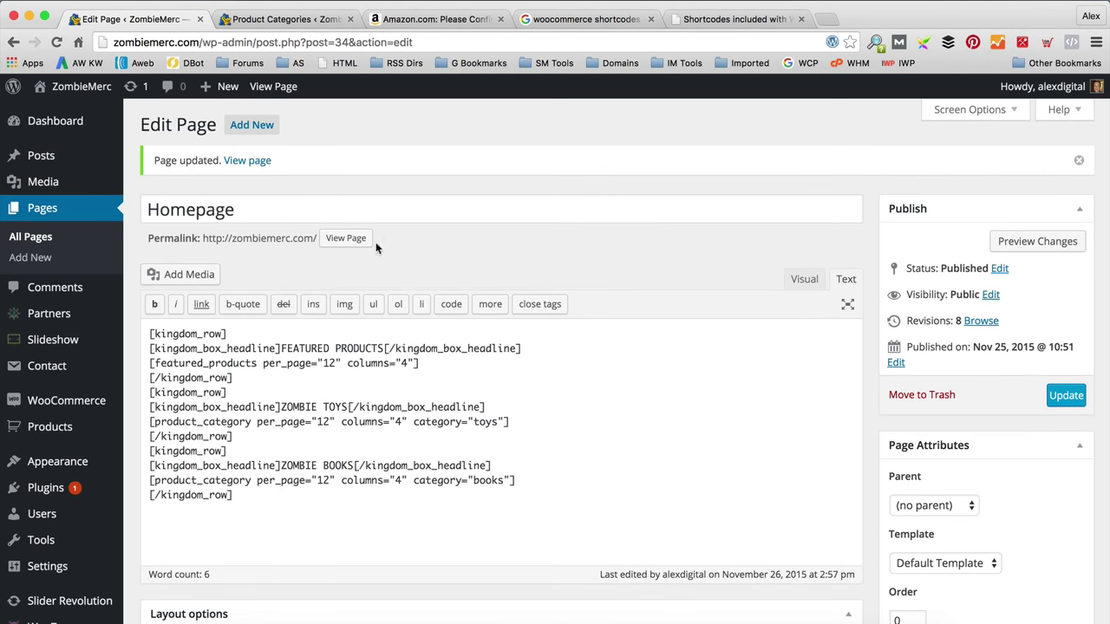
click(359, 242)
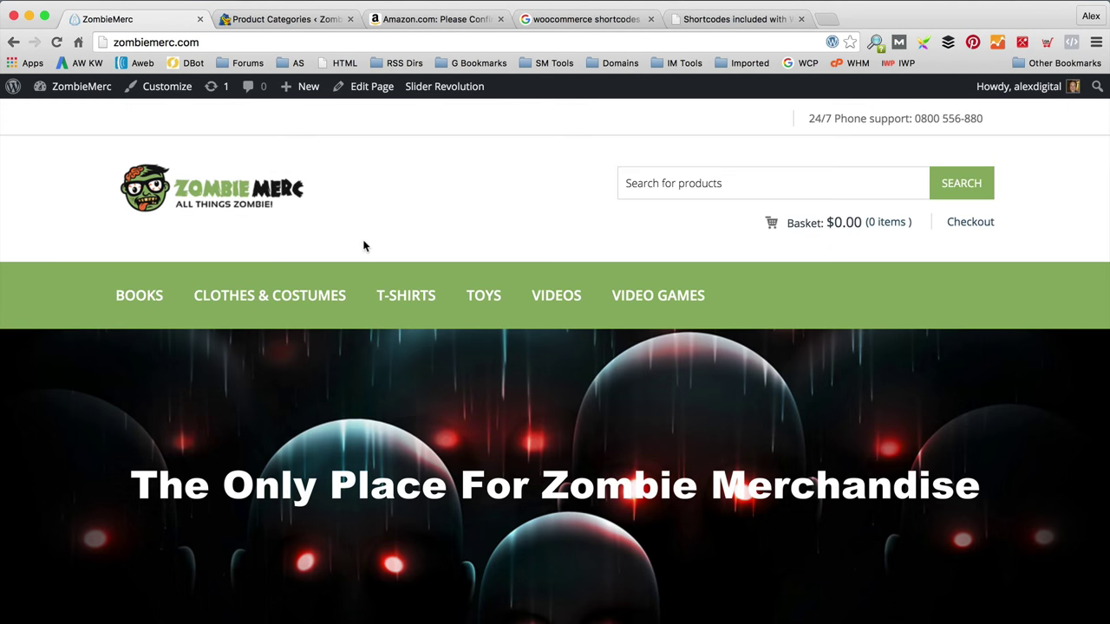
Step: Scroll the live homepage to check the Zombie Books row with World War Z and Tokyo Ghoul, Vol. 3
scroll(414, 292, down, 8)
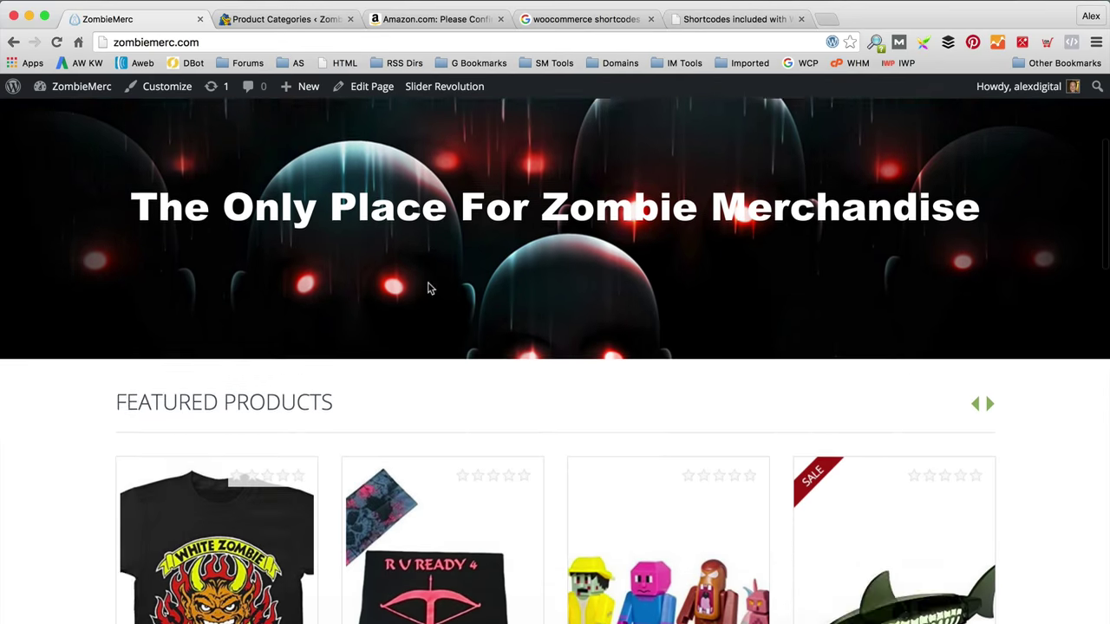
scroll(428, 282, down, 9)
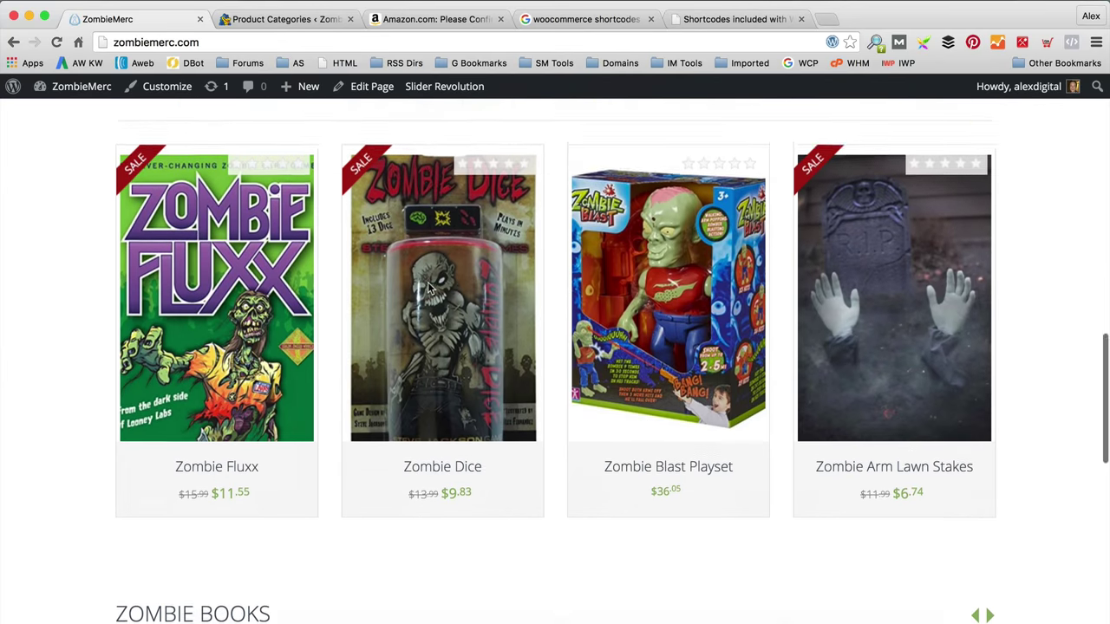
scroll(427, 282, down, 2)
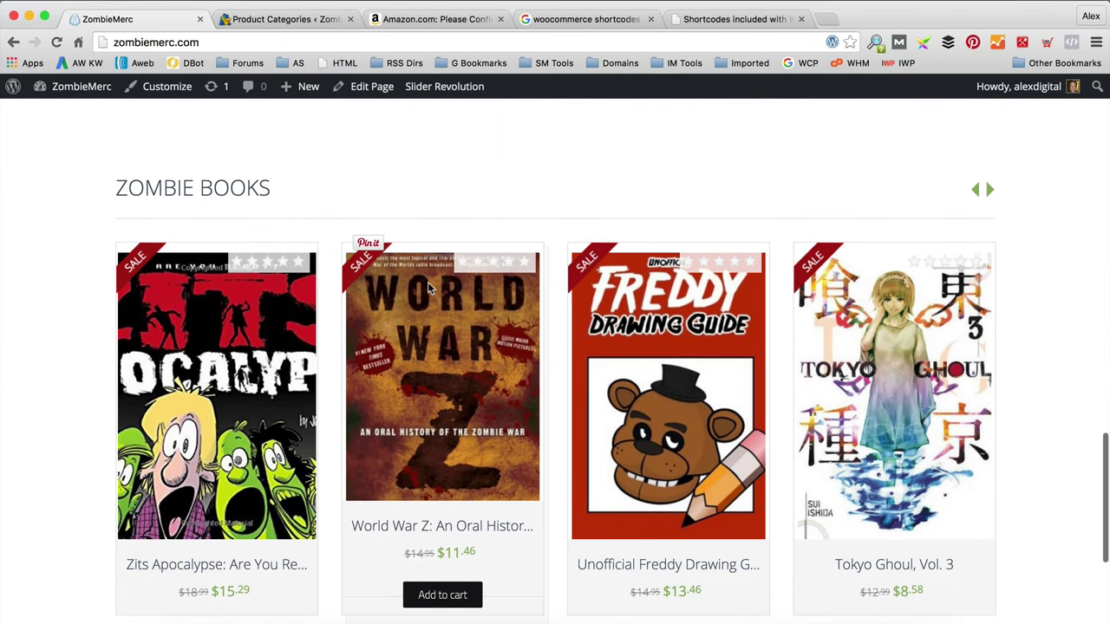
scroll(427, 282, down, 1)
scroll(428, 284, down, 3)
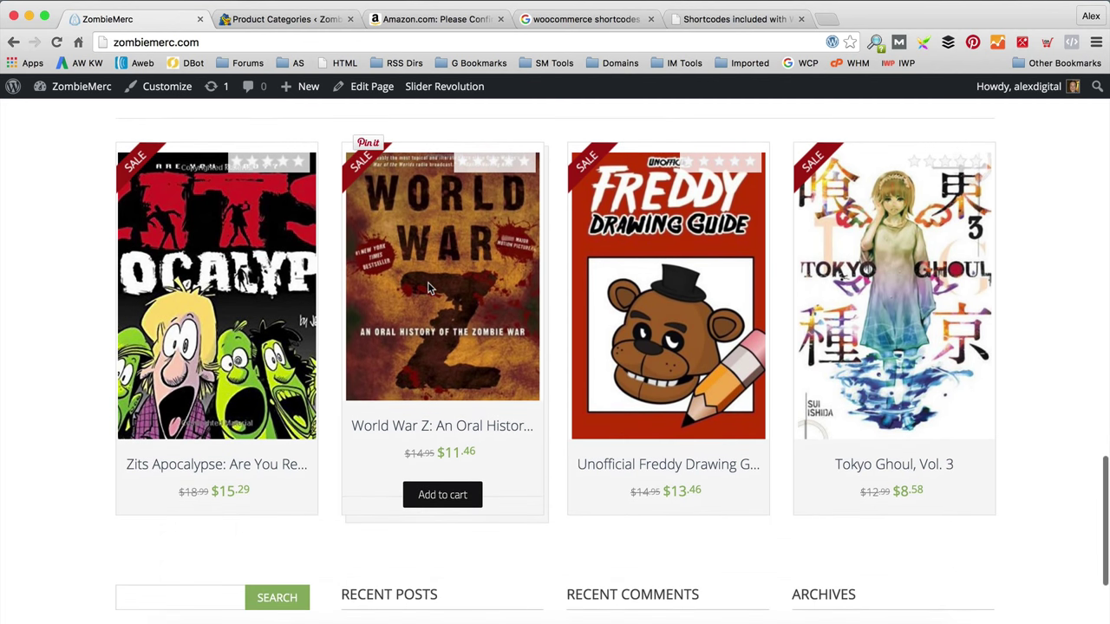
scroll(428, 288, down, 4)
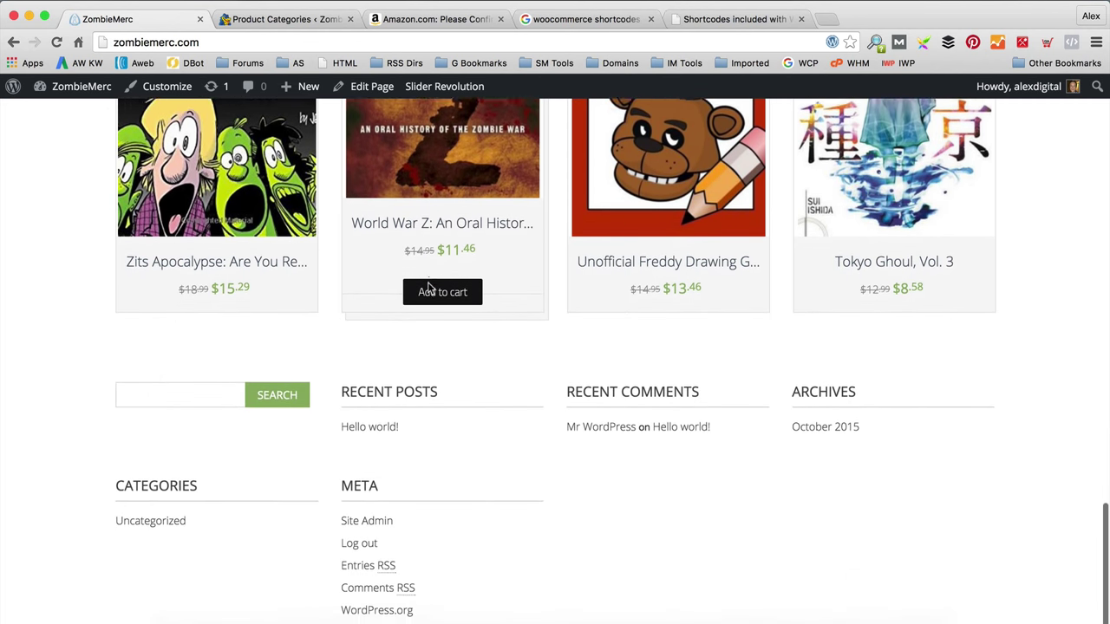
scroll(428, 281, up, 15)
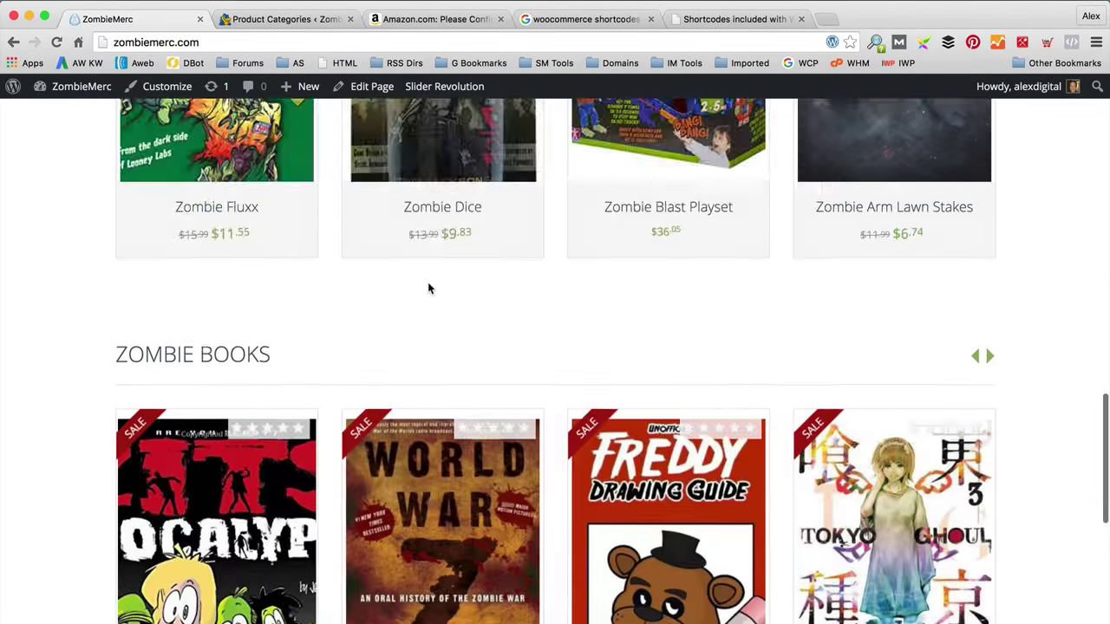
scroll(434, 291, up, 10)
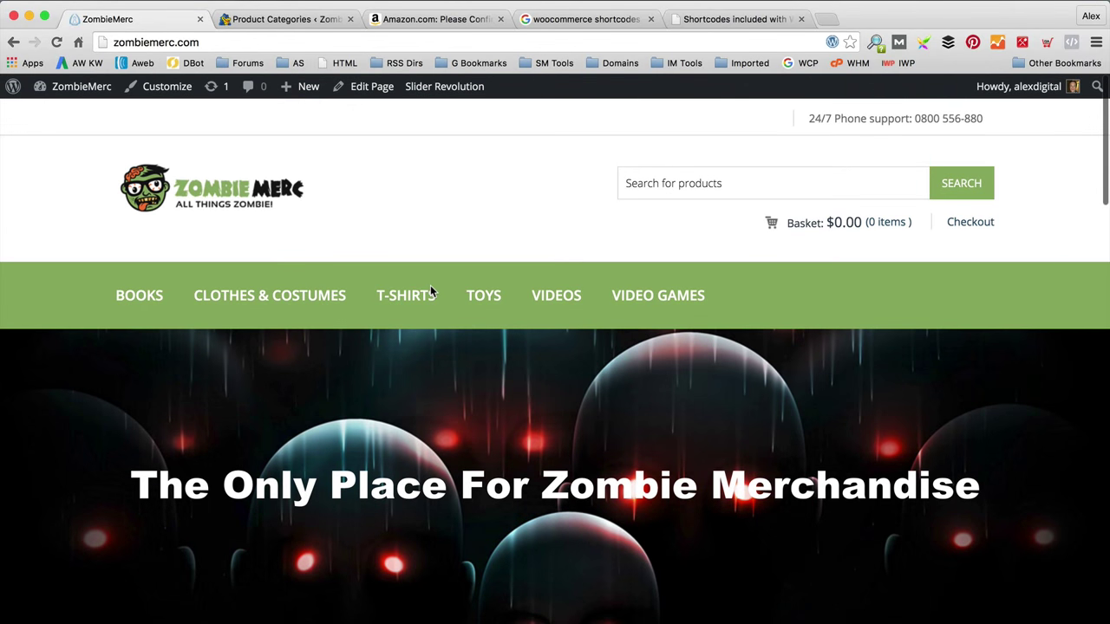
scroll(484, 307, down, 9)
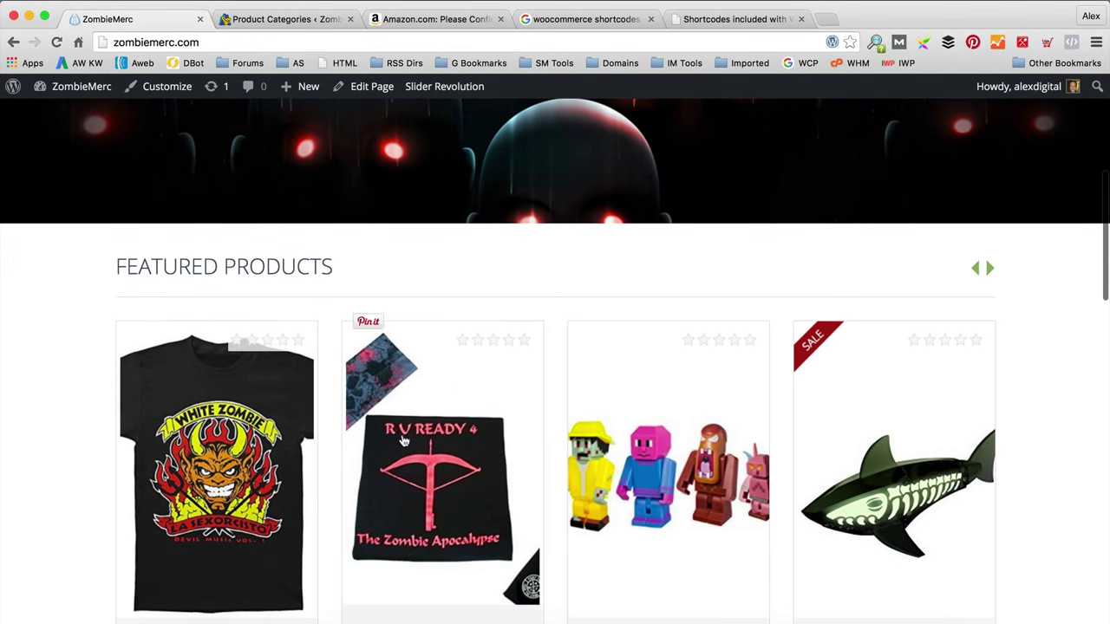
Step: Review the White Zombie Devil's Music T-Shirt – Black product page, then go to the Dashboard
click(249, 457)
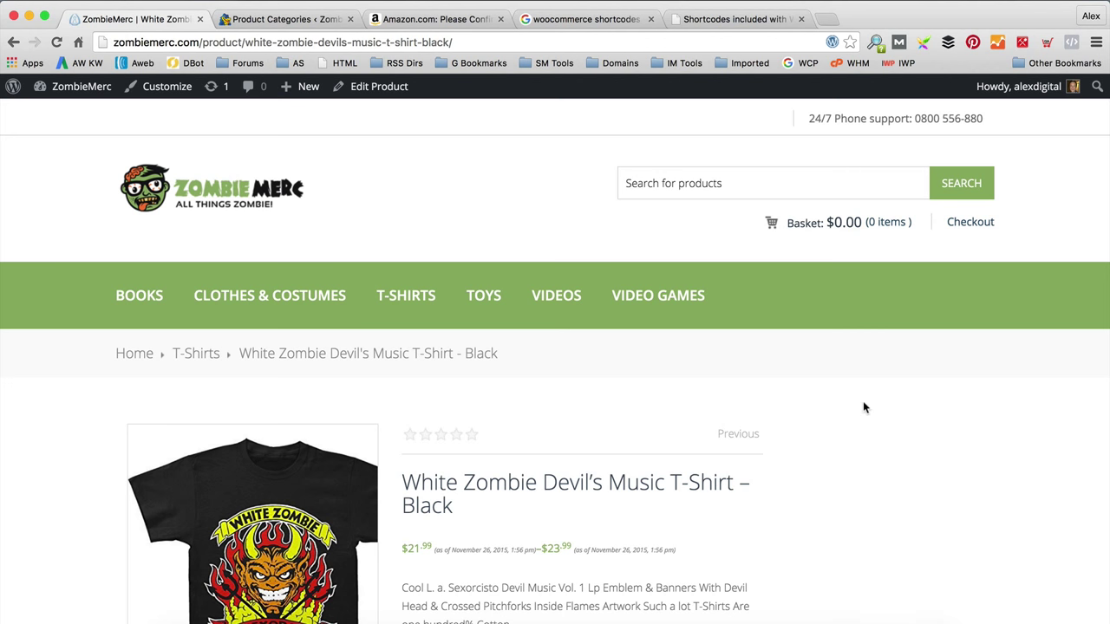
scroll(863, 408, down, 5)
scroll(805, 530, up, 4)
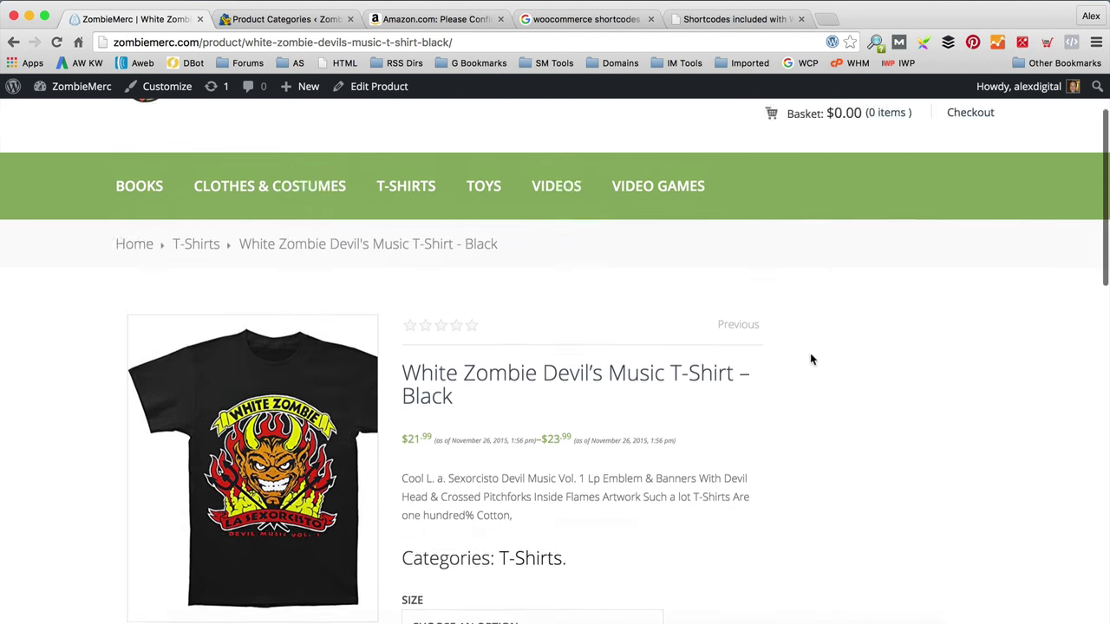
scroll(811, 359, up, 2)
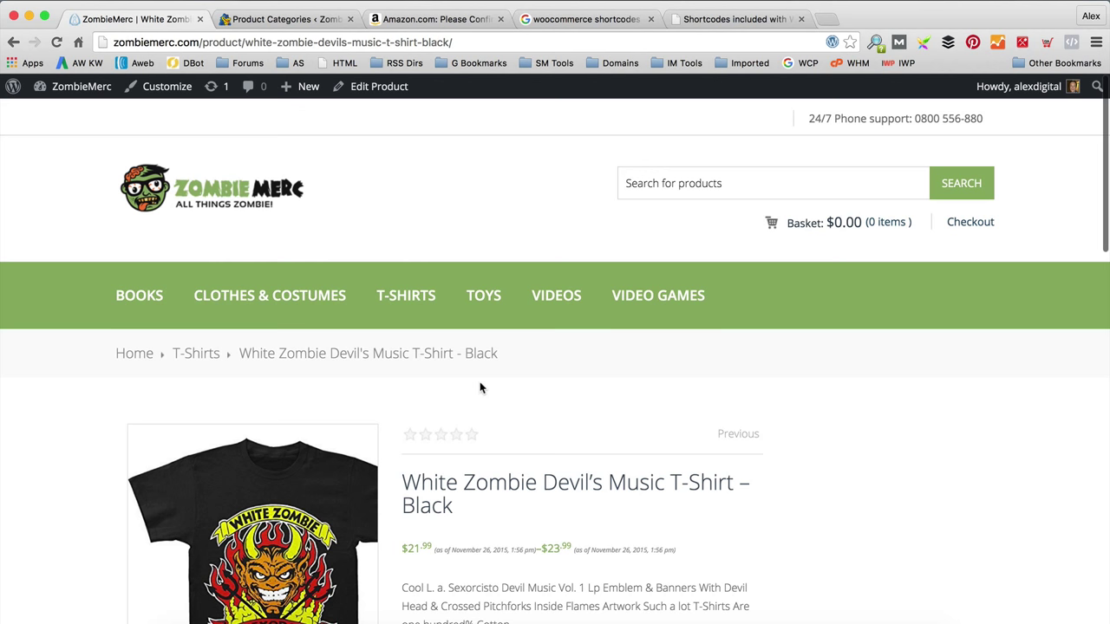
scroll(512, 422, down, 2)
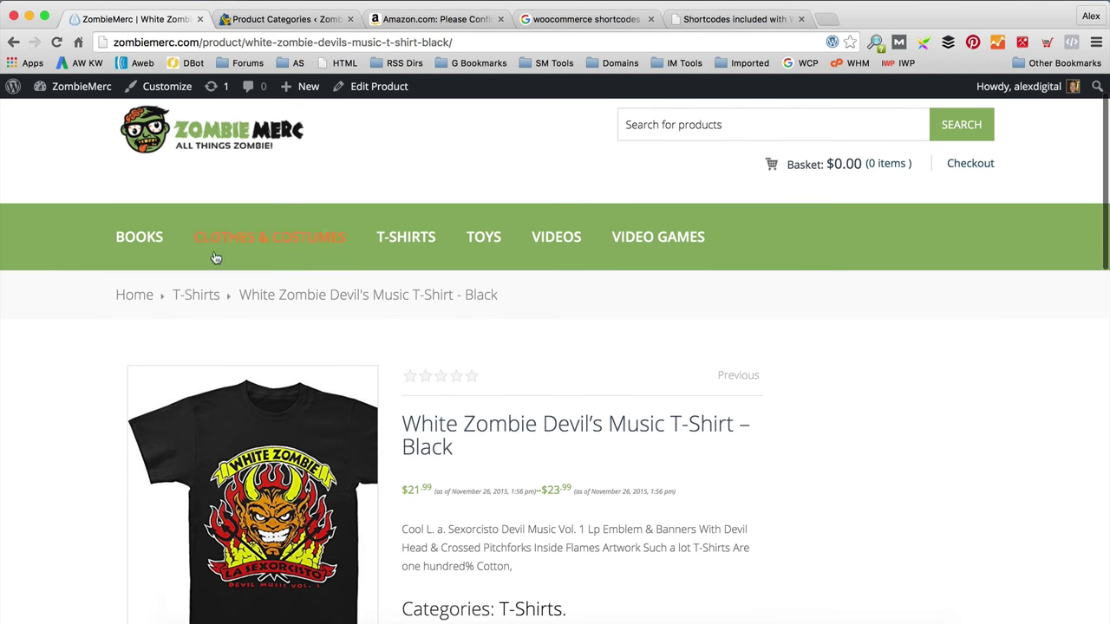
click(59, 118)
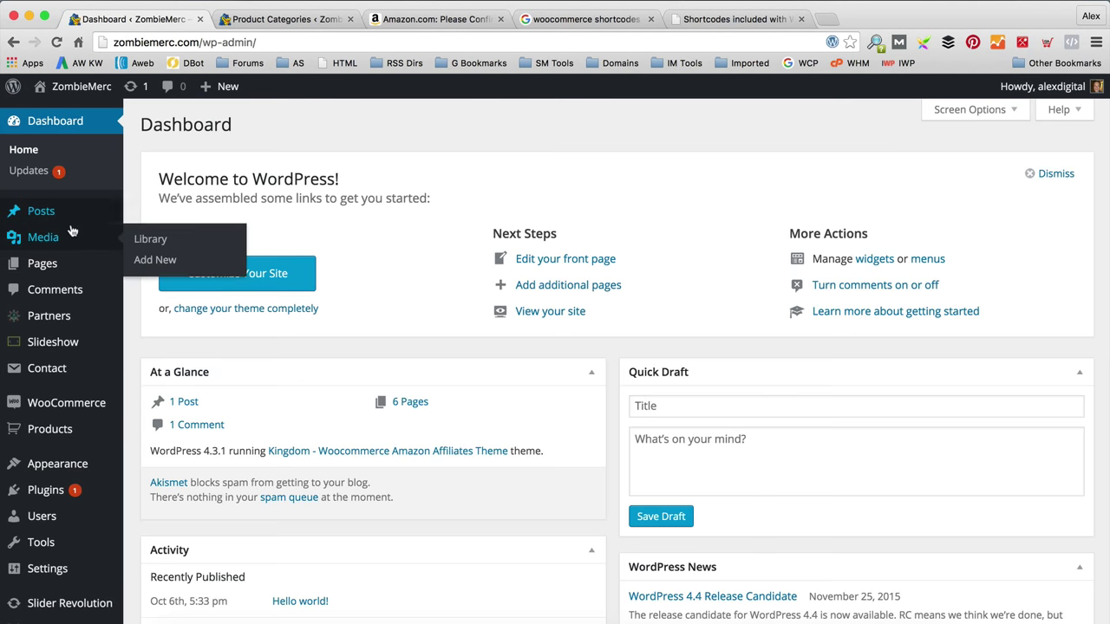
scroll(49, 156, down, 3)
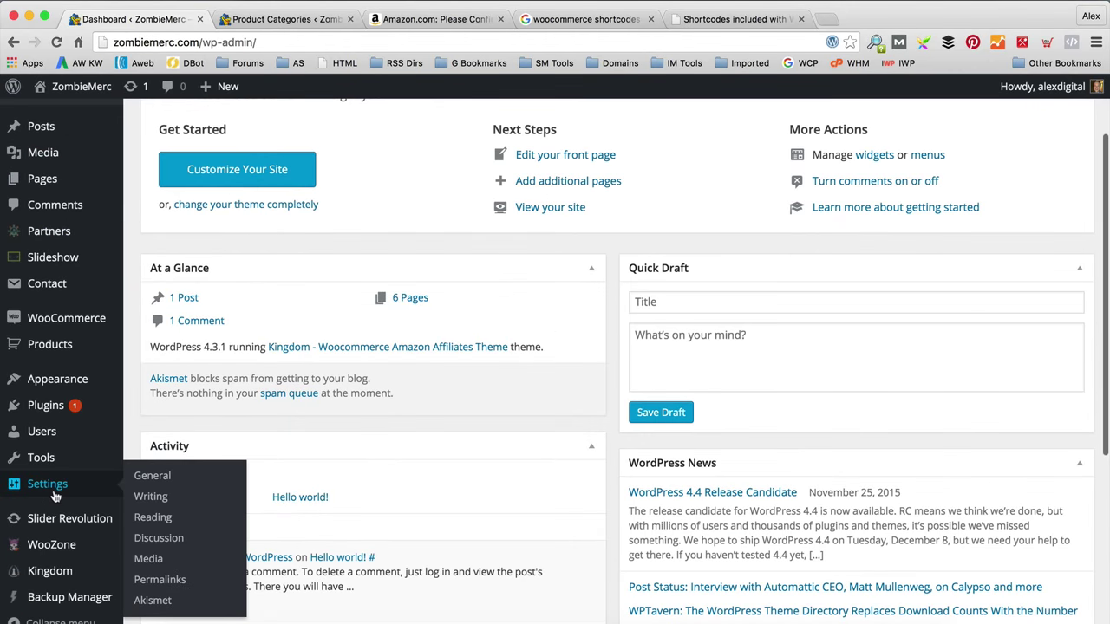
mouse_move(93, 379)
click(169, 423)
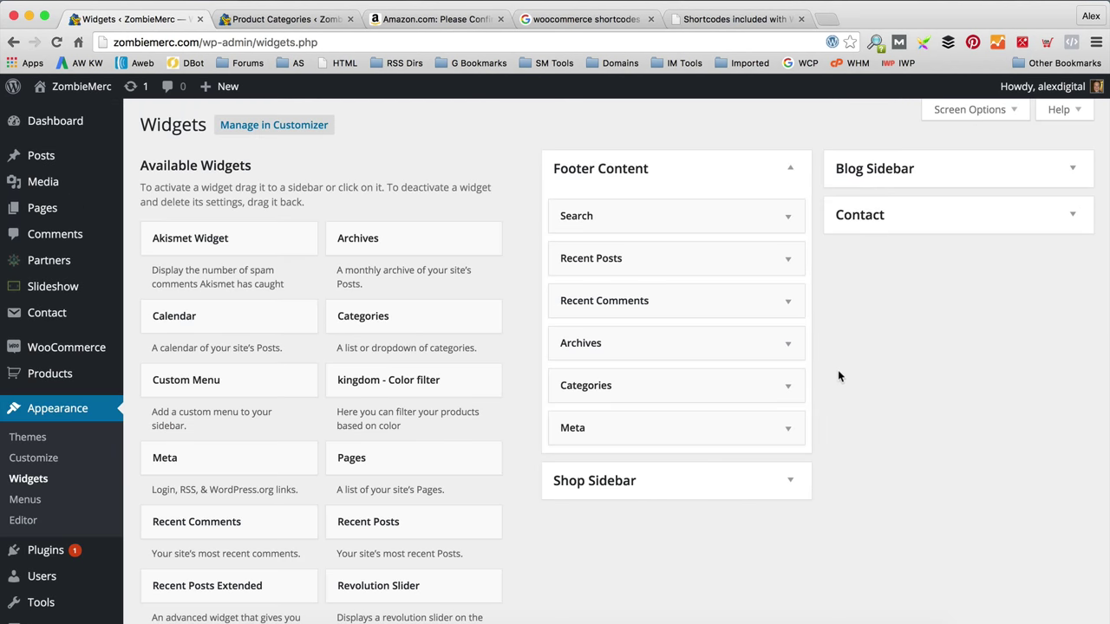
scroll(838, 373, down, 2)
click(796, 462)
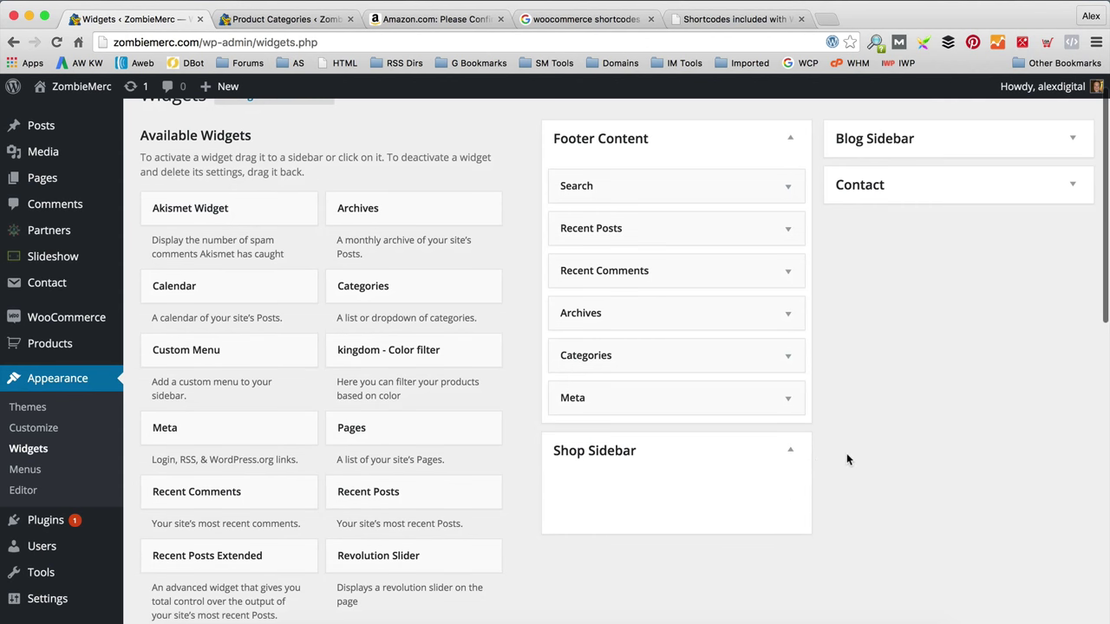
scroll(516, 482, down, 3)
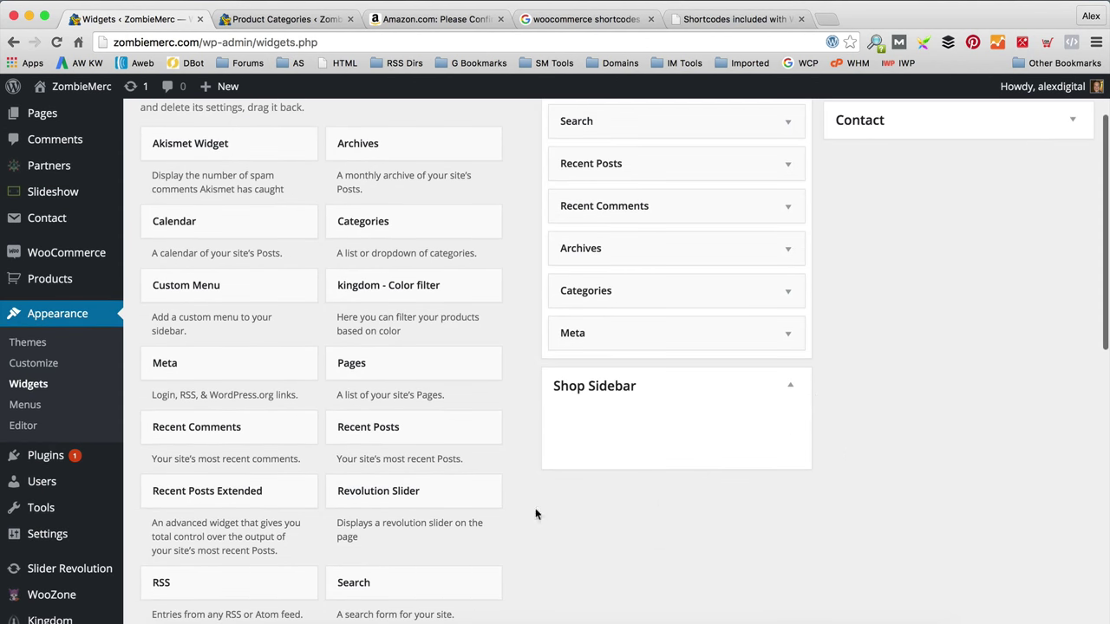
scroll(671, 464, down, 3)
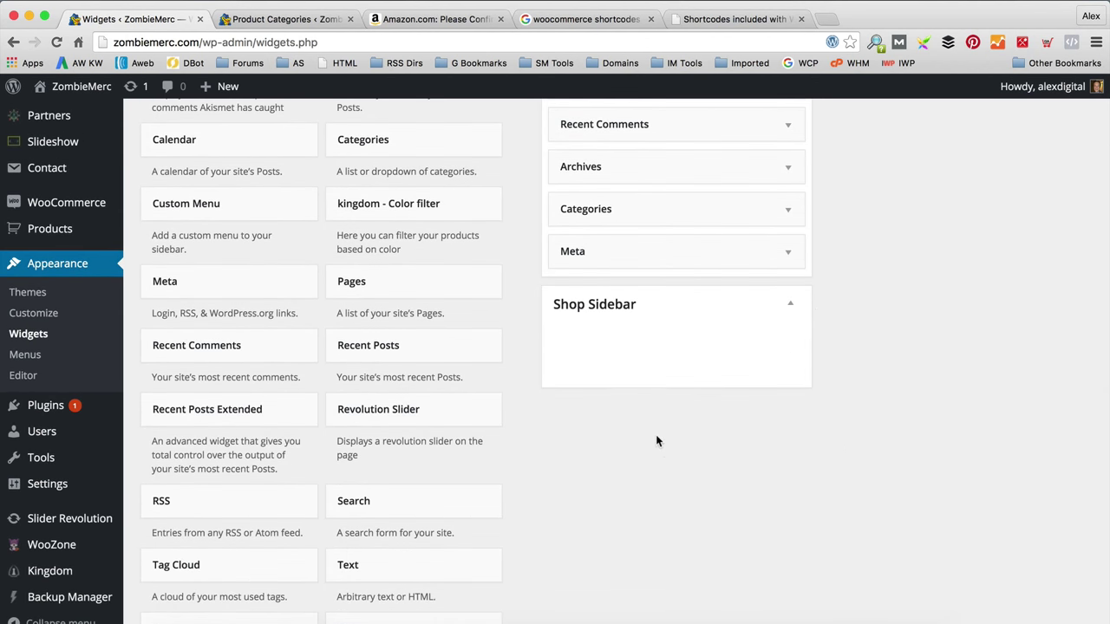
scroll(607, 415, down, 5)
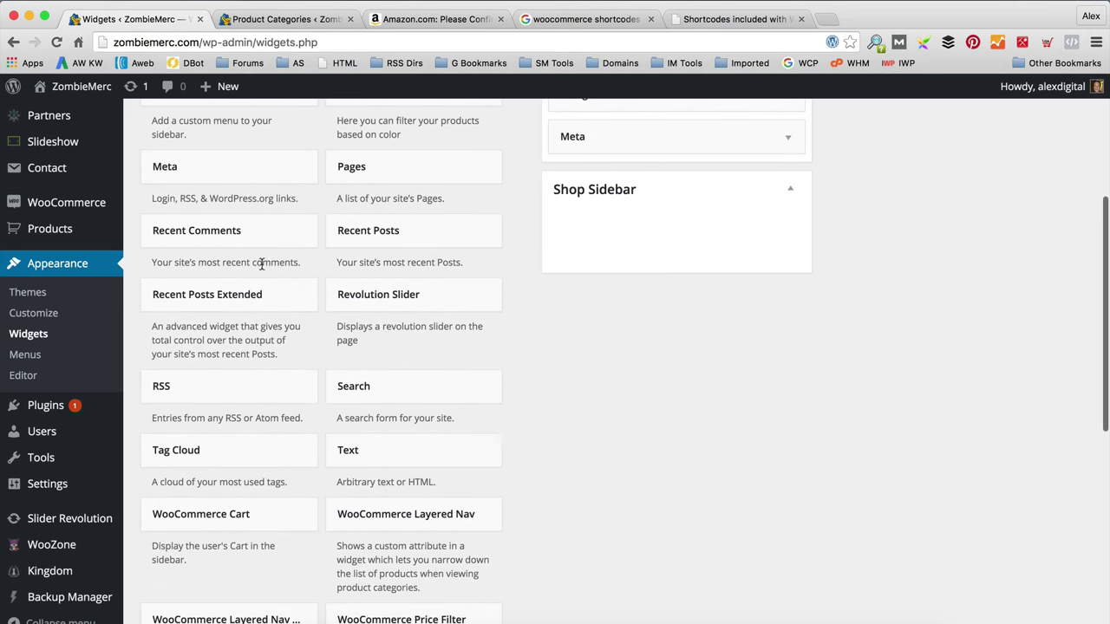
scroll(312, 248, up, 12)
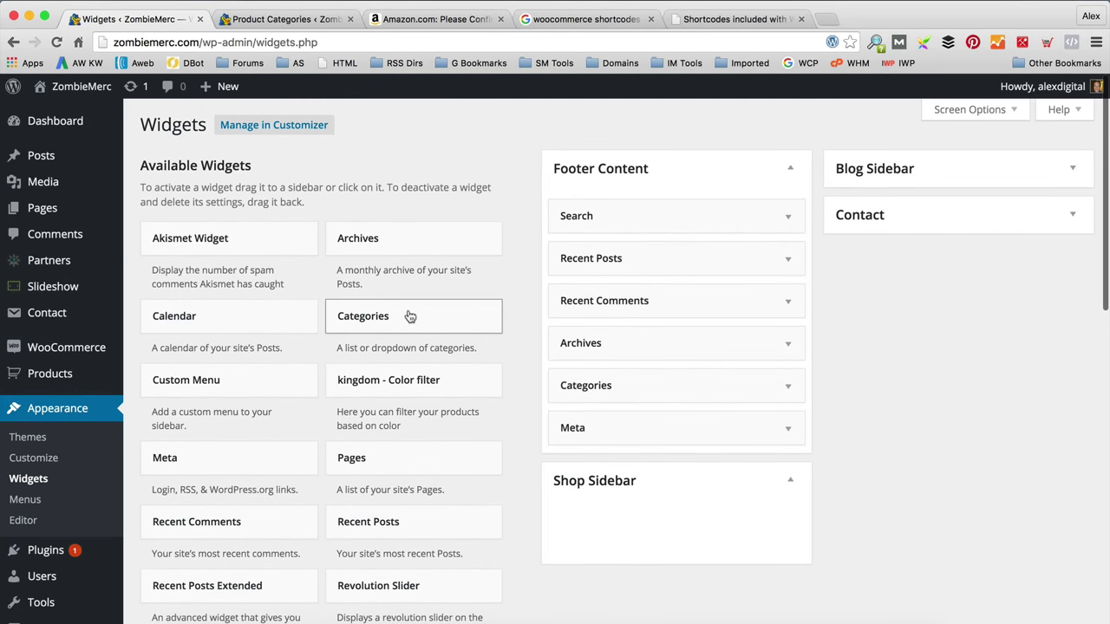
scroll(443, 405, down, 8)
scroll(443, 405, down, 15)
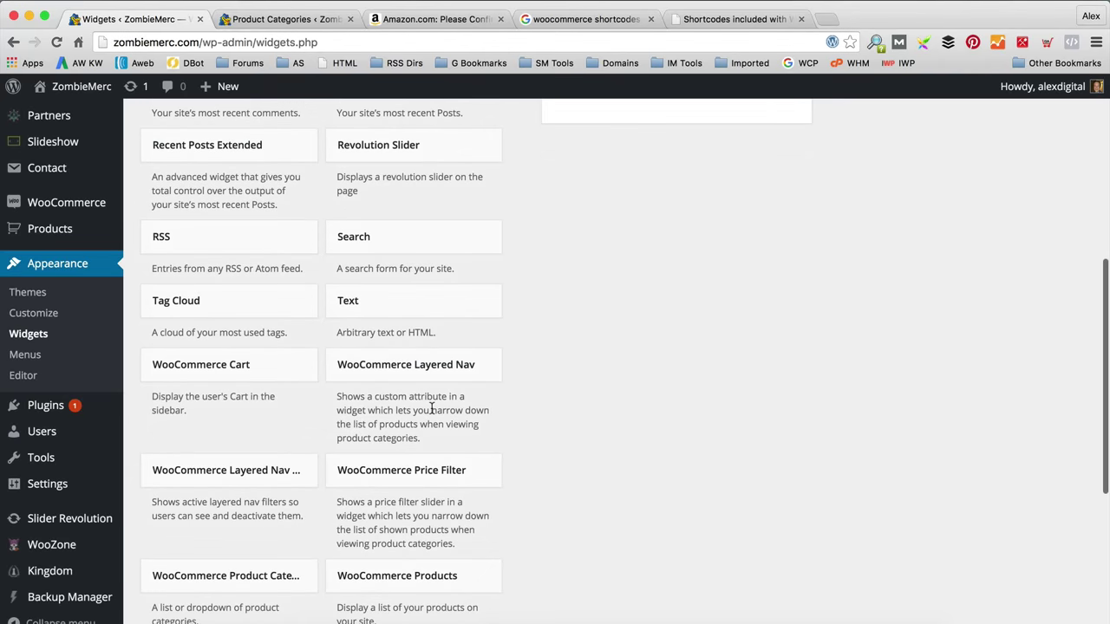
scroll(431, 408, down, 5)
scroll(281, 417, up, 6)
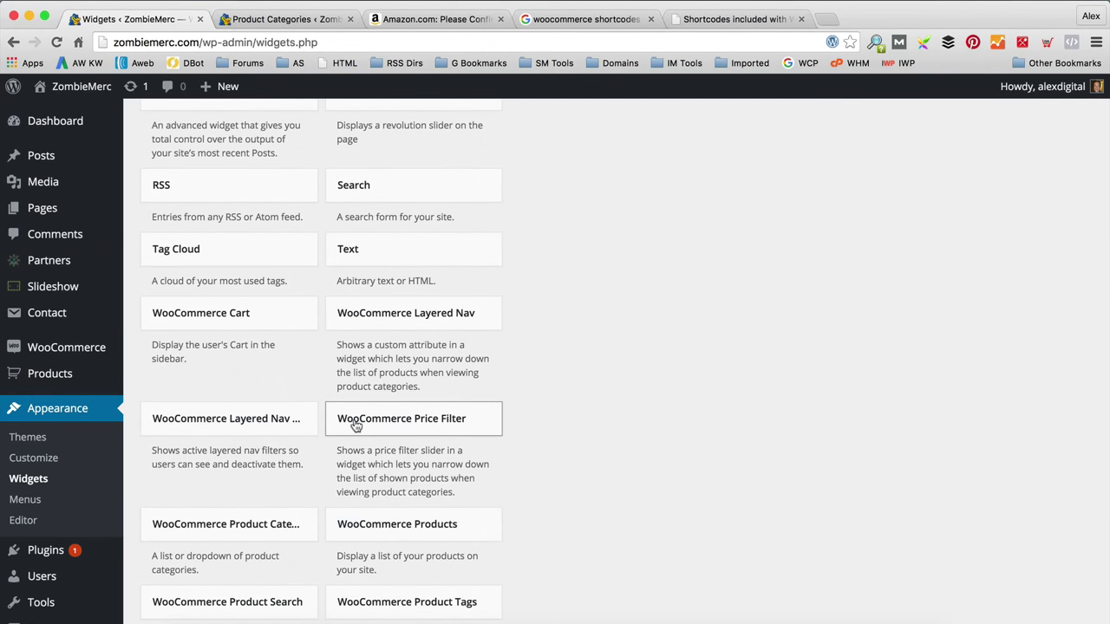
scroll(356, 425, down, 5)
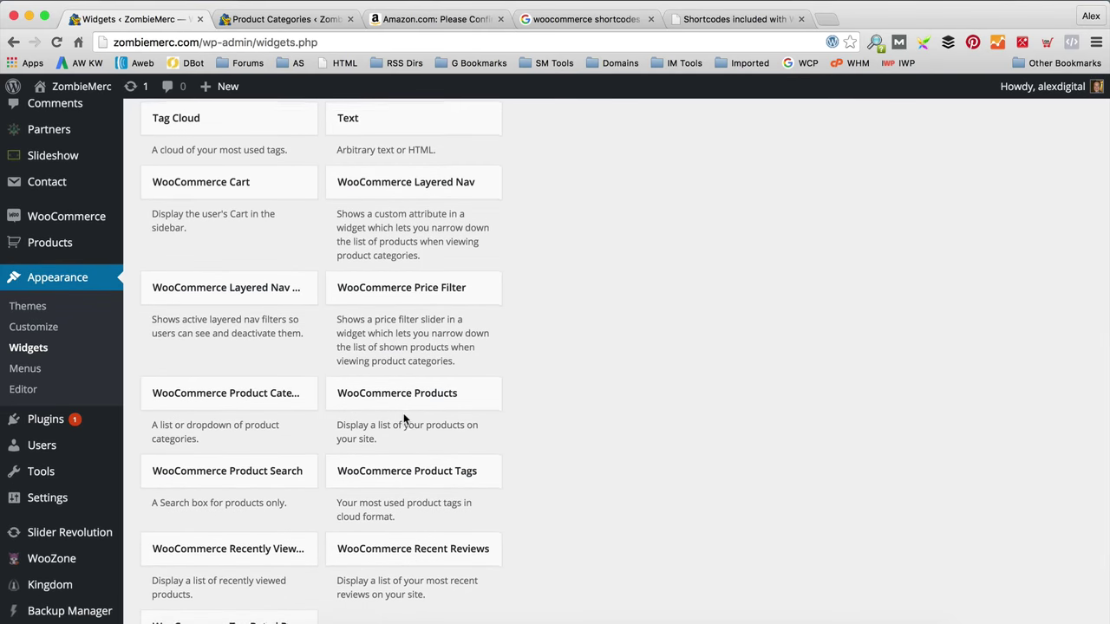
scroll(403, 416, up, 3)
Step: Add a WooCommerce Products widget to the Shop Sidebar titled Featured Products, showing Featured Products, and save
drag(499, 444, 632, 528)
scroll(619, 266, up, 8)
scroll(632, 528, down, 5)
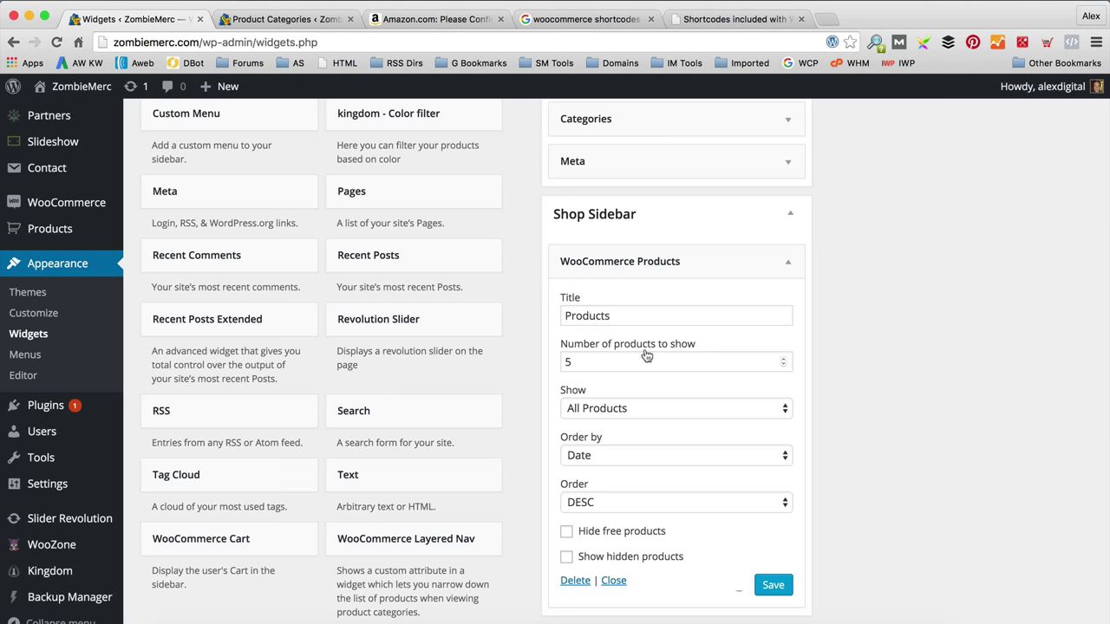
click(637, 413)
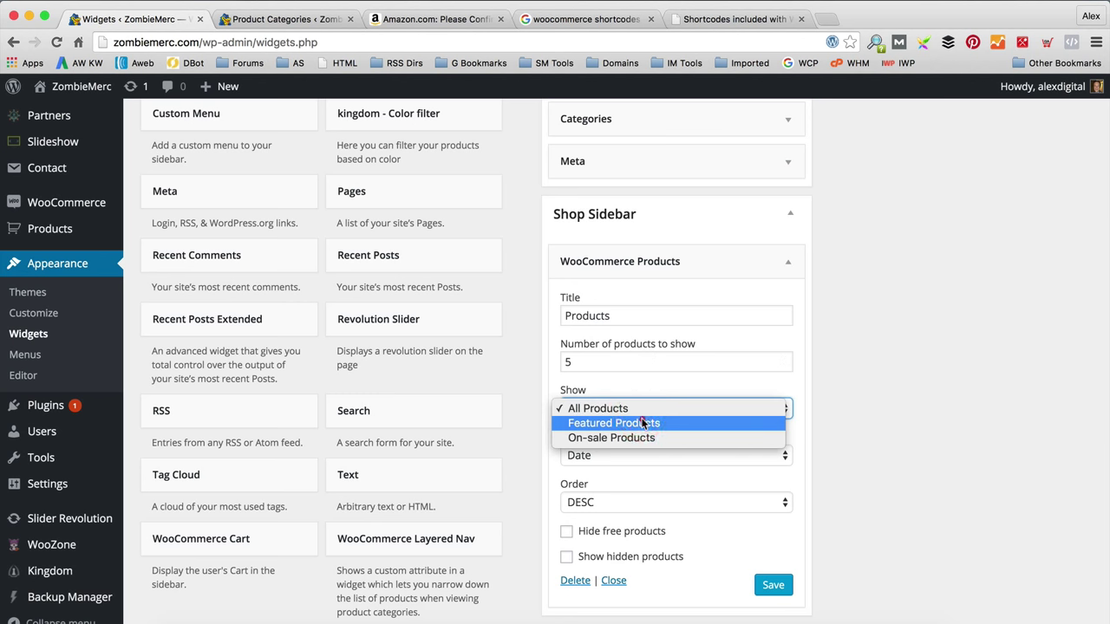
click(656, 423)
drag(644, 318, 498, 317)
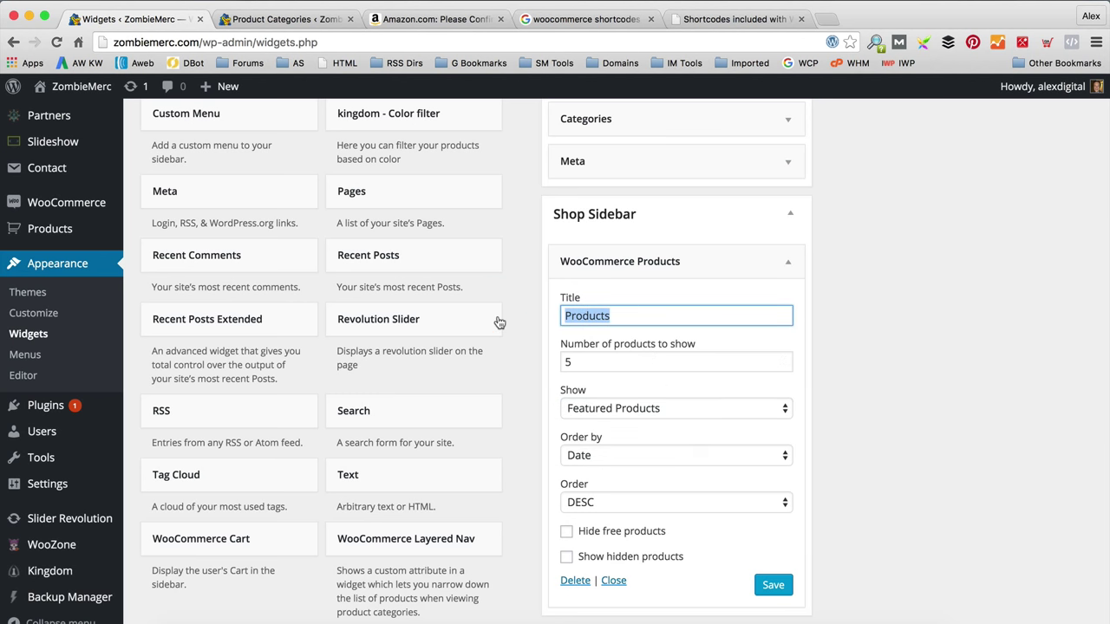
text(Featured Pro)
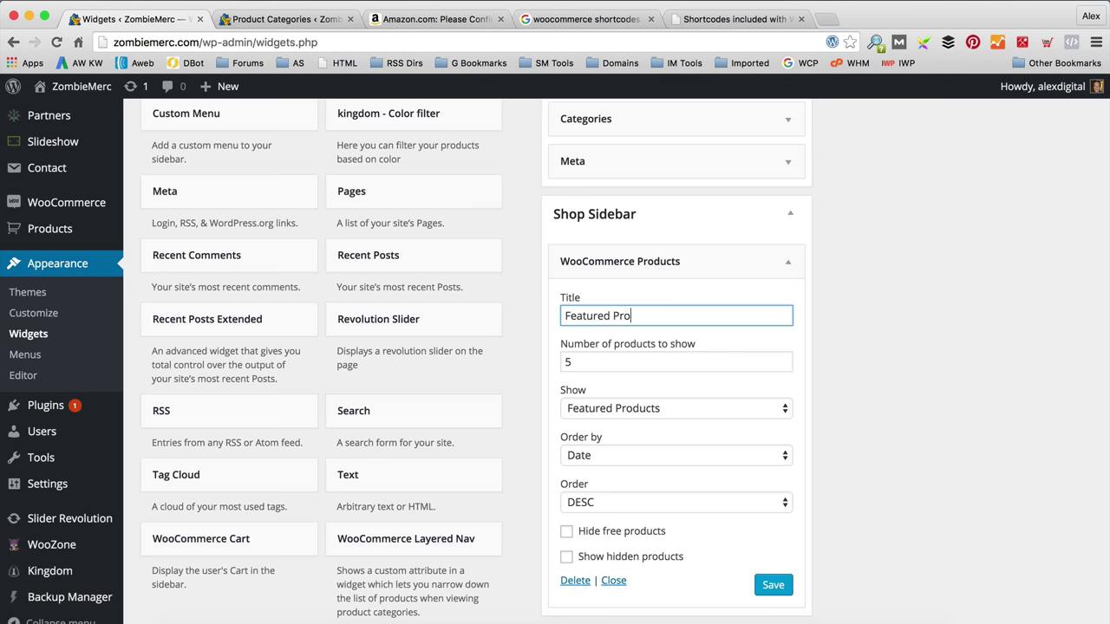
text(ducts)
click(768, 584)
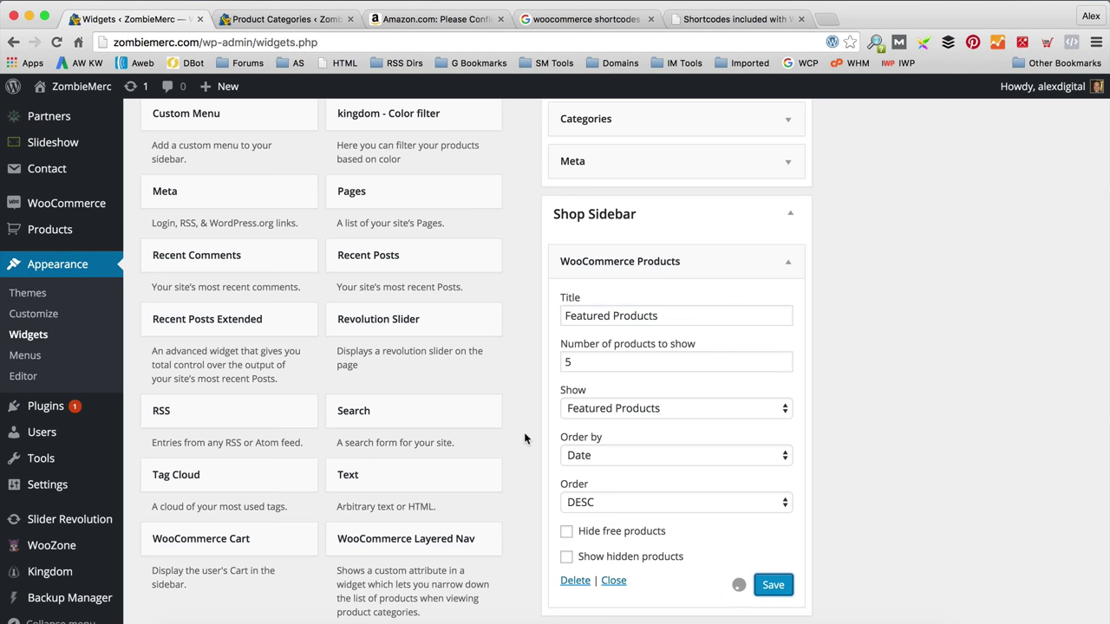
mouse_move(102, 90)
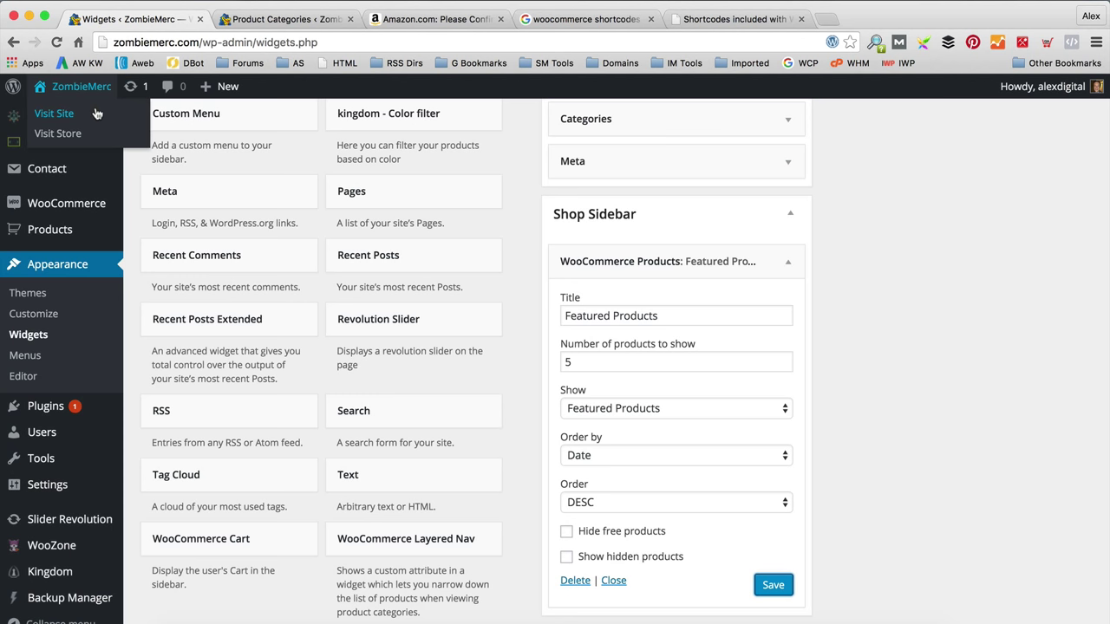
click(98, 114)
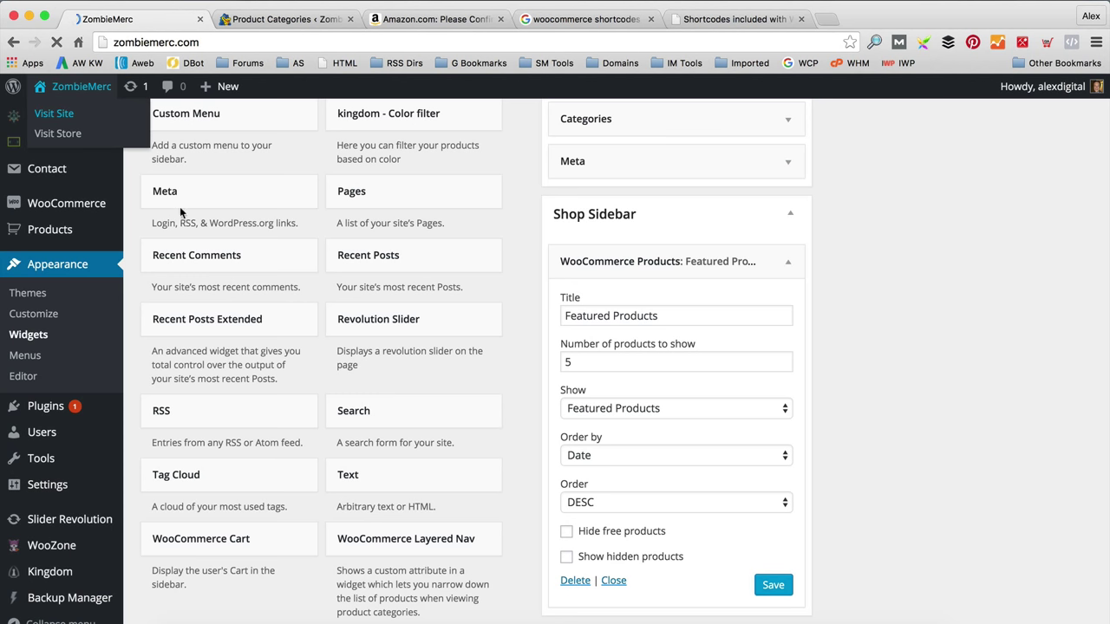
scroll(524, 205, down, 5)
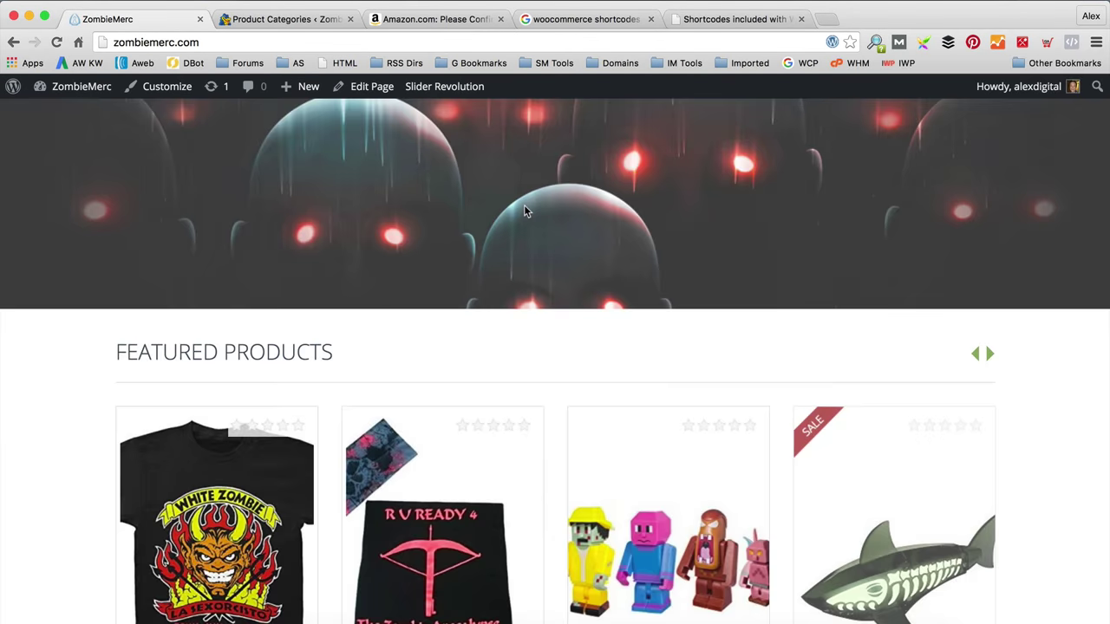
click(235, 378)
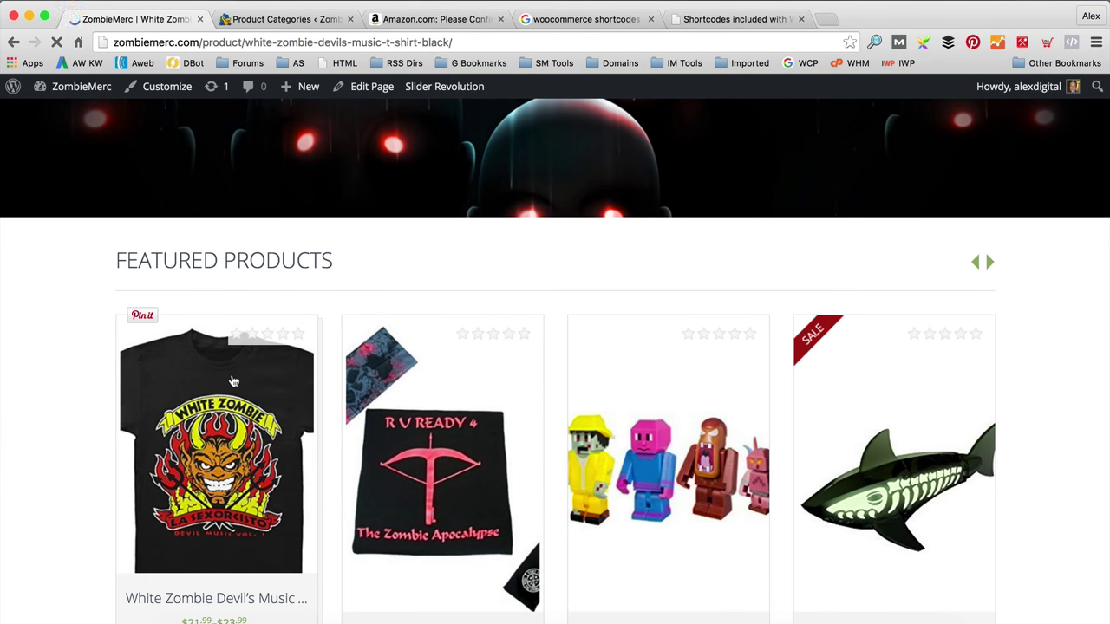
scroll(633, 345, down, 3)
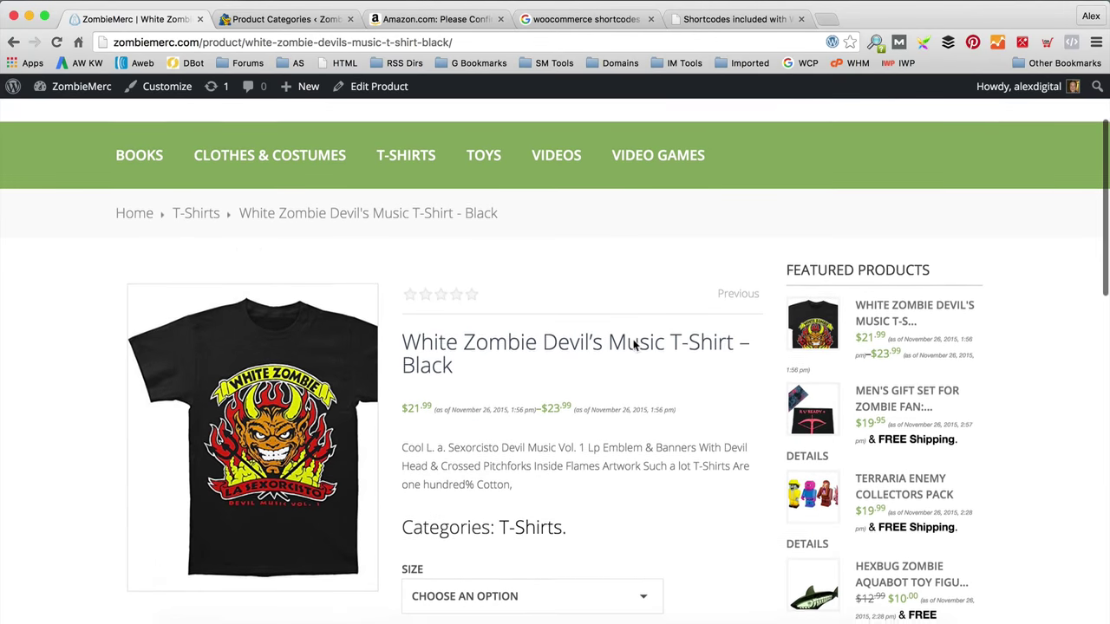
scroll(633, 344, down, 2)
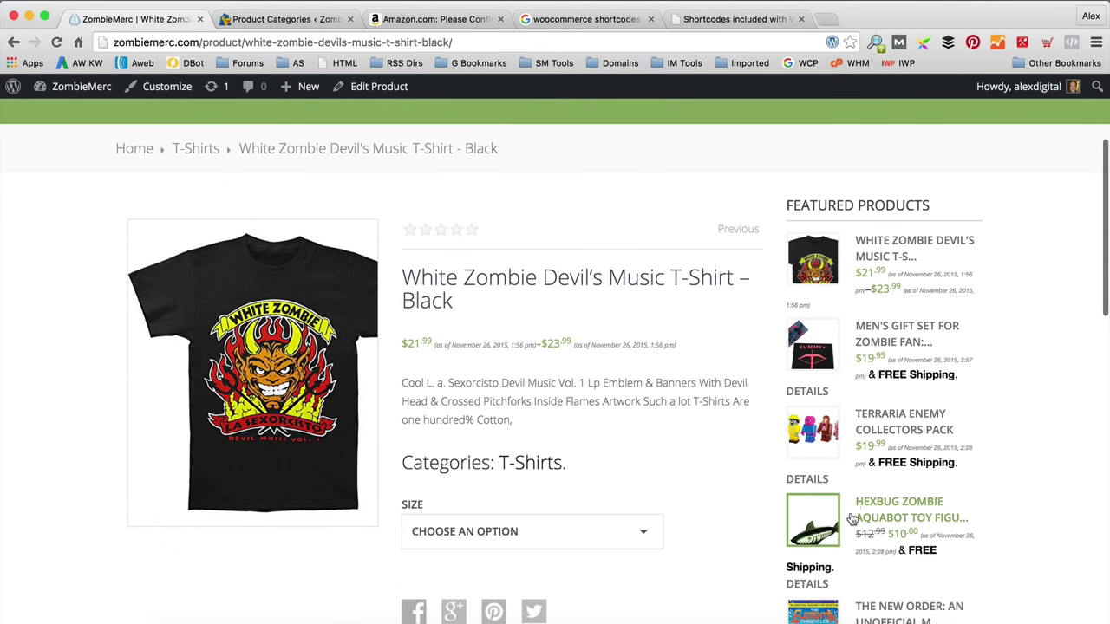
scroll(1068, 396, down, 3)
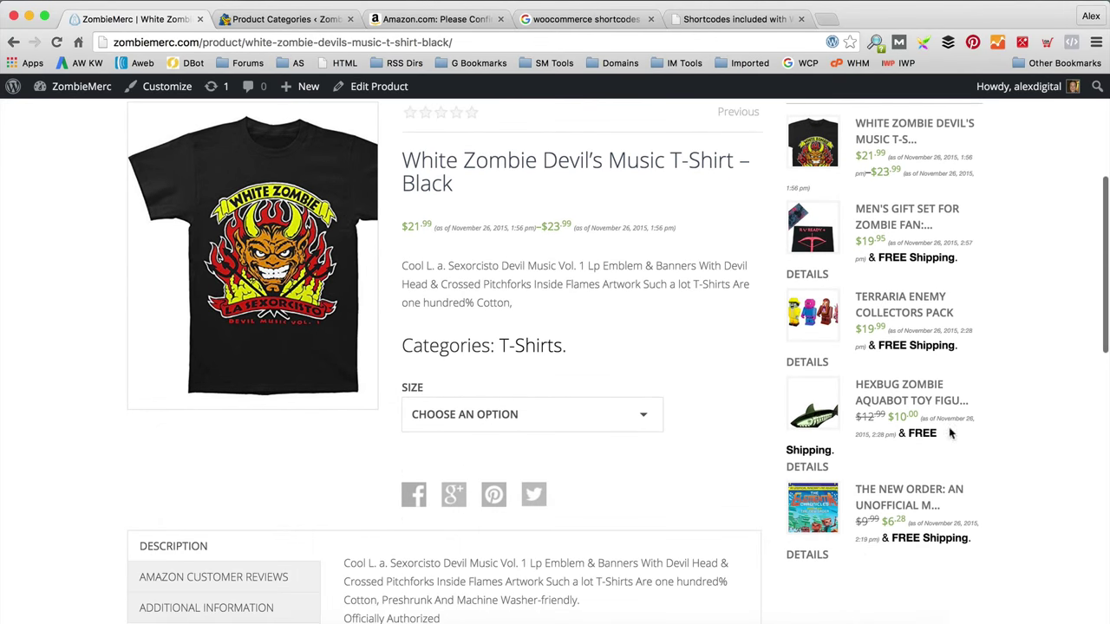
scroll(939, 426, down, 2)
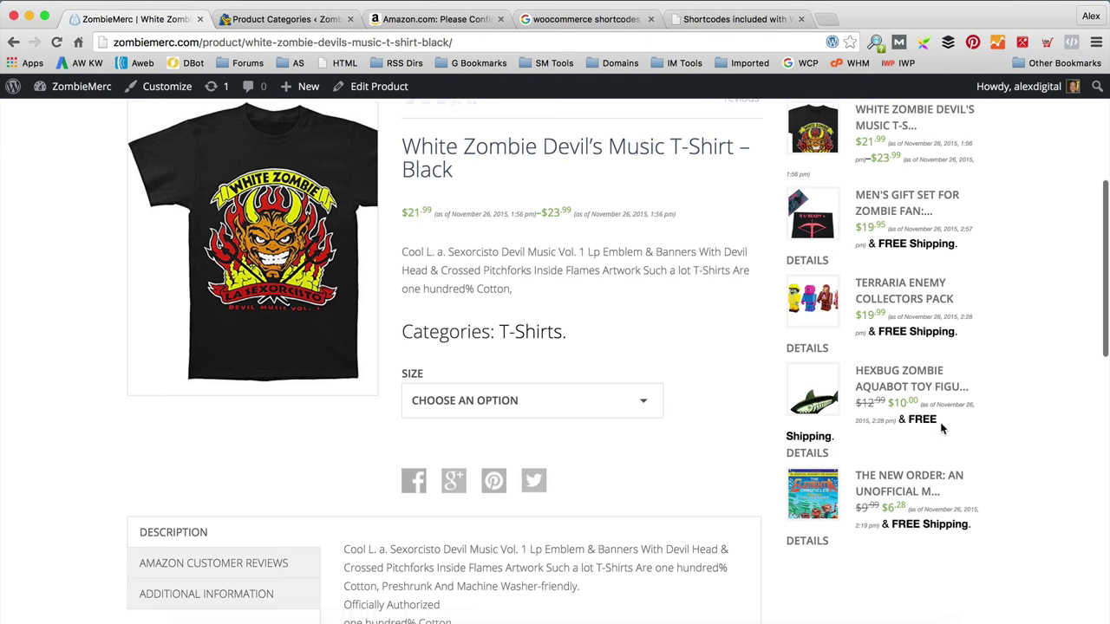
scroll(942, 429, up, 5)
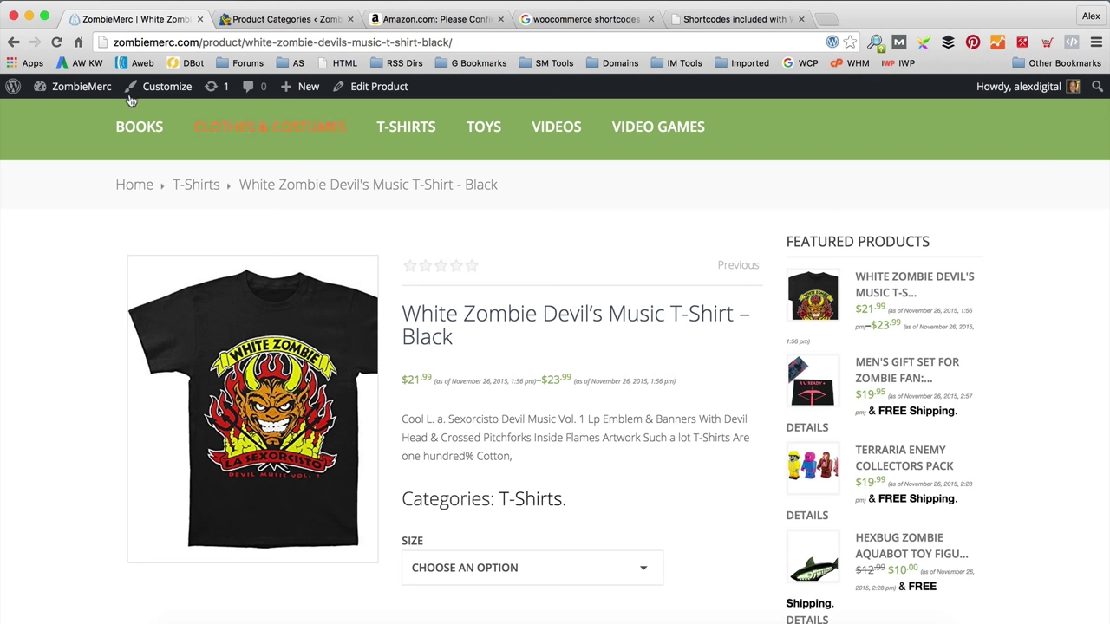
mouse_move(44, 90)
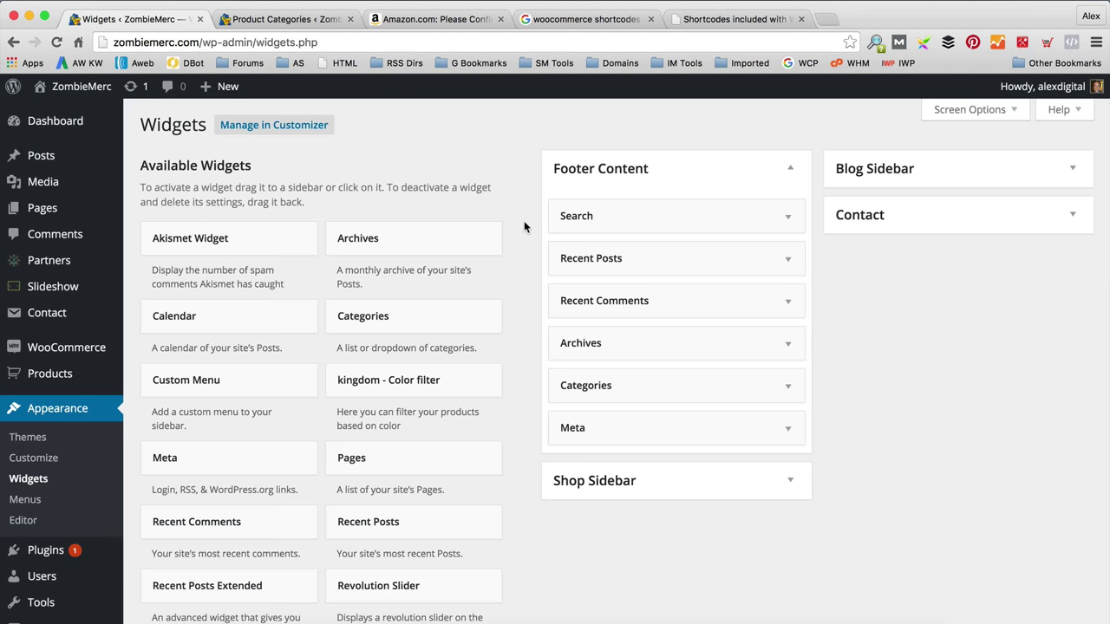
Step: Expand the Shop Sidebar and its Featured Products widget to review the settings
scroll(866, 342, down, 4)
click(798, 336)
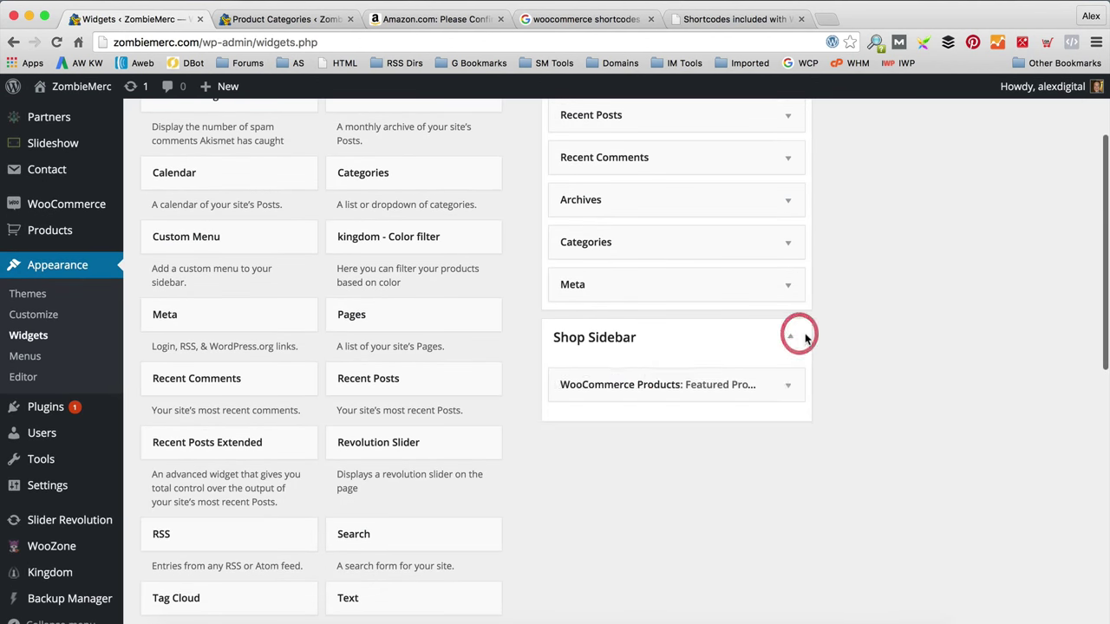
scroll(798, 330, down, 2)
click(788, 292)
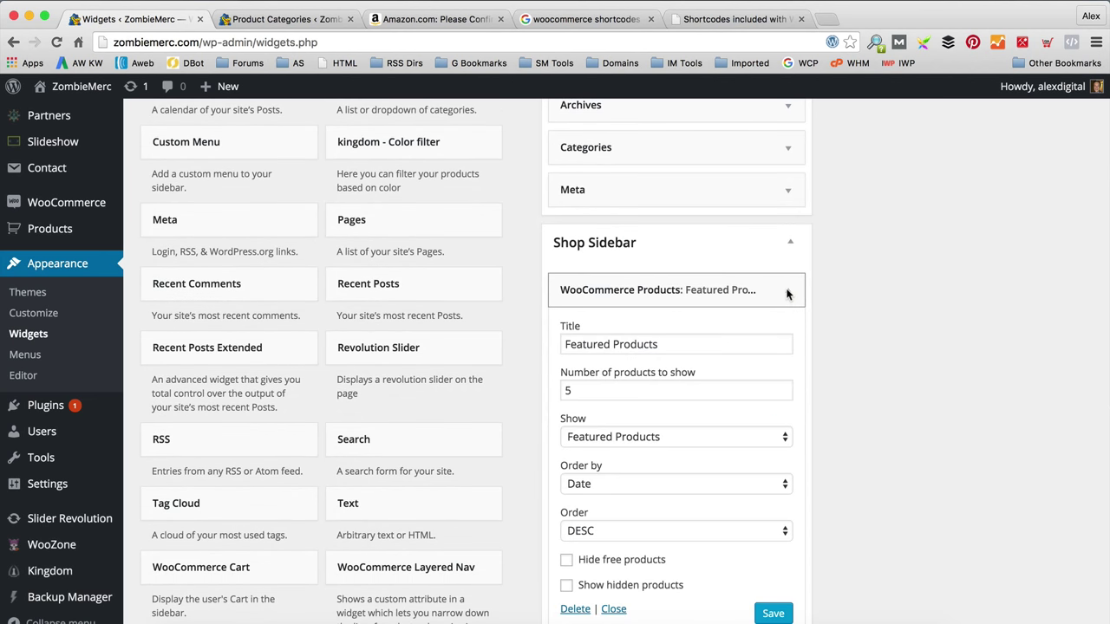
scroll(788, 294, down, 1)
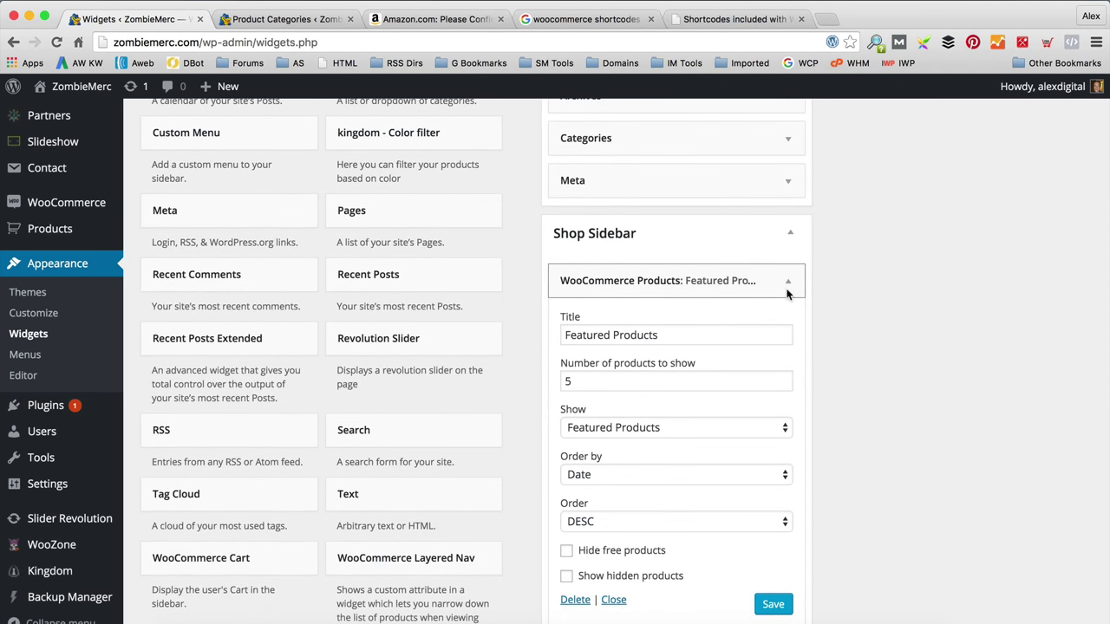
scroll(764, 291, down, 1)
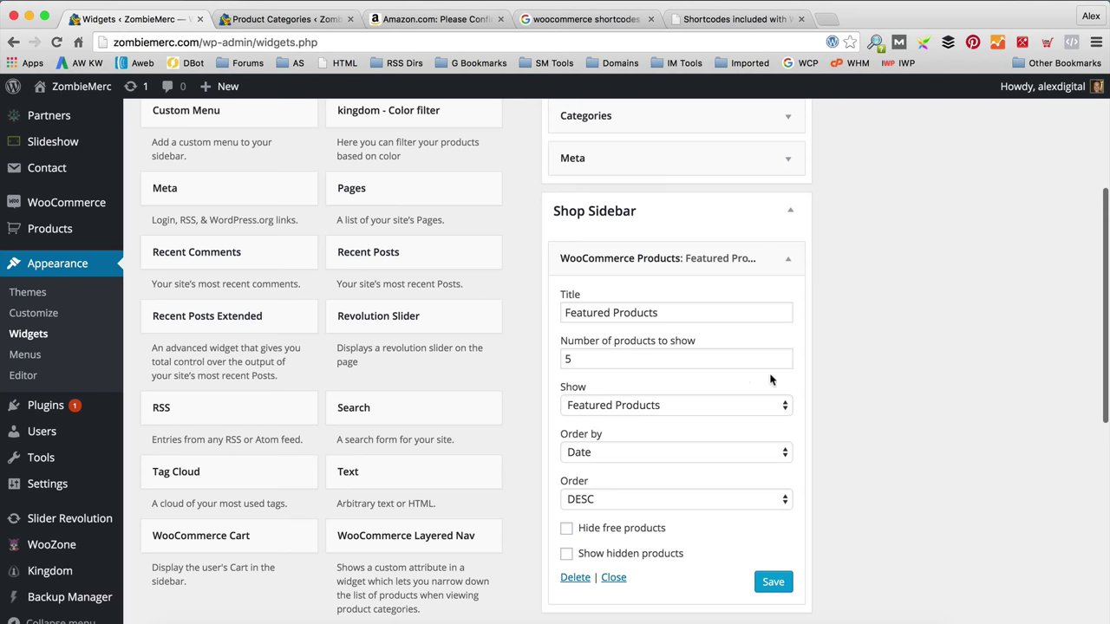
scroll(743, 377, down, 5)
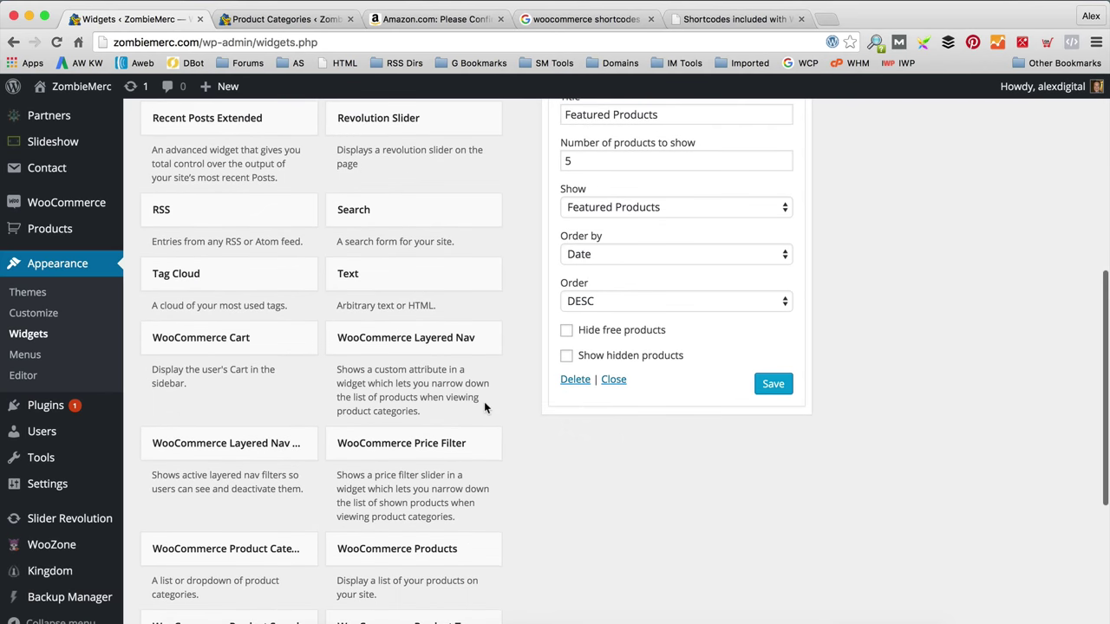
scroll(484, 406, down, 2)
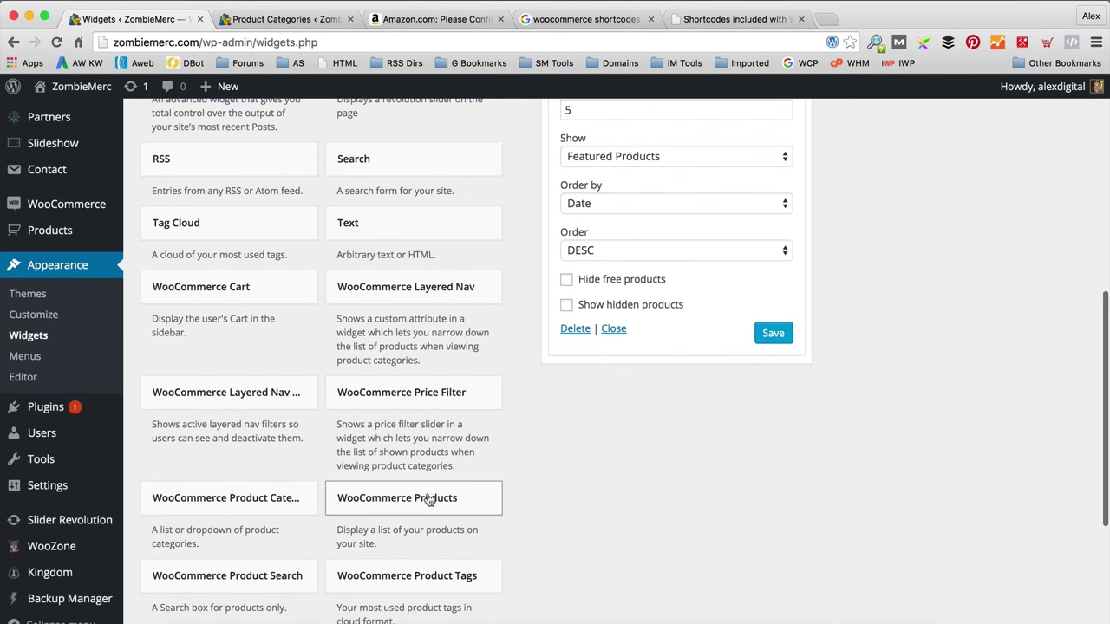
Step: Add a second WooCommerce Products widget titled Products on Sale, showing On-sale Products, and save it
drag(430, 500, 670, 373)
click(644, 433)
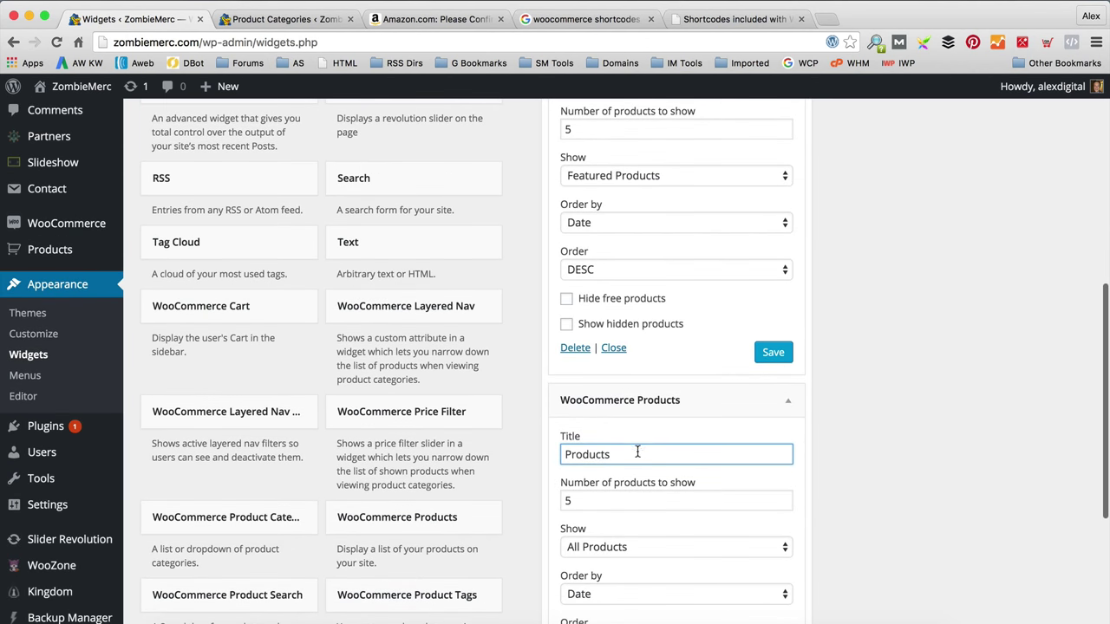
text(on Sale)
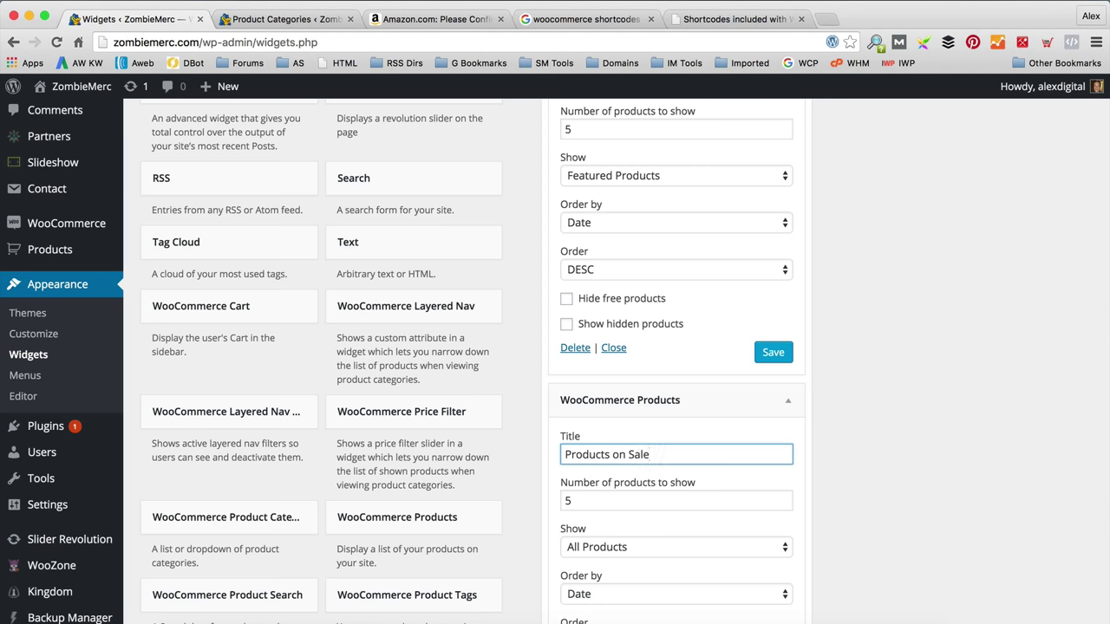
scroll(649, 454, down, 3)
click(668, 429)
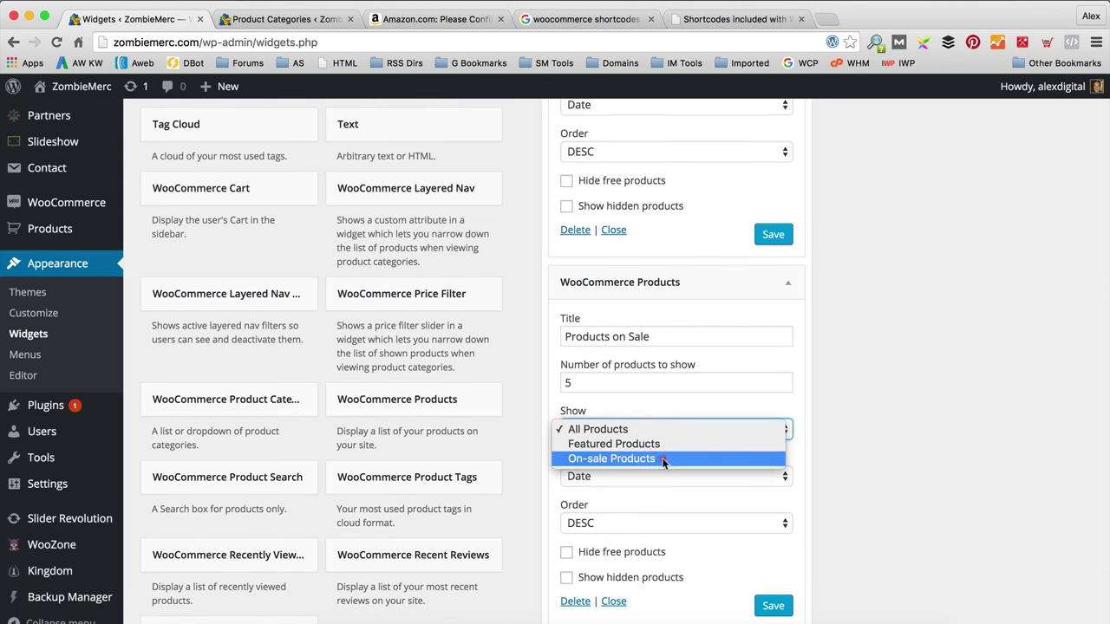
click(664, 461)
scroll(720, 512, down, 2)
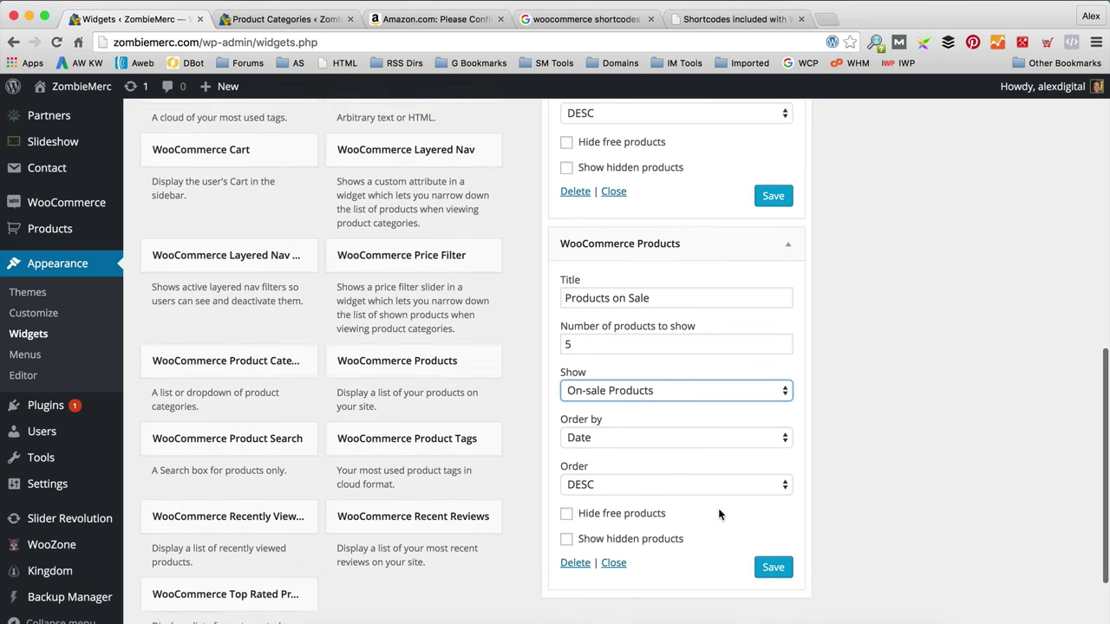
click(774, 528)
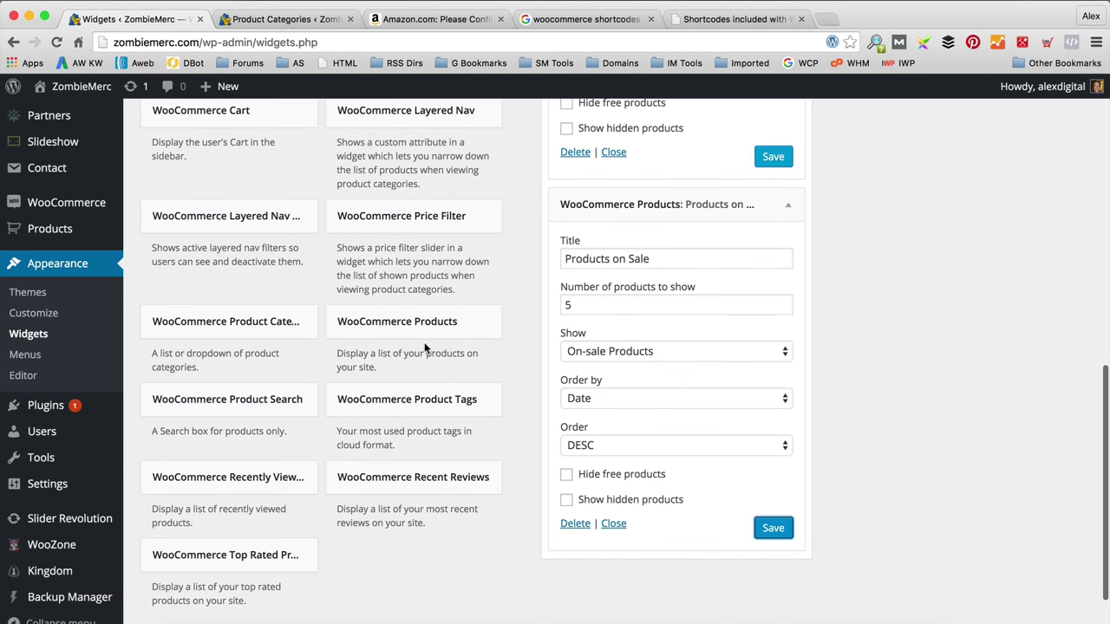
Step: Collapse the Featured Products and Products on Sale widgets in the Shop Sidebar
scroll(425, 347, up, 10)
scroll(717, 388, down, 3)
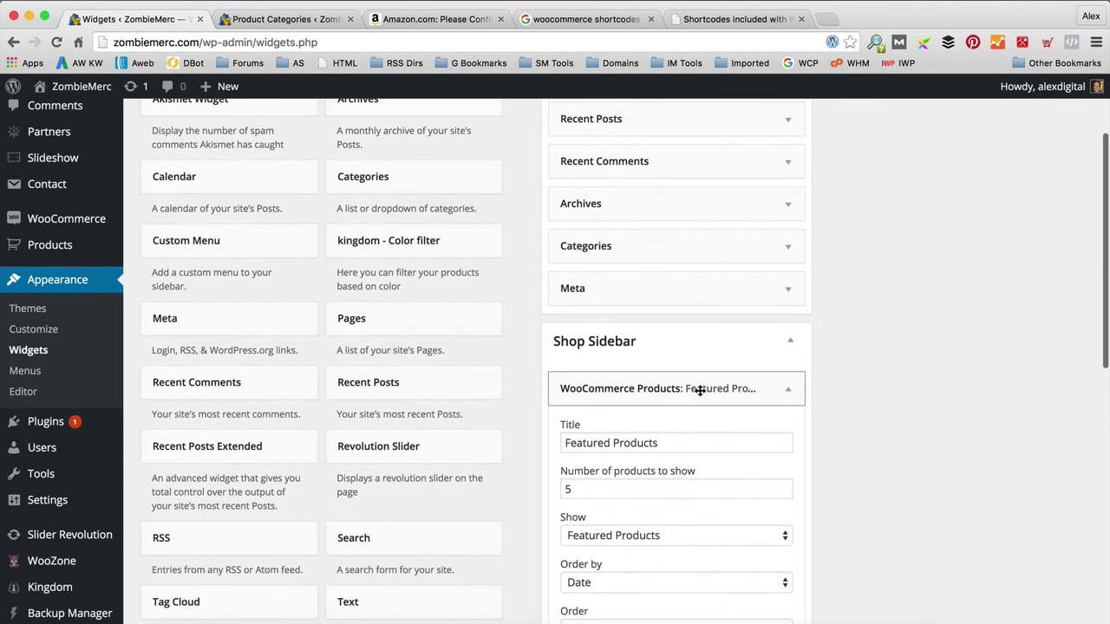
click(786, 389)
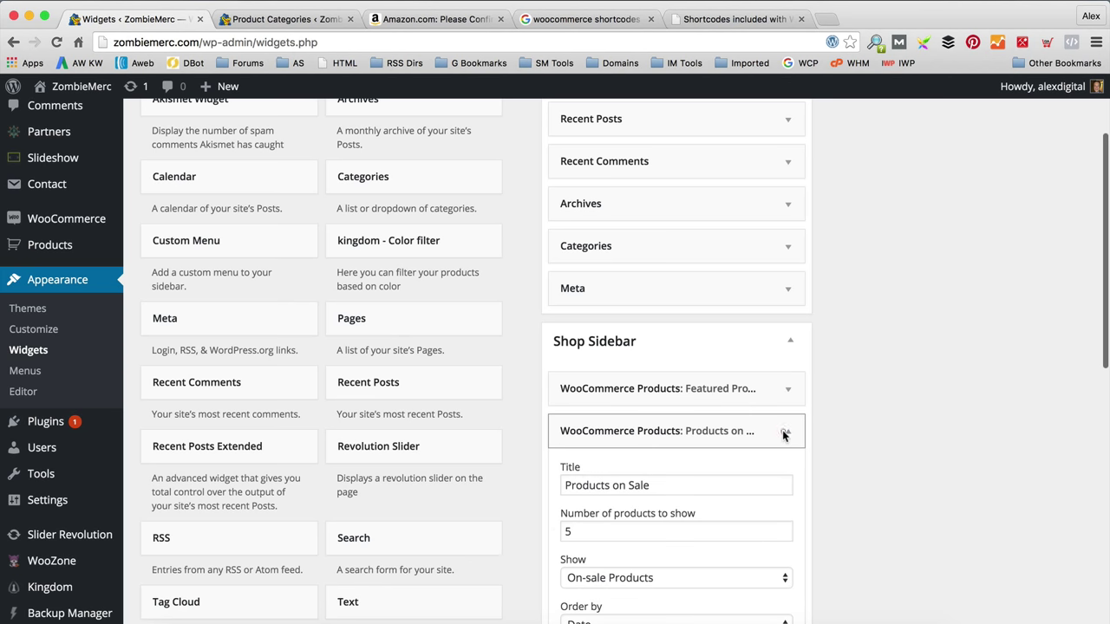
click(784, 432)
scroll(451, 486, down, 3)
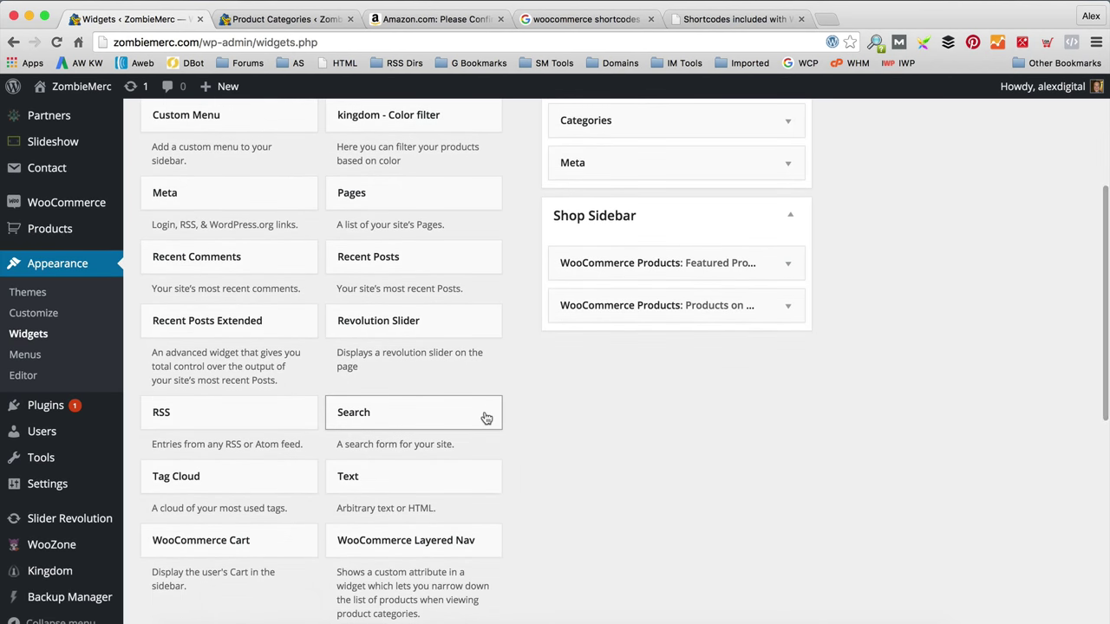
scroll(434, 487, down, 10)
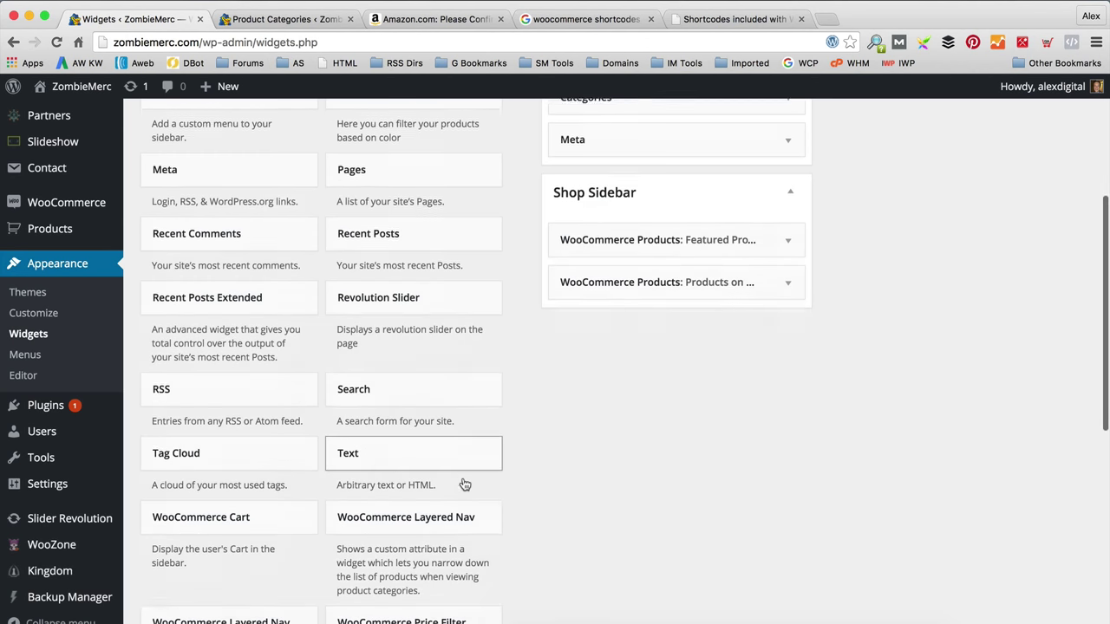
scroll(465, 476, up, 15)
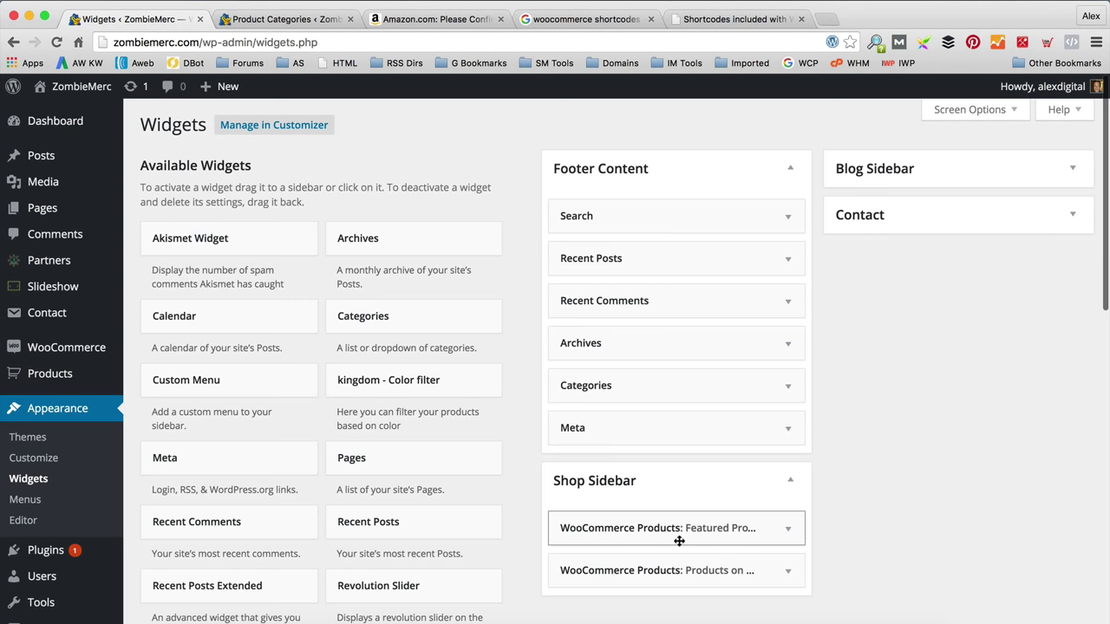
mouse_move(88, 101)
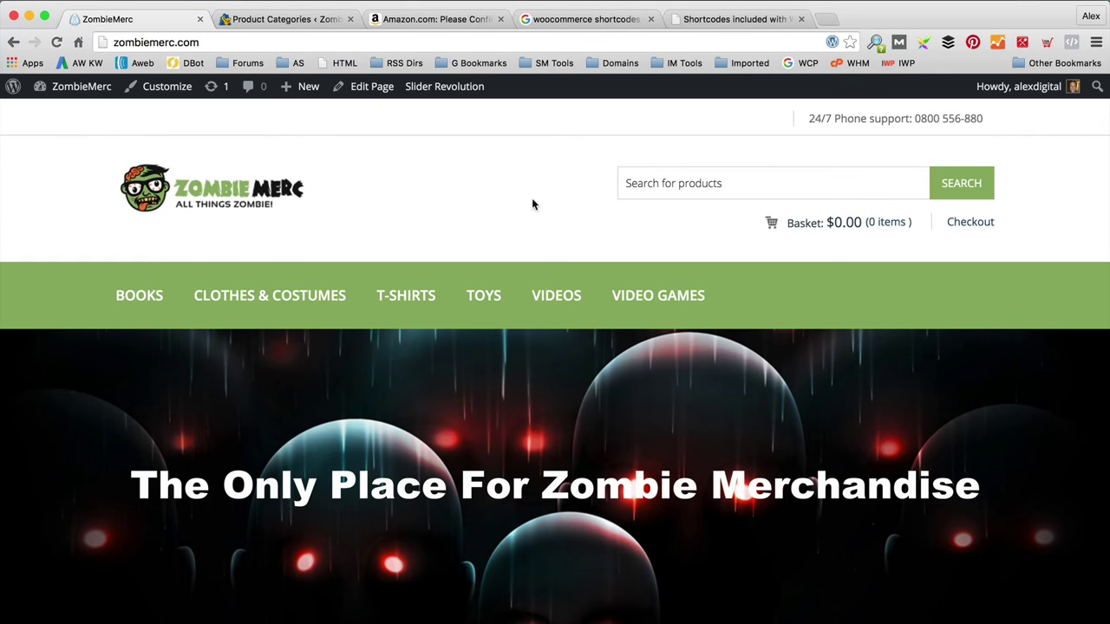
Step: Open the White Zombie Devil's Music T-Shirt page and review its Featured Products and Products on Sale sidebar
scroll(454, 251, down, 2)
scroll(454, 251, down, 5)
click(223, 457)
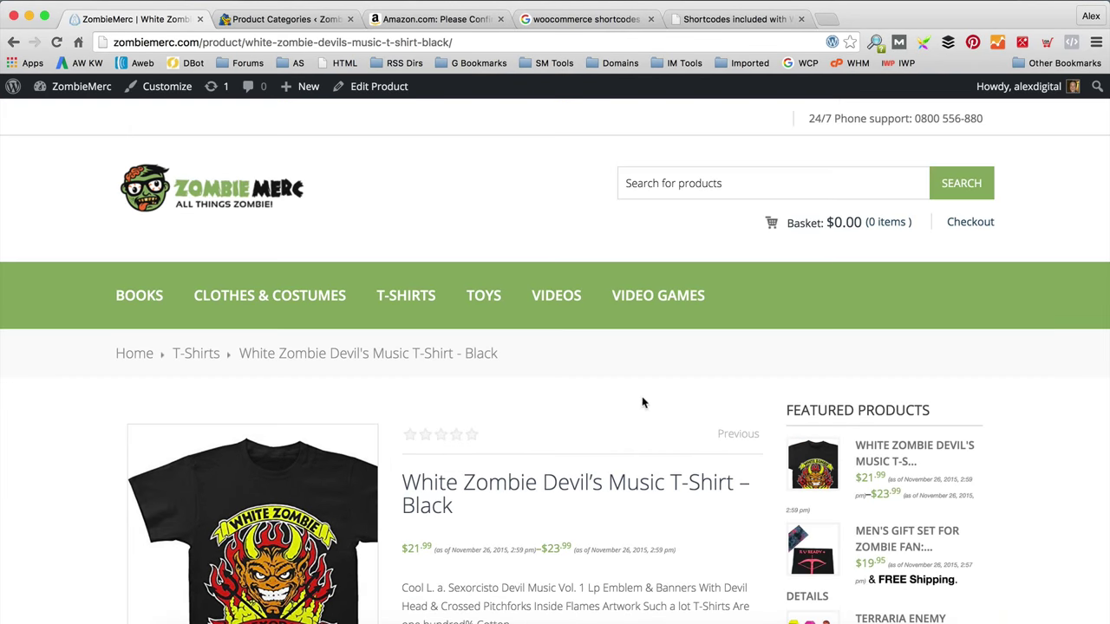
scroll(650, 394, down, 5)
scroll(648, 398, down, 5)
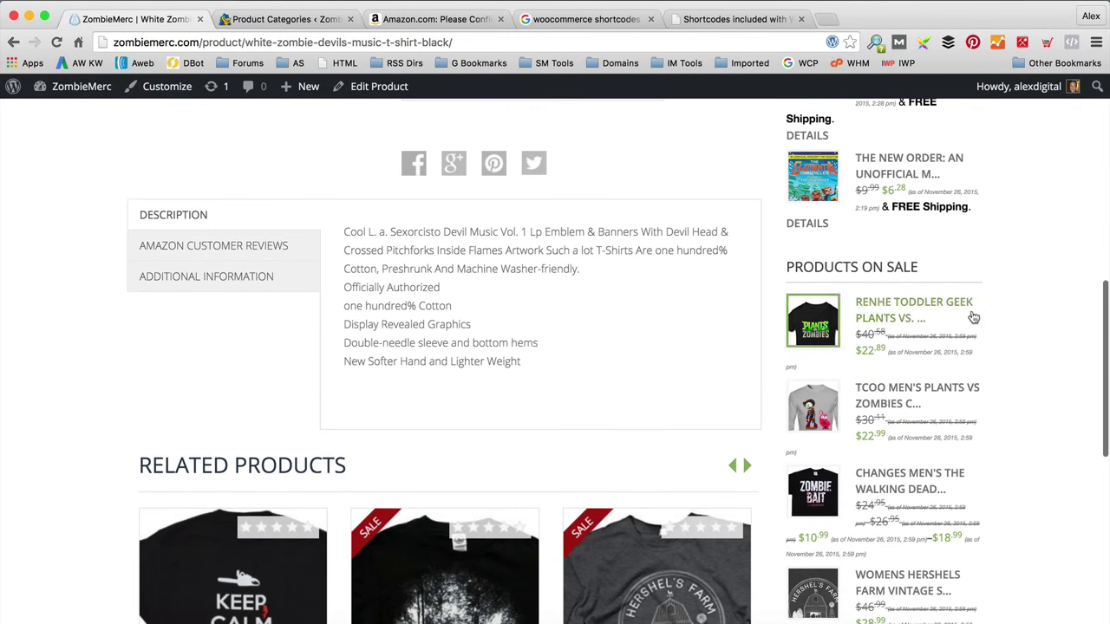
scroll(921, 329, down, 2)
scroll(921, 330, down, 4)
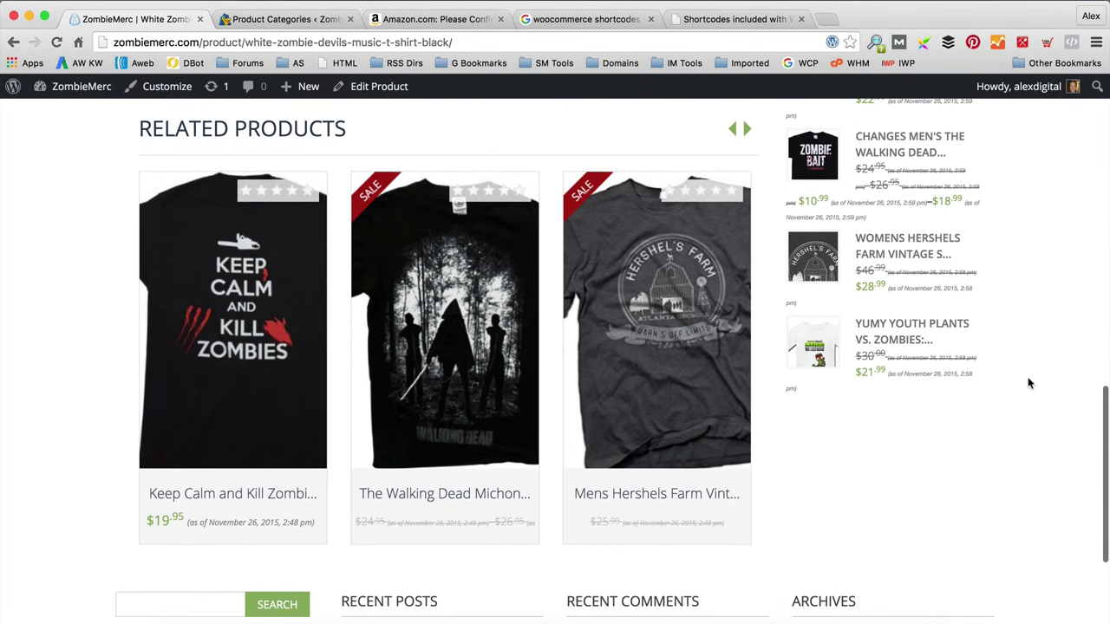
scroll(1028, 382, up, 4)
scroll(1032, 381, down, 15)
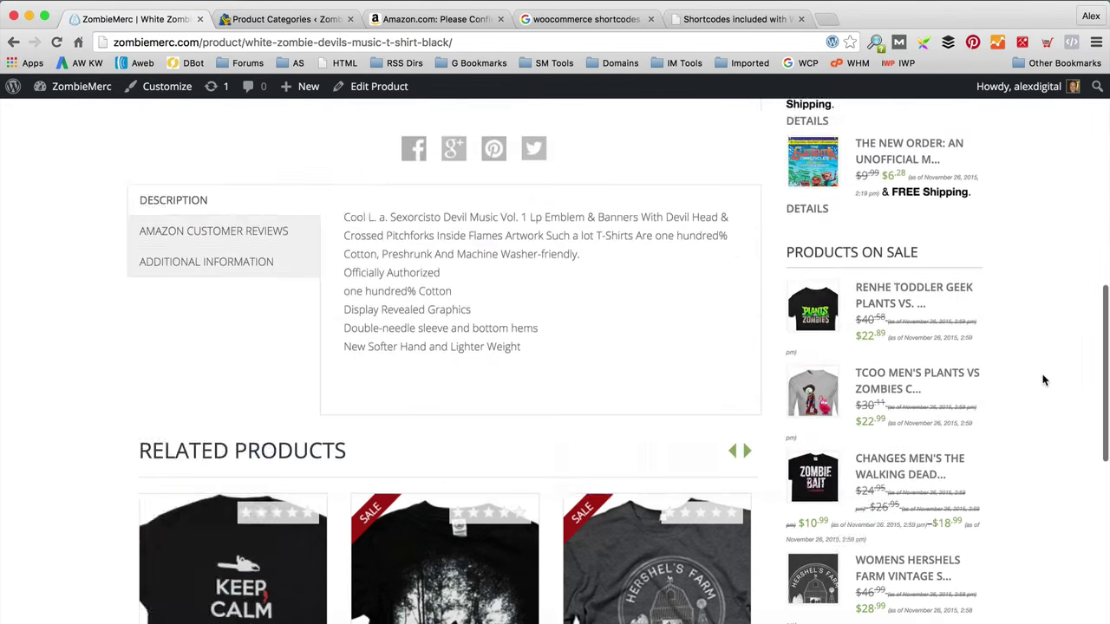
scroll(1036, 379, up, 13)
scroll(1035, 379, up, 3)
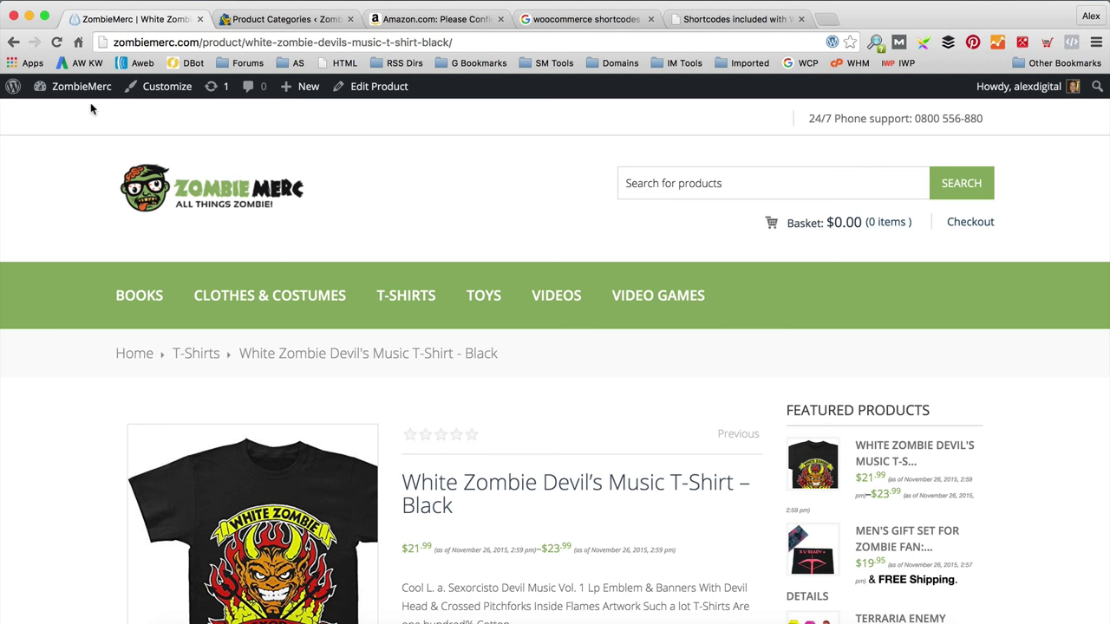
Step: Go to the Dashboard and open the Kingdom theme's LAYOUT settings
mouse_move(78, 89)
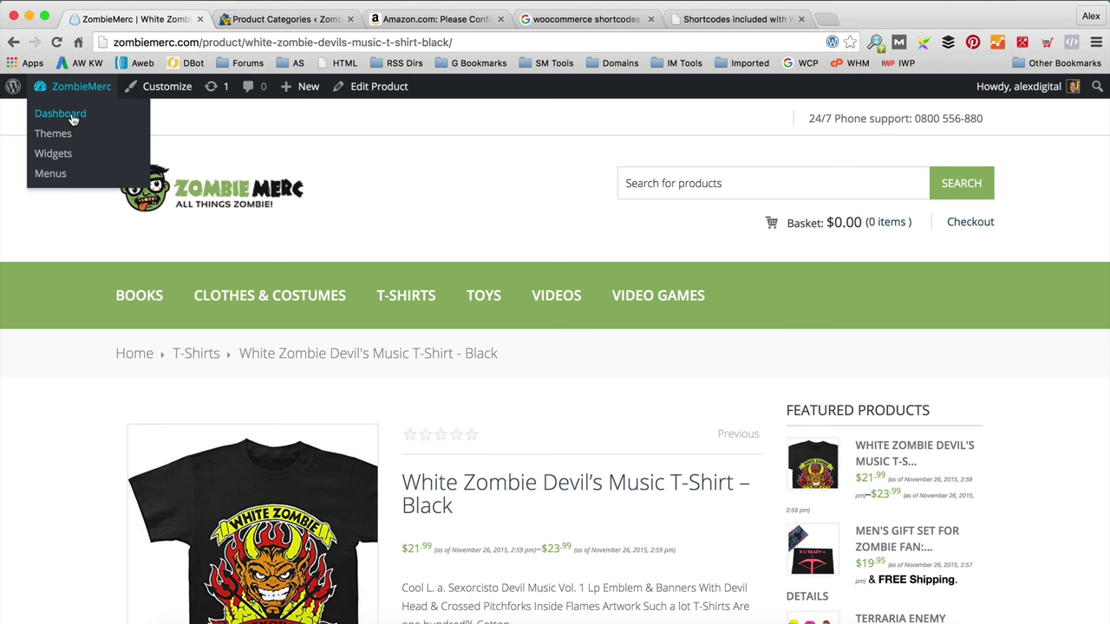
click(71, 116)
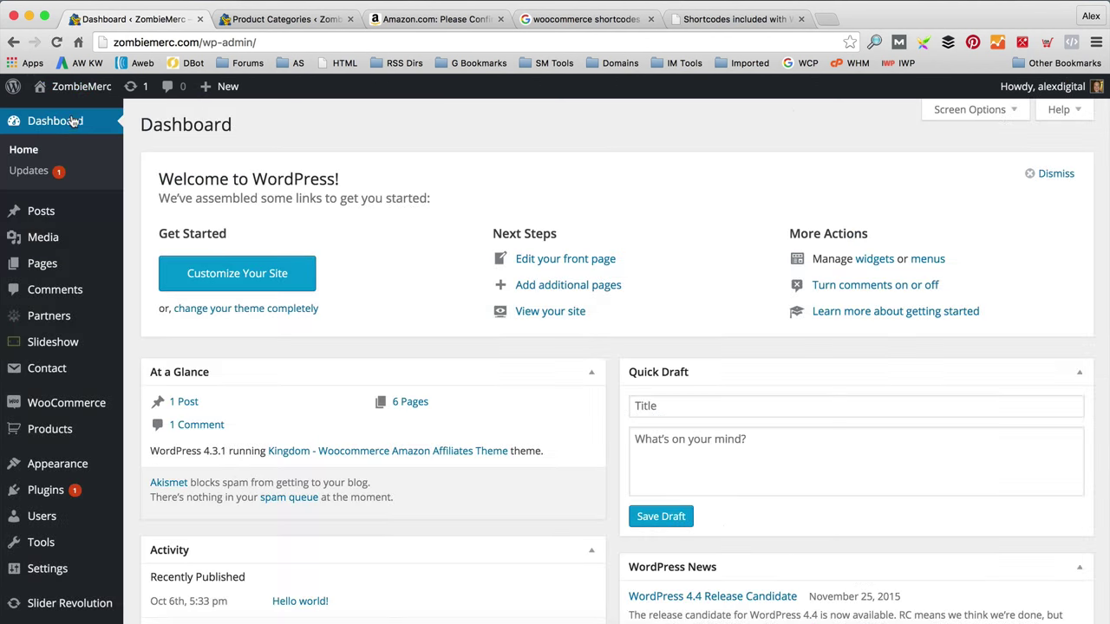
scroll(107, 299, down, 8)
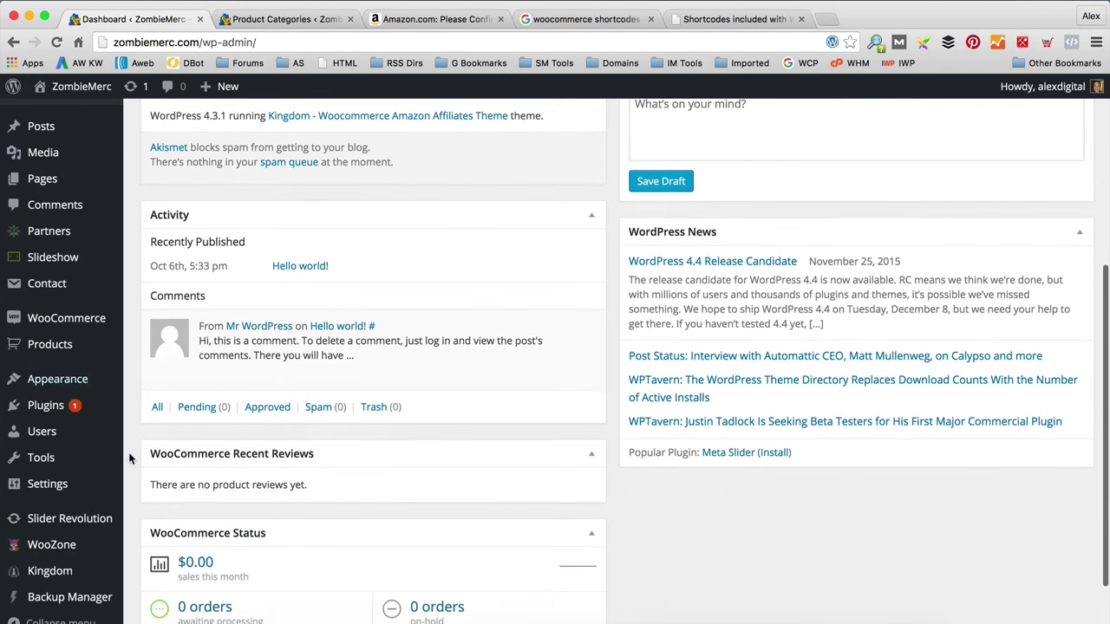
click(72, 583)
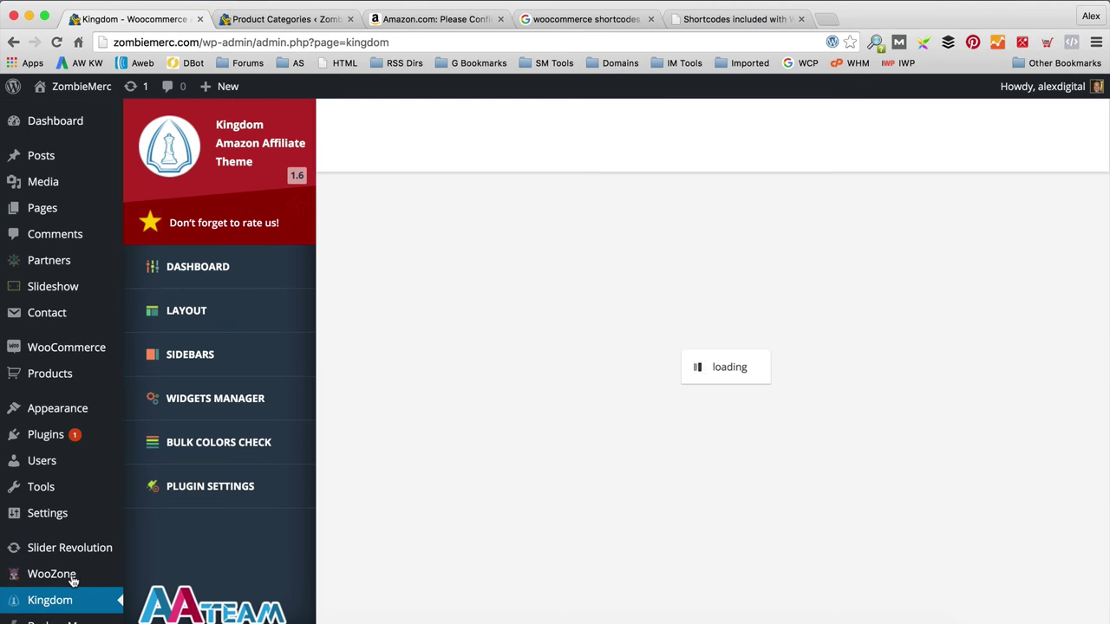
scroll(449, 347, down, 2)
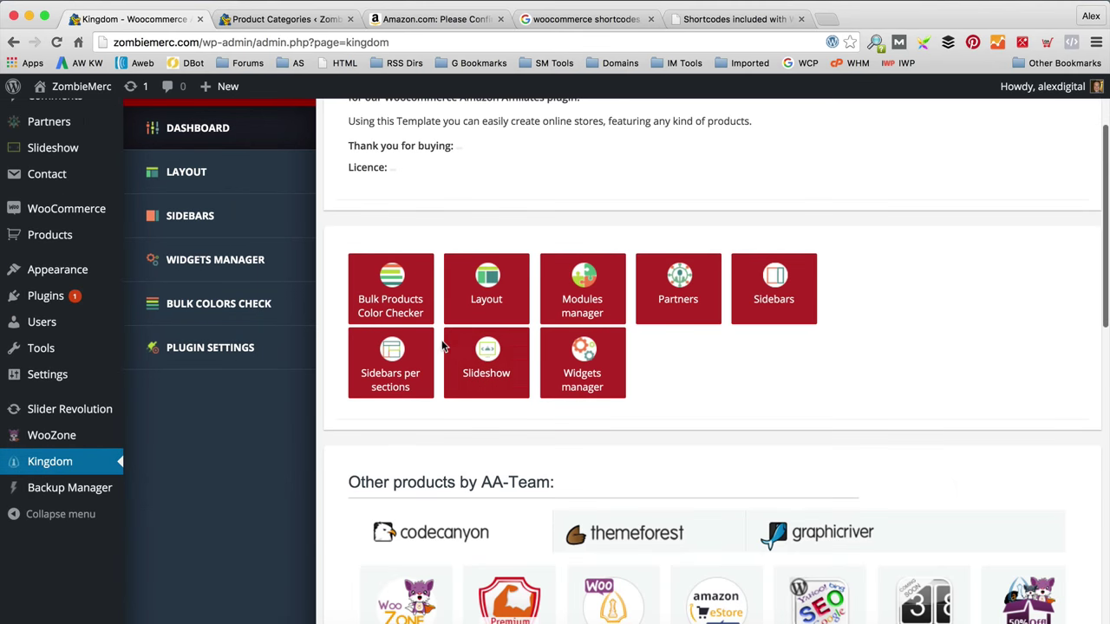
scroll(408, 303, up, 2)
click(220, 295)
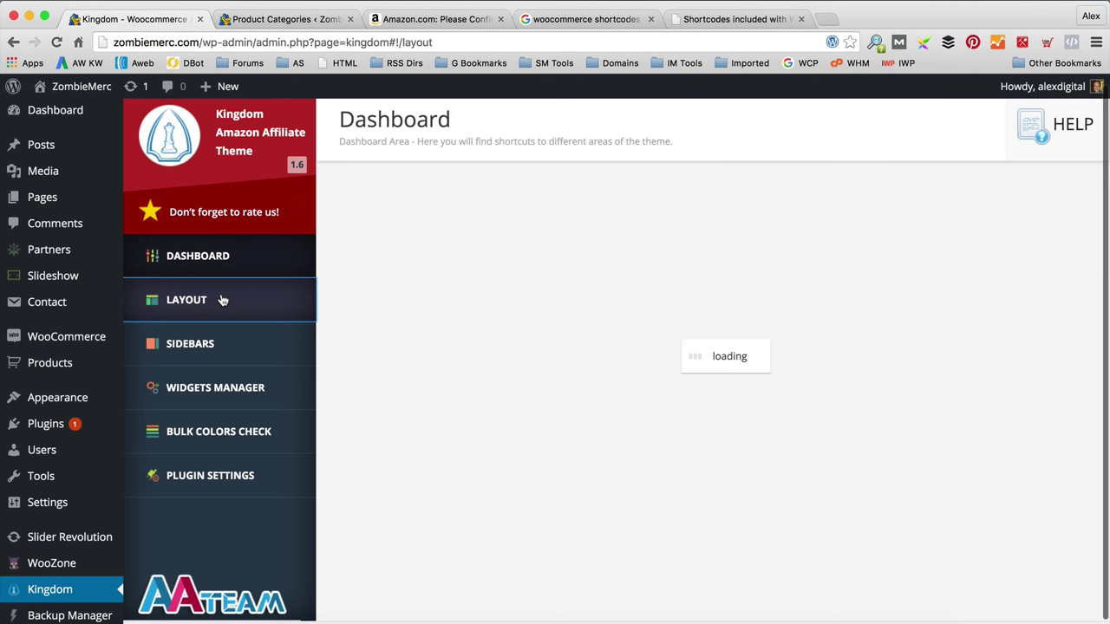
scroll(312, 291, up, 1)
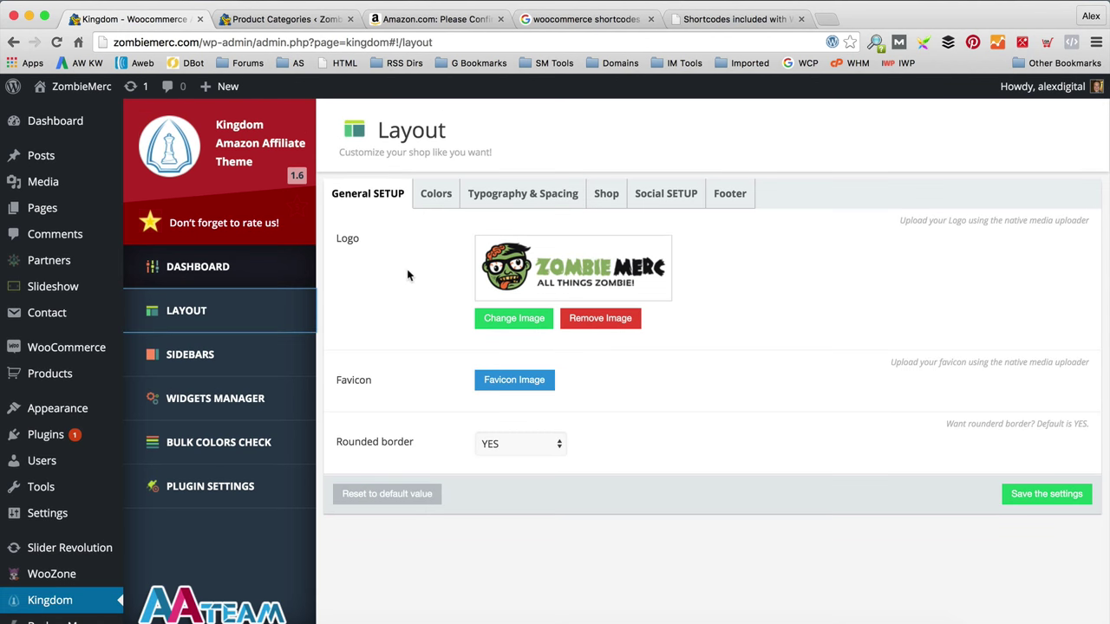
Step: In the Footer settings, change the Phone Support text to 'FOR ALL YOUR ZOMBIE NEEDS'
click(727, 195)
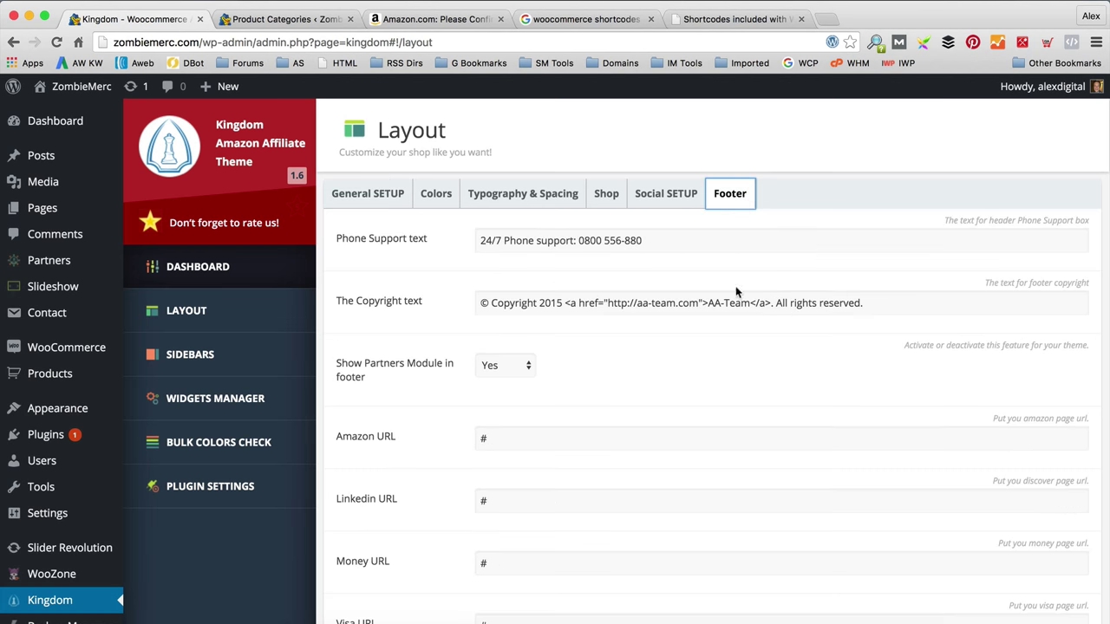
drag(689, 240, 385, 243)
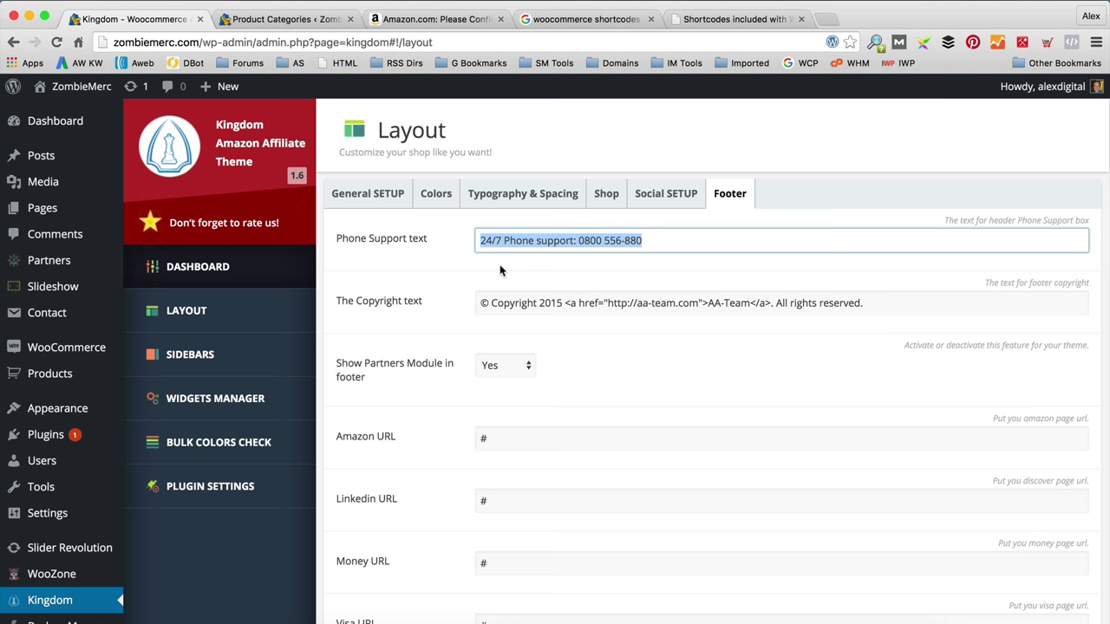
click(531, 285)
drag(651, 242, 396, 253)
text(FOR ALL)
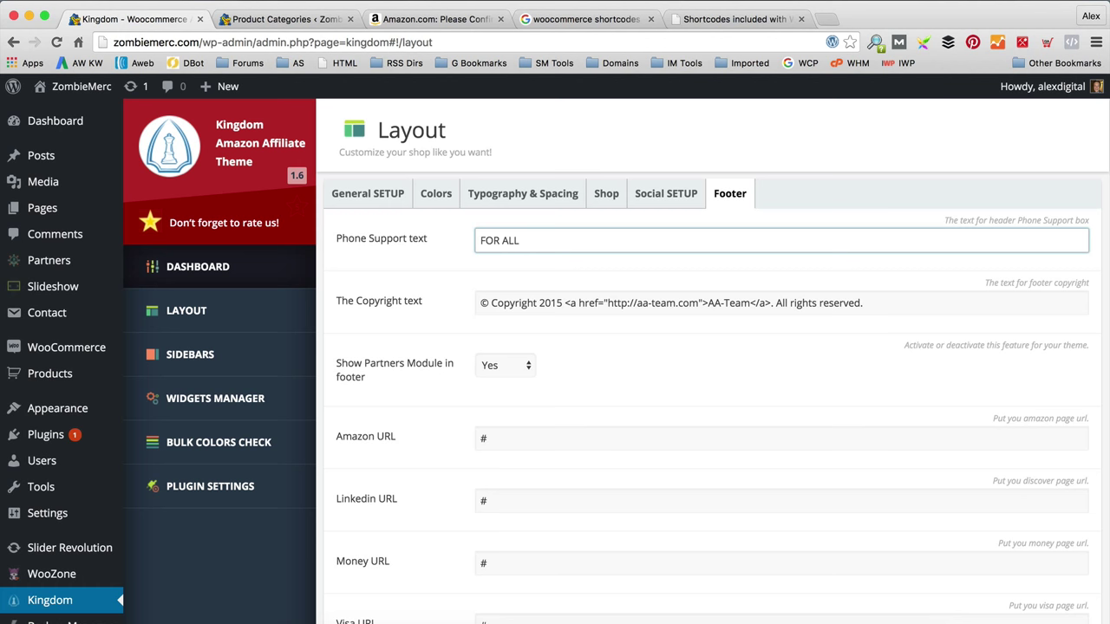
text( YOUR ZOMBIE NEED)
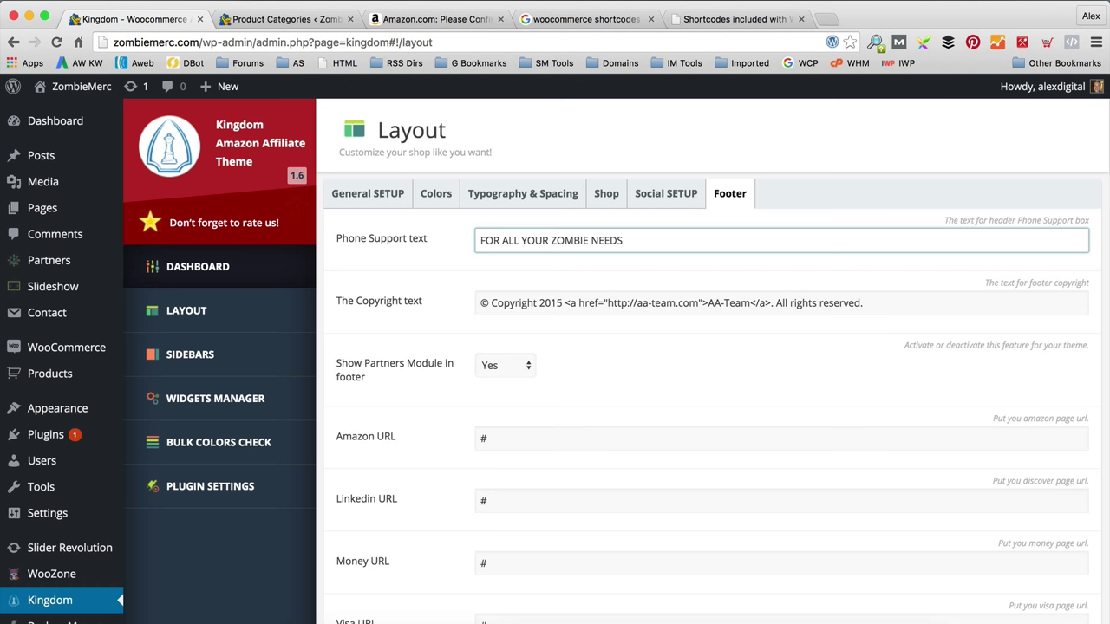
text(S)
scroll(546, 274, down, 3)
scroll(499, 300, up, 3)
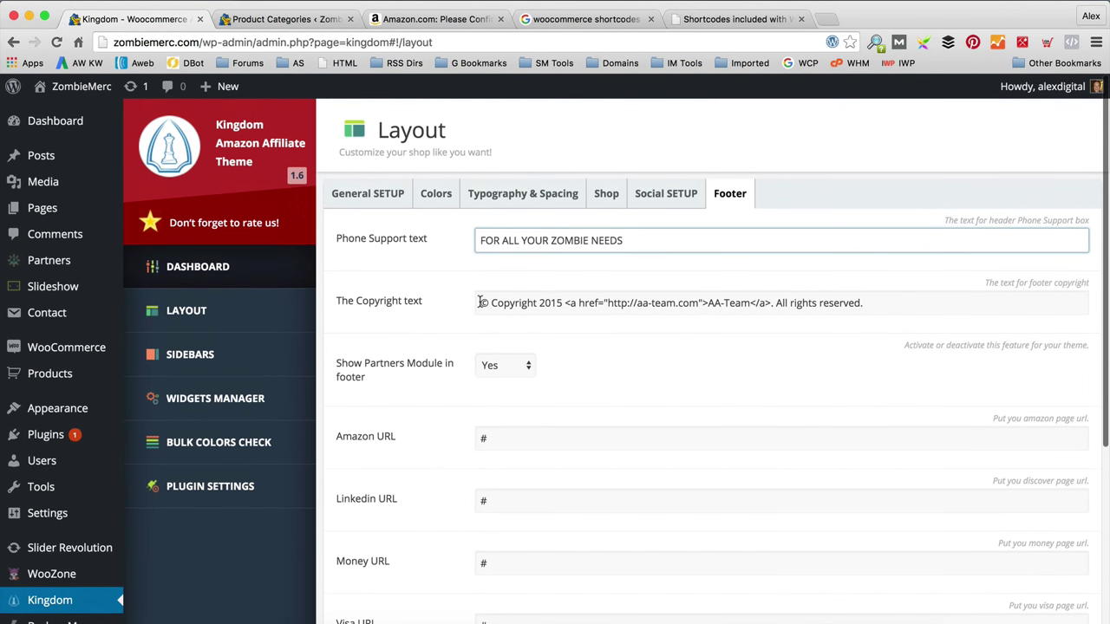
drag(751, 302, 708, 303)
text(WPEAGLE)
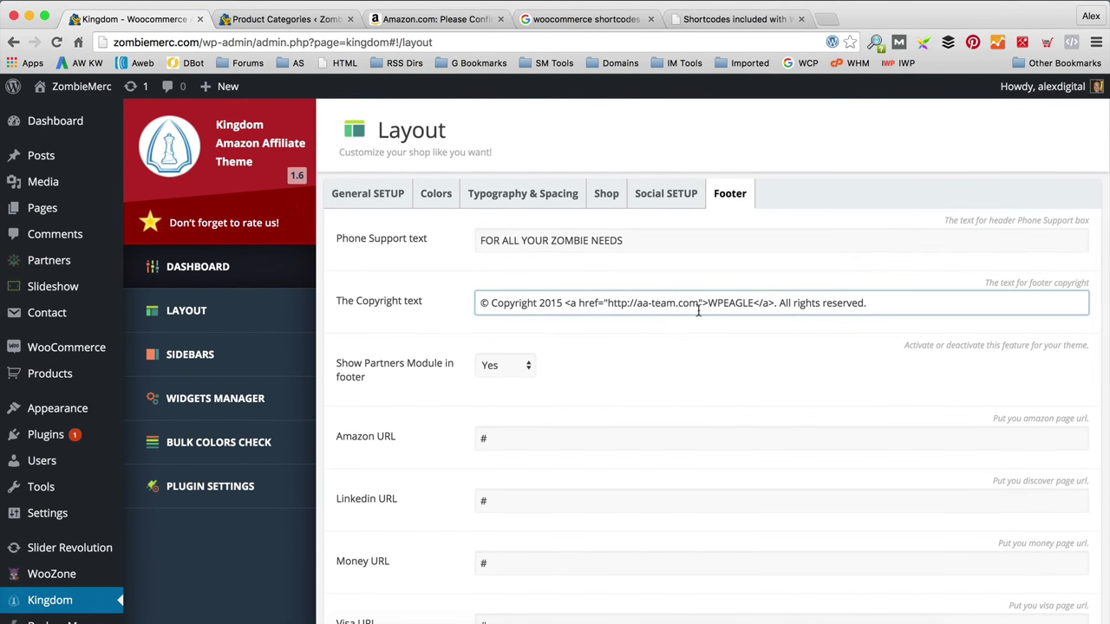
drag(675, 303, 642, 304)
text(www)
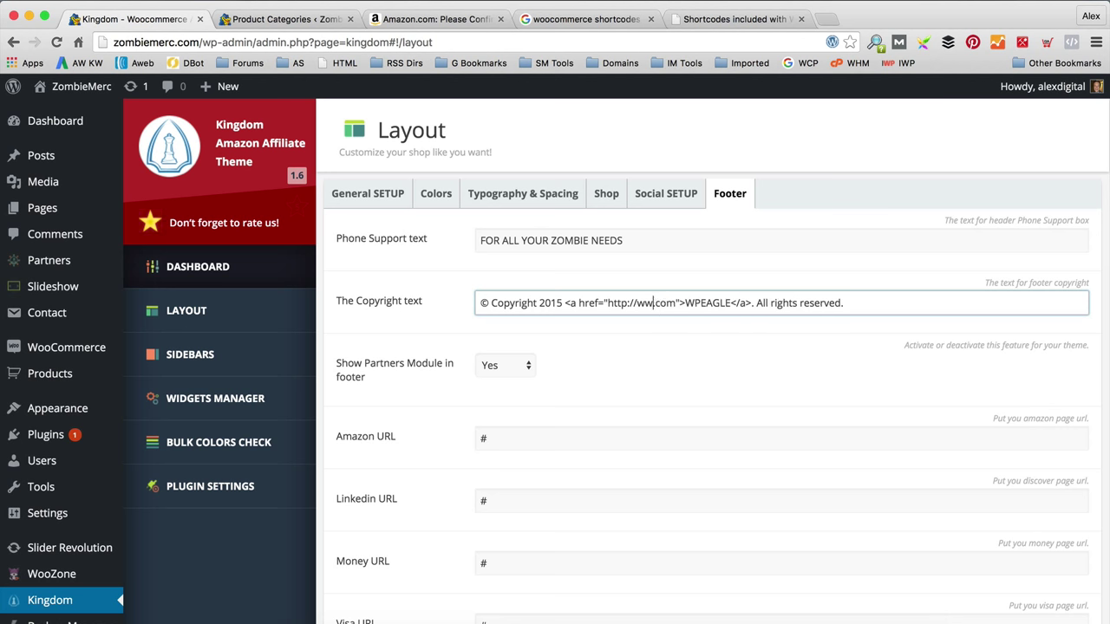
text(.WPEAGLE)
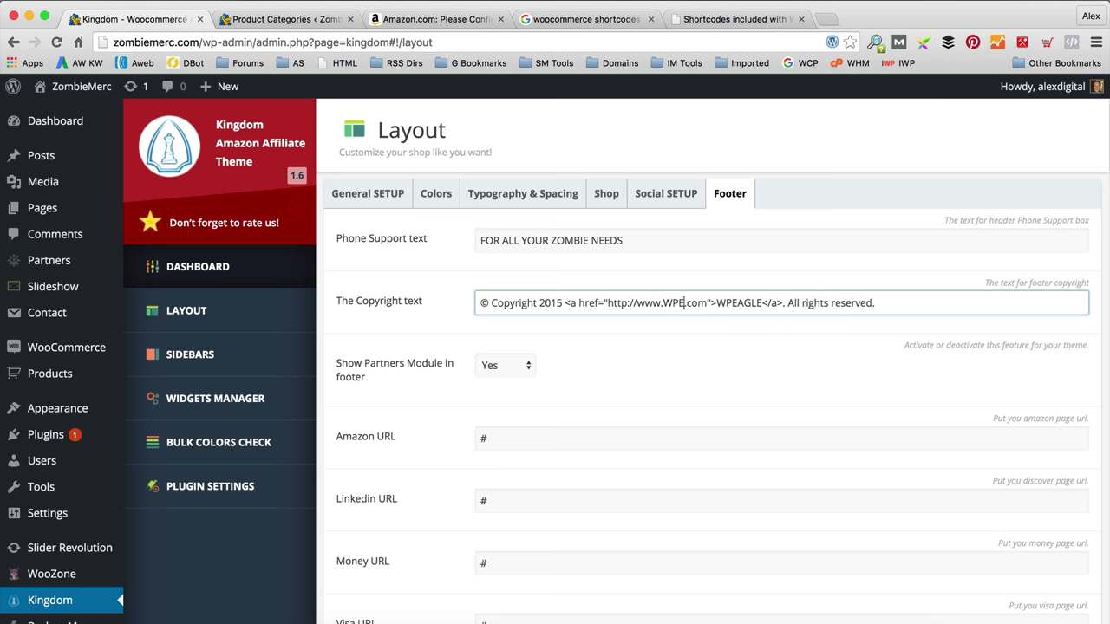
scroll(641, 314, down, 2)
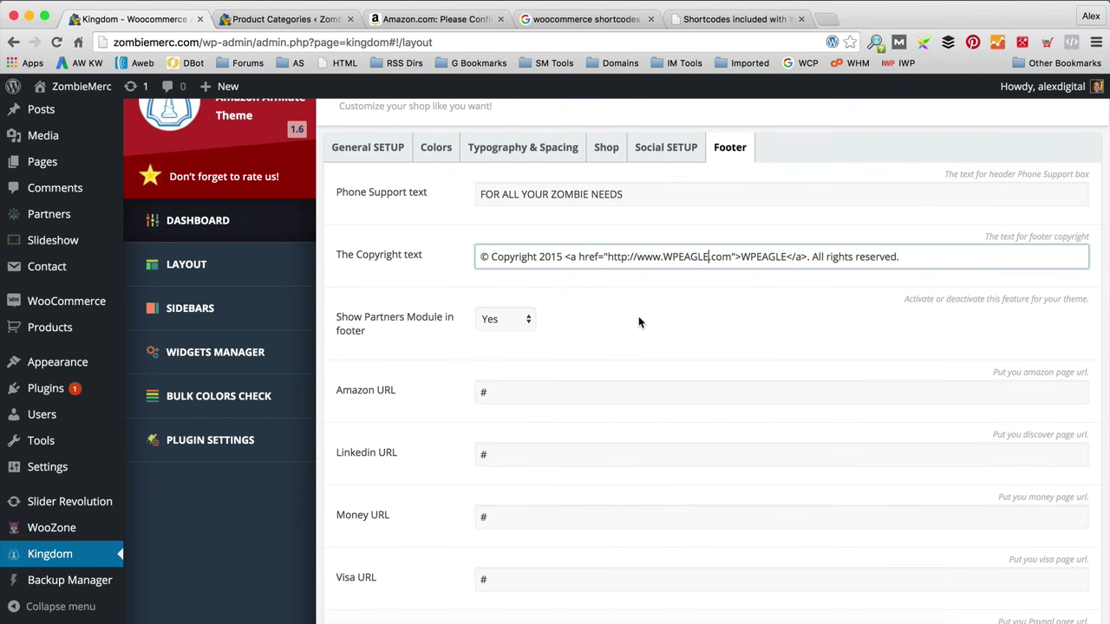
scroll(638, 321, down, 4)
scroll(639, 317, down, 5)
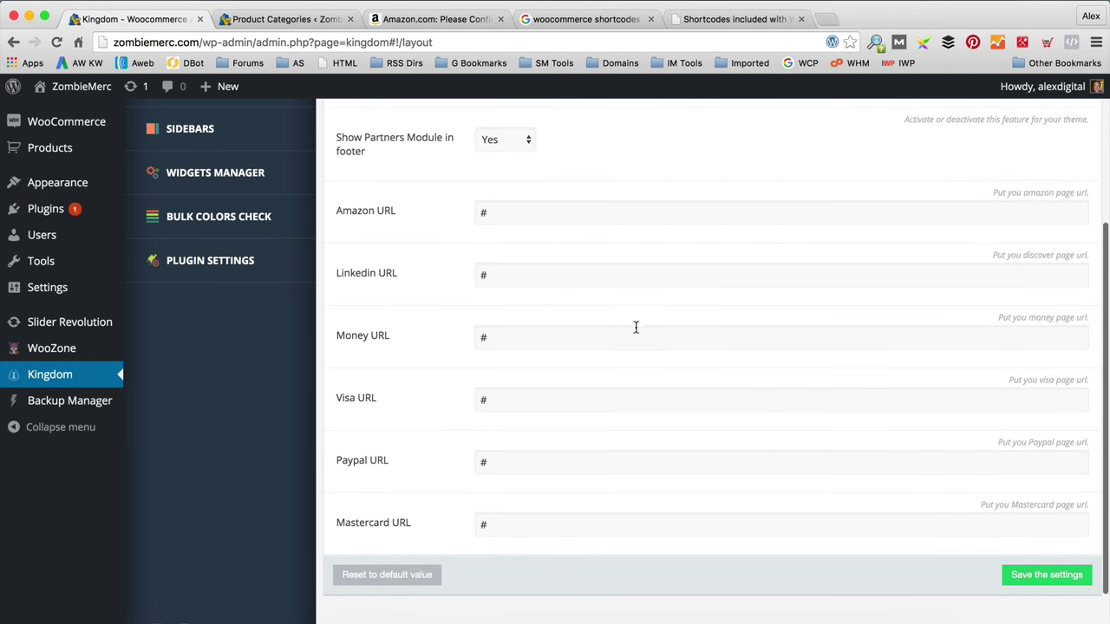
scroll(466, 289, up, 3)
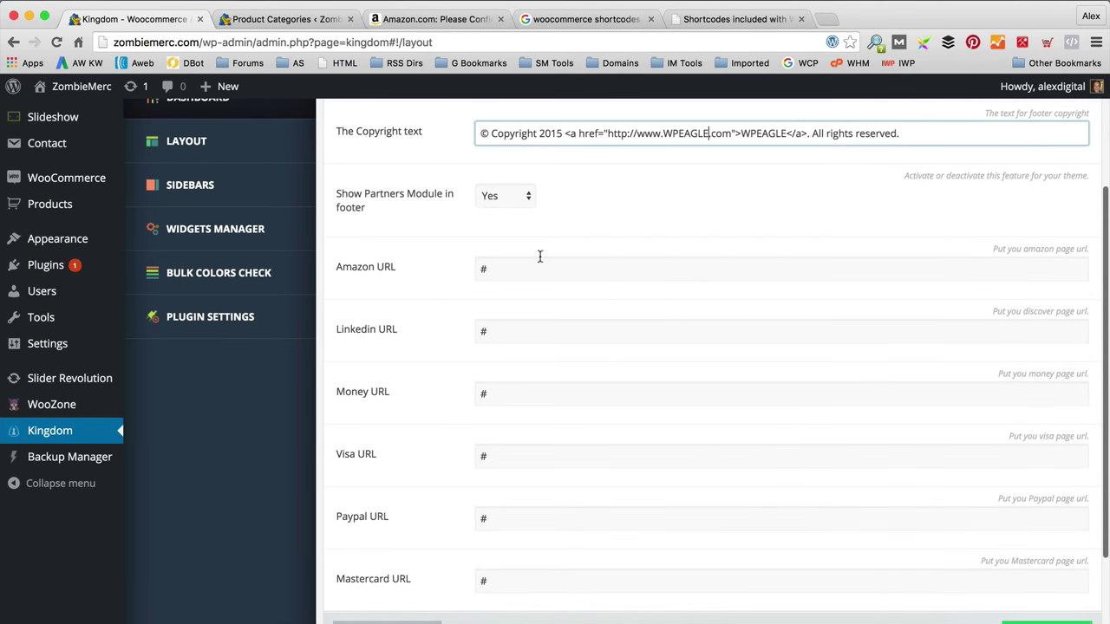
scroll(560, 361, down, 3)
click(1046, 570)
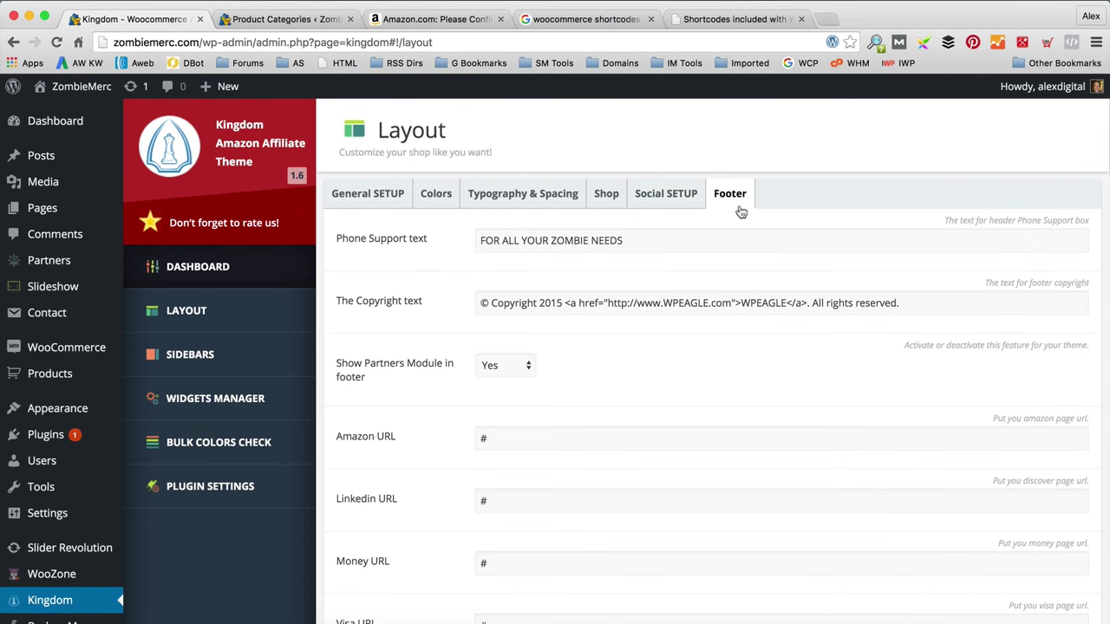
click(672, 206)
click(367, 239)
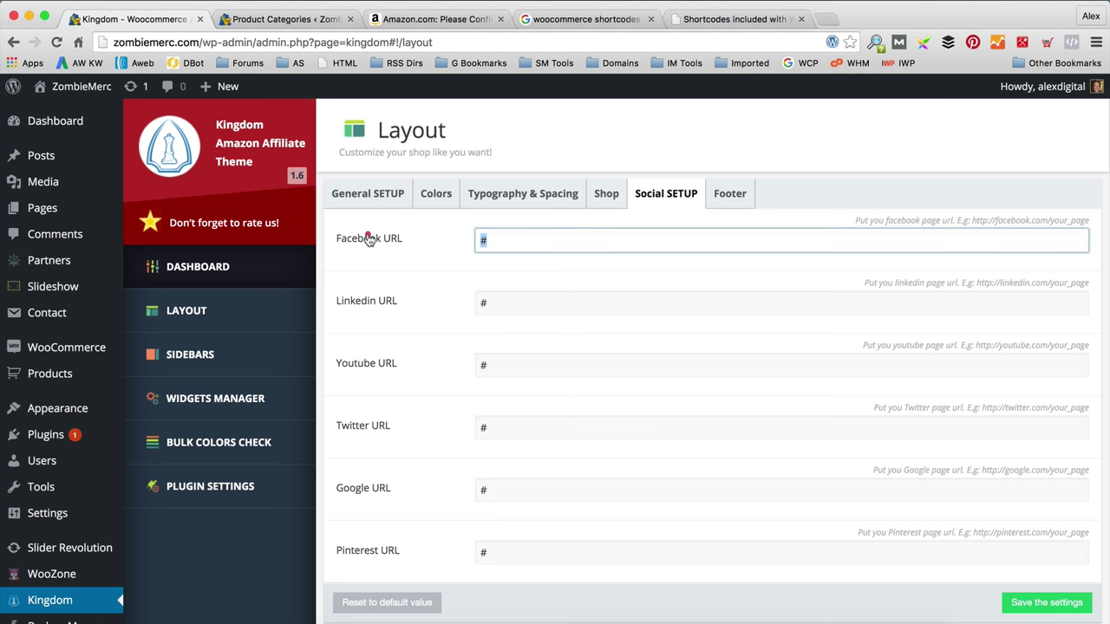
text(http://www.facebo)
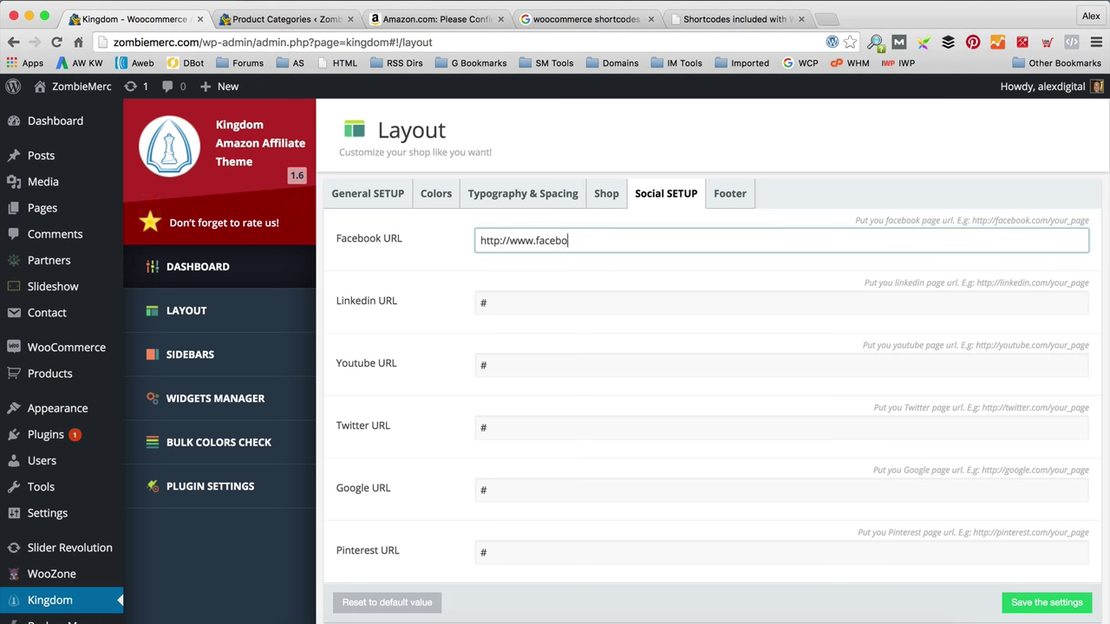
text(ok.com)
key(Tab)
click(632, 244)
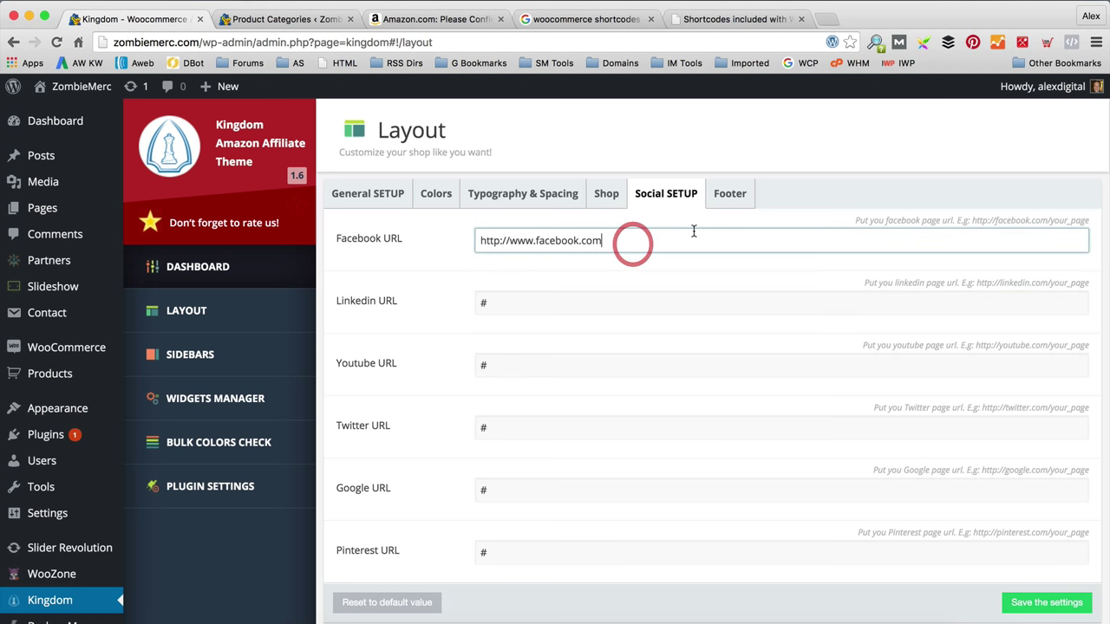
text(/zombiemer)
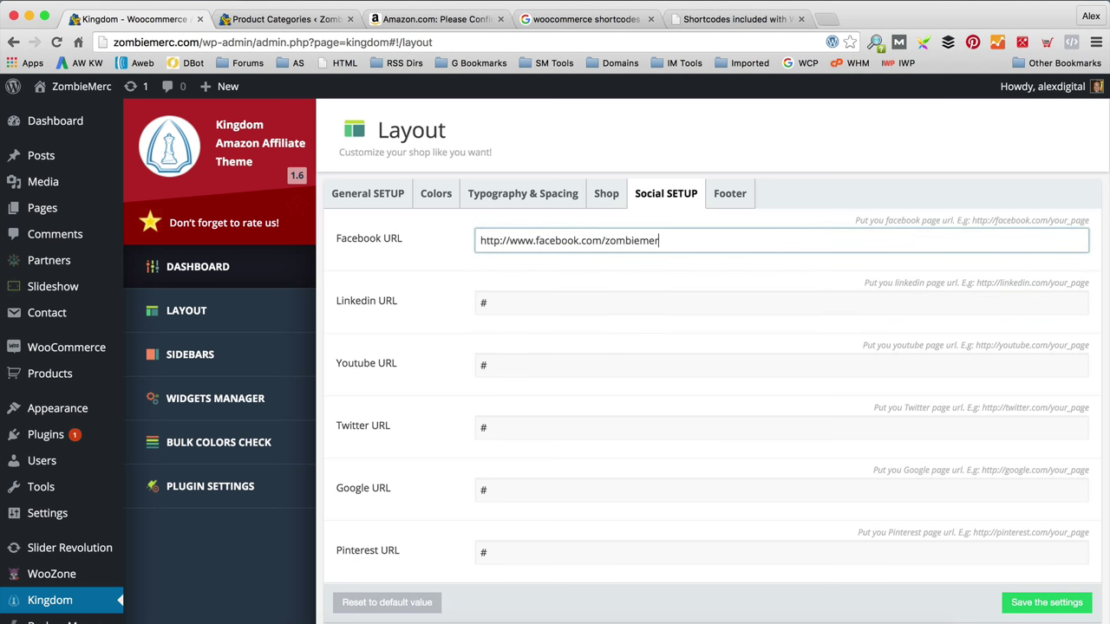
text(c)
key(Tab)
key(Tab)
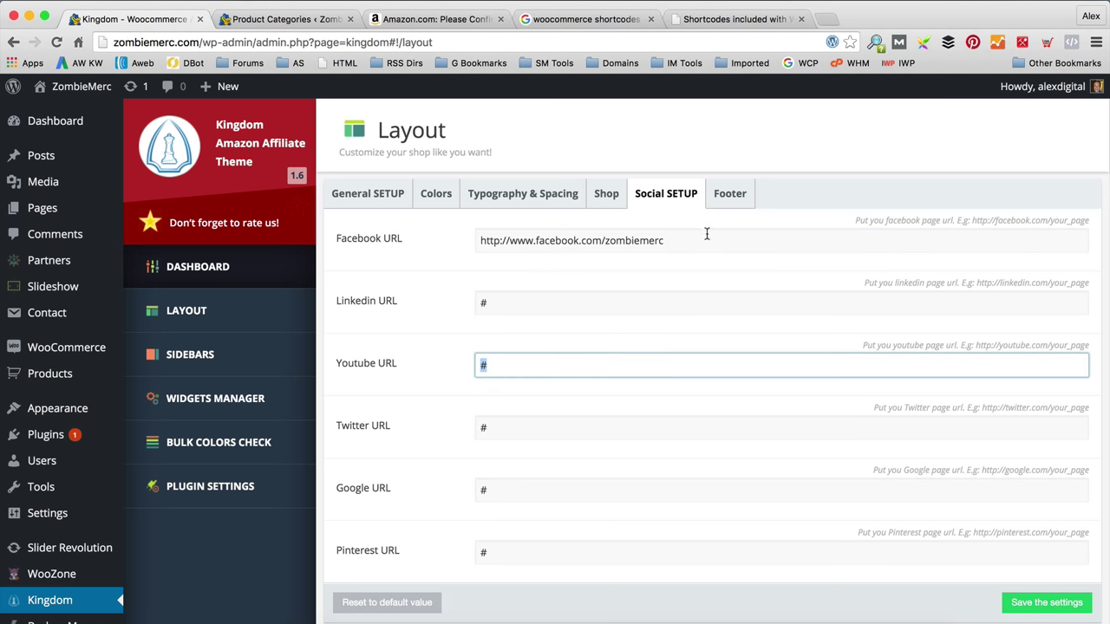
key(Tab)
text(htt)
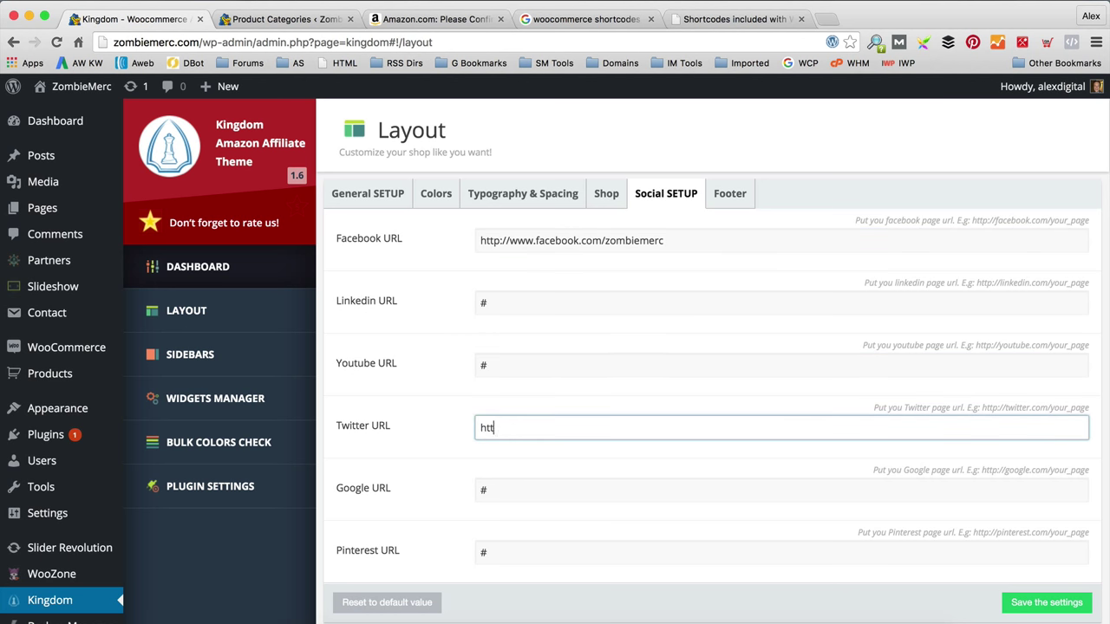
text(p://www.twitter.com)
key(Tab)
click(554, 359)
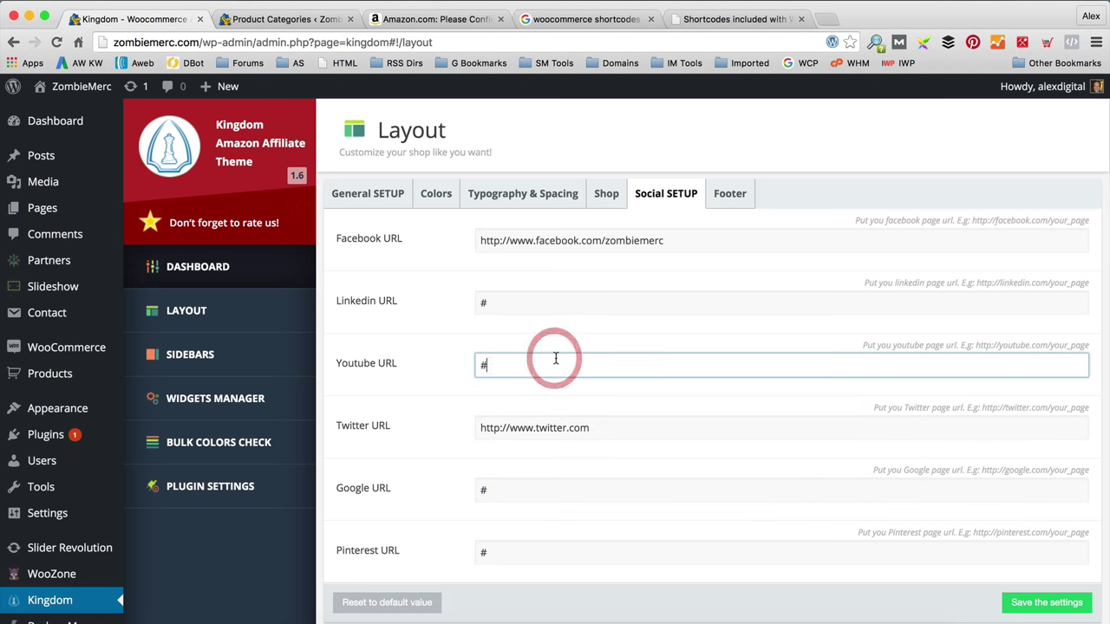
key(super+a)
text(http://www.y)
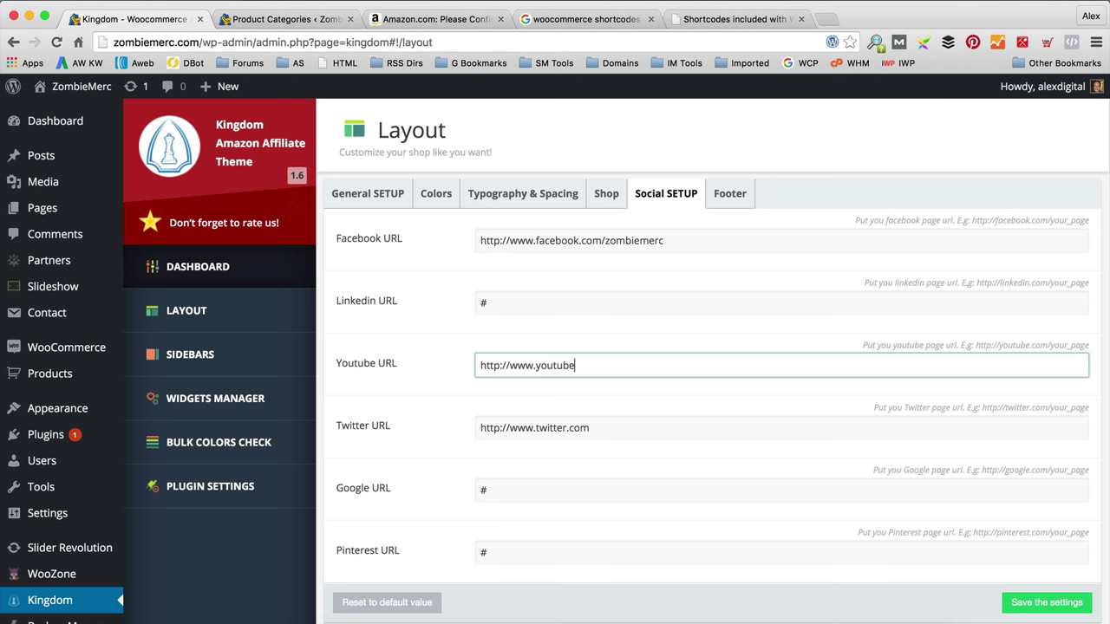
text(outube.com/WORDPR)
key(BackSpace)
key(BackSpace)
key(BackSpace)
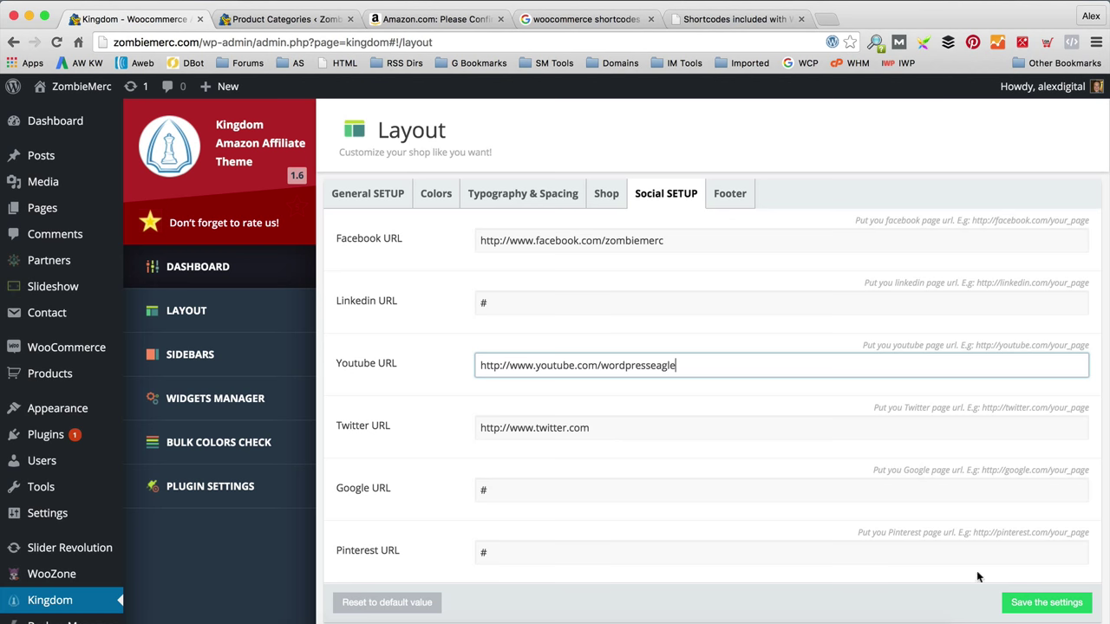
click(1019, 601)
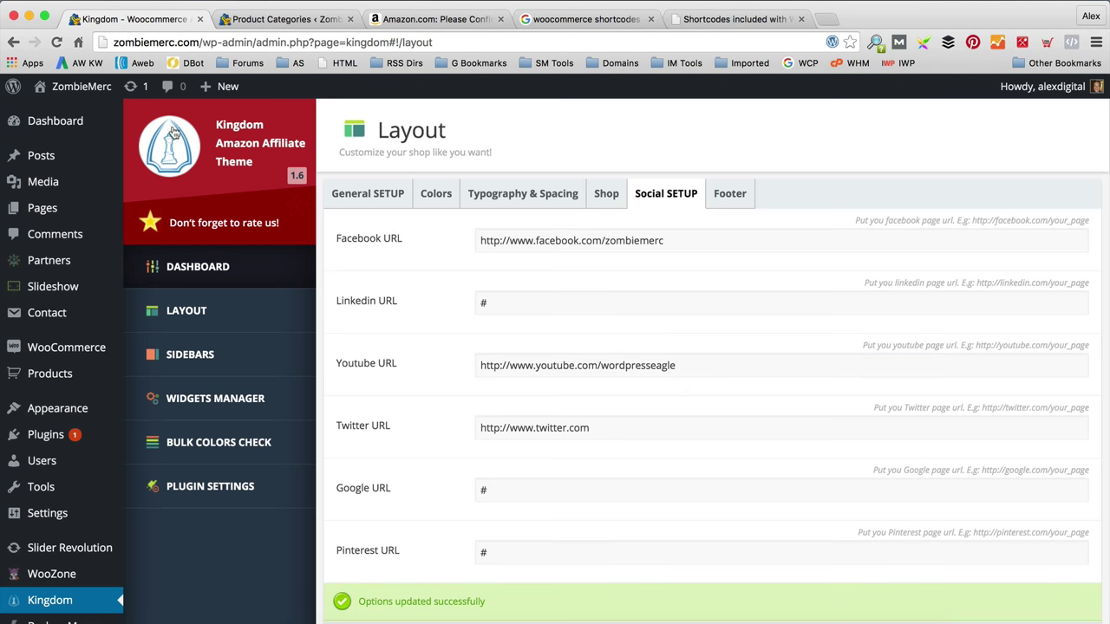
mouse_move(82, 90)
click(92, 114)
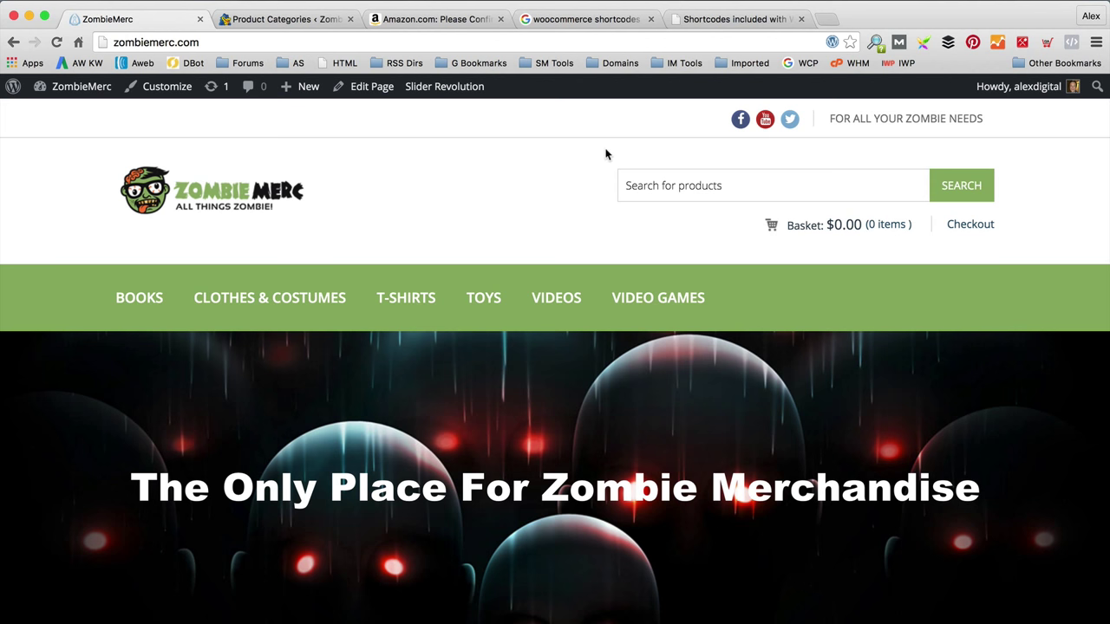
Step: Scroll the ZombieMerc homepage from the header down to the Zombie Books row and footer widgets
scroll(605, 155, down, 15)
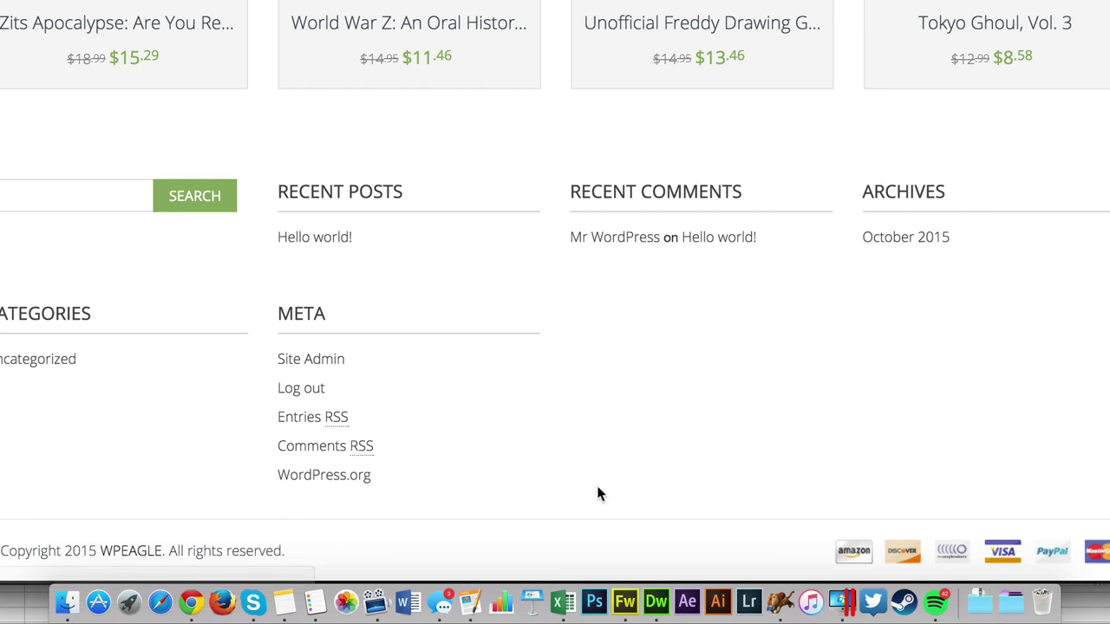
scroll(598, 493, up, 1)
scroll(599, 493, up, 10)
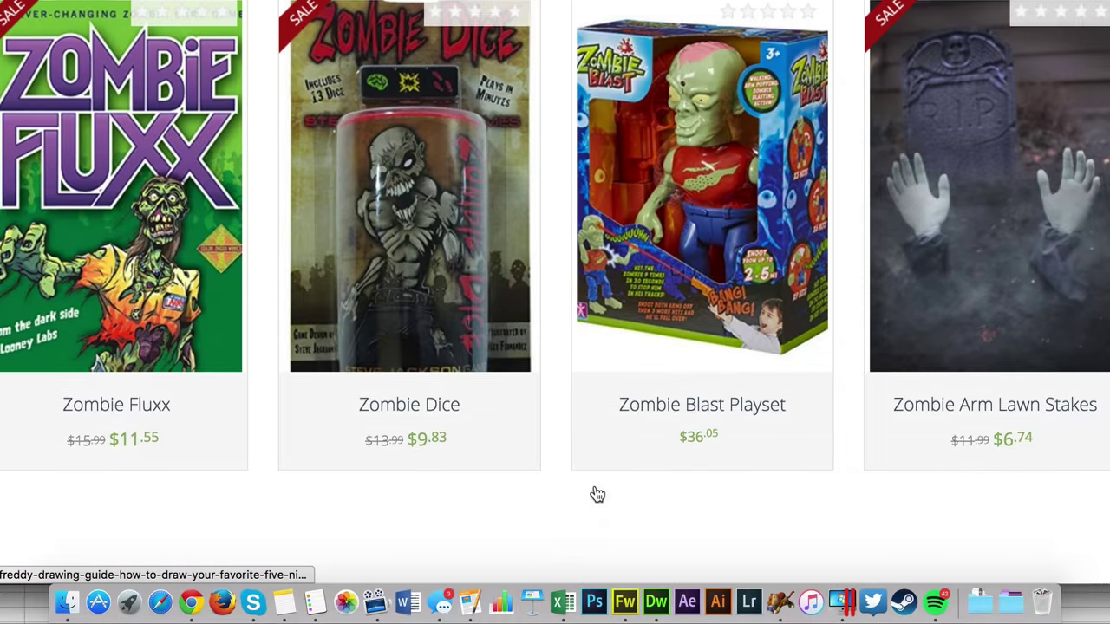
scroll(586, 577, down, 10)
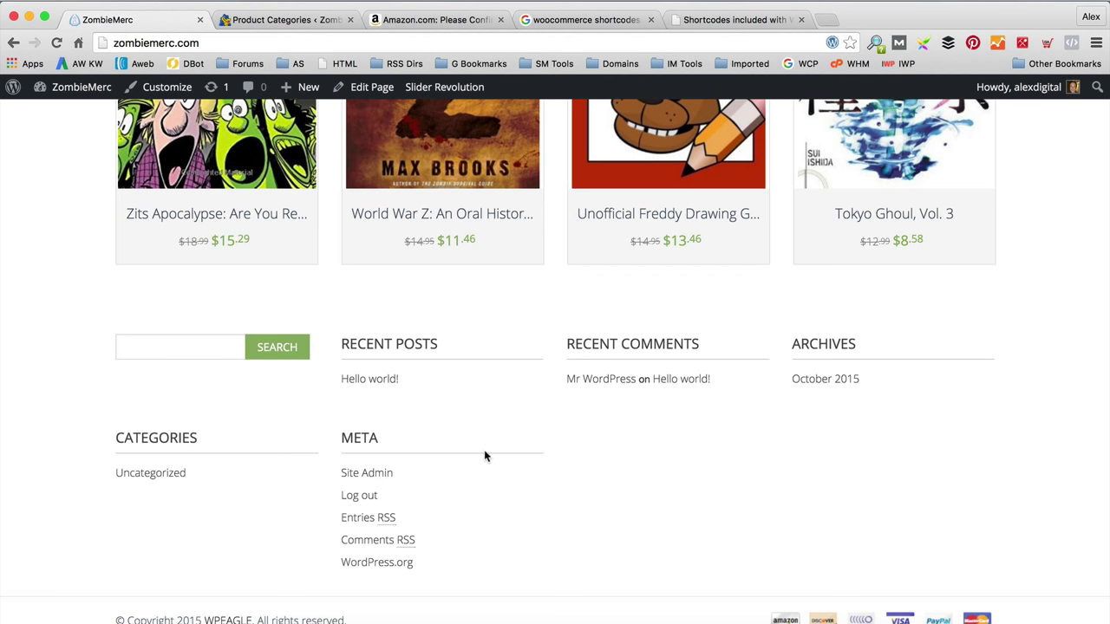
Step: Delete Search, Recent Posts, Recent Comments, Archives, Categories and Meta from Footer Content
mouse_move(78, 87)
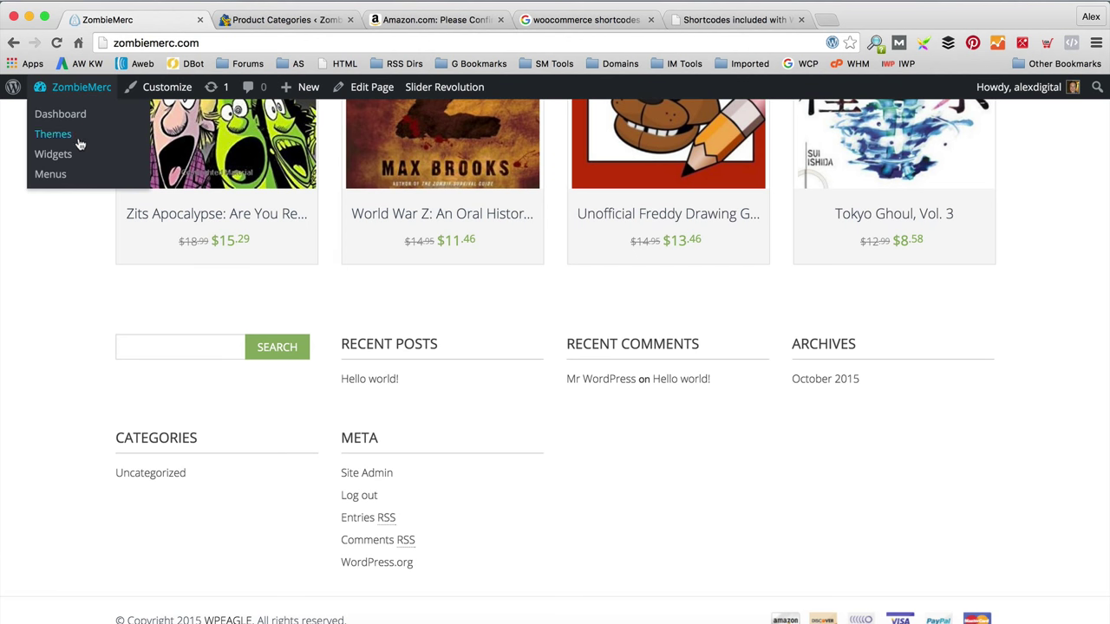
click(54, 153)
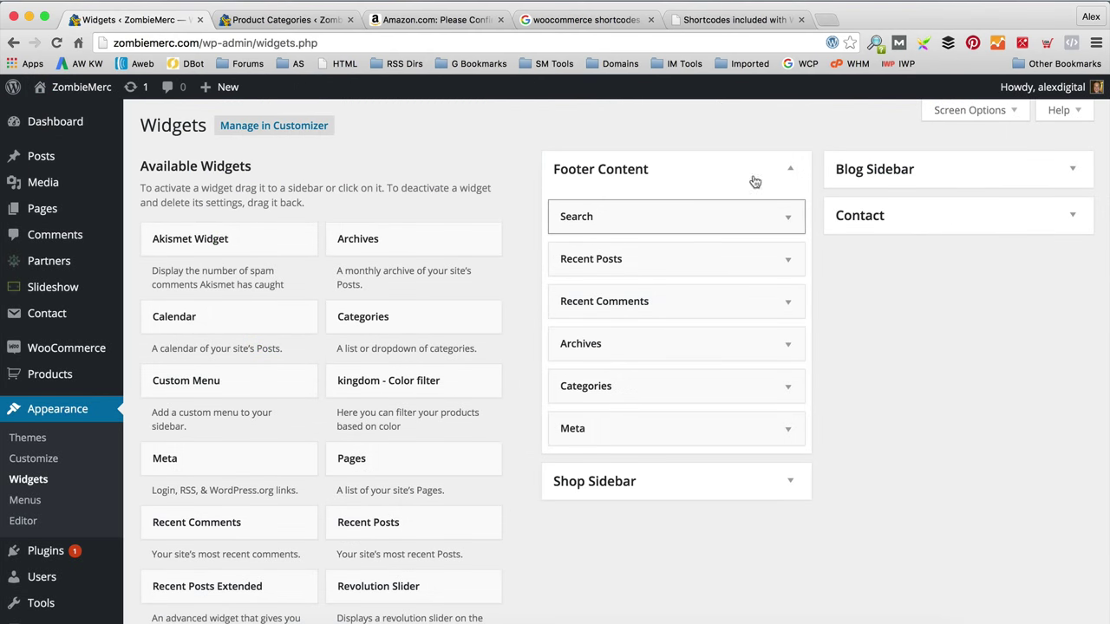
click(761, 223)
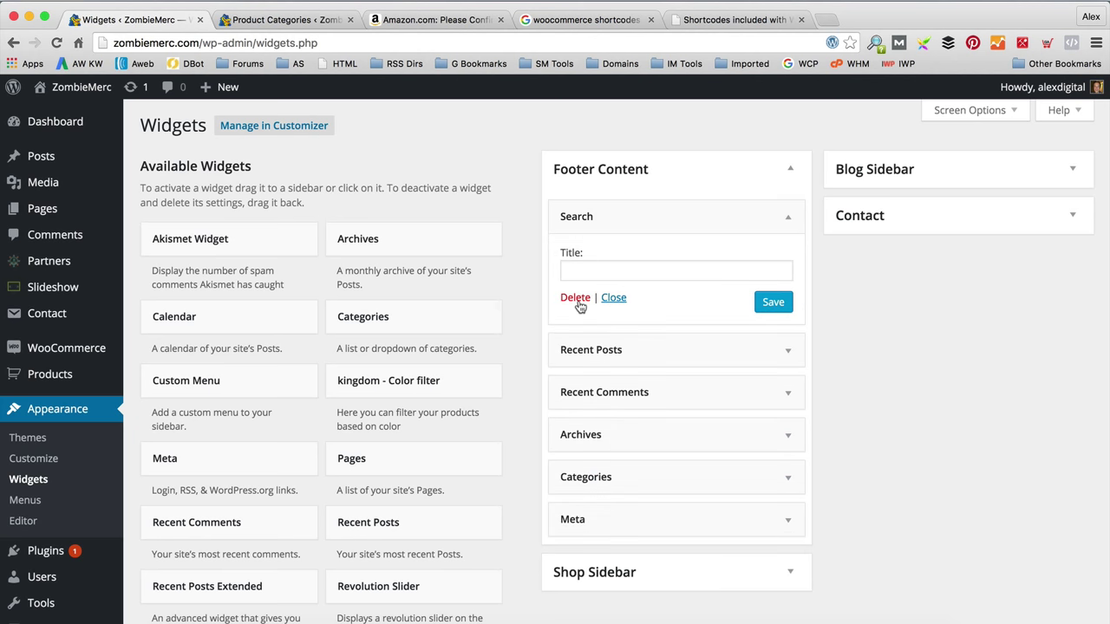
click(583, 303)
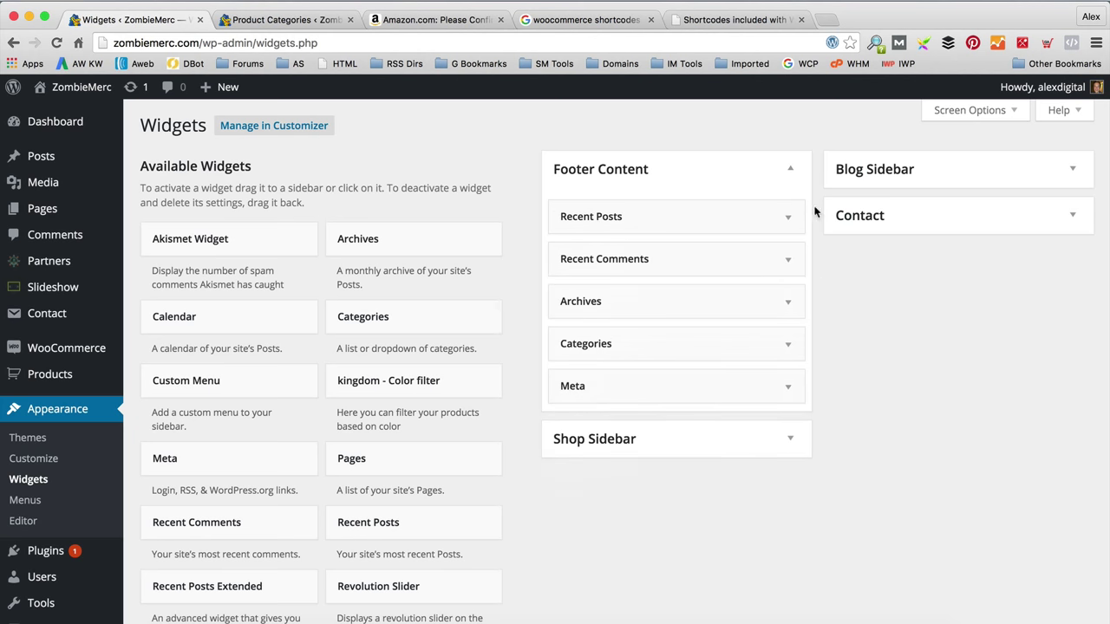
click(786, 216)
click(574, 355)
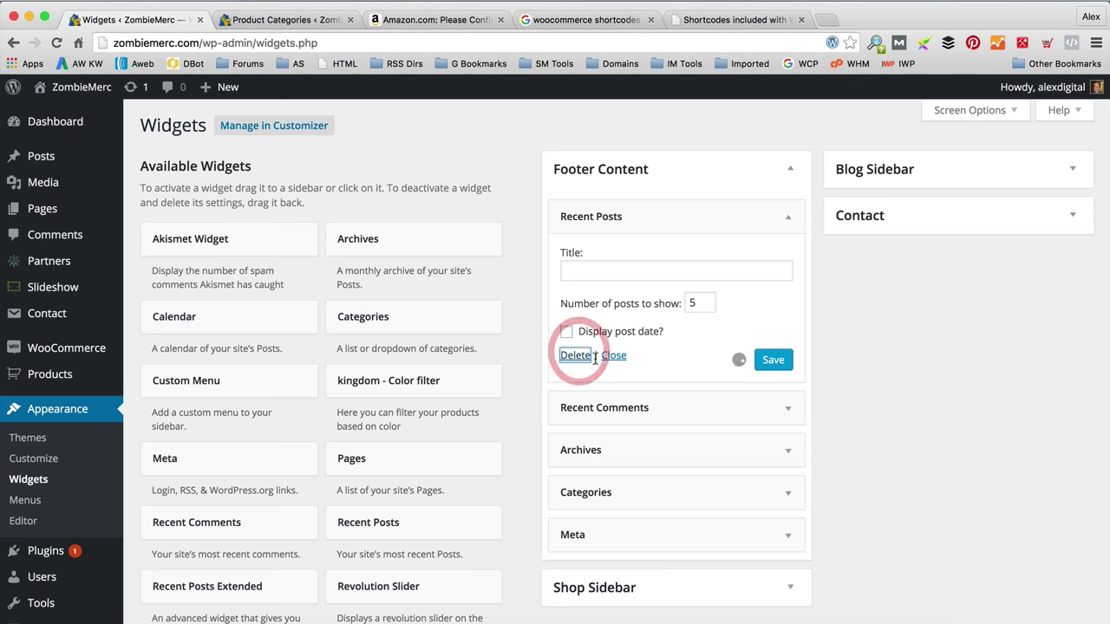
click(785, 217)
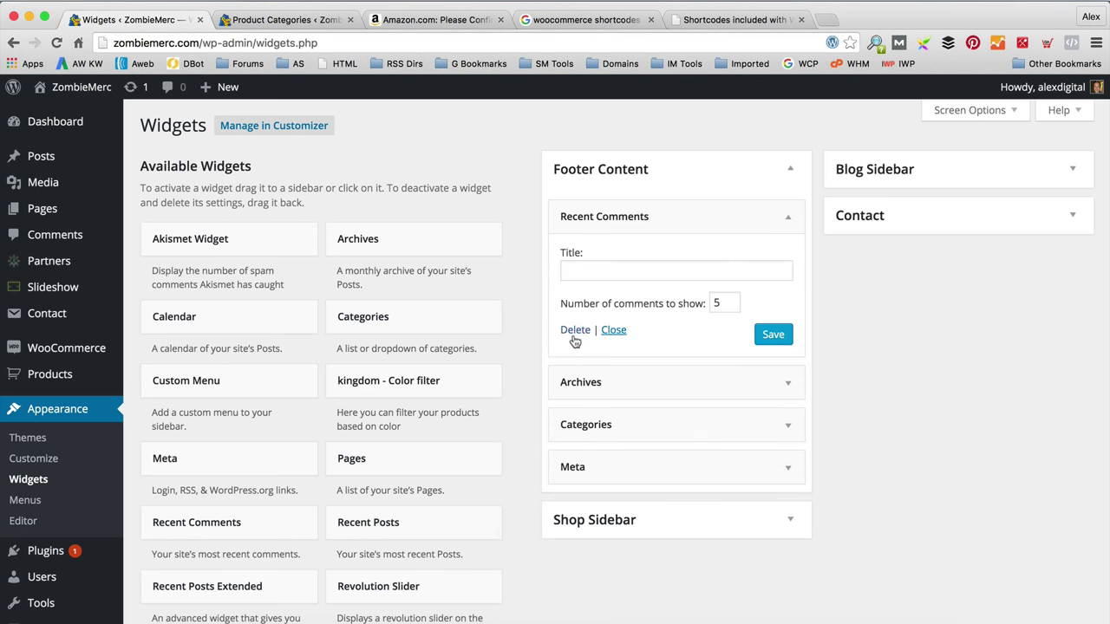
click(574, 334)
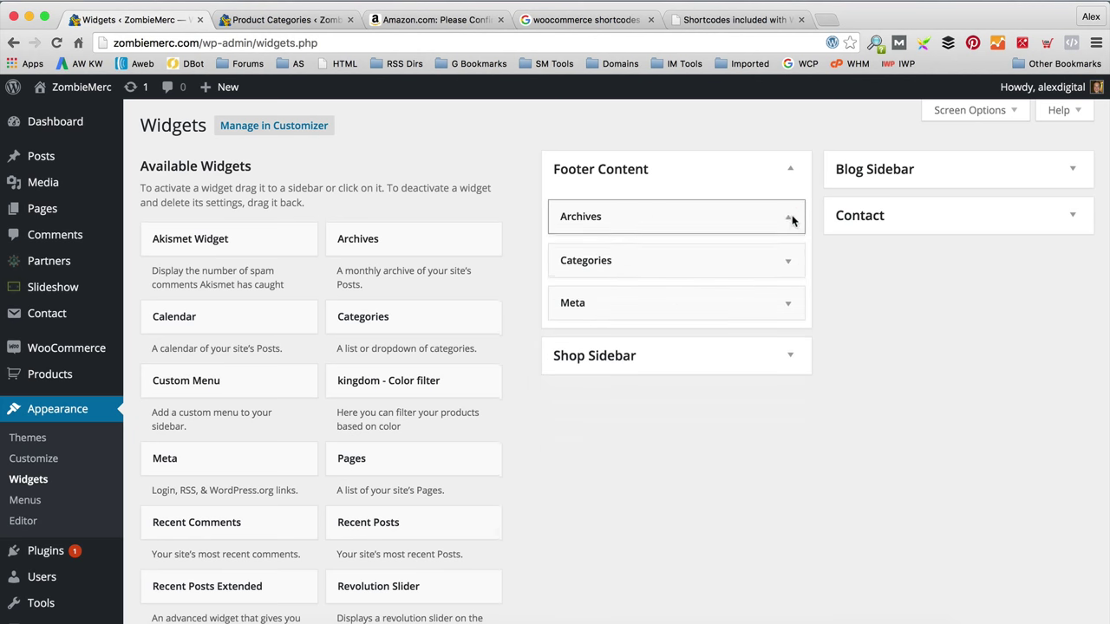
click(789, 217)
click(579, 341)
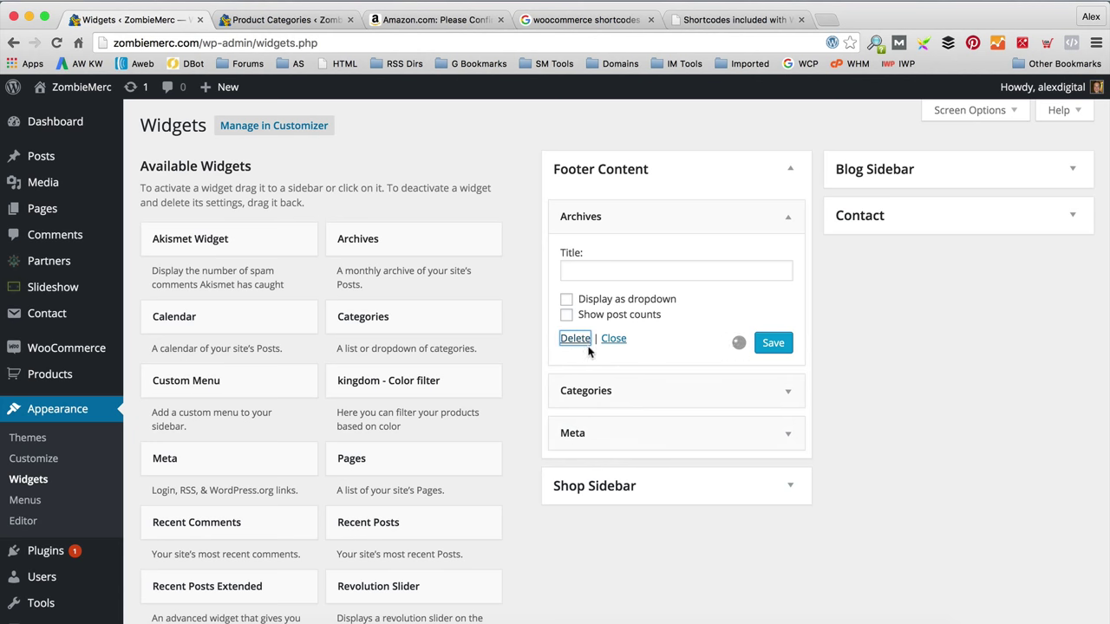
click(785, 217)
click(579, 356)
click(786, 217)
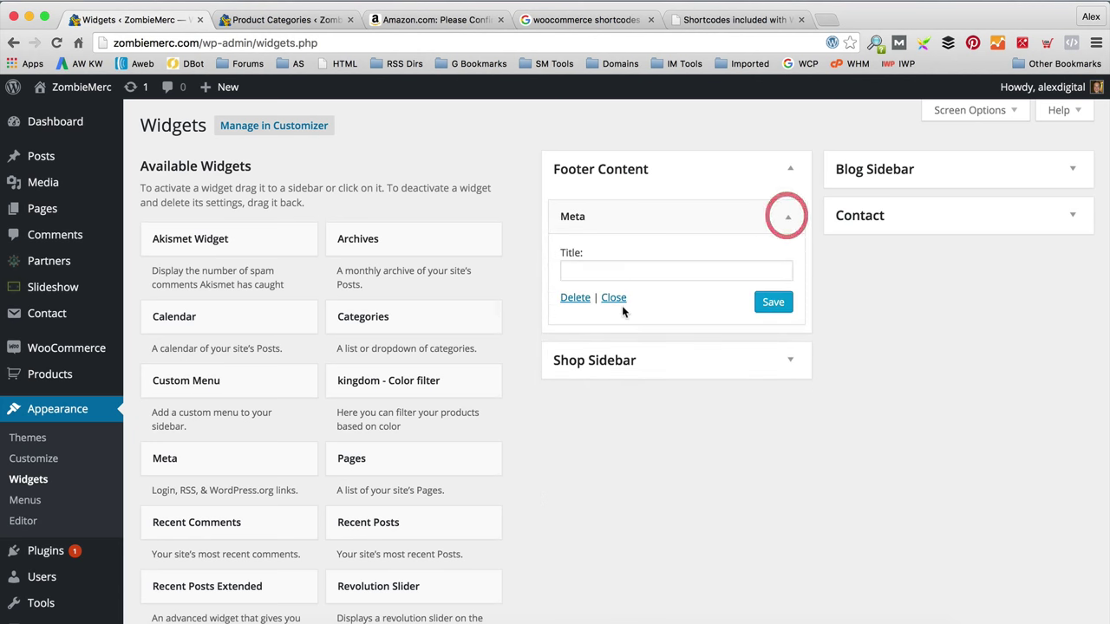
click(579, 299)
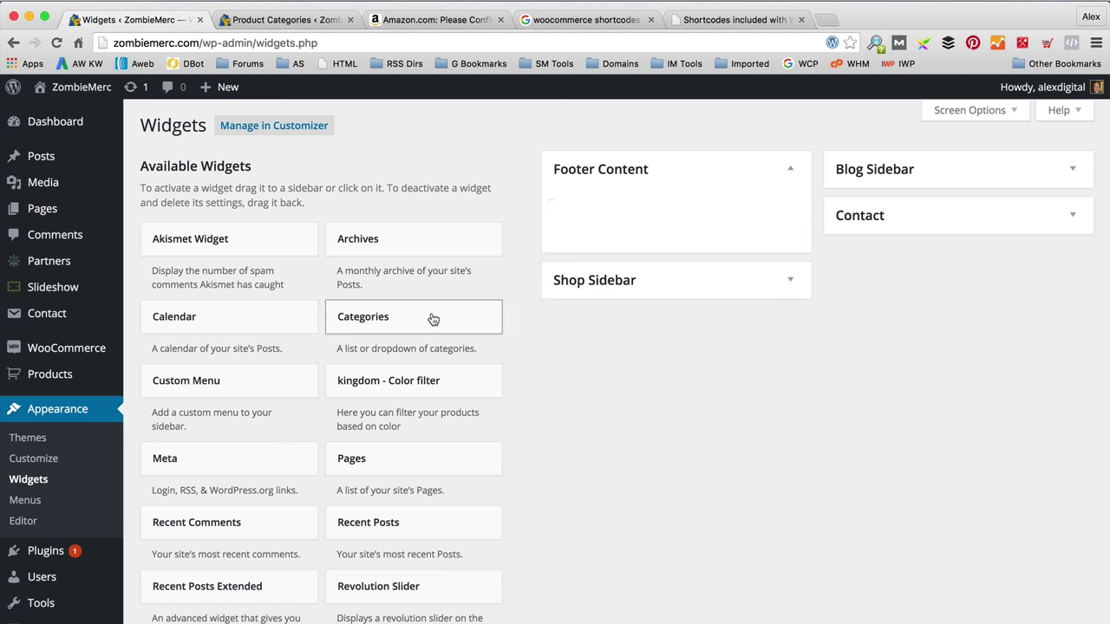
Step: Drag a Text widget into Footer Content
scroll(434, 320, down, 5)
scroll(416, 260, down, 2)
scroll(417, 278, up, 1)
drag(416, 290, 661, 164)
Step: Title the Text widget 'About ZombieMerc'
click(582, 273)
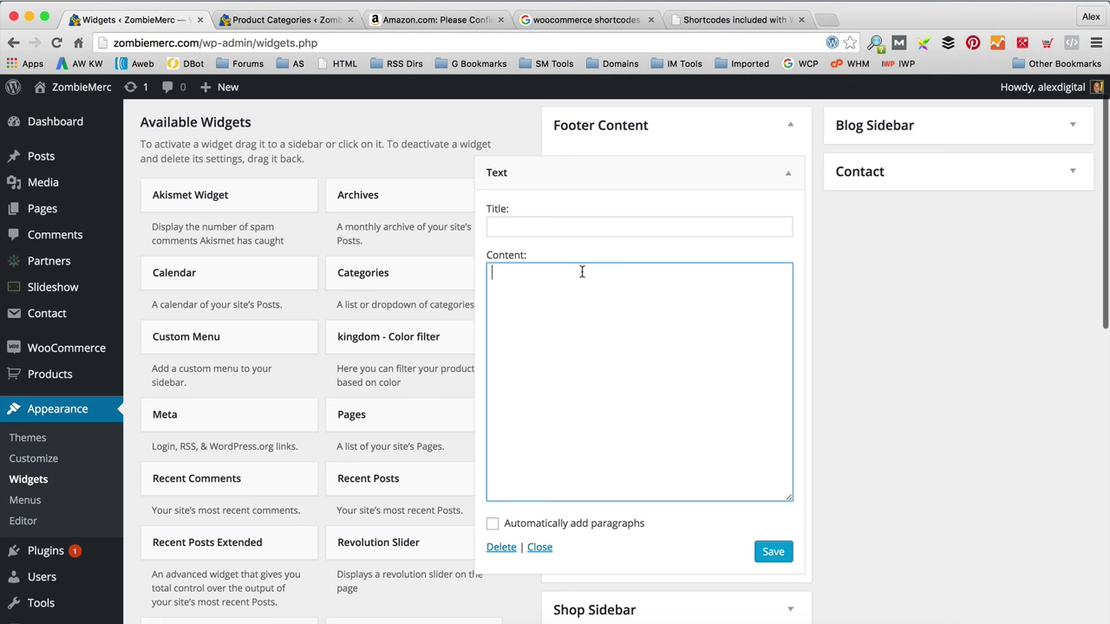
click(580, 229)
text(Wlecom)
key(BackSpace)
key(BackSpace)
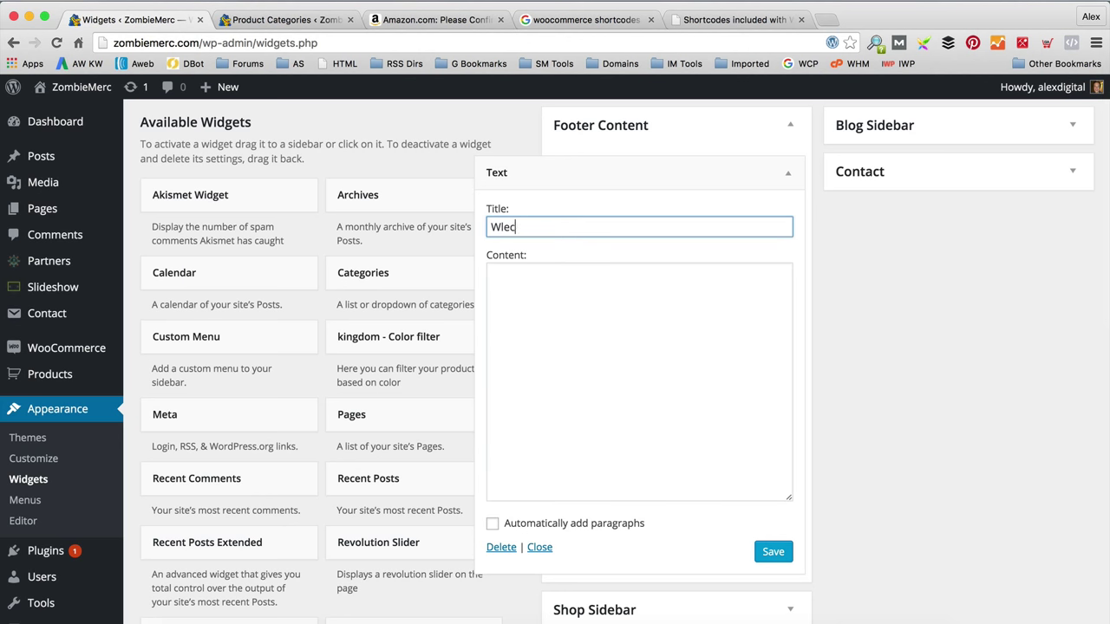
text(com)
key(BackSpace)
key(BackSpace)
key(BackSpace)
key(BackSpace)
key(BackSpace)
Step: Write the body describing ZombieMerc as an Amazon associate site for zombie products, save, and collapse it
click(492, 272)
text(Hifshifhs)
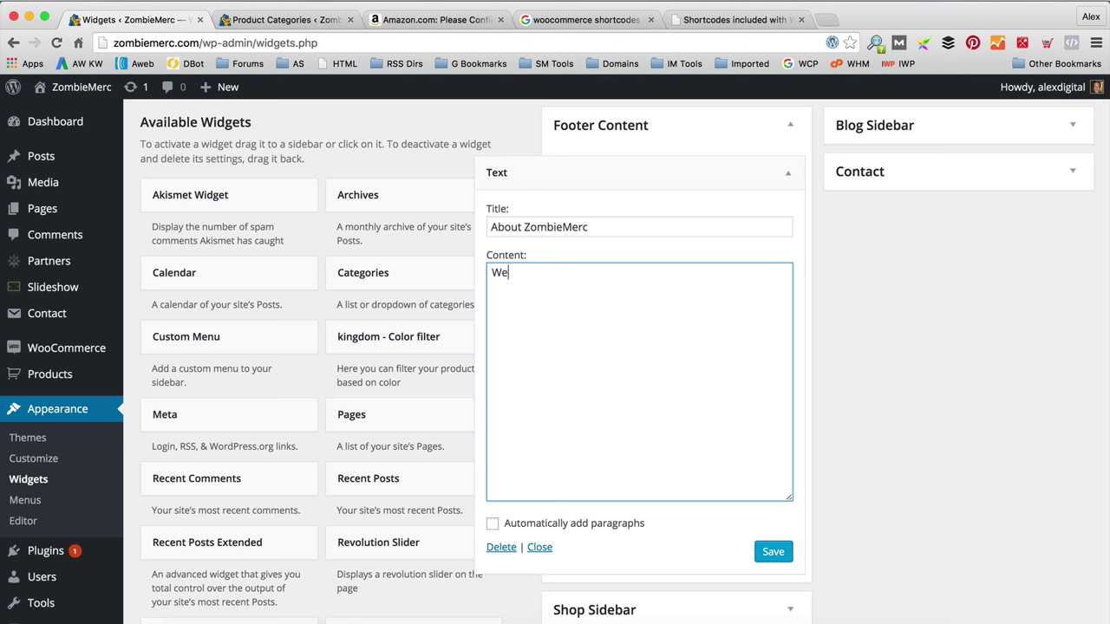
text(We're and a)
text(mzaon)
key(BackSpace)
key(BackSpace)
key(BackSpace)
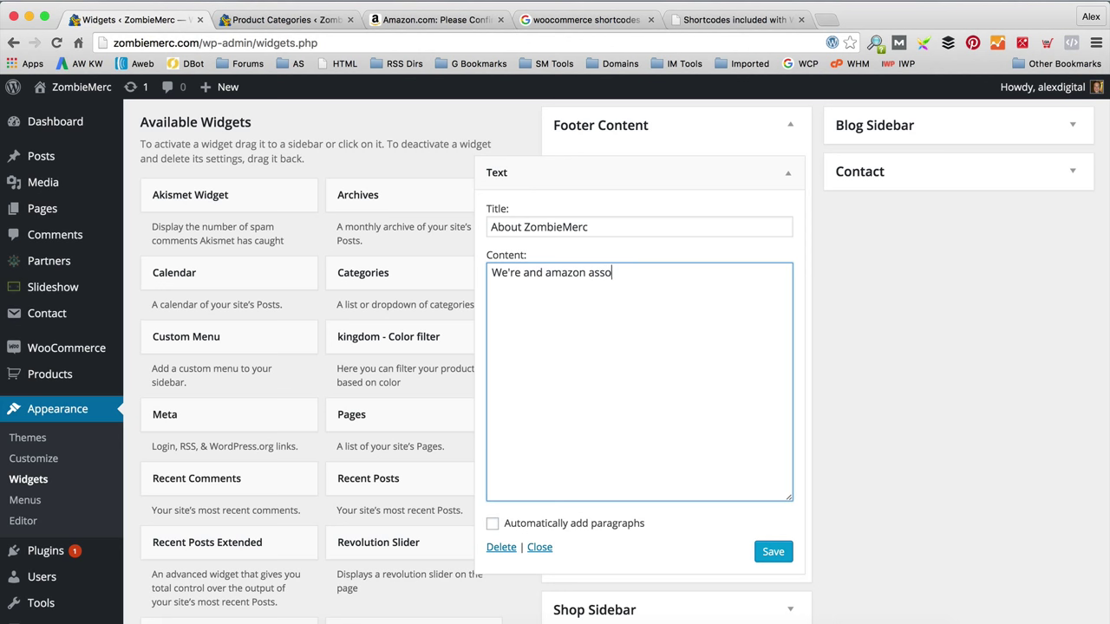
text(wered website that brings you the best zo)
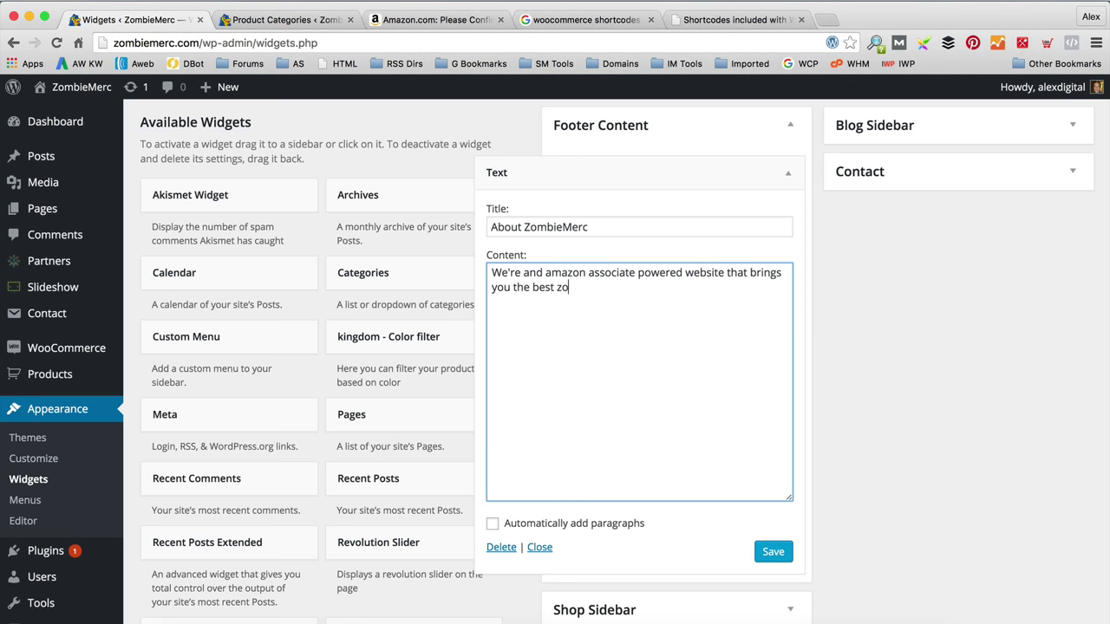
text(ducts from across Amazon.)
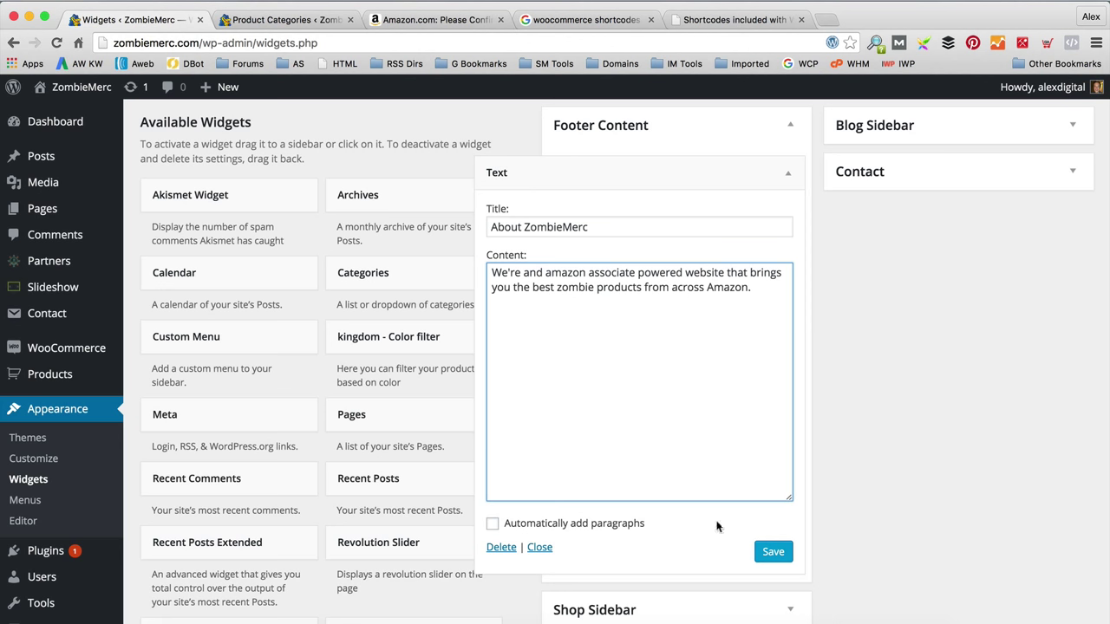
click(775, 555)
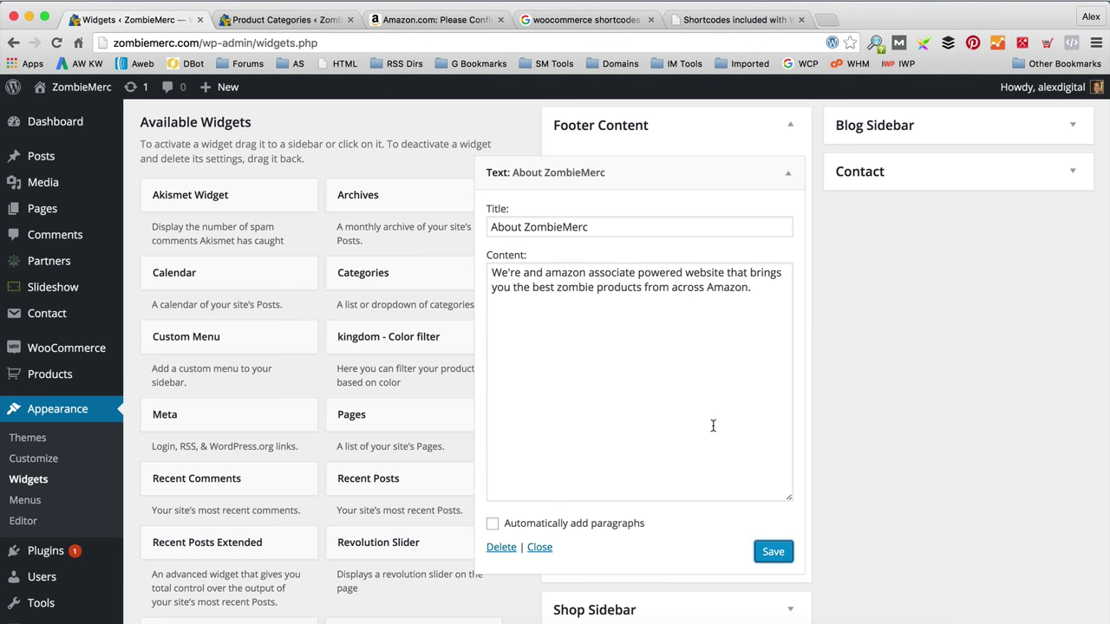
scroll(714, 424, down, 1)
scroll(714, 425, up, 2)
click(791, 218)
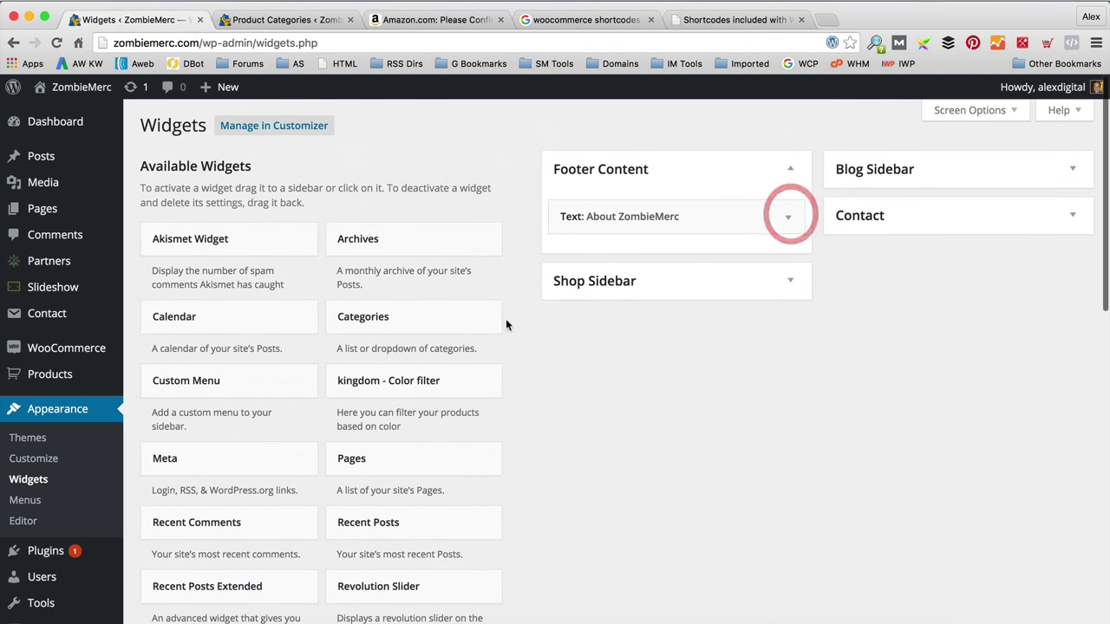
Step: Add a Product Categories widget to Footer Content titled 'Zombie Products' and save it
scroll(408, 344, down, 10)
scroll(409, 342, up, 3)
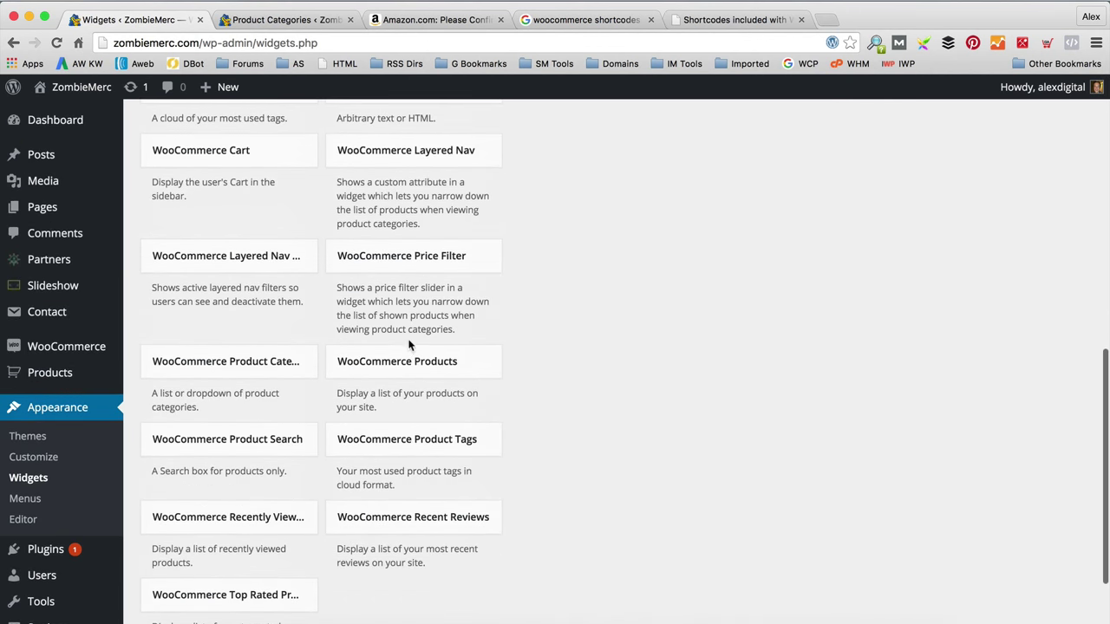
scroll(550, 387, up, 2)
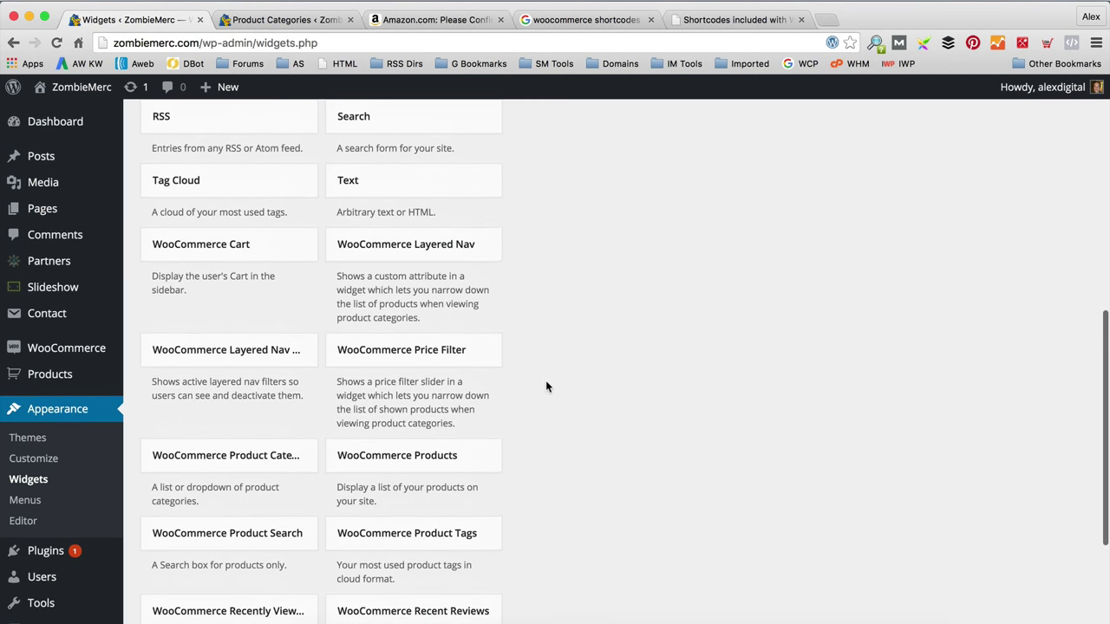
drag(255, 466, 671, 300)
scroll(731, 335, up, 3)
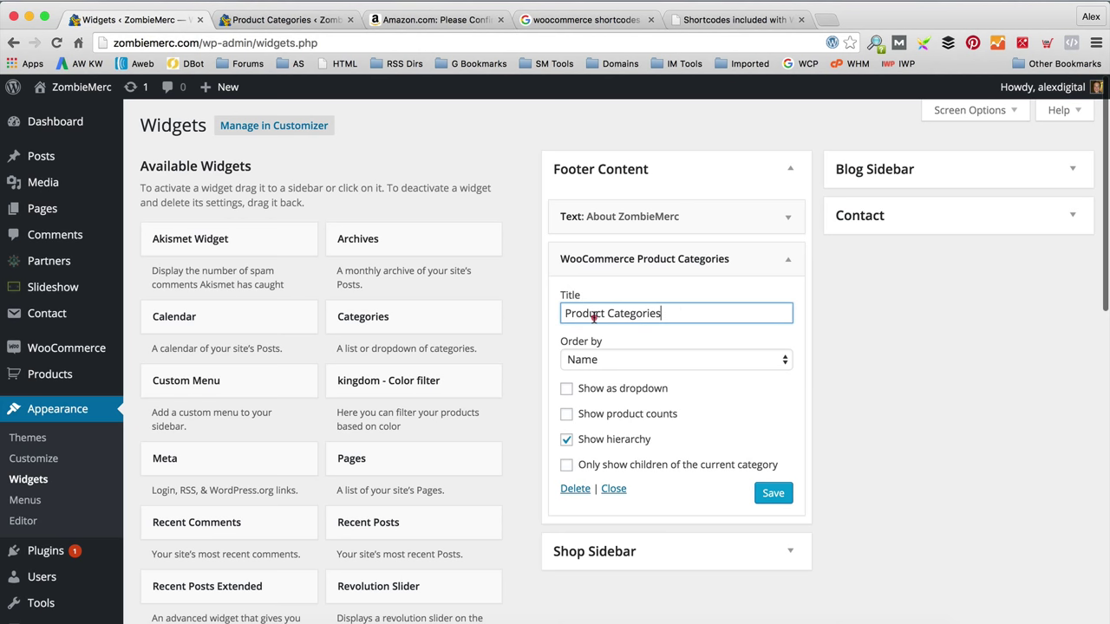
key(super+a)
text(Zom)
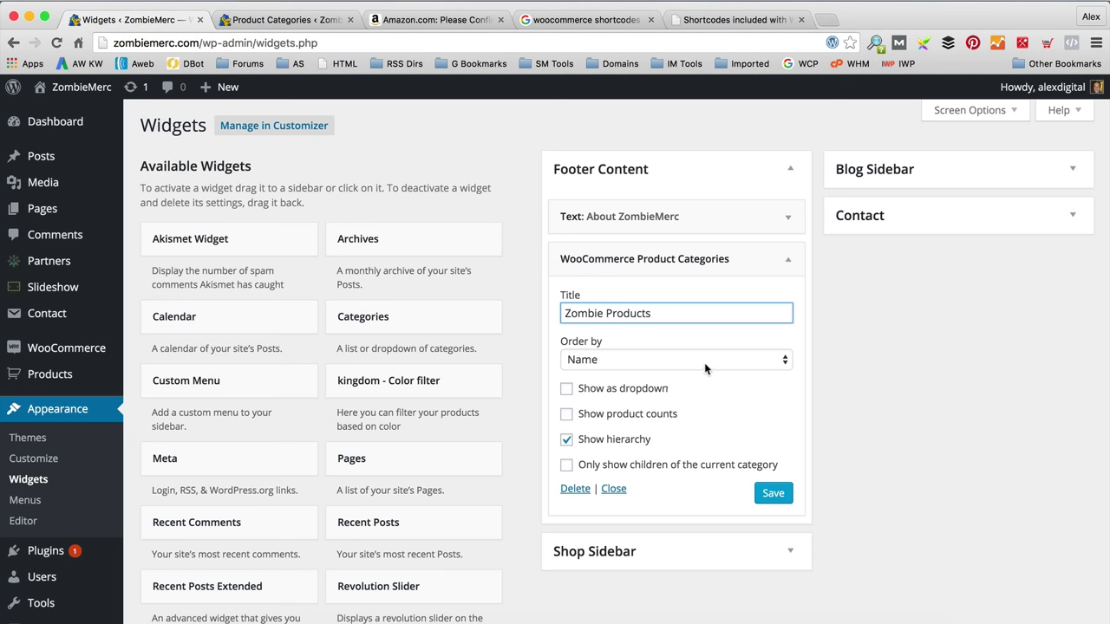
click(773, 494)
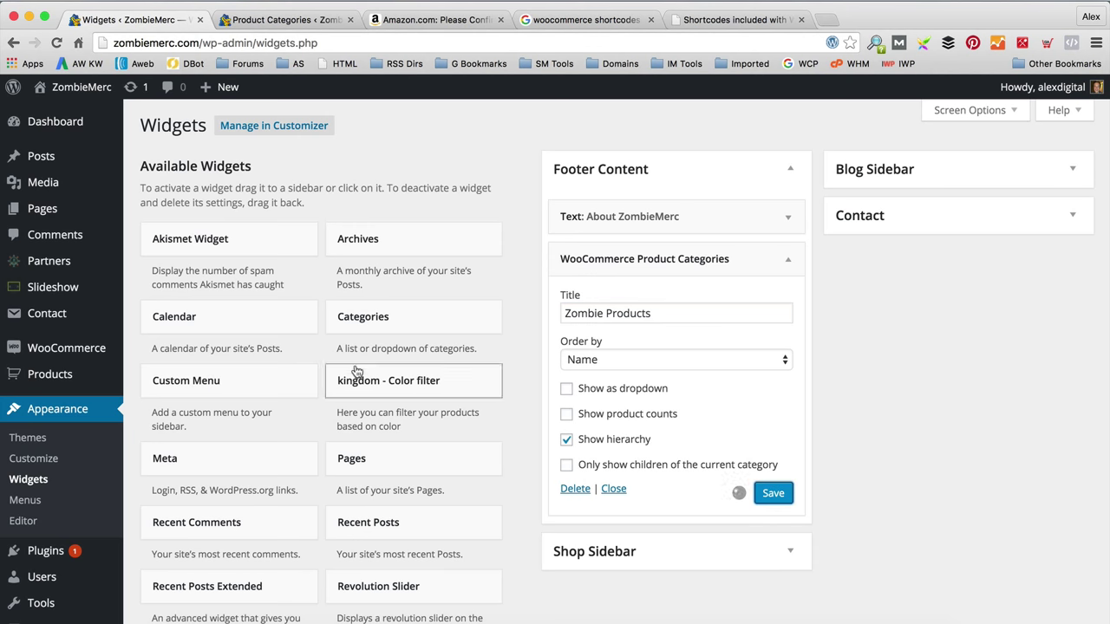
Step: Add a Top Rated Products widget below Zombie Products, save it, and collapse it
scroll(347, 382, down, 8)
scroll(355, 370, down, 5)
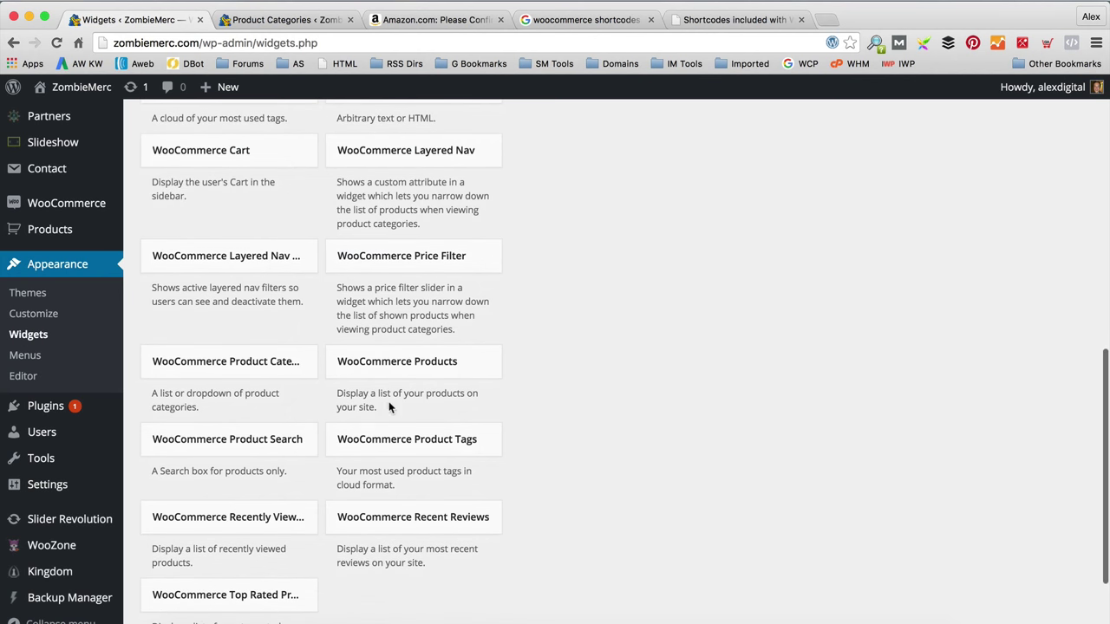
scroll(358, 508, up, 1)
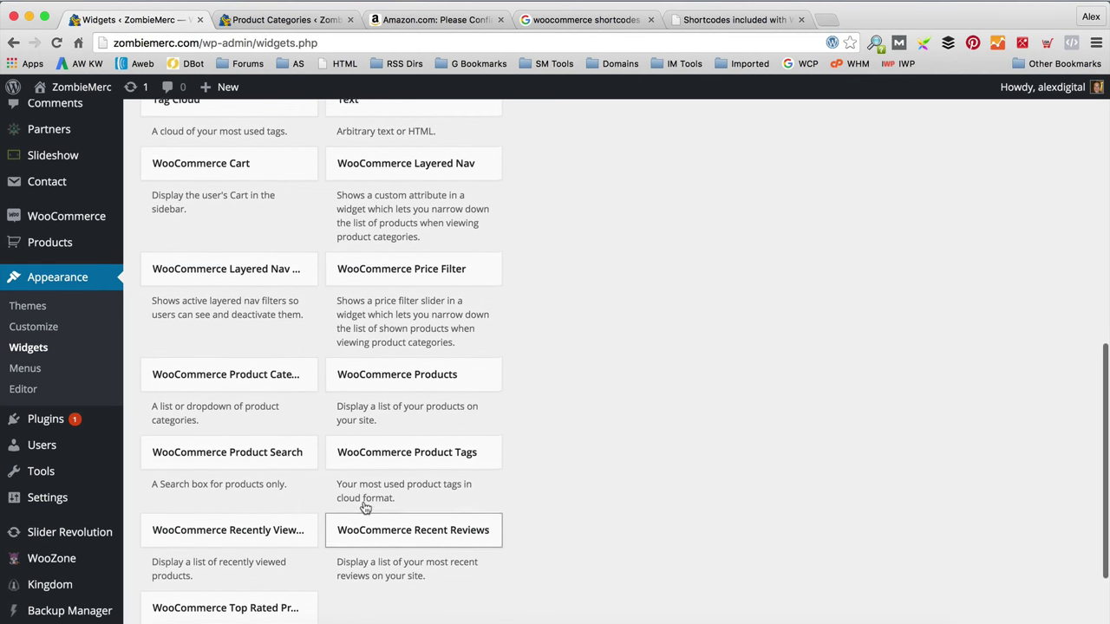
scroll(342, 492, up, 2)
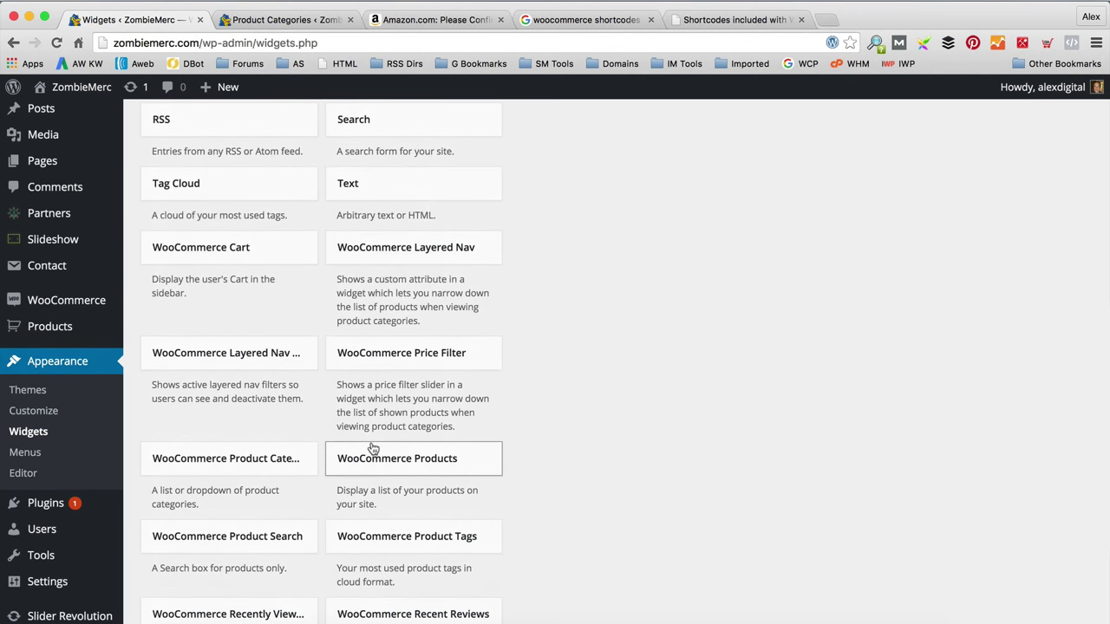
scroll(347, 482, down, 3)
scroll(373, 448, down, 1)
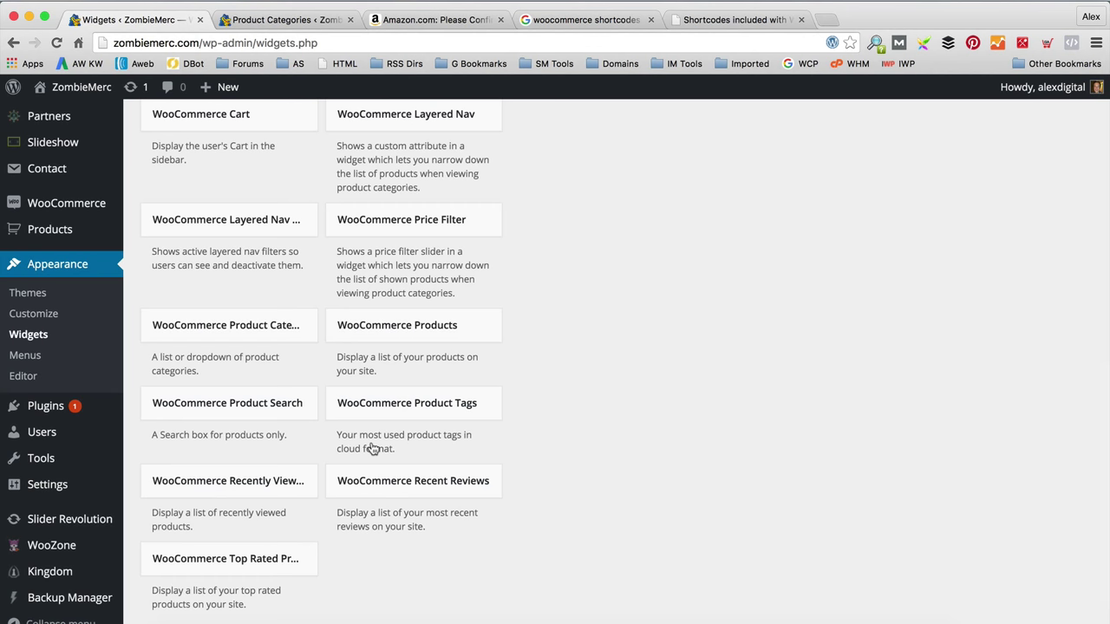
drag(243, 559, 656, 312)
click(772, 443)
click(788, 313)
Step: Re-save the Zombie Products widget and view the live storefront footer
scroll(301, 322, down, 2)
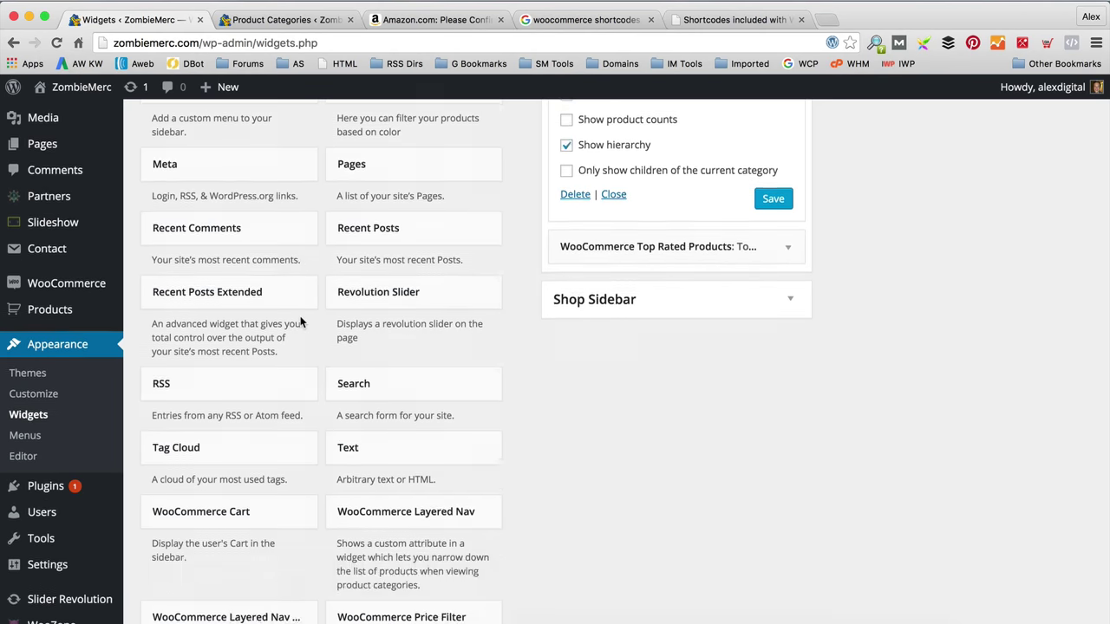
scroll(301, 322, down, 10)
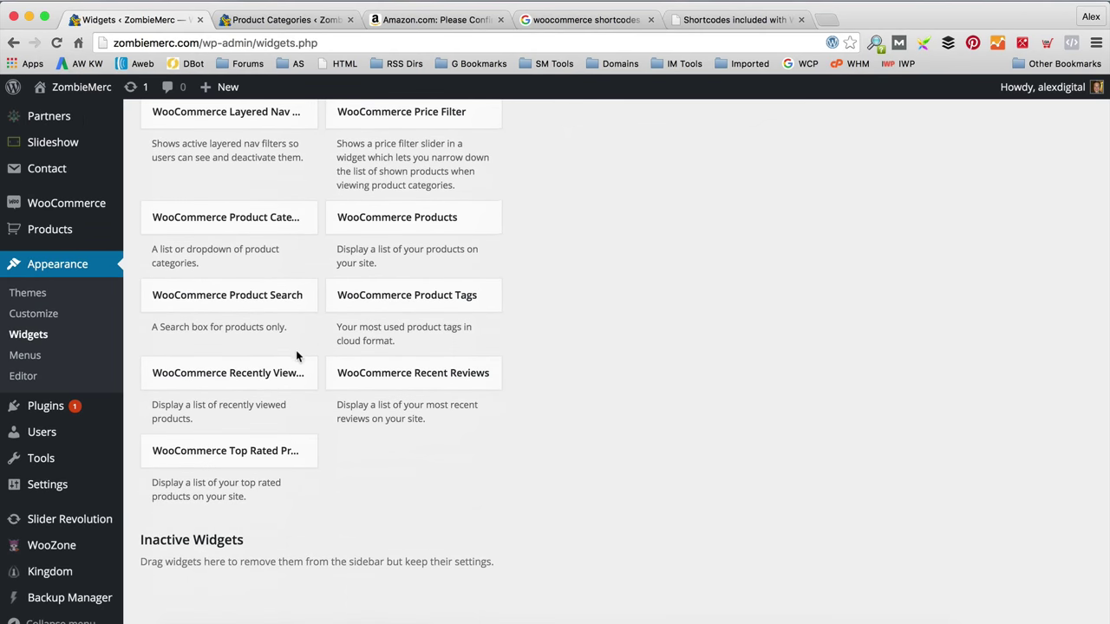
scroll(295, 356, up, 10)
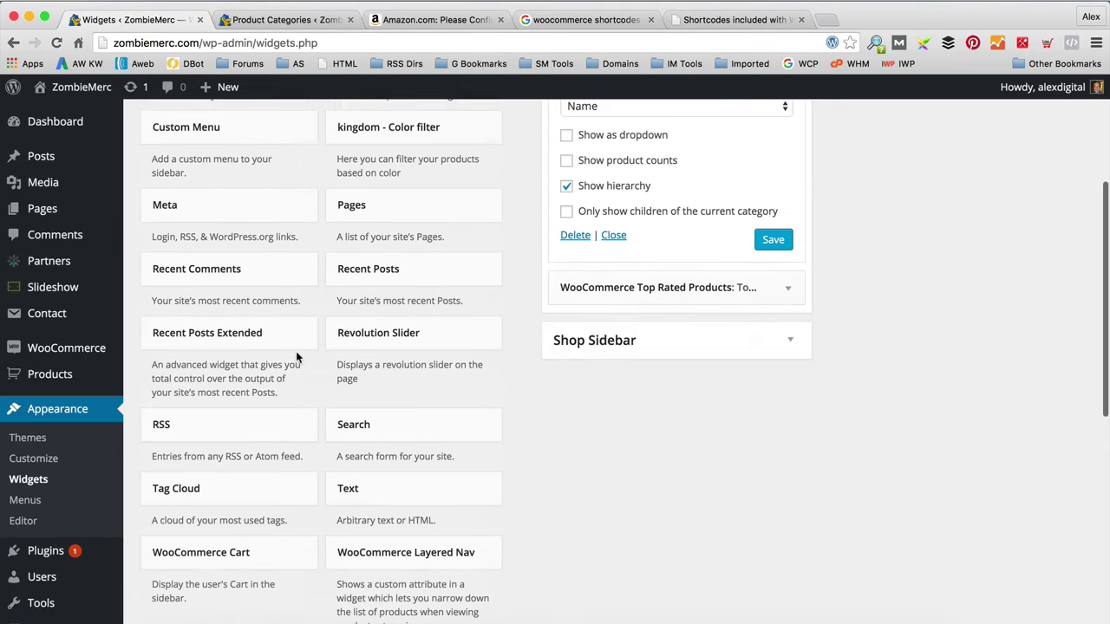
scroll(296, 357, up, 3)
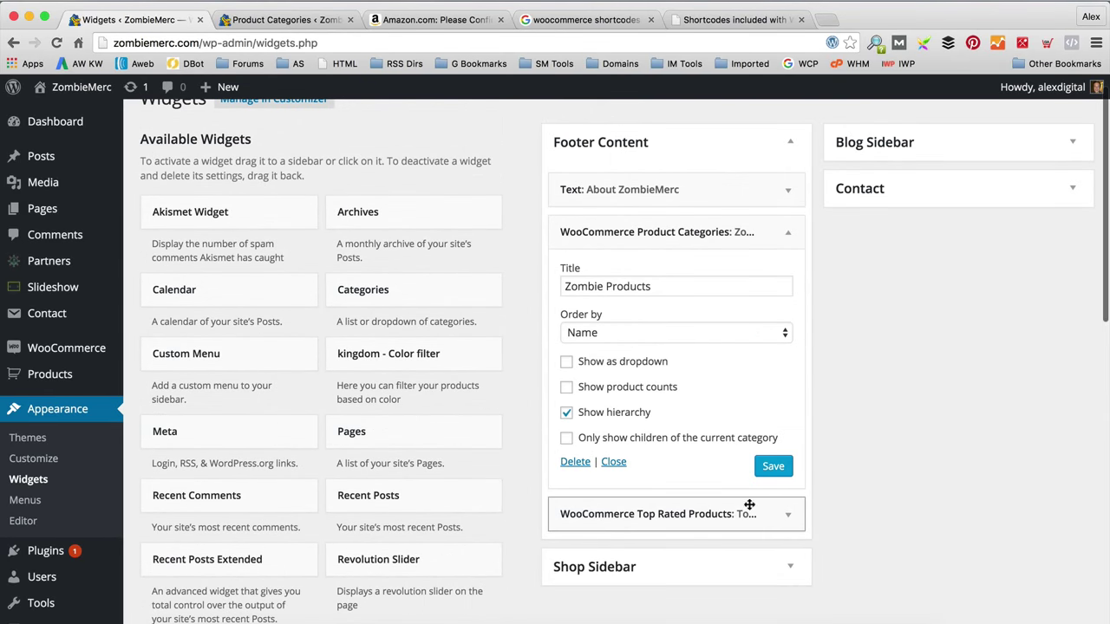
click(772, 468)
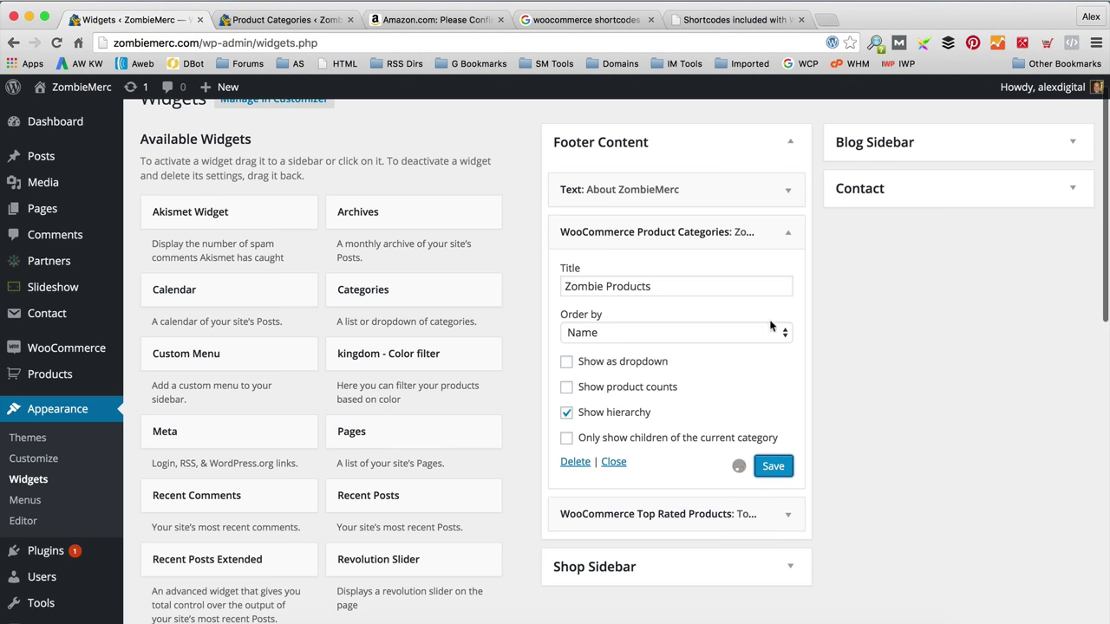
mouse_move(78, 87)
click(66, 117)
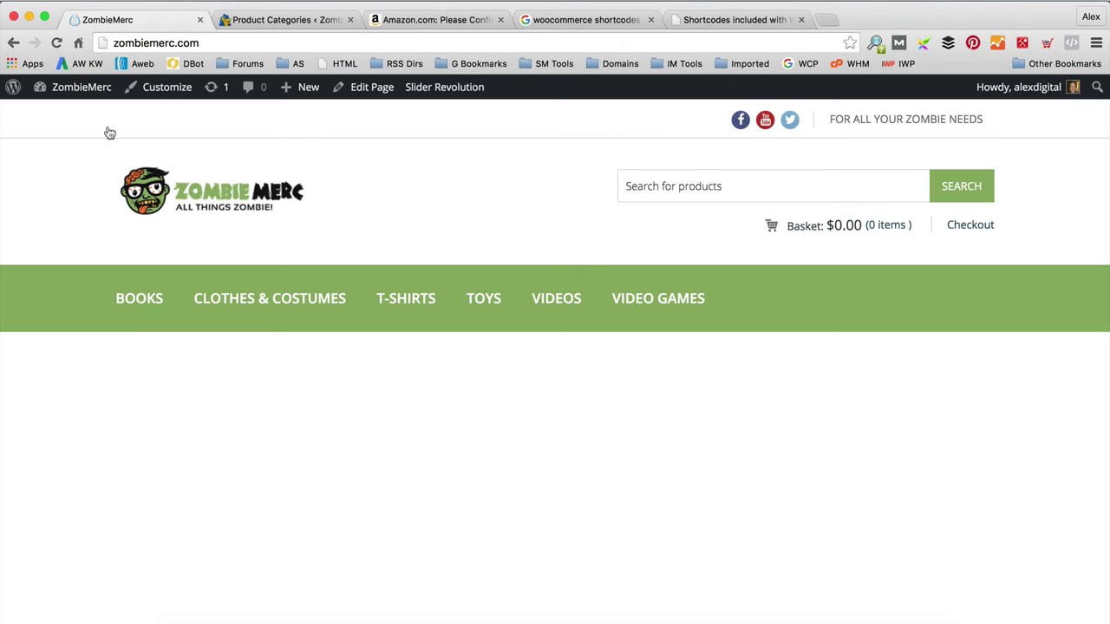
scroll(312, 200, down, 5)
scroll(312, 199, down, 15)
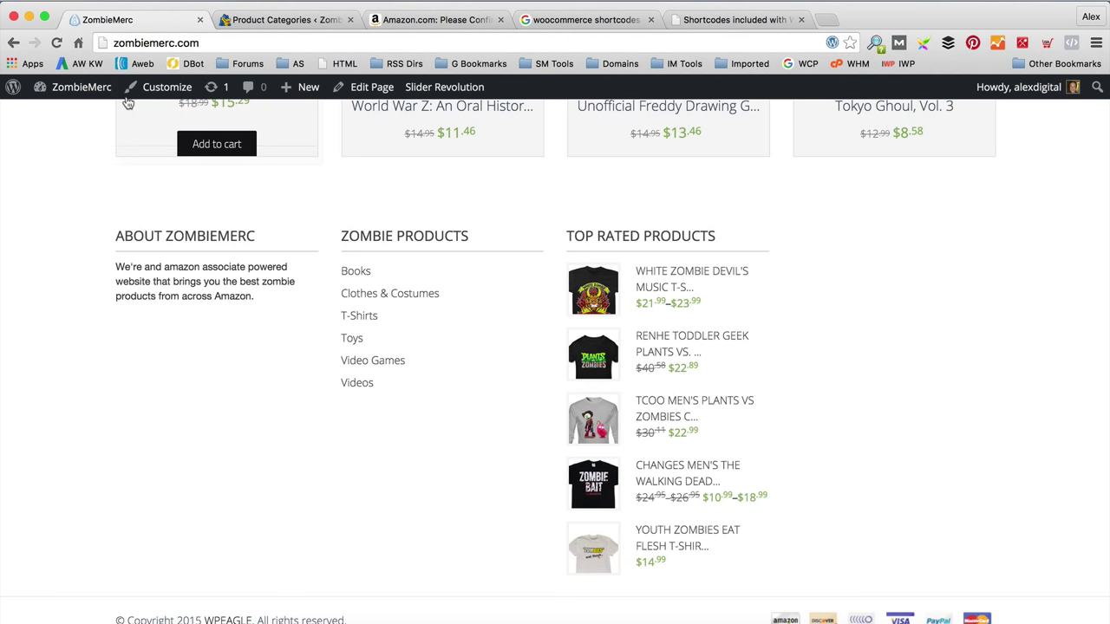
mouse_move(73, 87)
click(53, 154)
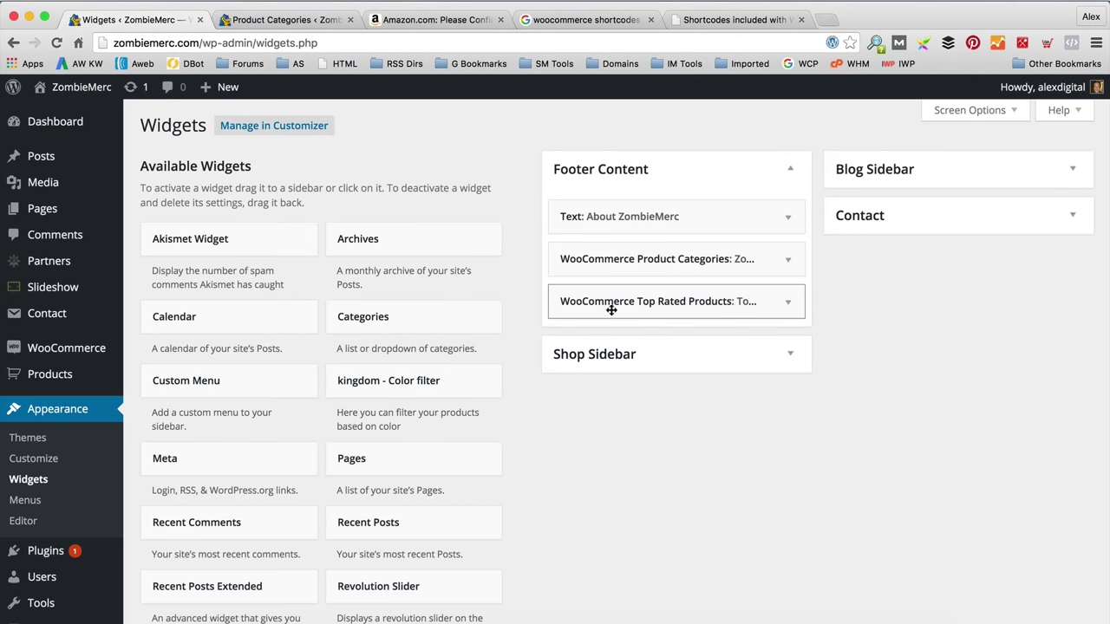
Step: Change the Top Rated Products widget's number of products from 5 to 2 and save
click(787, 302)
double_click(676, 398)
text(2)
click(771, 437)
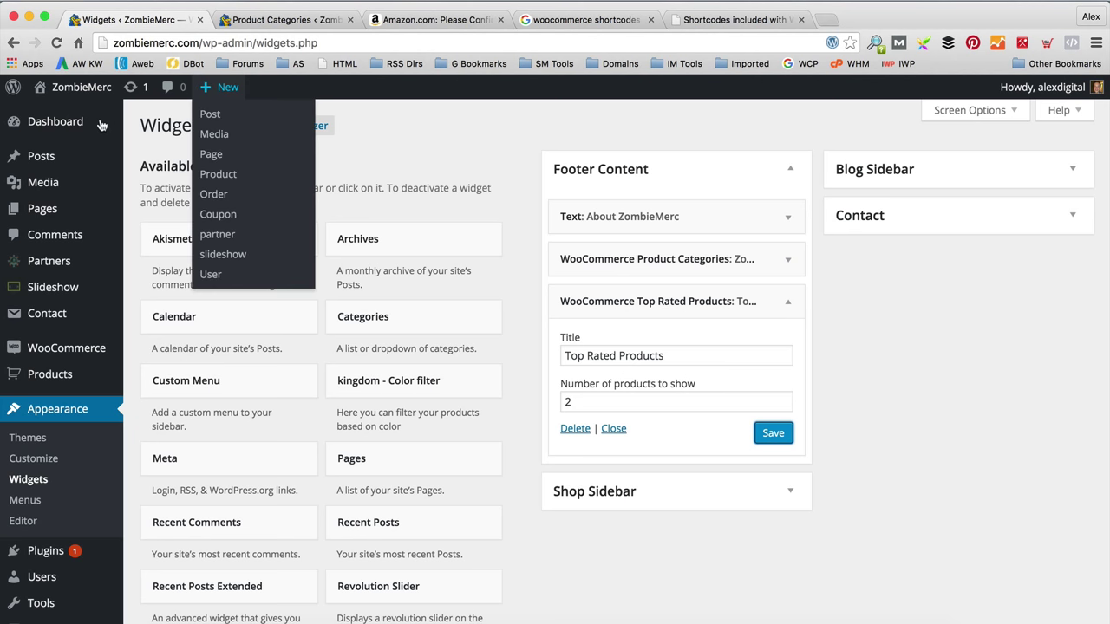
click(151, 220)
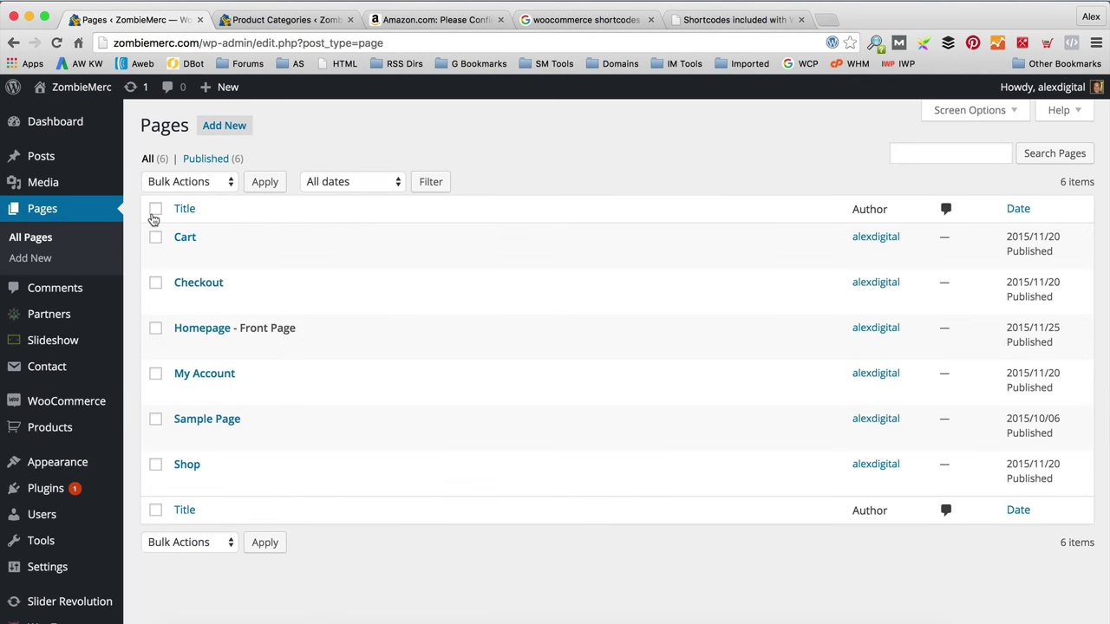
Step: Move the Sample Page to the Trash, leaving five published pages
mouse_move(245, 233)
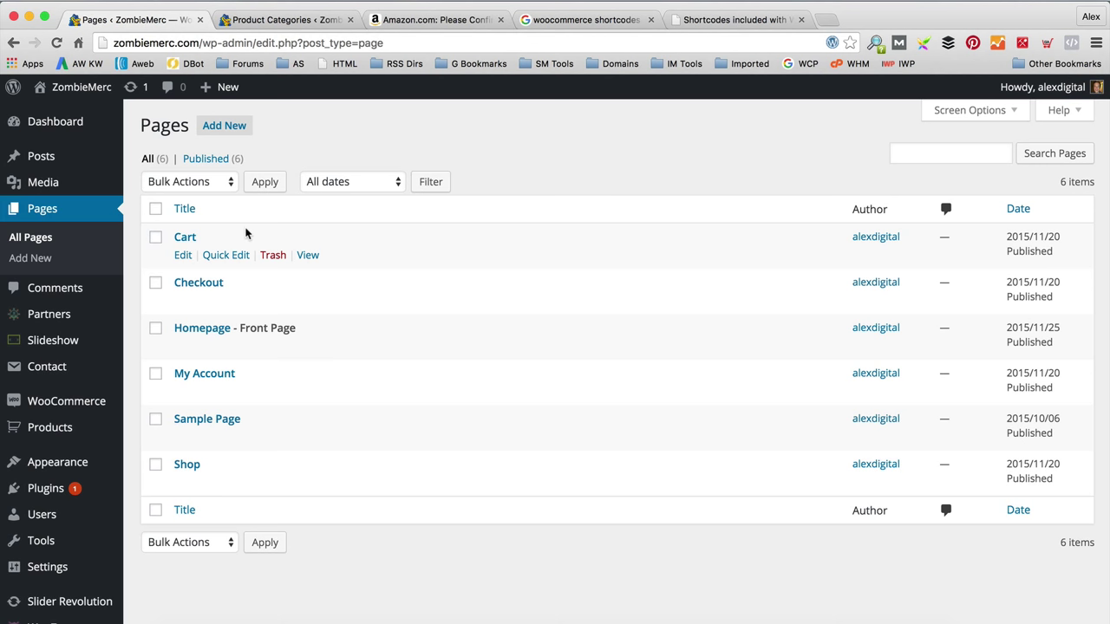
mouse_move(322, 418)
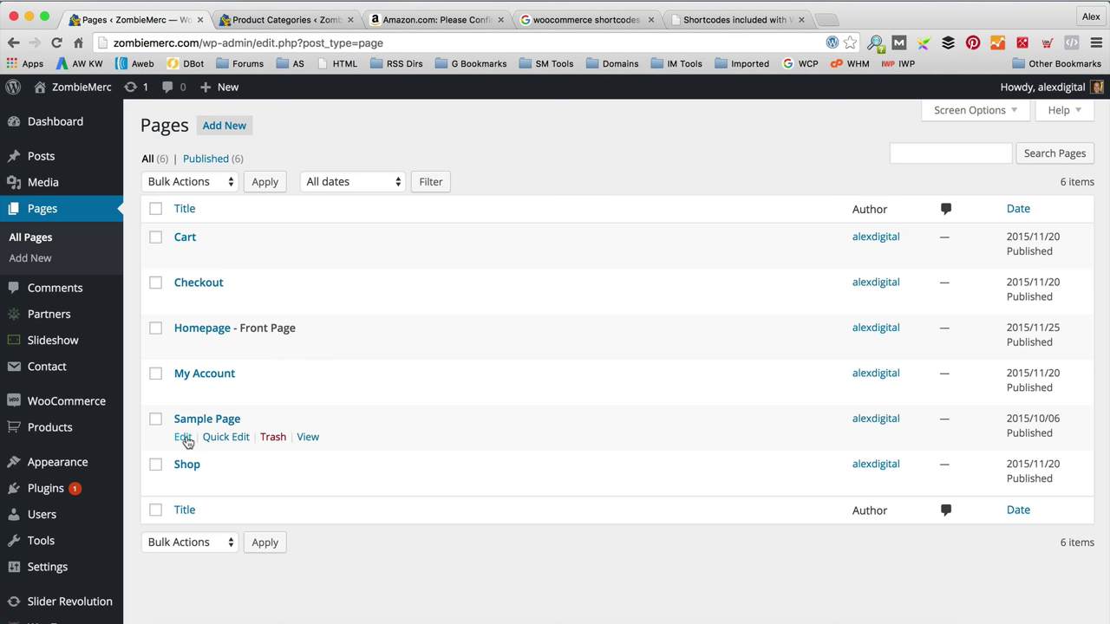
click(274, 438)
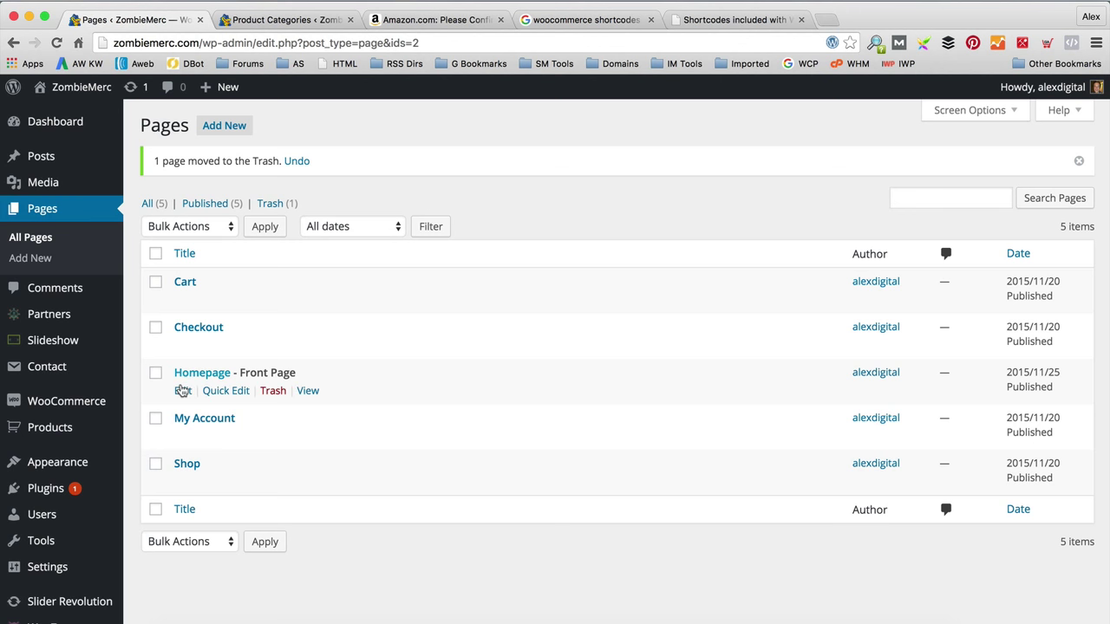
click(224, 126)
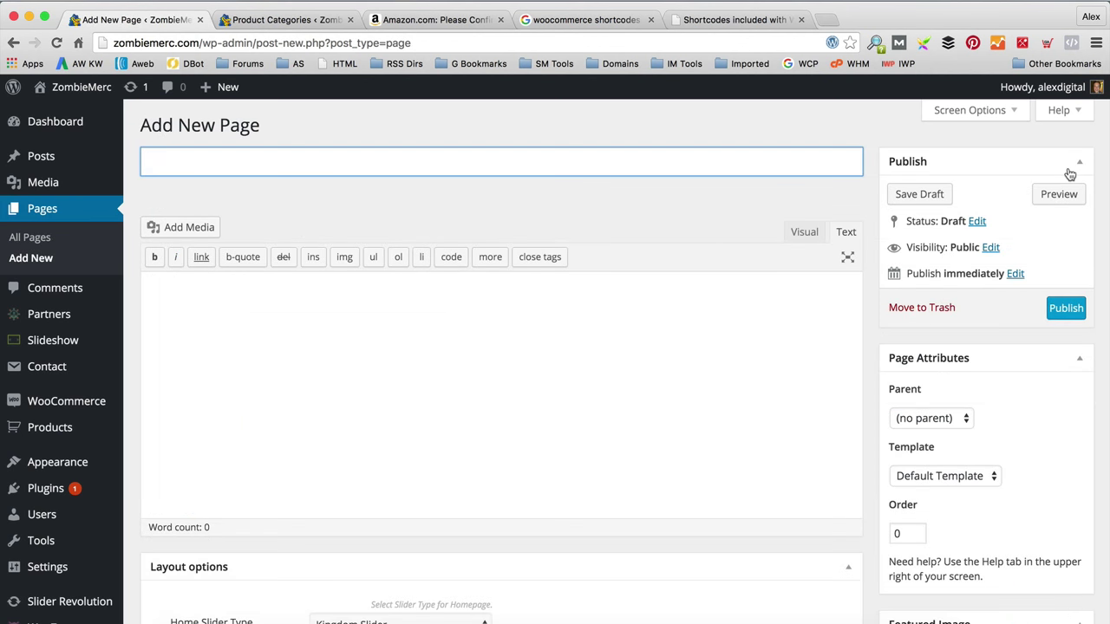
Step: Publish an empty page titled 'About us' at the about-us permalink
text(About us)
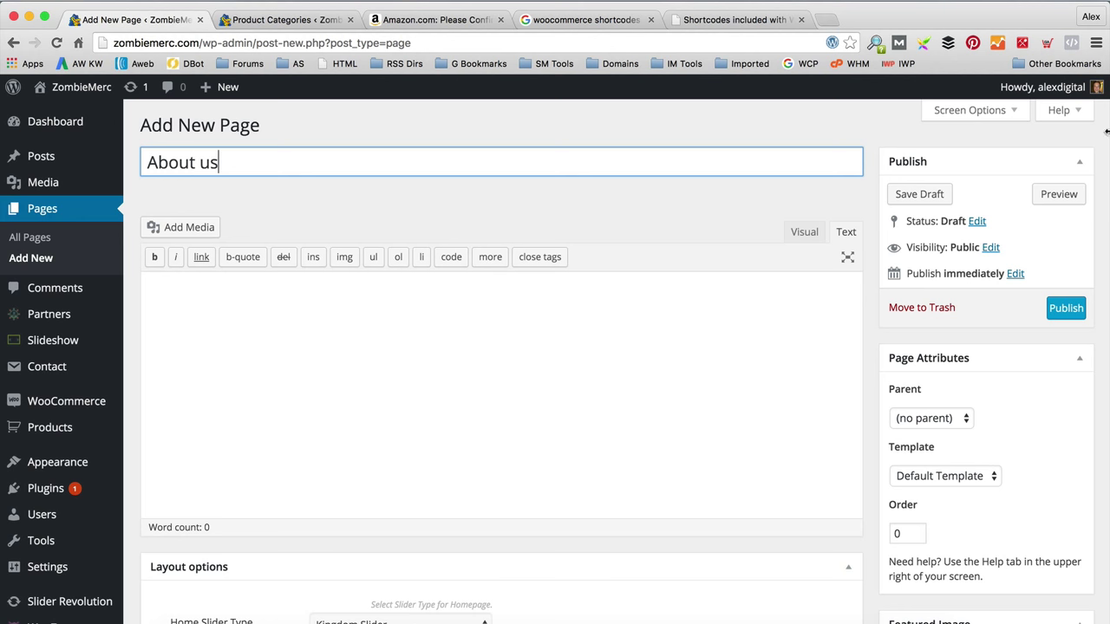
click(1066, 308)
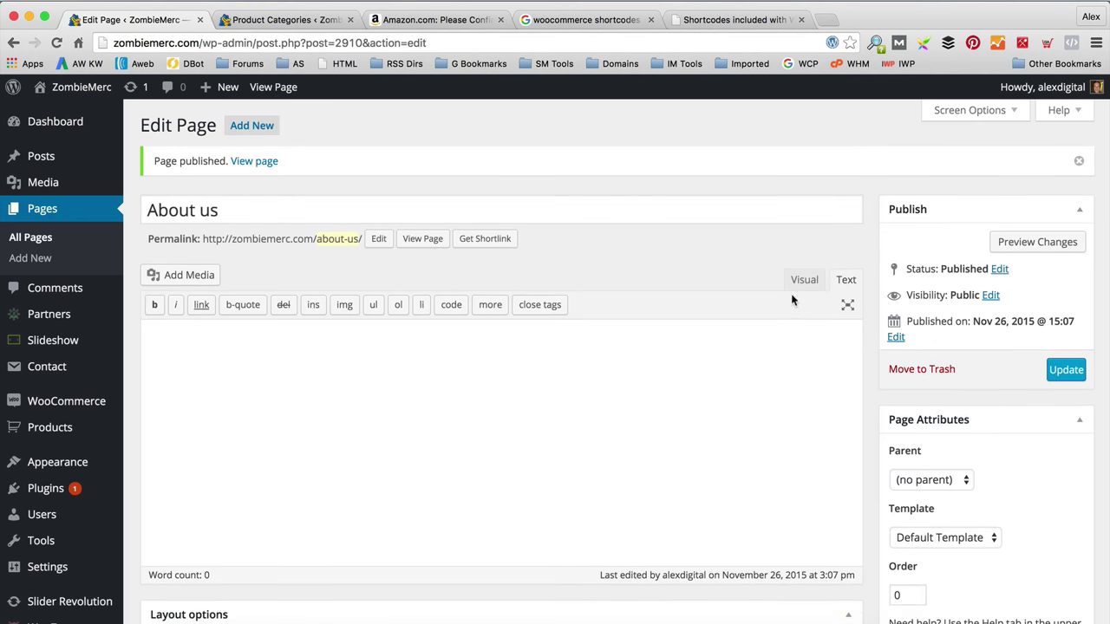
click(252, 126)
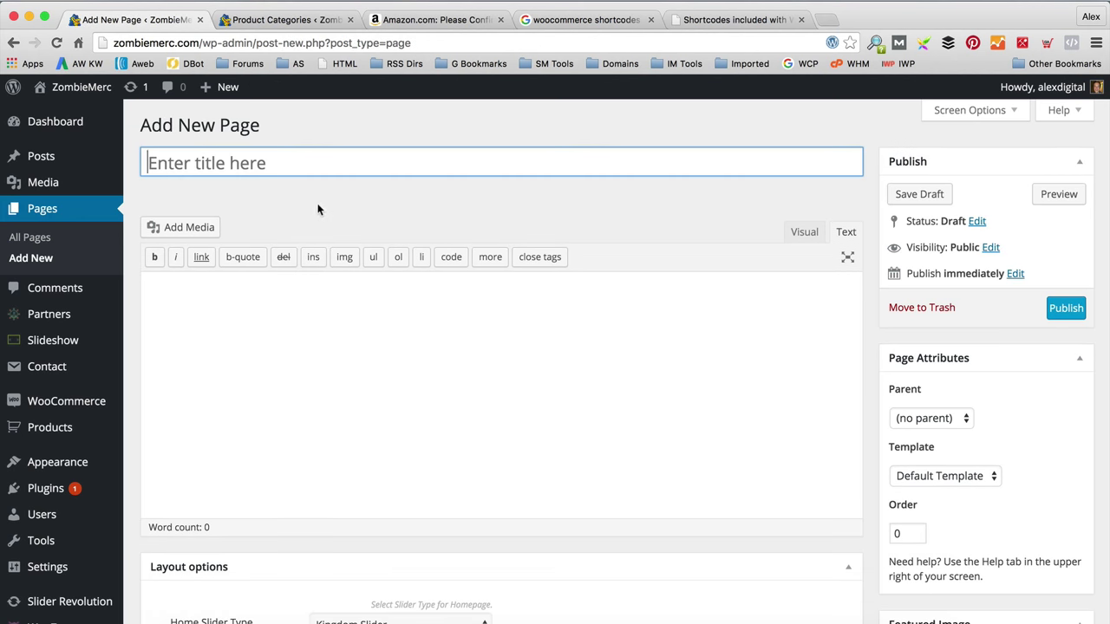
Step: Publish a page titled 'Contact us'
text(ntact u)
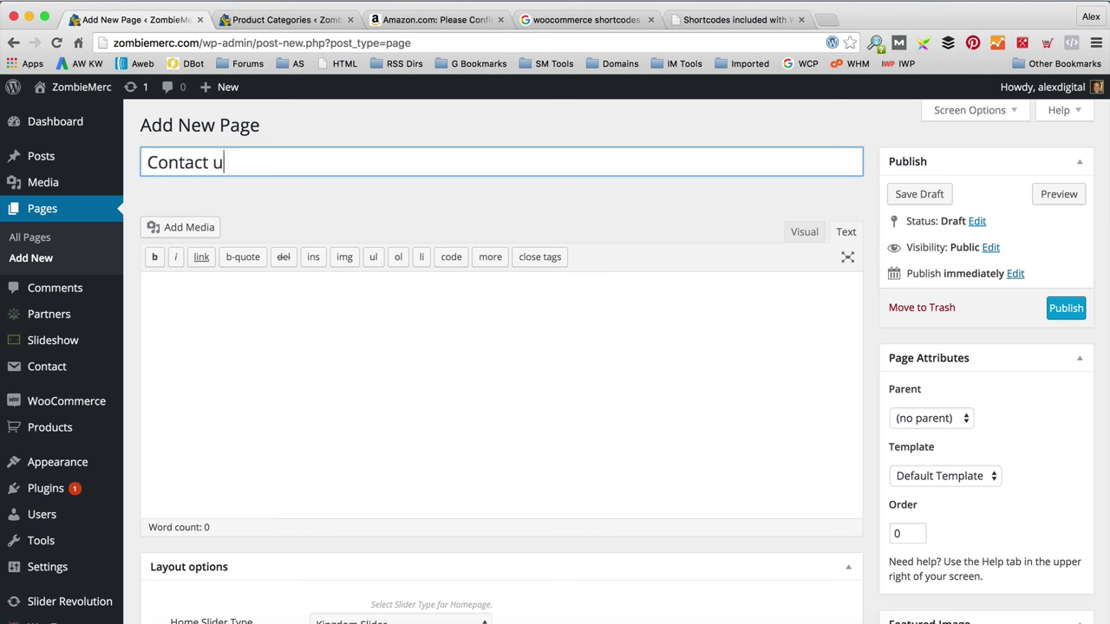
text(s)
key(Tab)
click(1065, 309)
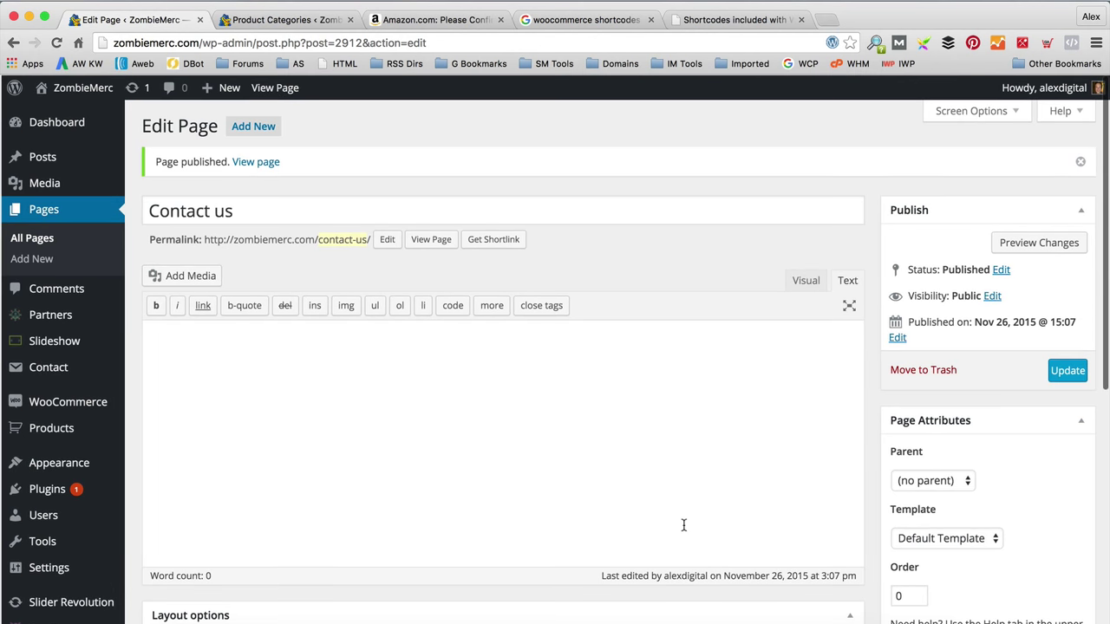
scroll(267, 136, down, 1)
click(266, 130)
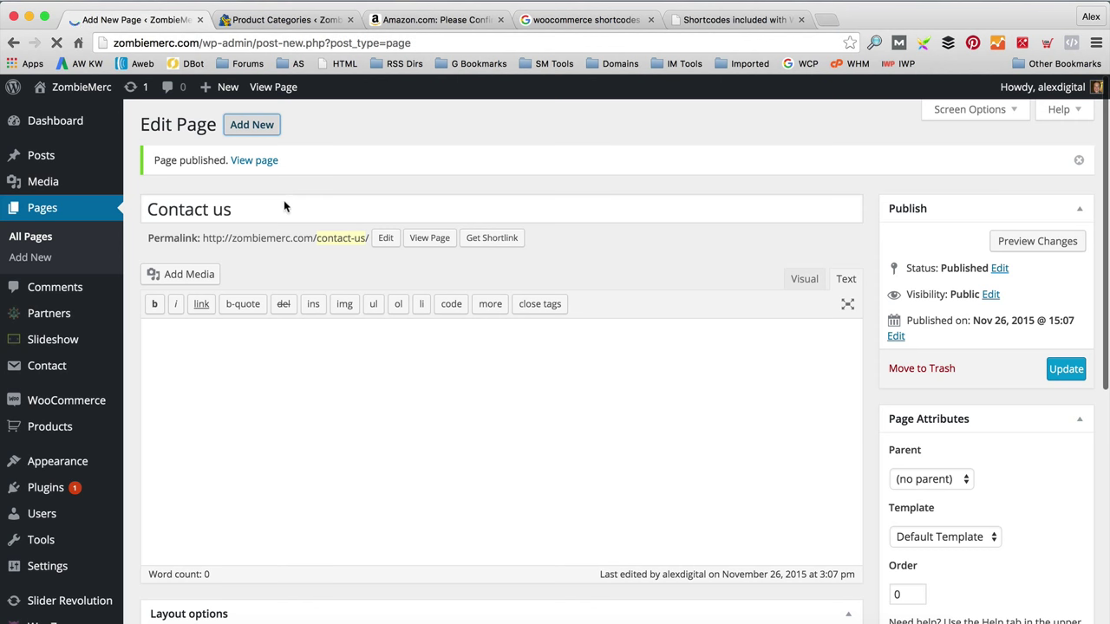
Step: Publish a new page titled 'Privacy Policy'
text(Privacy Po)
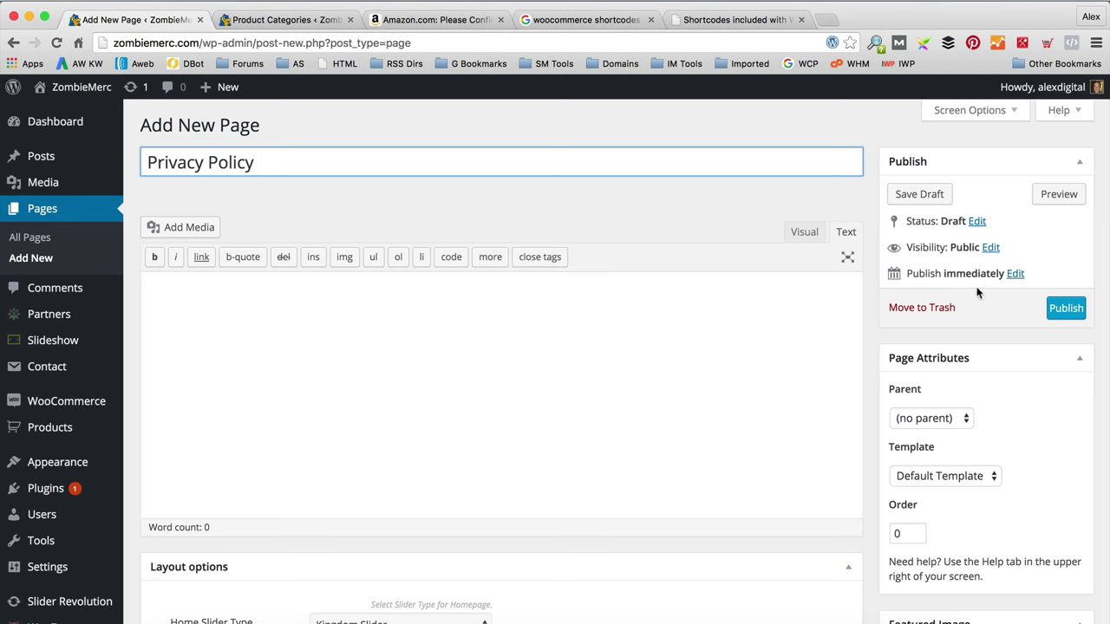
text(licy)
click(1066, 308)
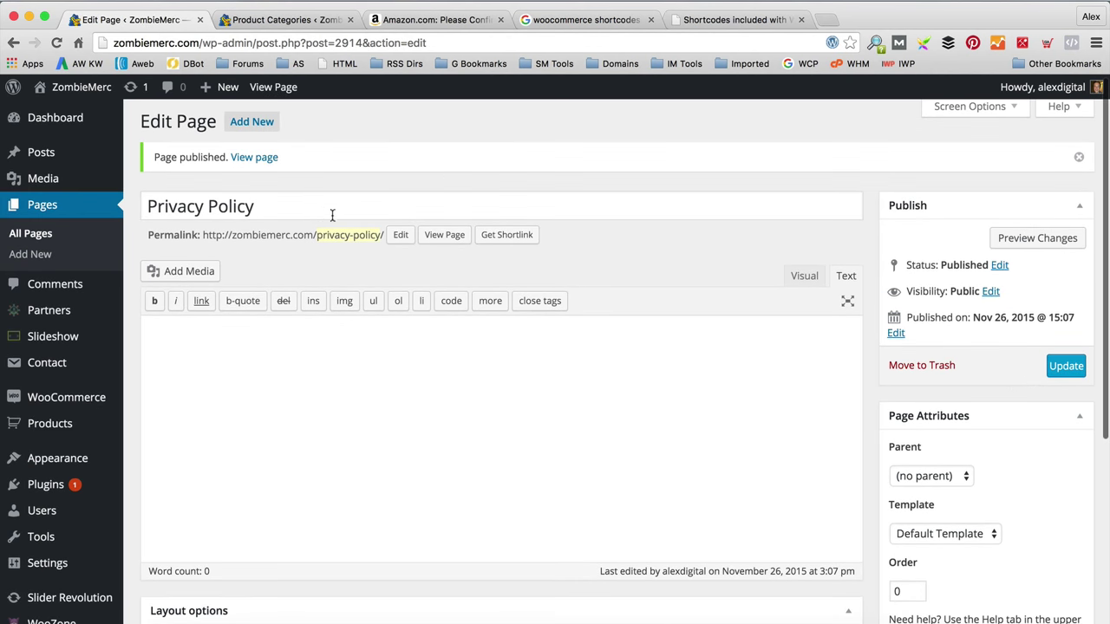
scroll(330, 213, down, 1)
Step: Retitle the Privacy Policy page 'Terms & Conditions' and save the update
drag(322, 213, 150, 213)
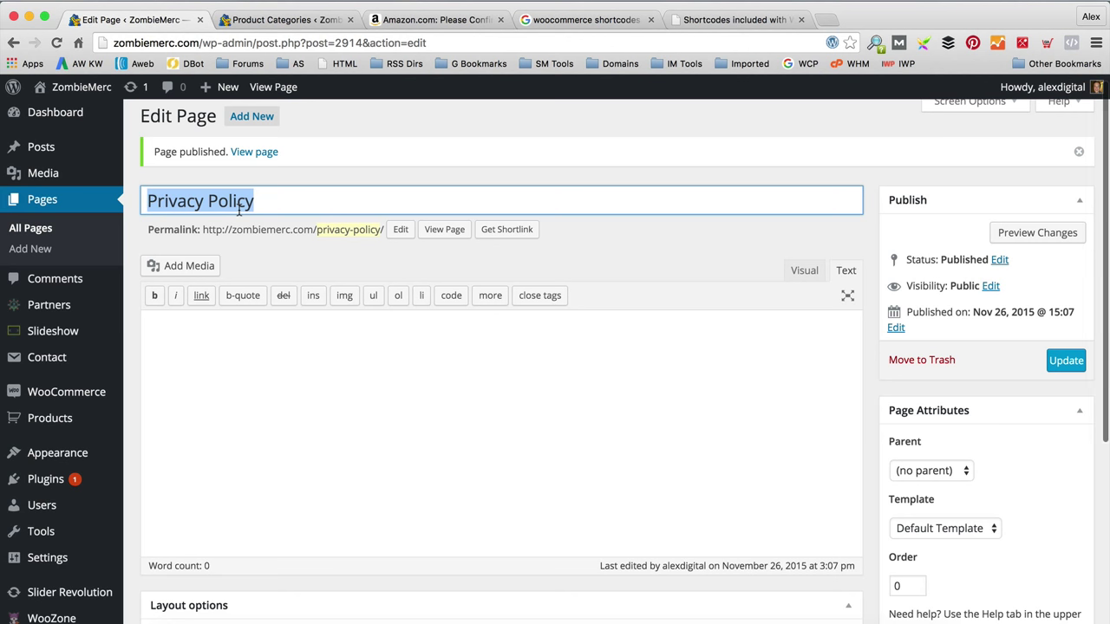
text(Terms & co)
key(BackSpace)
key(BackSpace)
text(Conditions)
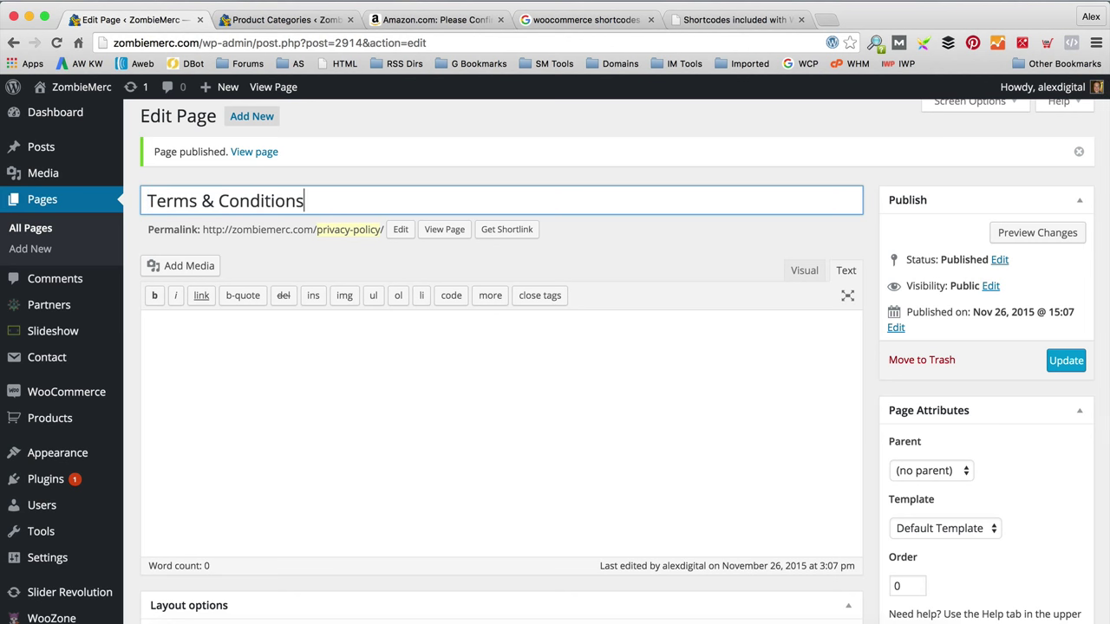
click(1066, 361)
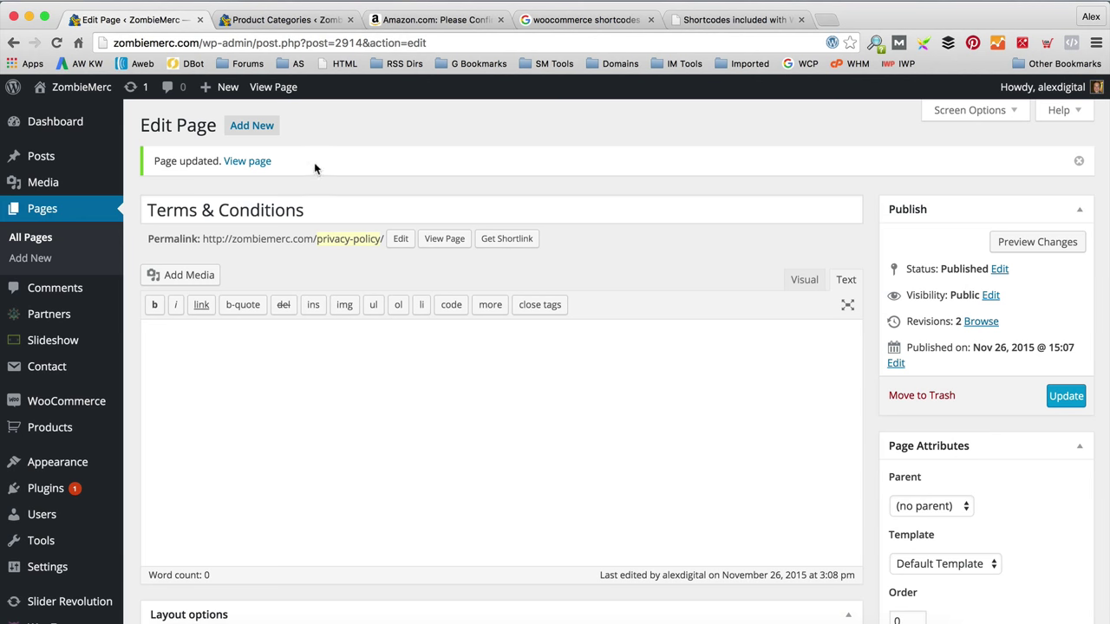
click(251, 126)
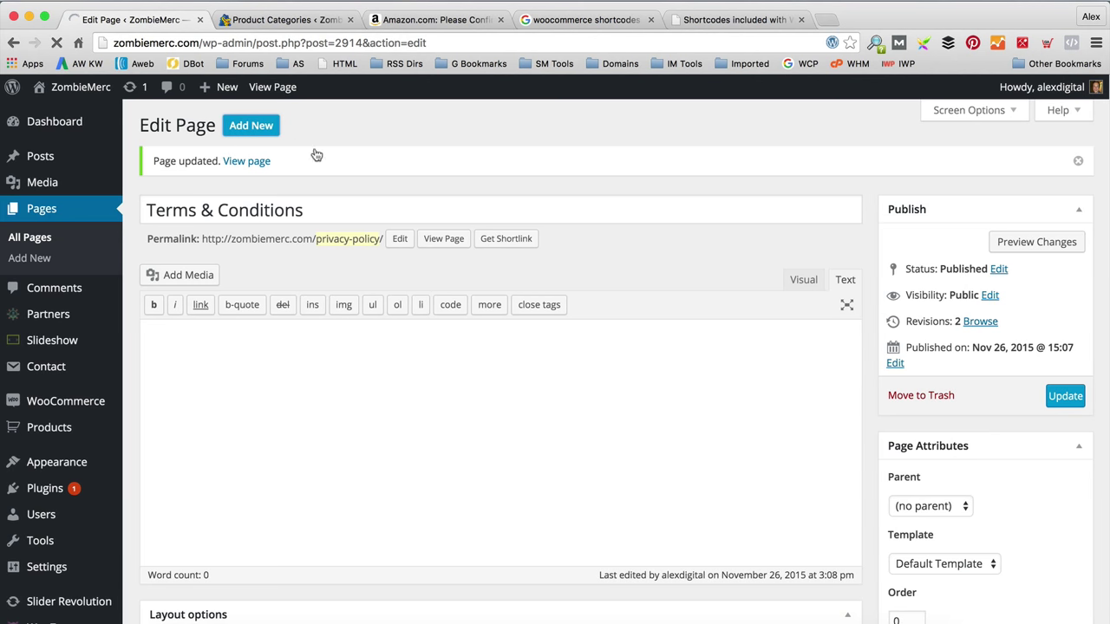
Step: Publish a page titled 'Blog' using the Template Blog page template
text(Blog)
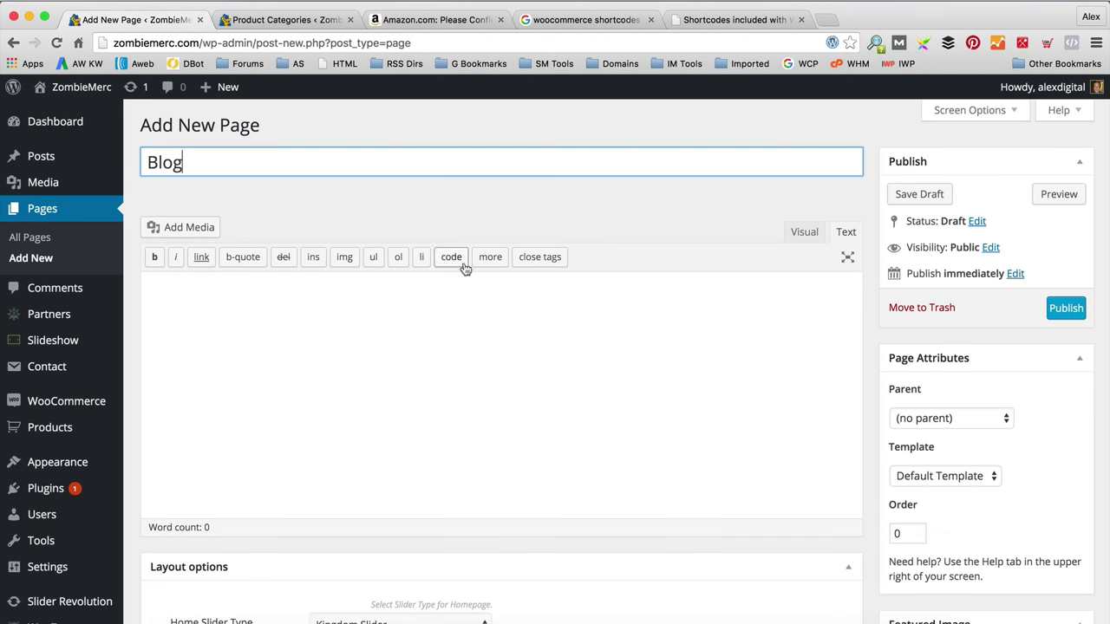
key(Tab)
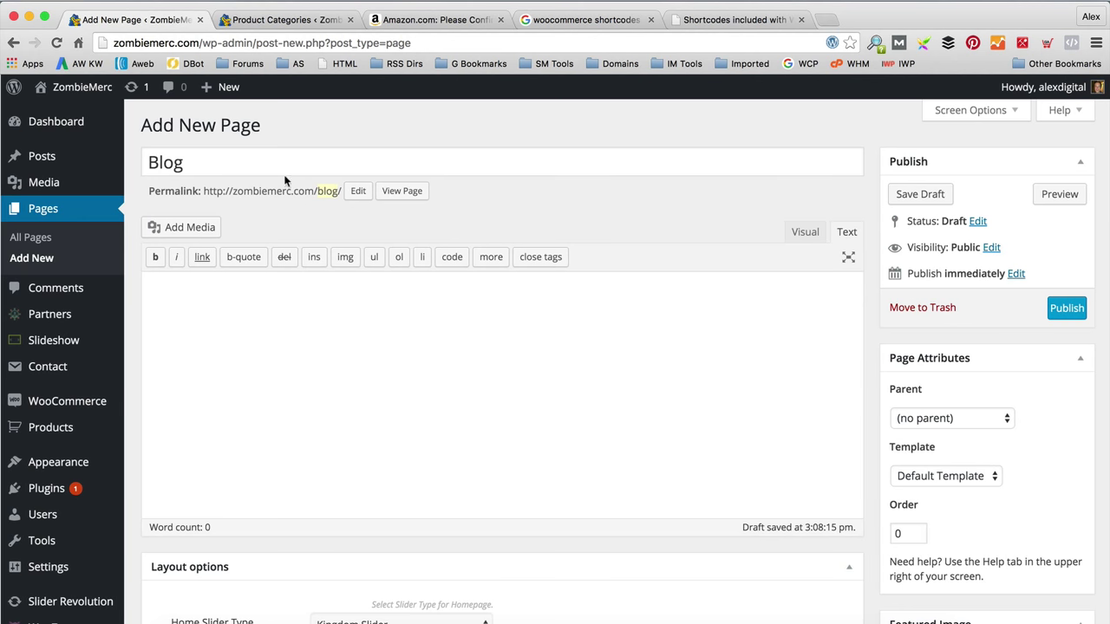
click(942, 476)
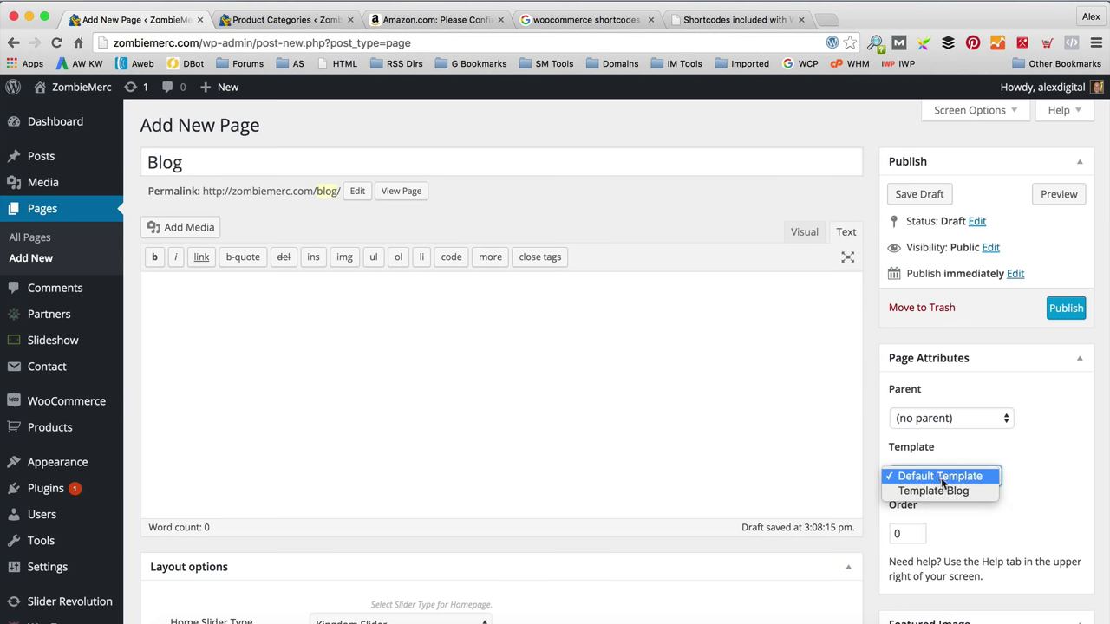
click(952, 492)
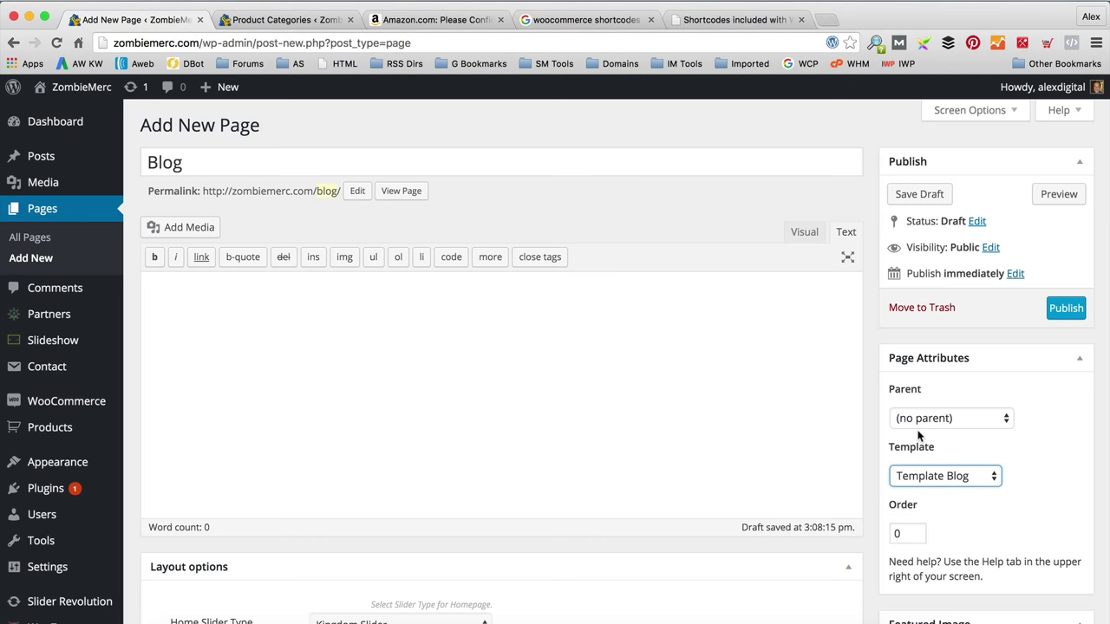
click(1066, 308)
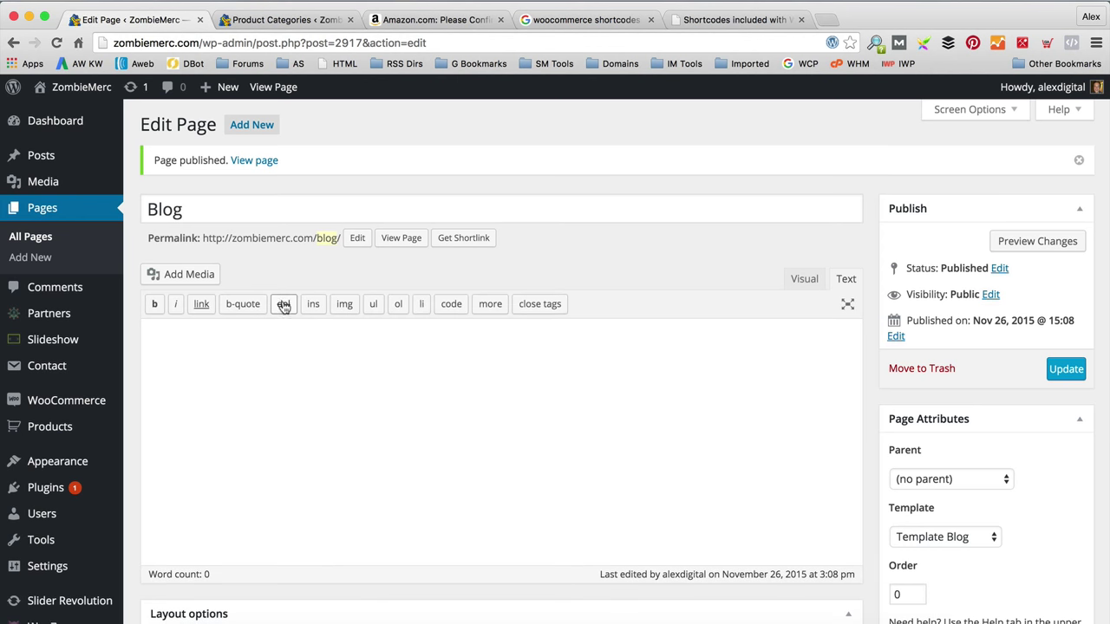
scroll(285, 307, down, 2)
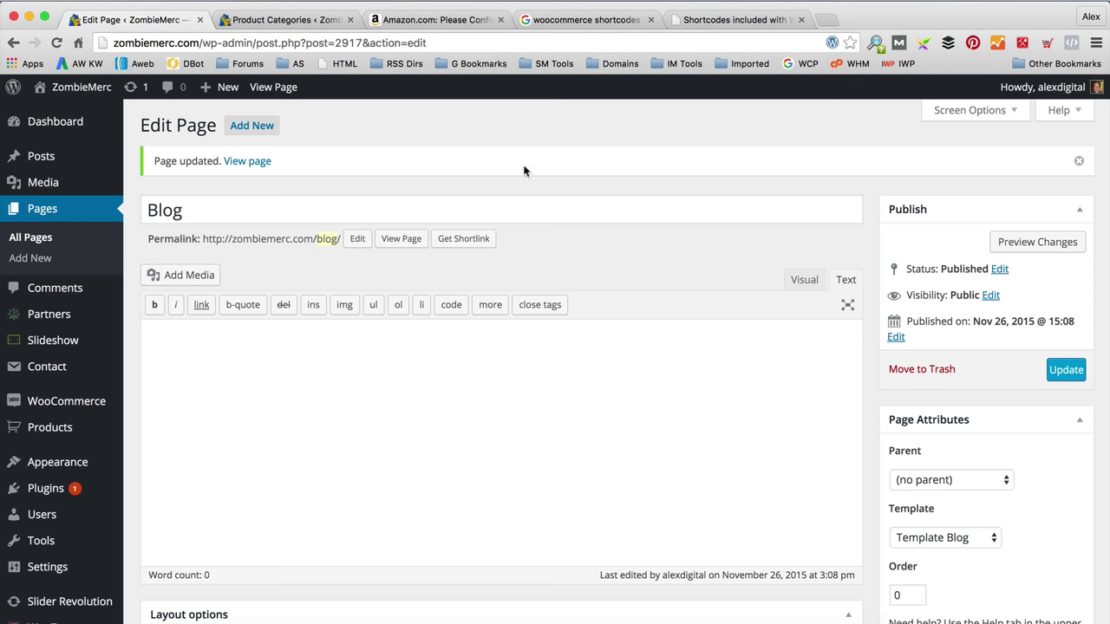
scroll(130, 381, down, 3)
mouse_move(92, 483)
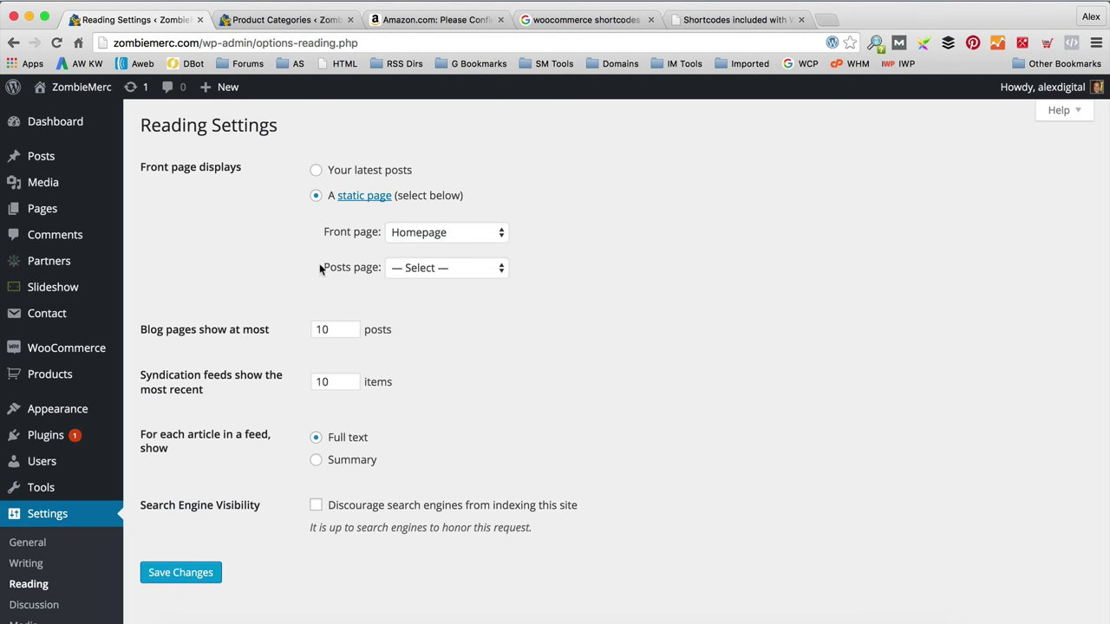
Step: Set Blog as the posts page in Reading Settings and save the changes
click(452, 272)
click(459, 296)
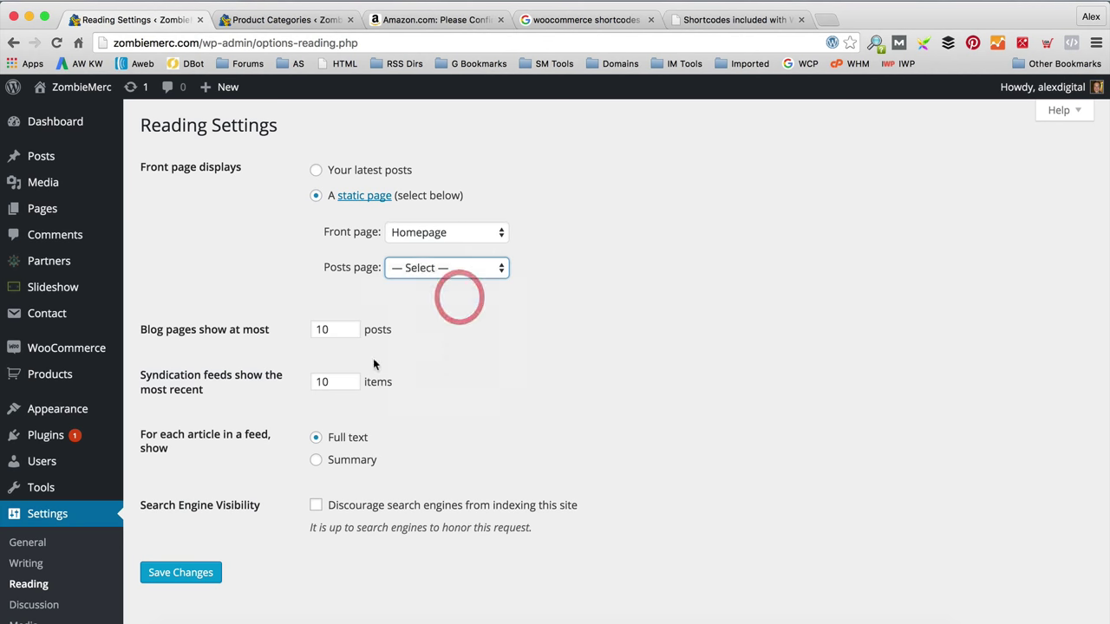
click(197, 583)
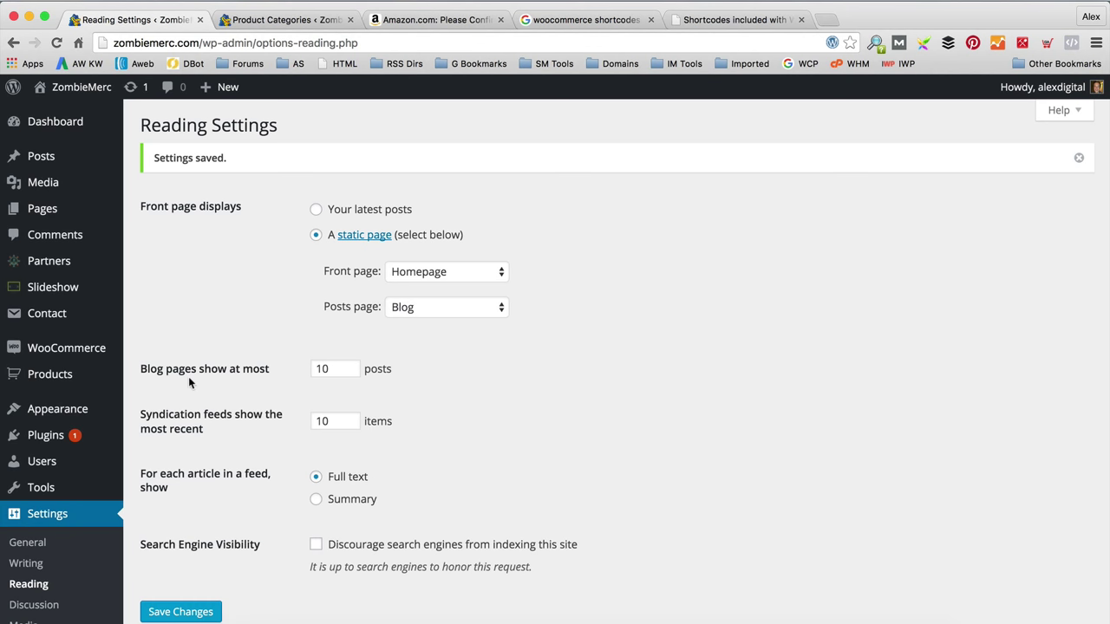
mouse_move(63, 410)
click(158, 471)
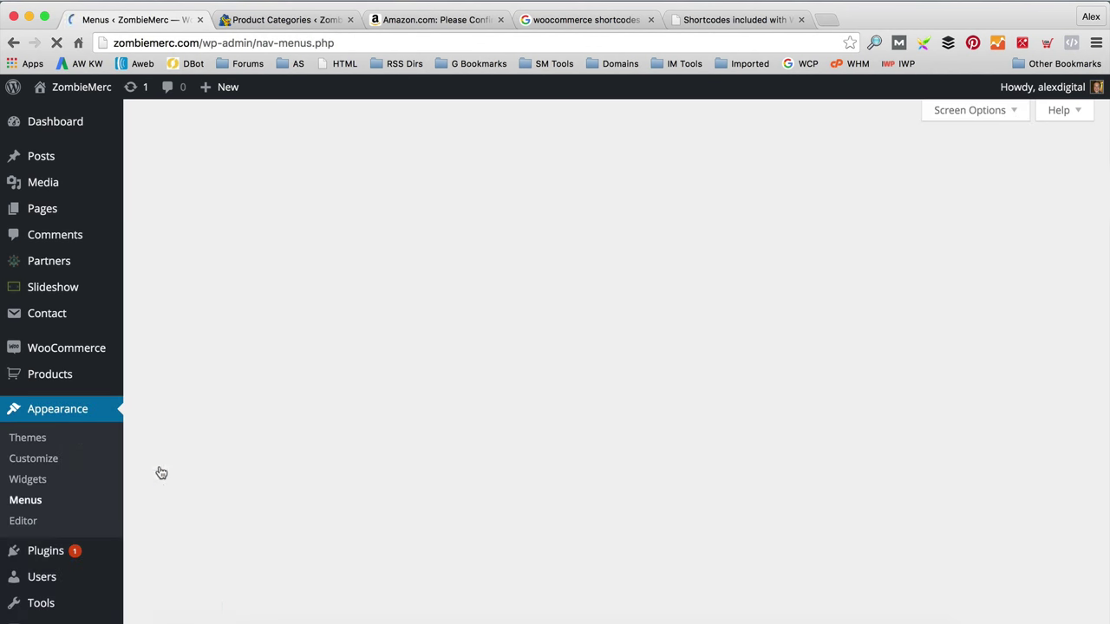
Step: Add Homepage to the top of the Main menu, relabelled 'Home'
scroll(481, 314, down, 1)
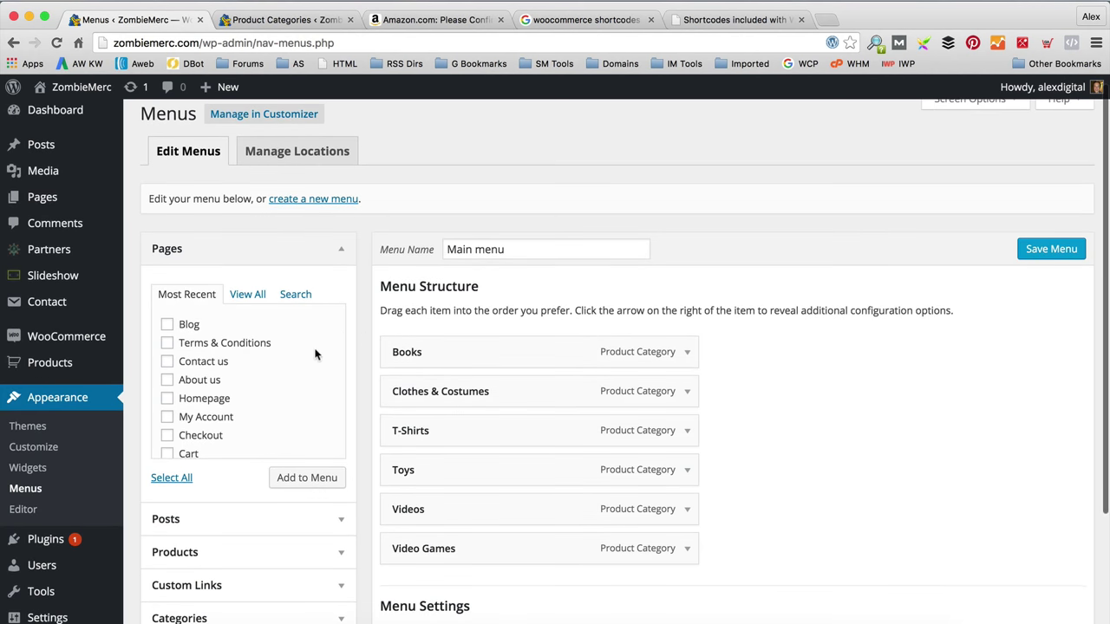
click(251, 297)
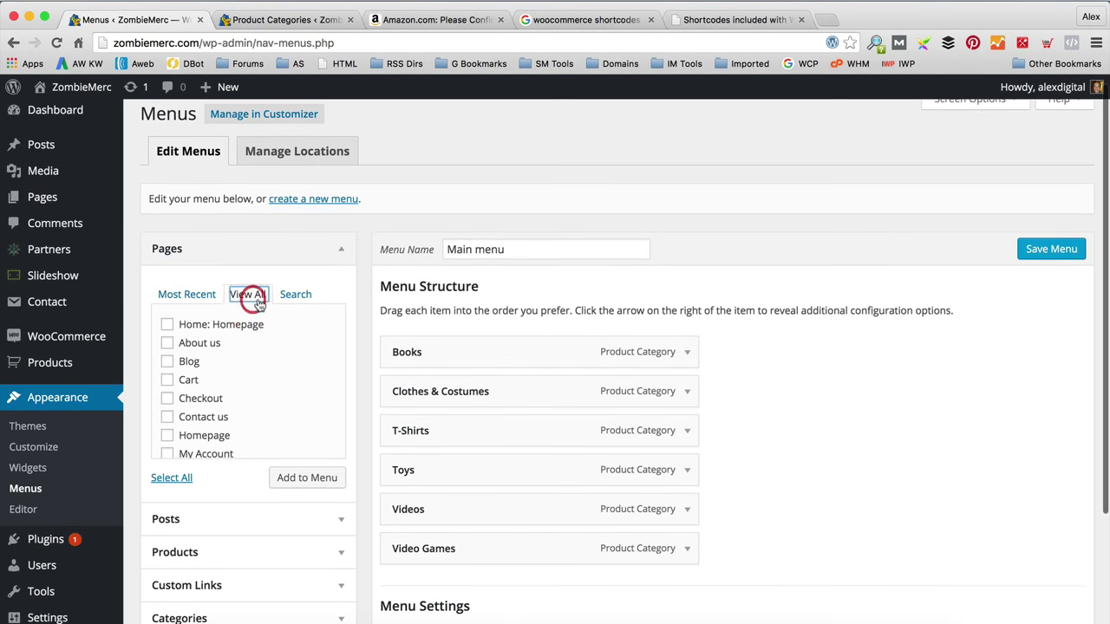
click(167, 437)
click(310, 477)
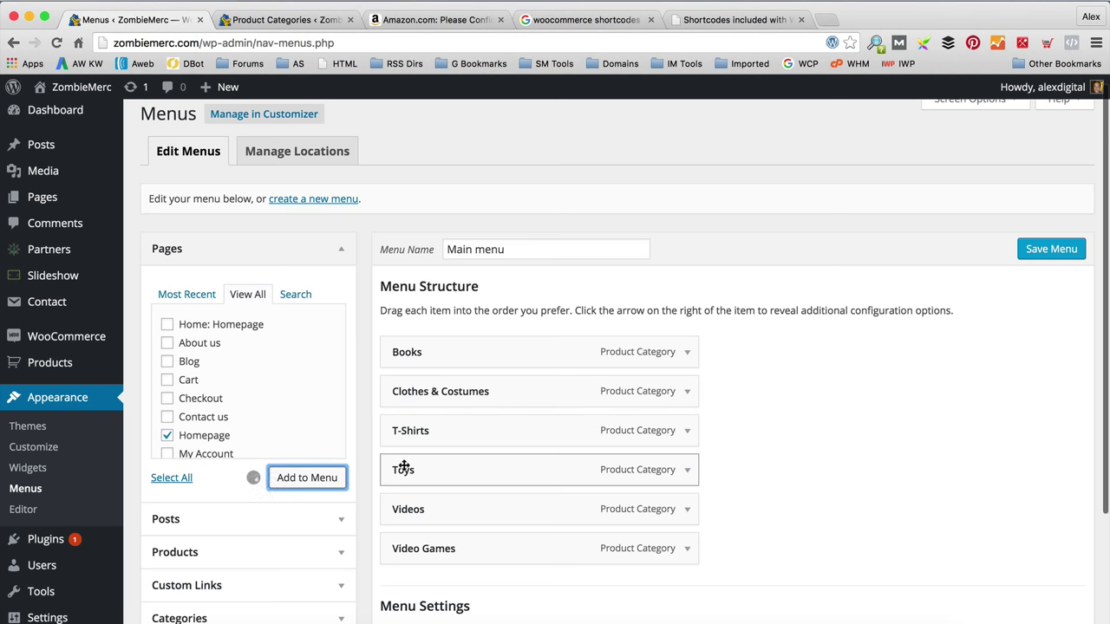
drag(492, 589, 494, 335)
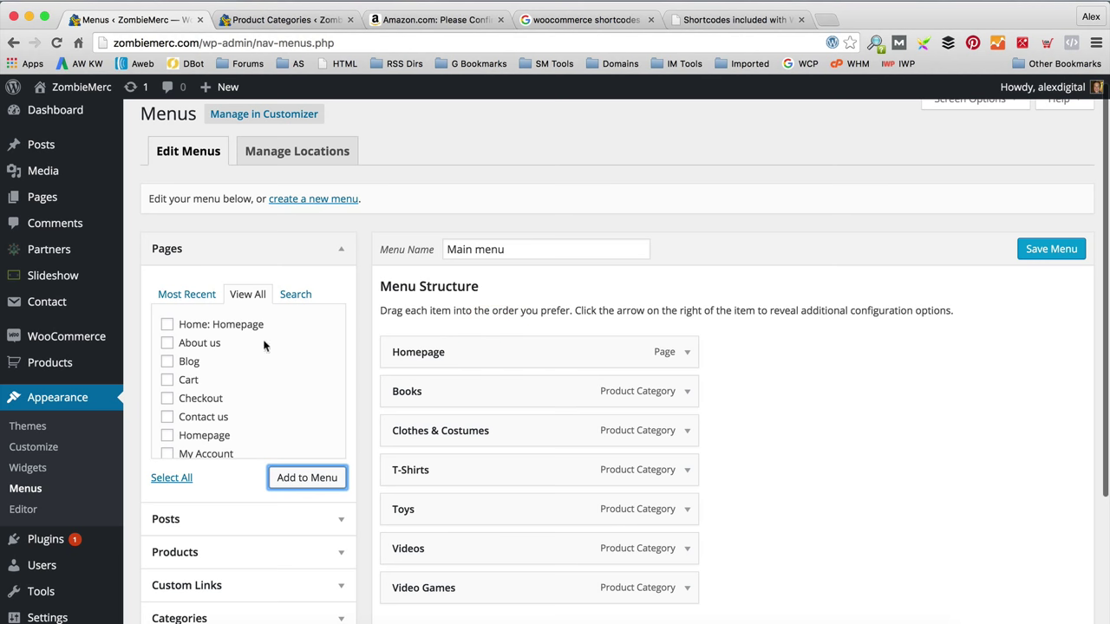
click(687, 351)
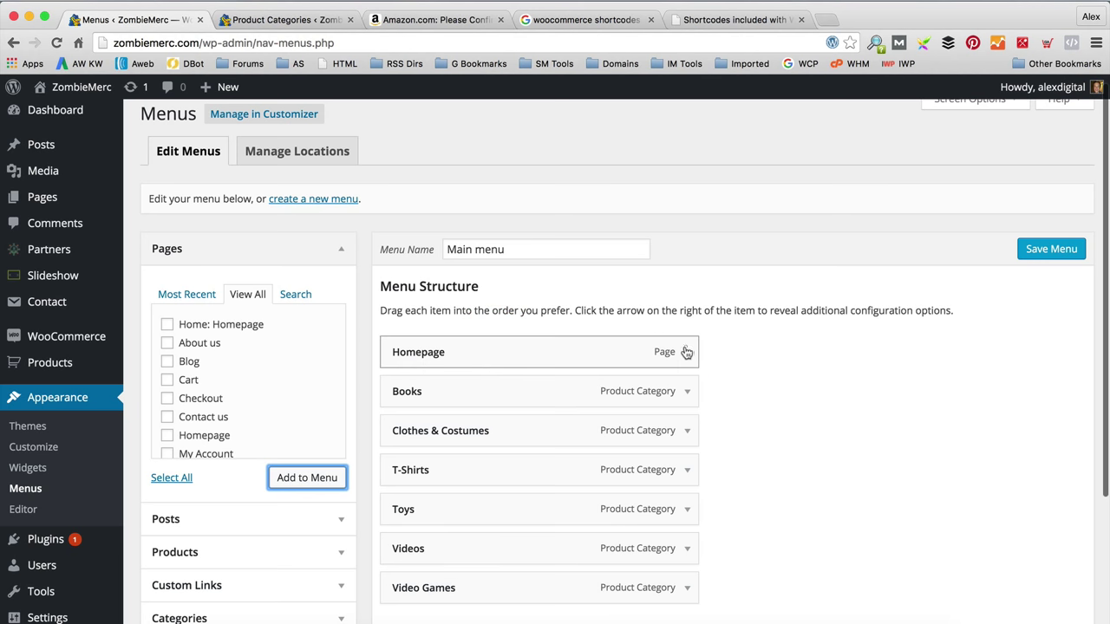
click(456, 403)
key(BackSpace)
key(BackSpace)
key(BackSpace)
key(BackSpace)
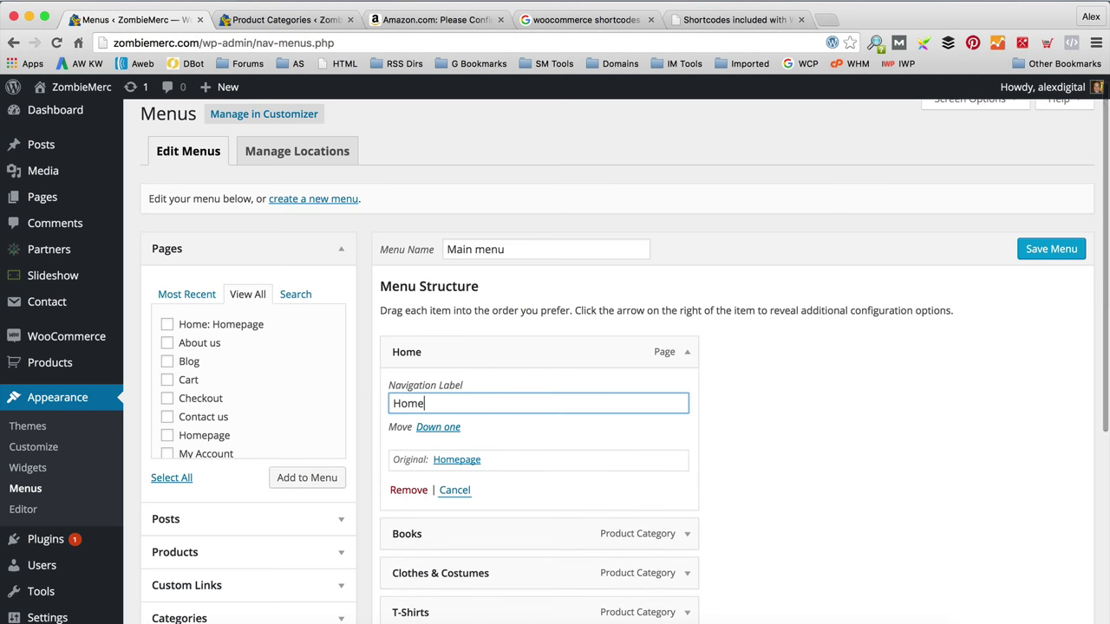
click(688, 351)
Step: Add the Blog and Contact us pages to the Main menu and save it
scroll(713, 345, down, 5)
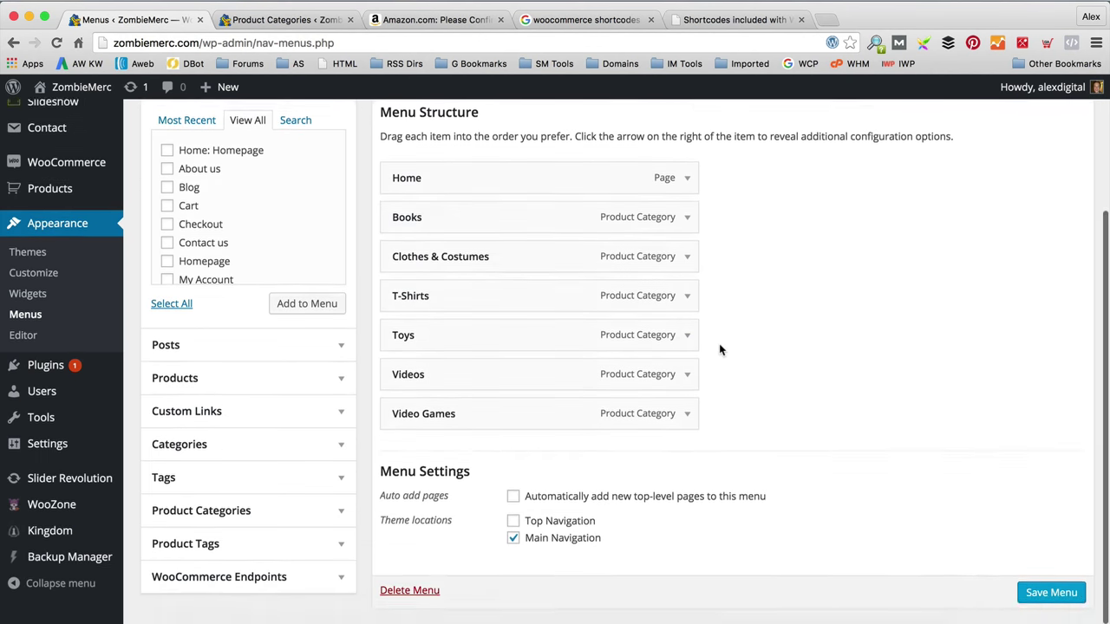
scroll(719, 344, up, 1)
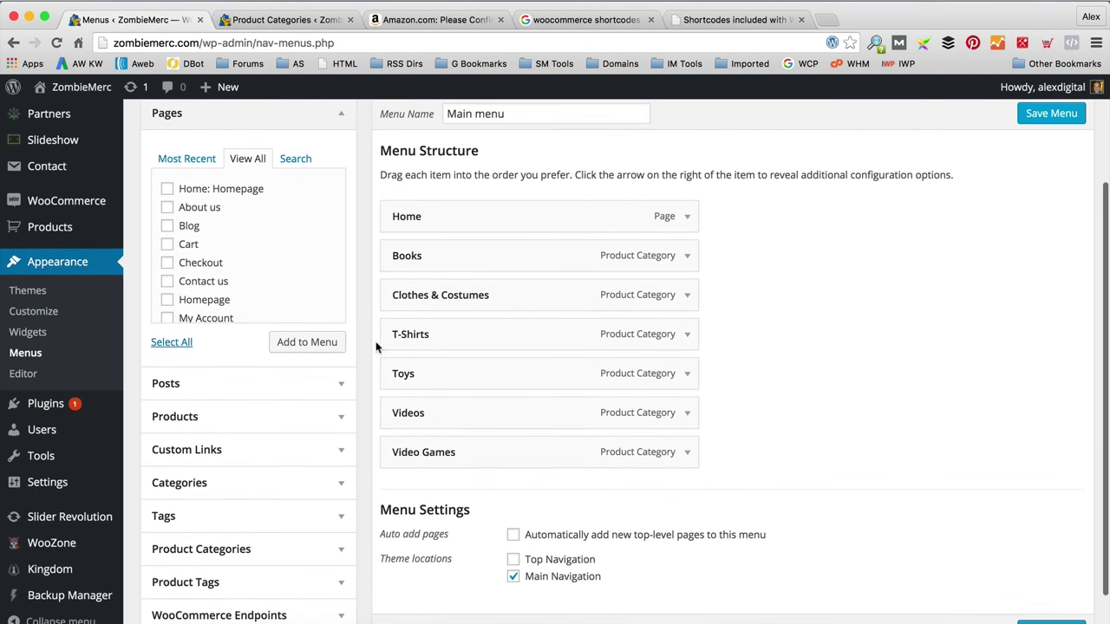
click(173, 227)
click(168, 283)
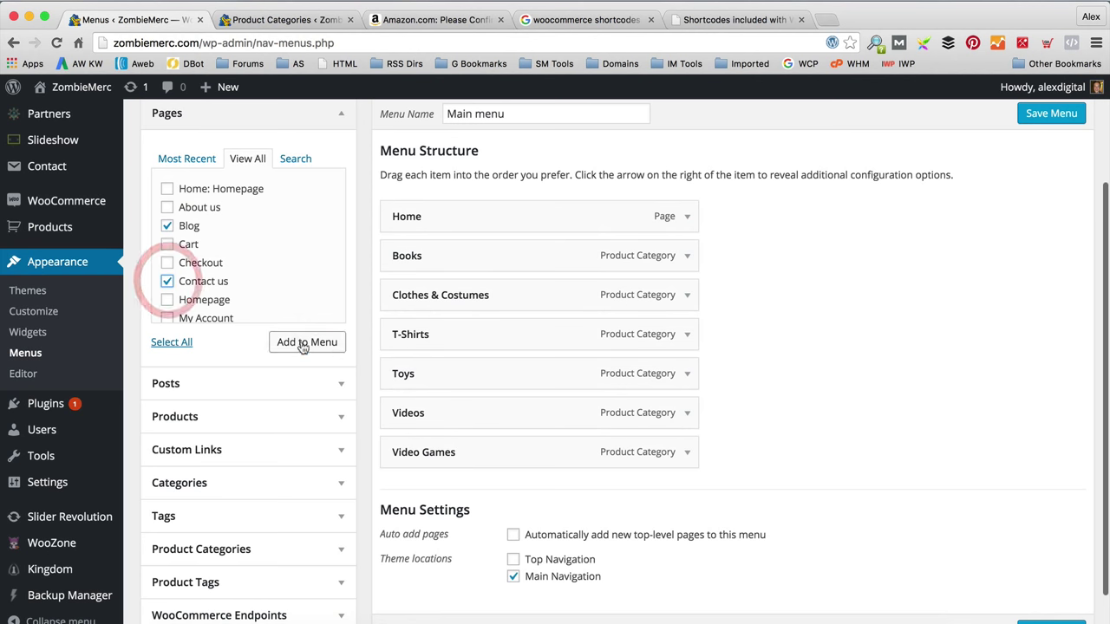
click(301, 342)
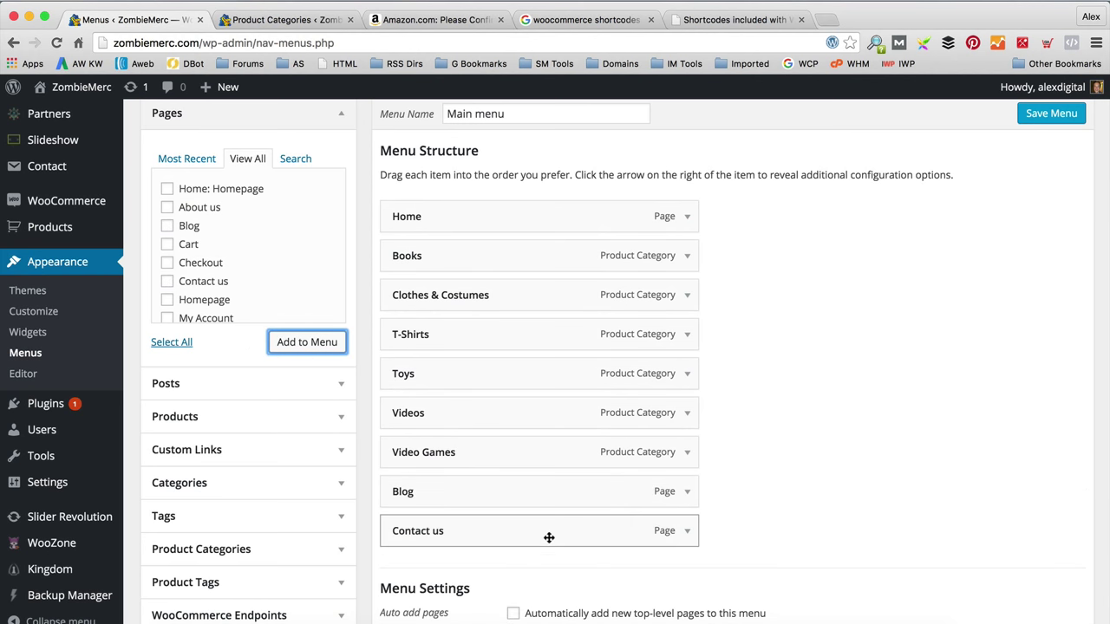
scroll(833, 433, up, 1)
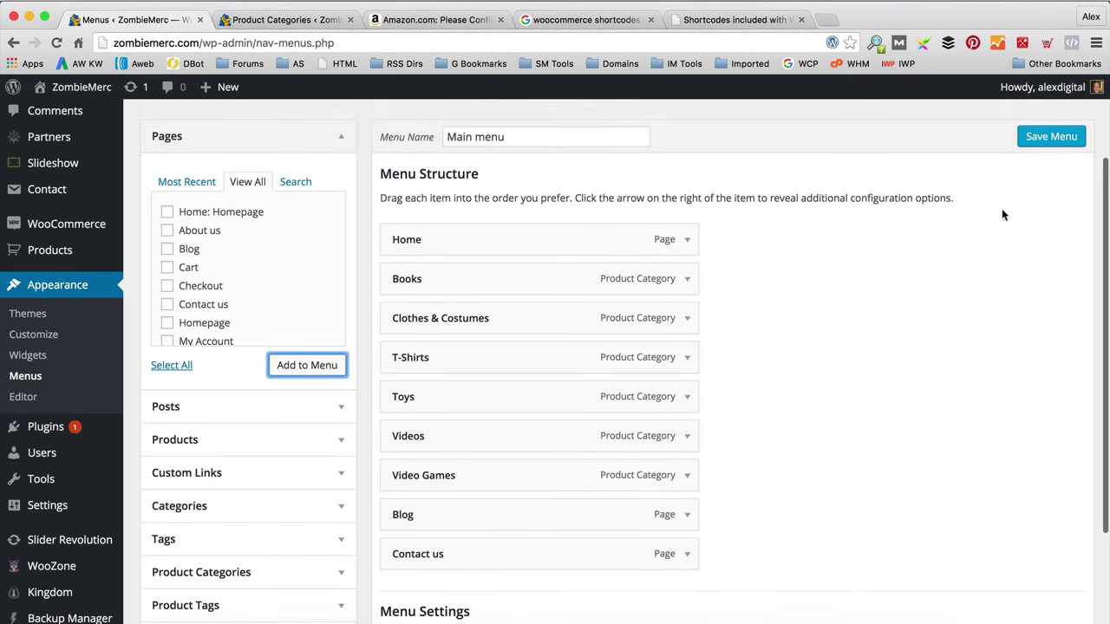
click(1050, 147)
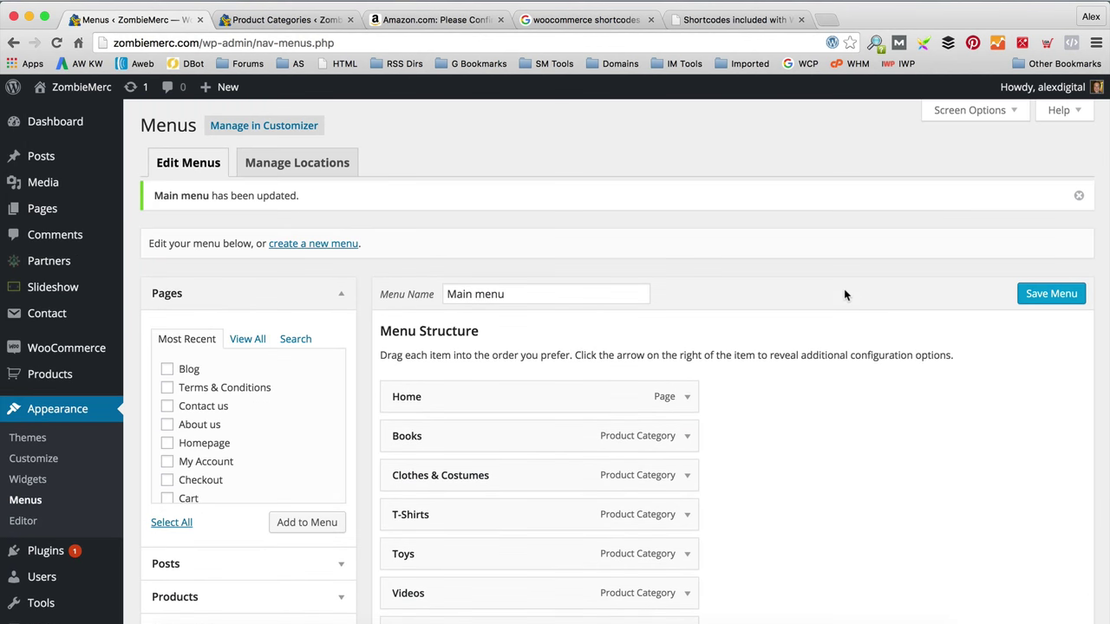
scroll(649, 382, down, 2)
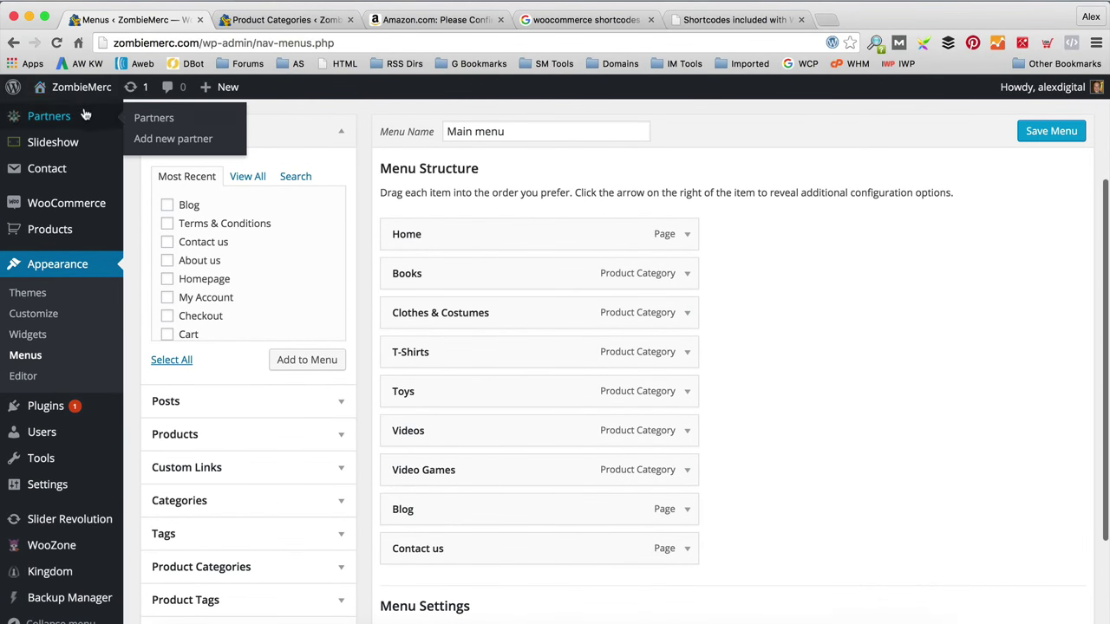
Step: View the live ZombieMerc storefront, scrolling down to the footer and back up
click(74, 115)
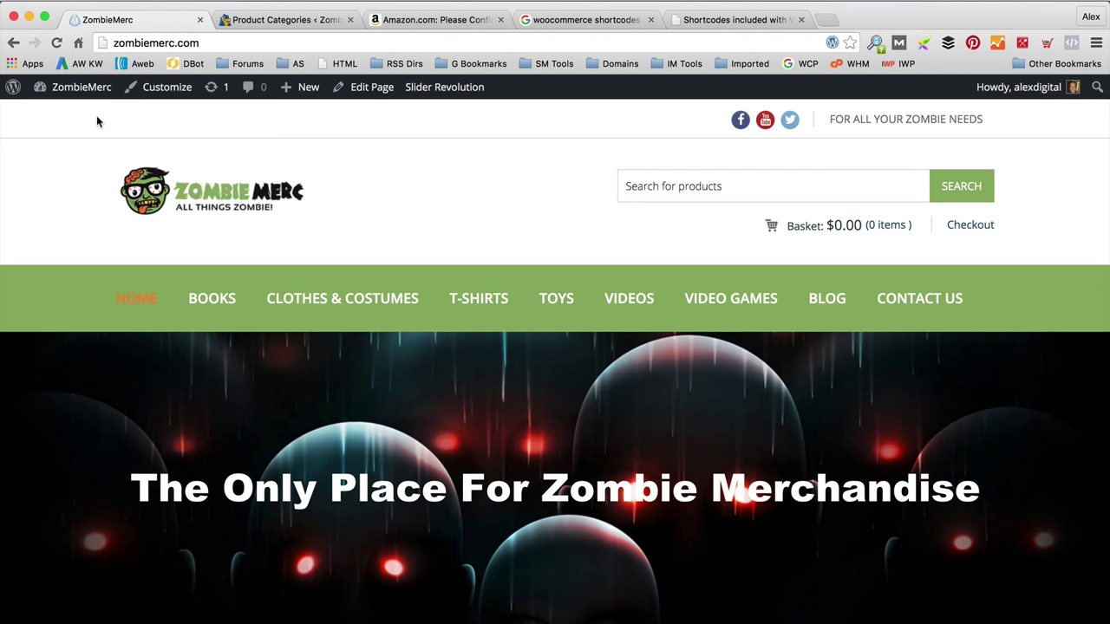
scroll(295, 152, down, 15)
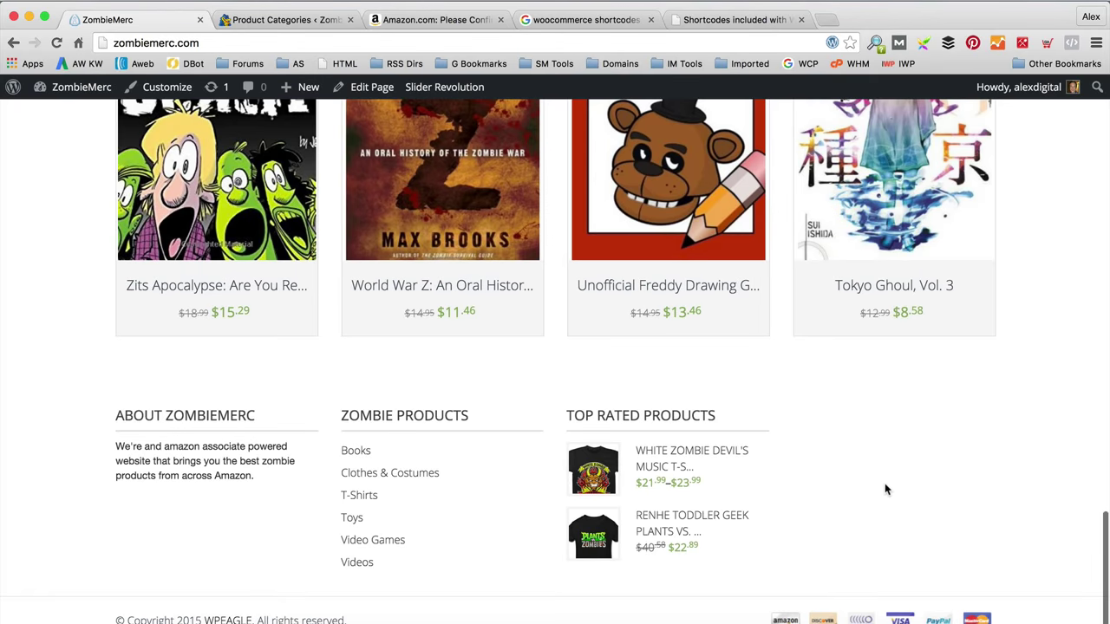
scroll(886, 490, up, 15)
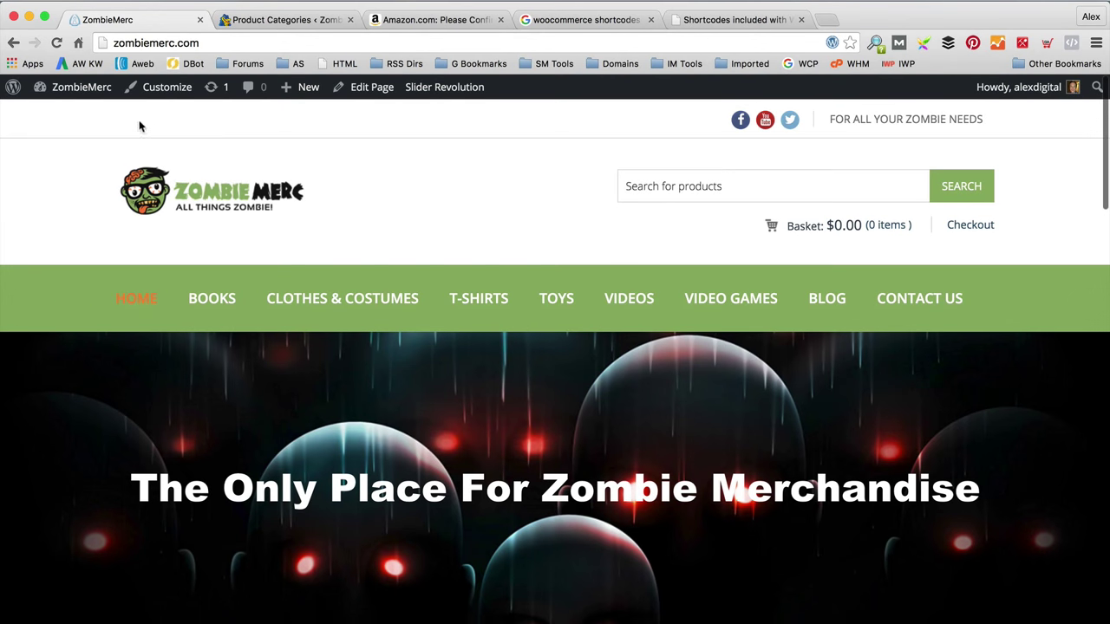
Step: Create a new menu named 'Top Menu'
mouse_move(80, 86)
click(76, 115)
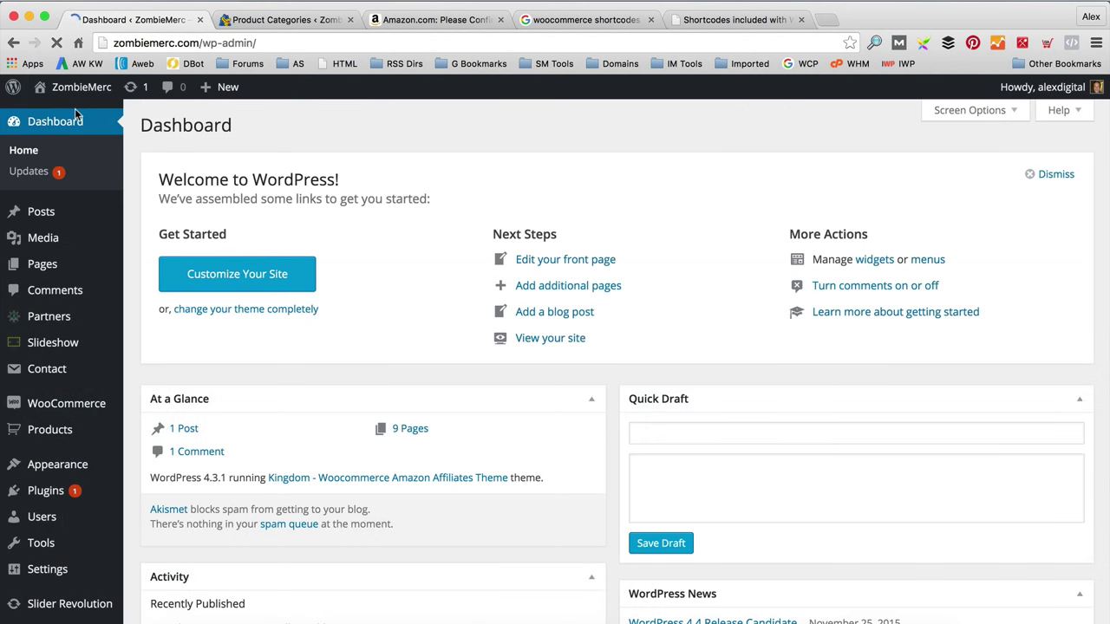
mouse_move(78, 466)
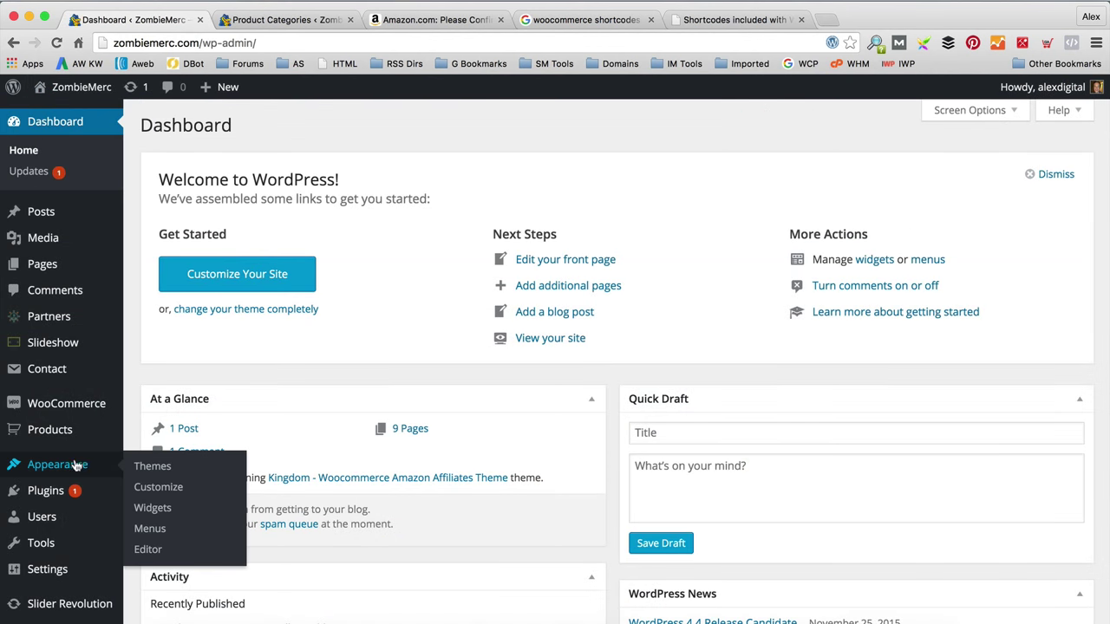
click(171, 533)
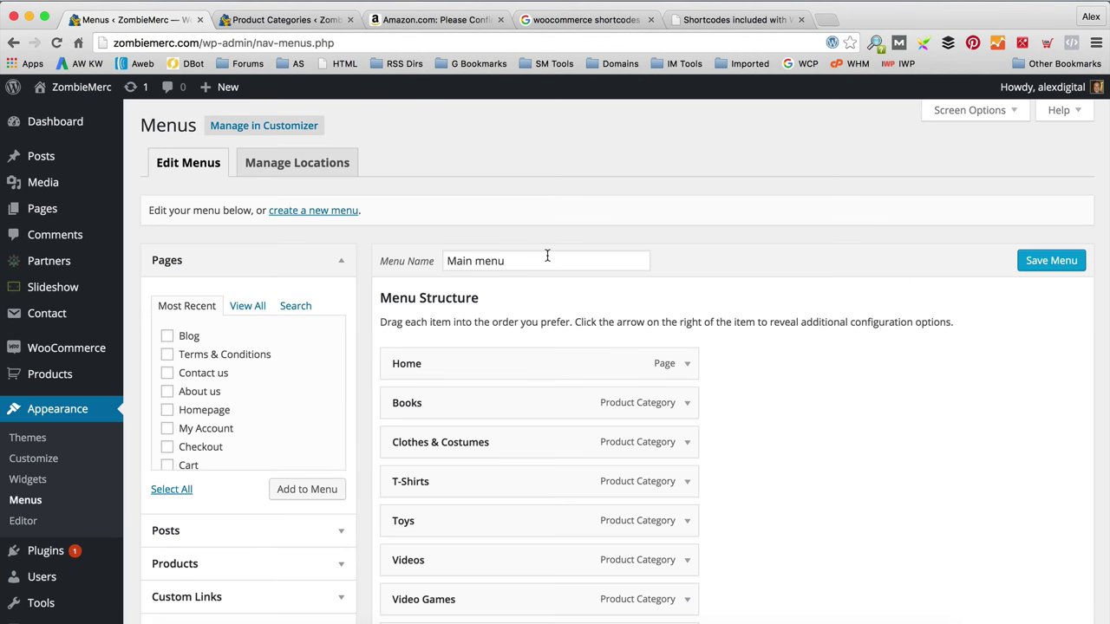
click(305, 214)
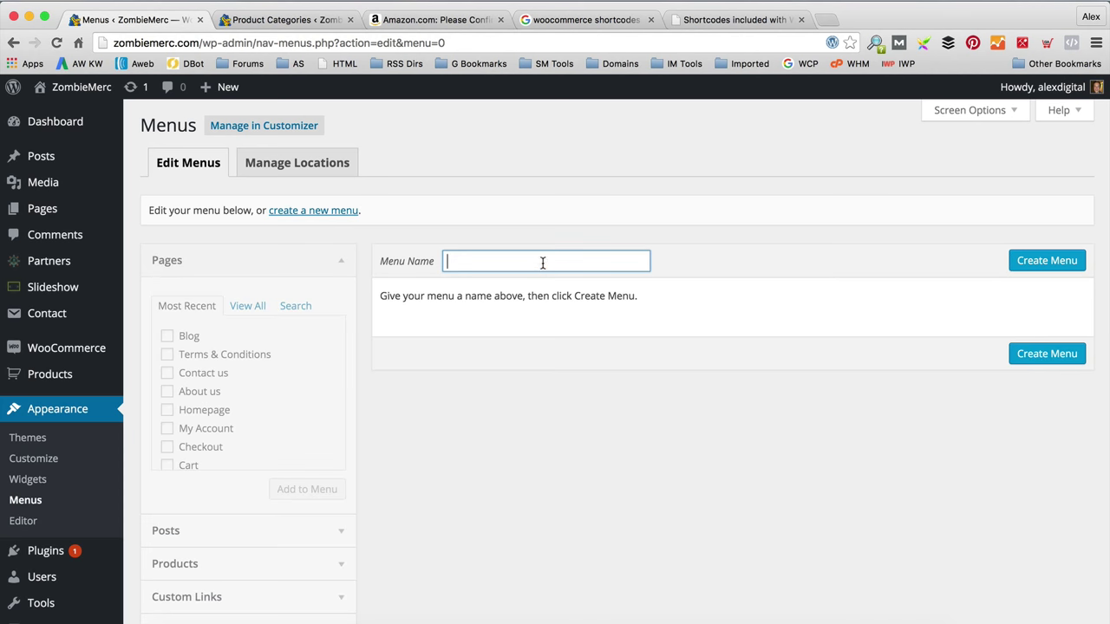
text(Top Menu)
key(Tab)
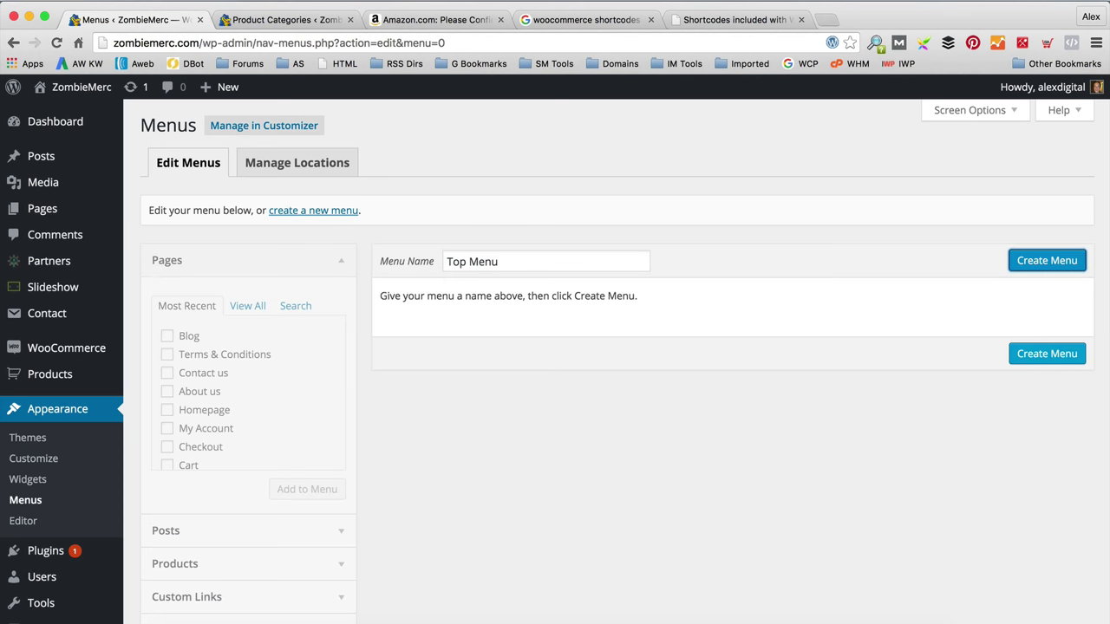
click(1057, 260)
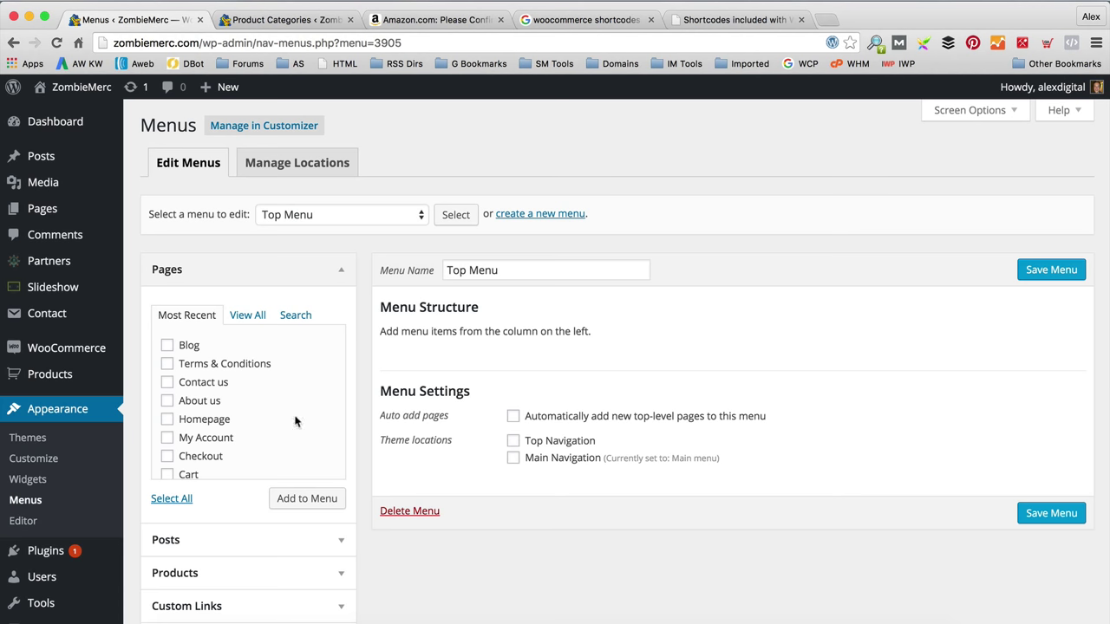
Step: Add the About us, My Account and Terms & Conditions pages to Top Menu
click(248, 316)
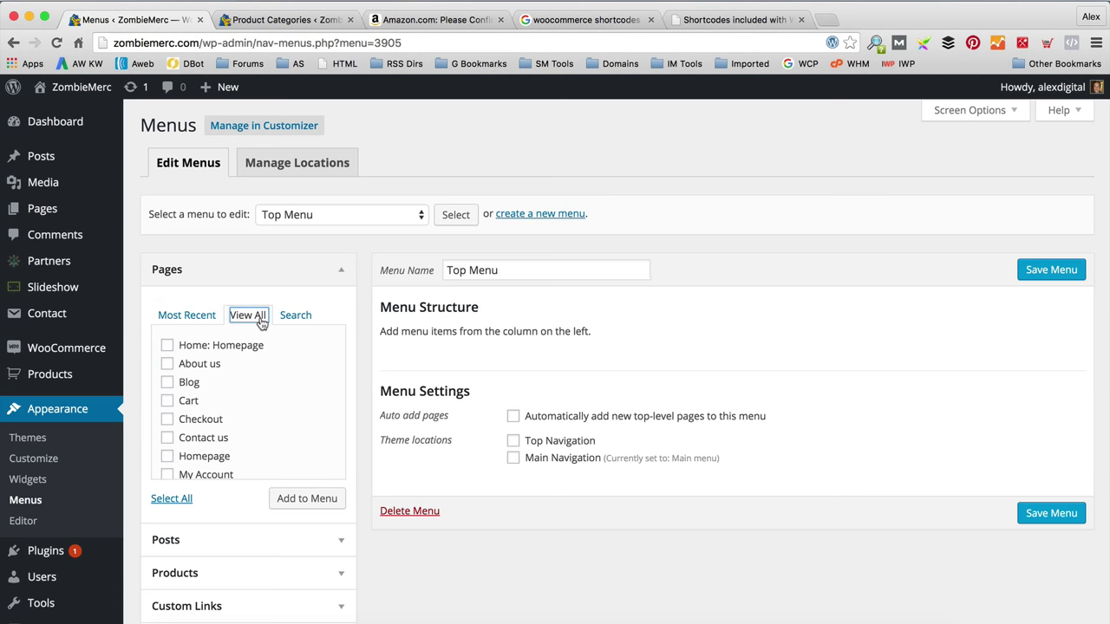
scroll(293, 385, down, 2)
scroll(291, 379, up, 2)
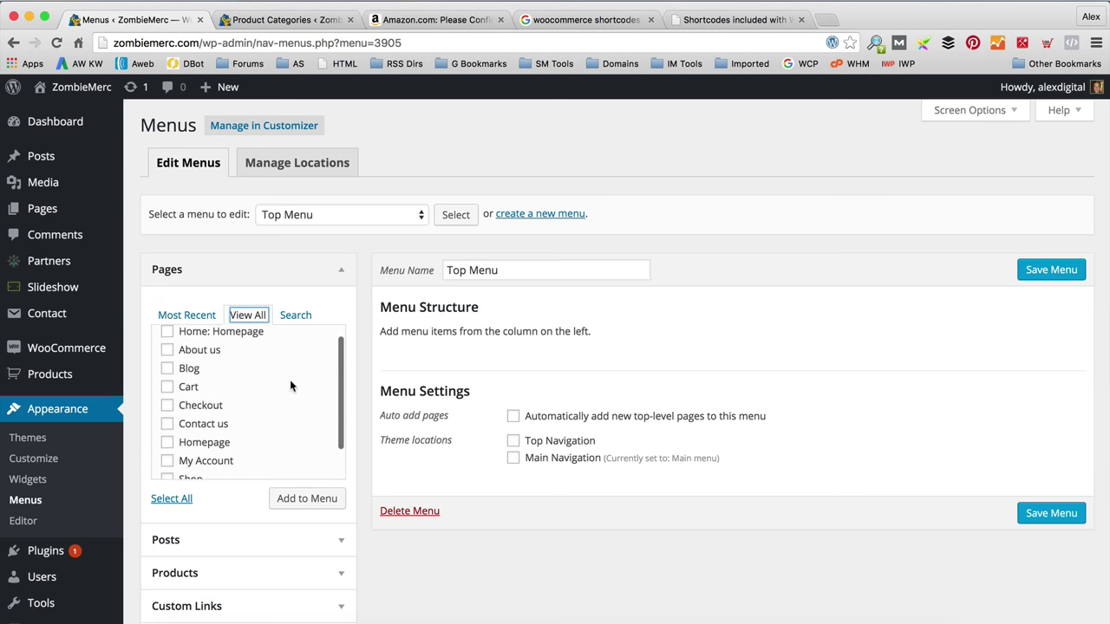
click(167, 365)
scroll(228, 373, down, 2)
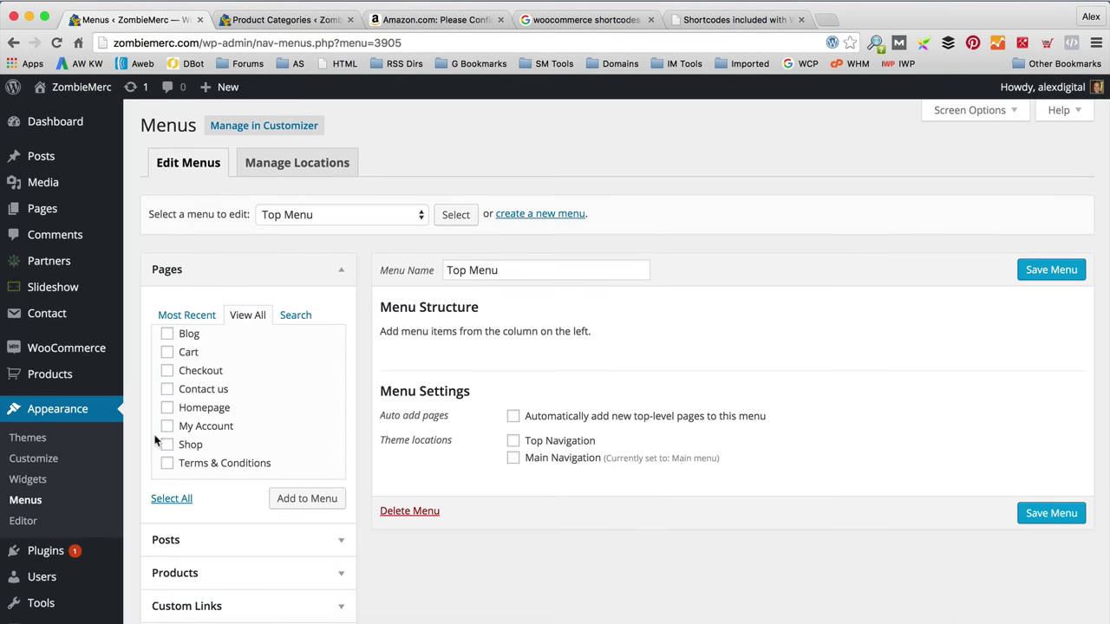
click(167, 426)
scroll(247, 427, up, 1)
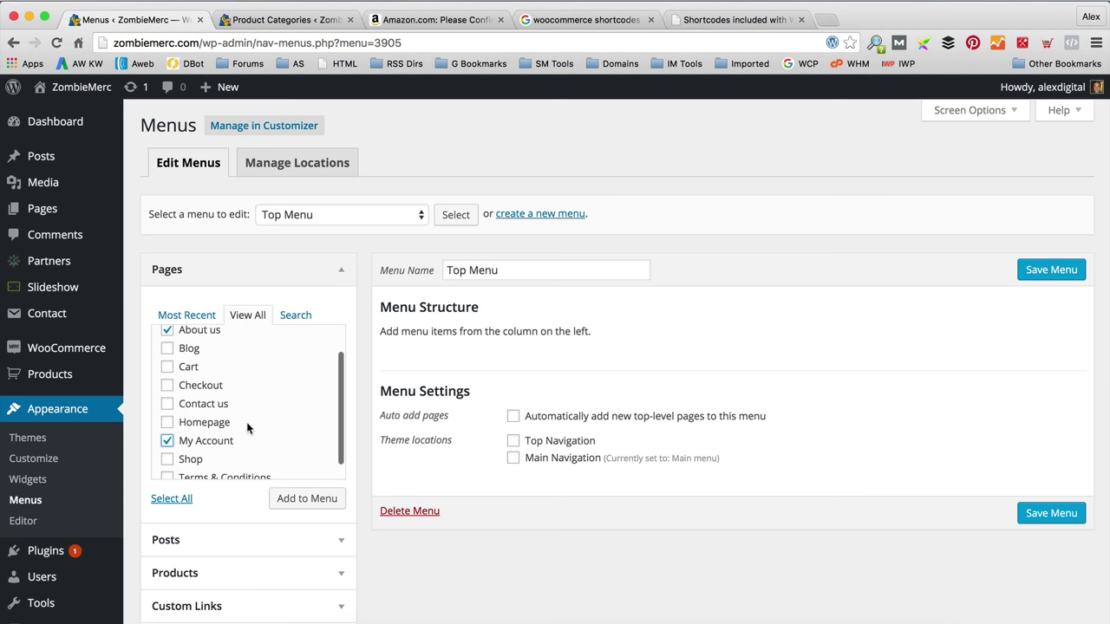
scroll(247, 427, up, 1)
scroll(248, 426, down, 1)
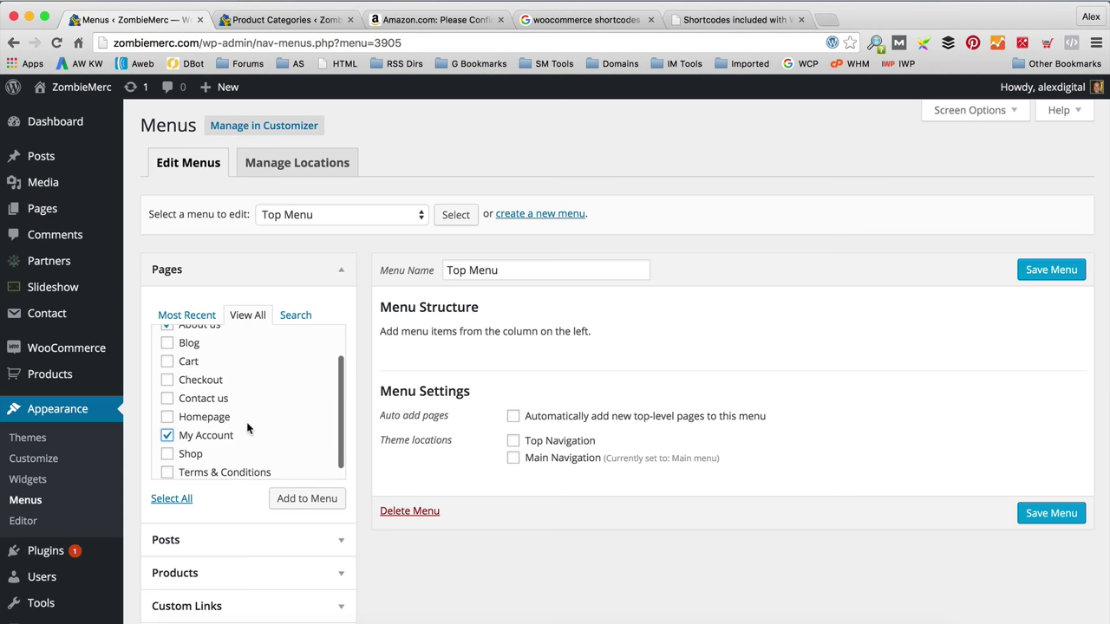
scroll(248, 427, down, 3)
scroll(248, 427, up, 3)
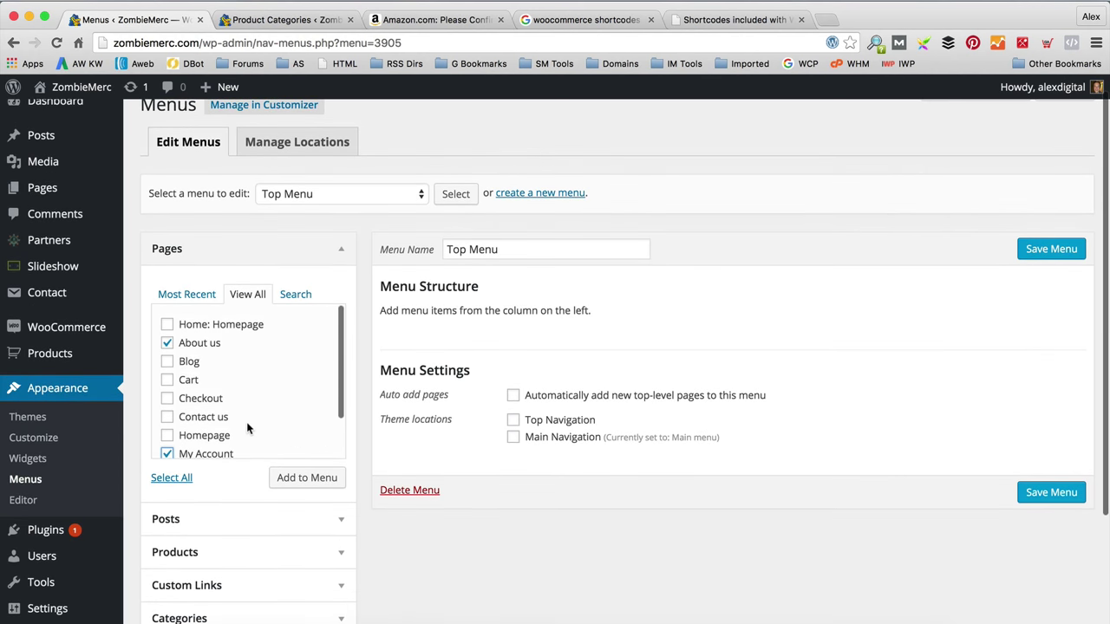
scroll(247, 426, down, 5)
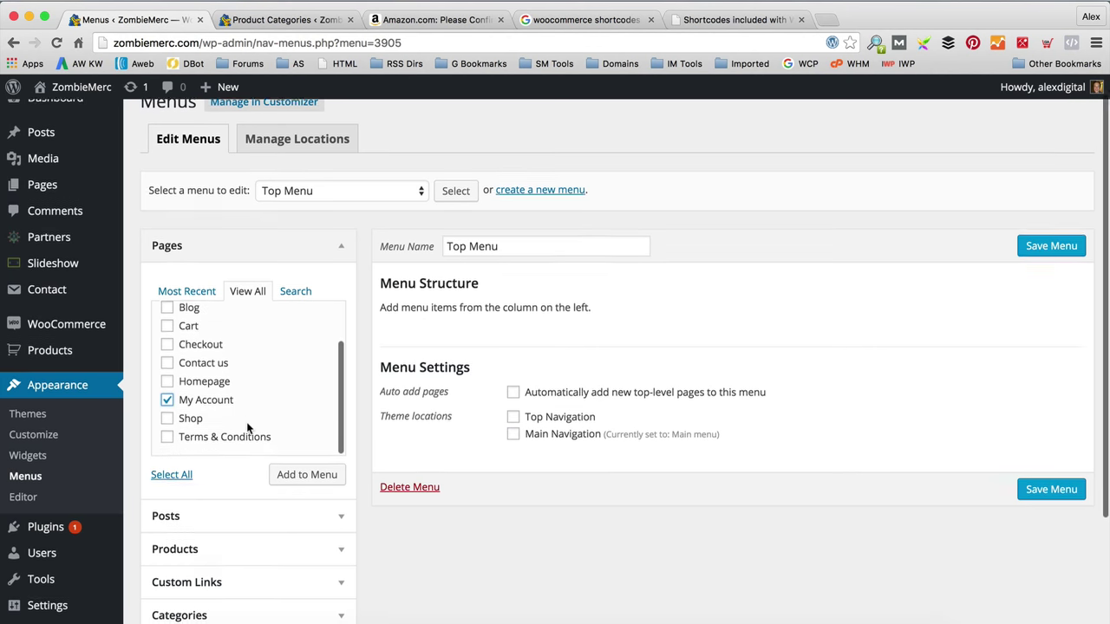
scroll(247, 426, up, 5)
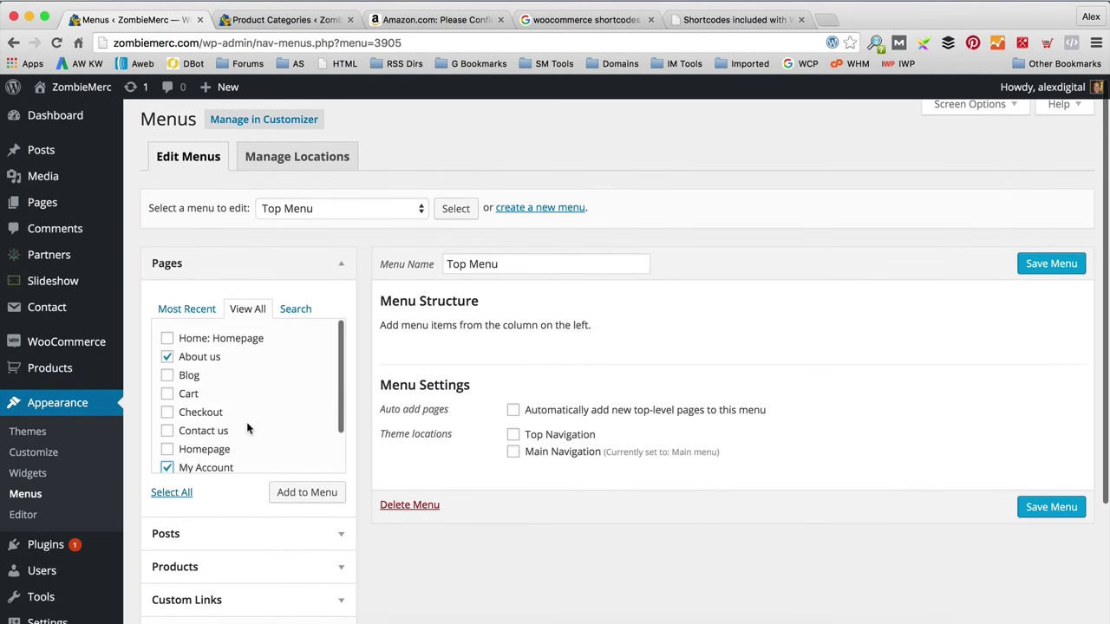
scroll(244, 414, down, 3)
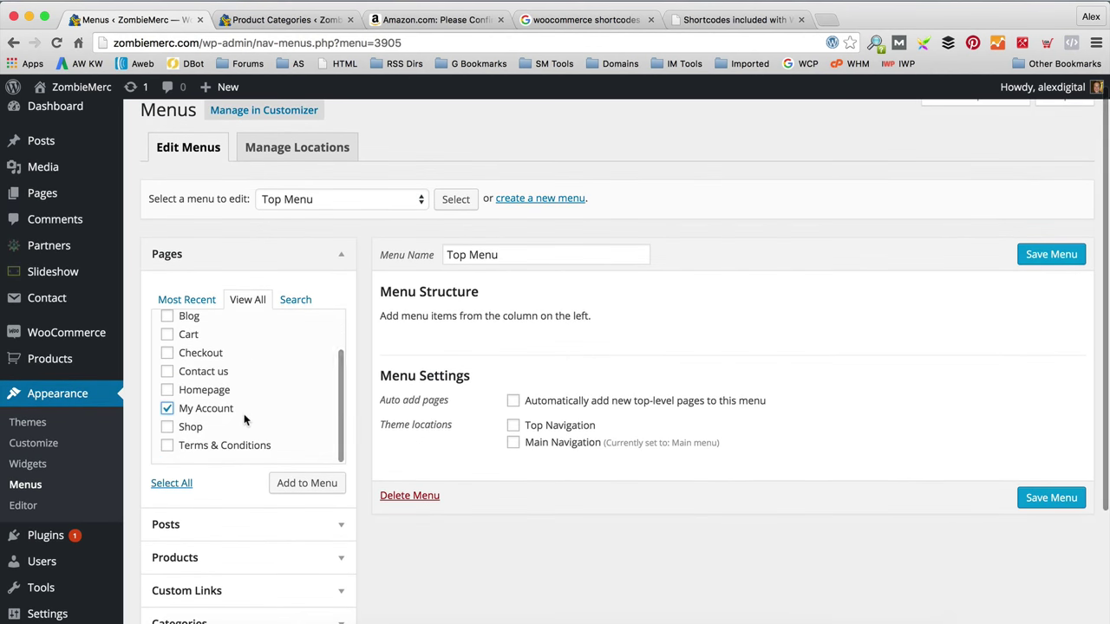
click(167, 445)
scroll(225, 432, up, 3)
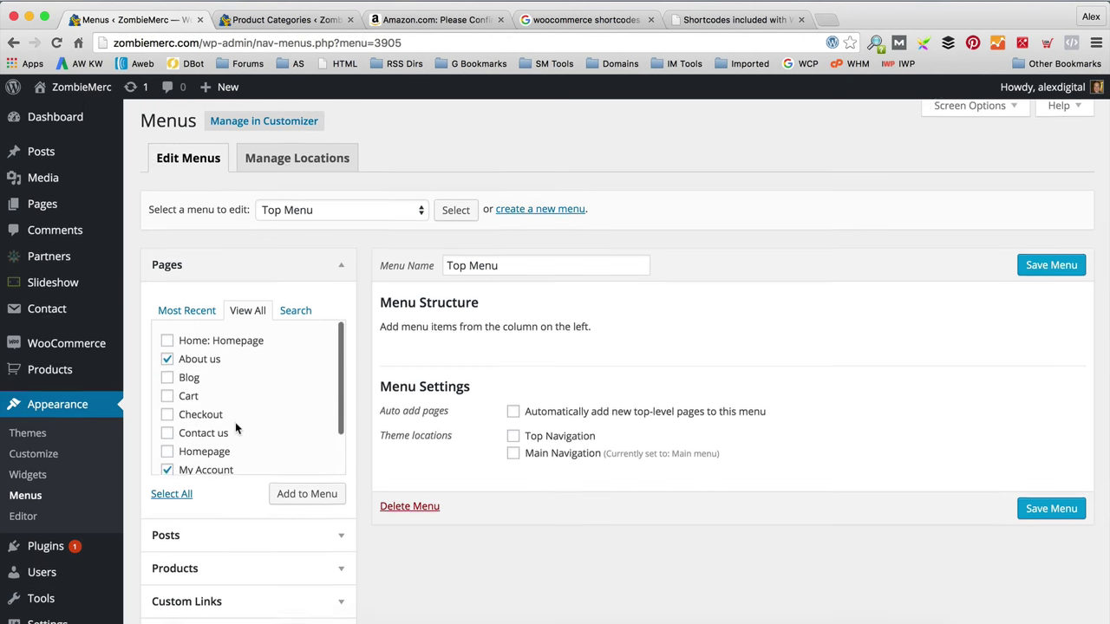
scroll(236, 428, down, 4)
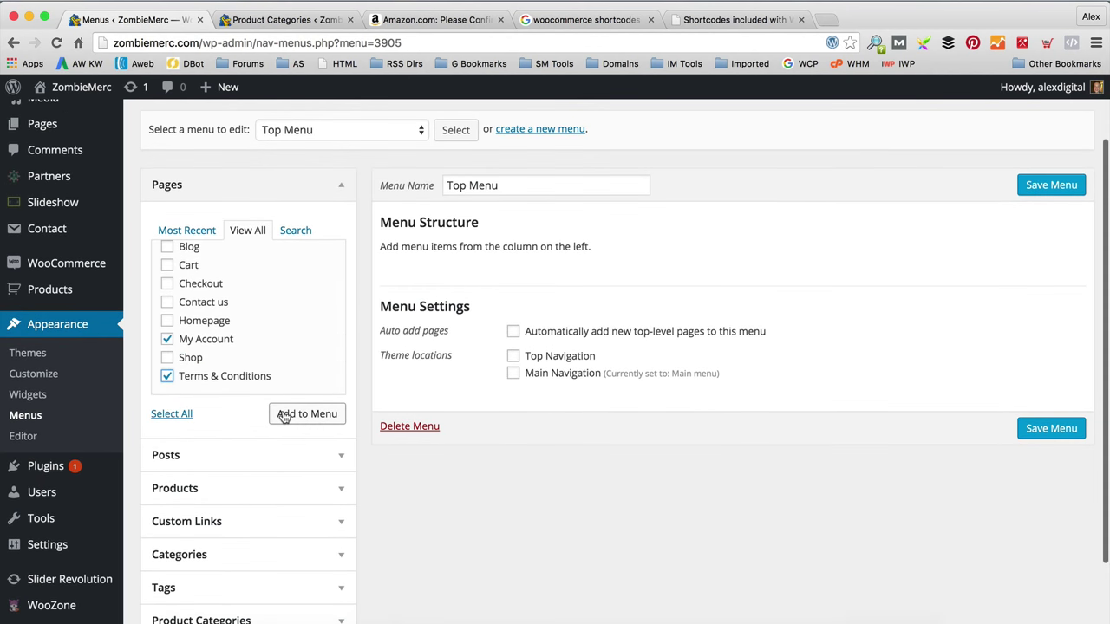
click(286, 412)
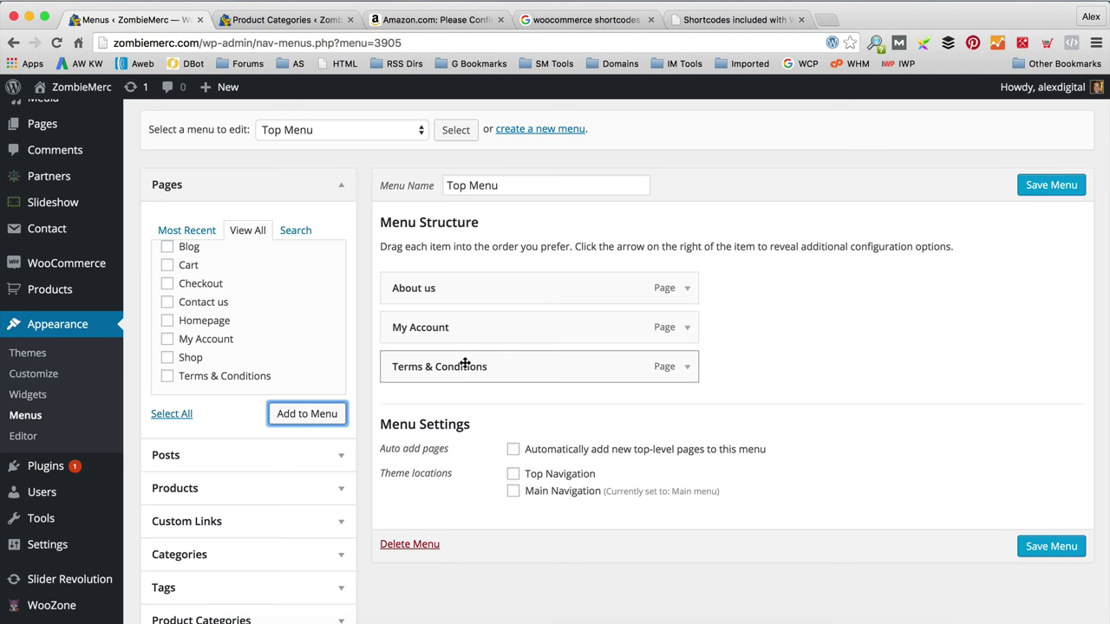
Step: Assign Top Menu to the Top Navigation location and save it
click(515, 475)
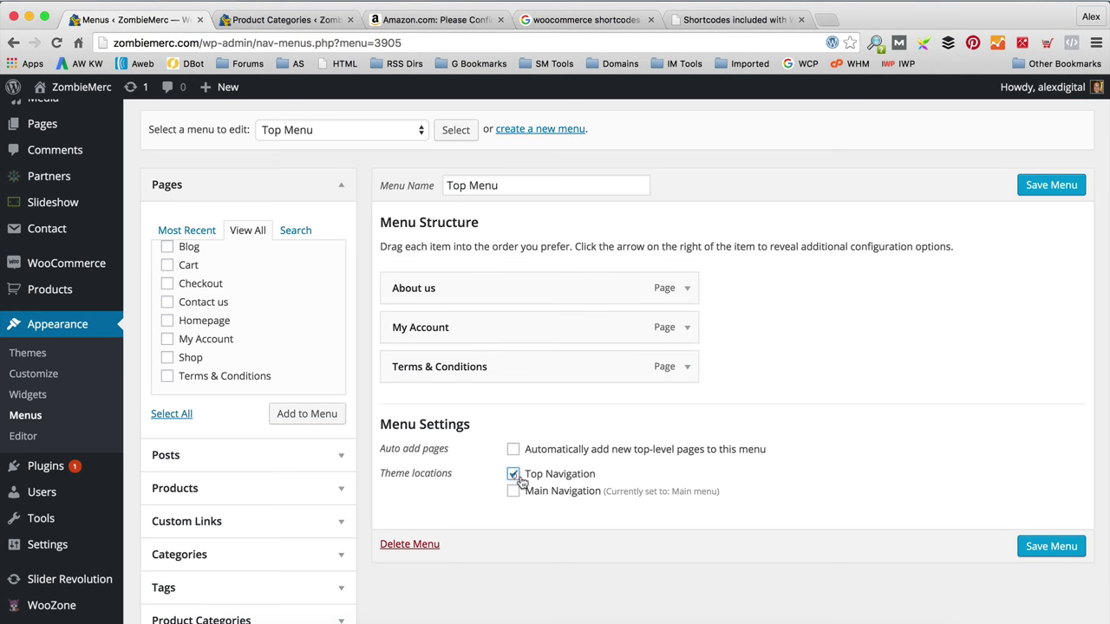
click(1056, 547)
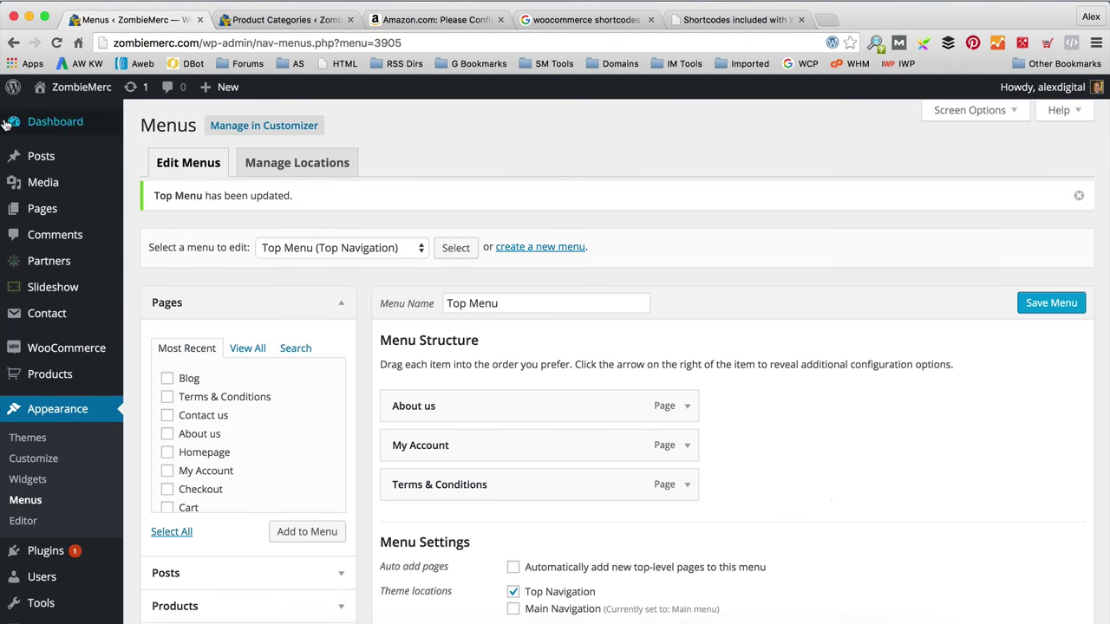
mouse_move(74, 86)
click(54, 113)
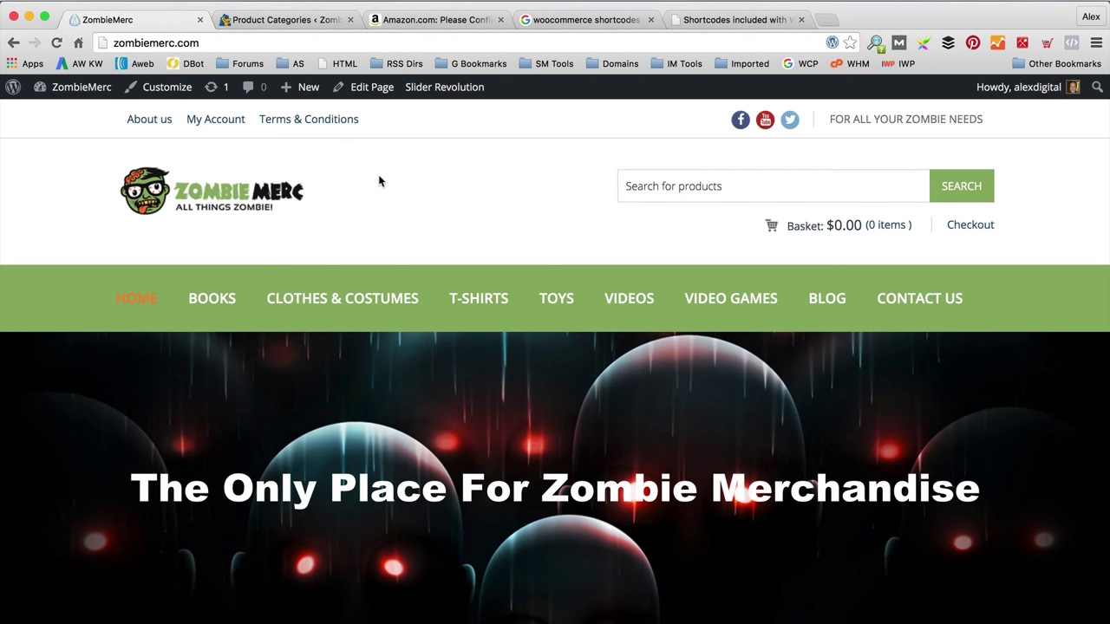
Step: Check the storefront's new top-bar links, then return to the admin Dashboard
scroll(379, 179, down, 2)
scroll(379, 179, up, 2)
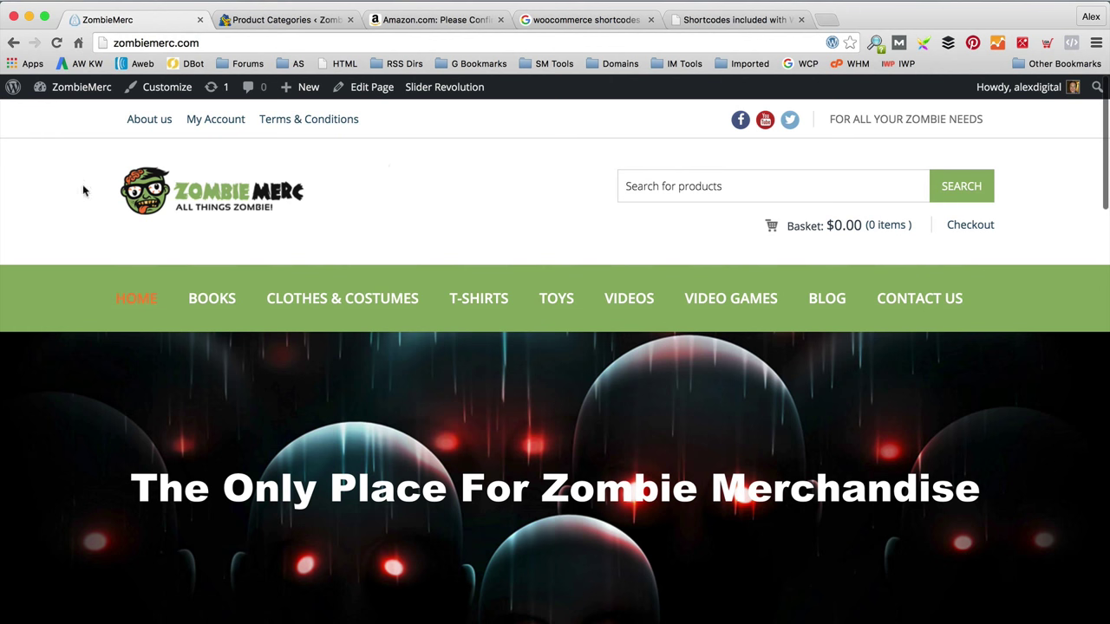
mouse_move(82, 87)
click(77, 118)
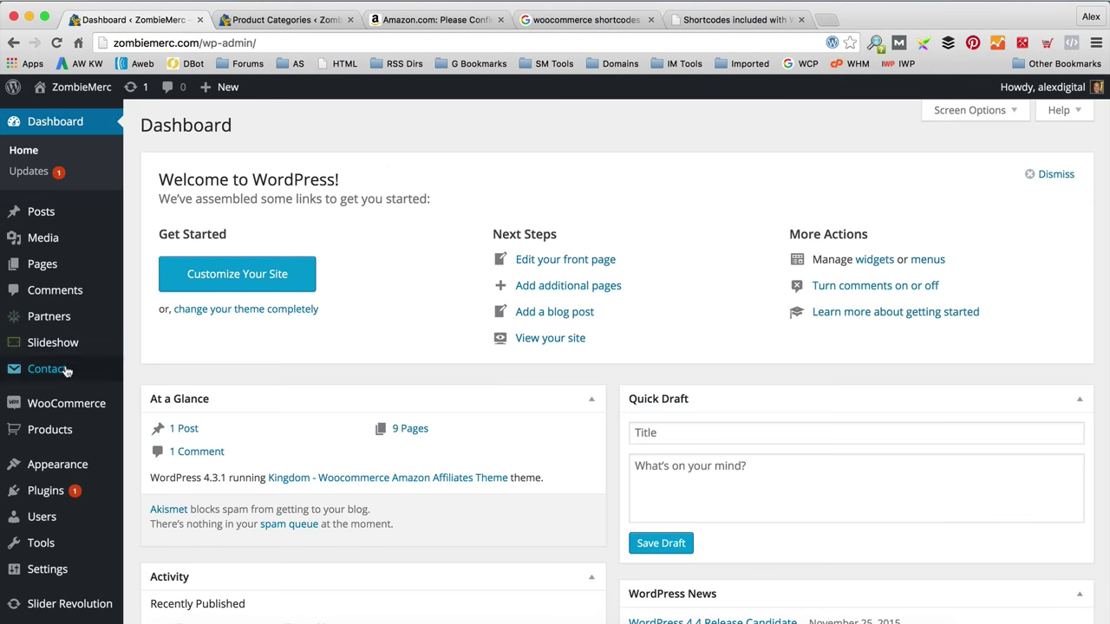
Step: Publish a new 'Privacy Policy' page from the All Pages list
mouse_move(81, 272)
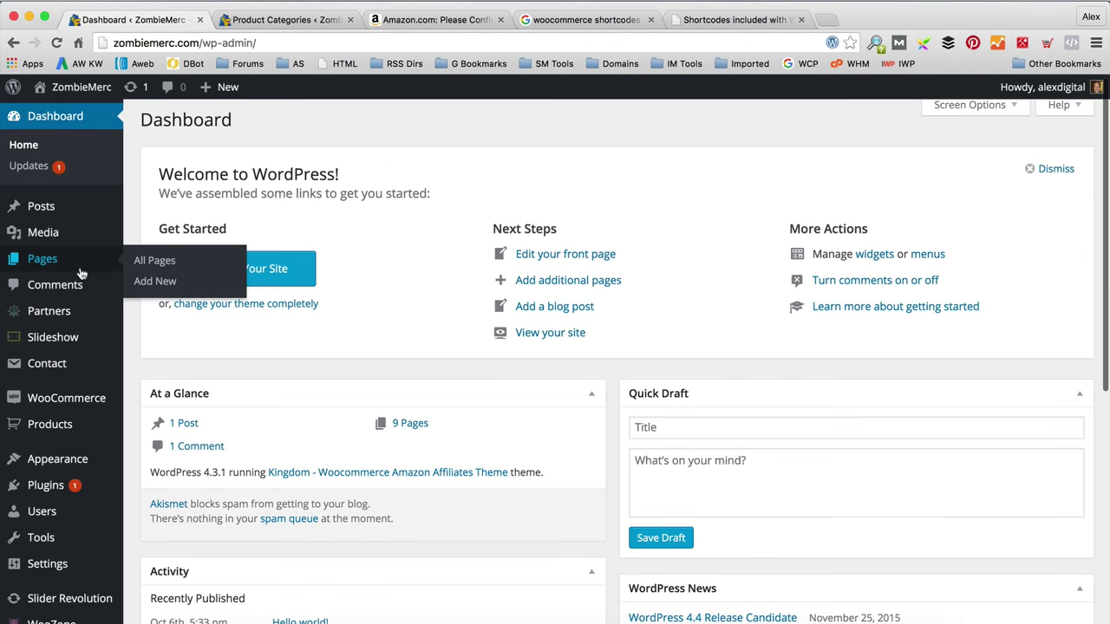
click(147, 262)
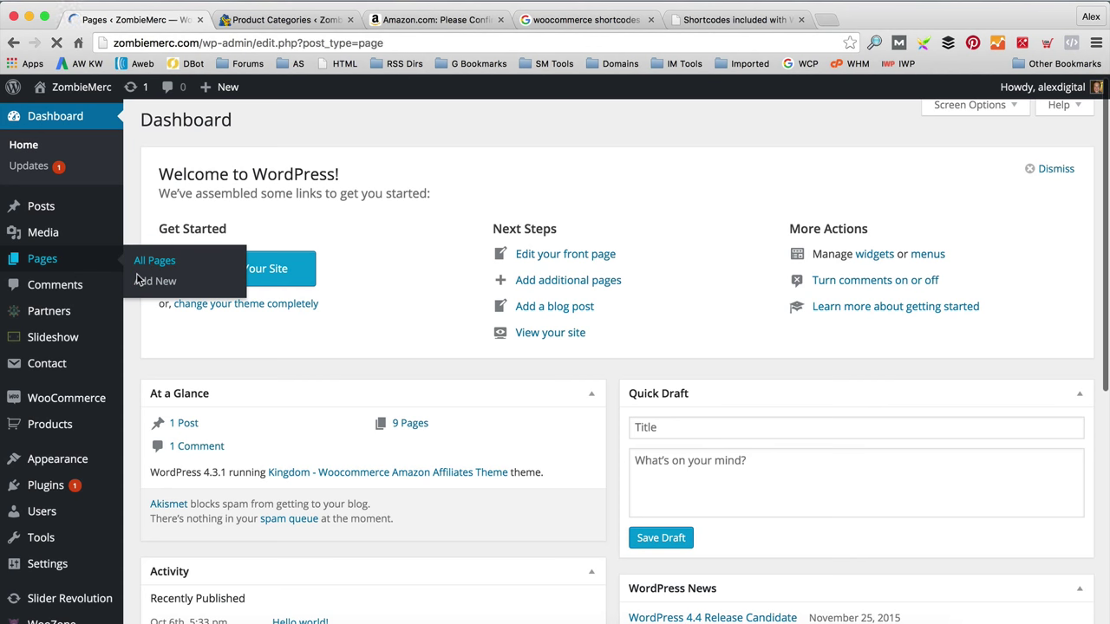
scroll(518, 343, down, 2)
scroll(519, 343, up, 2)
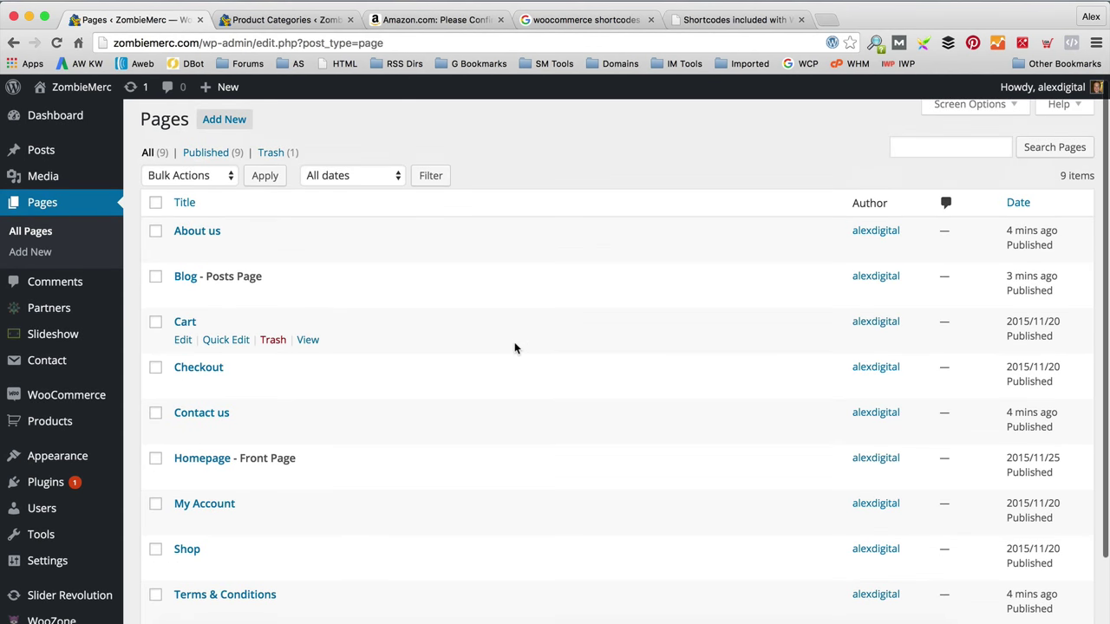
scroll(423, 260, down, 2)
scroll(297, 258, up, 3)
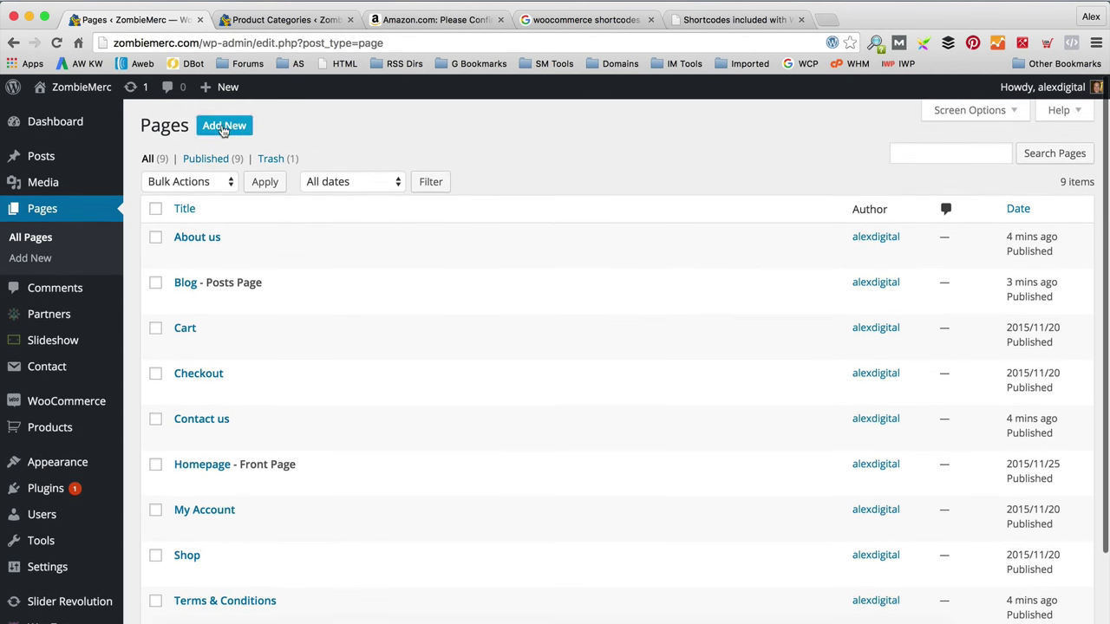
click(225, 128)
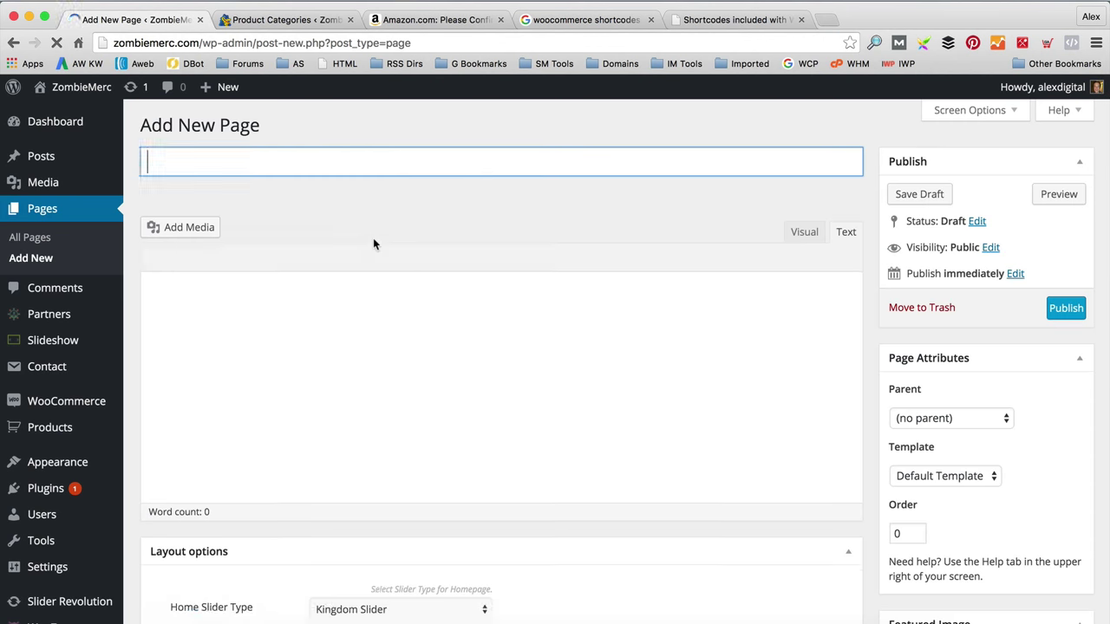
text(Privacy Policy)
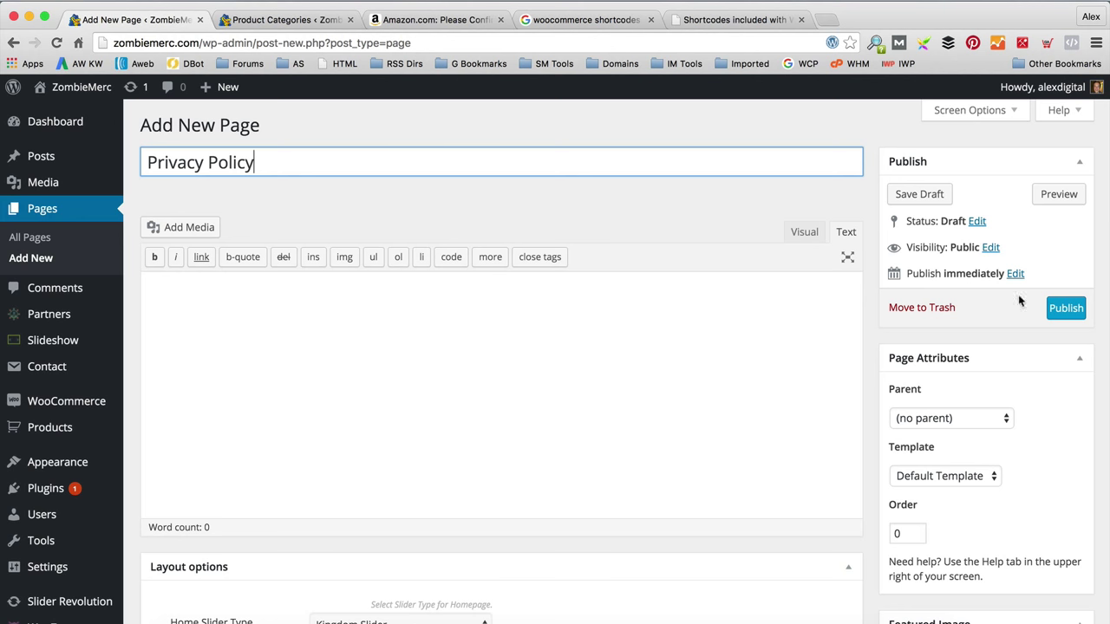
click(1066, 308)
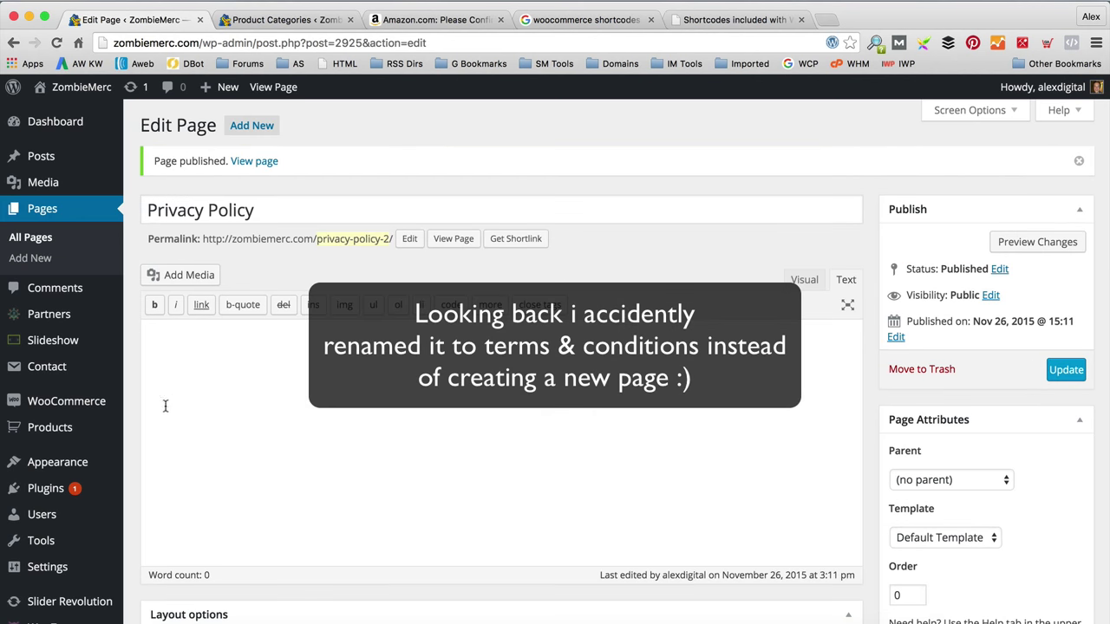
mouse_move(87, 465)
click(193, 528)
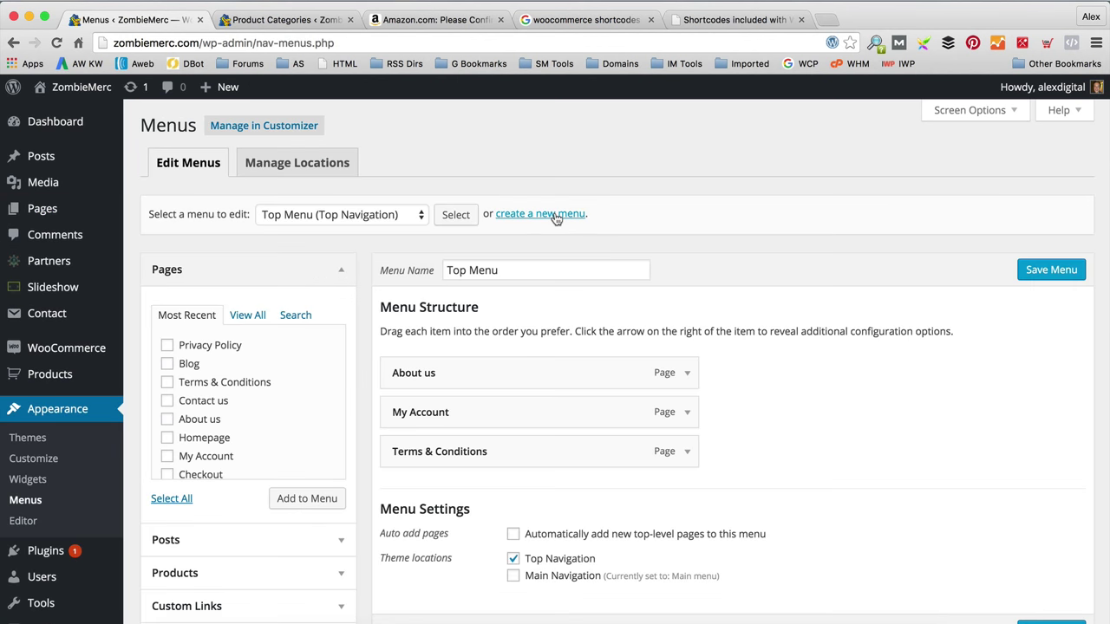
Step: Create a new menu named 'Footer Menu'
click(555, 216)
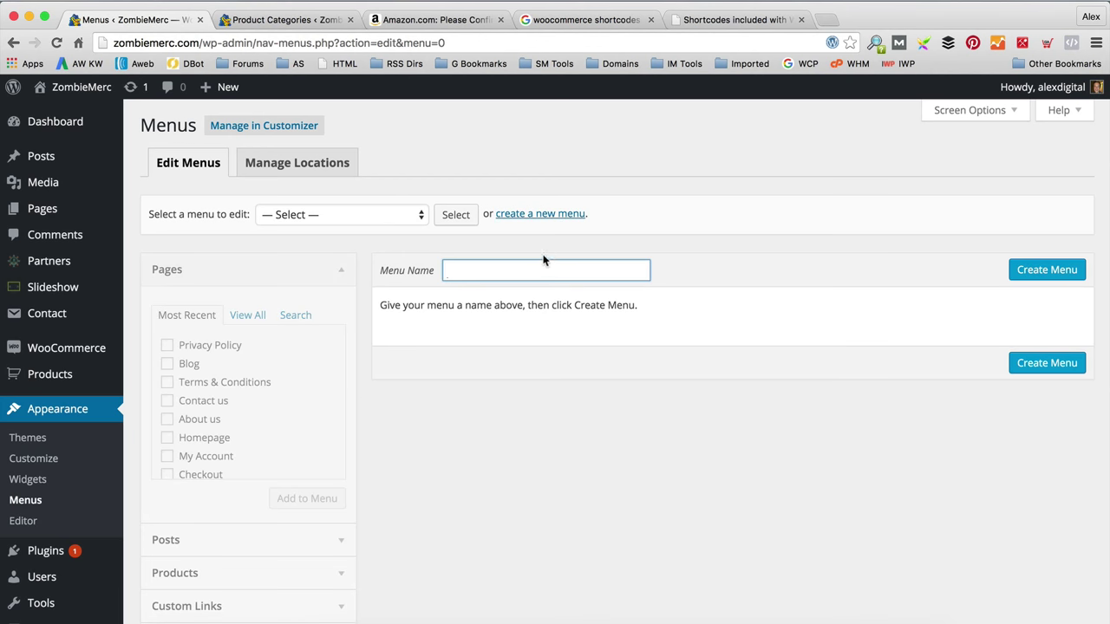
text(Footer Menu)
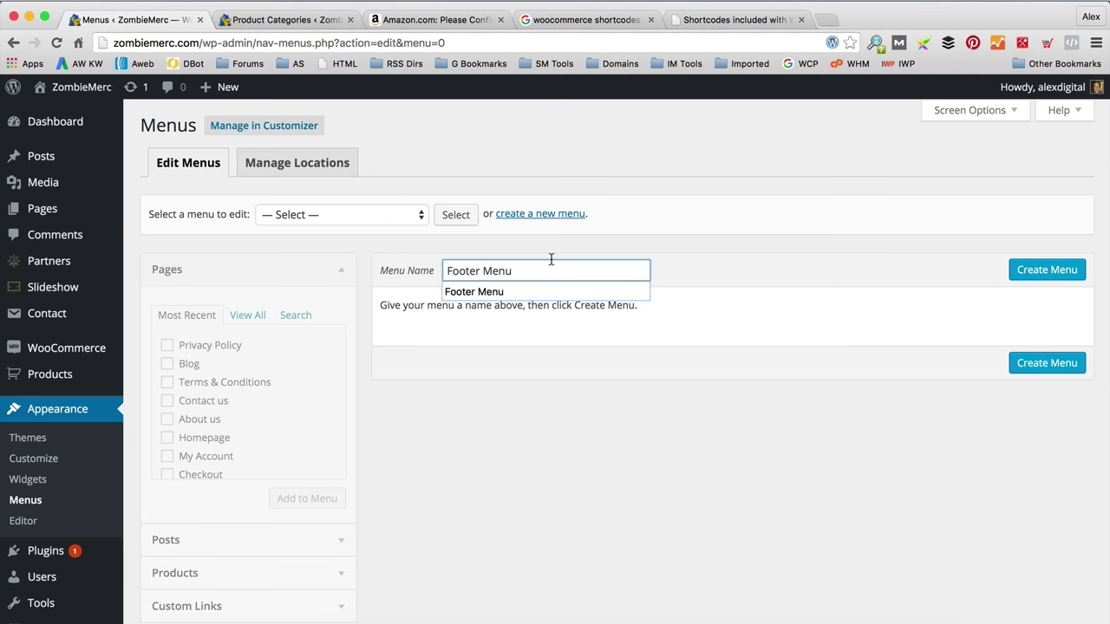
click(1034, 270)
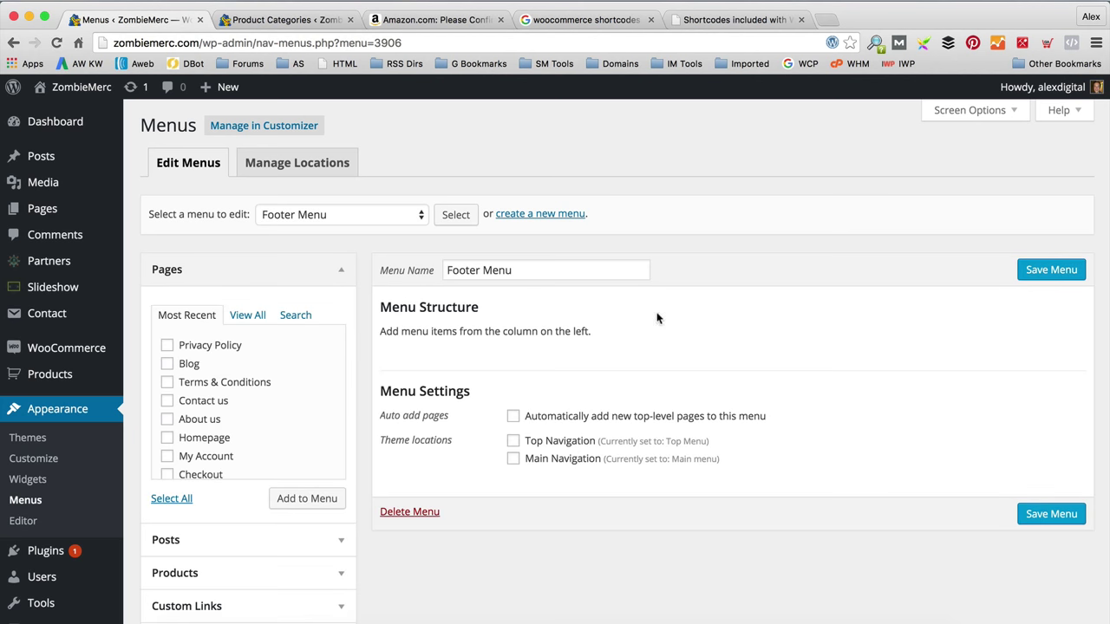
Step: Add Terms & Conditions, Privacy Policy, Contact us, About us and Blog to Footer Menu
click(167, 382)
click(167, 345)
scroll(247, 398, down, 1)
click(166, 377)
click(167, 397)
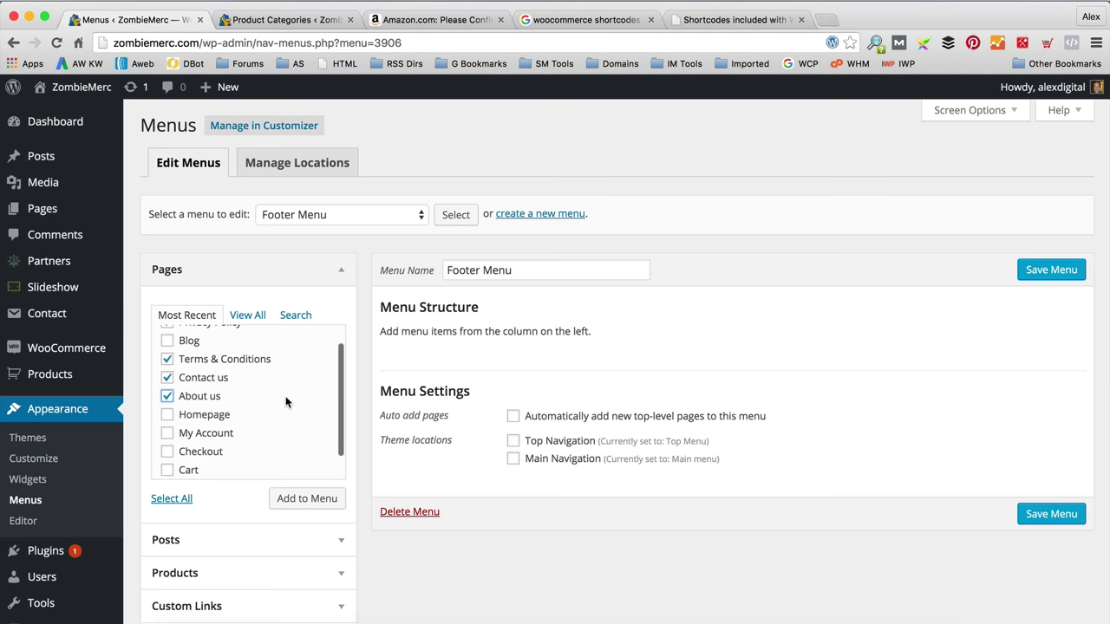
scroll(185, 382, up, 1)
click(167, 365)
scroll(310, 392, down, 3)
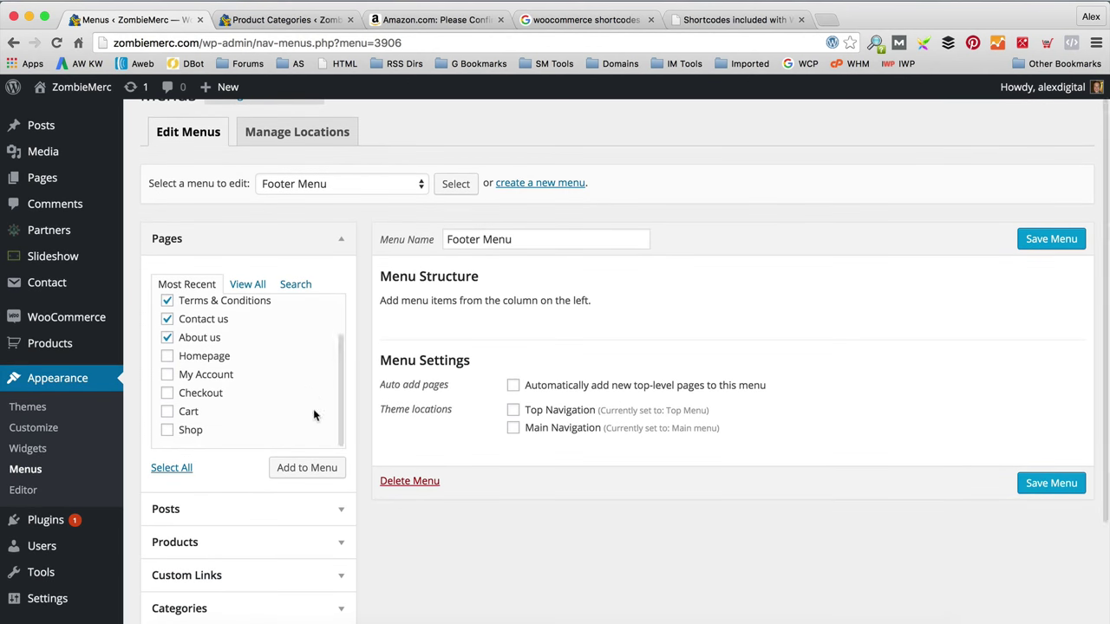
click(311, 467)
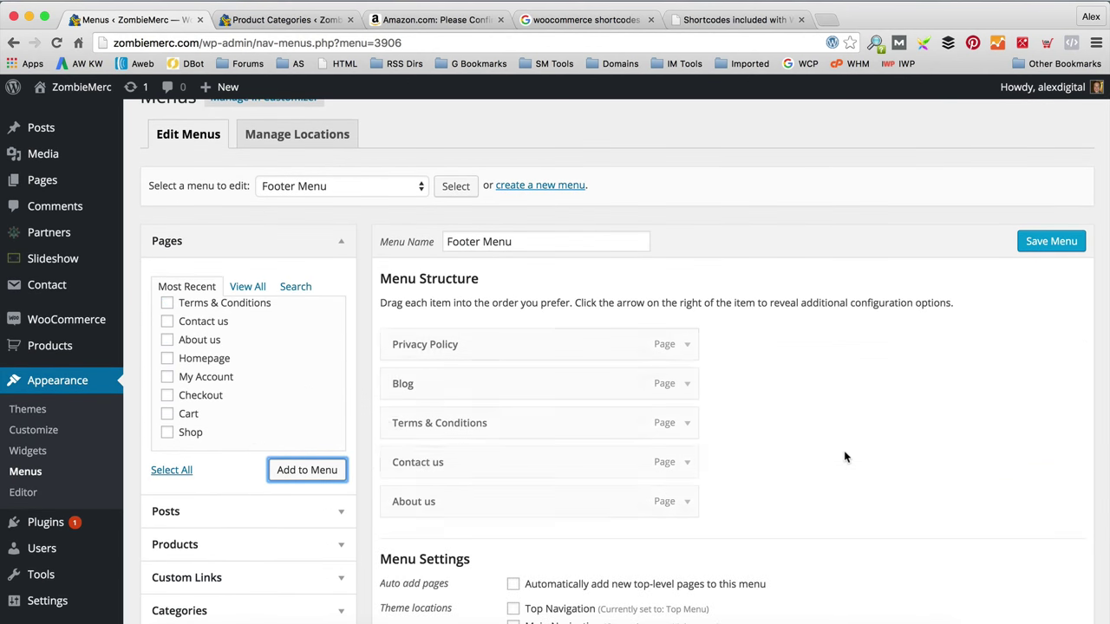
Step: Reorder Footer Menu to About us, Blog, Contact us, Privacy Policy, Terms & Conditions and save
drag(530, 379, 528, 335)
drag(495, 466, 488, 381)
drag(527, 506, 525, 341)
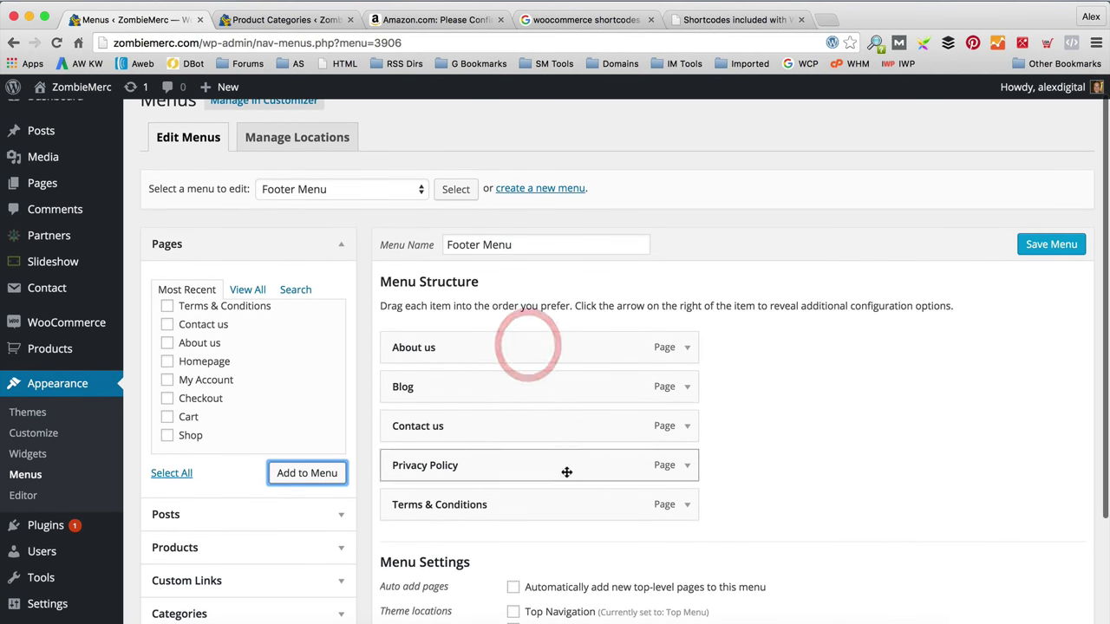
scroll(850, 416, down, 2)
click(1069, 192)
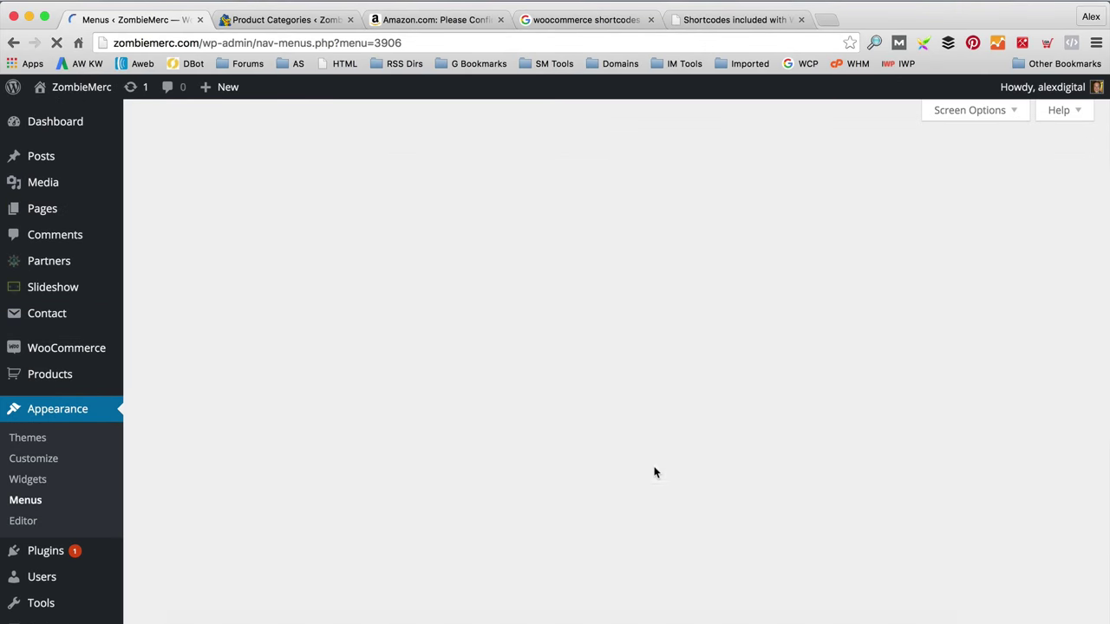
scroll(808, 408, down, 5)
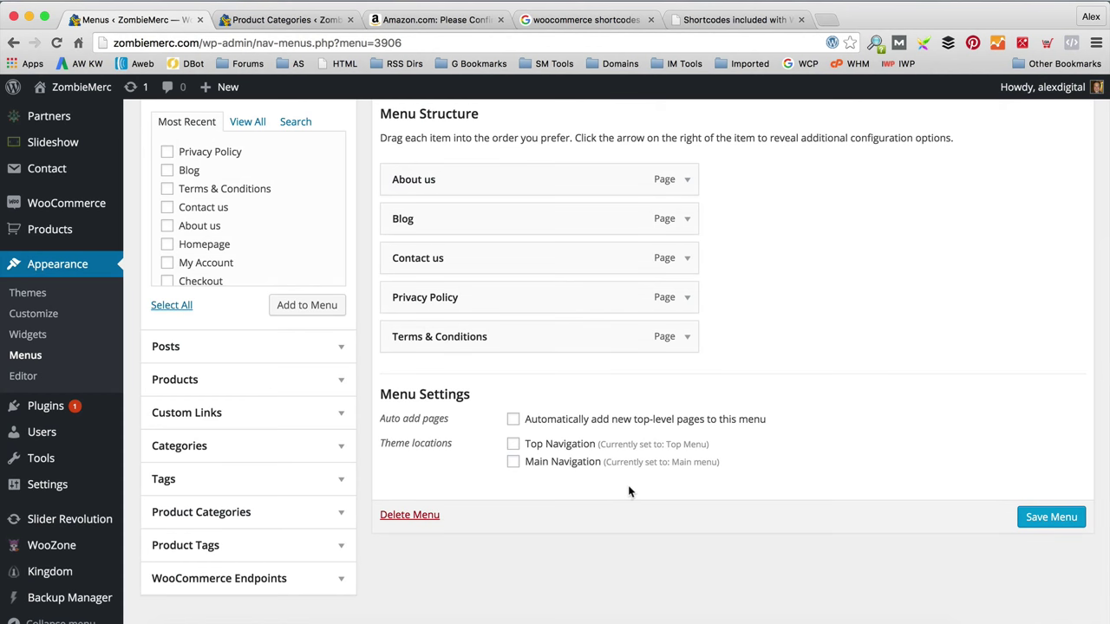
scroll(627, 489, up, 1)
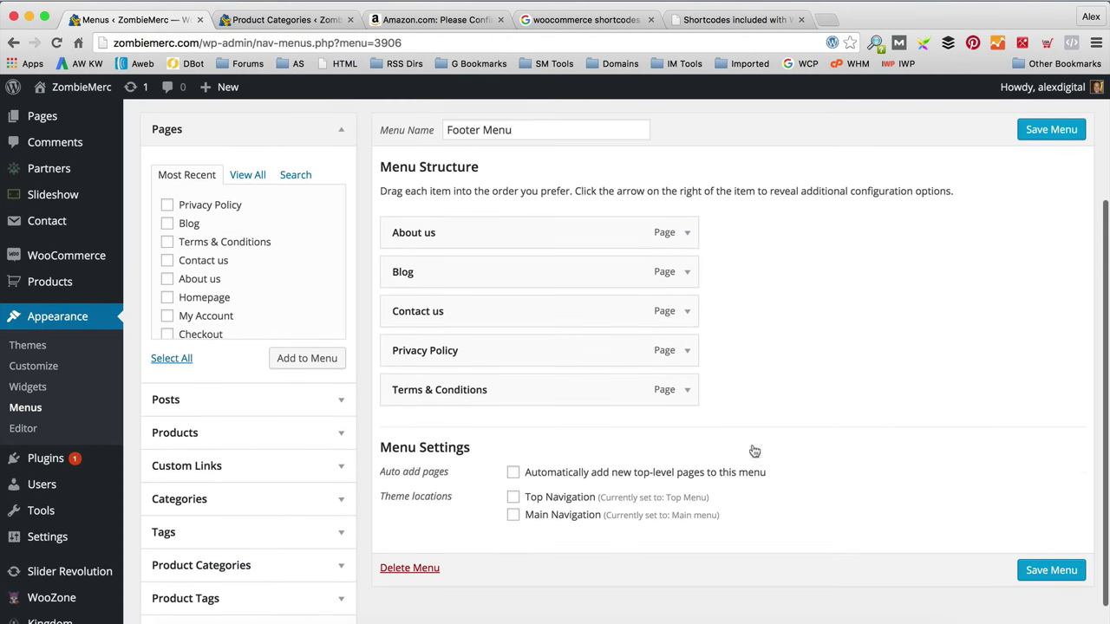
click(63, 394)
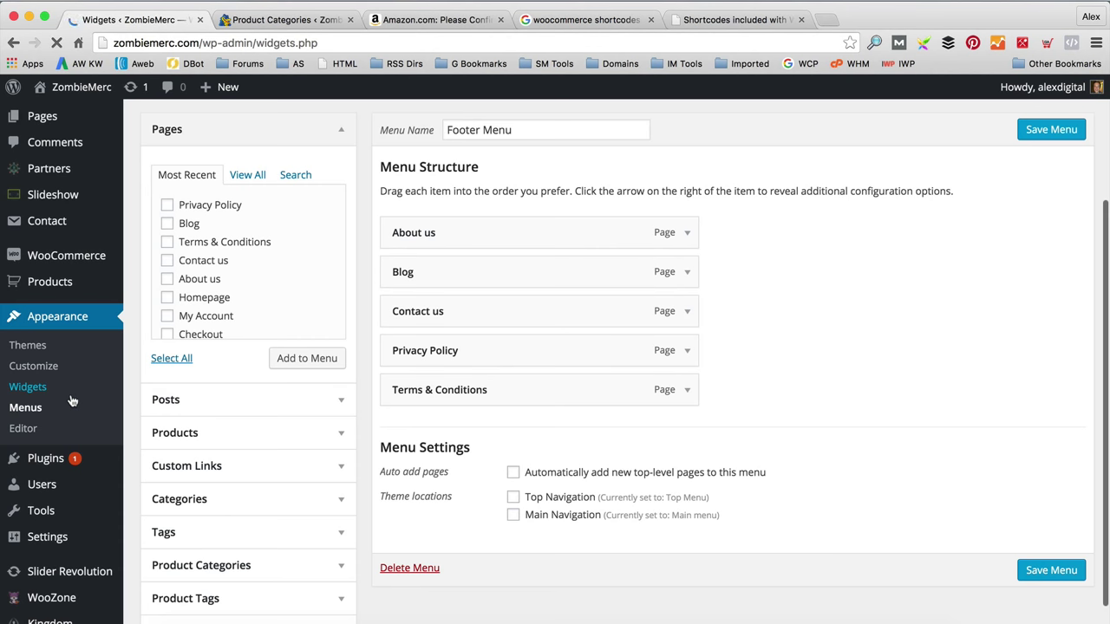
Step: Add a Custom Menu widget to Footer Content titled 'More Info' showing Footer Menu, and save it
scroll(338, 255, down, 1)
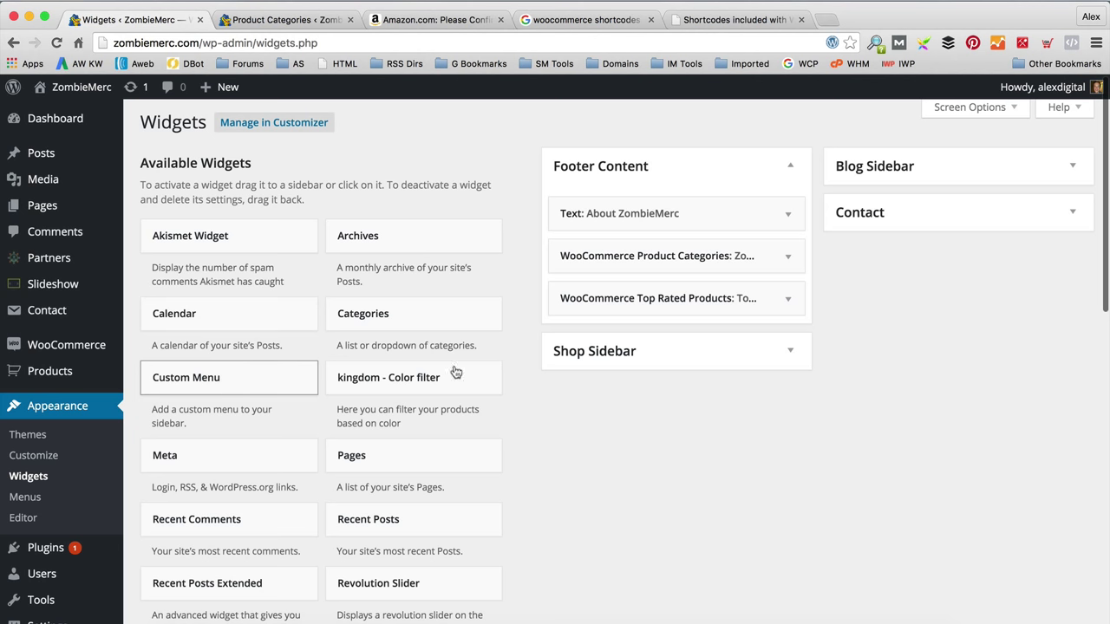
drag(204, 374, 637, 335)
click(644, 394)
text(More Info)
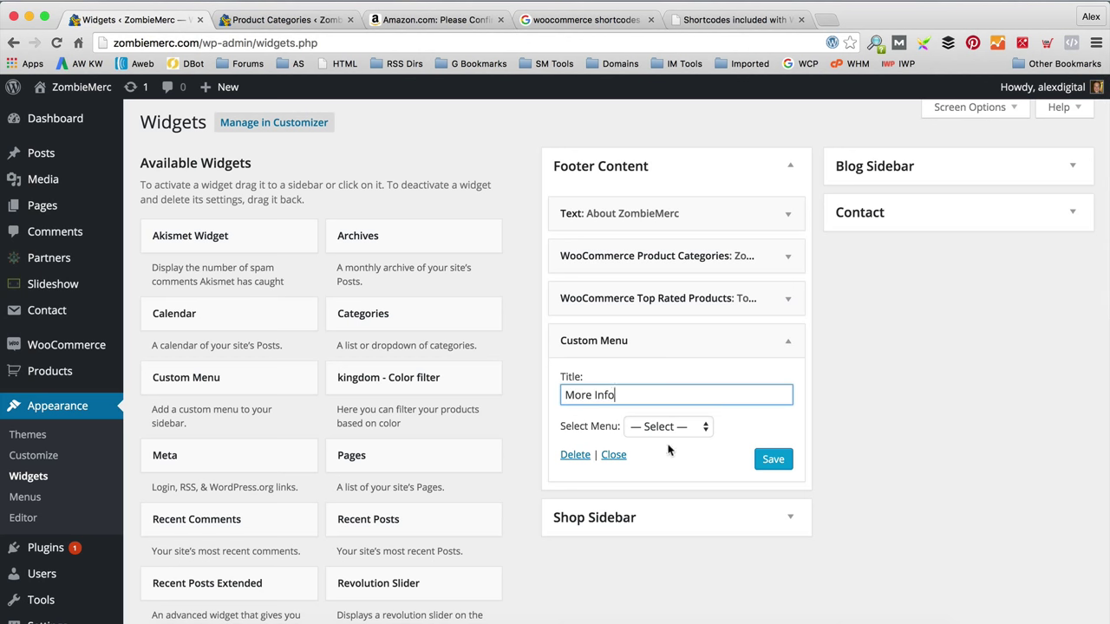
click(684, 427)
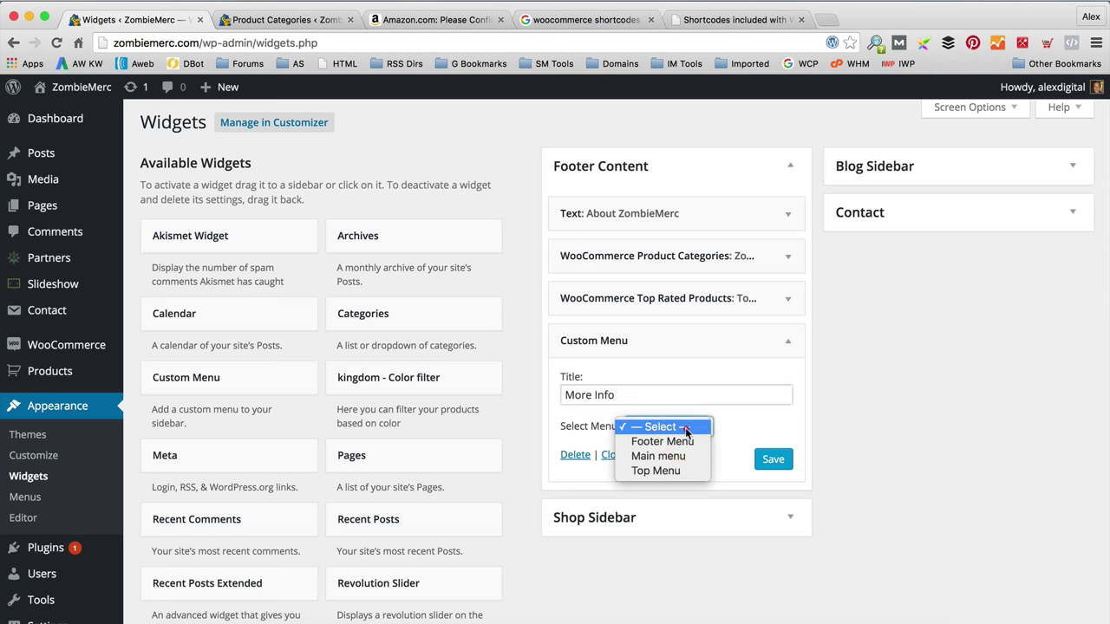
click(686, 441)
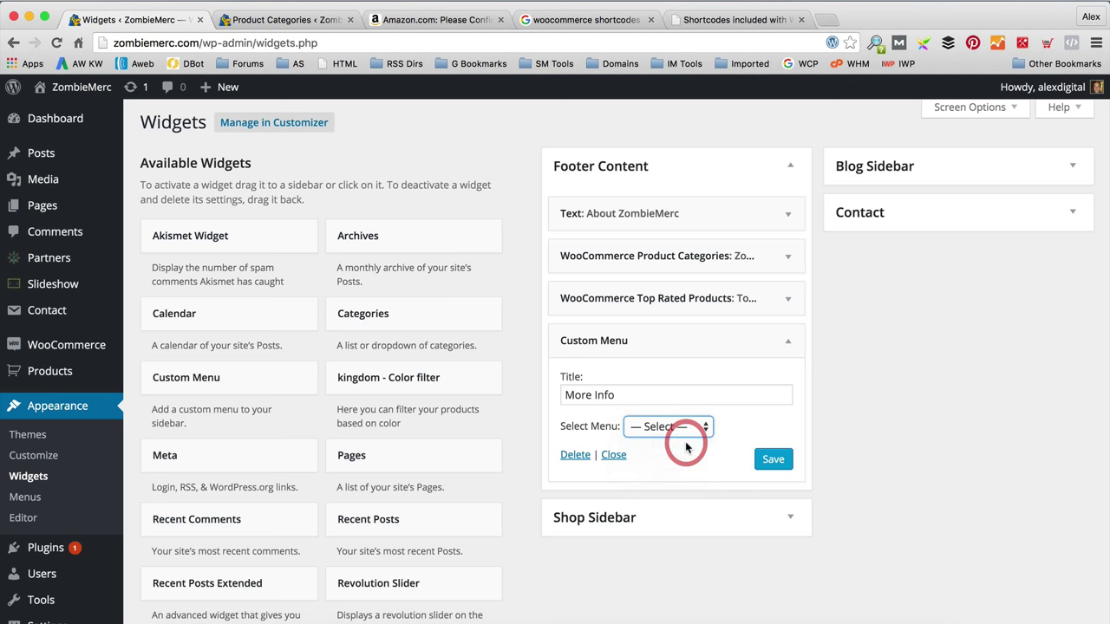
click(775, 467)
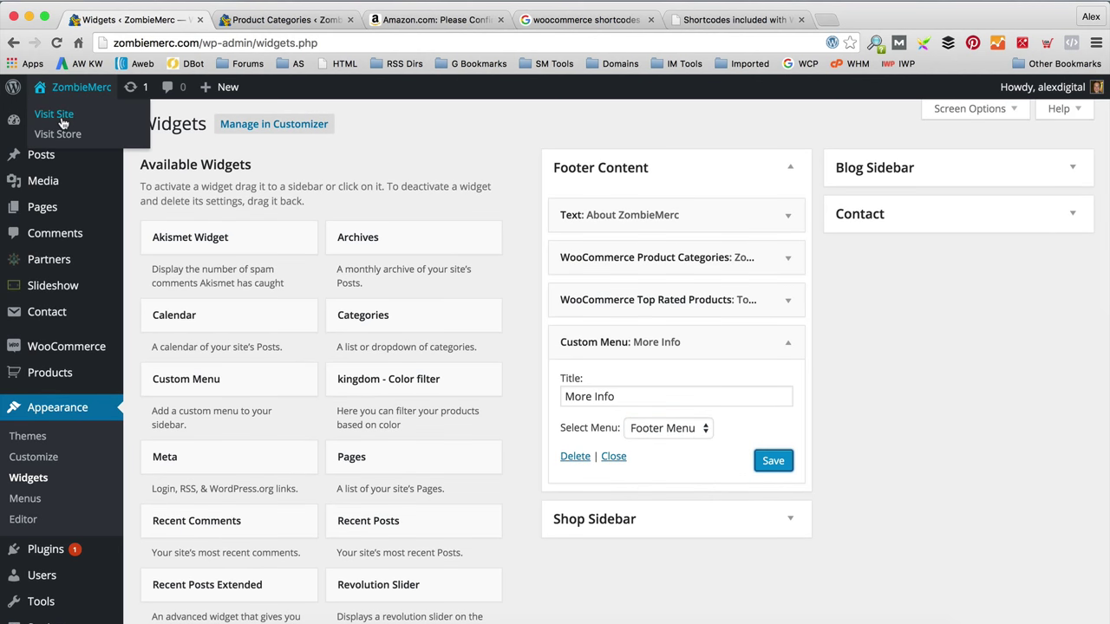
Step: Visit the live ZombieMerc site and scroll down to the footer's MORE INFO column
click(52, 113)
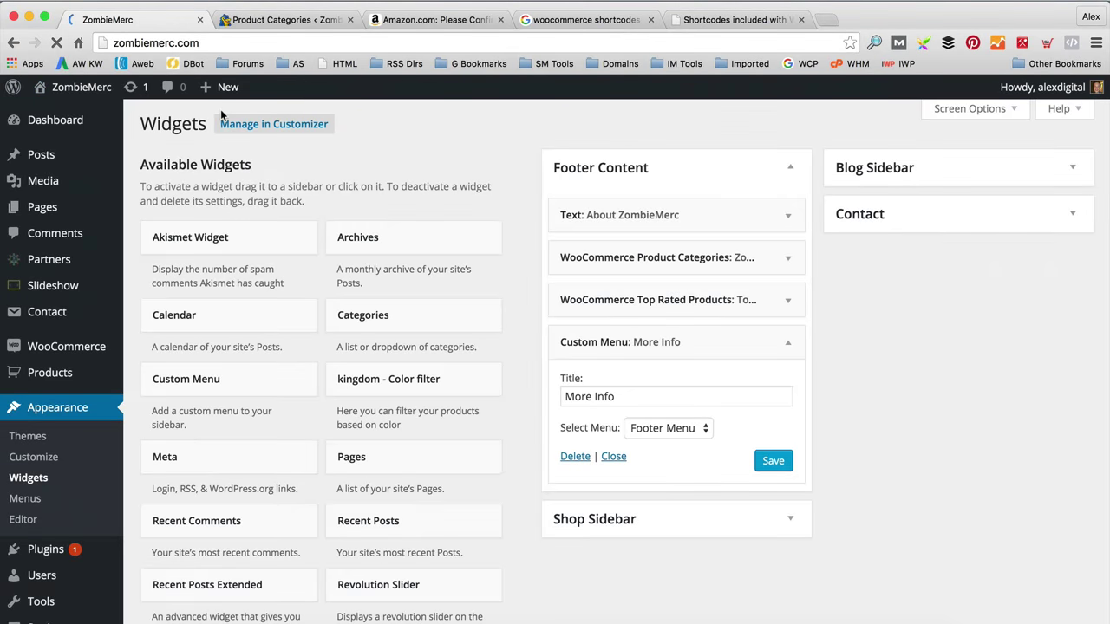
scroll(445, 225, down, 10)
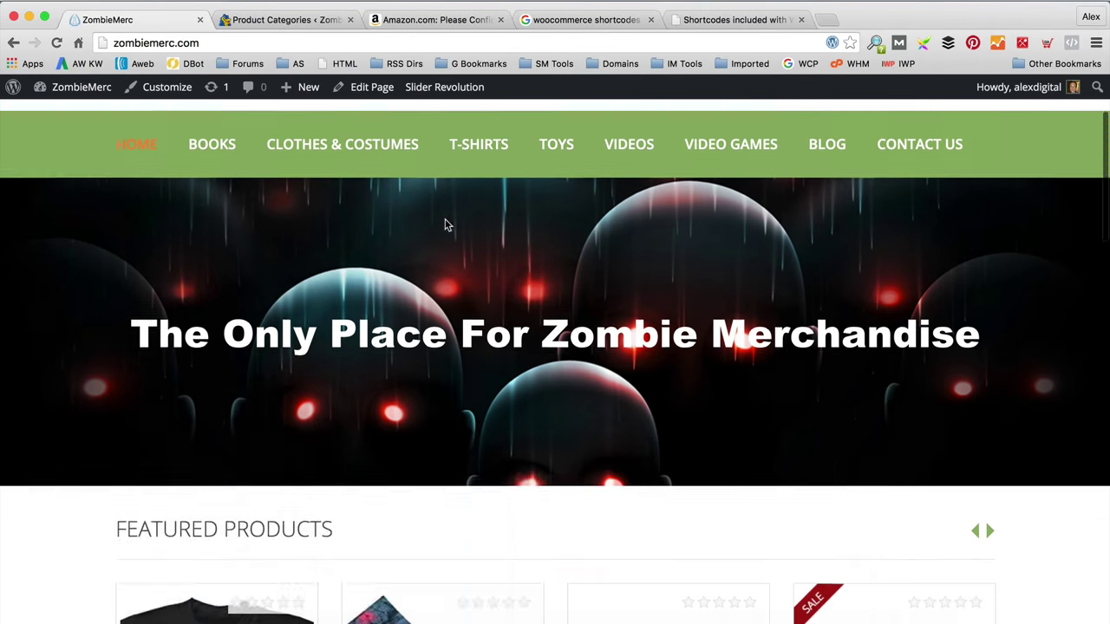
scroll(446, 225, down, 10)
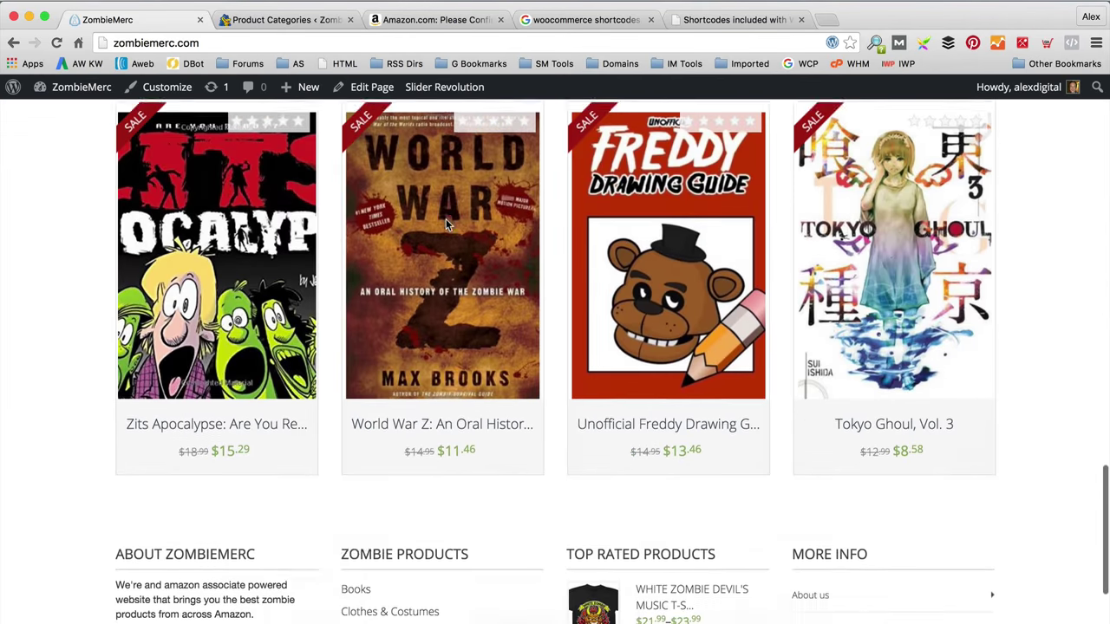
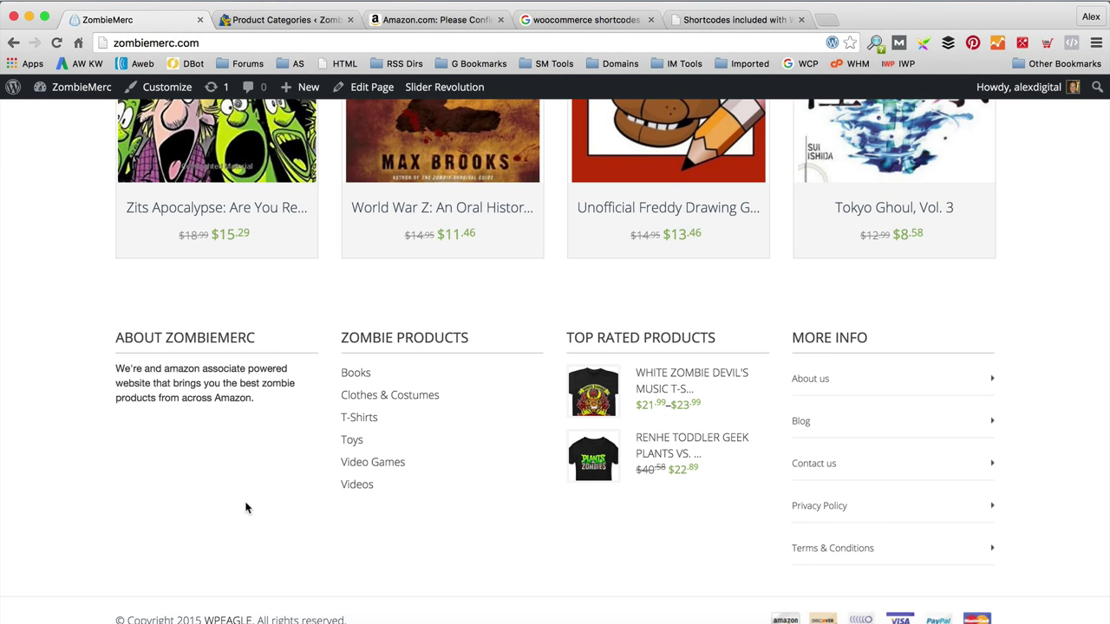
Step: Go from the live site's Contact us page to editing it in the page editor
scroll(172, 554, up, 20)
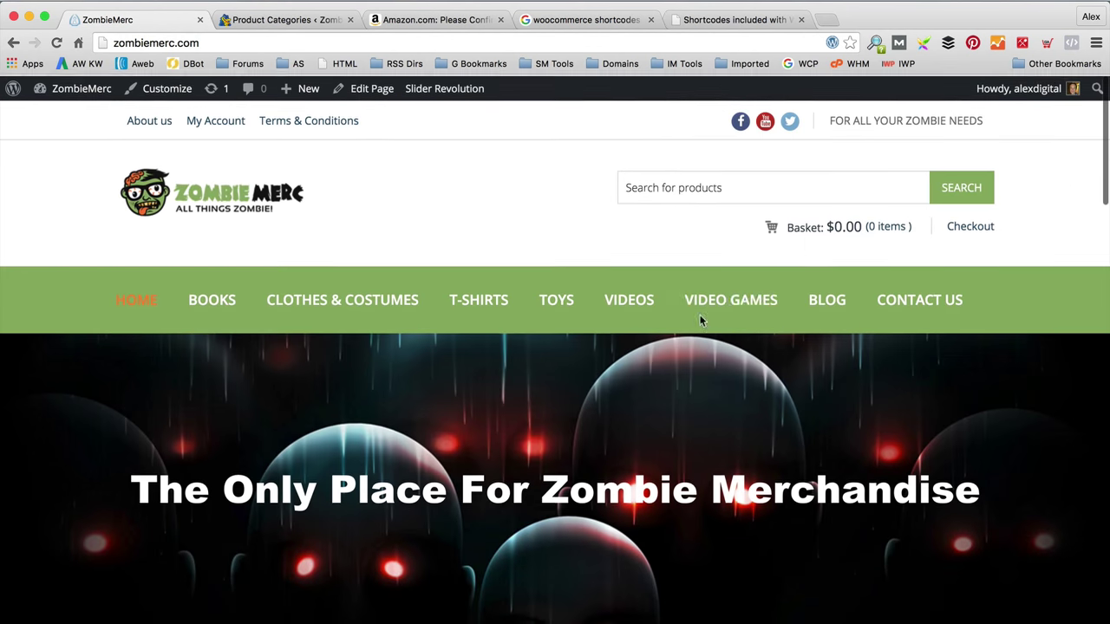
click(919, 298)
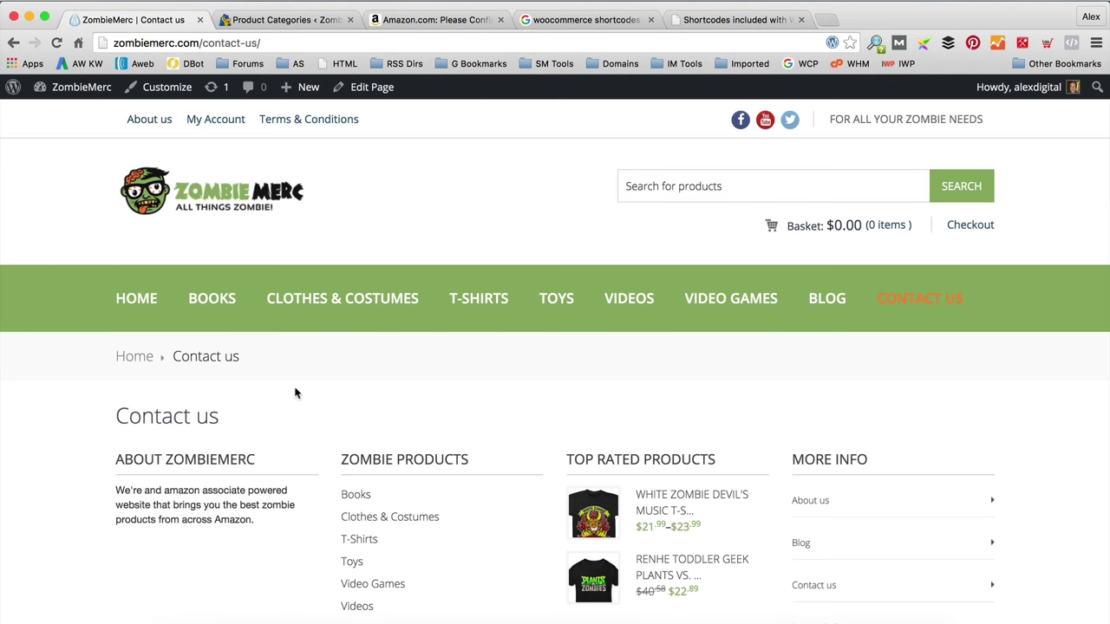
click(369, 87)
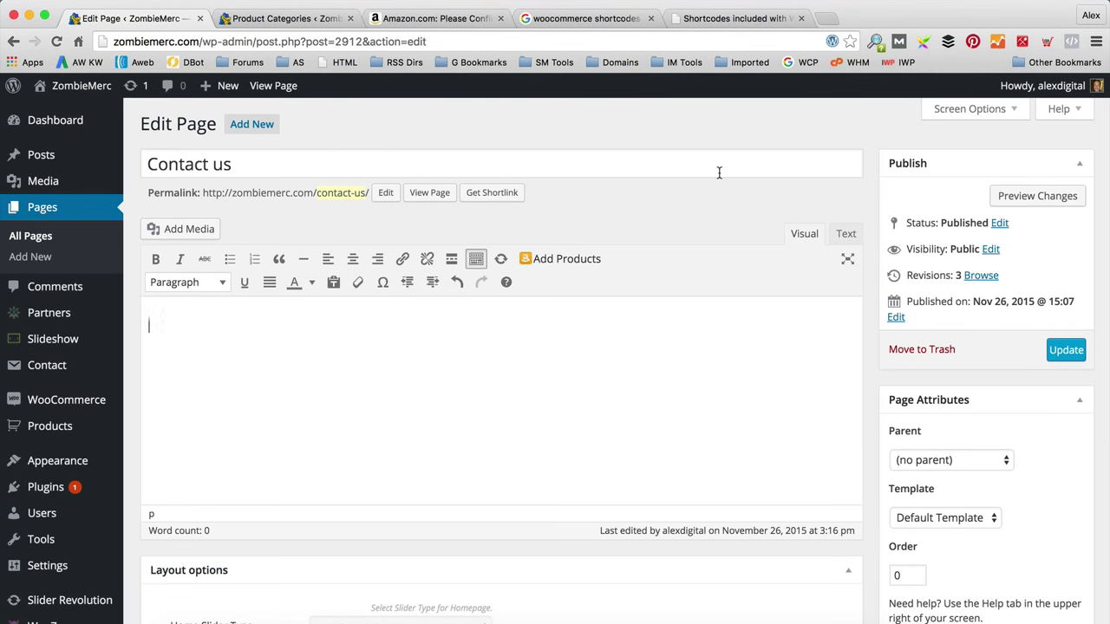
Step: Add the intro 'Please get in touch if you have any questions using the form below' and update the page
text(Please get in t)
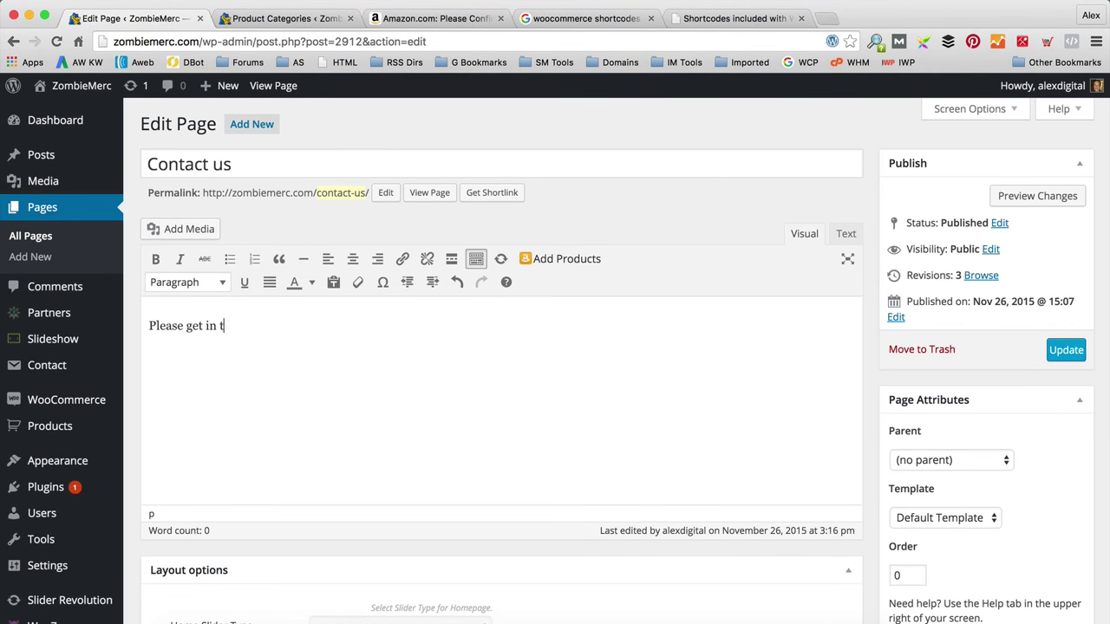
text(ouch if you have any questions usi)
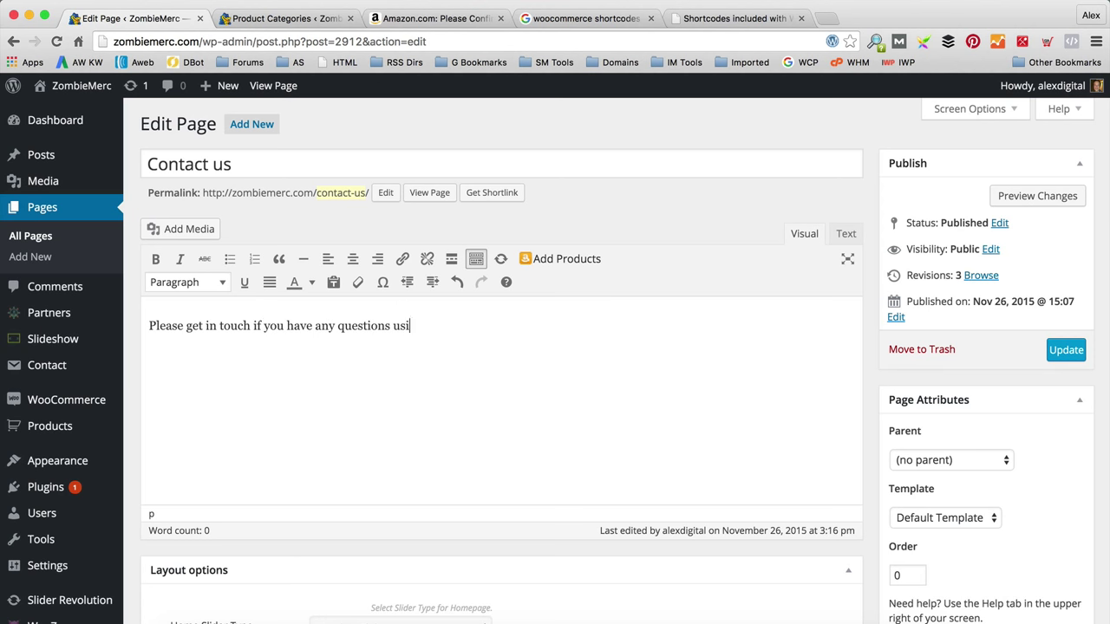
text(ng the)
key(BackSpace)
text(he form below:)
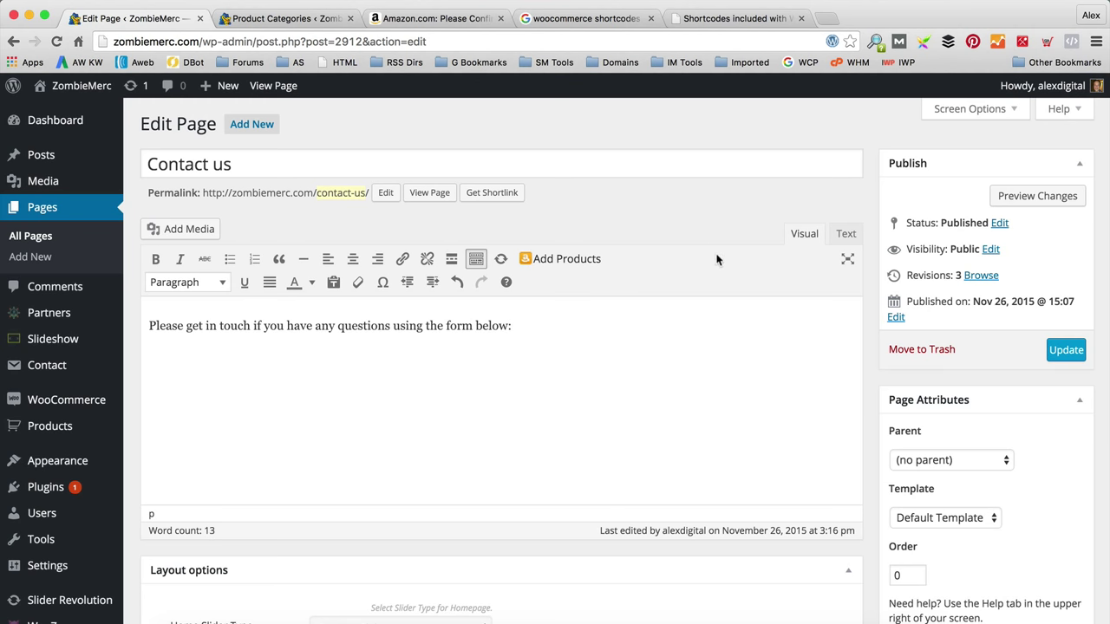
scroll(719, 260, down, 1)
click(1072, 313)
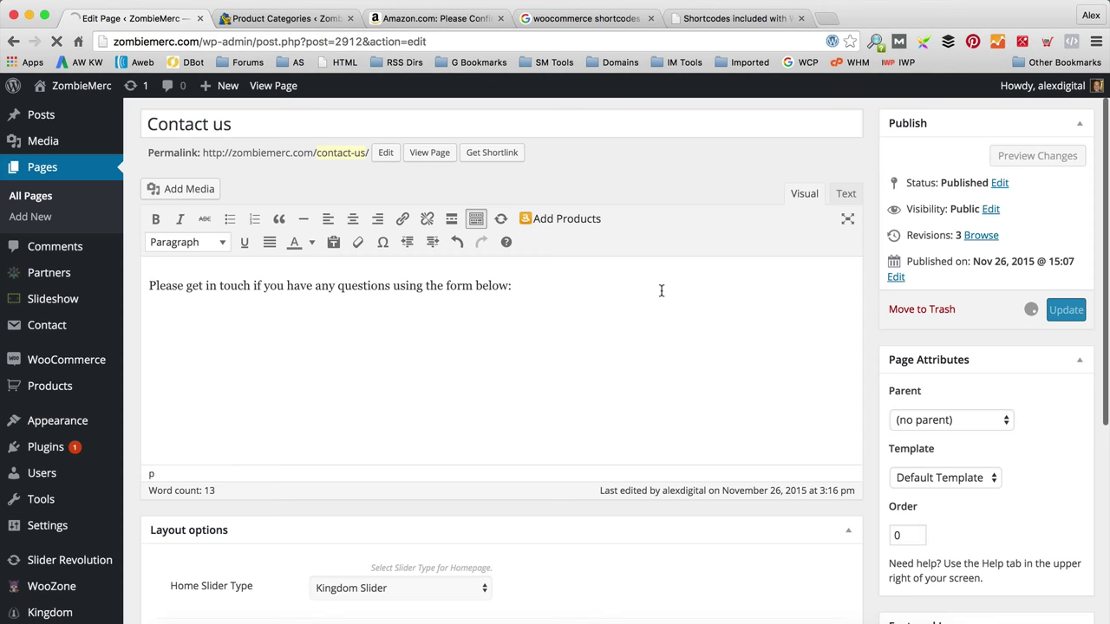
scroll(663, 295, down, 5)
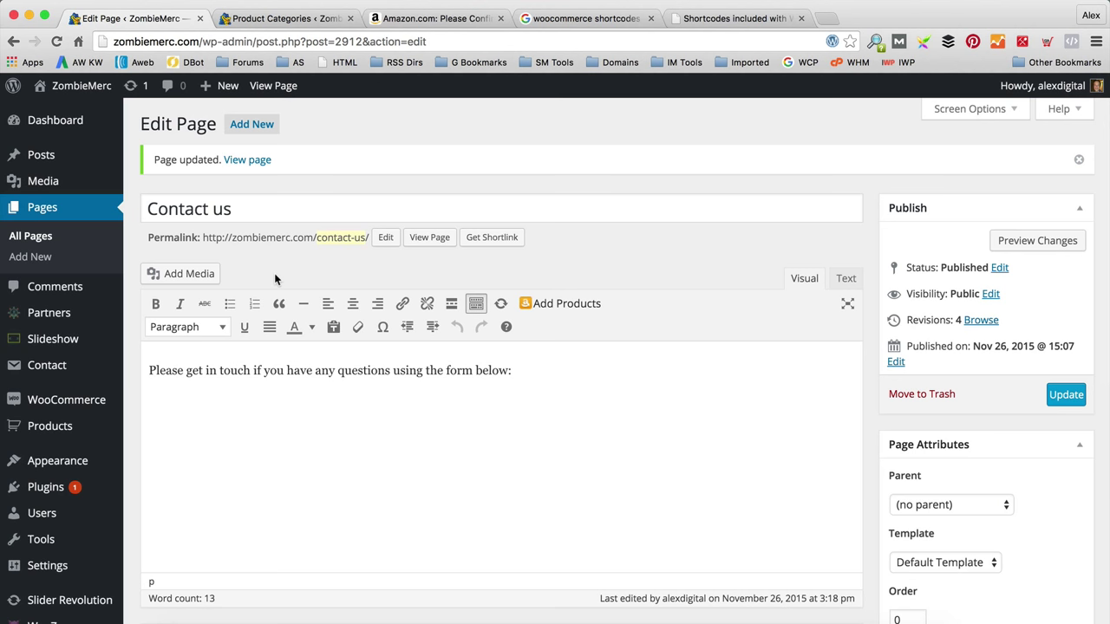
Step: Copy Contact form 1's shortcode from the Contact Forms list
mouse_move(94, 364)
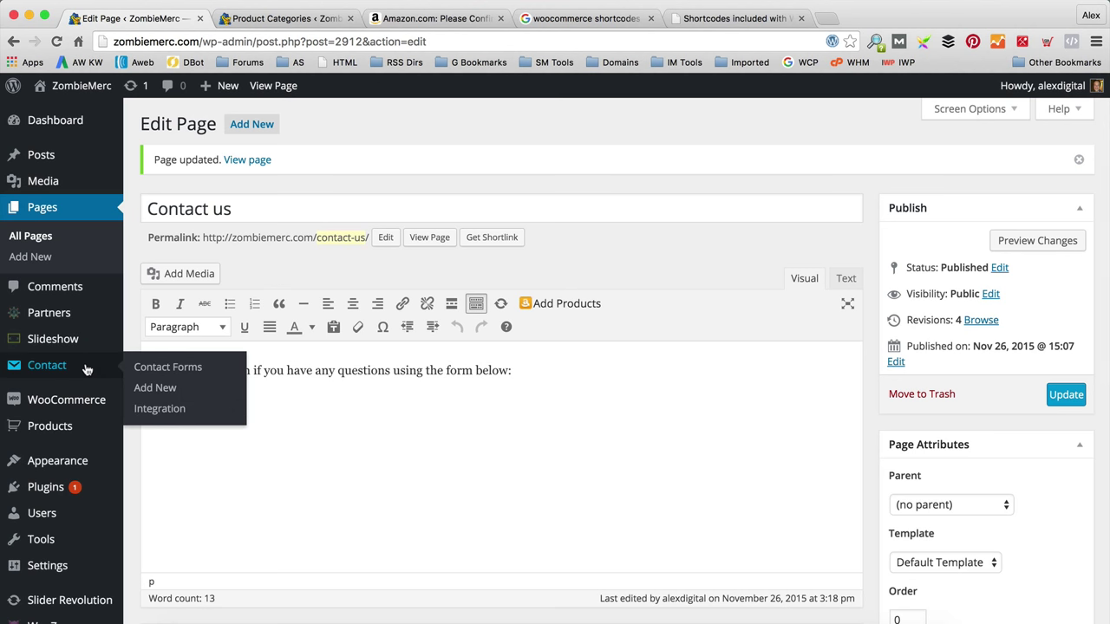
click(178, 372)
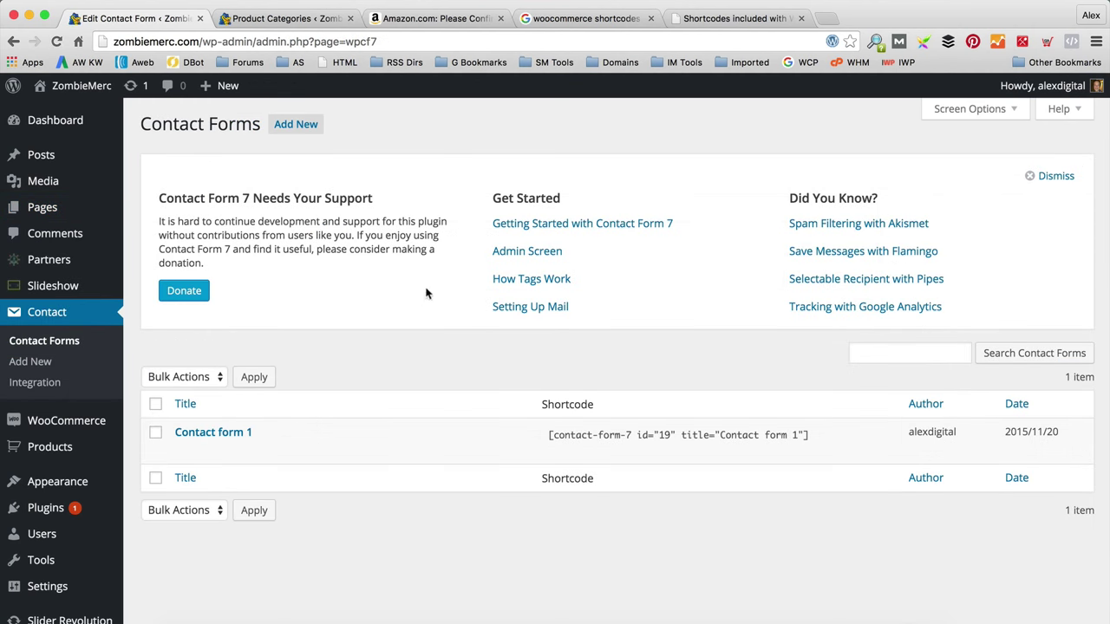
scroll(517, 323, down, 2)
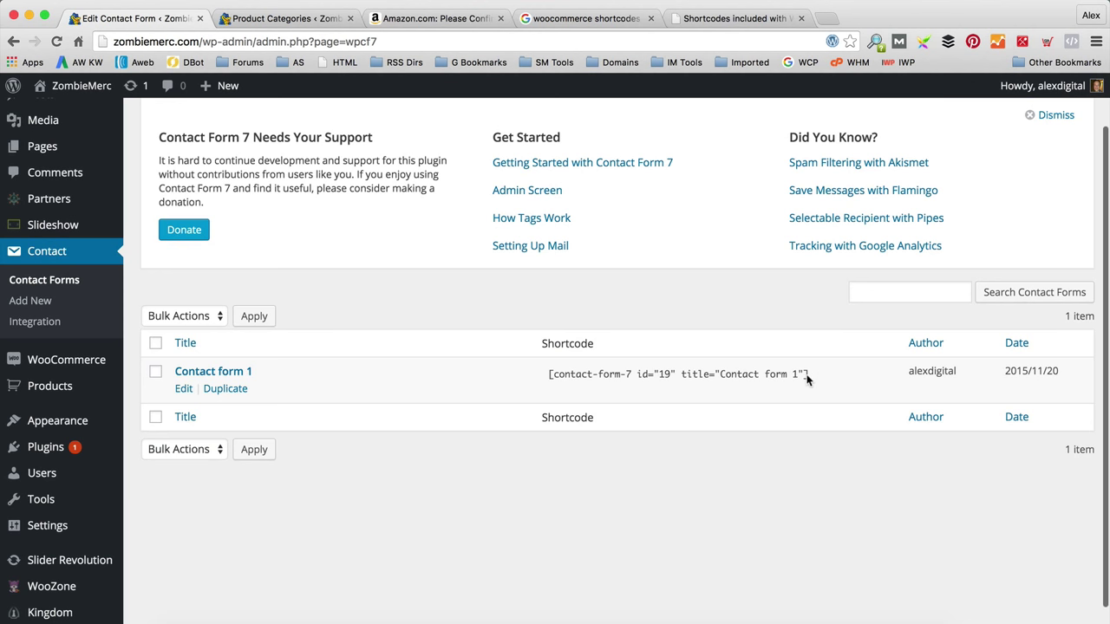
drag(812, 379, 839, 378)
key(super+c)
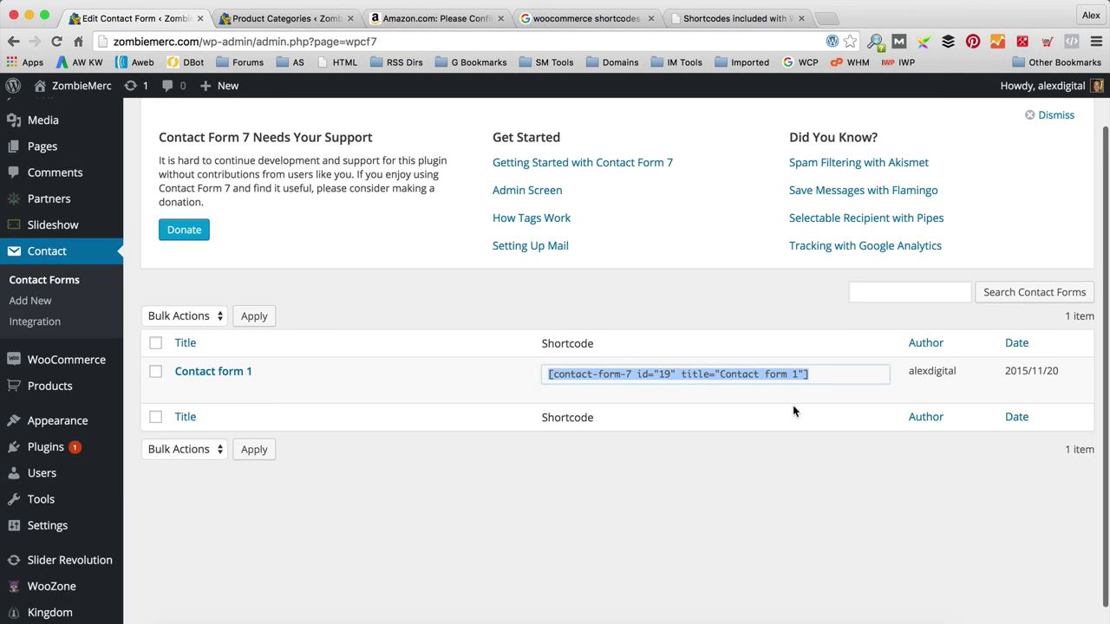
click(481, 388)
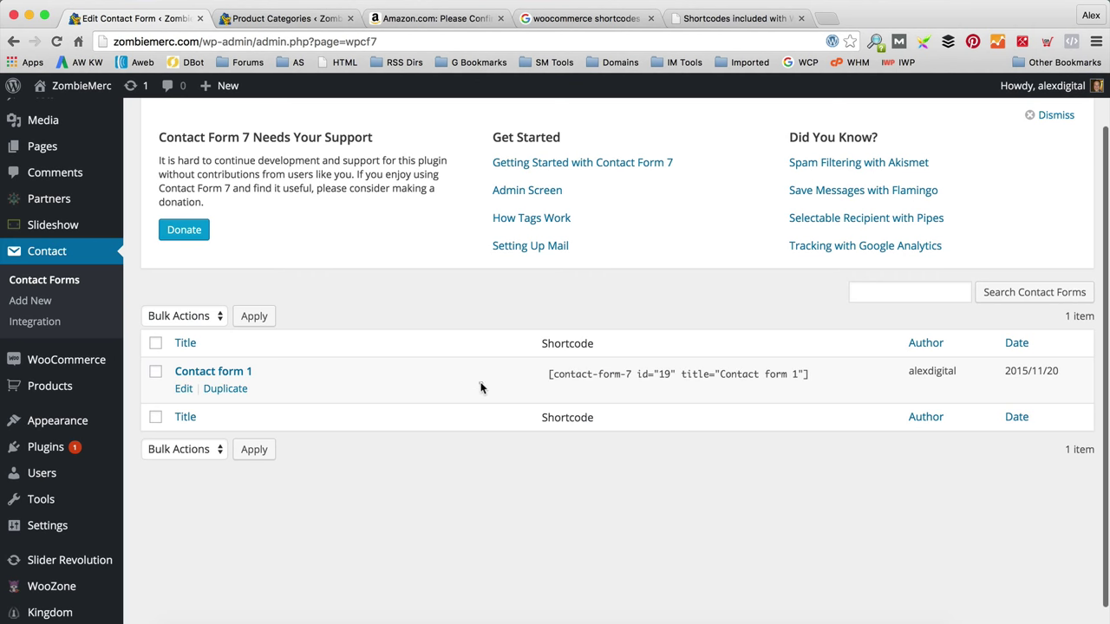
Step: Review Contact form 1's Mail, Messages and Additional Settings, save it unchanged, then list all pages
click(183, 389)
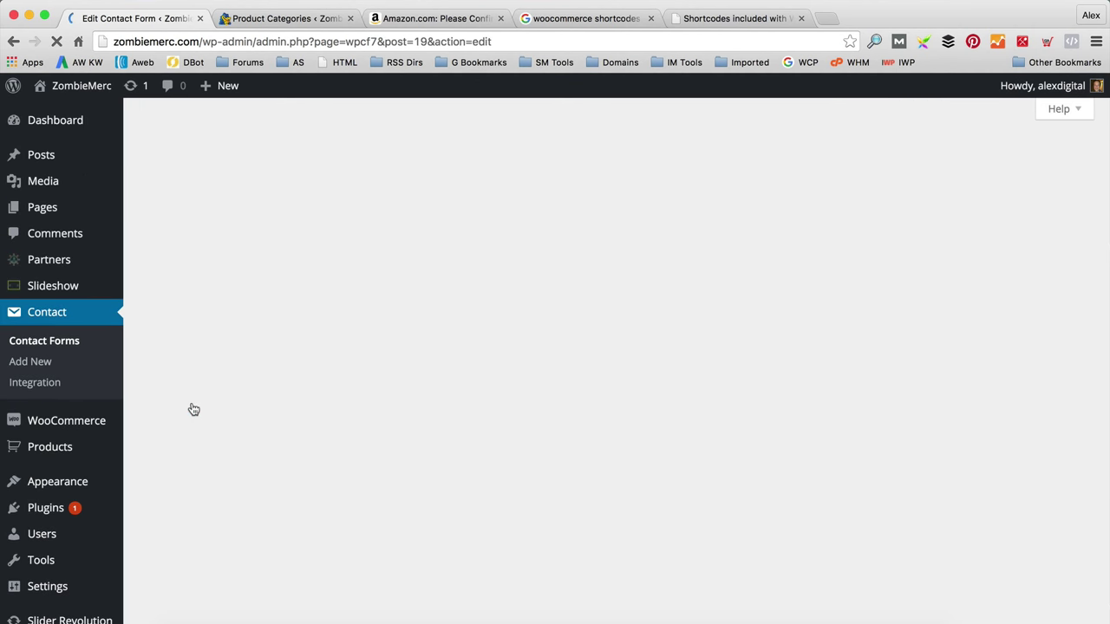
scroll(545, 370, down, 1)
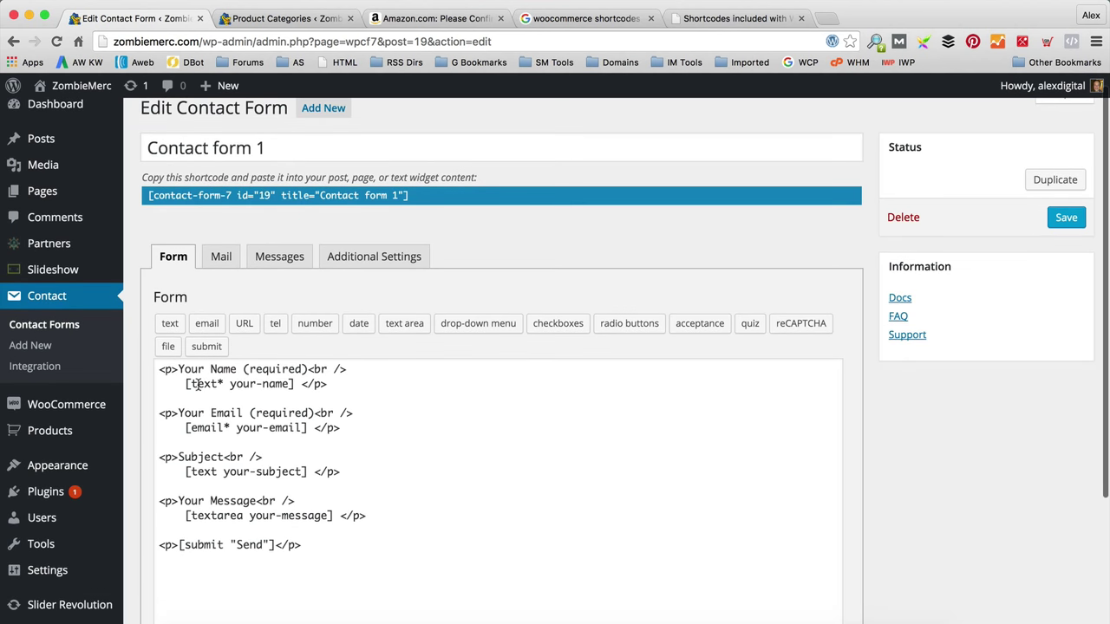
scroll(407, 503, down, 3)
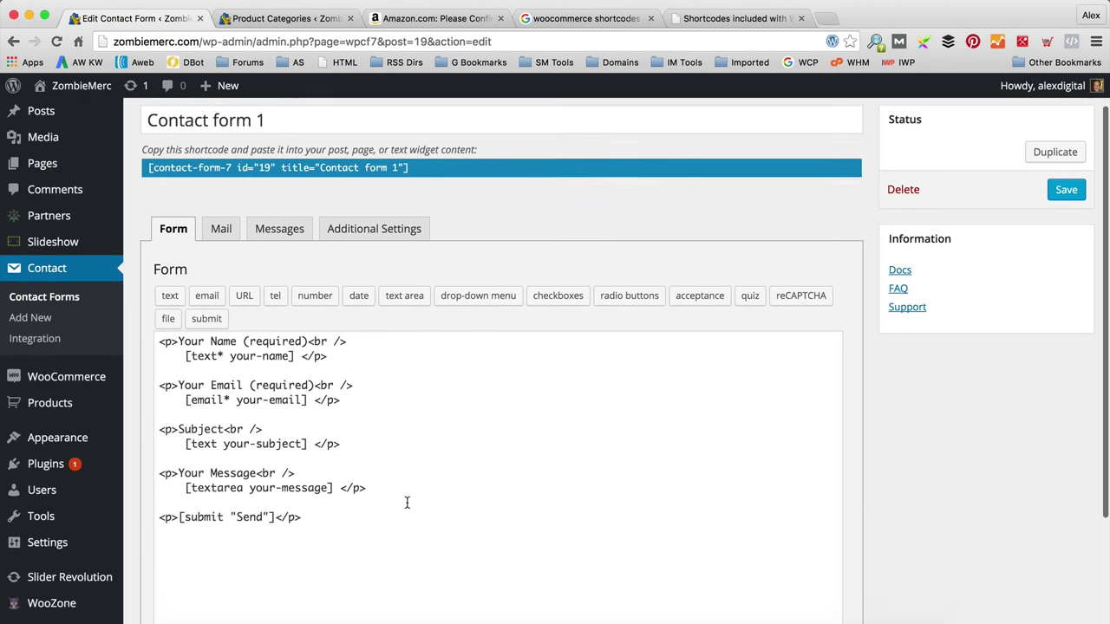
click(221, 213)
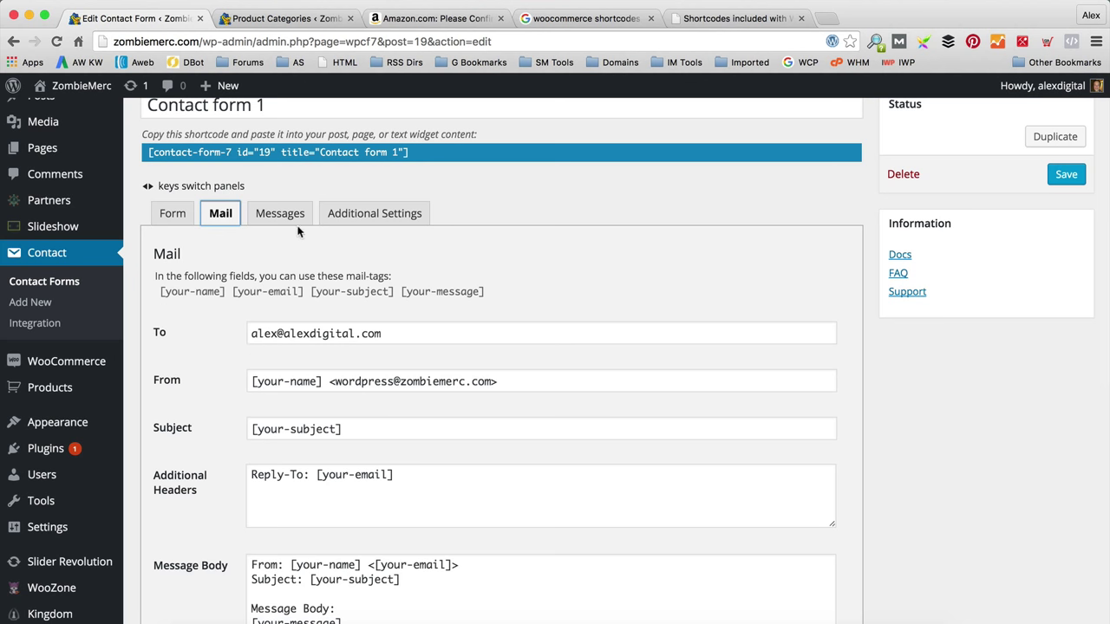
click(352, 215)
click(278, 215)
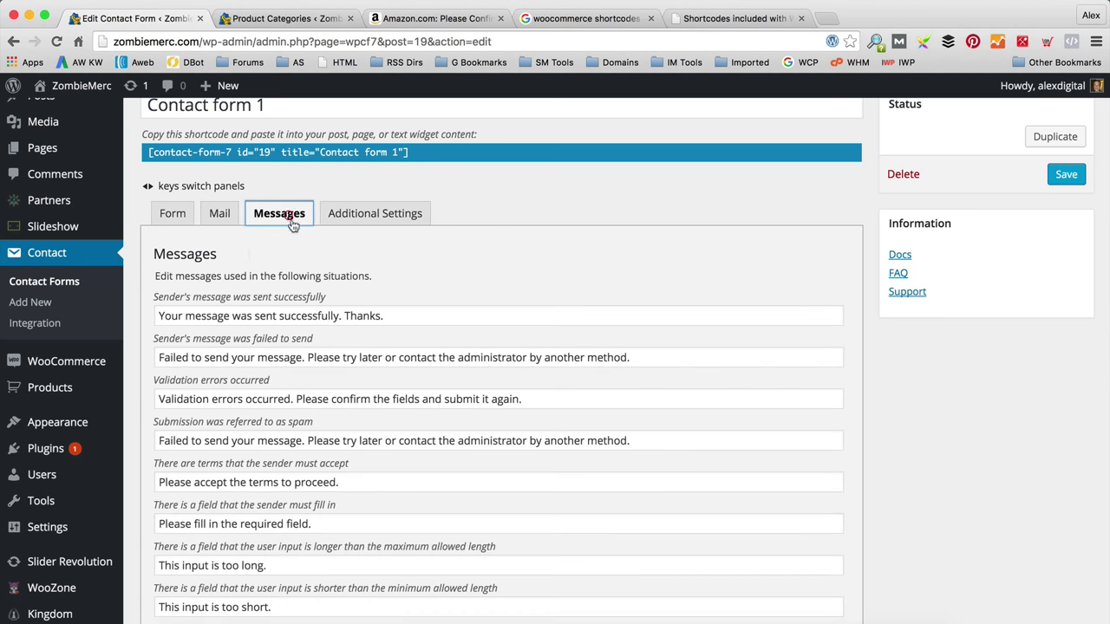
click(173, 215)
scroll(983, 285, up, 2)
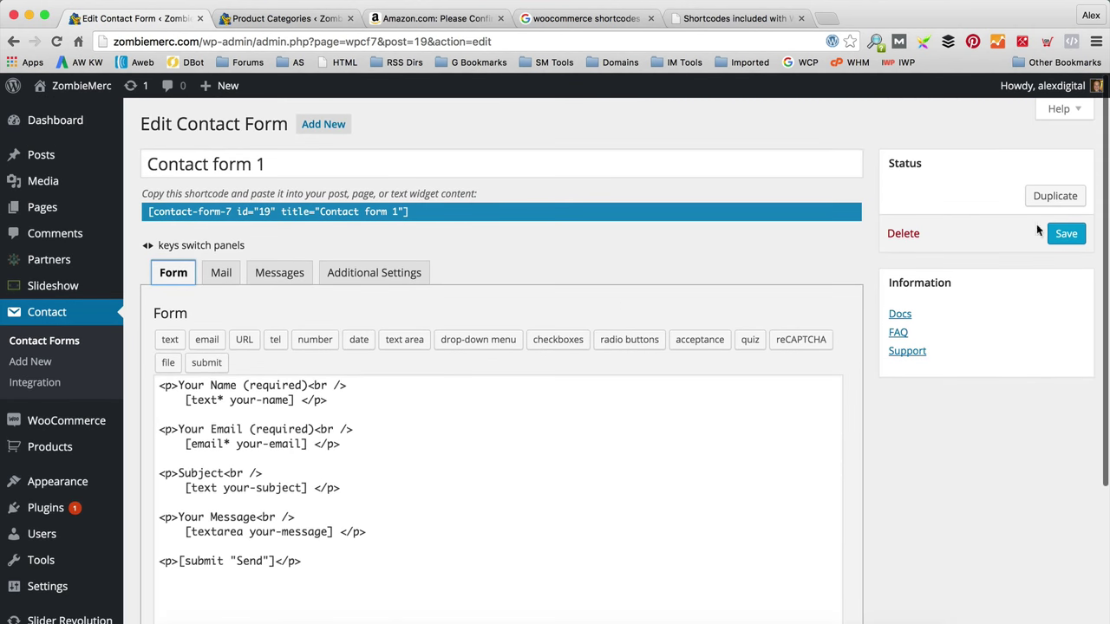
click(1063, 233)
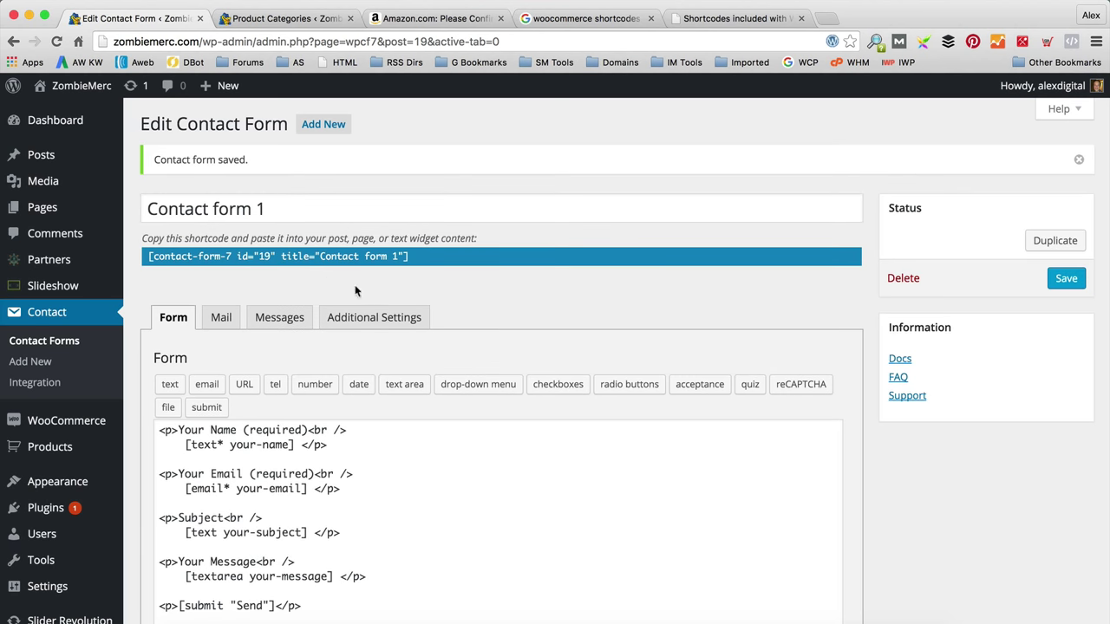
click(152, 210)
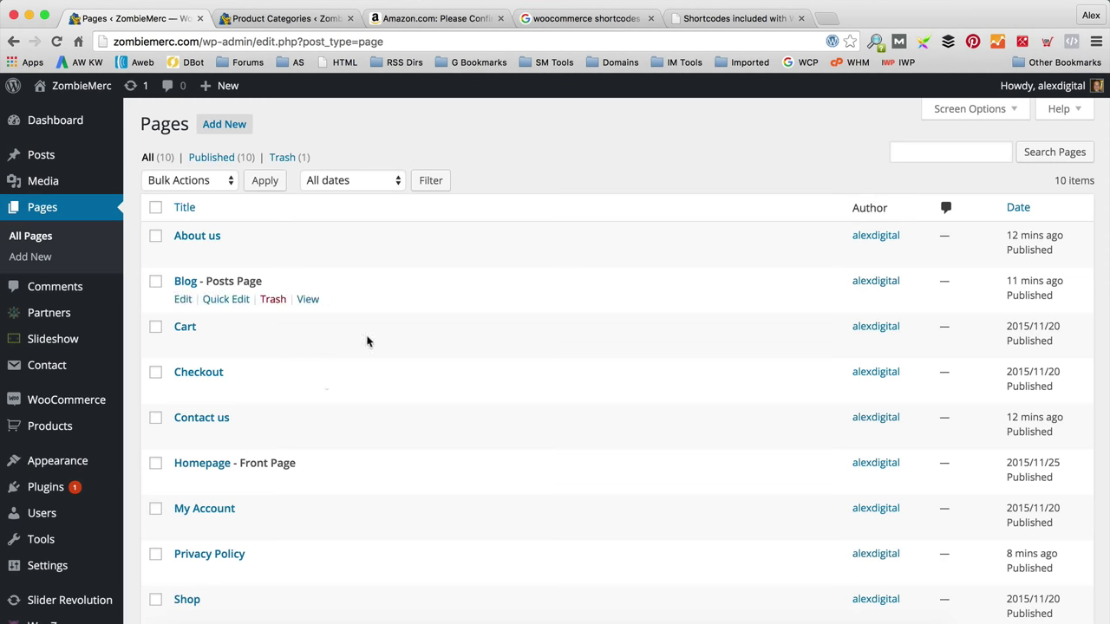
Step: Paste the Contact form 1 shortcode below the Contact us intro, update, and view the page
click(183, 436)
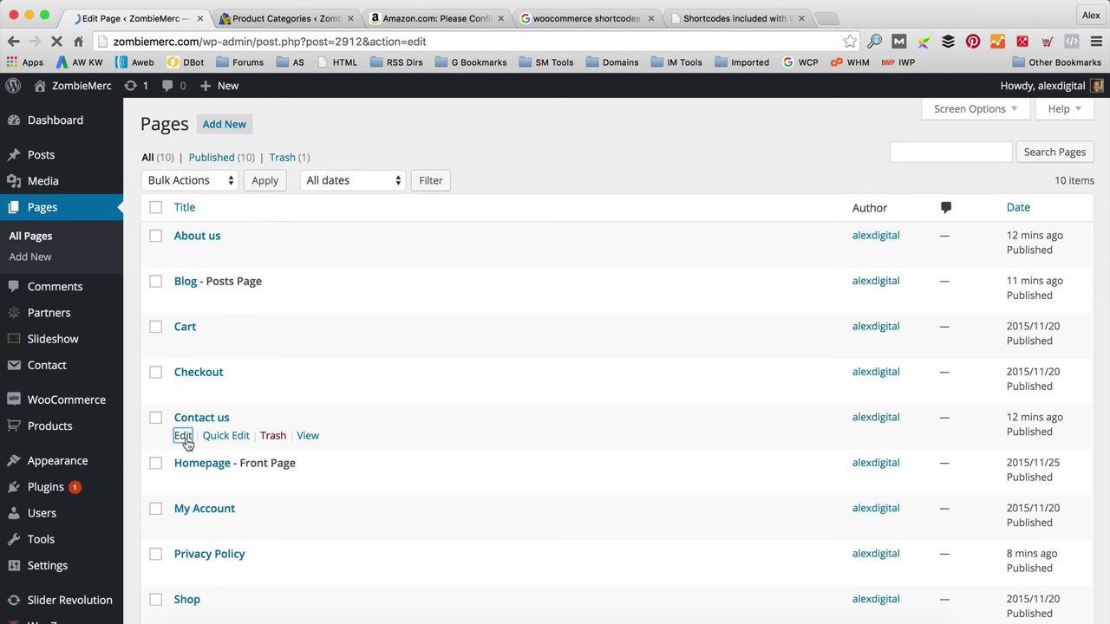
click(281, 382)
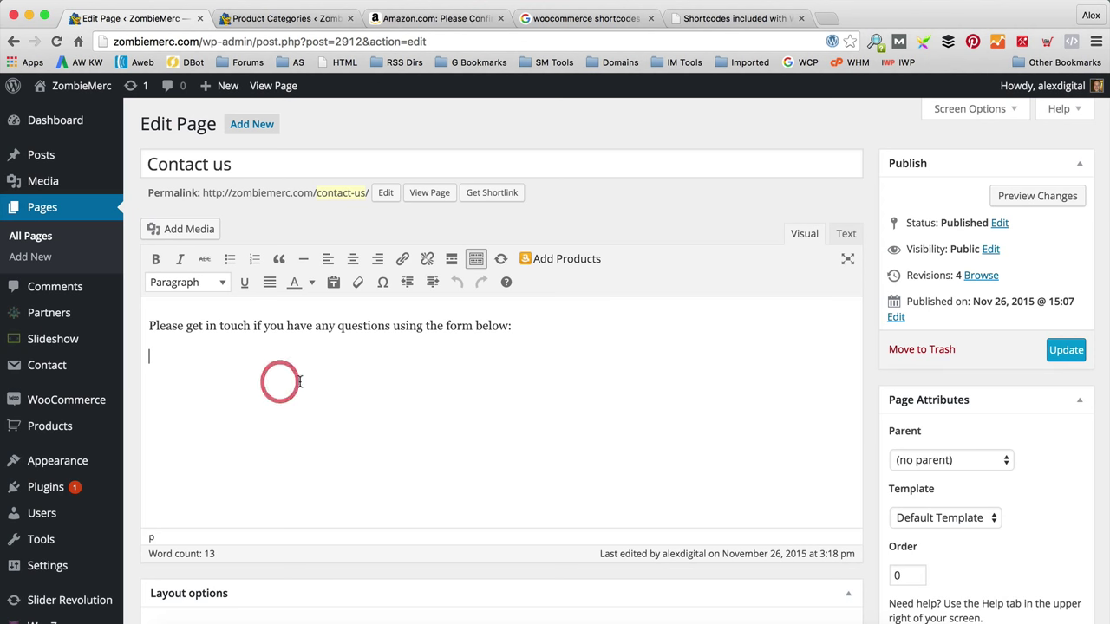
key(super+v)
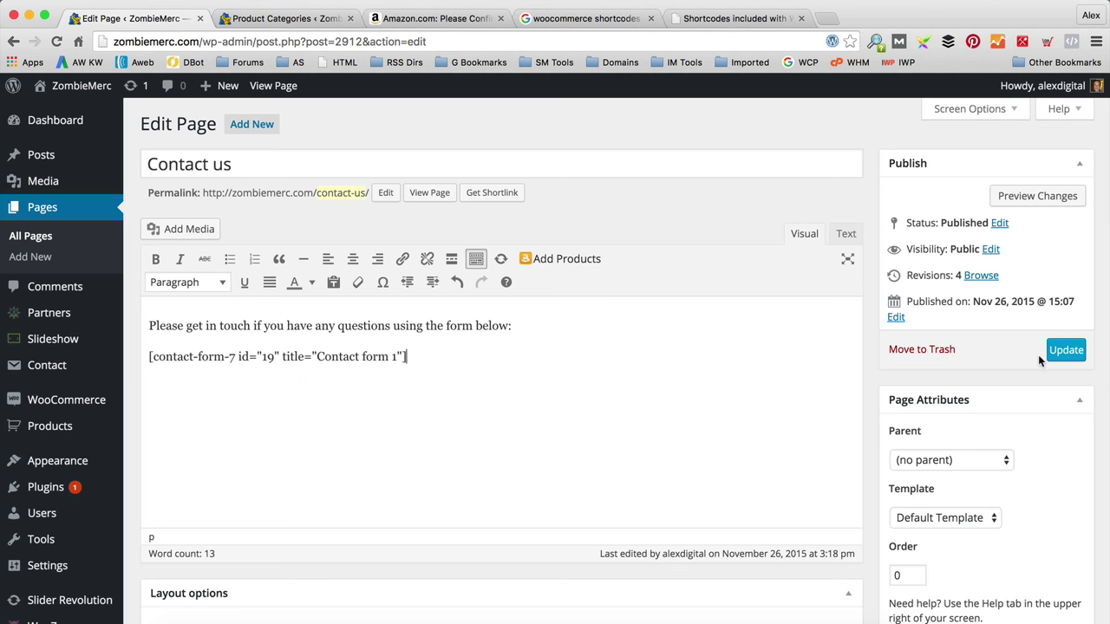
click(1065, 351)
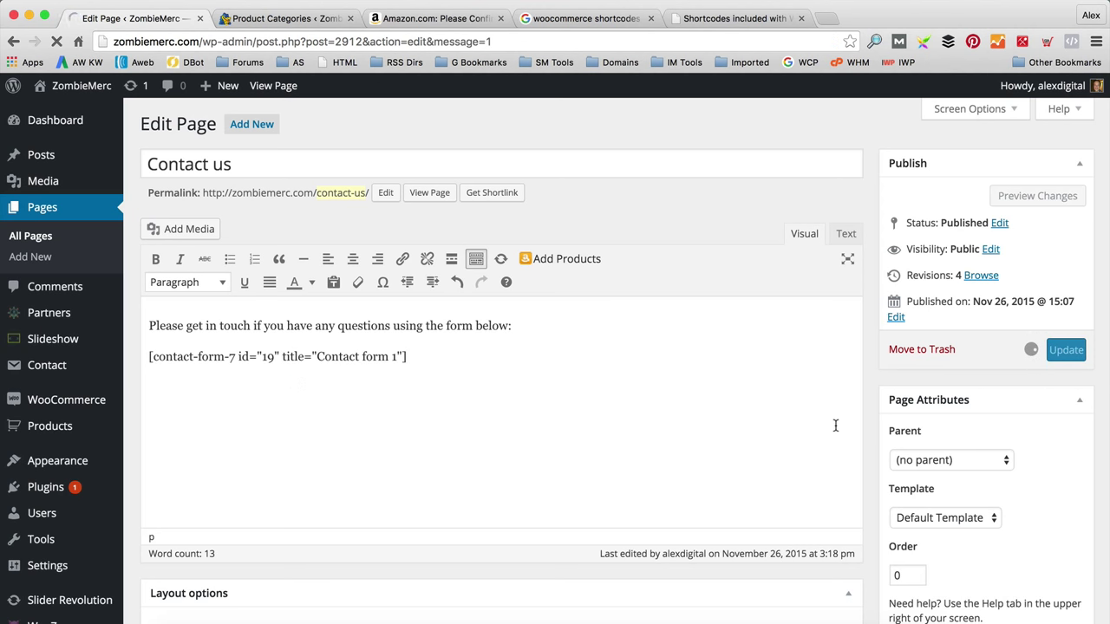
click(427, 239)
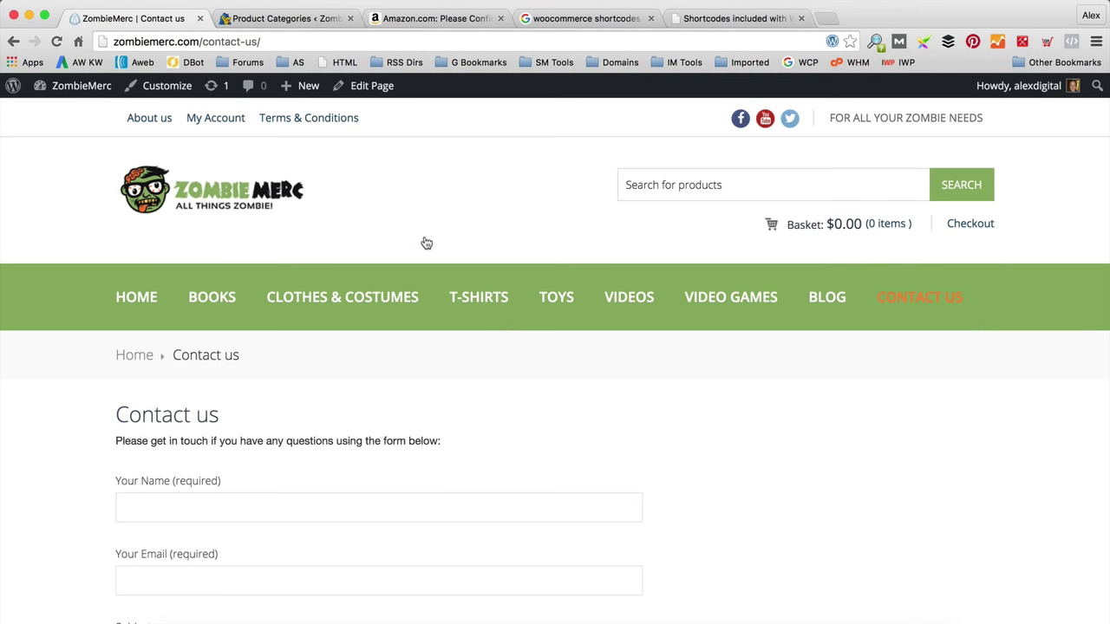
Step: Check the contact form on the live Contact us page, then return to the ZombieMerc homepage
scroll(427, 243, down, 8)
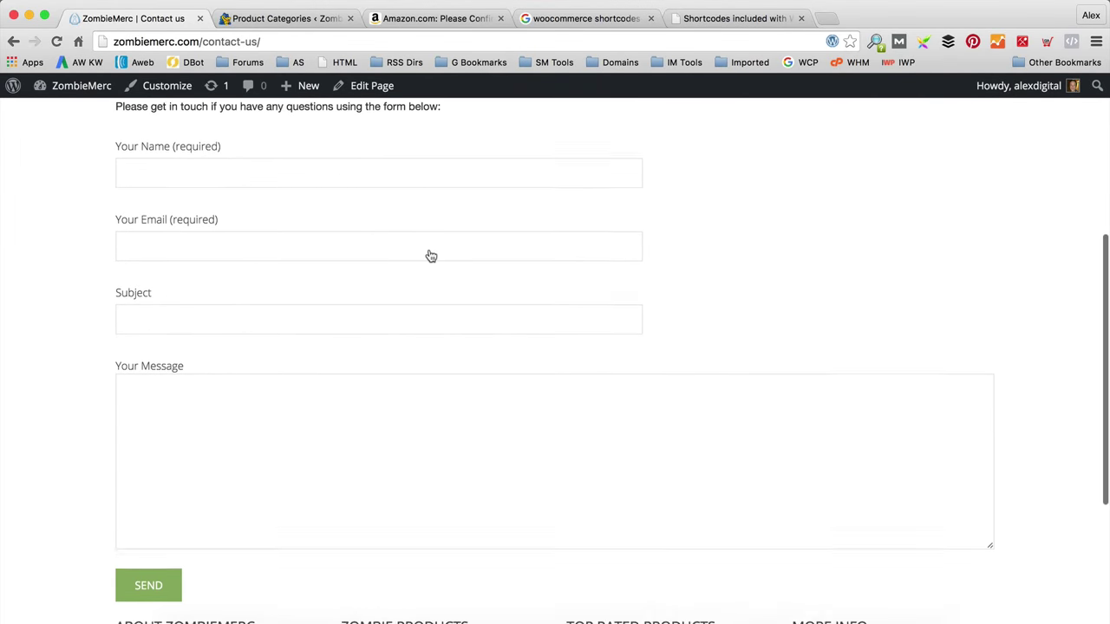
scroll(428, 255, down, 1)
scroll(431, 255, up, 5)
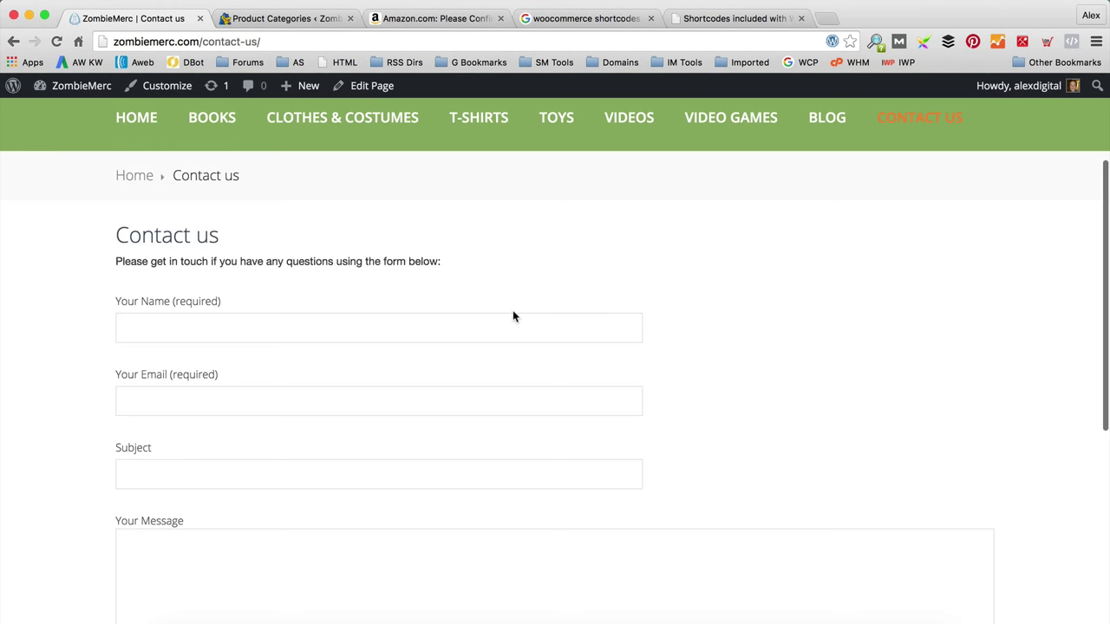
scroll(512, 317, up, 2)
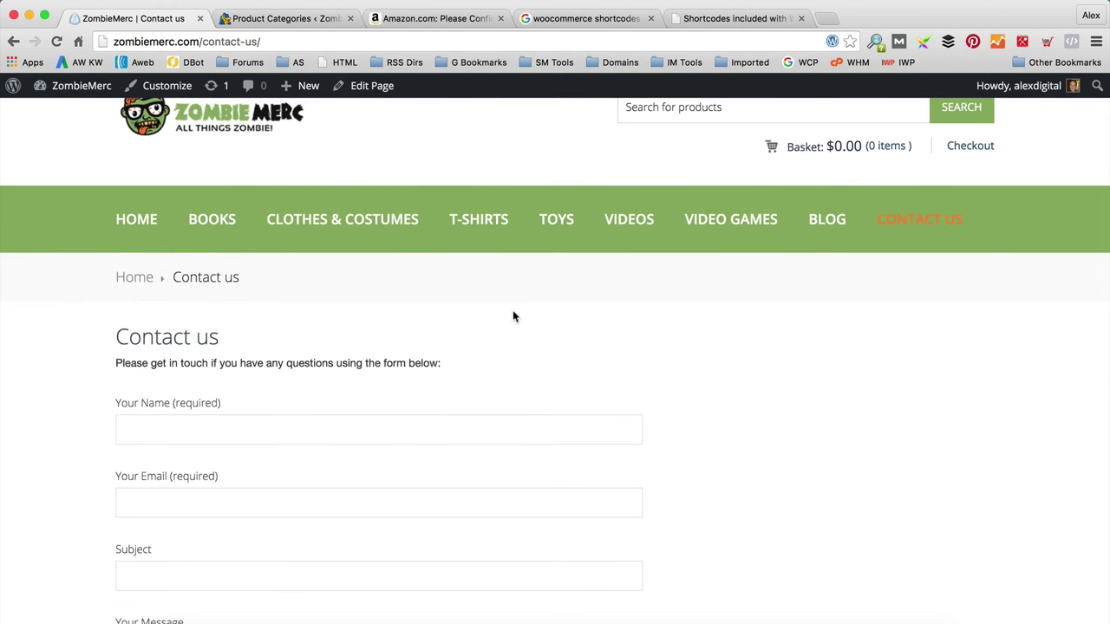
scroll(532, 336, up, 2)
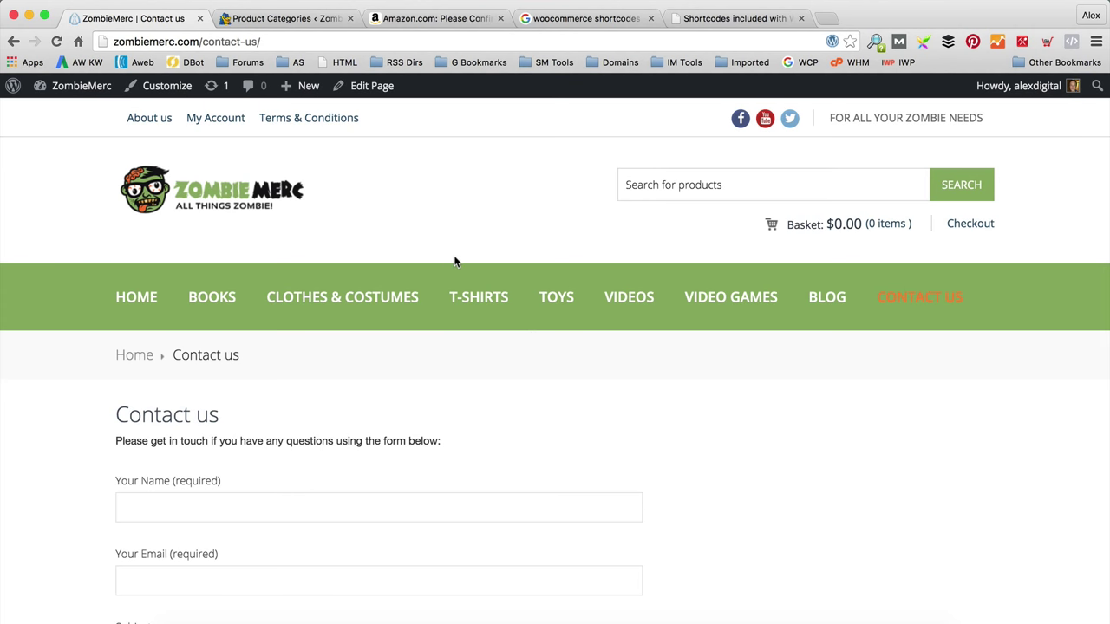
scroll(463, 251, down, 12)
scroll(454, 240, up, 12)
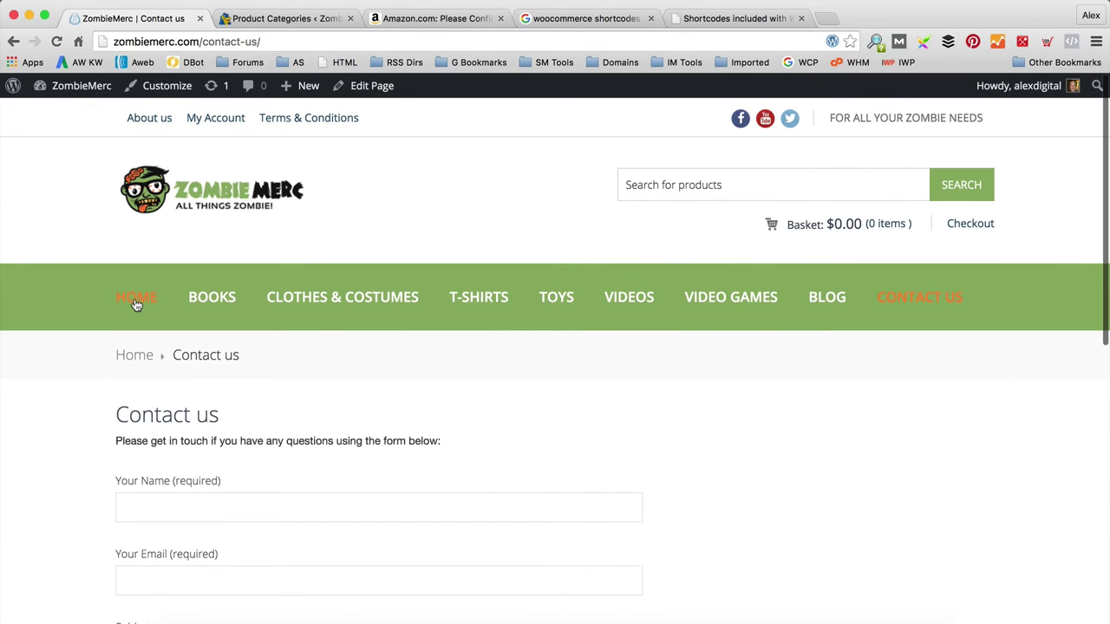
click(134, 299)
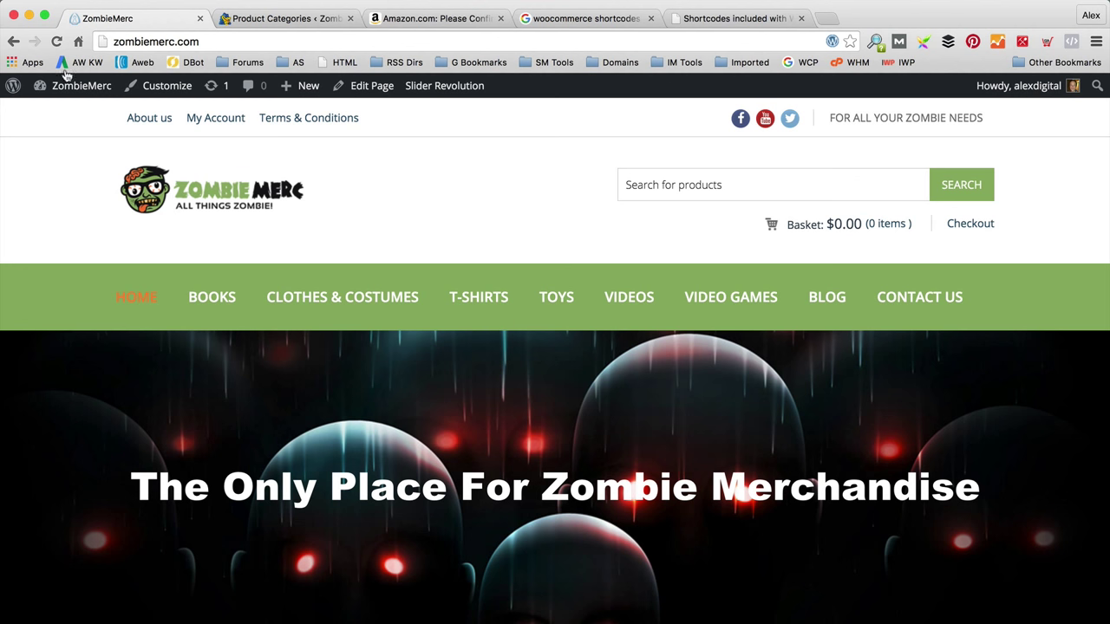
Step: Switch to the admin Dashboard and open the WooZone plugin dashboard from the sidebar
mouse_move(69, 86)
click(70, 119)
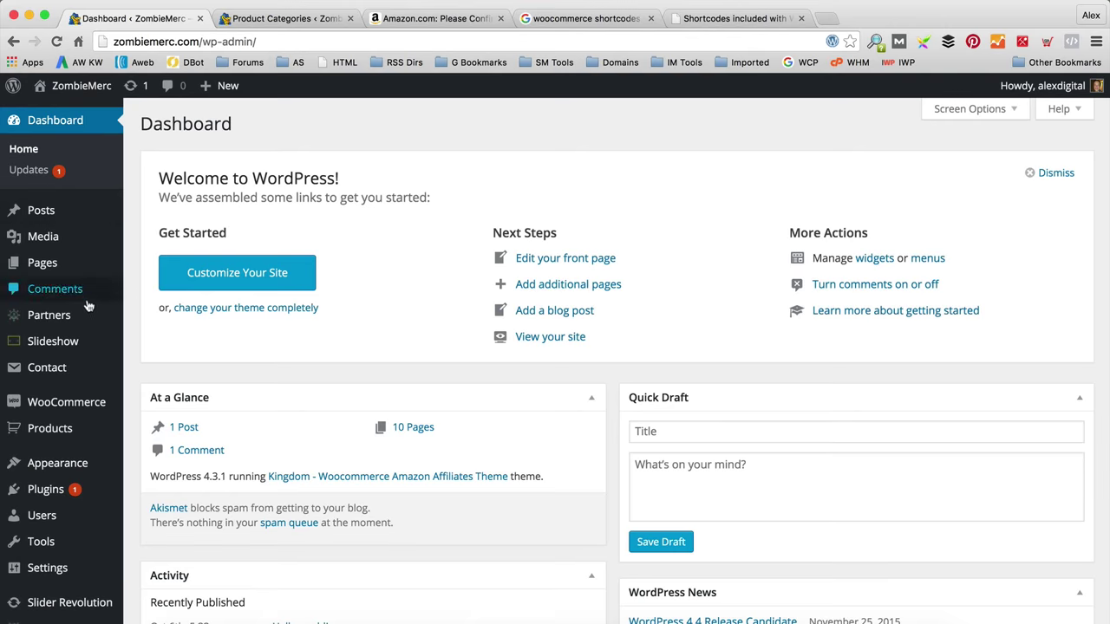
scroll(78, 294, down, 5)
mouse_move(76, 546)
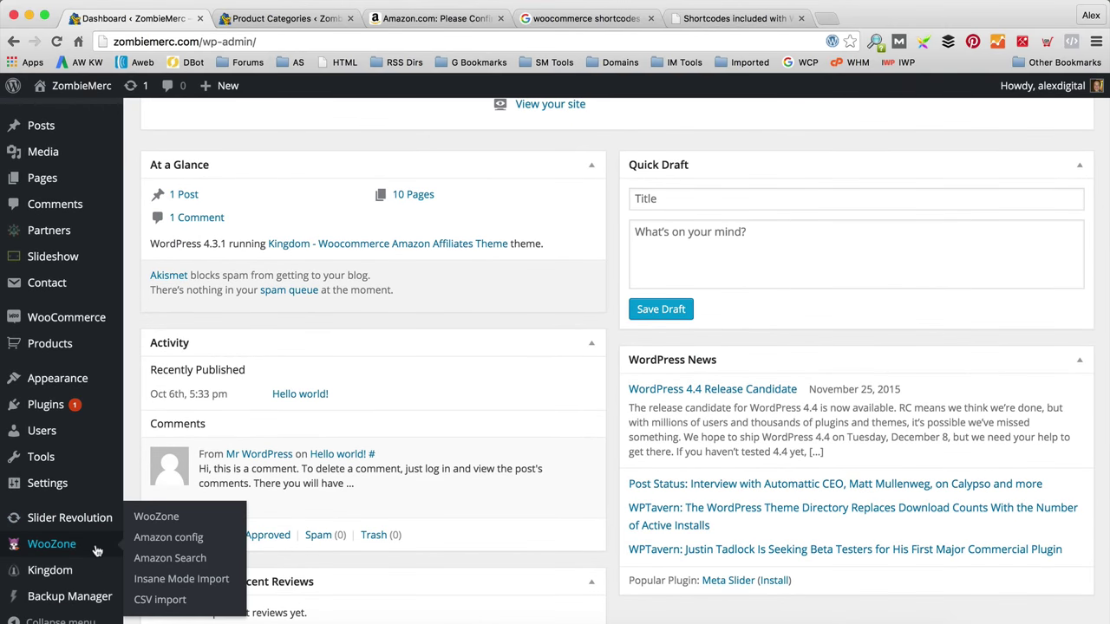
click(156, 518)
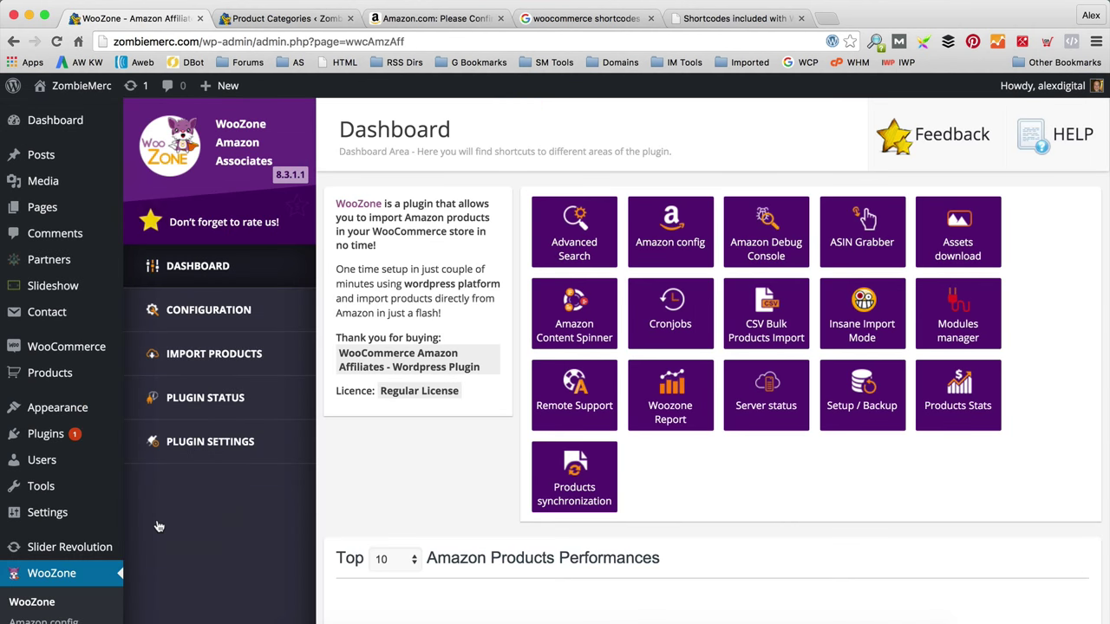
Step: Open WooZone's Amazon config on the Plugin SETUP tab and review its options
click(232, 310)
click(228, 351)
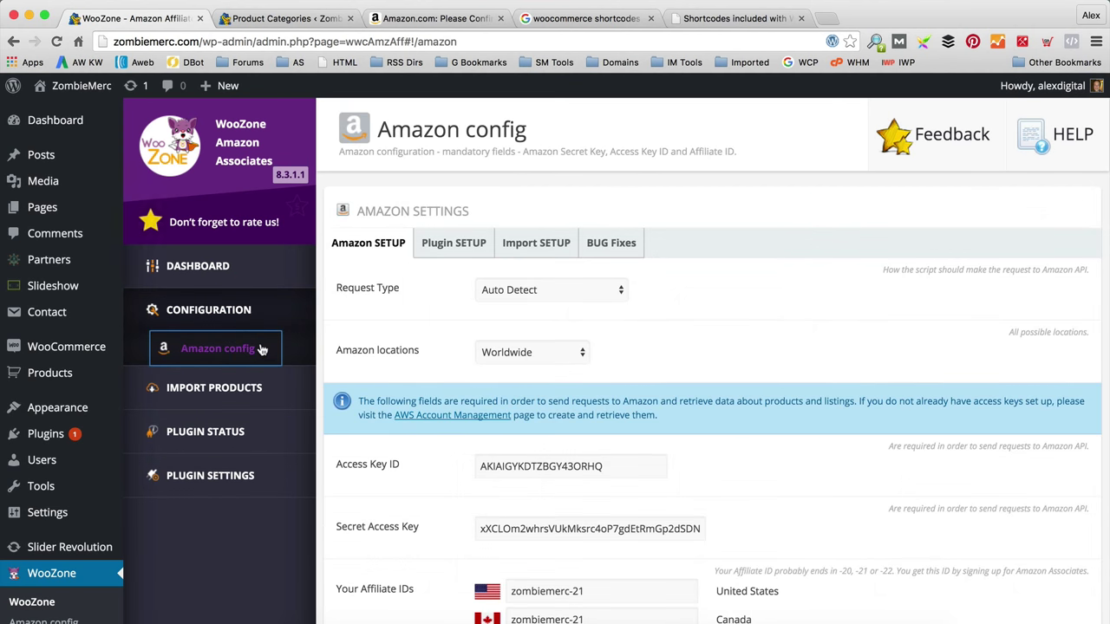
scroll(657, 279, down, 5)
scroll(657, 279, up, 5)
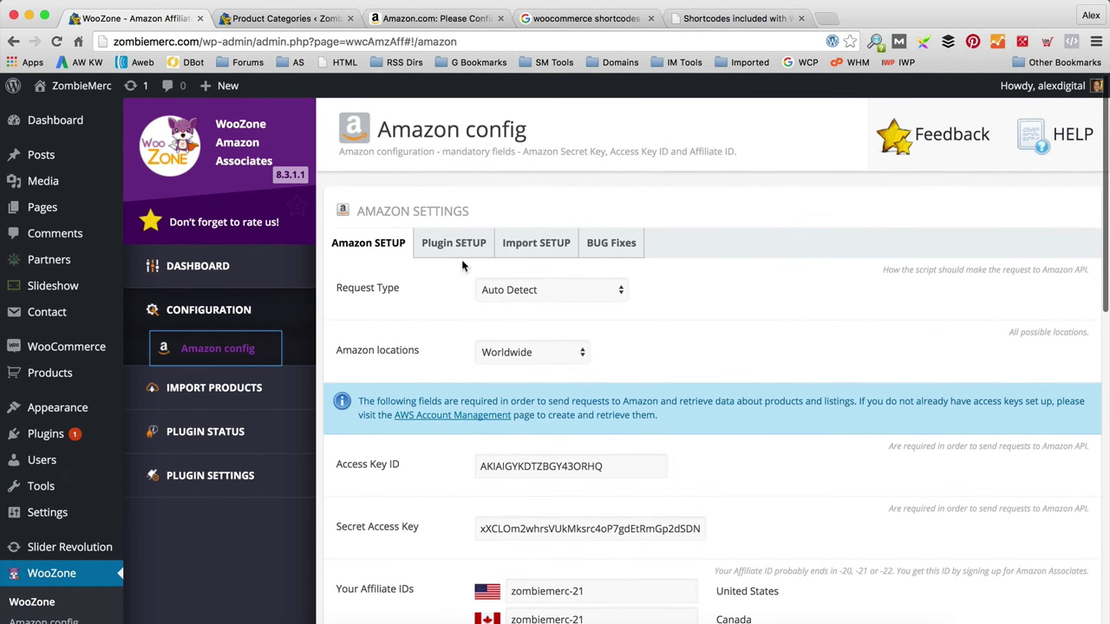
click(469, 250)
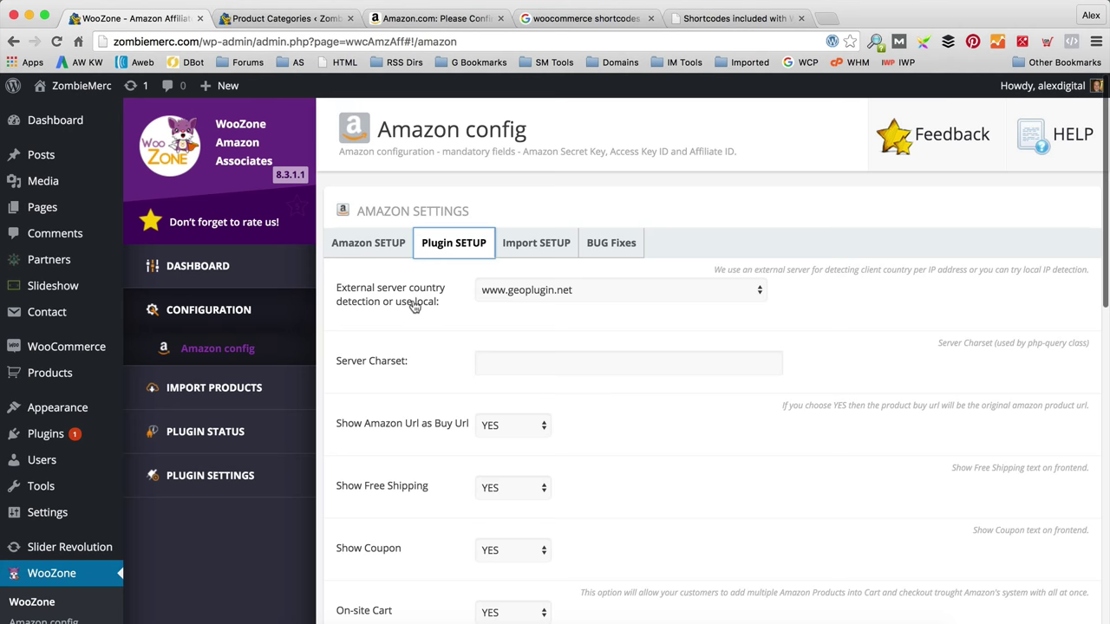
scroll(414, 299, down, 2)
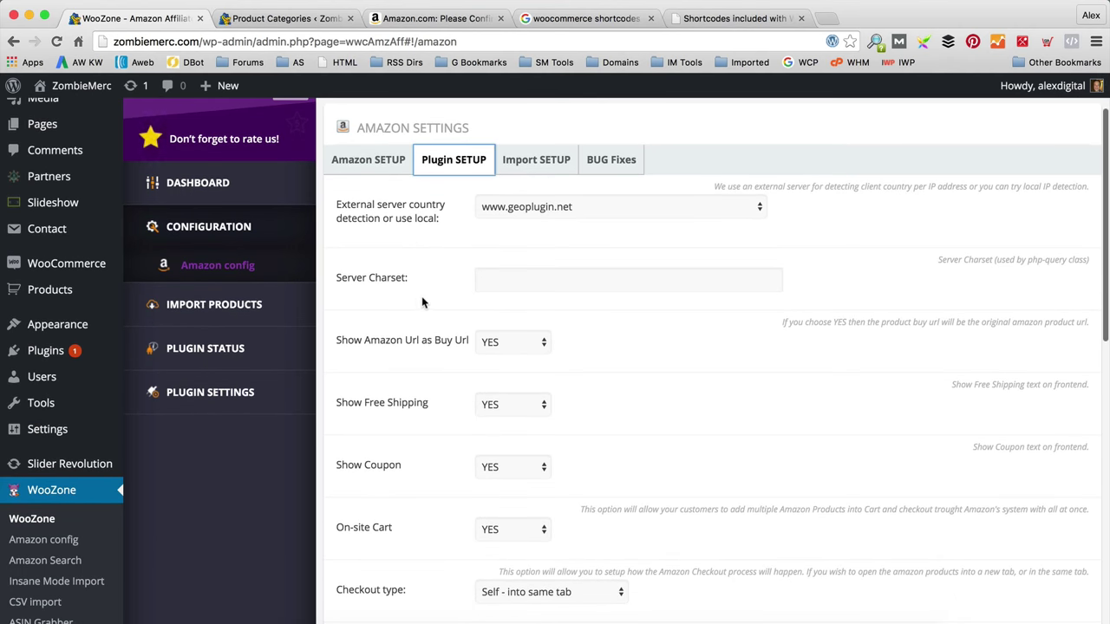
scroll(419, 297, down, 2)
scroll(595, 355, down, 3)
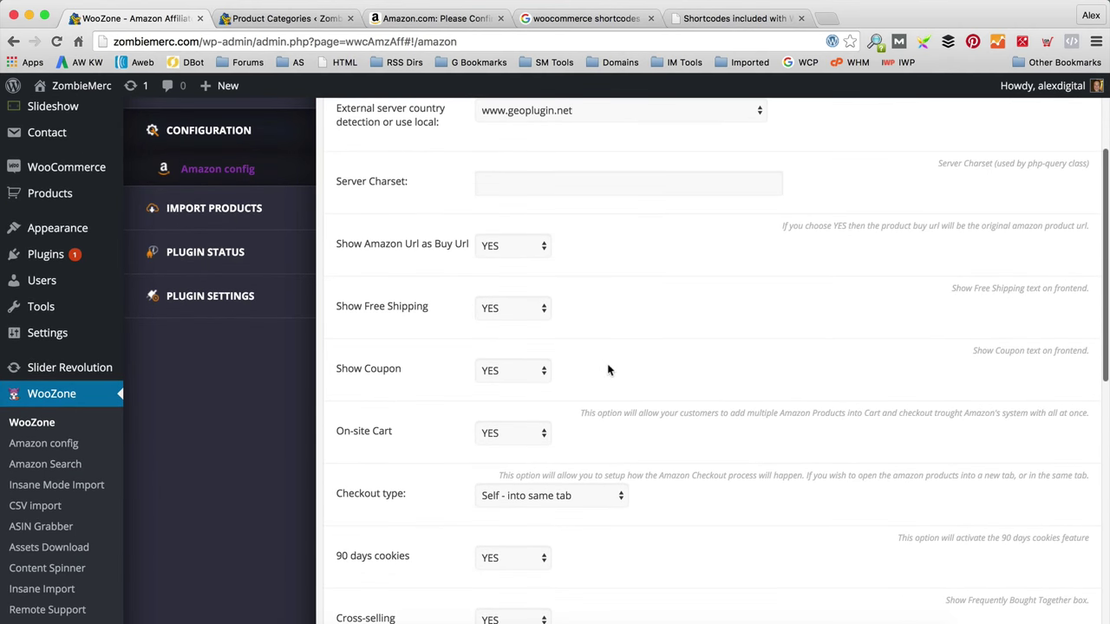
scroll(627, 359, down, 1)
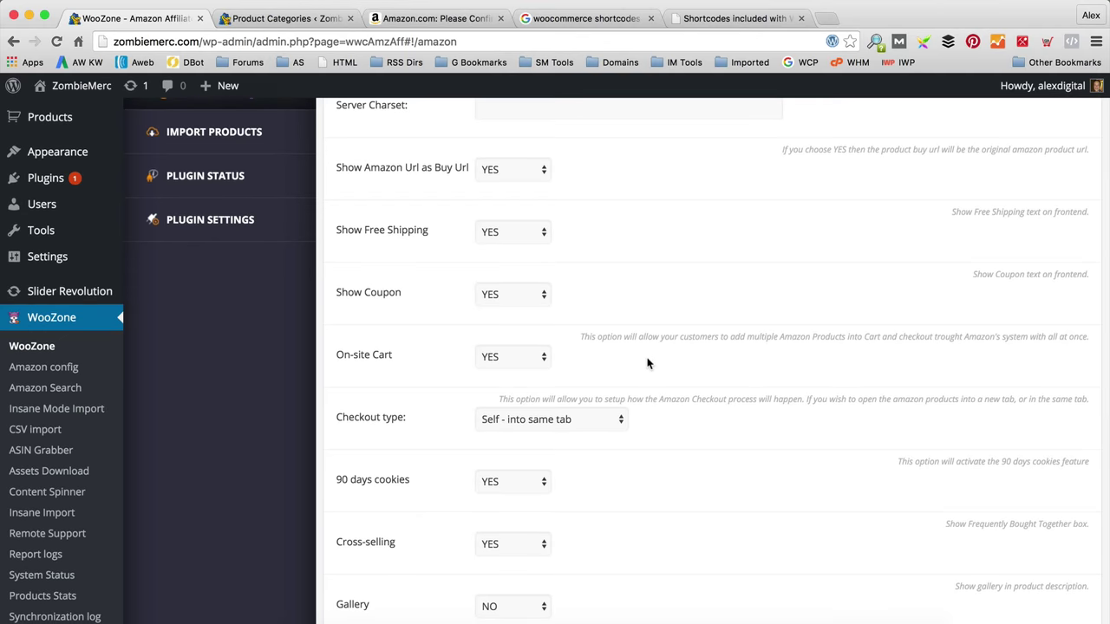
scroll(647, 362, down, 2)
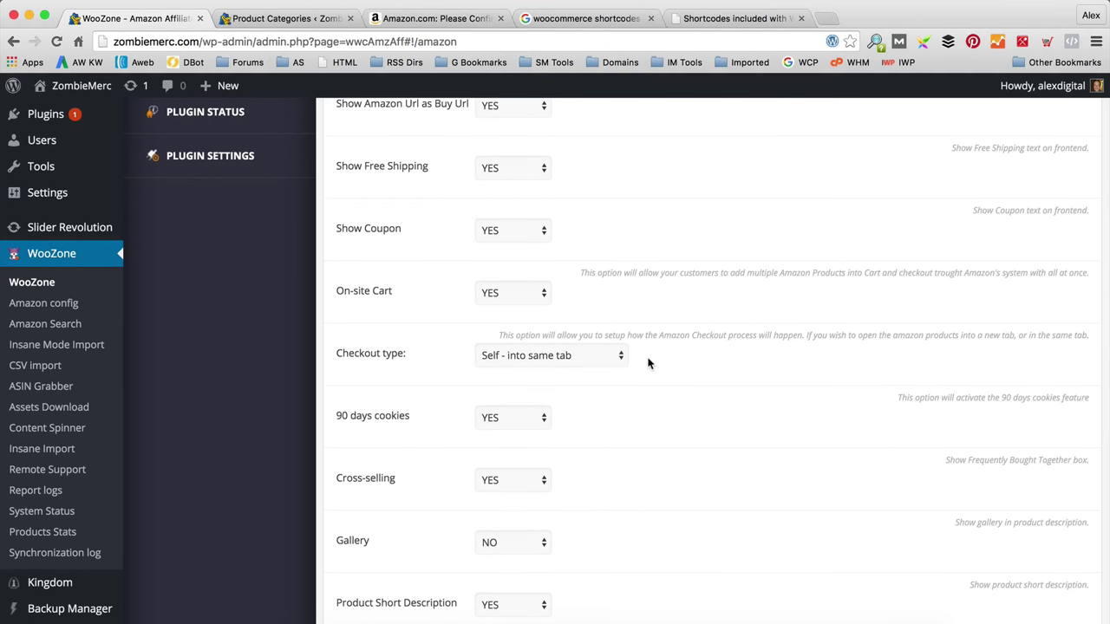
scroll(663, 359, down, 1)
Step: Keep Checkout type on 'Self - into same tab' and review the remaining setup options
click(611, 348)
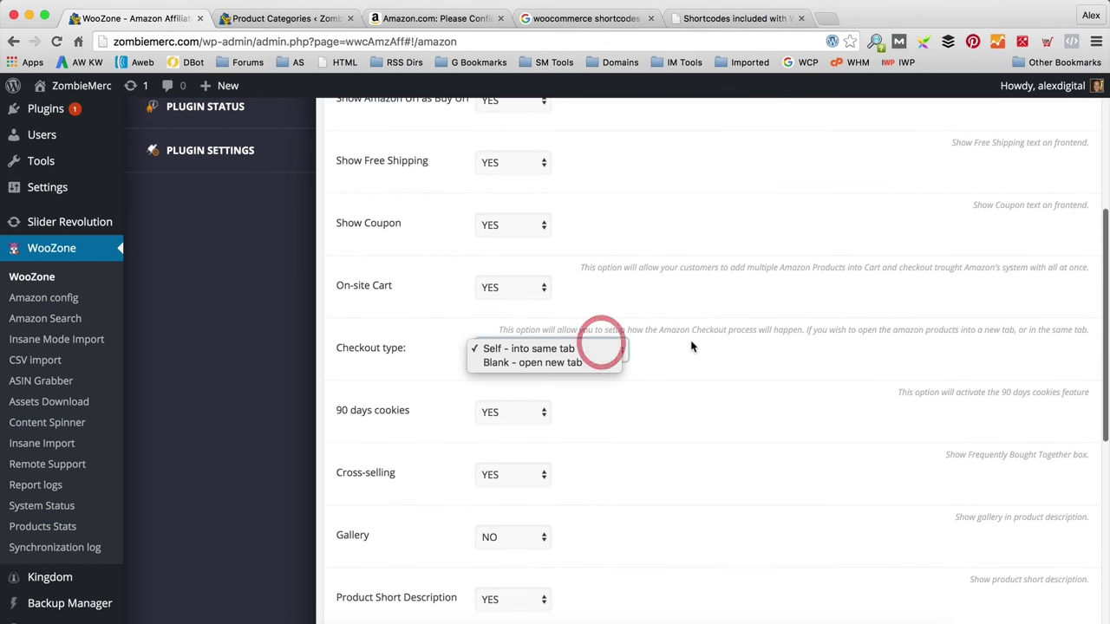
click(682, 350)
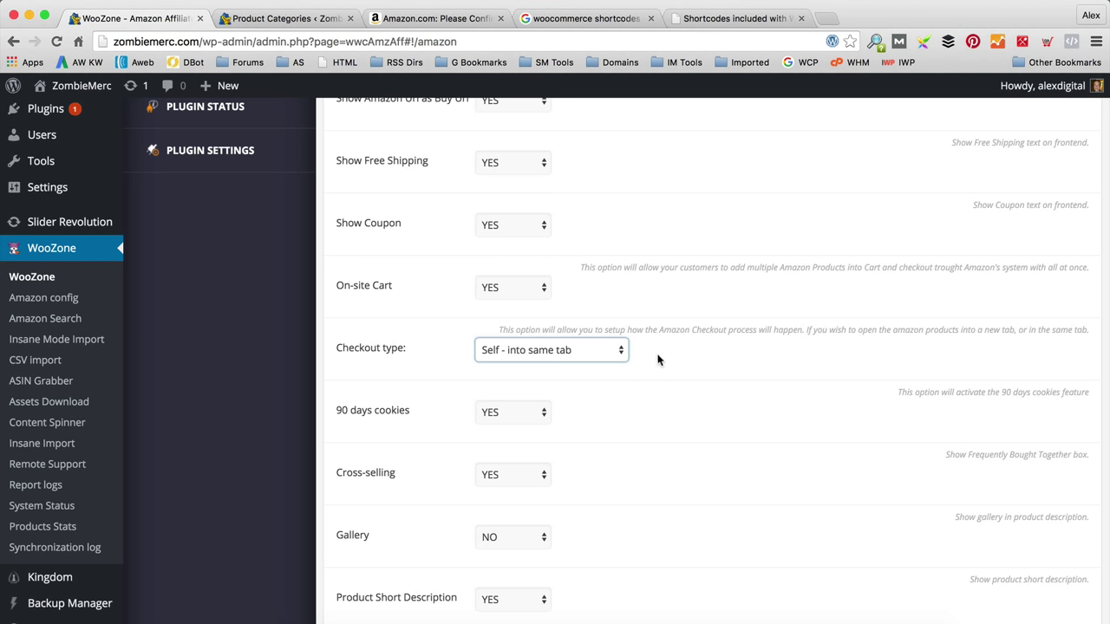
scroll(658, 356, down, 1)
scroll(658, 358, down, 2)
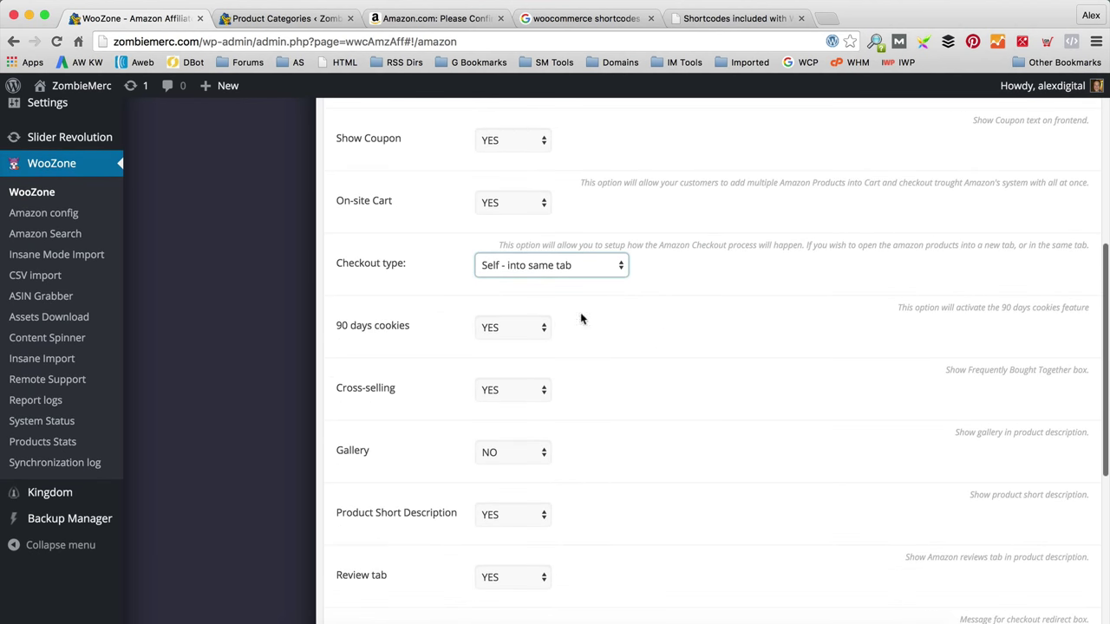
scroll(599, 333, down, 1)
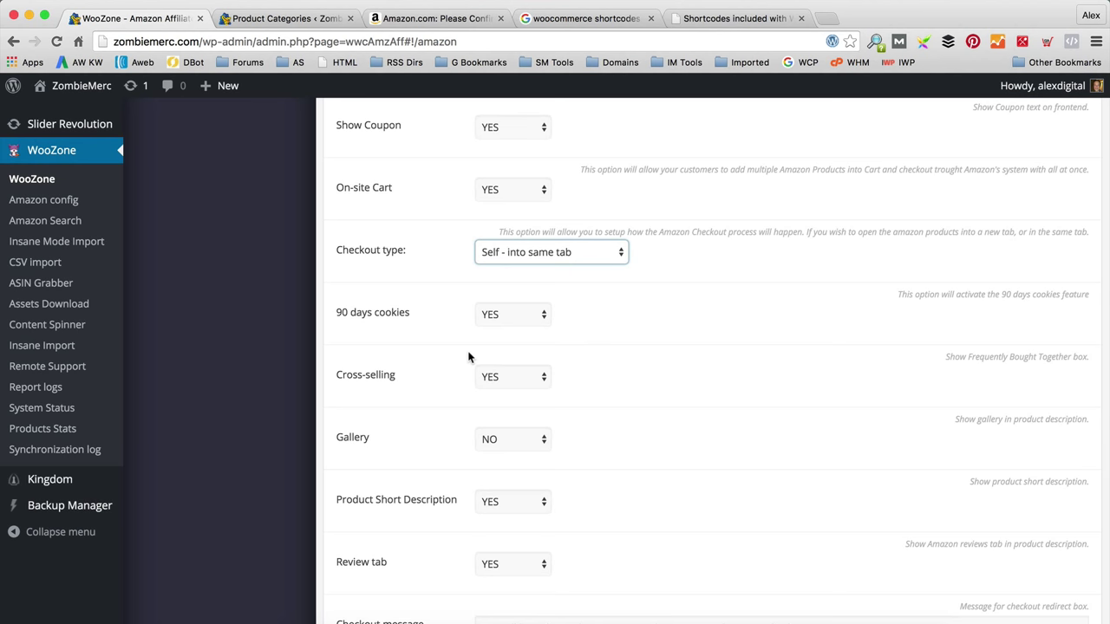
scroll(468, 357, down, 2)
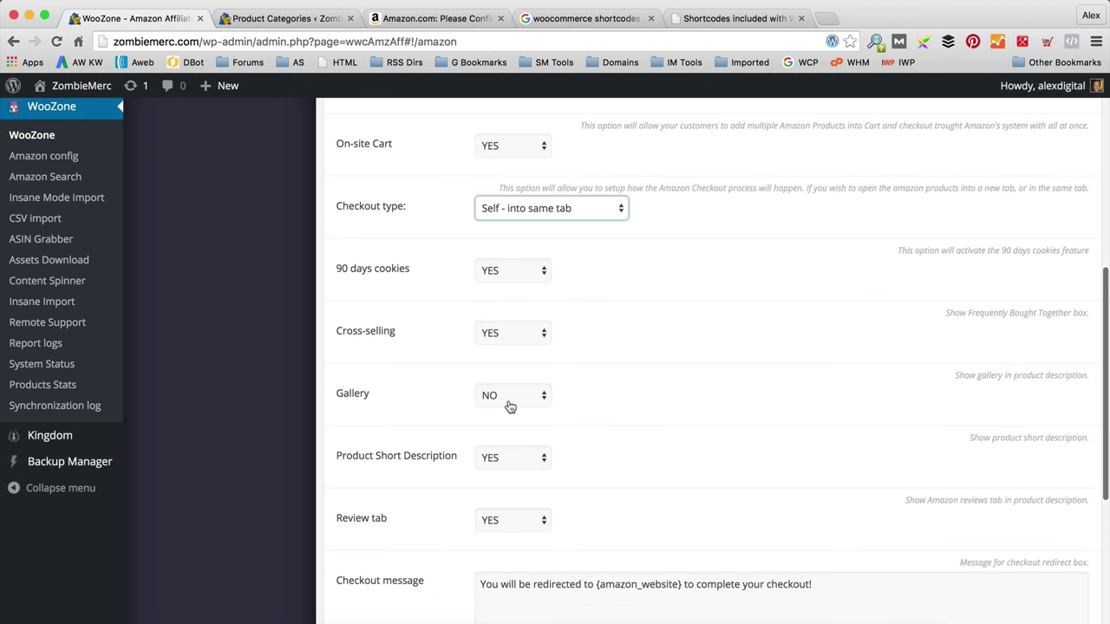
scroll(669, 399, down, 3)
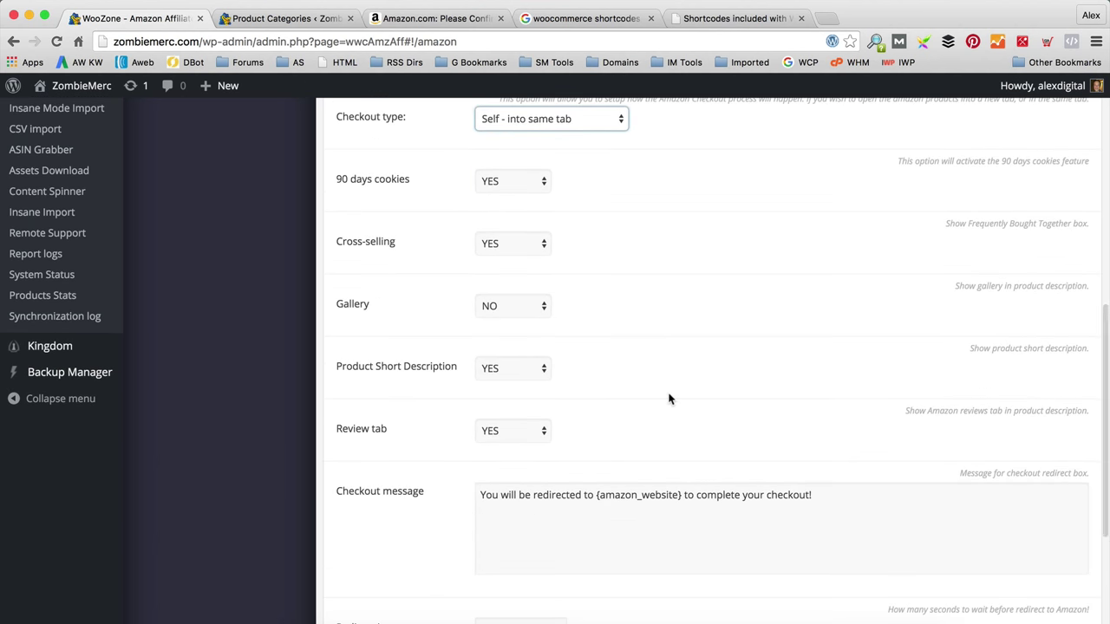
scroll(669, 399, down, 2)
scroll(668, 395, down, 1)
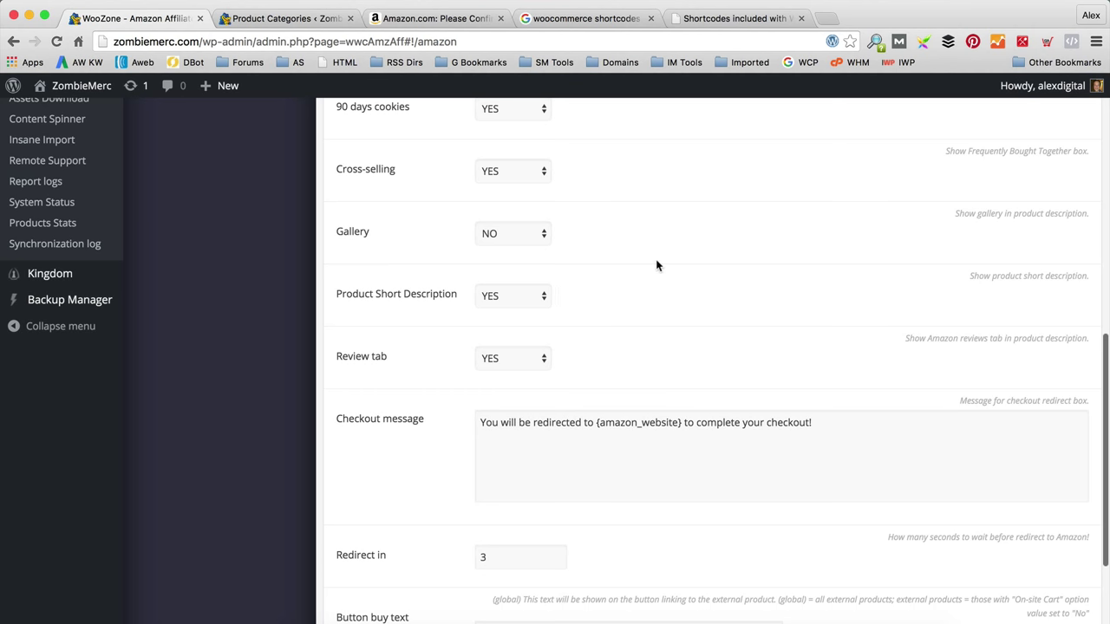
scroll(656, 266, up, 4)
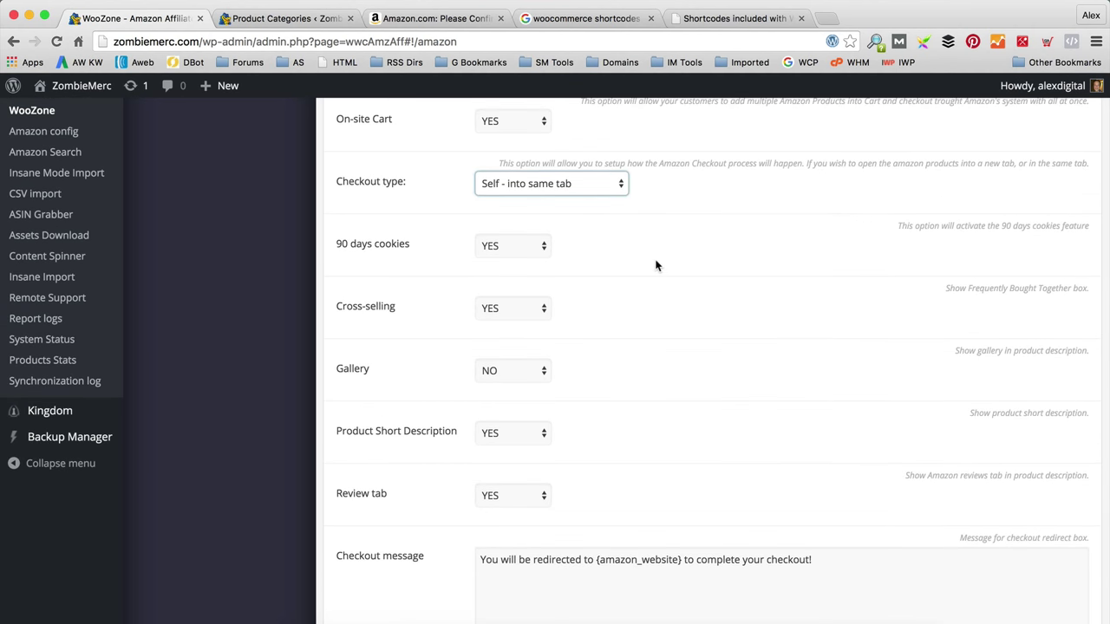
scroll(656, 265, down, 9)
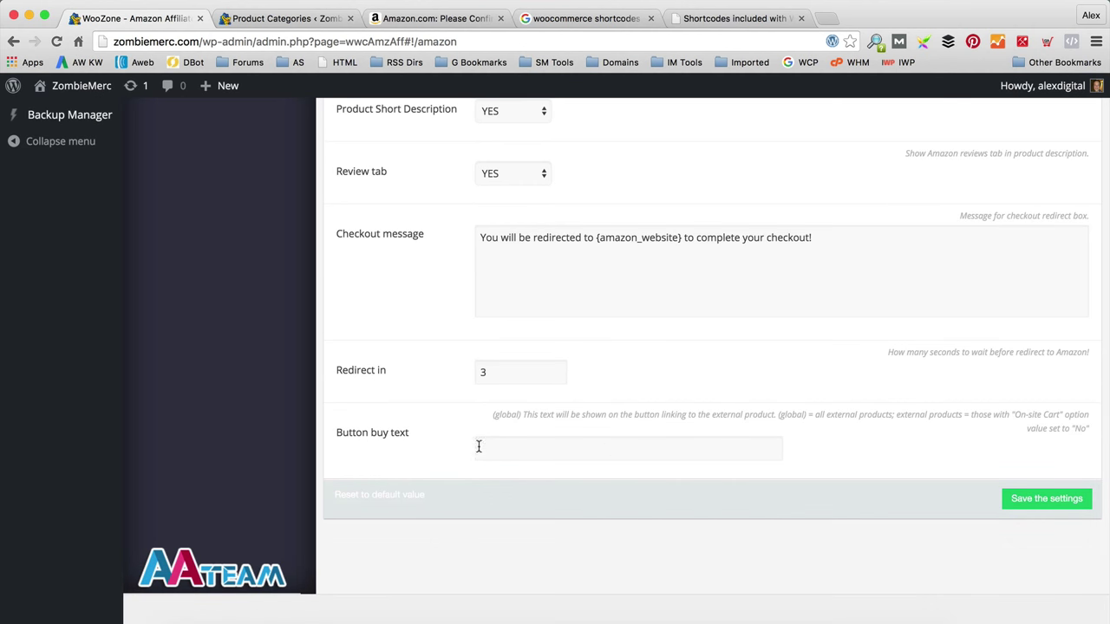
scroll(748, 407, up, 20)
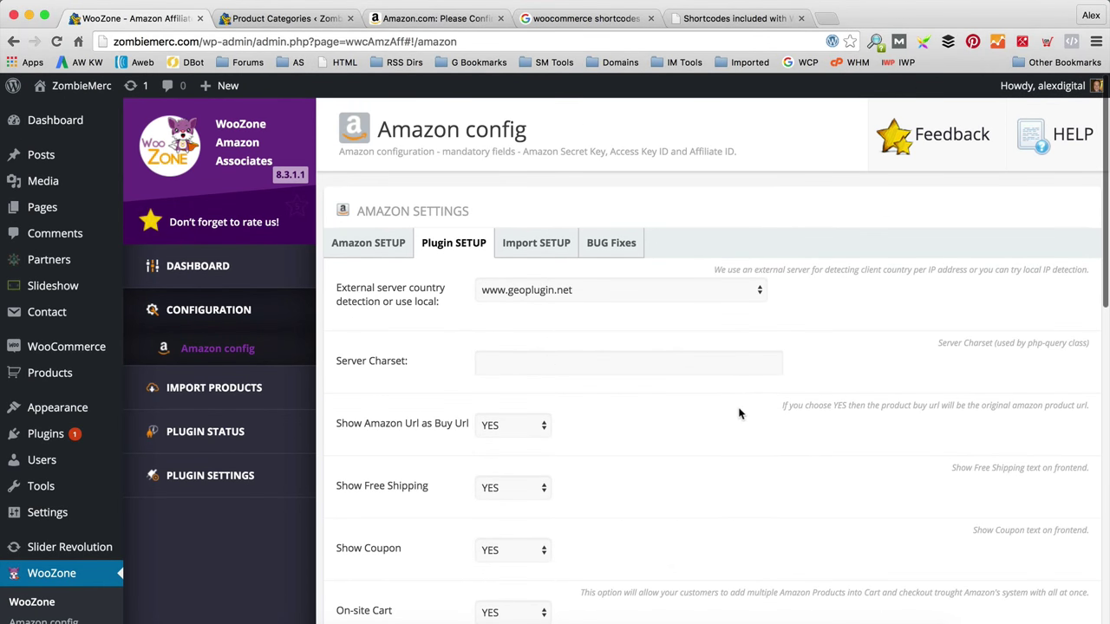
click(547, 247)
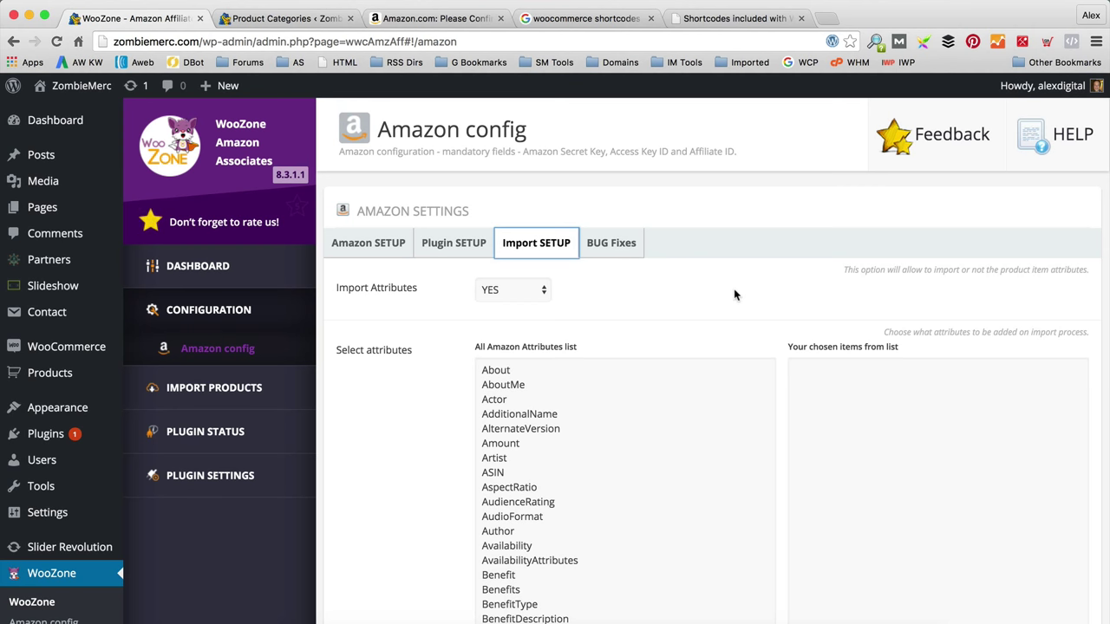
scroll(733, 294, down, 2)
scroll(390, 300, up, 1)
scroll(390, 307, down, 5)
scroll(391, 307, down, 2)
scroll(389, 304, up, 5)
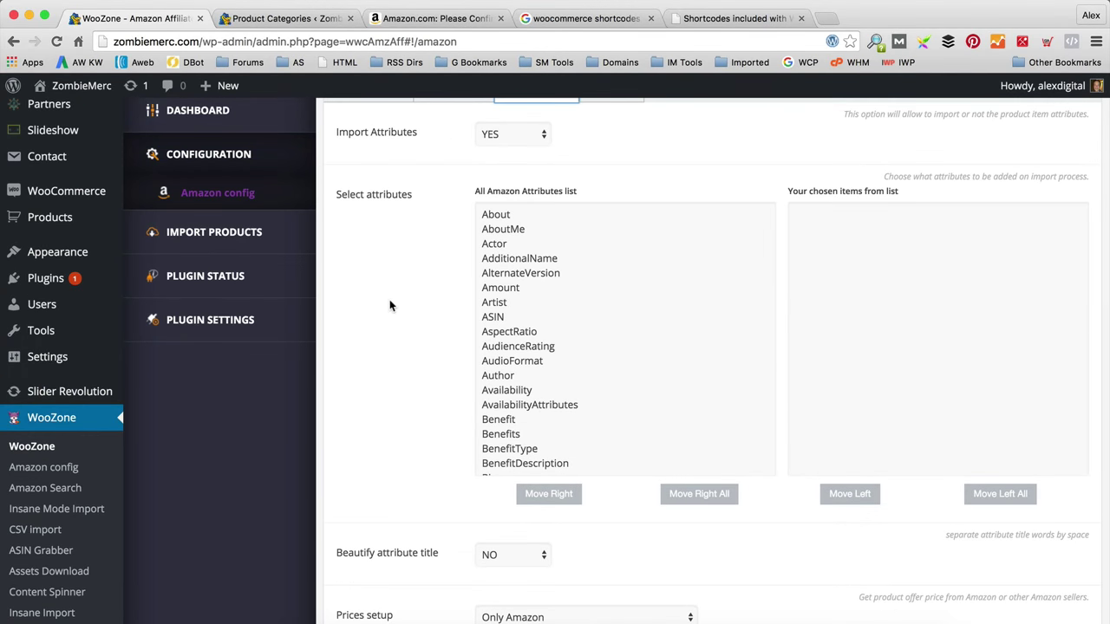
scroll(390, 305, down, 5)
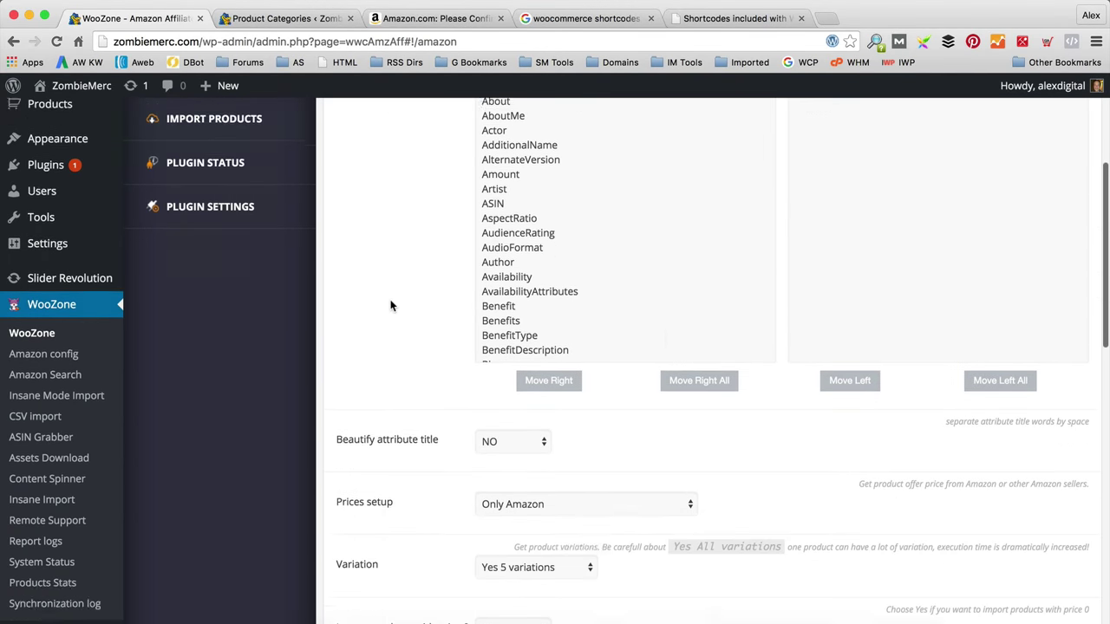
scroll(390, 305, down, 6)
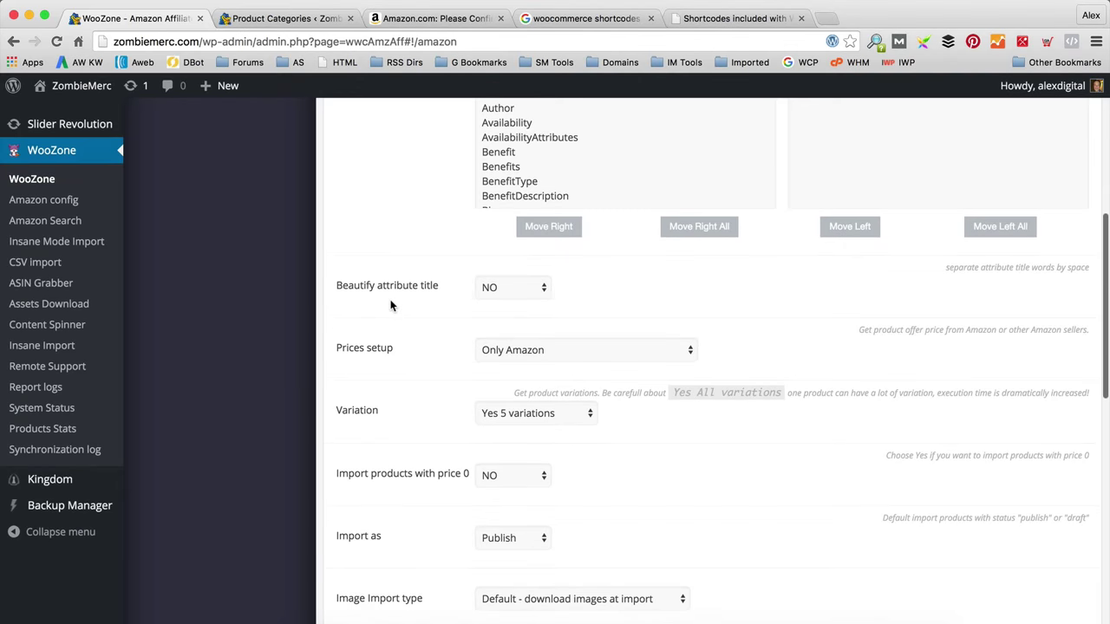
scroll(392, 305, down, 6)
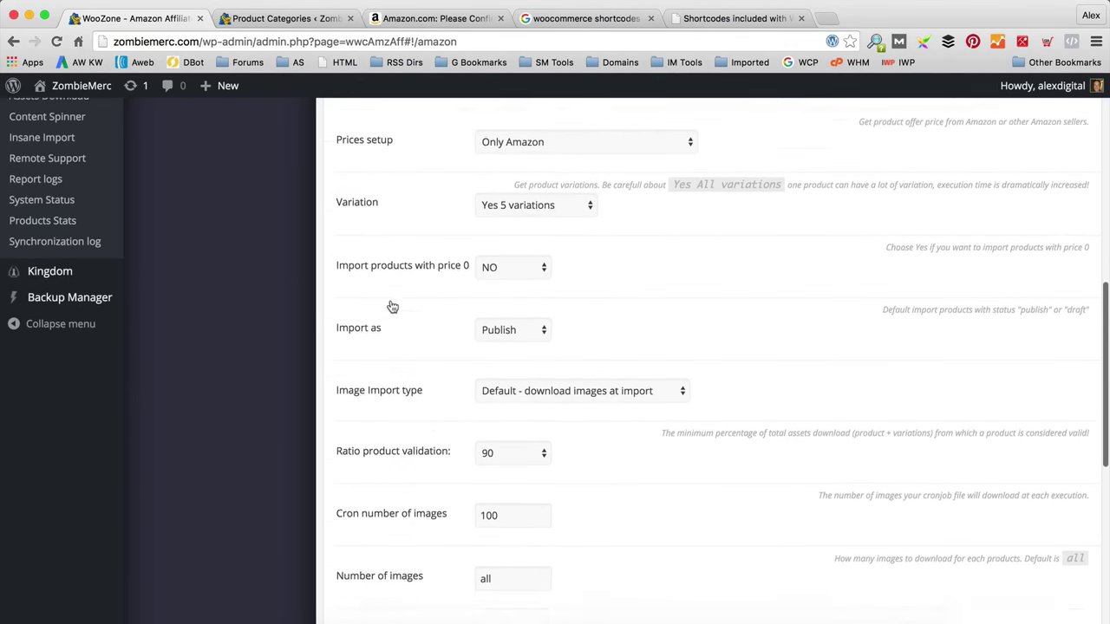
scroll(392, 305, down, 3)
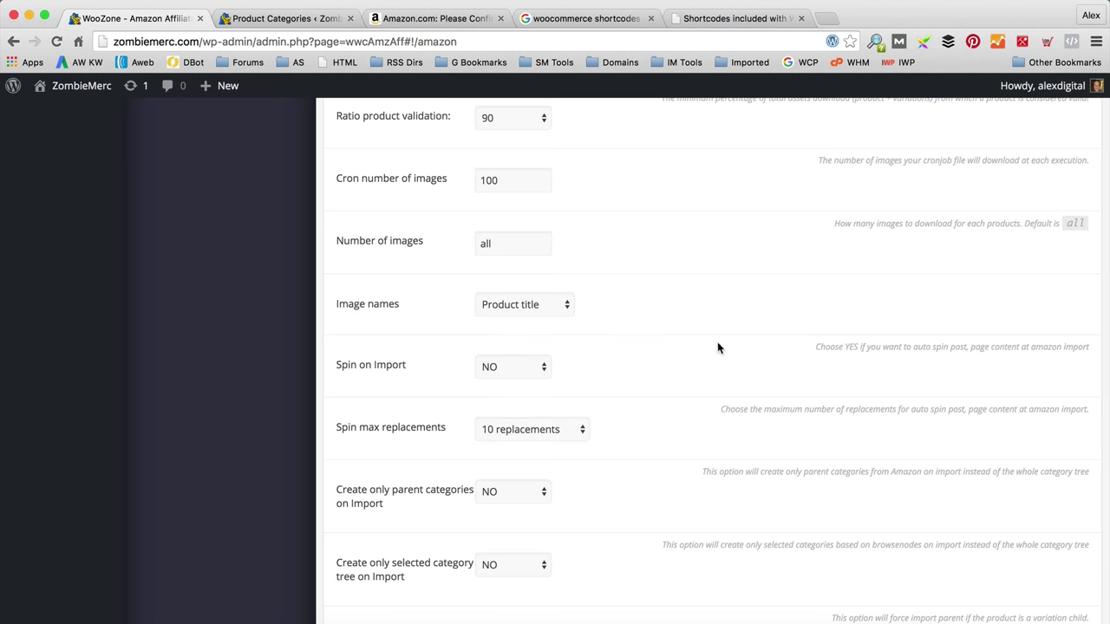
scroll(703, 350, down, 1)
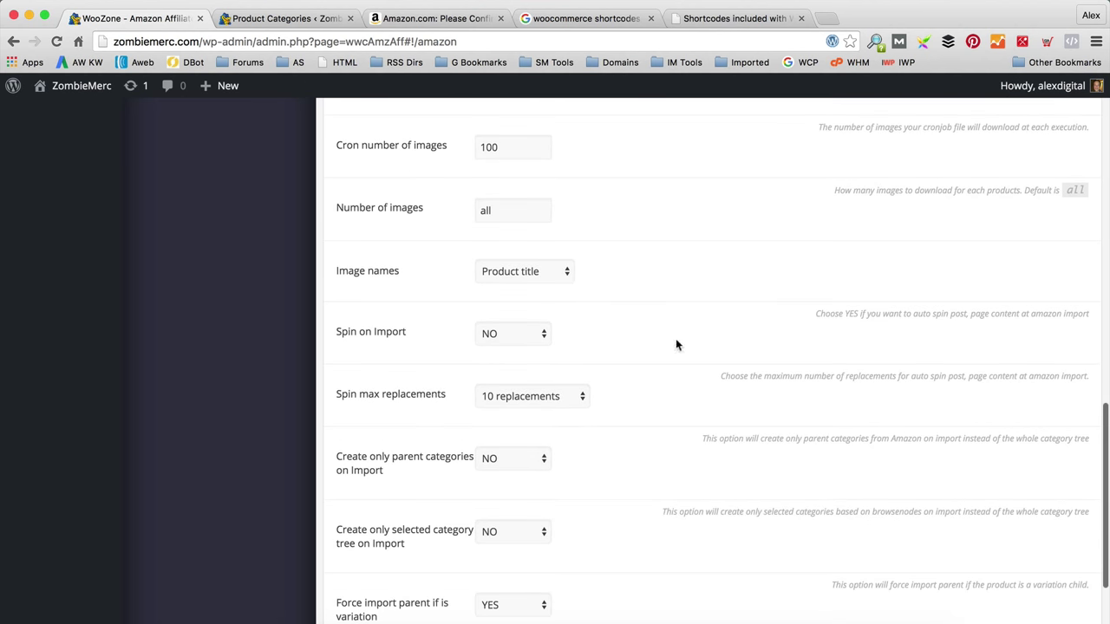
click(540, 333)
click(594, 335)
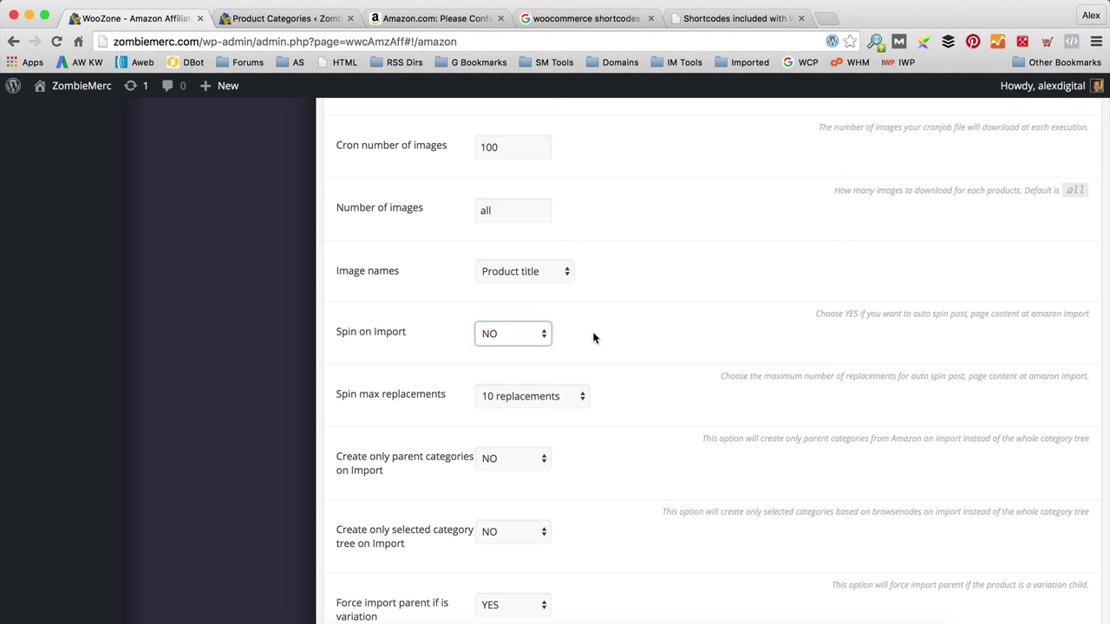
scroll(650, 350, down, 3)
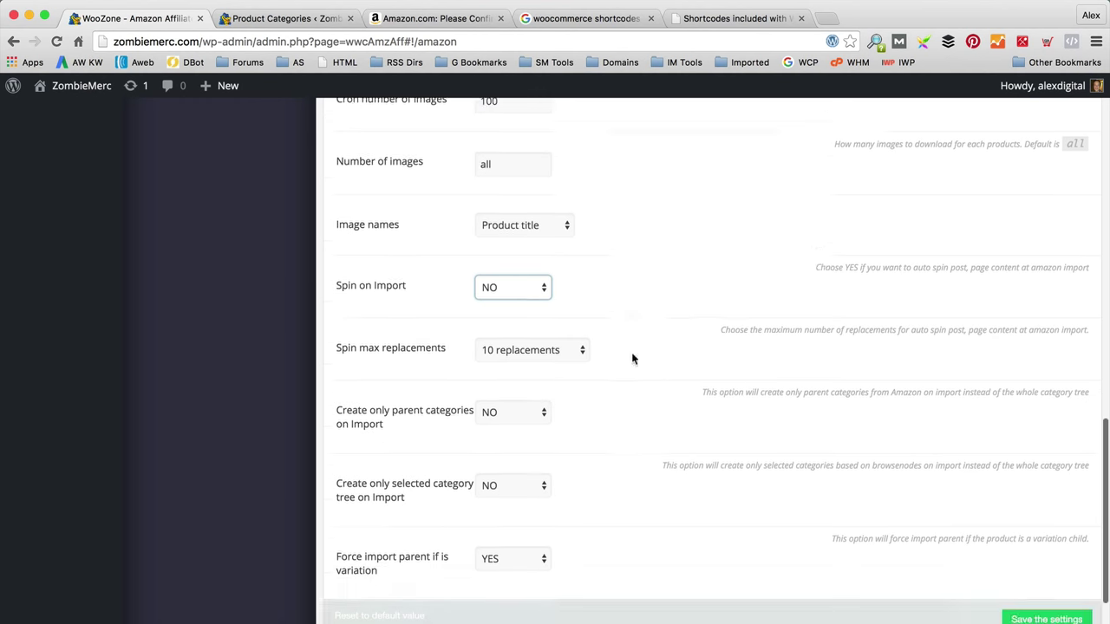
scroll(657, 412, up, 4)
scroll(698, 368, up, 10)
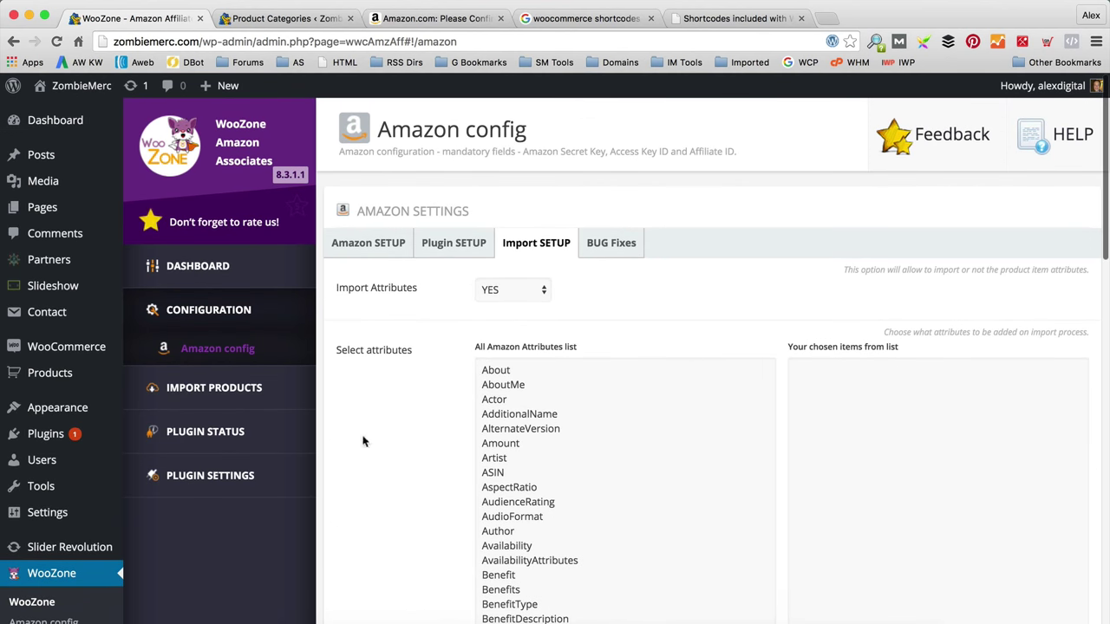
Step: Open WooZone's Products Synchronization log under PLUGIN STATUS
click(205, 431)
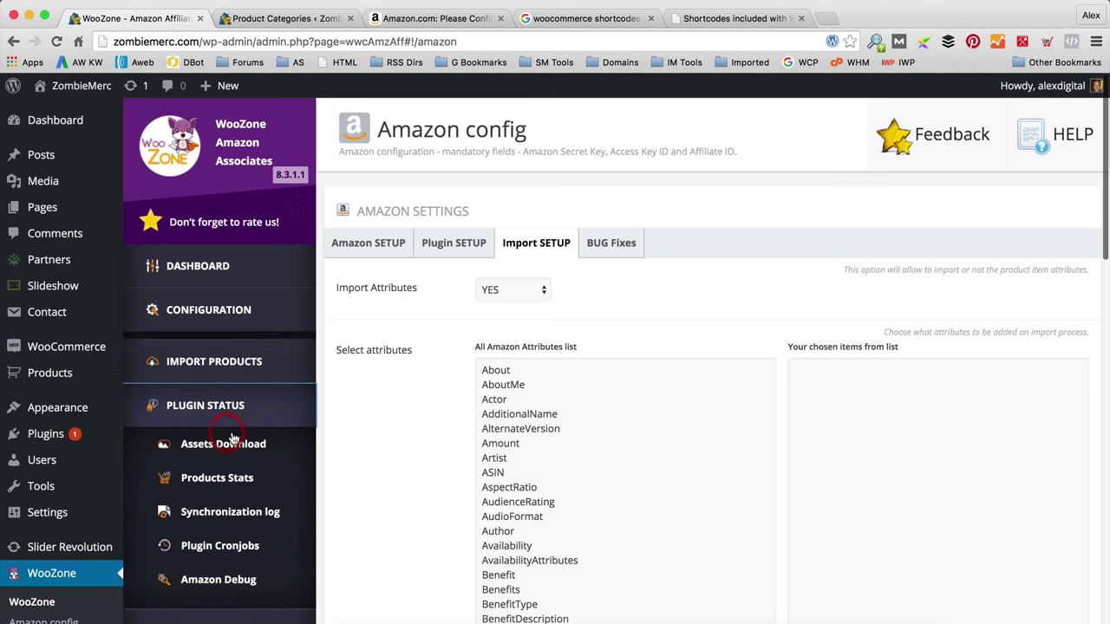
scroll(333, 417, down, 2)
mouse_move(248, 401)
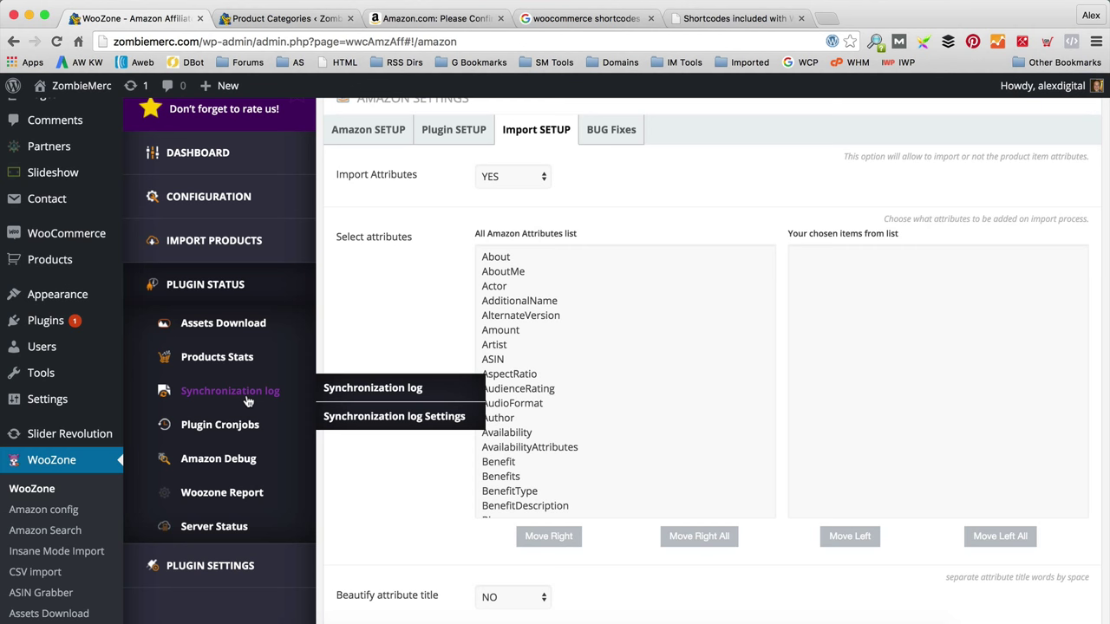
click(247, 401)
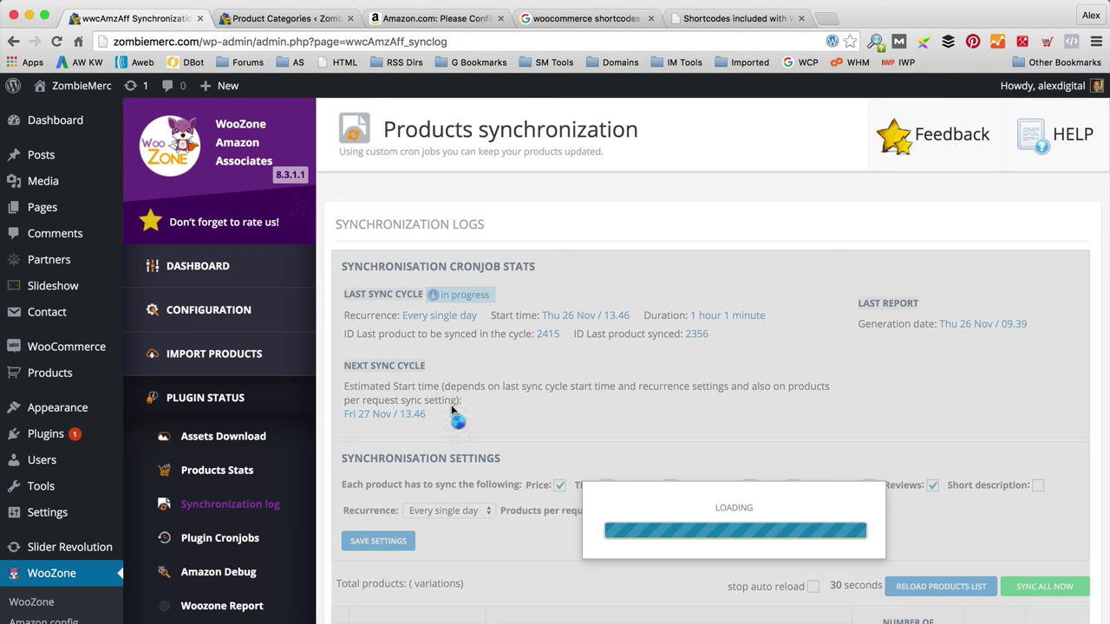
scroll(539, 384, down, 1)
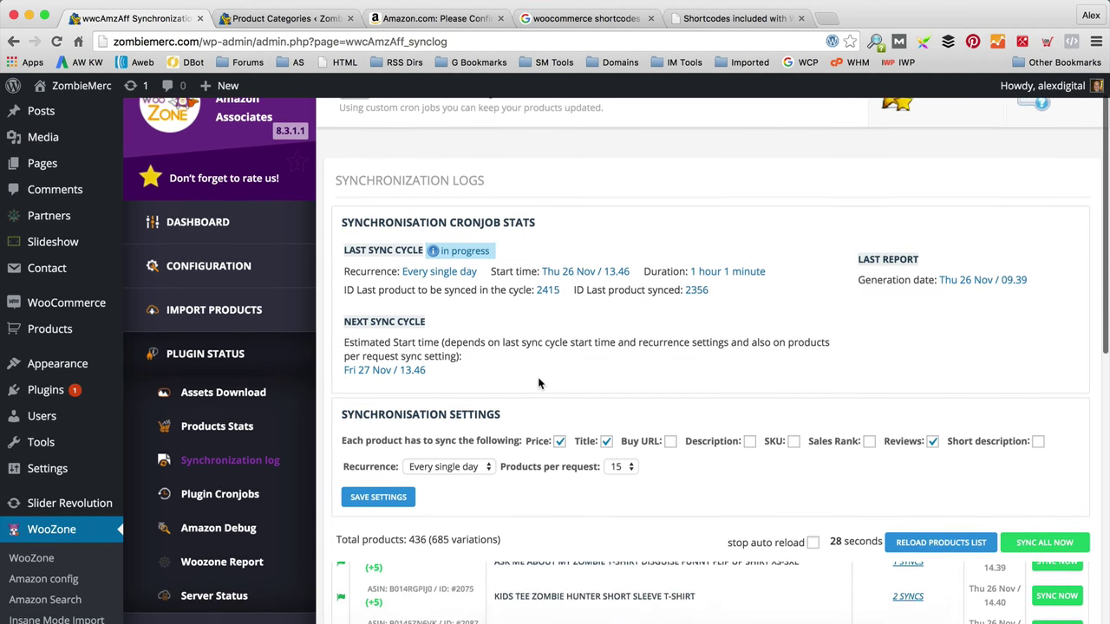
scroll(524, 475, down, 1)
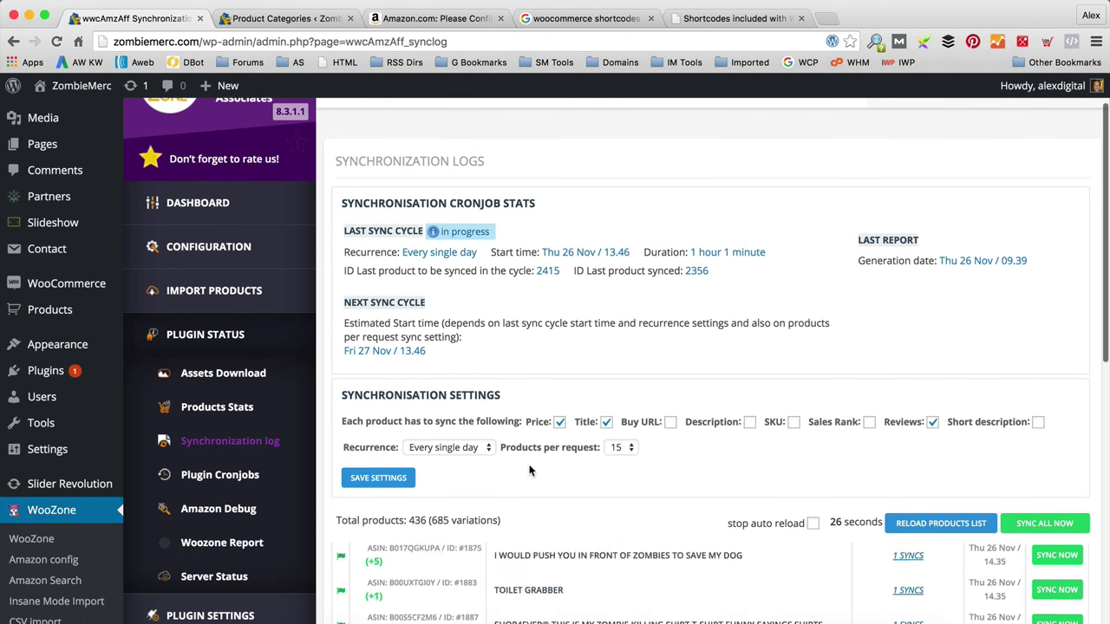
scroll(524, 474, down, 2)
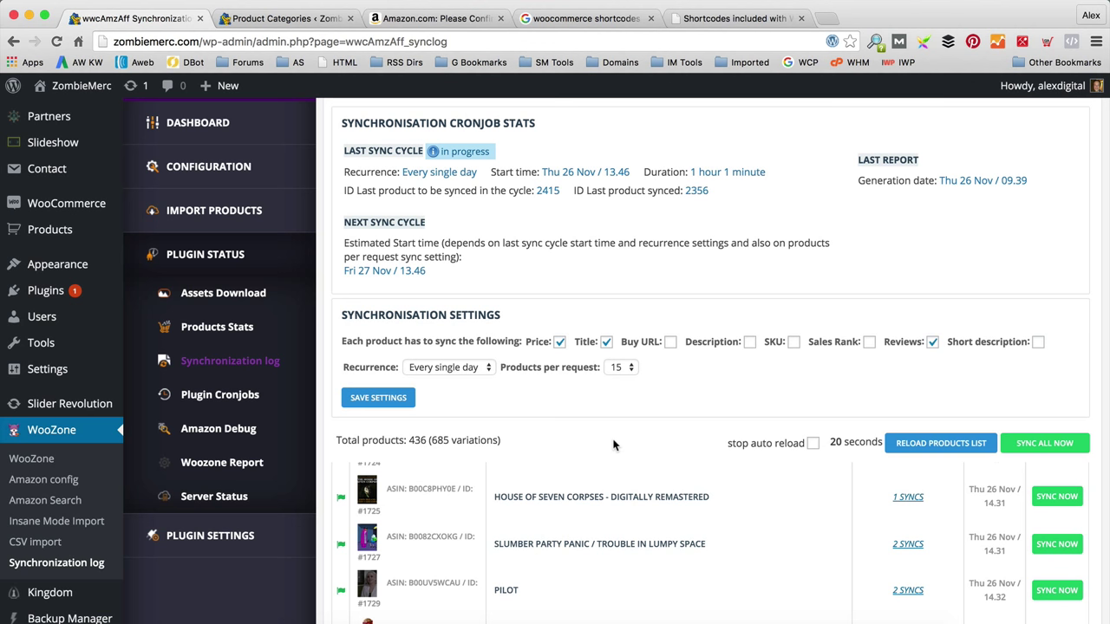
Step: Leave the sync Recurrence set to Every single day
click(455, 367)
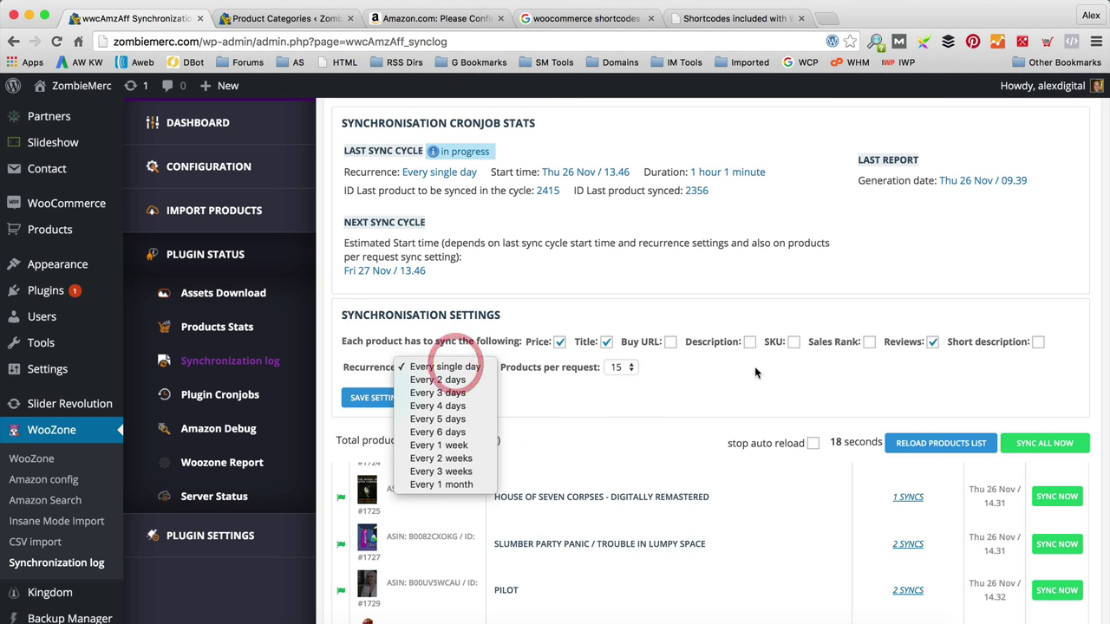
click(756, 377)
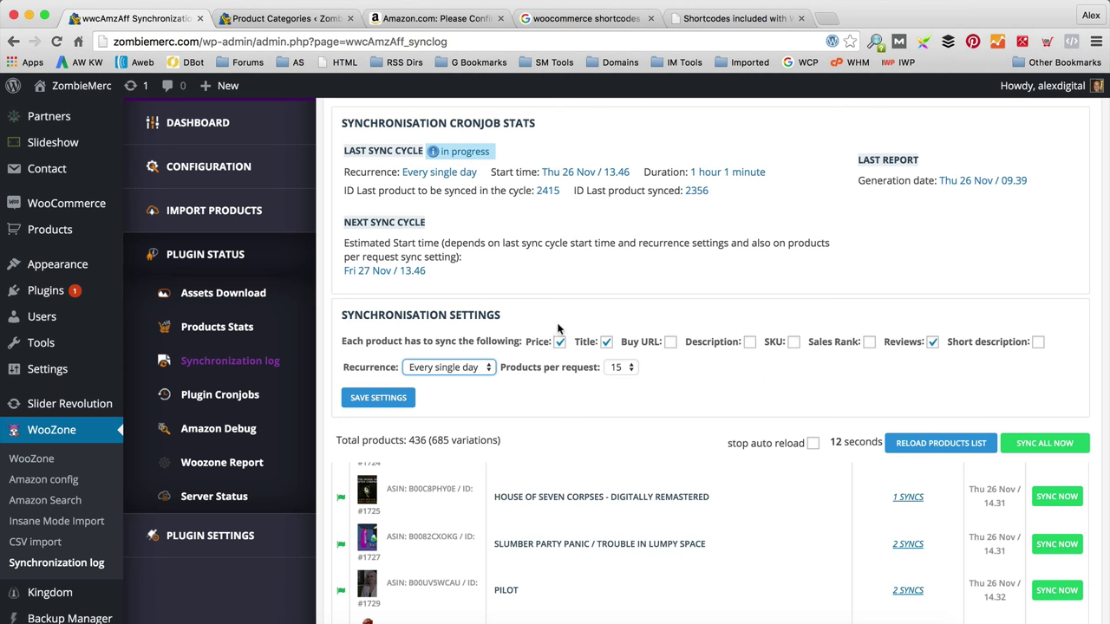
scroll(546, 329, down, 3)
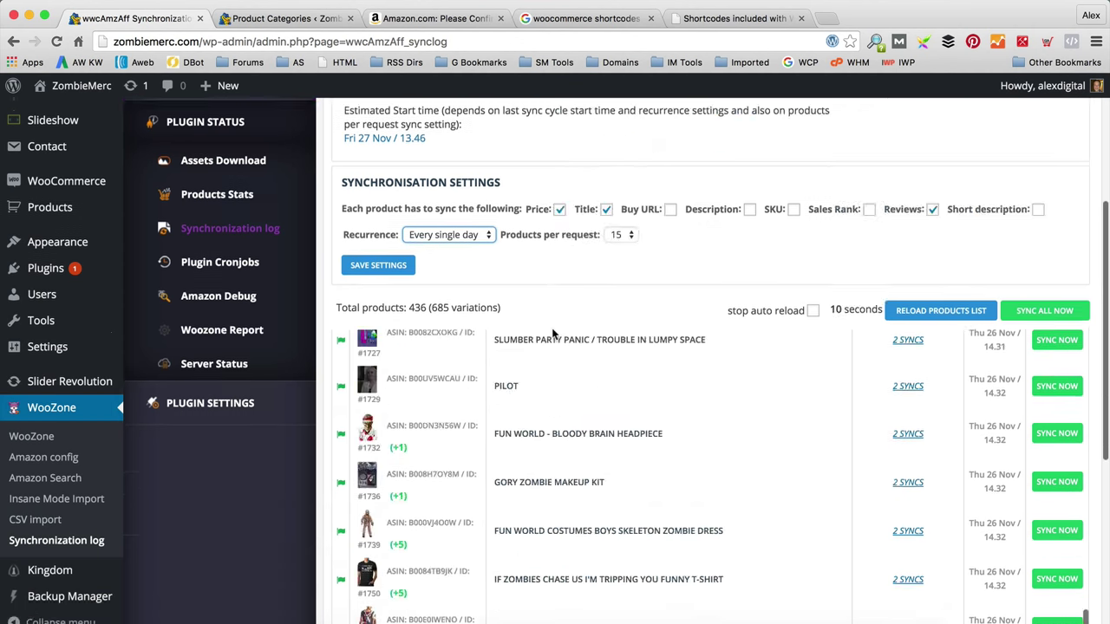
scroll(533, 342, up, 5)
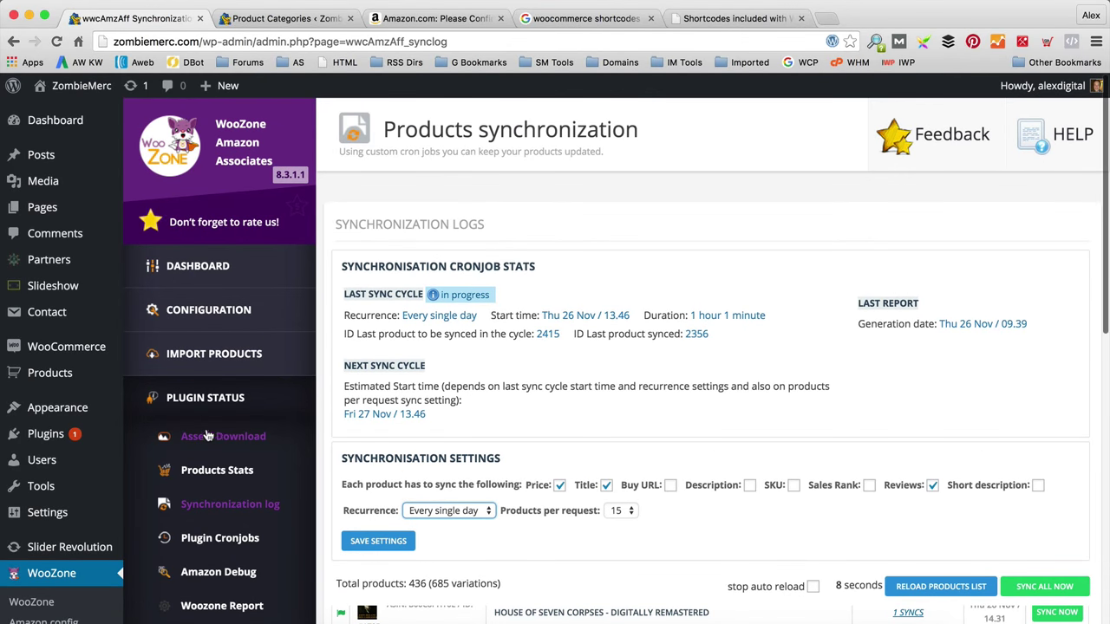
Step: Visit Assets Download, then open Products Stats listing 436 products with hits and cart counts
click(221, 438)
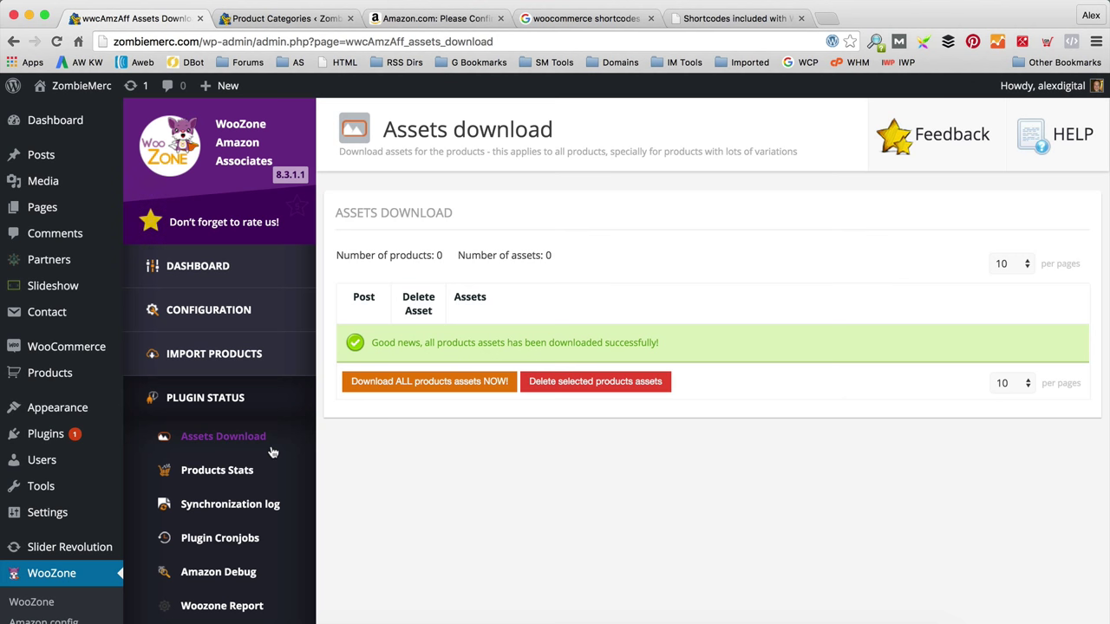
click(251, 480)
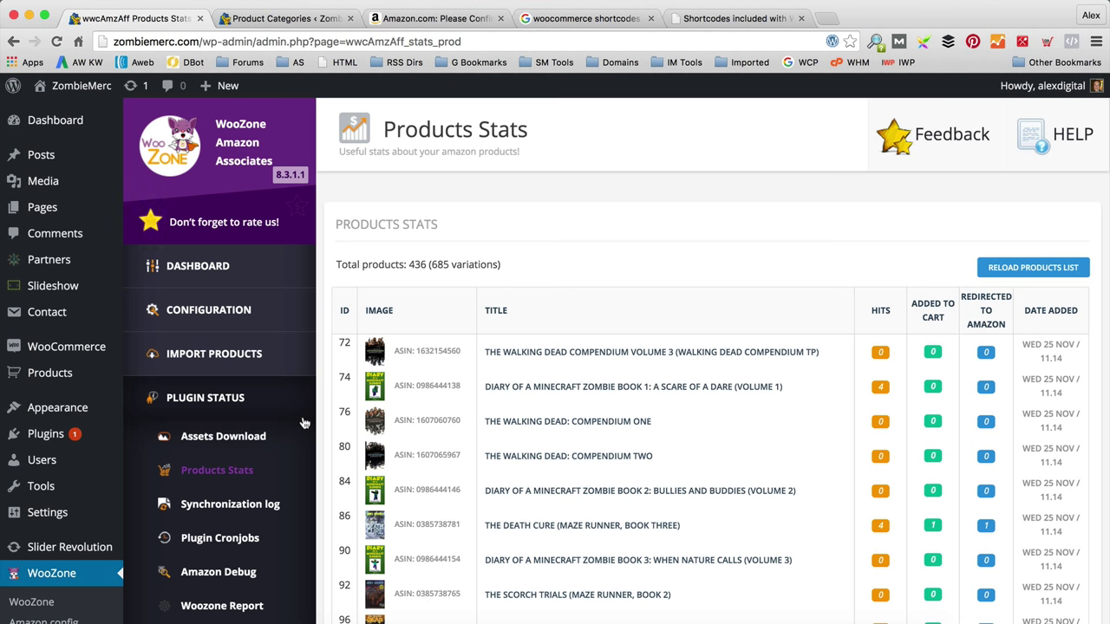
scroll(286, 486, down, 2)
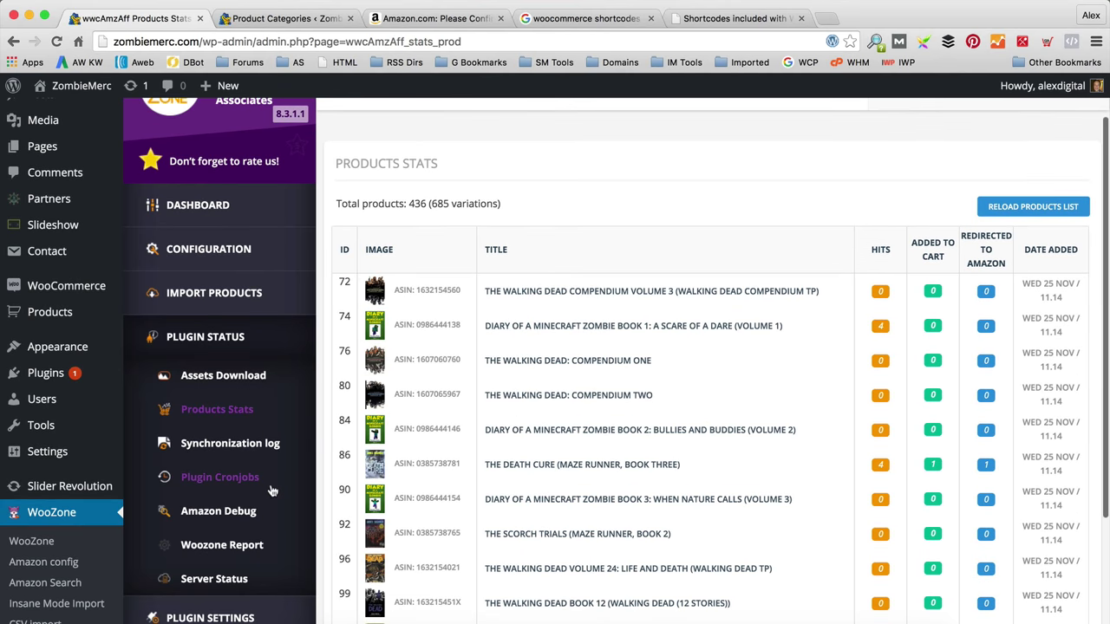
Step: Browse Plugin Cronjobs and Amazon Debug, then open Woozone Report with its 10 sync logs
click(228, 413)
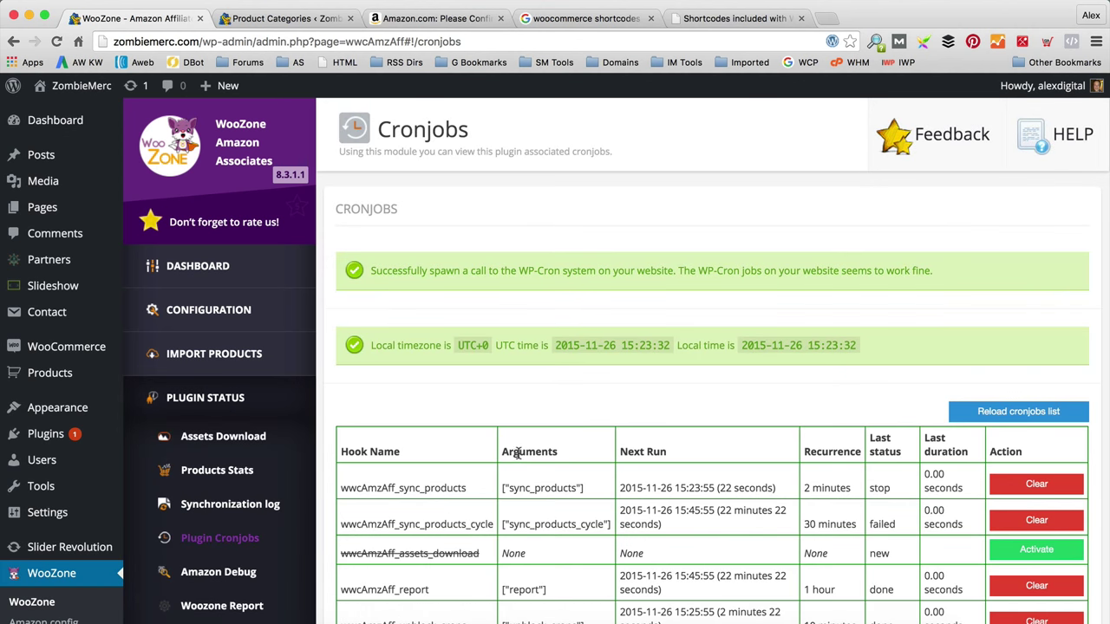
scroll(260, 451, down, 3)
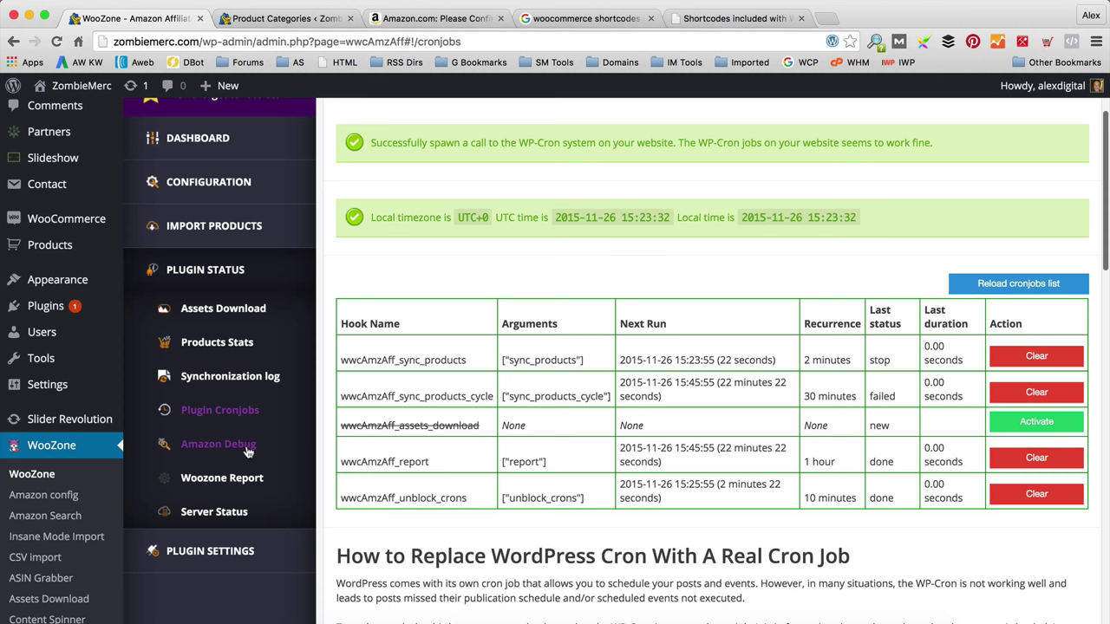
click(245, 452)
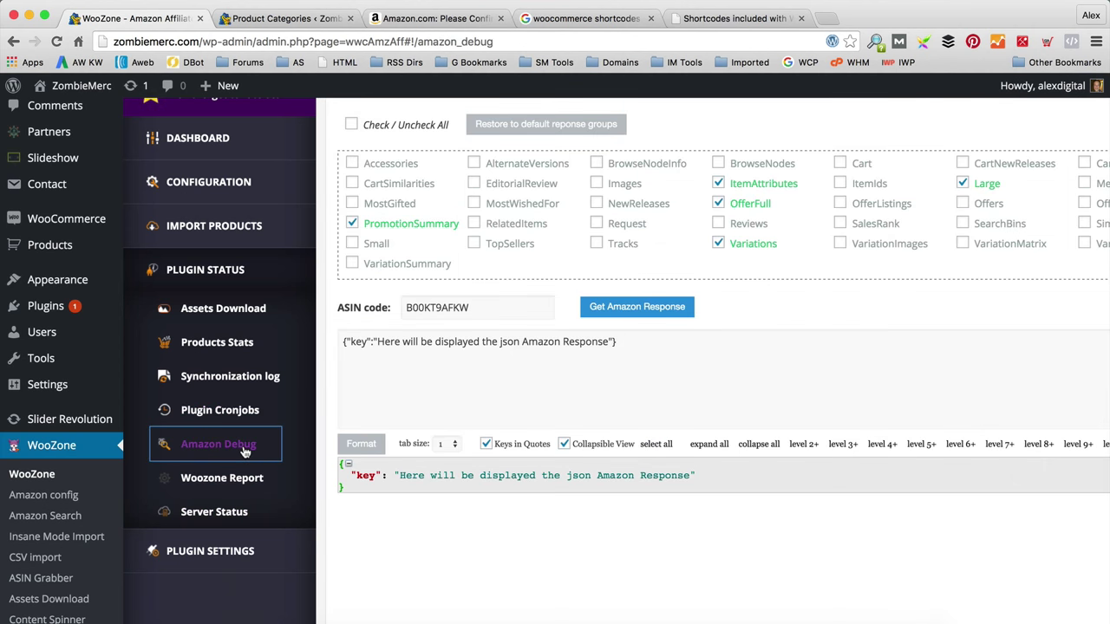
scroll(431, 458, up, 3)
scroll(431, 458, down, 3)
scroll(431, 460, down, 1)
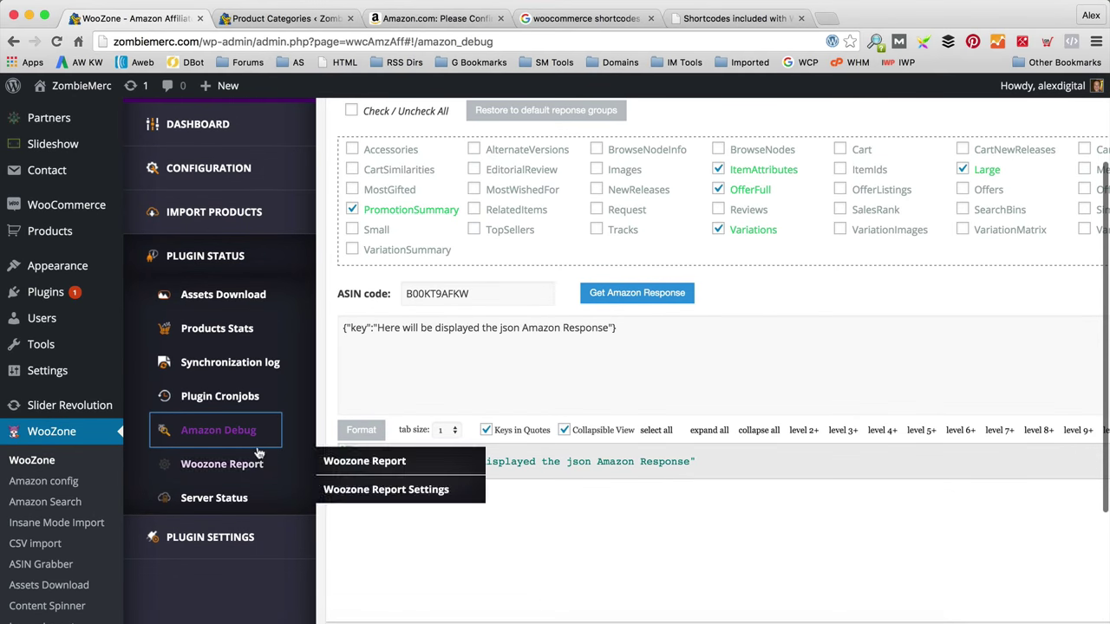
click(239, 468)
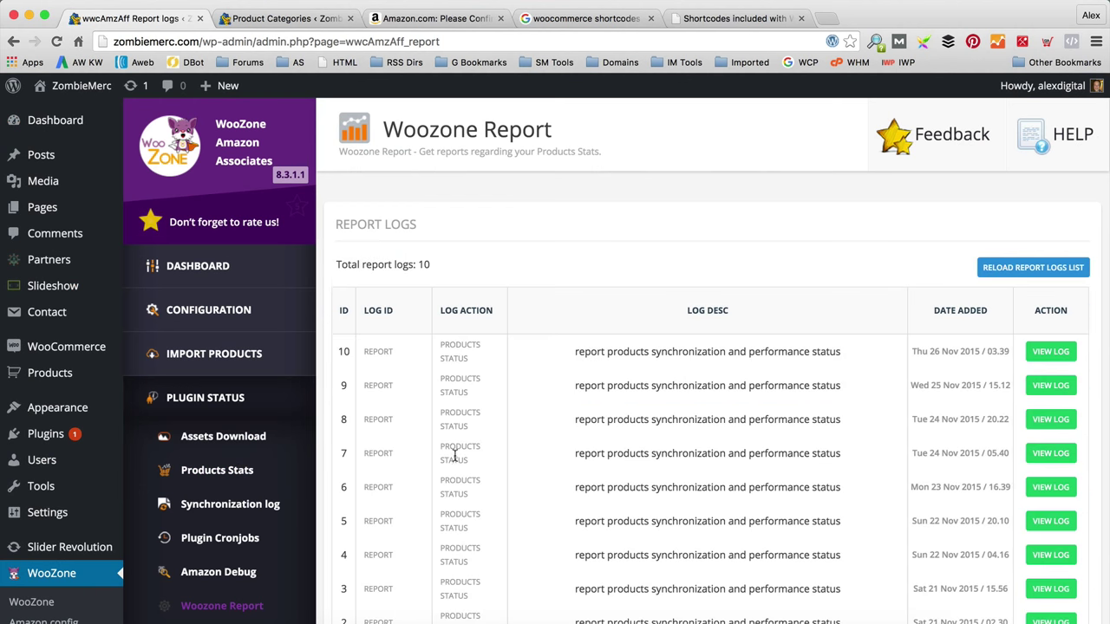
scroll(451, 455, down, 2)
Step: Open WooZone's Server Status report and review its Amazon, import and environment checks
mouse_move(301, 508)
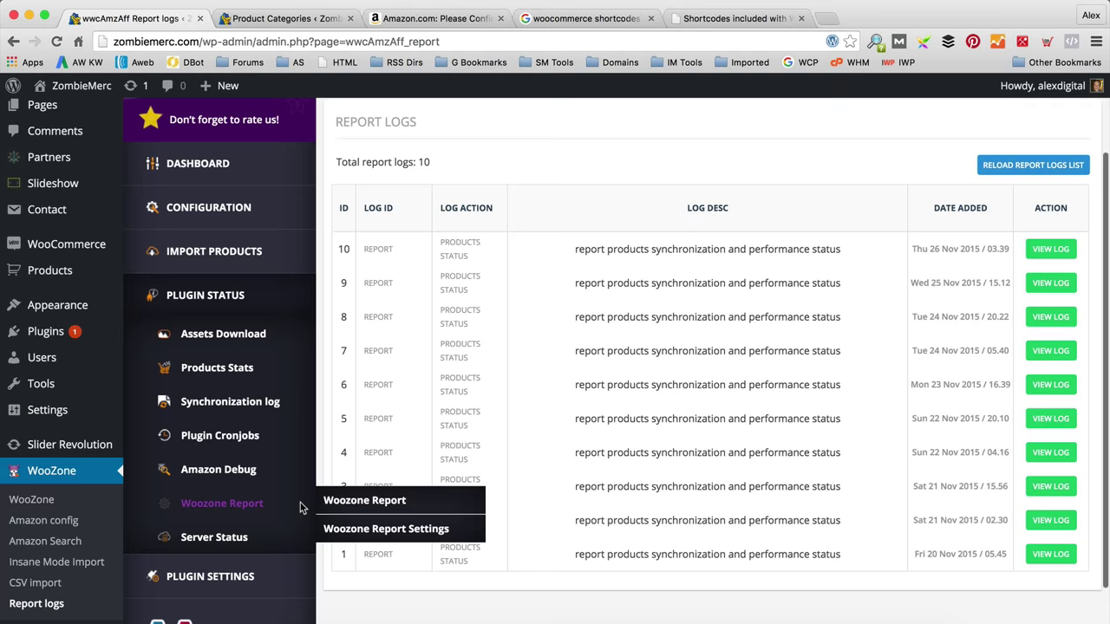
click(222, 544)
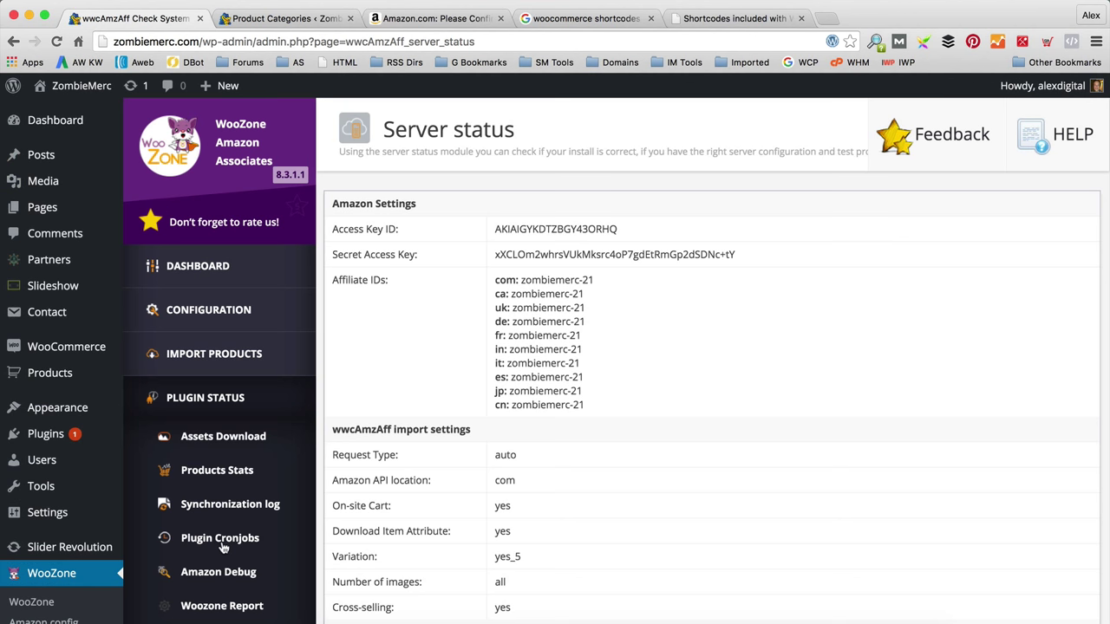
scroll(564, 437, down, 6)
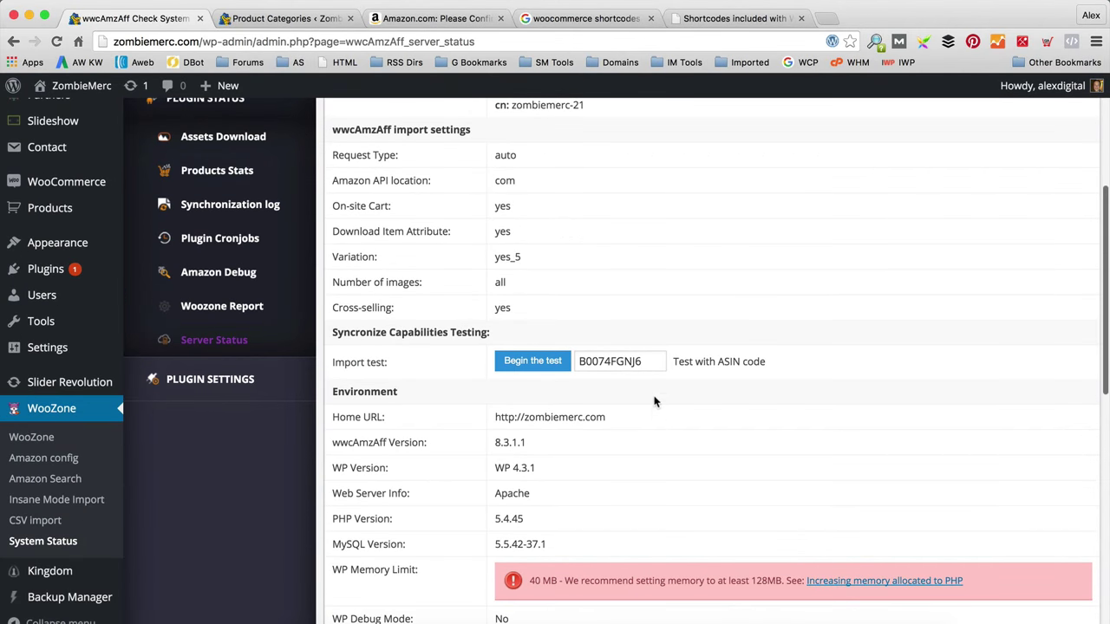
scroll(678, 384, down, 1)
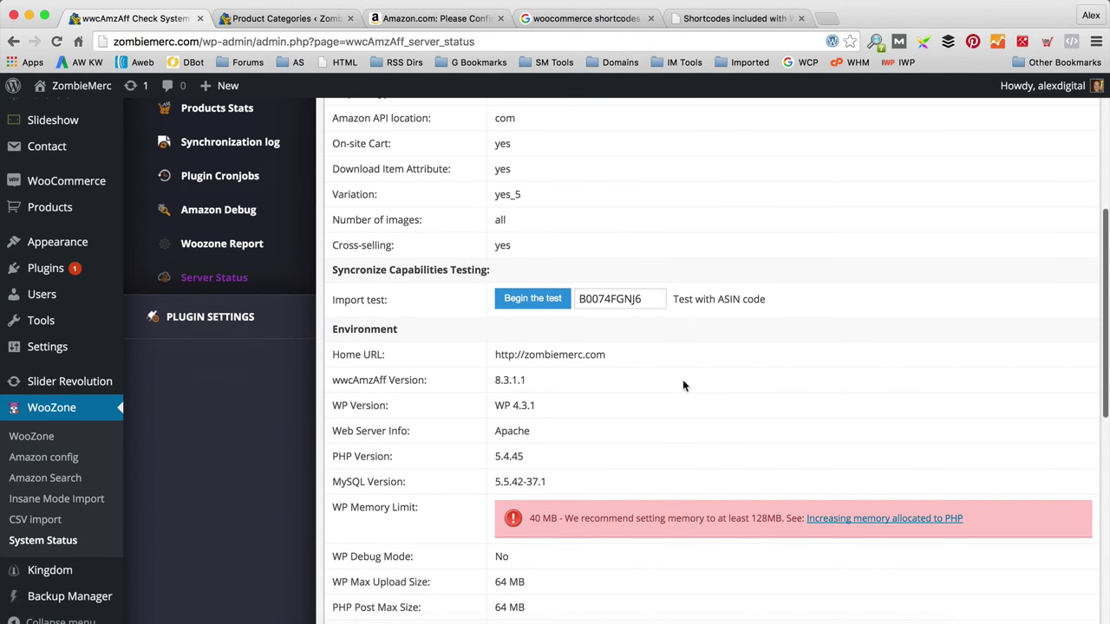
scroll(691, 412, down, 4)
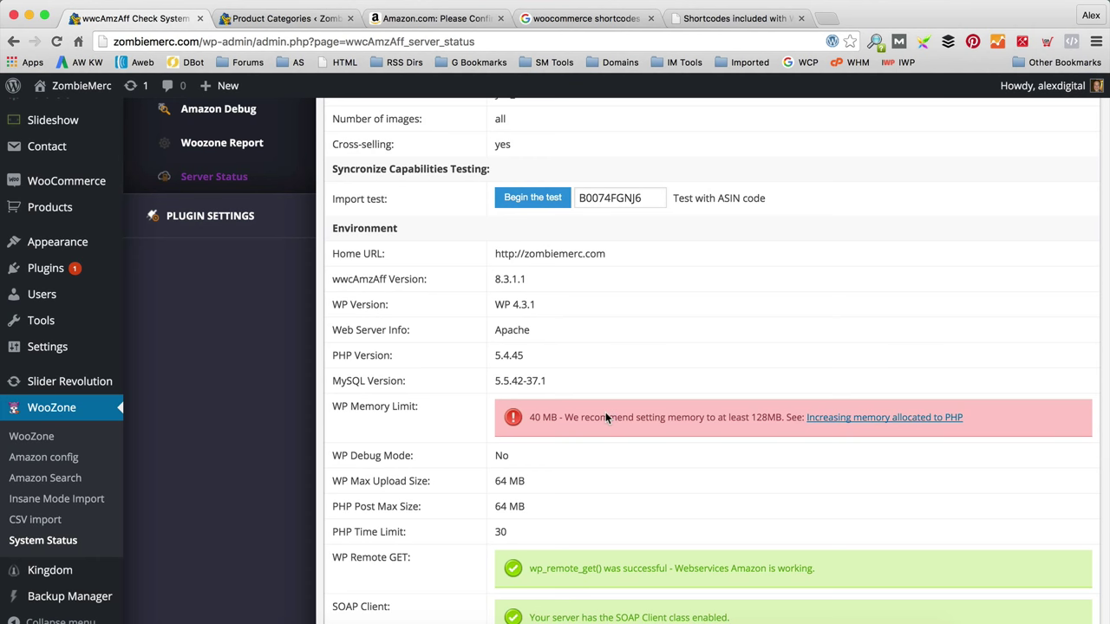
scroll(606, 424, up, 8)
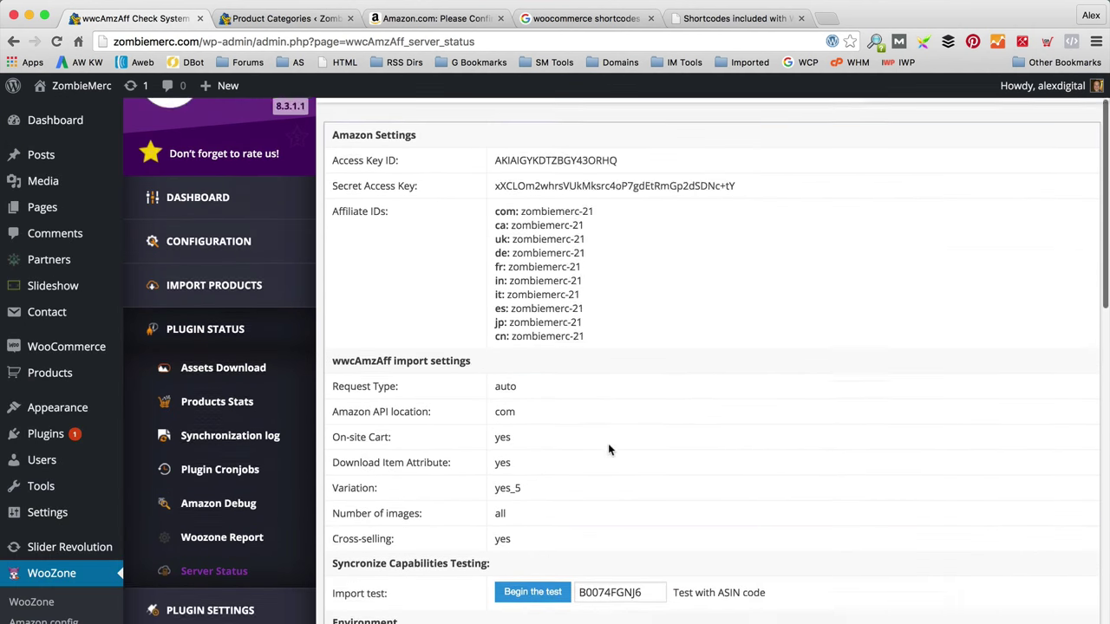
scroll(546, 443, down, 2)
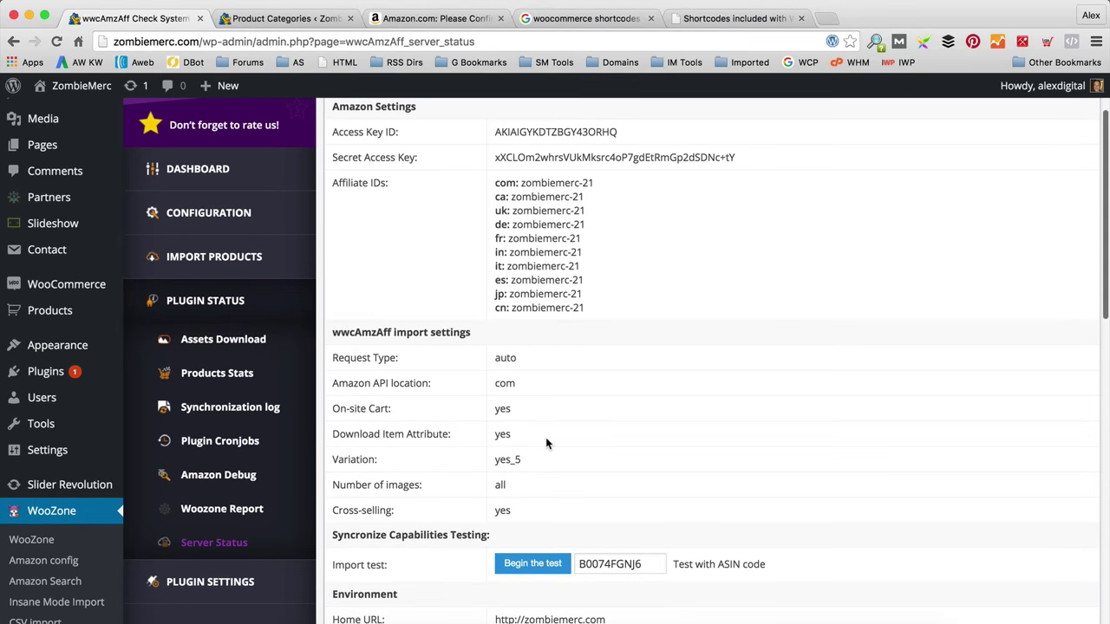
scroll(546, 443, up, 3)
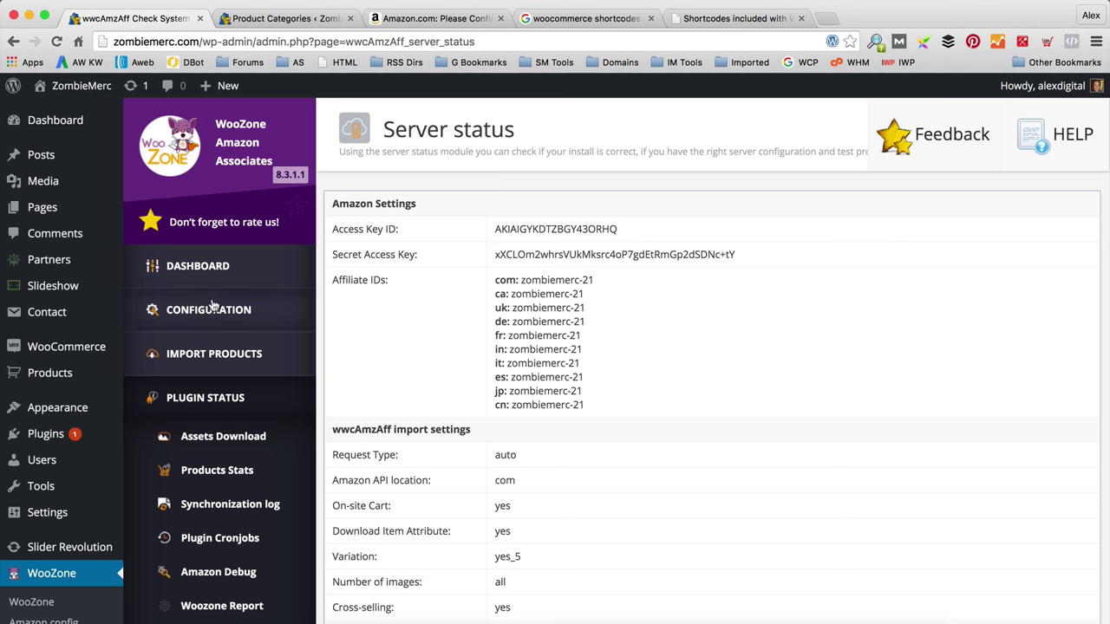
Step: Start a new post titled 'Our Favourite Zombie Films of All Time'
mouse_move(26, 158)
click(172, 178)
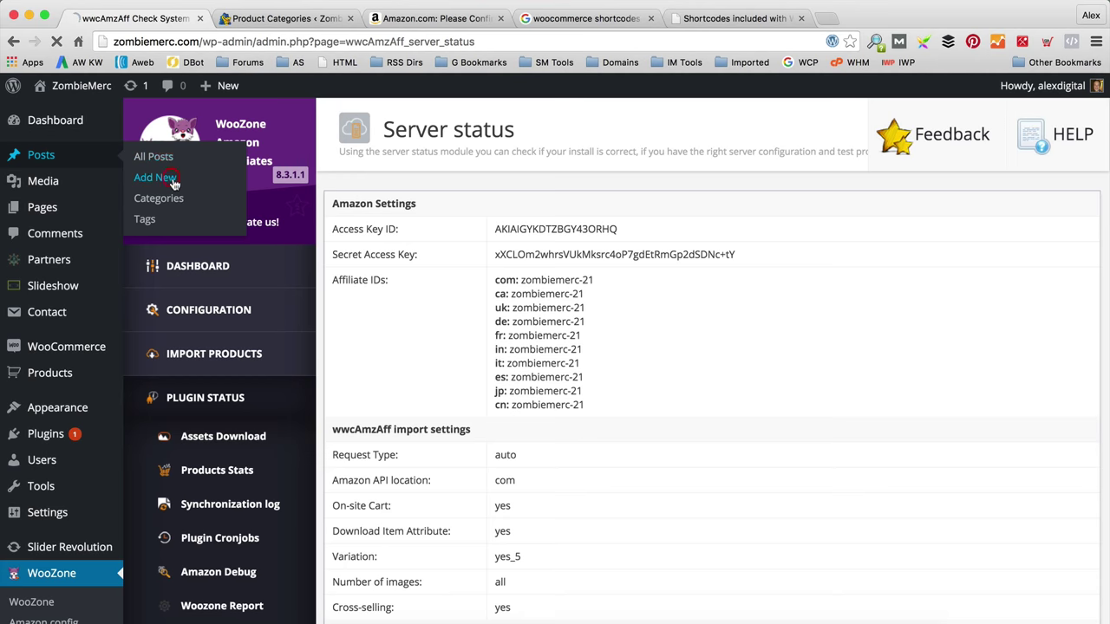
scroll(177, 188, down, 1)
scroll(176, 188, down, 2)
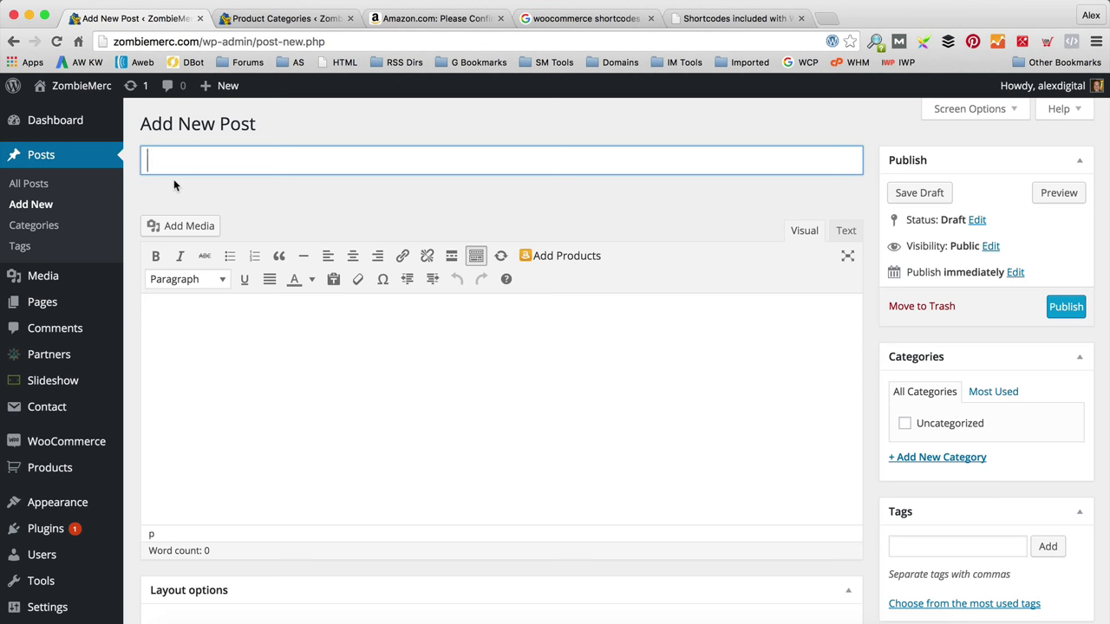
text(Our Favourite Z)
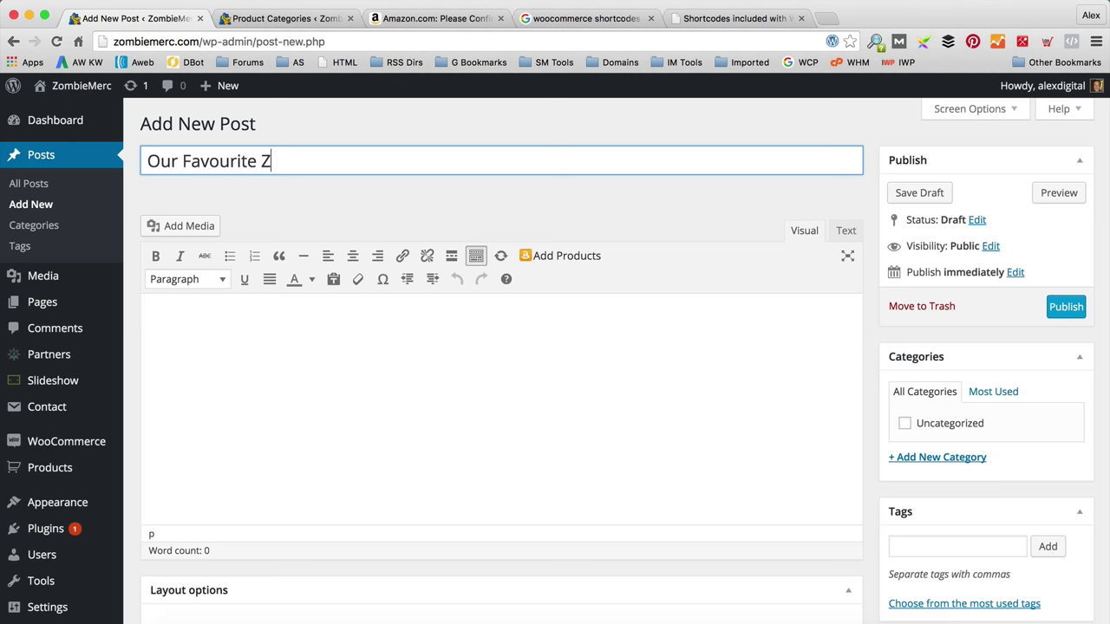
text(ombie Films of )
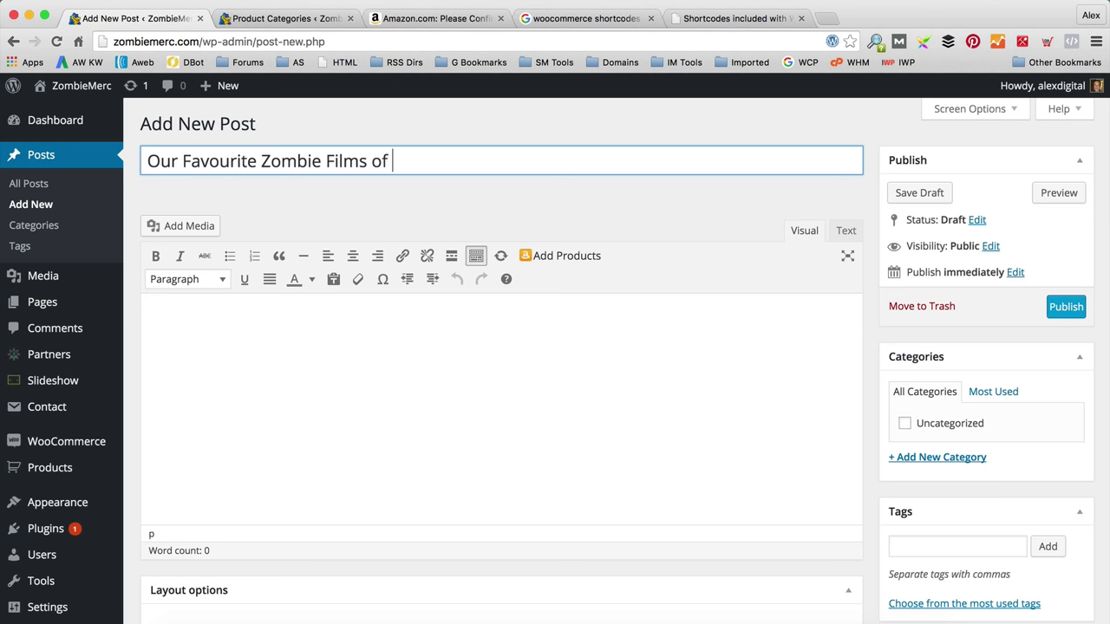
text(All Time)
Step: Add '28 Days Later' as numbered item 1 and begin a paragraph below it
key(Tab)
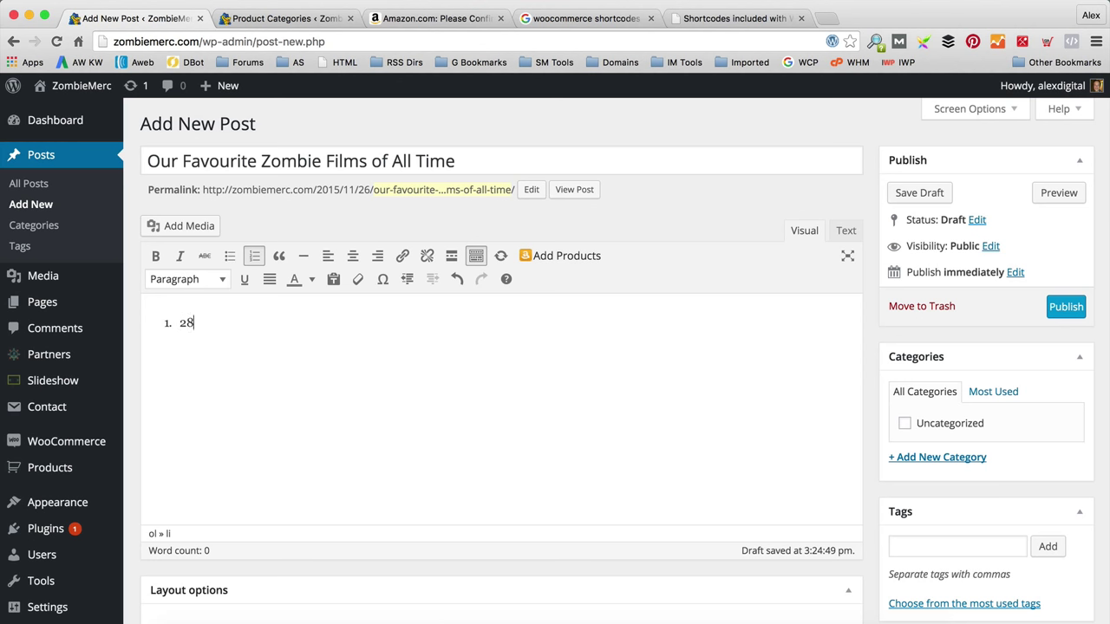
text(28 Days La)
key(Return)
key(Return)
text(We love this film it's really great!)
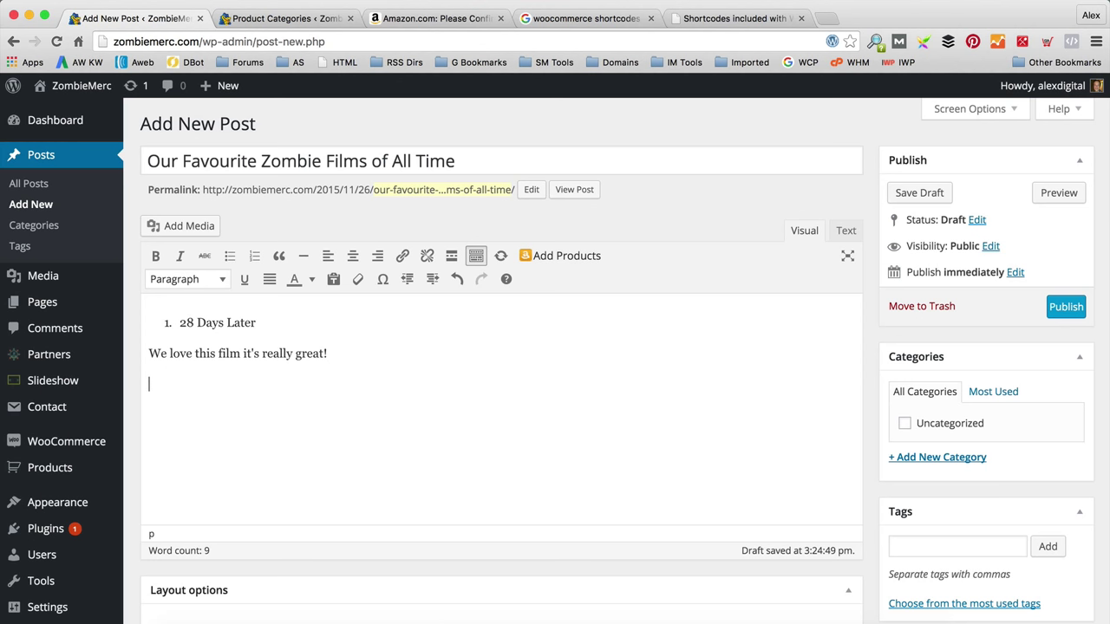
Step: Create a 'Zombie Films' category and file the post under it
click(928, 457)
text(Zom)
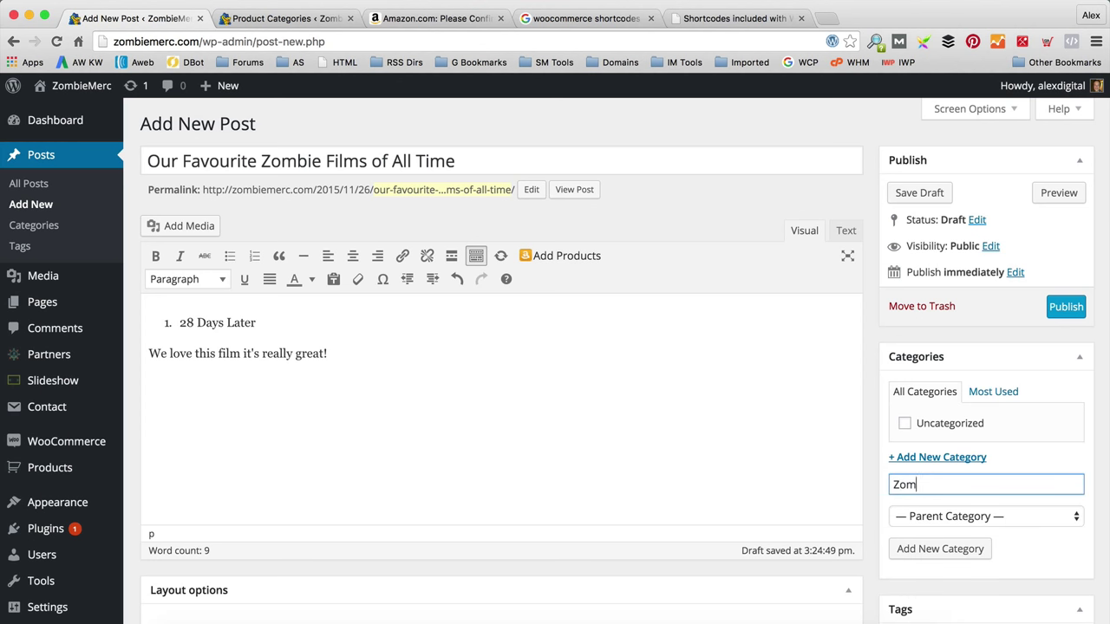
text(bie Films)
click(942, 546)
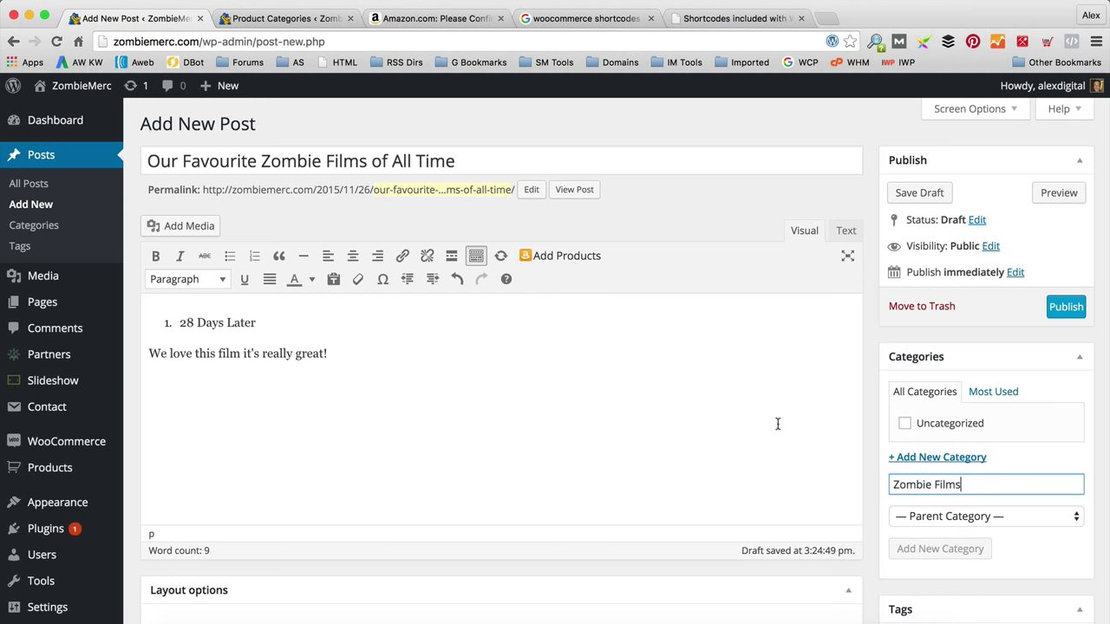
scroll(793, 425, down, 5)
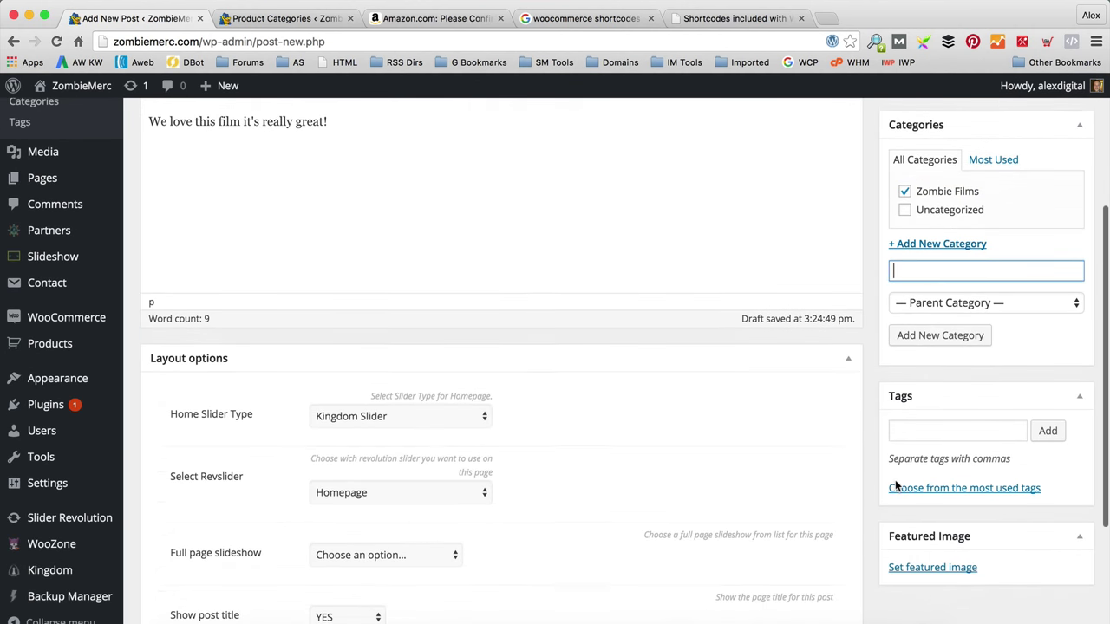
scroll(711, 389, up, 5)
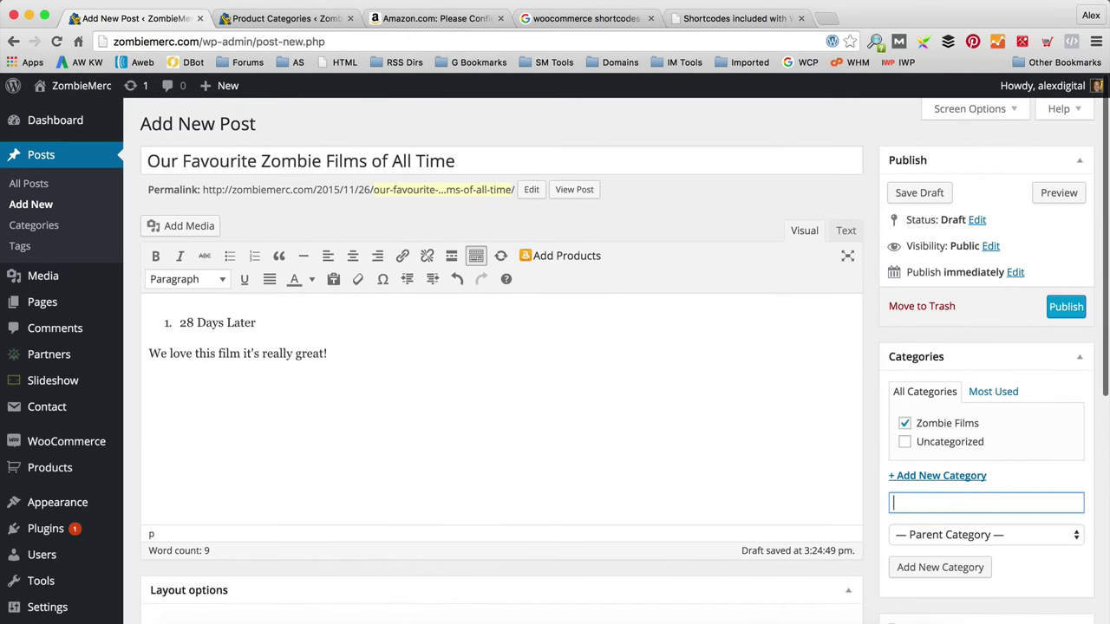
Step: Search Google Images for '28 days later' and open the red poster preview
click(827, 19)
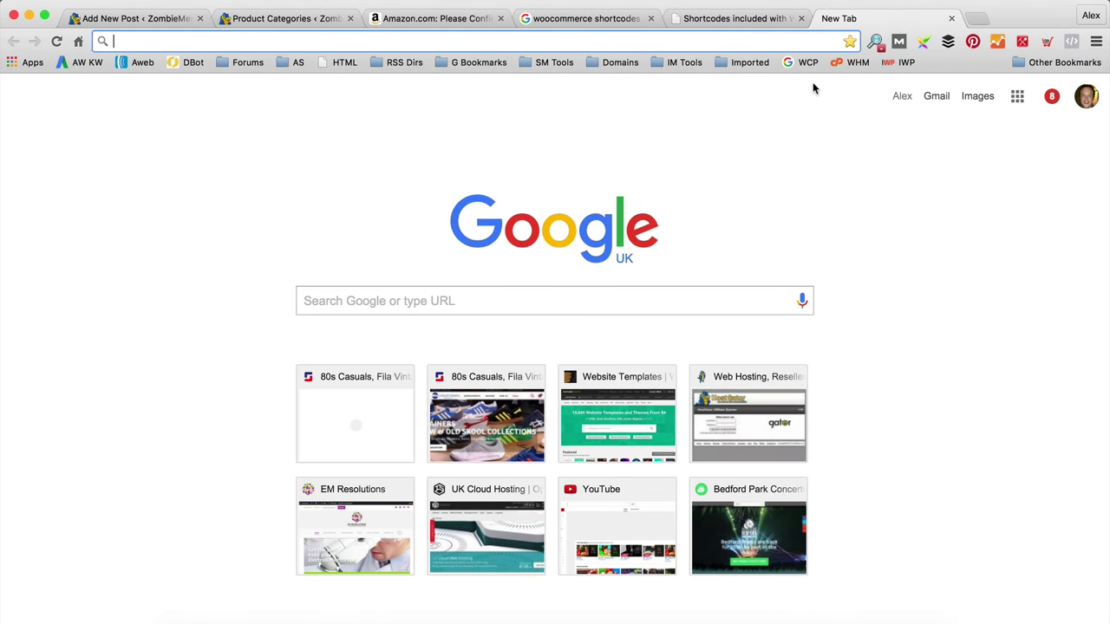
text(28 days later)
key(Return)
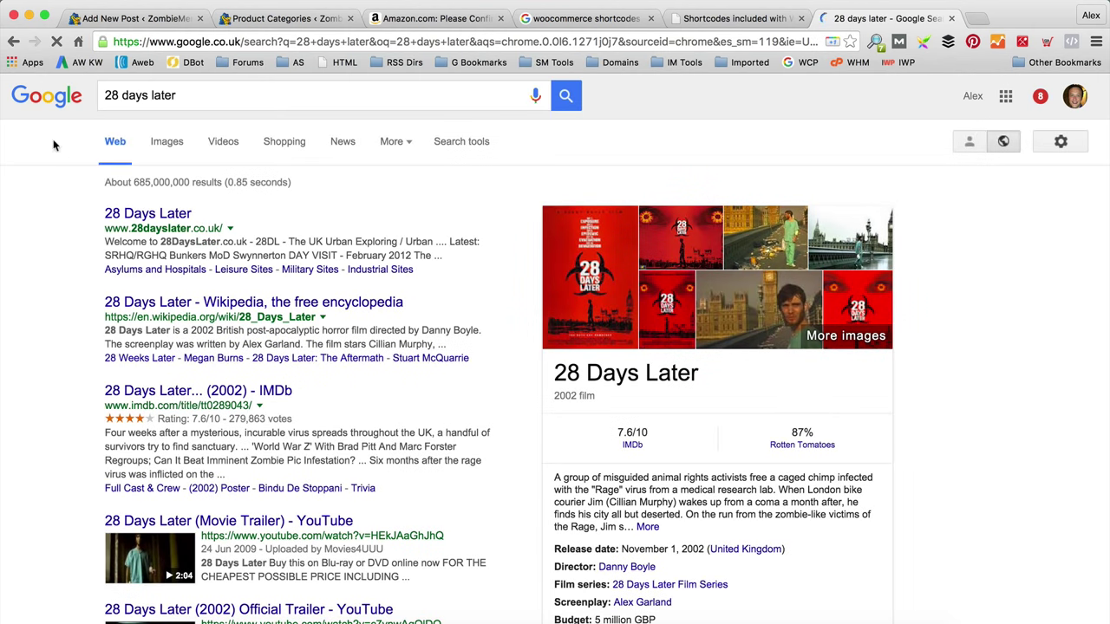
click(169, 143)
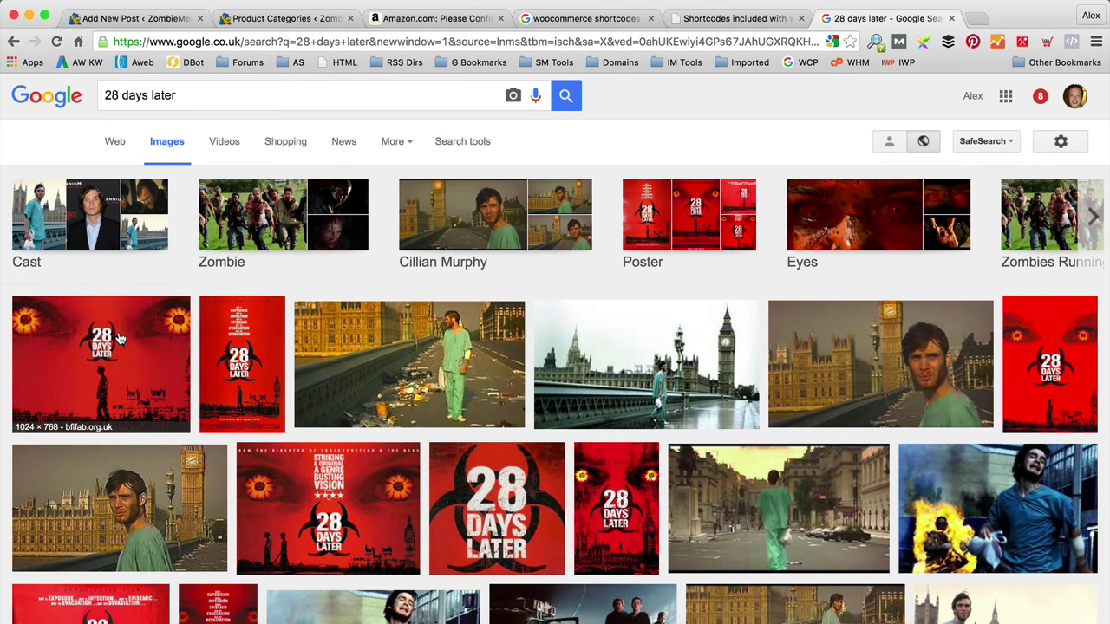
click(117, 336)
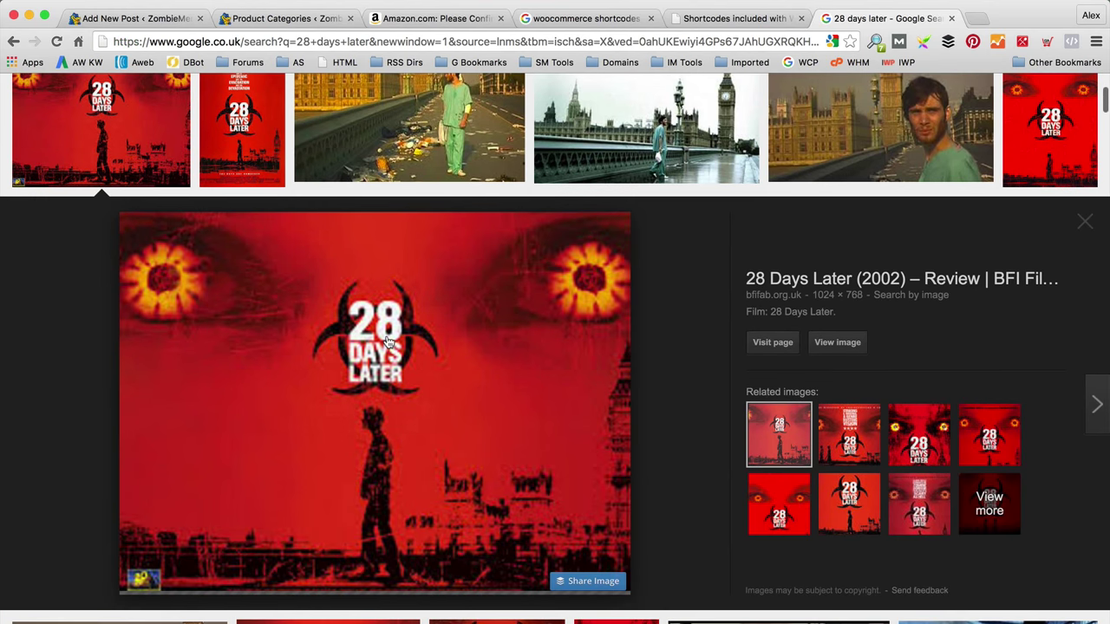
Step: Save the poster as '28 days' in the WPEagle/Amazon Aff Site folder
right_click(387, 342)
click(481, 457)
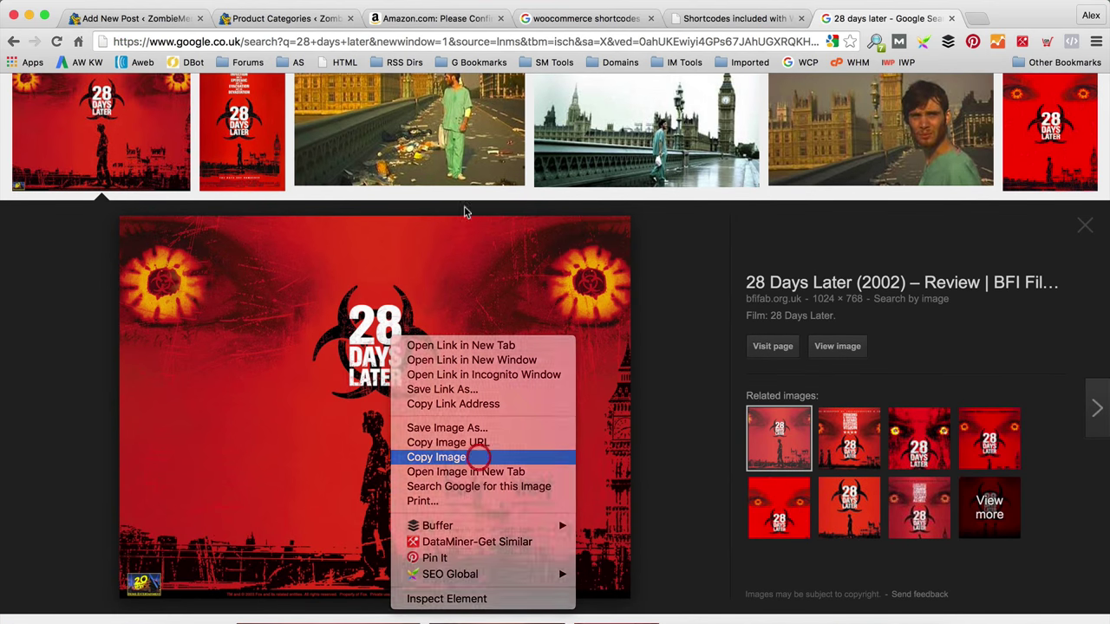
right_click(440, 322)
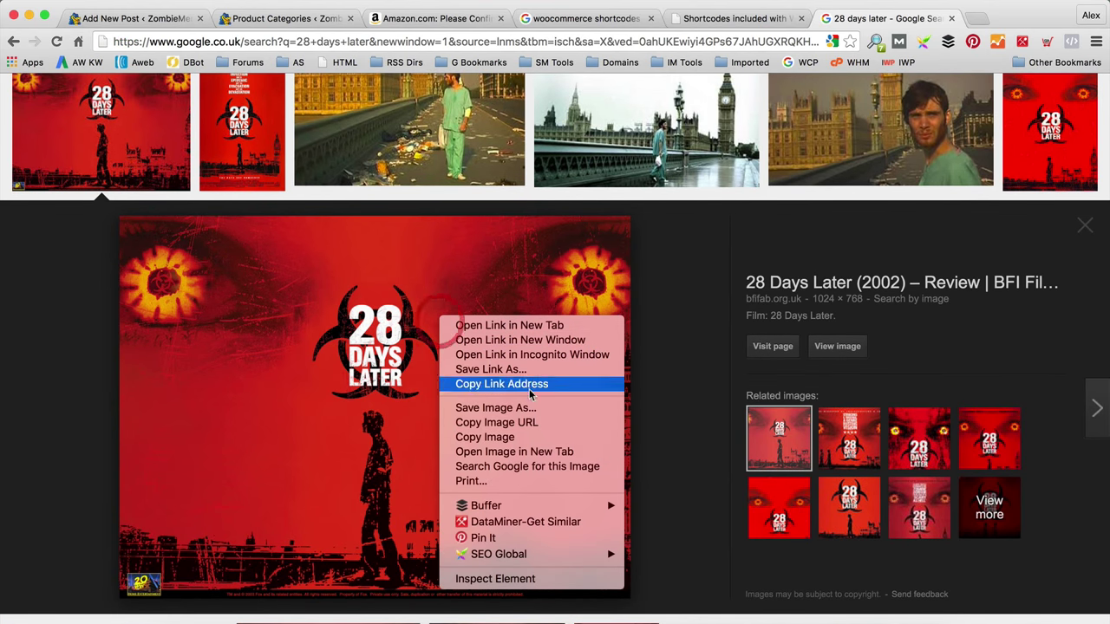
click(532, 415)
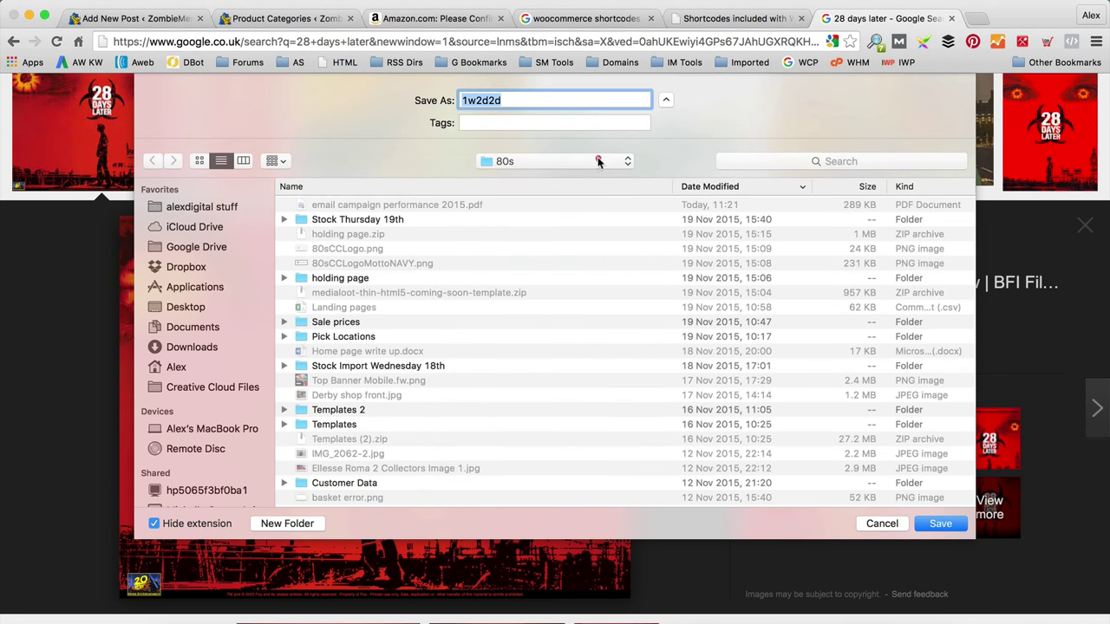
click(601, 161)
click(555, 178)
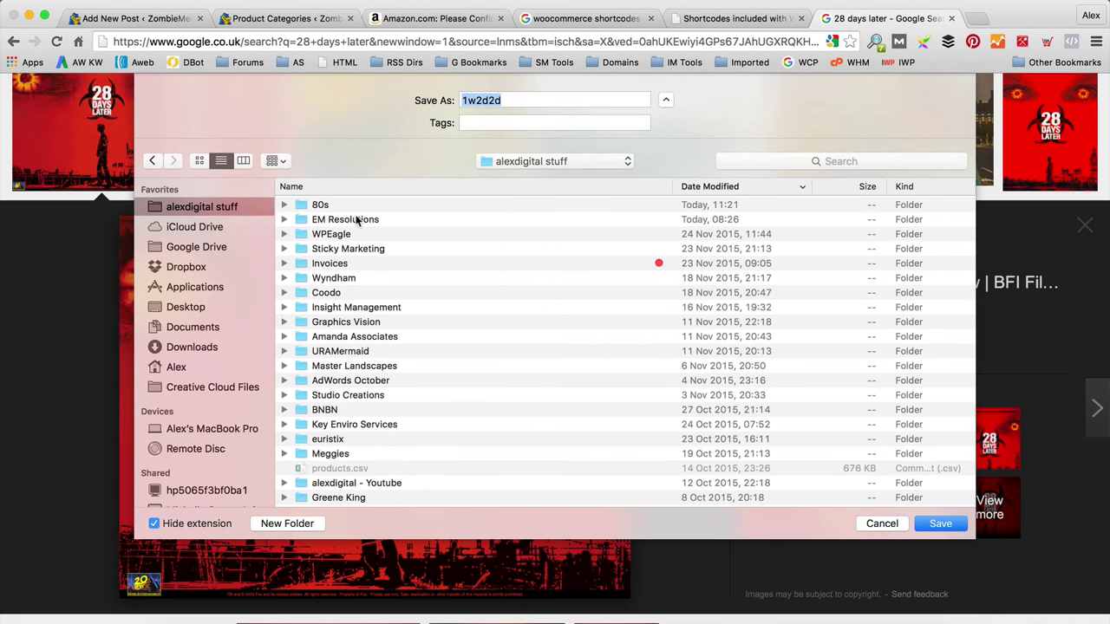
click(350, 235)
double_click(350, 235)
double_click(334, 205)
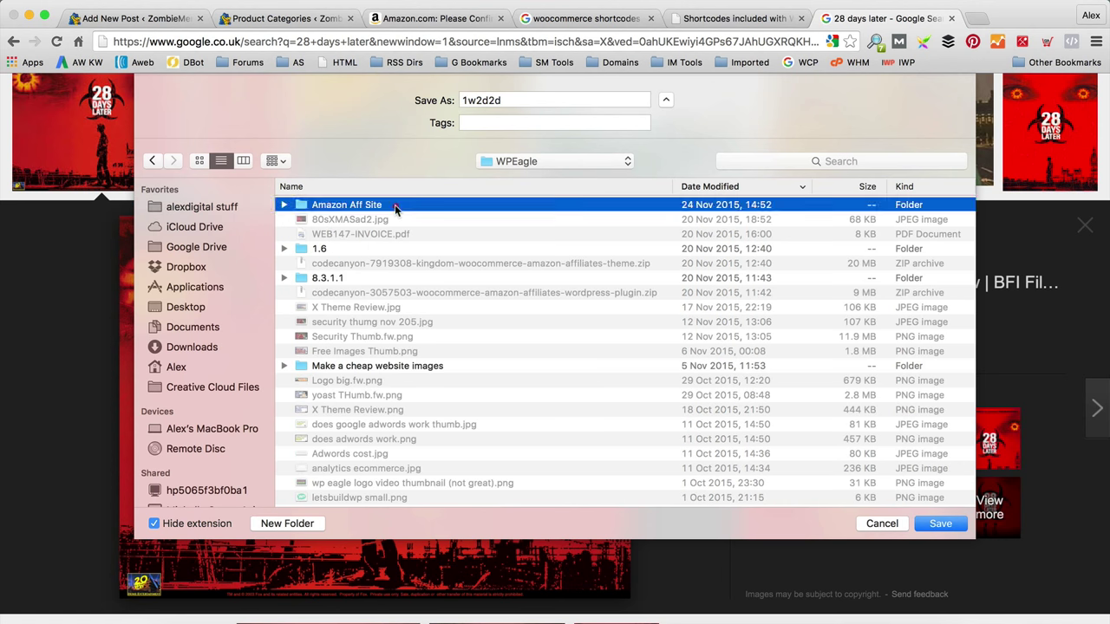
double_click(531, 98)
text(2)
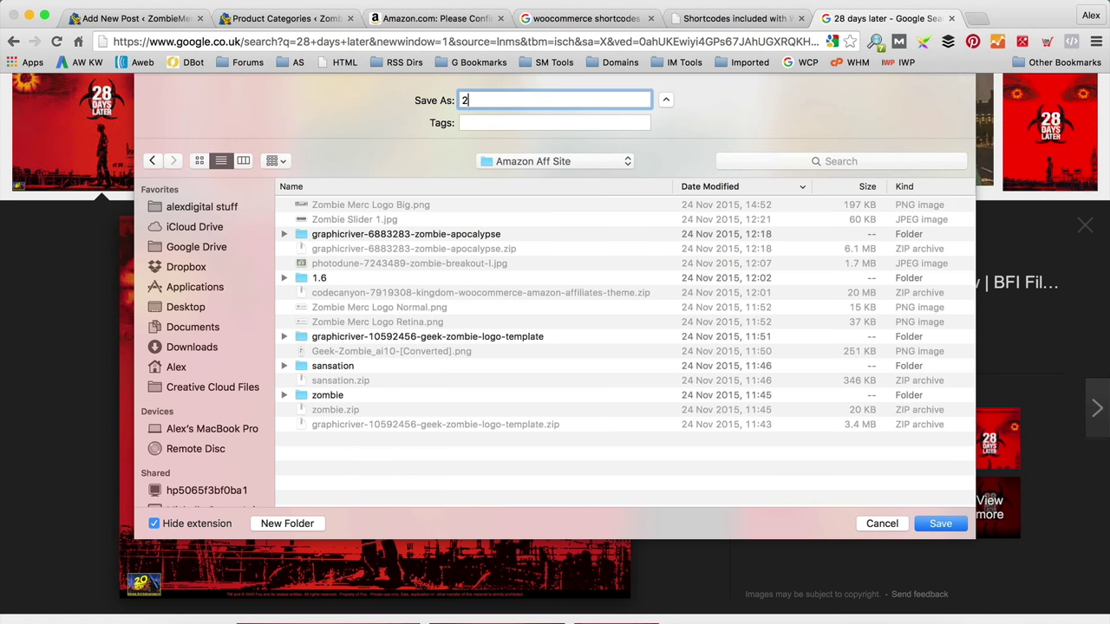
text(8 days)
key(Return)
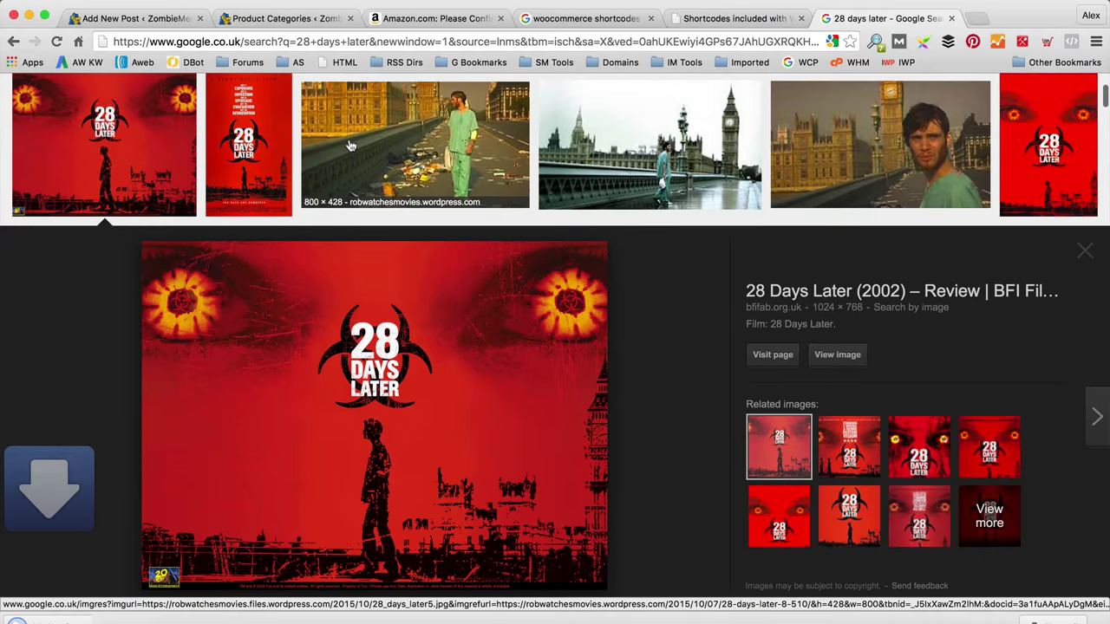
click(152, 21)
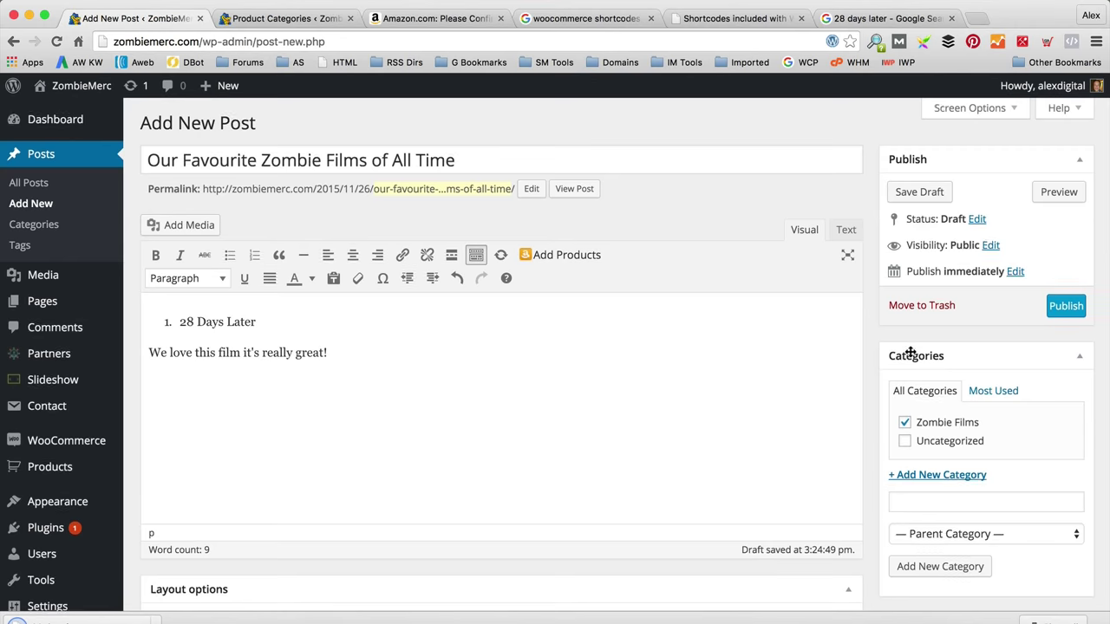
Step: Upload 28 days.jpg from Amazon Aff Site and set it as the featured image
scroll(919, 391, down, 5)
click(943, 523)
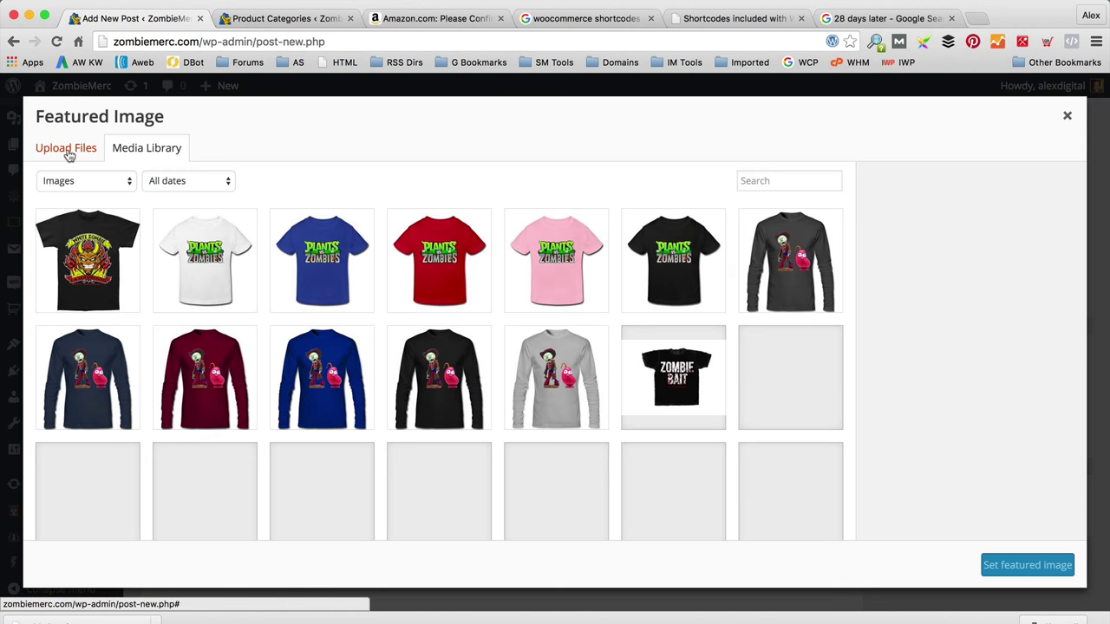
click(67, 150)
click(555, 355)
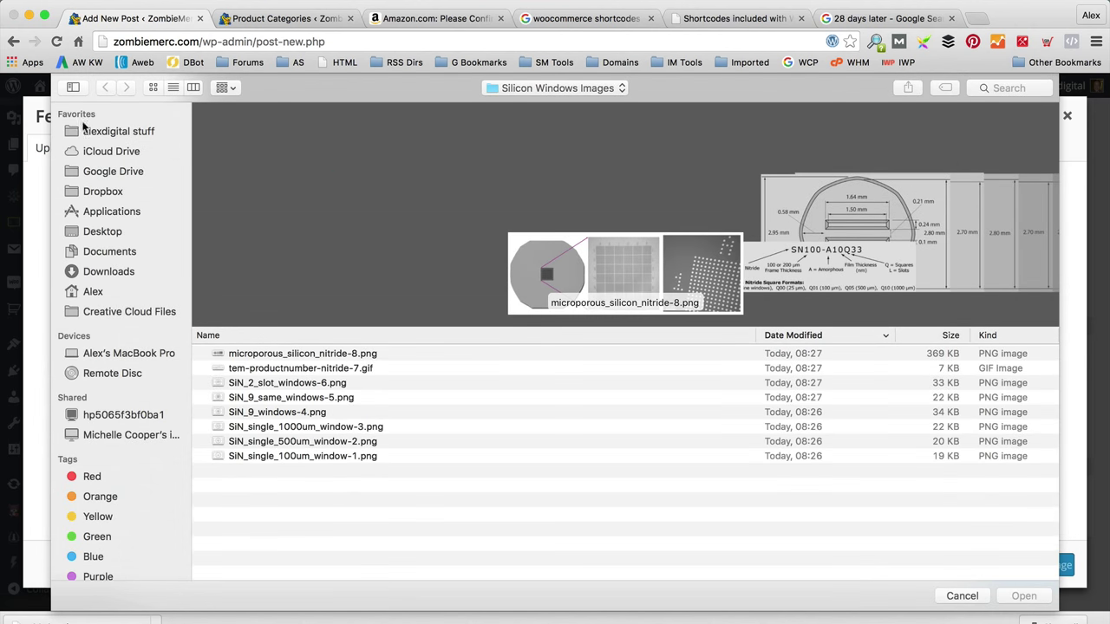
click(137, 130)
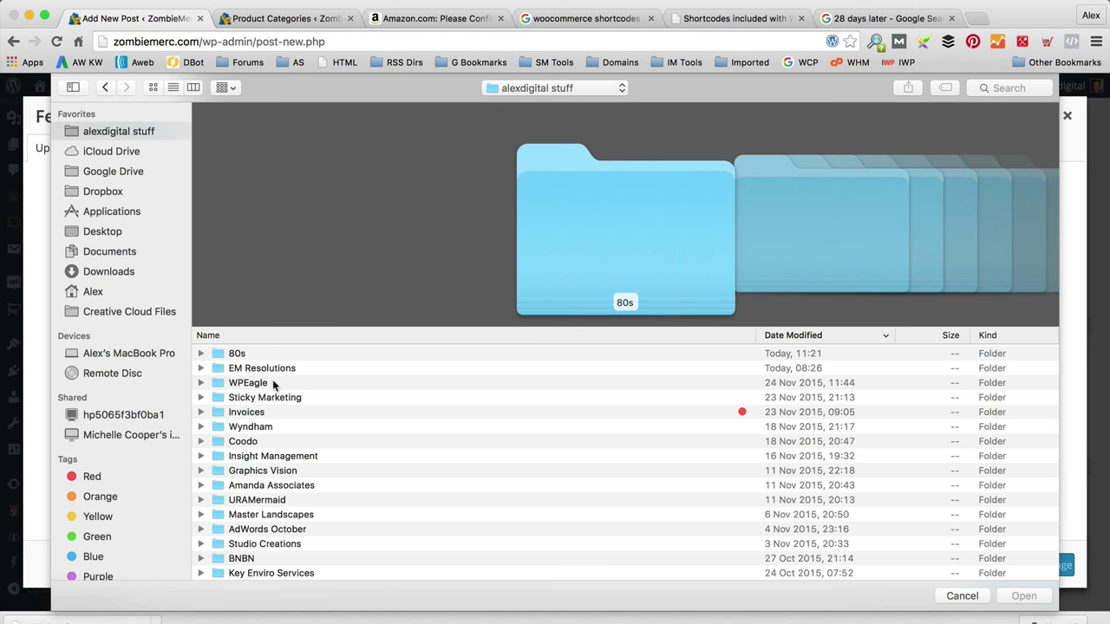
double_click(273, 384)
click(286, 355)
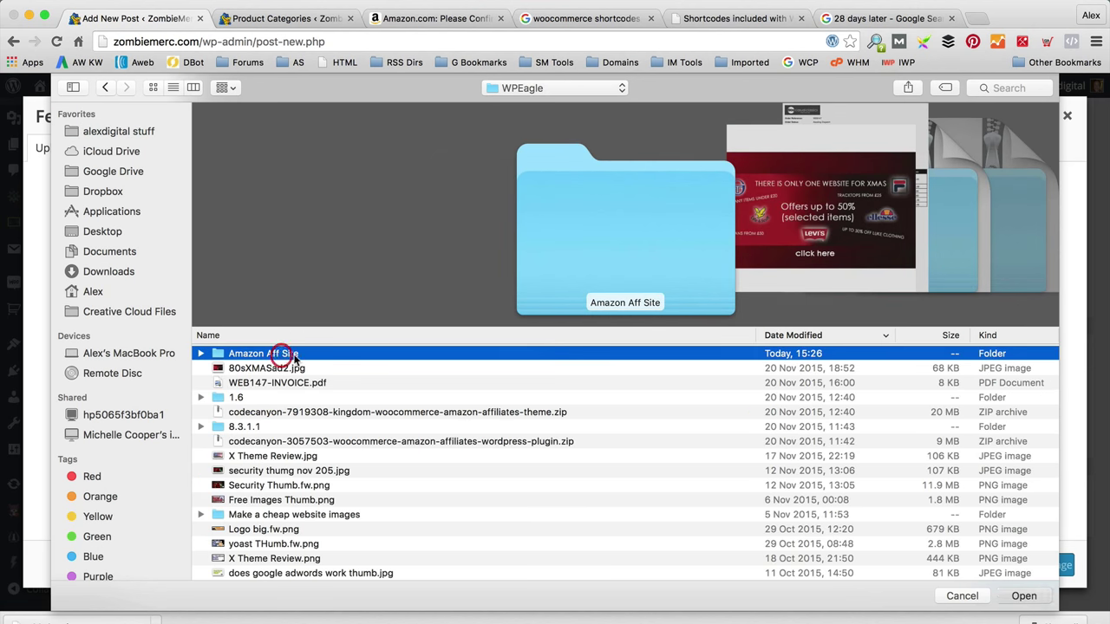
double_click(286, 354)
click(282, 354)
click(1025, 598)
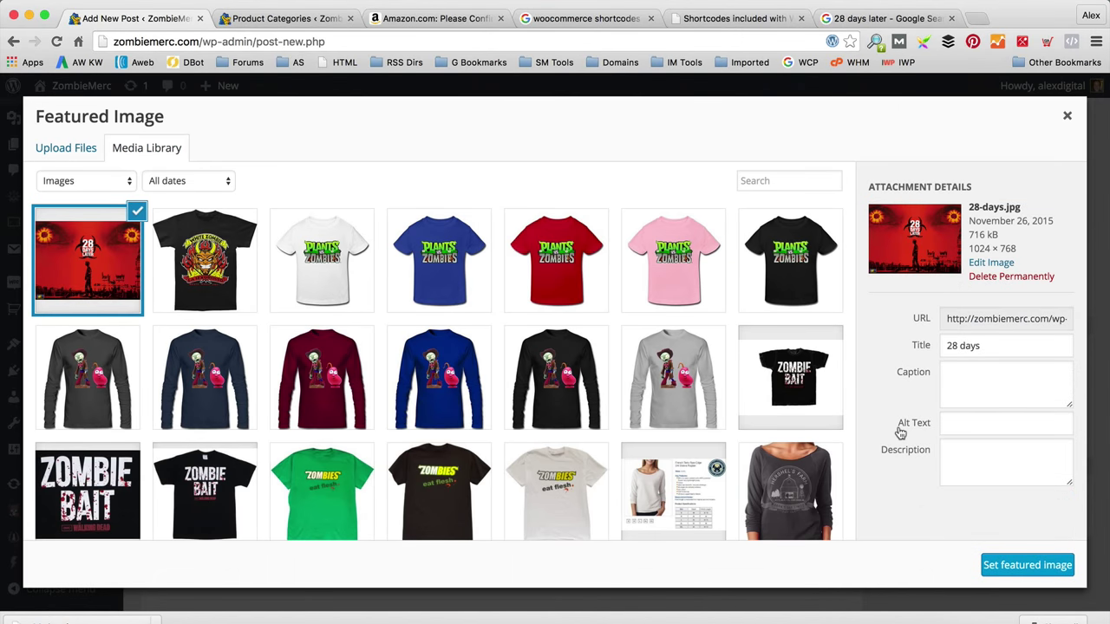
click(1025, 565)
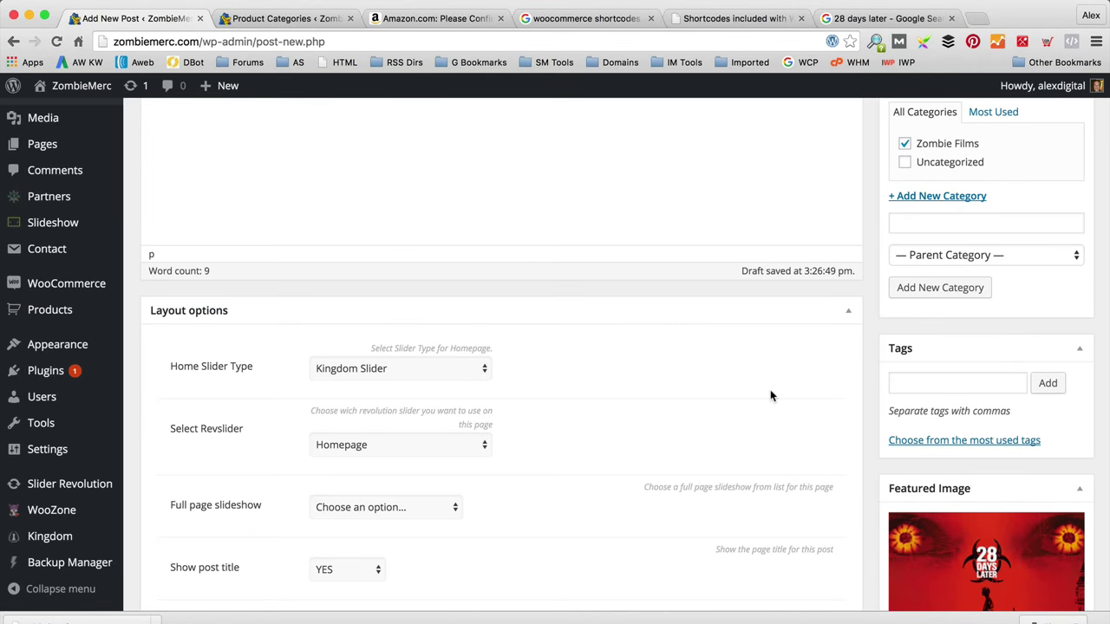
Step: Publish the 'Our Favourite Zombie Films of All Time' post
scroll(789, 389, down, 3)
scroll(807, 376, up, 10)
click(1054, 311)
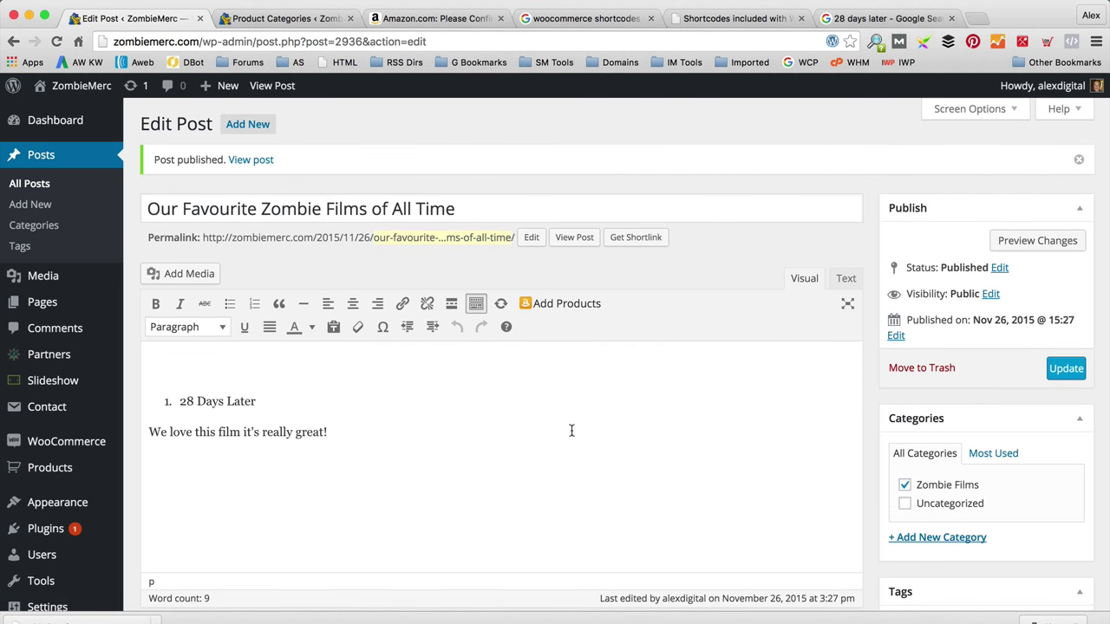
Step: View the published zombie films post on the live site
click(584, 242)
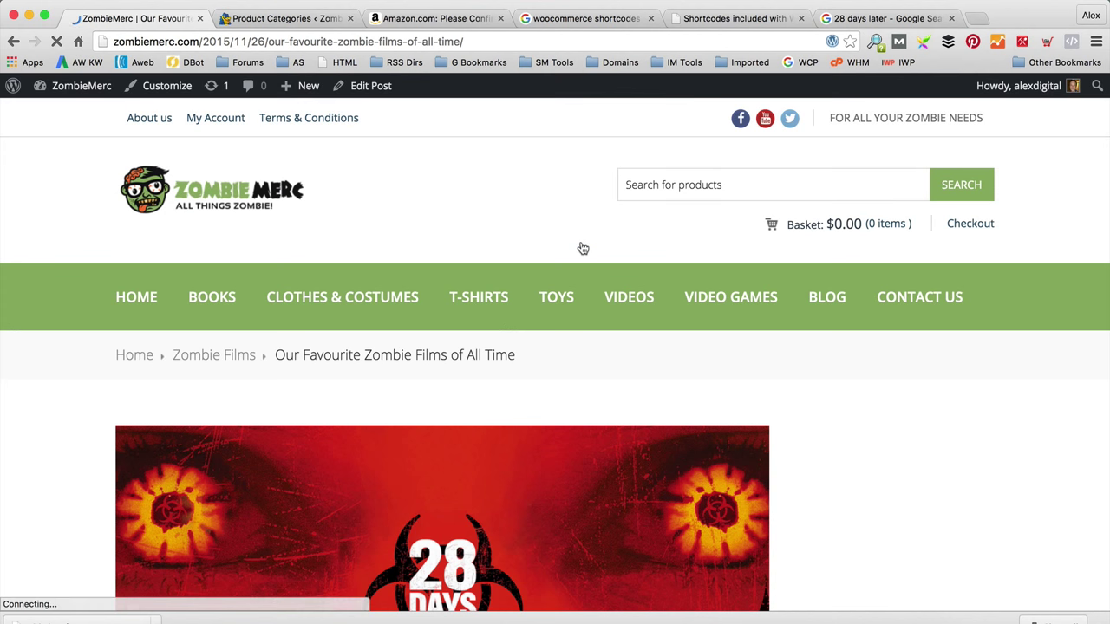
scroll(579, 243, down, 5)
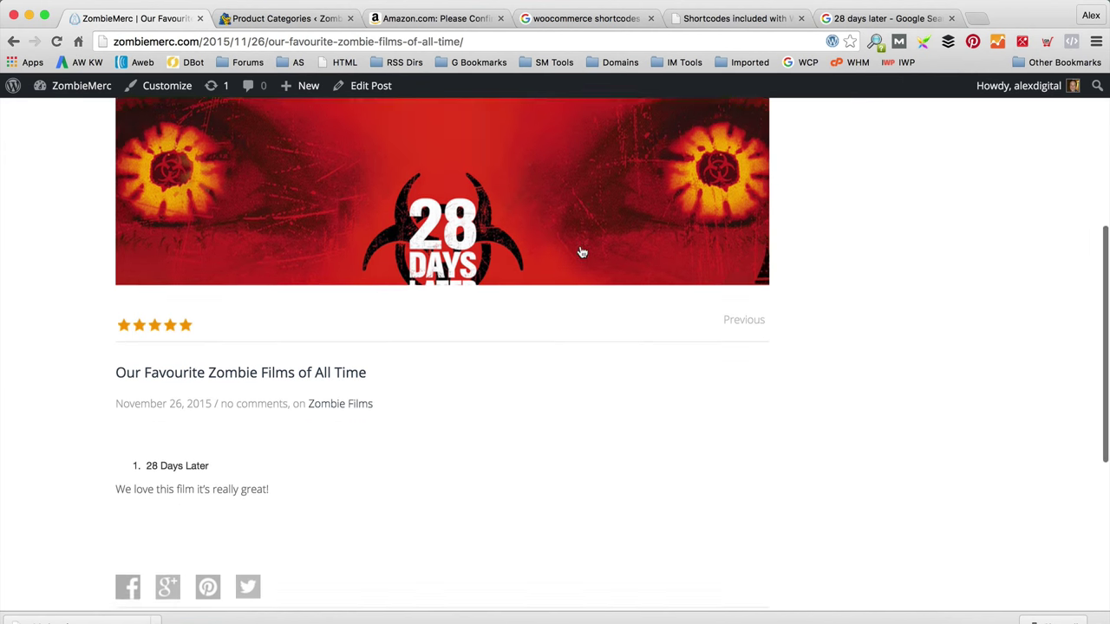
scroll(574, 309, up, 1)
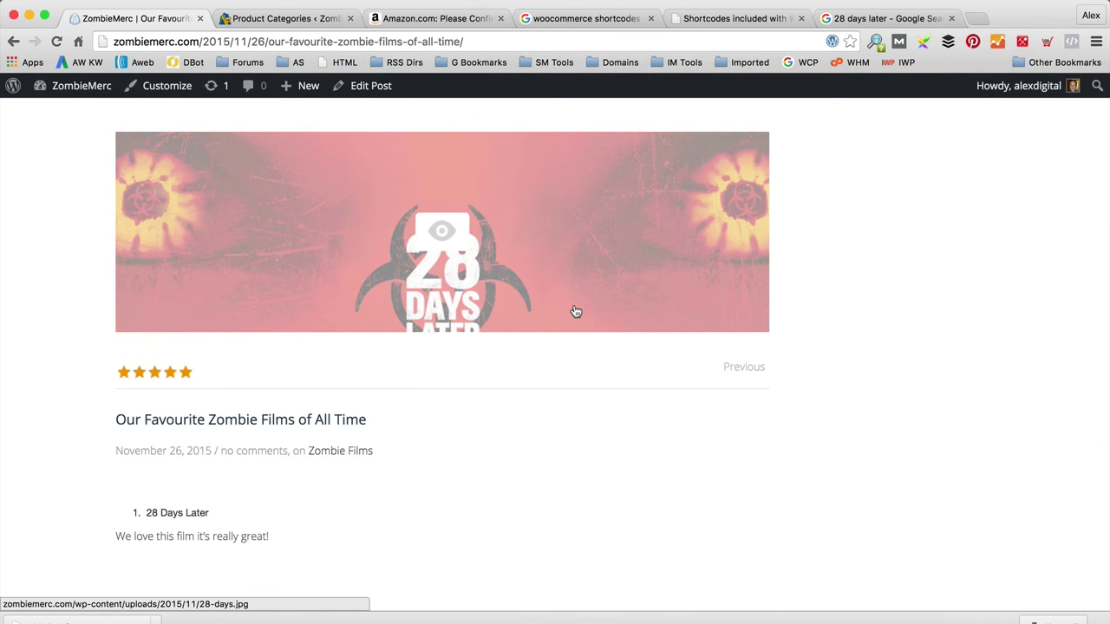
scroll(574, 311, up, 2)
scroll(404, 436, down, 2)
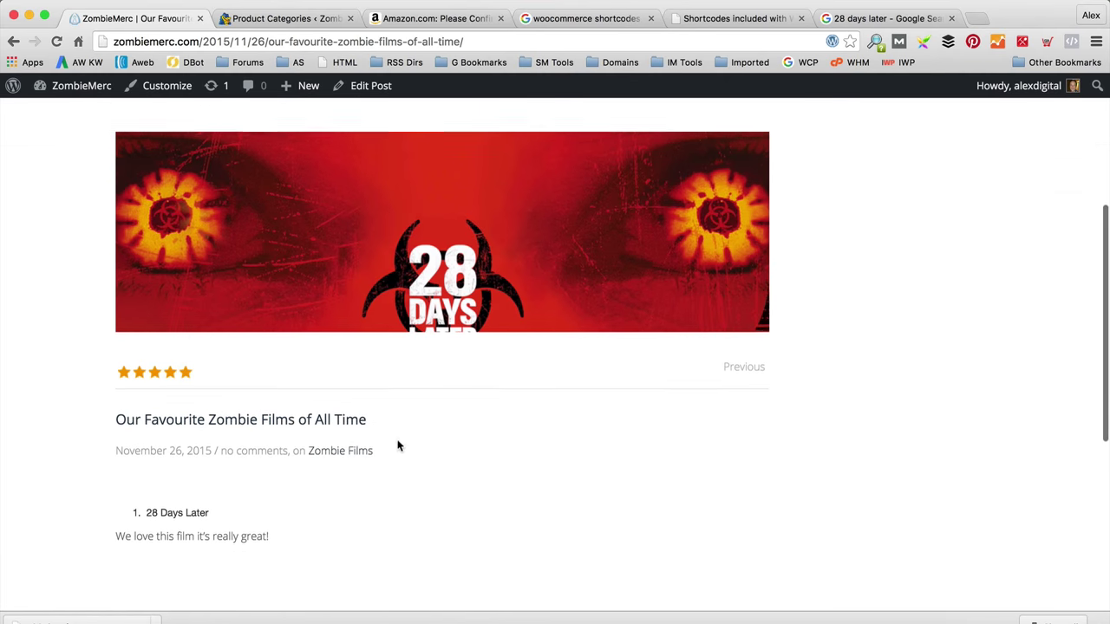
scroll(562, 470, down, 1)
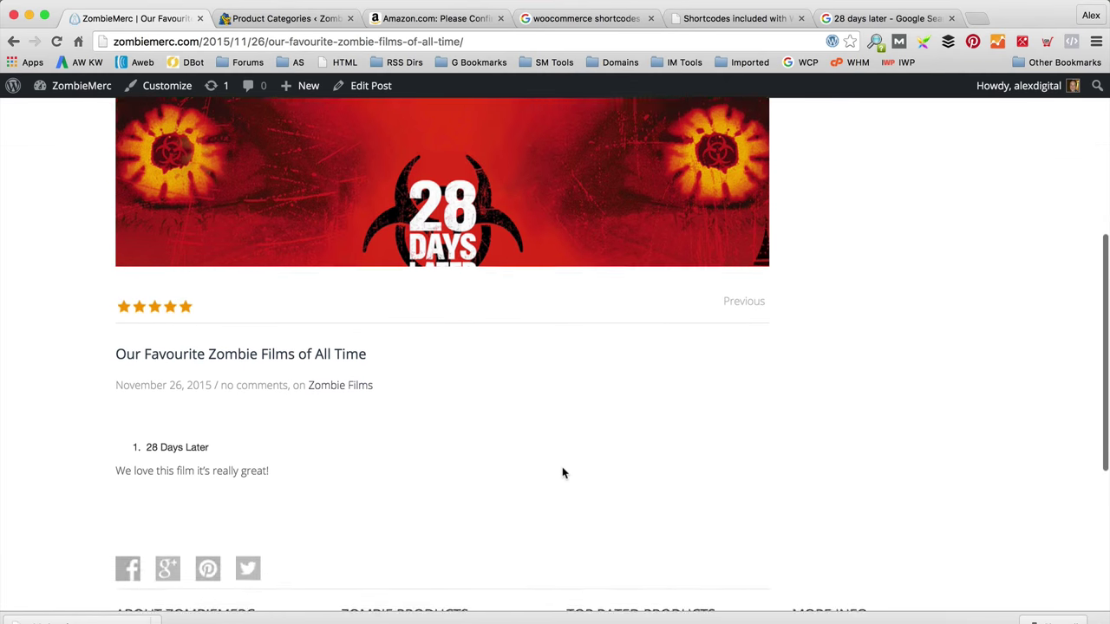
scroll(607, 520, up, 5)
scroll(954, 381, down, 1)
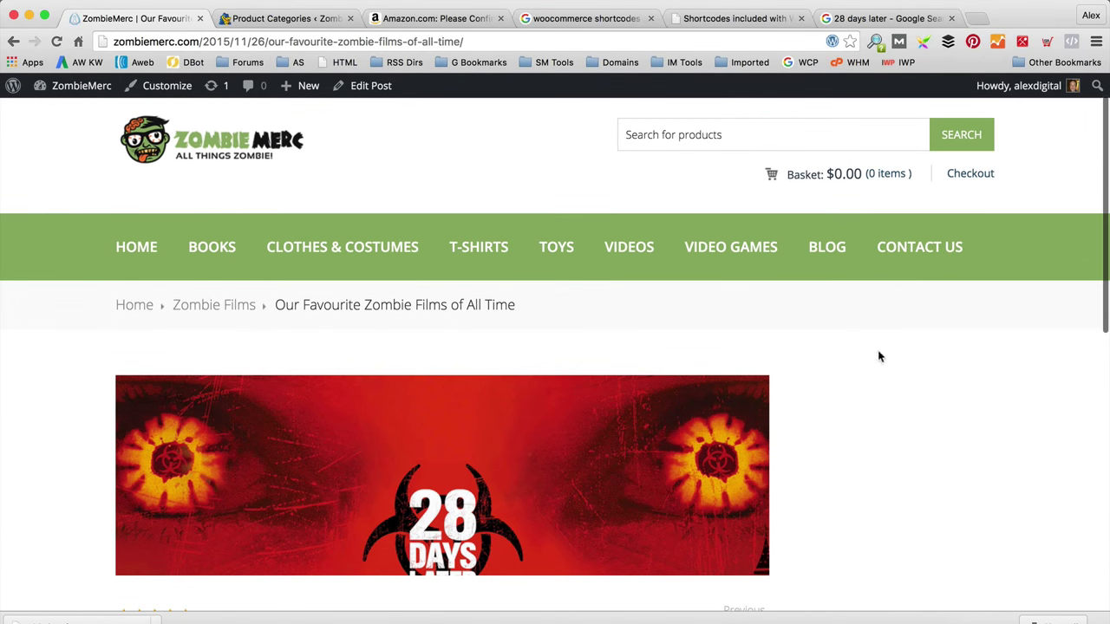
scroll(923, 364, up, 1)
scroll(922, 365, down, 1)
scroll(924, 366, up, 2)
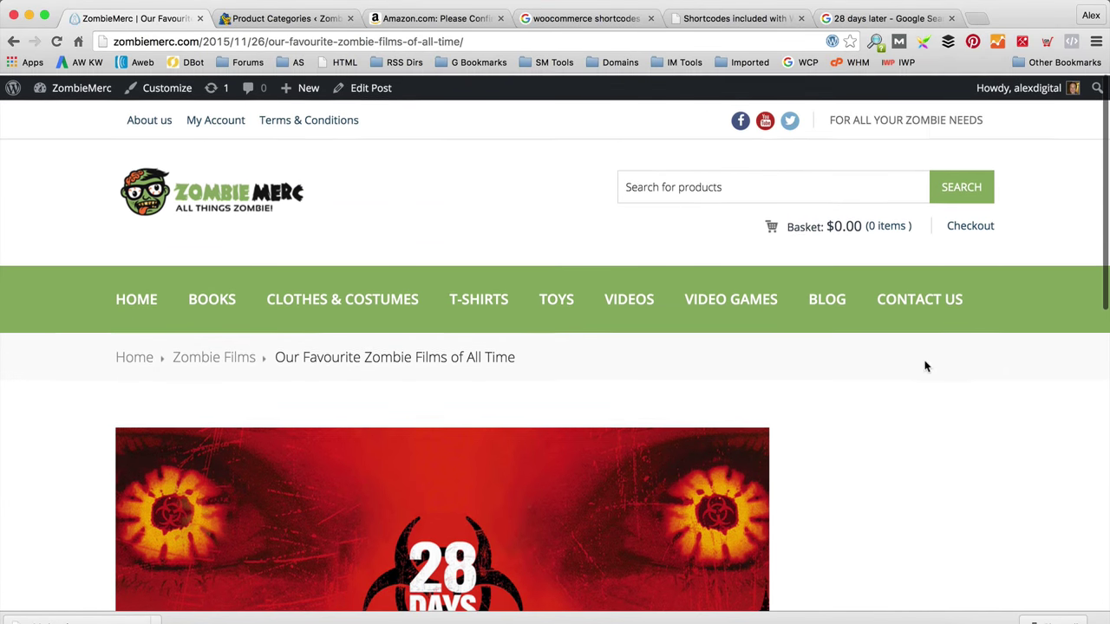
Step: Browse the BLOG listing and open the 'Hello world!' post
click(826, 296)
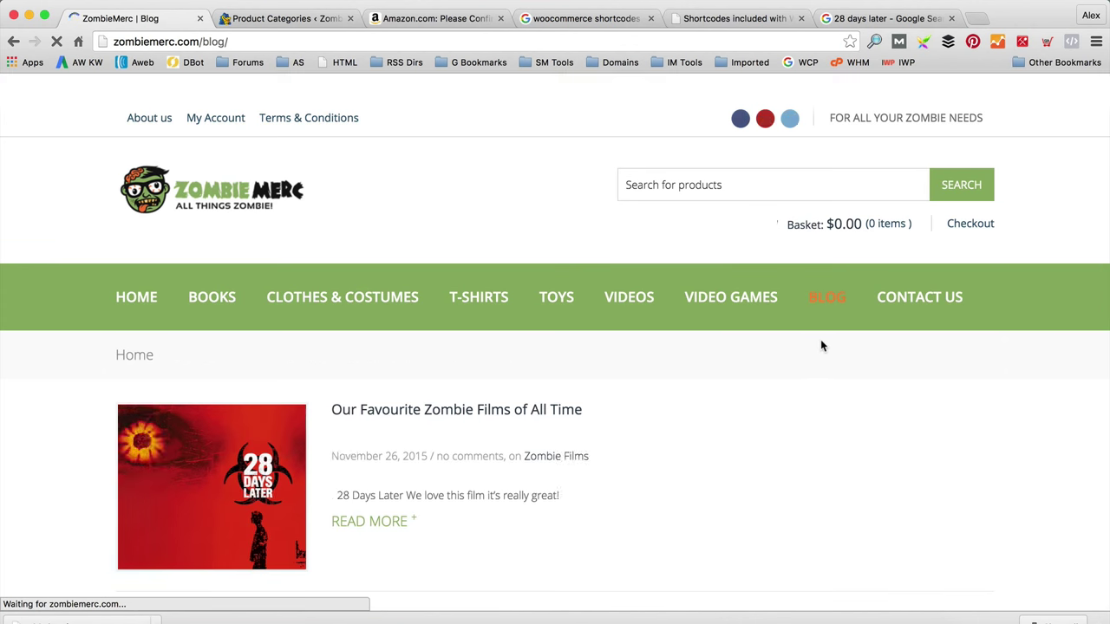
scroll(817, 340, down, 3)
scroll(816, 344, down, 2)
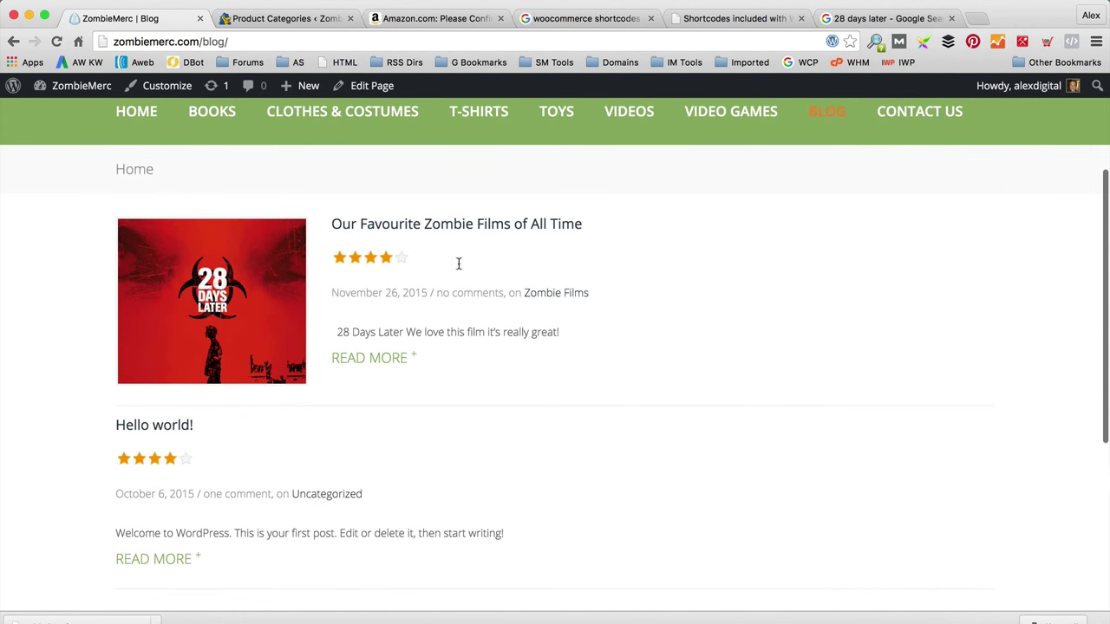
scroll(555, 406, down, 3)
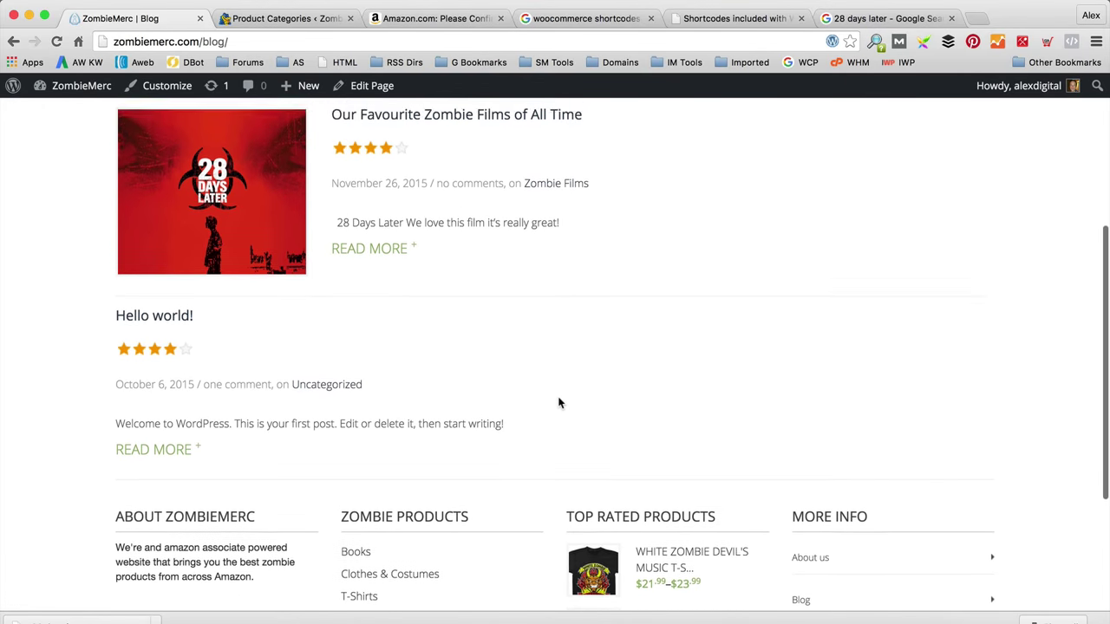
scroll(560, 401, up, 1)
click(185, 371)
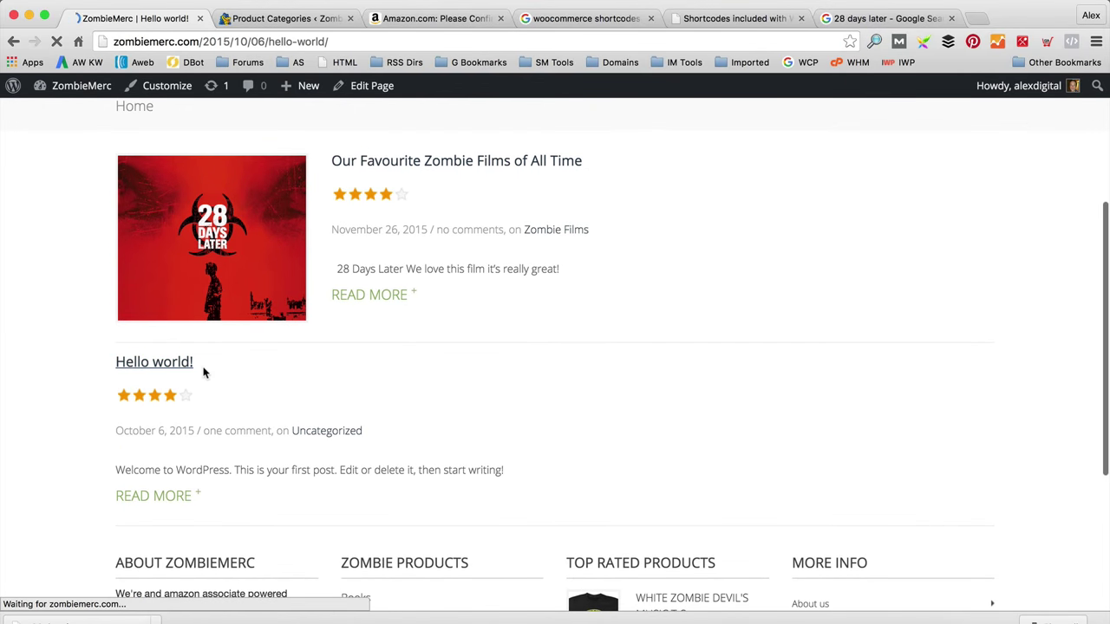
Step: Trash the 'Hello world!' post and start a new post titled 'Our Favourite Zombie TV'
click(378, 88)
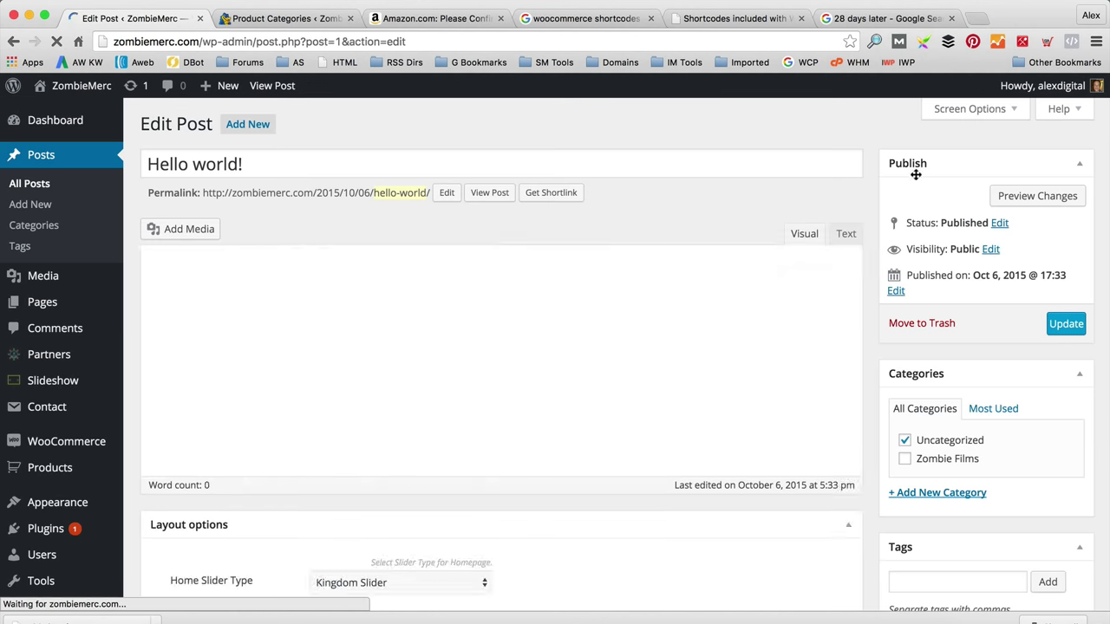
click(922, 324)
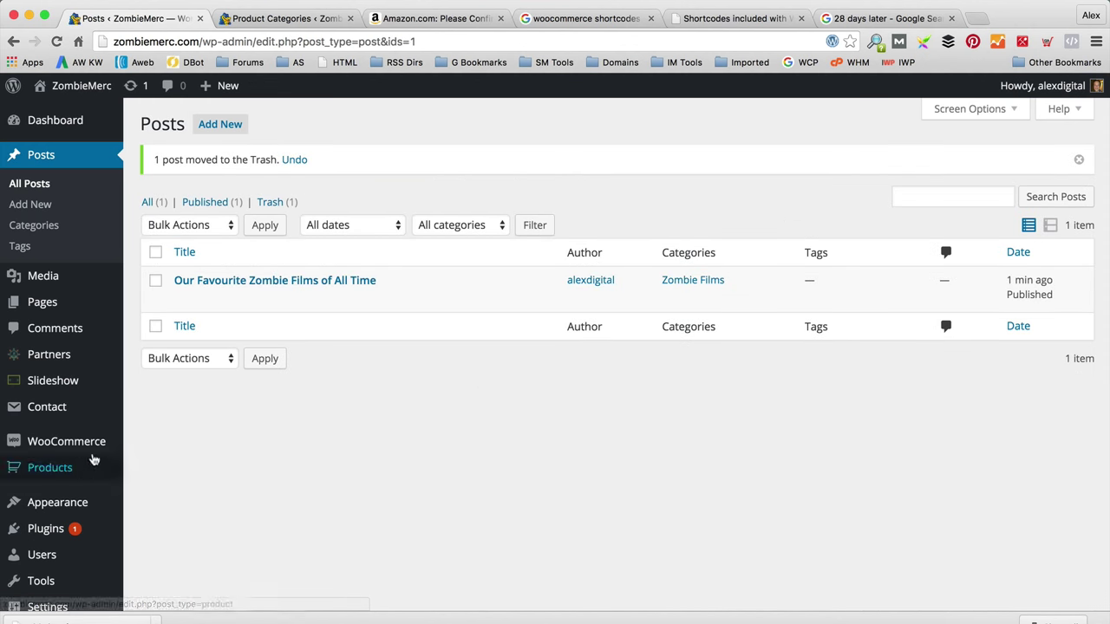
click(220, 125)
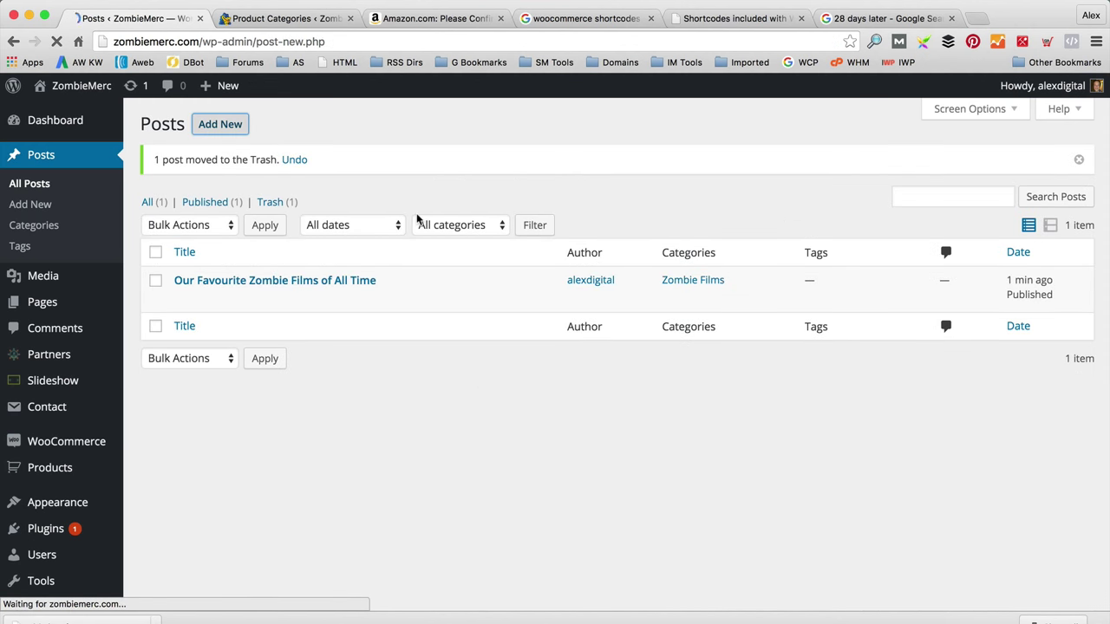
text(Our Favourite Zombie TV)
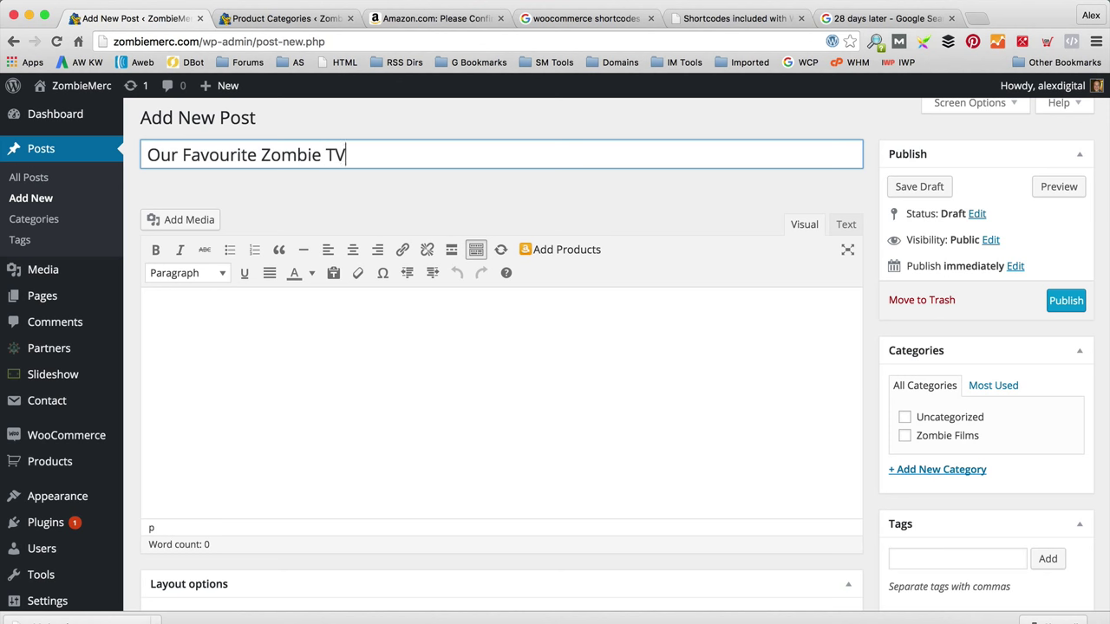
Step: List 'The Walking Dead' as the first numbered item in the post body
click(149, 316)
text(1. Wo)
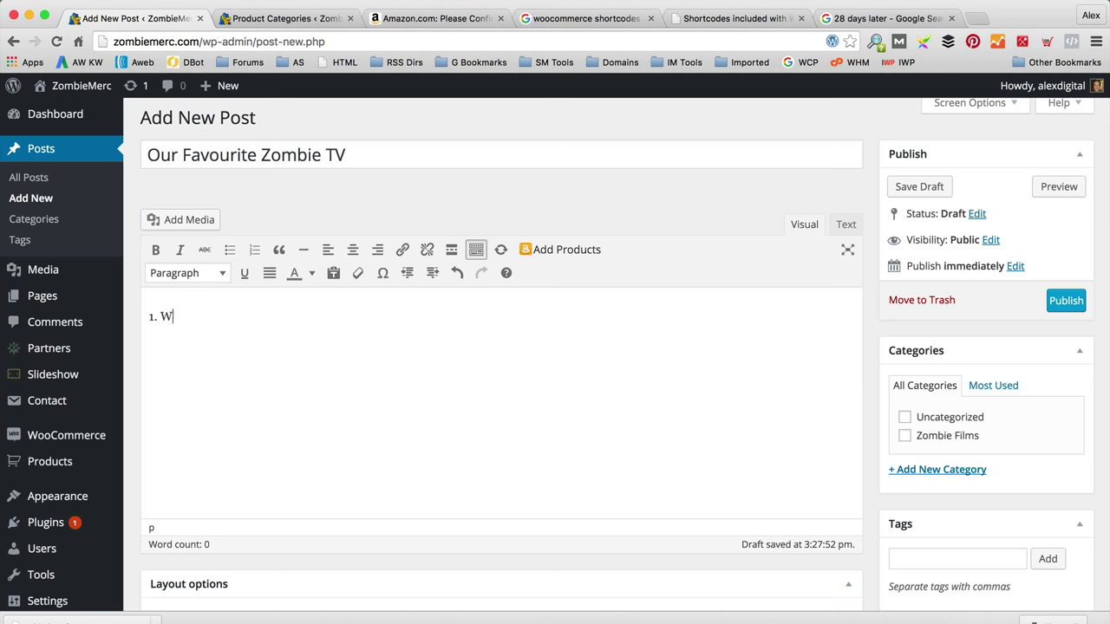
key(BackSpace)
key(BackSpace)
text(The Walki)
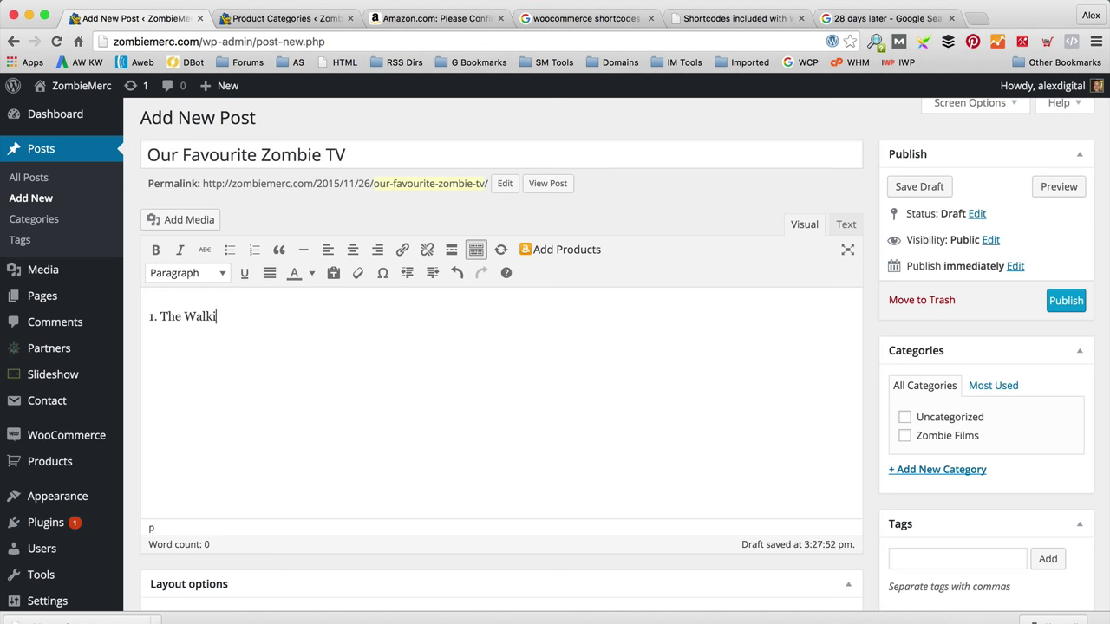
text(ng Dead)
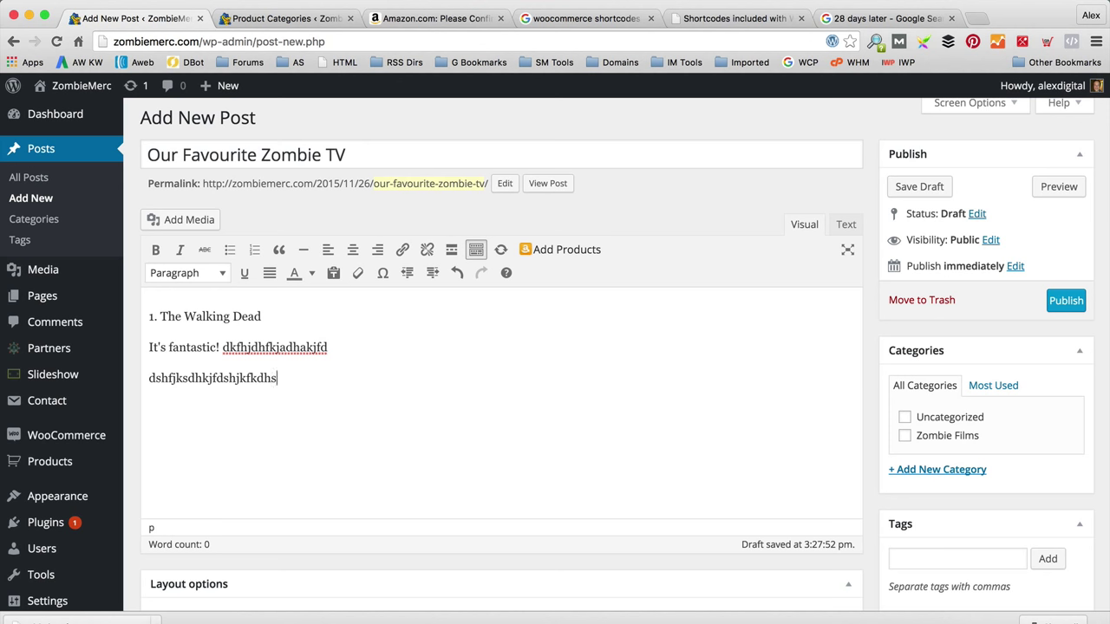
Step: Create a 'Zombie TV' category for the post
click(955, 472)
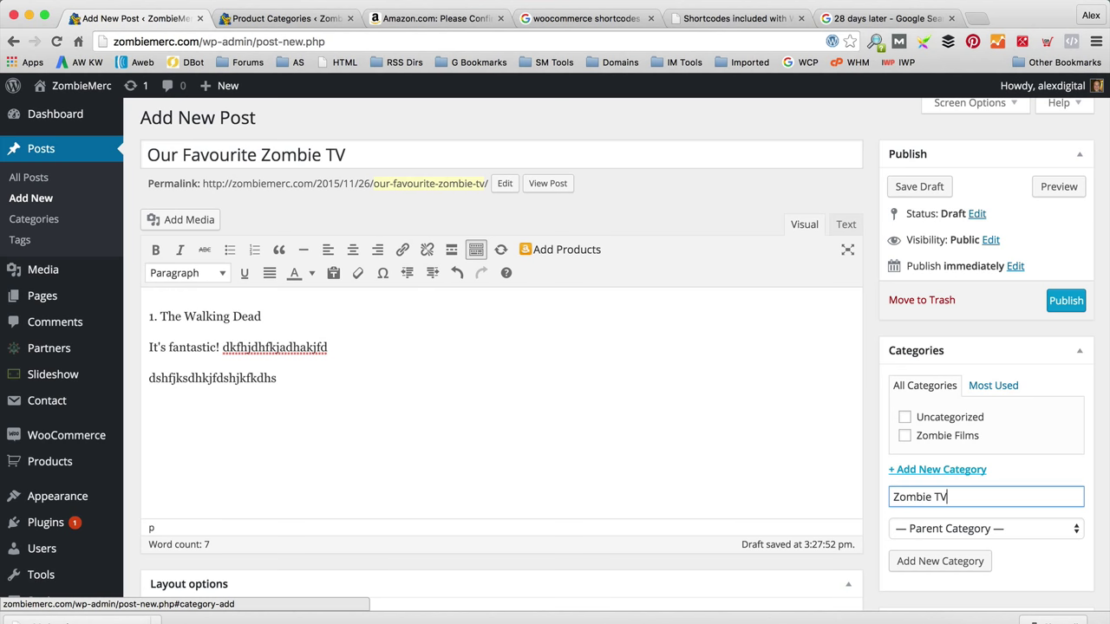
click(954, 560)
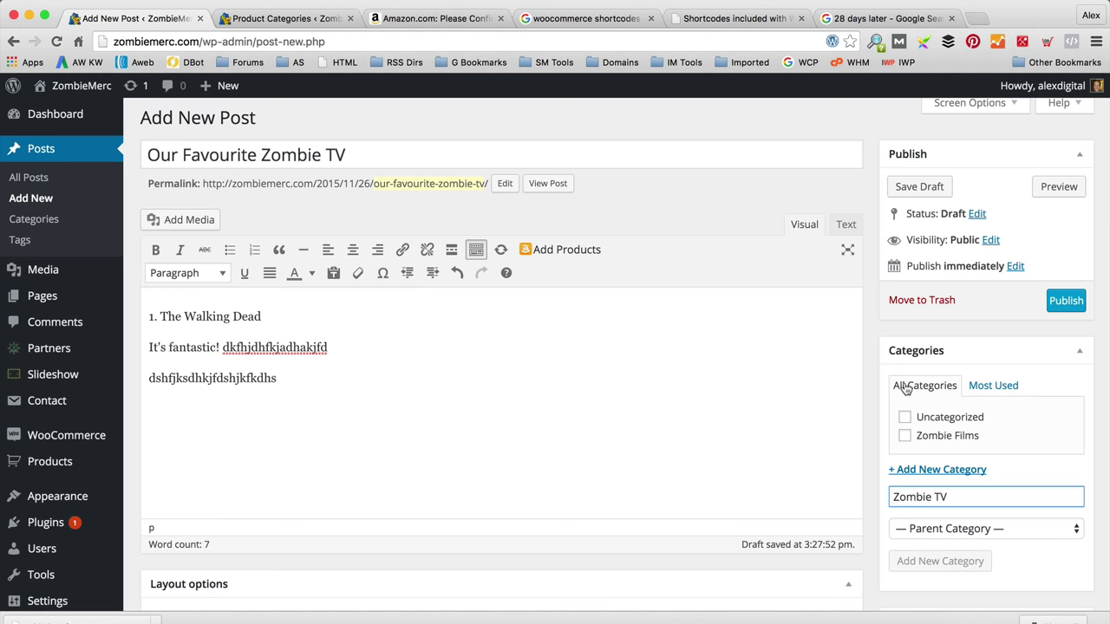
scroll(819, 336, down, 1)
scroll(819, 336, up, 1)
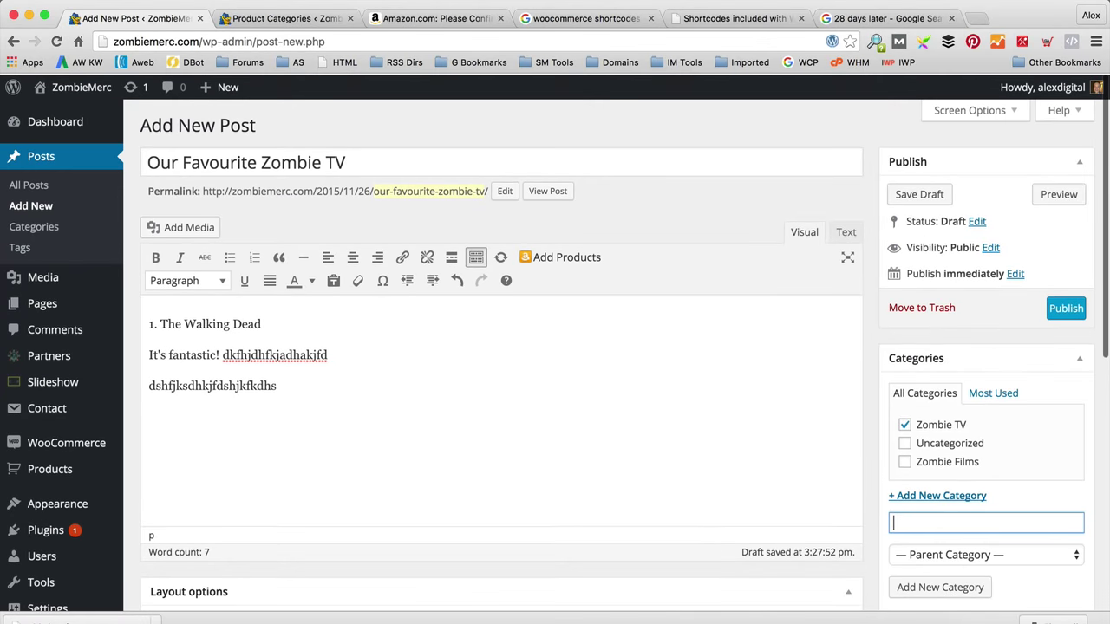
click(885, 17)
Step: Search Google Images for 'the walking dead' and save the first result as the-walking-dead
scroll(350, 173, up, 3)
triple_click(310, 99)
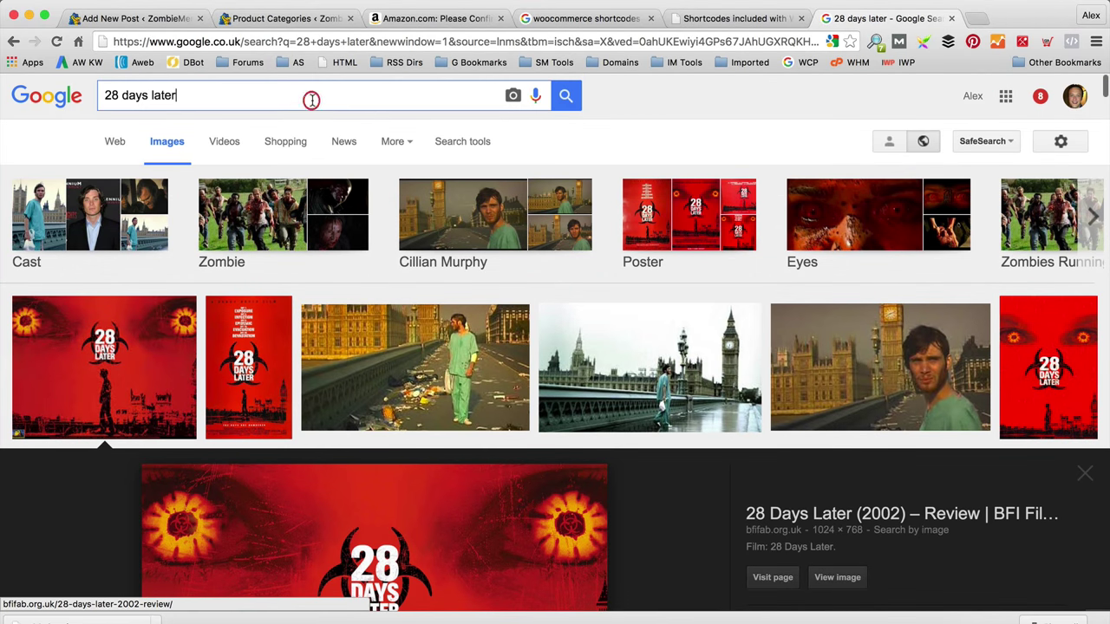
text(the walking dead)
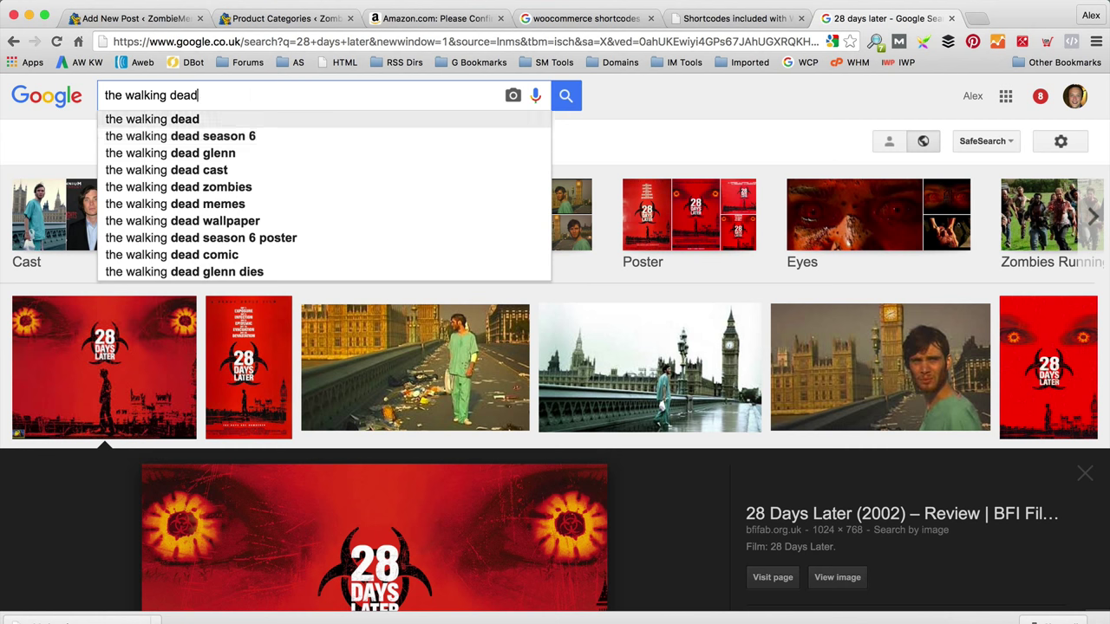
key(Return)
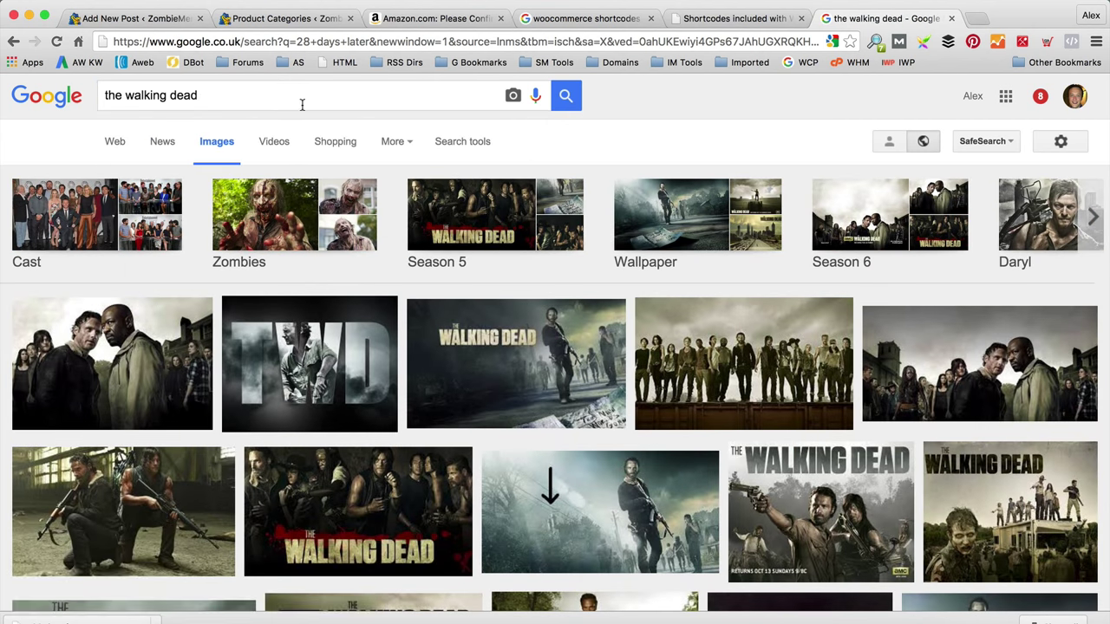
click(177, 355)
right_click(362, 295)
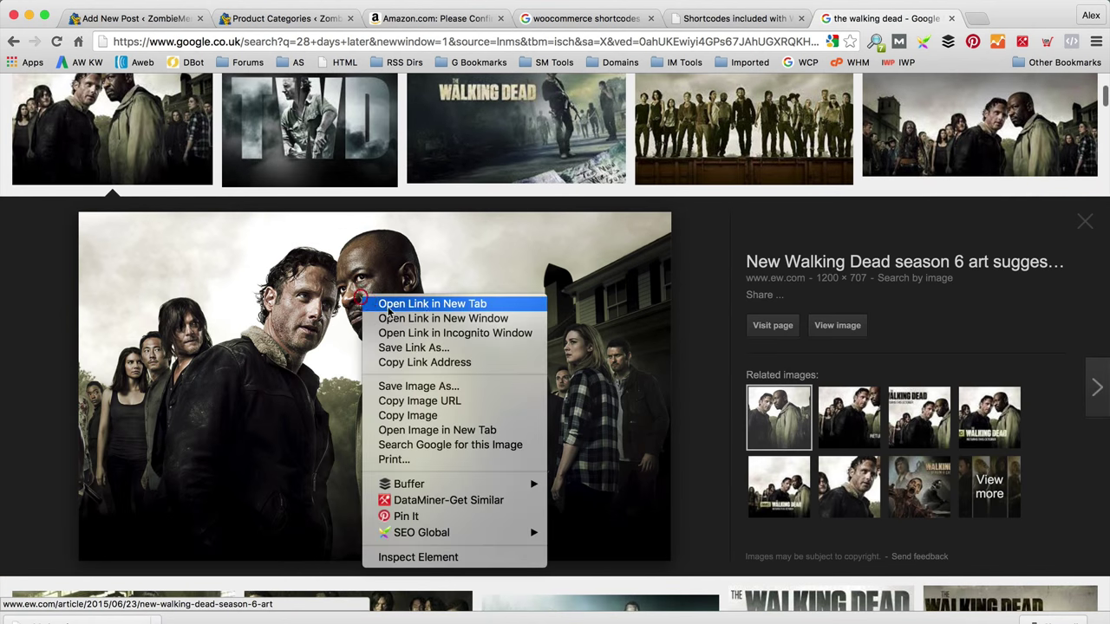
click(439, 386)
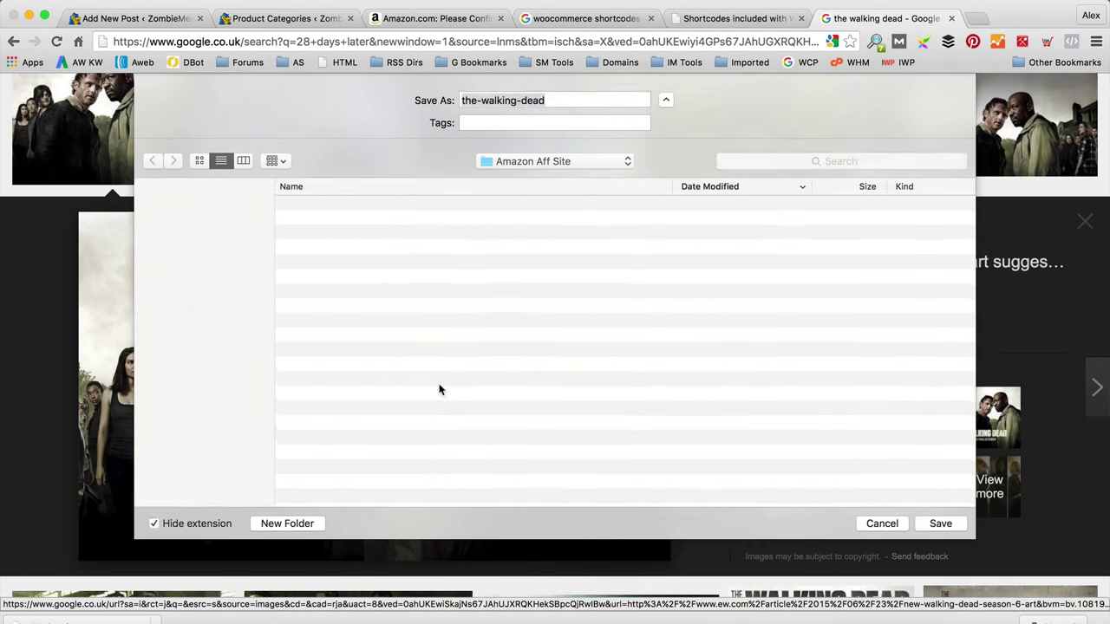
click(943, 523)
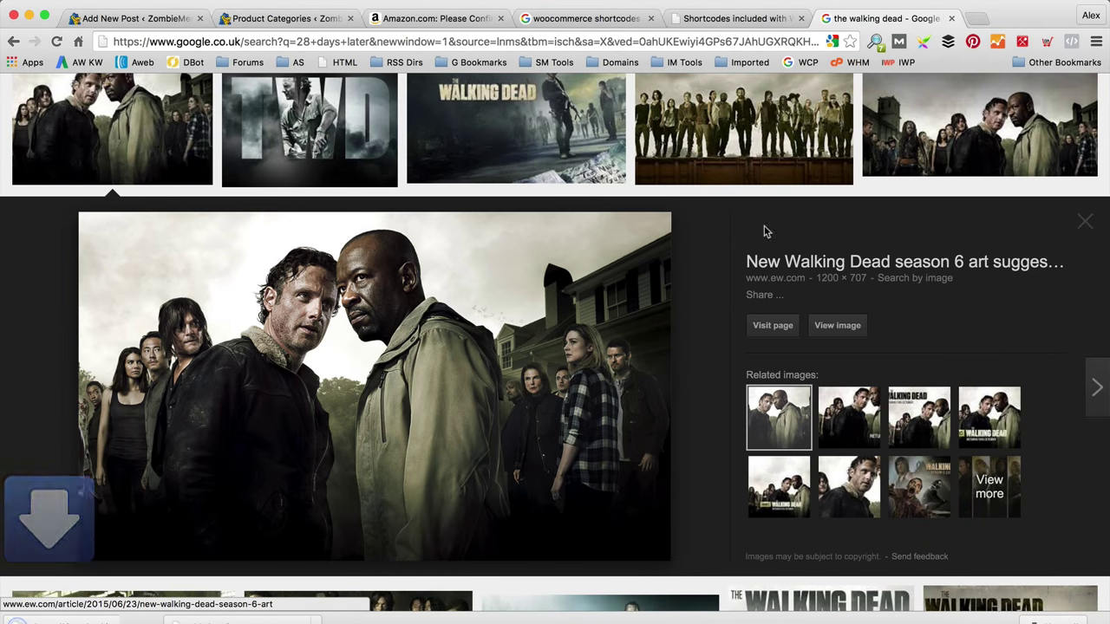
click(144, 20)
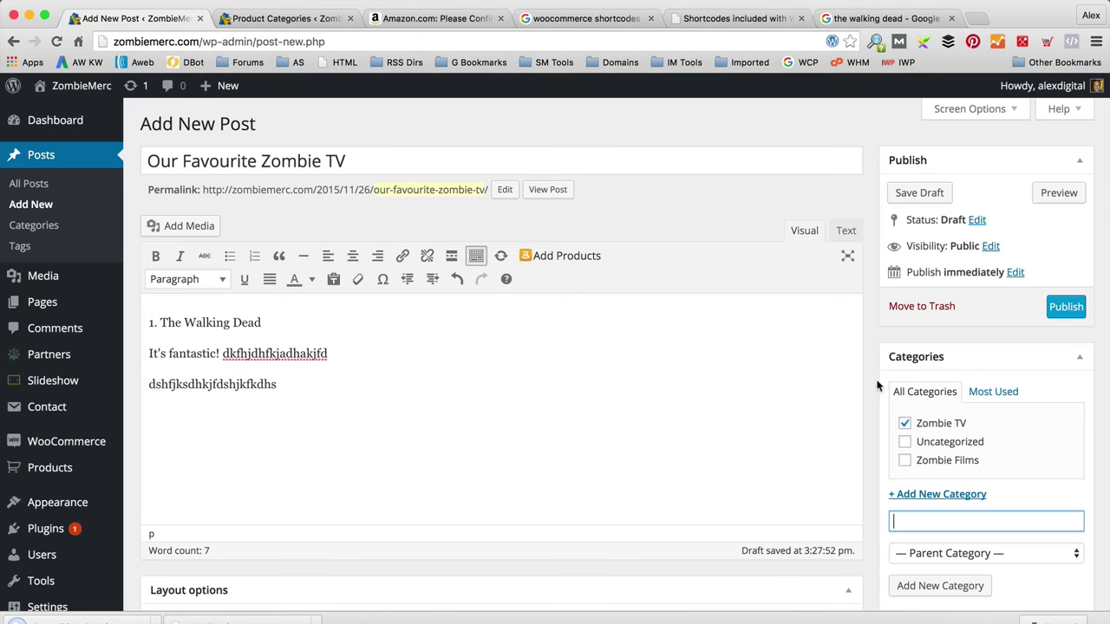
Step: Upload the-walking-dead.jpg as the featured image and publish 'Our Favourite Zombie TV'
scroll(891, 324, down, 5)
scroll(919, 416, down, 2)
click(954, 511)
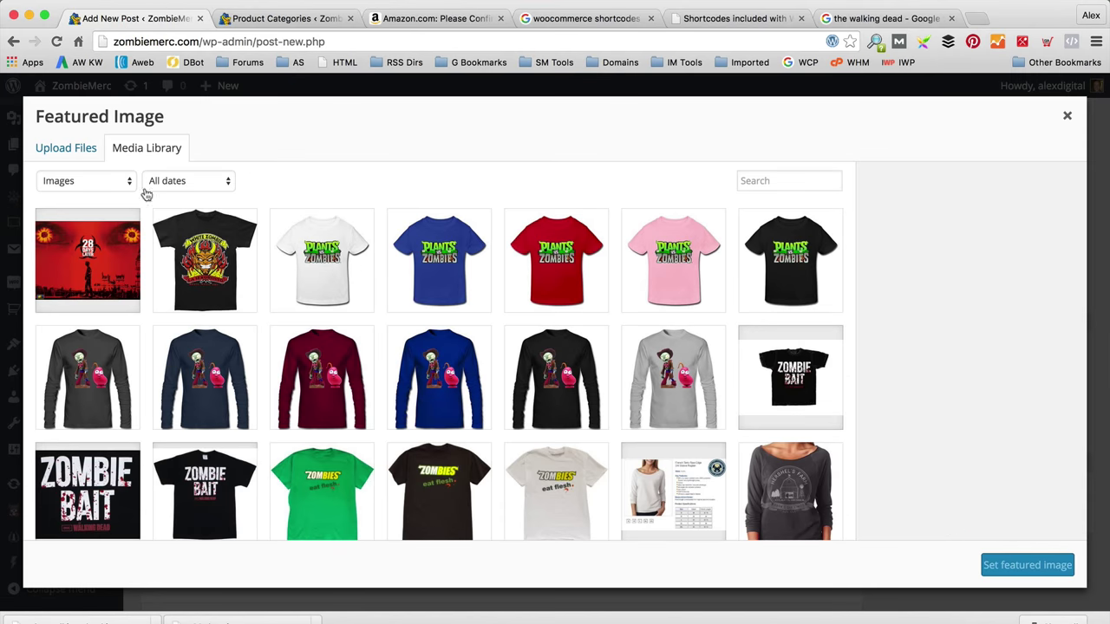
click(68, 148)
click(573, 368)
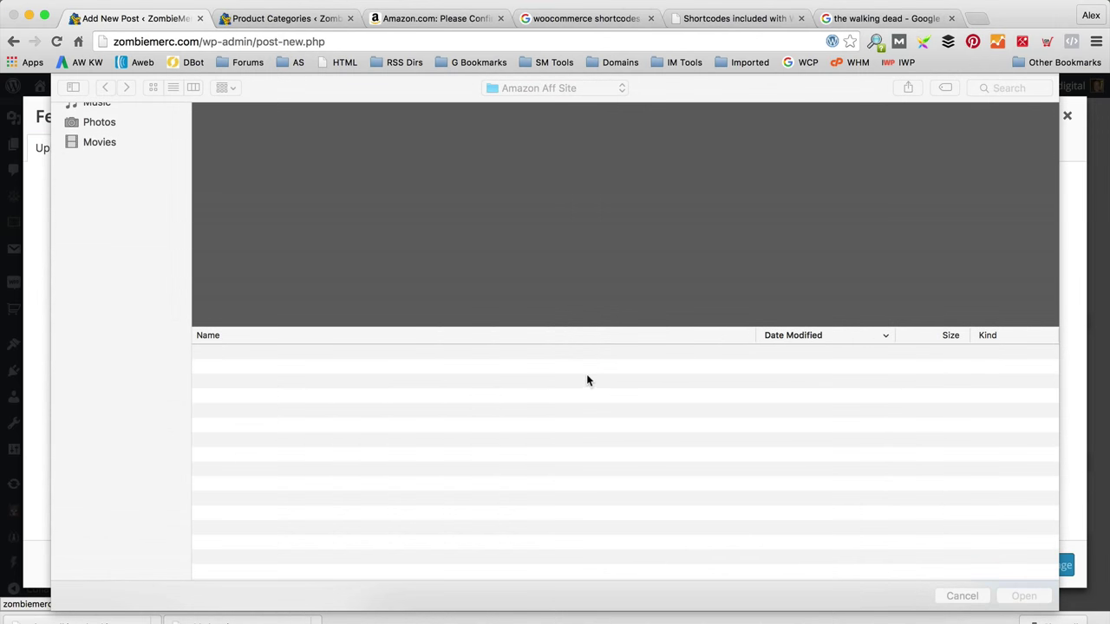
click(299, 356)
click(1034, 595)
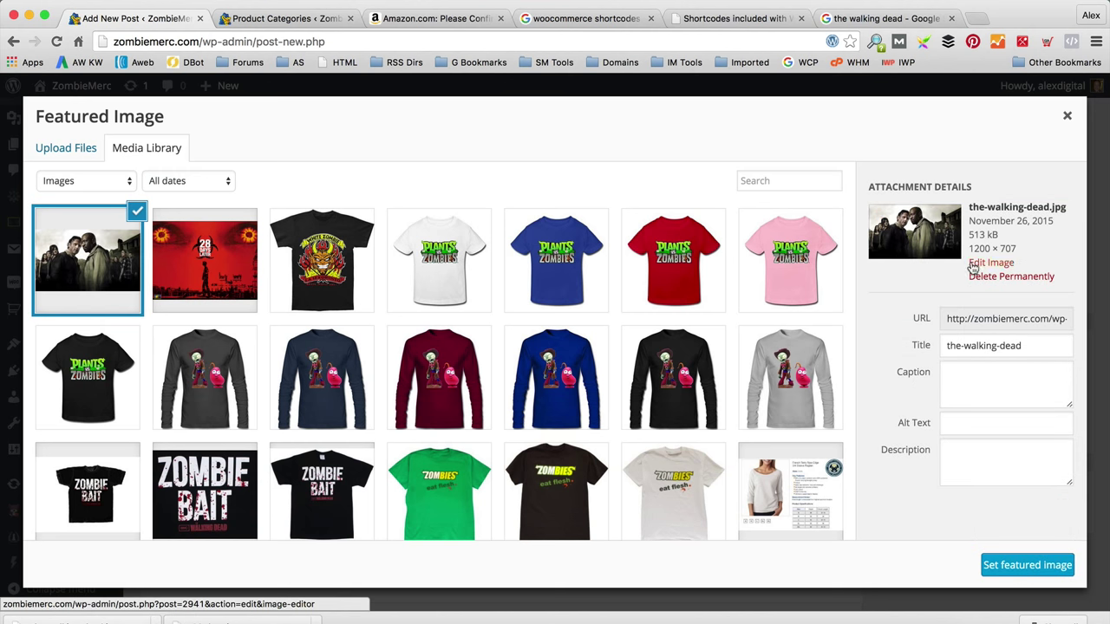
click(1013, 569)
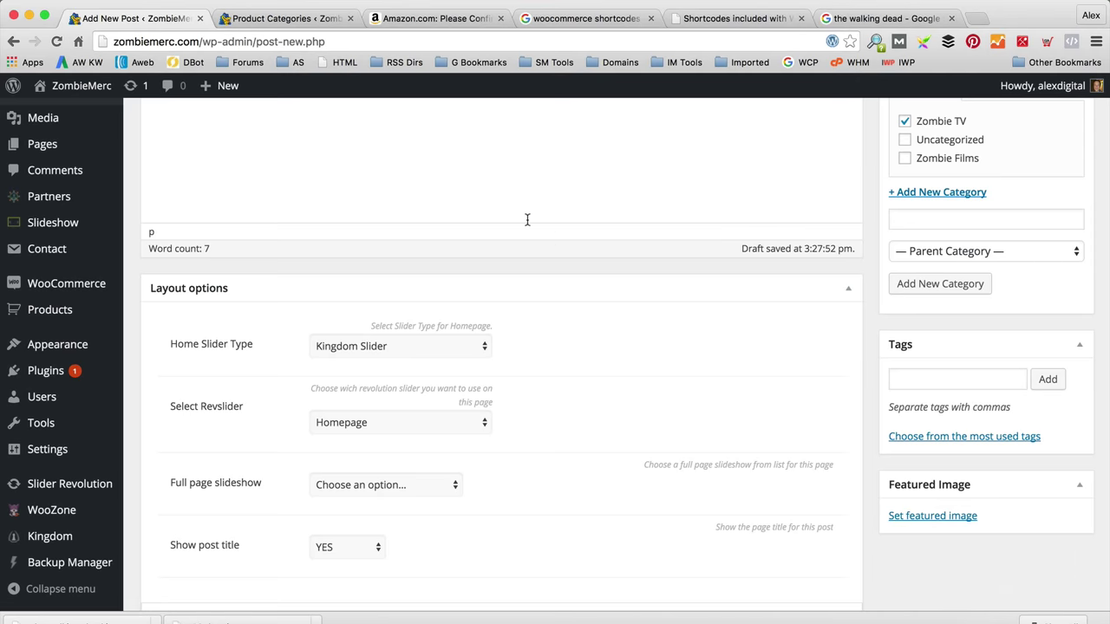
scroll(719, 285, up, 5)
click(1068, 307)
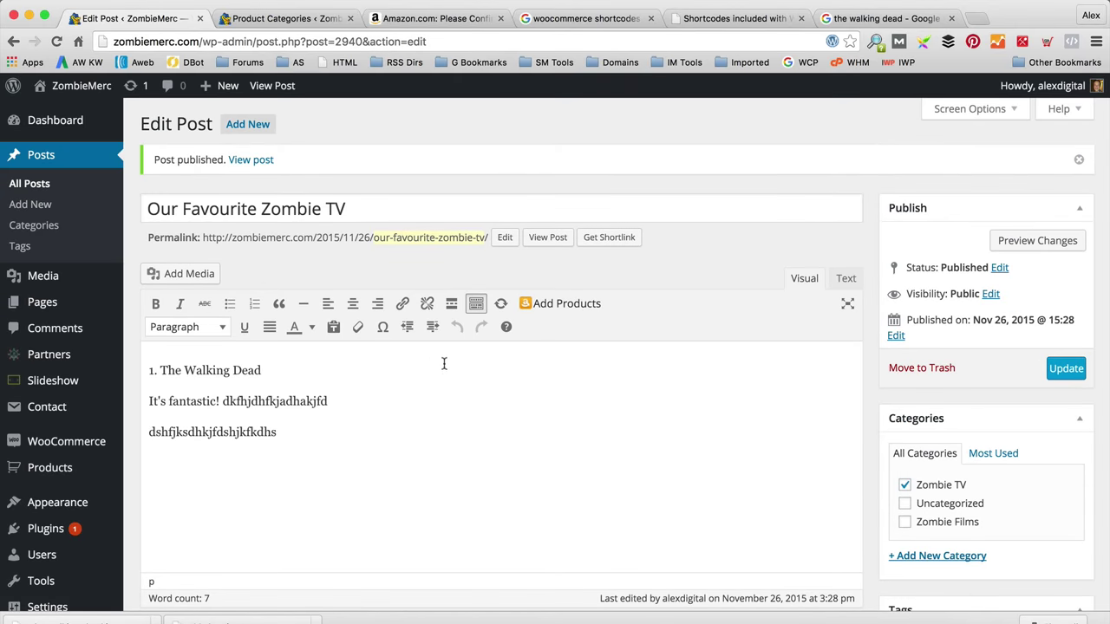
Step: View the published 'Our Favourite Zombie TV' post, then the live BLOG page
click(555, 236)
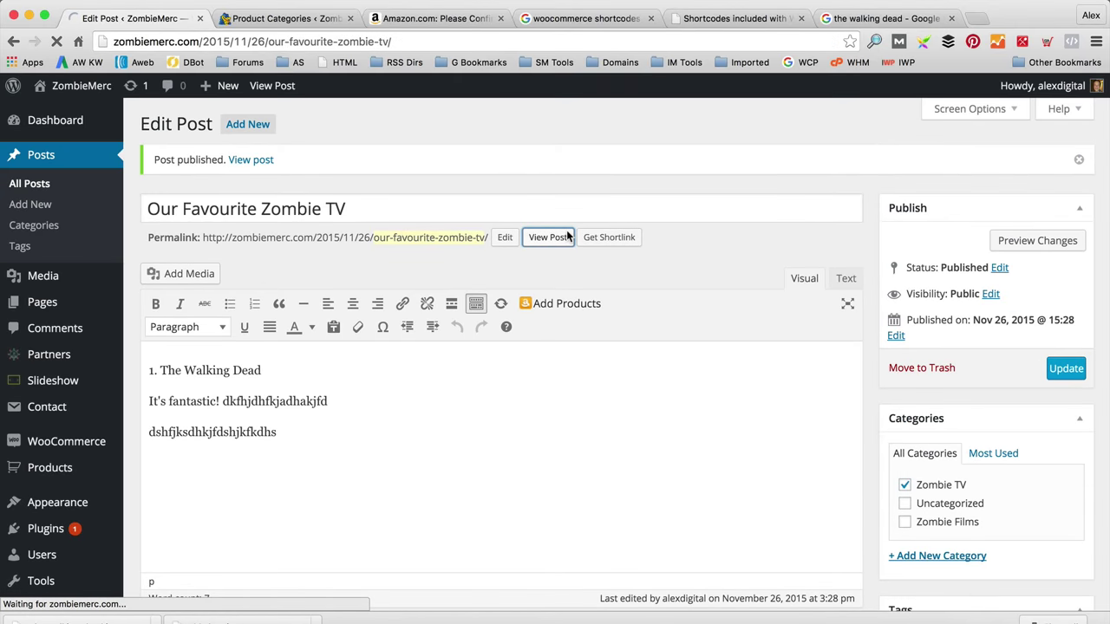
scroll(569, 232, down, 3)
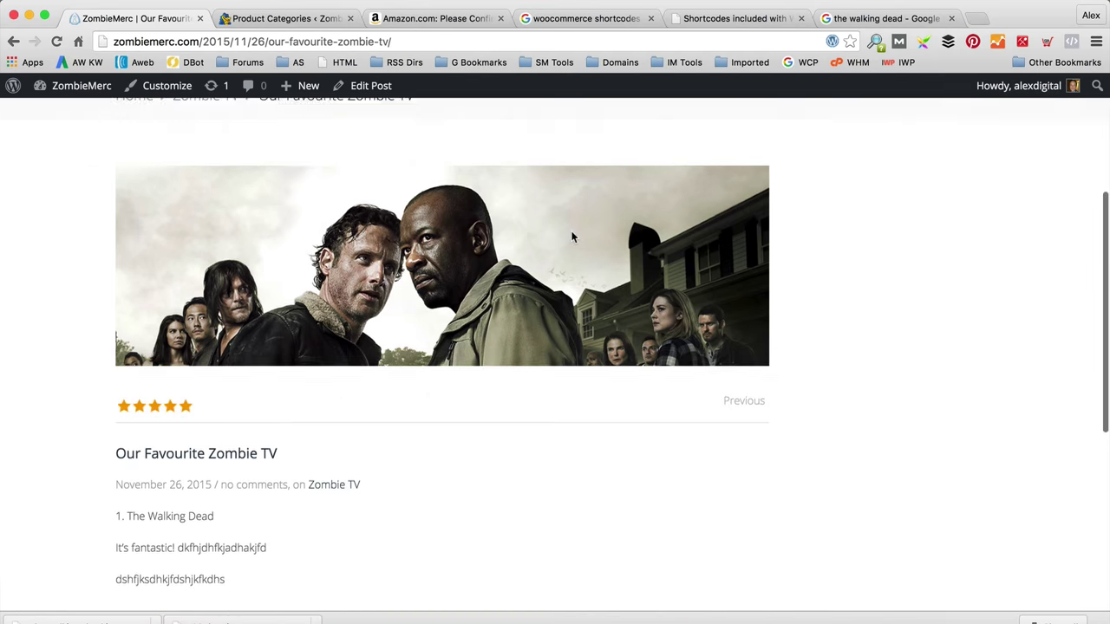
scroll(575, 238, up, 3)
click(832, 304)
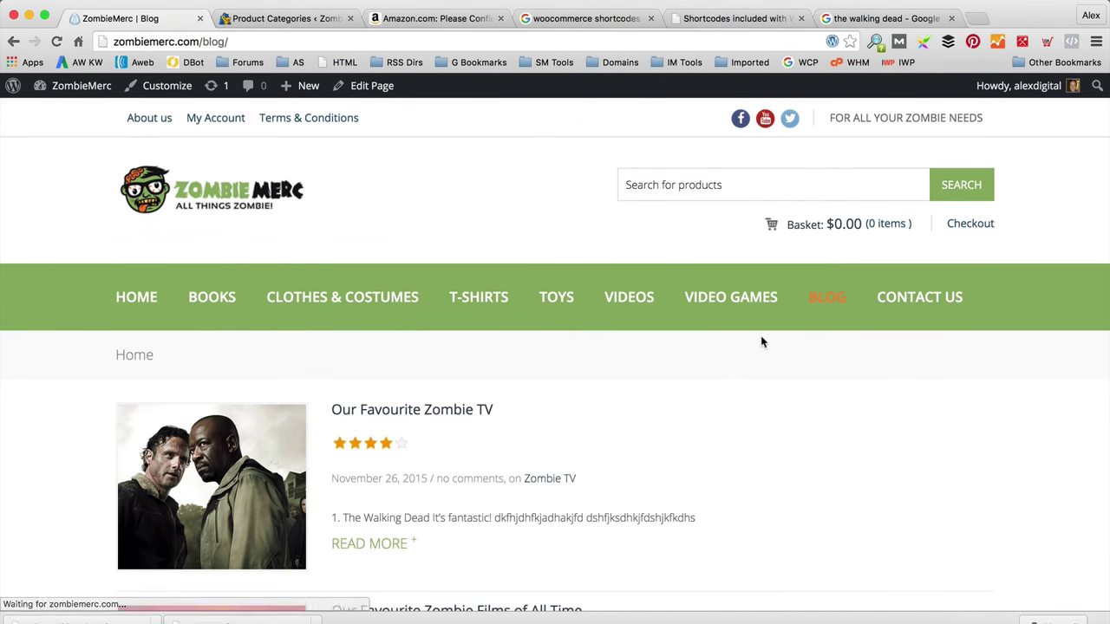
scroll(760, 339, down, 3)
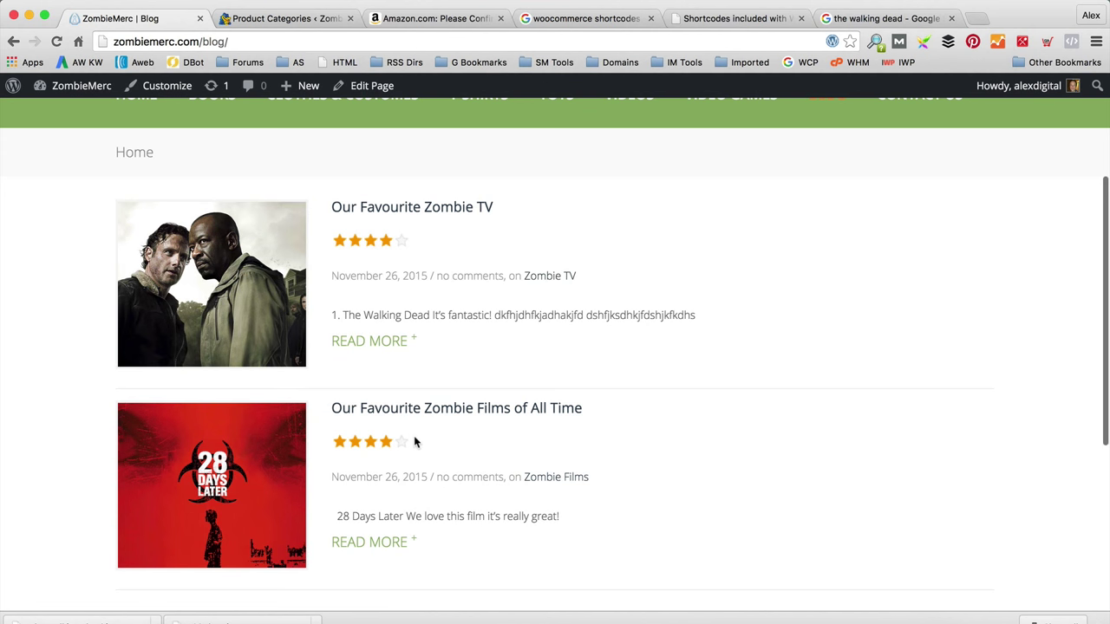
scroll(510, 431, down, 3)
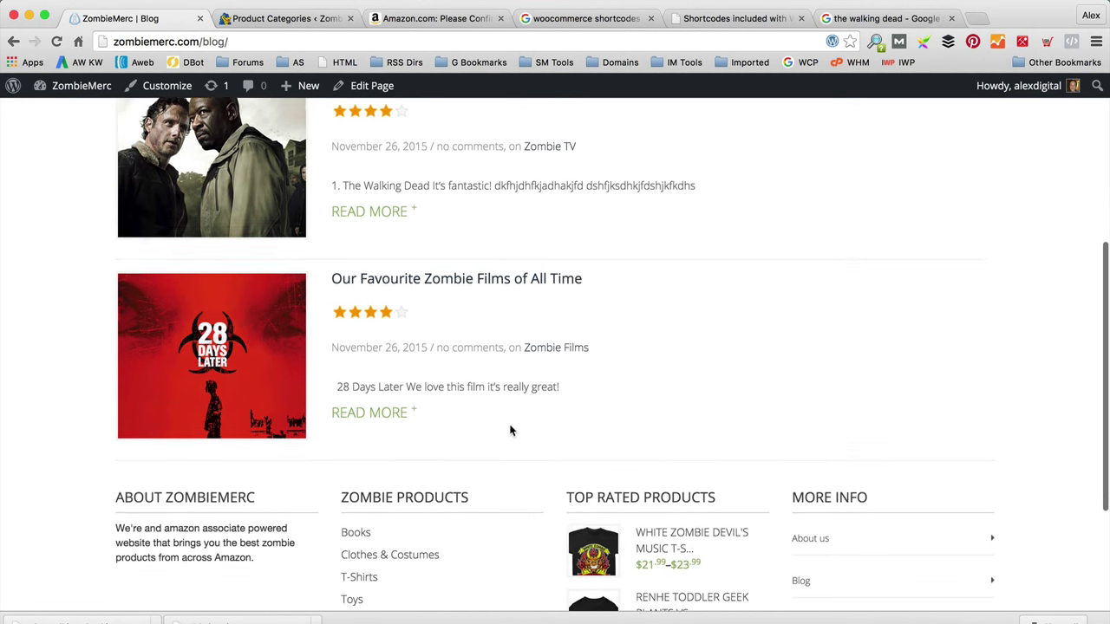
scroll(510, 428, up, 5)
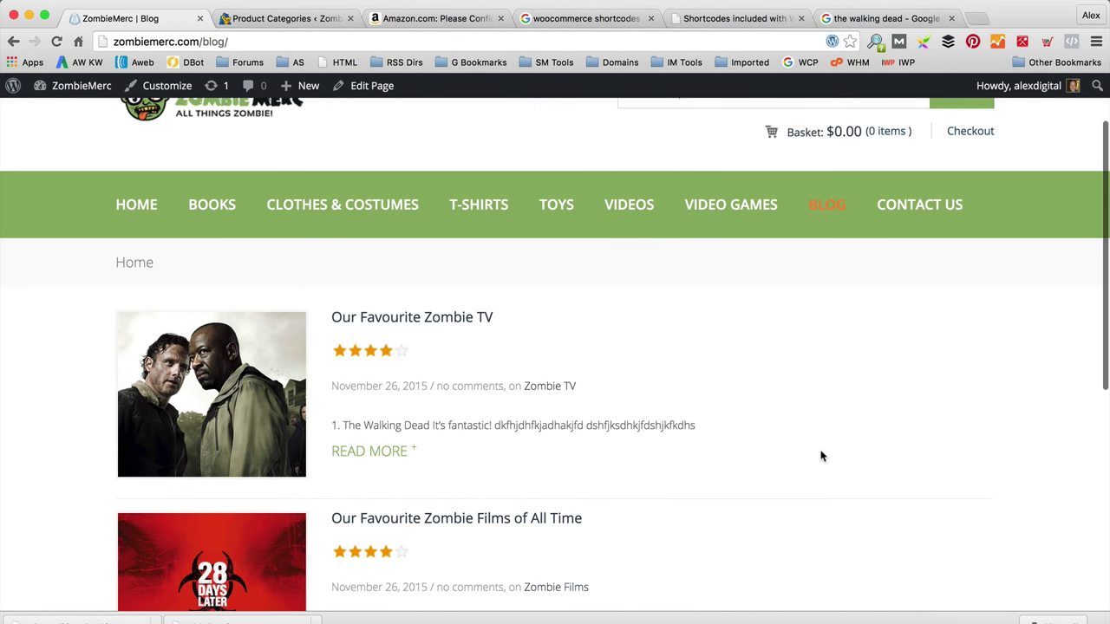
scroll(825, 449, up, 1)
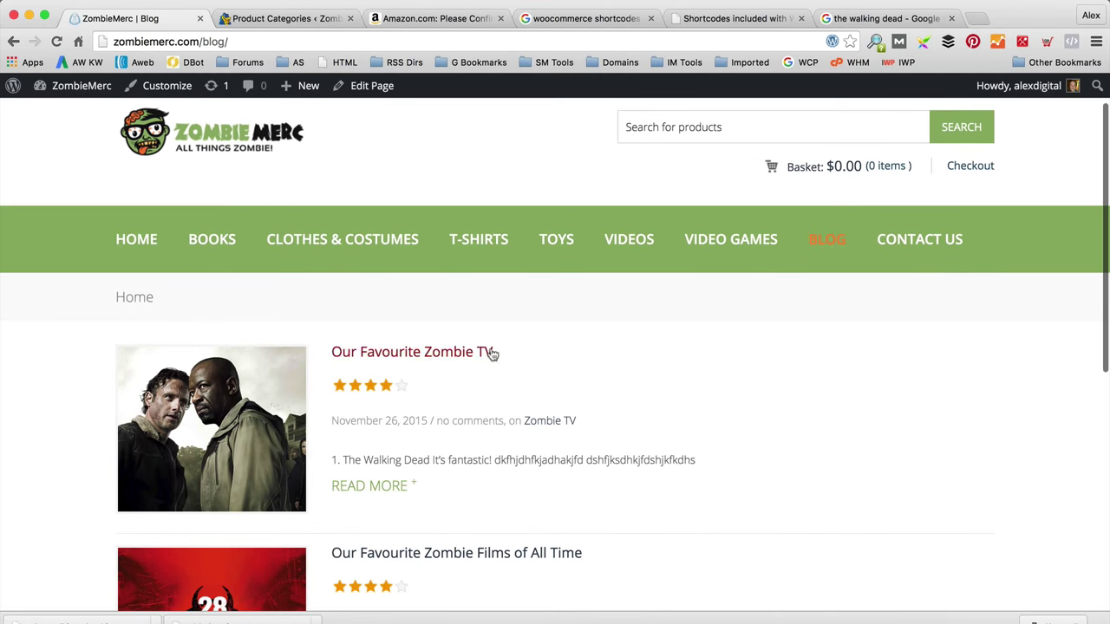
mouse_move(100, 92)
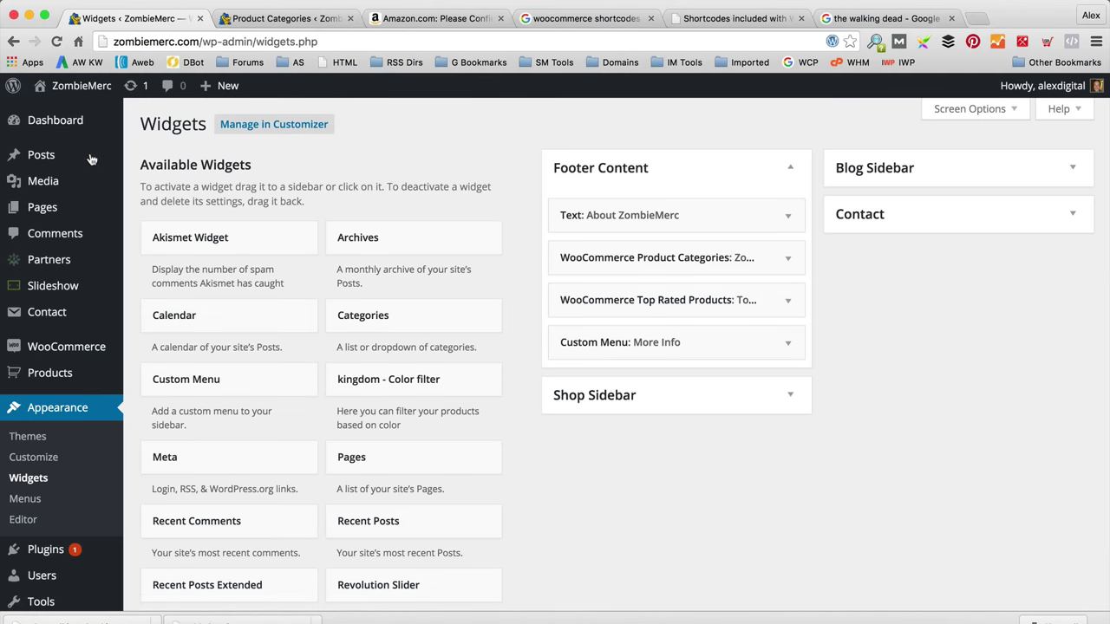
Step: Add a Categories widget titled 'Blog Categories' to the Blog Sidebar and save it
click(1080, 169)
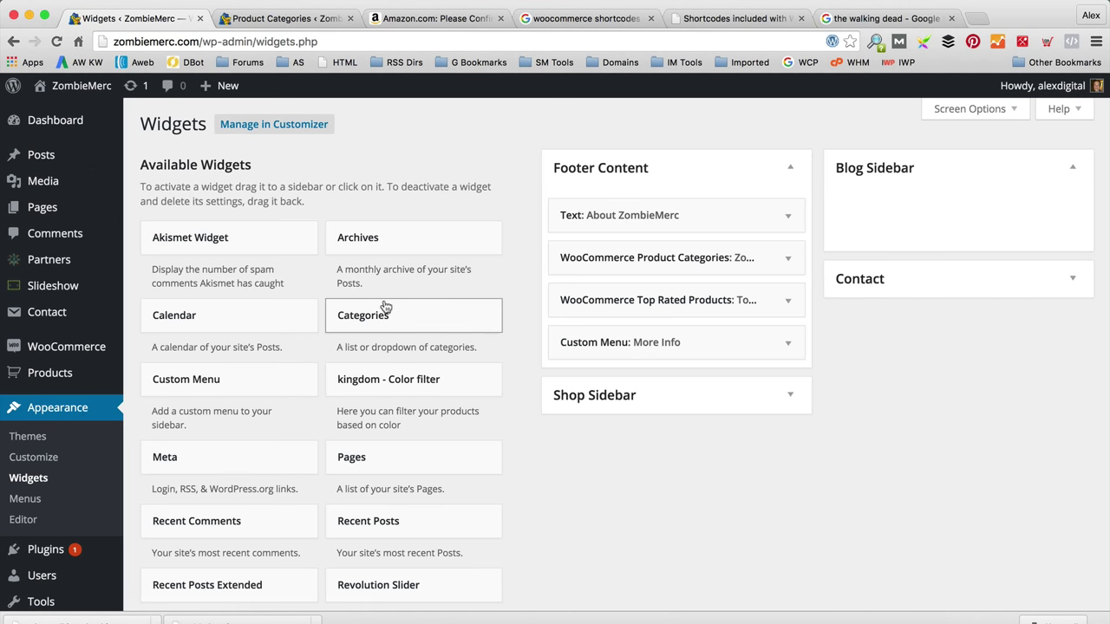
scroll(386, 308, down, 1)
drag(401, 300, 951, 179)
click(921, 244)
text(Blo)
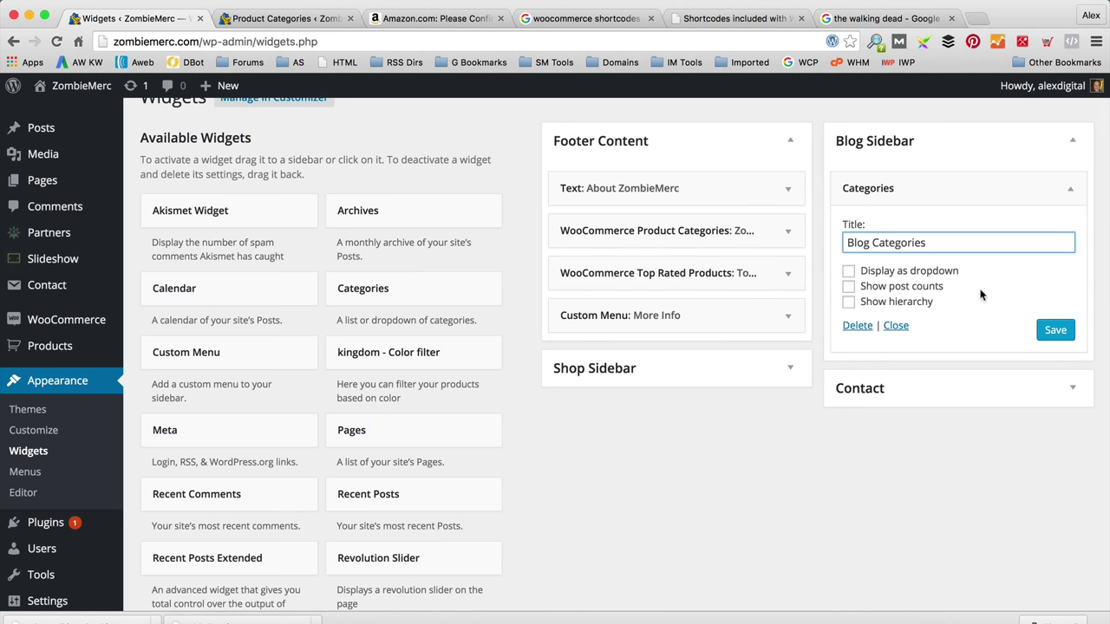
text(g Categories)
click(1056, 329)
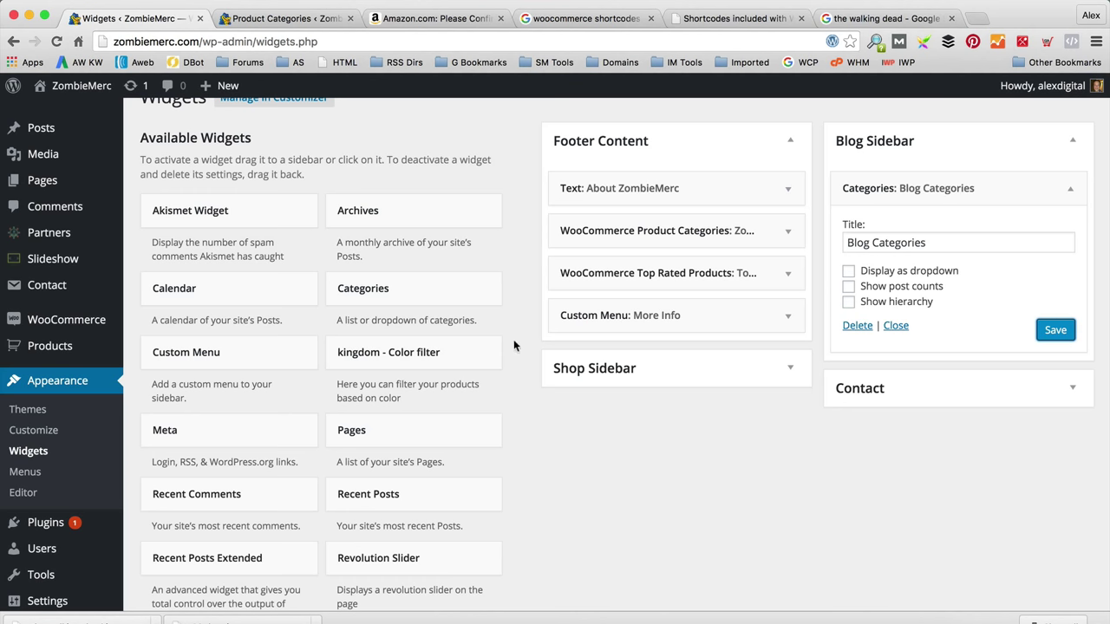
Step: Add a Recent Comments widget below Categories, give it a title, and save it
scroll(483, 401, down, 3)
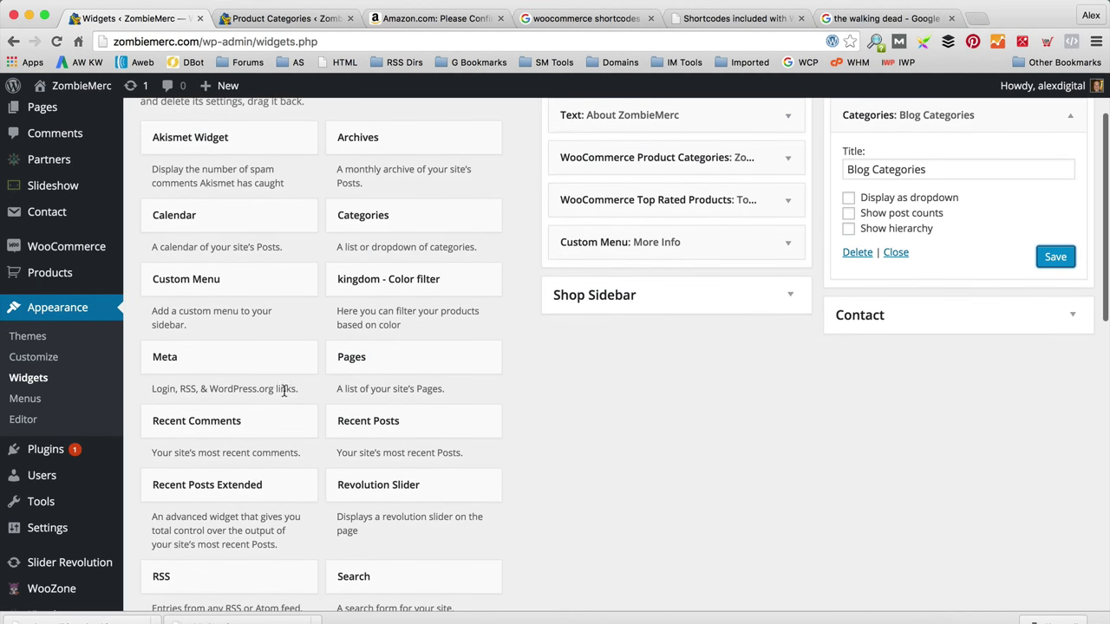
drag(248, 431, 977, 313)
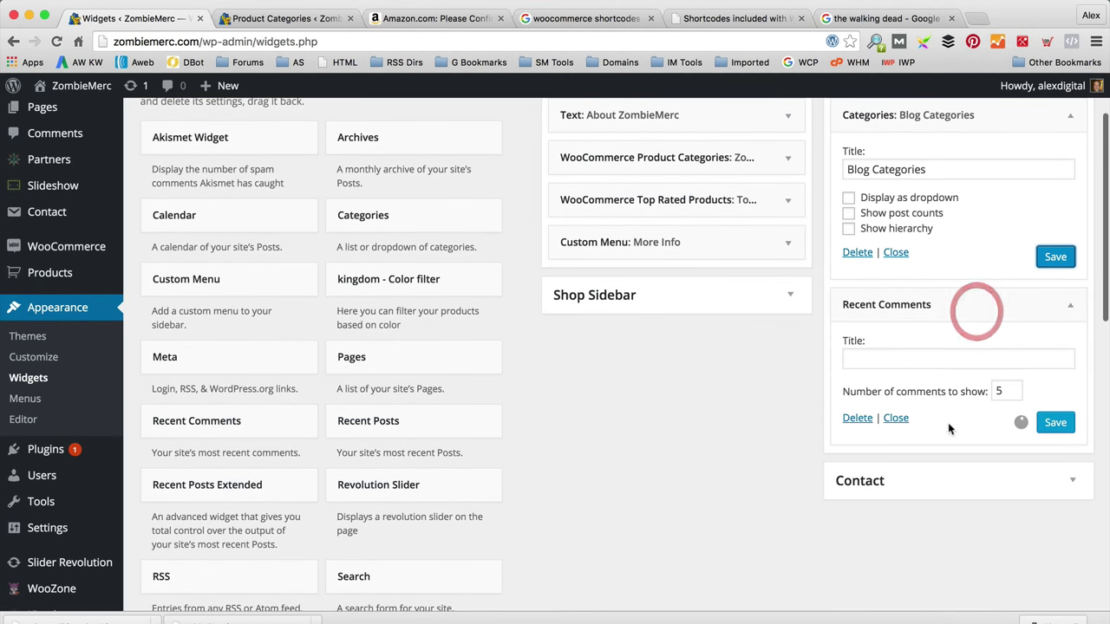
click(977, 359)
text(Recent Comments)
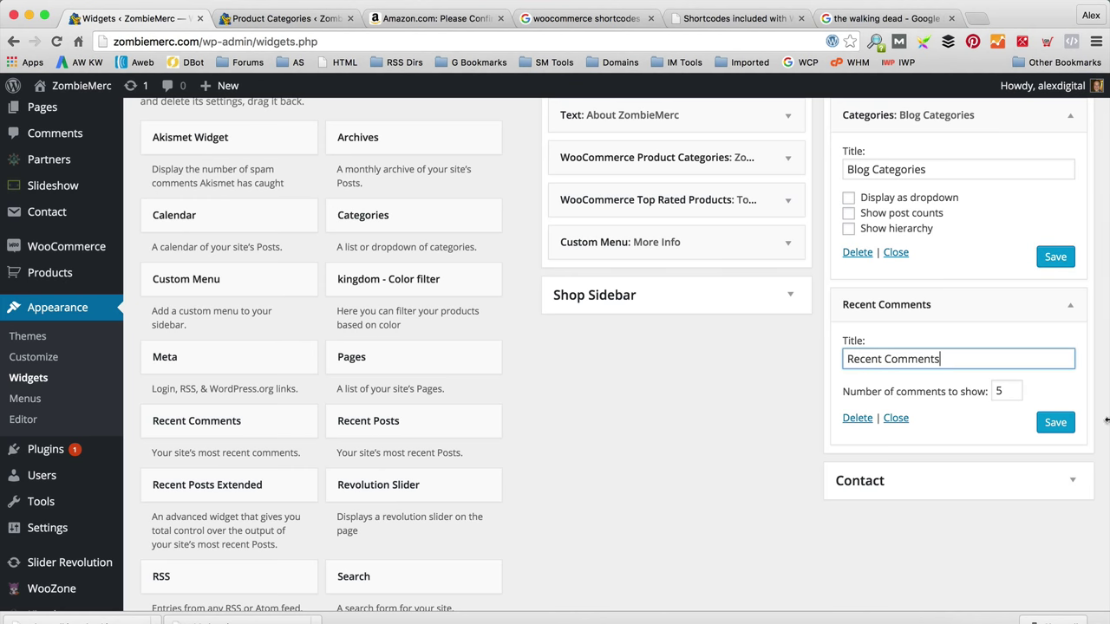
click(1054, 422)
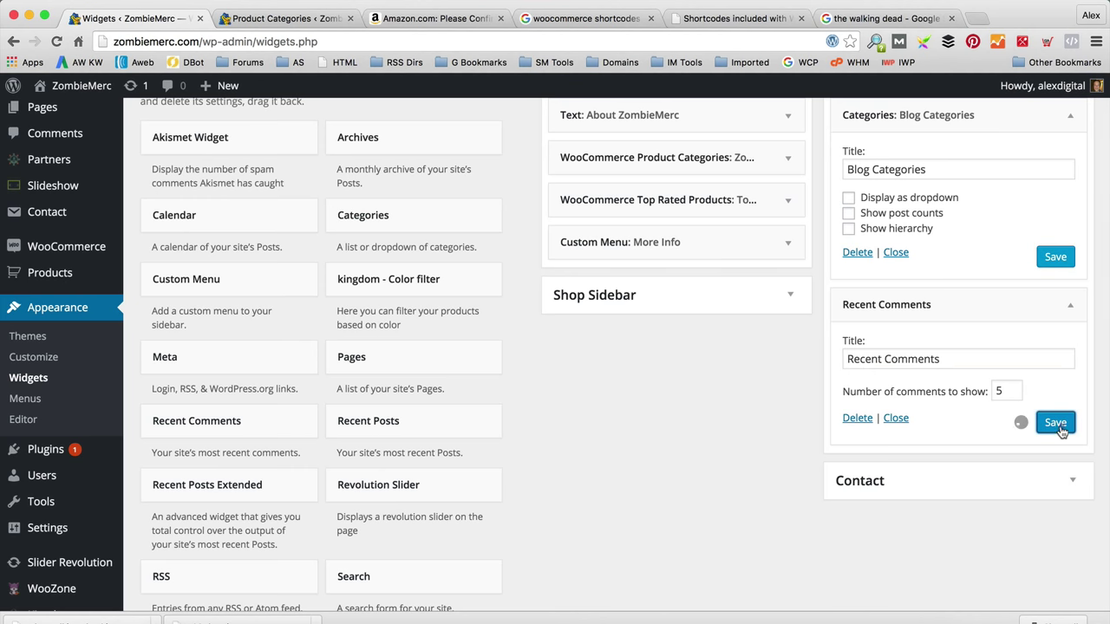
Step: Add a Tag Cloud widget titled 'Tag' to the Blog Sidebar and save it
scroll(441, 332, down, 2)
scroll(441, 332, down, 3)
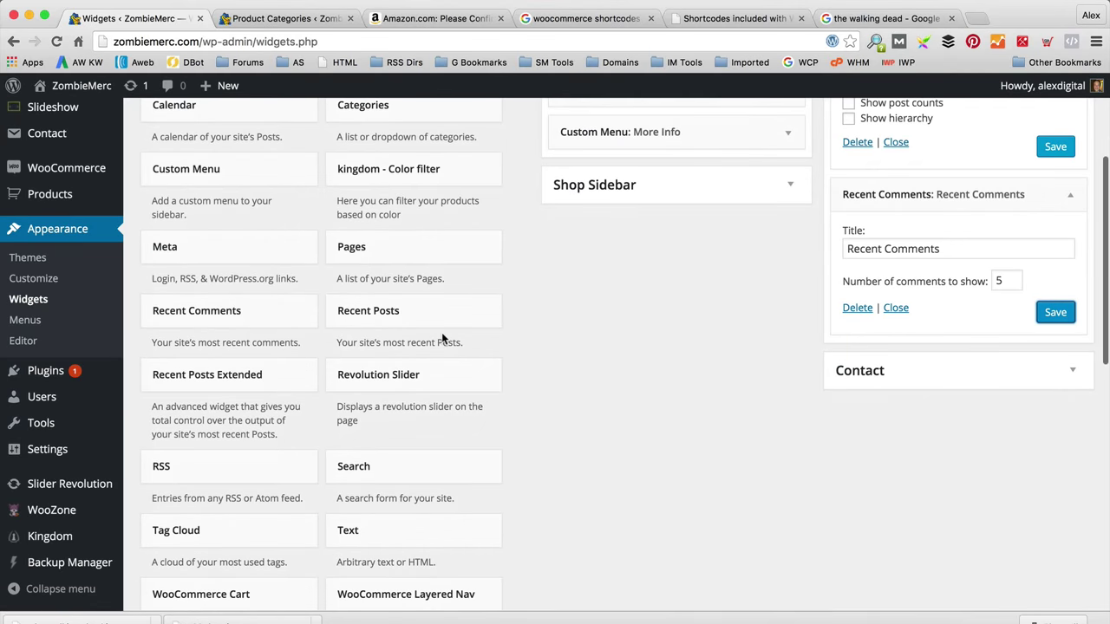
scroll(523, 353, down, 3)
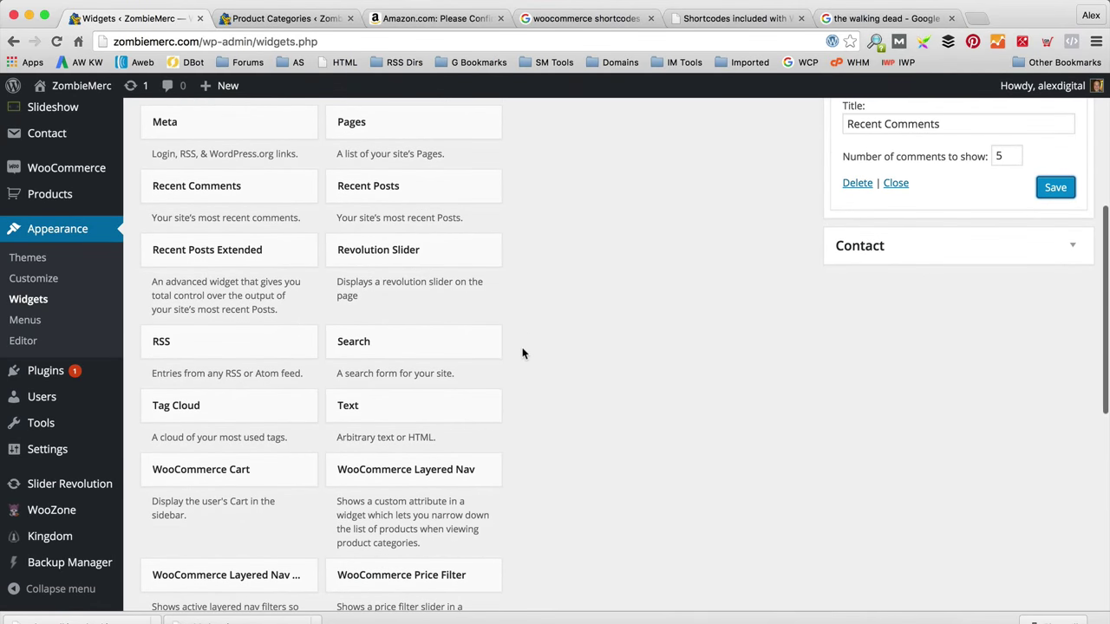
scroll(521, 352, up, 2)
scroll(497, 367, up, 1)
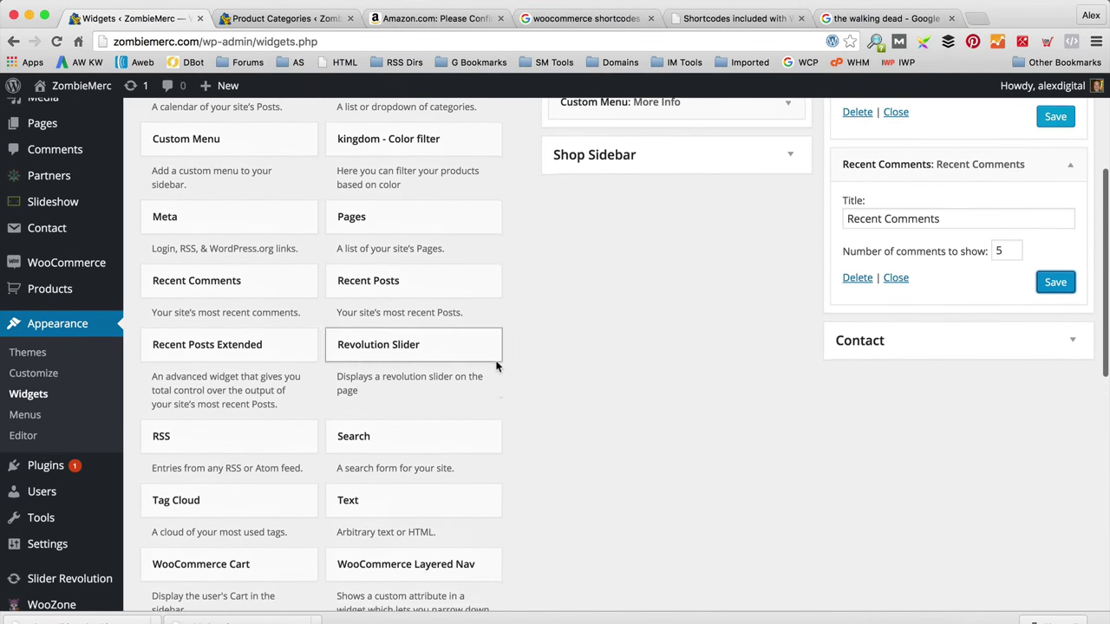
drag(248, 500, 880, 330)
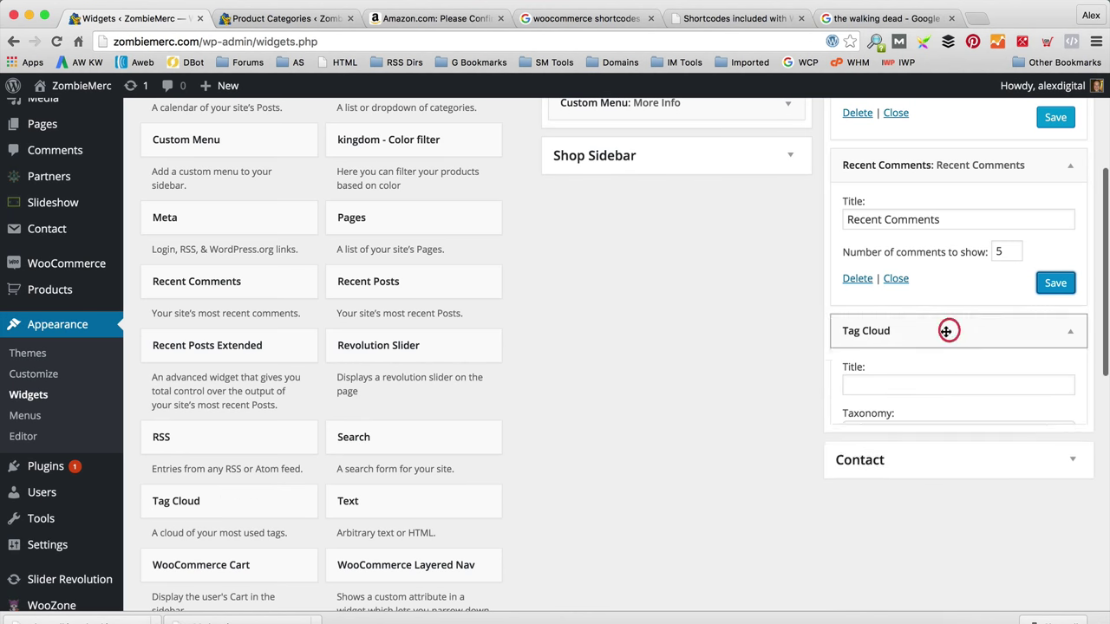
click(897, 382)
text(Tag)
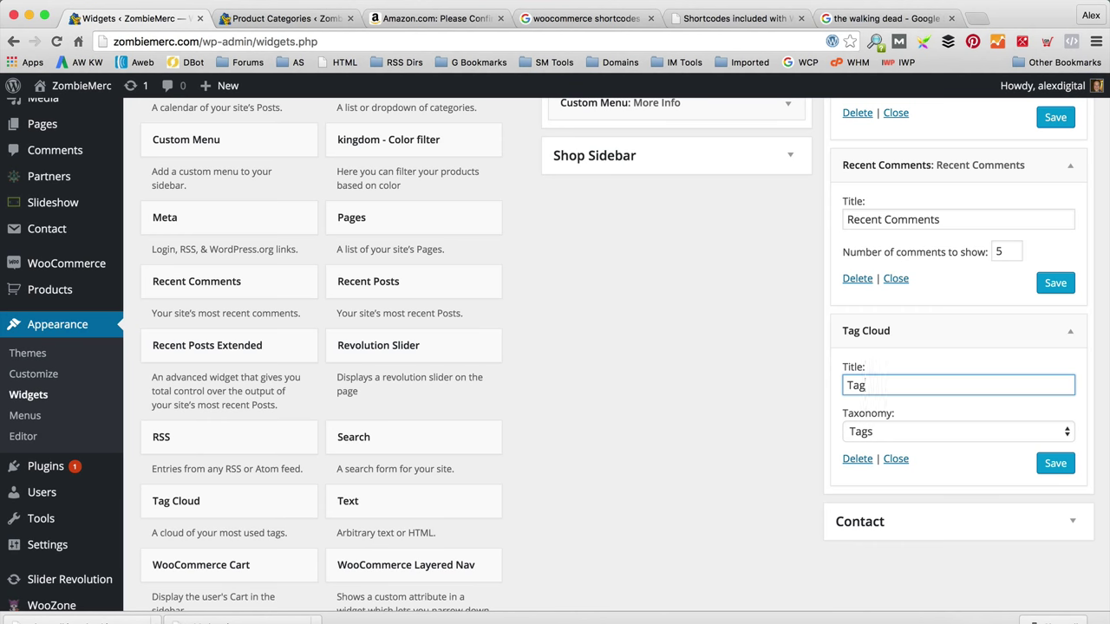
click(1055, 463)
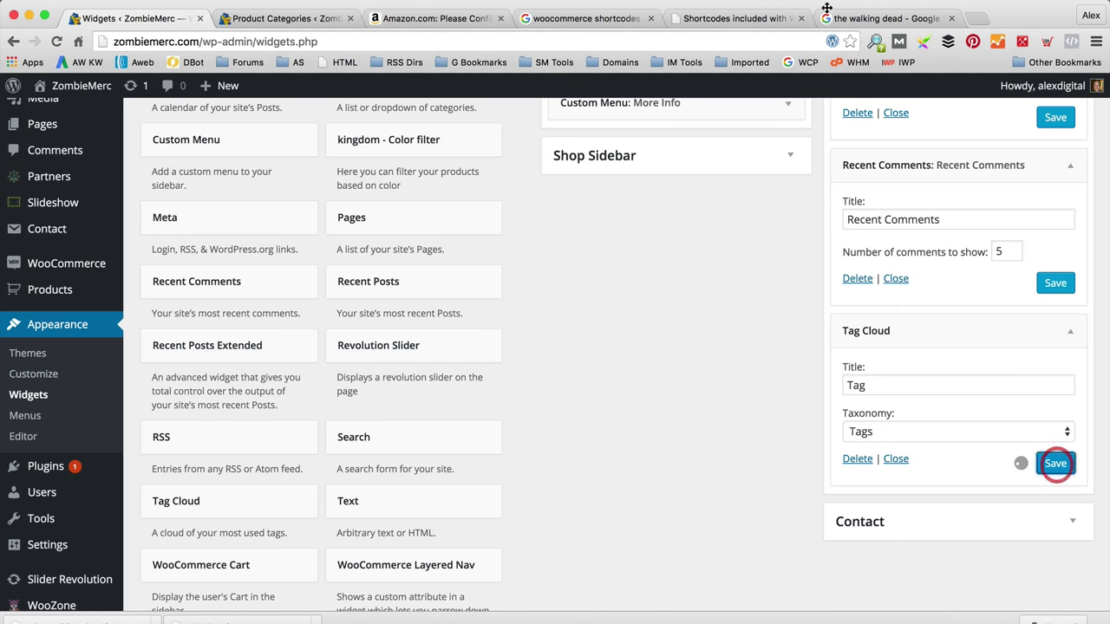
scroll(749, 350, up, 2)
scroll(748, 355, up, 3)
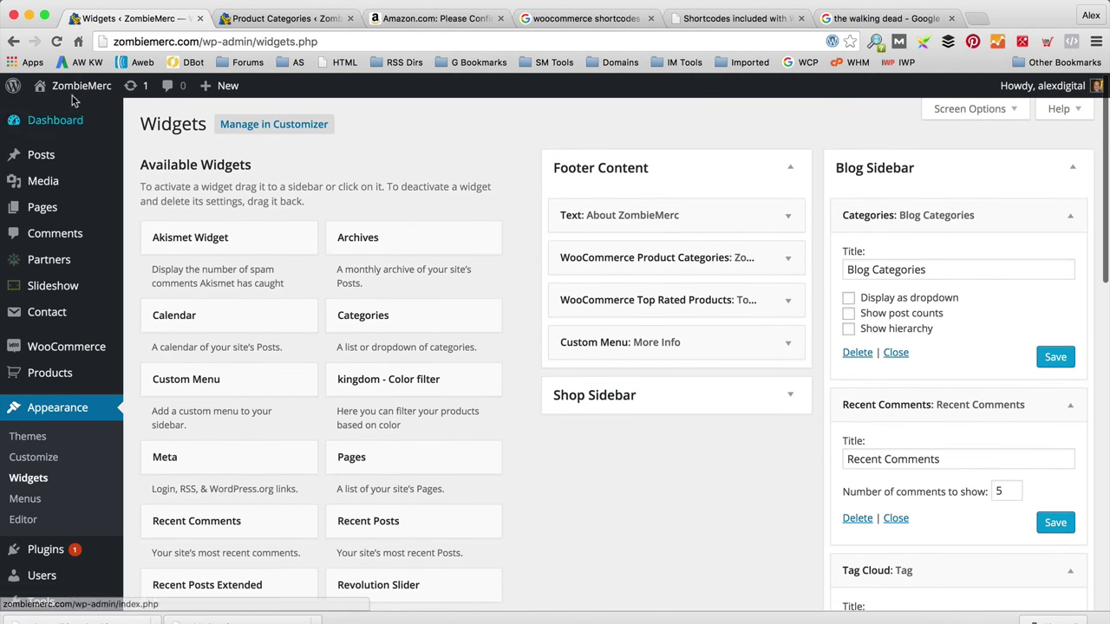
Step: Visit the live site, go to BLOG and open the 'Our Favourite Zombie TV' post's sidebar
click(65, 113)
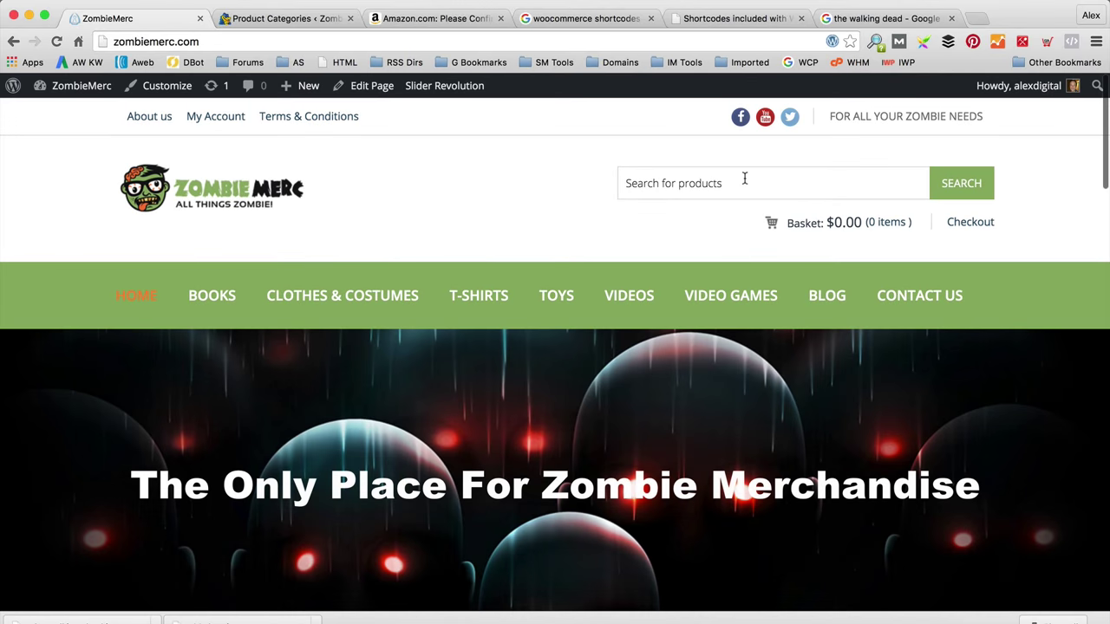
scroll(752, 178, down, 2)
click(814, 223)
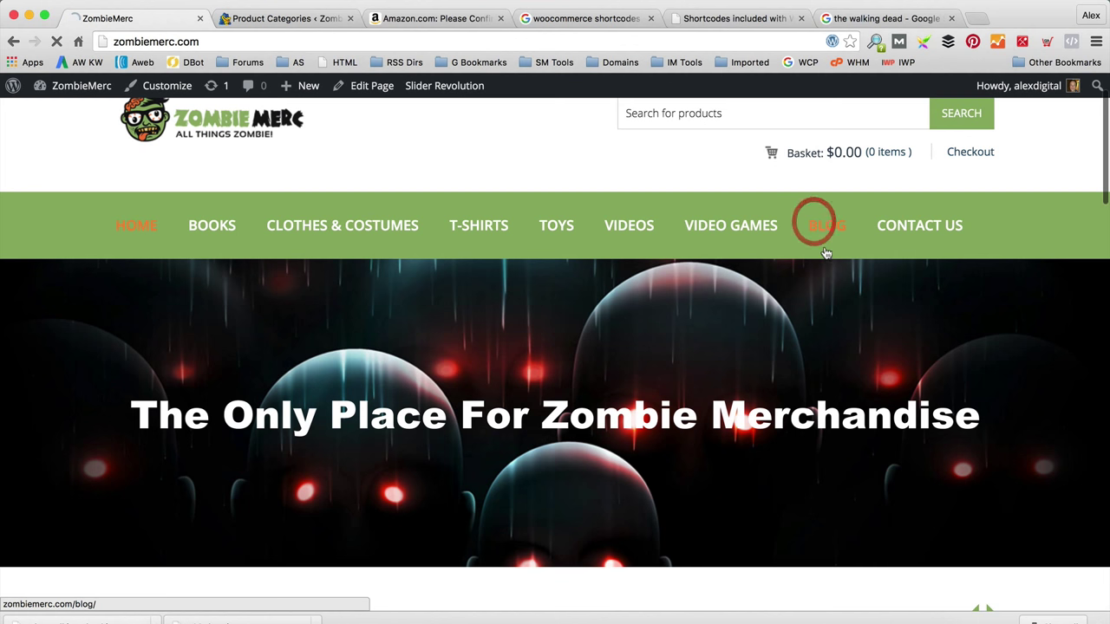
scroll(829, 257, down, 5)
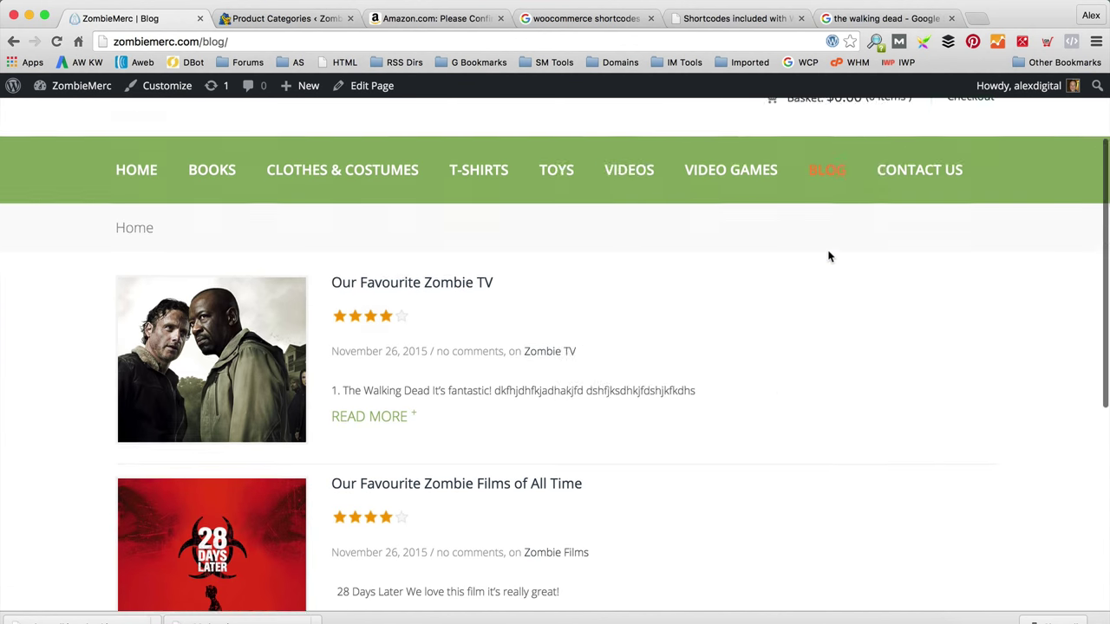
click(456, 192)
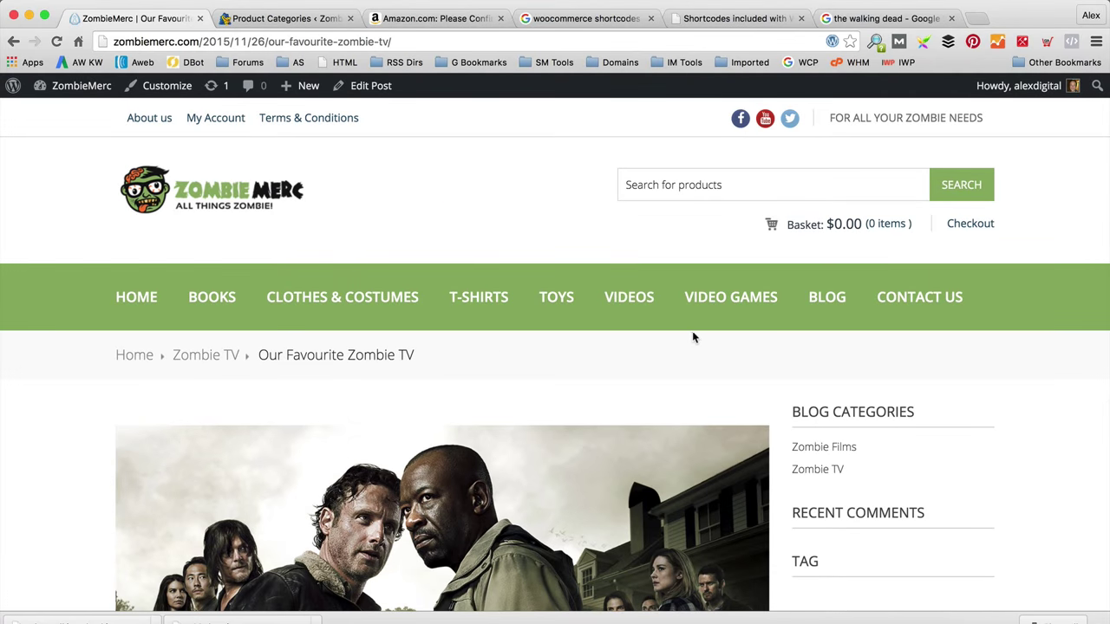
scroll(692, 338, down, 3)
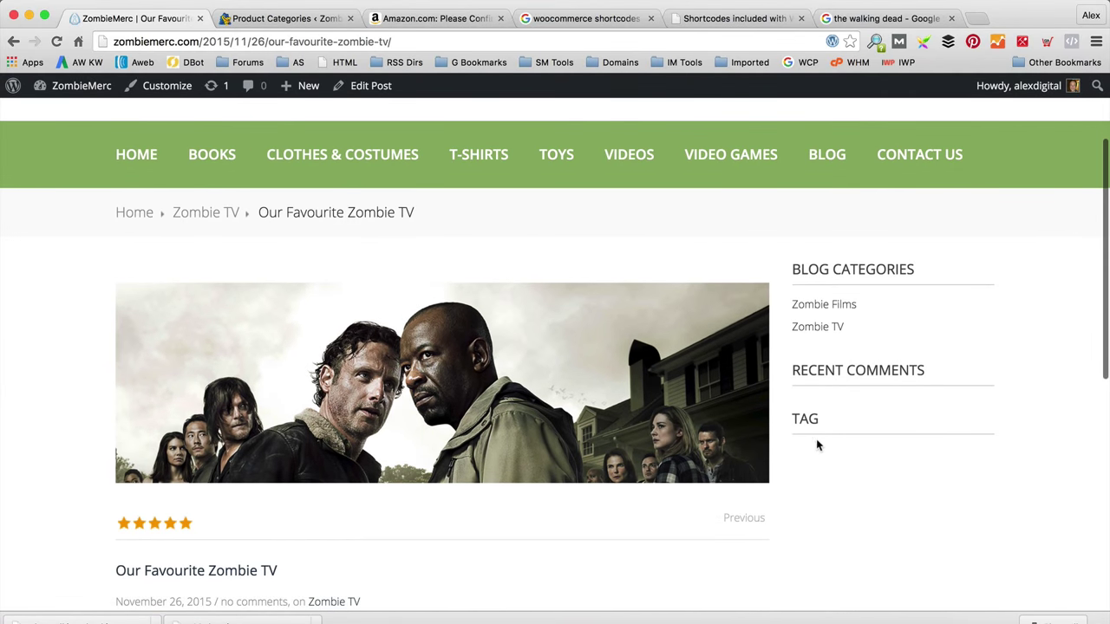
scroll(823, 442, down, 3)
scroll(382, 408, up, 3)
scroll(316, 278, up, 1)
Step: Tag the post Zombie, Walking Dead, TV and Drama in the editor and update it
click(365, 85)
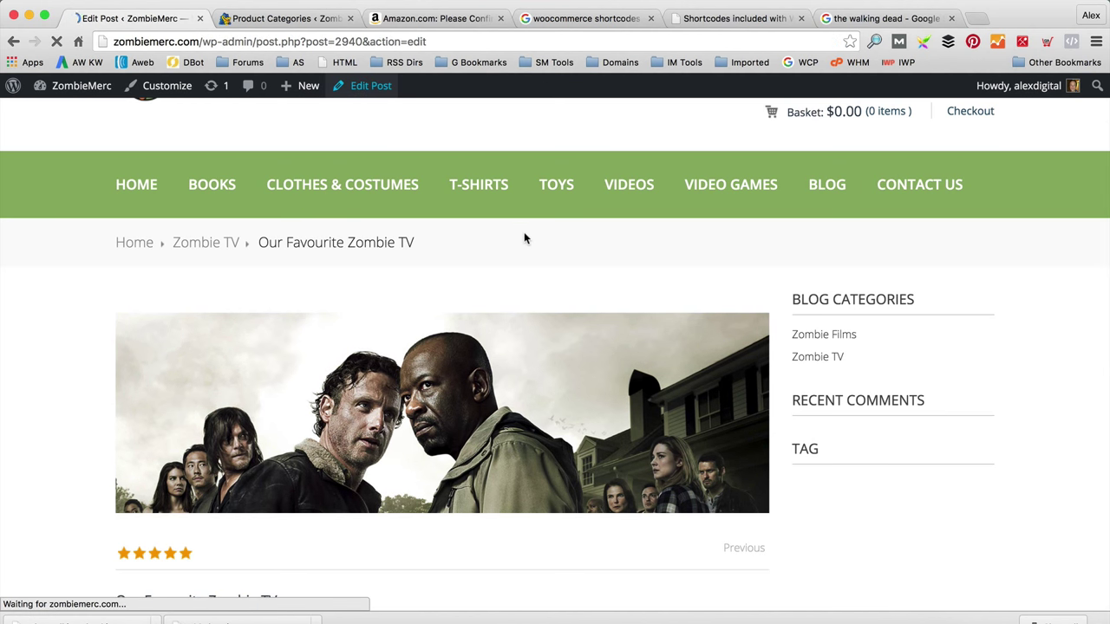
scroll(954, 408, down, 5)
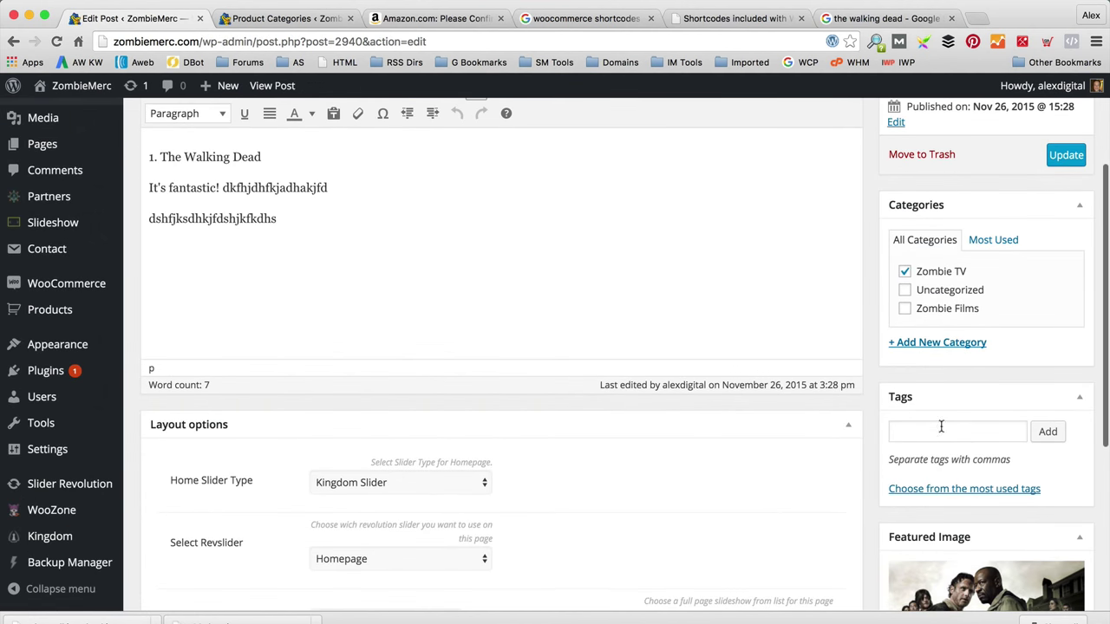
click(944, 431)
text(Zombie, Walking Dead)
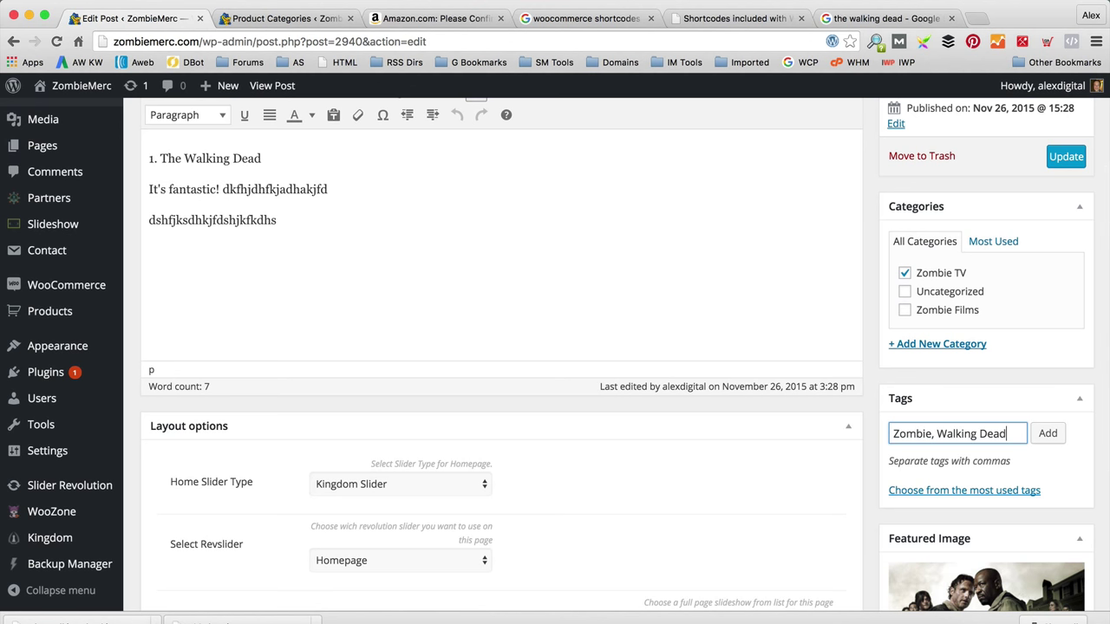
text(TV,)
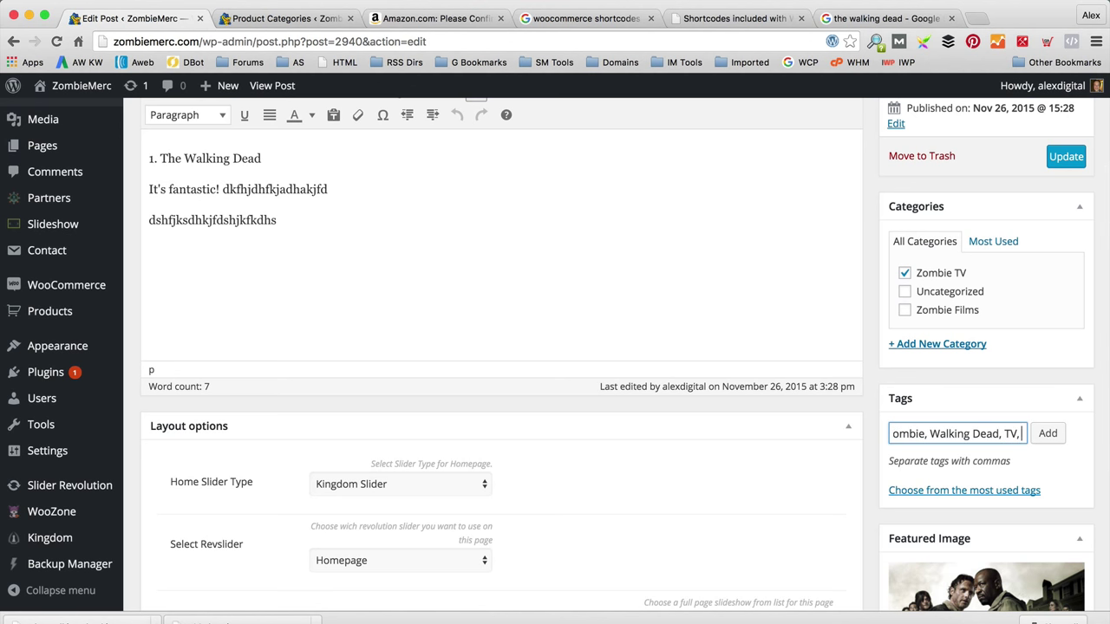
text( Drama.)
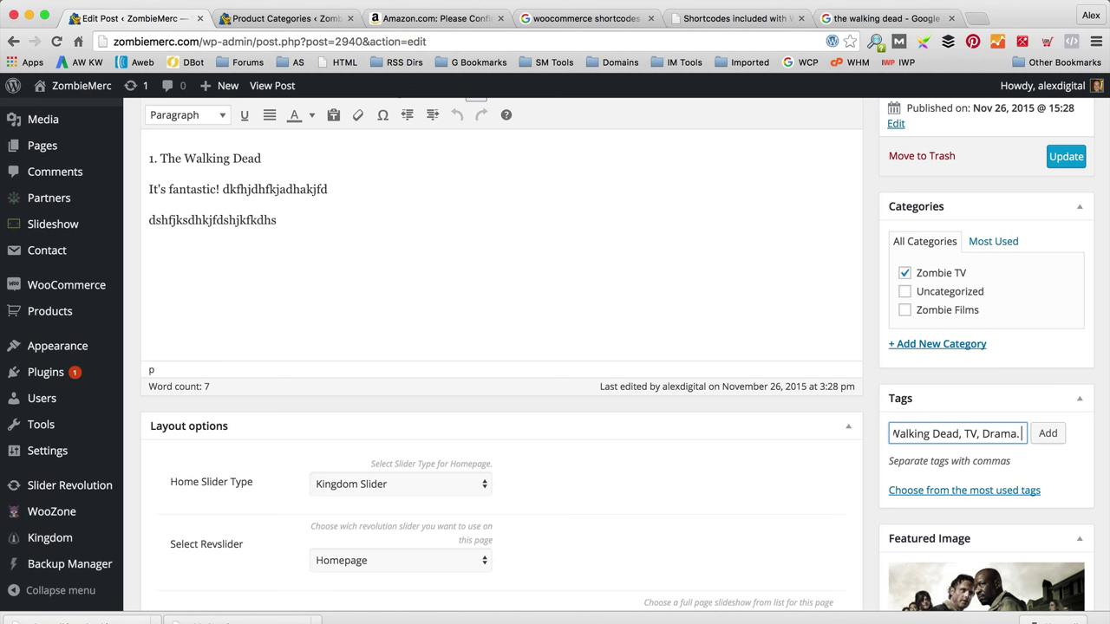
key(BackSpace)
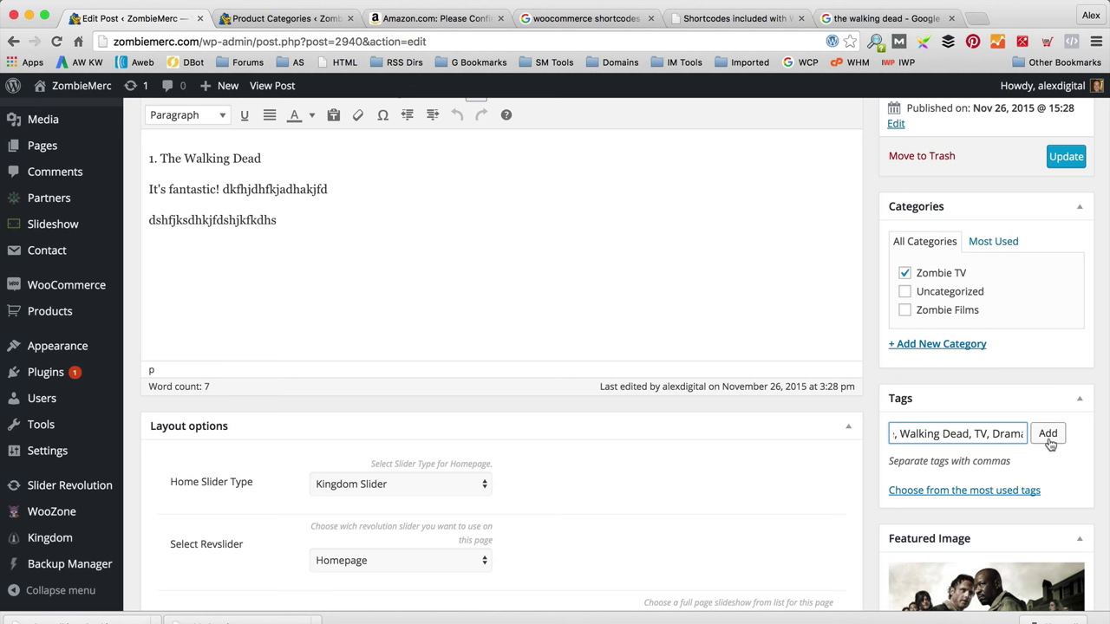
click(1047, 433)
scroll(1060, 224, up, 3)
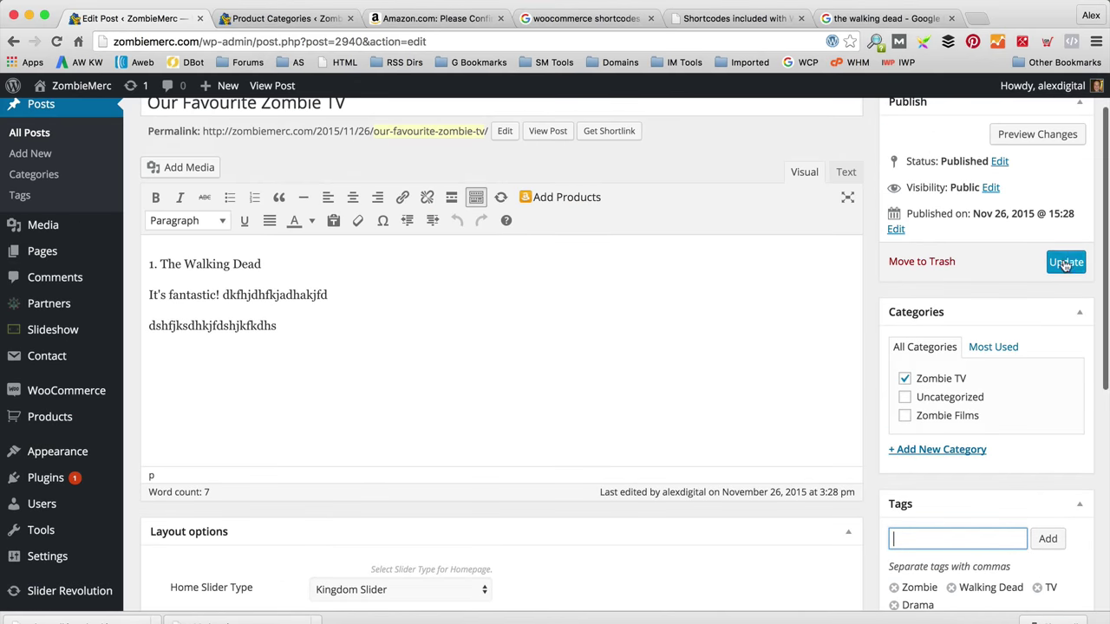
click(1066, 264)
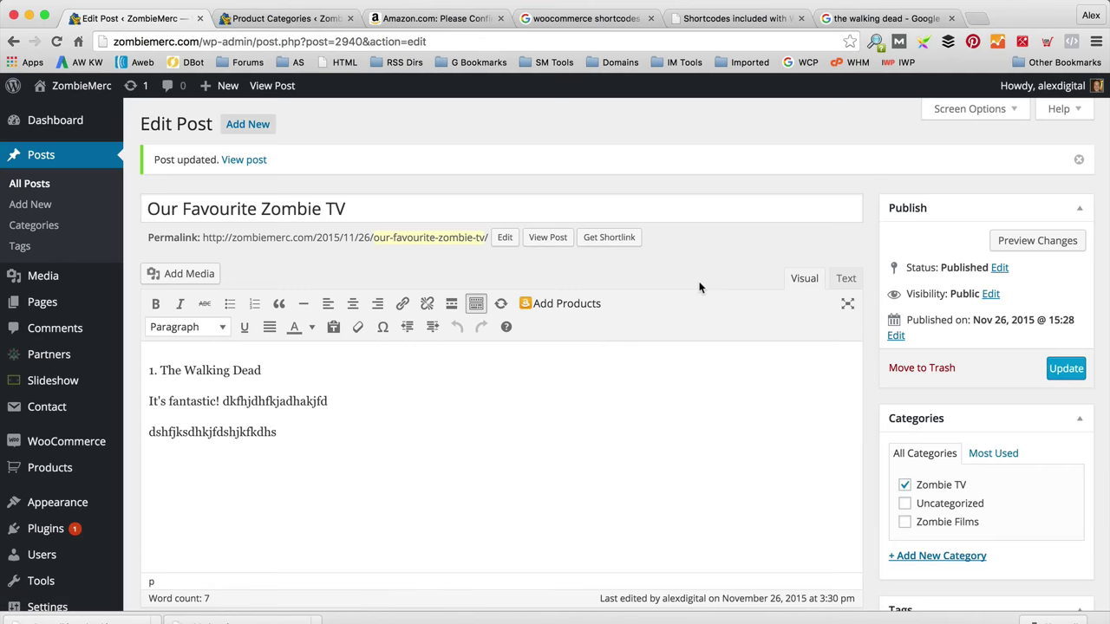
Step: View the updated post on the live site to check its tags
click(244, 163)
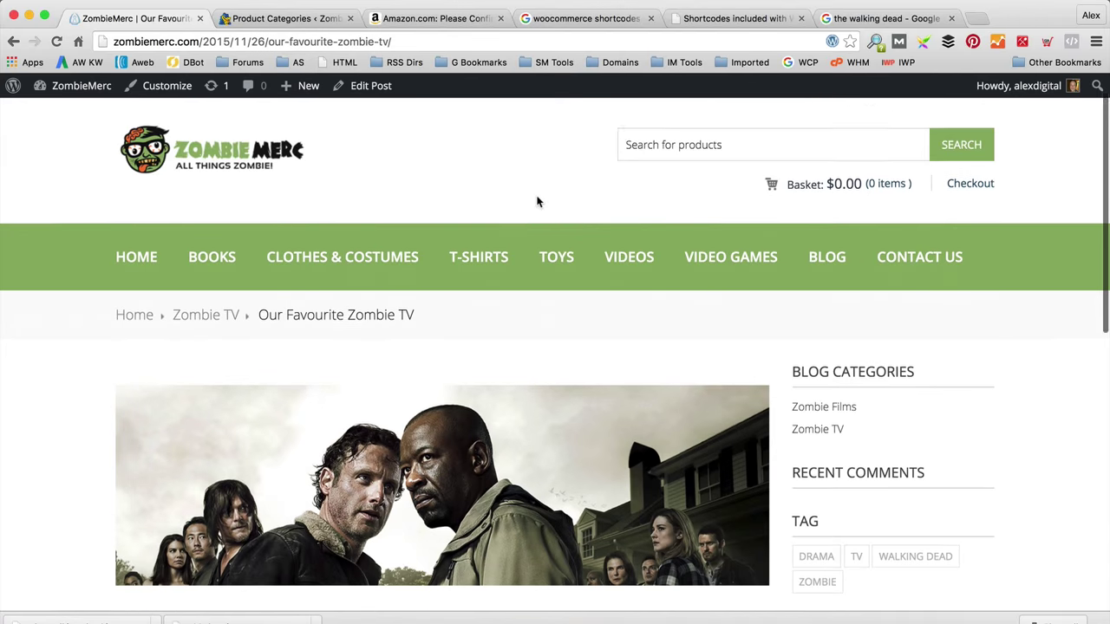
scroll(705, 404, down, 3)
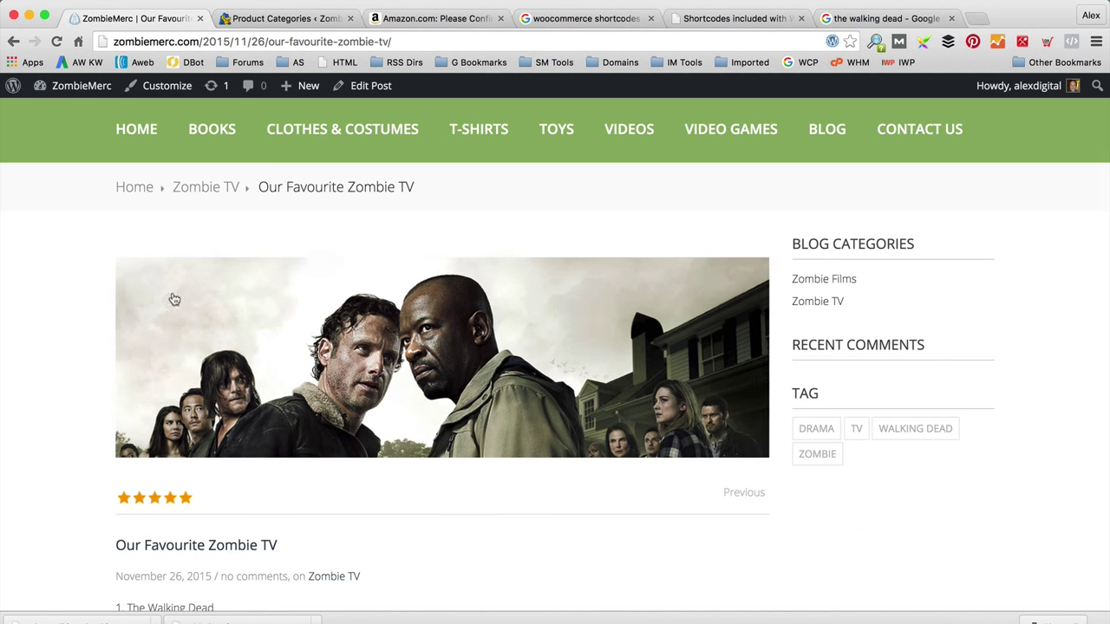
scroll(283, 307, down, 10)
scroll(284, 311, up, 9)
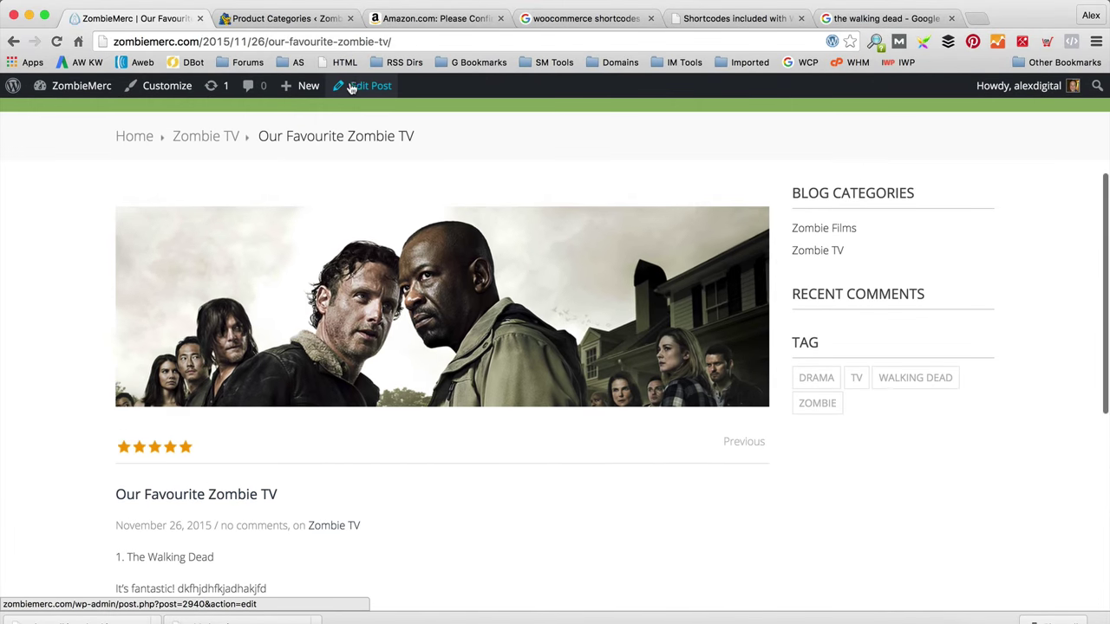
Step: Show the Discussion box via Screen Options, tick Allow comments, and update the post
click(359, 87)
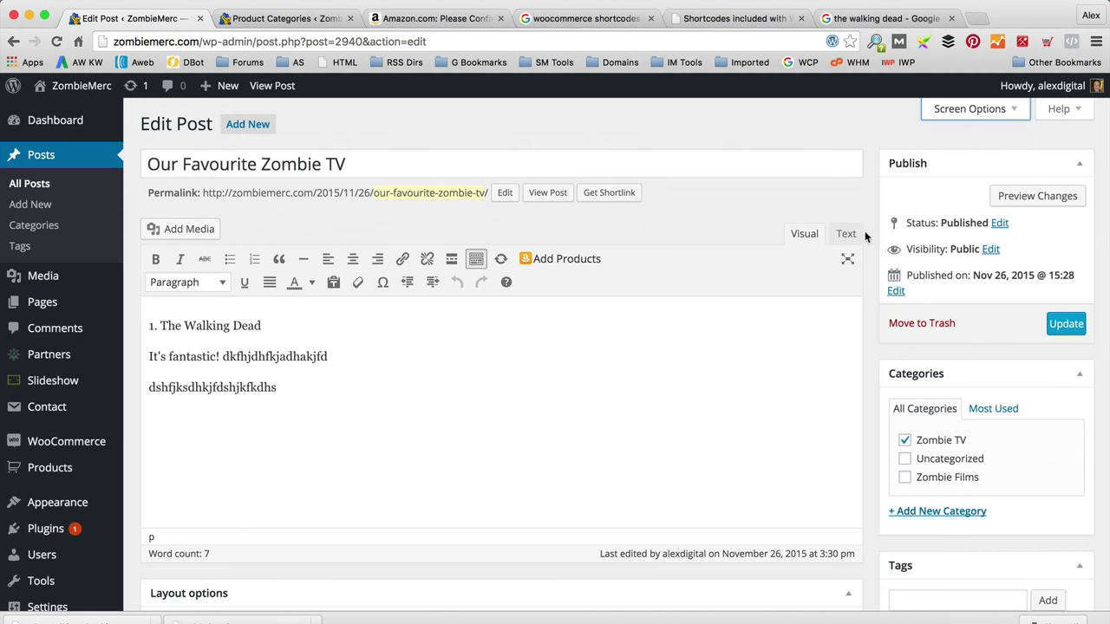
scroll(868, 208, down, 5)
scroll(867, 208, up, 5)
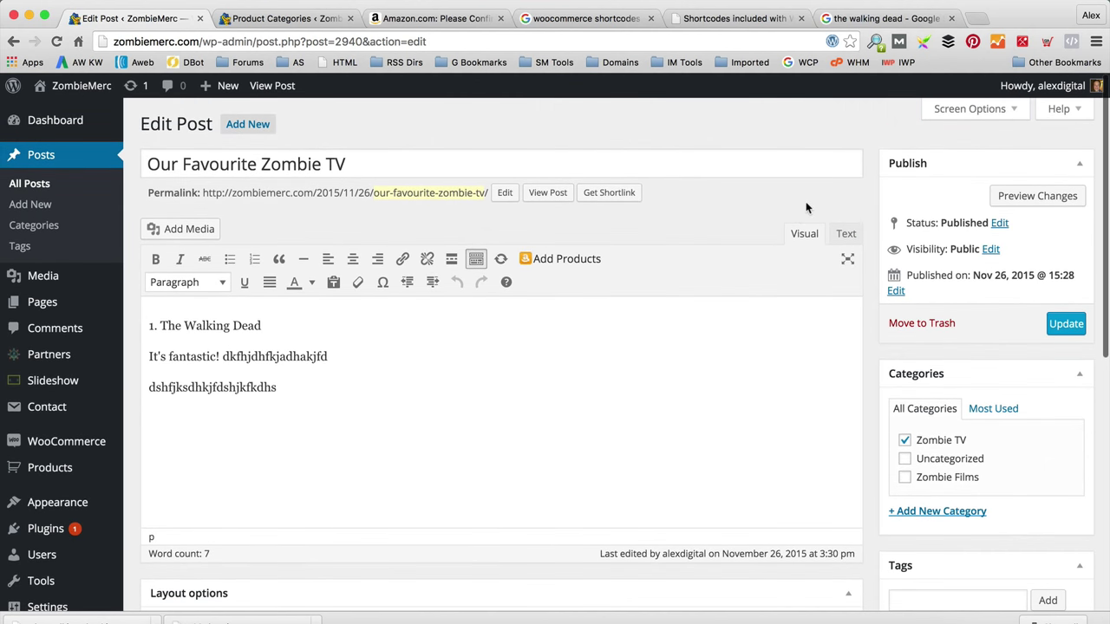
click(968, 109)
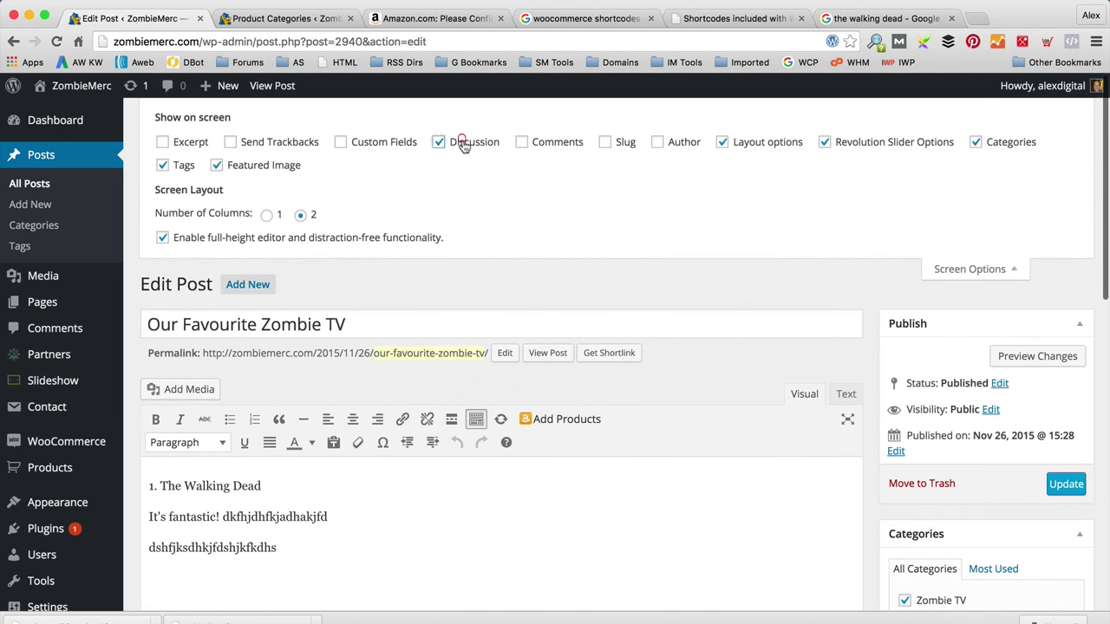
scroll(533, 267, down, 10)
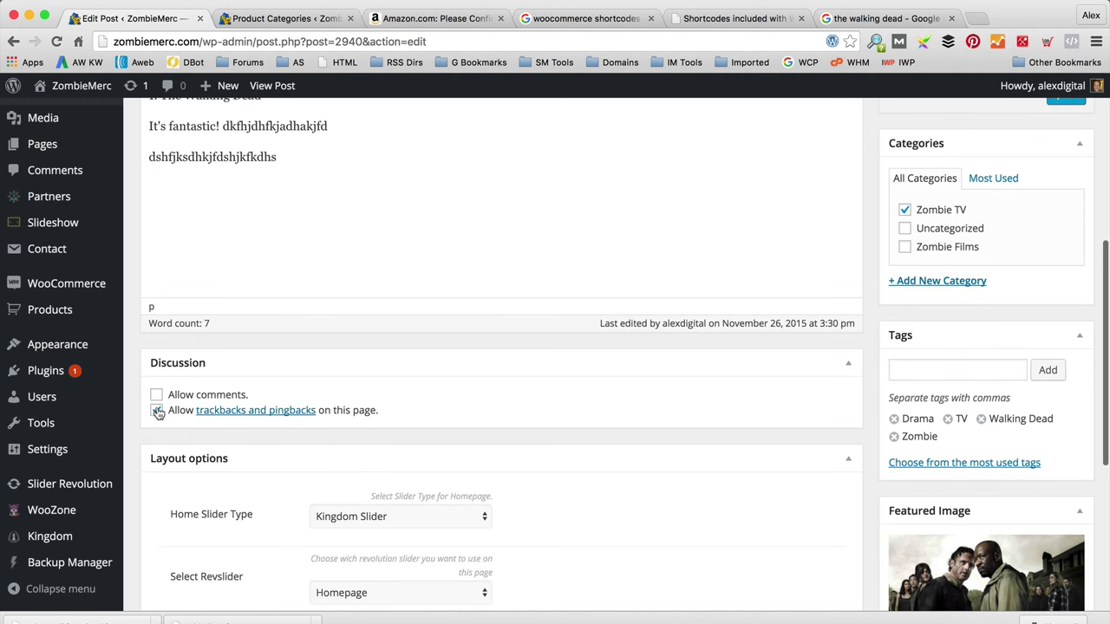
click(156, 396)
scroll(607, 434, up, 10)
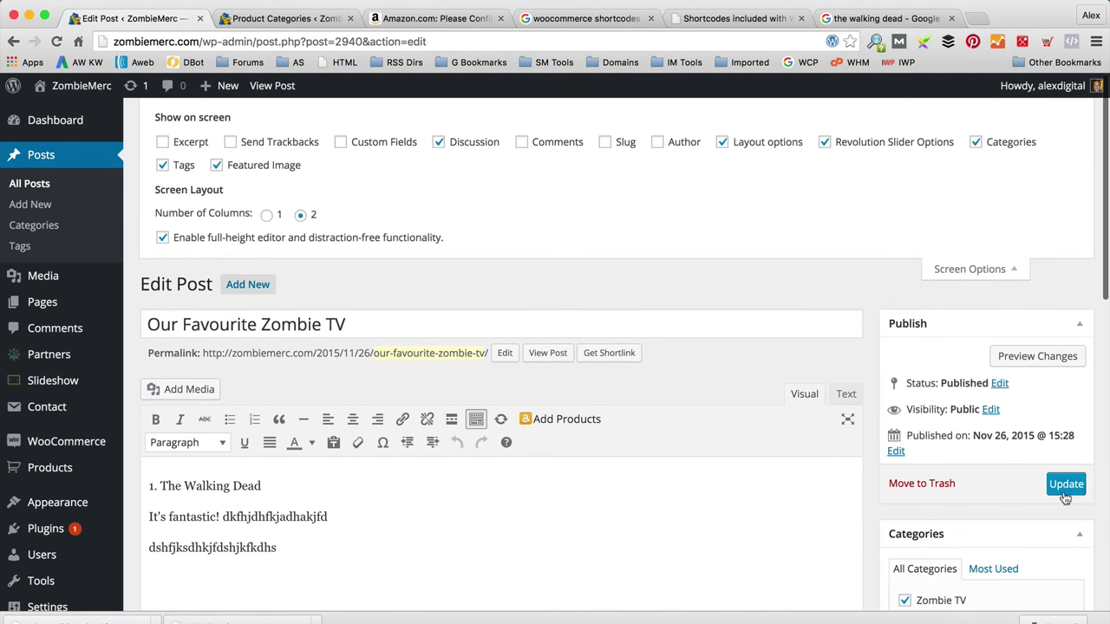
click(1065, 484)
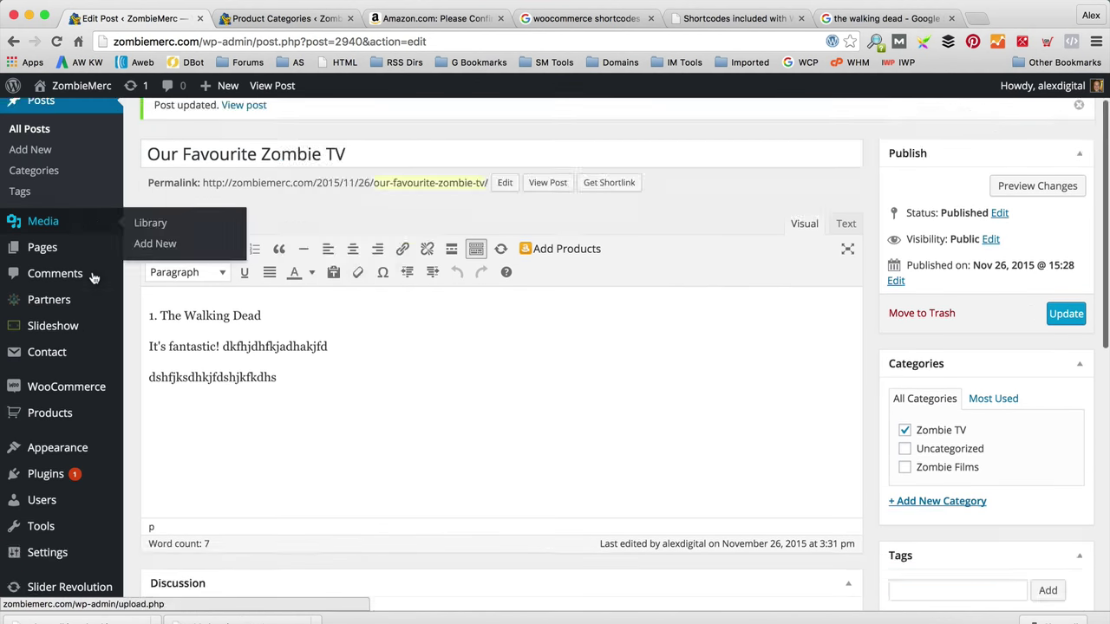
scroll(91, 278, down, 5)
Step: Allow comments on new articles in Settings > Discussion, save, and visit the live site
mouse_move(75, 453)
click(173, 505)
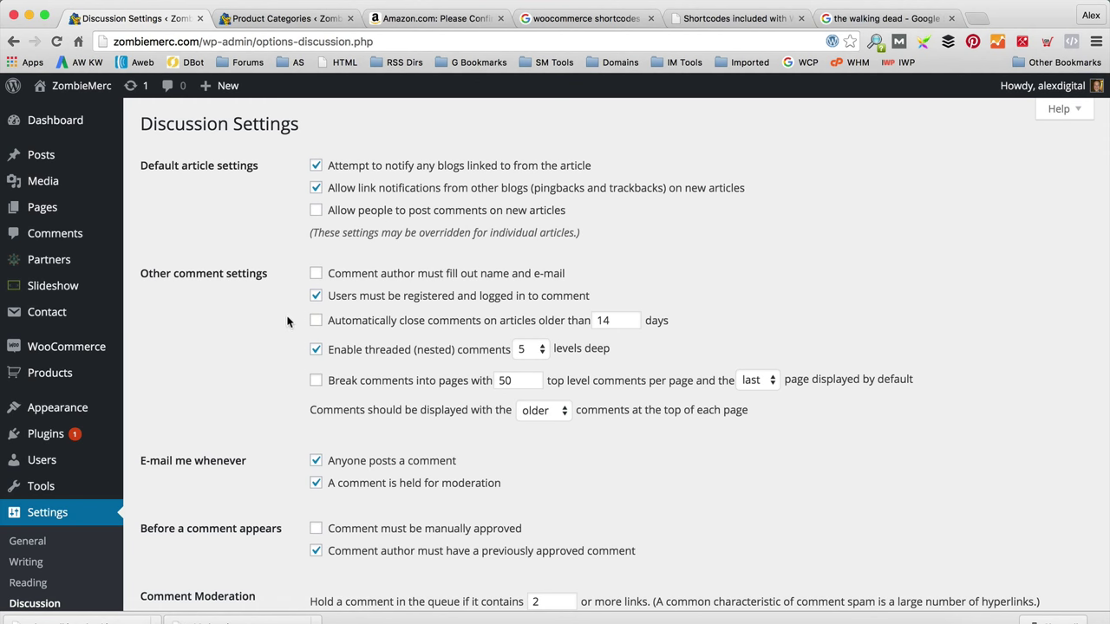
click(335, 214)
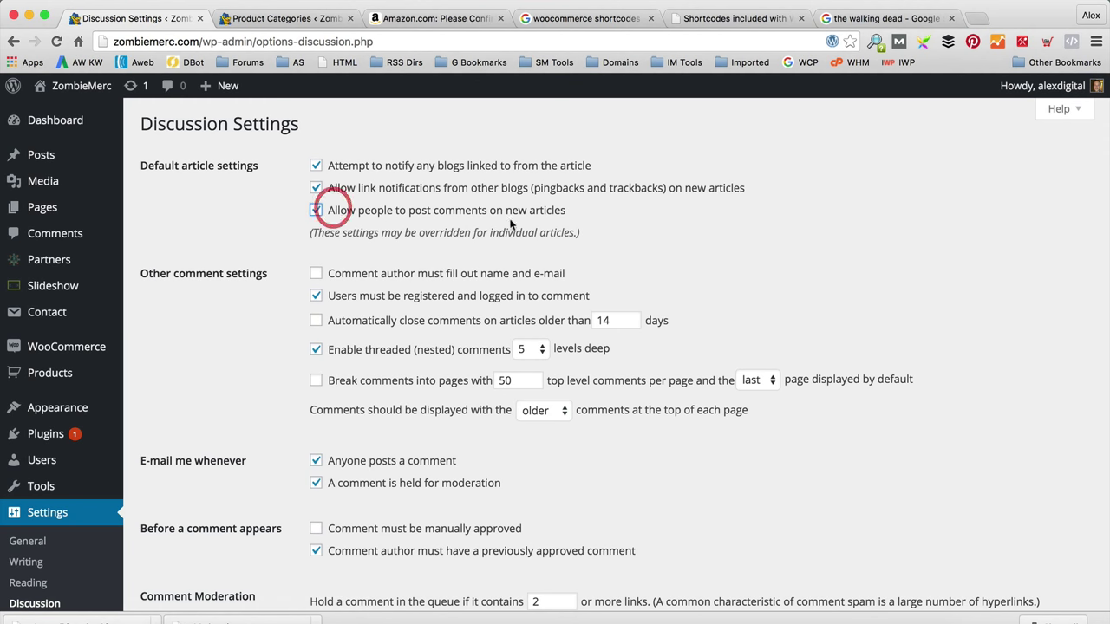
scroll(532, 219, down, 10)
scroll(524, 254, down, 5)
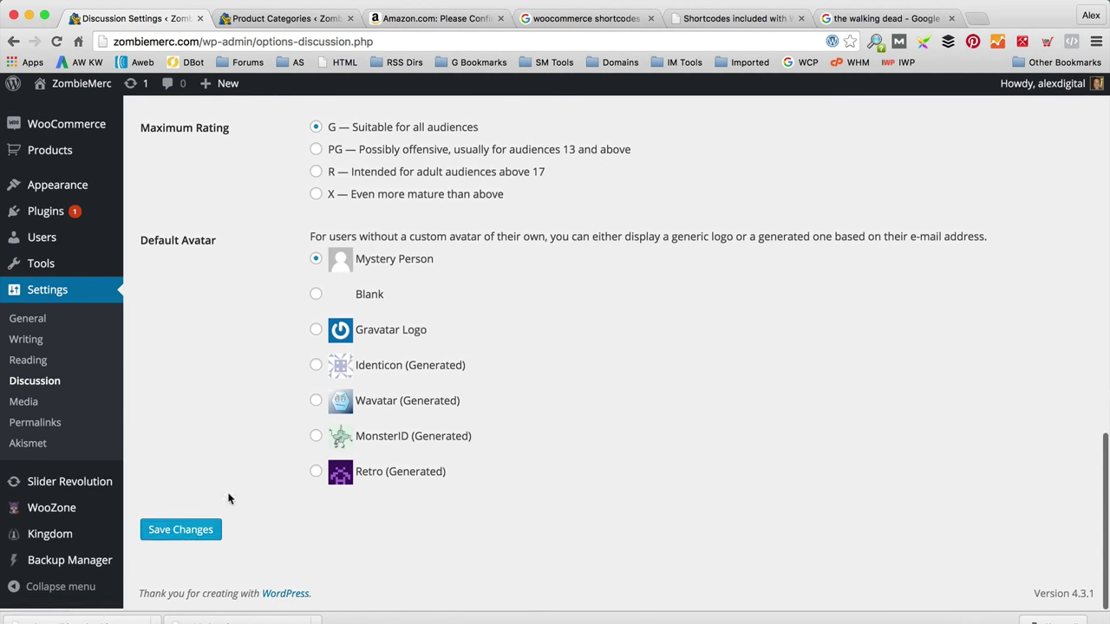
click(185, 533)
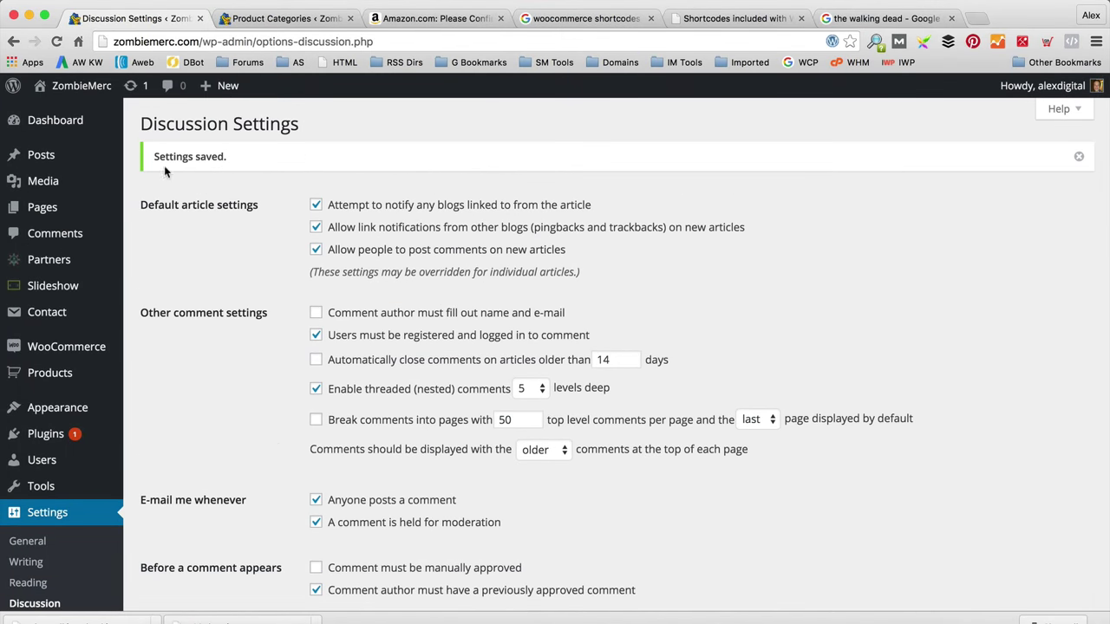
mouse_move(78, 85)
click(62, 128)
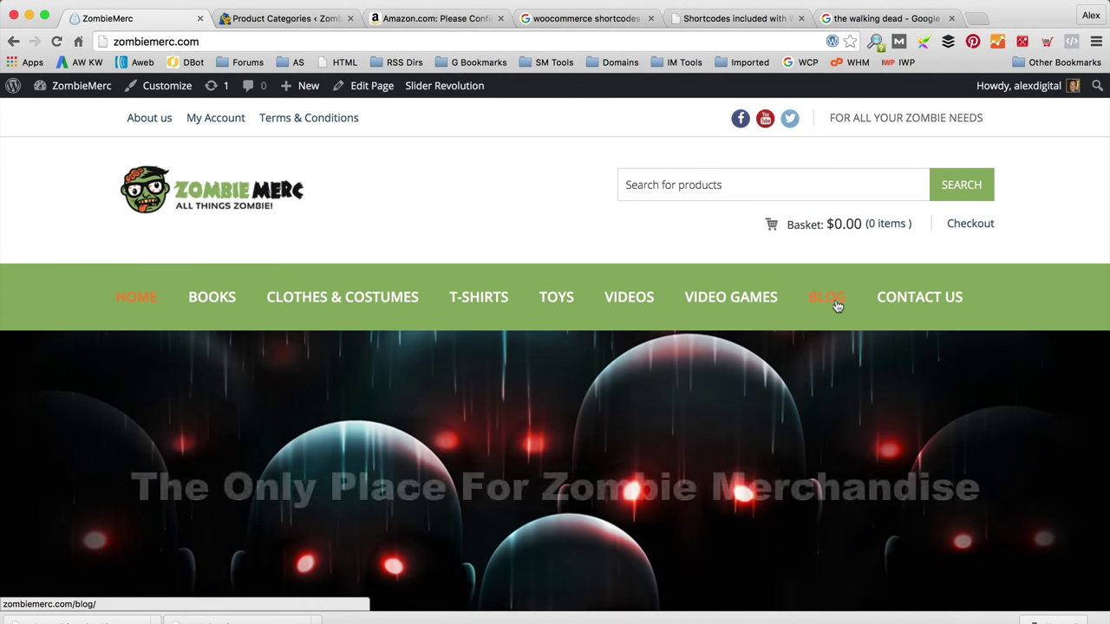
Step: Post the comment 'Great! I love the walking dead!' on the Our Favourite Zombie TV post
click(829, 302)
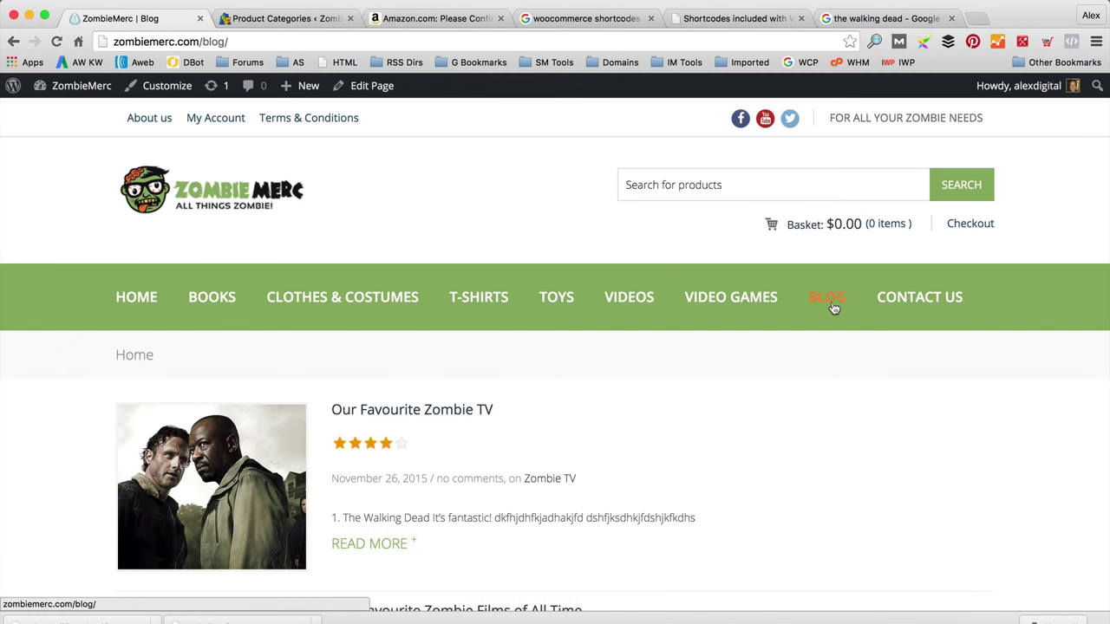
scroll(488, 235, down, 3)
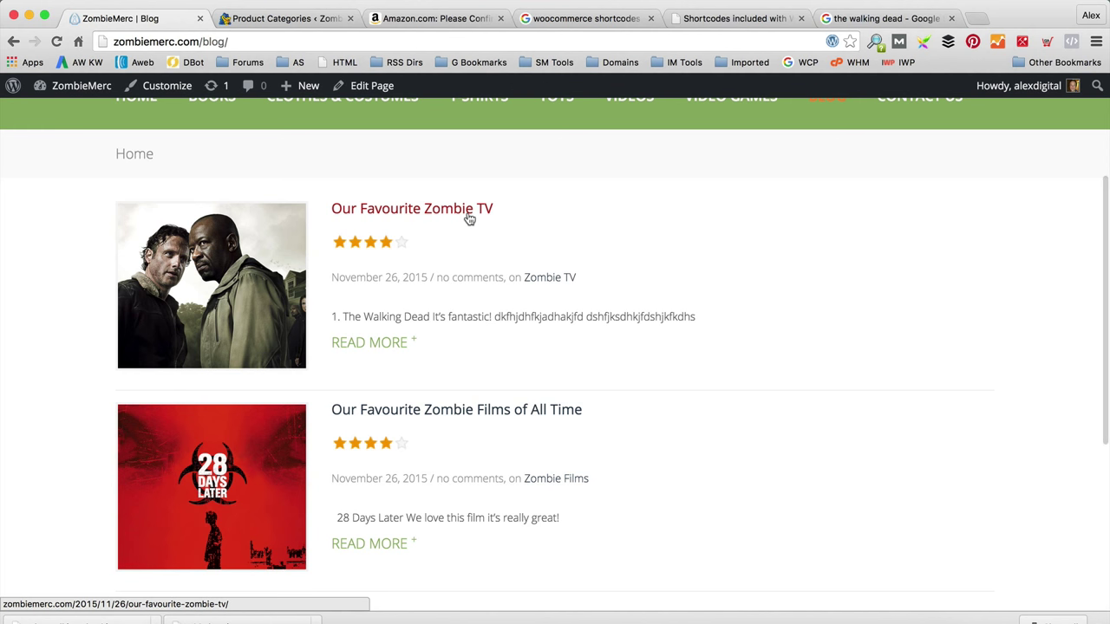
click(470, 217)
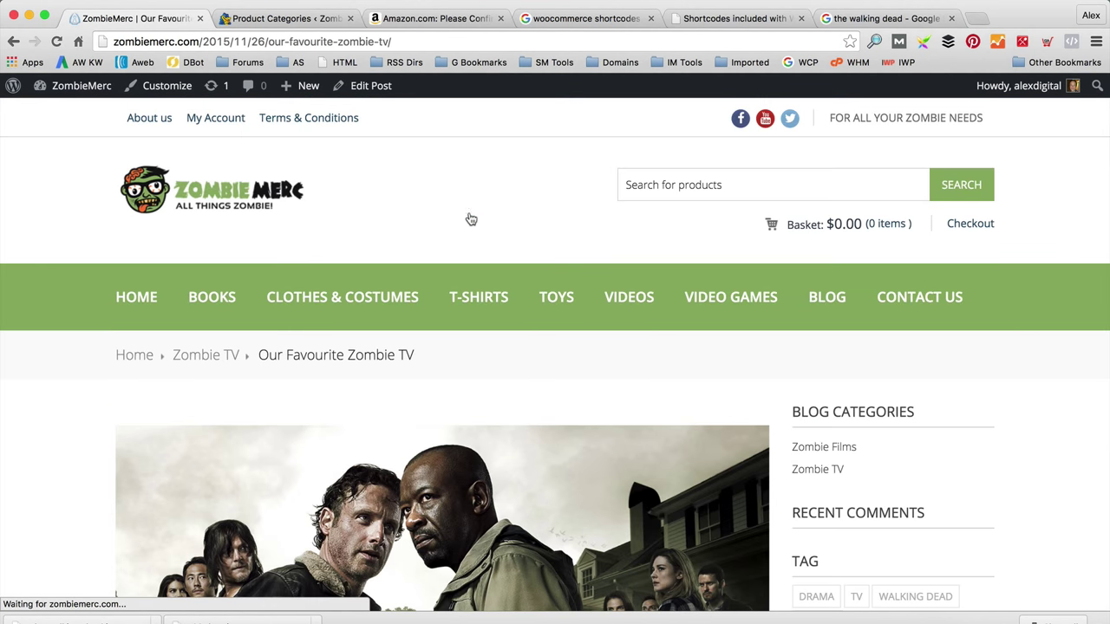
scroll(470, 217, down, 10)
click(260, 389)
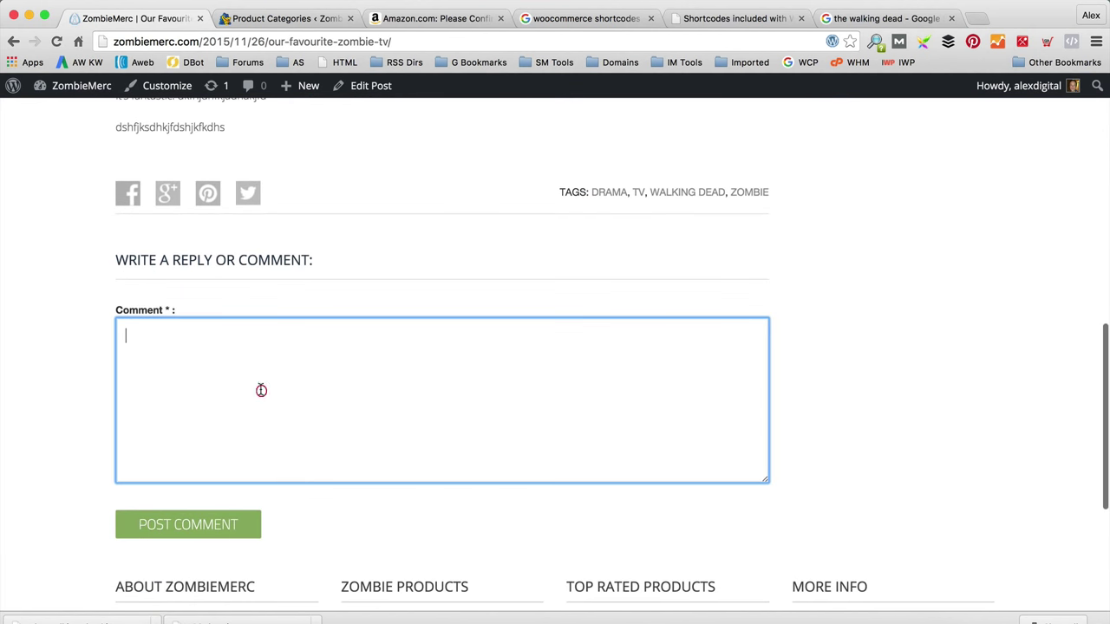
text(GREAT! I LOVE THE WALKING DEAD!)
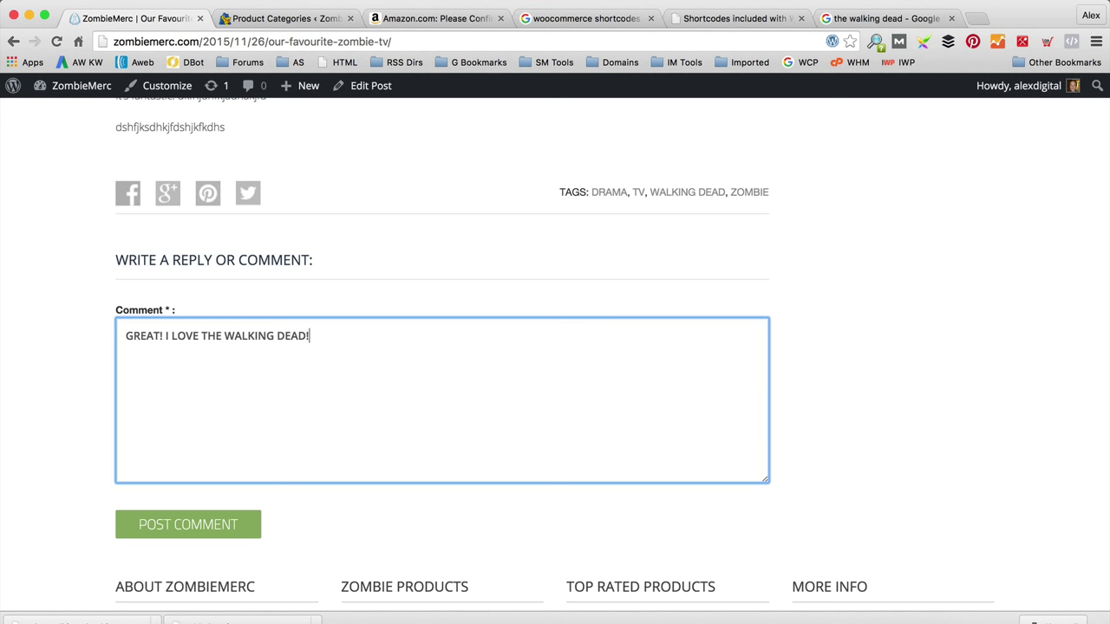
click(210, 531)
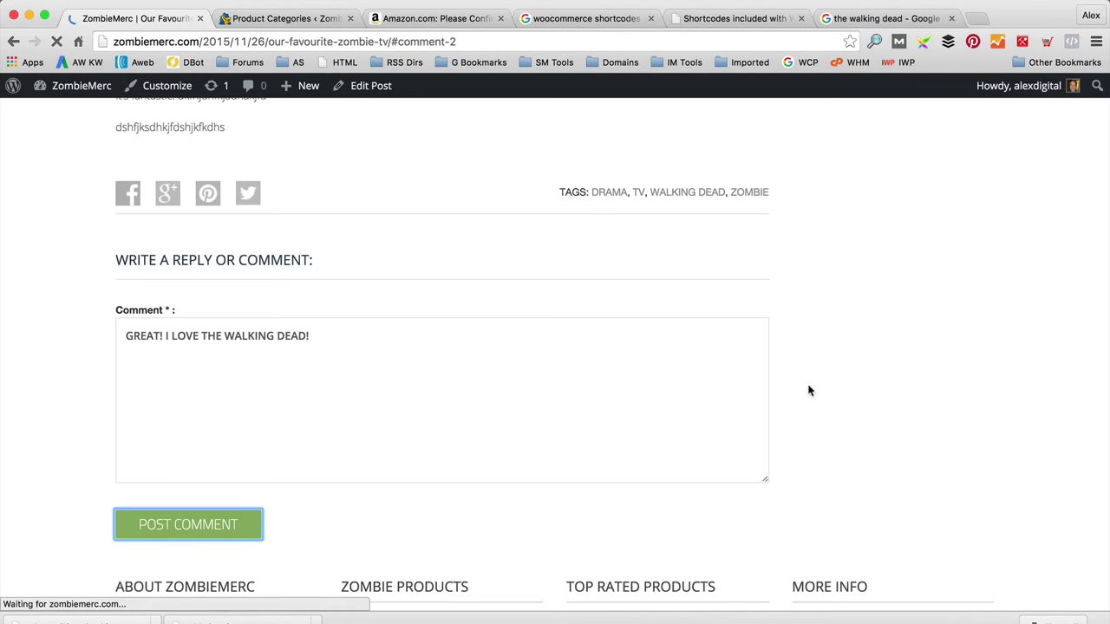
scroll(802, 387, down, 5)
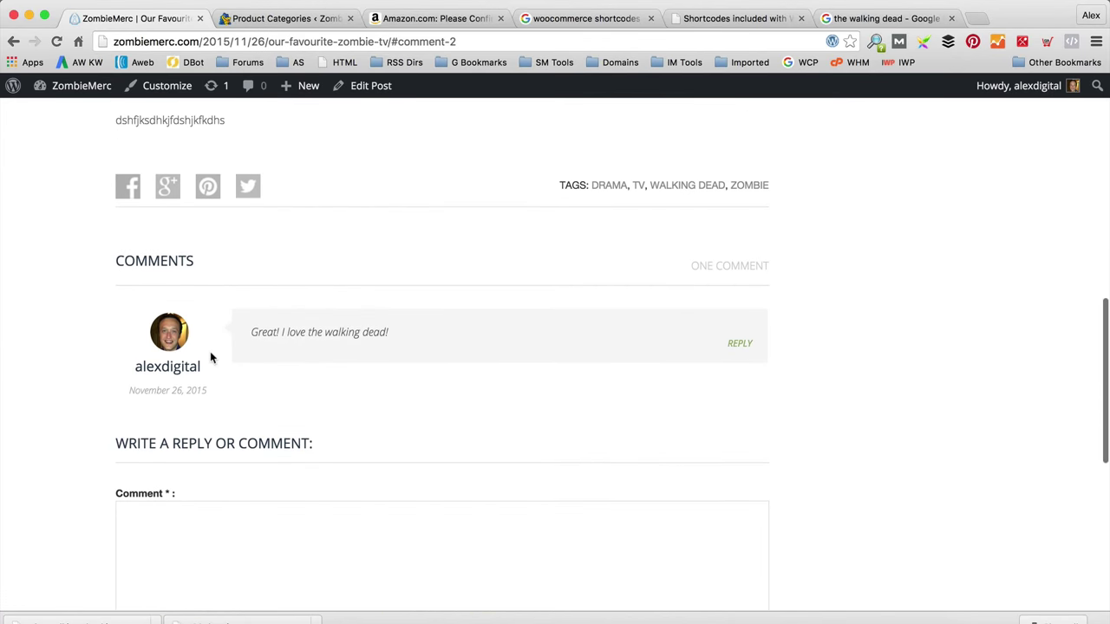
scroll(352, 365, up, 3)
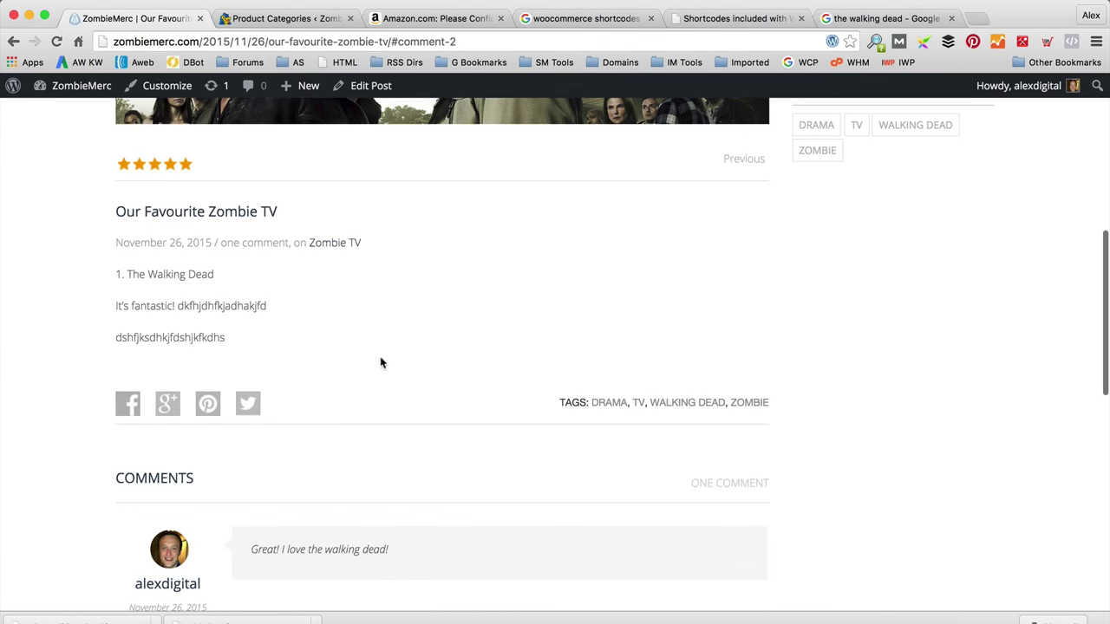
scroll(467, 387, up, 1)
scroll(467, 387, up, 5)
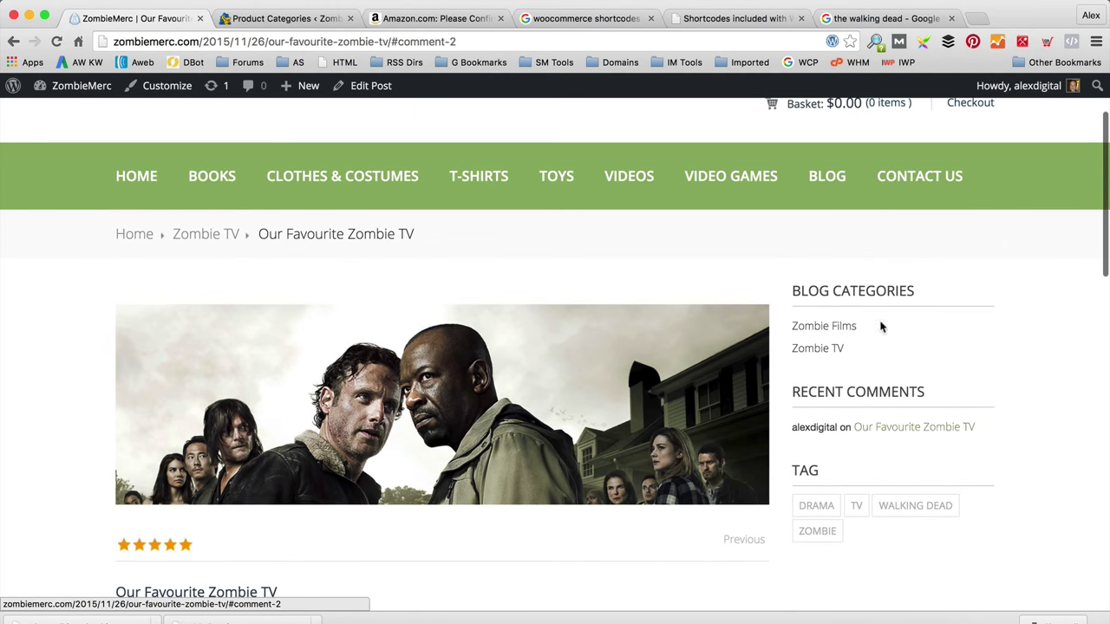
scroll(321, 317, up, 2)
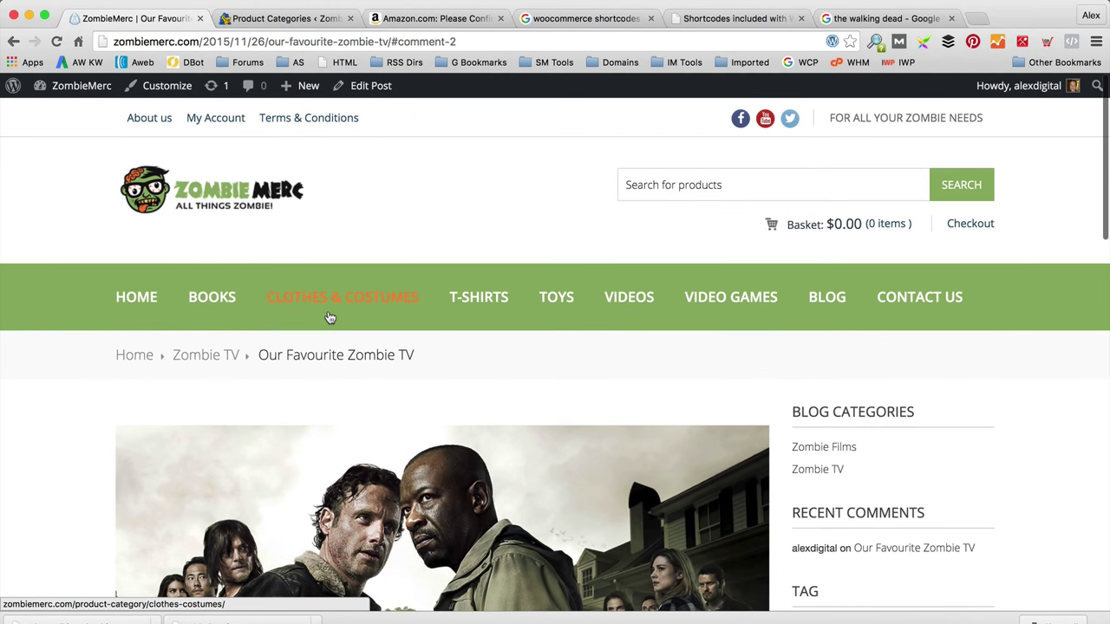
Step: Return to the homepage, scroll to the footer and open the Homepage in the page editor
click(137, 298)
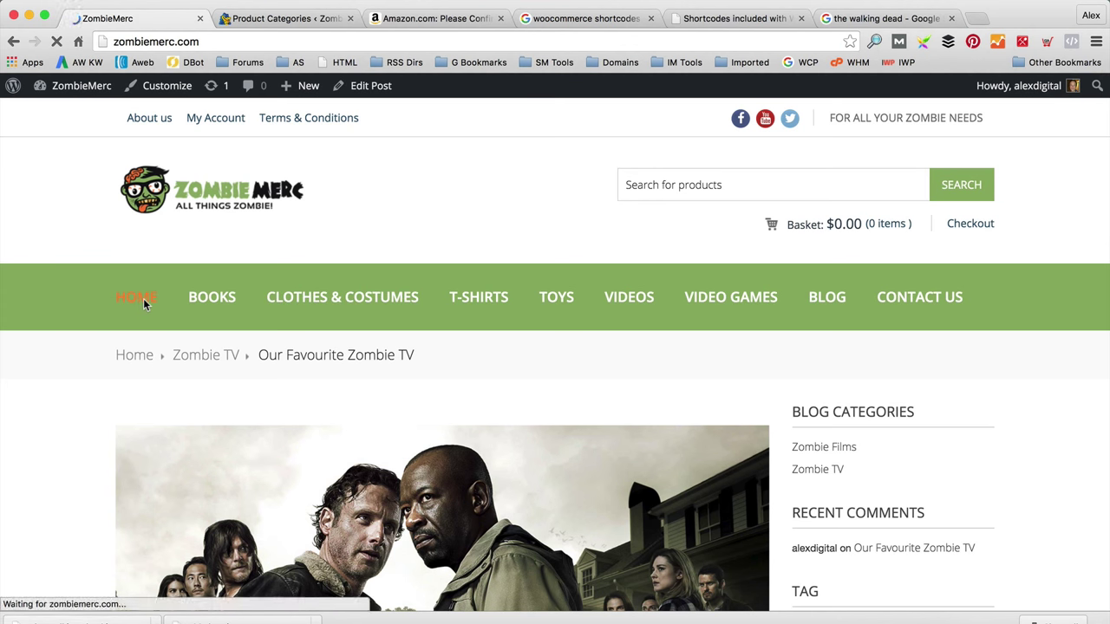
scroll(382, 291, down, 2)
scroll(382, 290, down, 20)
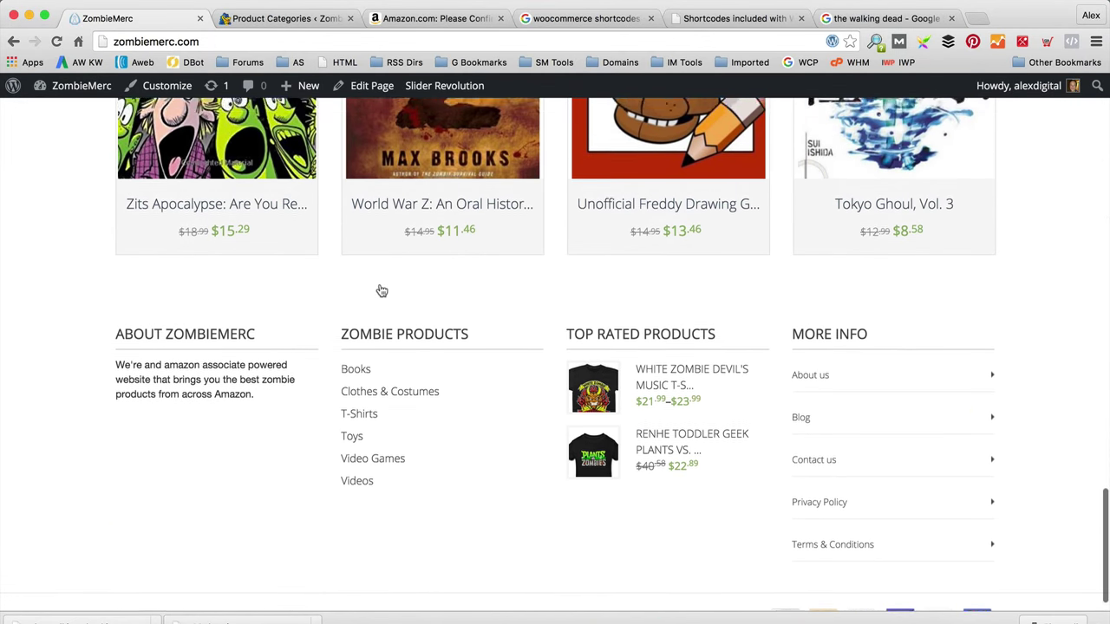
scroll(382, 291, down, 1)
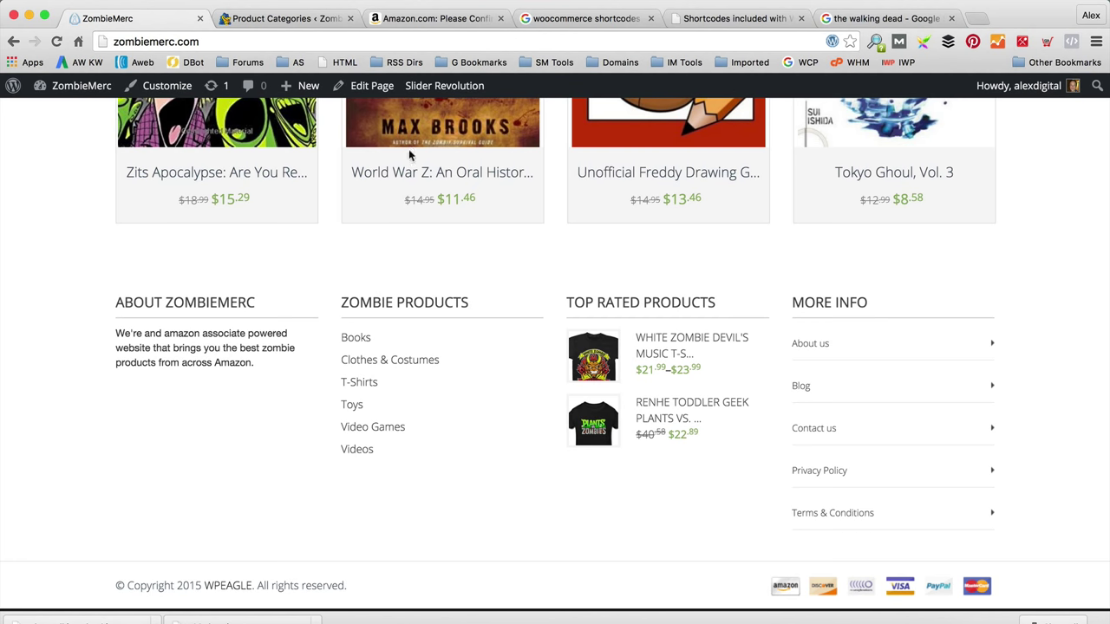
click(373, 85)
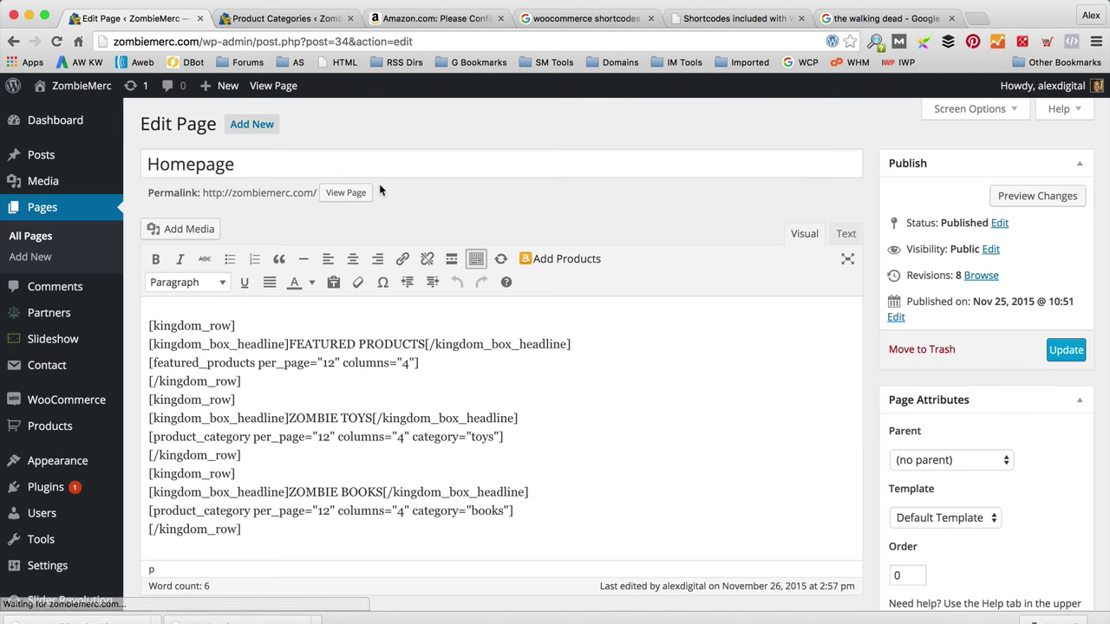
scroll(367, 357, down, 3)
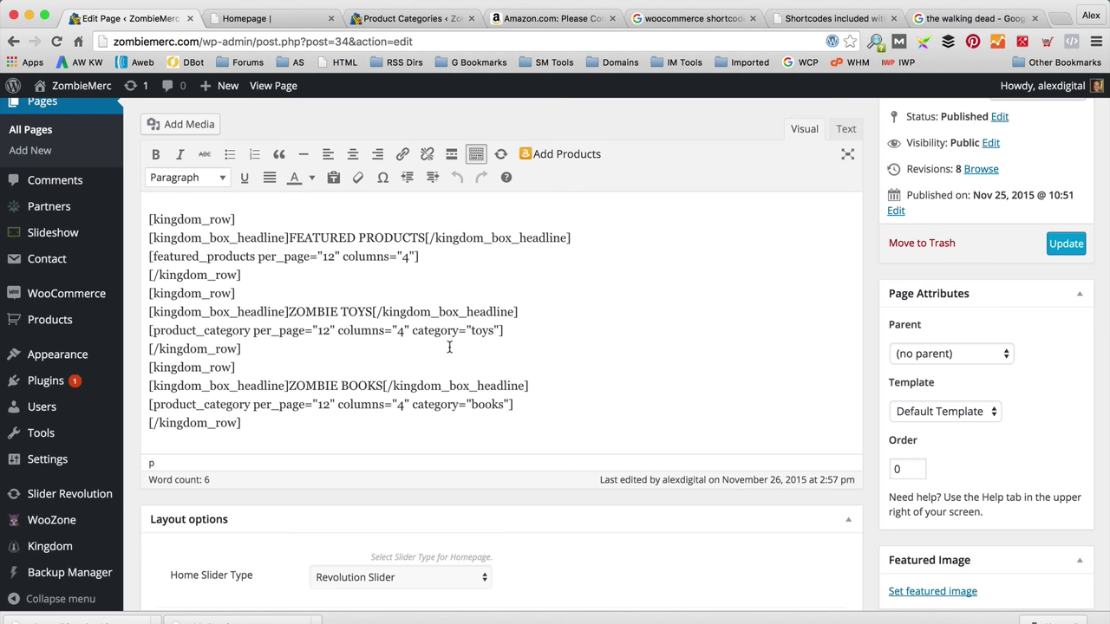
Step: Copy the kingdom_blog_slideshow shortcode block from the docs, paste it below the last row, and update
click(270, 18)
scroll(456, 286, down, 3)
scroll(459, 312, down, 7)
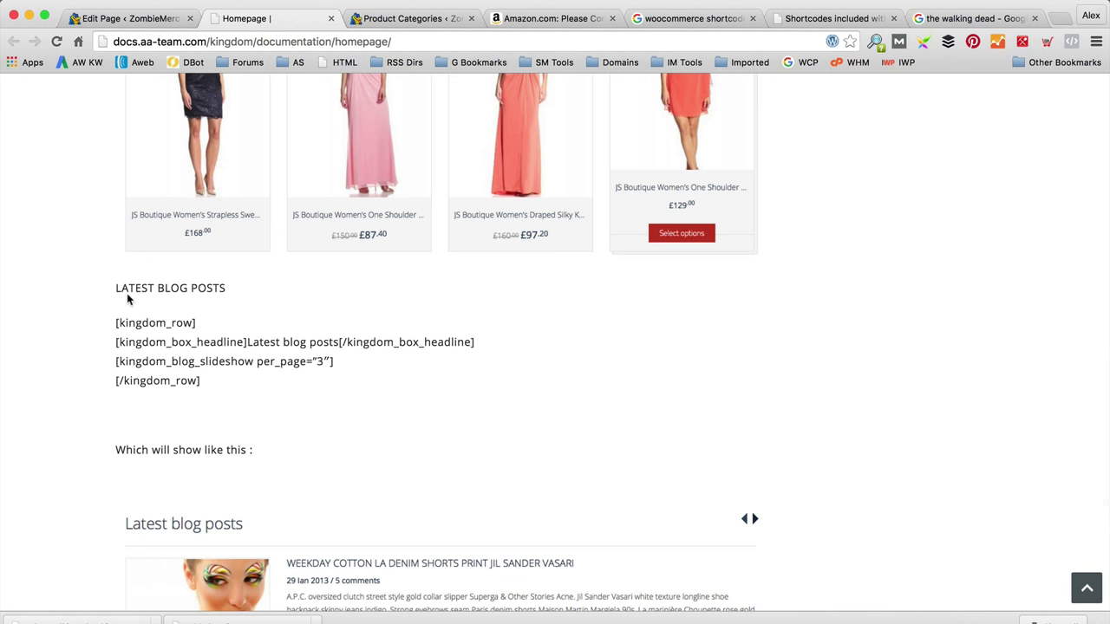
drag(115, 323, 225, 384)
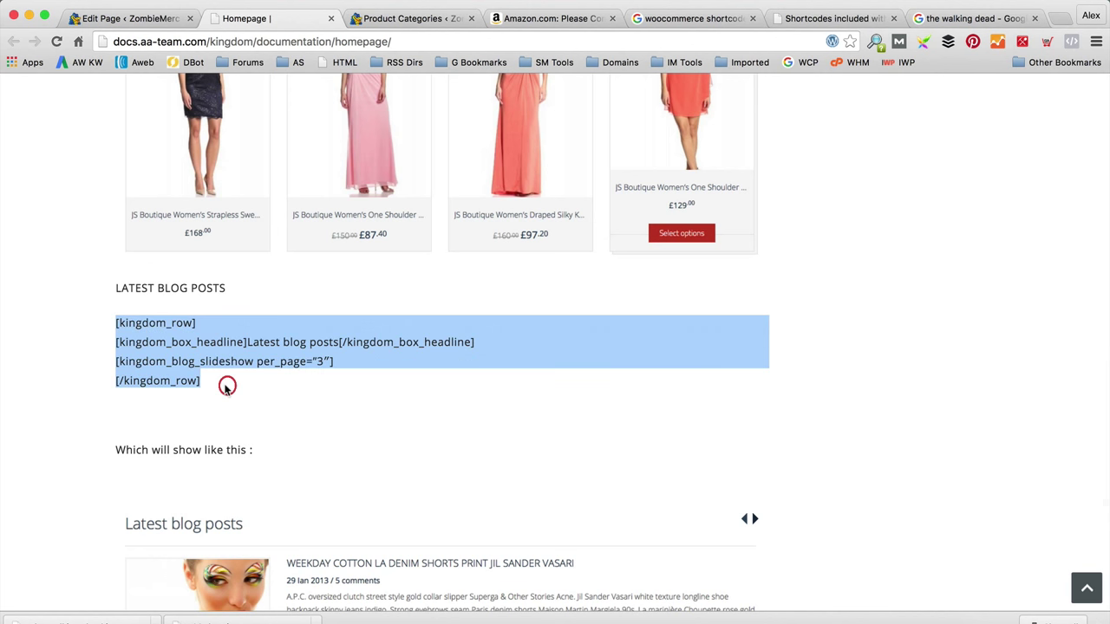
click(137, 19)
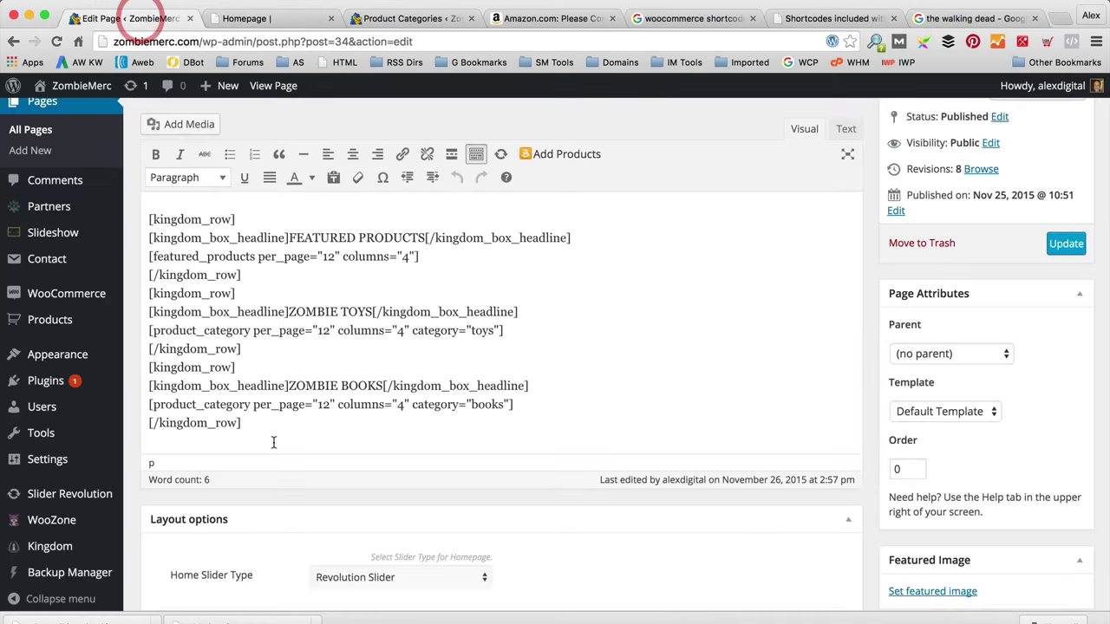
click(217, 438)
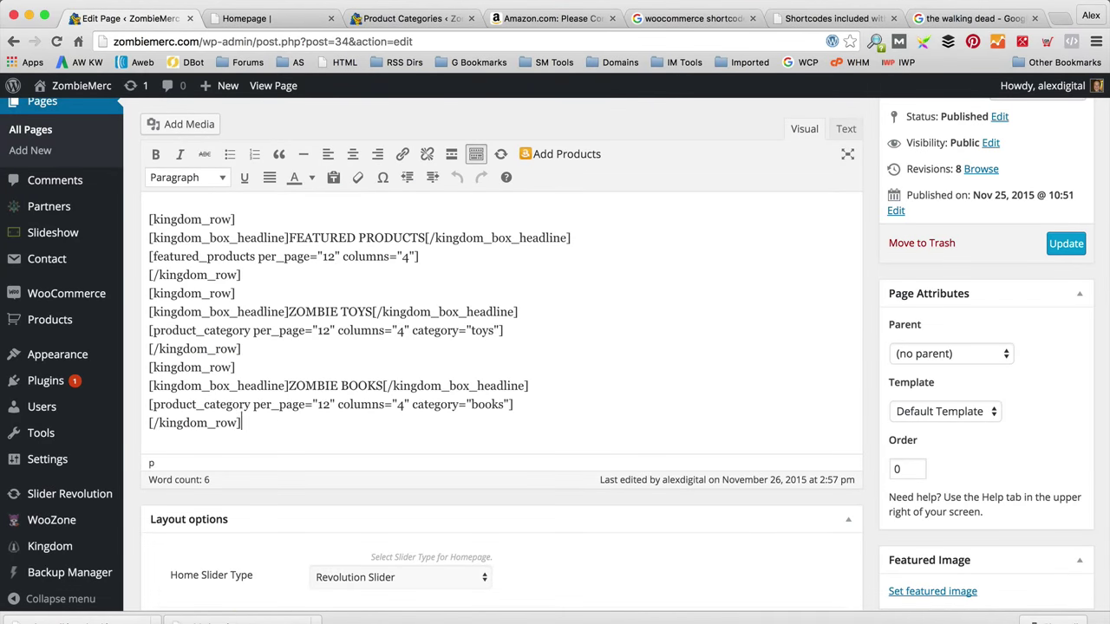
text([kingdom_row] [kingdom_box_headline]Latest blog posts[/kingdom_box_headline] [kingdom_blog_slideshow per_page="3″] [/kingdom_row])
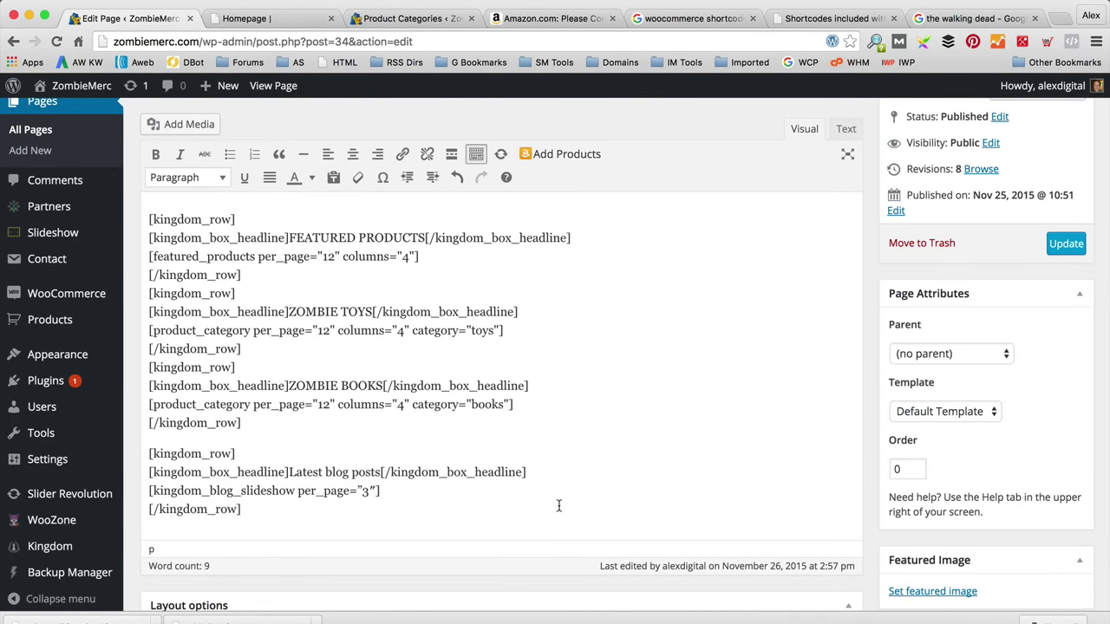
click(1066, 245)
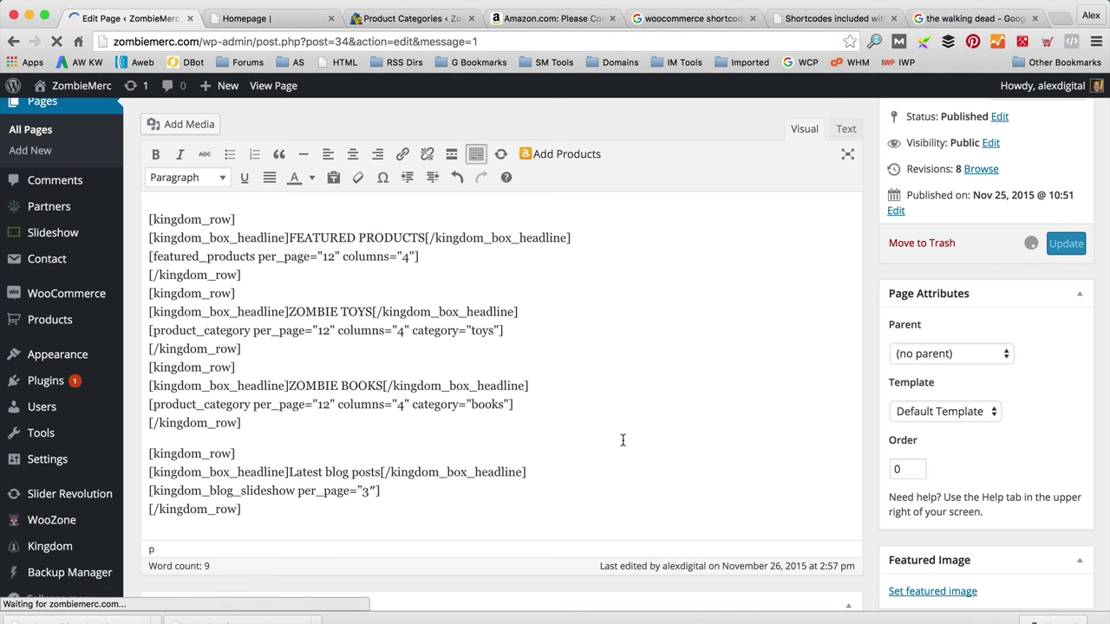
Step: Rename the 'Latest blog posts' headline to 'LATEST ZOMBIE BLOG POSTS' and update the page
scroll(551, 410, down, 5)
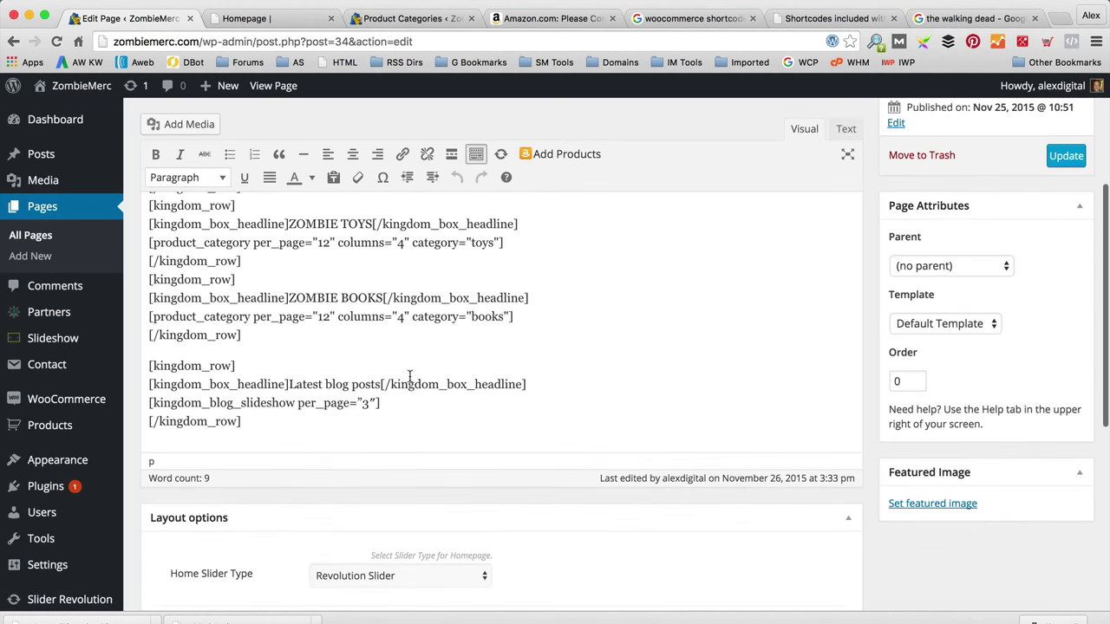
drag(381, 384, 293, 387)
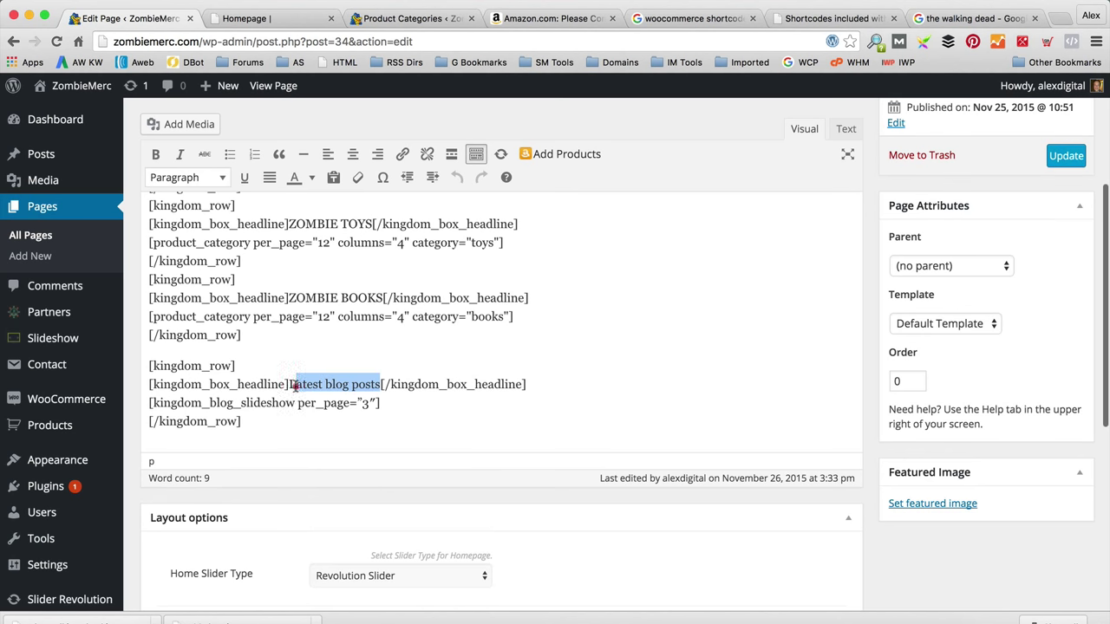
text(LATEST Z)
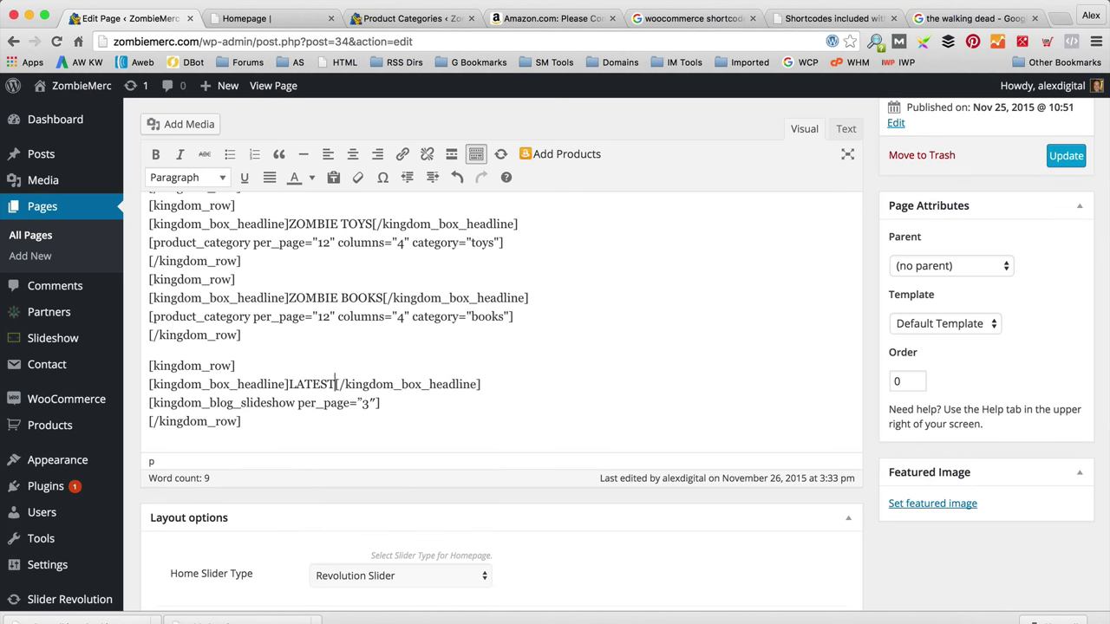
text(OMBIE BLOG P)
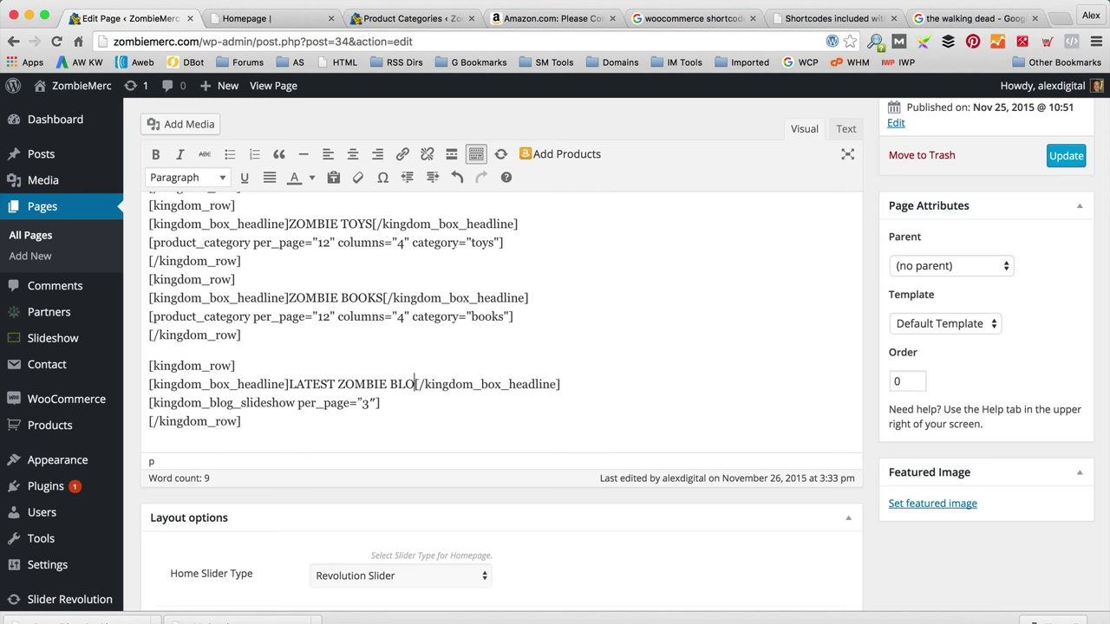
text(OSTS)
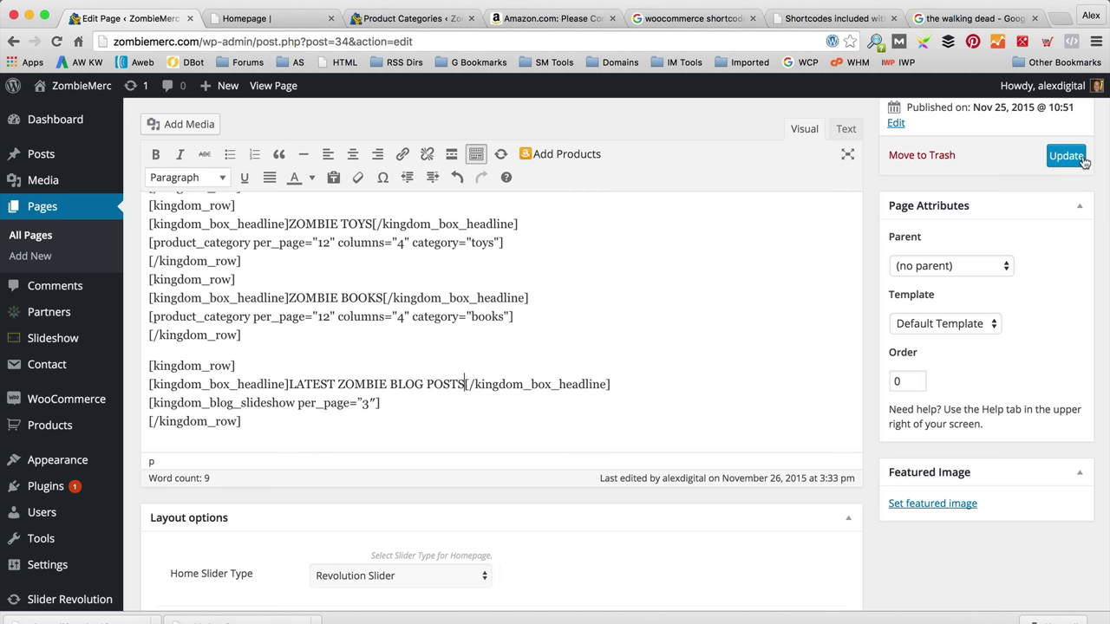
click(1066, 155)
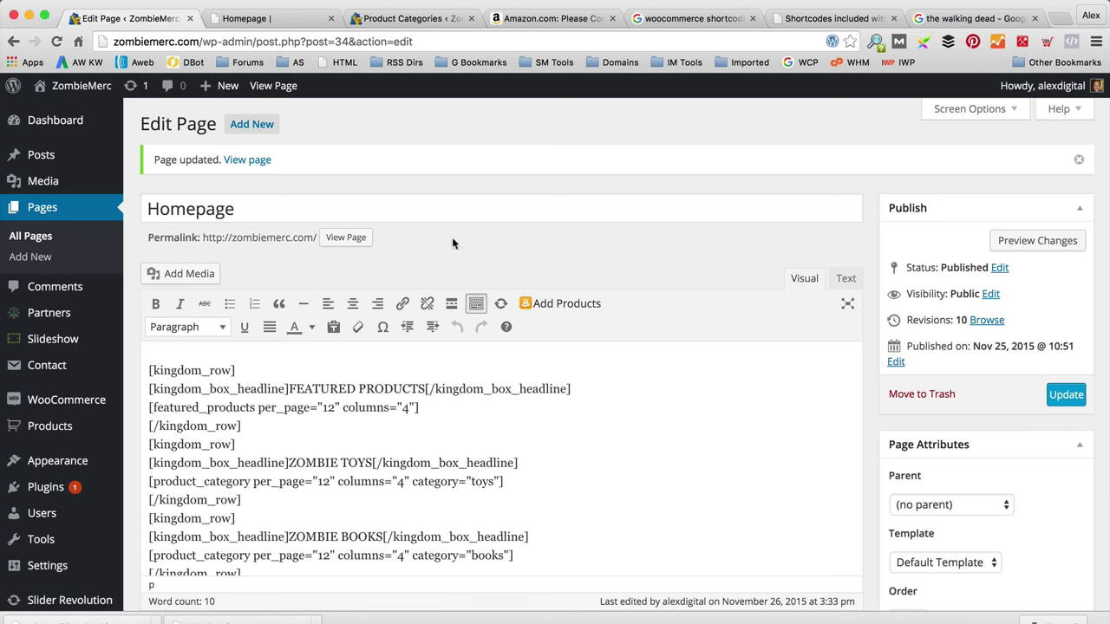
Step: View the live homepage and advance the Latest Zombie Blog Posts slideshow twice
click(355, 238)
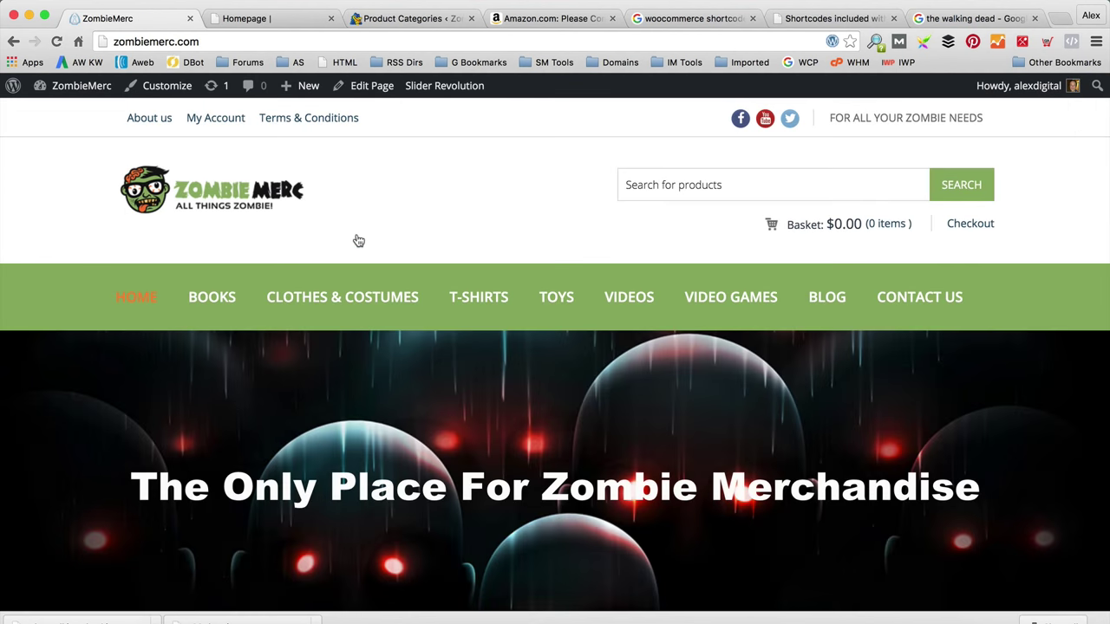
scroll(356, 240, down, 12)
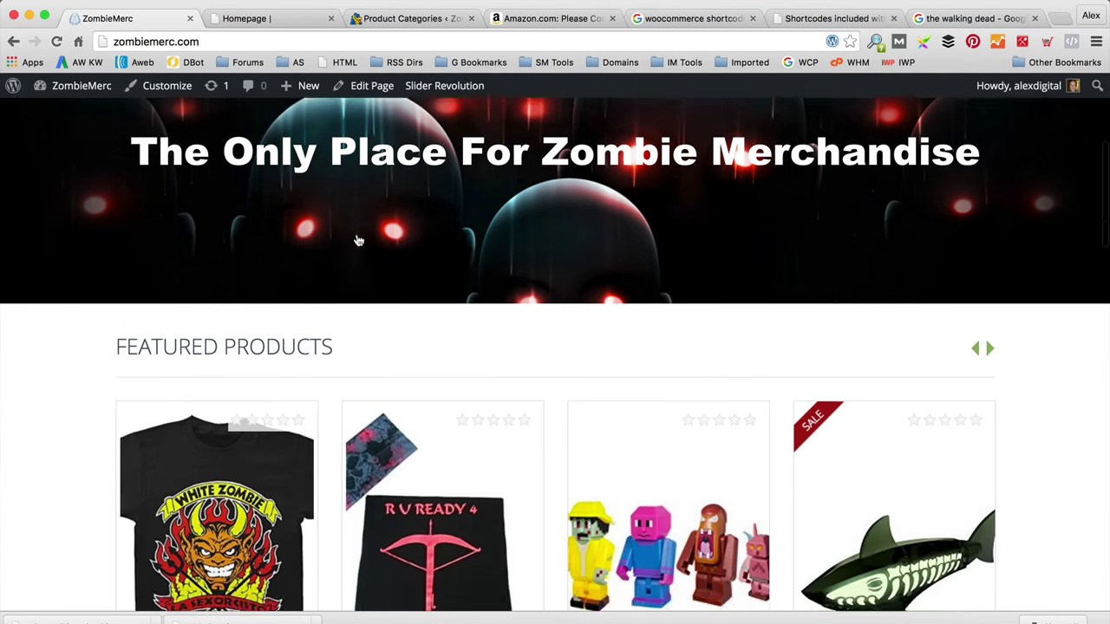
scroll(355, 240, down, 10)
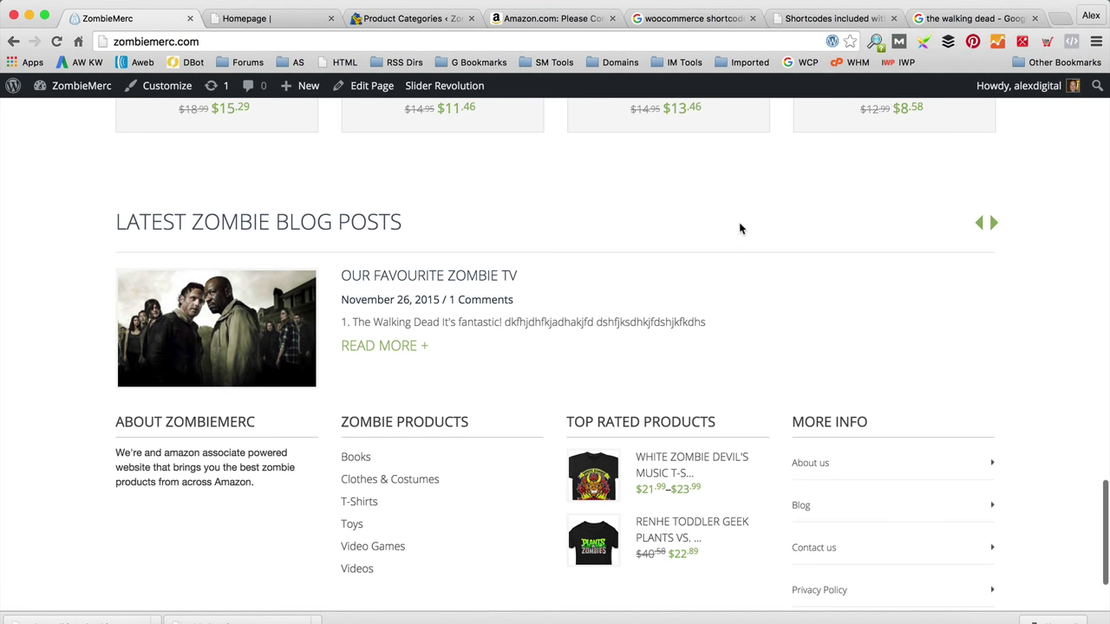
scroll(756, 236, down, 1)
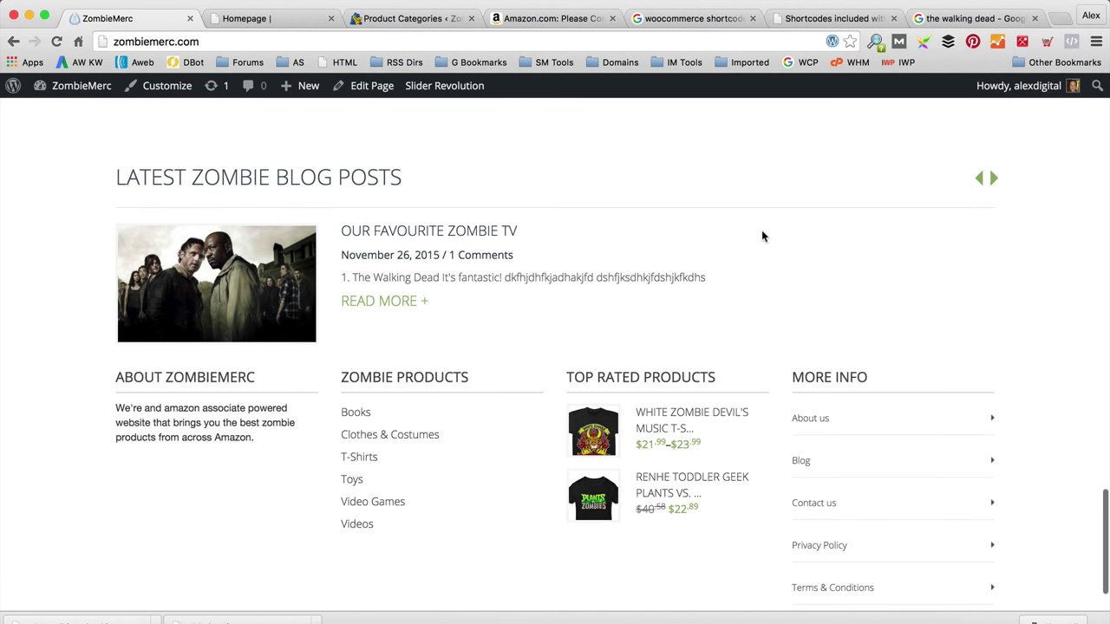
click(994, 179)
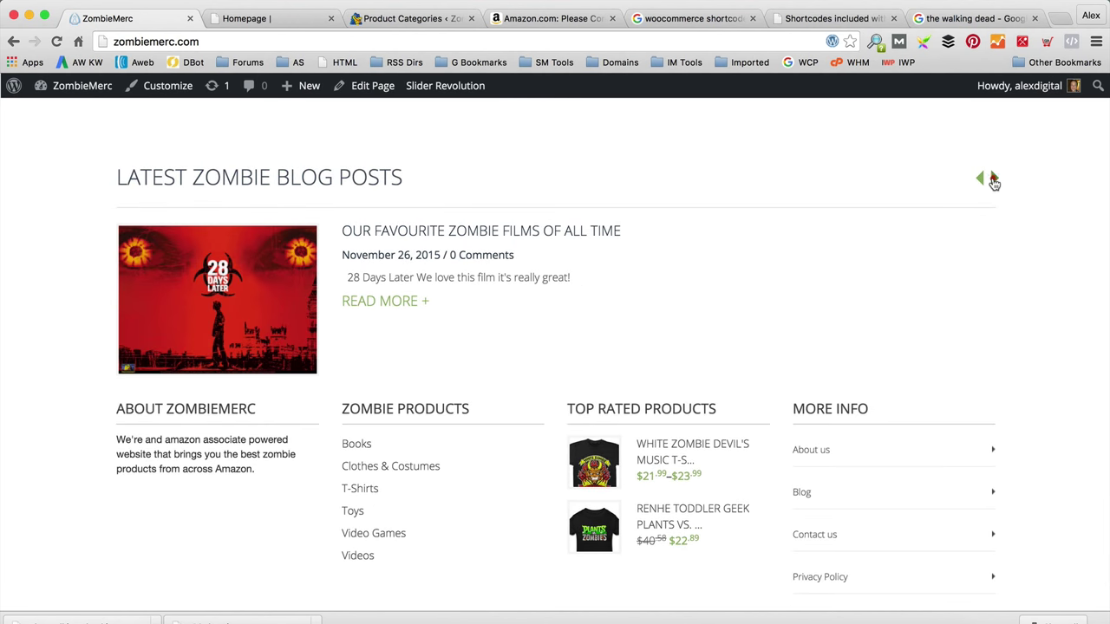
click(994, 179)
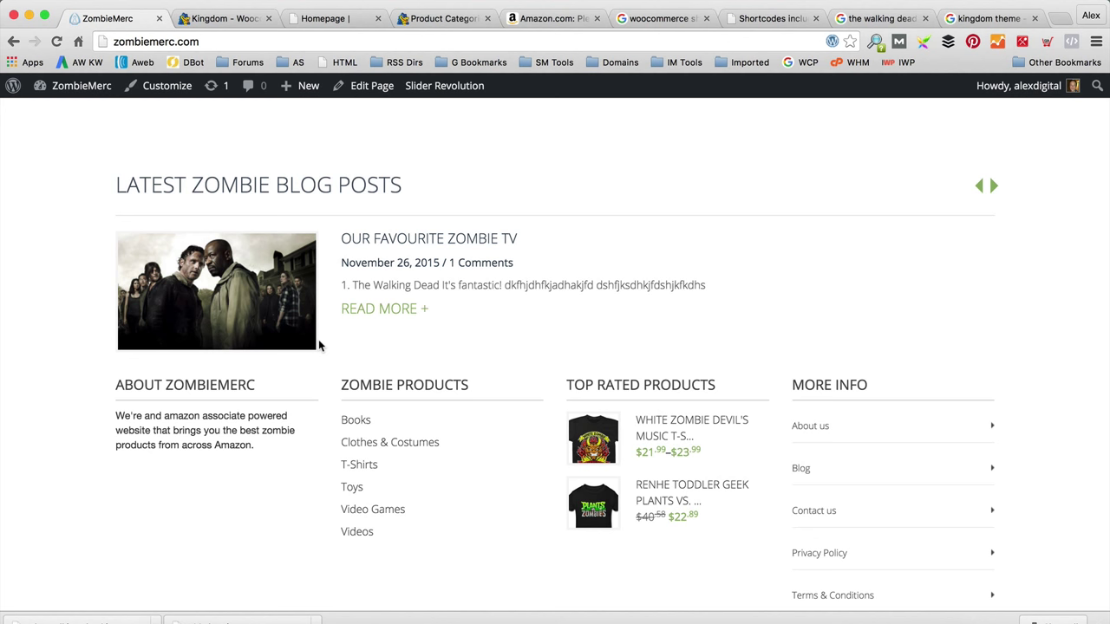
Step: Search the plugin directory for 'Yoast Se', then install and activate Yoast SEO 3.0.4
mouse_move(77, 87)
click(70, 115)
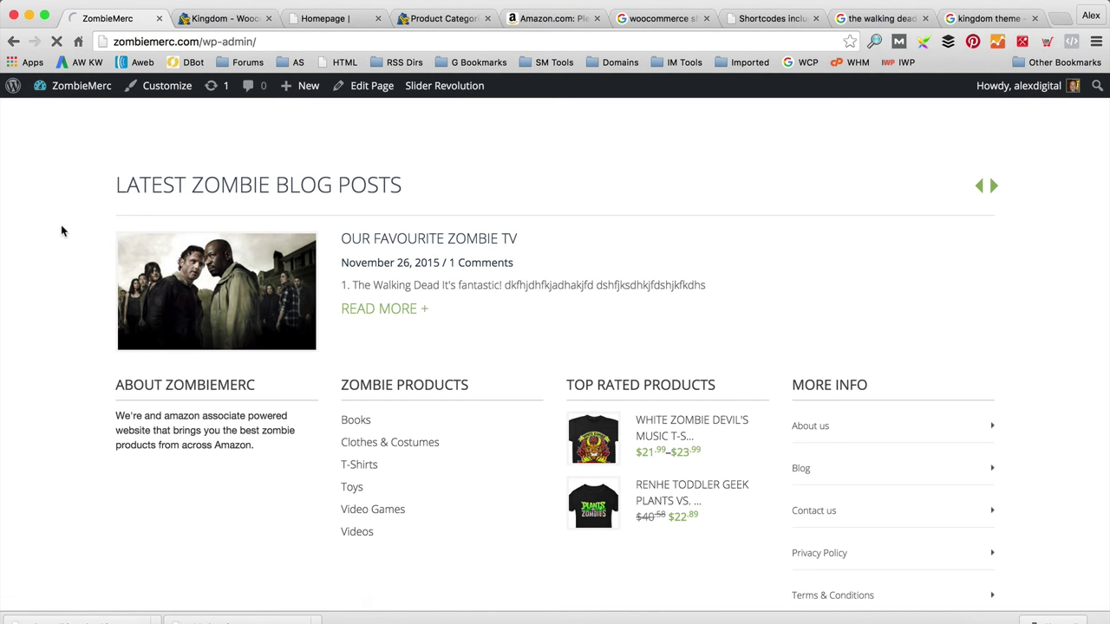
scroll(35, 473, down, 2)
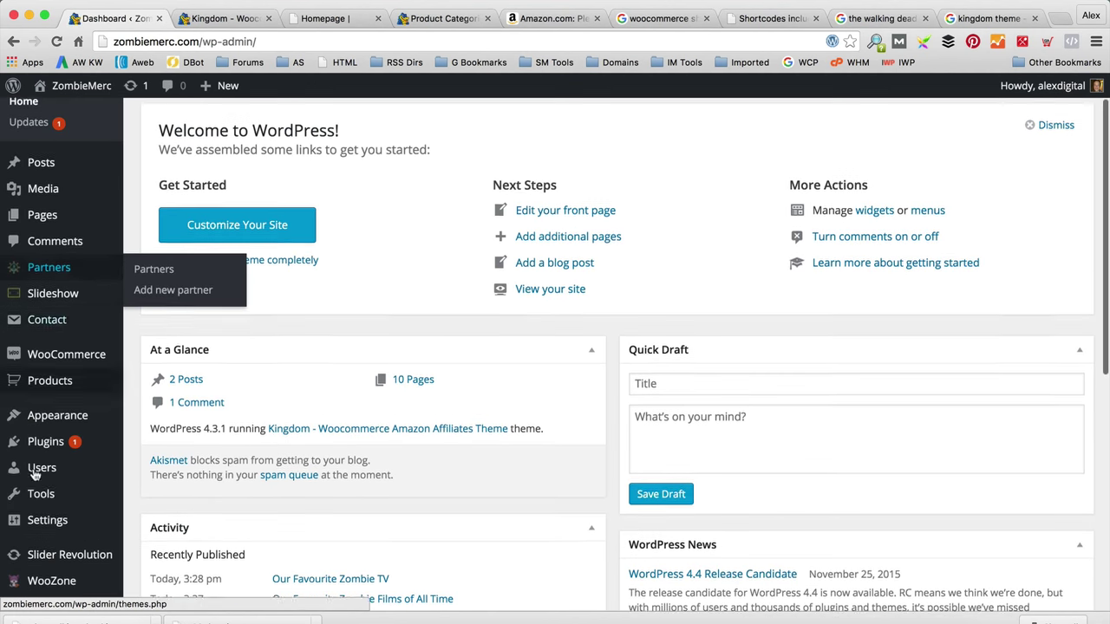
click(156, 454)
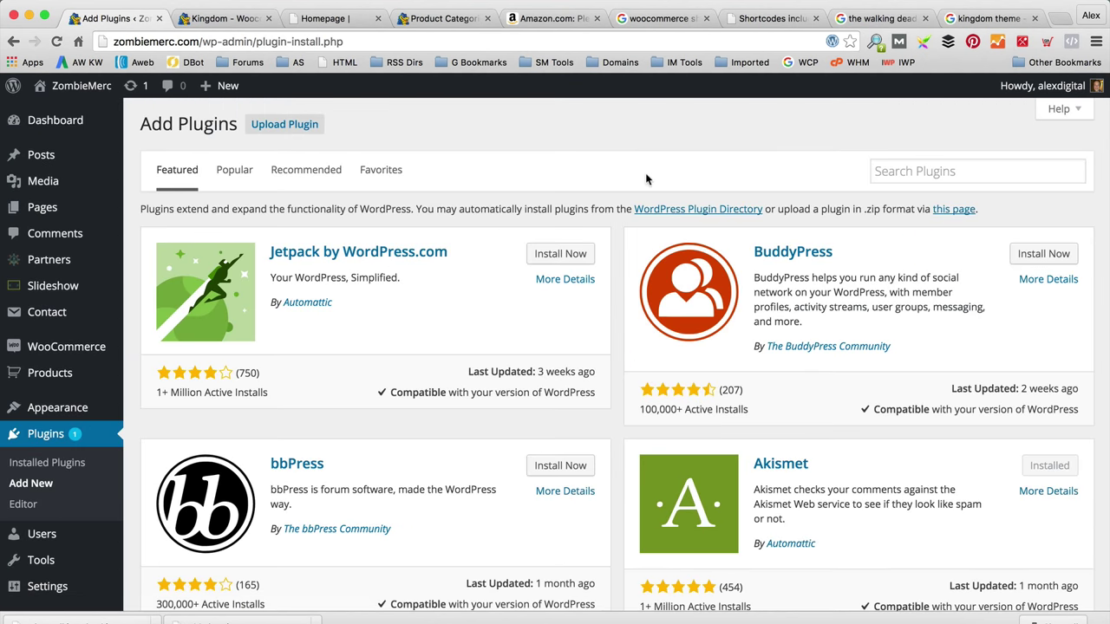
click(924, 168)
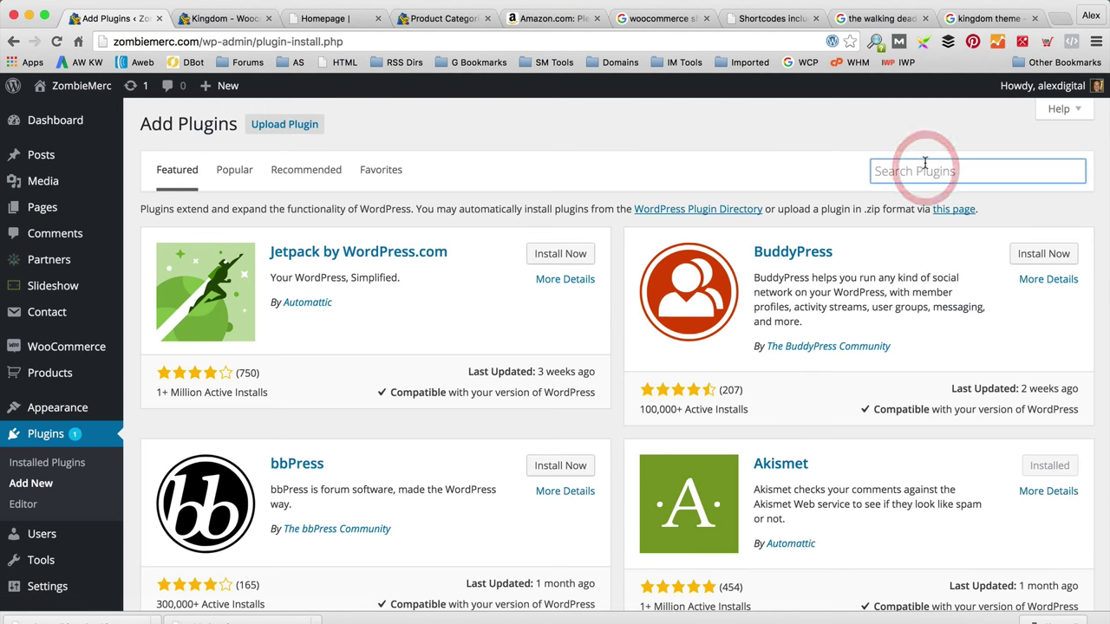
text(Yoast Seo)
key(Return)
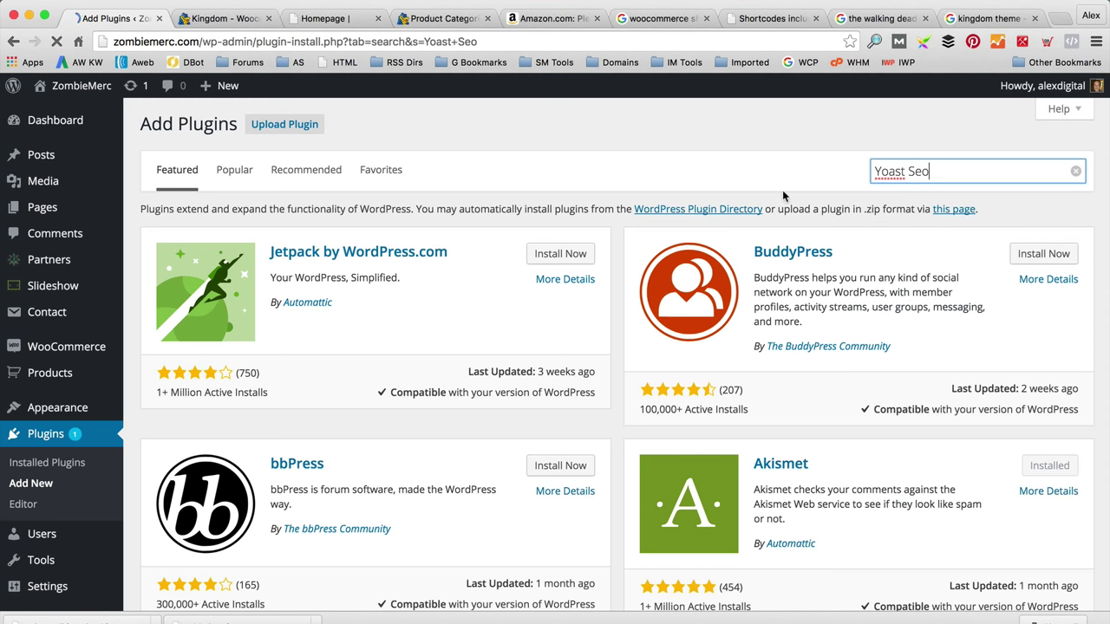
click(574, 251)
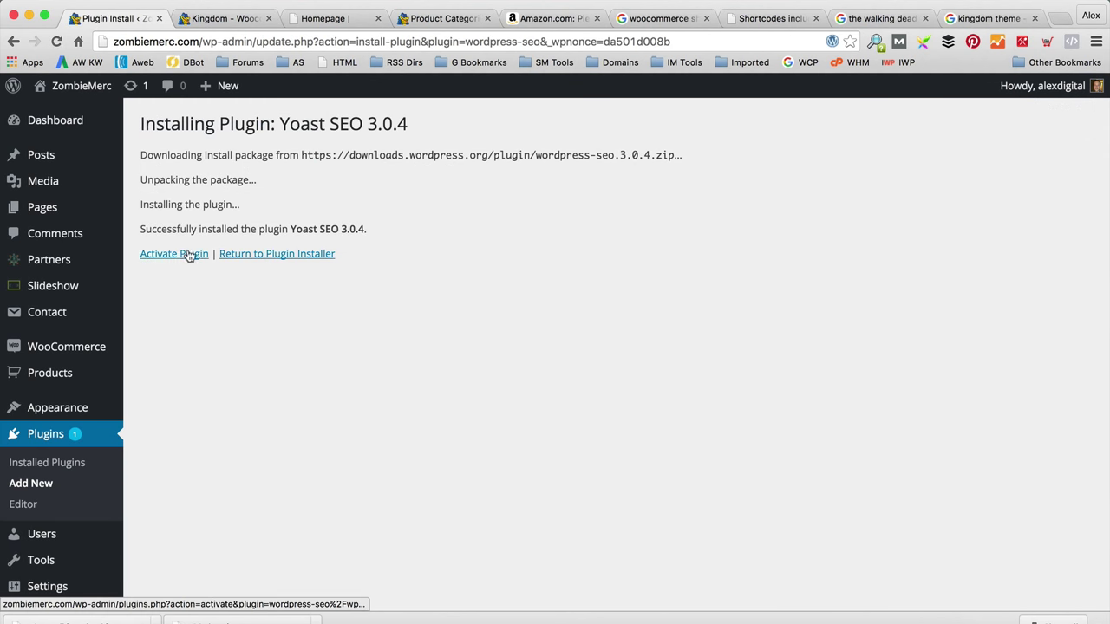
click(187, 254)
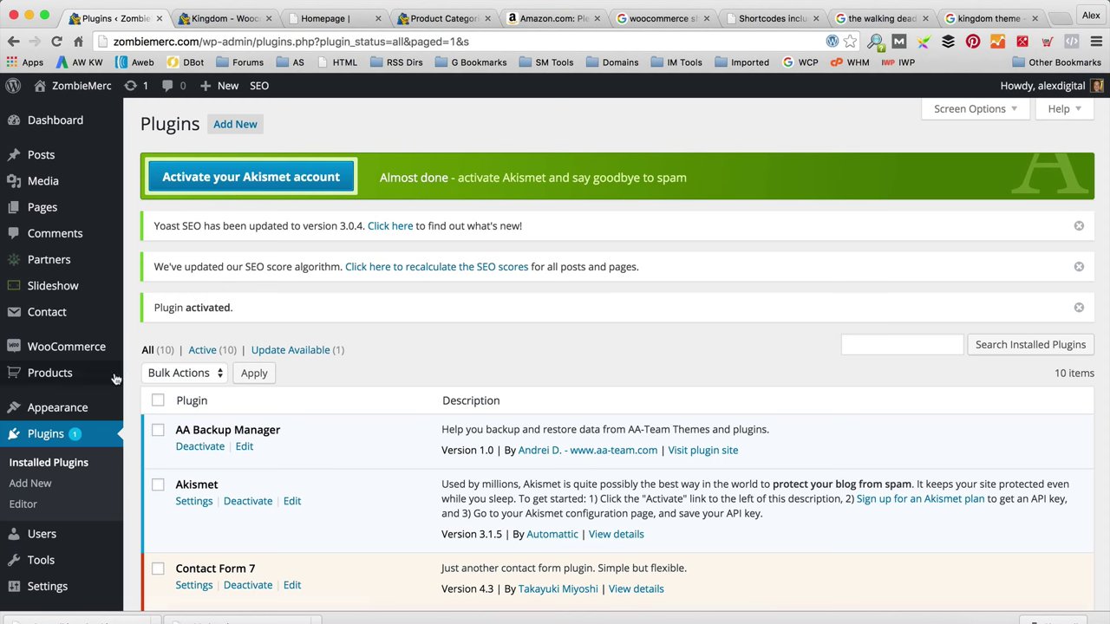
mouse_move(99, 381)
click(213, 376)
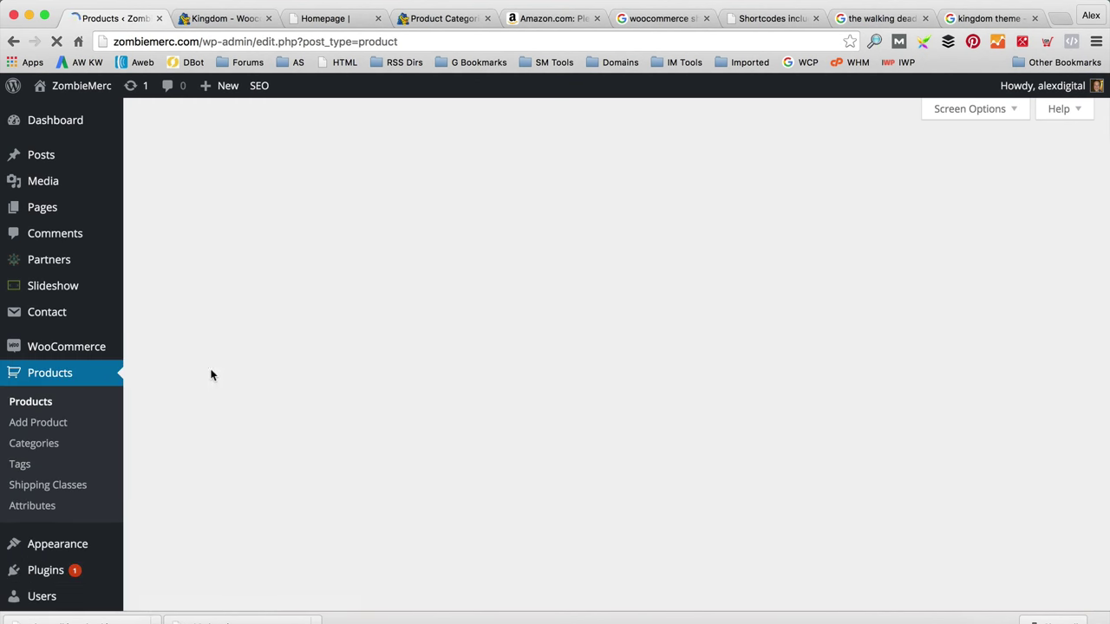
Step: Open the White Zombie Devil's Music T-Shirt - Black product and enter Yoast focus keyword 'Zombie Devil'
scroll(352, 447, down, 3)
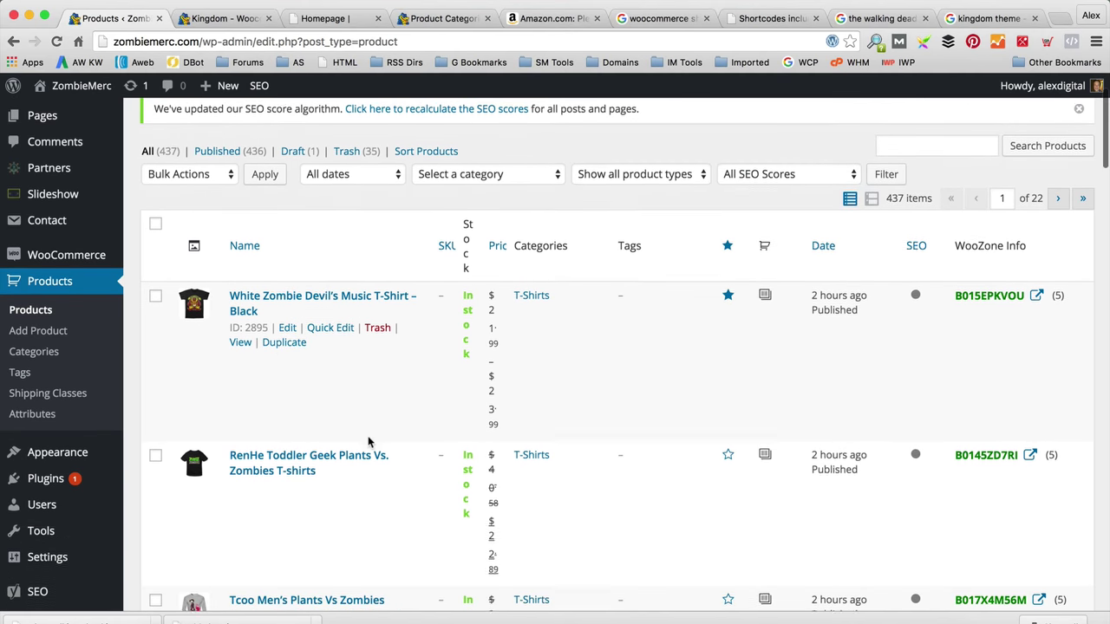
click(252, 299)
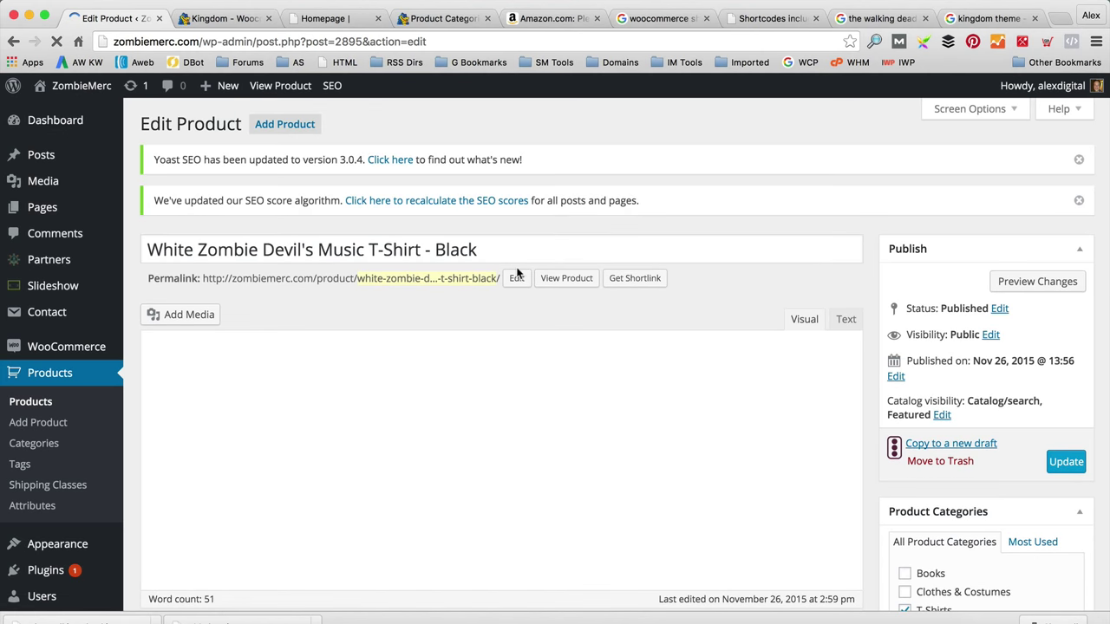
scroll(644, 262, down, 2)
scroll(643, 266, down, 10)
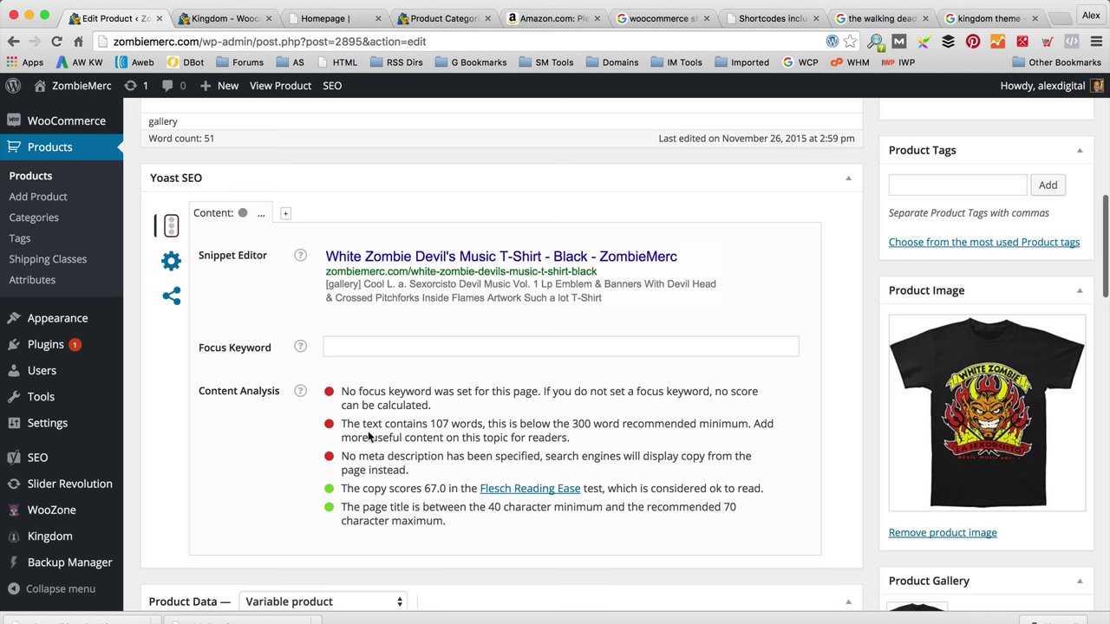
click(414, 346)
text(Zombie Devil)
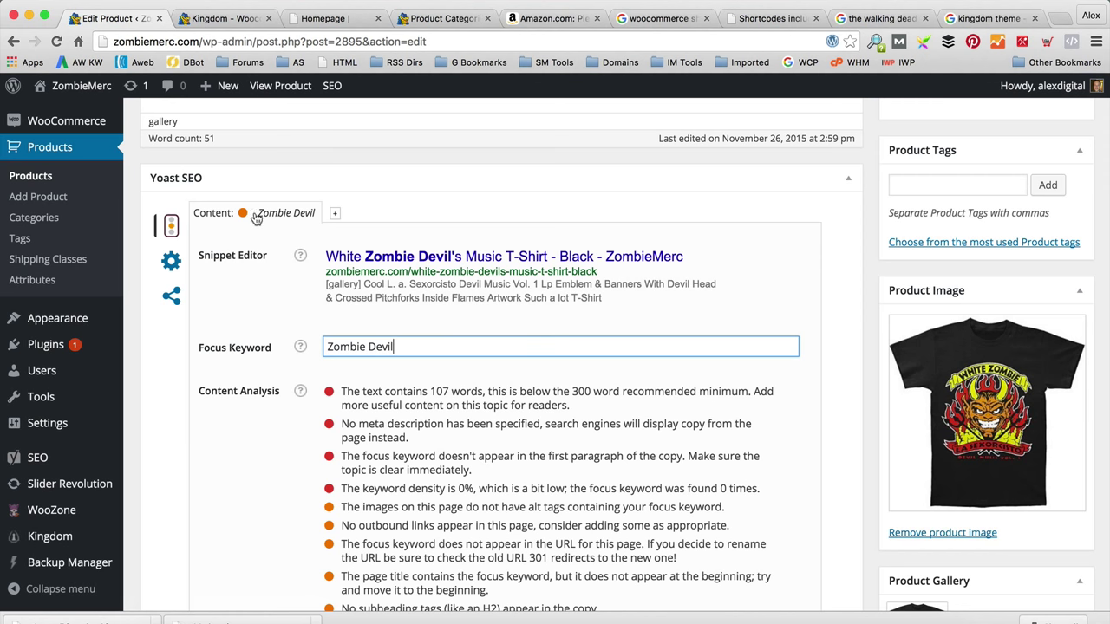
Step: Update the product to save its new focus keyword
scroll(378, 366, up, 10)
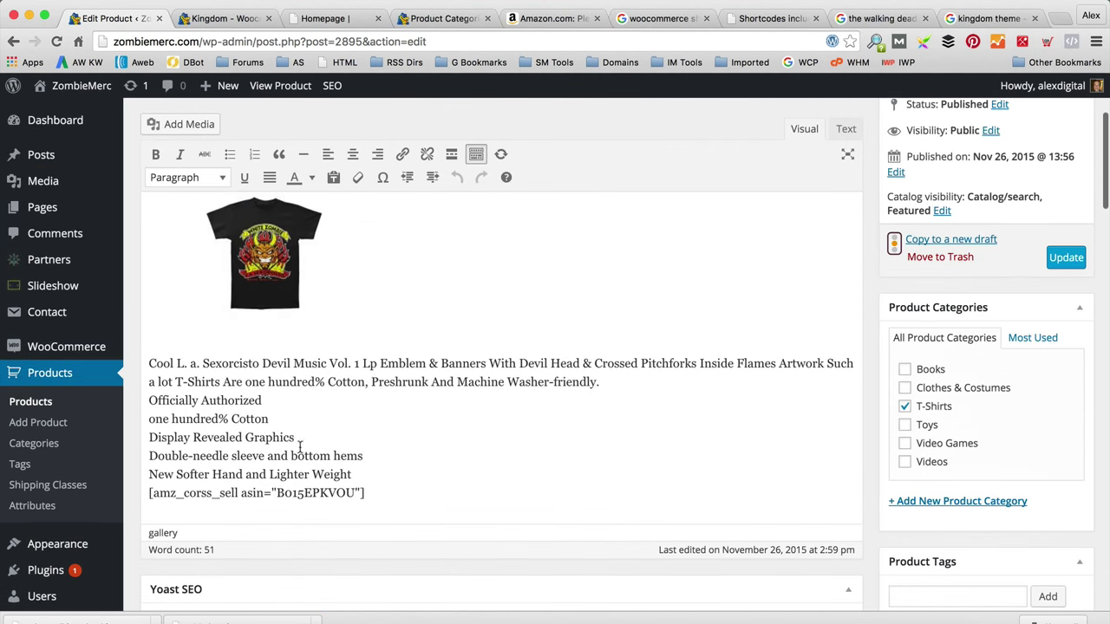
scroll(369, 365, up, 1)
scroll(339, 407, down, 10)
scroll(303, 448, down, 4)
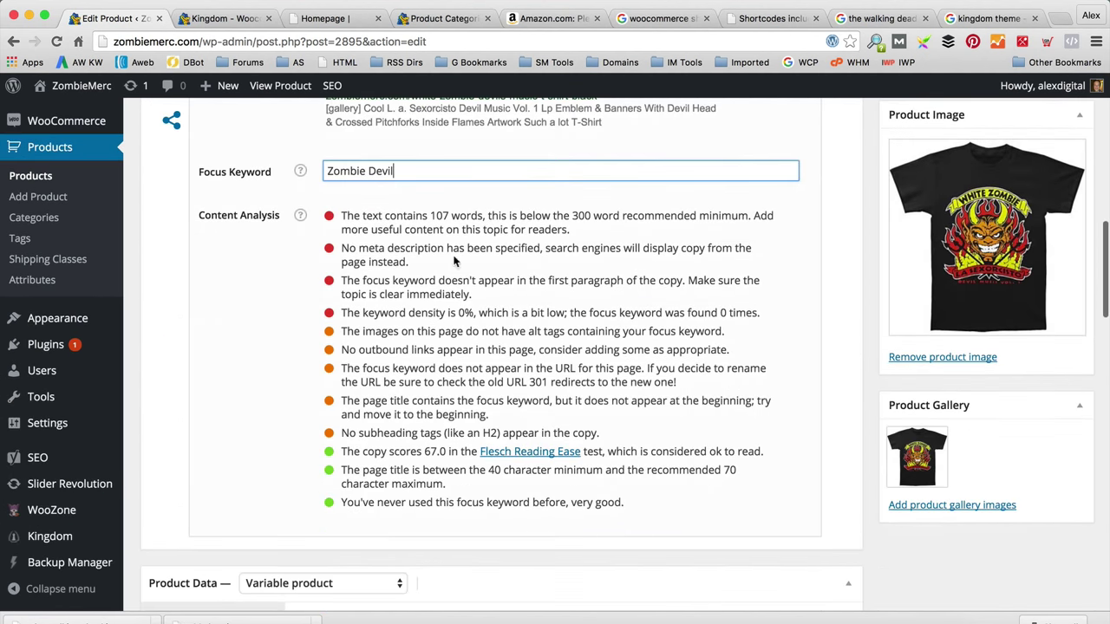
scroll(438, 422, up, 15)
scroll(438, 422, up, 2)
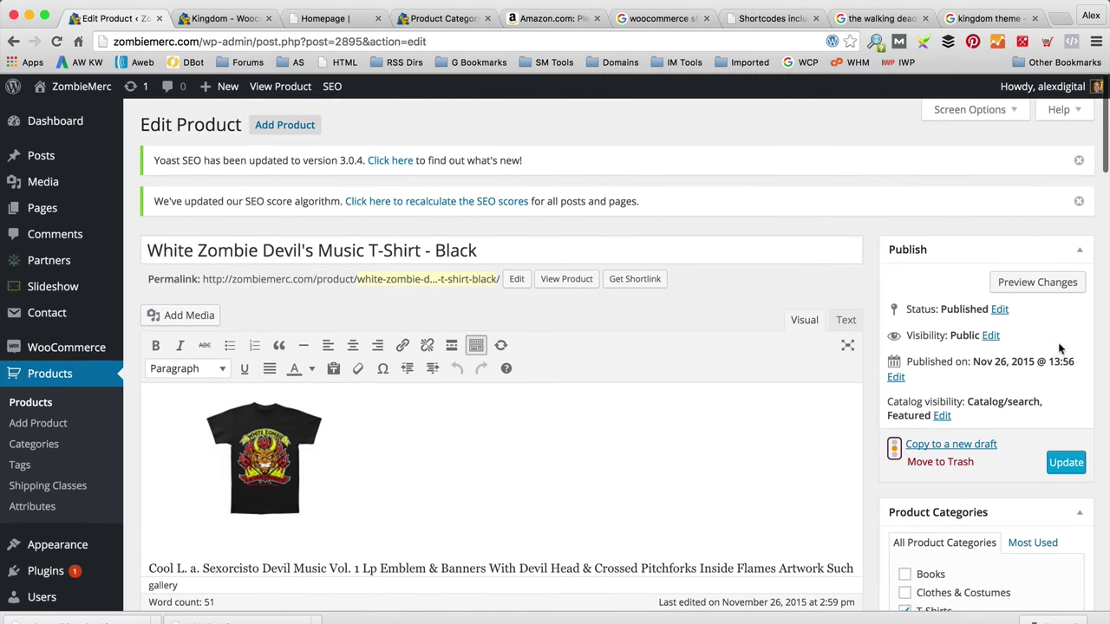
click(1065, 460)
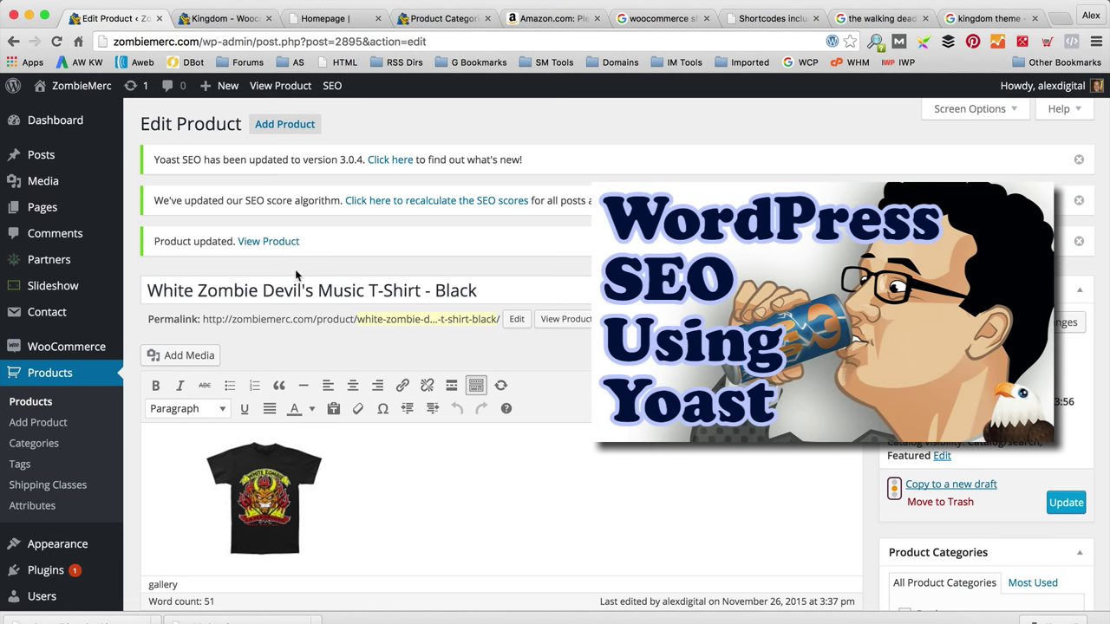
mouse_move(88, 351)
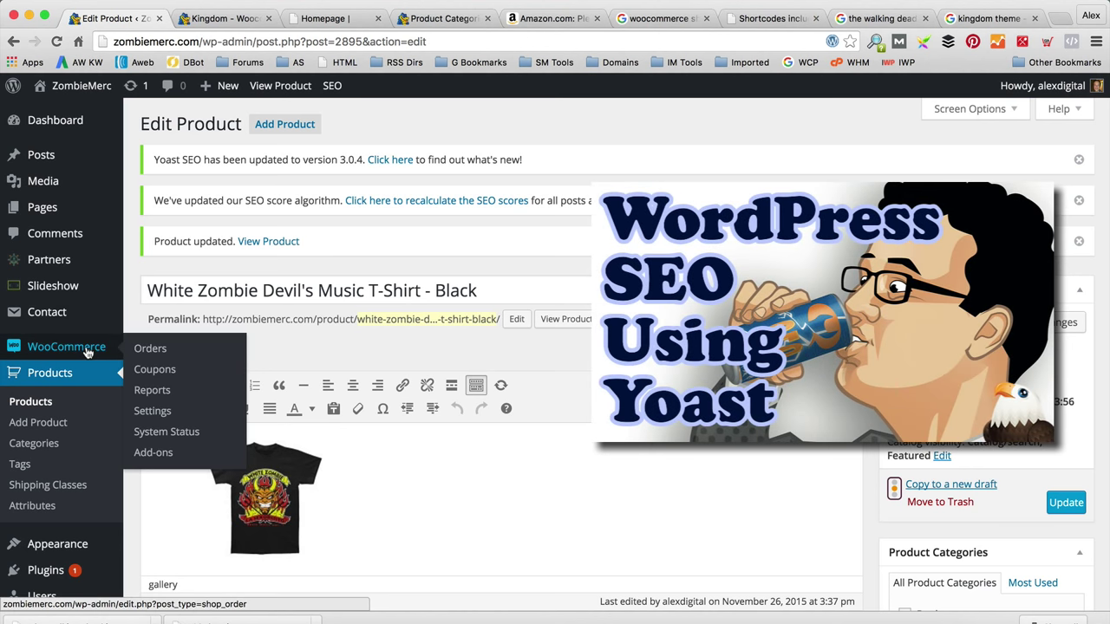
Step: Edit the Books product category and set its Yoast focus keyword to 'Zombie Books'
click(45, 449)
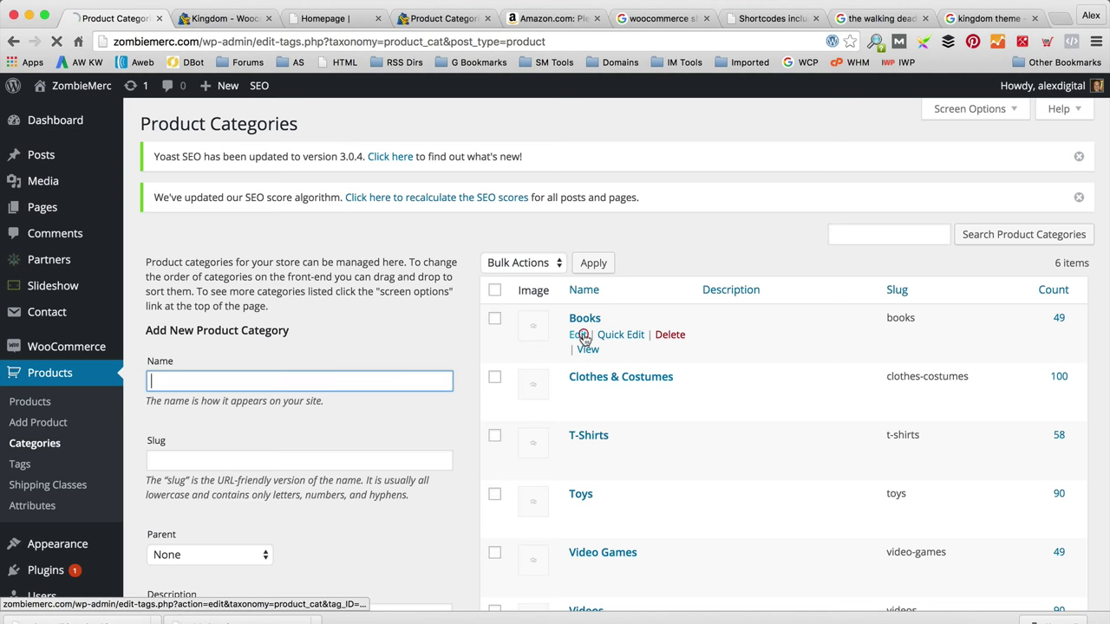
click(578, 335)
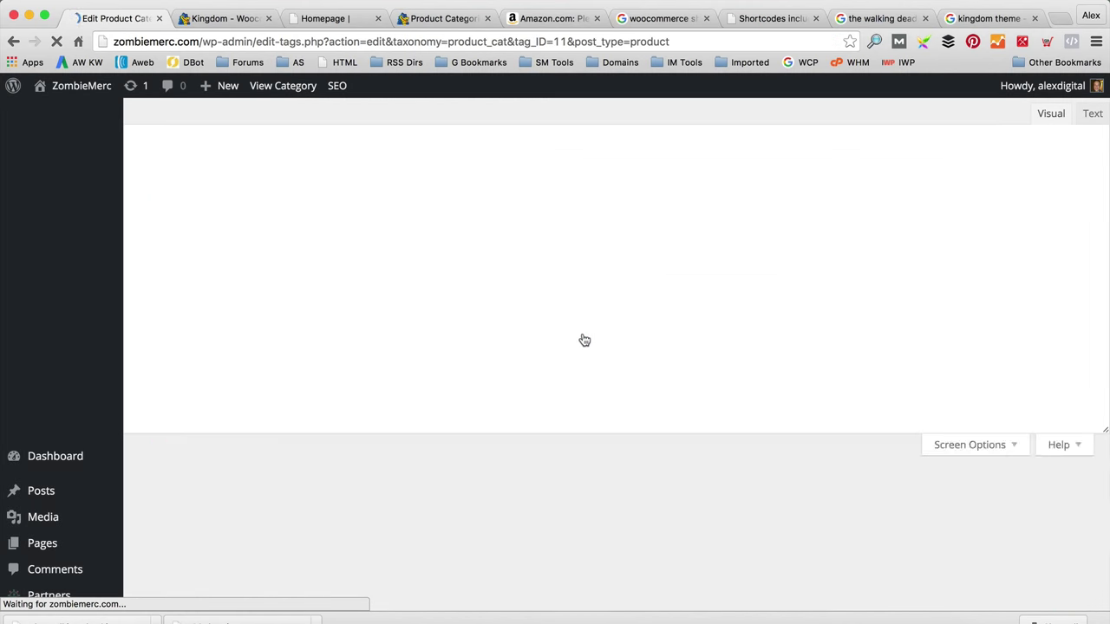
scroll(584, 340, down, 5)
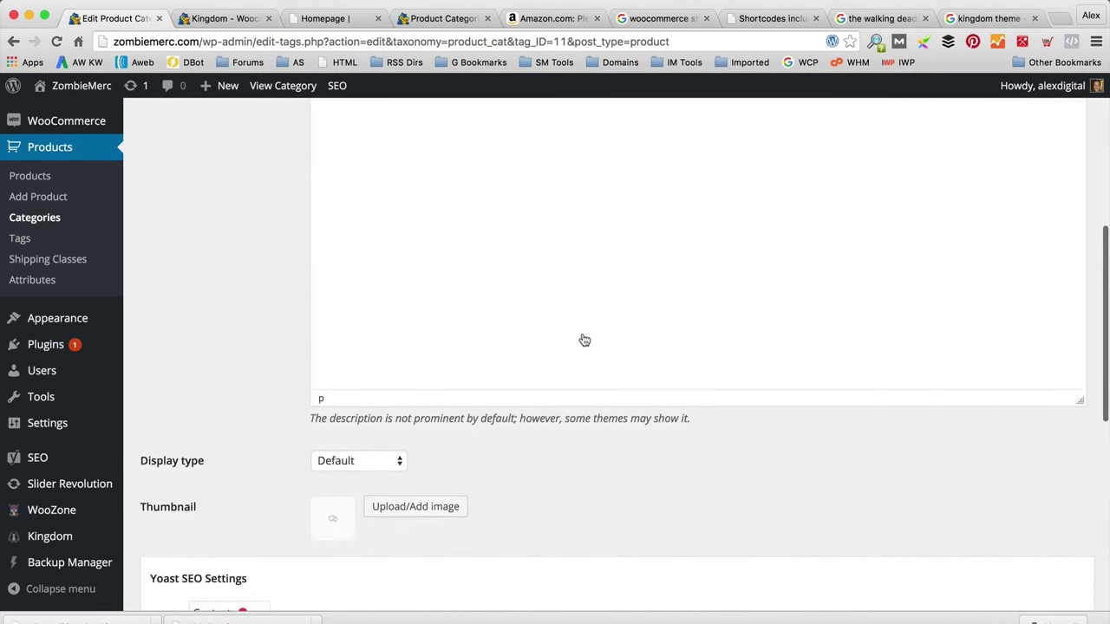
scroll(584, 340, down, 5)
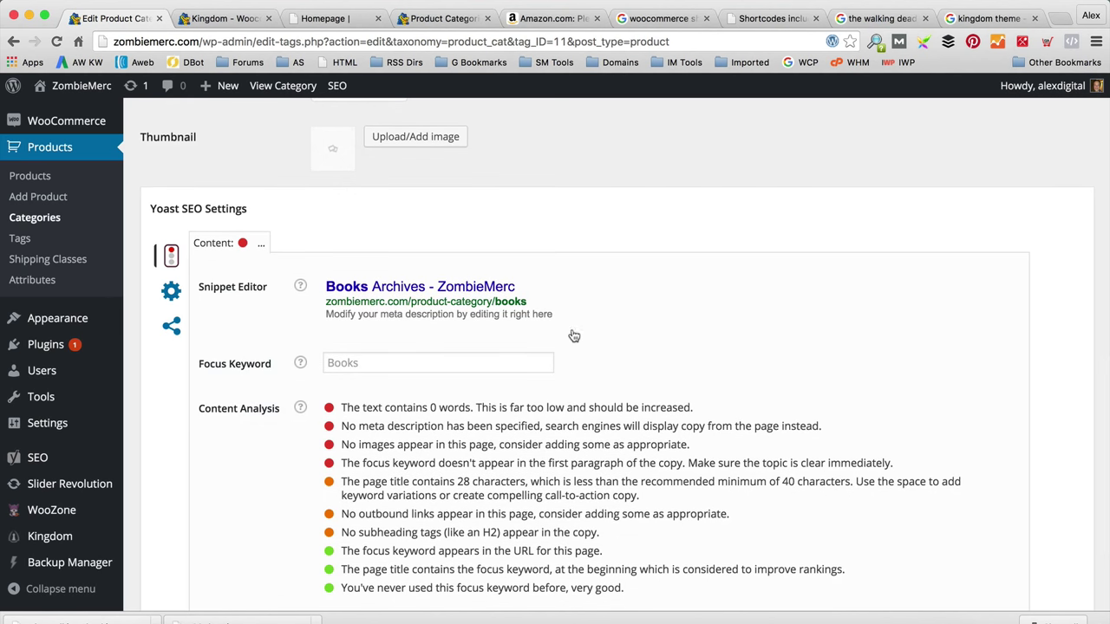
scroll(560, 325, down, 1)
click(467, 330)
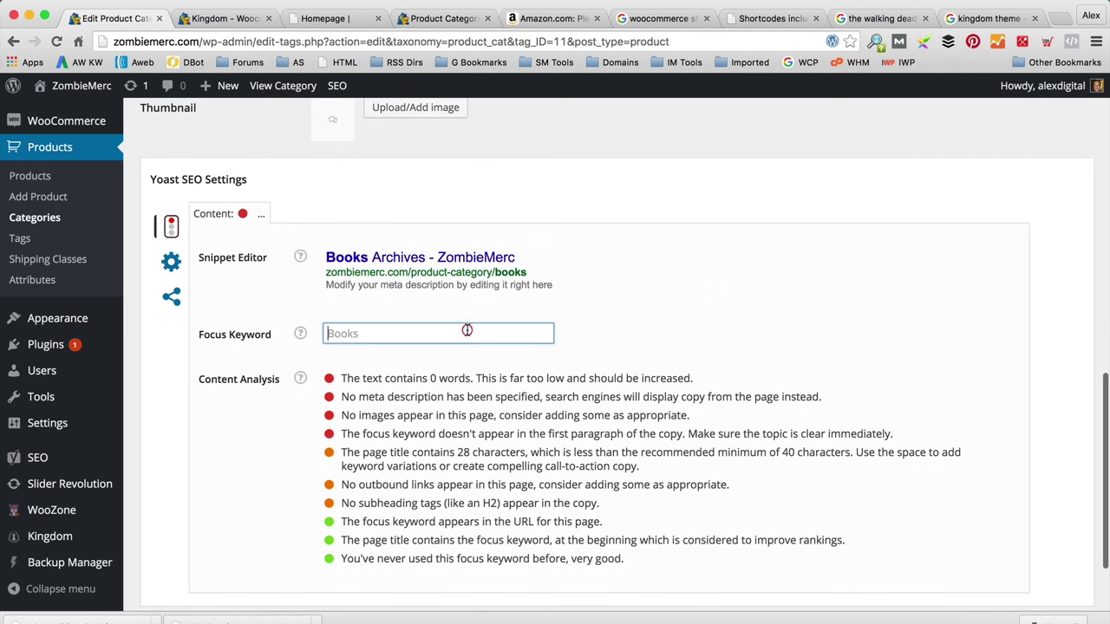
text(Zombie Book)
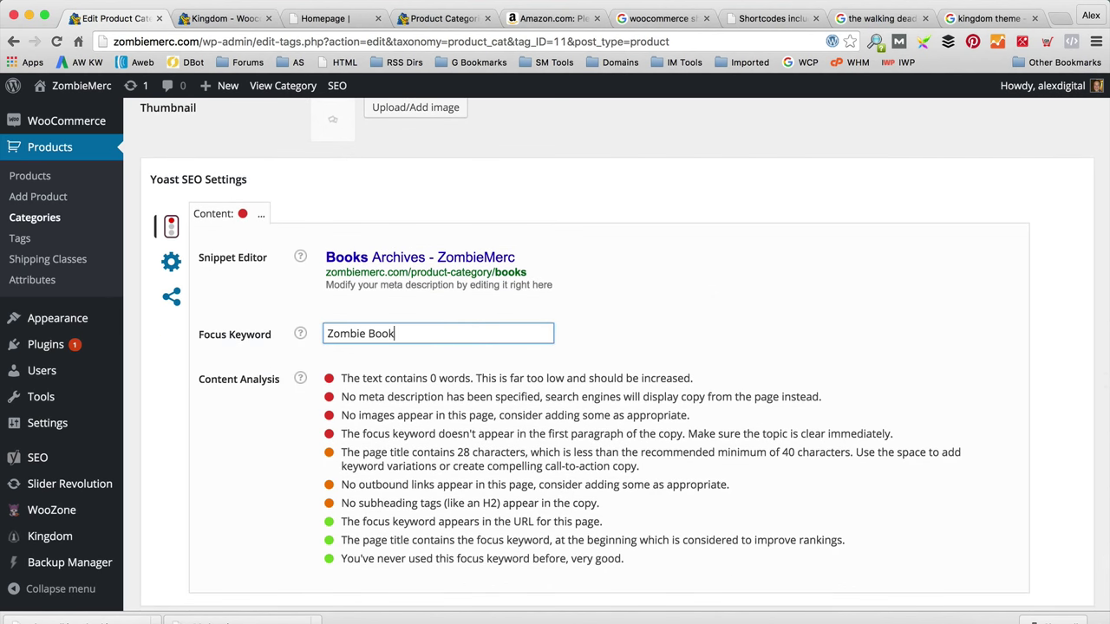
text(s)
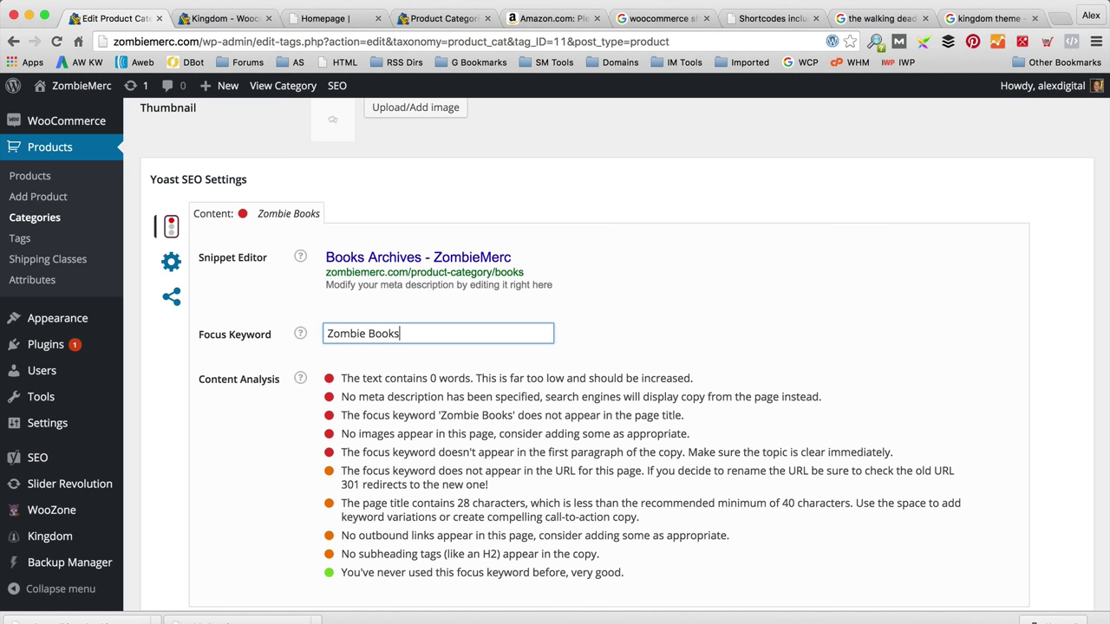
click(409, 348)
Step: Set the Books category SEO title to 'Zombie Books - Huge Range'
scroll(409, 348, down, 1)
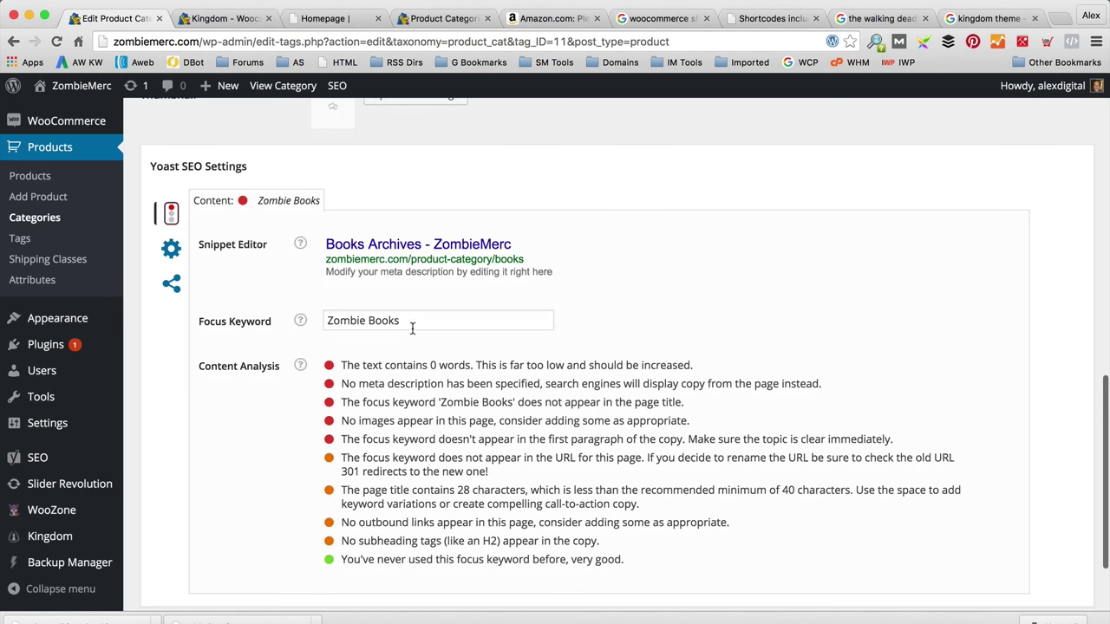
click(713, 244)
text(Zom)
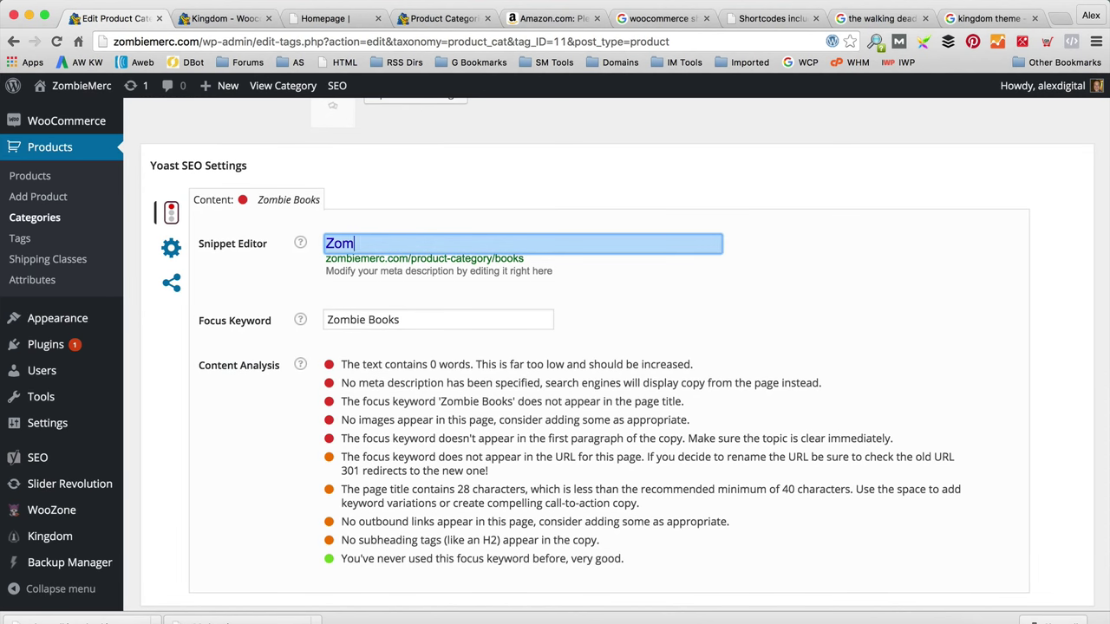
text(bie Books - Huge)
key(BackSpace)
key(BackSpace)
text(uge Range)
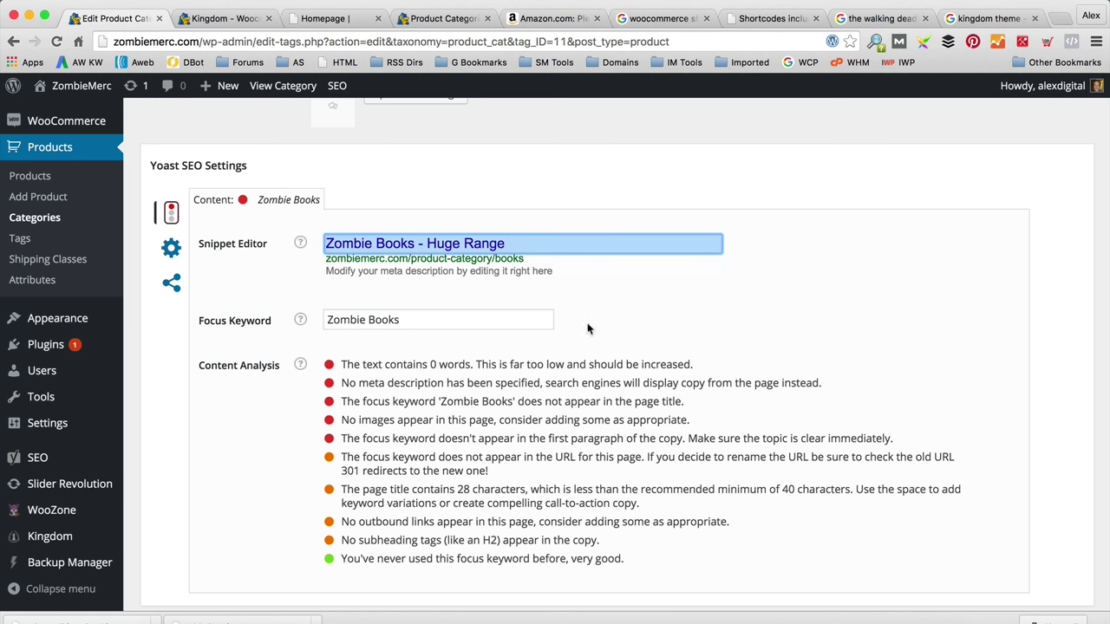
click(648, 333)
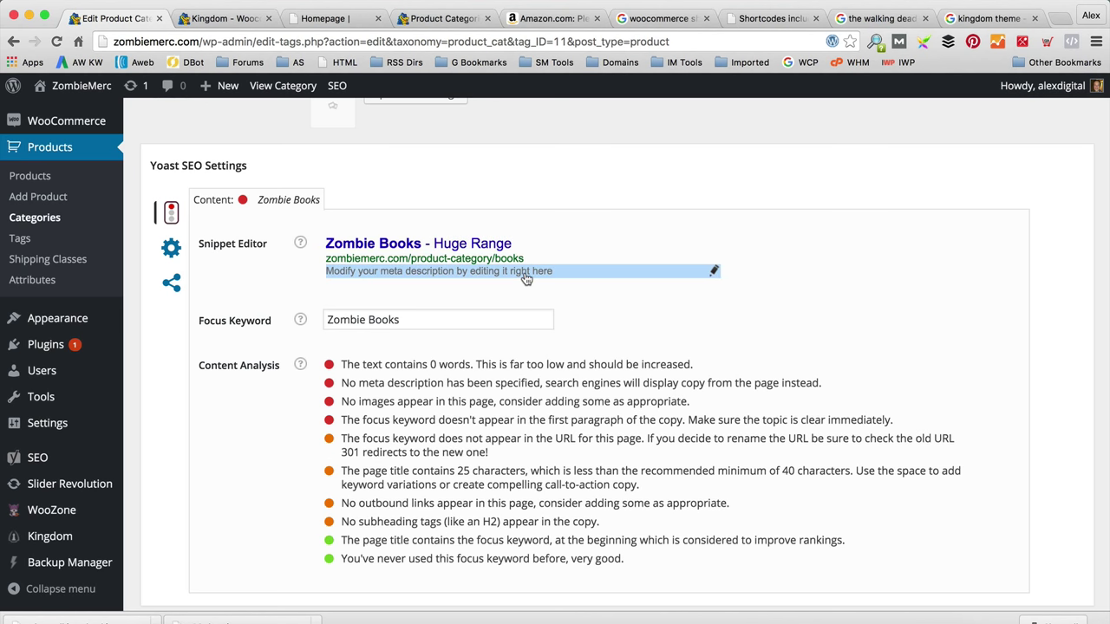
Step: Write a meta description about the huge range of Zombie Books and update the category
click(526, 275)
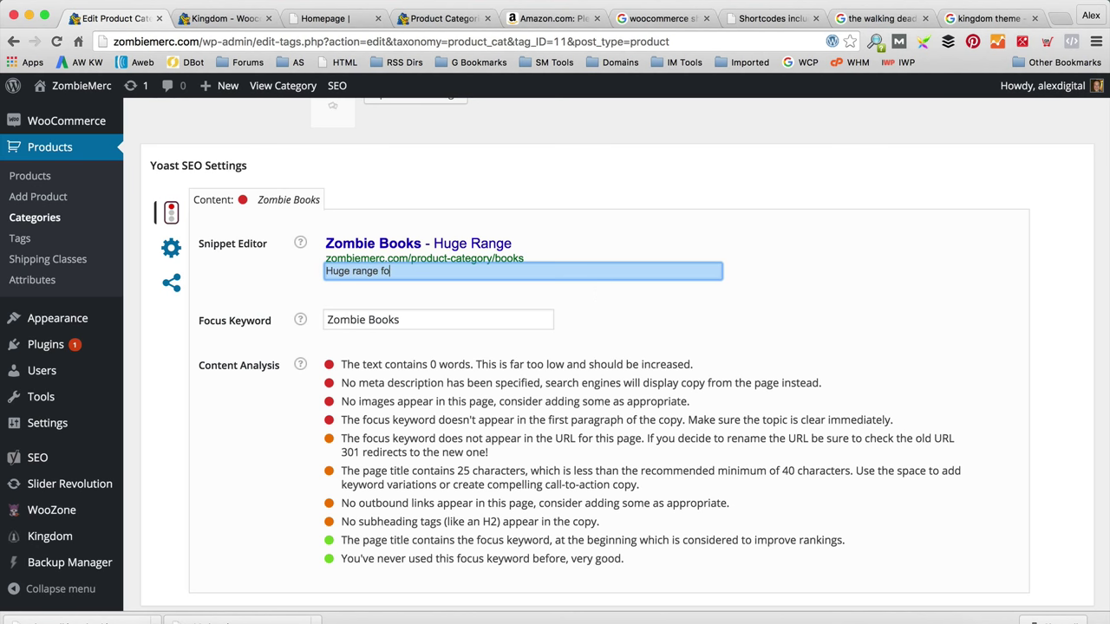
text(Huge range of Zombie Books from a wide range of author)
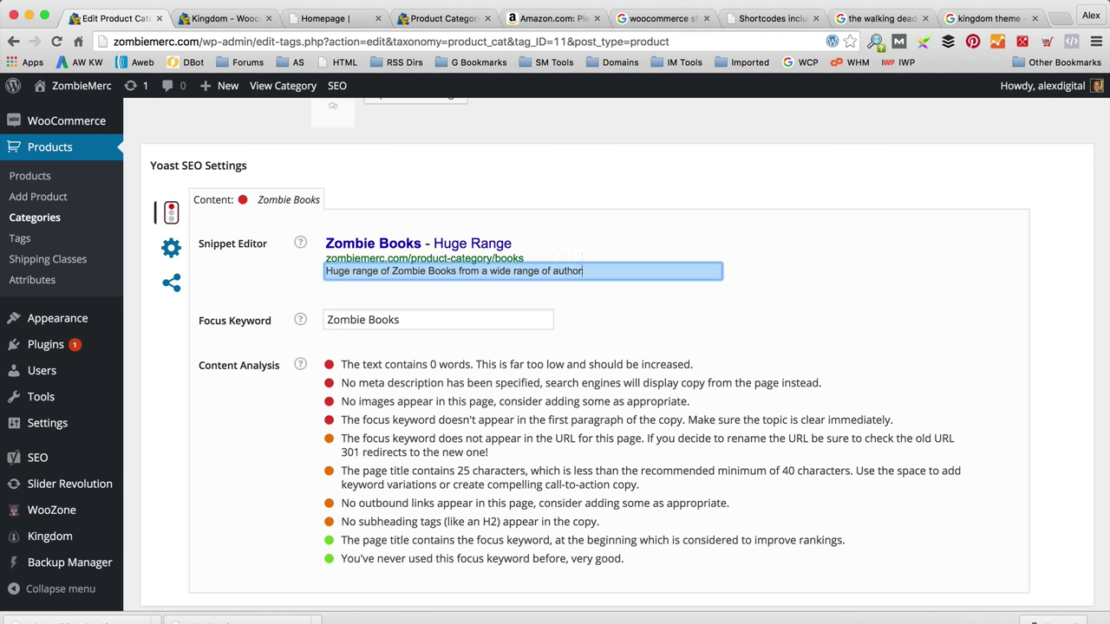
text(s for all age range)
key(BackSpace)
key(BackSpace)
key(BackSpace)
key(BackSpace)
key(BackSpace)
key(BackSpace)
key(BackSpace)
key(BackSpace)
key(BackSpace)
text(heck out our collection.)
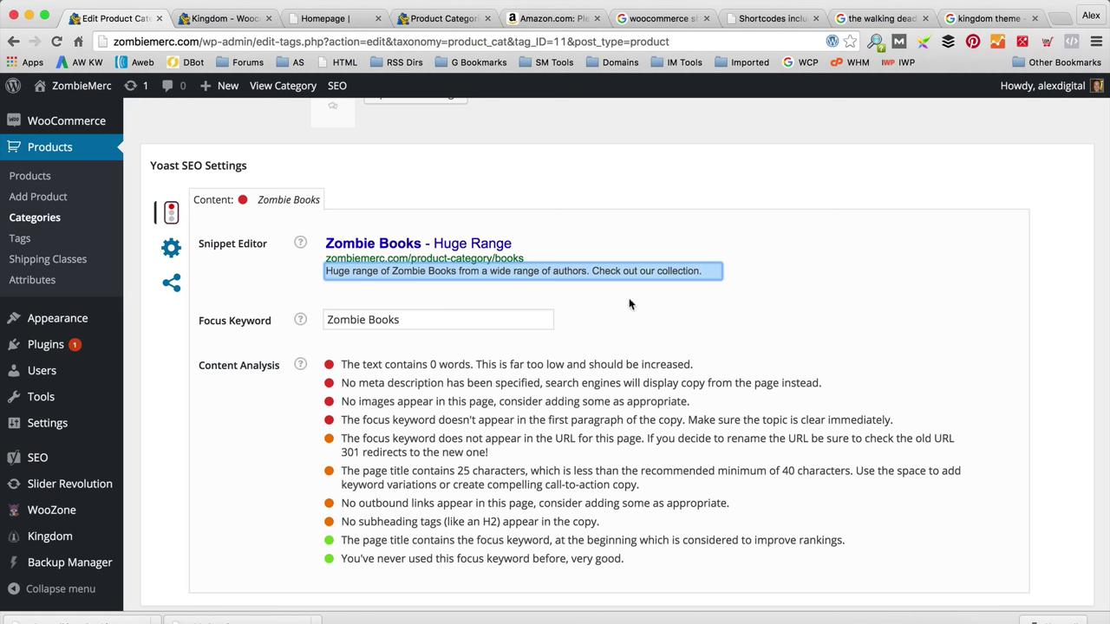
click(896, 328)
scroll(848, 343, down, 3)
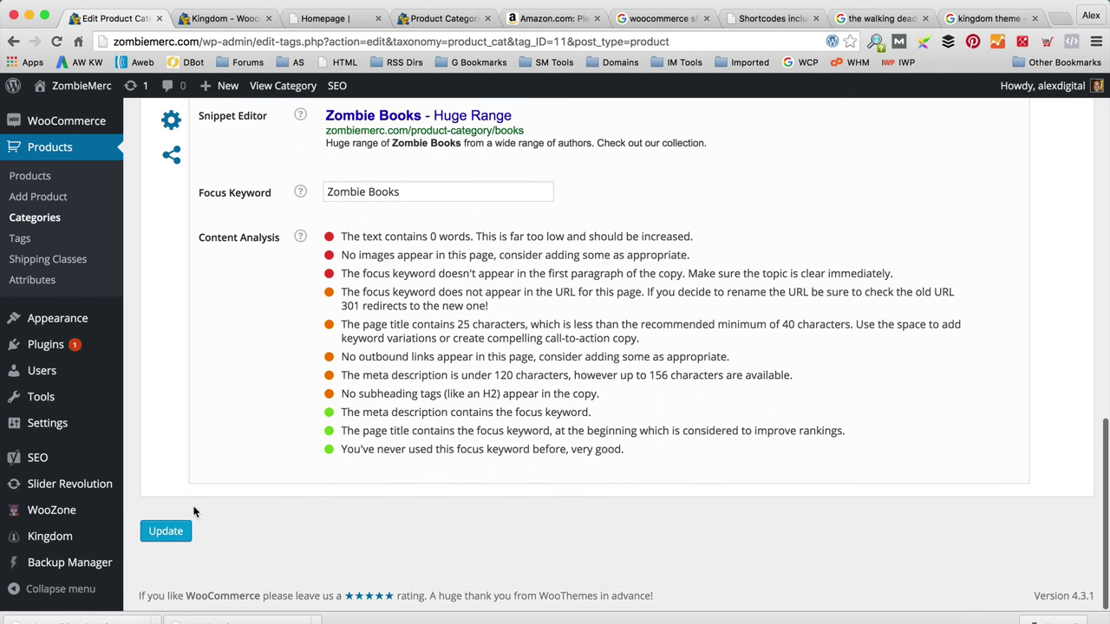
click(161, 531)
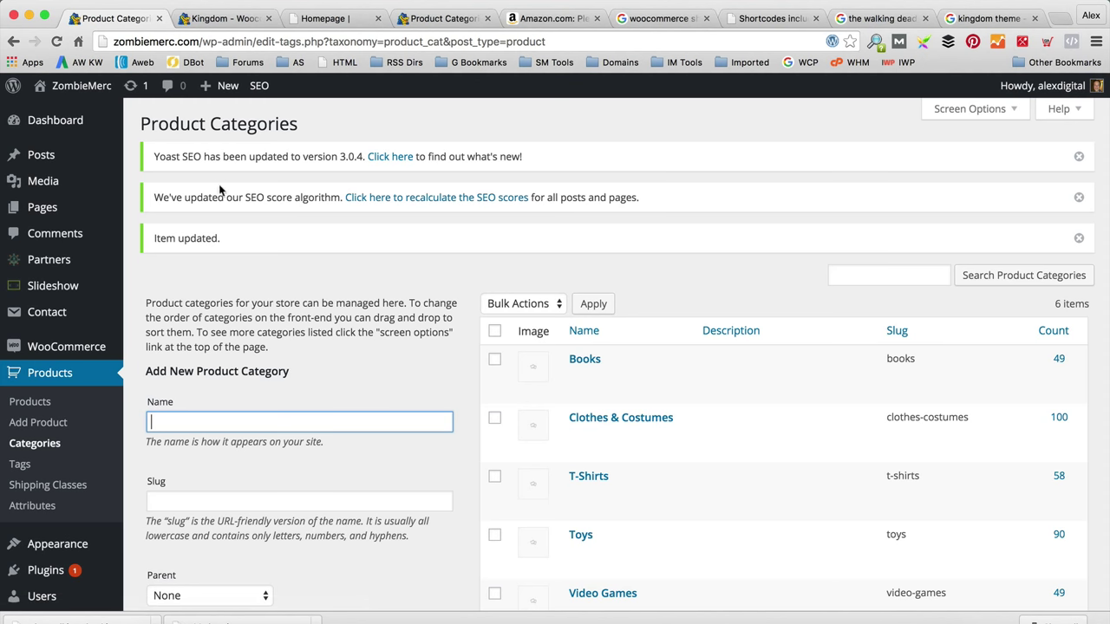
Step: Visit the storefront, go to the About us page and open it in the page editor
mouse_move(78, 86)
click(79, 116)
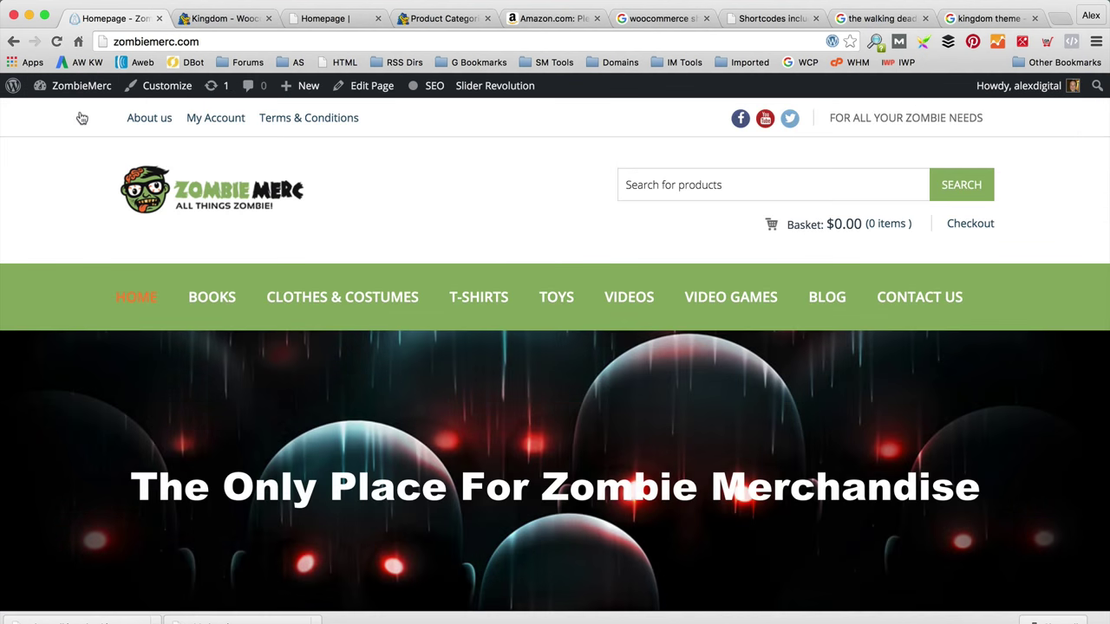
click(265, 594)
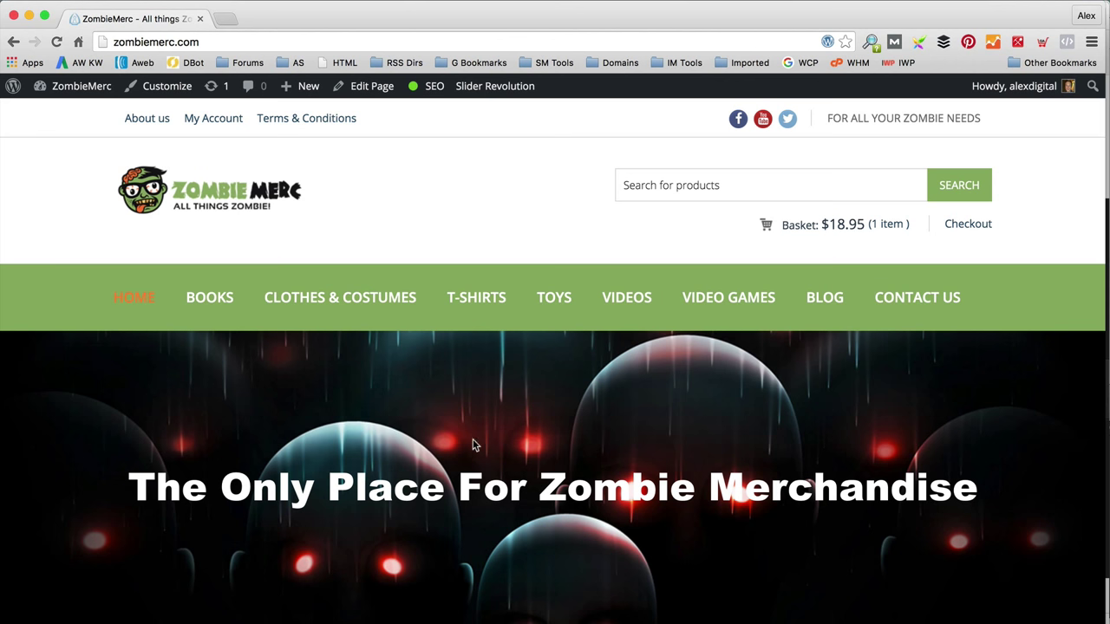
click(141, 123)
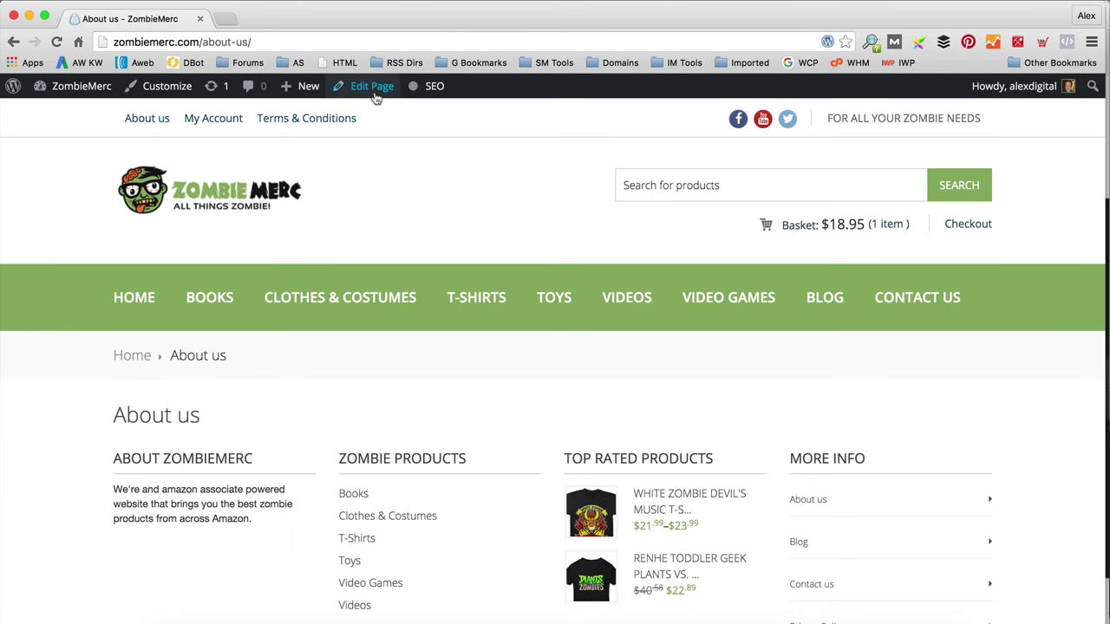
click(375, 95)
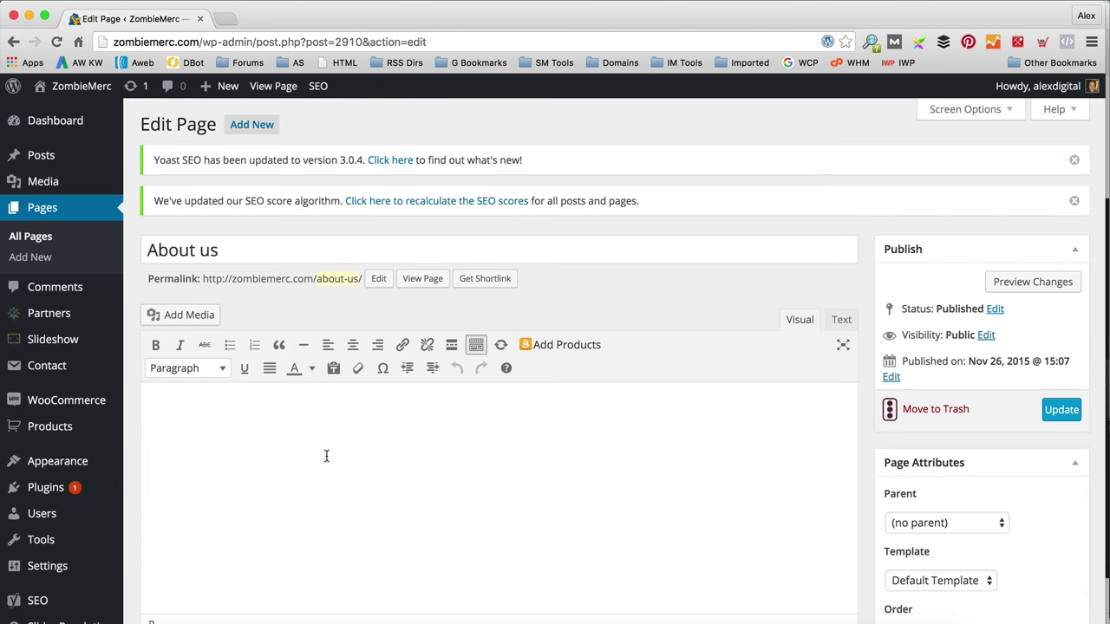
Step: Copy the About Us text from the Word document and paste it into the page body
click(426, 603)
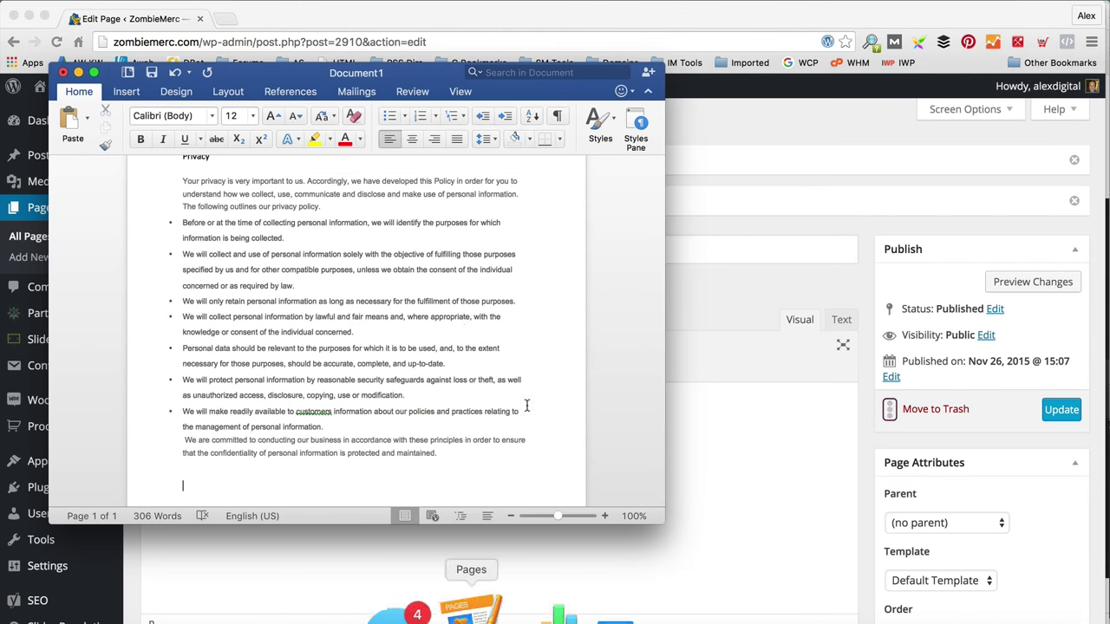
scroll(460, 321, up, 5)
drag(488, 306, 180, 228)
key(super+c)
click(466, 441)
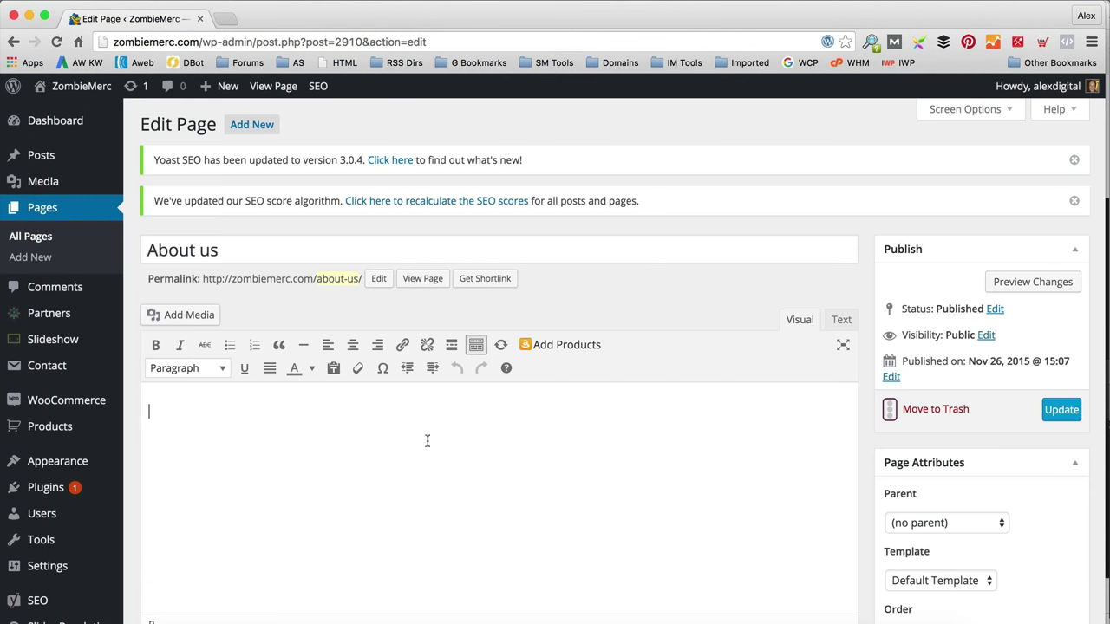
key(super+v)
Step: Delete the About Us heading and blank lines, and make the welcome line bold
drag(203, 412, 146, 412)
key(BackSpace)
click(151, 473)
key(BackSpace)
key(BackSpace)
drag(736, 412, 208, 401)
click(153, 347)
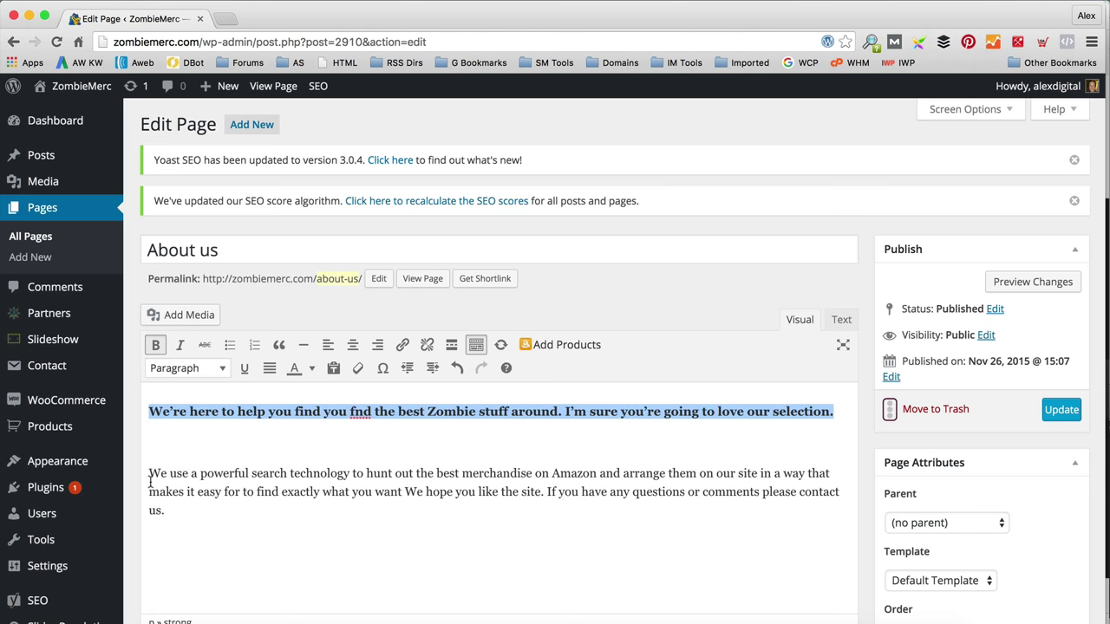
click(150, 474)
key(BackSpace)
click(339, 501)
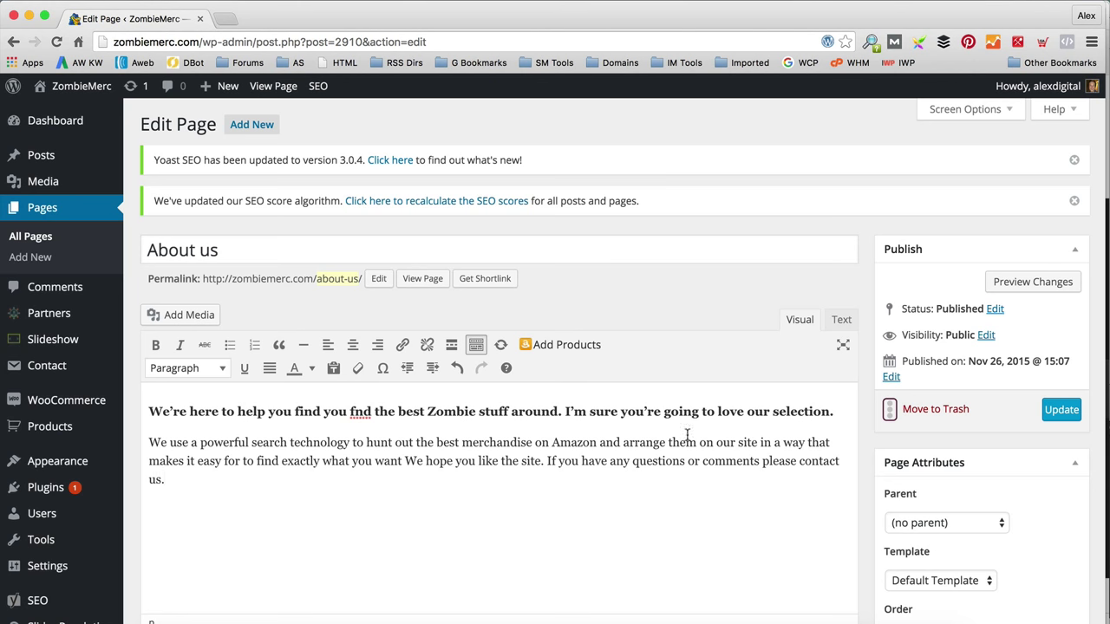
Step: Update the About us page and view it live on the storefront
click(1061, 410)
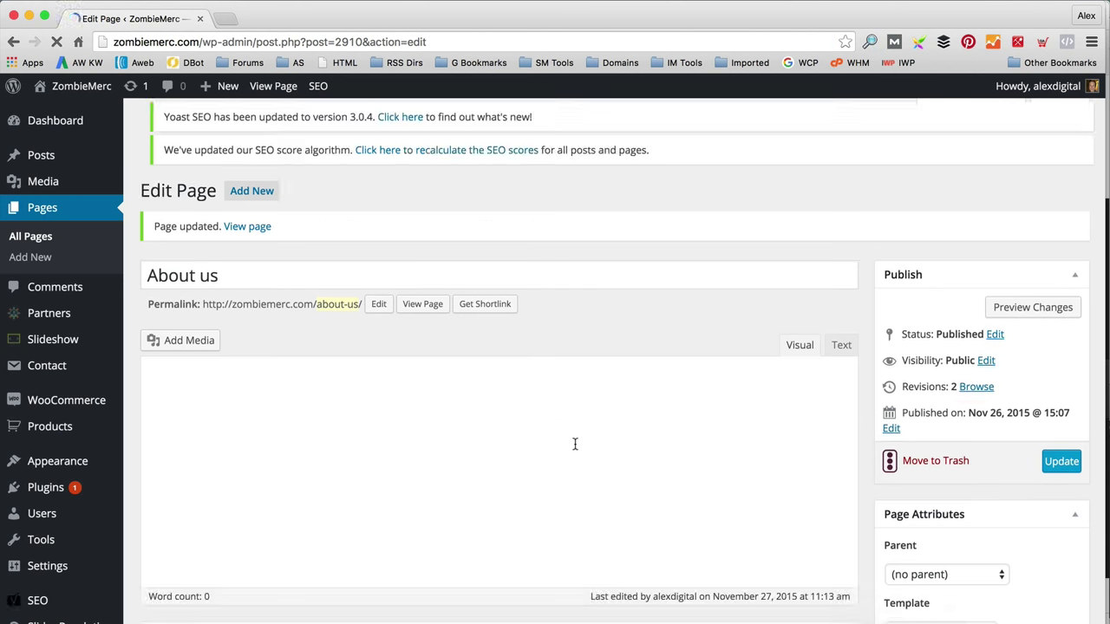
click(438, 329)
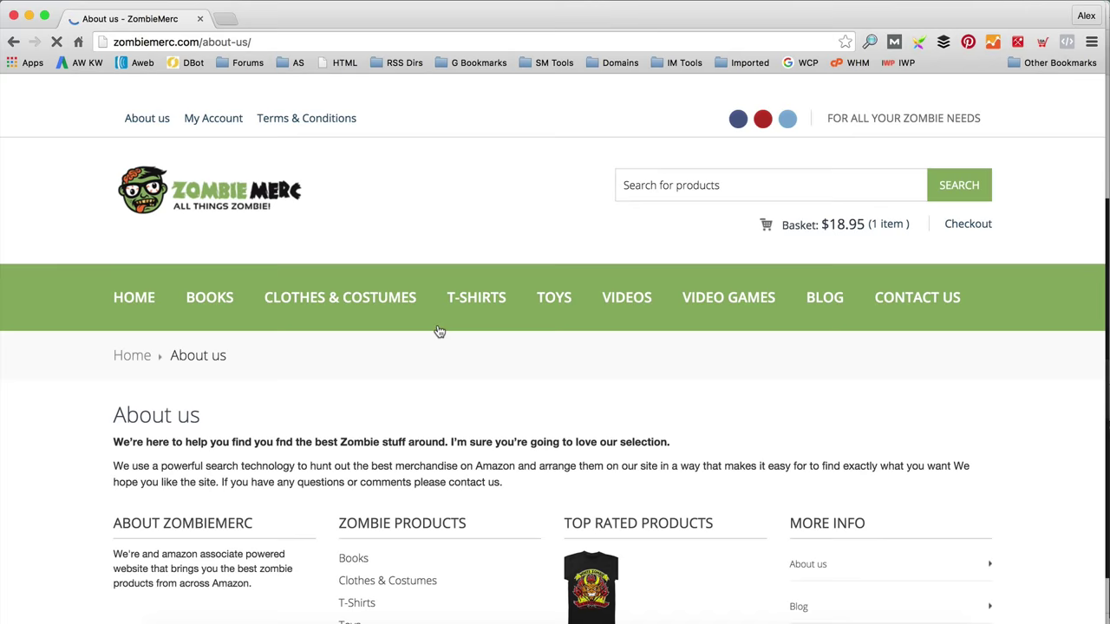
scroll(438, 328, down, 2)
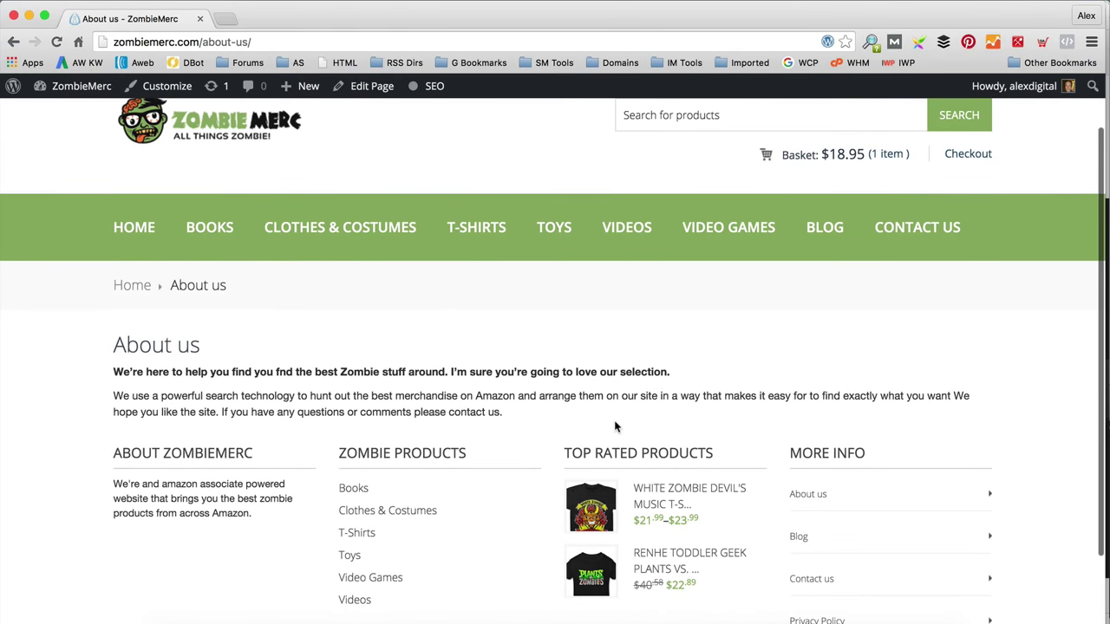
scroll(517, 371, down, 4)
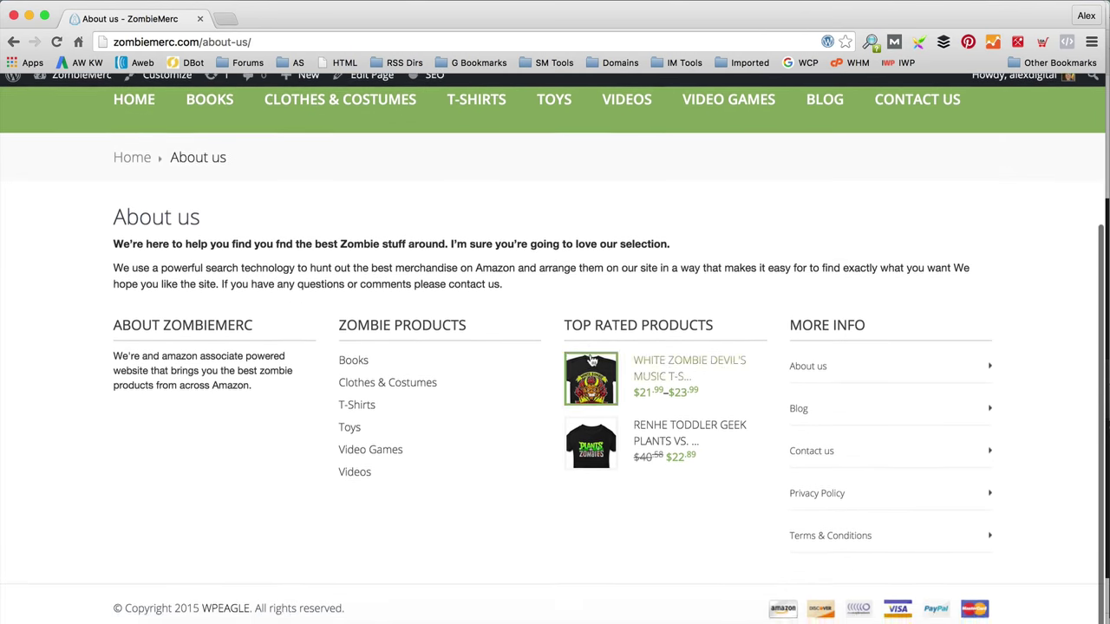
Step: Go to the Privacy Policy page and copy the privacy text from the Word document
scroll(533, 302, up, 4)
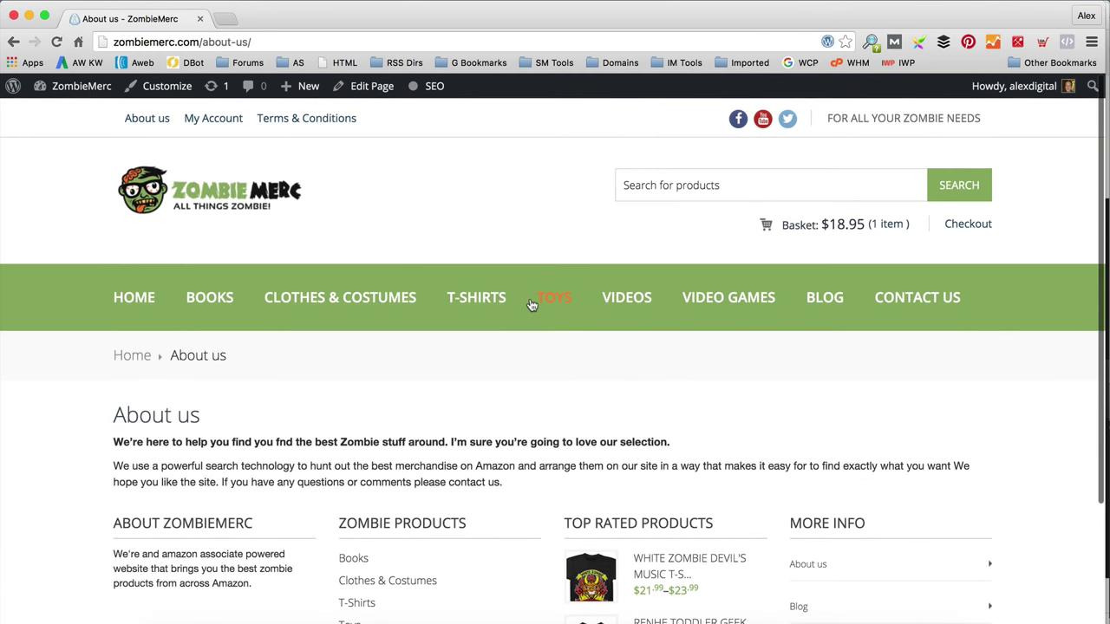
scroll(532, 302, down, 5)
click(843, 512)
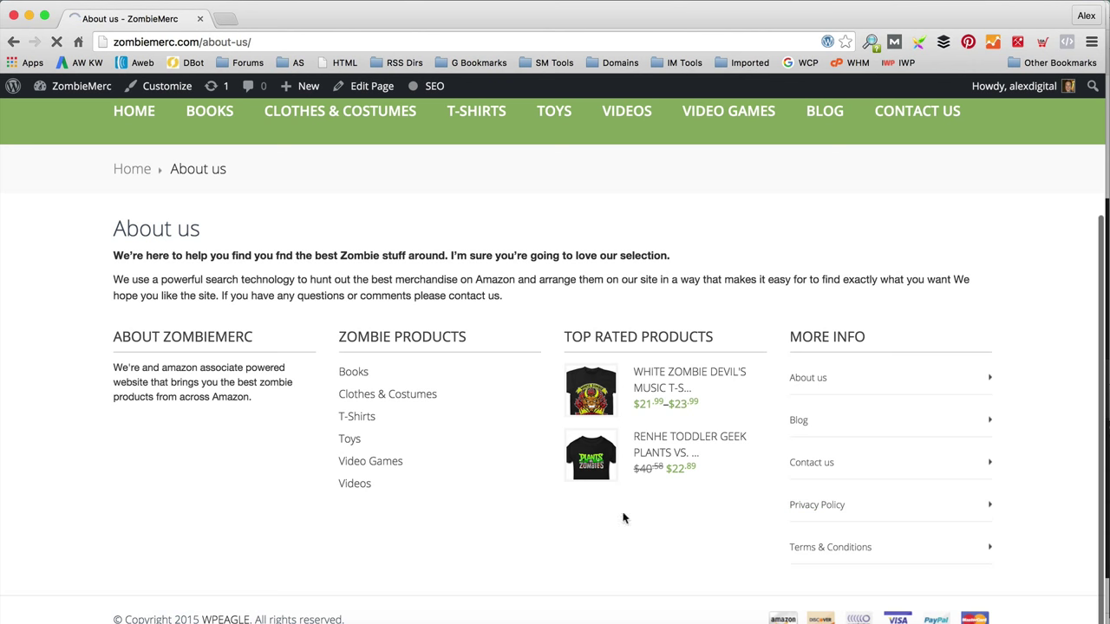
click(420, 611)
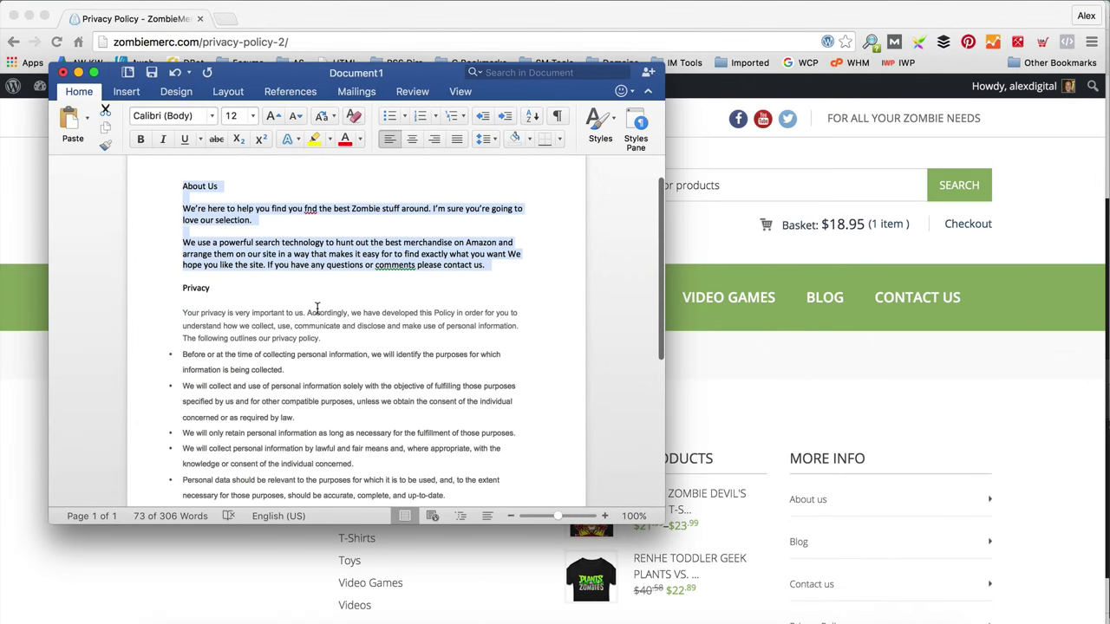
scroll(353, 321, down, 5)
drag(451, 458, 182, 273)
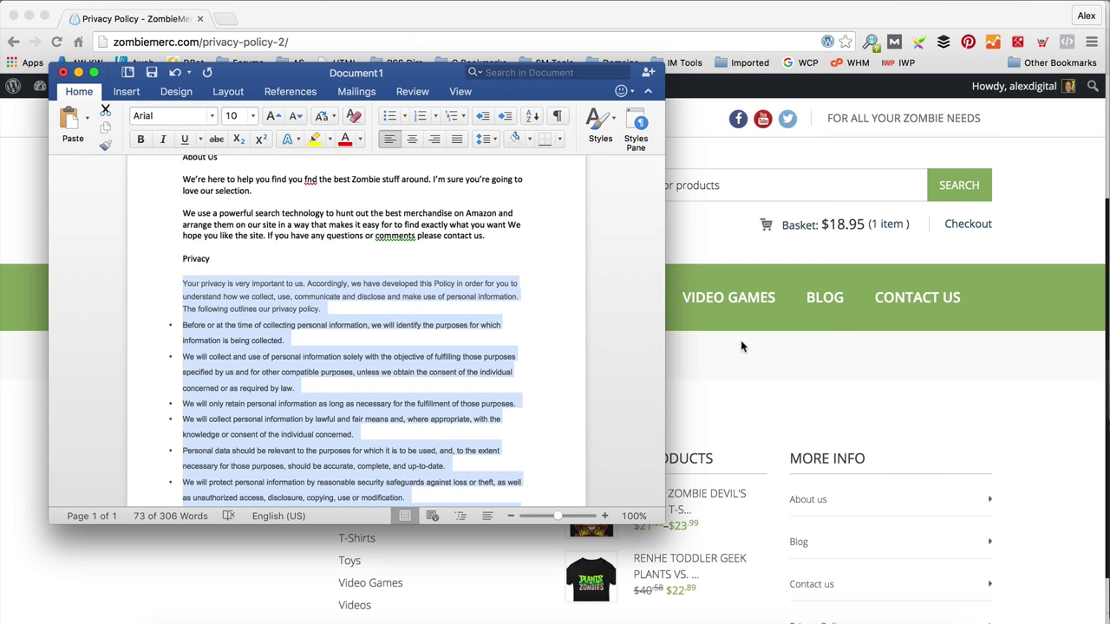
Step: Paste the privacy text into the Privacy Policy page editor and update the page
click(741, 340)
click(373, 88)
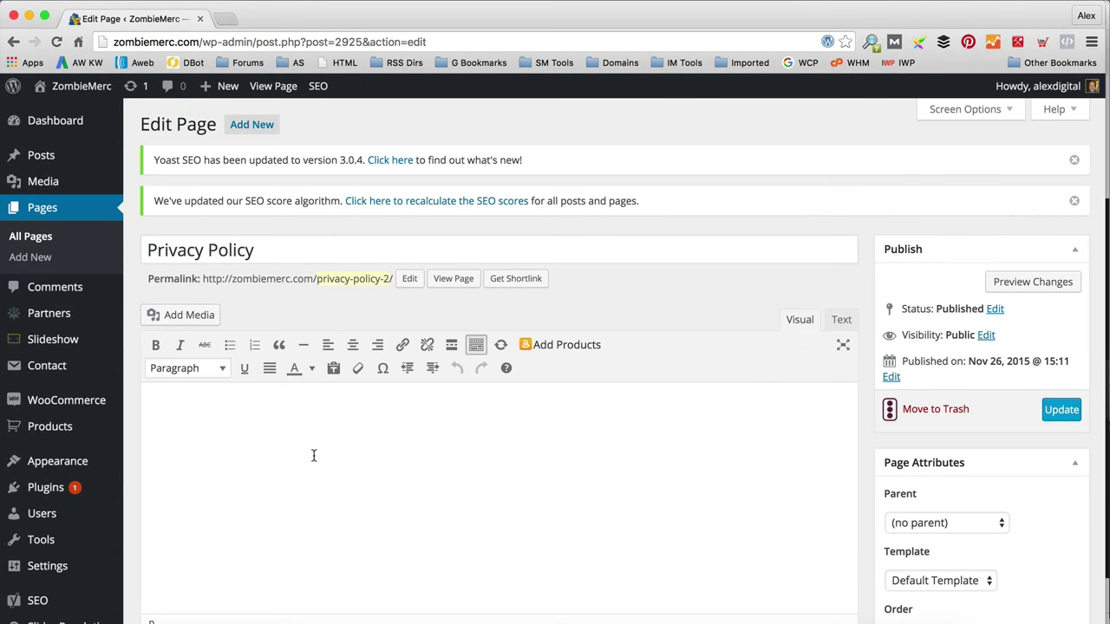
key(super+v)
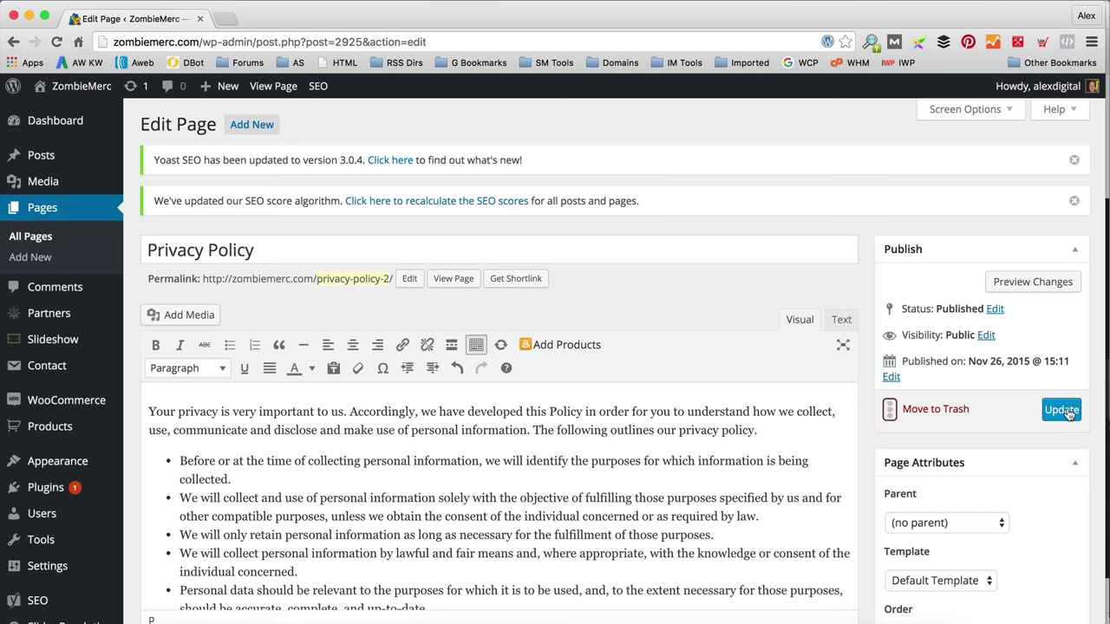
click(1065, 410)
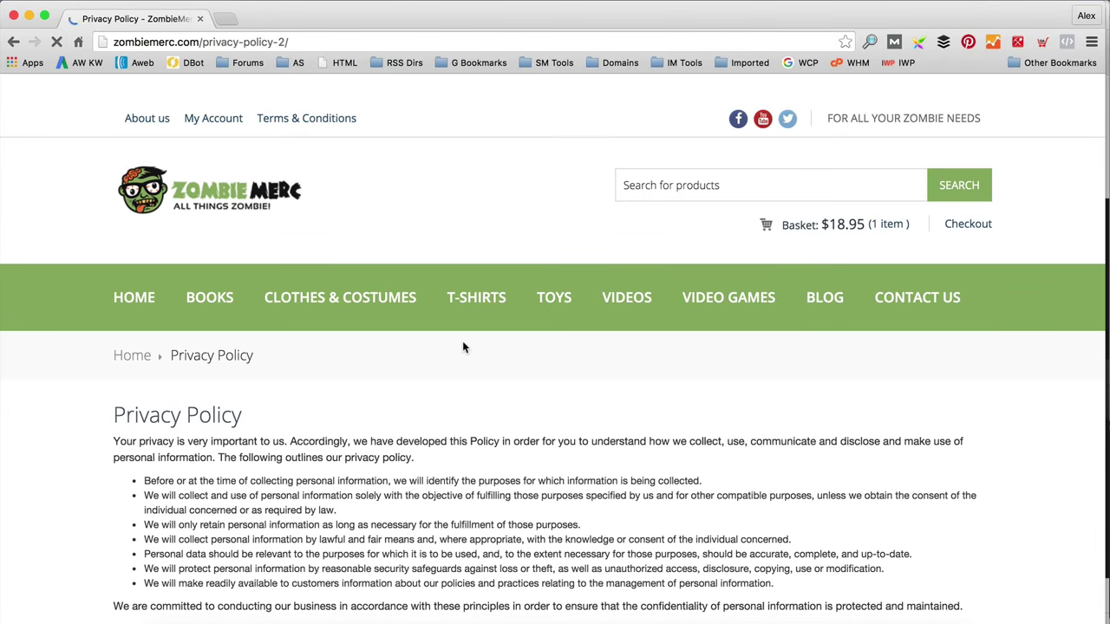
Step: Return to the store home page and scroll through it to review the content
scroll(464, 347, down, 3)
scroll(465, 347, up, 3)
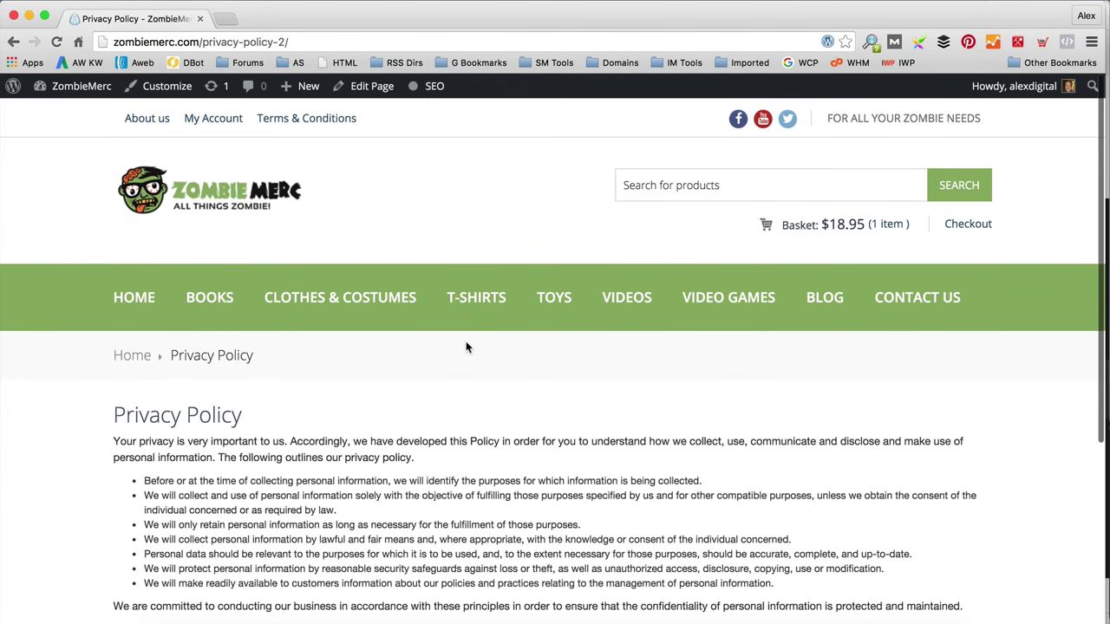
scroll(465, 341, down, 4)
scroll(419, 329, up, 4)
click(134, 300)
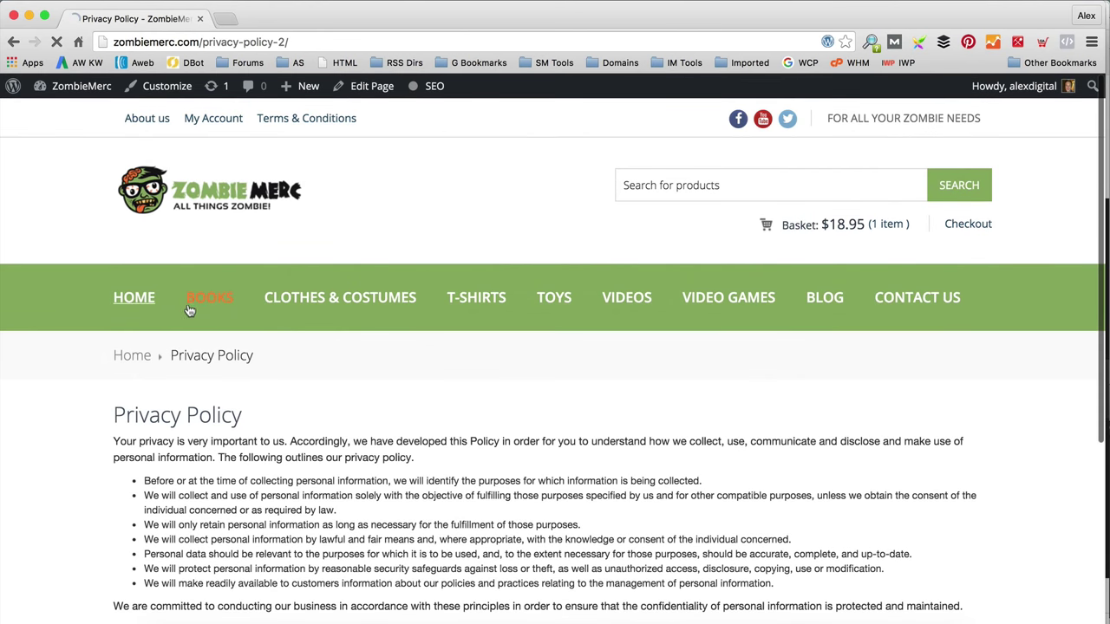
scroll(402, 309, down, 15)
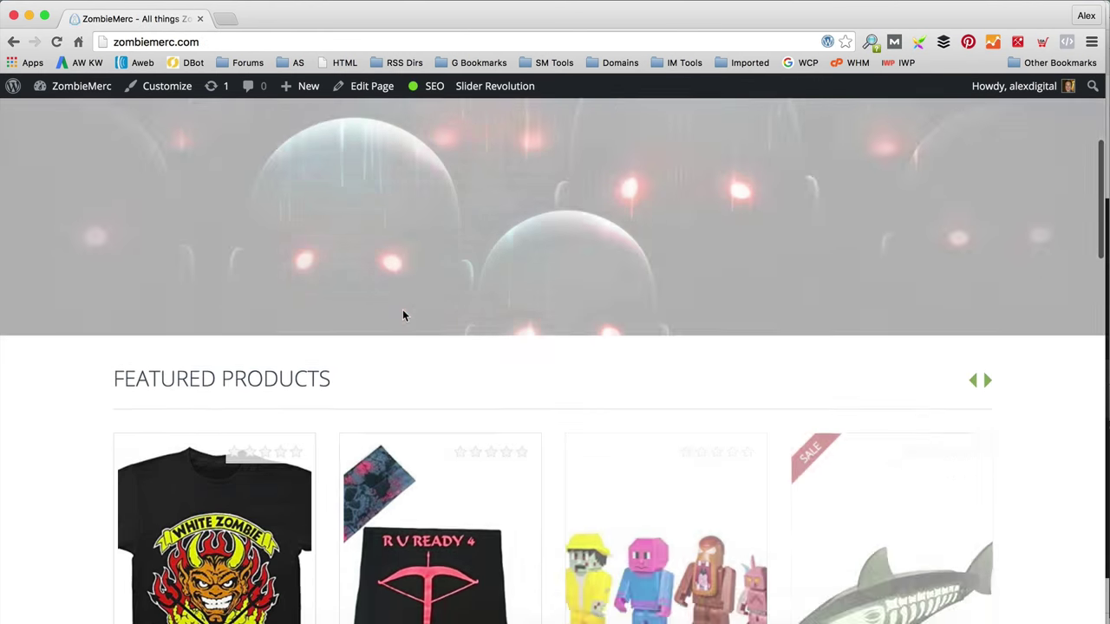
scroll(403, 309, down, 8)
scroll(275, 413, up, 2)
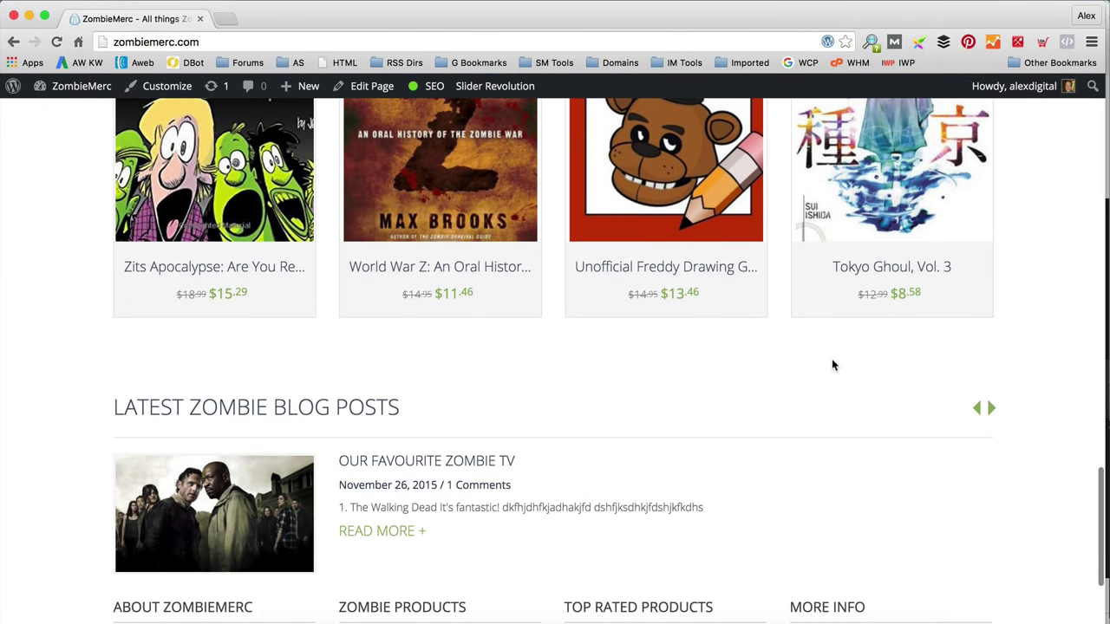
scroll(830, 364, up, 1)
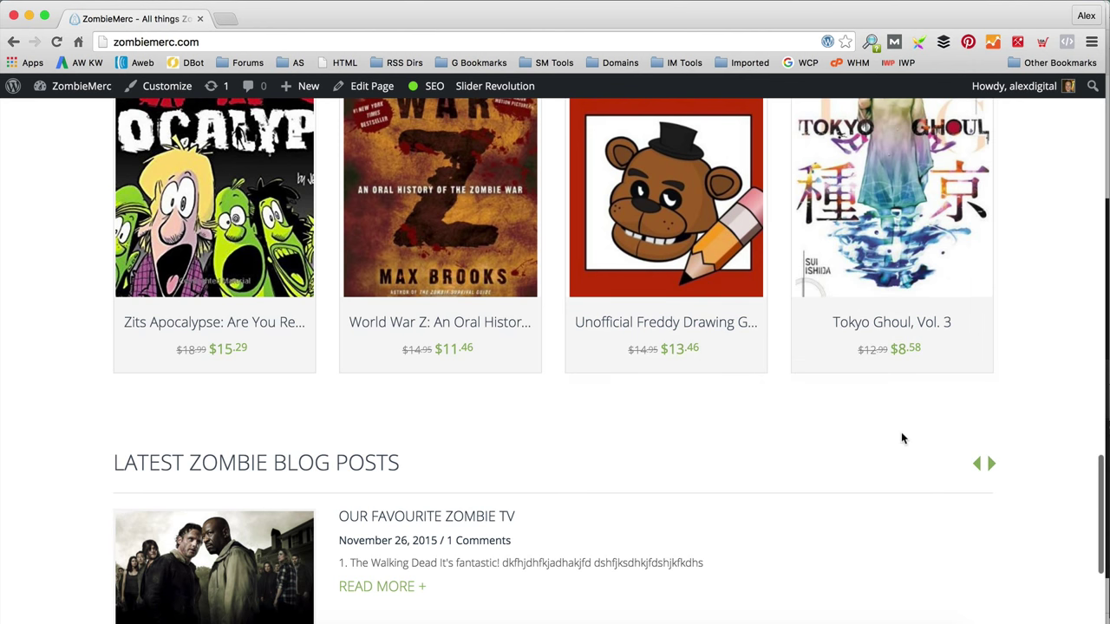
scroll(894, 442, up, 1)
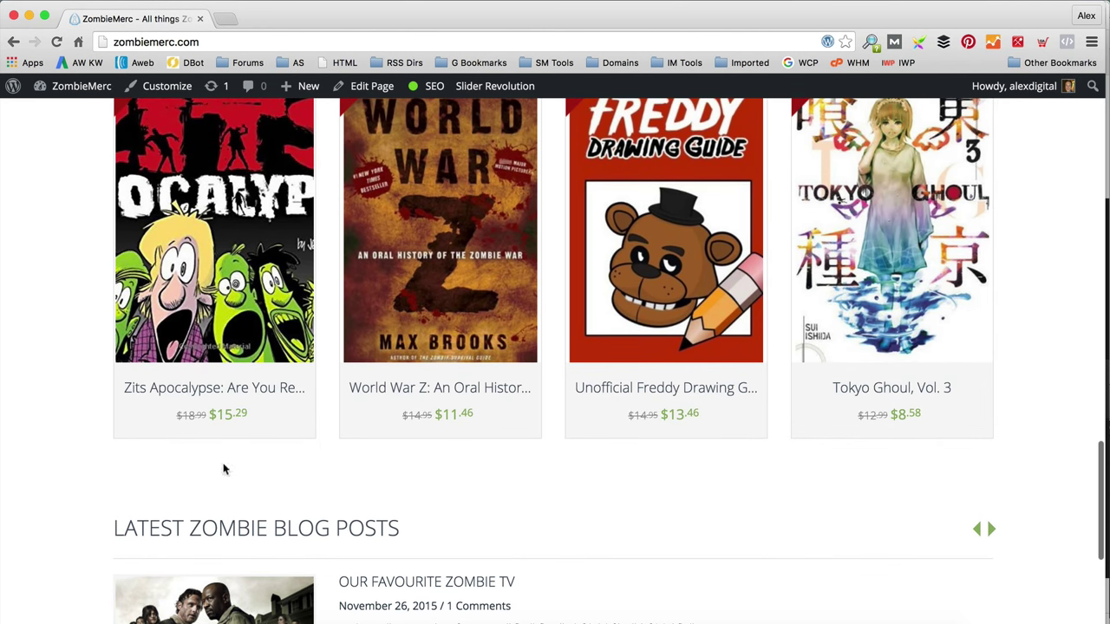
mouse_move(85, 99)
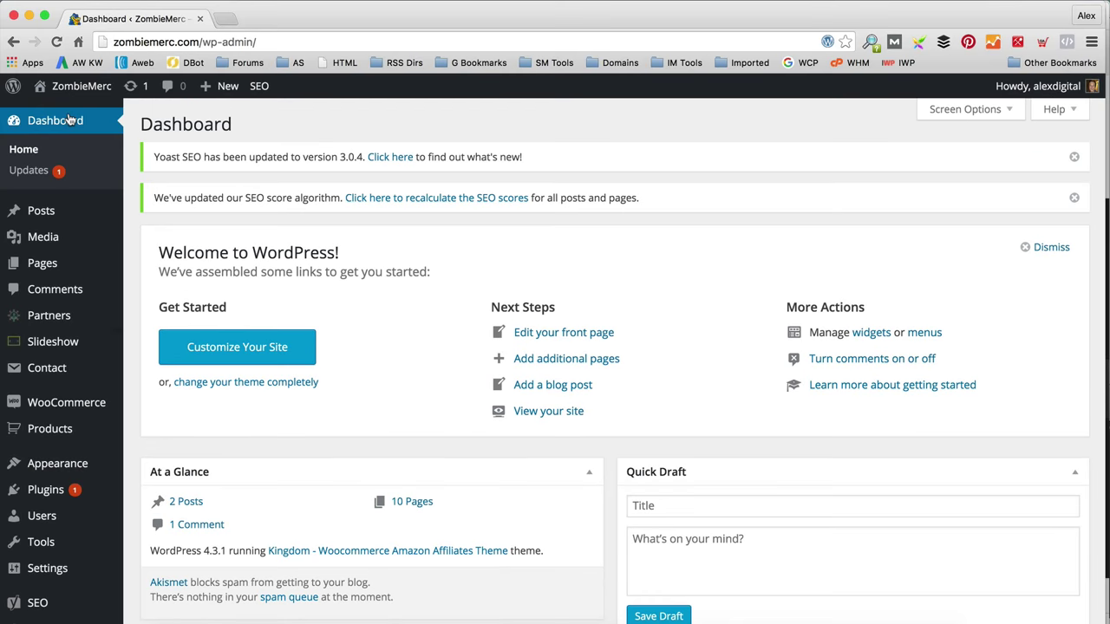
Step: Create a new partner titled 'Lego'
mouse_move(99, 350)
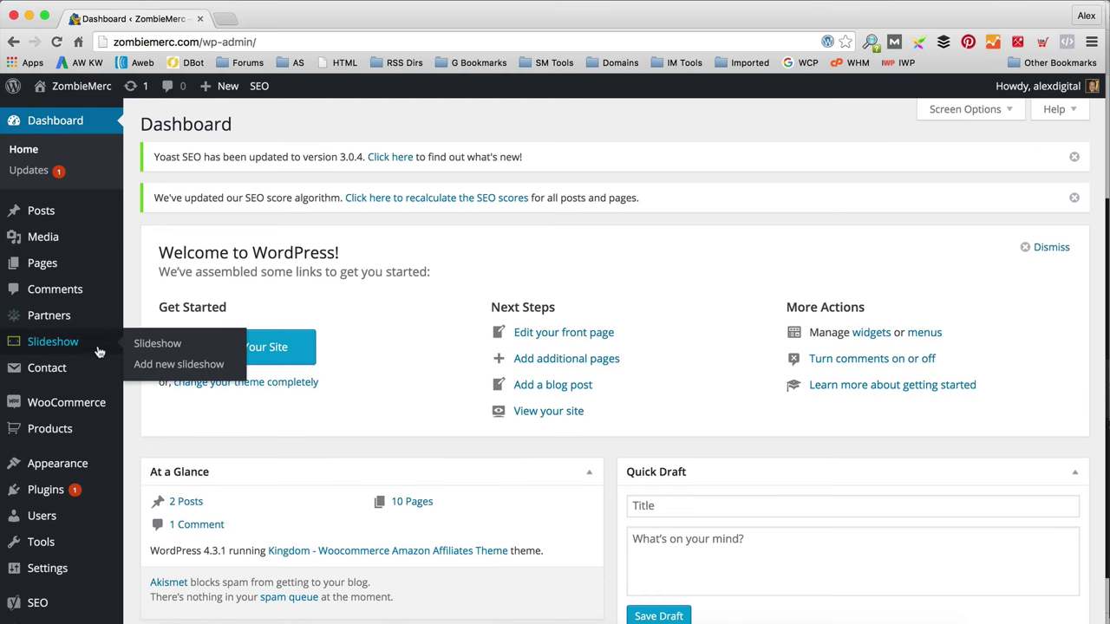
click(168, 321)
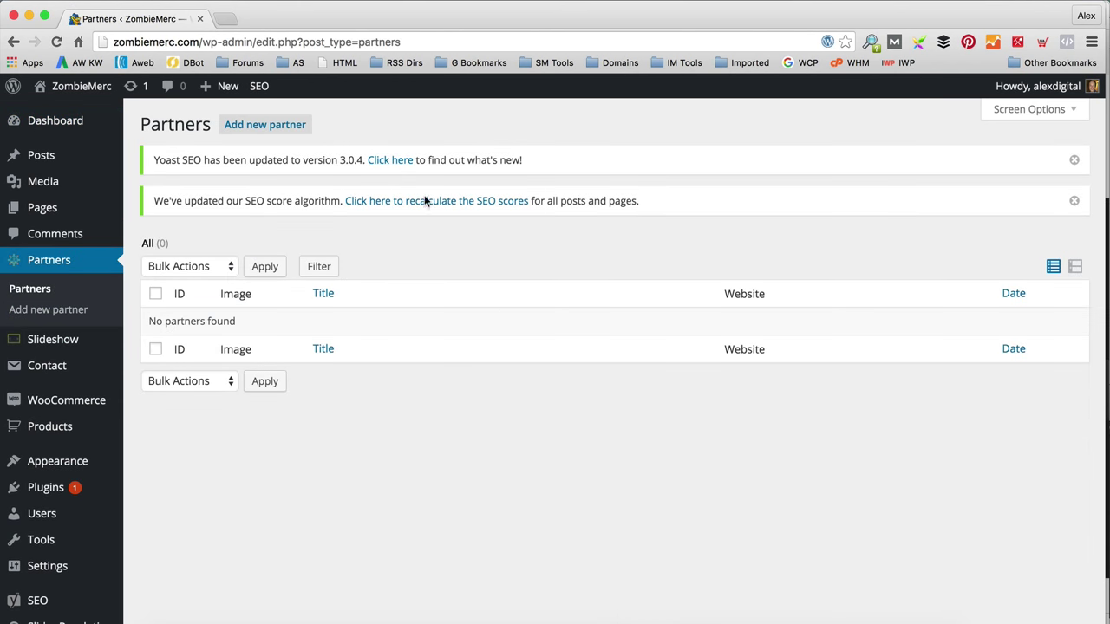
click(250, 130)
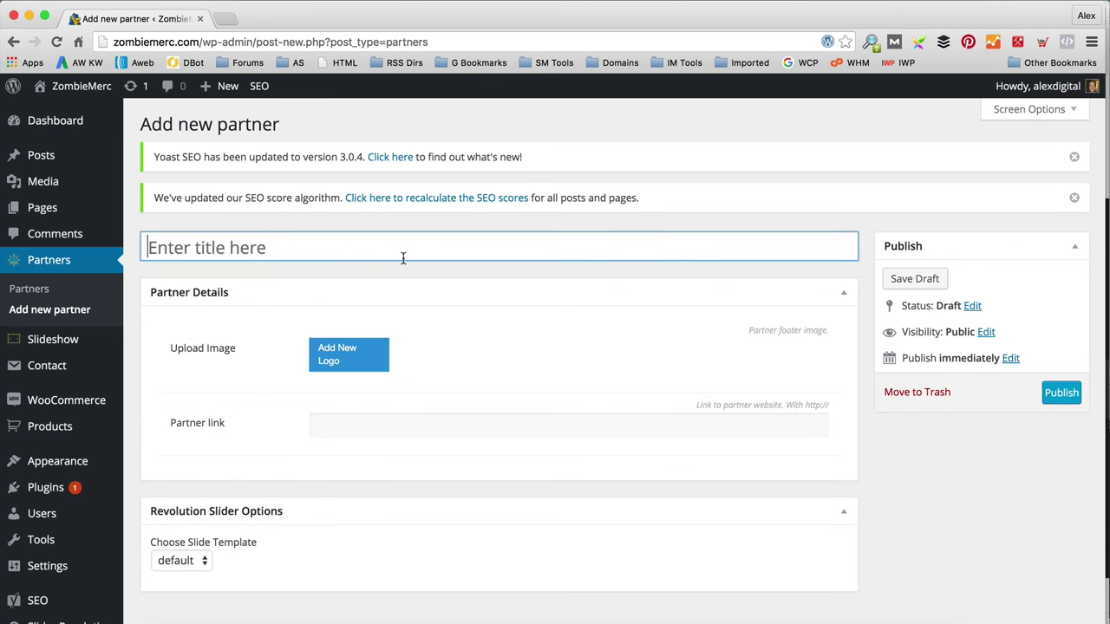
scroll(402, 258, down, 1)
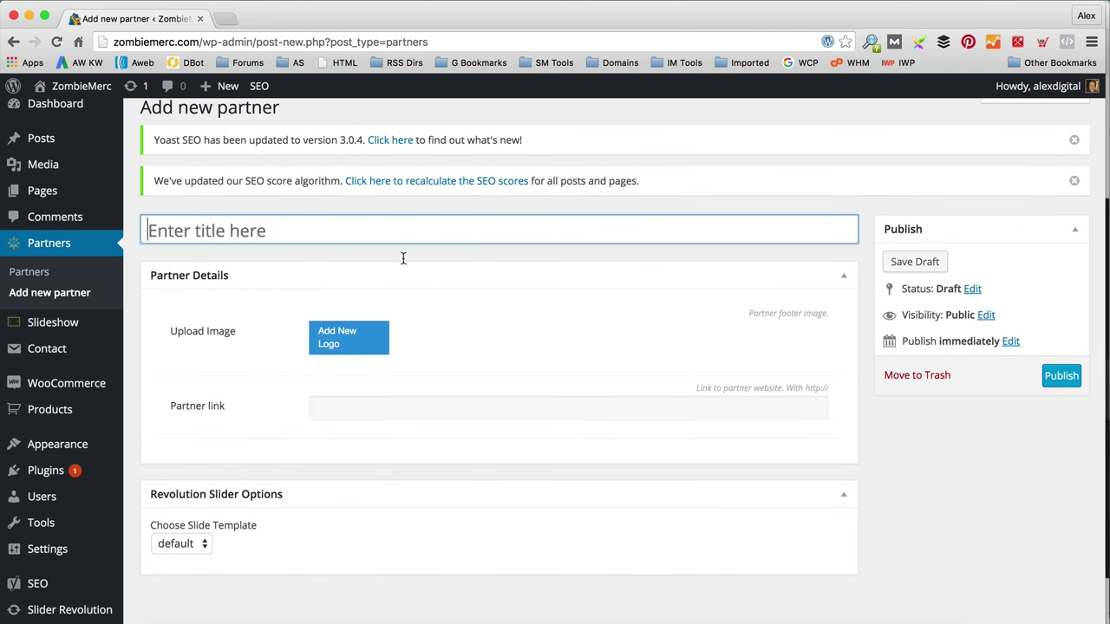
scroll(403, 258, up, 1)
click(402, 257)
text(Lego)
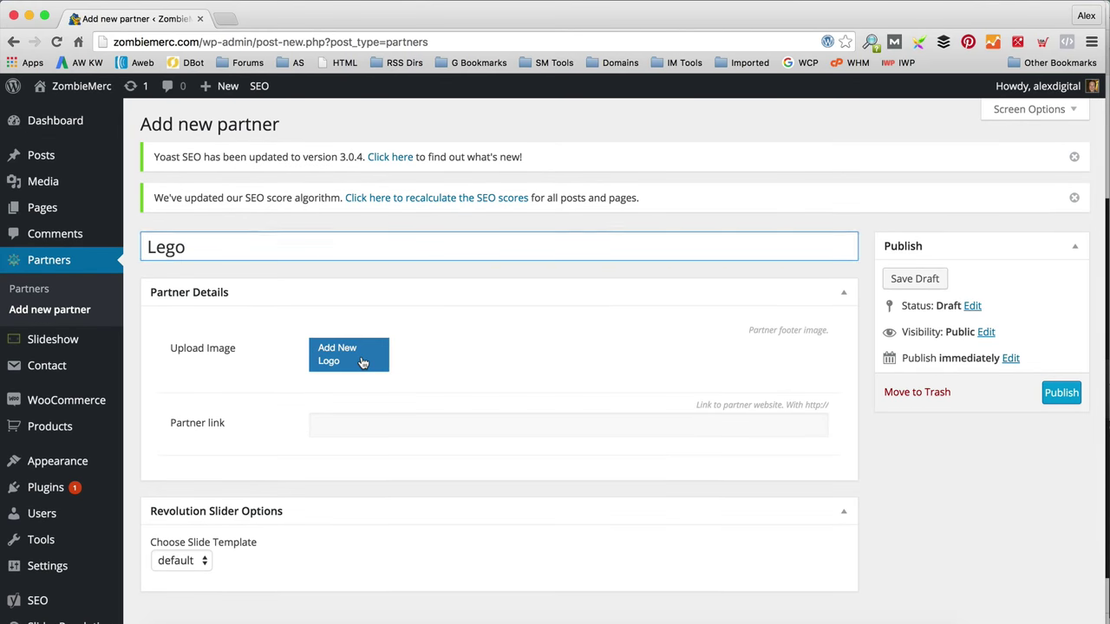
Step: Upload lego.png from the WPEagle Partner Logos folder and set it as the partner logo
click(362, 362)
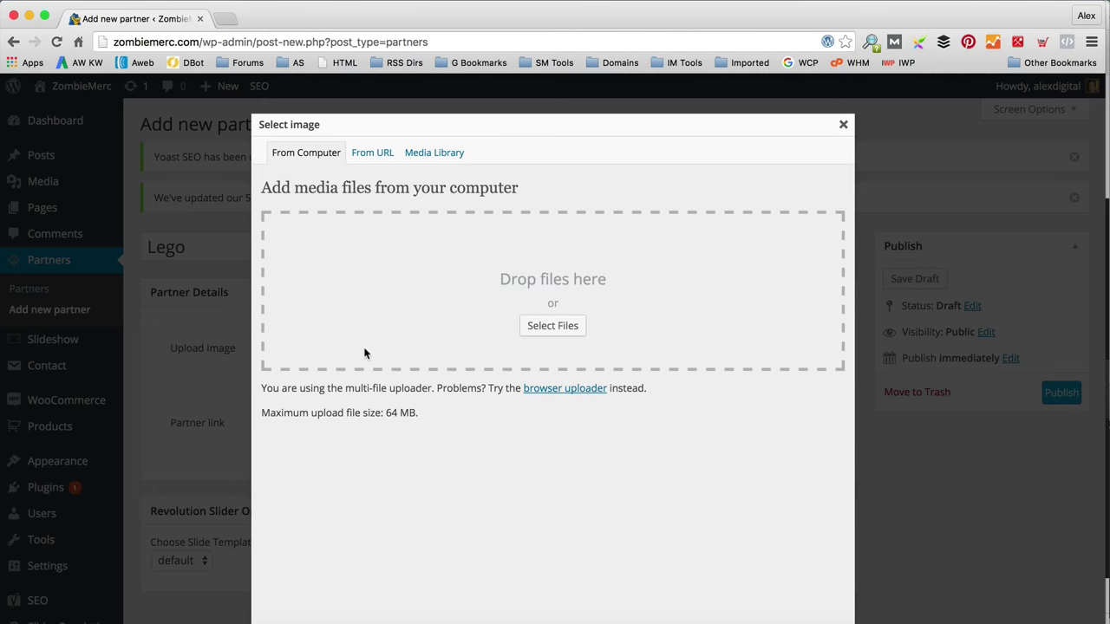
click(544, 330)
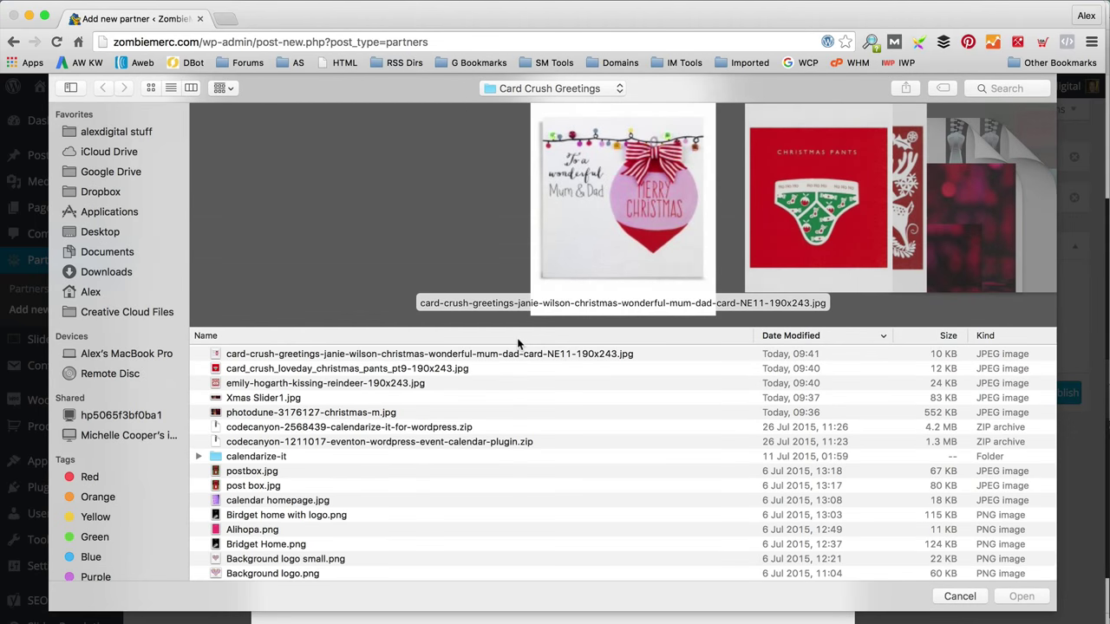
click(128, 134)
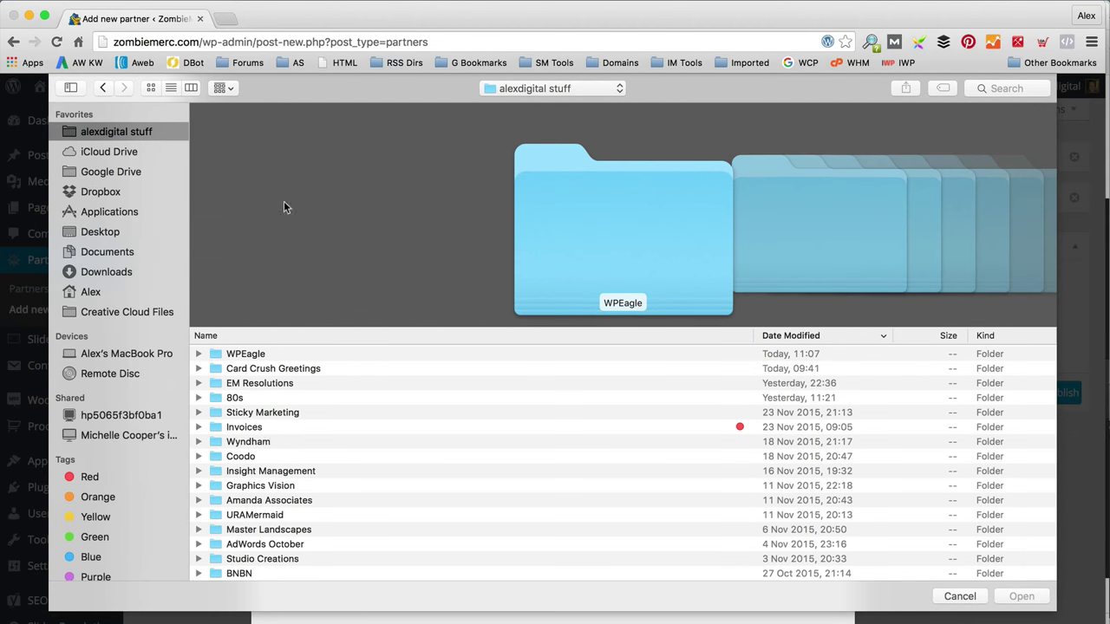
double_click(317, 355)
double_click(328, 354)
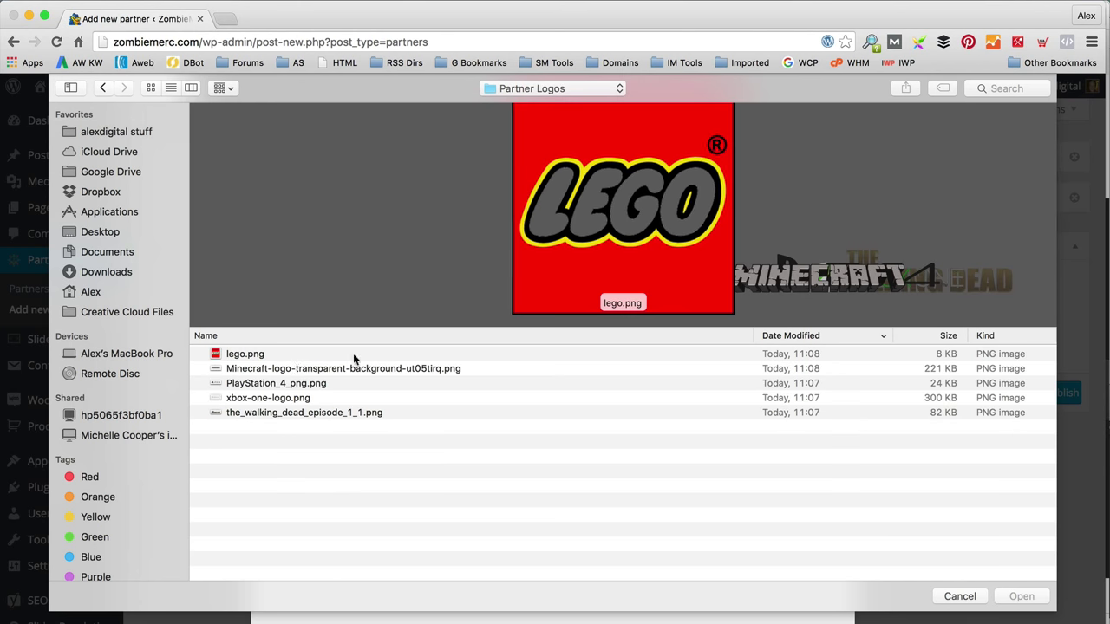
click(295, 357)
click(1022, 597)
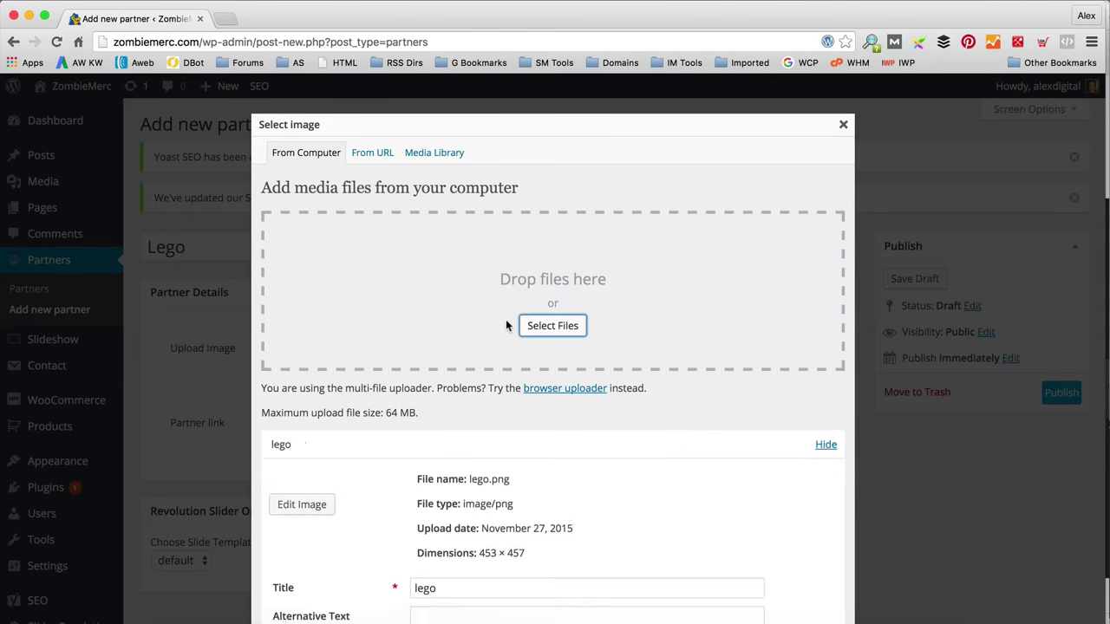
scroll(506, 325, down, 8)
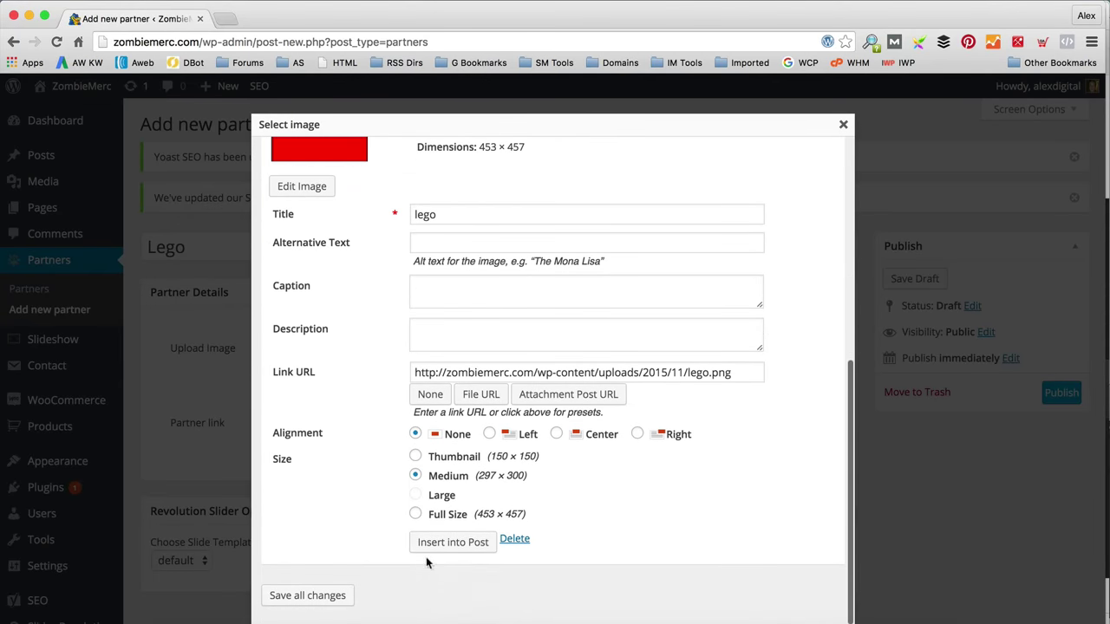
click(479, 543)
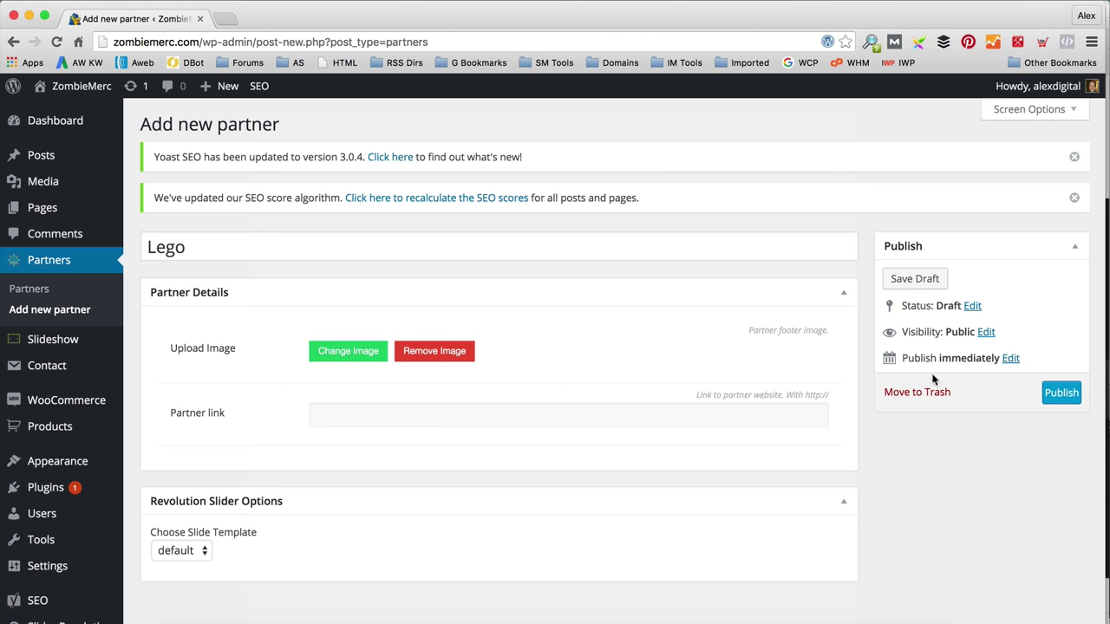
Step: Publish the Lego partner and visit the live site
click(1061, 393)
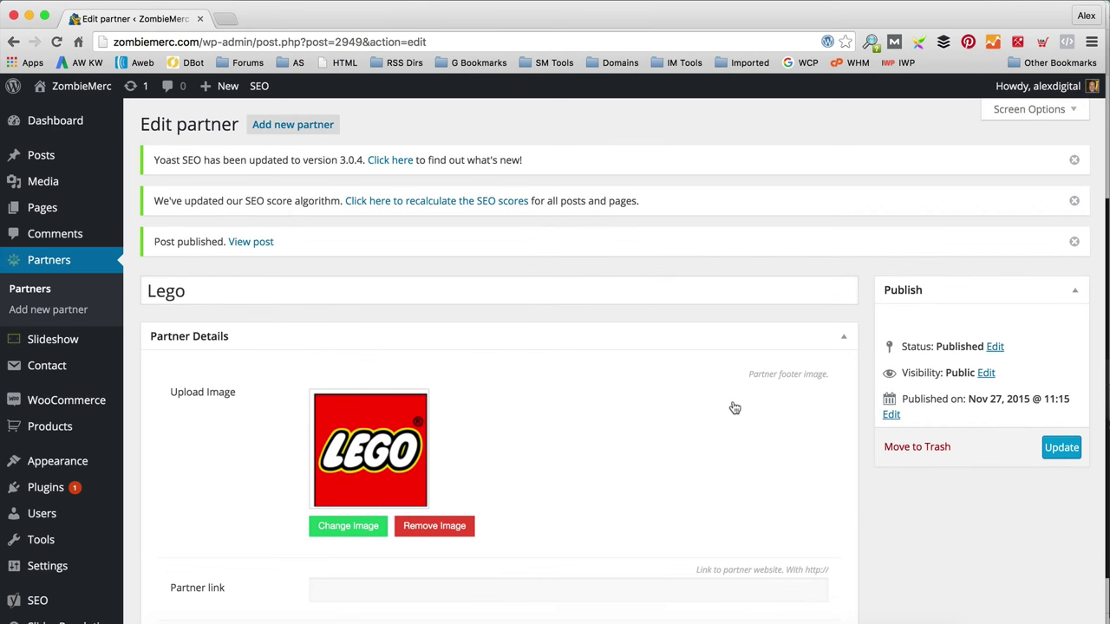
mouse_move(63, 90)
click(62, 113)
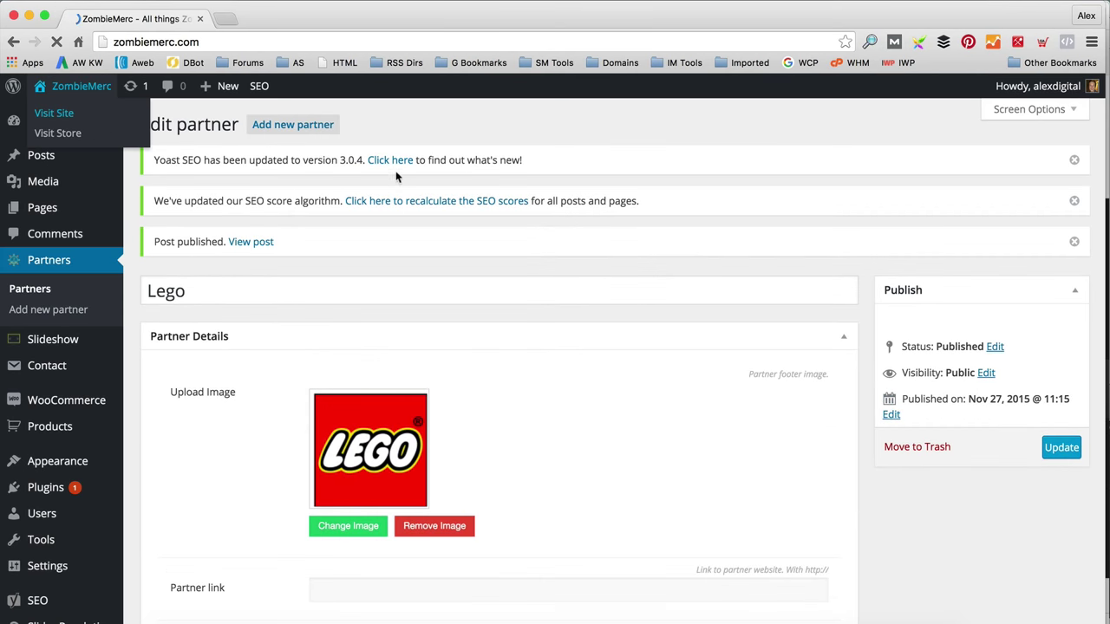
Step: Check the LEGO logo in the storefront footer, then return to the admin Dashboard
scroll(396, 166, down, 15)
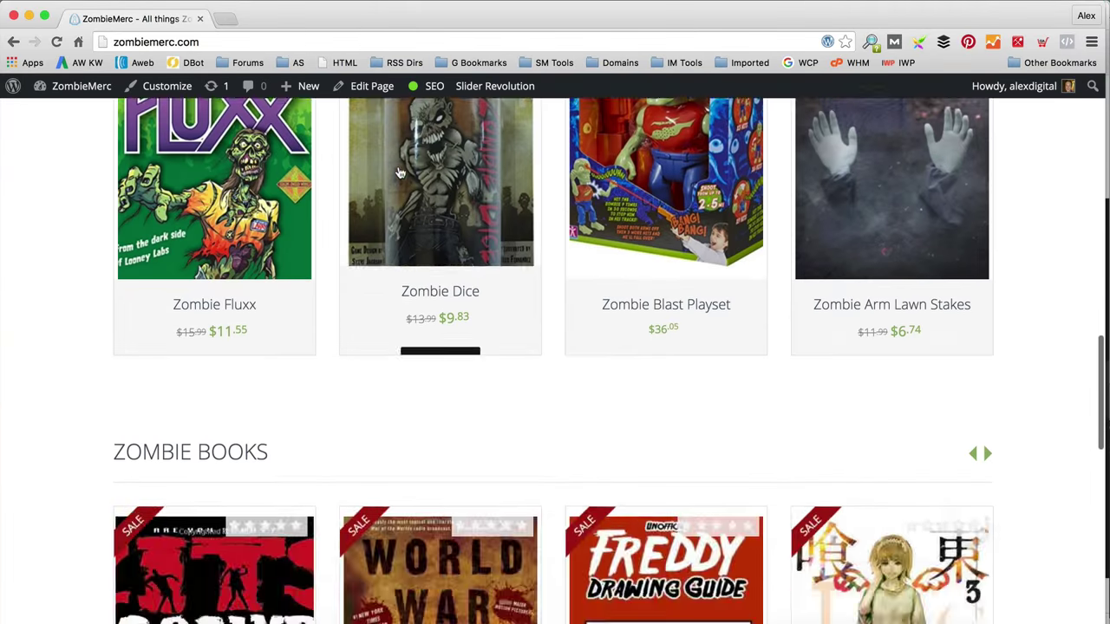
scroll(397, 172, down, 10)
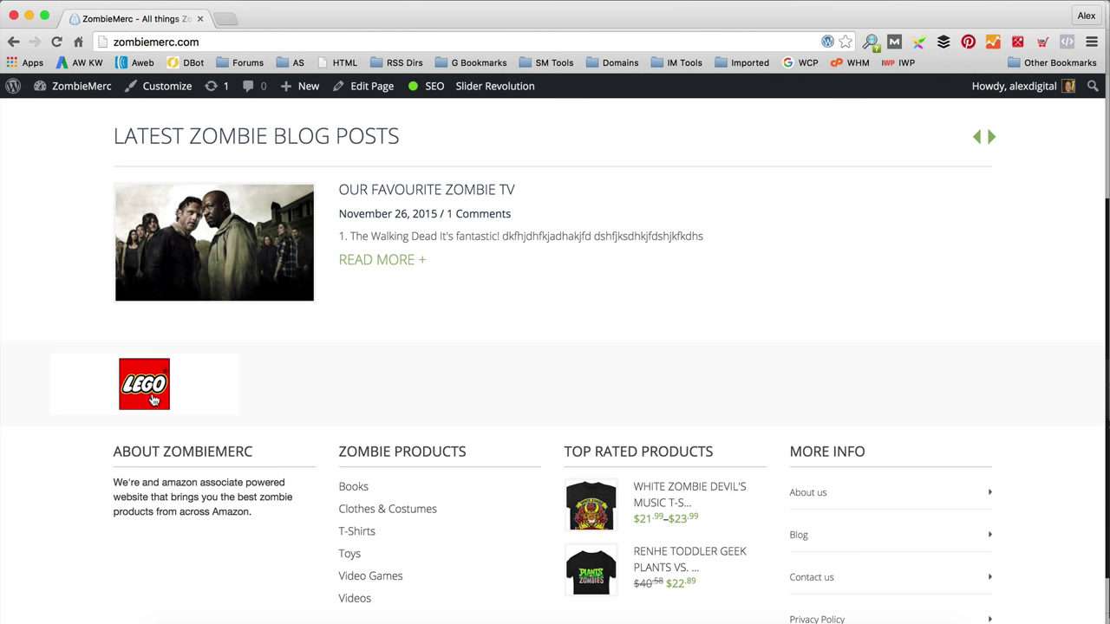
scroll(414, 286, up, 1)
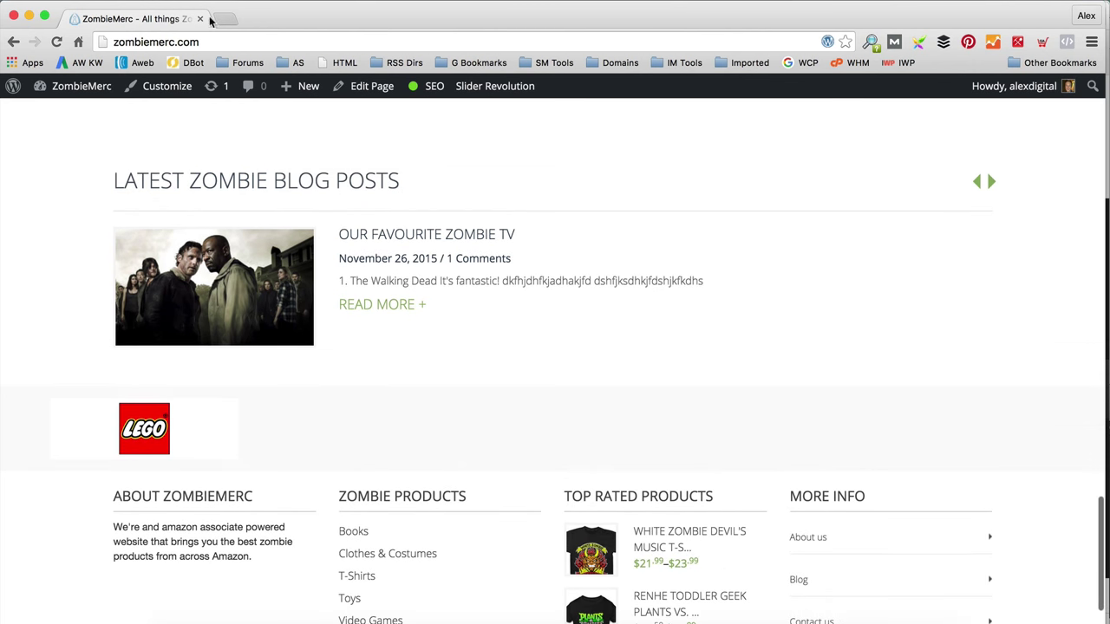
mouse_move(82, 86)
click(77, 122)
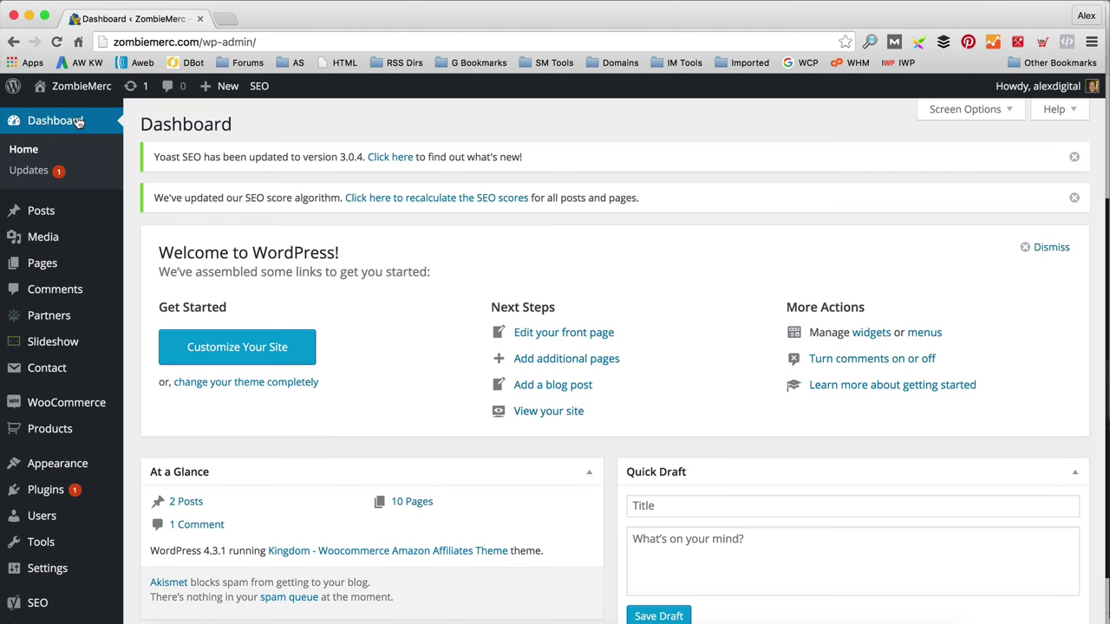
mouse_move(99, 335)
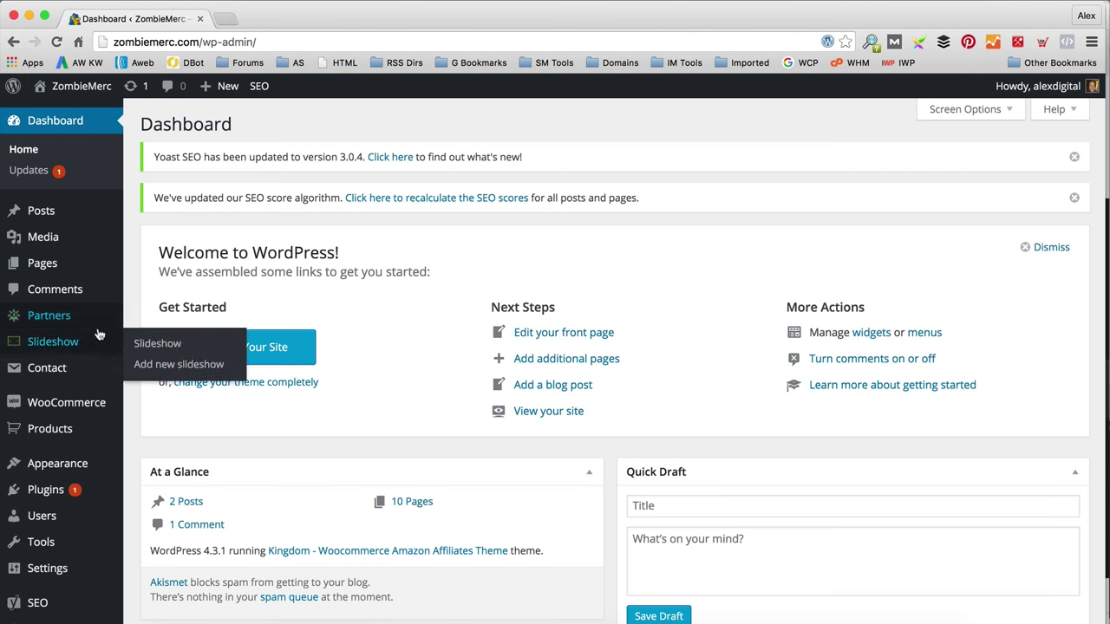
Step: Add a new partner titled 'The Walking Dead' and upload the_walking_dead_episode_1_1.png as its logo
click(180, 349)
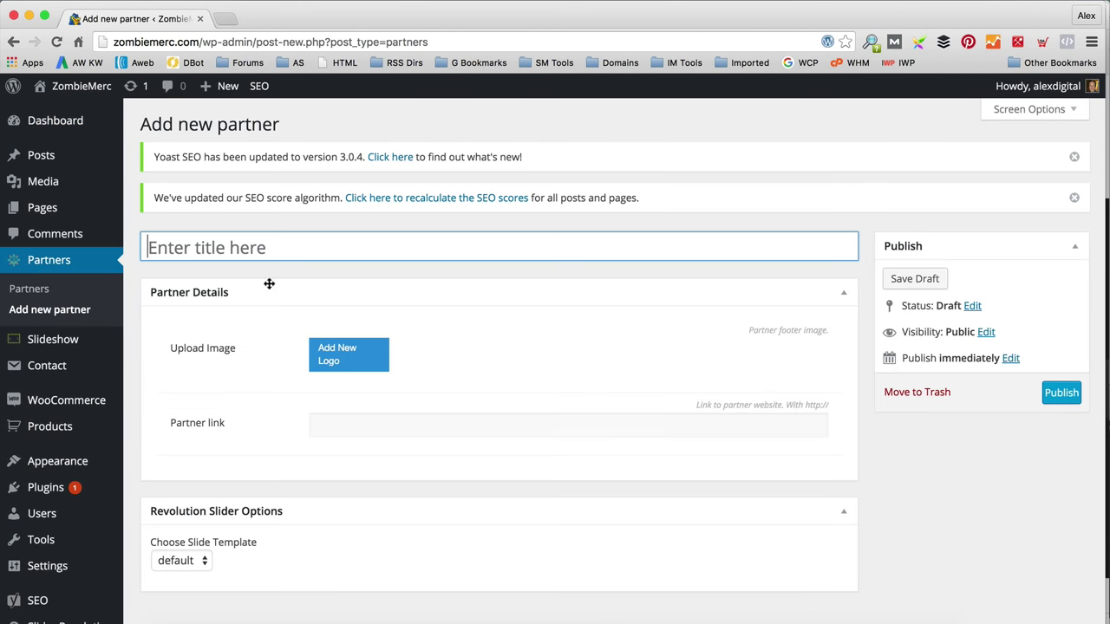
text(The Walking D)
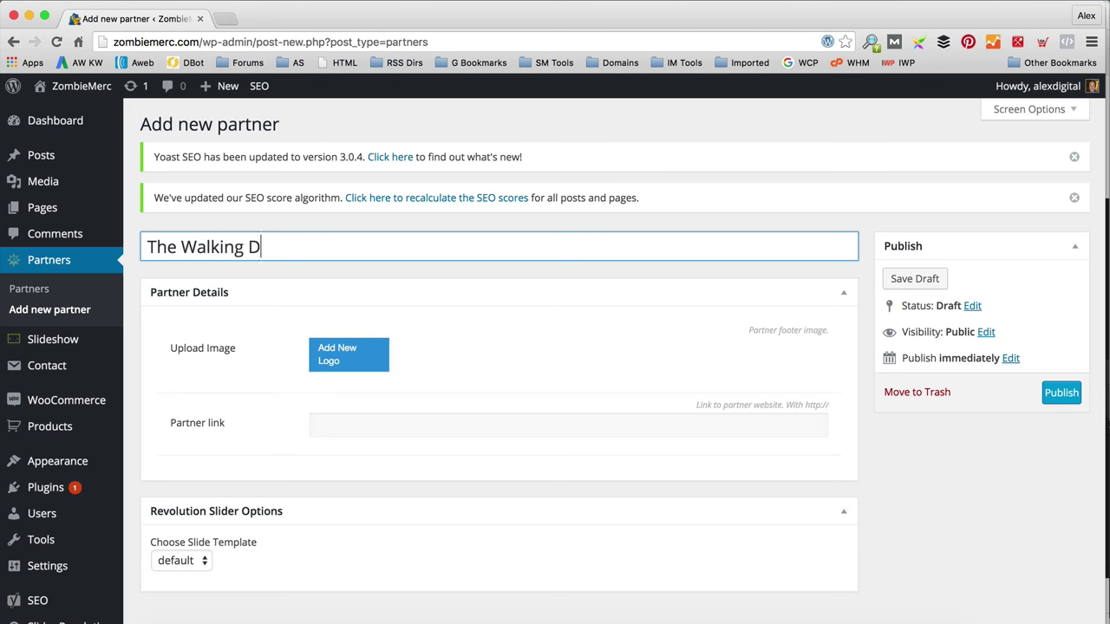
text(ead)
click(341, 358)
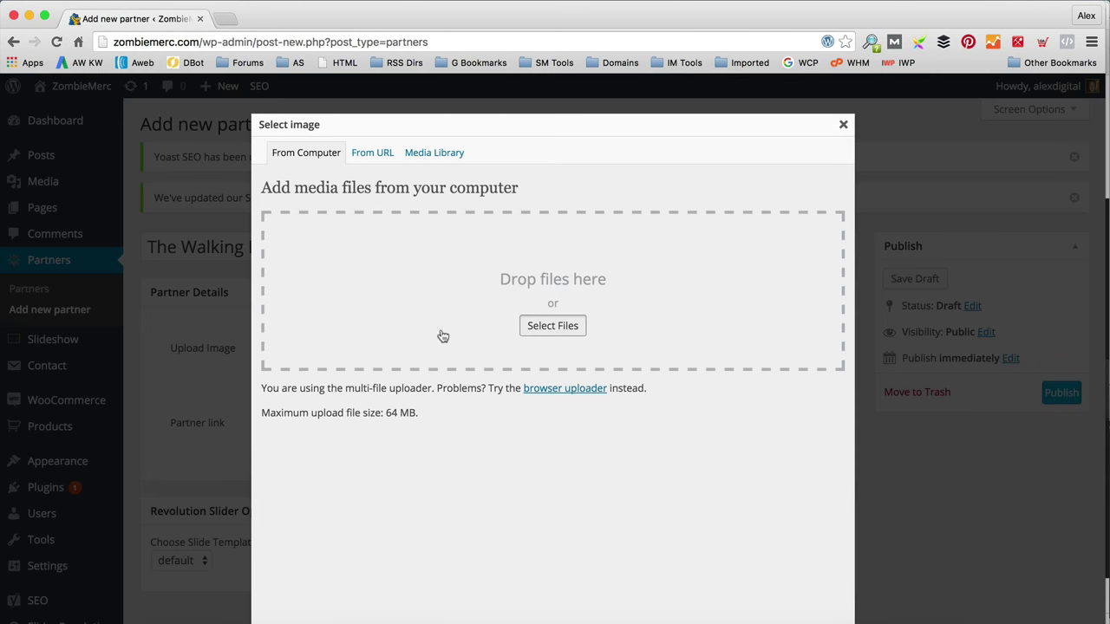
click(442, 336)
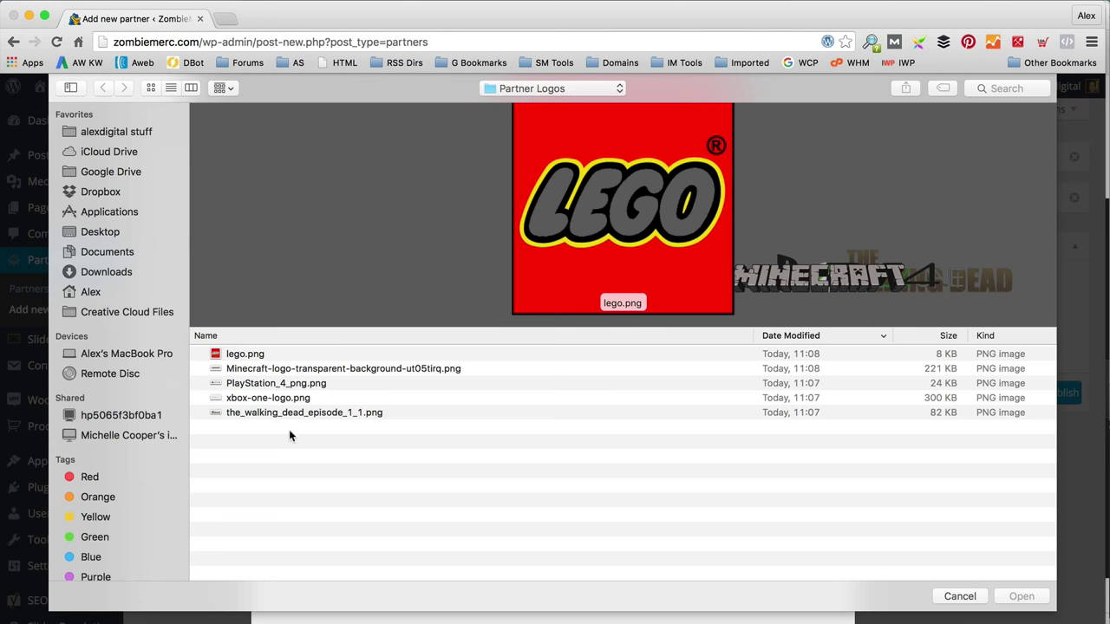
double_click(297, 415)
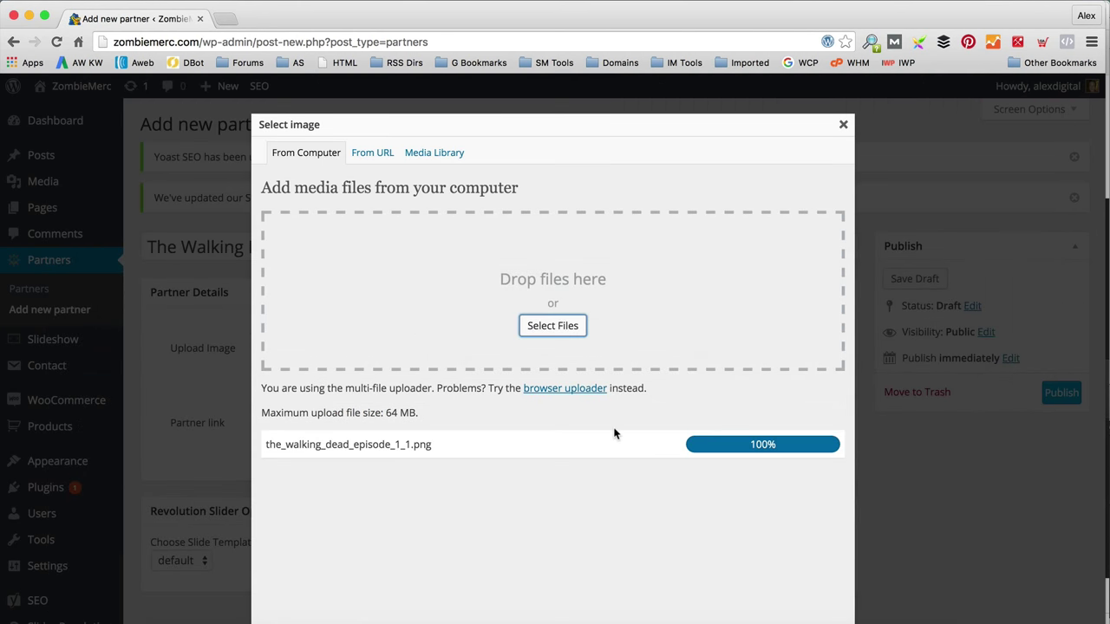
Step: Insert the uploaded image as the logo, publish the partner, and view the storefront
scroll(496, 504, down, 5)
click(460, 542)
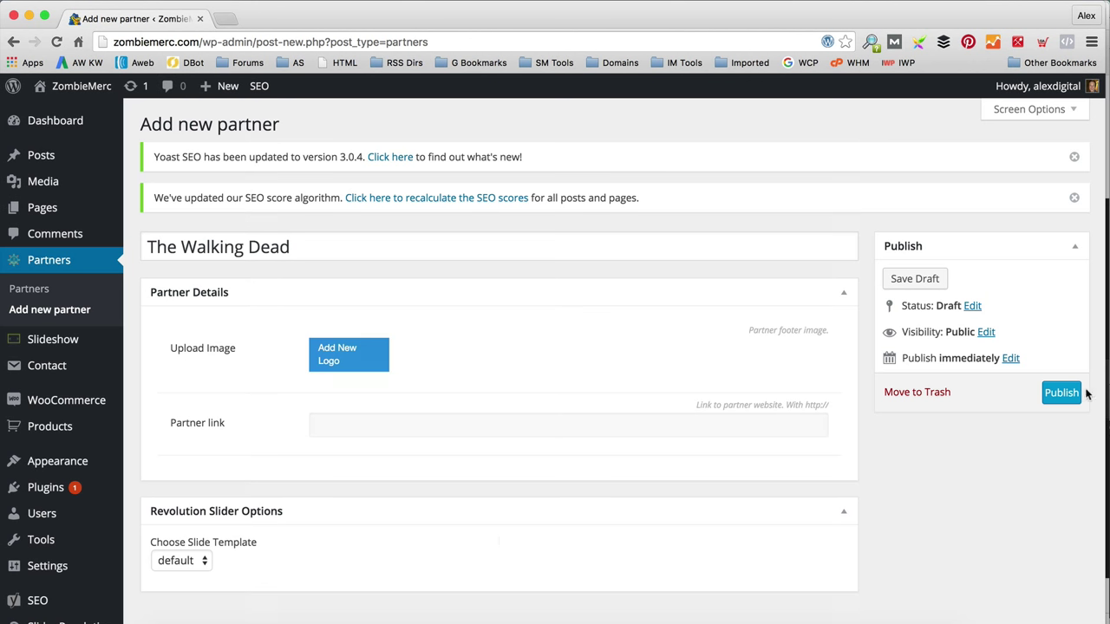
click(1062, 393)
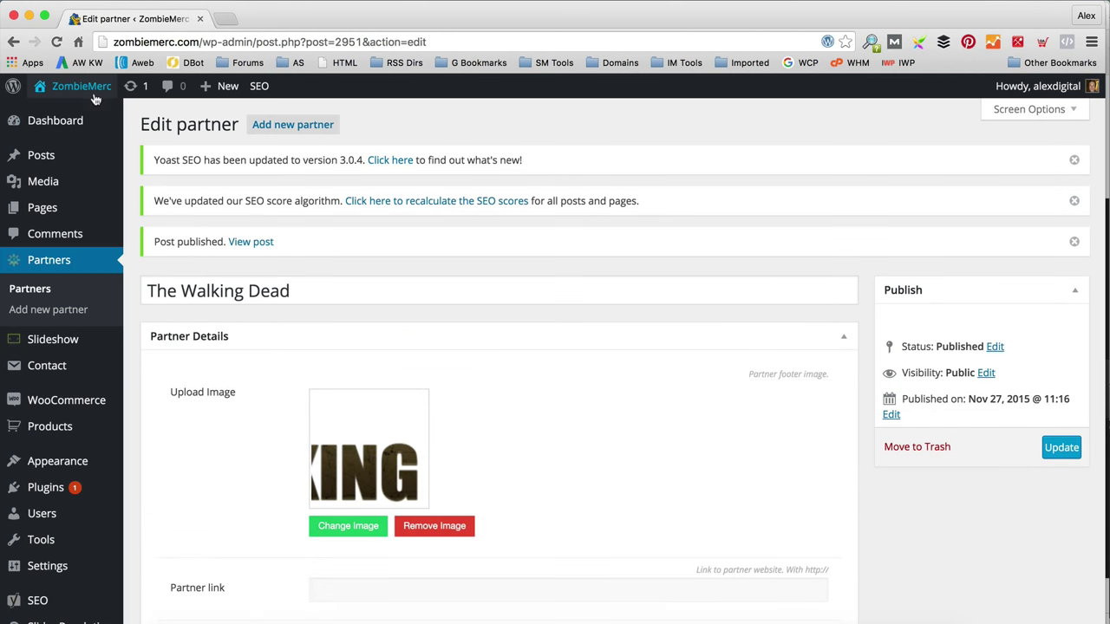
mouse_move(87, 86)
click(90, 113)
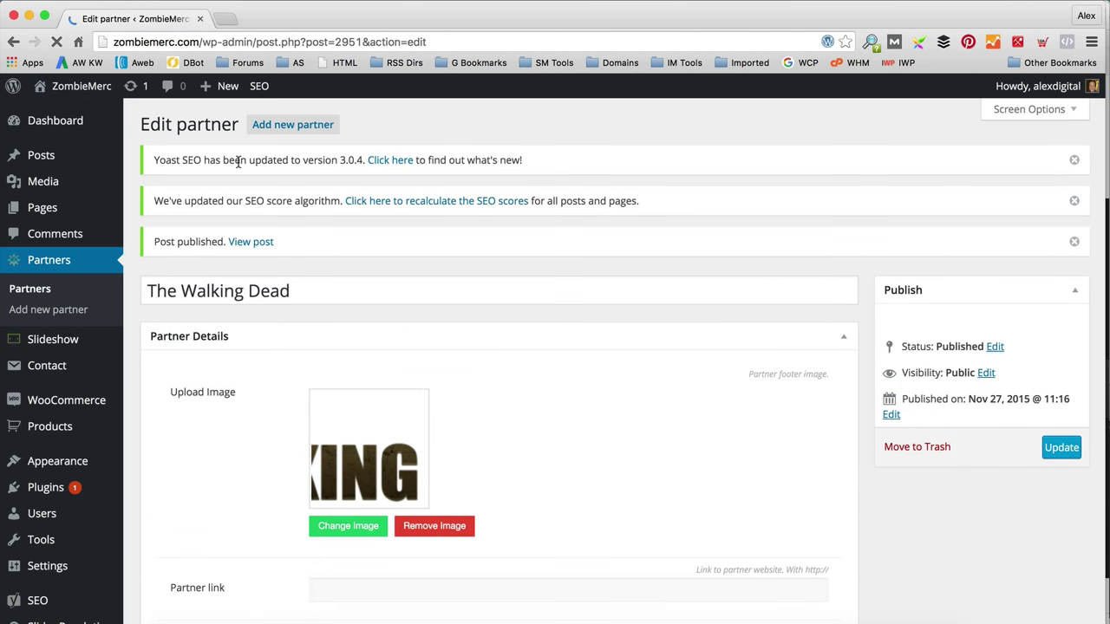
Step: Scroll the ZombieMerc homepage to check The Walking Dead and LEGO logos in the footer, then return to the top
scroll(405, 208, down, 20)
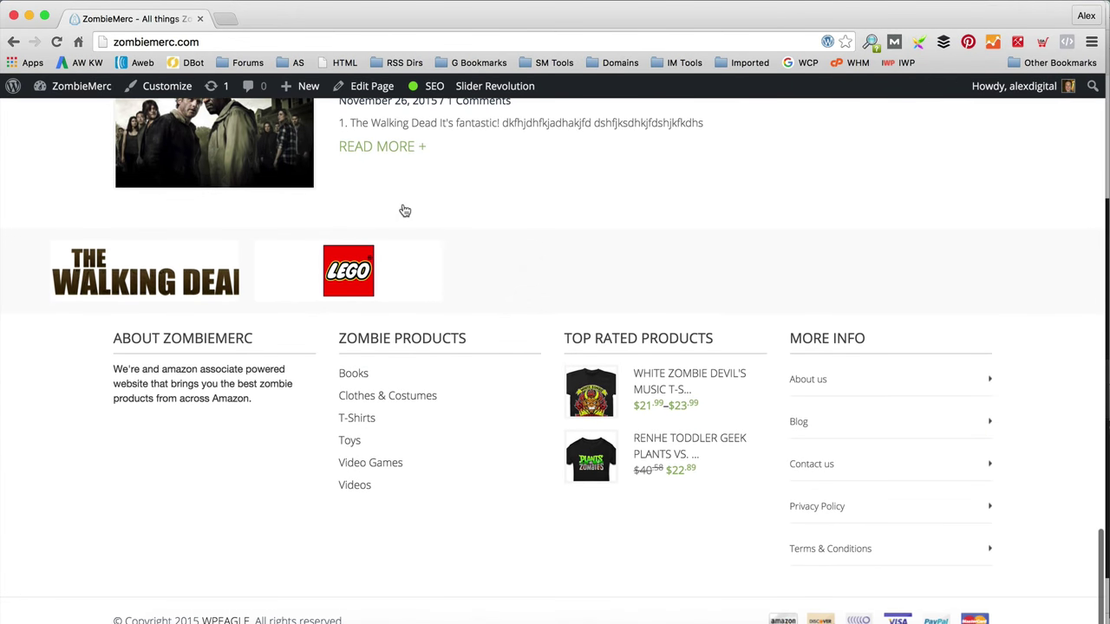
scroll(404, 210, up, 2)
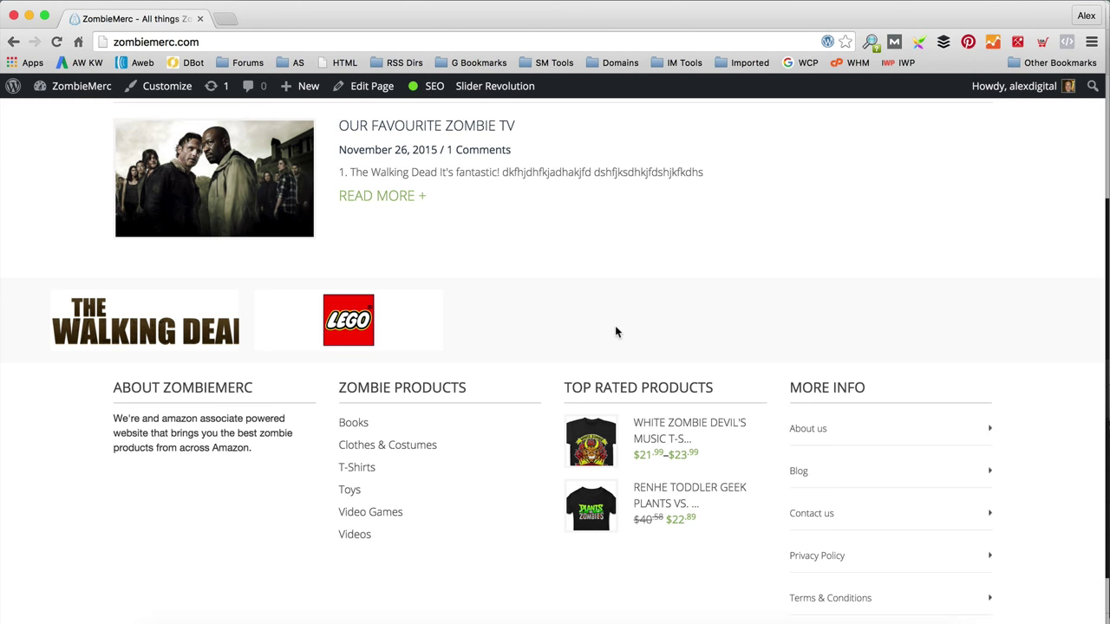
scroll(615, 327, up, 20)
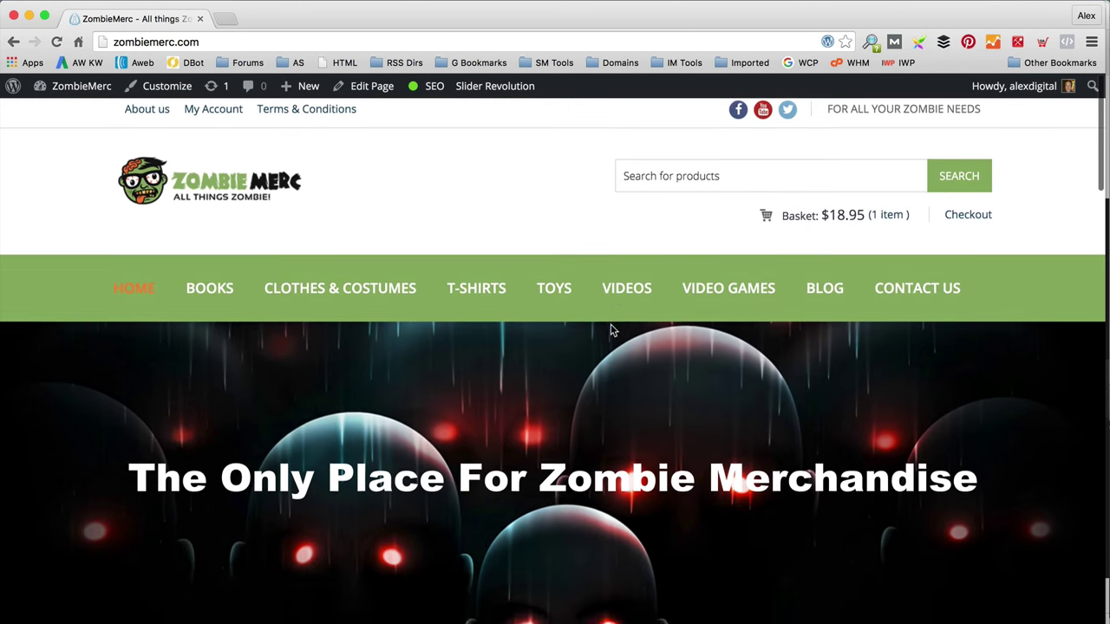
scroll(613, 351, down, 1)
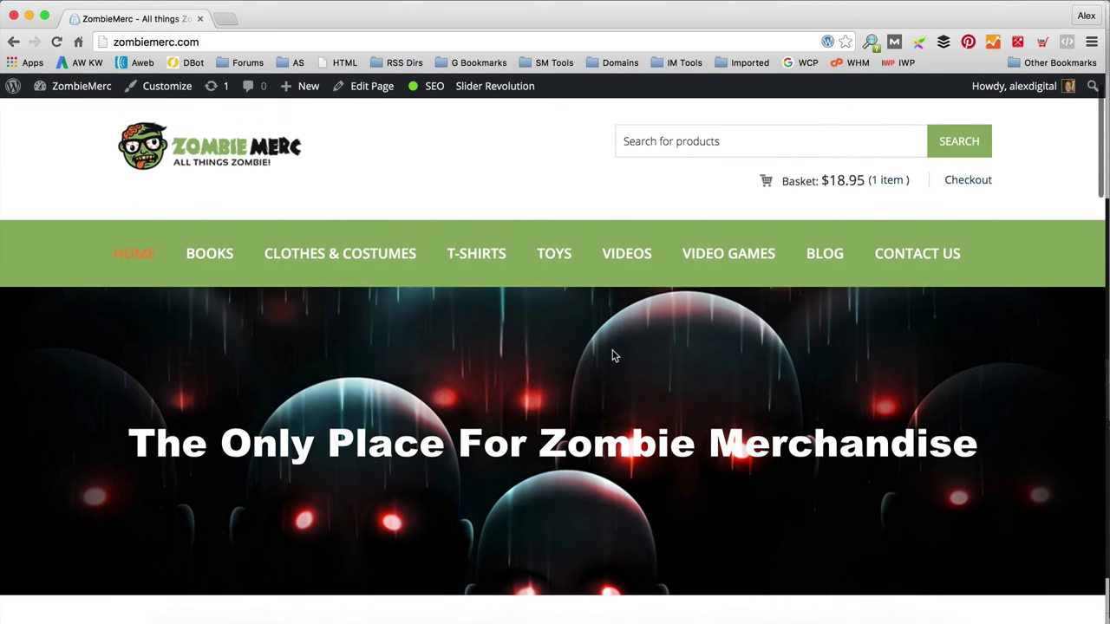
scroll(613, 351, up, 1)
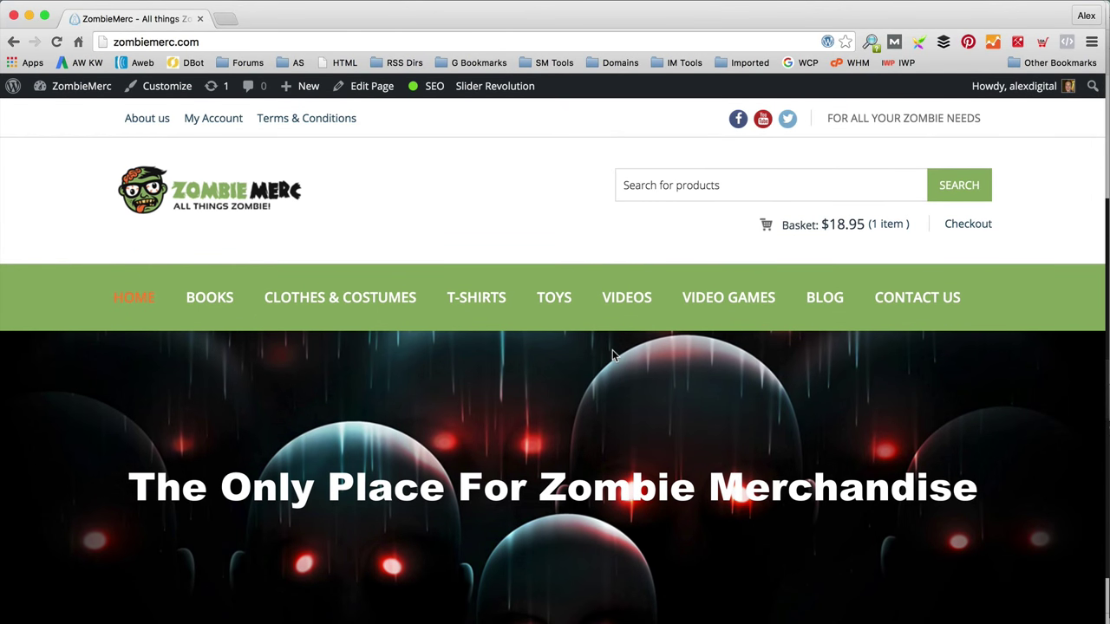